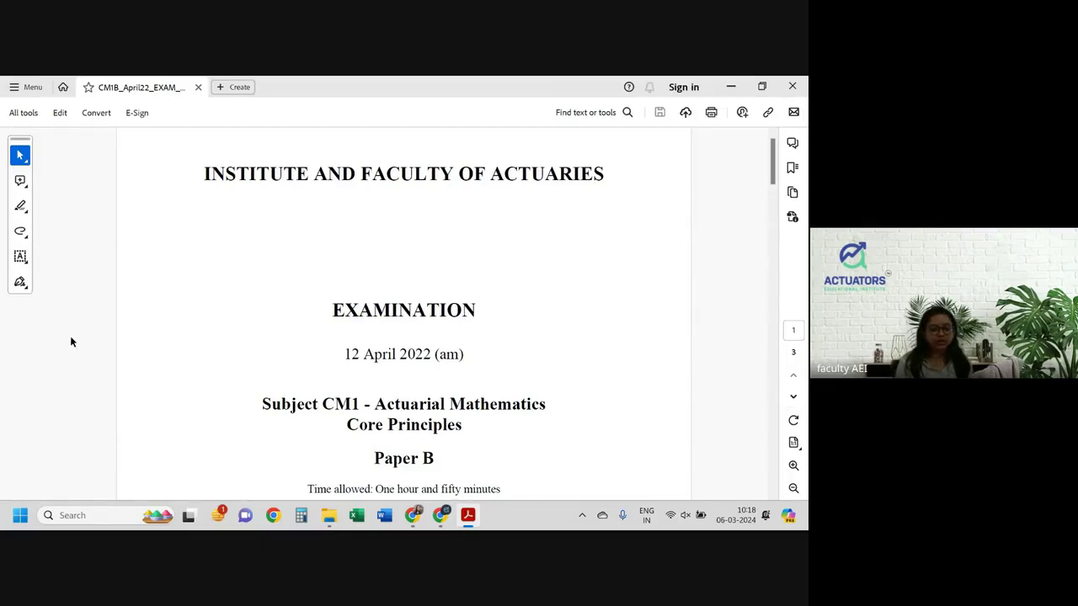
# Scroll through the CM1B exam paper PDF and settle on page 2's questions.
pyautogui.scroll(-15, 308, 386)
pyautogui.scroll(14, 308, 390)
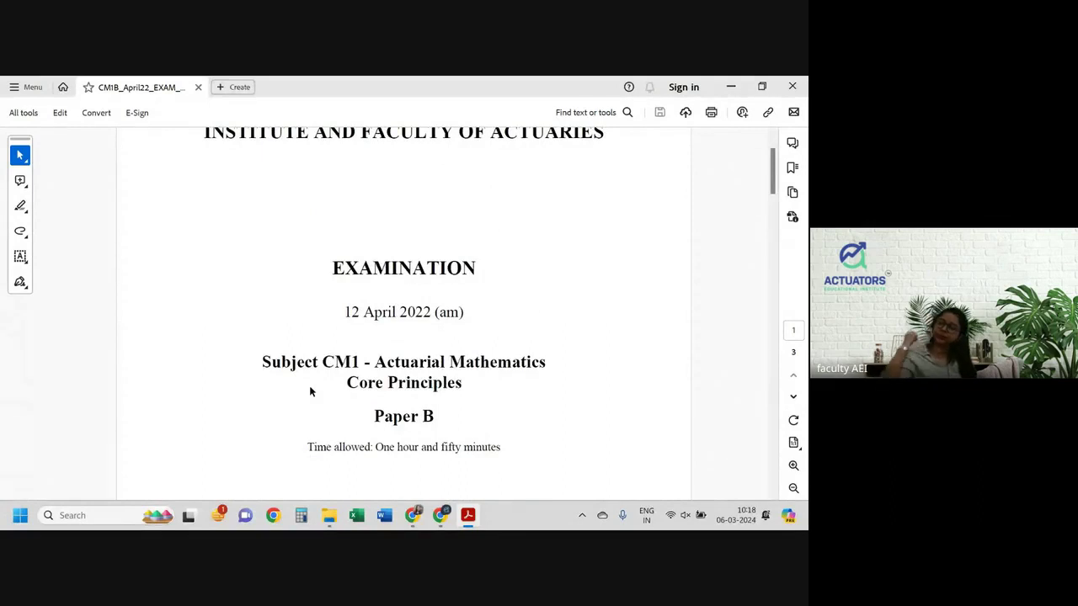
pyautogui.scroll(-10, 308, 390)
pyautogui.scroll(5, 309, 388)
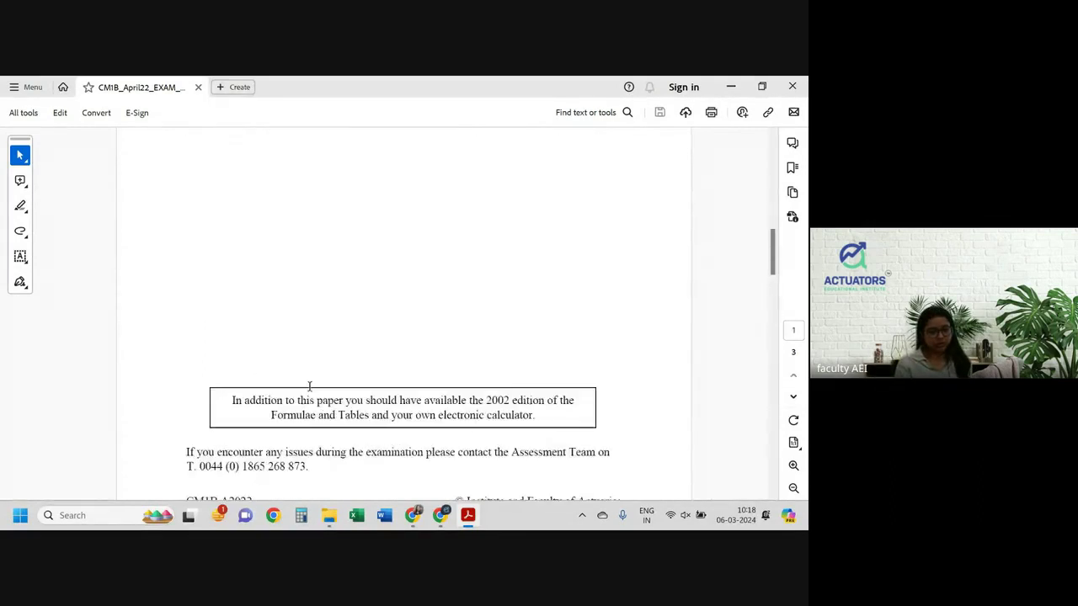
pyautogui.scroll(-2, 309, 387)
pyautogui.scroll(-10, 309, 386)
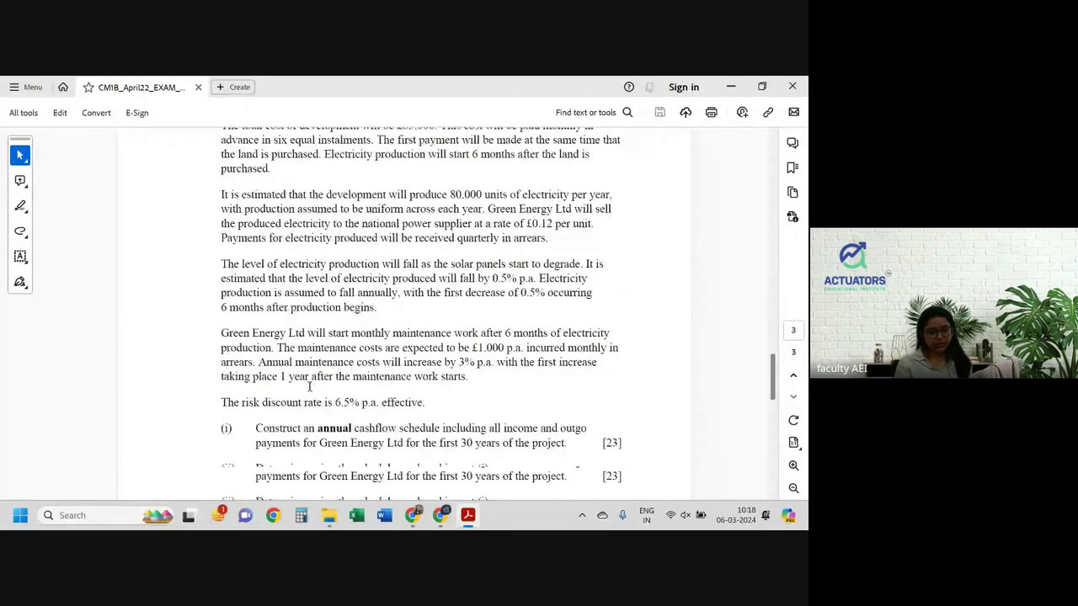
pyautogui.scroll(-5, 309, 386)
pyautogui.scroll(4, 309, 386)
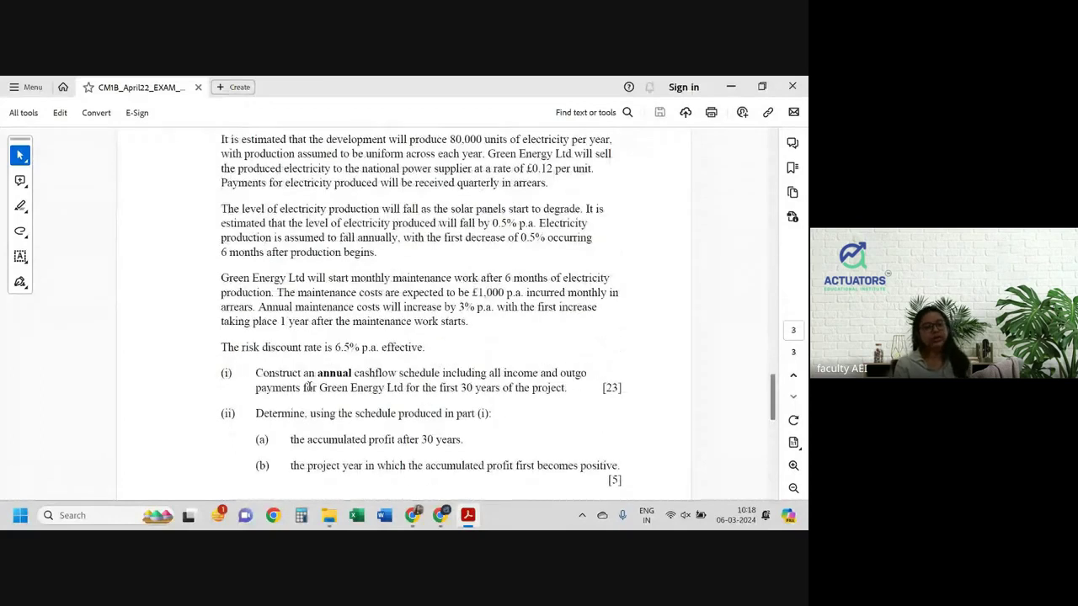
pyautogui.scroll(10, 309, 386)
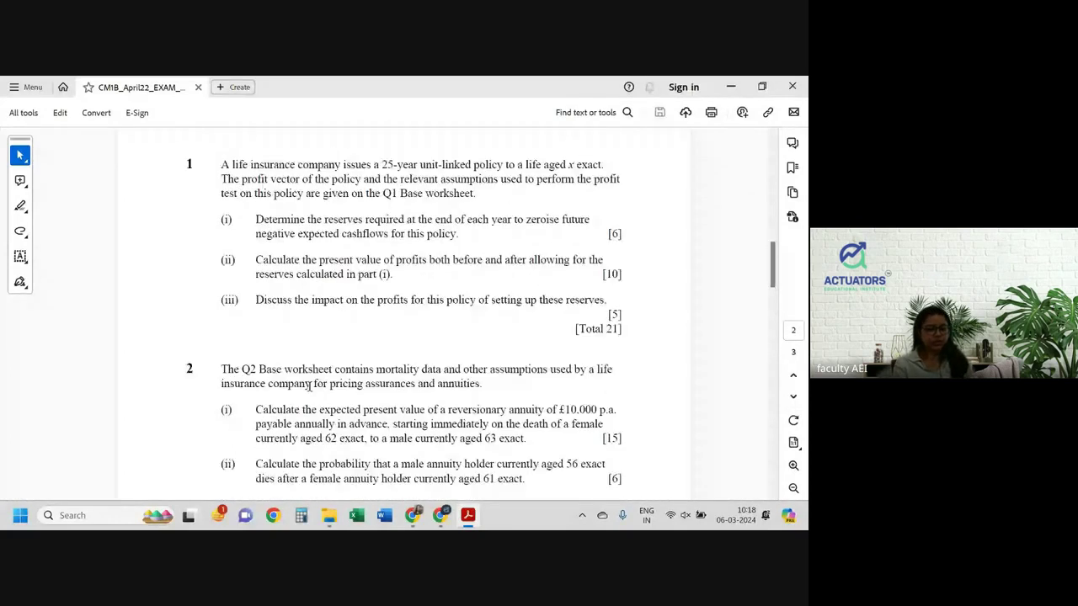
pyautogui.scroll(5, 309, 386)
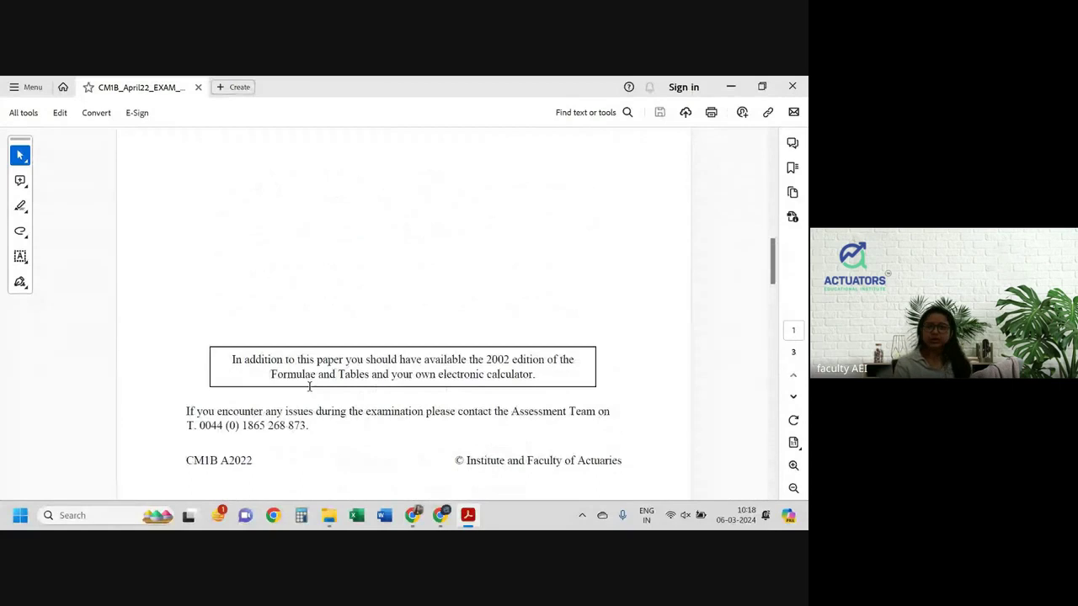
pyautogui.scroll(-5, 309, 386)
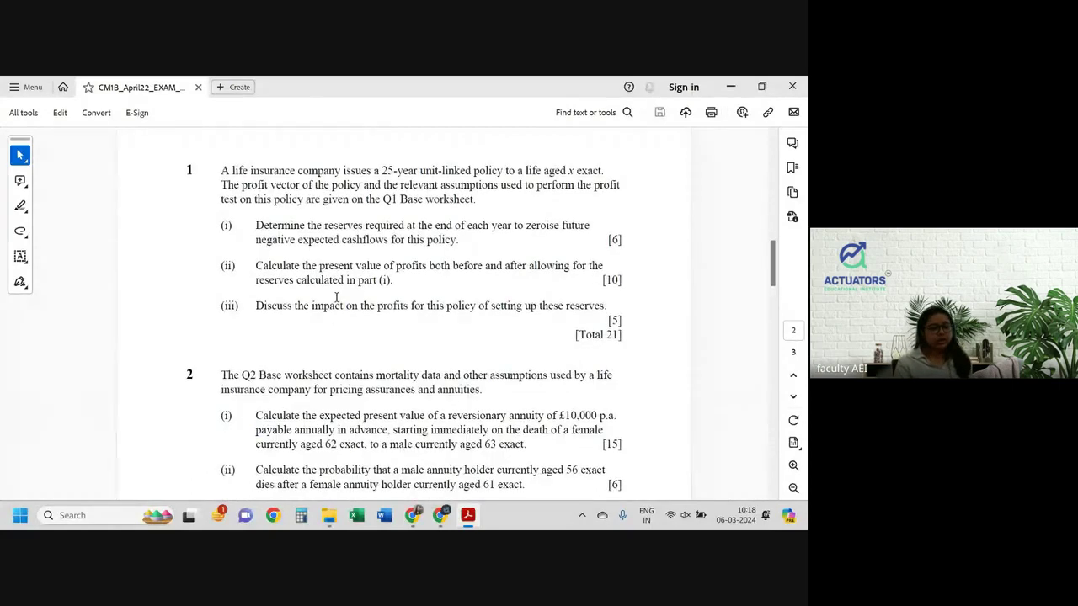
# Highlight question 1's key phrases: unit-linked policy, profit vector, Q1 Base worksheet and part (i) reserves task.
pyautogui.moveTo(369, 170); pyautogui.dragTo(477, 170)
pyautogui.click(479, 169)
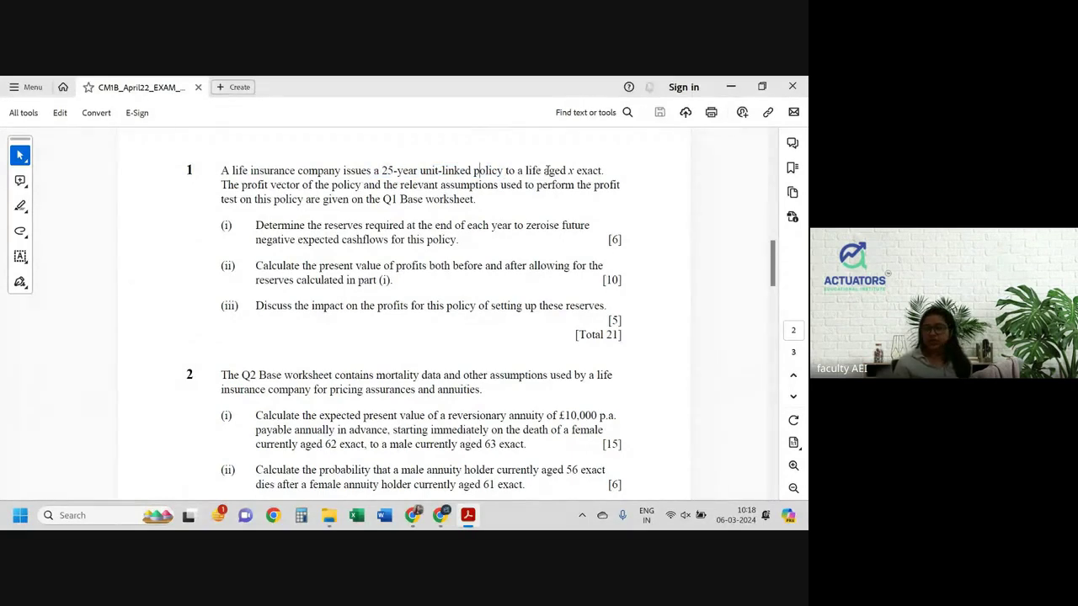
pyautogui.moveTo(241, 185); pyautogui.dragTo(589, 173)
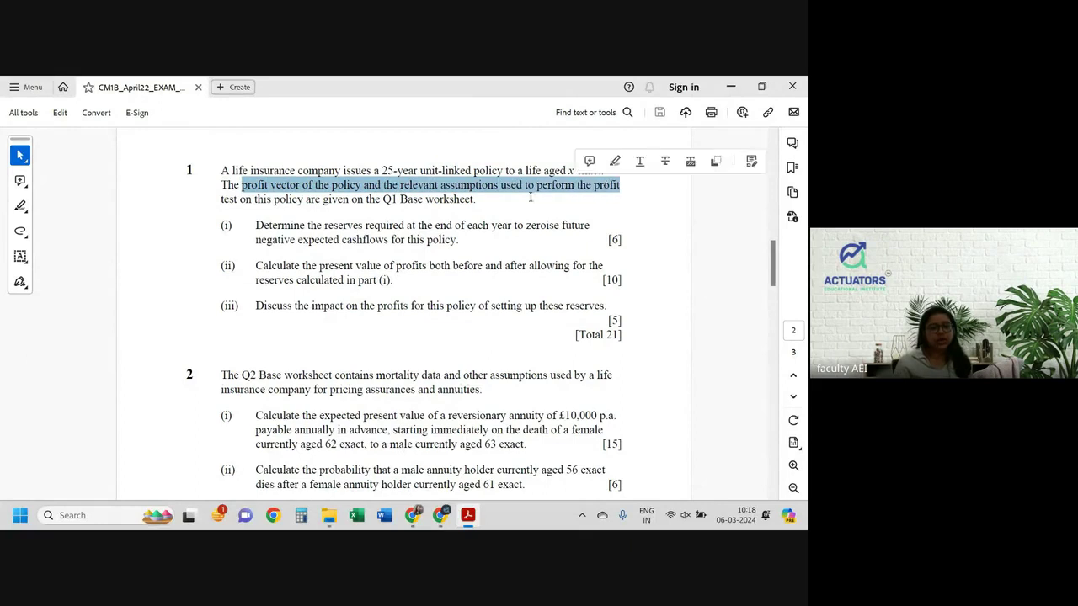
pyautogui.moveTo(383, 199)
pyautogui.mouseDown()
pyautogui.moveTo(473, 198)
pyautogui.moveTo(445, 201)
pyautogui.mouseUp()
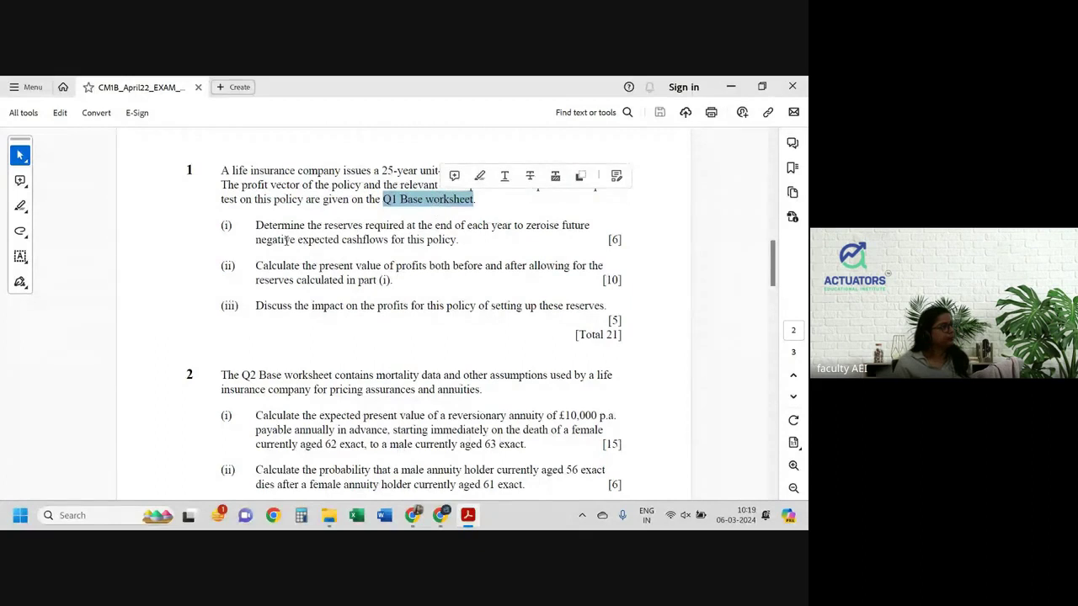
pyautogui.moveTo(256, 225); pyautogui.dragTo(589, 225)
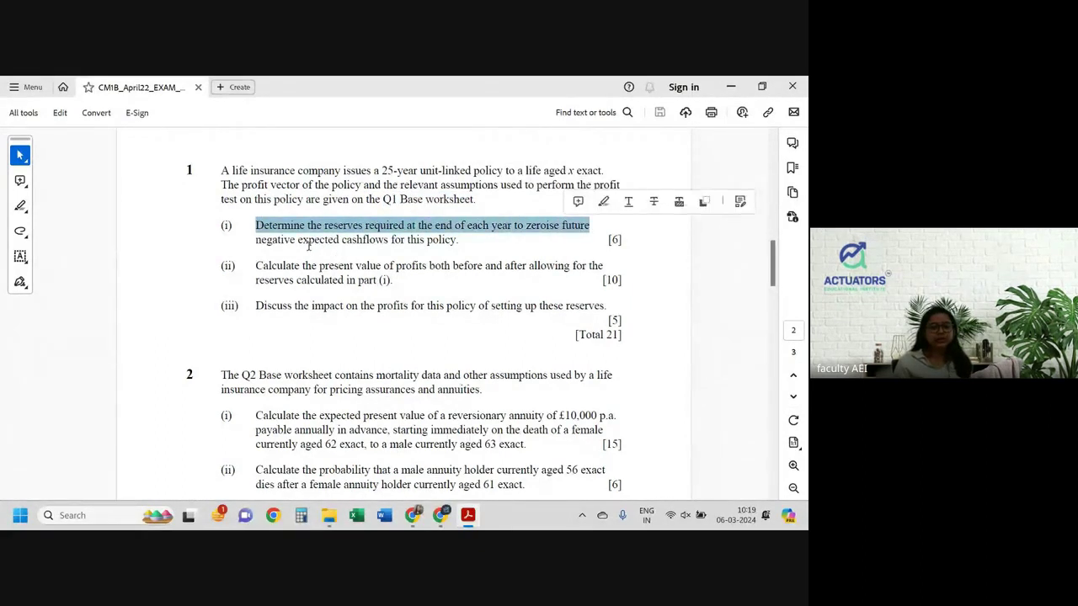
pyautogui.moveTo(256, 240)
pyautogui.mouseDown()
pyautogui.moveTo(487, 227)
pyautogui.moveTo(451, 265)
pyautogui.mouseUp()
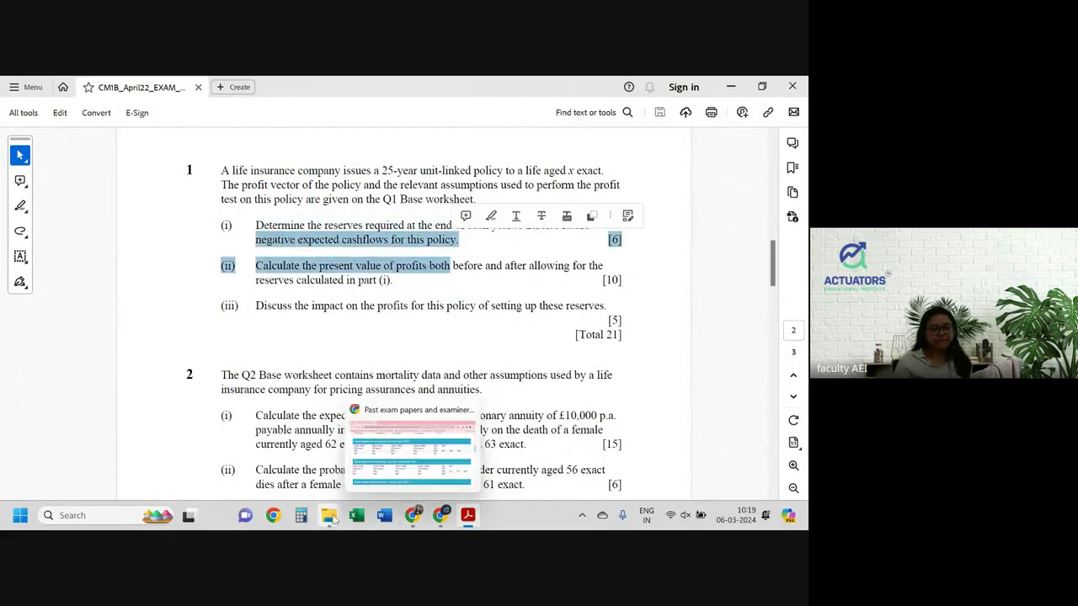
# Bring the past exam paper folder forward and open CM1B_April2022_MS_post_MM v4.
pyautogui.click(383, 455)
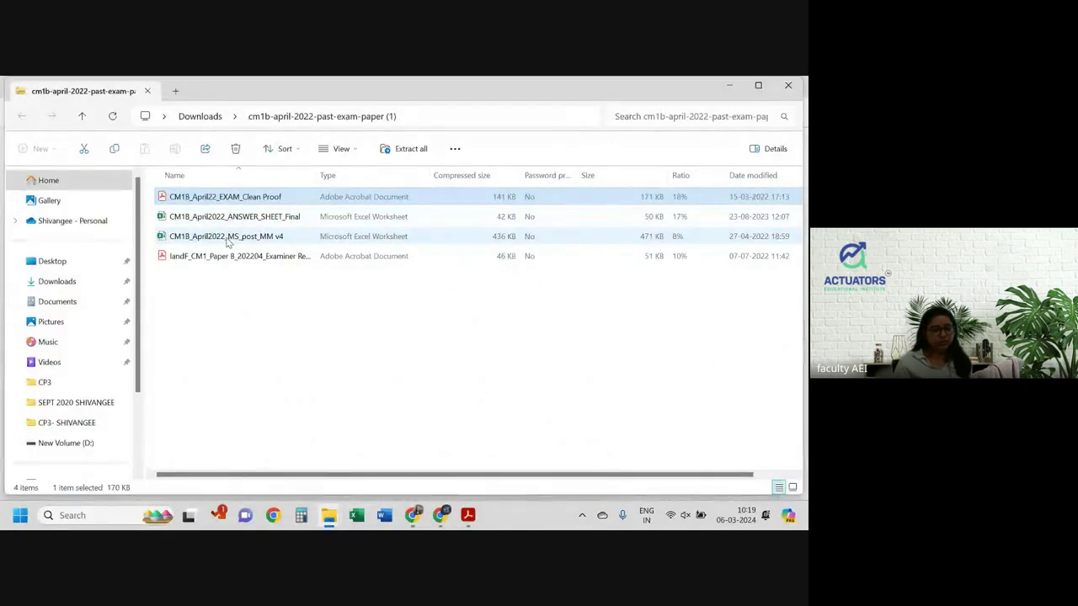
pyautogui.doubleClick(287, 236)
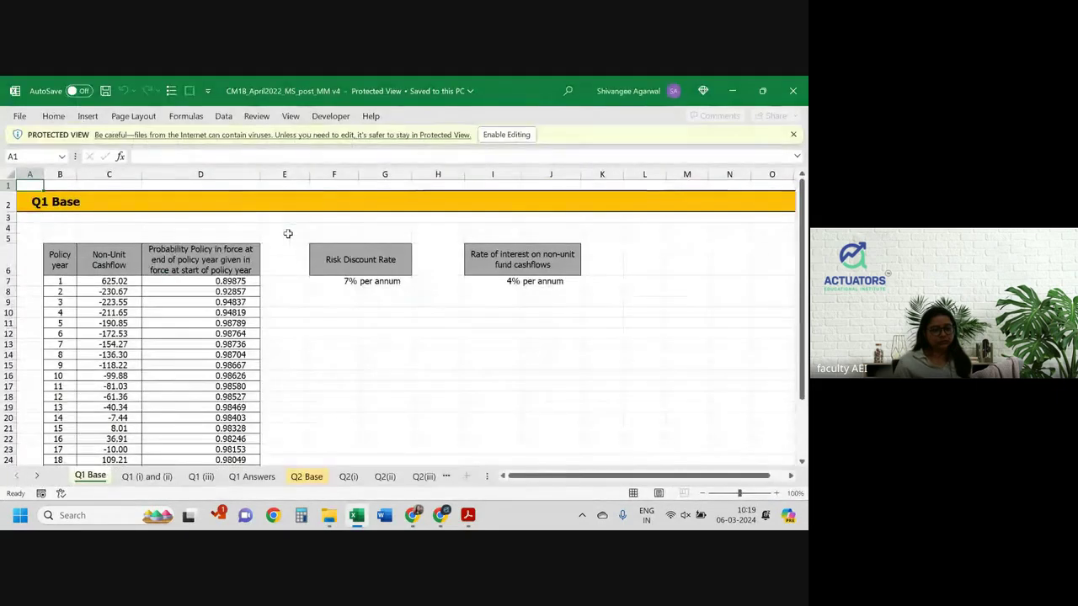
# Enable editing in the MS_post_MM v4 workbook and review the Q1 (i) and (ii) and Q1 (iii) sheets.
pyautogui.click(506, 135)
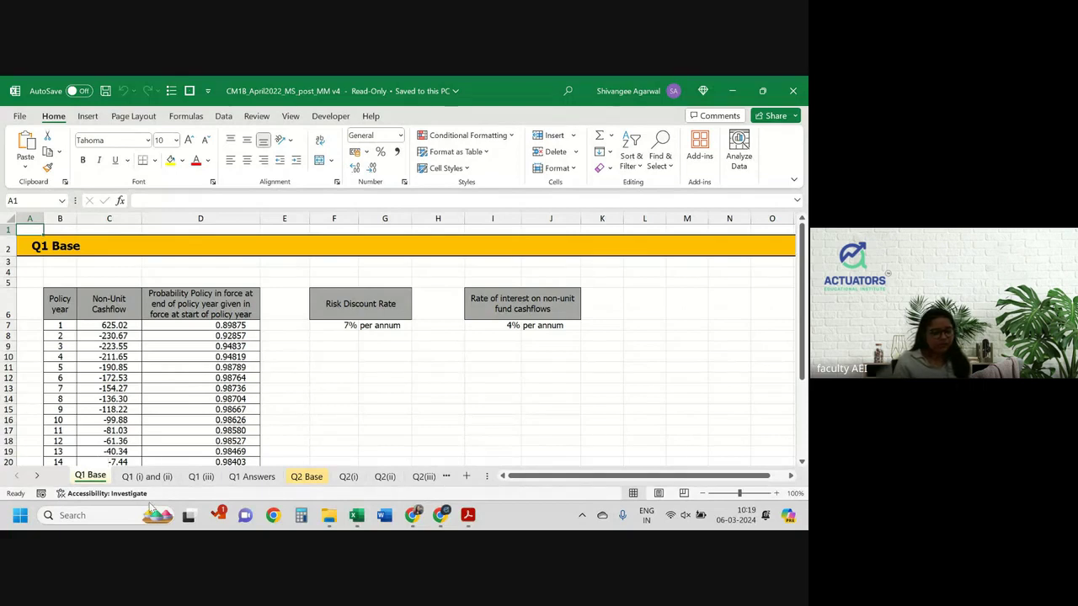
pyautogui.click(150, 477)
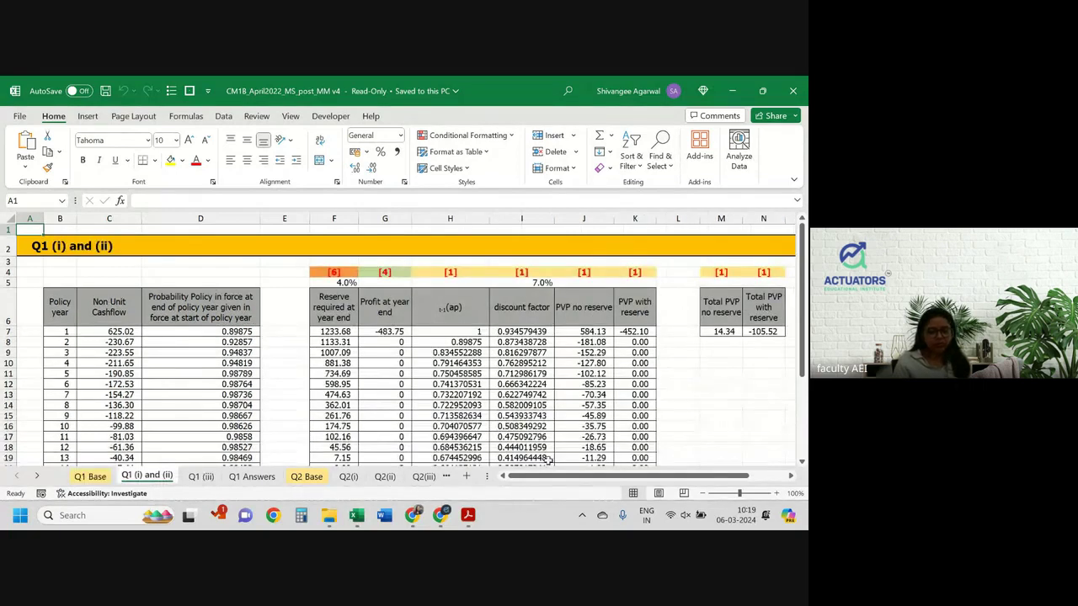
pyautogui.click(202, 477)
# Return to the exam paper folder and select the ANSWER_SHEET_Final workbook.
pyautogui.moveTo(468, 514)
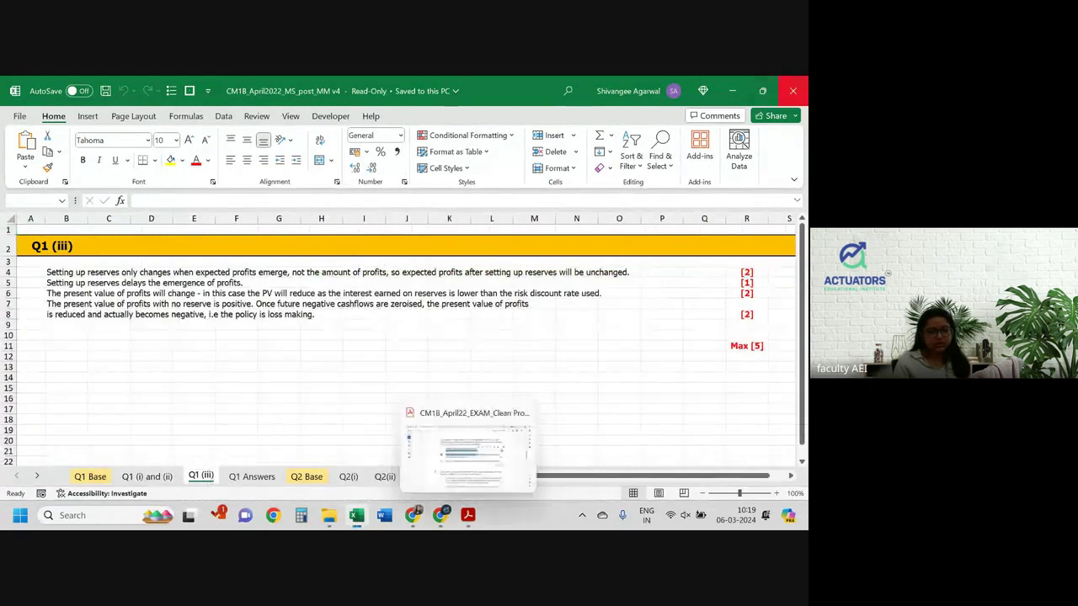
pyautogui.click(328, 515)
pyautogui.click(320, 220)
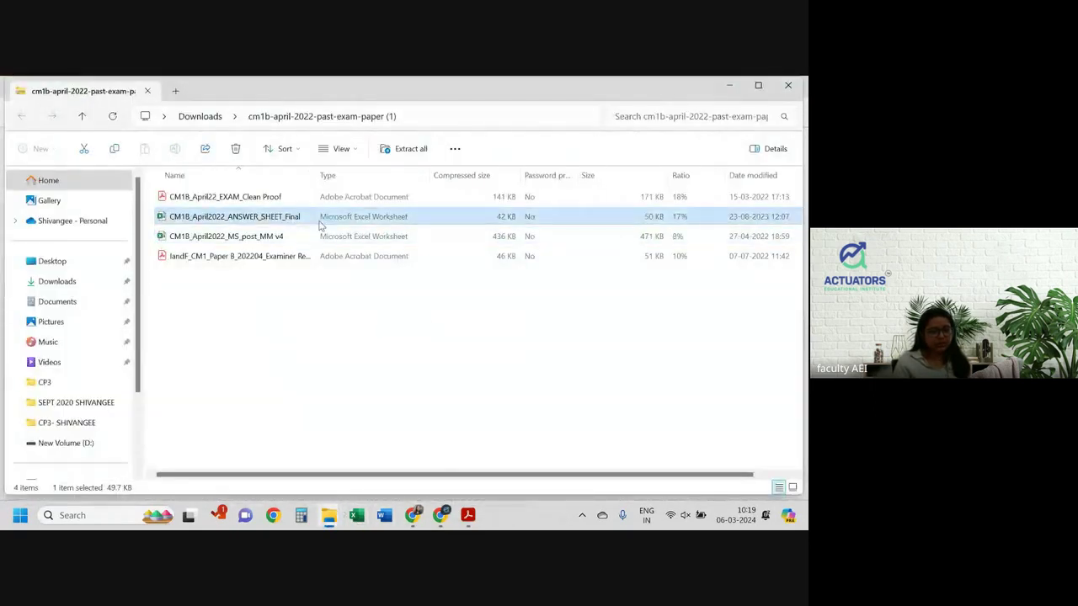
# Open CM1B_April2022_ANSWER_SHEET_Final with editing enabled and view its Q1 Base sheet.
pyautogui.doubleClick(320, 221)
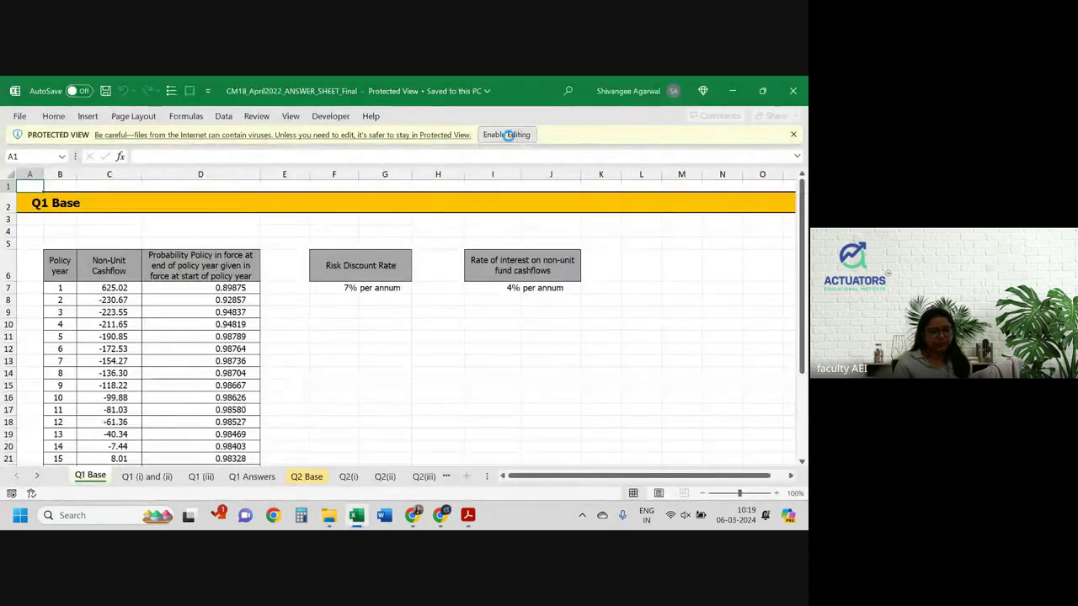
pyautogui.click(507, 135)
pyautogui.click(140, 477)
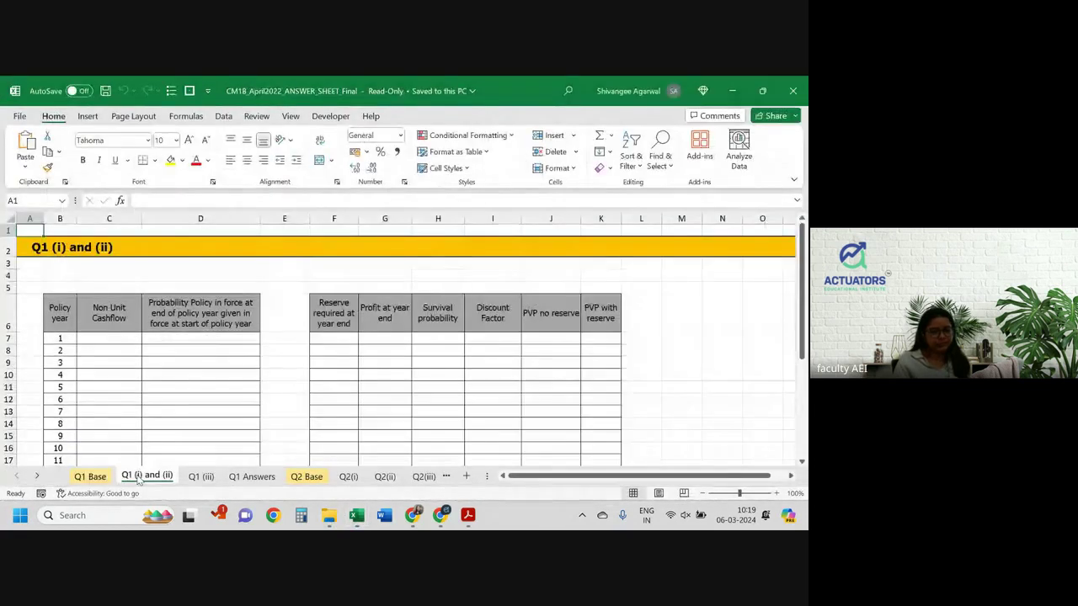
pyautogui.click(90, 477)
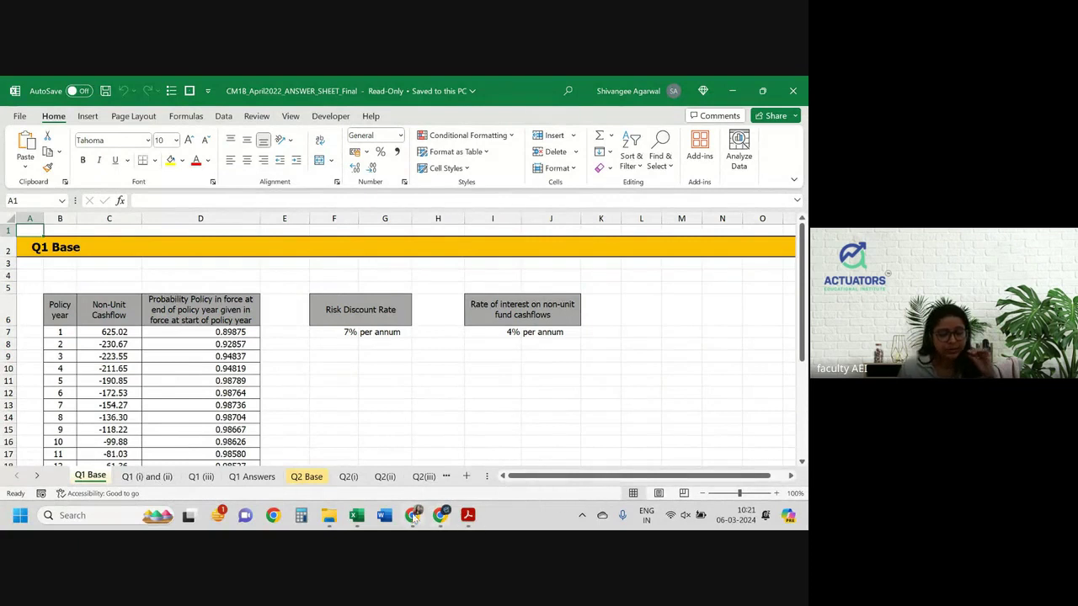
pyautogui.click(467, 516)
pyautogui.click(387, 199)
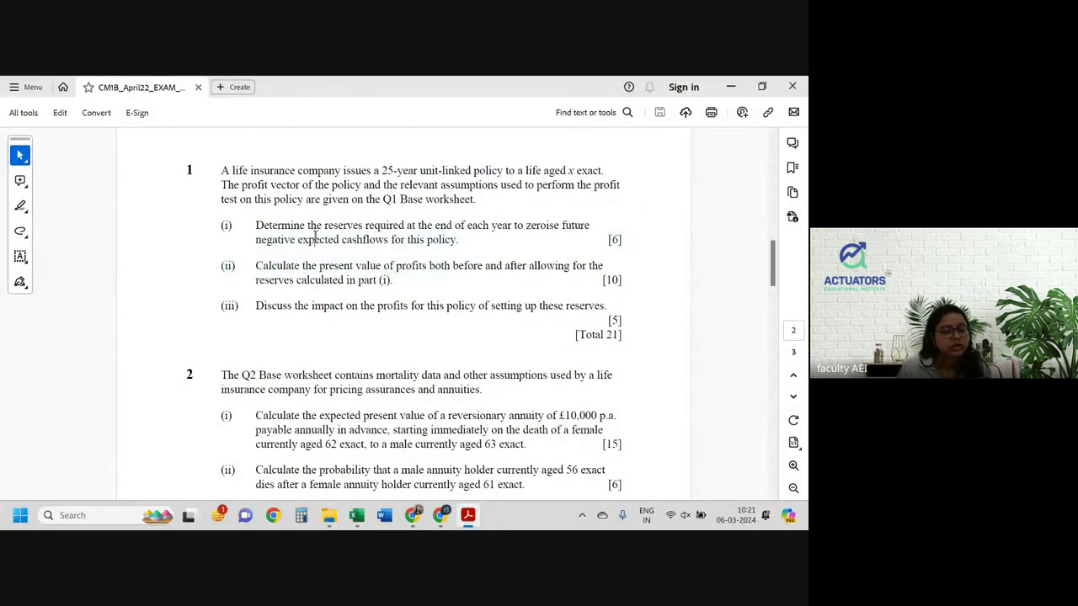
pyautogui.moveTo(297, 240); pyautogui.dragTo(404, 240)
pyautogui.click(342, 239)
pyautogui.moveTo(256, 240); pyautogui.dragTo(389, 243)
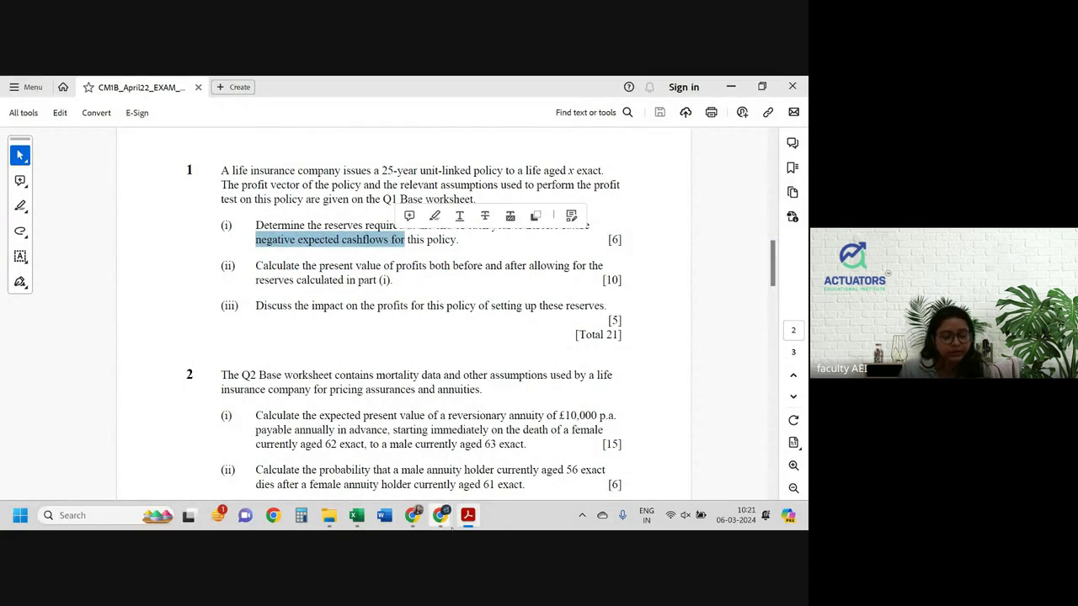
pyautogui.click(357, 517)
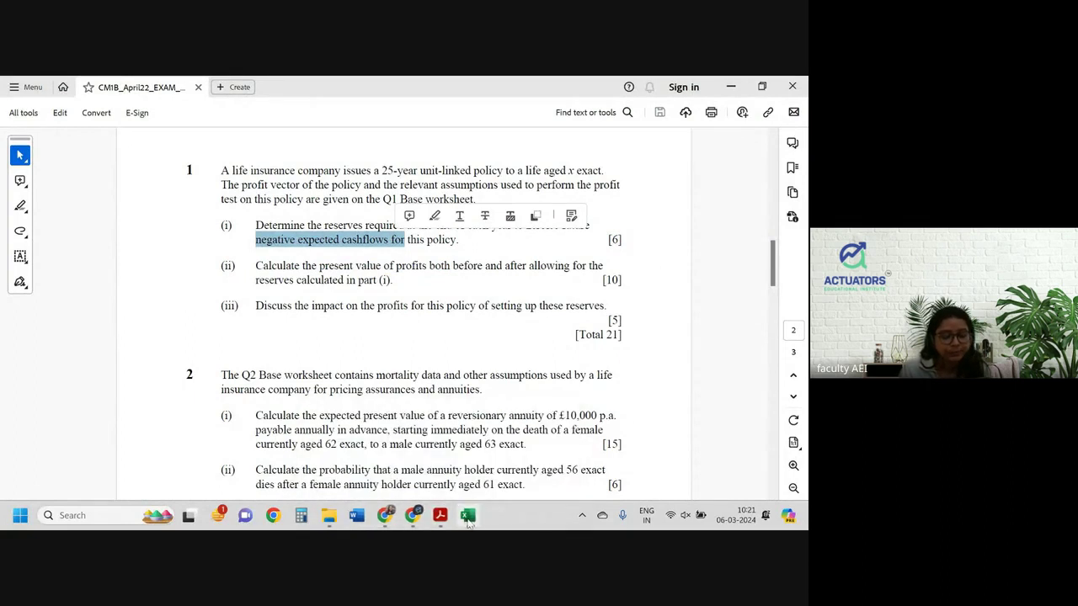
pyautogui.scroll(-1, 144, 357)
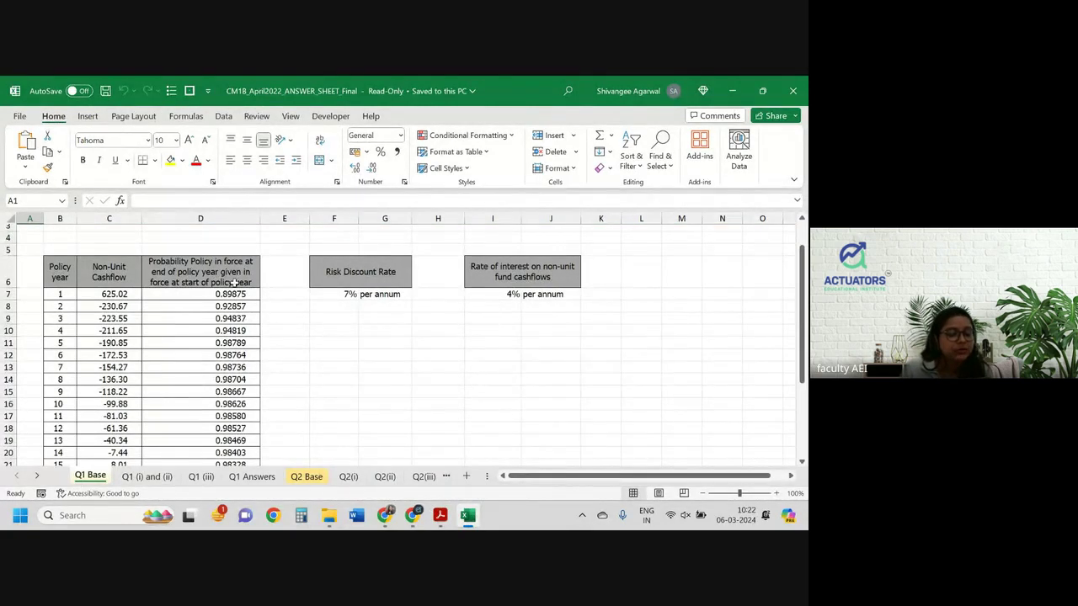
# Check Q1 Base's D7 probability, 7% risk discount rate and 4% interest rate before moving to Q1 (i) and (ii).
pyautogui.click(205, 294)
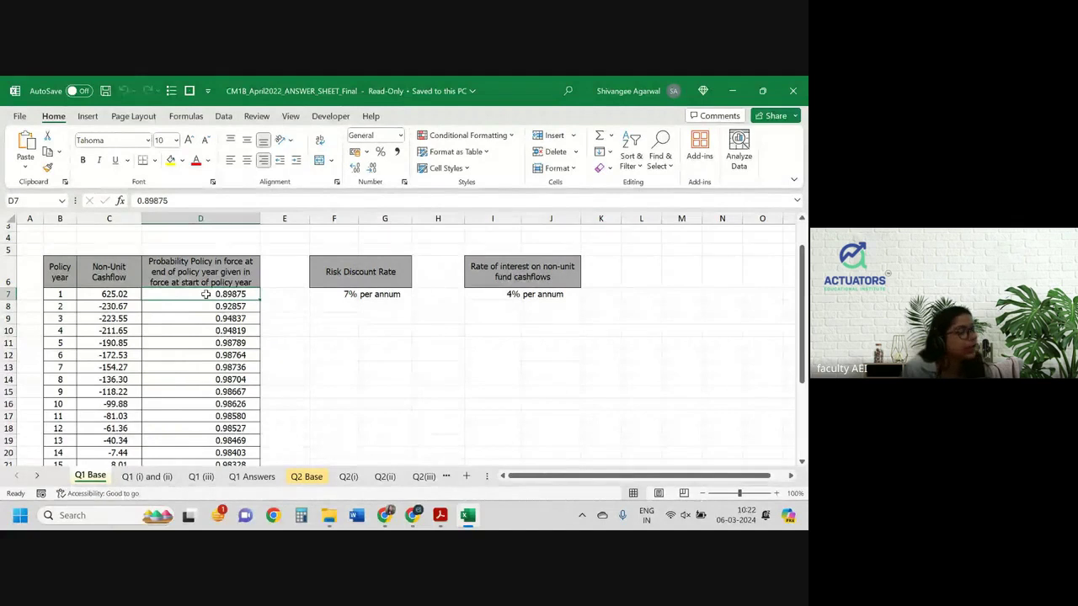
pyautogui.click(349, 293)
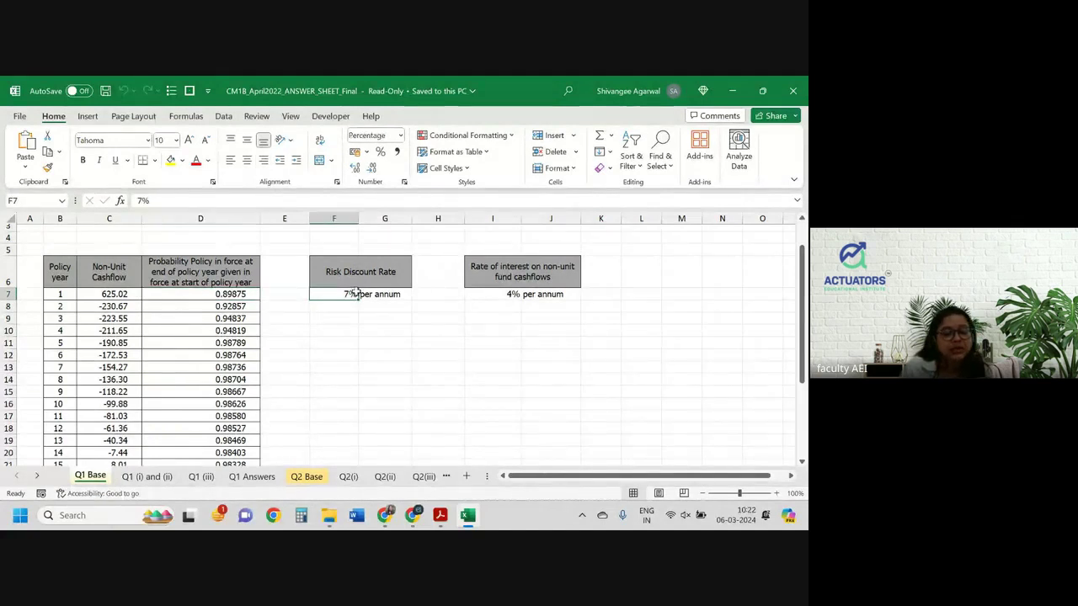
pyautogui.click(490, 286)
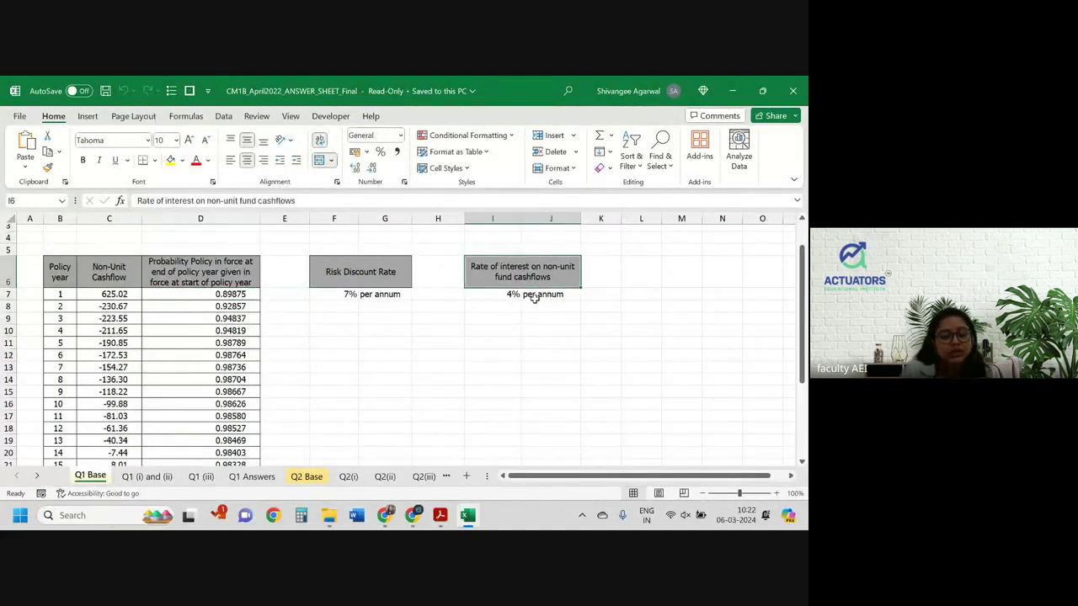
pyautogui.click(515, 296)
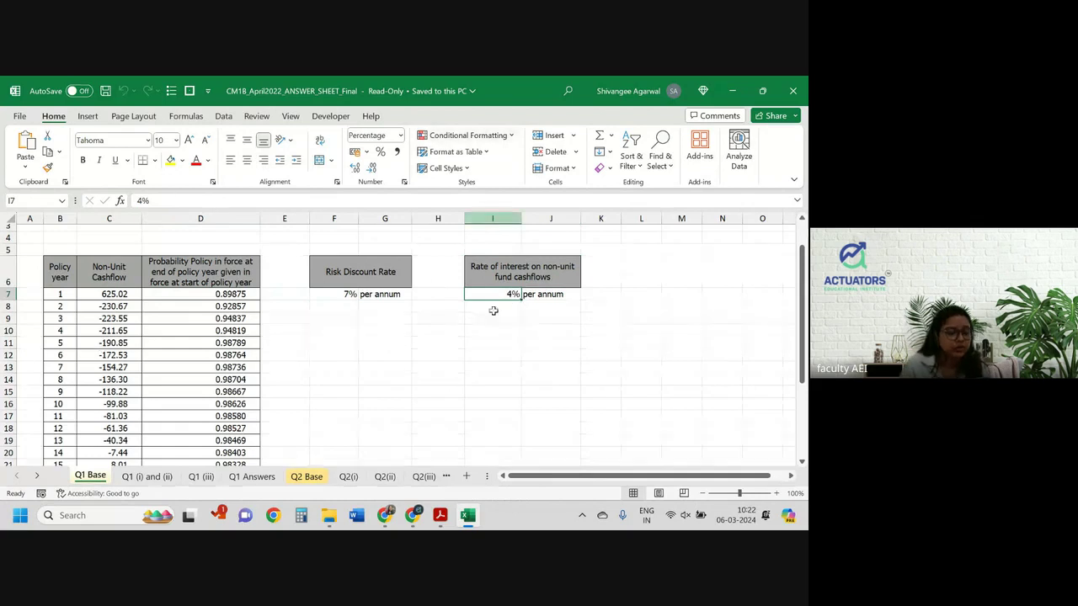
pyautogui.click(147, 477)
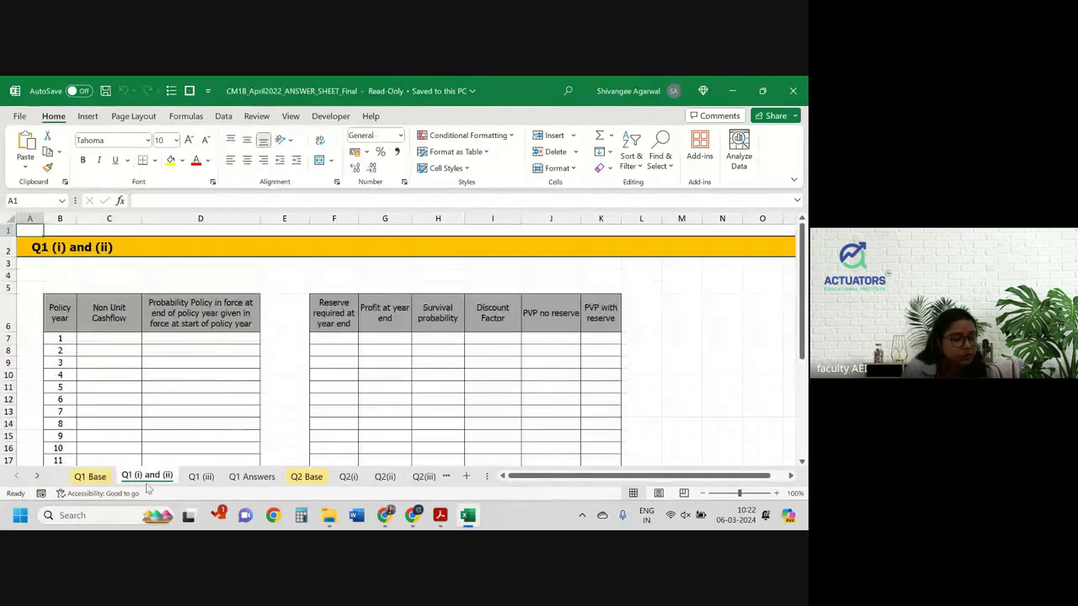
# Link C7 on Q1 (i) and (ii) to the first non-unit cashflow on Q1 Base.
pyautogui.click(123, 340)
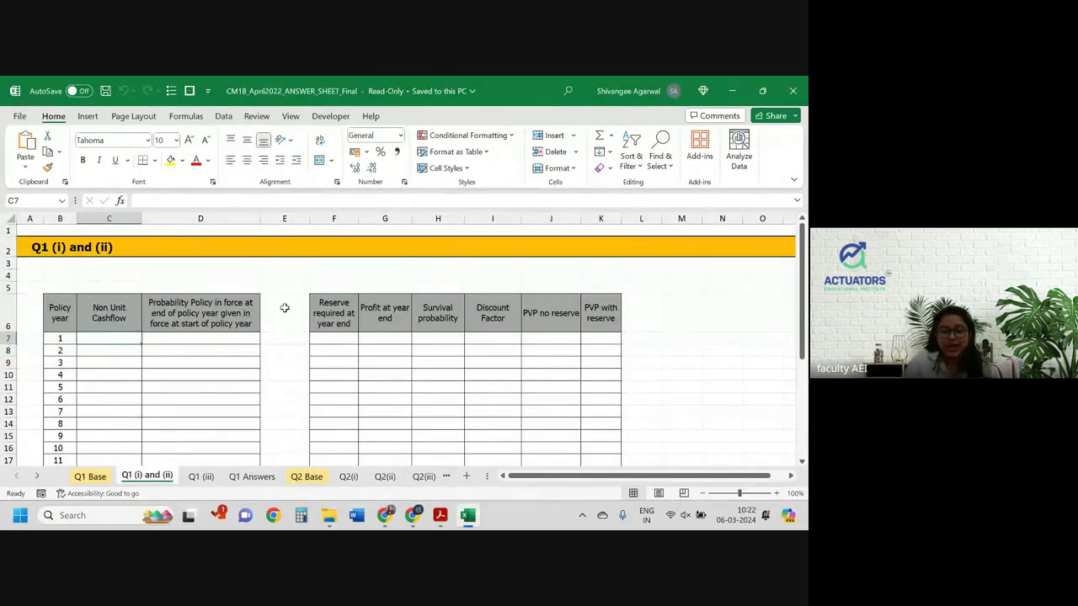
pyautogui.write('=')
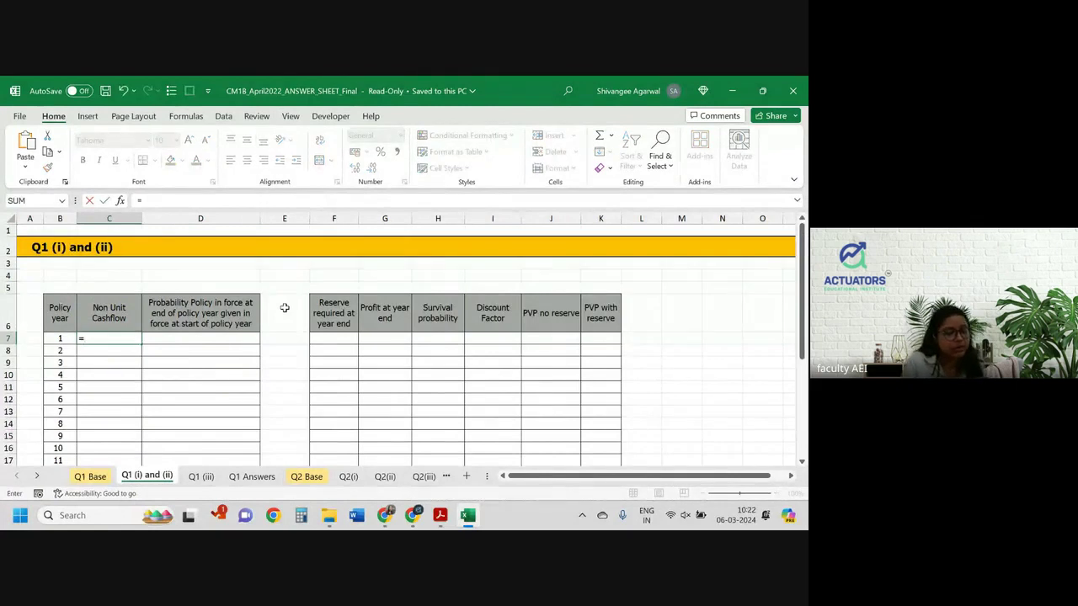
pyautogui.hotkey('ctrl', 'pageup')
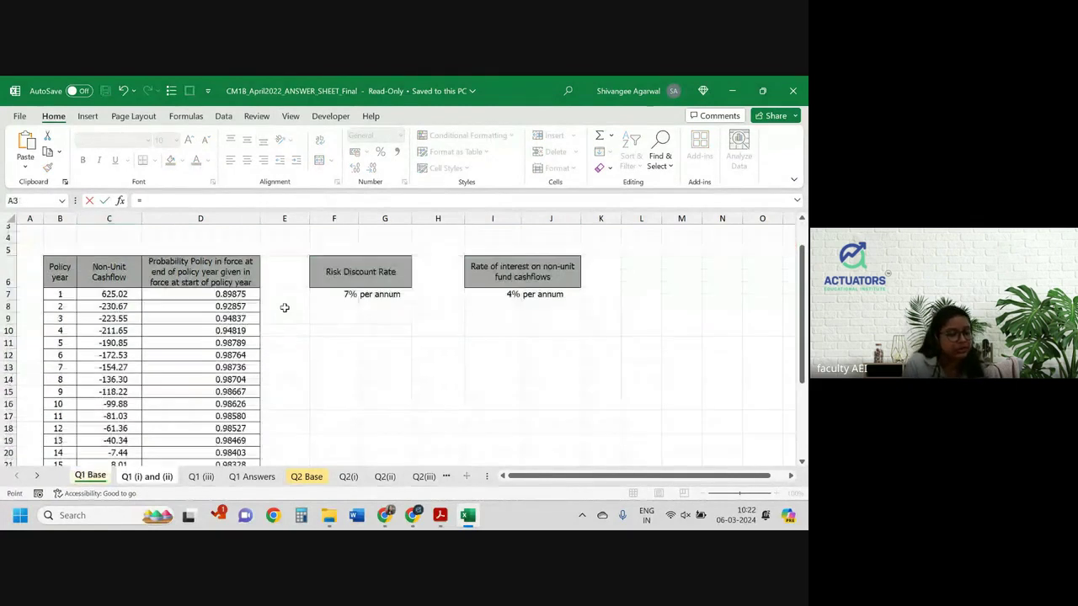
pyautogui.click(115, 293)
pyautogui.press('Return')
pyautogui.click(131, 339)
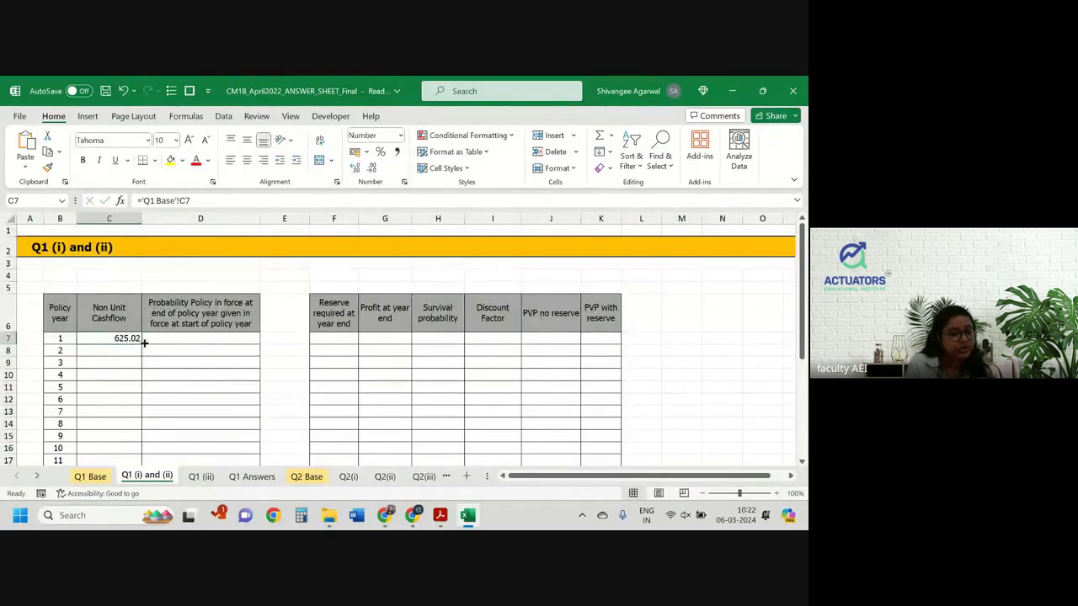
# Extend the link to D7 and fill both cashflow and probability columns down the table.
pyautogui.moveTo(144, 343); pyautogui.dragTo(205, 338)
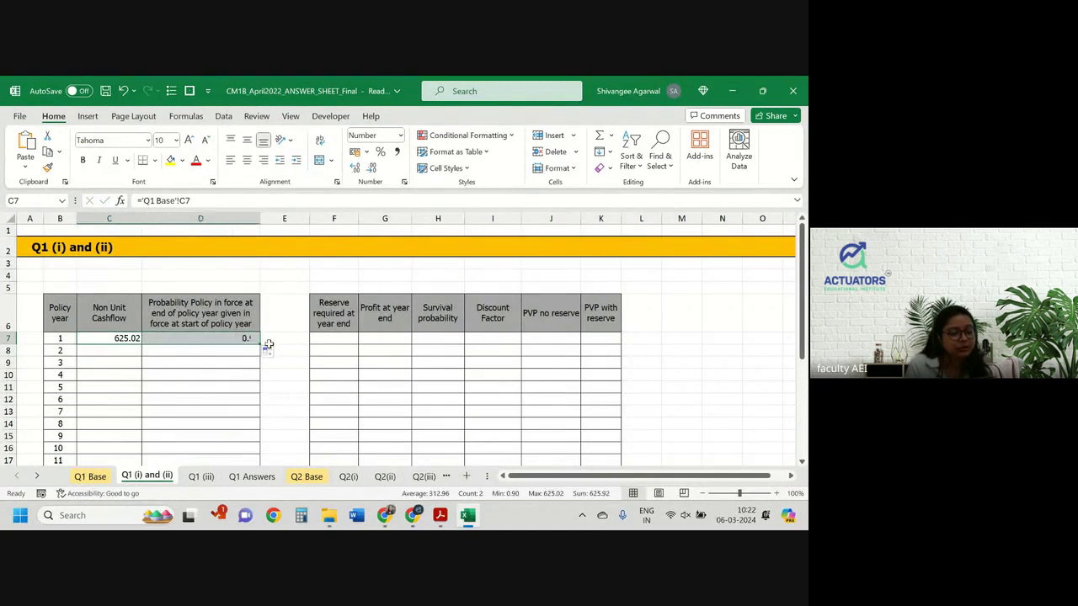
pyautogui.doubleClick(261, 344)
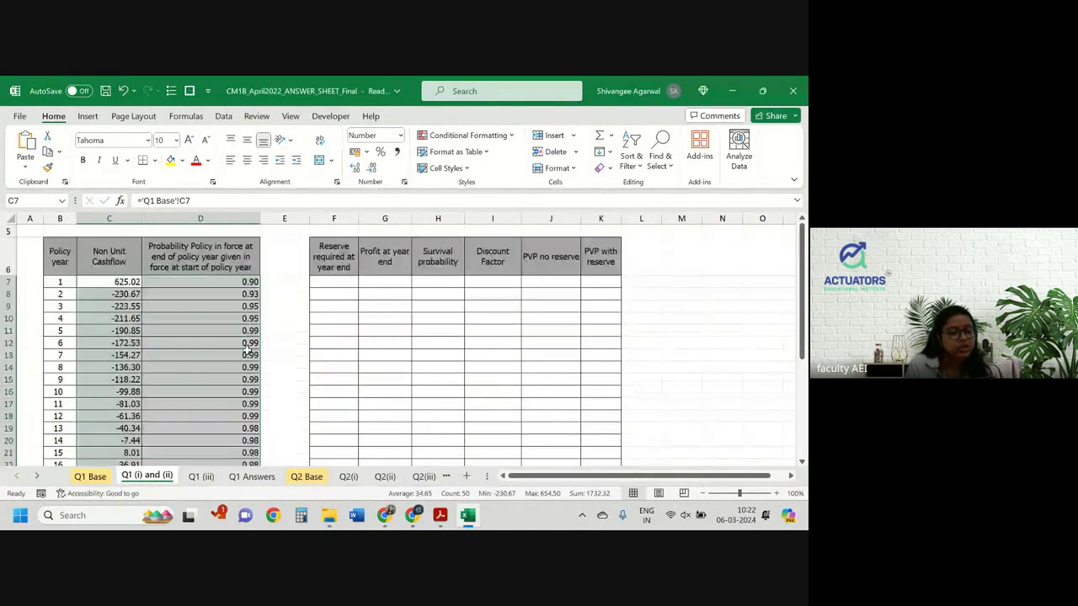
pyautogui.scroll(-1, 250, 350)
pyautogui.click(335, 332)
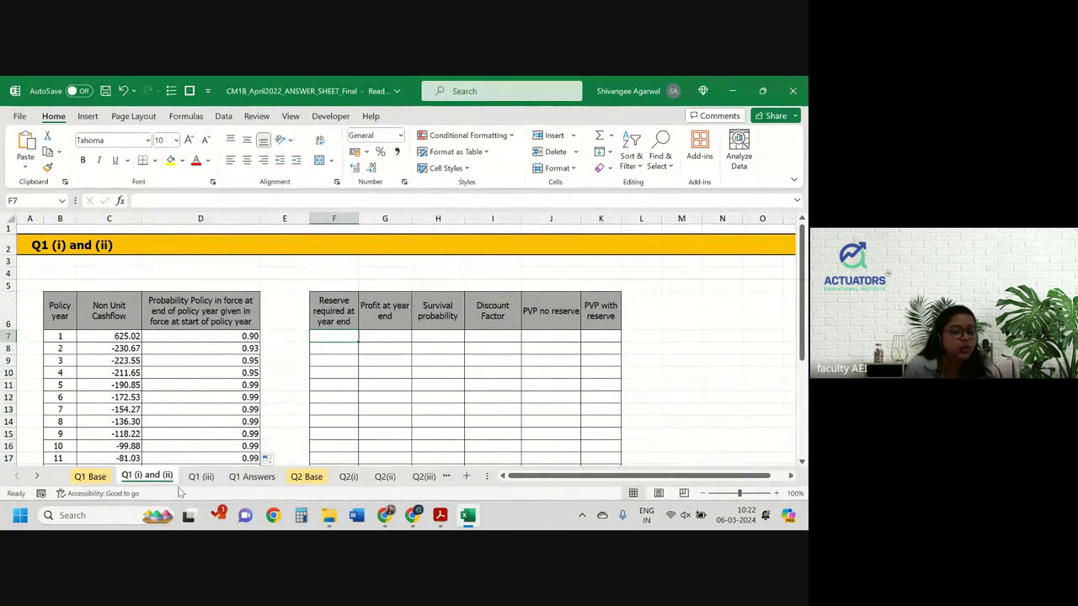
pyautogui.hotkey('alt', 'Tab')
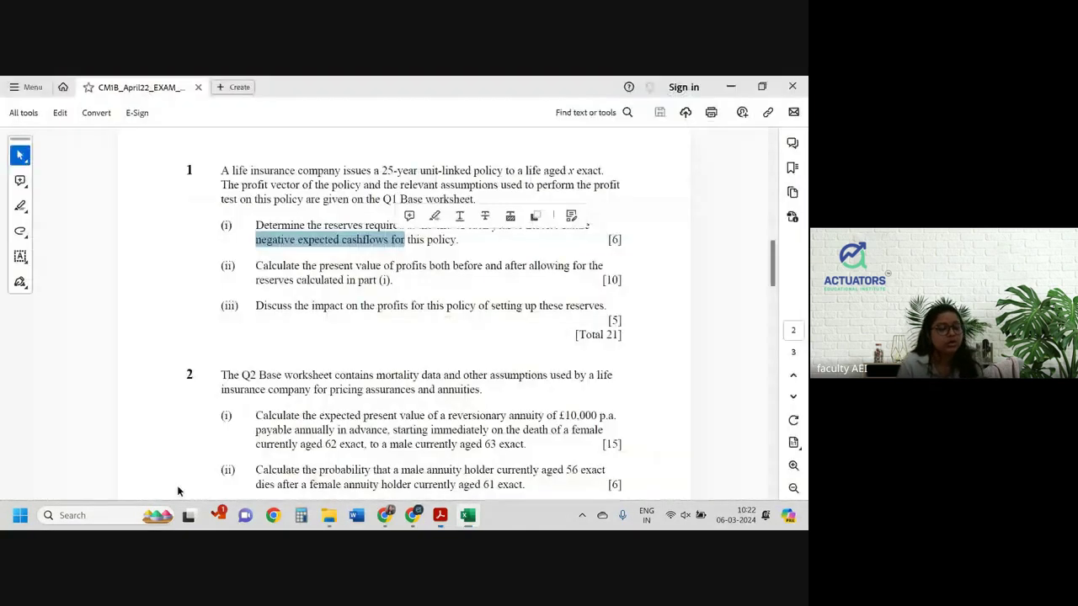
# Select question 1 part (ii)'s wording on present value of profits, then return to Excel.
pyautogui.click(265, 263)
pyautogui.moveTo(255, 265); pyautogui.dragTo(569, 267)
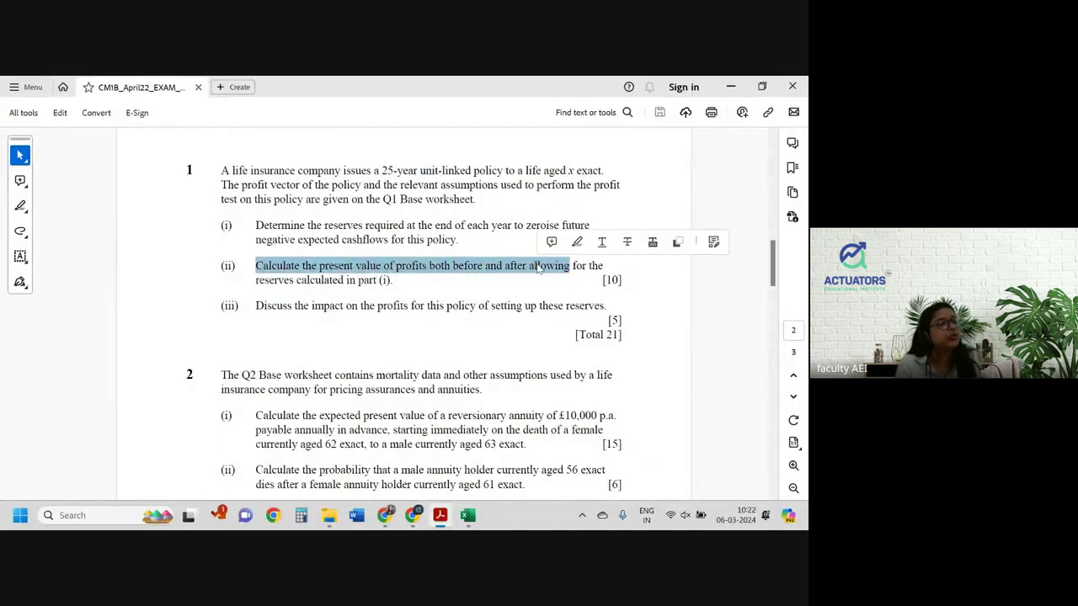
pyautogui.hotkey('alt', 'Tab')
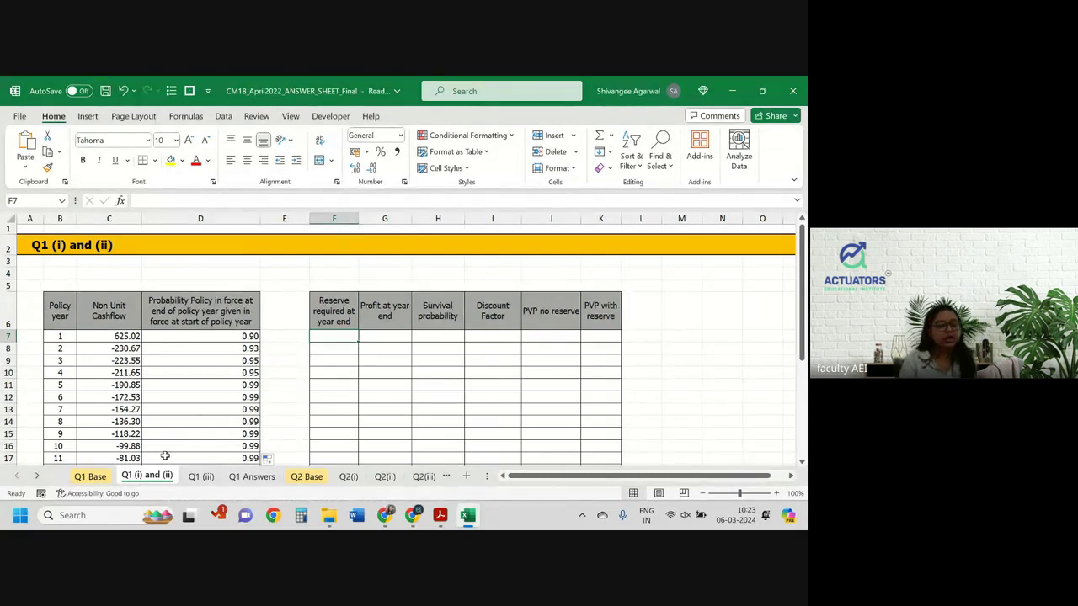
# Enter 0 as the final-year reserve in F31 and fill it yellow.
pyautogui.press('Left')
pyautogui.press('Left')
pyautogui.hotkey('ctrl', 'Down')
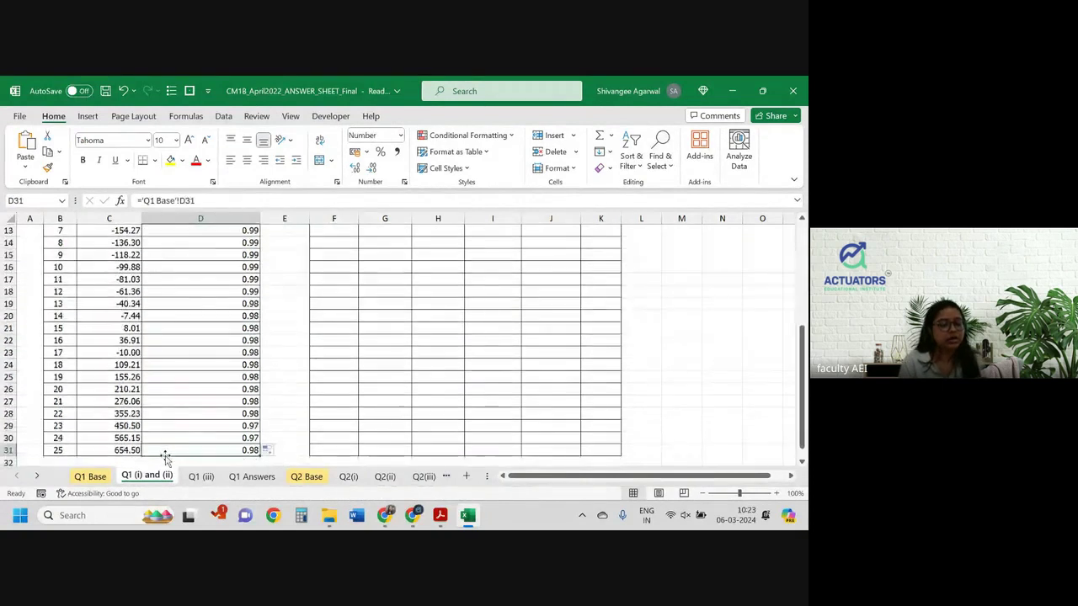
pyautogui.press('Down')
pyautogui.press('Up')
pyautogui.press('Right')
pyautogui.press('Right')
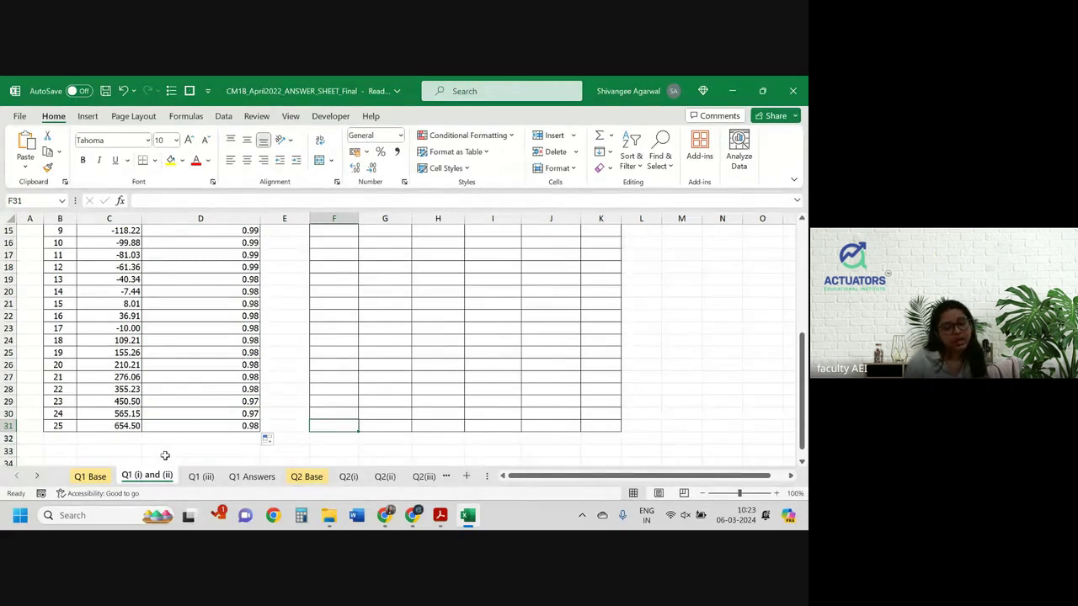
pyautogui.write('0')
pyautogui.hotkey('ctrl', 'Return')
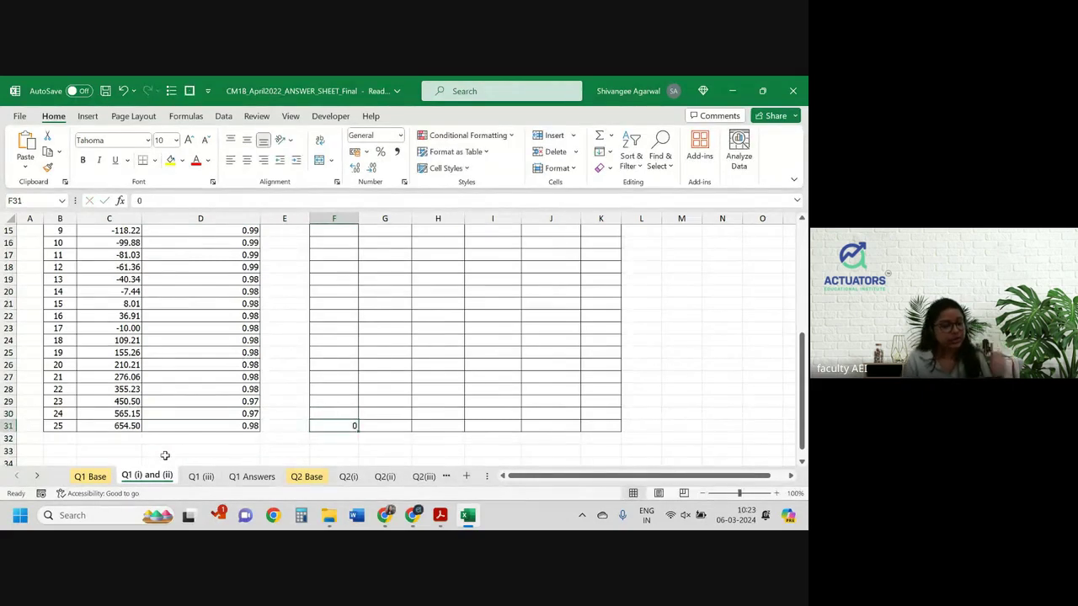
pyautogui.click(170, 160)
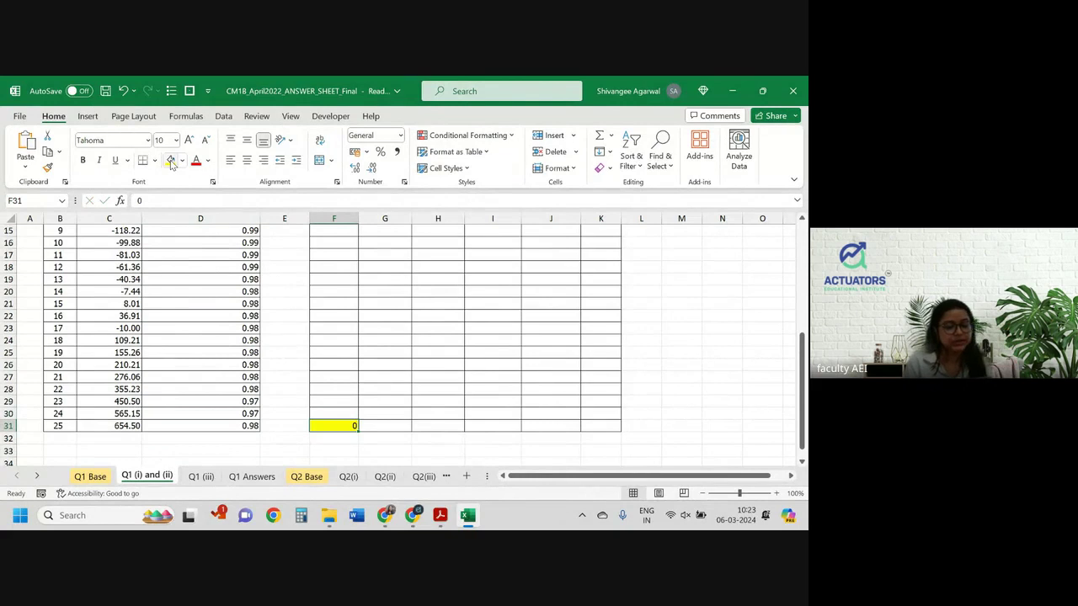
# Start F30's reserve formula as F31*D31 minus a cashflow reference.
pyautogui.press('Up')
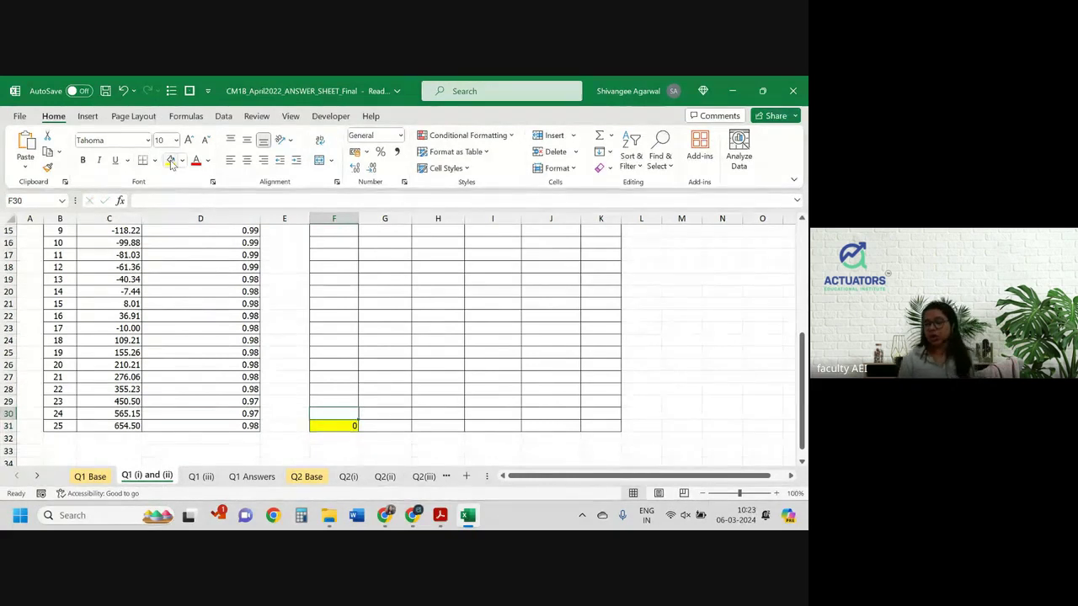
pyautogui.write('=')
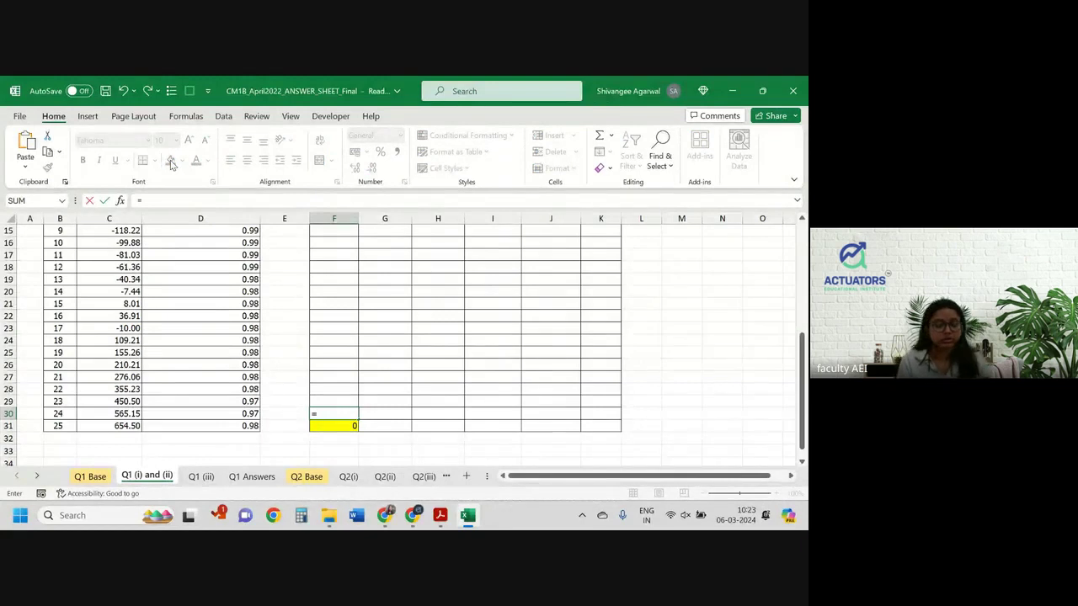
pyautogui.press('Down')
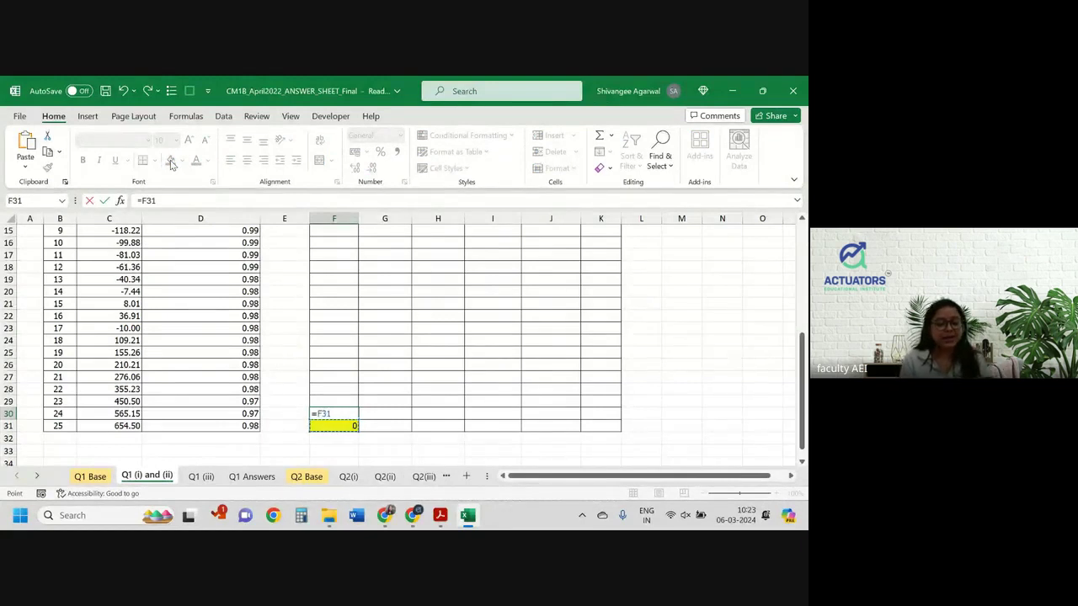
pyautogui.write('*')
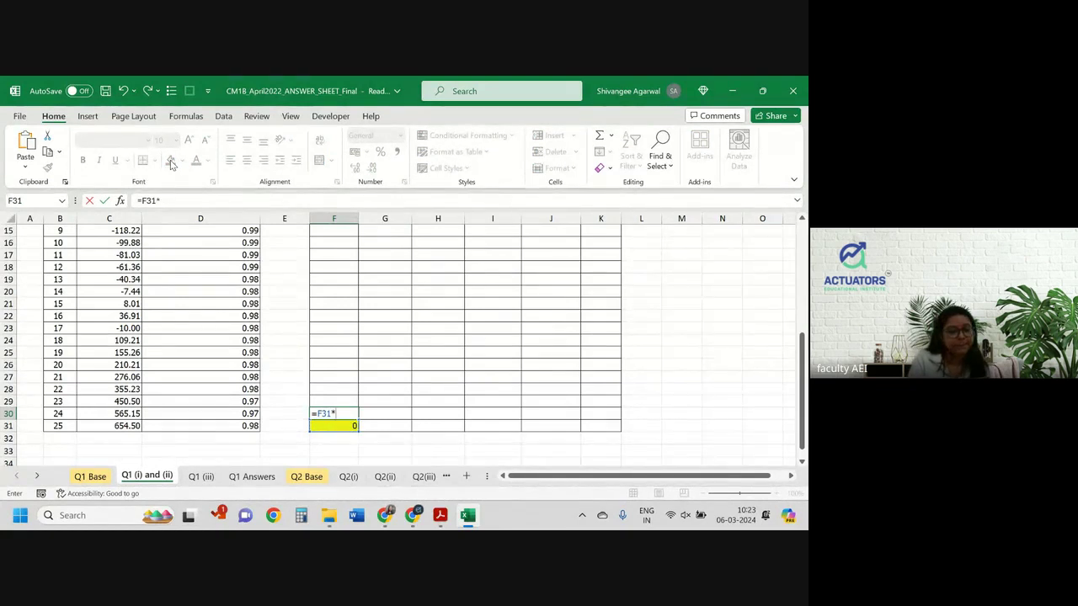
pyautogui.press('Left')
pyautogui.press('Left')
pyautogui.press('Down')
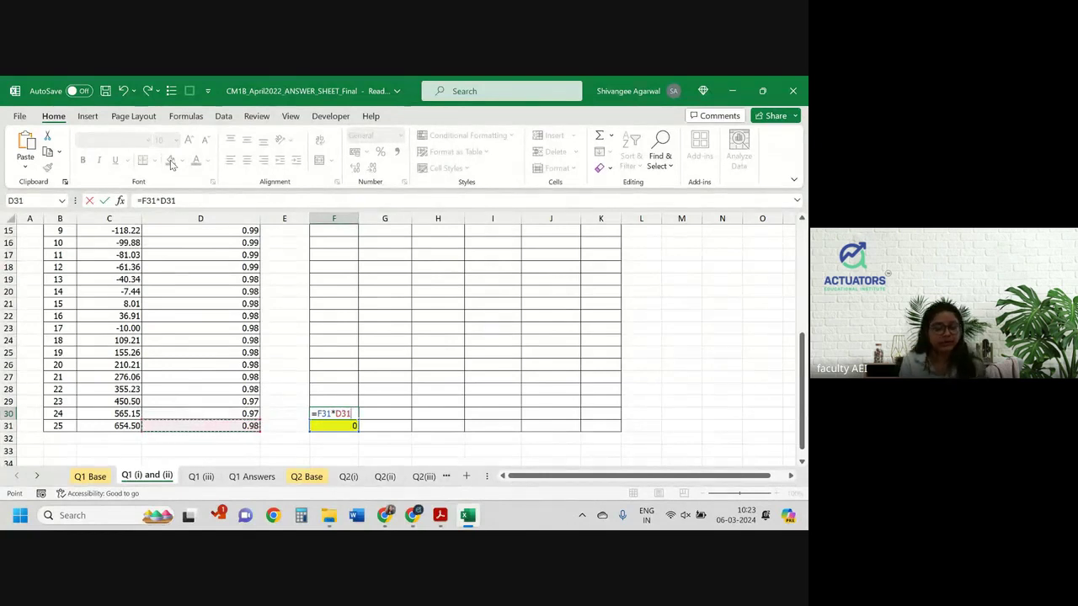
pyautogui.write('*')
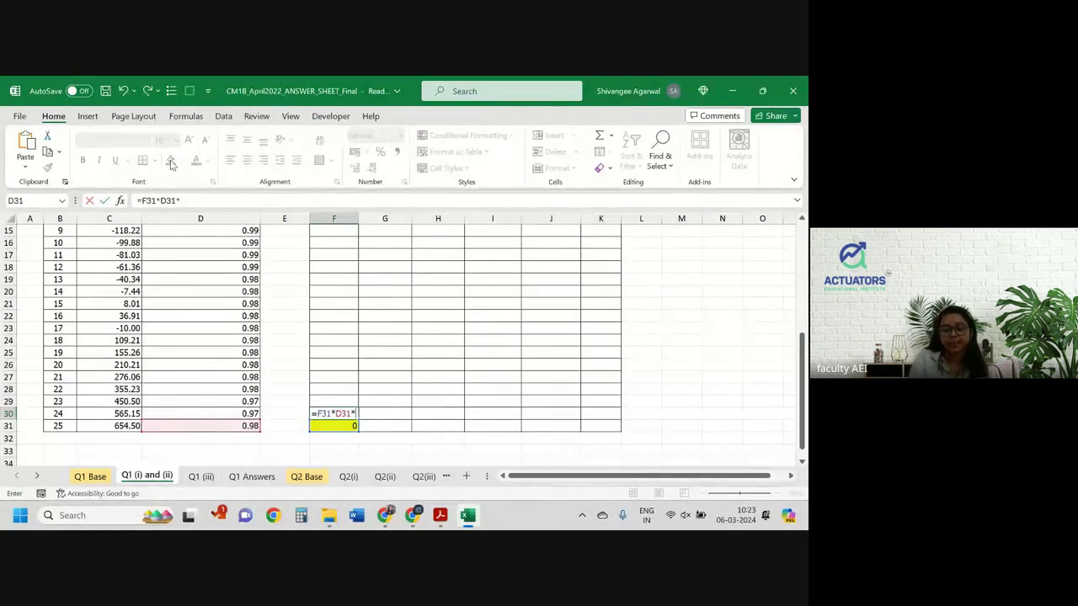
pyautogui.press('BackSpace')
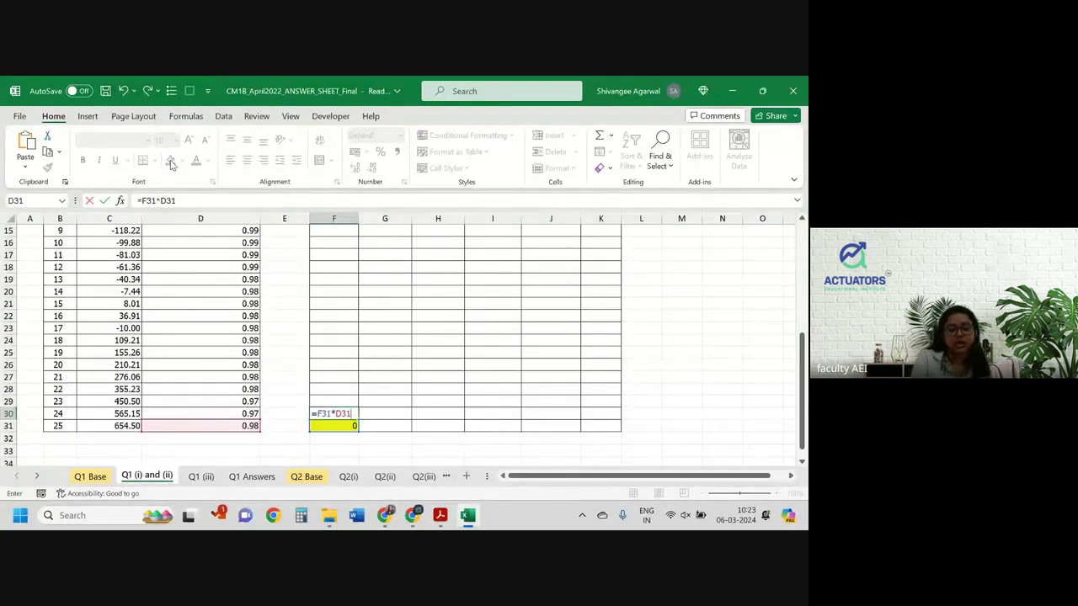
pyautogui.write('-')
pyautogui.press('Left')
pyautogui.press('Left')
pyautogui.press('Left')
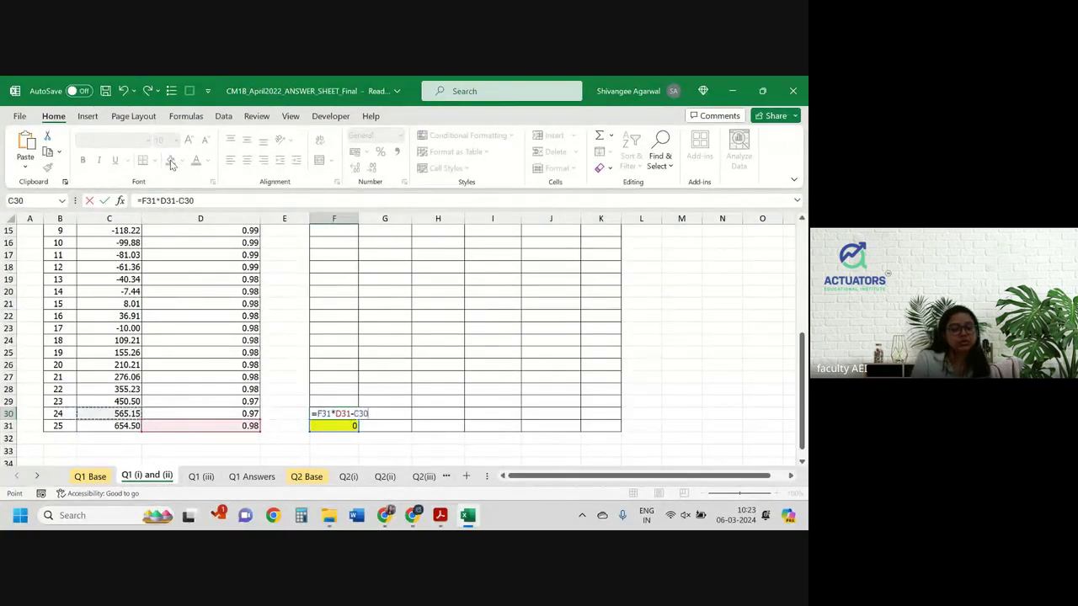
# Rework F30's formula to (F31*D31-C31)/(1+ ready for the Q1 Base interest rate.
pyautogui.click(142, 200)
pyautogui.write('(')
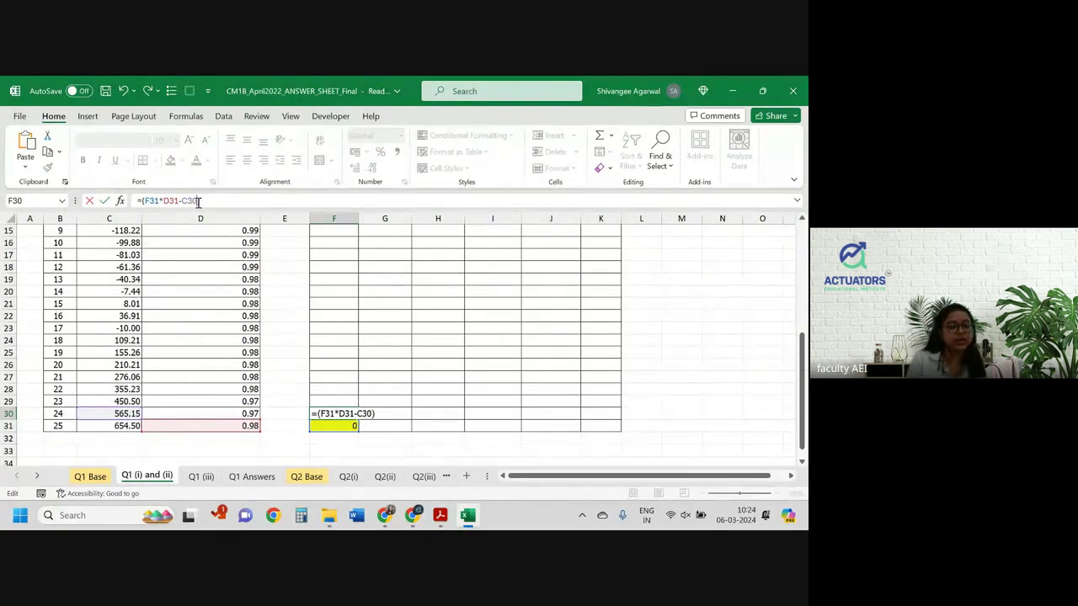
pyautogui.press('BackSpace')
pyautogui.press('BackSpace')
pyautogui.press('BackSpace')
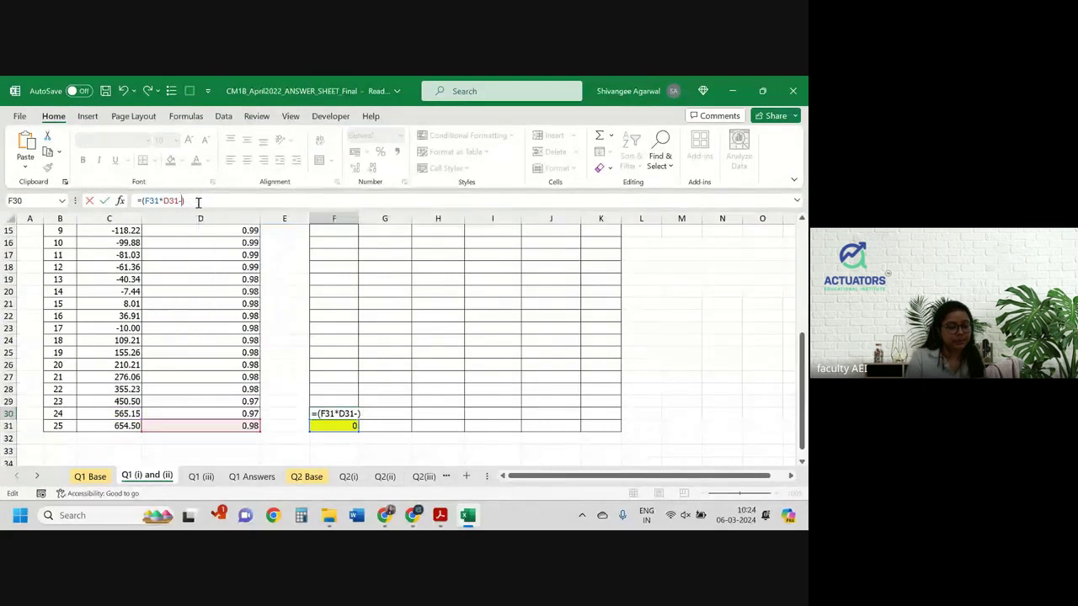
pyautogui.press('Left')
pyautogui.press('Left')
pyautogui.press('Left')
pyautogui.press('Left')
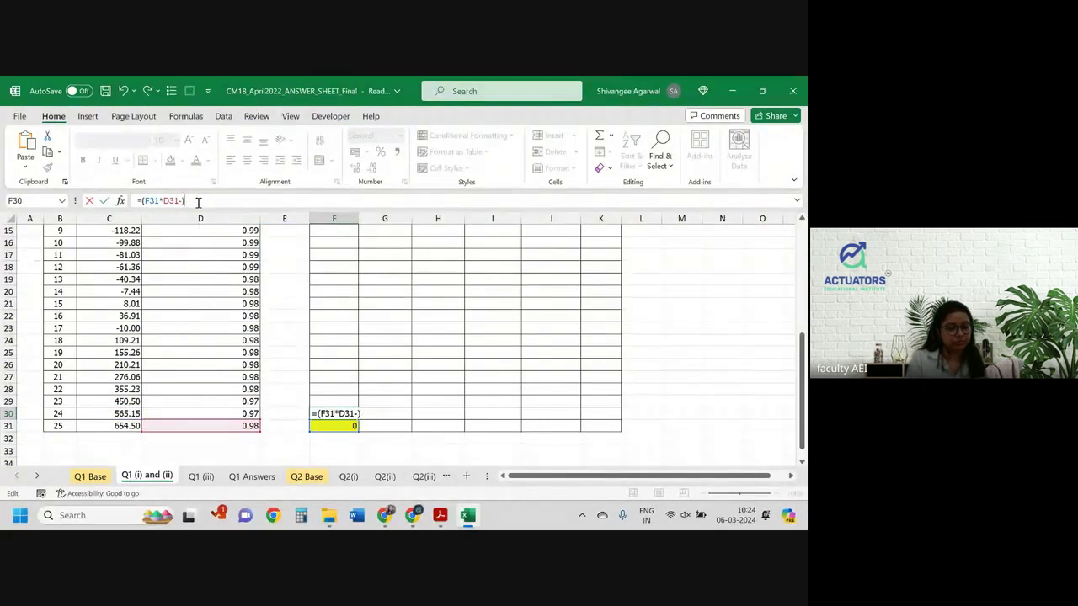
pyautogui.click(125, 425)
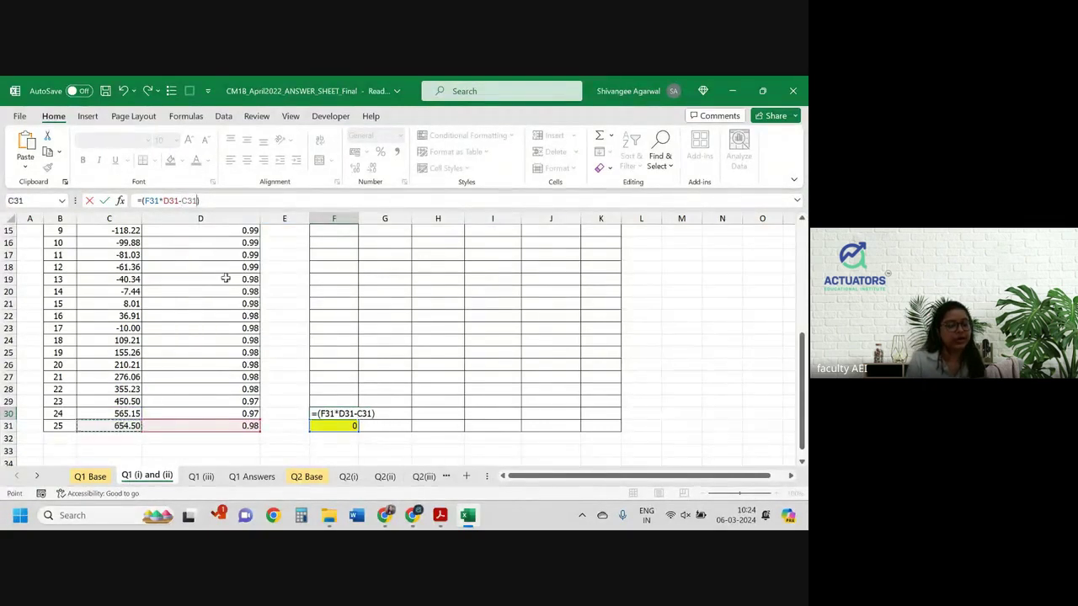
pyautogui.click(221, 199)
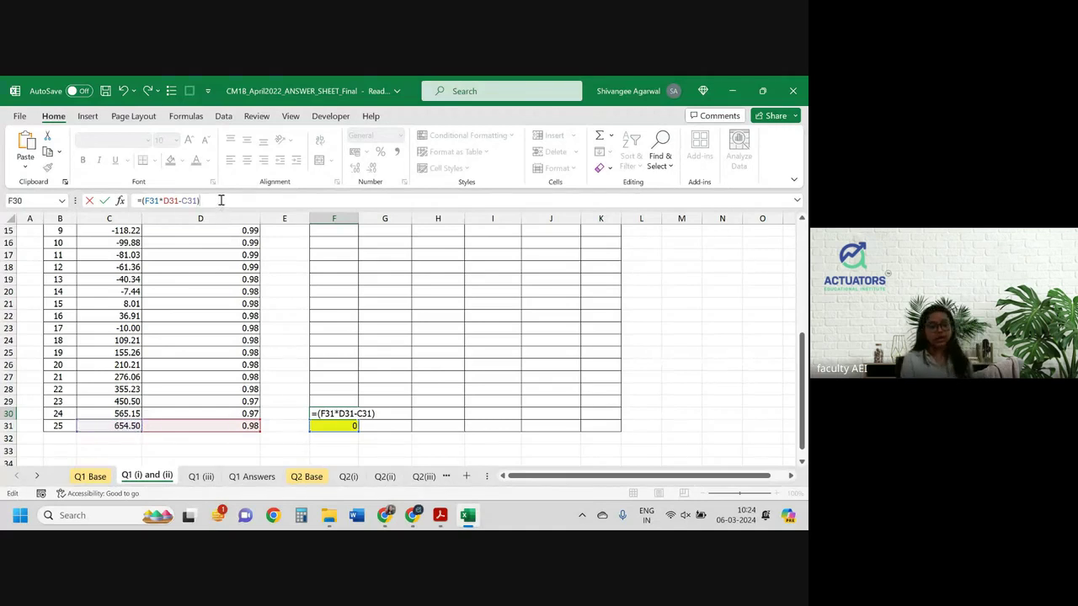
pyautogui.write('/(1+')
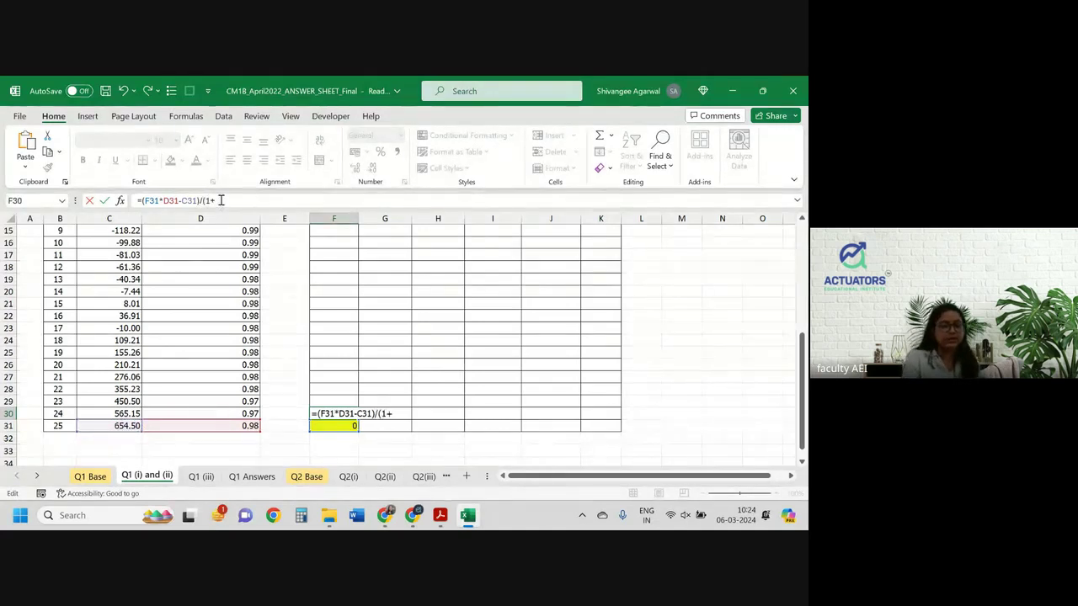
pyautogui.click(90, 475)
# Finish F30's formula as =(F31*D31-C31)/(1+'Q1 Base'!$I$7) using the absolute 4% rate.
pyautogui.scroll(4, 342, 300)
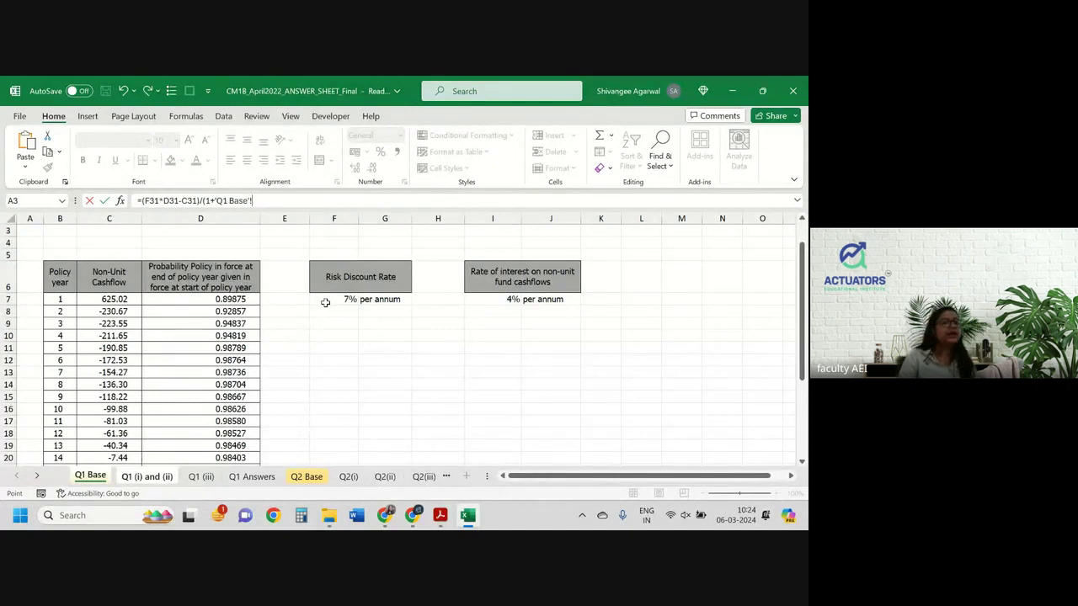
pyautogui.click(511, 300)
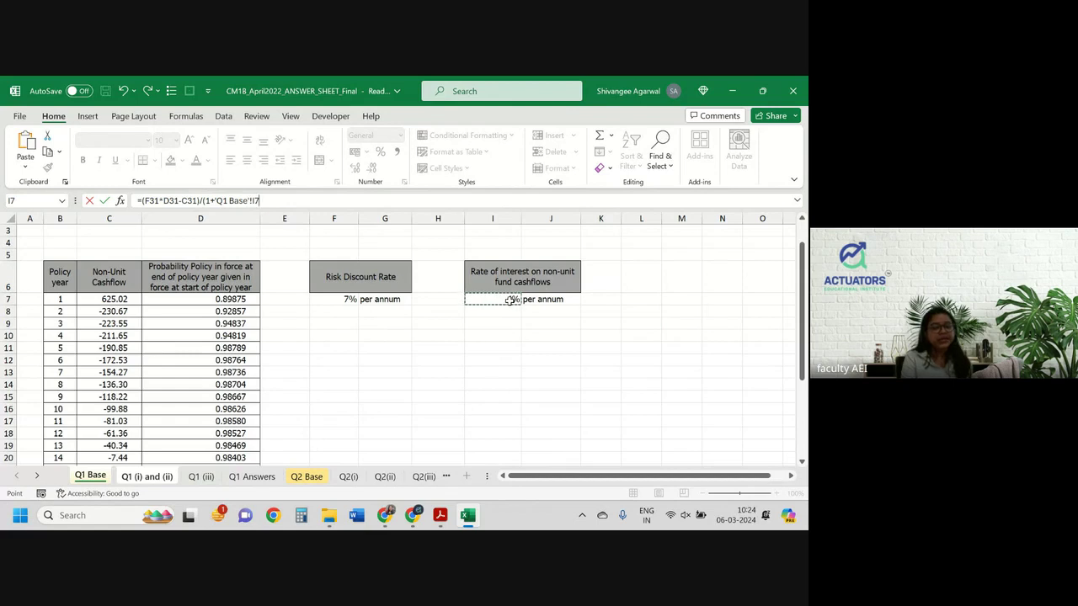
pyautogui.press('F4')
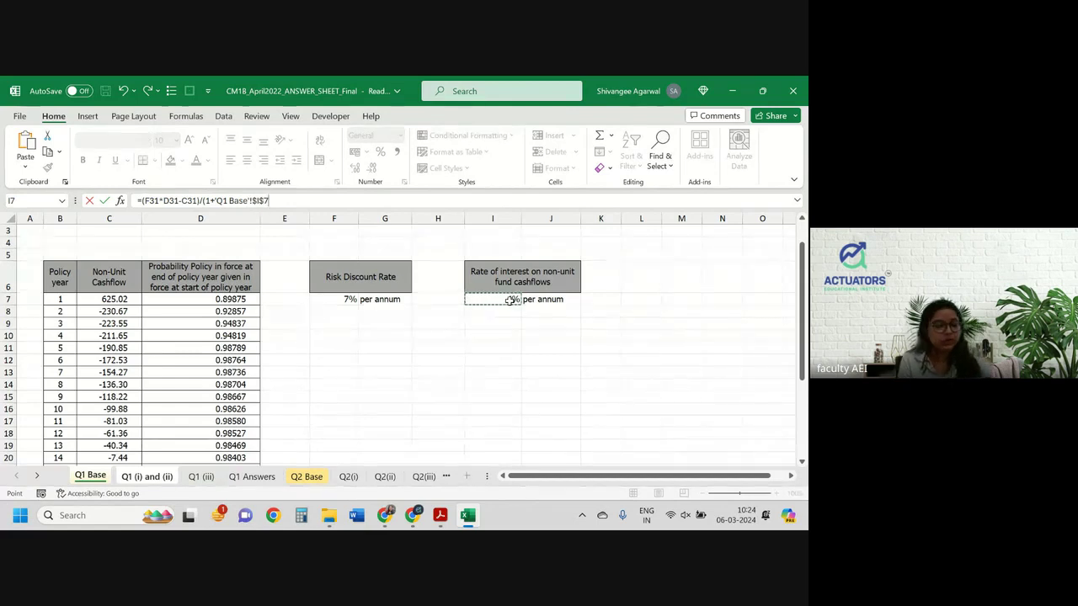
pyautogui.write(')')
pyautogui.hotkey('ctrl', 'Return')
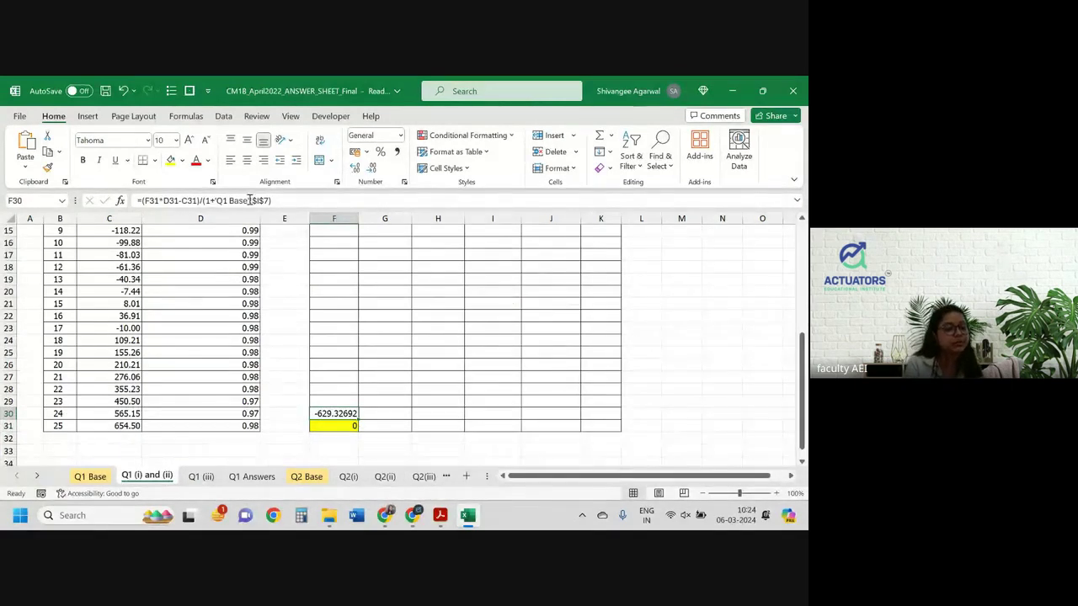
# Wrap F30's formula in MAX(...,0) so the year-24 reserve never goes negative.
pyautogui.click(141, 200)
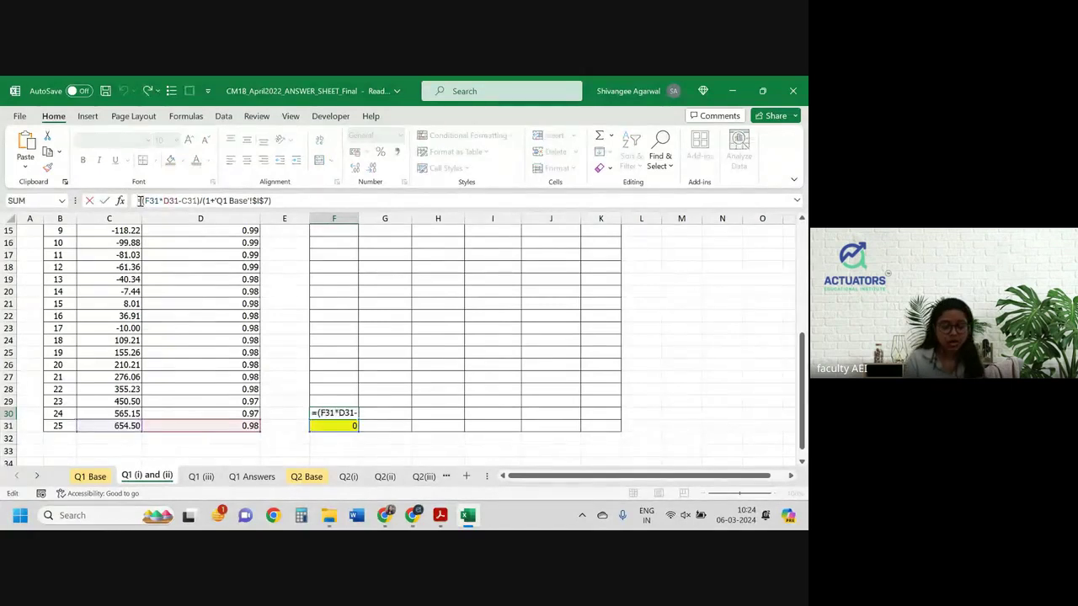
pyautogui.write('max(')
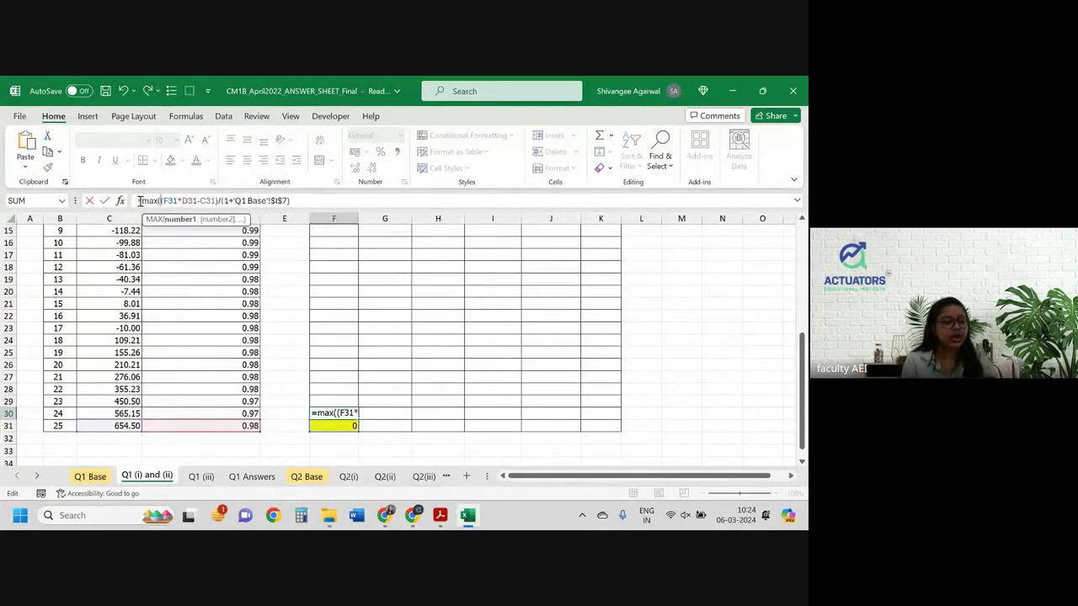
pyautogui.click(326, 201)
pyautogui.write(',')
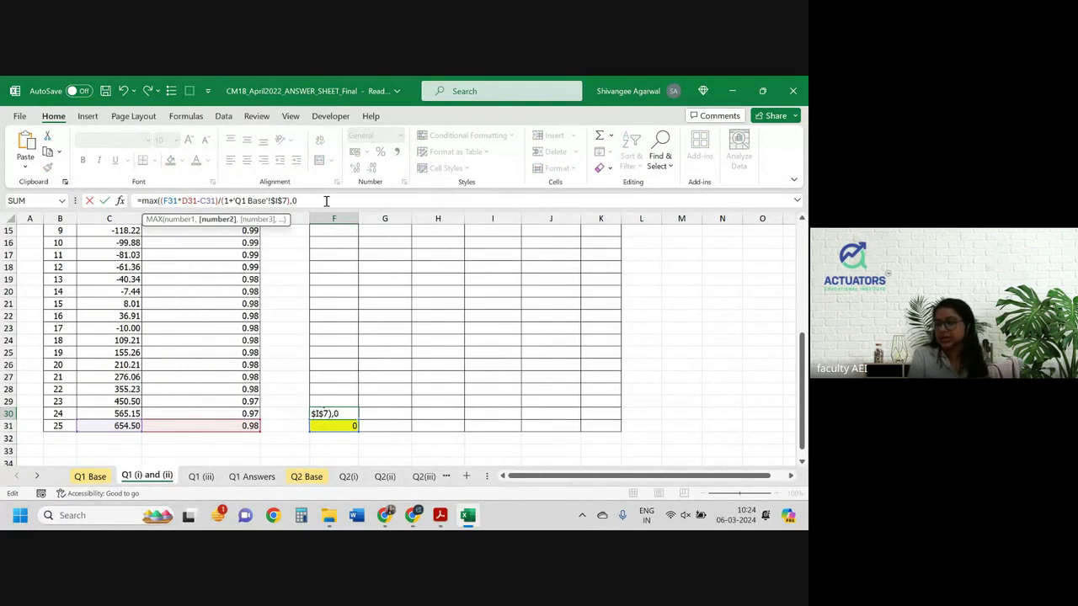
pyautogui.write('0')
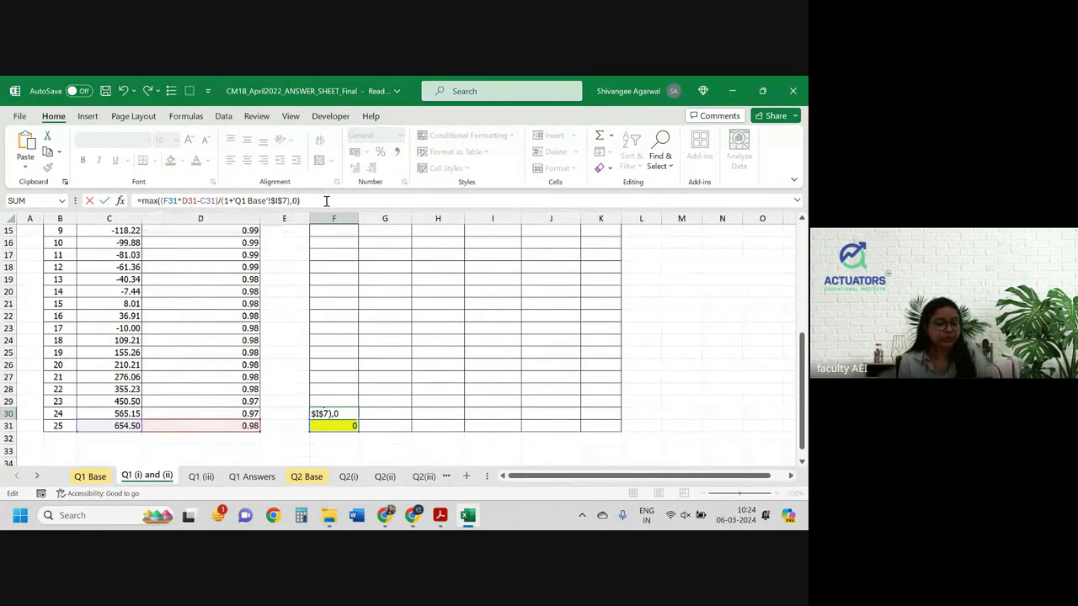
pyautogui.press('Return')
pyautogui.click(350, 410)
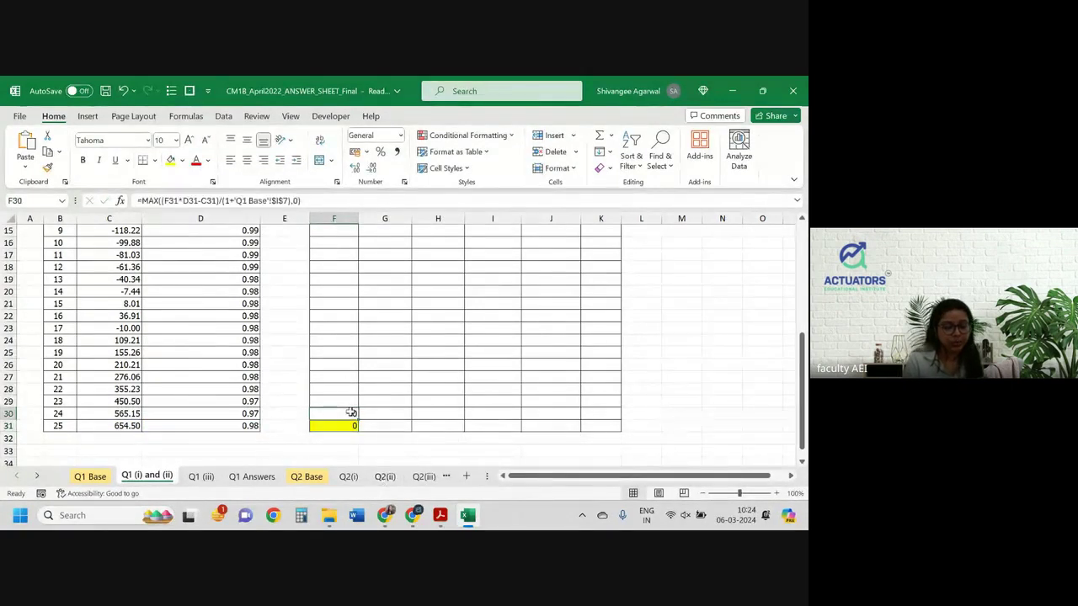
# Copy F30's MAX reserve formula up to F7, giving 1233.68 for year 1.
pyautogui.moveTo(357, 416); pyautogui.dragTo(355, 312)
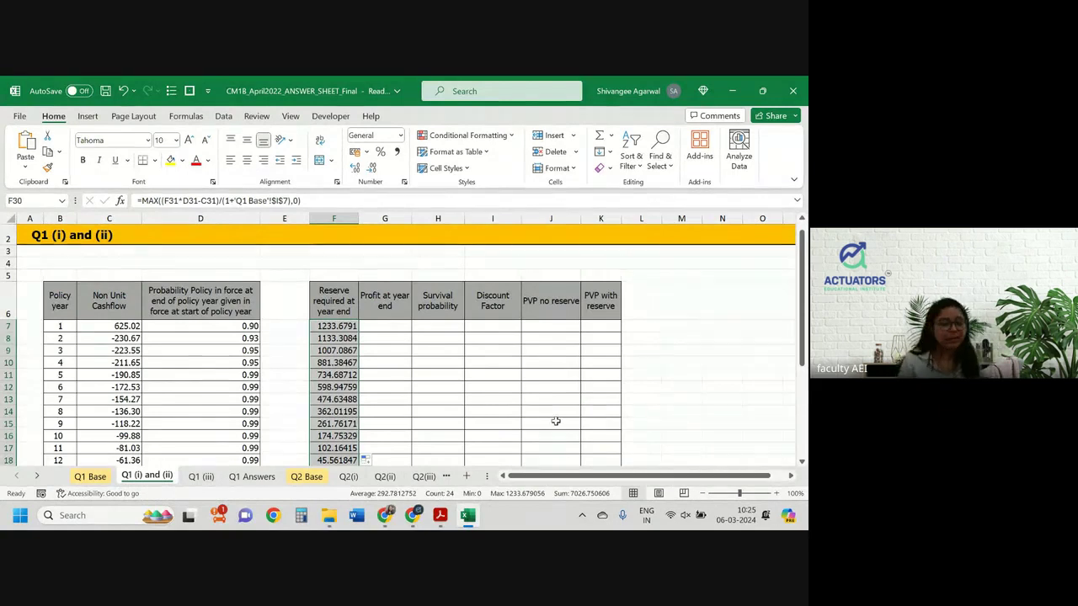
pyautogui.click(398, 347)
pyautogui.hotkey('alt', 'Tab')
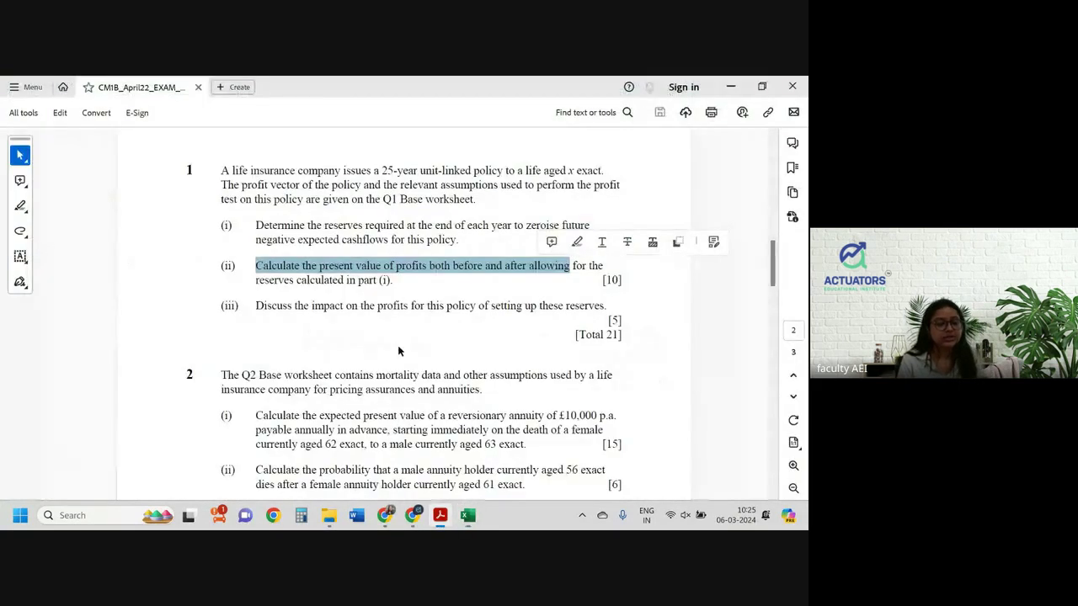
pyautogui.hotkey('alt', 'Tab')
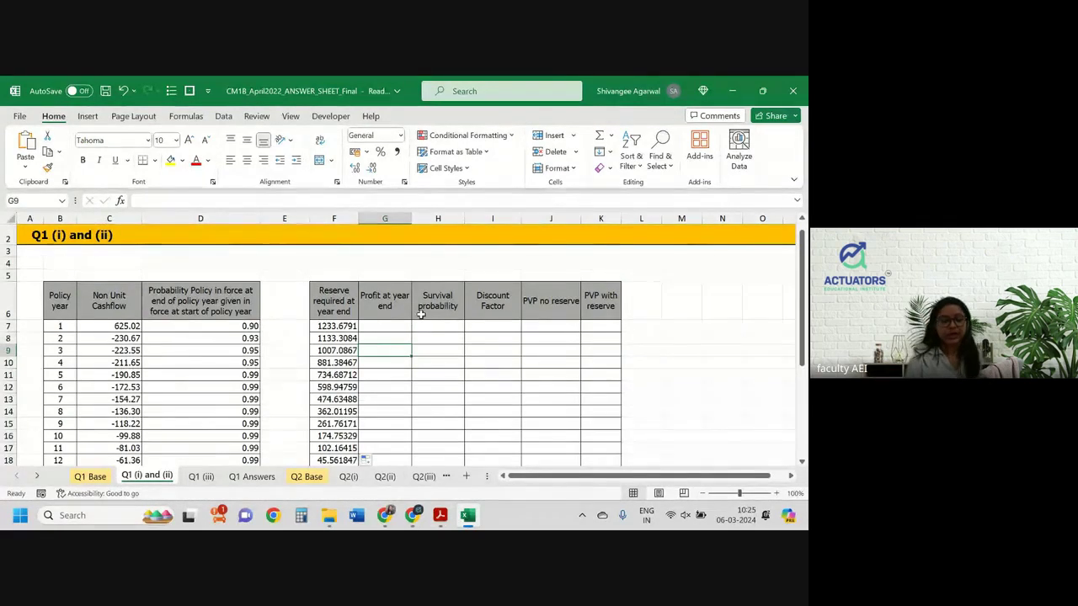
# Enter =C7-D7*F7 in G7 so year-1 profit at year end reads -483.749052.
pyautogui.write('=')
pyautogui.press('Escape')
pyautogui.press('Up')
pyautogui.press('Up')
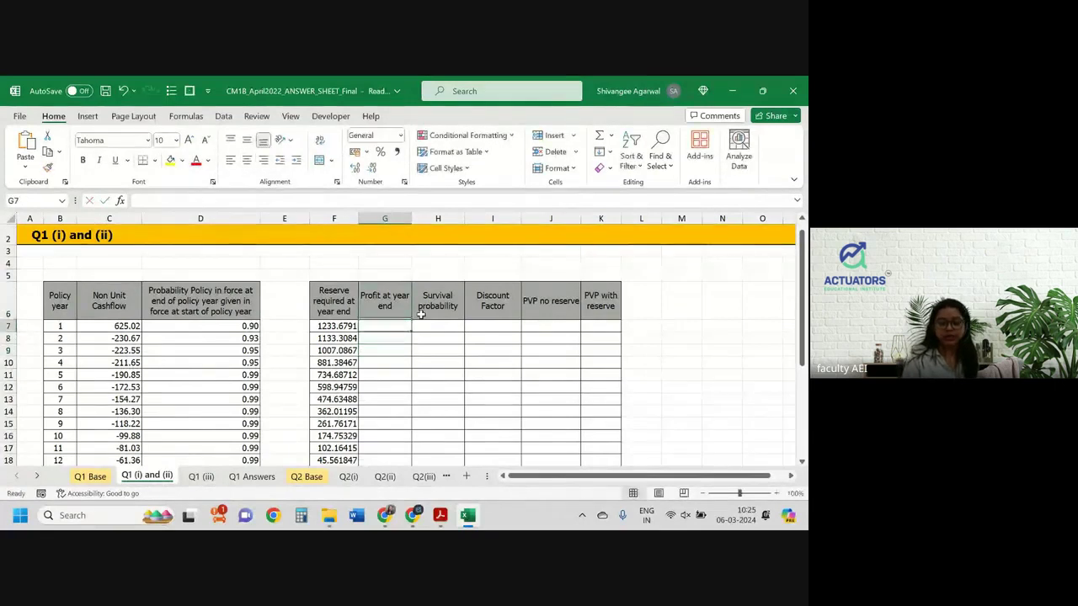
pyautogui.write('=')
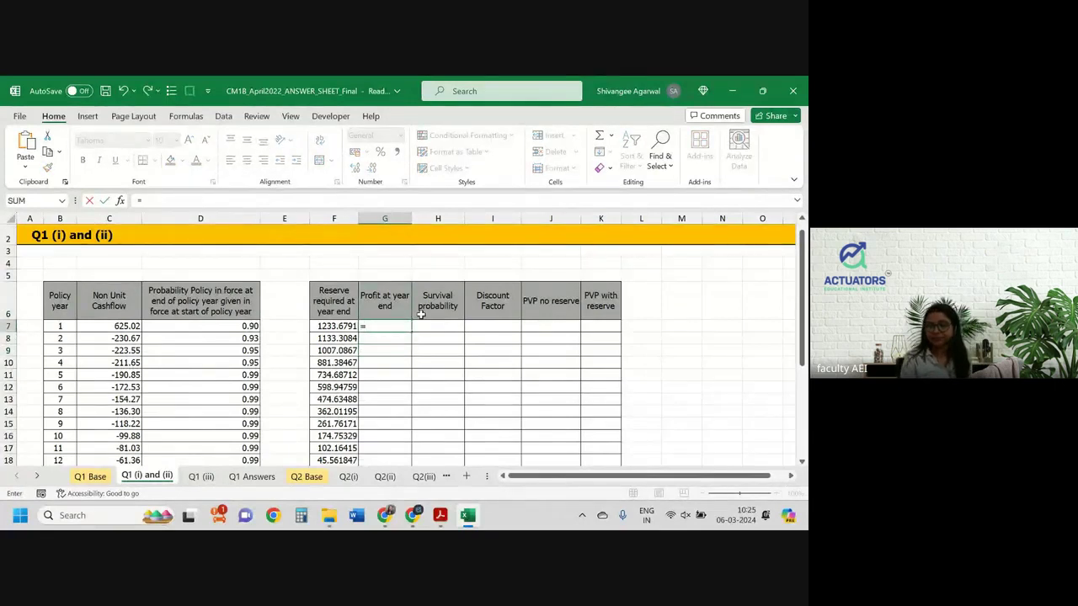
pyautogui.press('Left')
pyautogui.press('Left')
pyautogui.press('Left')
pyautogui.press('Left')
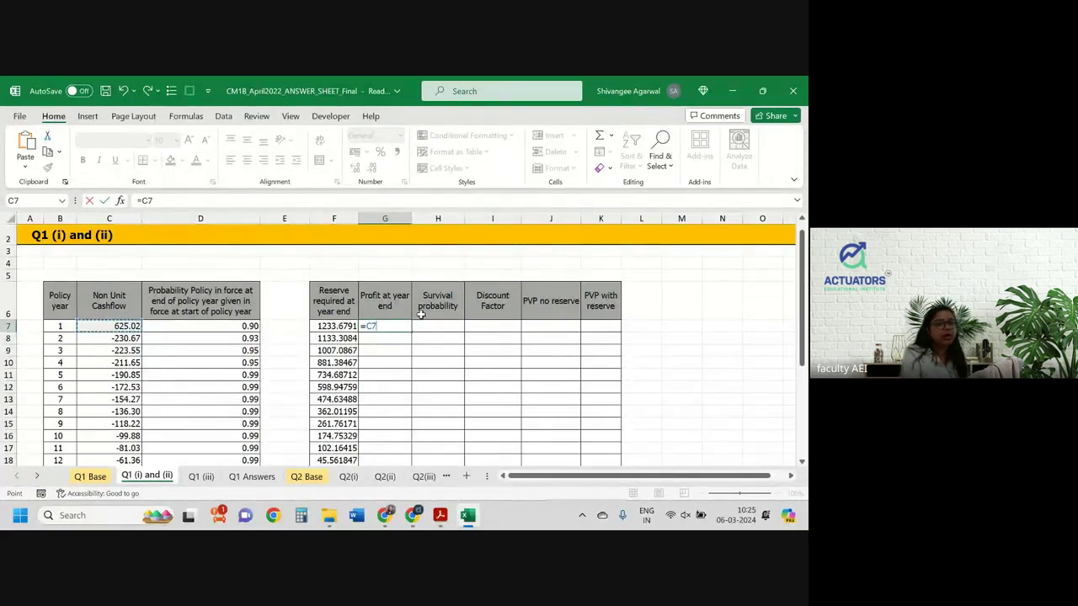
pyautogui.press('BackSpace')
pyautogui.press('BackSpace')
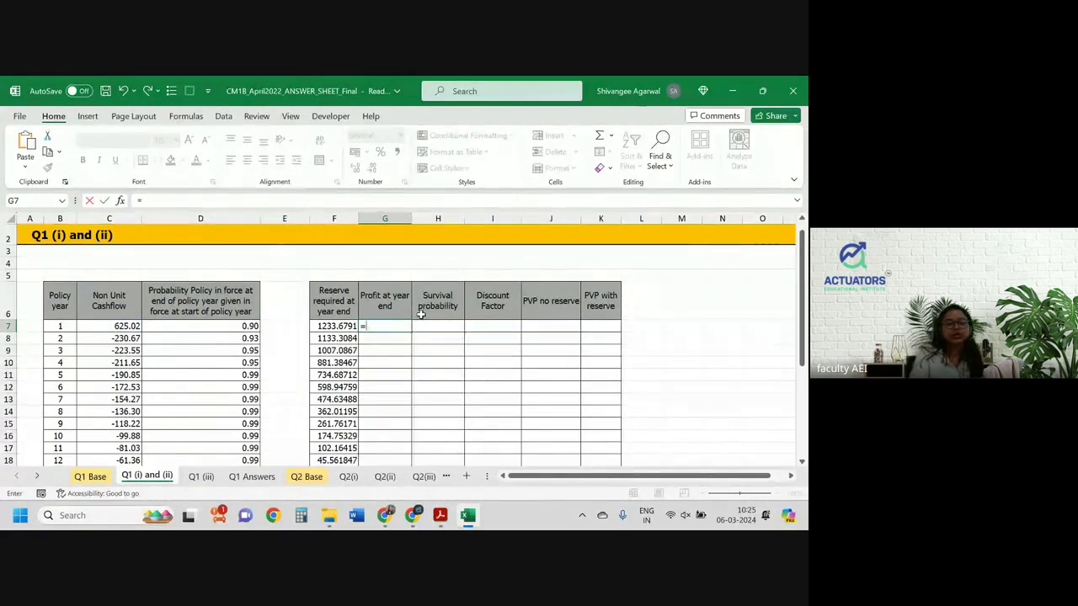
pyautogui.press('Left')
pyautogui.press('Left')
pyautogui.press('Left')
pyautogui.press('Left')
pyautogui.write('-')
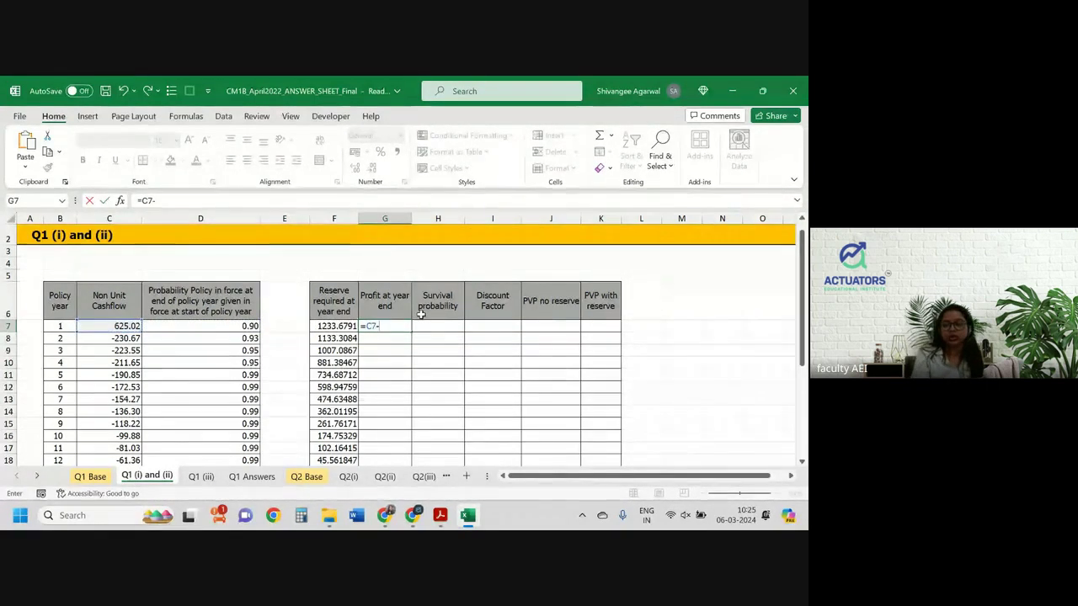
pyautogui.press('Left')
pyautogui.press('Left')
pyautogui.press('Left')
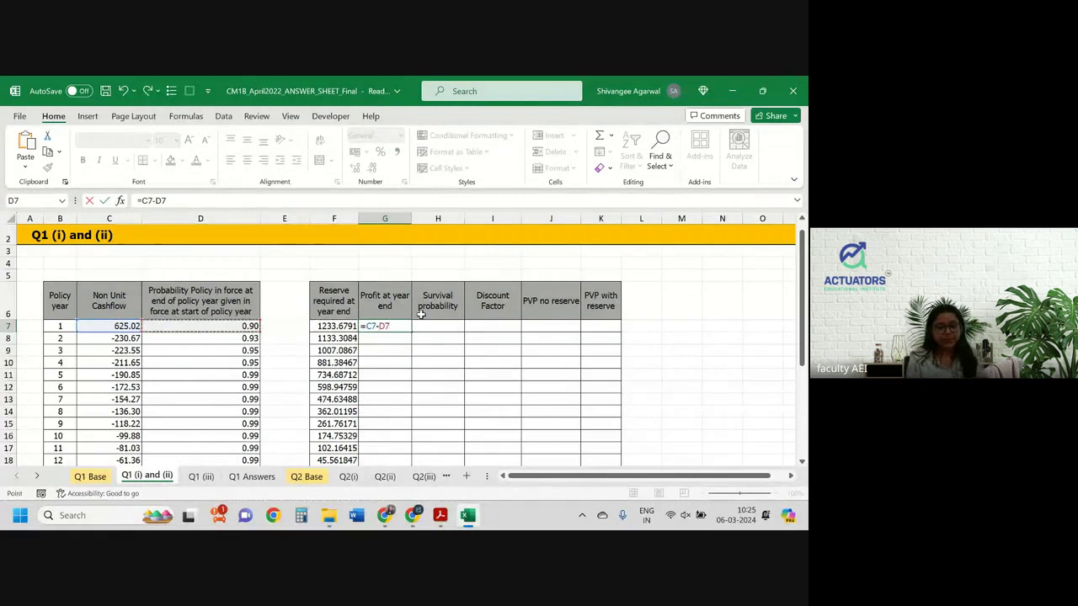
pyautogui.write('*')
pyautogui.press('Left')
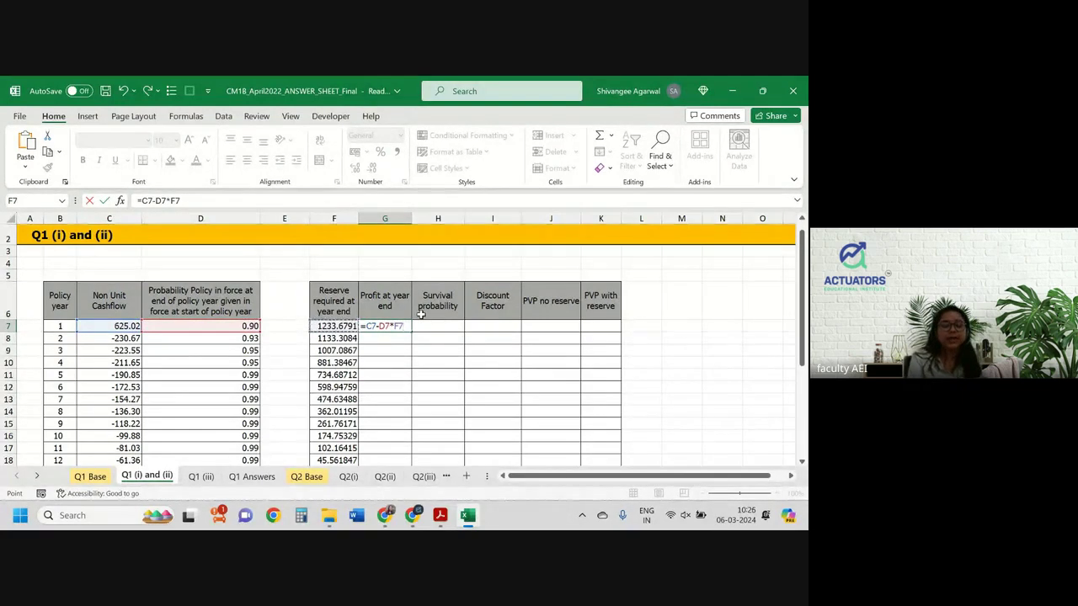
pyautogui.press('Return')
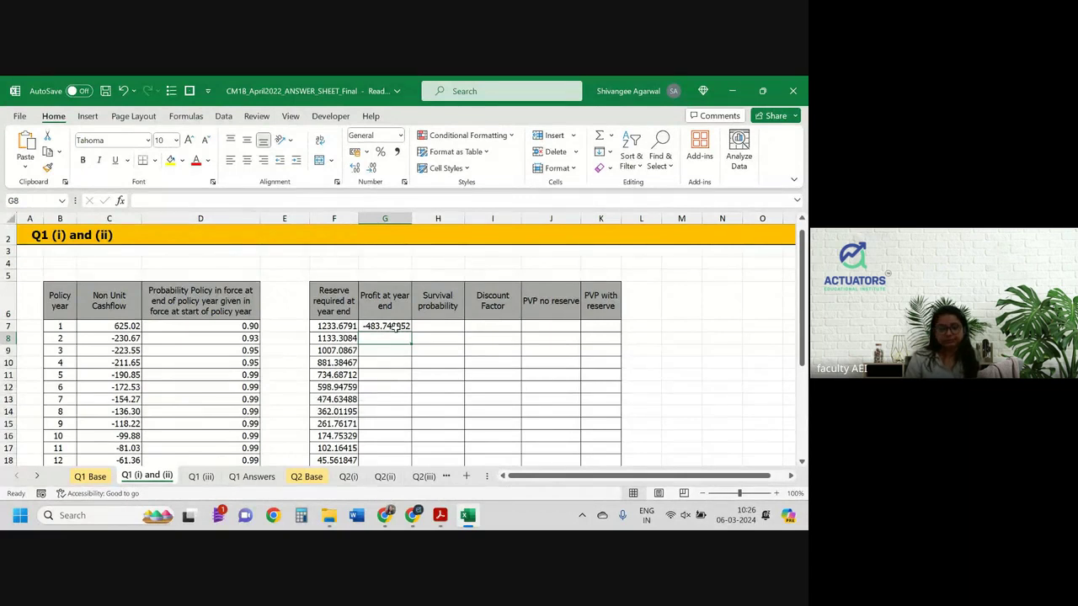
# Copy the year-1 profit formula from G7 into G8 and recheck G7's formula.
pyautogui.click(394, 328)
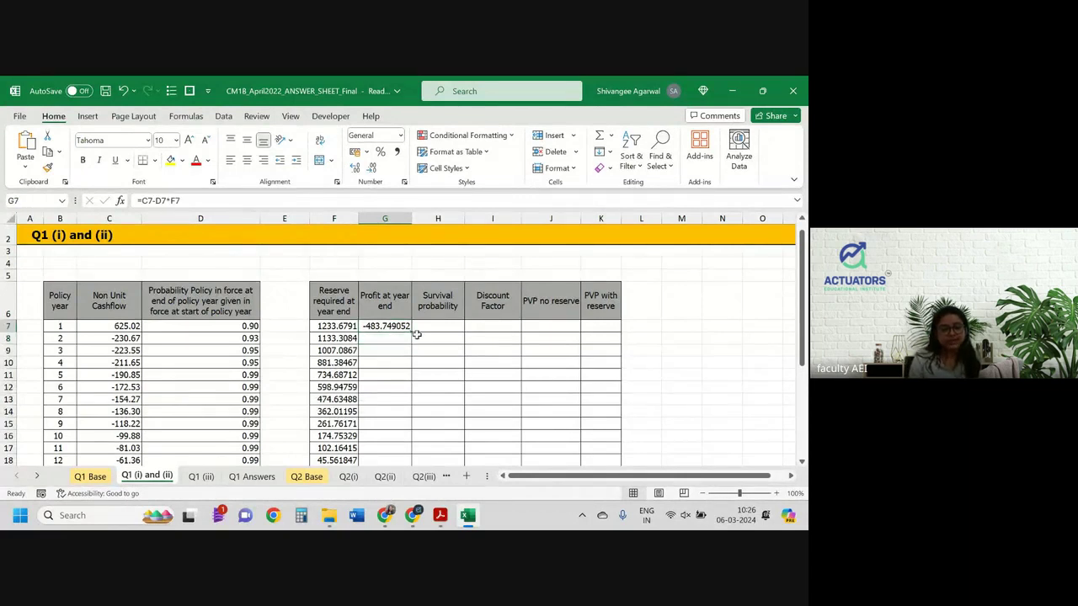
pyautogui.moveTo(409, 333); pyautogui.dragTo(410, 344)
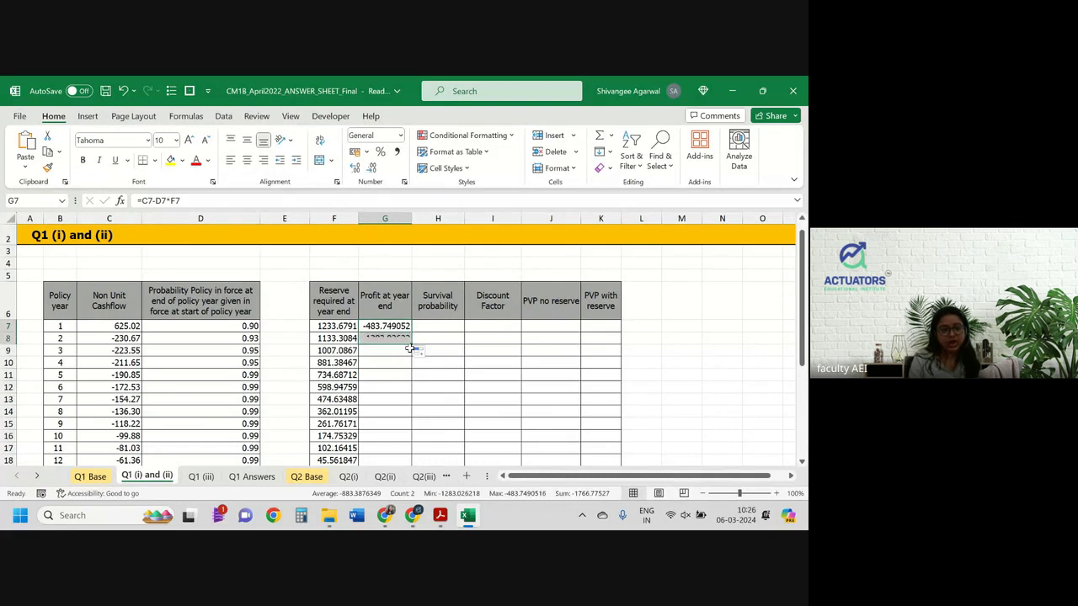
pyautogui.click(388, 339)
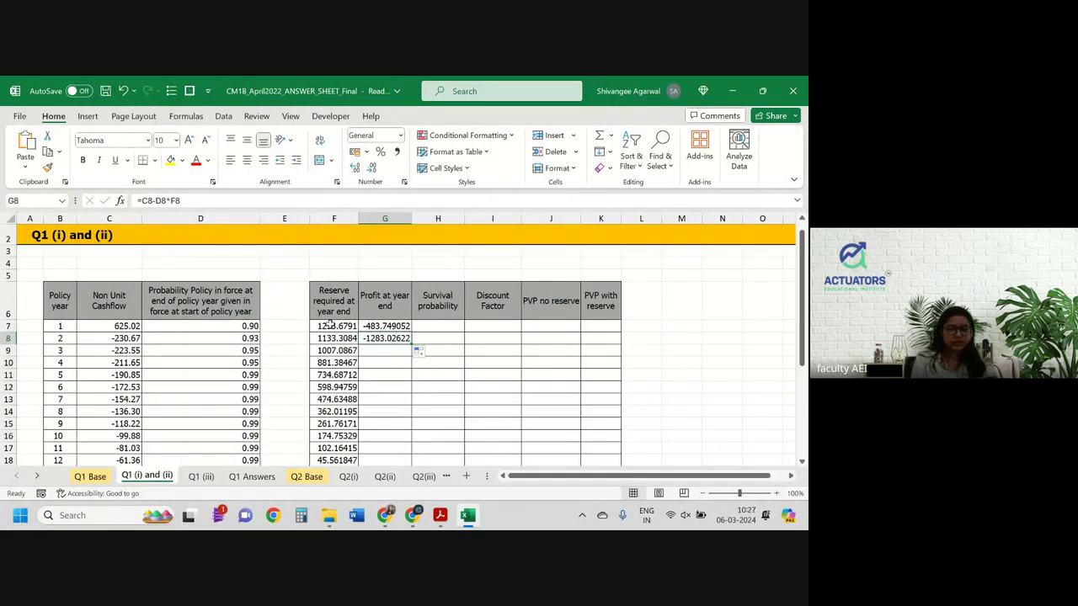
pyautogui.doubleClick(404, 325)
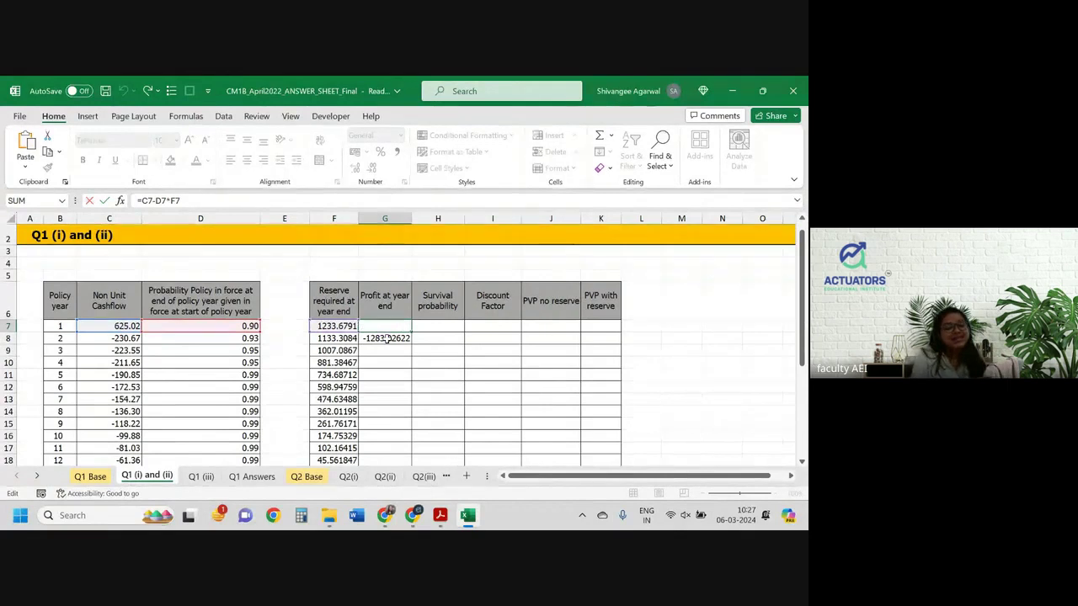
pyautogui.press('Return')
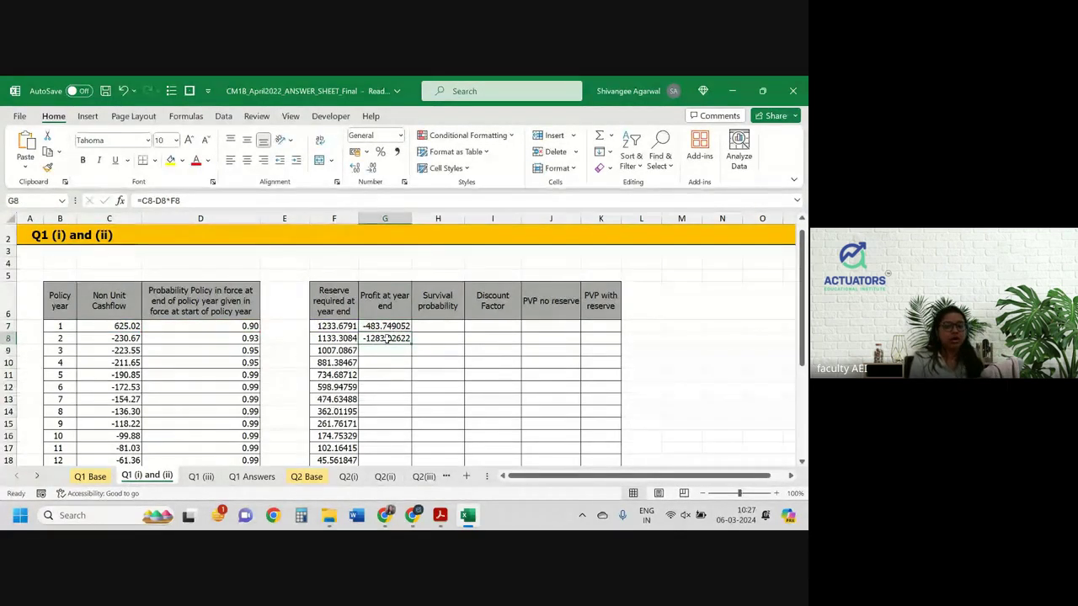
# Extend G8 to =C8-D8*F8+F7*(1+'Q1 Base'!$I$7), adding last year's reserve with interest.
pyautogui.doubleClick(387, 339)
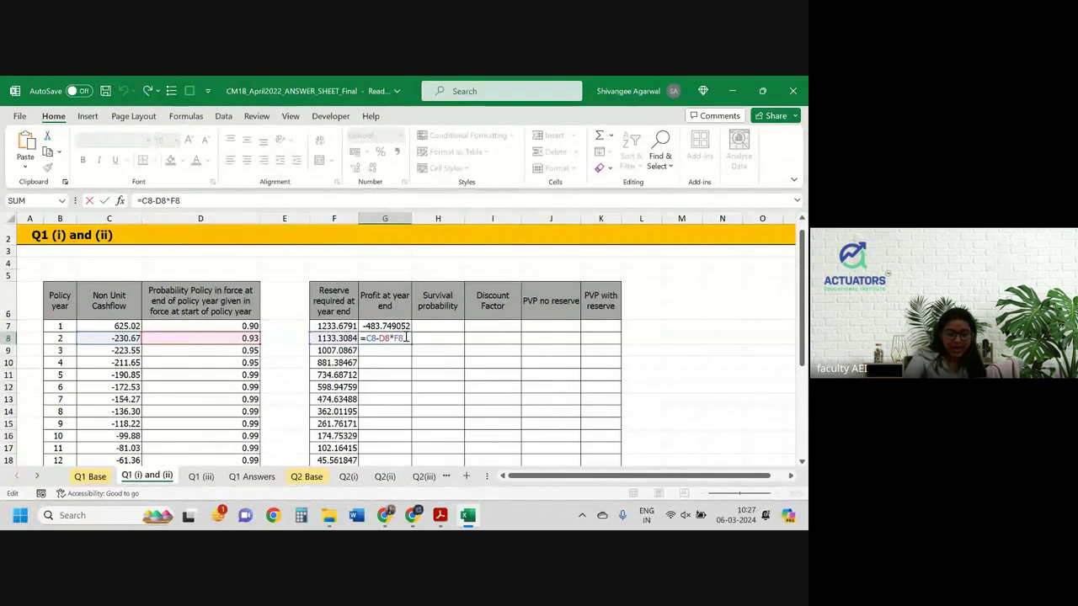
pyautogui.write('+')
pyautogui.click(338, 326)
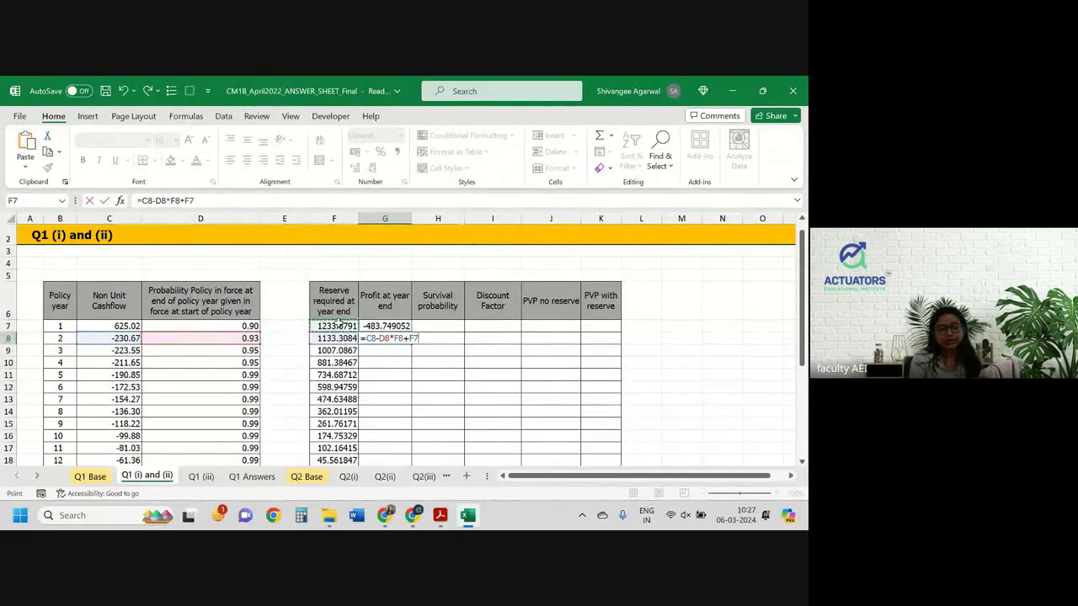
pyautogui.write('*')
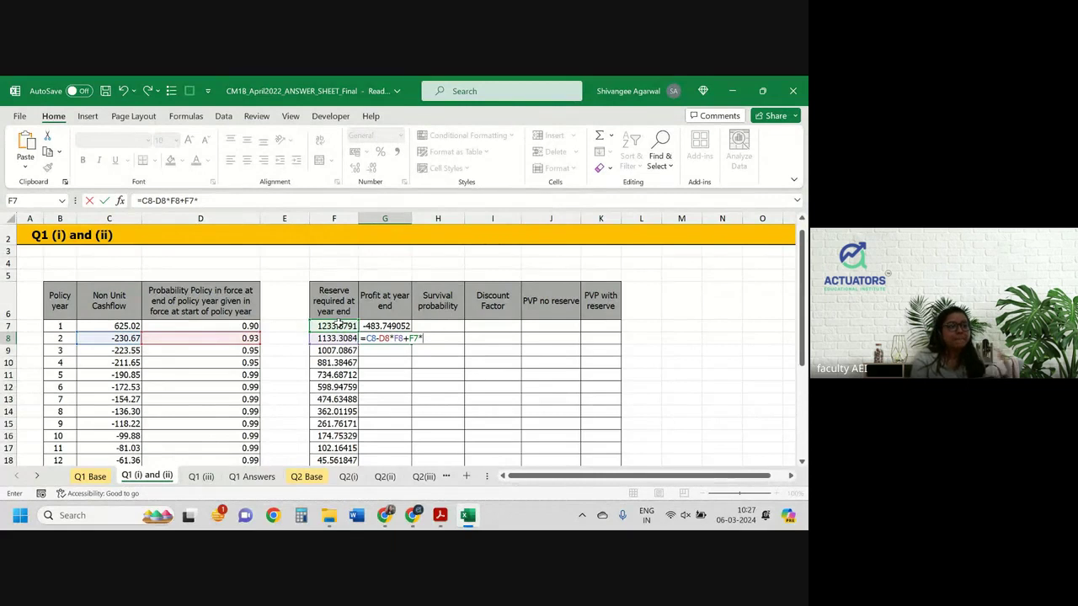
pyautogui.moveTo(379, 339); pyautogui.dragTo(401, 341)
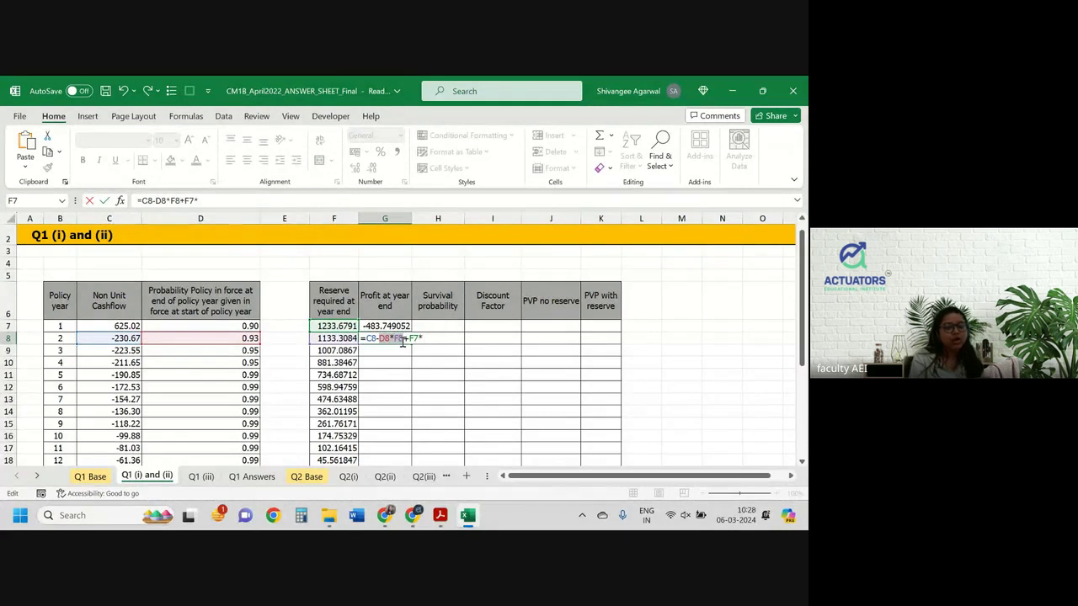
pyautogui.click(428, 338)
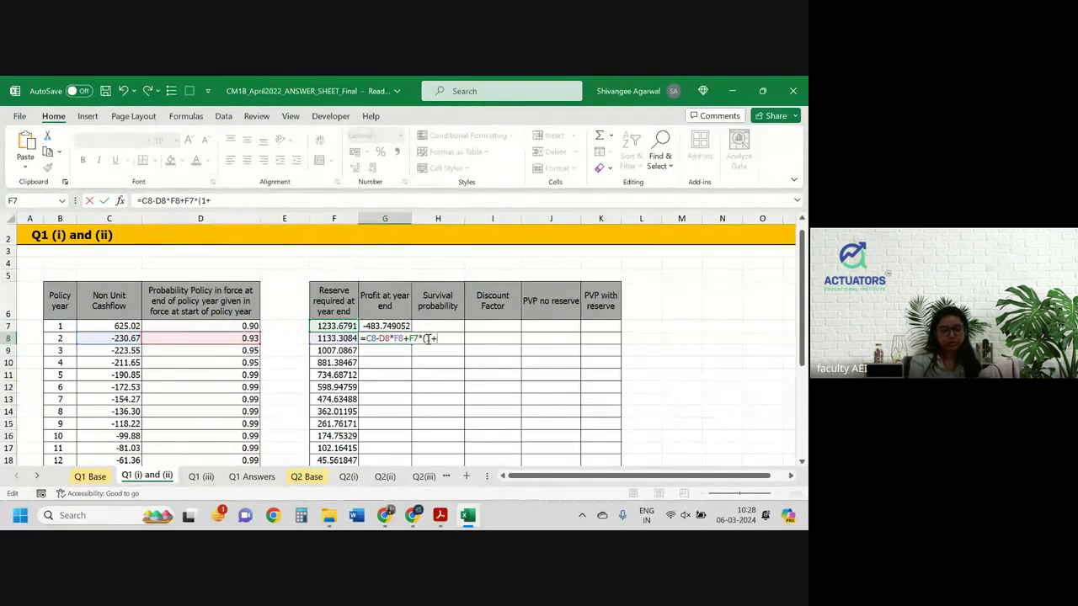
pyautogui.hotkey('ctrl', 'pageup')
pyautogui.click(511, 298)
pyautogui.press('F4')
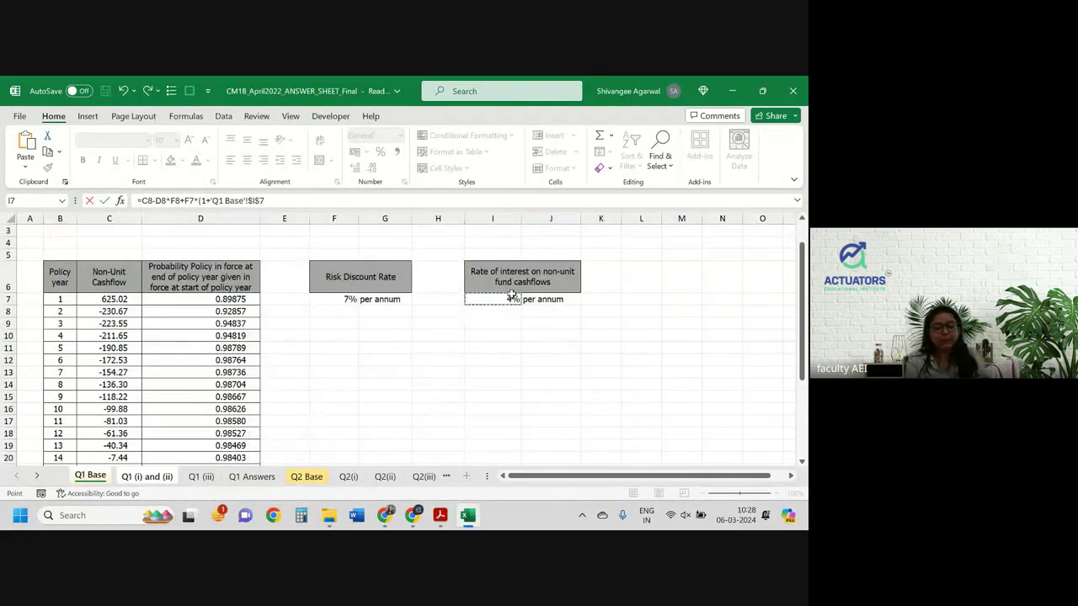
pyautogui.press('Return')
pyautogui.press('Up')
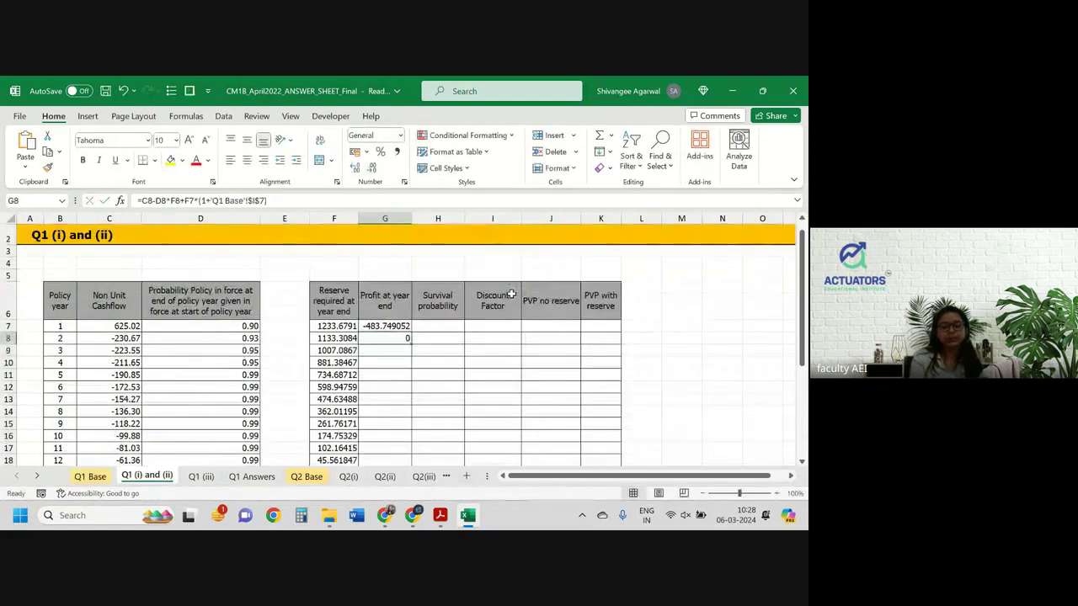
pyautogui.doubleClick(376, 340)
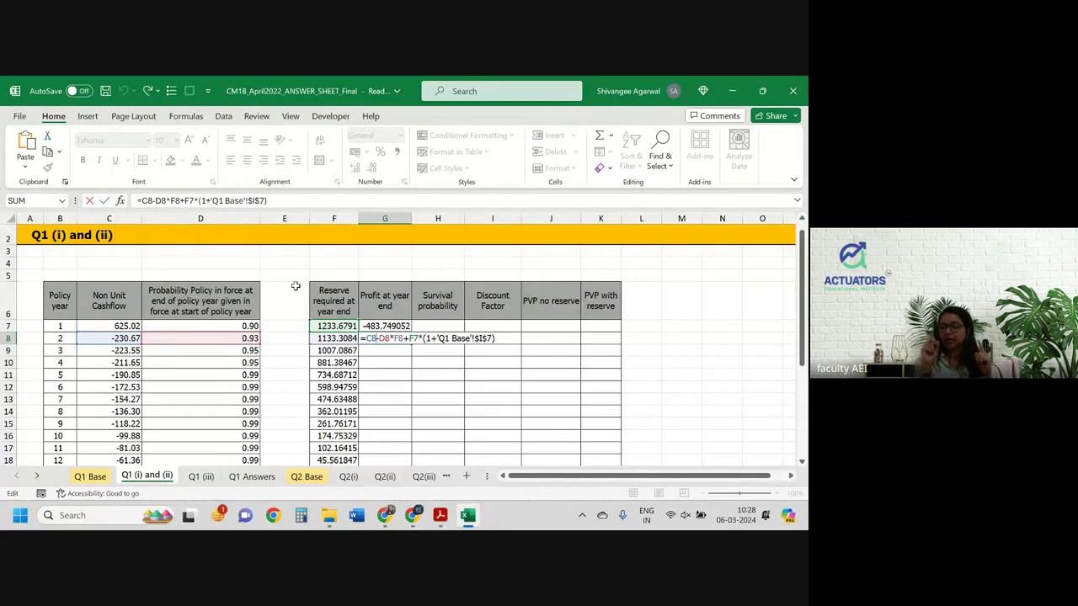
pyautogui.press('Return')
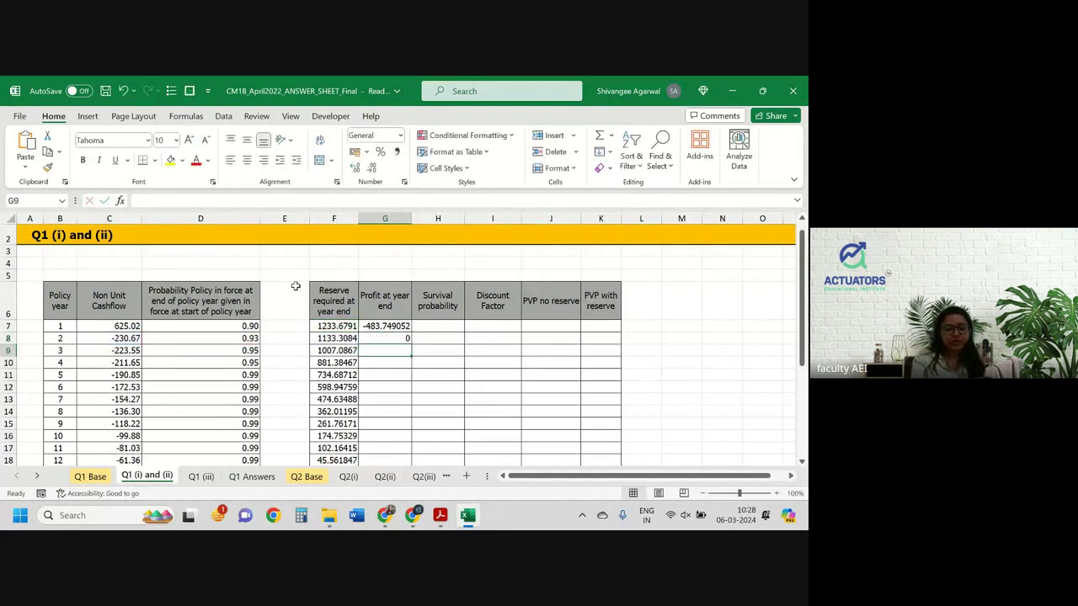
# Fill G8's profit formula down the rest of the Profit at year end column.
pyautogui.click(404, 338)
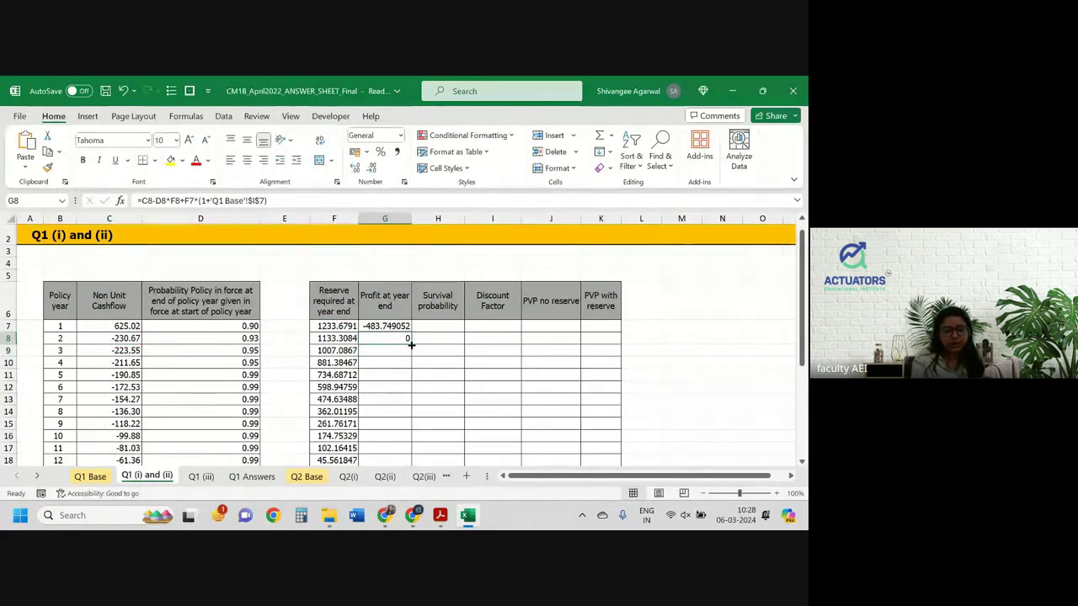
pyautogui.doubleClick(411, 344)
pyautogui.scroll(-2, 411, 344)
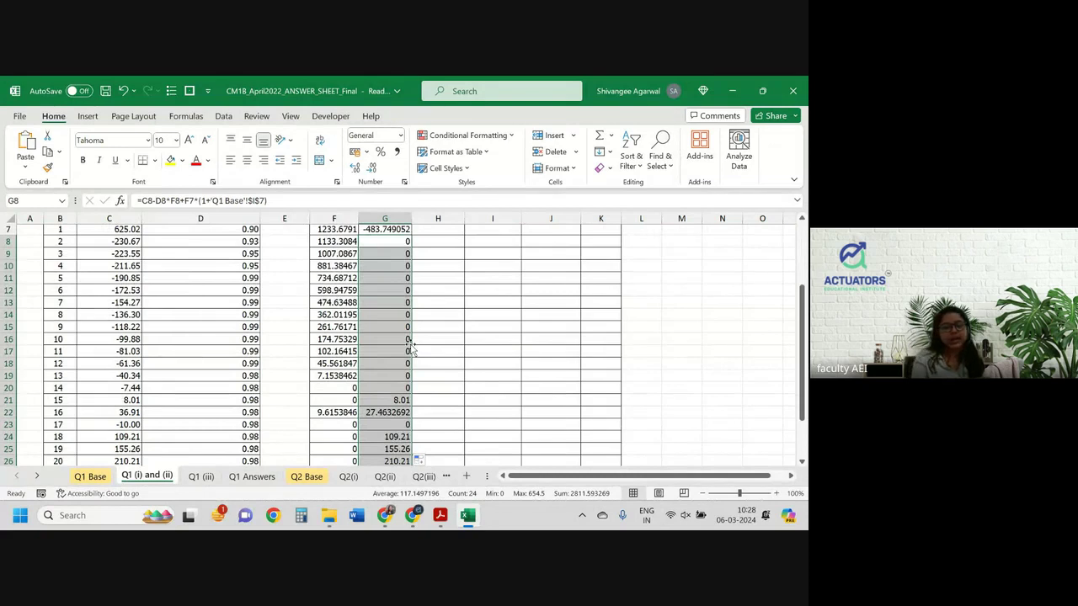
pyautogui.scroll(-2, 412, 349)
pyautogui.scroll(4, 412, 347)
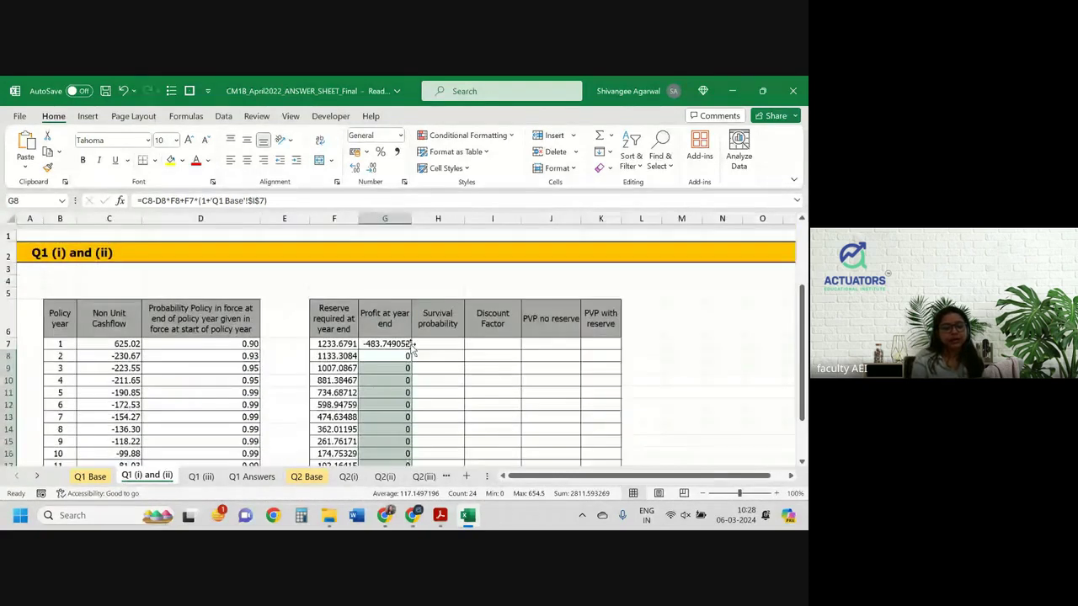
# Show the whole profit column from G7 down to three decimals, e.g. -483.749.
pyautogui.click(396, 343)
pyautogui.hotkey('ctrl', 'shift', 'Down')
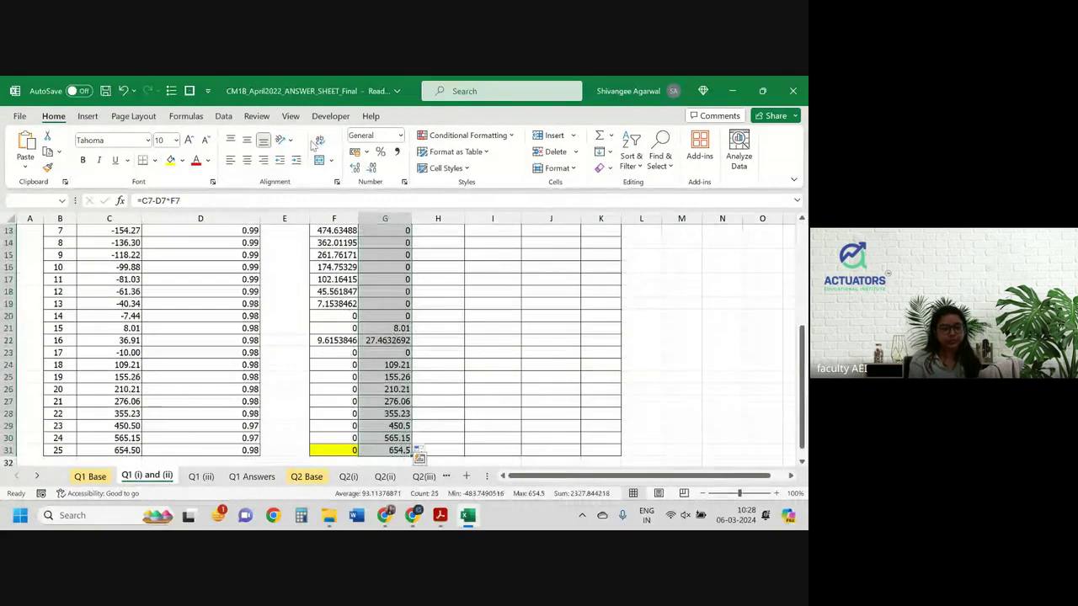
pyautogui.click(370, 167)
pyautogui.click(370, 167)
pyautogui.click(371, 168)
pyautogui.click(370, 168)
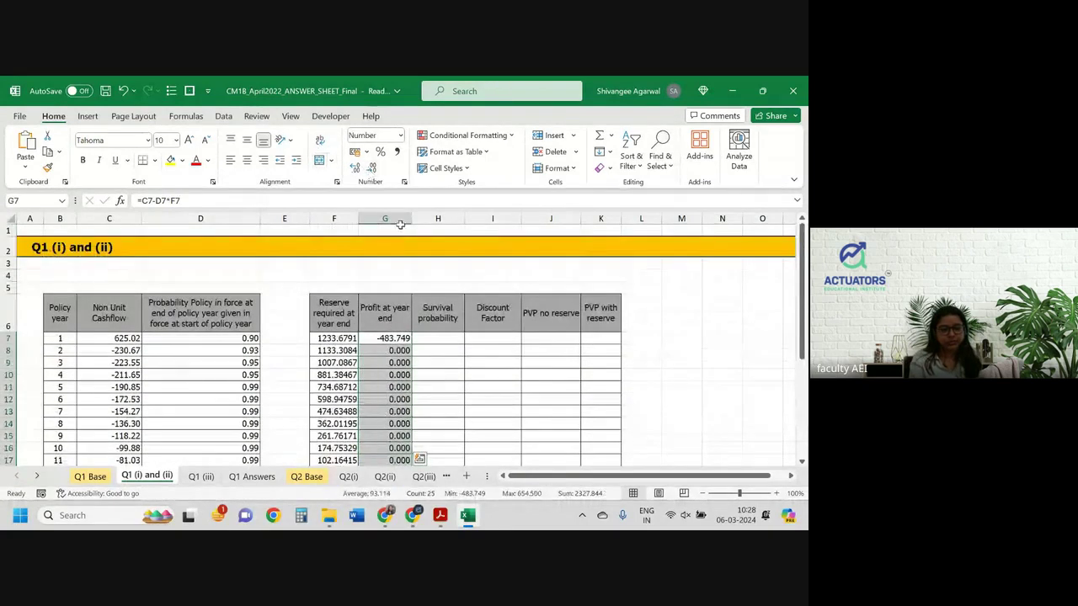
pyautogui.click(445, 341)
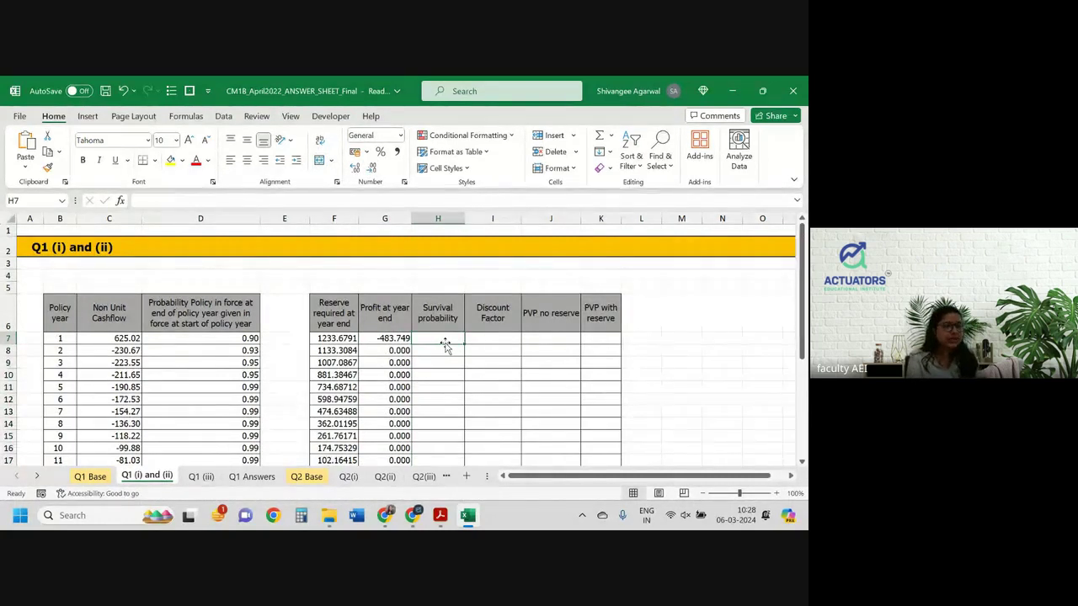
# Start survival probability at 1 in H7, fill =H7*D7 down from H8, and trim decimals.
pyautogui.write('1')
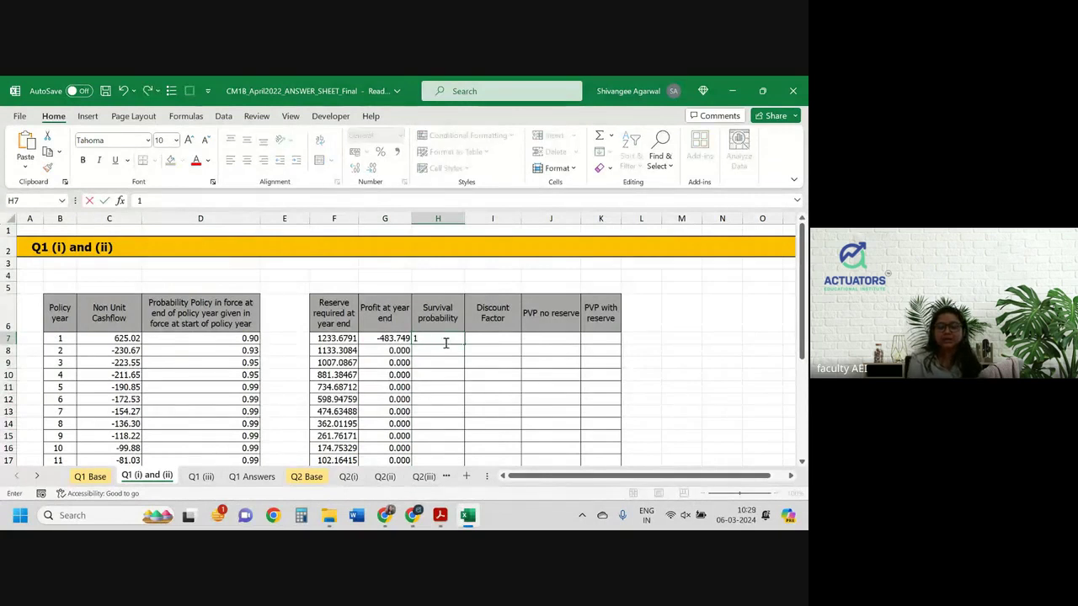
pyautogui.press('Return')
pyautogui.write('=')
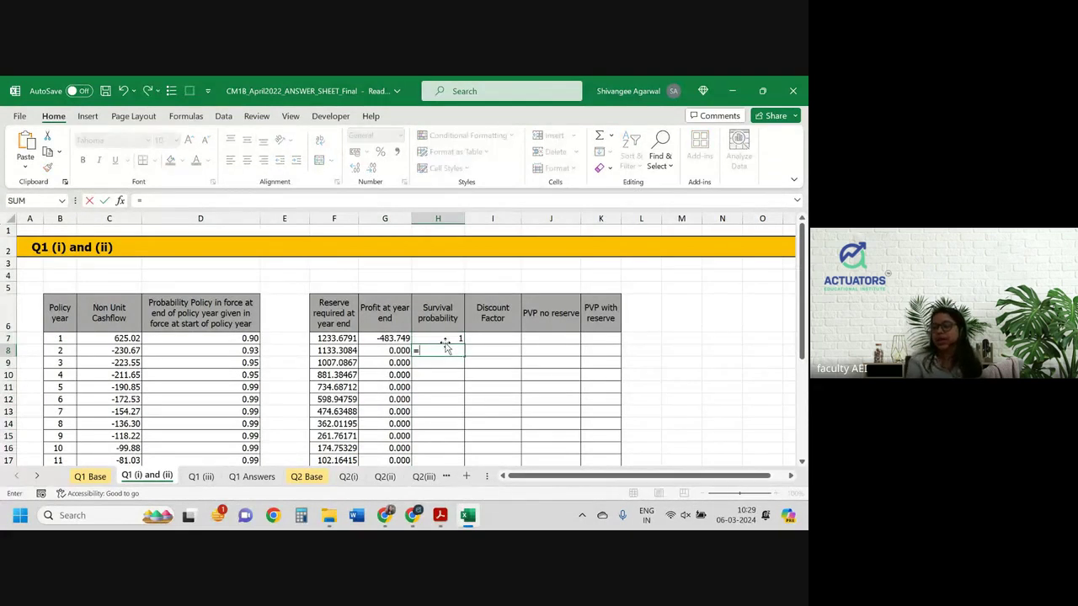
pyautogui.press('Up')
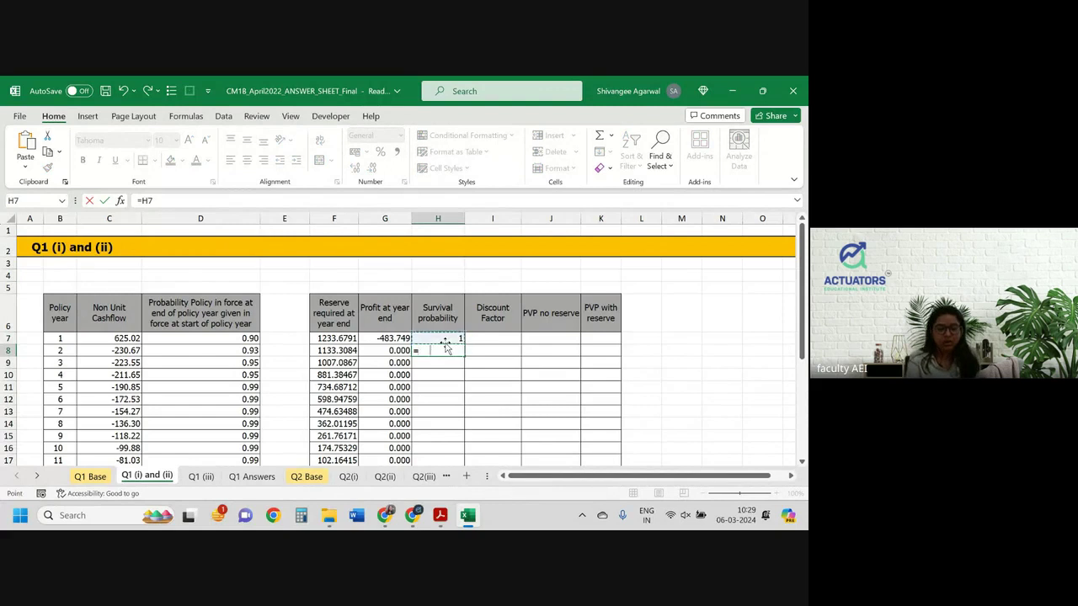
pyautogui.write('*')
pyautogui.press('Up')
pyautogui.press('Left')
pyautogui.press('Left')
pyautogui.press('Left')
pyautogui.press('Left')
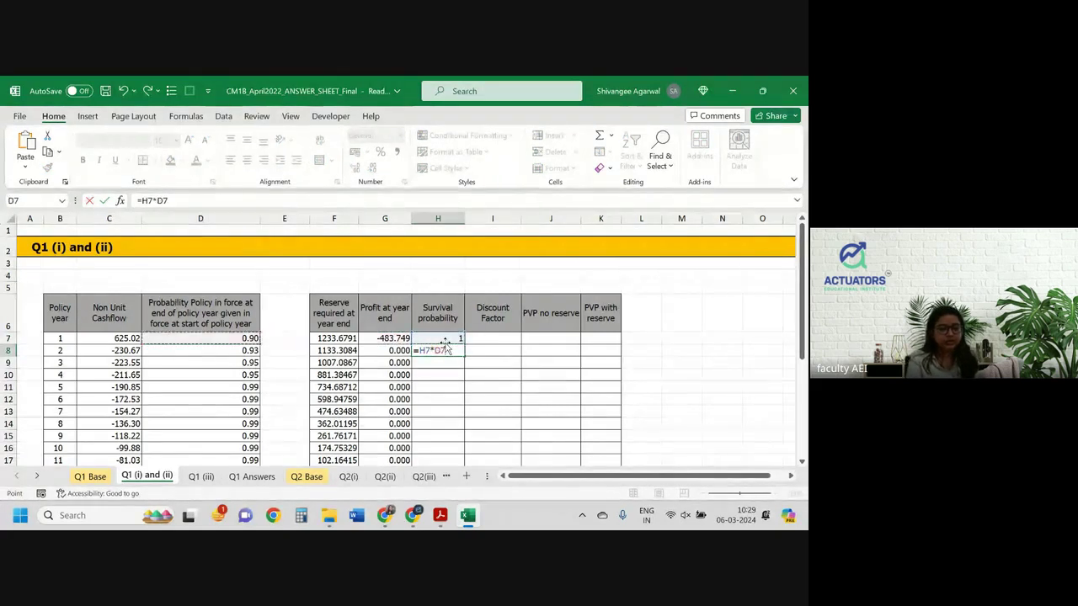
pyautogui.press('Return')
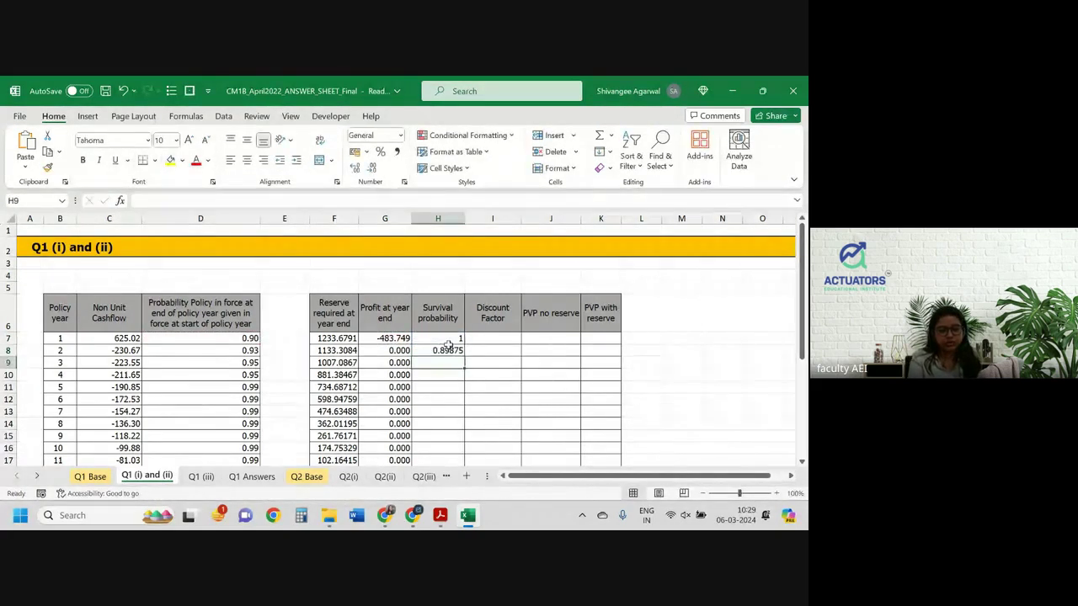
pyautogui.click(449, 348)
pyautogui.doubleClick(463, 358)
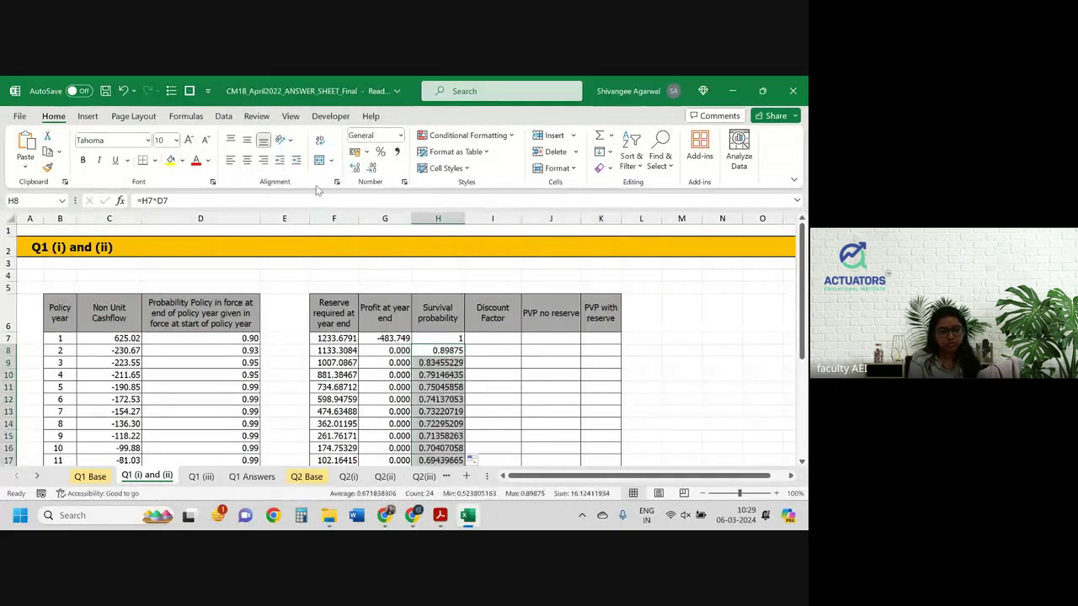
pyautogui.click(372, 168)
# Fill column I with discount factors =(1+'Q1 Base'!$F$7)^-B7, starting at 0.934579439.
pyautogui.click(491, 328)
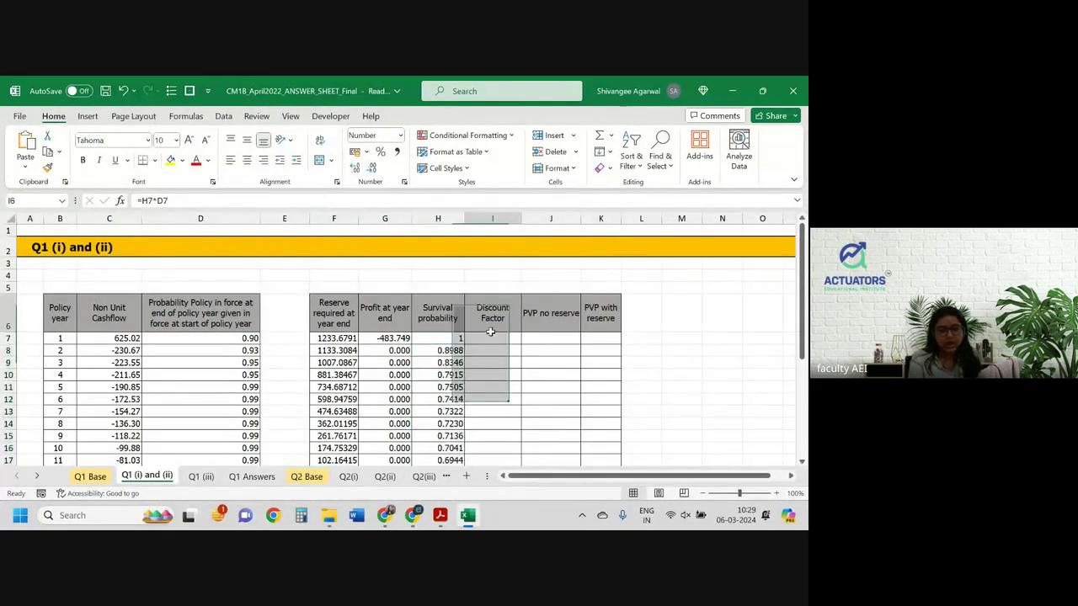
pyautogui.click(493, 335)
pyautogui.write('=(1')
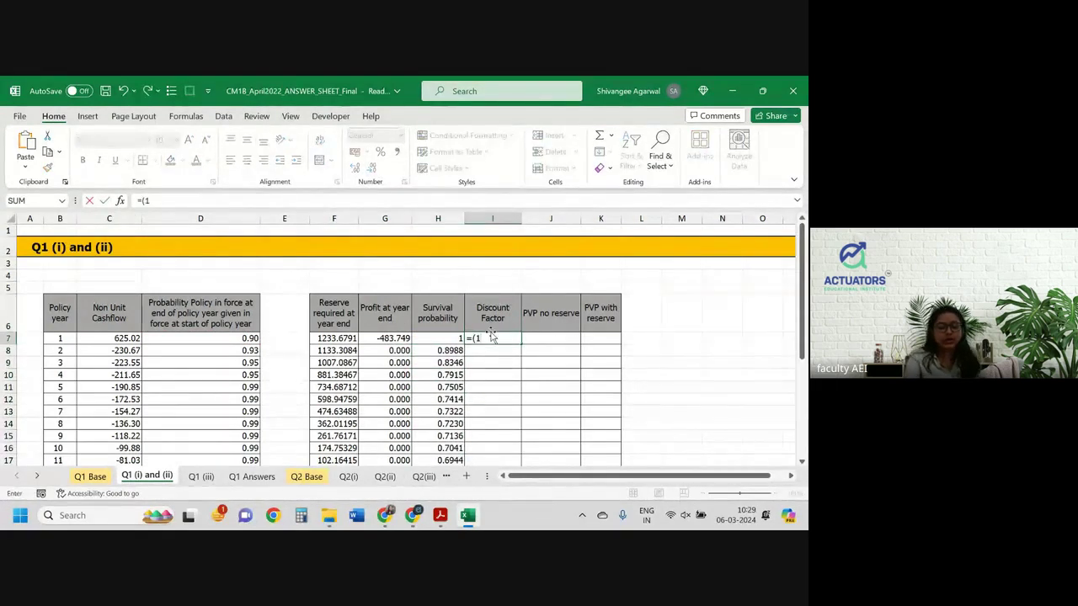
pyautogui.write('+')
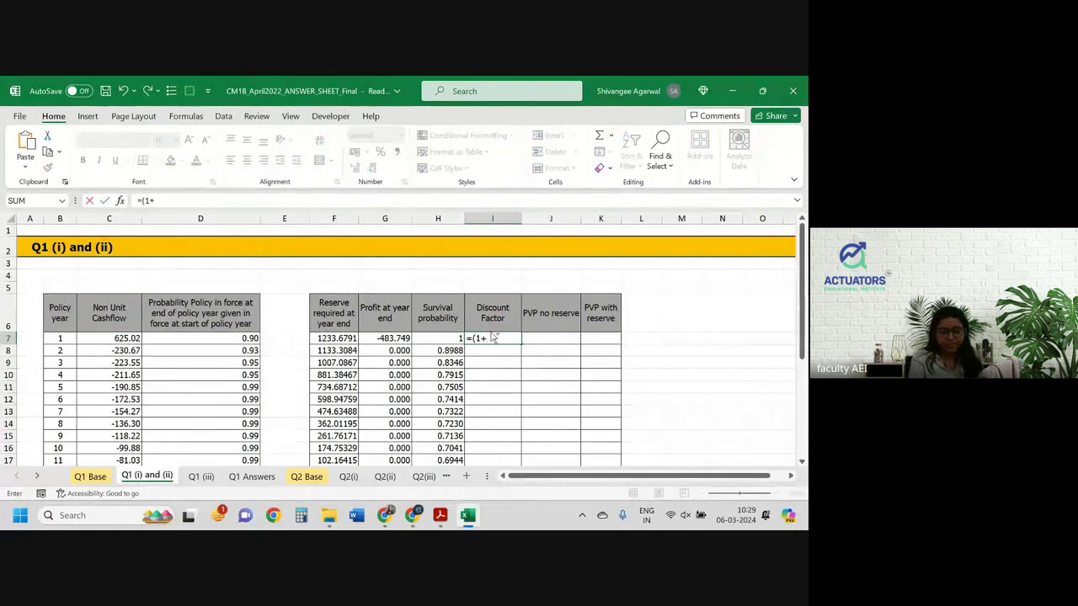
pyautogui.hotkey('ctrl', 'pageup')
pyautogui.press('Down')
pyautogui.press('Down')
pyautogui.press('Down')
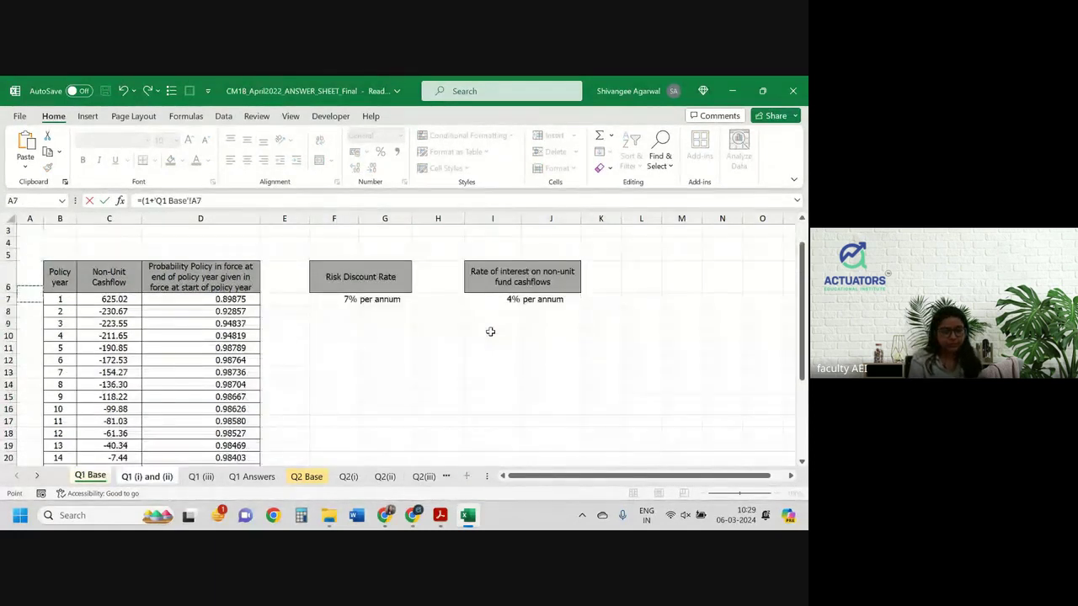
pyautogui.press('Right')
pyautogui.press('Right')
pyautogui.press('Right')
pyautogui.press('Right')
pyautogui.press('Right')
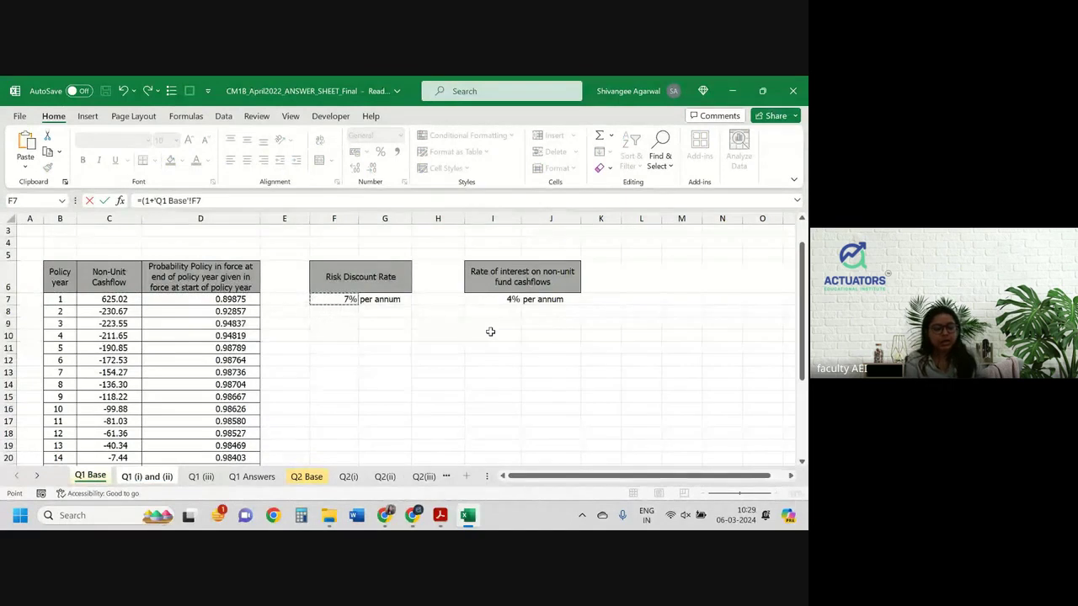
pyautogui.press('F4')
pyautogui.write(')^')
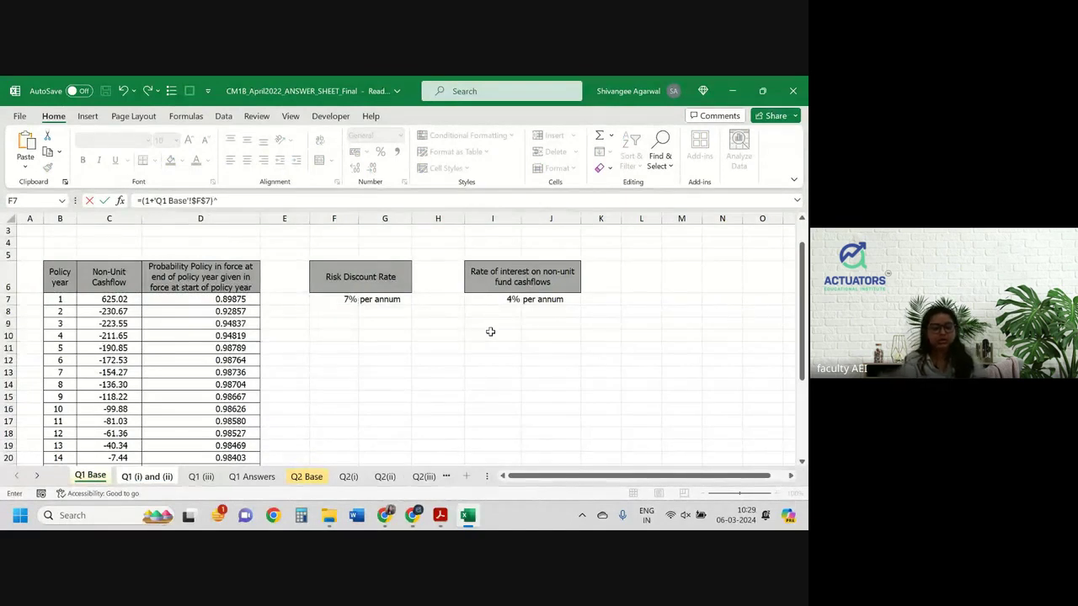
pyautogui.write('-')
pyautogui.hotkey('ctrl', 'pagedown')
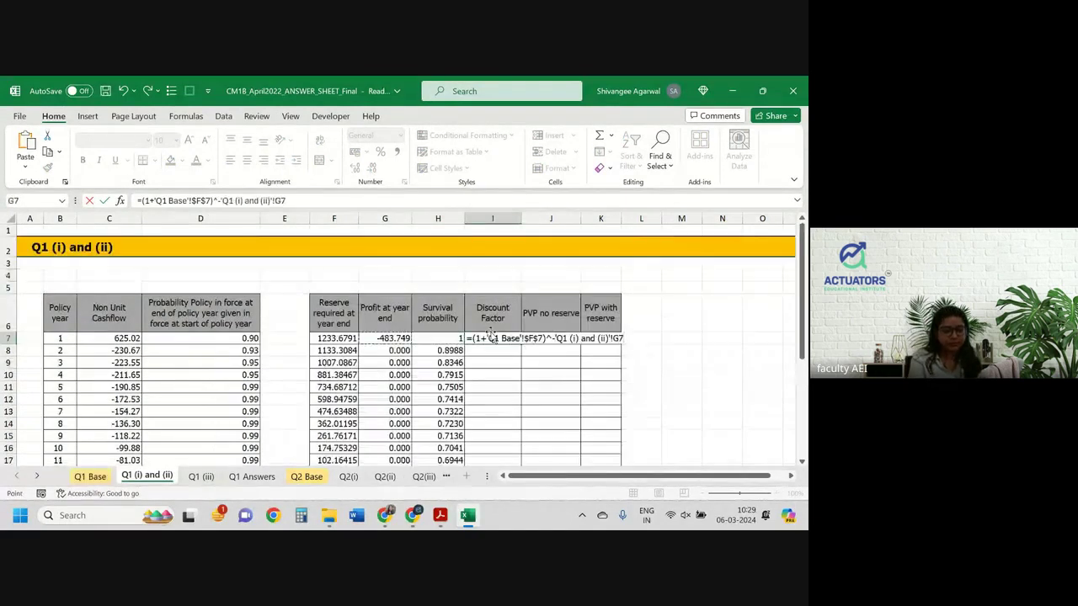
pyautogui.press('Return')
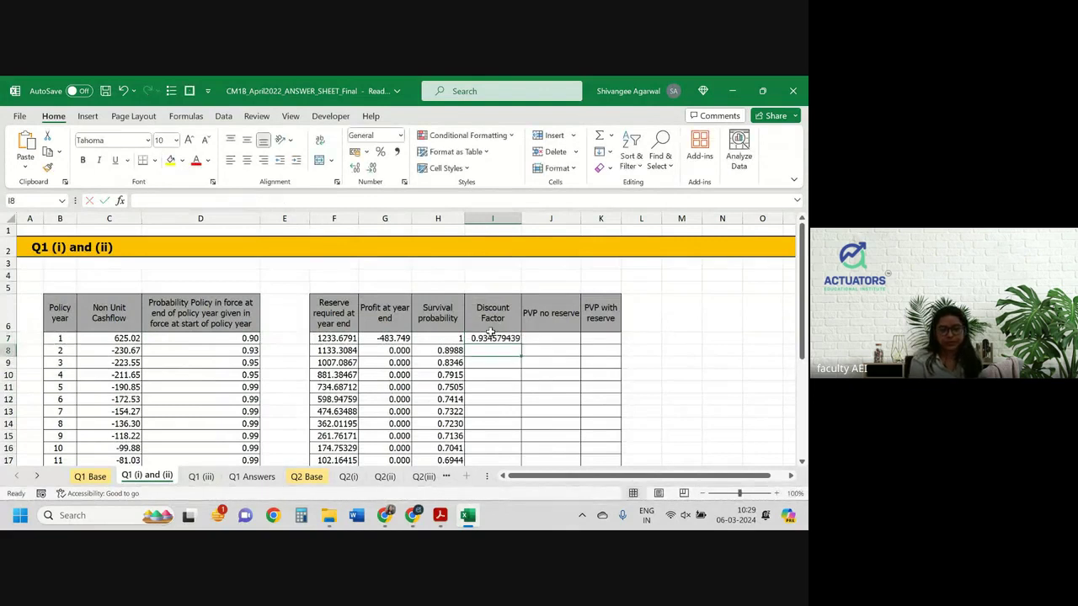
pyautogui.click(494, 338)
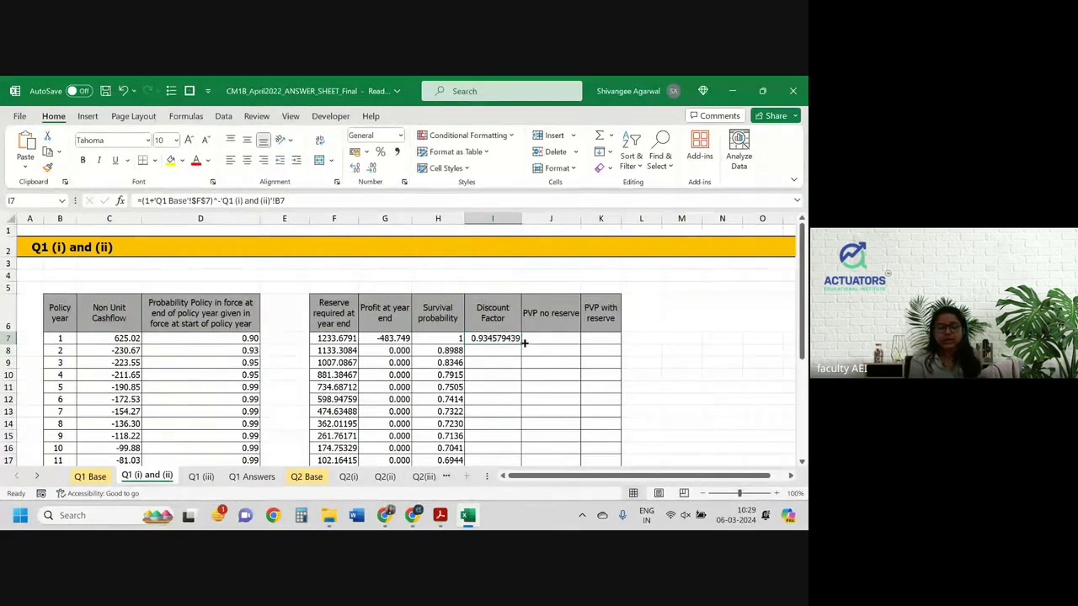
pyautogui.doubleClick(521, 342)
pyautogui.click(542, 337)
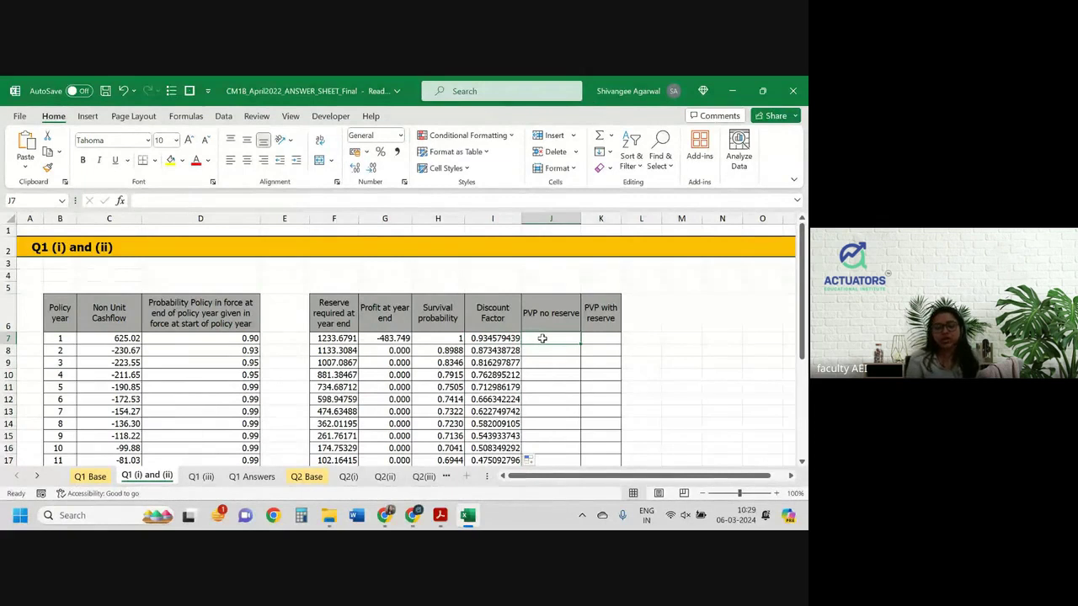
# Fill PVP no reserve down column J as cashflow × discount factor × survival probability.
pyautogui.write('=')
pyautogui.press('Left')
pyautogui.press('Left')
pyautogui.press('Left')
pyautogui.press('Left')
pyautogui.press('Left')
pyautogui.press('Left')
pyautogui.press('Left')
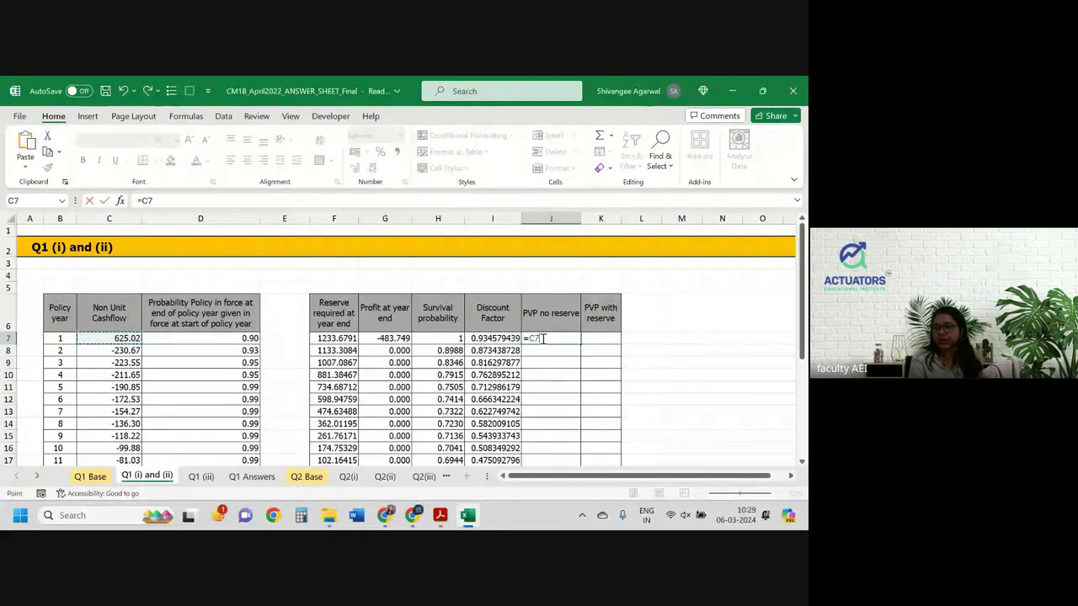
pyautogui.write('*')
pyautogui.press('Left')
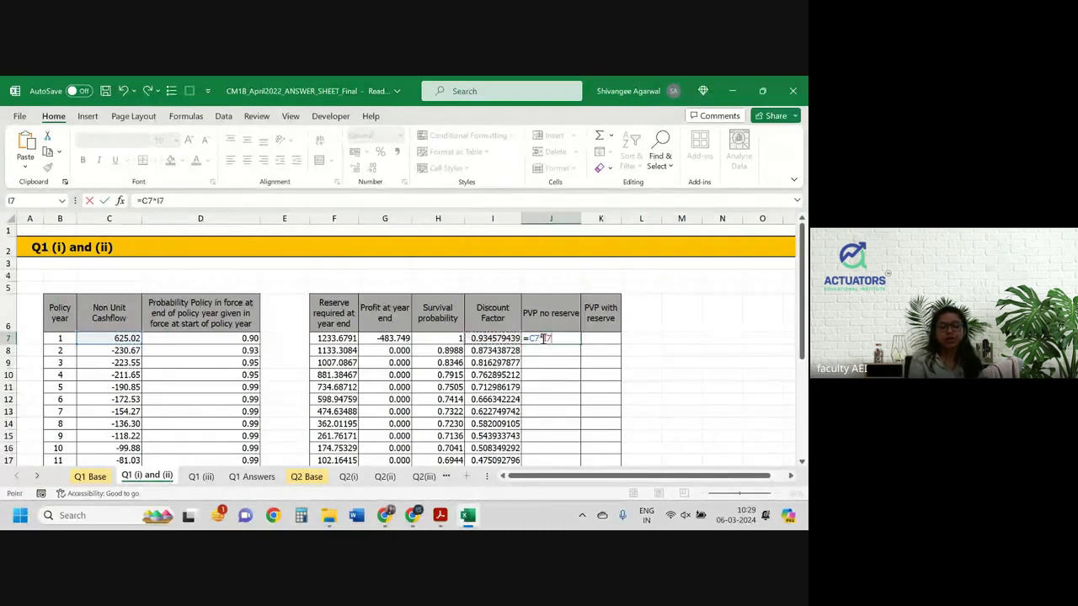
pyautogui.write('*')
pyautogui.press('Left')
pyautogui.press('Left')
pyautogui.press('Return')
pyautogui.click(548, 338)
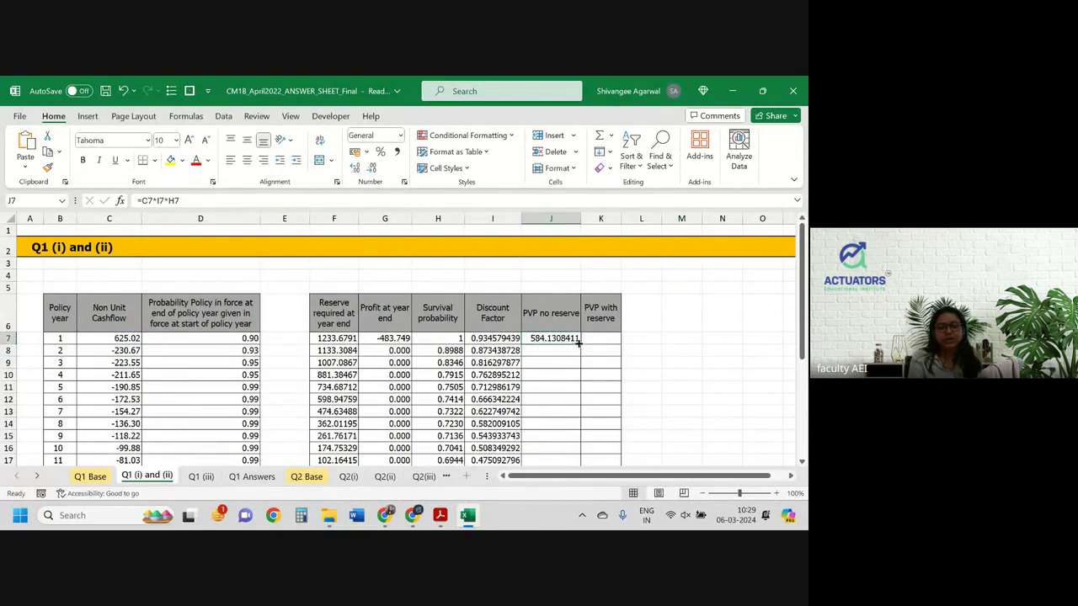
pyautogui.doubleClick(578, 342)
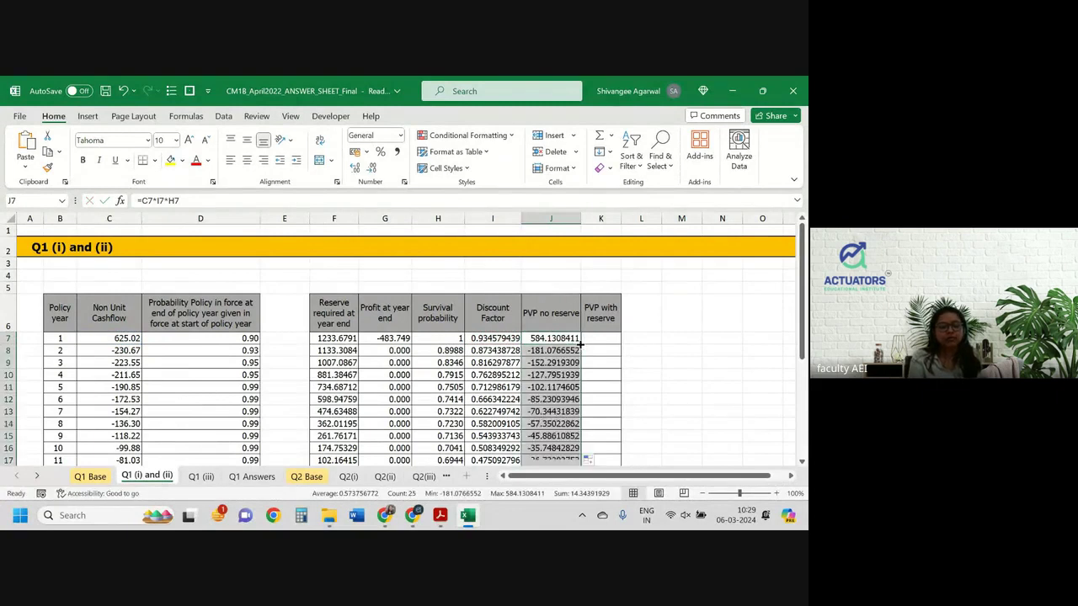
pyautogui.click(375, 171)
pyautogui.click(375, 171)
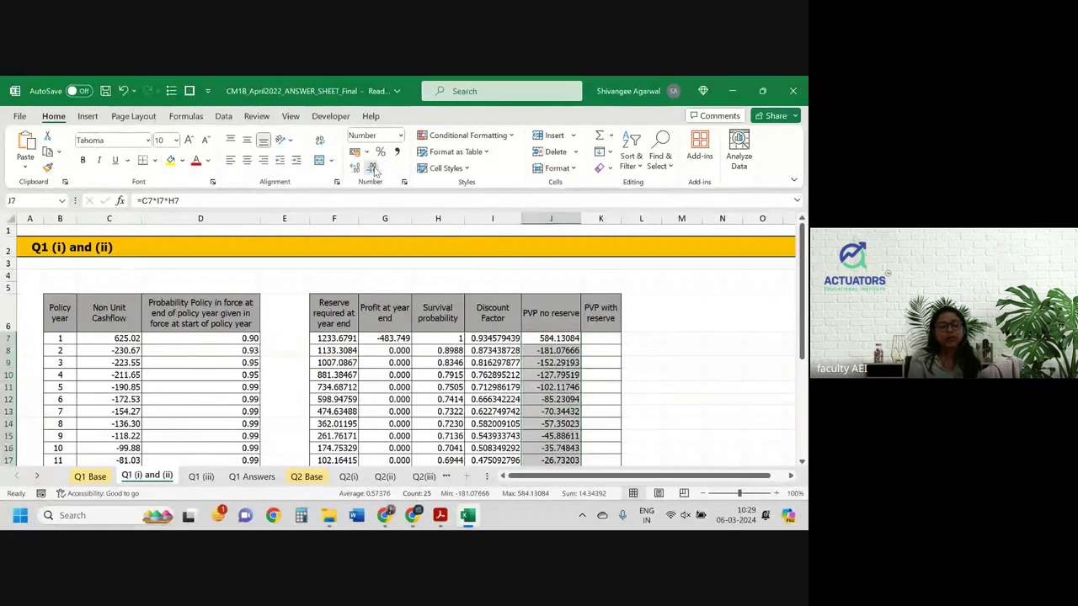
pyautogui.click(375, 171)
# Fill PVP with reserve down column K as profit × discount factor × survival probability.
pyautogui.click(607, 338)
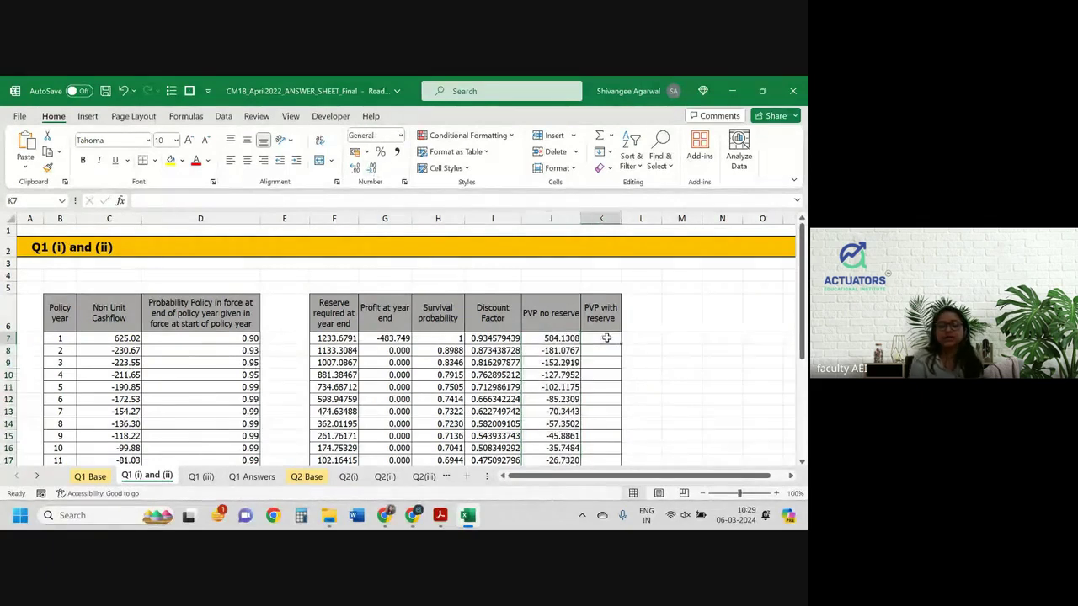
pyautogui.write('=')
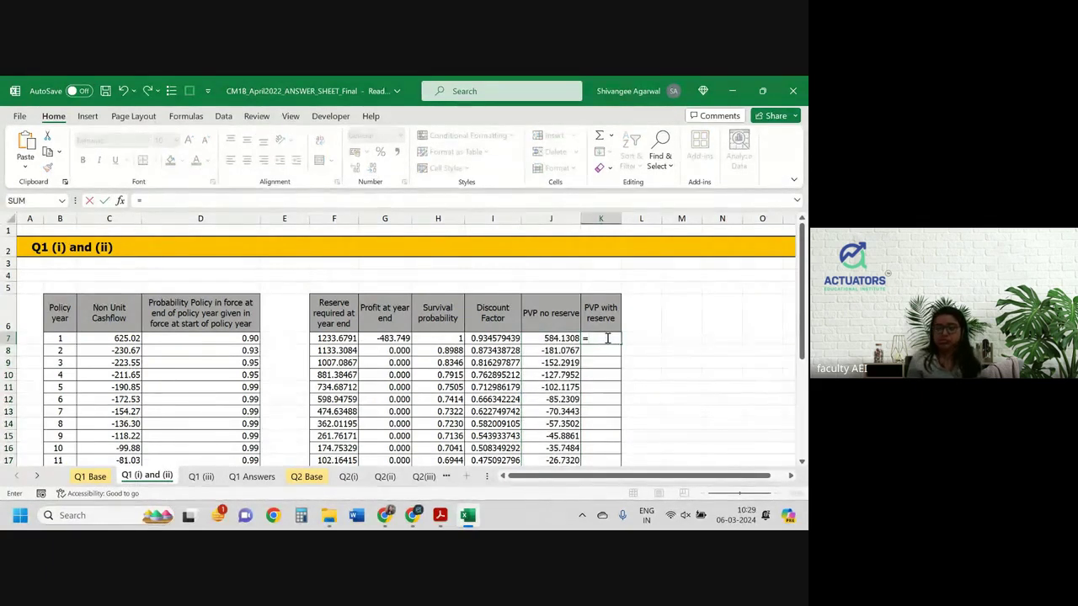
pyautogui.press('Left')
pyautogui.press('Left')
pyautogui.press('Left')
pyautogui.press('Left')
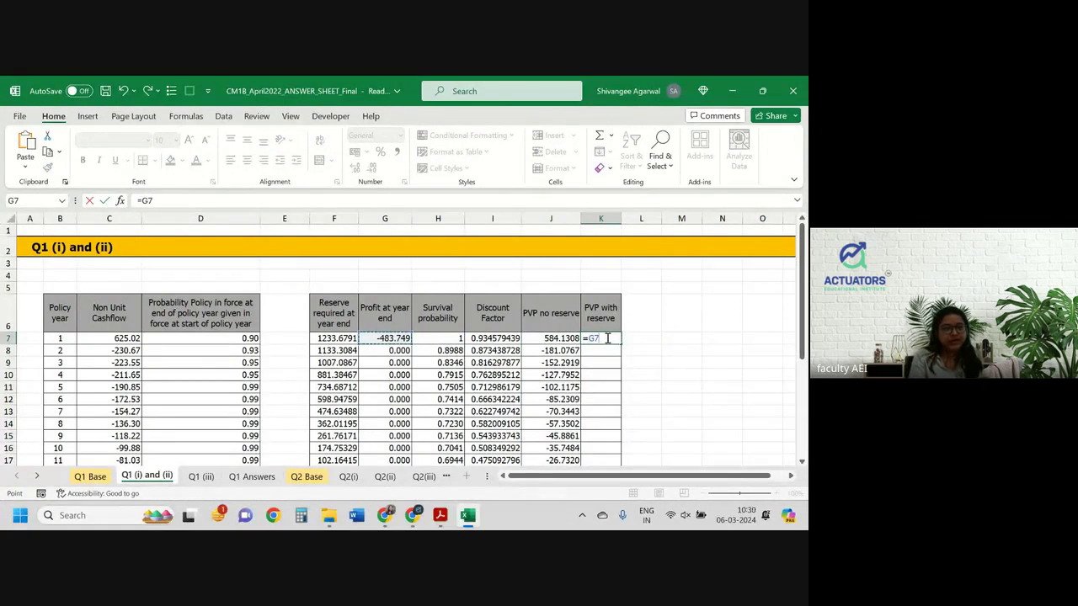
pyautogui.write('*')
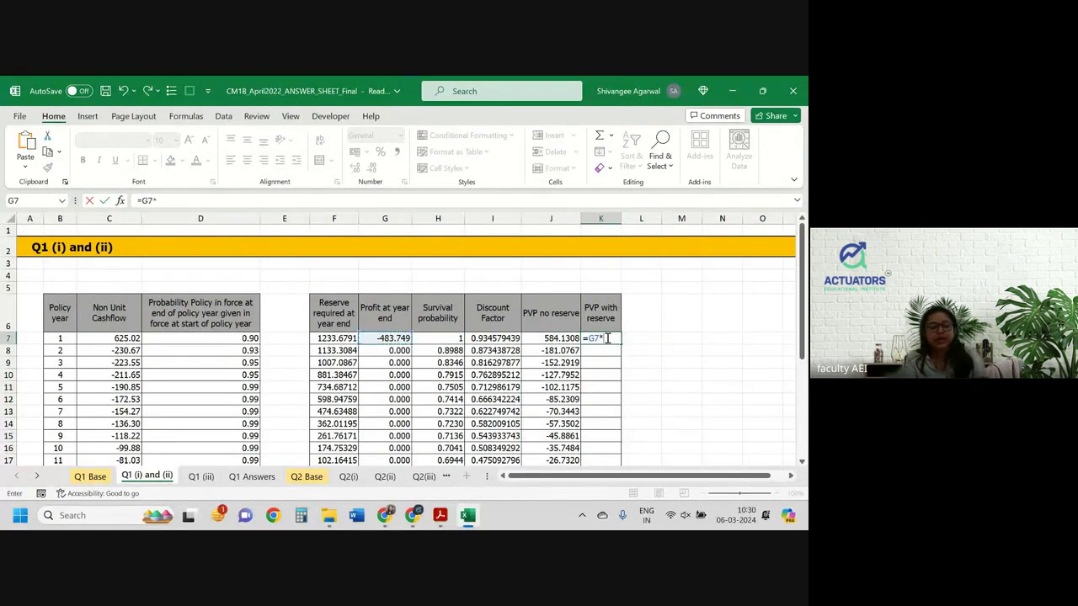
pyautogui.press('Left')
pyautogui.press('Left')
pyautogui.write('*')
pyautogui.press('Left')
pyautogui.press('Left')
pyautogui.press('Left')
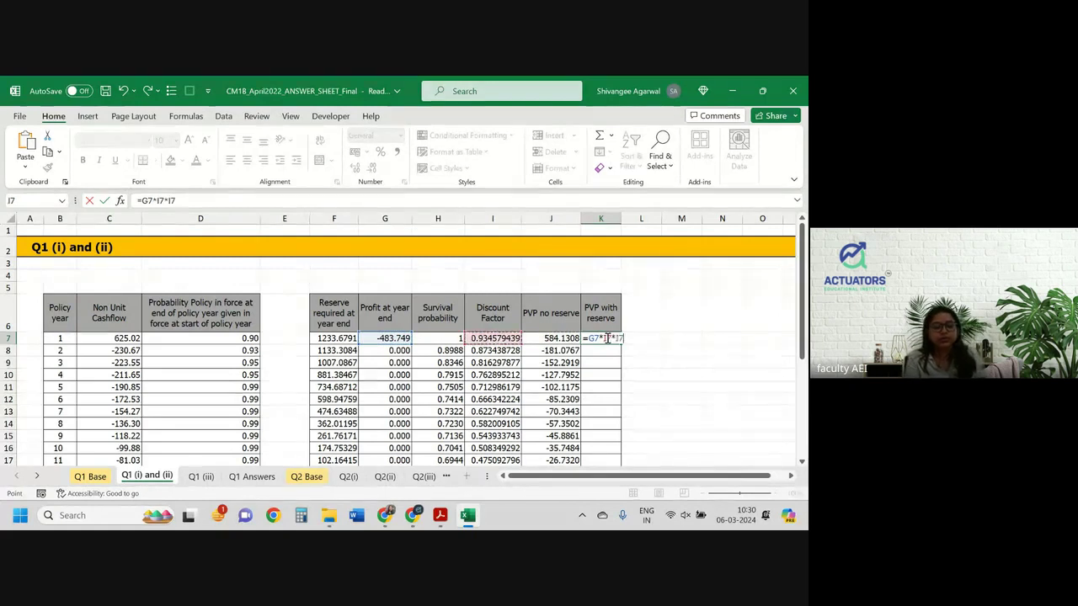
pyautogui.hotkey('ctrl', 'Return')
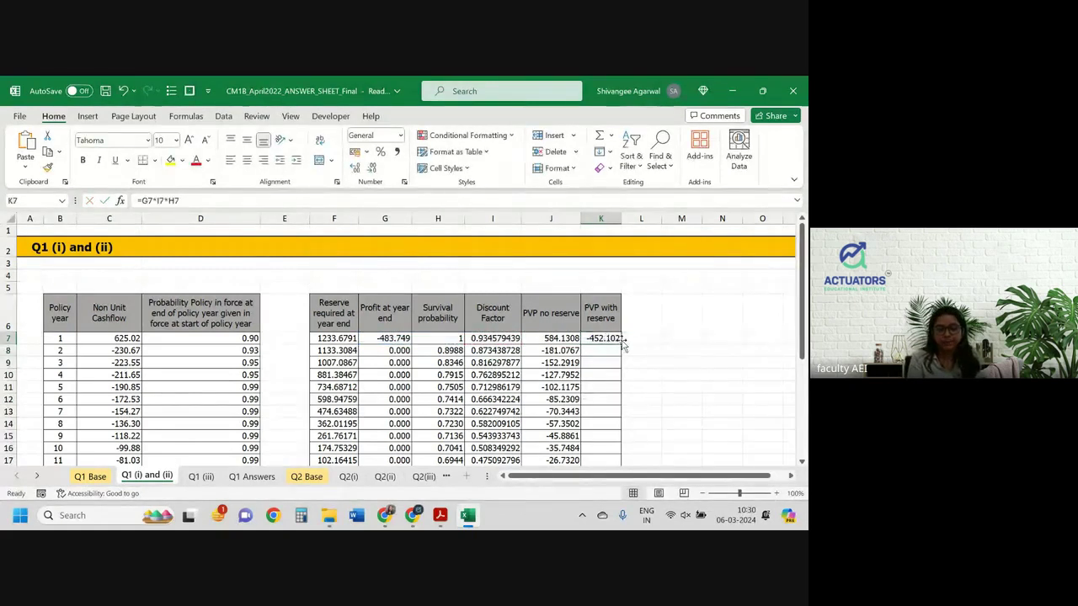
pyautogui.doubleClick(622, 343)
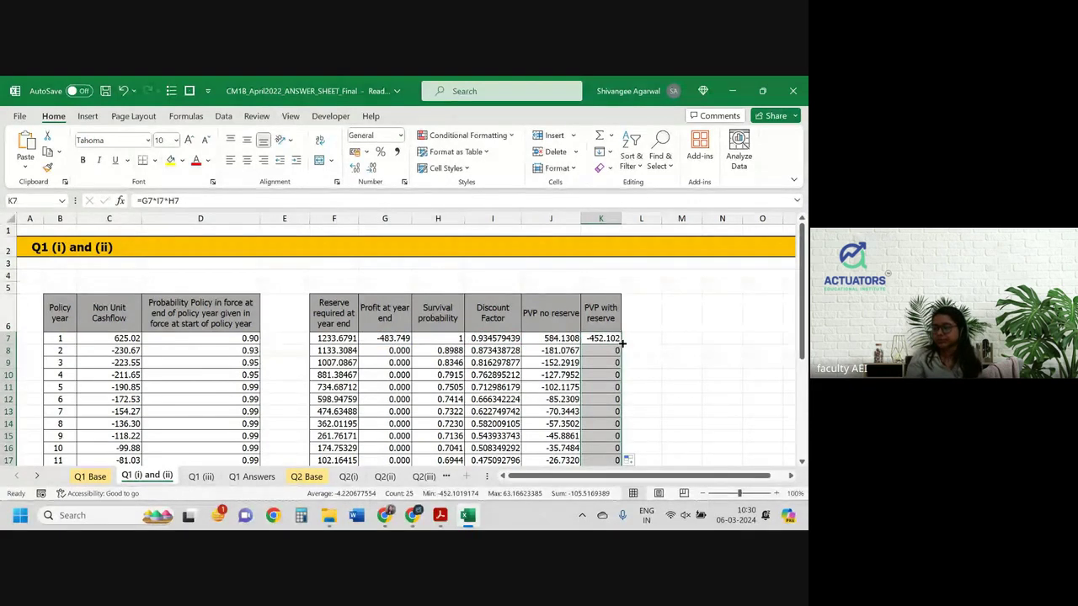
pyautogui.scroll(-4, 622, 343)
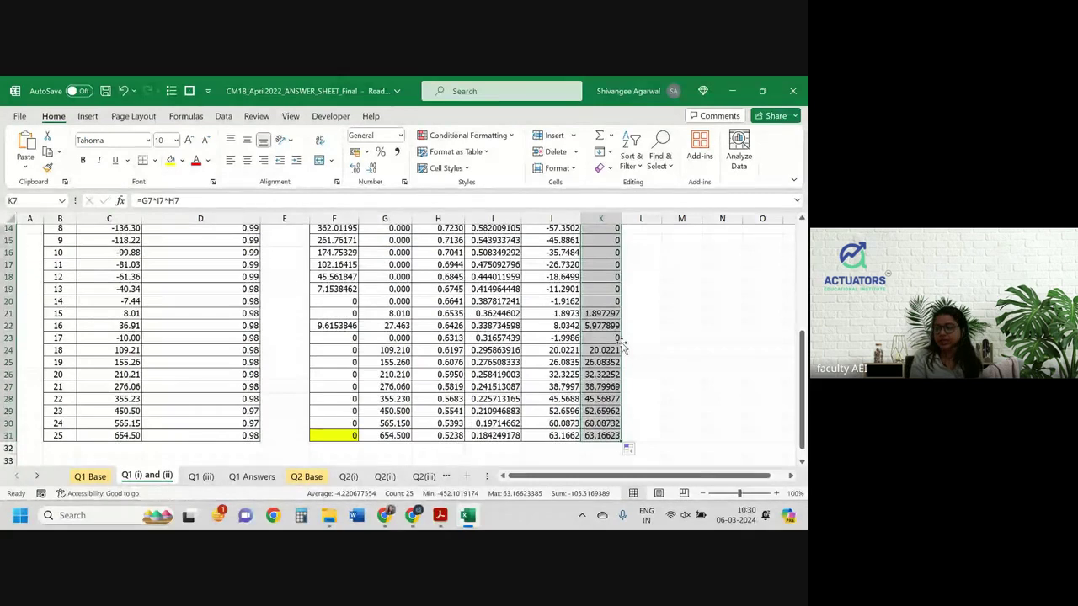
pyautogui.click(372, 168)
pyautogui.click(371, 168)
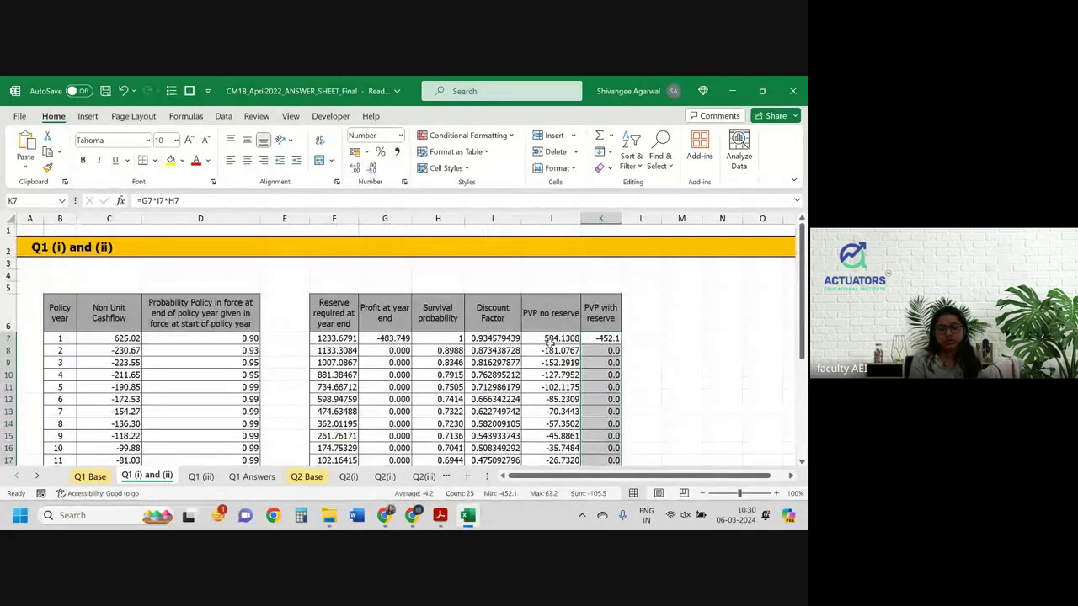
# Show both PVP columns to two decimals, starting at 584.13 and -452.10.
pyautogui.click(549, 340)
pyautogui.hotkey('ctrl', 'shift', 'Down')
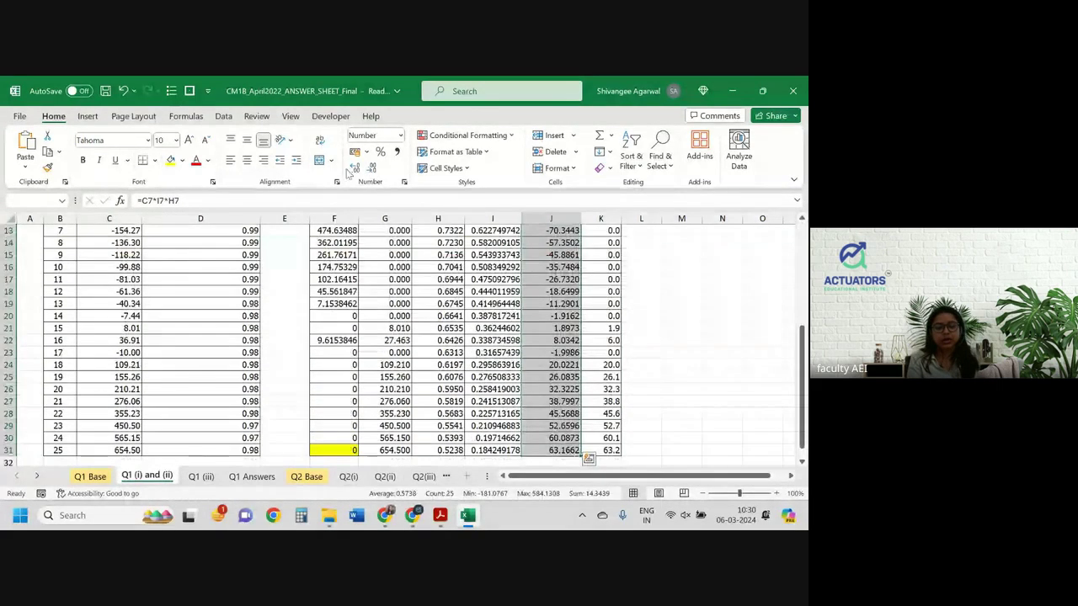
pyautogui.click(376, 168)
pyautogui.click(377, 169)
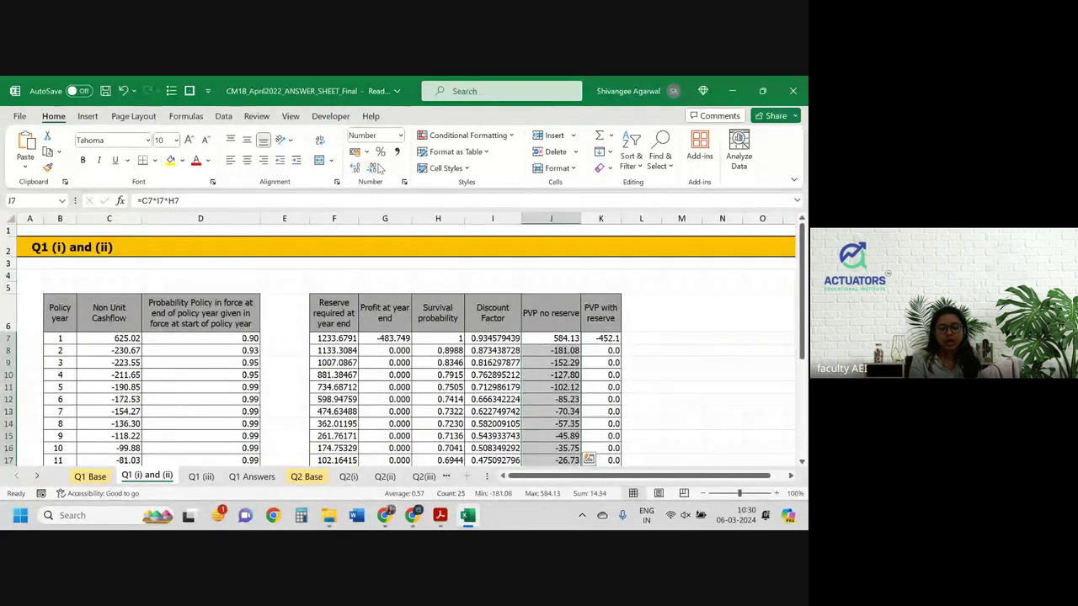
pyautogui.click(587, 351)
pyautogui.scroll(-4, 586, 352)
pyautogui.scroll(-1, 586, 353)
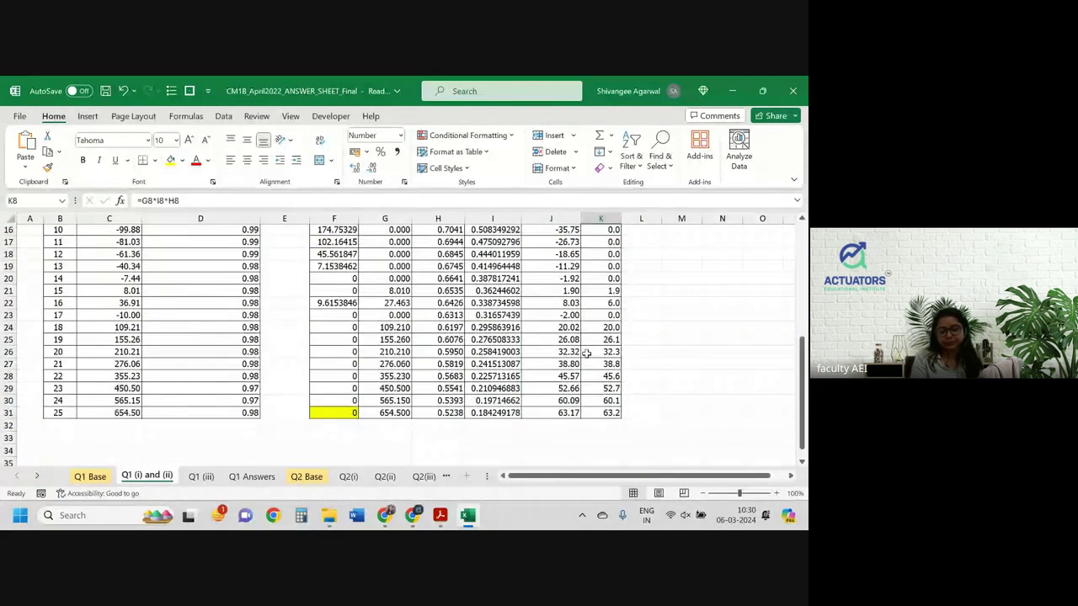
pyautogui.click(605, 413)
pyautogui.hotkey('ctrl', 'shift', 'Up')
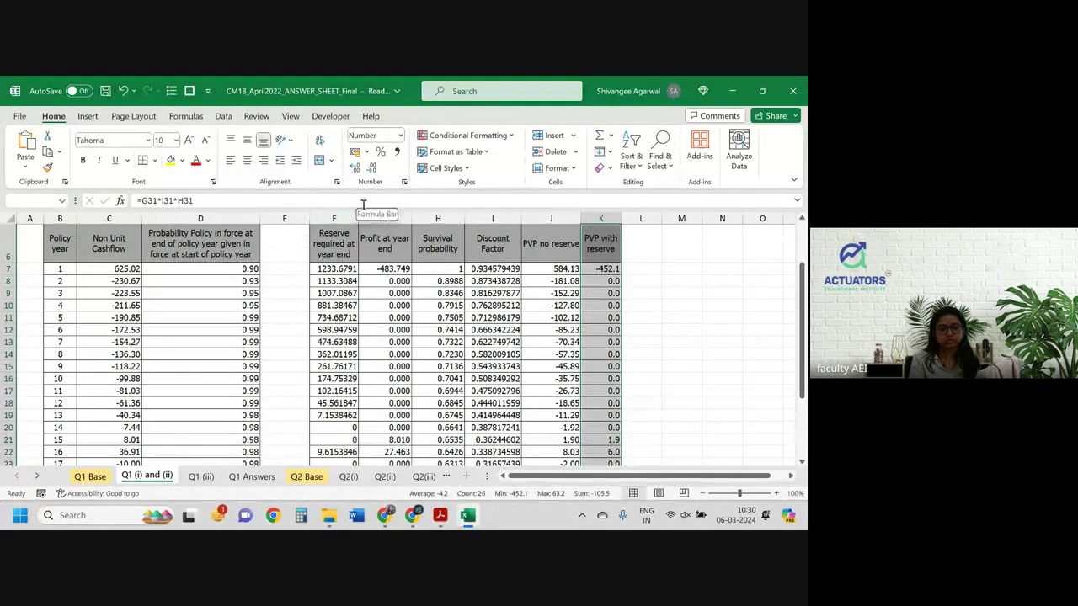
pyautogui.click(354, 170)
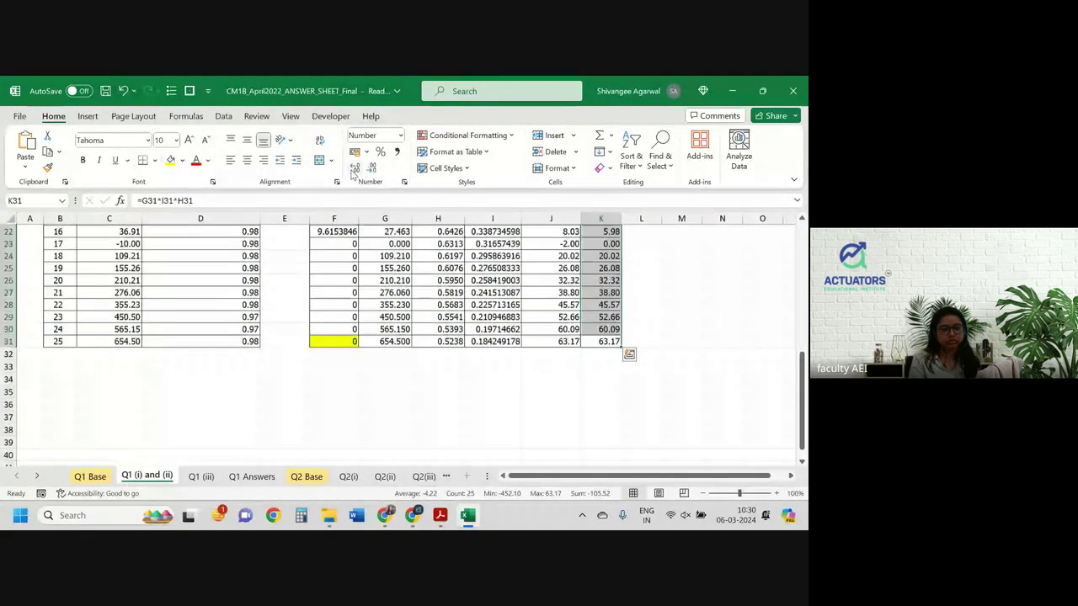
pyautogui.click(492, 279)
pyautogui.scroll(7, 493, 280)
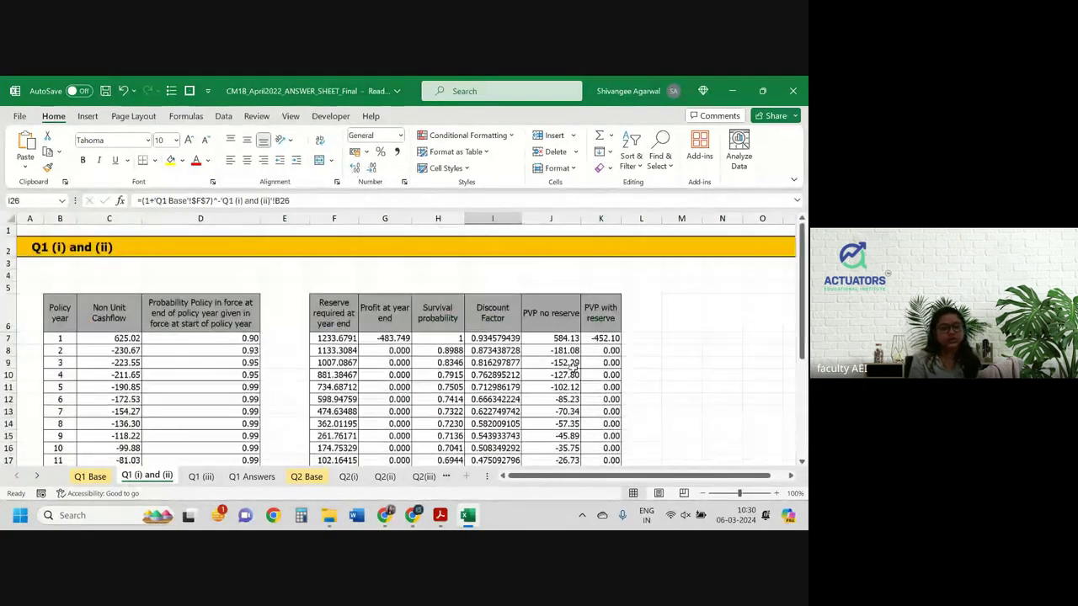
# Check the year-2 PVP and reserve formulas and the year-24 reserve formula.
pyautogui.click(571, 352)
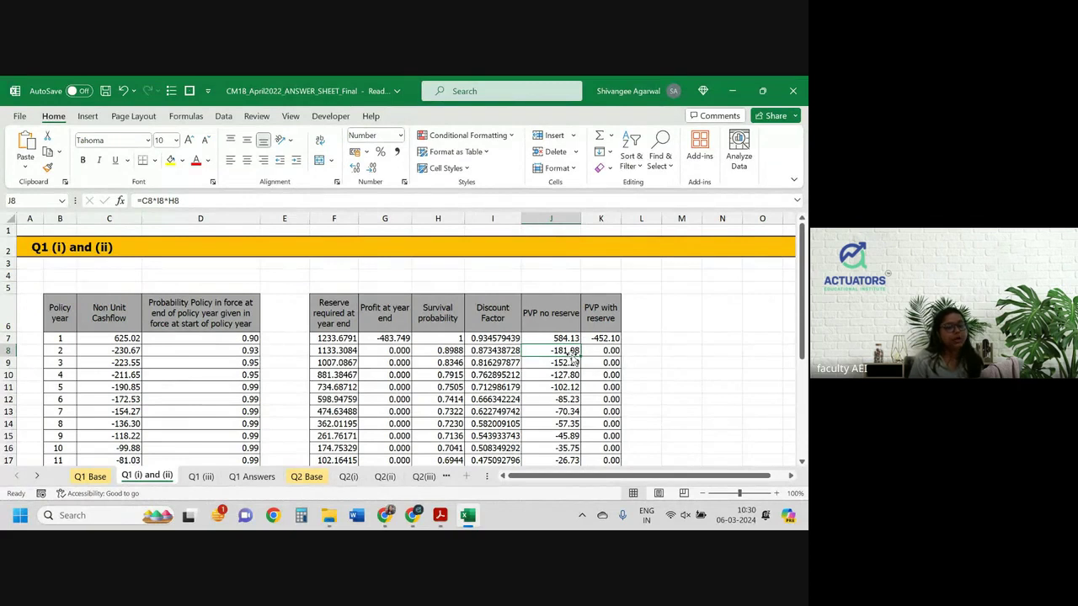
pyautogui.click(335, 348)
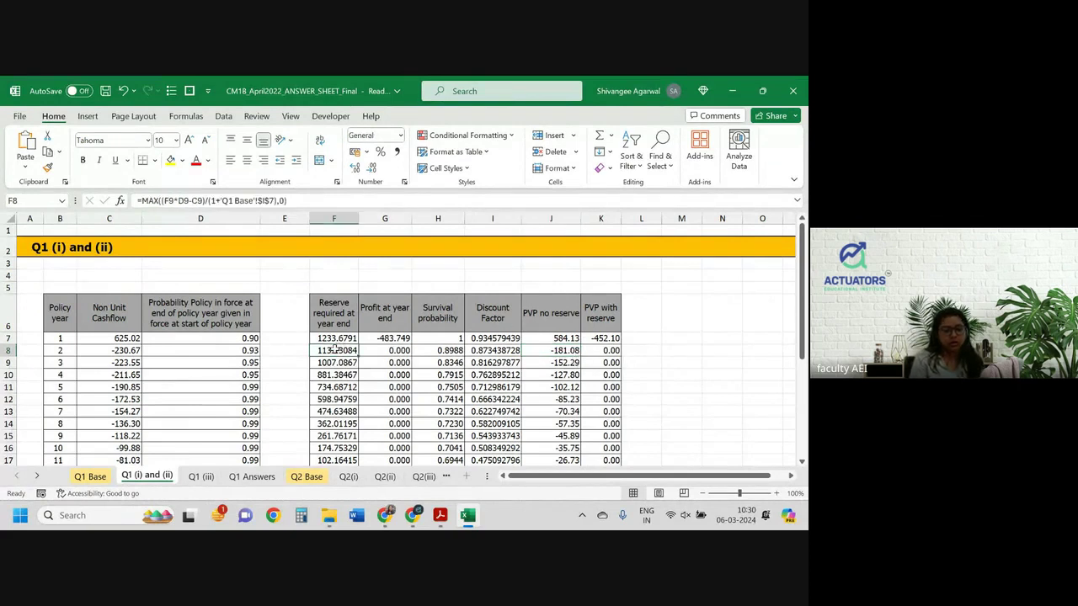
pyautogui.scroll(-4, 335, 347)
pyautogui.doubleClick(345, 437)
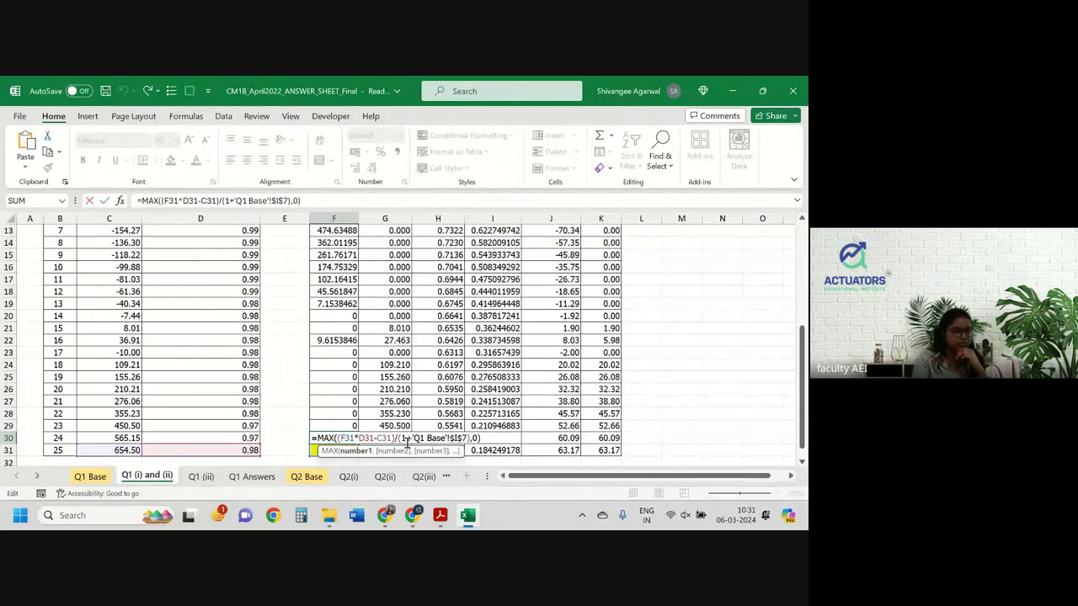
pyautogui.press('Return')
pyautogui.hotkey('ctrl', 'Up')
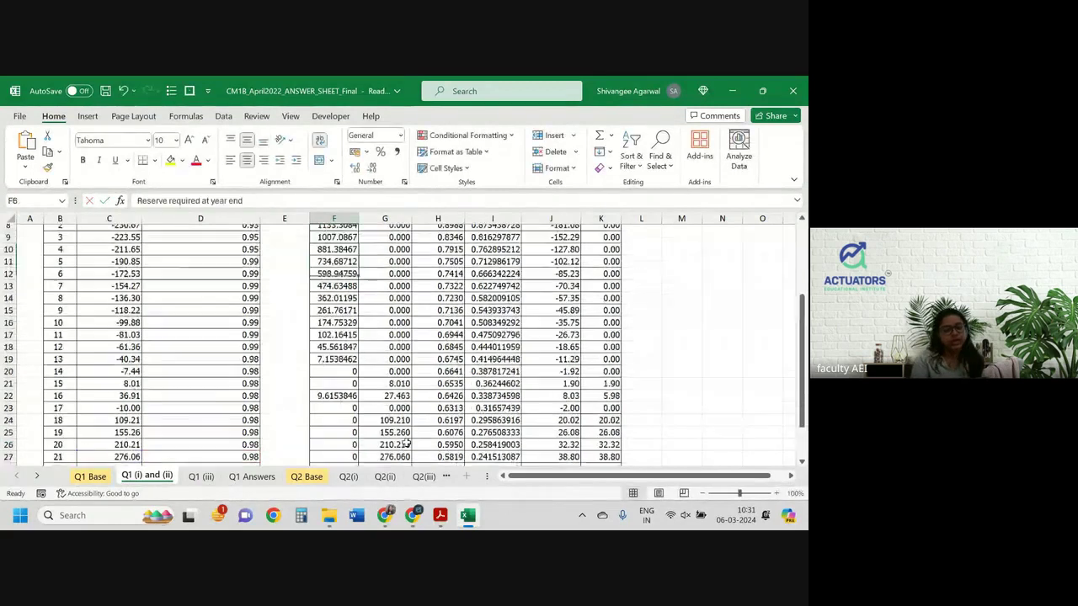
# Confirm the year-1 profit formula and give G7 (-483.749) a yellow fill.
pyautogui.doubleClick(386, 270)
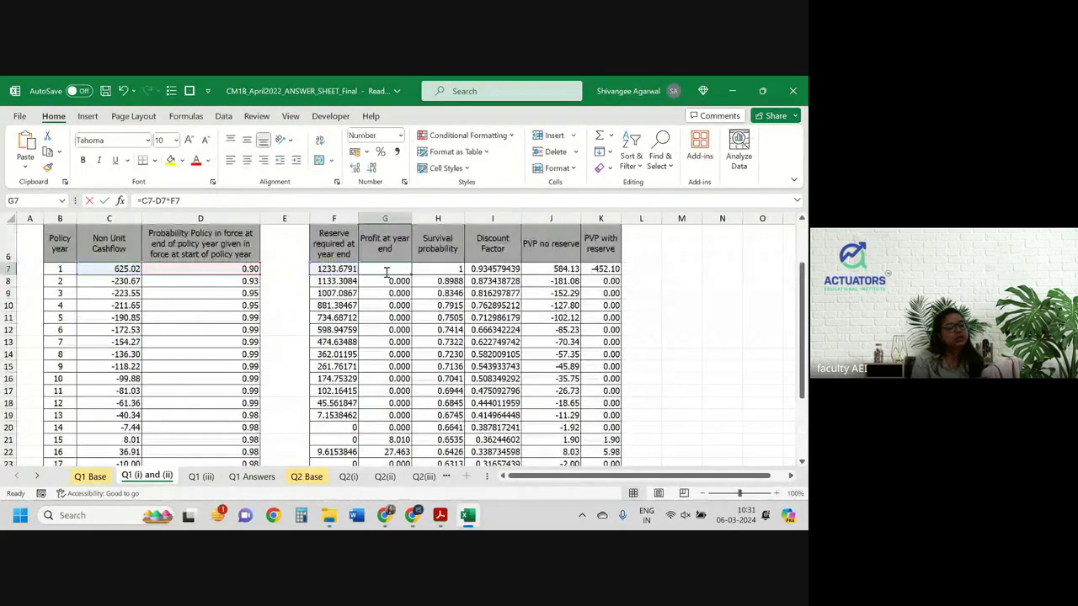
pyautogui.press('Return')
pyautogui.click(387, 269)
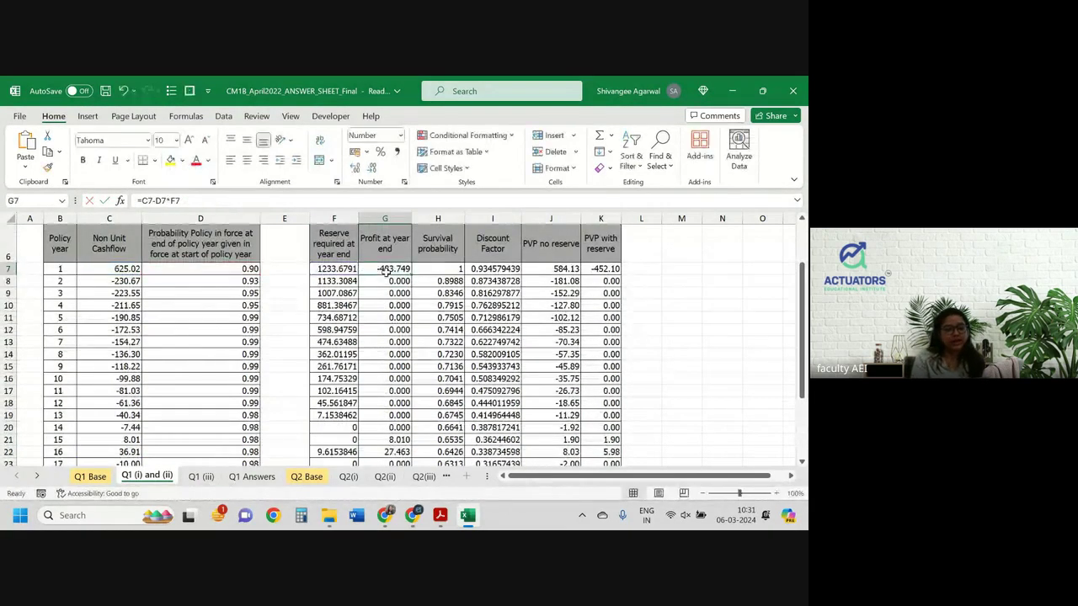
pyautogui.click(169, 160)
pyautogui.click(378, 280)
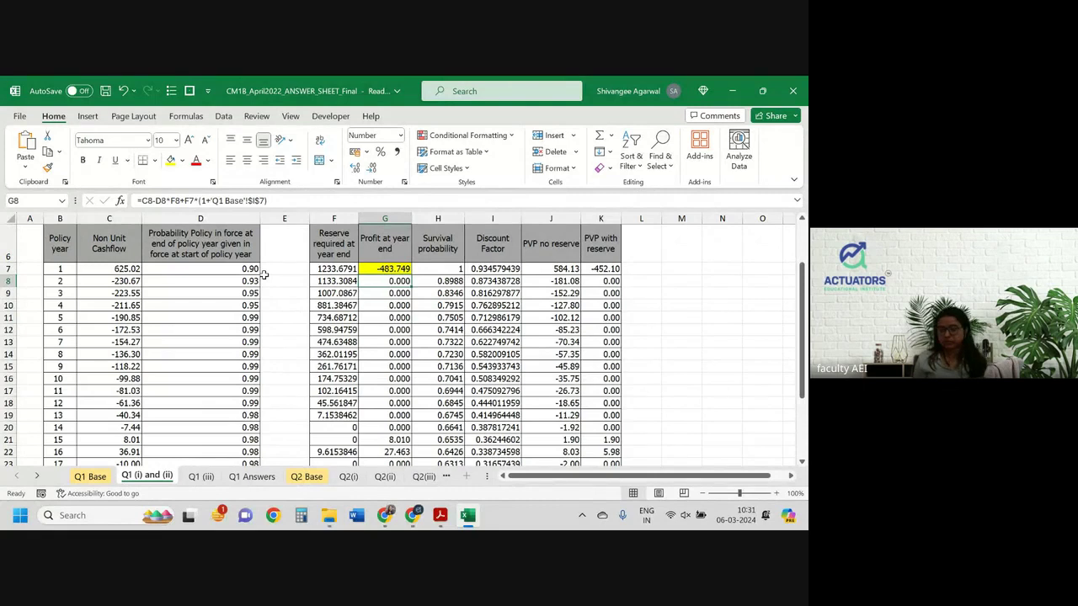
# Read the part (iii) wording on reserves' impact on profits in the exam PDF.
pyautogui.hotkey('alt', 'Tab')
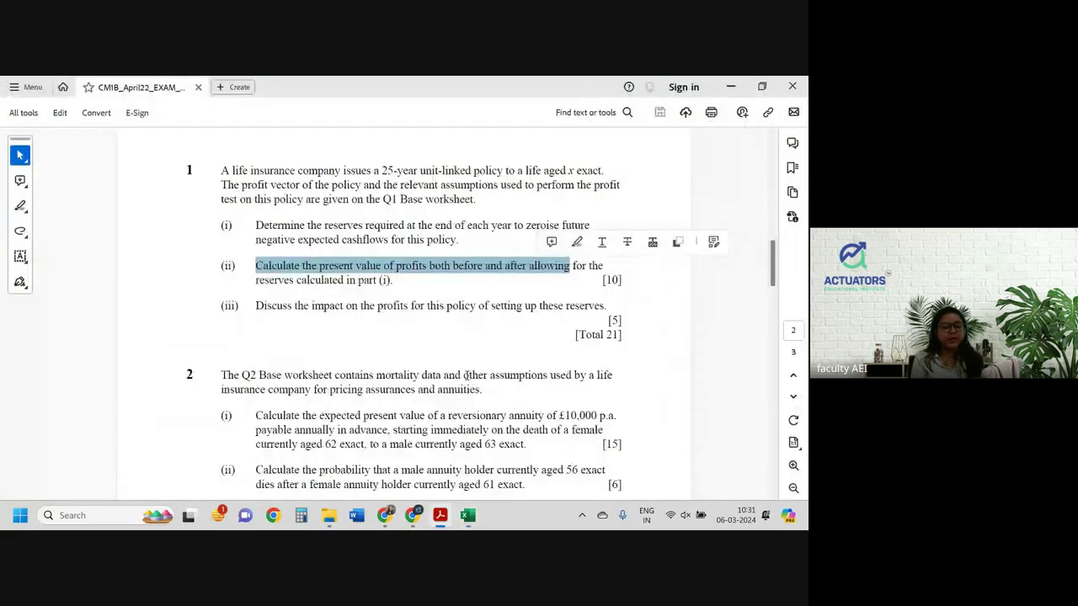
pyautogui.moveTo(293, 306); pyautogui.dragTo(481, 307)
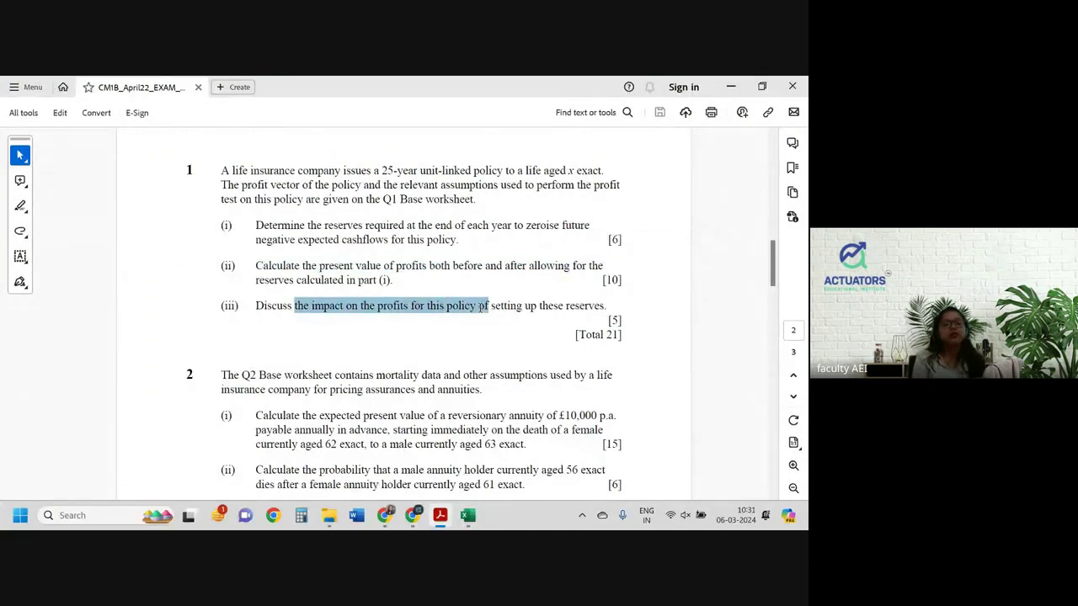
pyautogui.hotkey('alt', 'Tab')
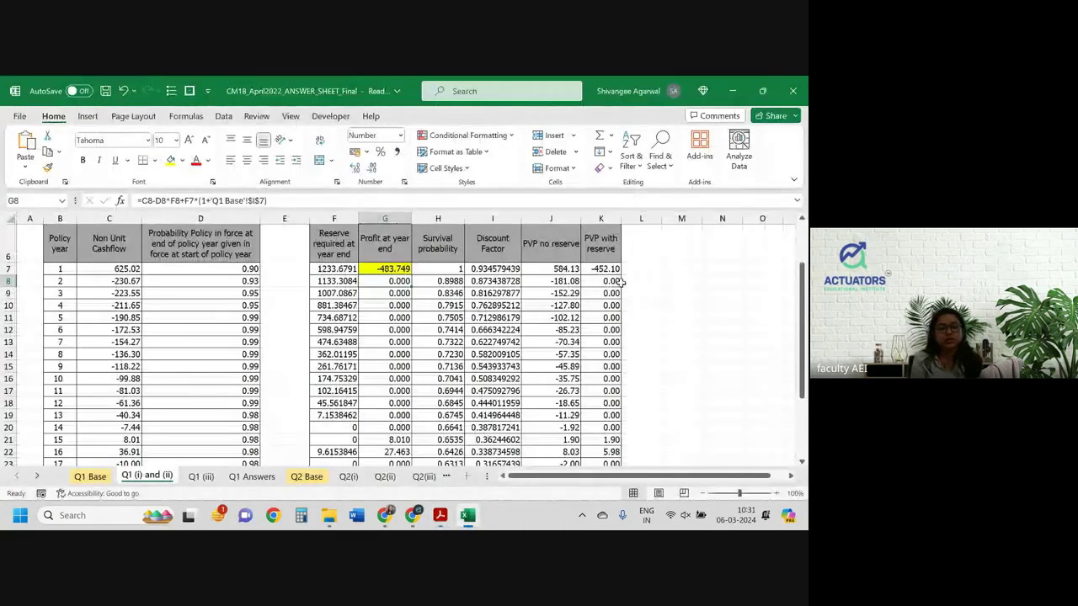
pyautogui.click(569, 270)
pyautogui.scroll(-1, 604, 284)
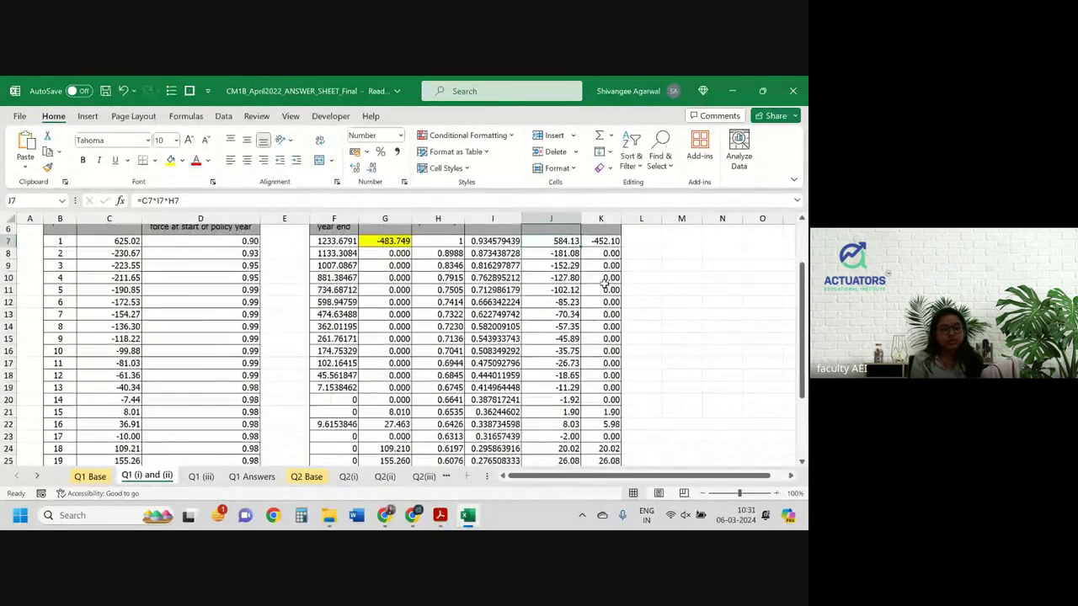
pyautogui.scroll(-3, 605, 284)
pyautogui.scroll(4, 605, 285)
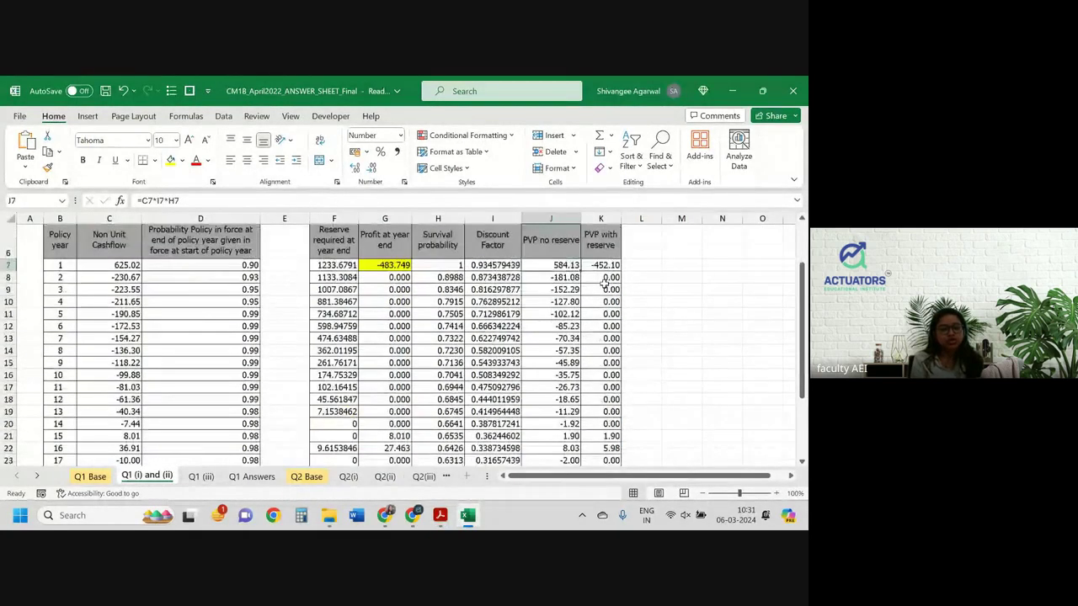
pyautogui.moveTo(602, 270); pyautogui.dragTo(594, 383)
pyautogui.scroll(-1, 593, 387)
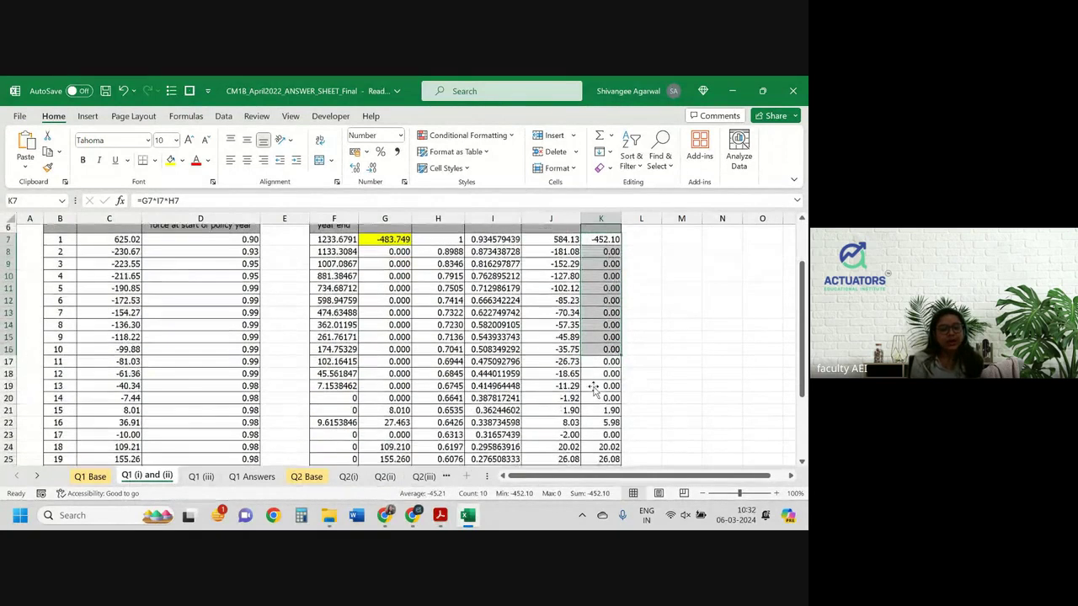
pyautogui.scroll(-2, 593, 387)
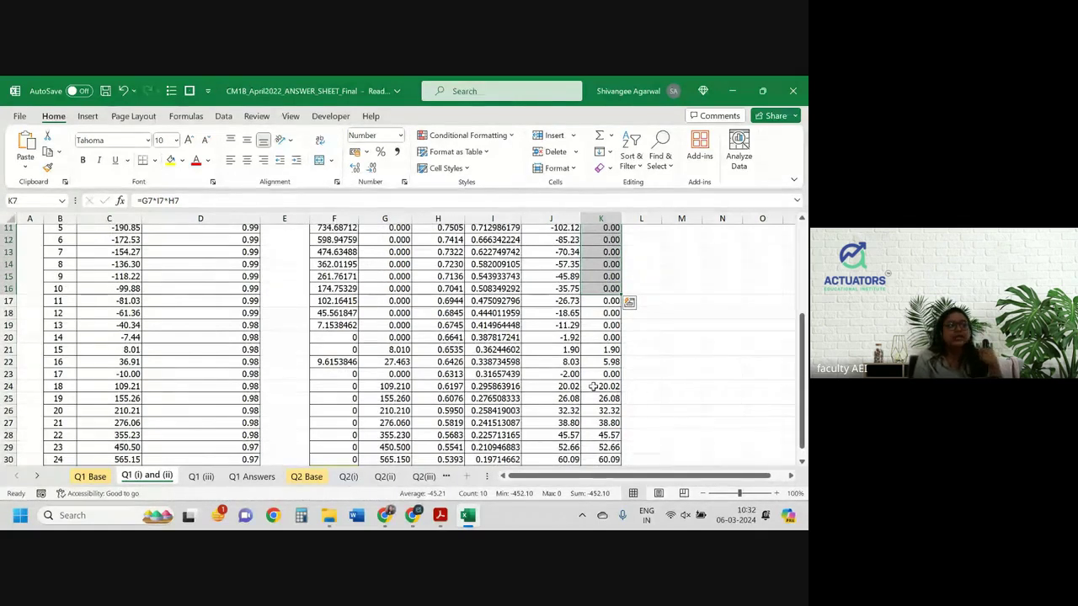
pyautogui.scroll(2, 593, 386)
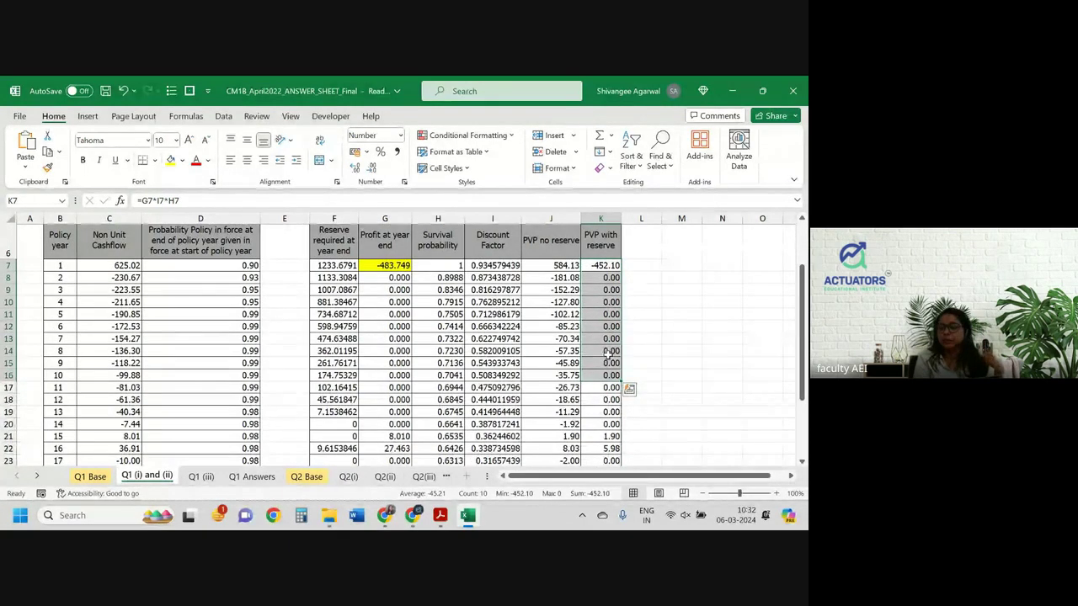
pyautogui.click(602, 265)
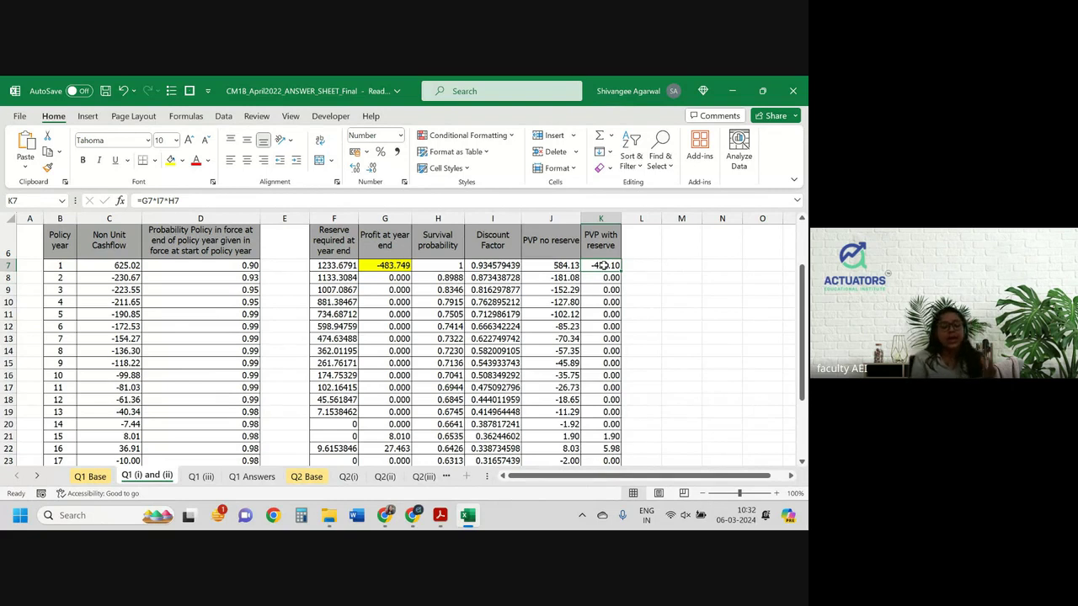
pyautogui.scroll(-3, 679, 369)
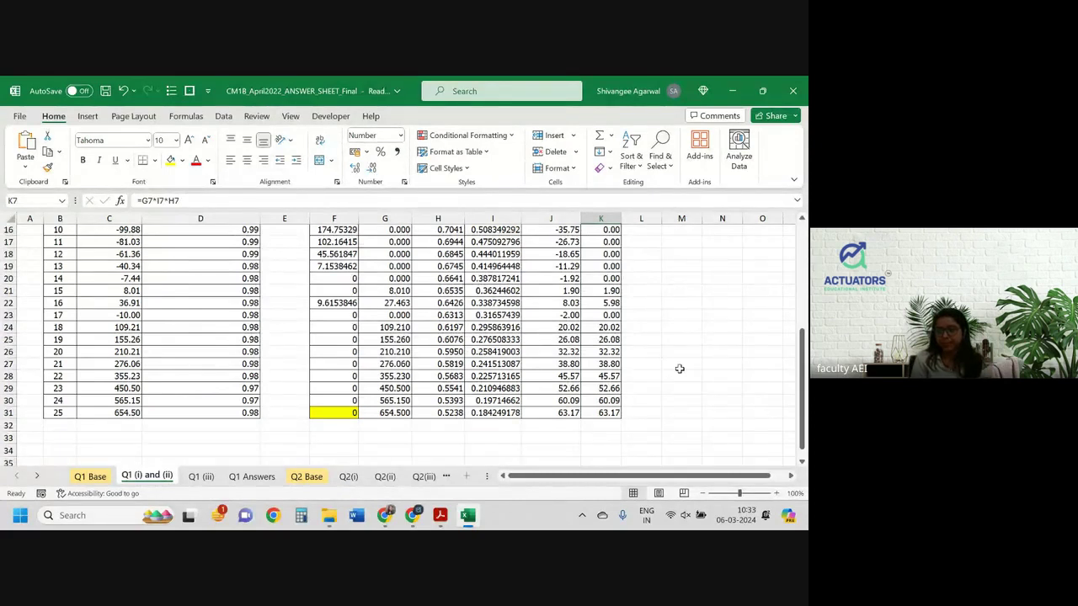
# Sum the PVP no reserve column in J32 with AutoSum, giving 14.34.
pyautogui.scroll(1, 546, 426)
pyautogui.click(548, 423)
pyautogui.press('Down')
pyautogui.press('Down')
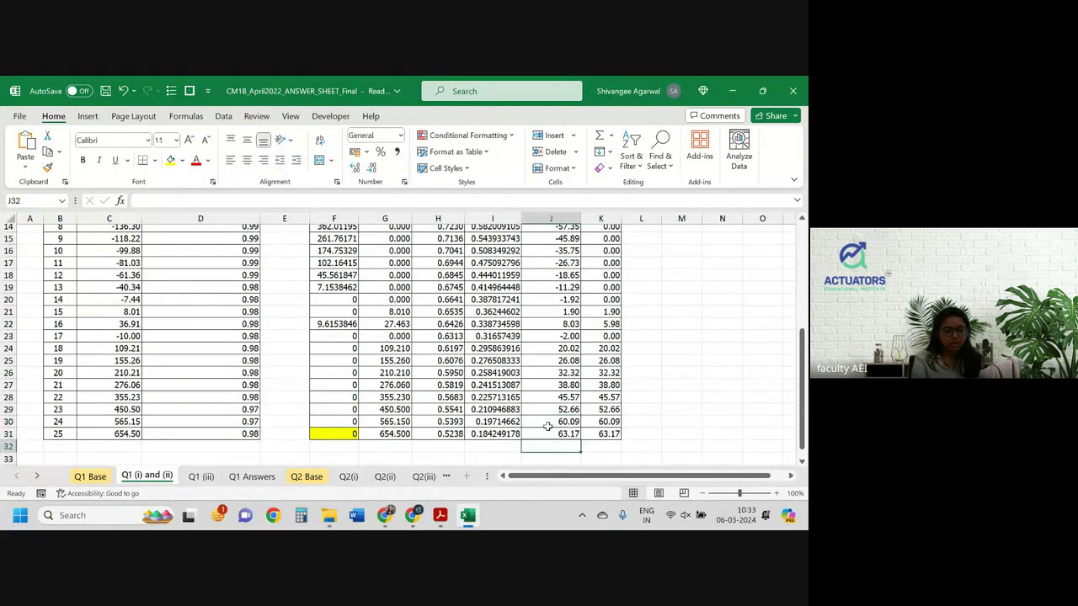
pyautogui.hotkey('alt', '=')
pyautogui.press('Return')
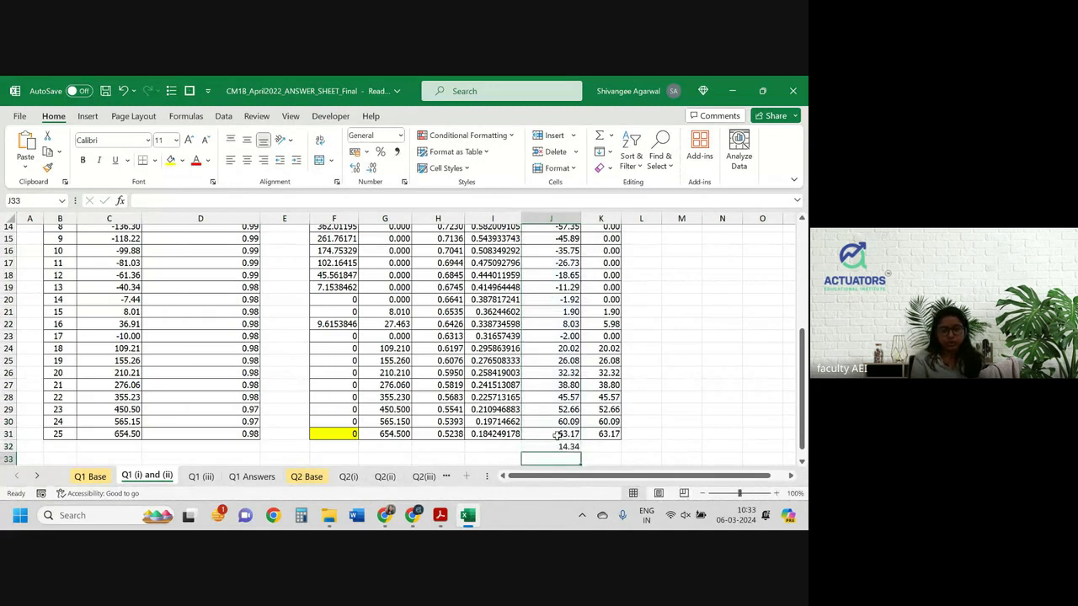
# Copy the total into K32 (-105.52), then select Q1 Base's 7% and 4% rate row.
pyautogui.click(555, 434)
pyautogui.click(567, 447)
pyautogui.moveTo(580, 452); pyautogui.dragTo(633, 451)
pyautogui.click(599, 448)
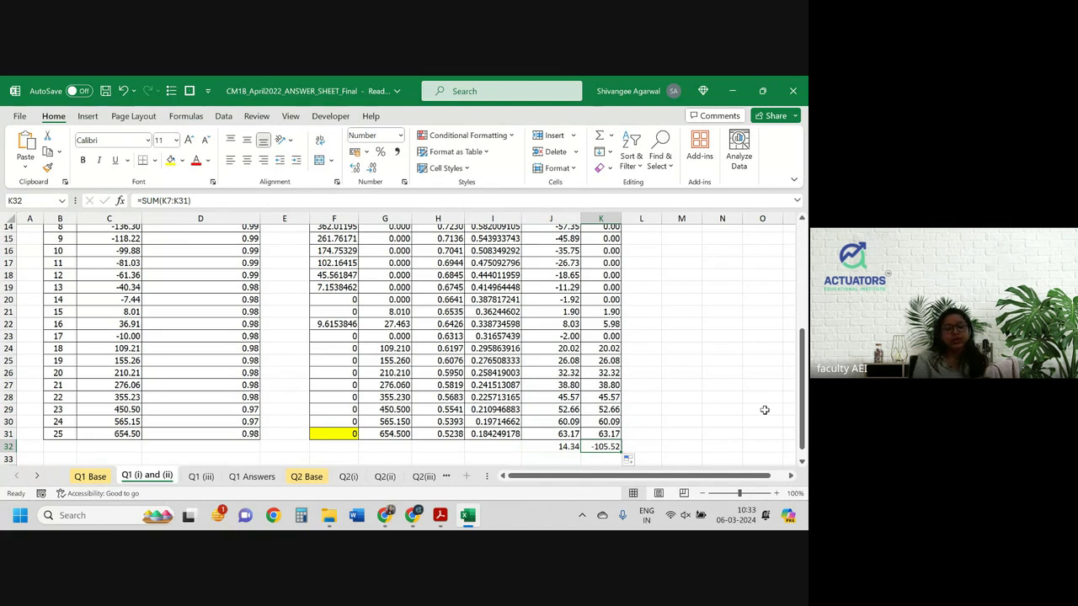
pyautogui.hotkey('ctrl', 'pageup')
pyautogui.moveTo(339, 298); pyautogui.dragTo(609, 299)
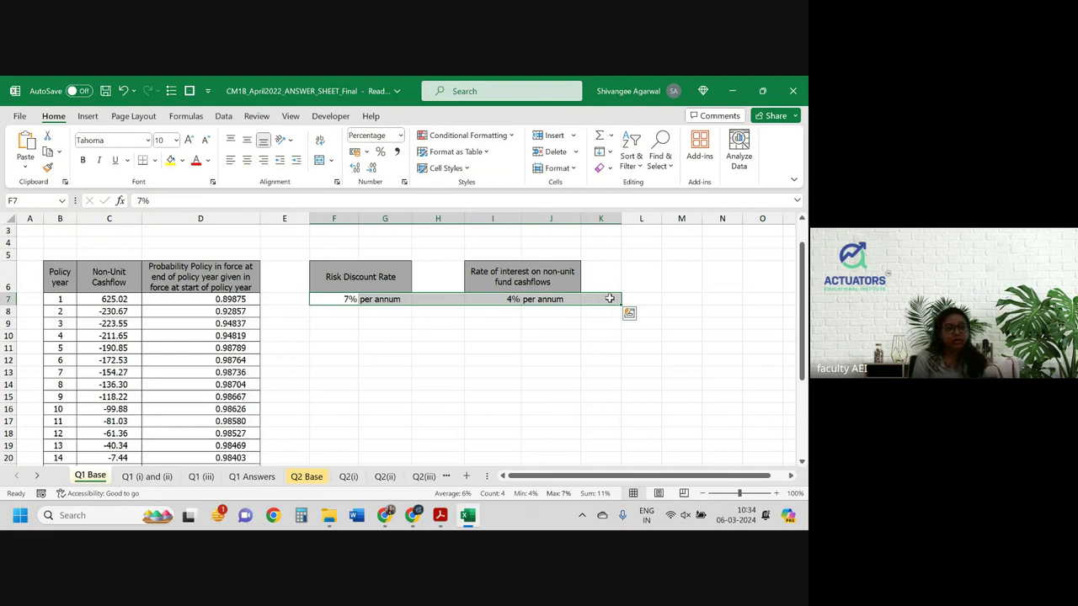
# Return to the Q1 (i) and (ii) sheet, then bring the exam paper PDF forward.
pyautogui.hotkey('ctrl', 'pagedown')
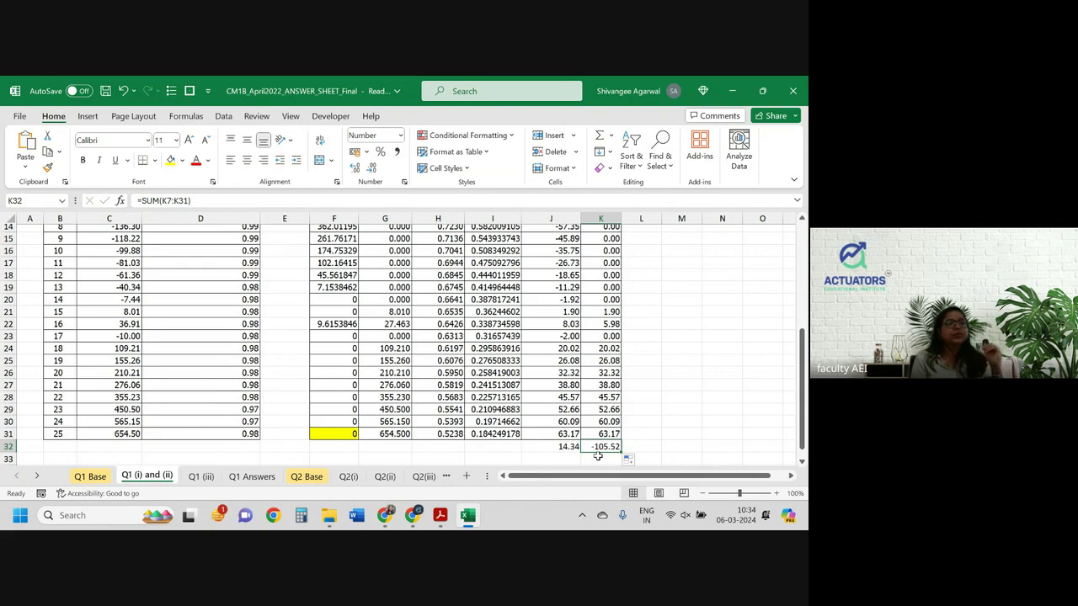
pyautogui.hotkey('alt', 'Tab')
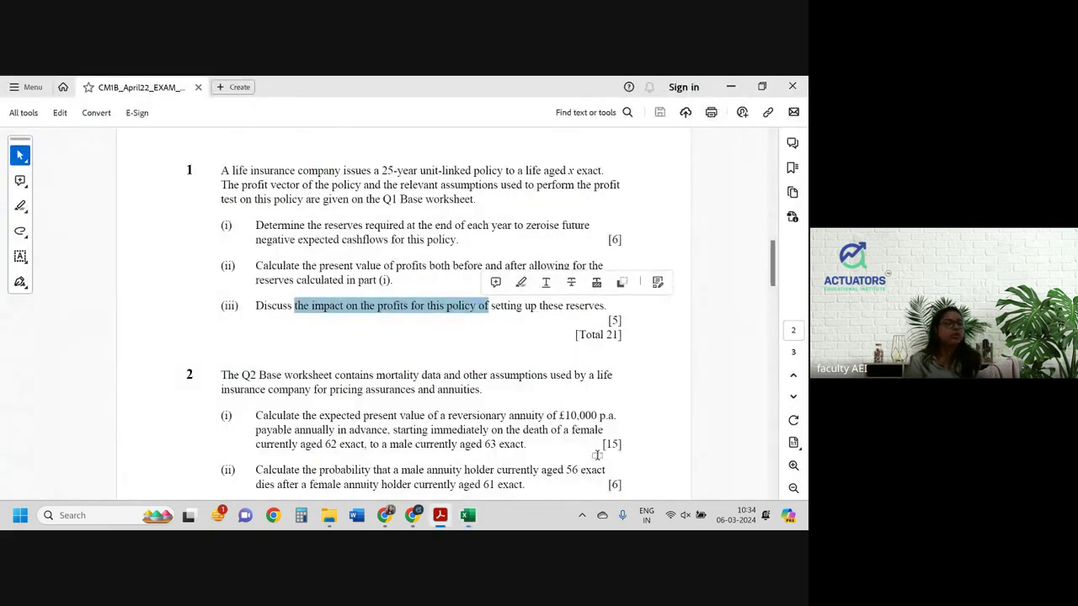
# Switch from the Acrobat exam paper back to the Excel answer sheet.
pyautogui.hotkey('alt', 'Tab')
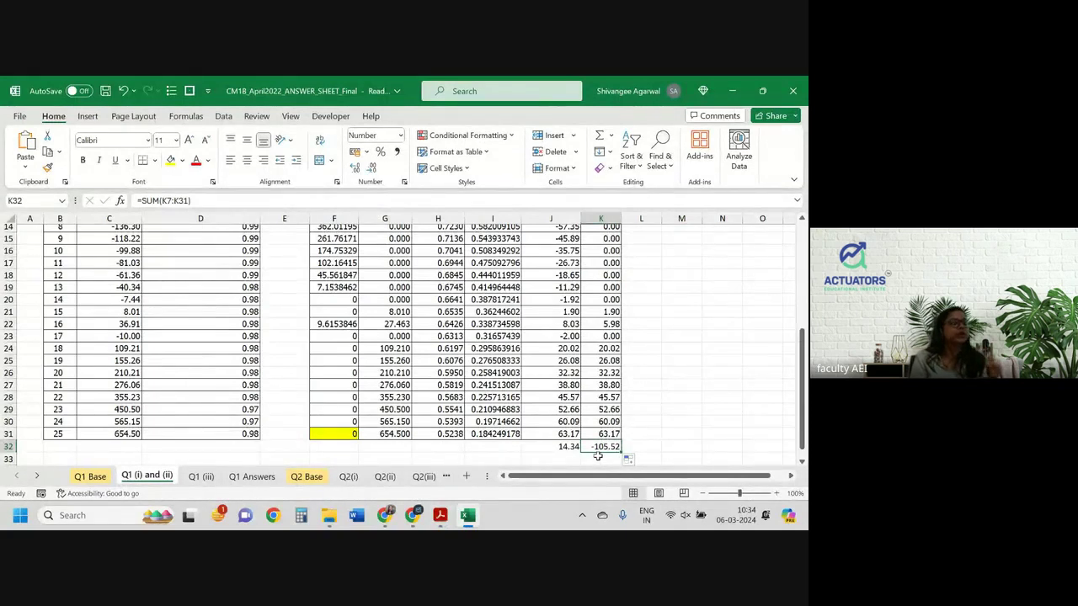
# Open the CM1B_April2022_MS_post_MM v4 workbook from the exam-paper folder in File Explorer.
pyautogui.click(328, 516)
pyautogui.click(355, 455)
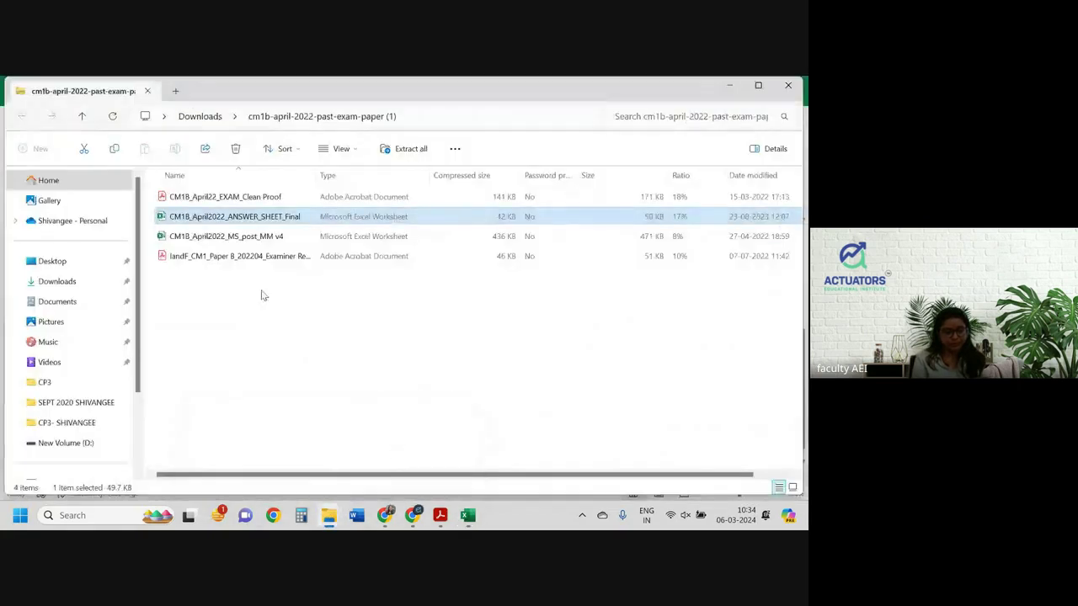
pyautogui.doubleClick(221, 236)
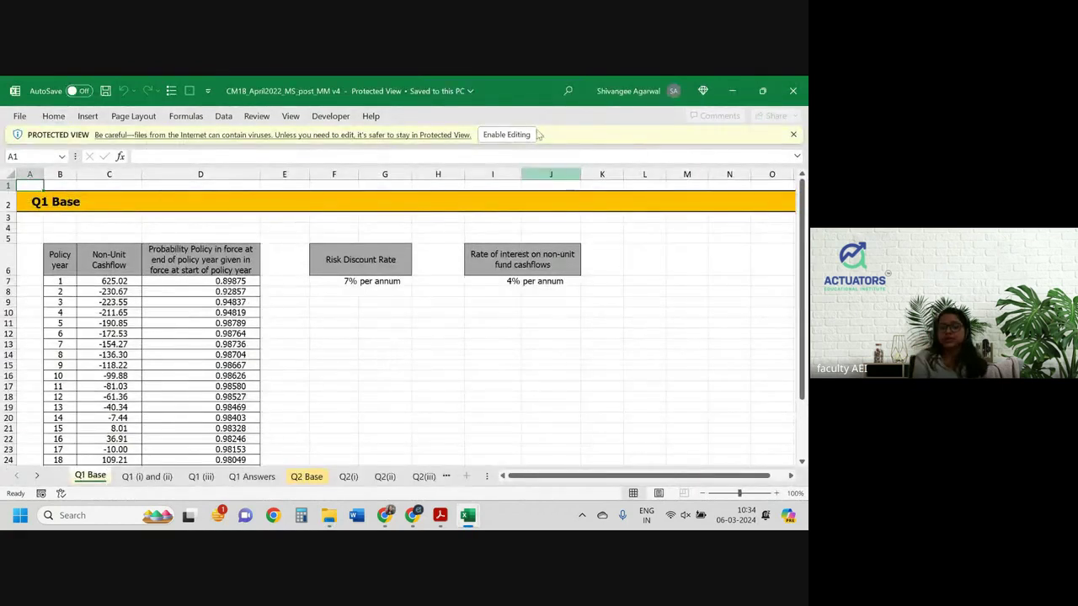
# Enable editing on the mark-scheme workbook and bring up its Q1 (iii) model answer.
pyautogui.click(525, 135)
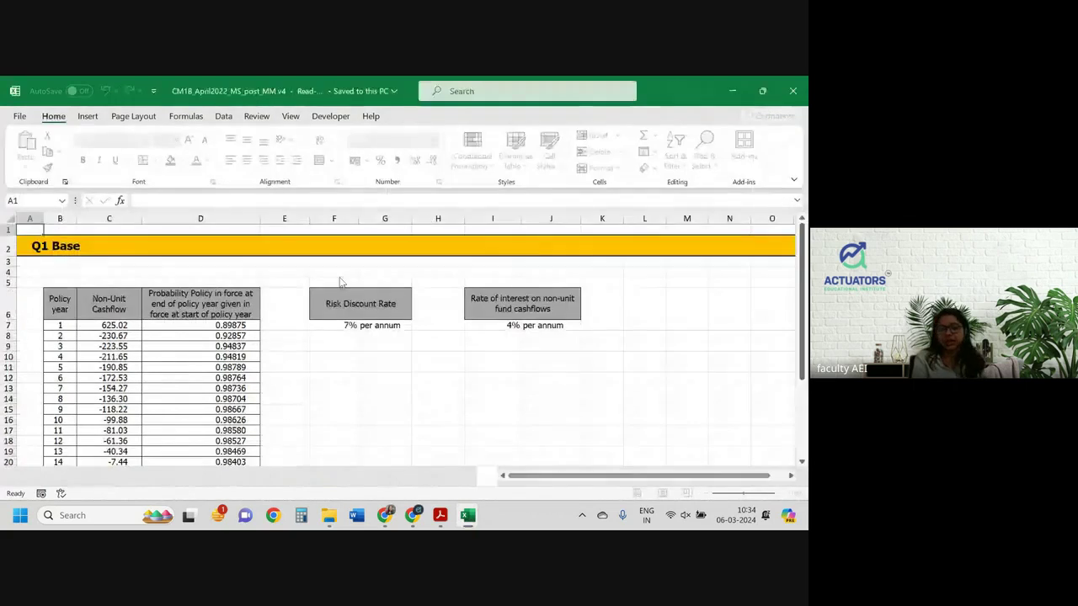
pyautogui.click(202, 476)
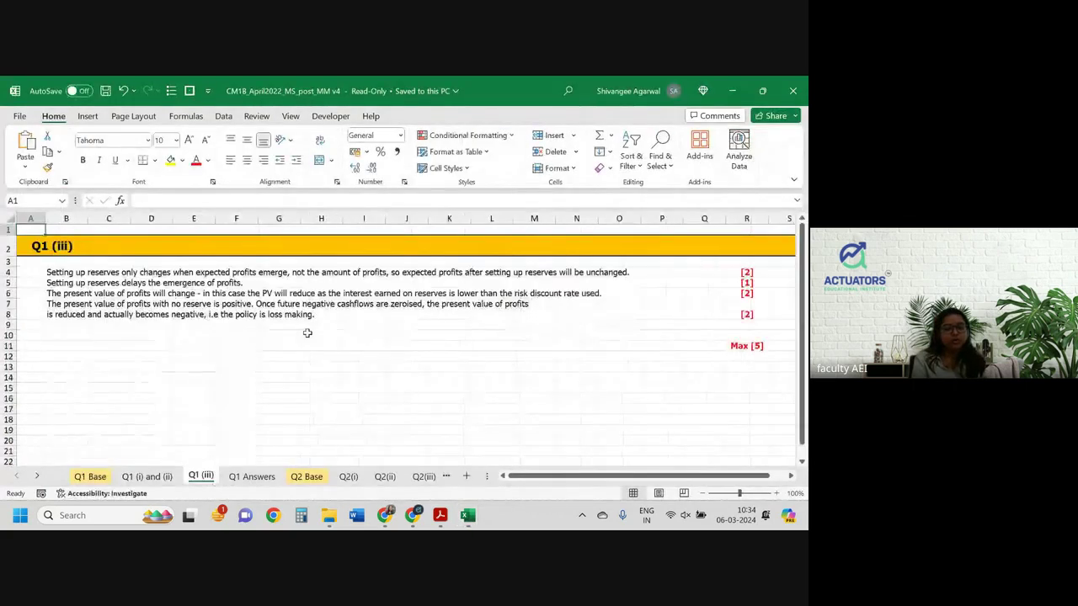
pyautogui.scroll(2, 307, 333)
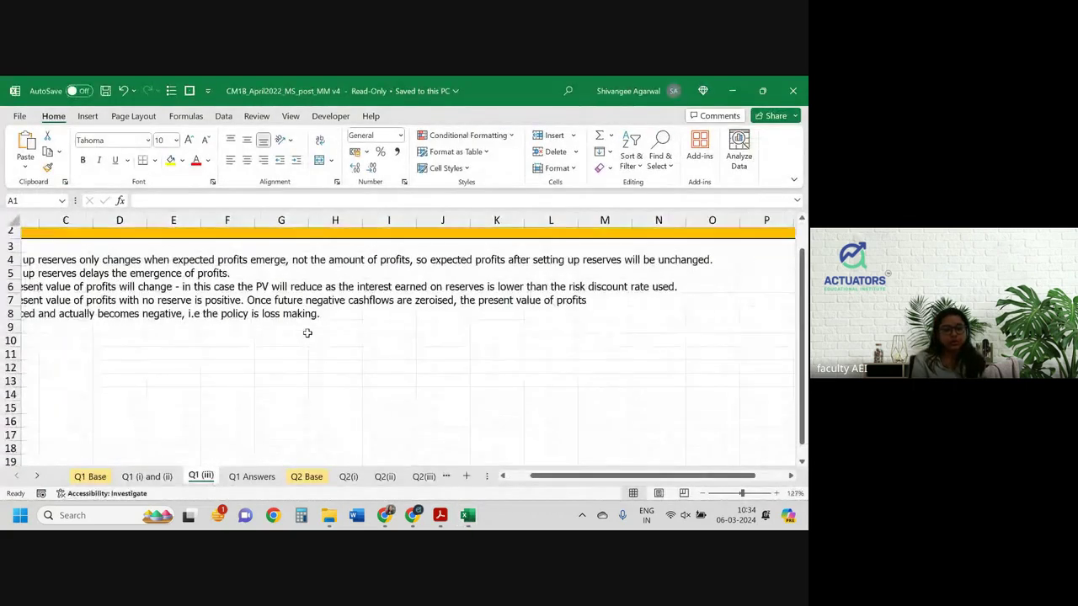
pyautogui.hscroll(-2, 307, 332)
pyautogui.scroll(1, 307, 332)
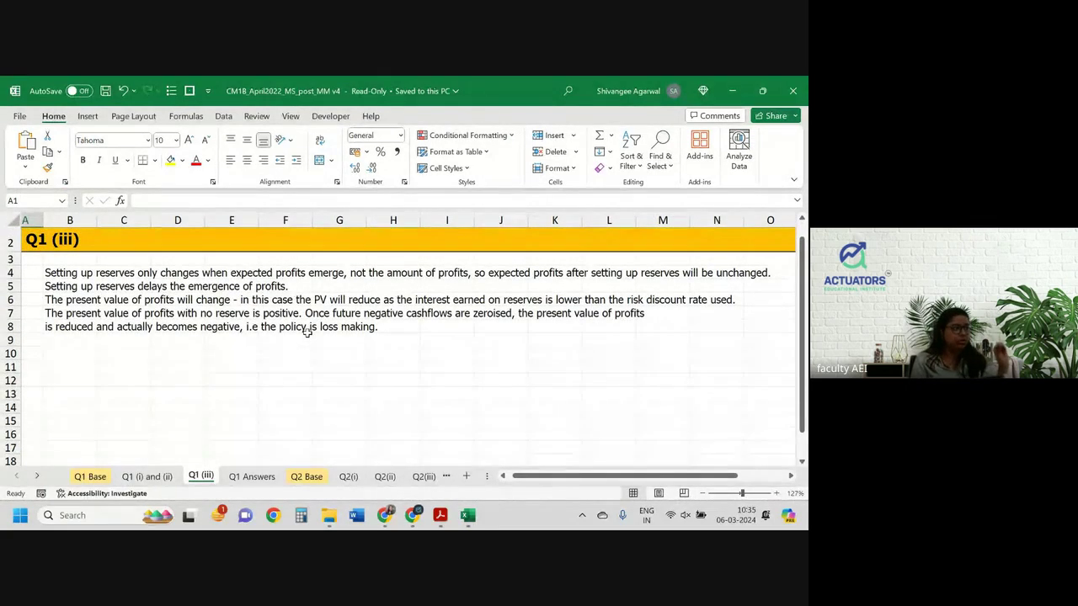
# Switch between the Excel workbooks, then bring the exam paper PDF to the front.
pyautogui.hotkey('alt', 'Tab')
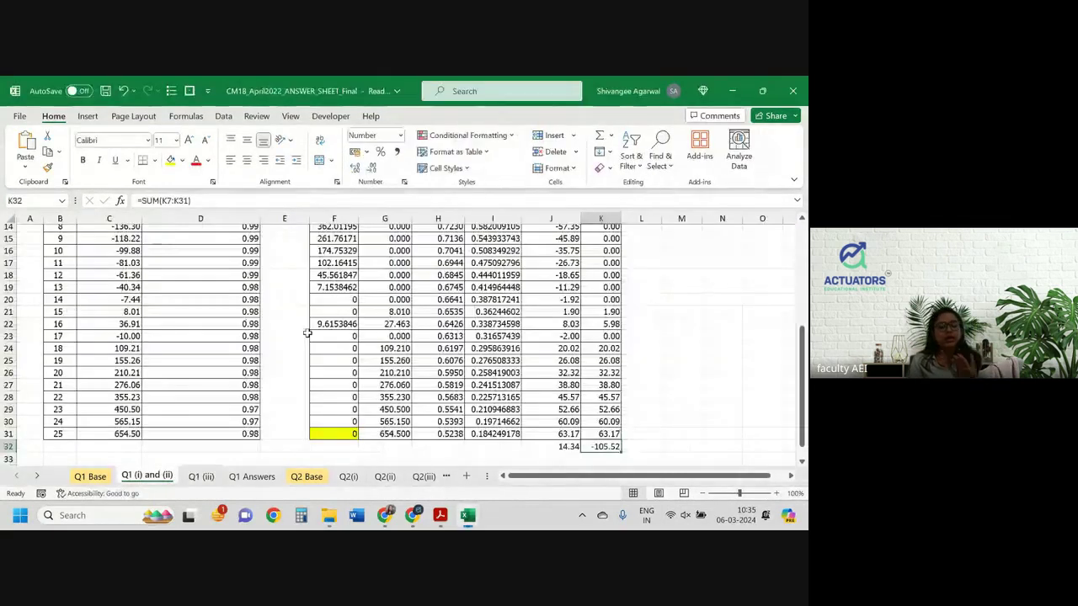
pyautogui.hotkey('alt', 'Tab')
pyautogui.hotkey('alt', 'Tab')
pyautogui.press('Tab')
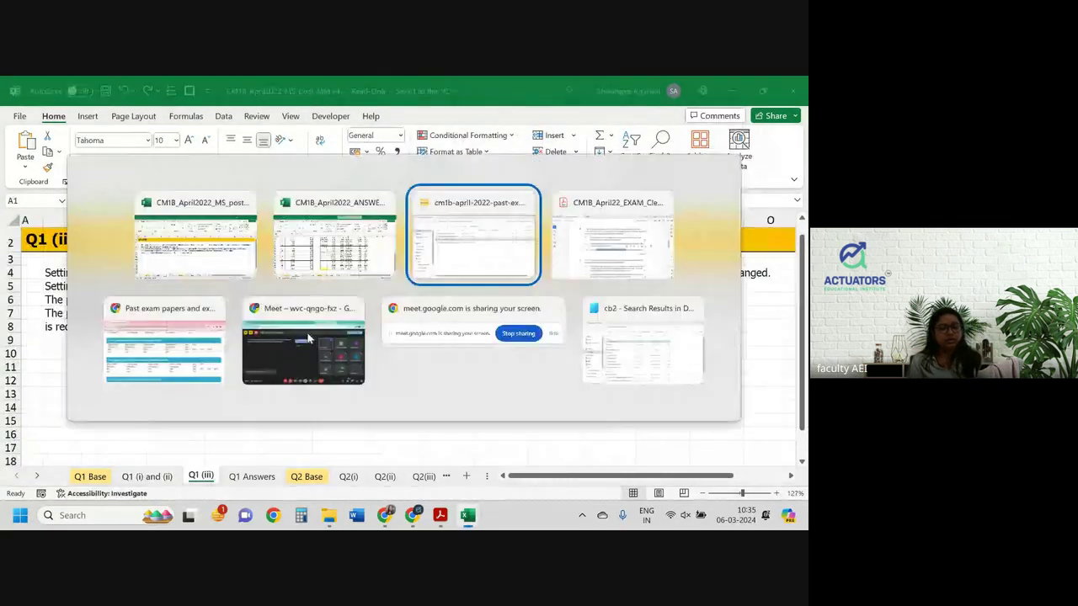
pyautogui.hotkey('alt', 'Tab')
pyautogui.hotkey('alt', 'Tab')
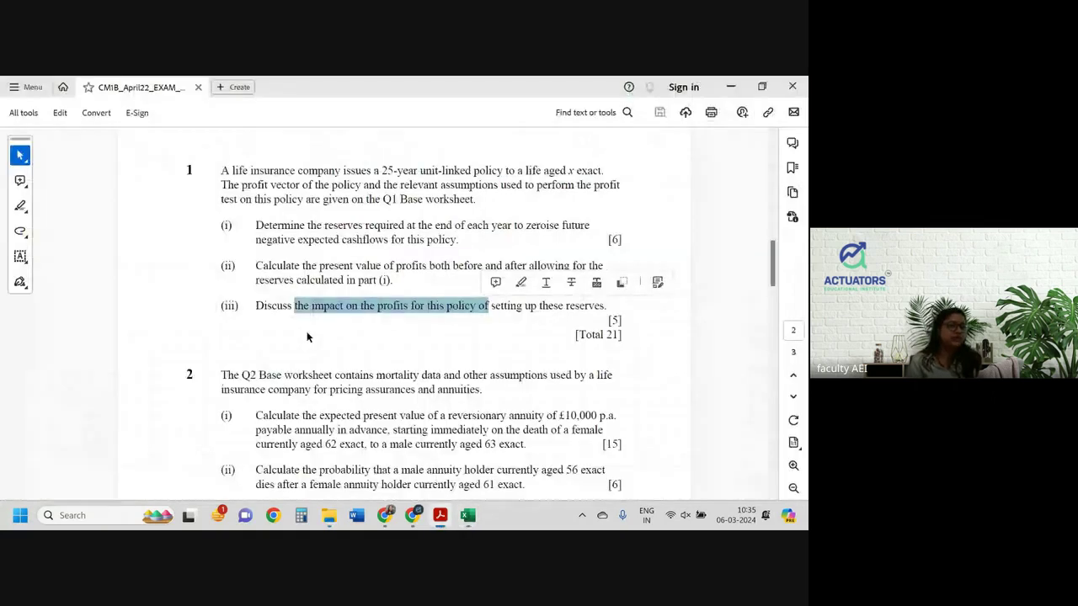
# Return from the exam paper to Excel's Q1 (iii) answer sheet.
pyautogui.hotkey('alt', 'Tab')
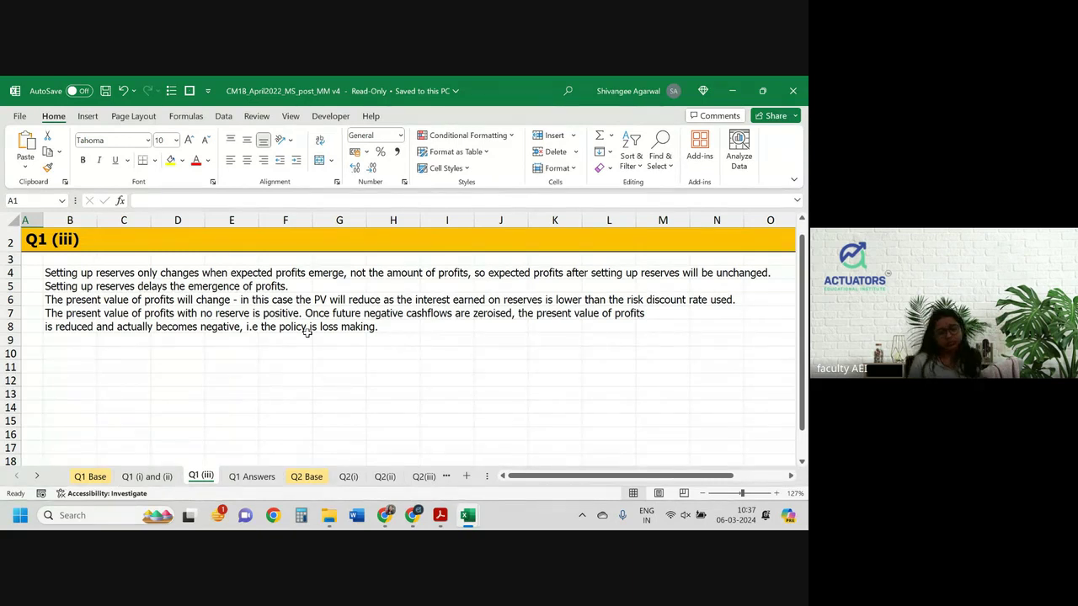
# Select answer rows B4:B11 to go through them, then bring the exam PDF forward.
pyautogui.moveTo(60, 273); pyautogui.dragTo(83, 372)
pyautogui.click(160, 328)
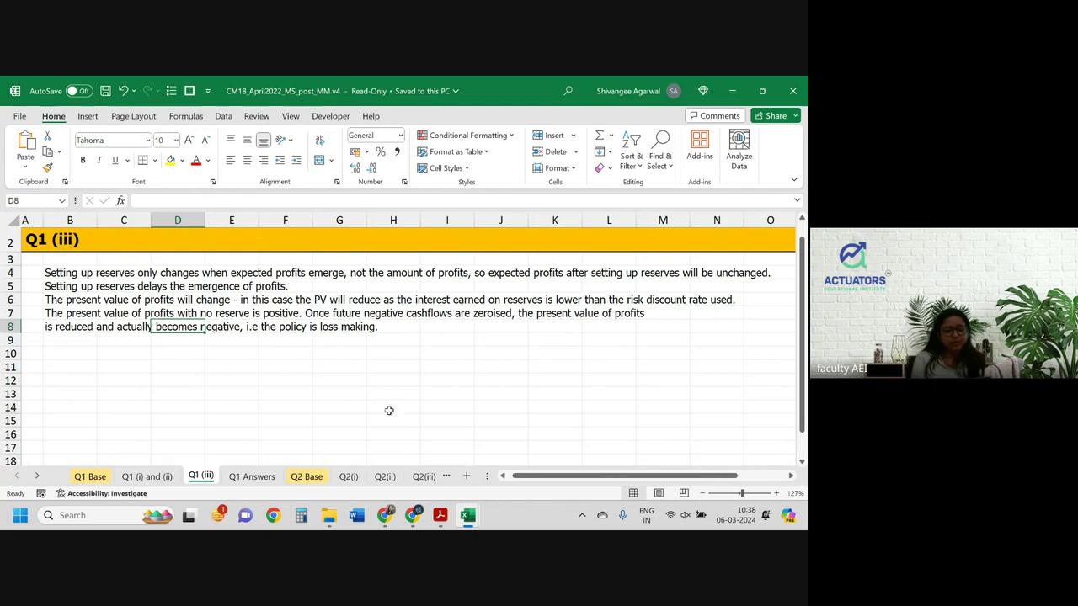
pyautogui.click(453, 512)
# Zoom the exam PDF and select the first line of question 2's introduction.
pyautogui.scroll(-5, 346, 342)
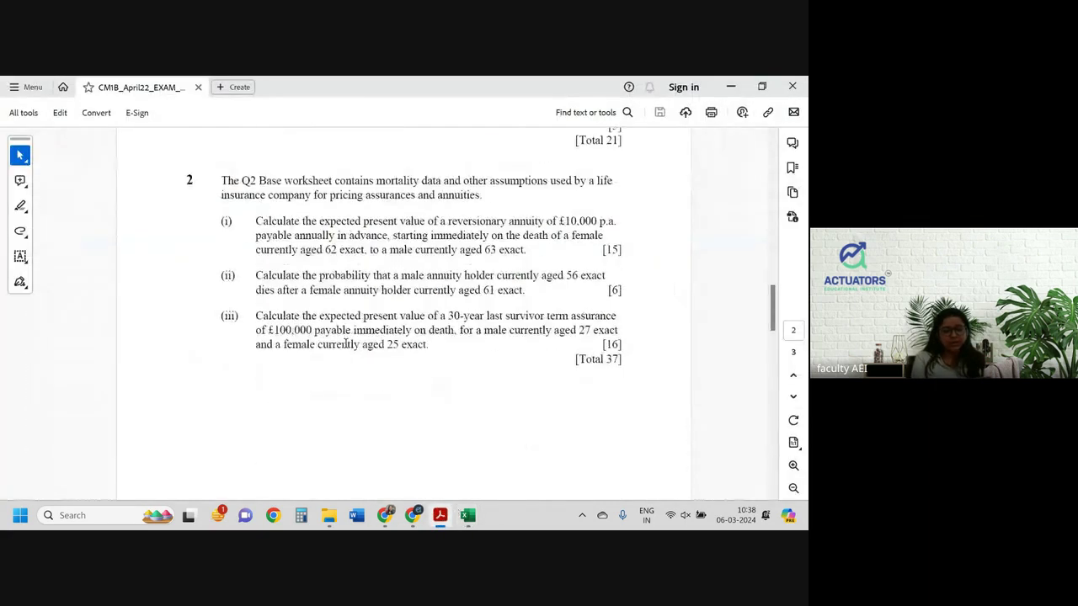
pyautogui.scroll(3, 345, 348)
pyautogui.scroll(2, 345, 342)
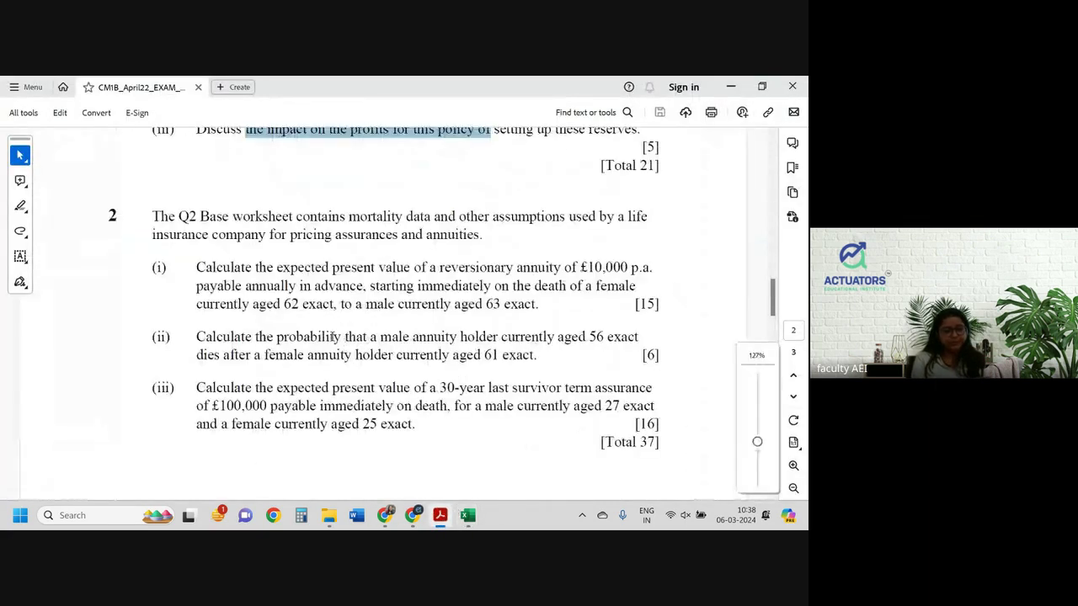
pyautogui.moveTo(152, 215); pyautogui.dragTo(581, 223)
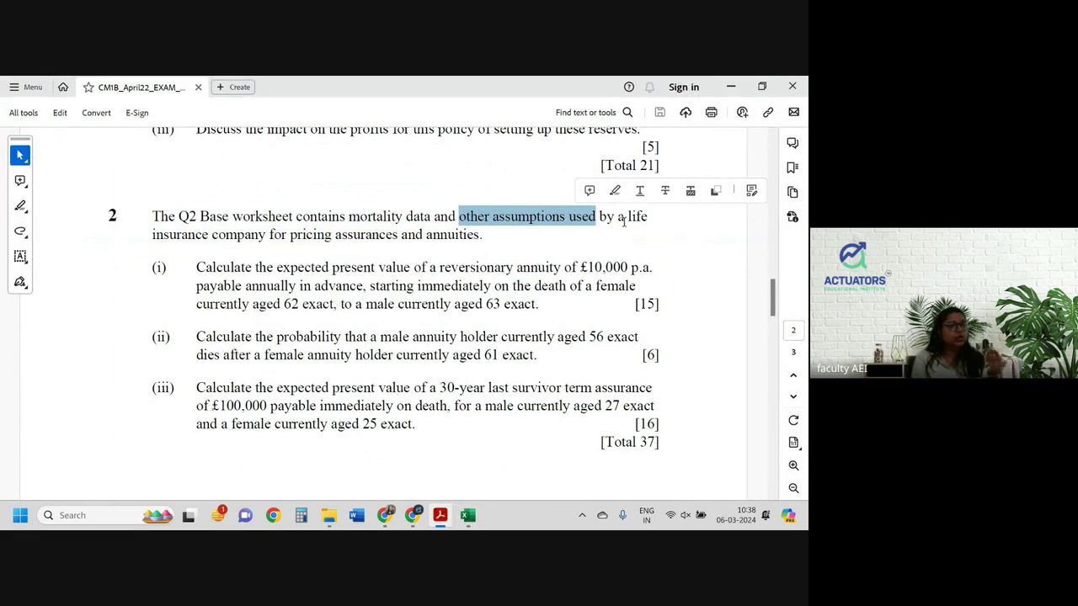
# Back in Excel, view the mark scheme's Q1 (i) and (ii) reserve and profit table.
pyautogui.hotkey('alt', 'Tab')
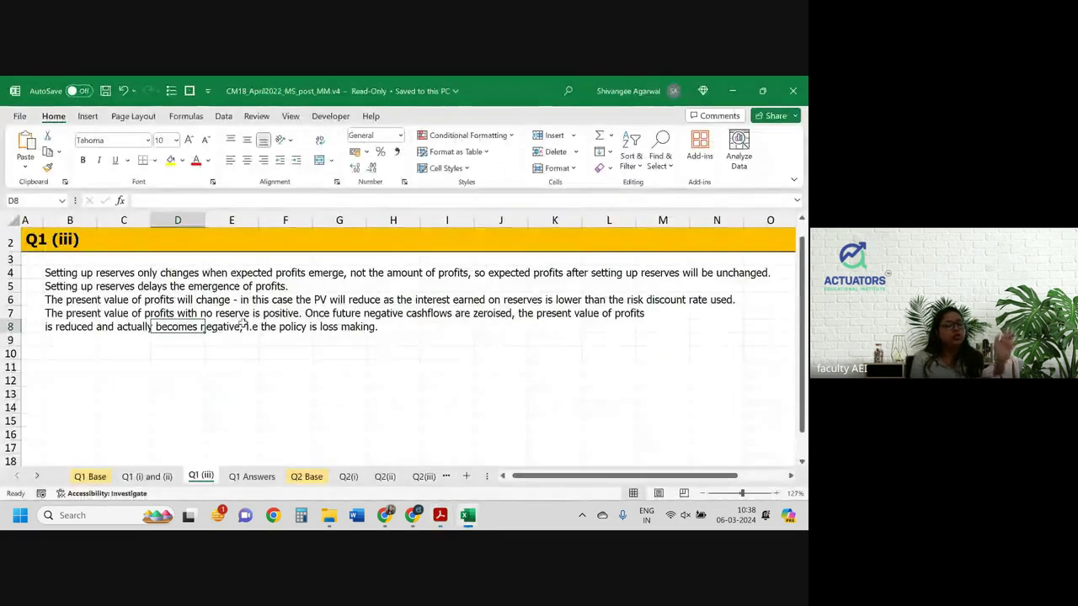
pyautogui.click(147, 477)
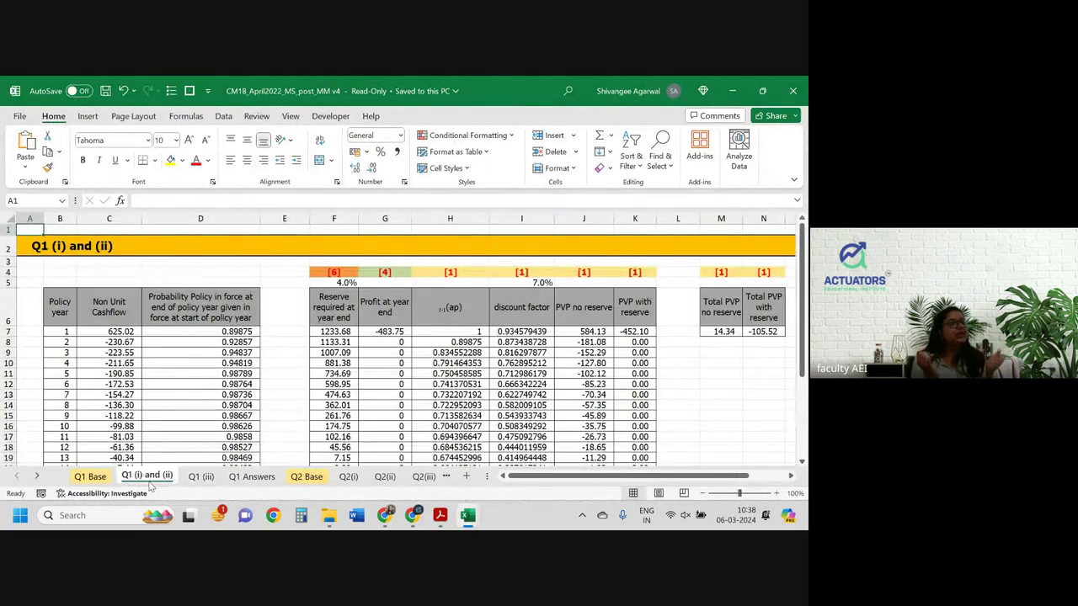
pyautogui.moveTo(439, 516)
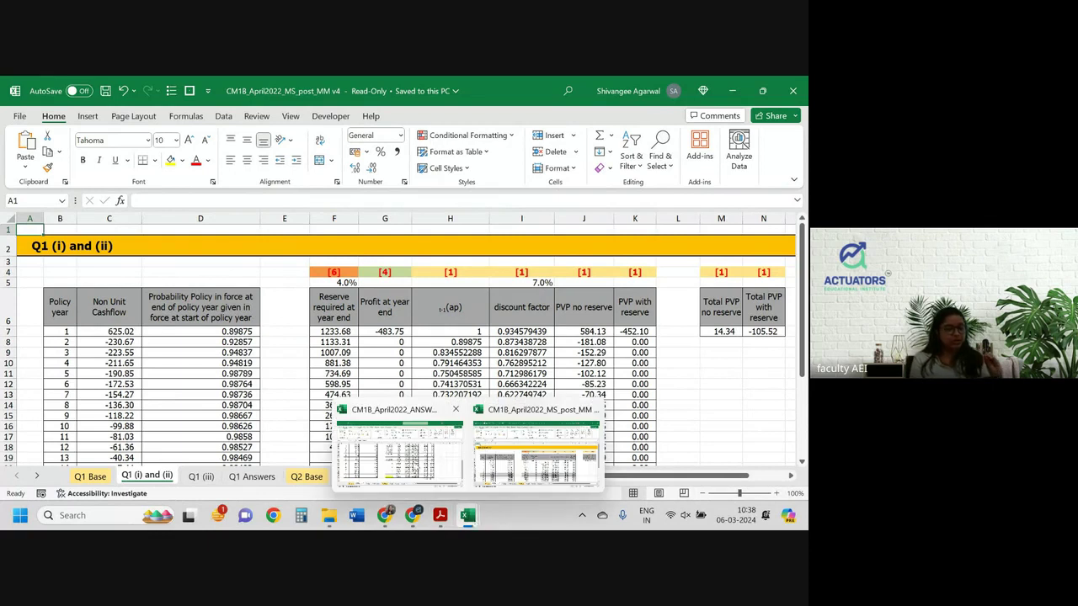
# Switch to the answer-sheet workbook and show its Q2 Base assumptions sheet.
pyautogui.click(385, 434)
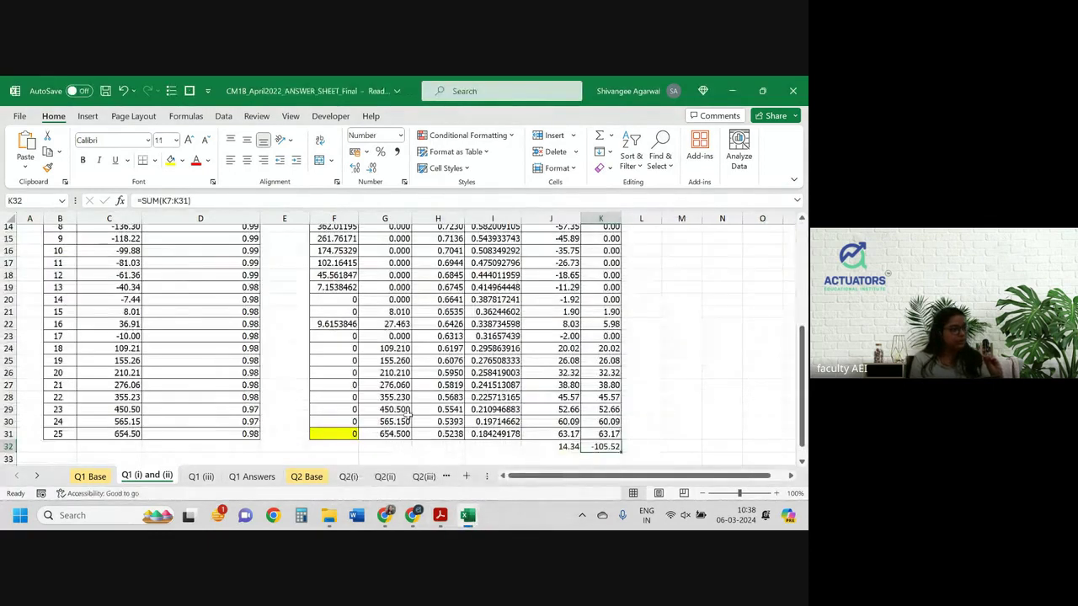
pyautogui.scroll(5, 491, 390)
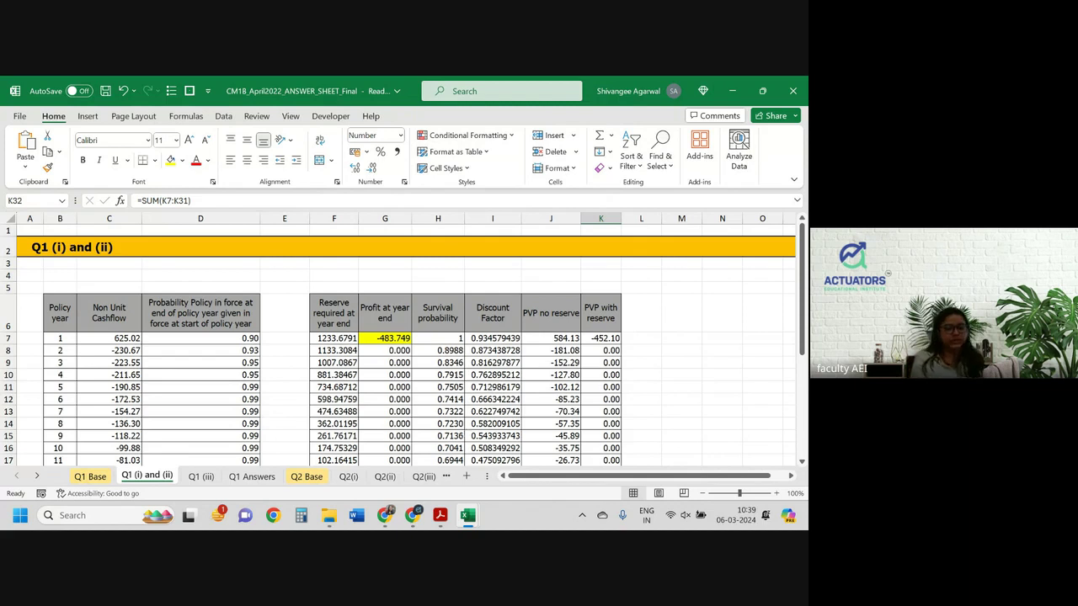
pyautogui.click(311, 477)
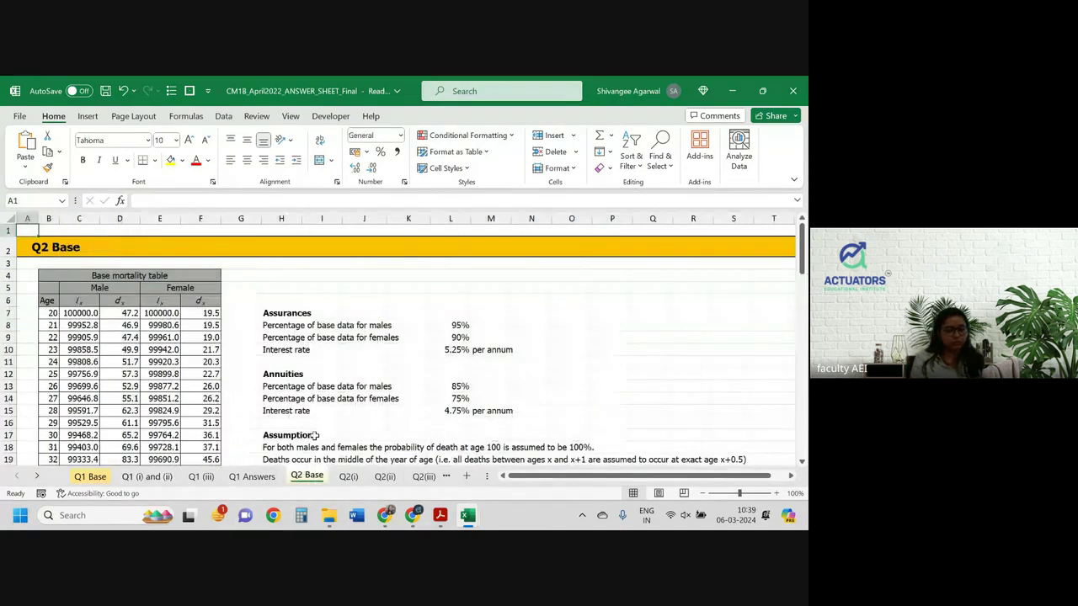
# Bring the exam PDF forward and select the Q2 Base and pricing lines of question 2.
pyautogui.click(439, 515)
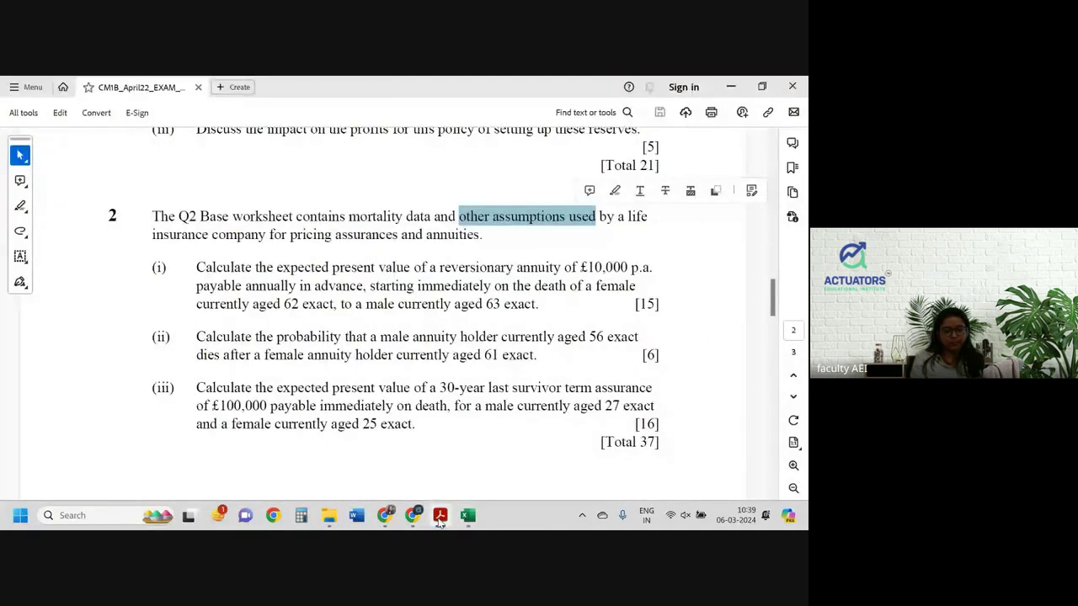
pyautogui.rightClick(437, 520)
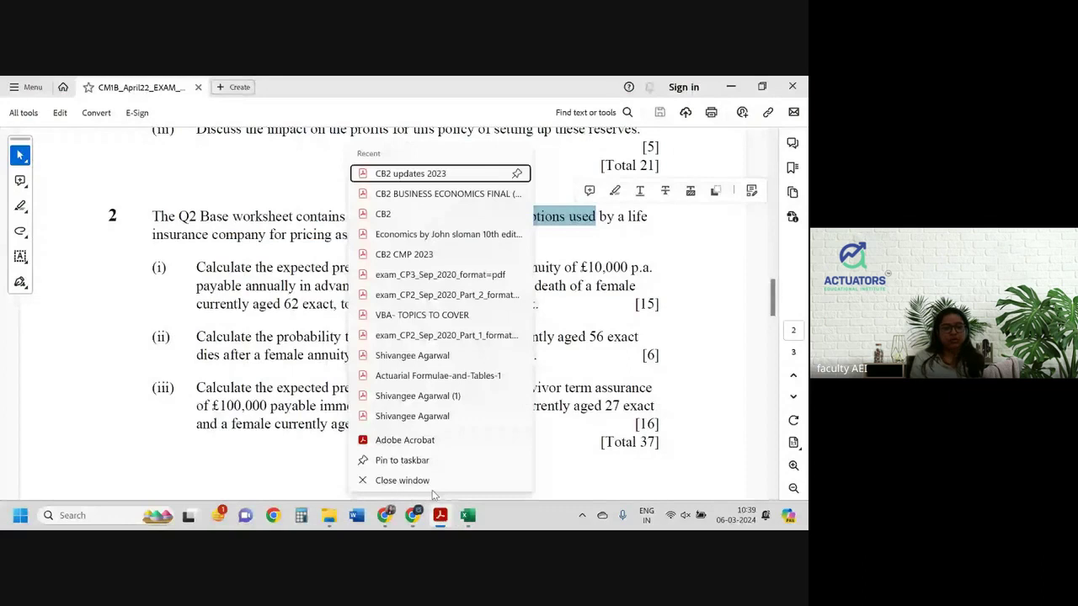
pyautogui.click(216, 337)
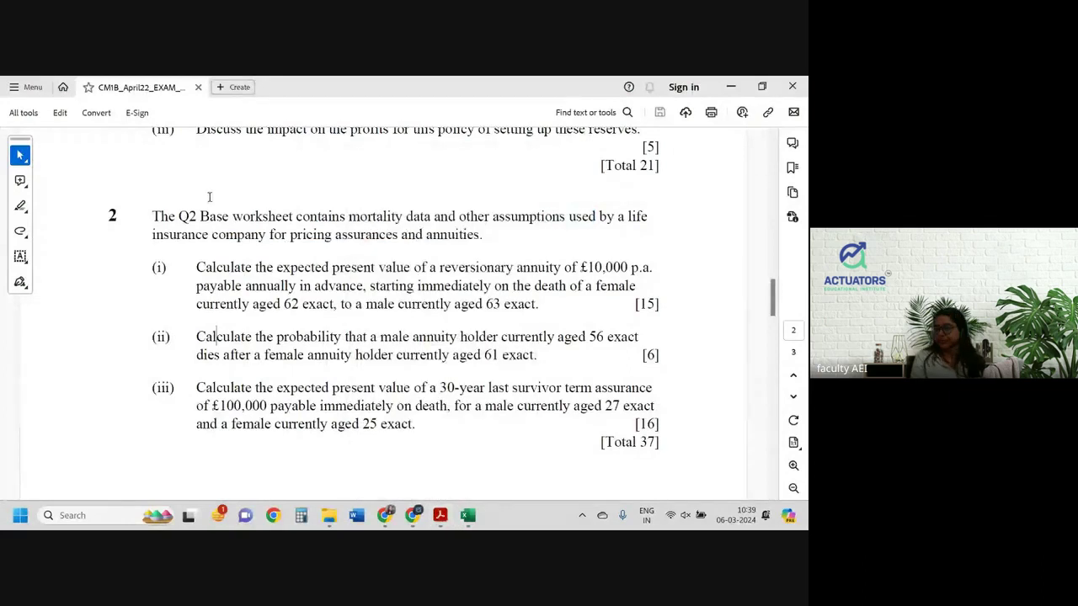
pyautogui.moveTo(179, 216); pyautogui.dragTo(623, 216)
pyautogui.moveTo(153, 235); pyautogui.dragTo(464, 239)
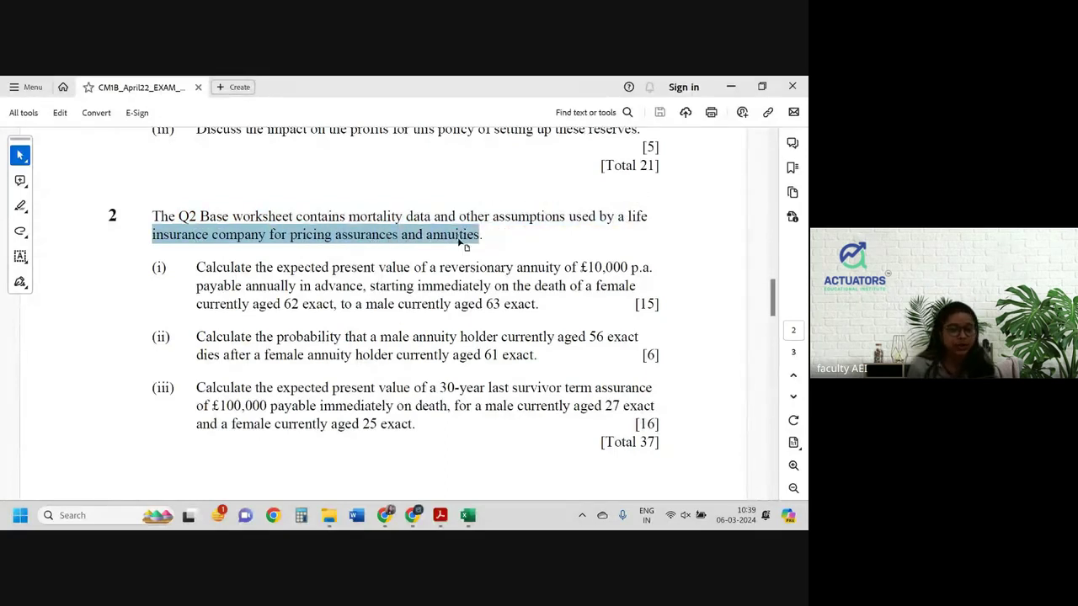
pyautogui.moveTo(197, 267); pyautogui.dragTo(622, 268)
# Highlight 'annually in advance' and 'reversionary annuity' in yellow, then return to Excel.
pyautogui.moveTo(243, 286); pyautogui.dragTo(341, 287)
pyautogui.click(386, 264)
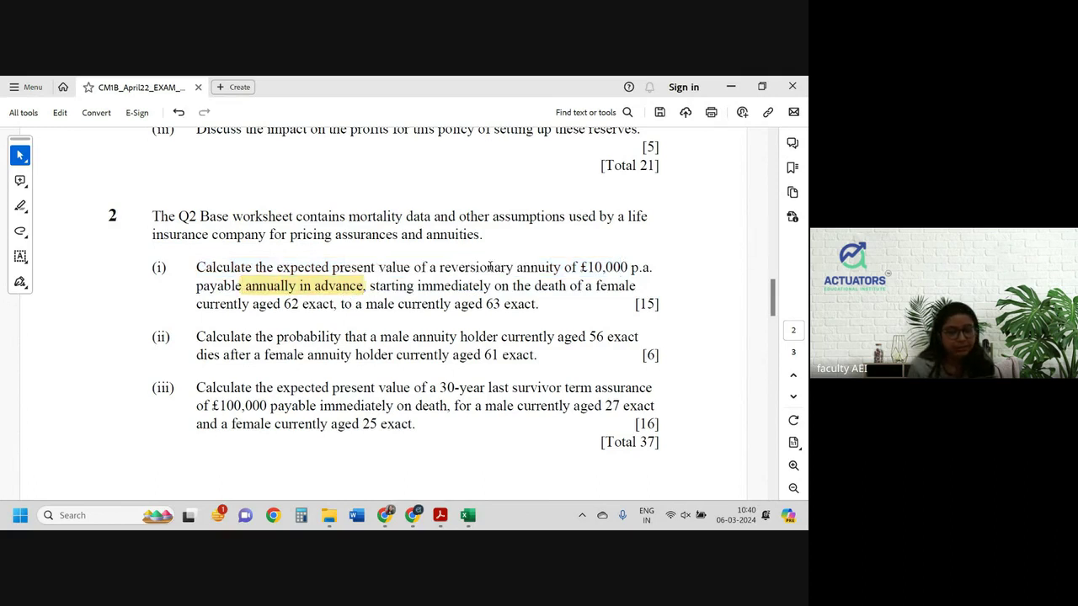
pyautogui.moveTo(440, 268); pyautogui.dragTo(560, 268)
pyautogui.click(592, 246)
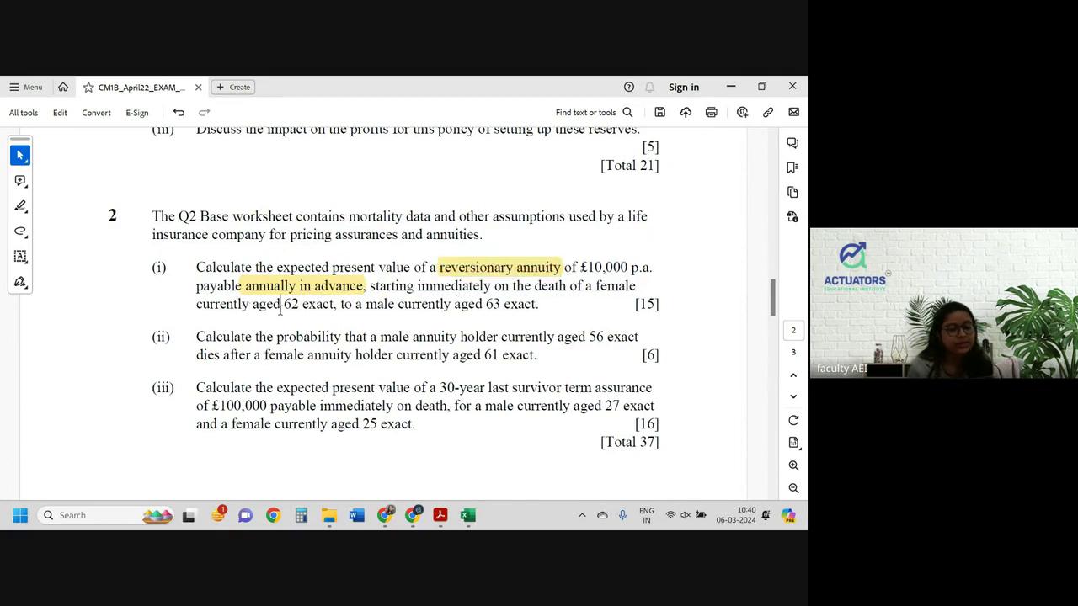
pyautogui.moveTo(280, 309); pyautogui.dragTo(334, 308)
pyautogui.moveTo(484, 308); pyautogui.dragTo(524, 308)
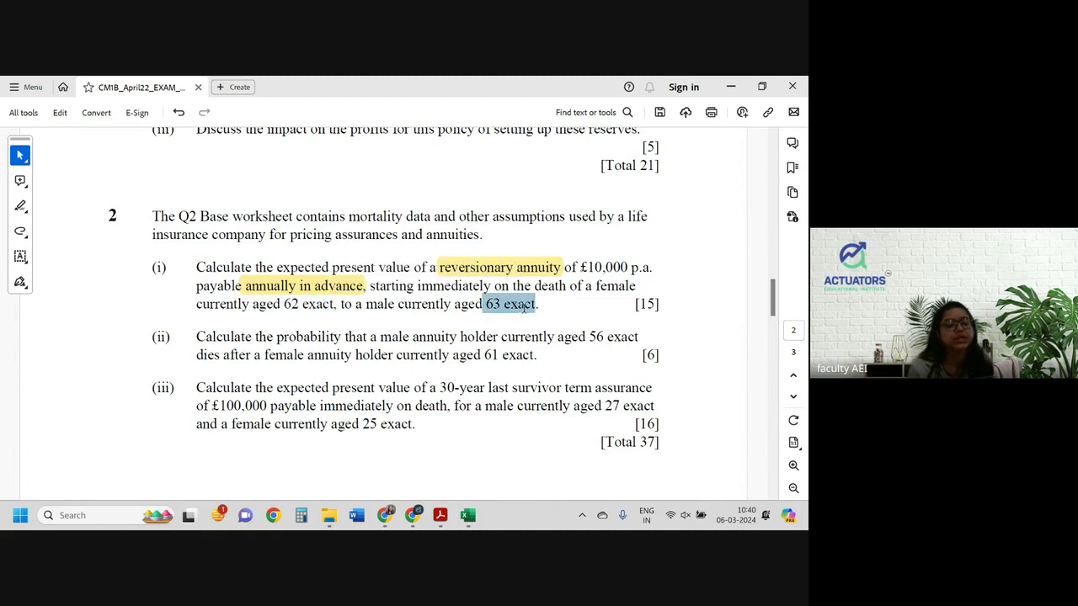
pyautogui.click(494, 312)
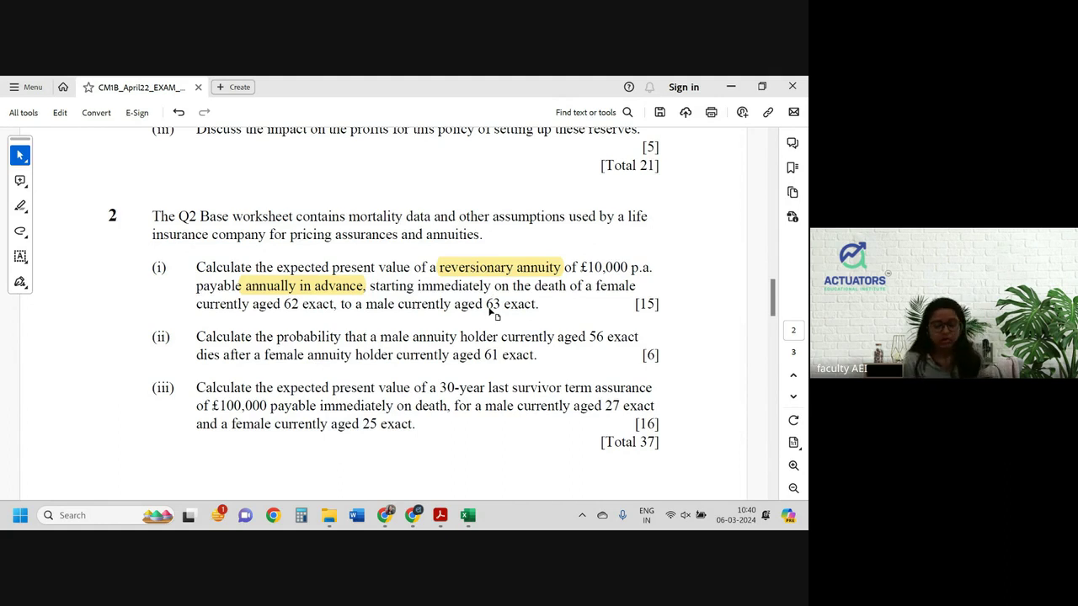
pyautogui.hotkey('alt', 'Tab')
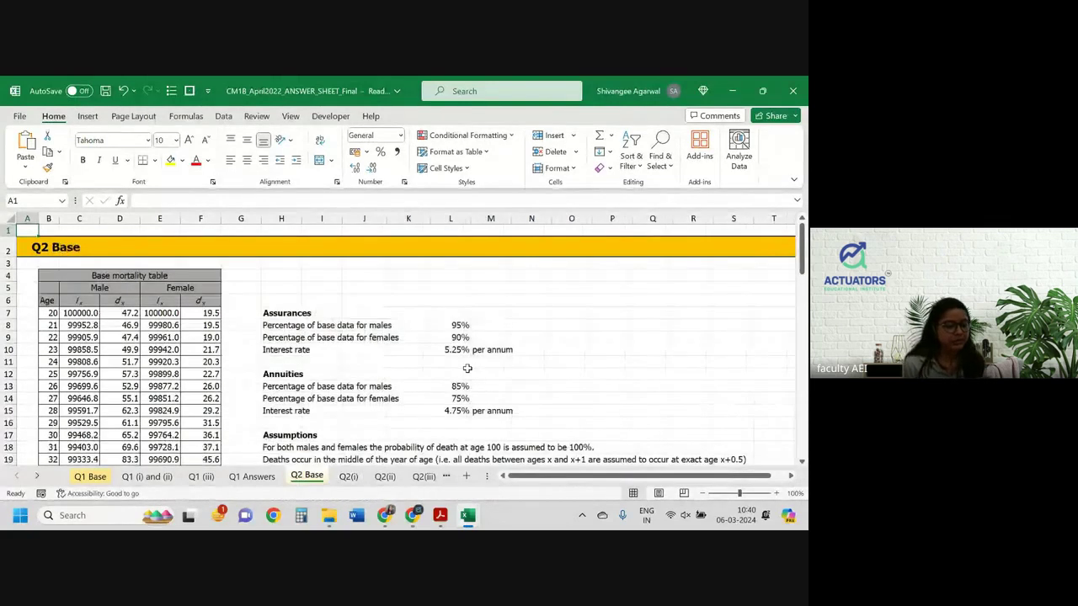
# Check the male assurance and annuity percentages and the 4.75% annuity interest rate on Q2 Base.
pyautogui.scroll(-1, 467, 368)
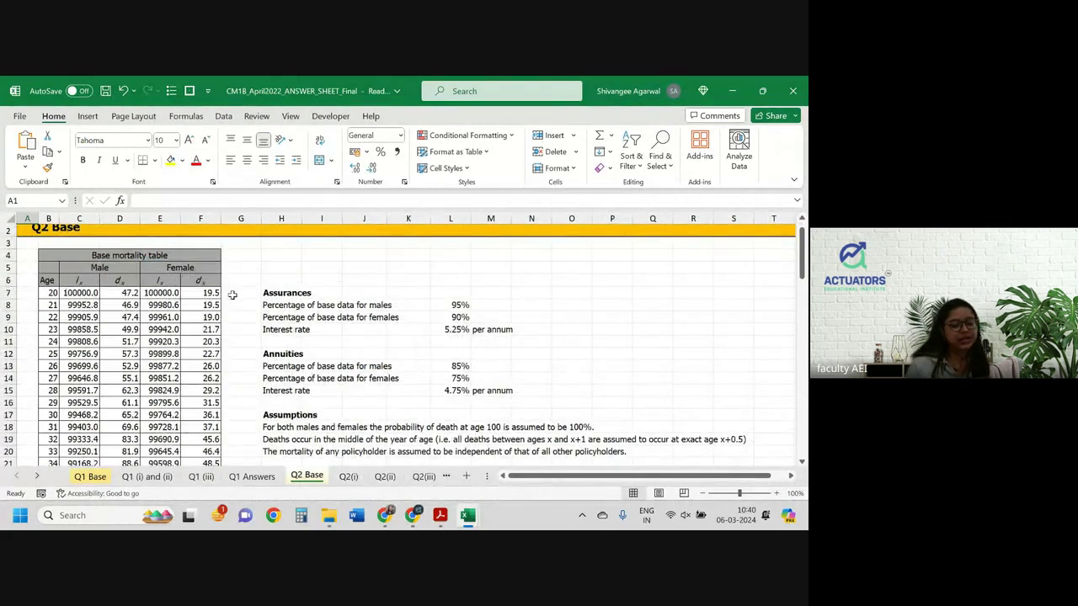
pyautogui.scroll(-1, 232, 294)
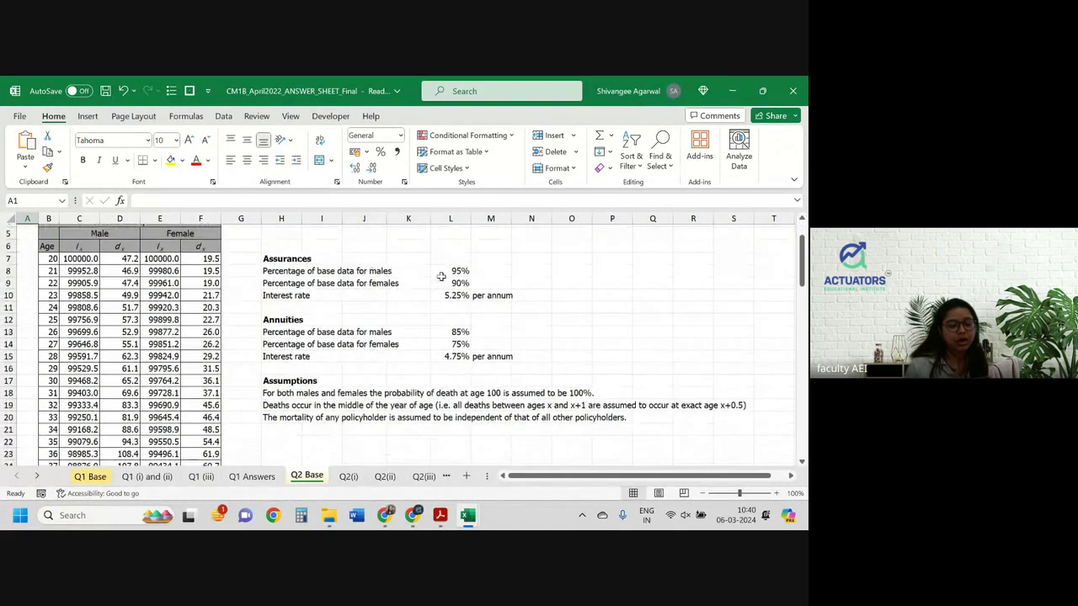
pyautogui.click(456, 269)
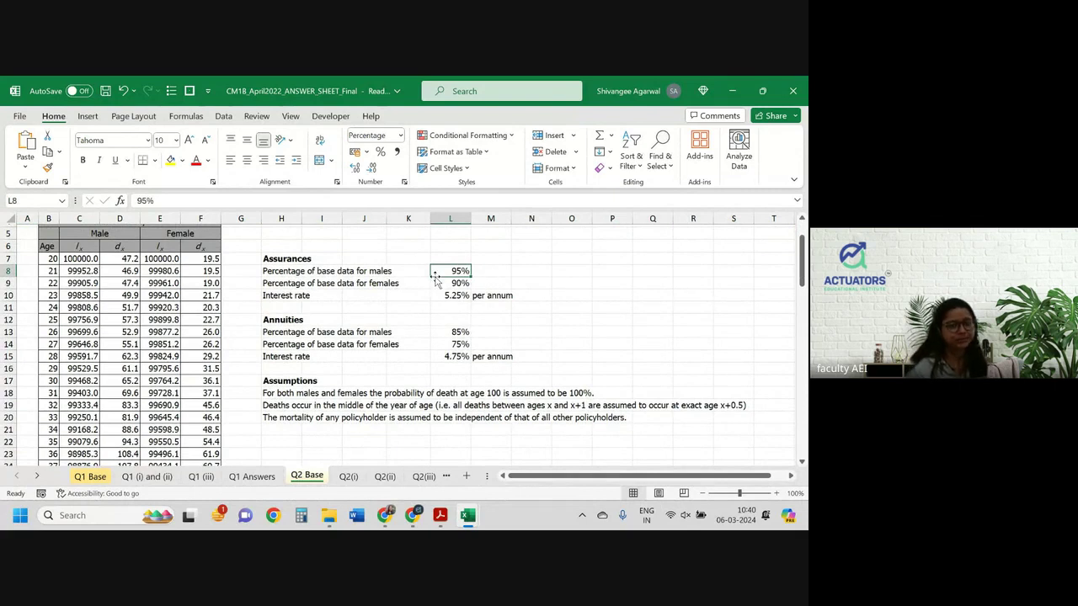
pyautogui.click(453, 331)
pyautogui.moveTo(342, 331); pyautogui.dragTo(450, 355)
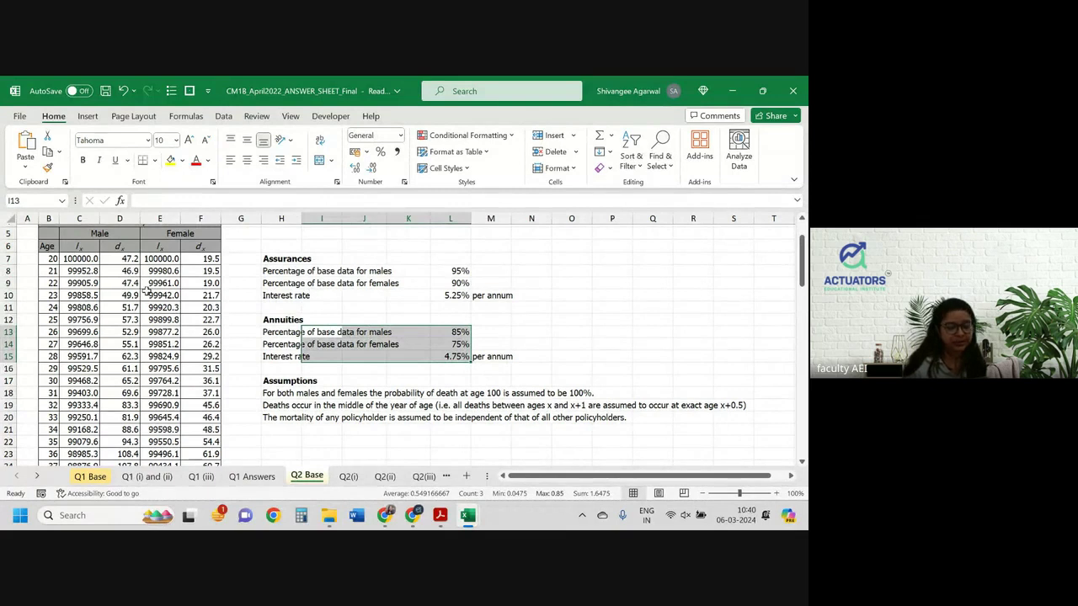
pyautogui.click(454, 356)
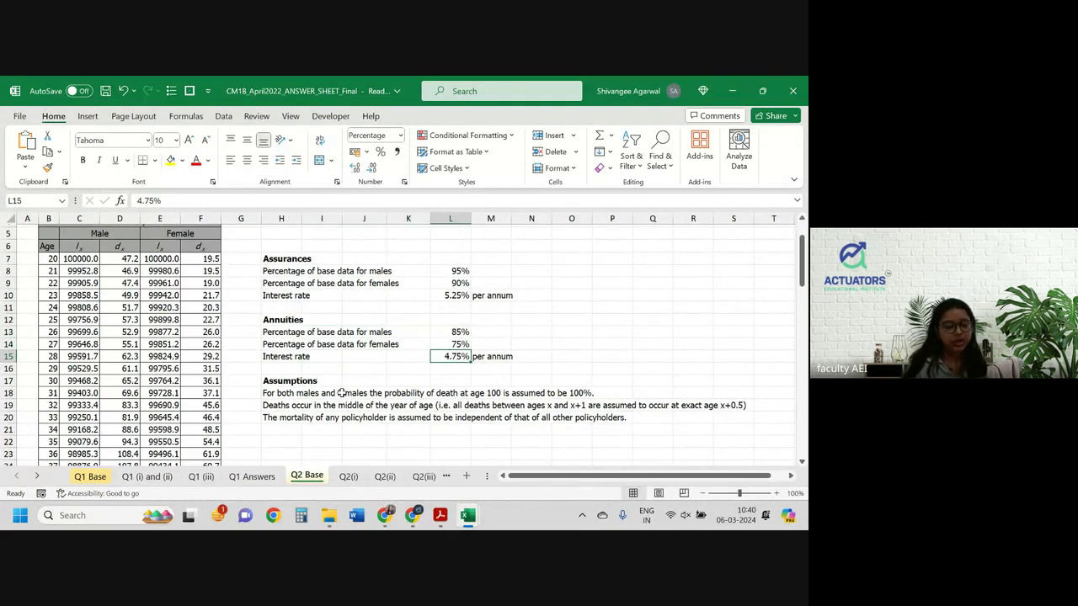
# Scroll through the rest of Q2 Base, then move to the Q2(i) sheet.
pyautogui.scroll(-1, 340, 393)
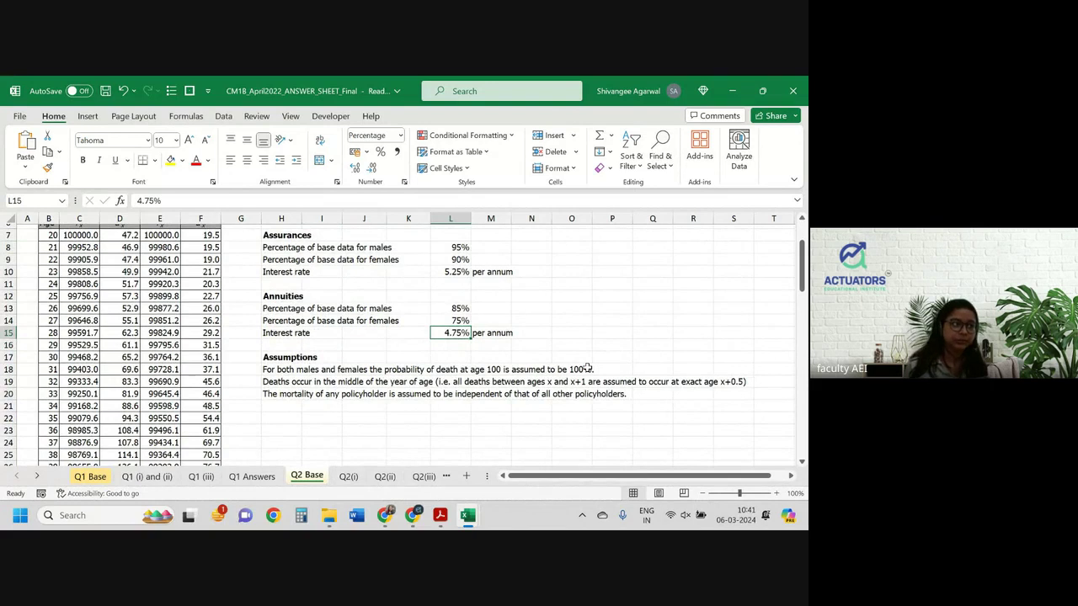
pyautogui.scroll(-3, 156, 371)
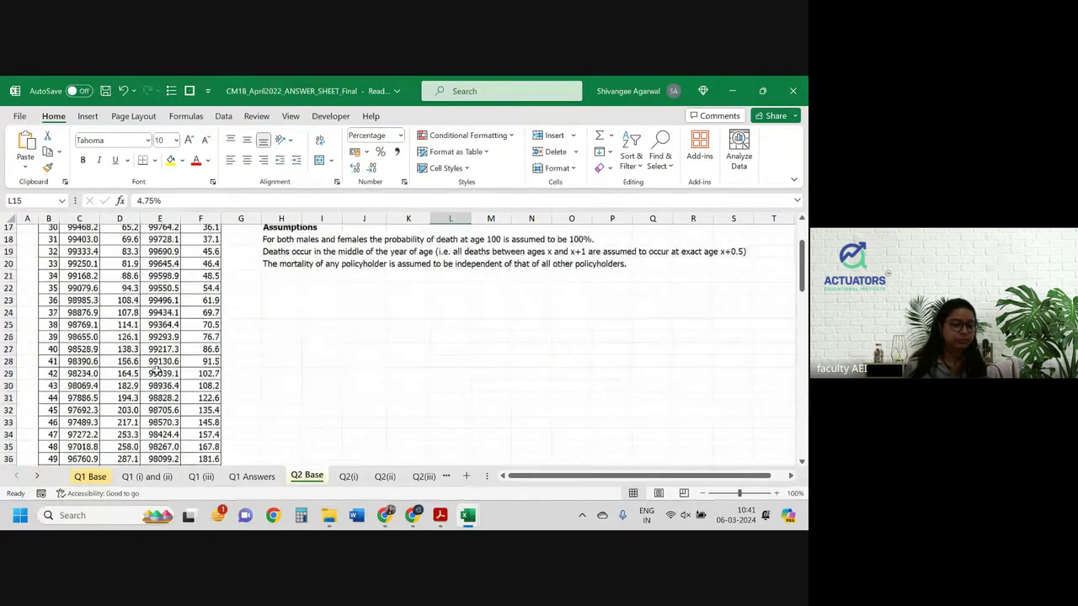
pyautogui.scroll(-20, 156, 370)
pyautogui.scroll(13, 156, 371)
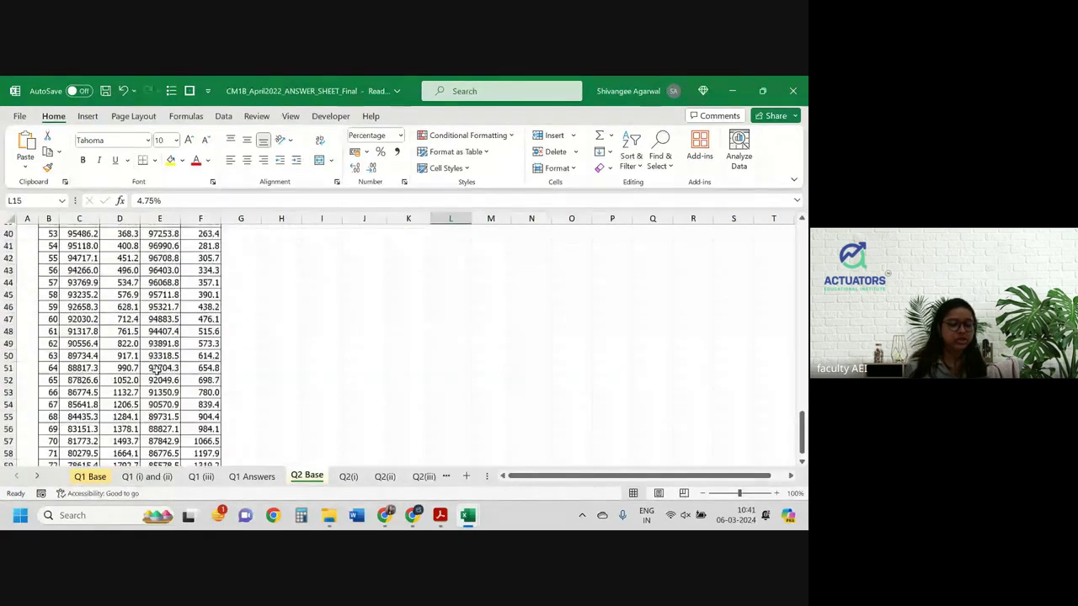
pyautogui.scroll(6, 156, 371)
pyautogui.scroll(4, 156, 370)
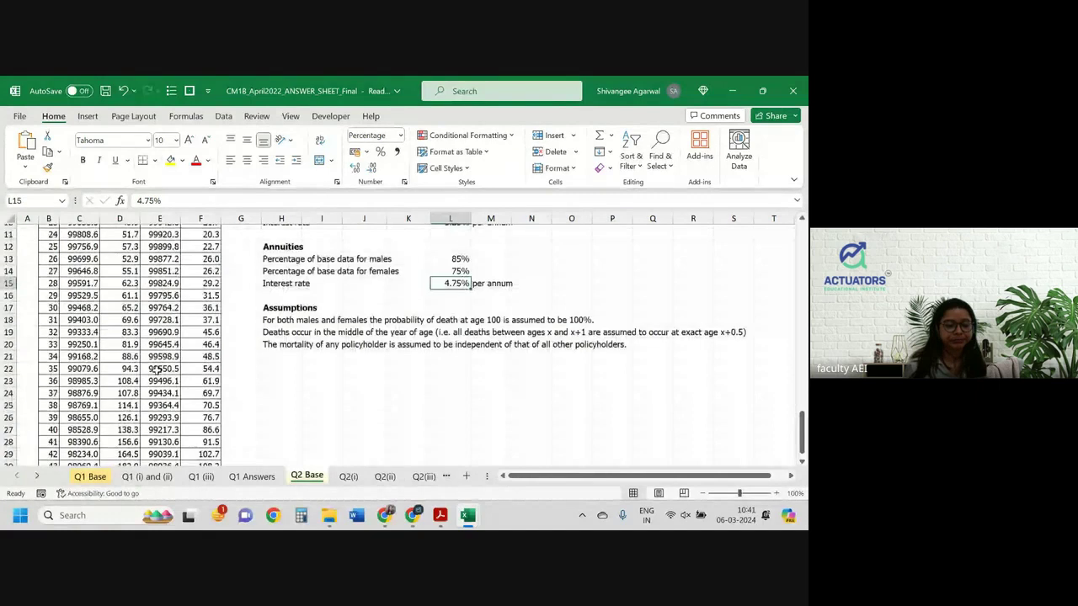
pyautogui.scroll(3, 155, 371)
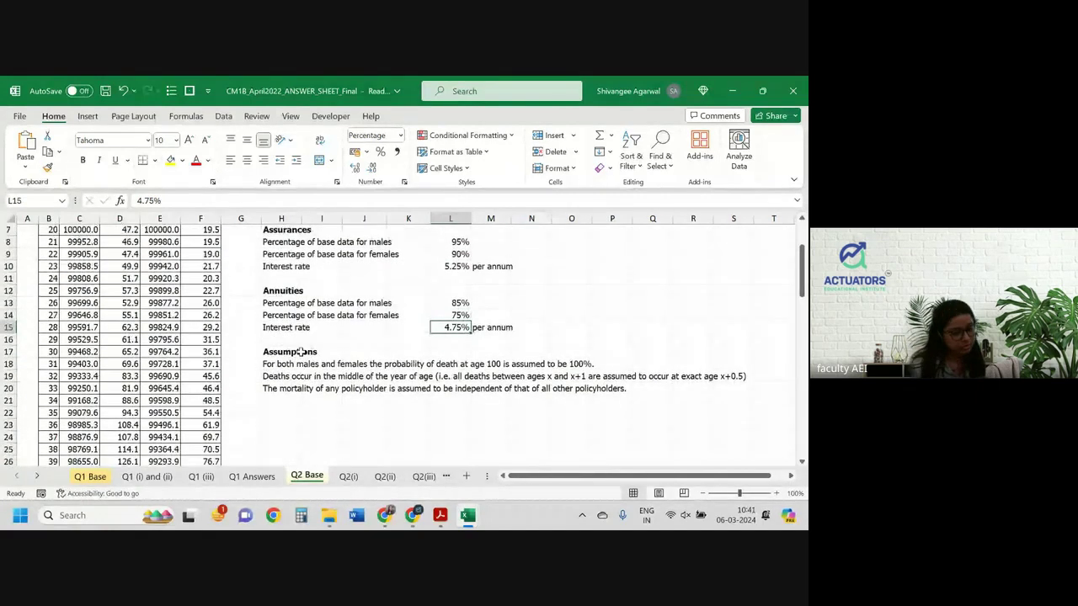
pyautogui.scroll(1, 300, 352)
pyautogui.scroll(-1, 337, 357)
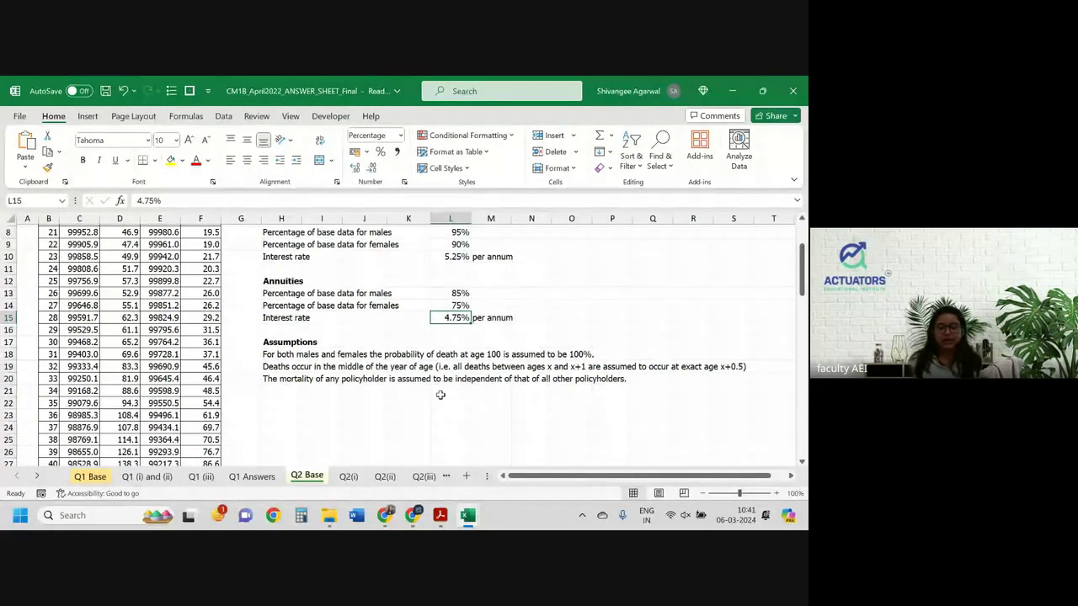
pyautogui.hotkey('ctrl', 'pagedown')
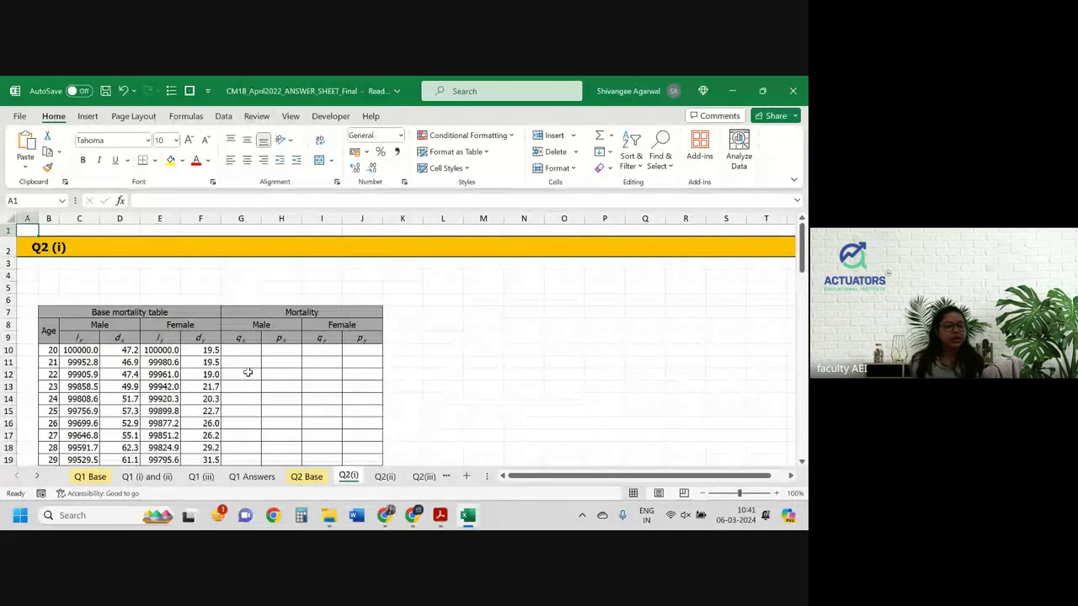
pyautogui.scroll(-1, 247, 372)
pyautogui.click(124, 302)
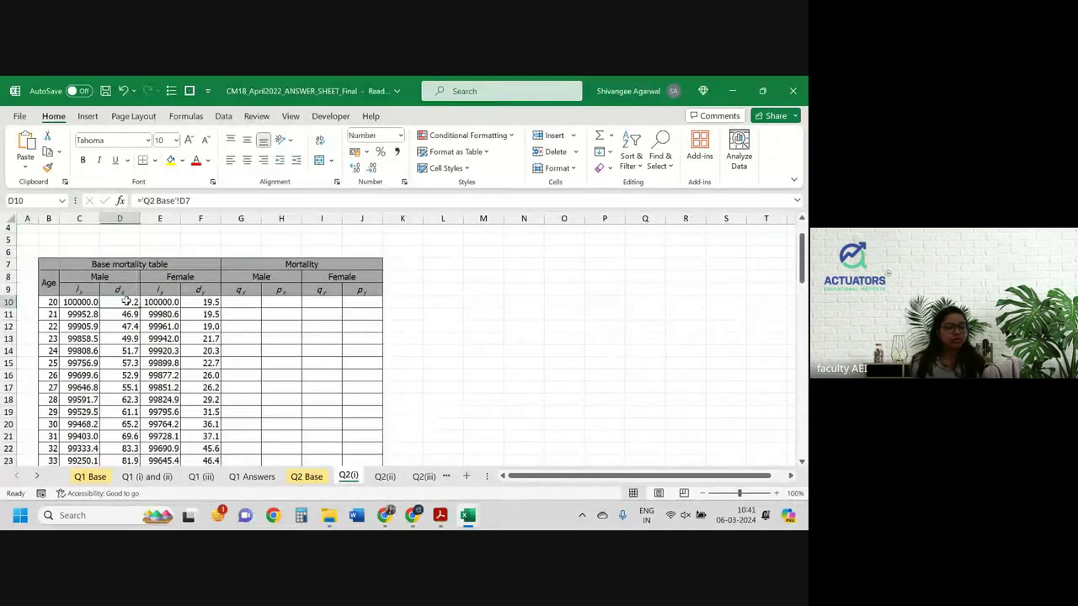
pyautogui.click(217, 302)
pyautogui.click(202, 339)
pyautogui.click(84, 339)
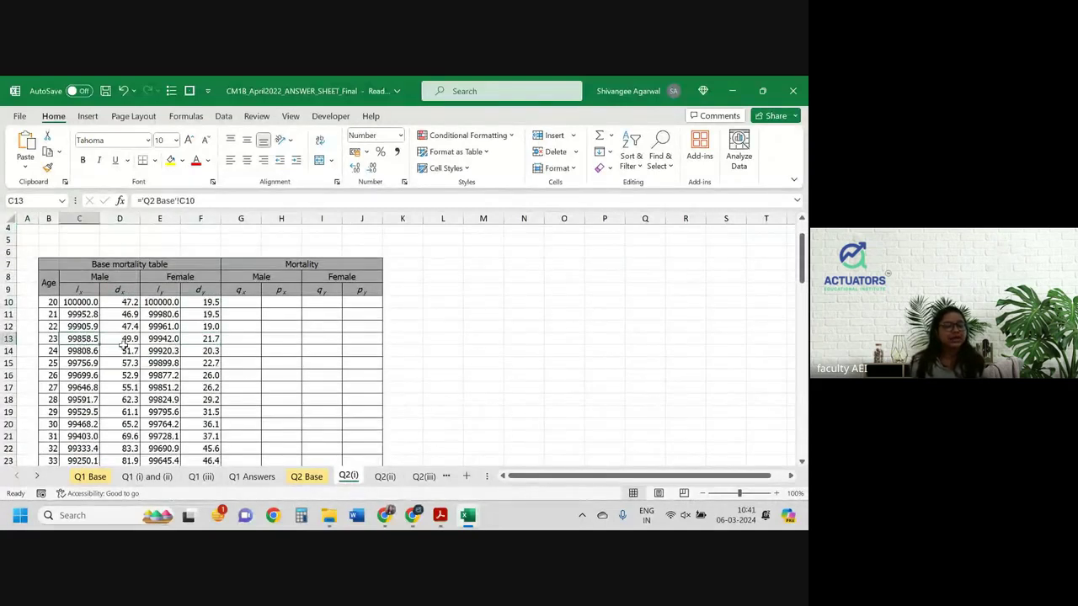
pyautogui.click(125, 340)
pyautogui.hotkey('alt', 'Tab')
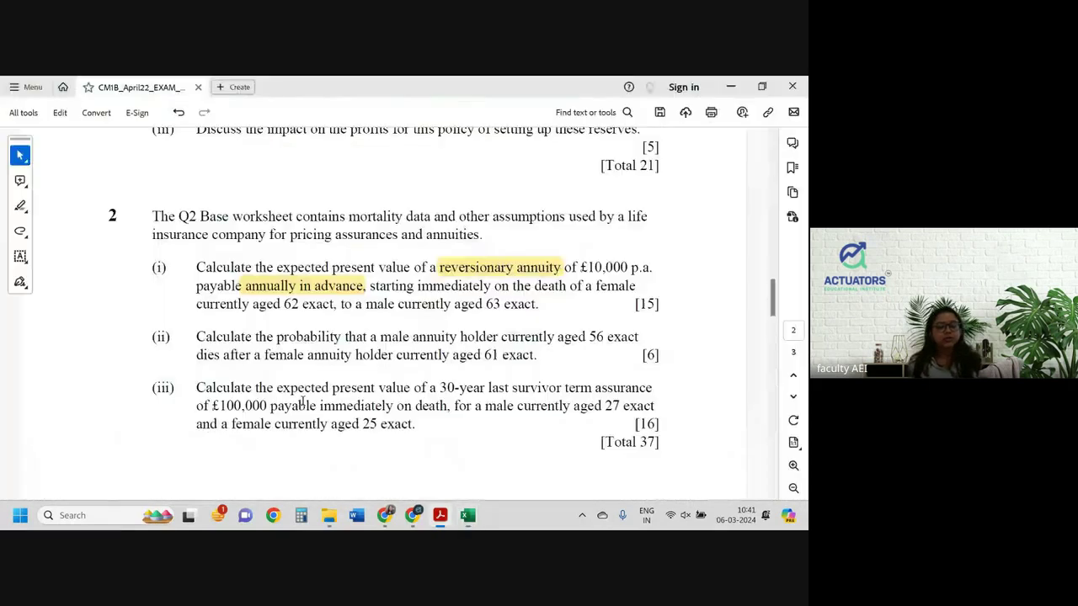
pyautogui.hotkey('alt', 'Tab')
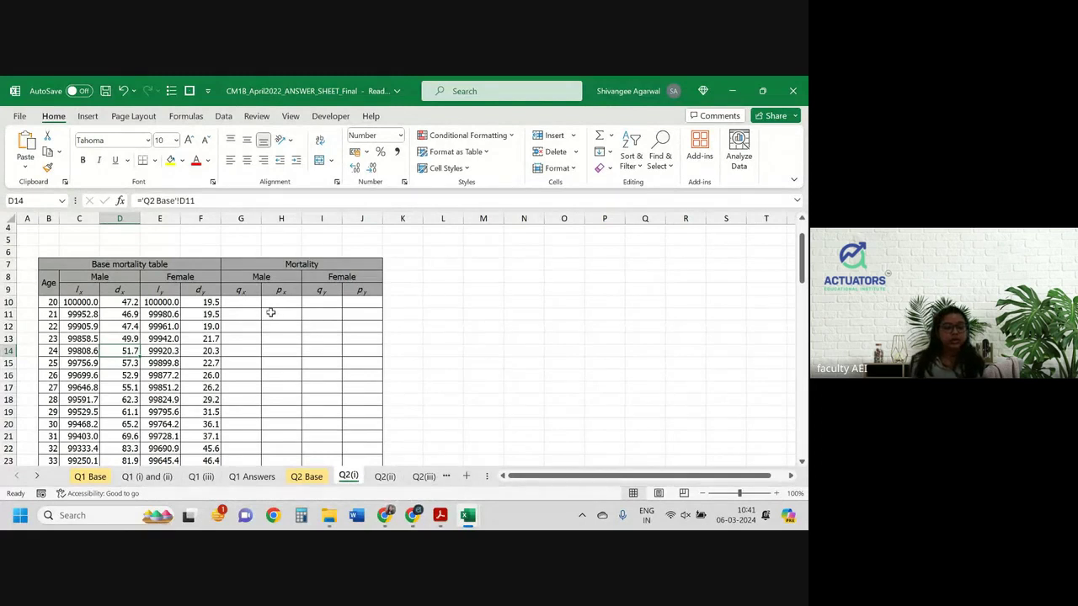
pyautogui.click(246, 304)
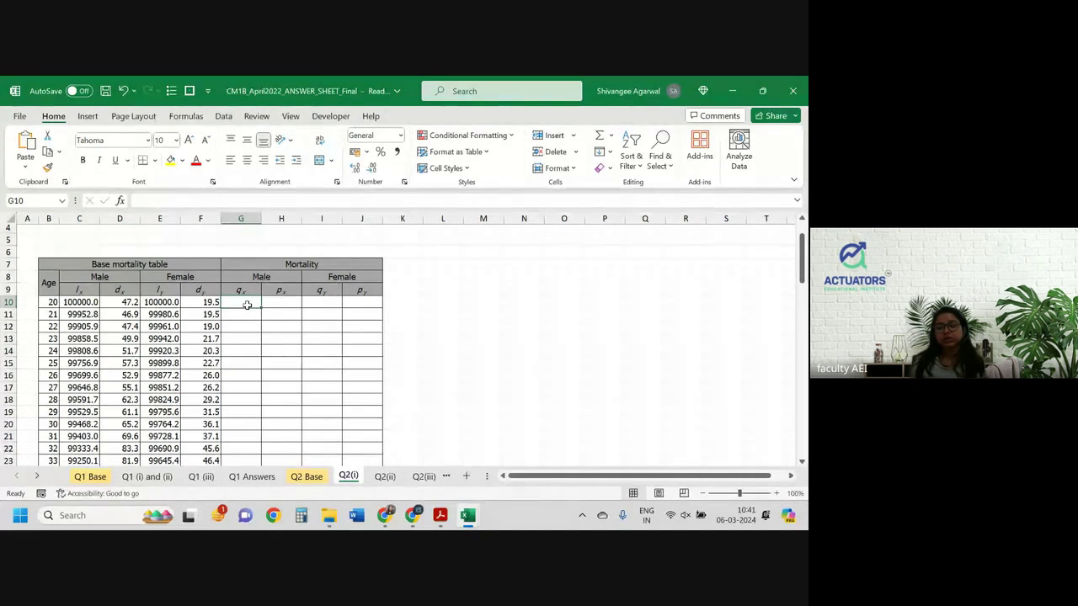
# Fill male qx down column G as dx/lx times the 85% Q2 Base percentage, six decimals.
pyautogui.write('=')
pyautogui.press('Left')
pyautogui.press('Left')
pyautogui.press('Left')
pyautogui.write('.')
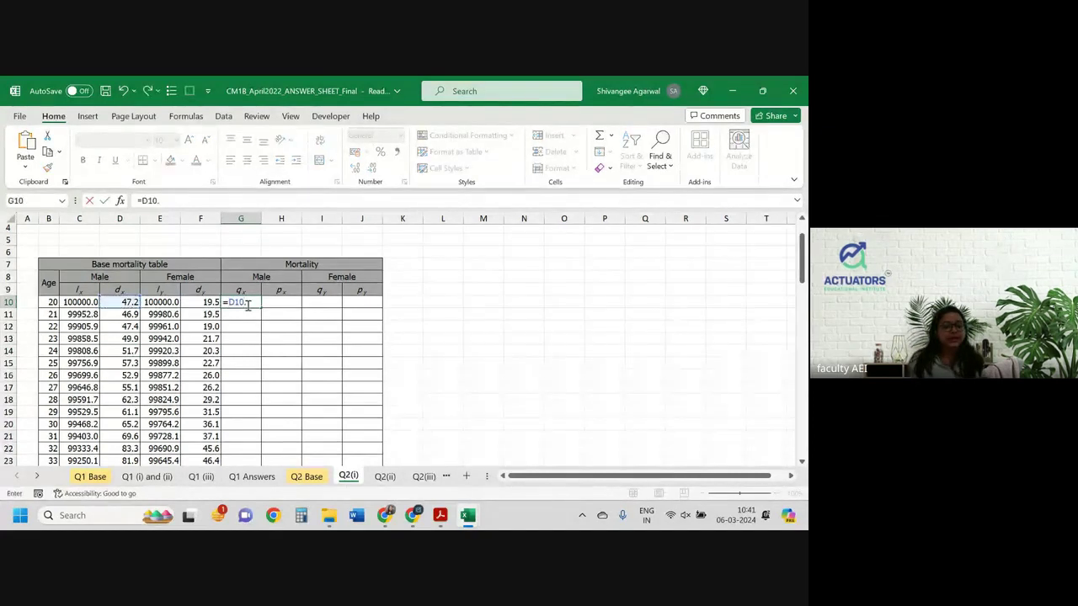
pyautogui.press('BackSpace')
pyautogui.write('/')
pyautogui.press('Left')
pyautogui.press('Left')
pyautogui.press('Left')
pyautogui.press('Left')
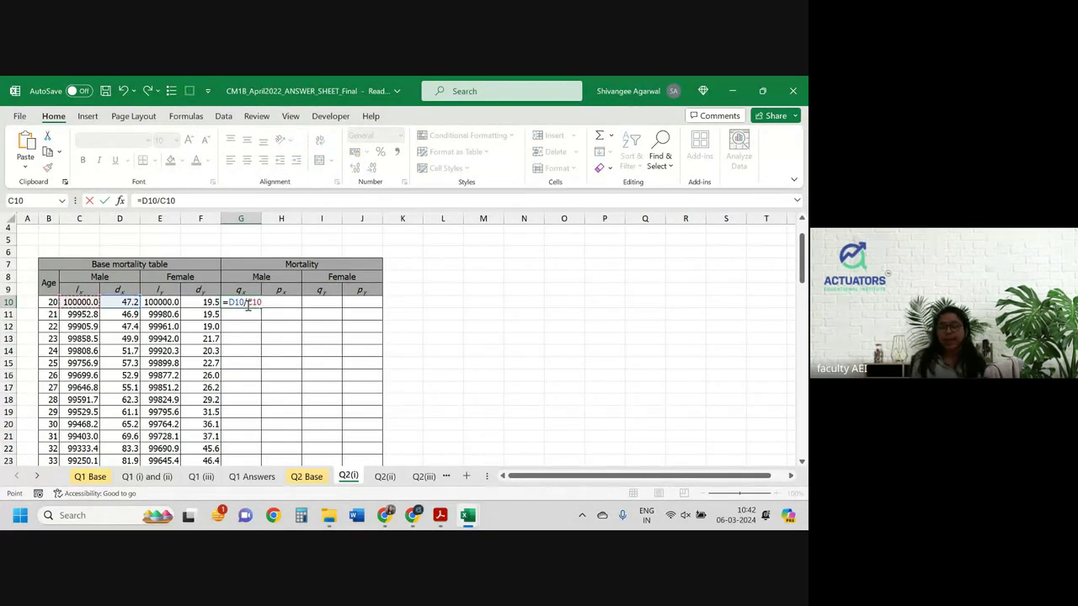
pyautogui.write('*')
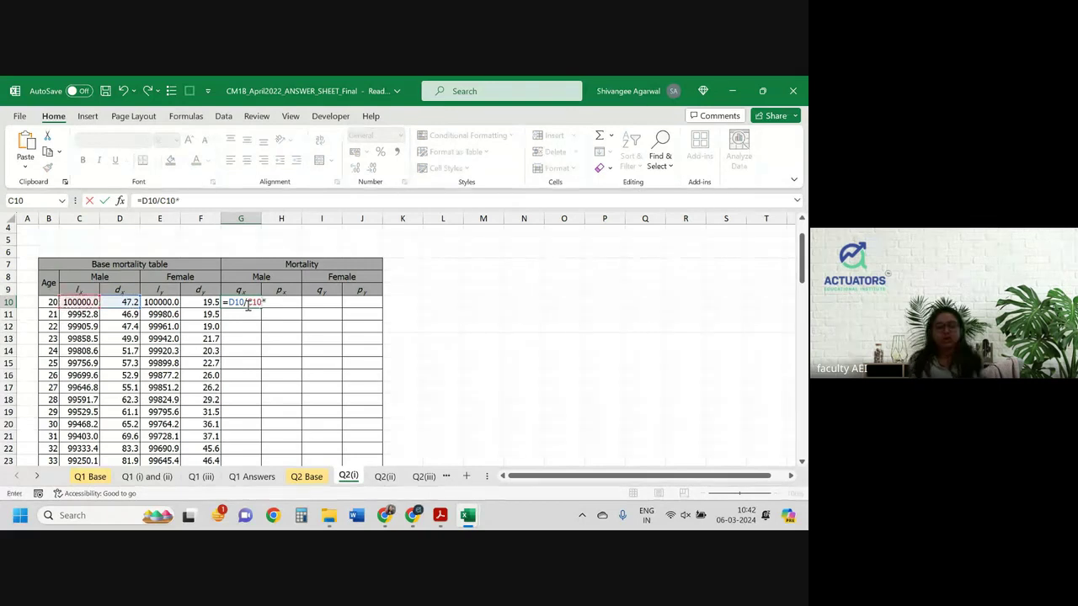
pyautogui.hotkey('ctrl', 'pageup')
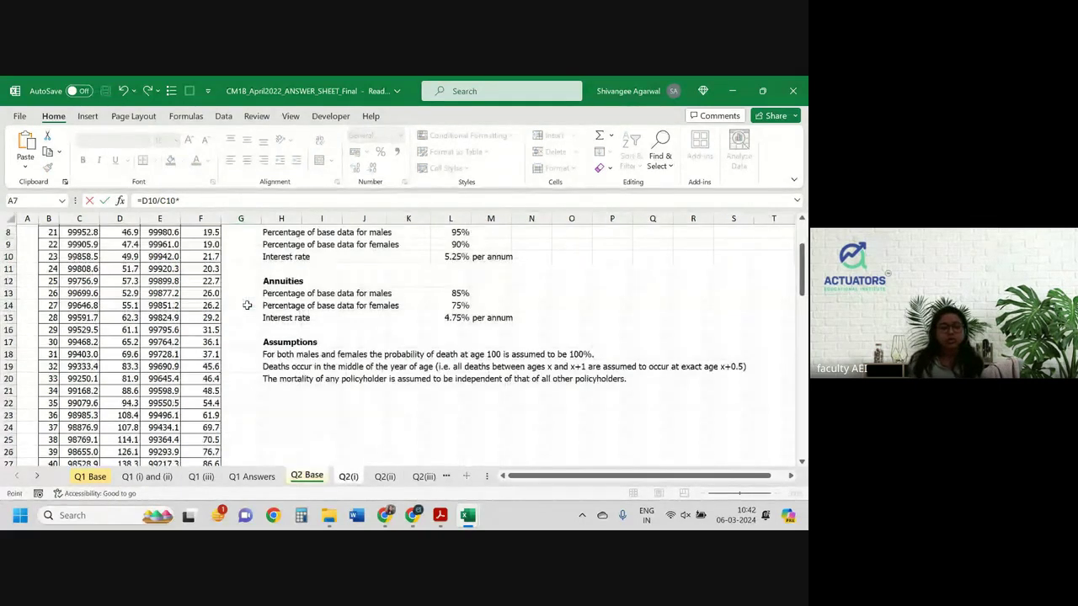
pyautogui.click(452, 292)
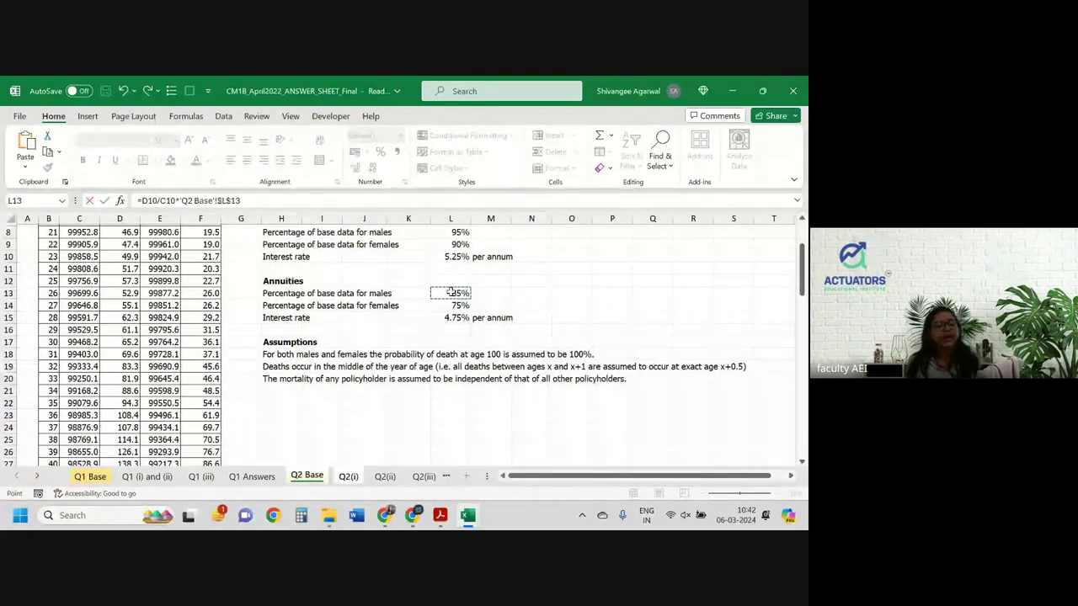
pyautogui.press('Return')
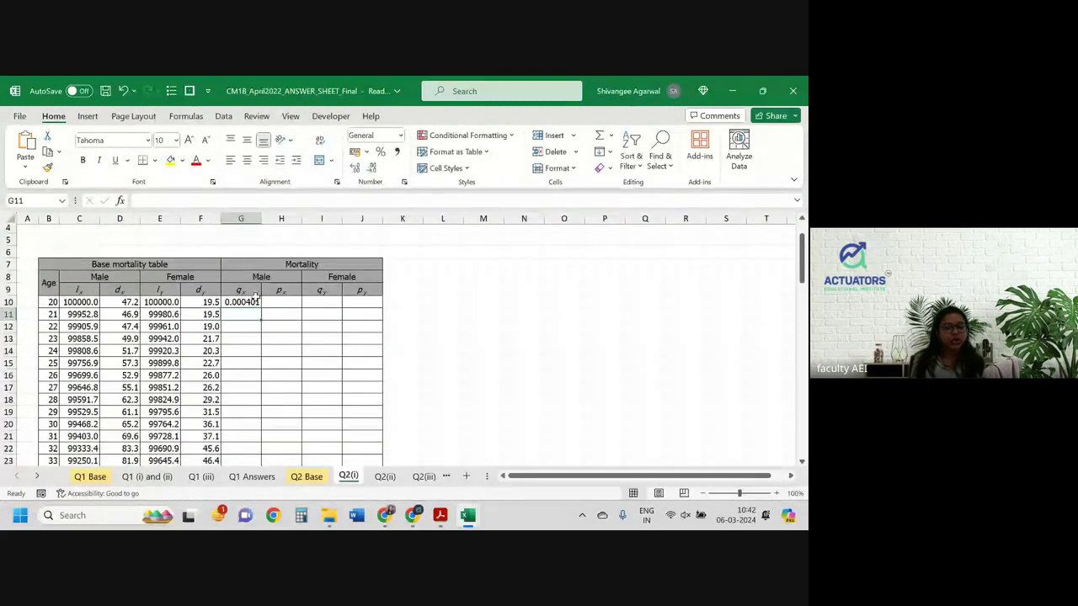
pyautogui.click(253, 301)
pyautogui.doubleClick(261, 307)
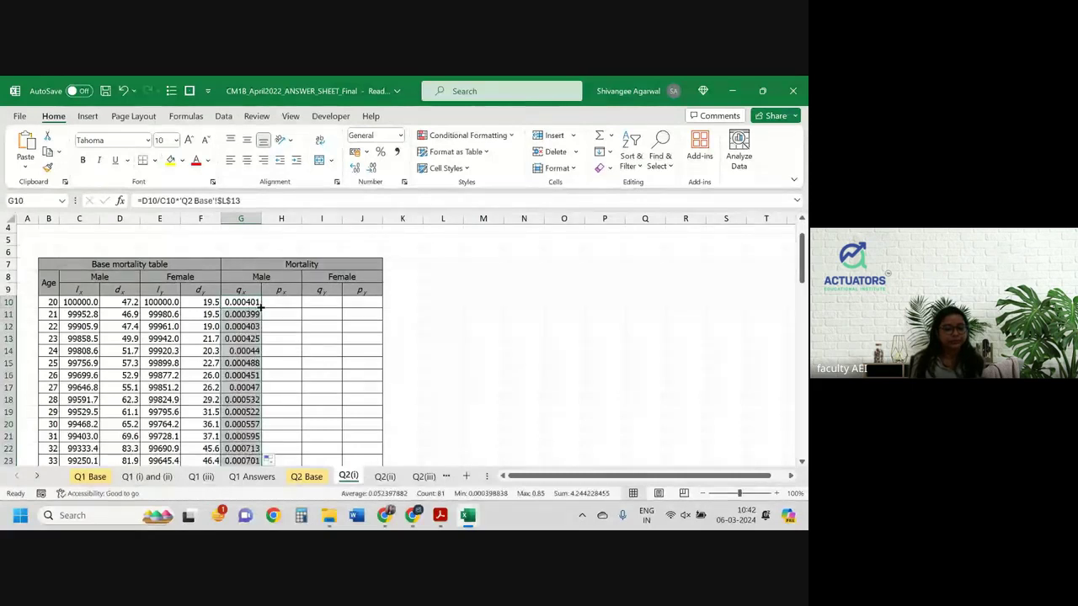
pyautogui.click(373, 168)
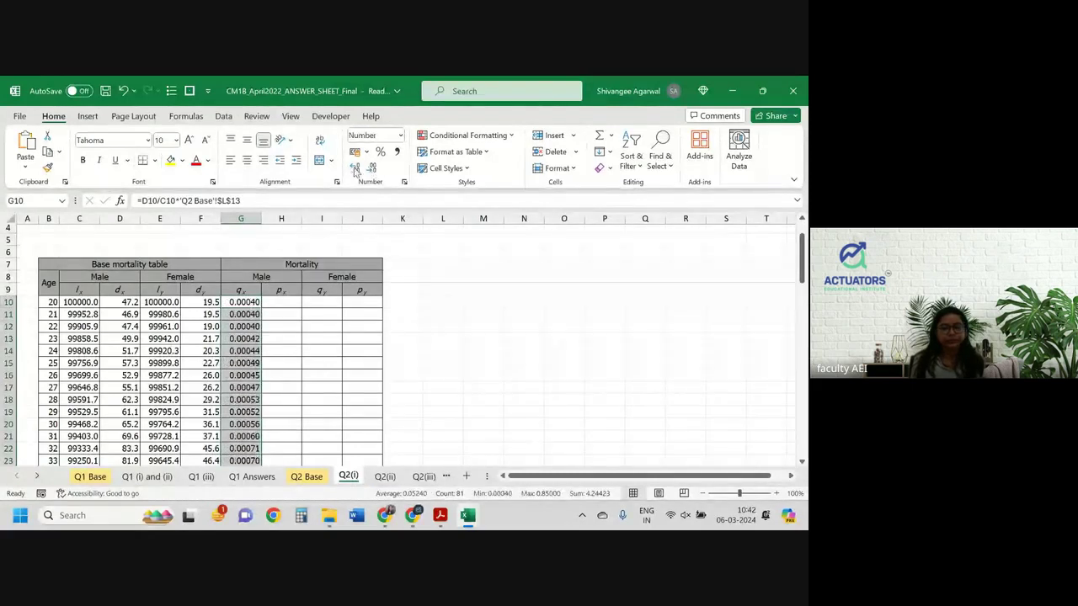
pyautogui.click(355, 169)
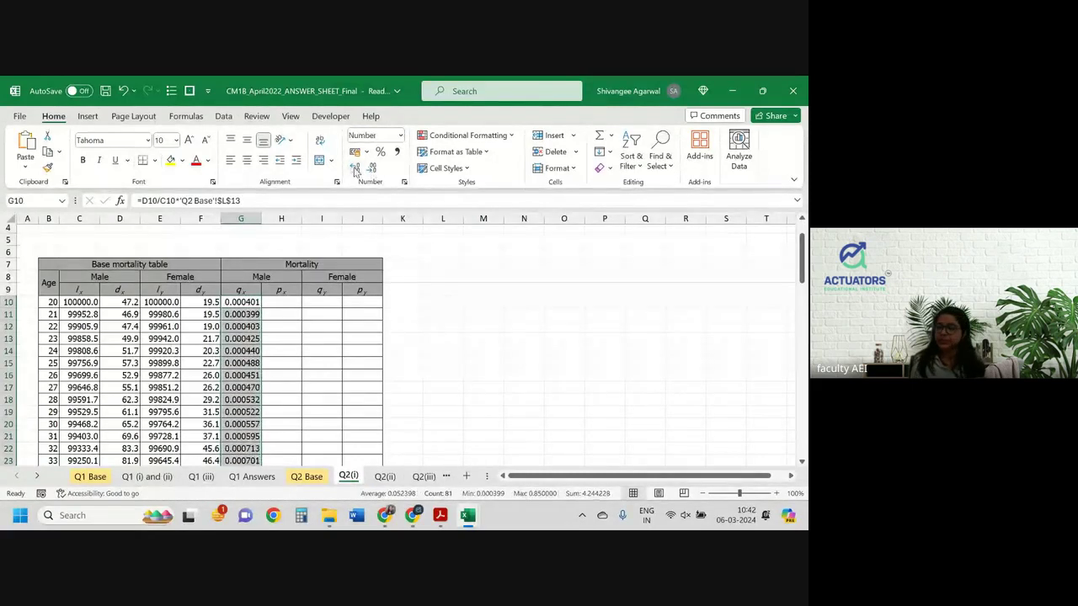
# Fill male px down column H as 1 minus the male qx.
pyautogui.click(282, 301)
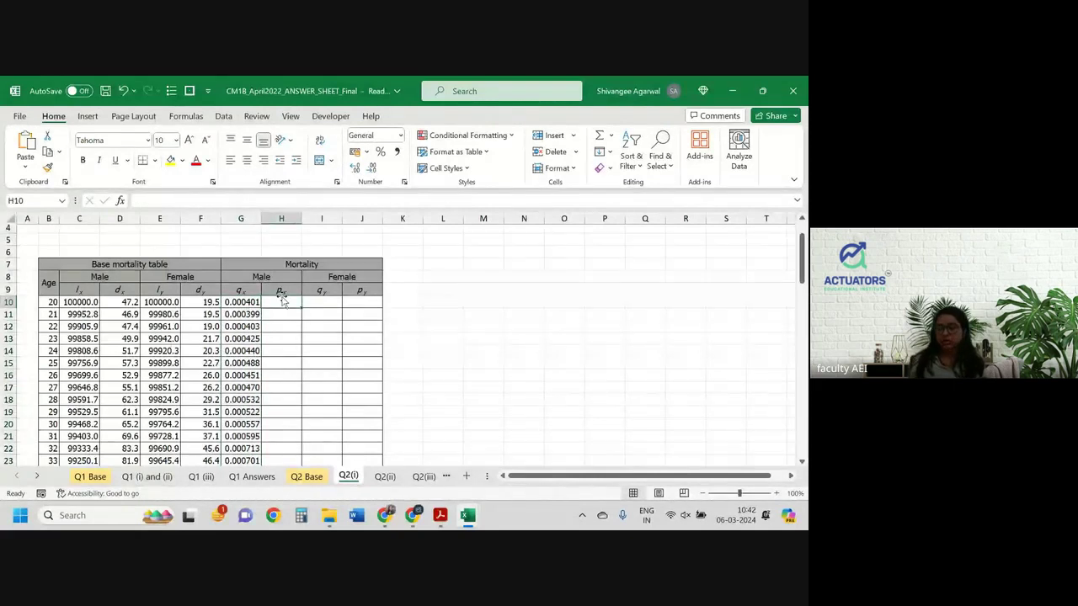
pyautogui.write('=1-')
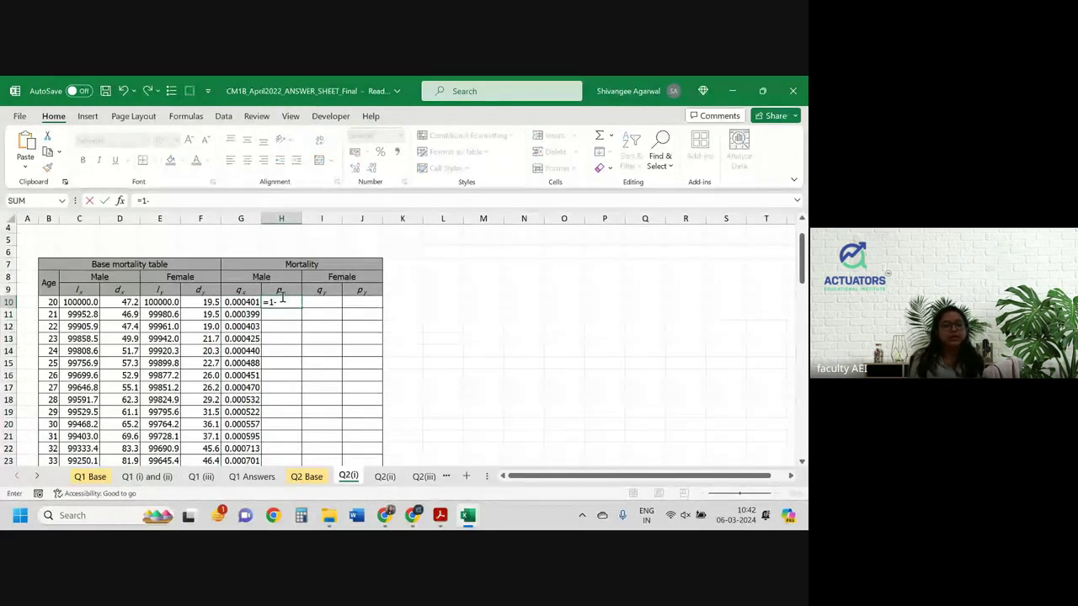
pyautogui.press('Left')
pyautogui.hotkey('ctrl', 'Return')
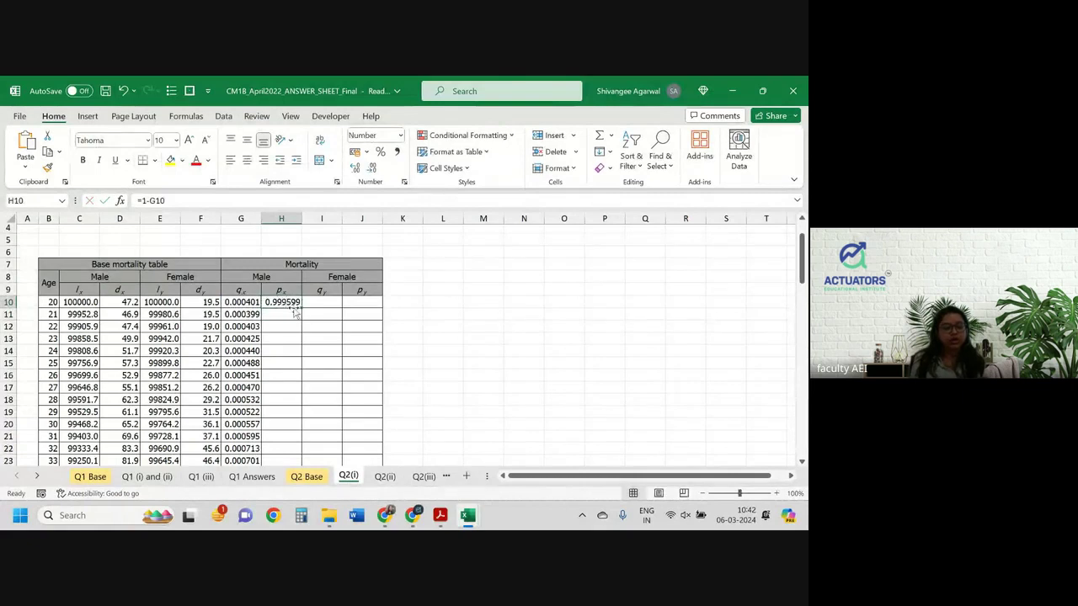
pyautogui.doubleClick(302, 310)
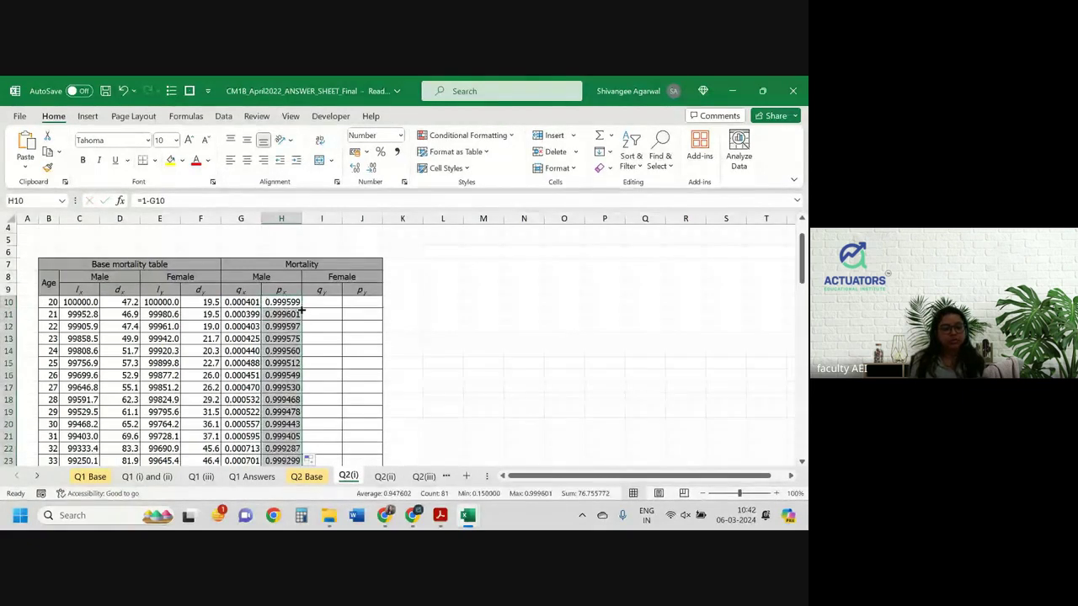
# Fill female qx down column I to age 100 as dx/lx times the absolute 75% percentage.
pyautogui.click(332, 299)
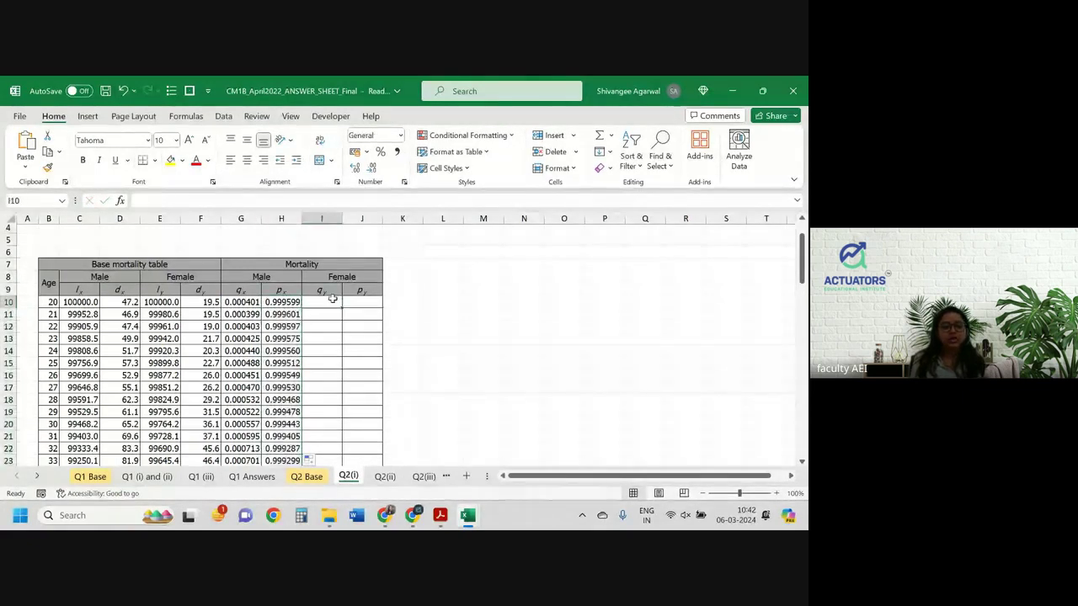
pyautogui.write('=')
pyautogui.press('Left')
pyautogui.press('Left')
pyautogui.press('Left')
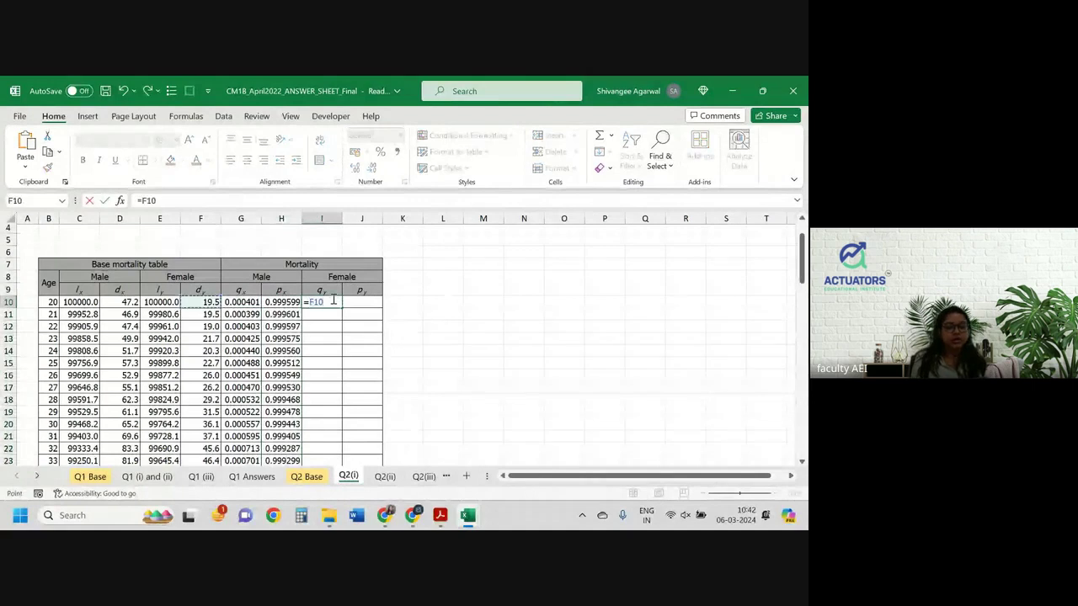
pyautogui.write('/')
pyautogui.press('Left')
pyautogui.press('Left')
pyautogui.press('Left')
pyautogui.press('Left')
pyautogui.write('*')
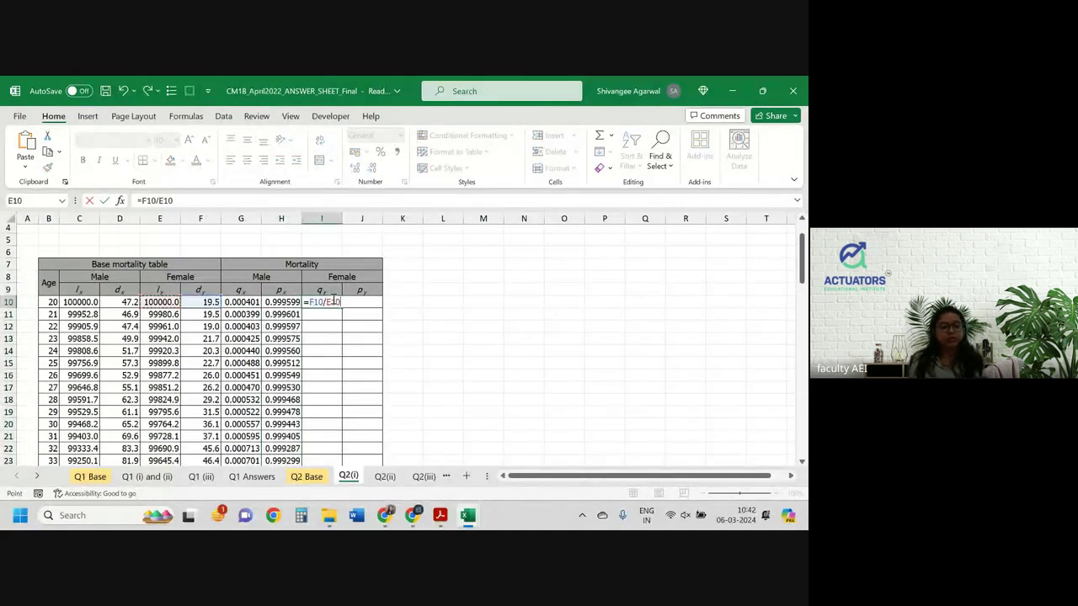
pyautogui.hotkey('ctrl', 'pageup')
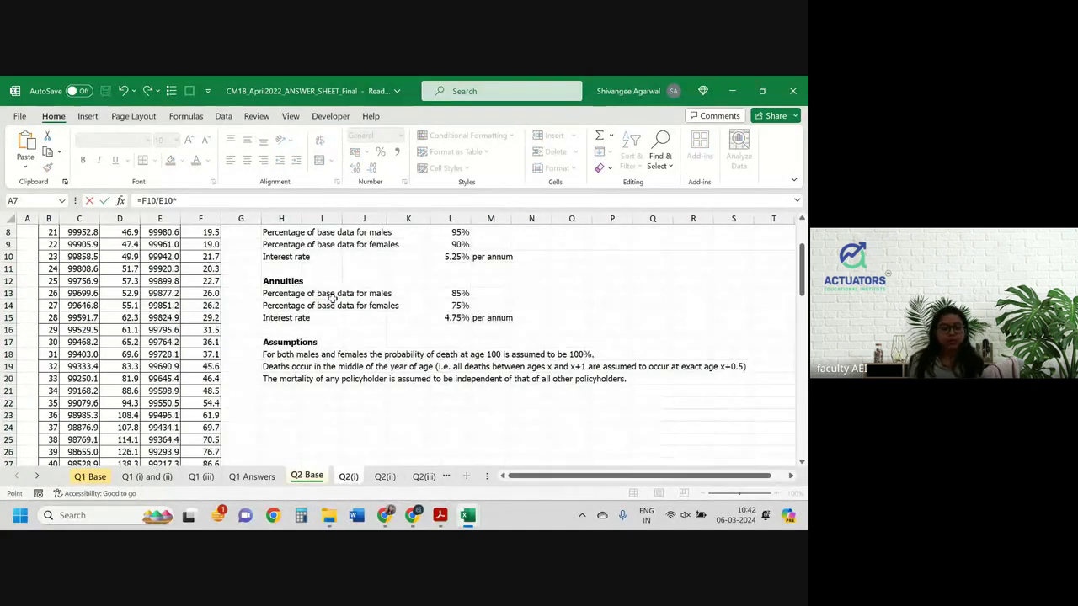
pyautogui.click(461, 305)
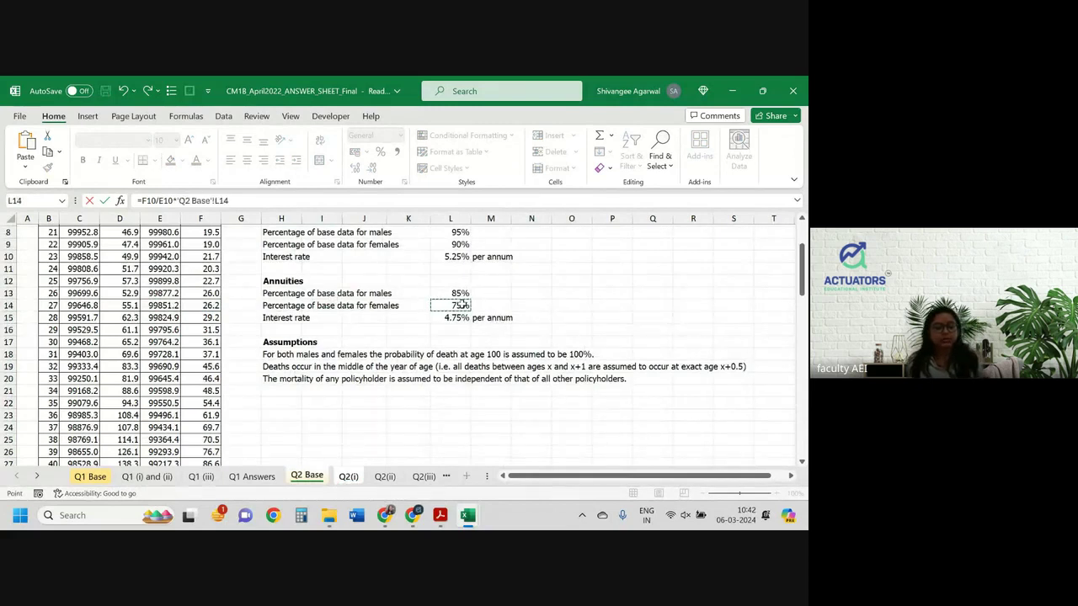
pyautogui.press('F4')
pyautogui.press('Return')
pyautogui.click(335, 304)
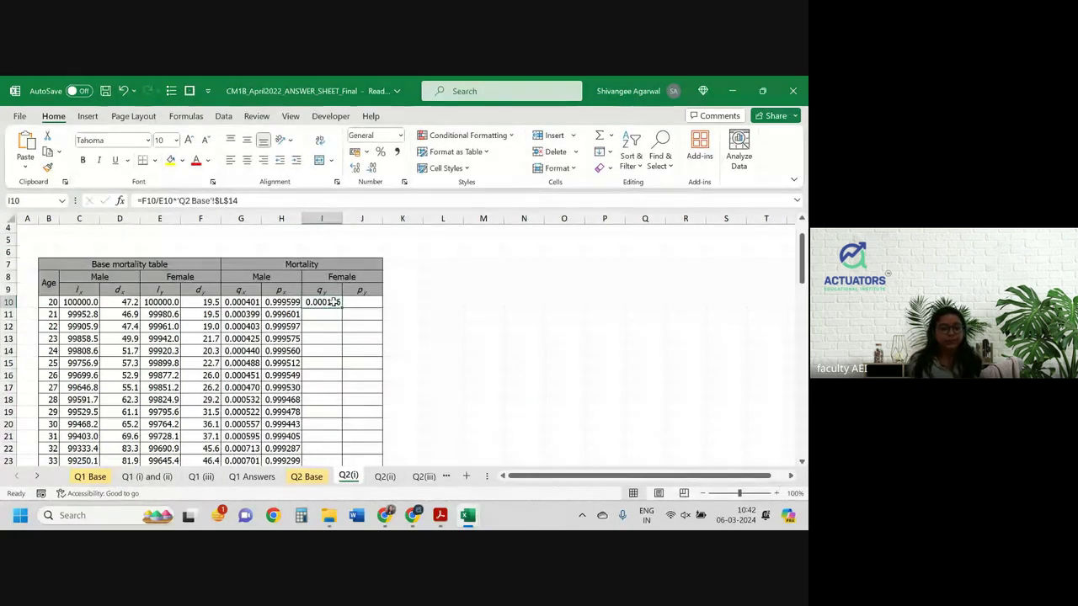
pyautogui.doubleClick(341, 309)
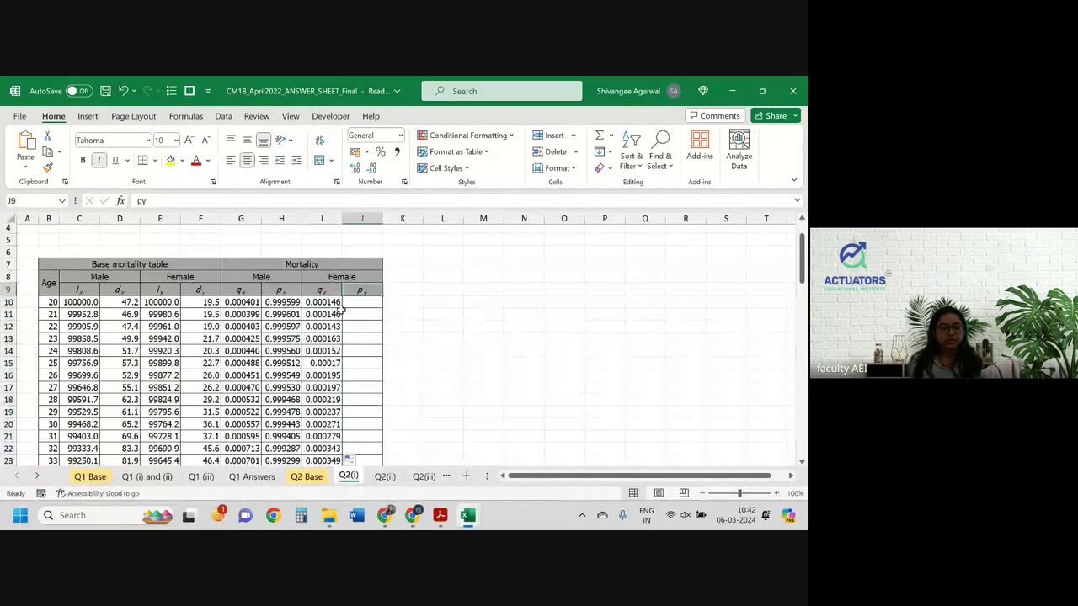
pyautogui.scroll(-20, 342, 310)
pyautogui.click(370, 169)
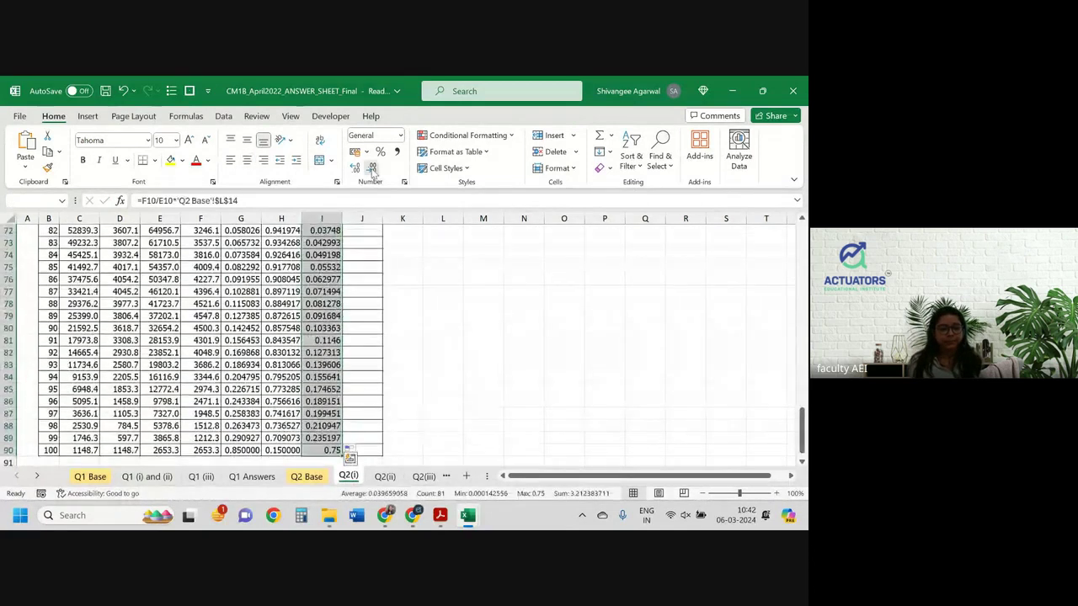
pyautogui.scroll(20, 370, 173)
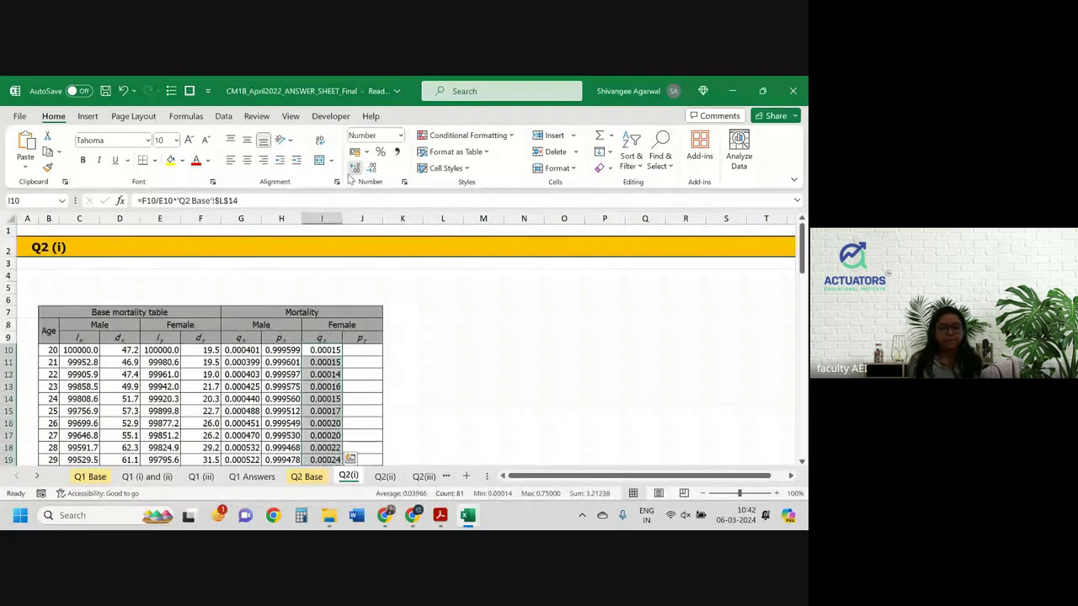
pyautogui.click(350, 171)
# Fill female px down column J with =1-I10 through age 100.
pyautogui.press('Right')
pyautogui.write('=1')
pyautogui.press('Left')
pyautogui.press('Right')
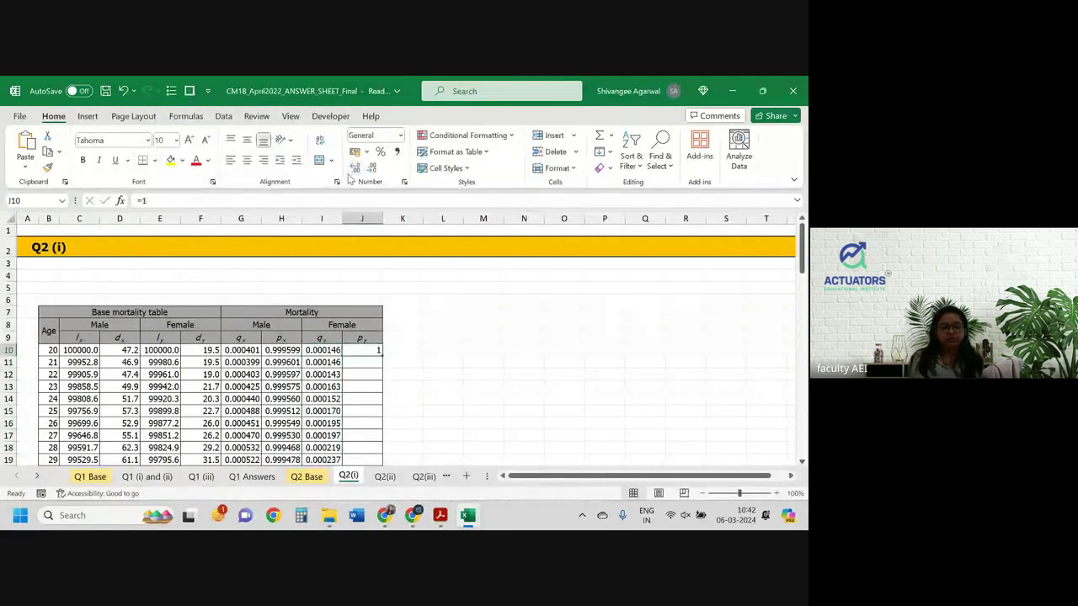
pyautogui.write('=1-I10')
pyautogui.press('Return')
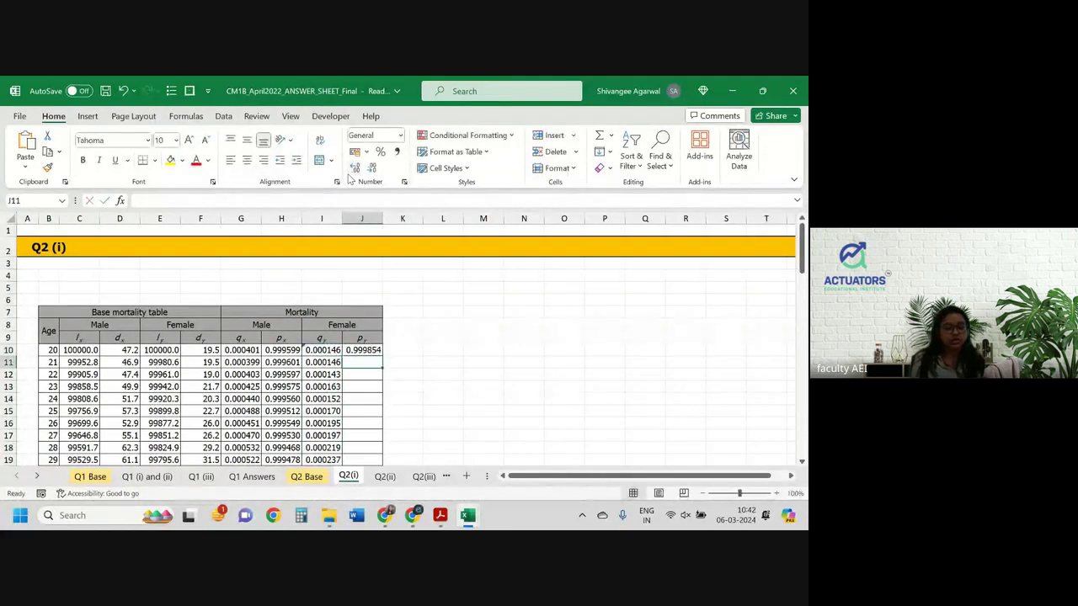
pyautogui.click(367, 351)
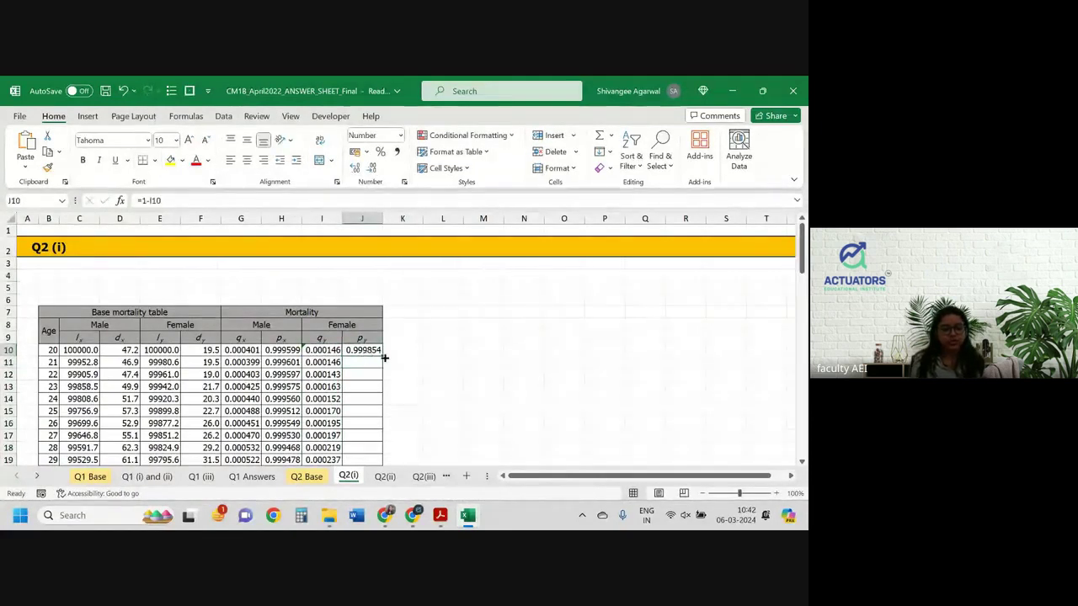
pyautogui.doubleClick(383, 357)
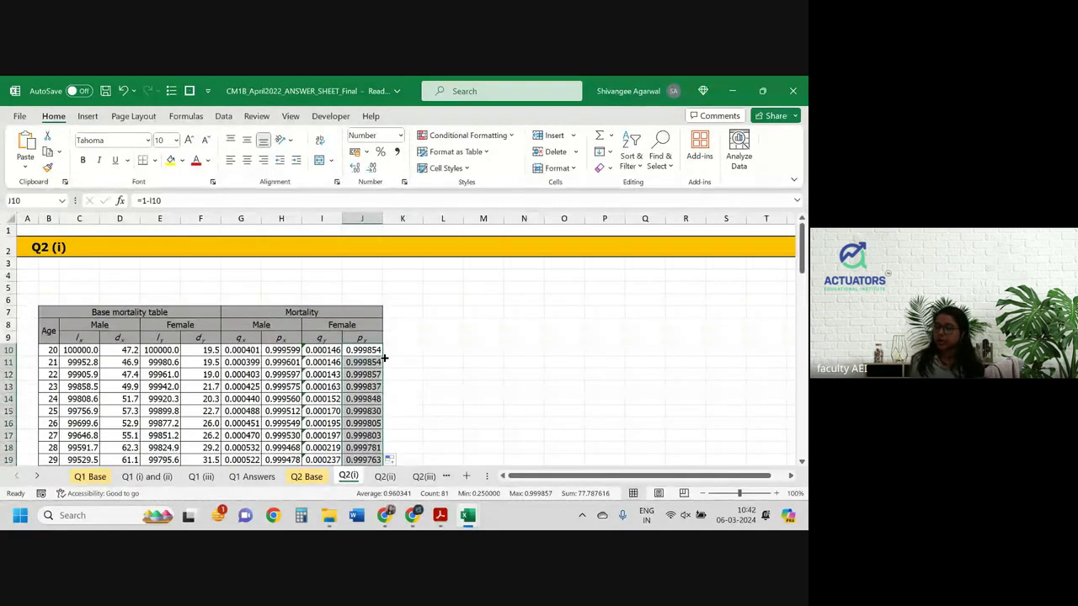
pyautogui.click(440, 347)
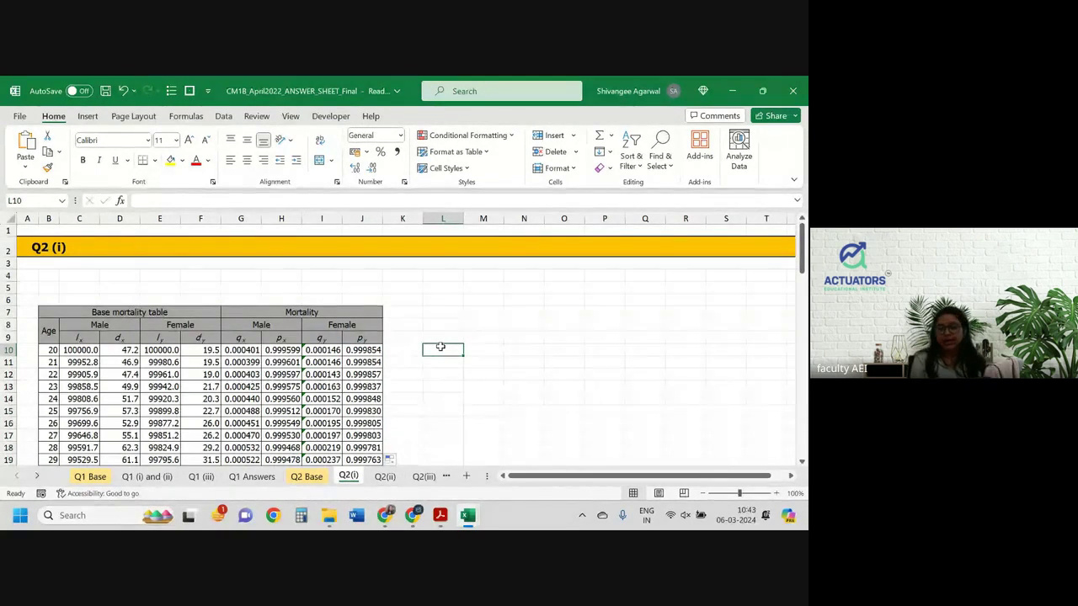
# Add headers 'Year' in L9 and 'Female Age' in M9, autofitting column M.
pyautogui.press('Up')
pyautogui.press('Up')
pyautogui.press('Down')
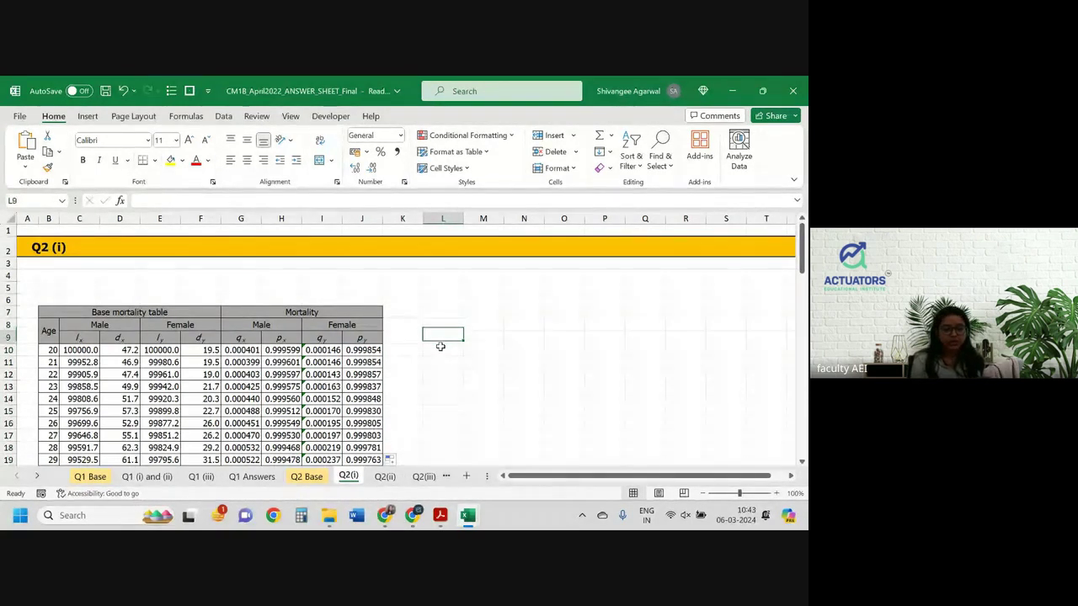
pyautogui.write('Year')
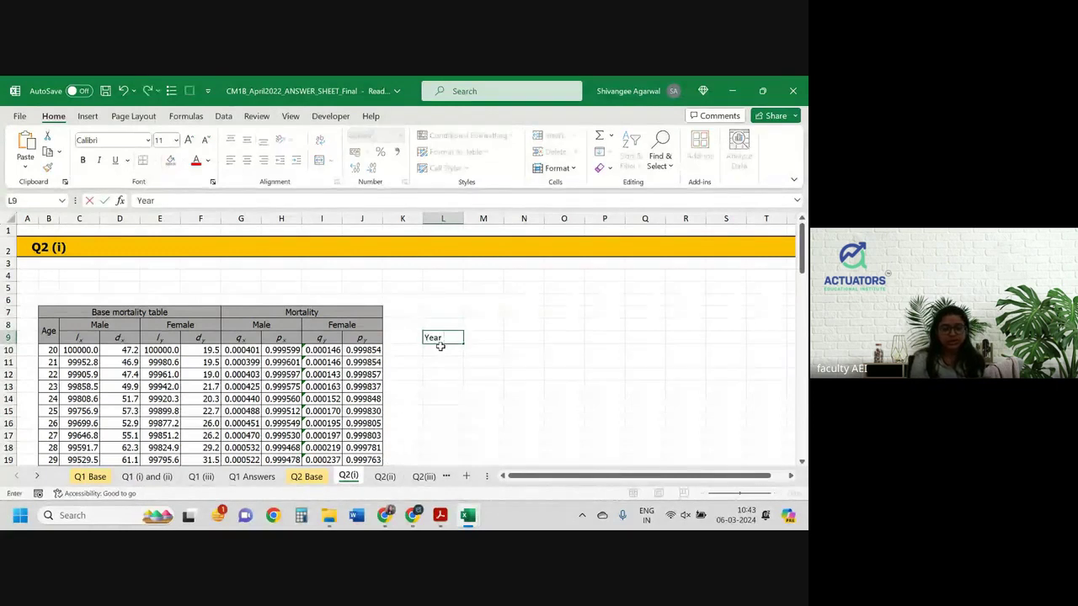
pyautogui.press('Tab')
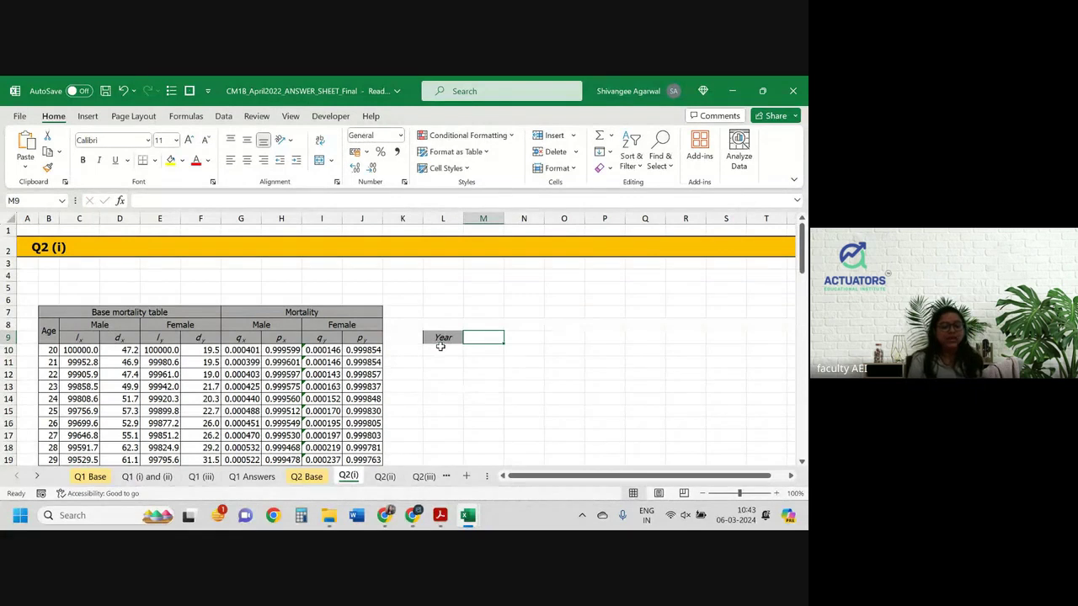
pyautogui.write('Femal')
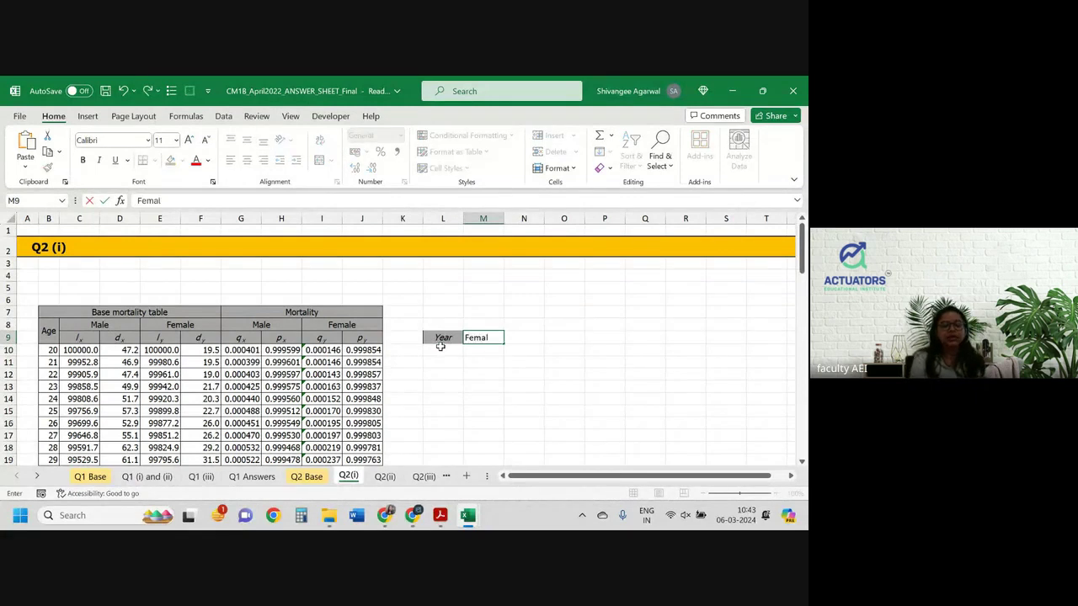
pyautogui.write('e Age')
pyautogui.press('Return')
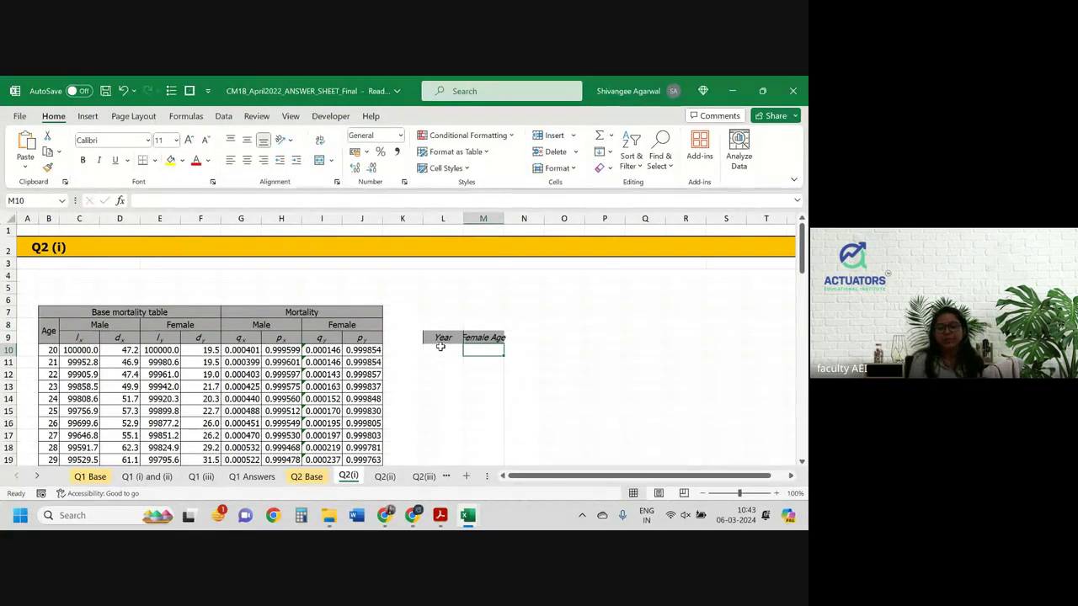
pyautogui.doubleClick(503, 219)
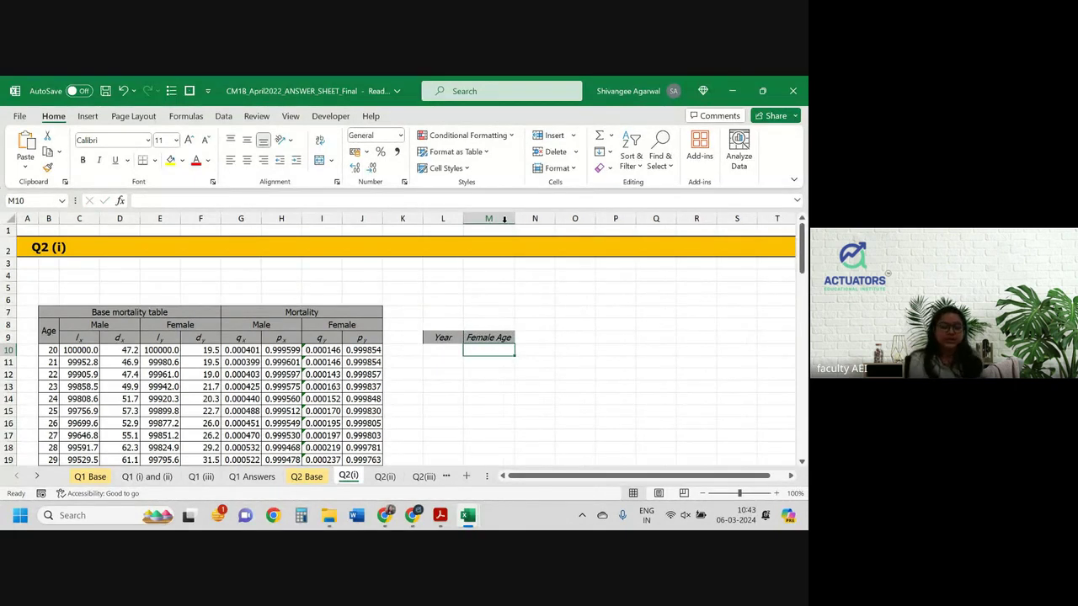
# Enter years 1, 2, 3 in L10:L12 against female ages 62, 63, 64 in M10:M12.
pyautogui.write('62')
pyautogui.press('Return')
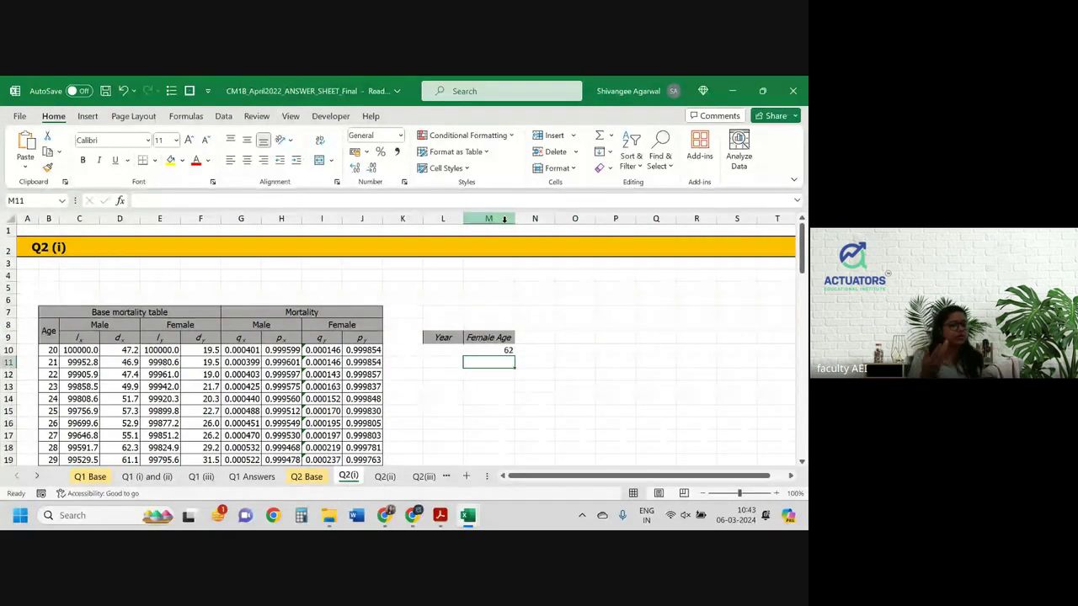
pyautogui.press('Up')
pyautogui.press('Left')
pyautogui.write('1')
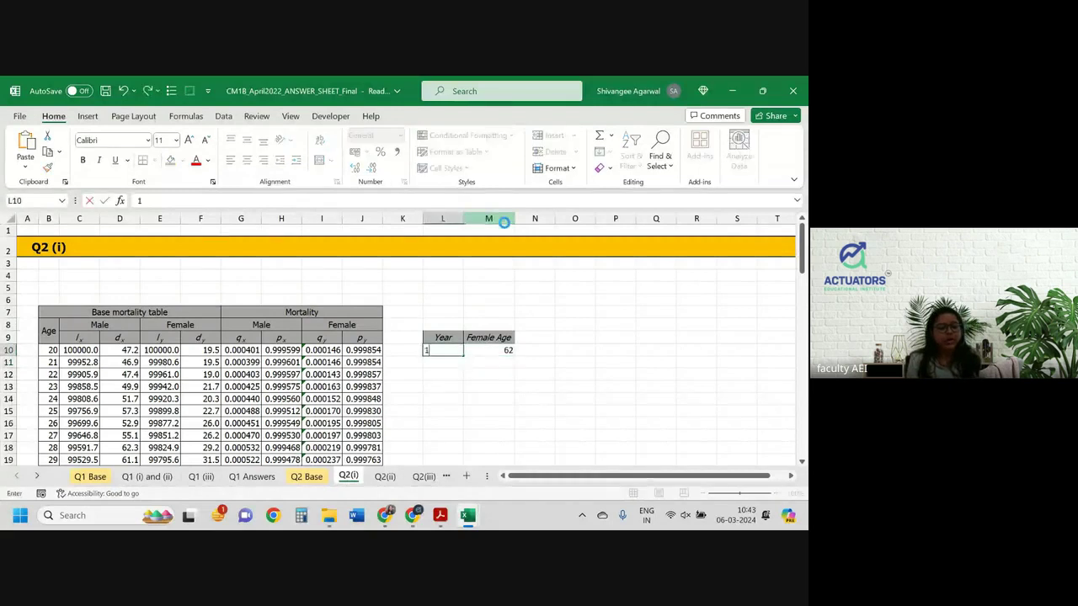
pyautogui.press('Return')
pyautogui.write('2')
pyautogui.press('Return')
pyautogui.click(502, 360)
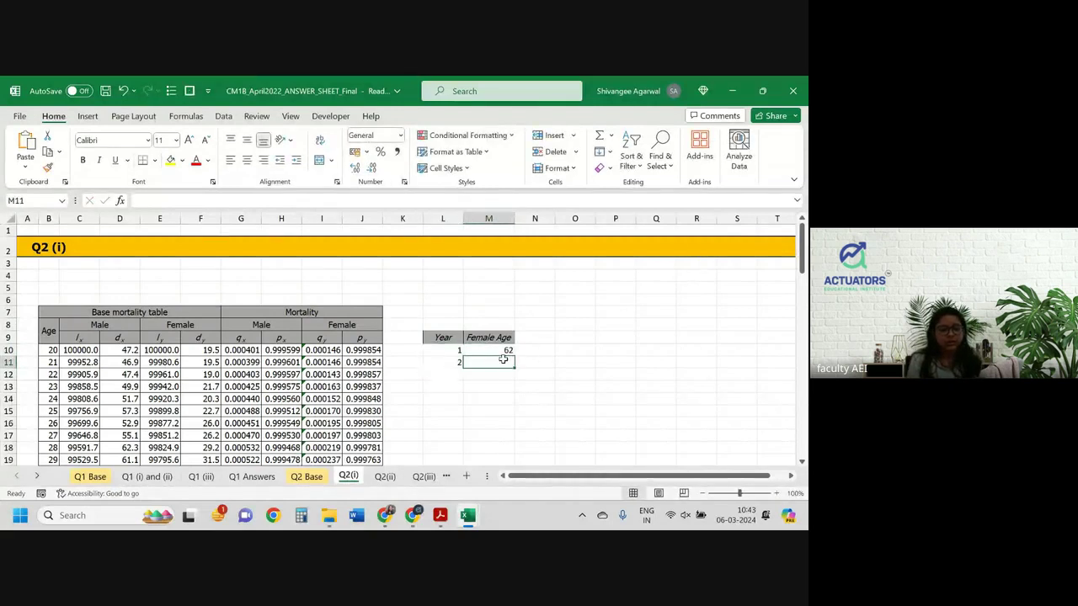
pyautogui.write('63')
pyautogui.press('Return')
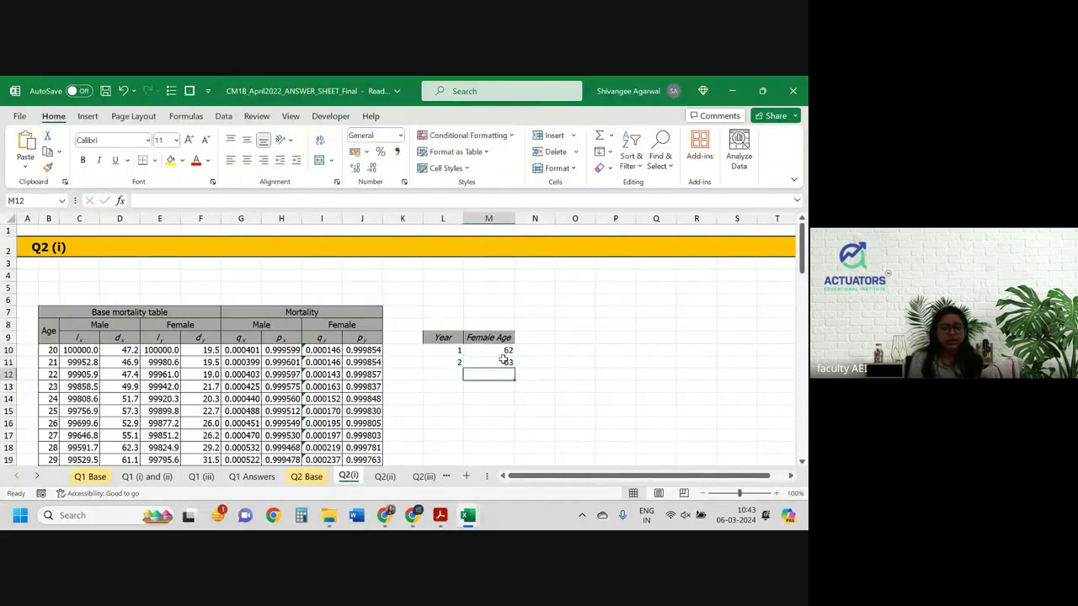
pyautogui.write('63')
pyautogui.press('BackSpace')
pyautogui.write('4')
pyautogui.press('Return')
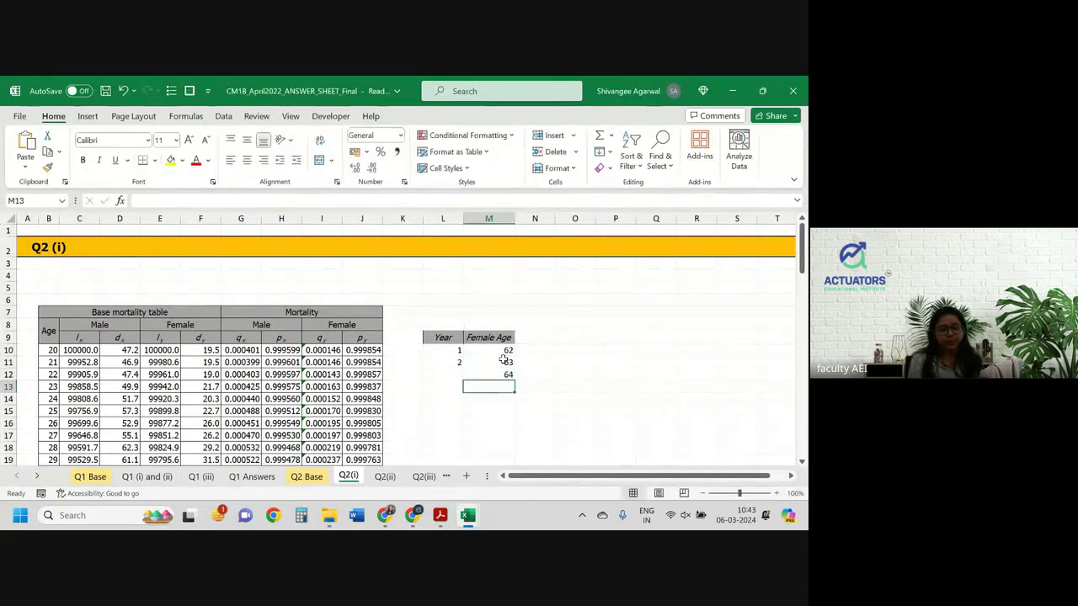
pyautogui.click(454, 362)
pyautogui.press('Down')
pyautogui.write('3')
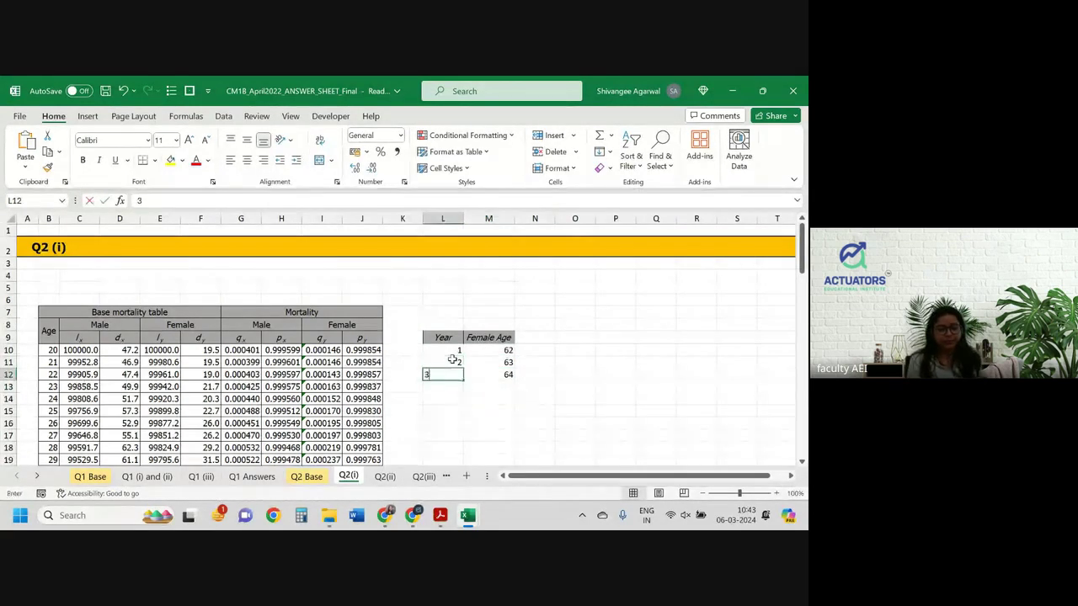
pyautogui.press('Return')
# Extend the Year and Female Age series past year 30 down to row 47, ending at year 38, age 99.
pyautogui.moveTo(443, 350); pyautogui.dragTo(492, 235)
pyautogui.scroll(2, 493, 323)
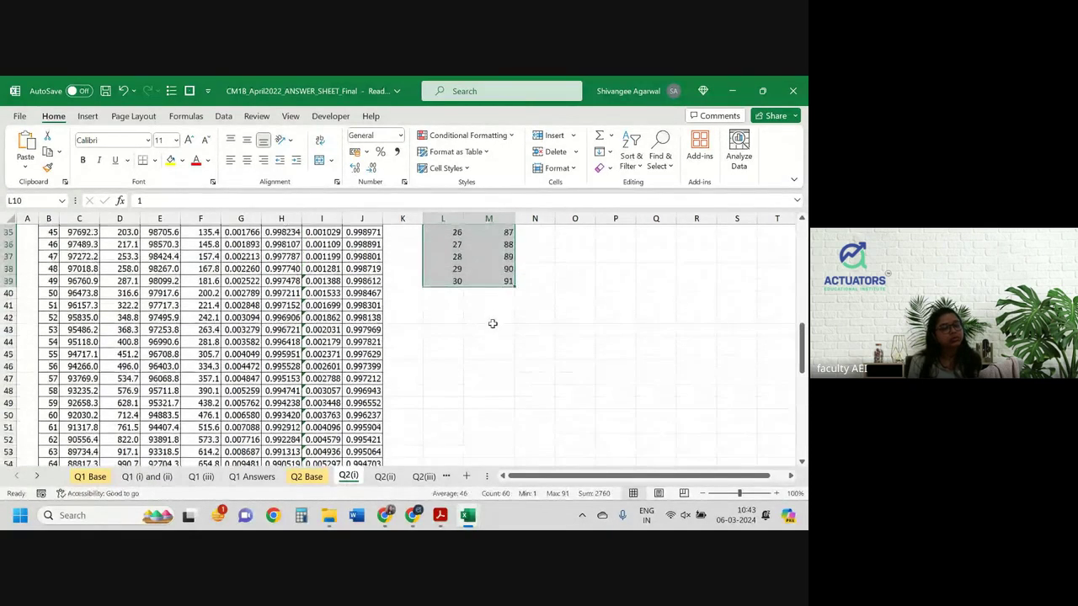
pyautogui.scroll(1, 493, 323)
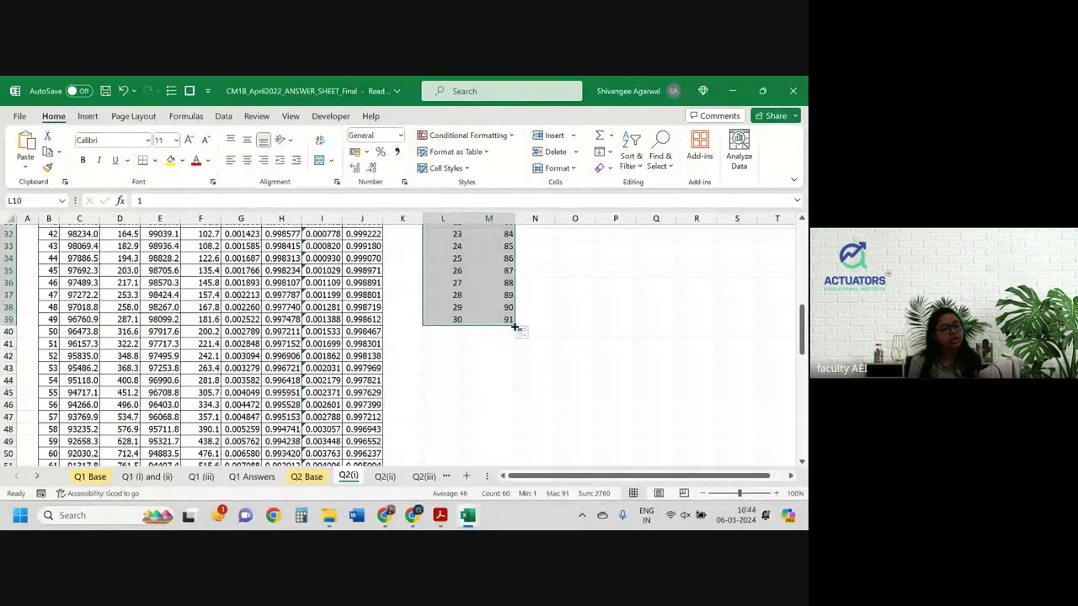
pyautogui.moveTo(514, 323); pyautogui.dragTo(515, 364)
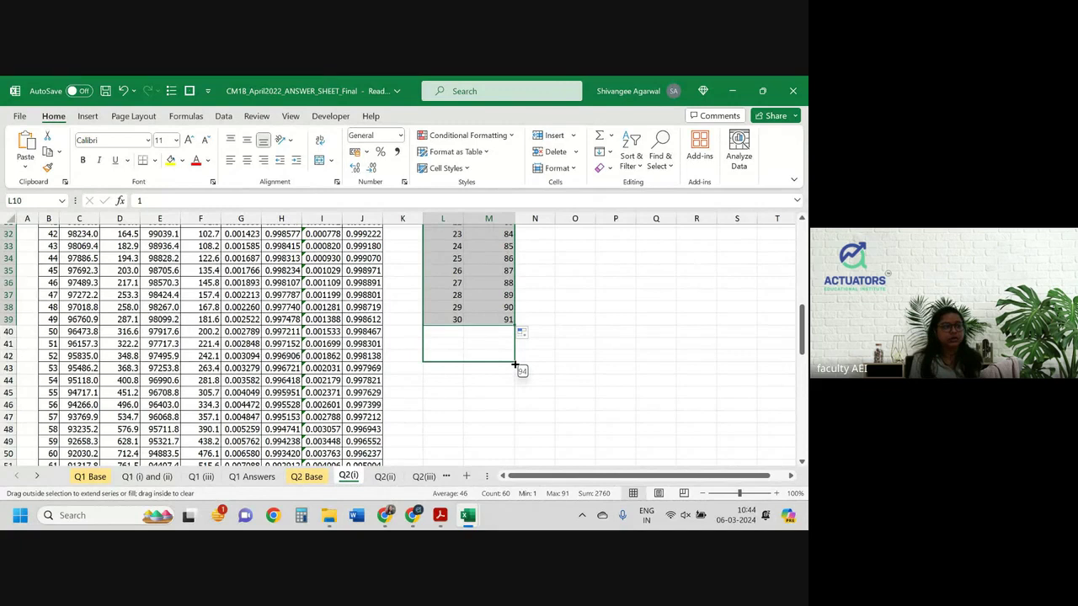
pyautogui.moveTo(516, 363); pyautogui.dragTo(518, 419)
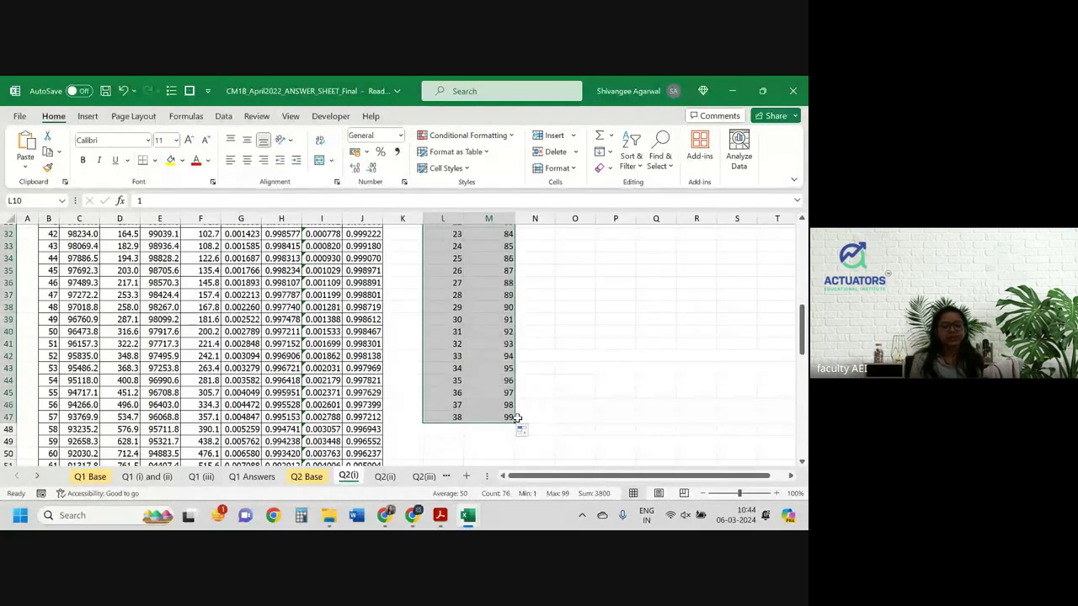
pyautogui.click(494, 405)
pyautogui.scroll(6, 494, 406)
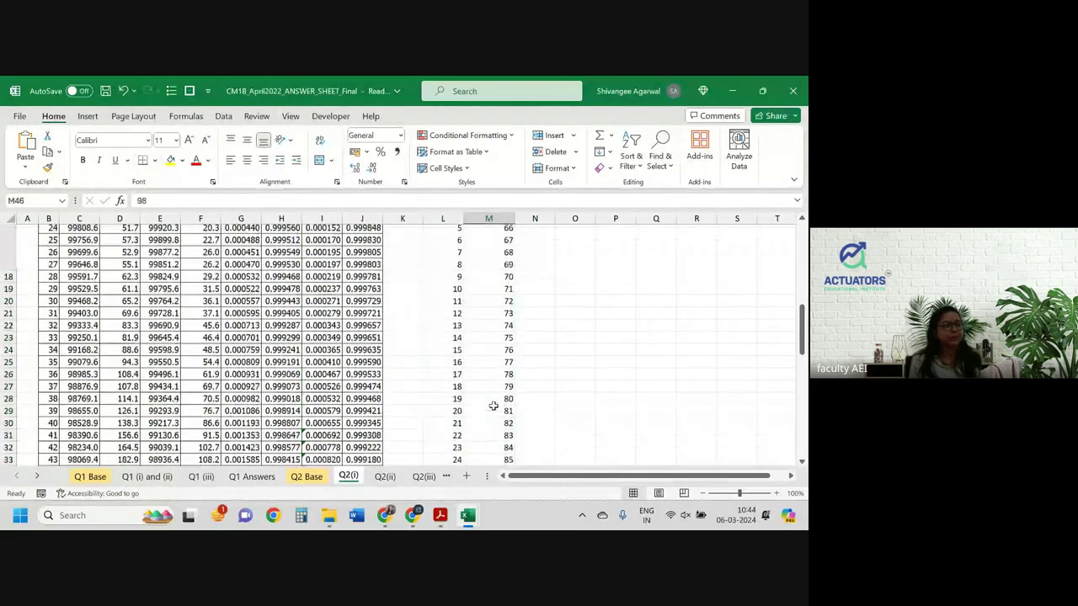
pyautogui.scroll(3, 493, 406)
pyautogui.click(541, 293)
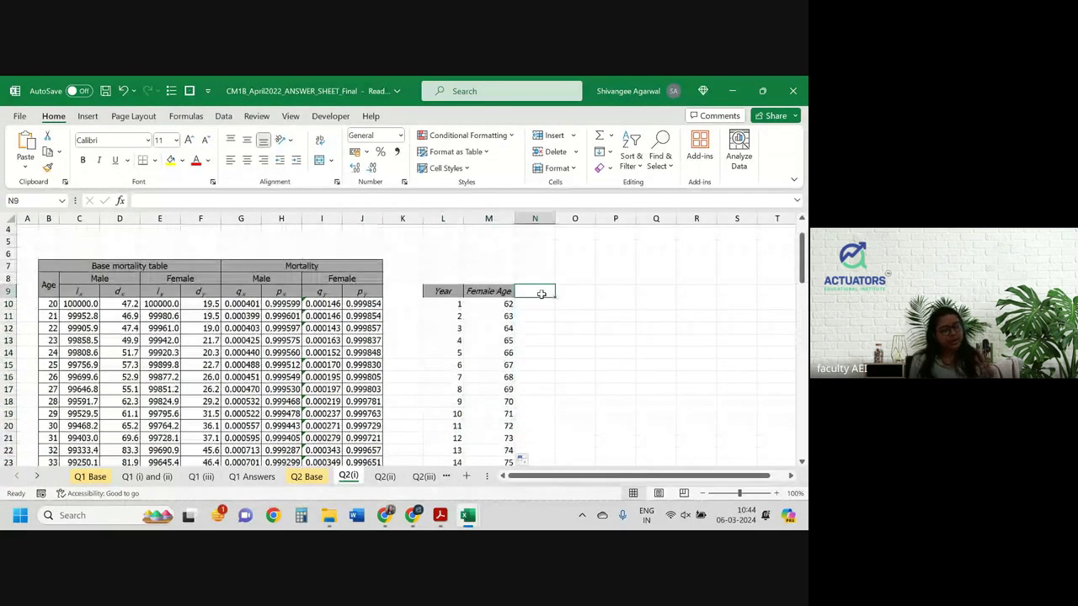
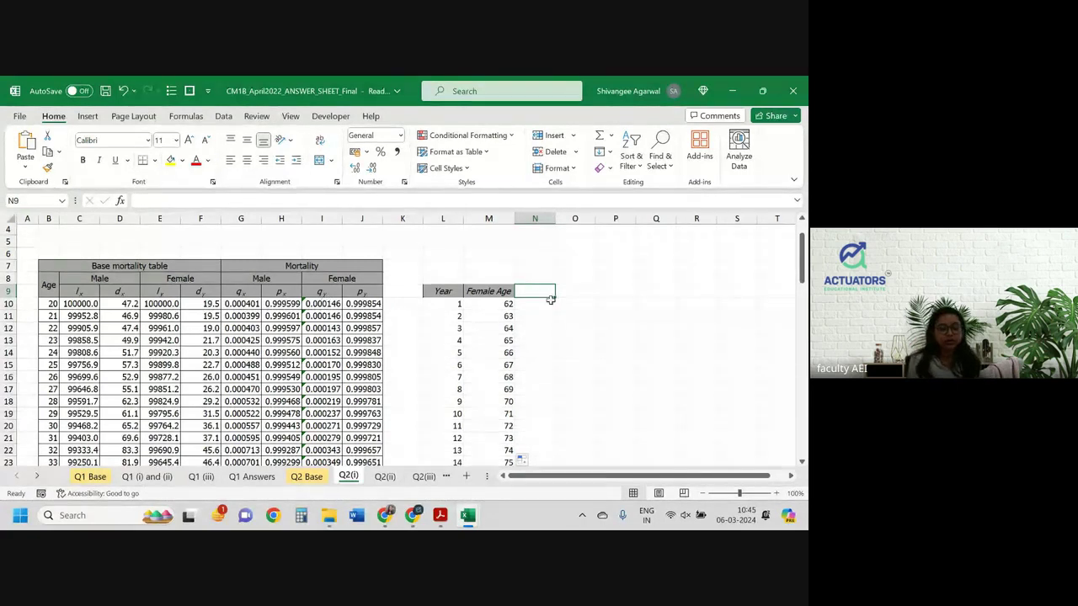
# Give N9 a p_y heading formatted like the J9 p_y header.
pyautogui.write('py')
pyautogui.press('Return')
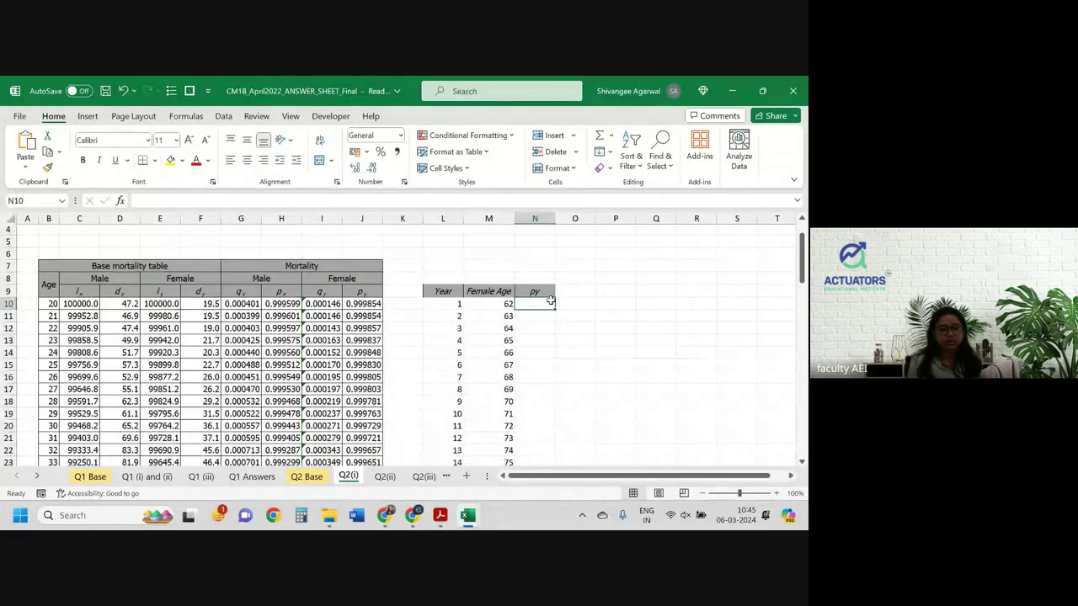
pyautogui.press('Up')
pyautogui.press('Left')
pyautogui.press('Left')
pyautogui.press('Left')
pyautogui.press('Left')
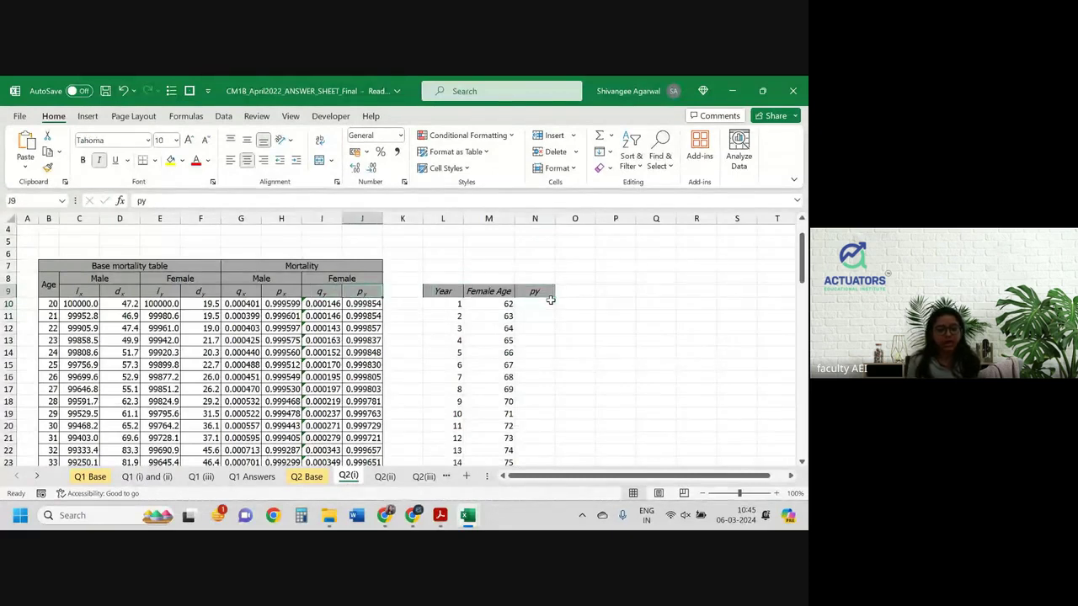
pyautogui.hotkey('ctrl', 'c')
pyautogui.press('Right')
pyautogui.press('Right')
pyautogui.press('Right')
pyautogui.press('Right')
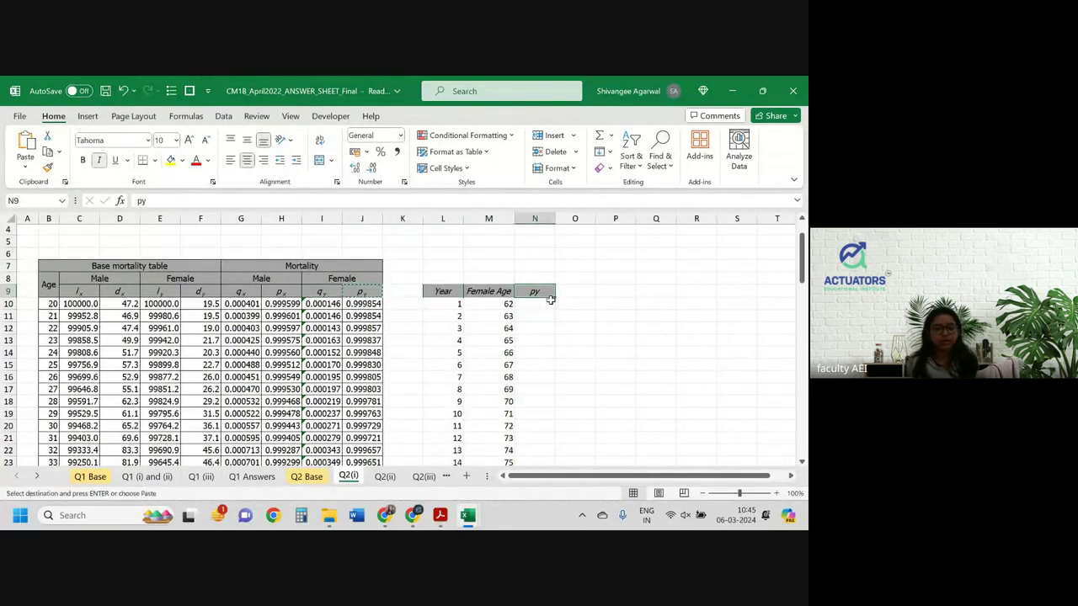
pyautogui.hotkey('ctrl', 'v')
pyautogui.click(550, 300)
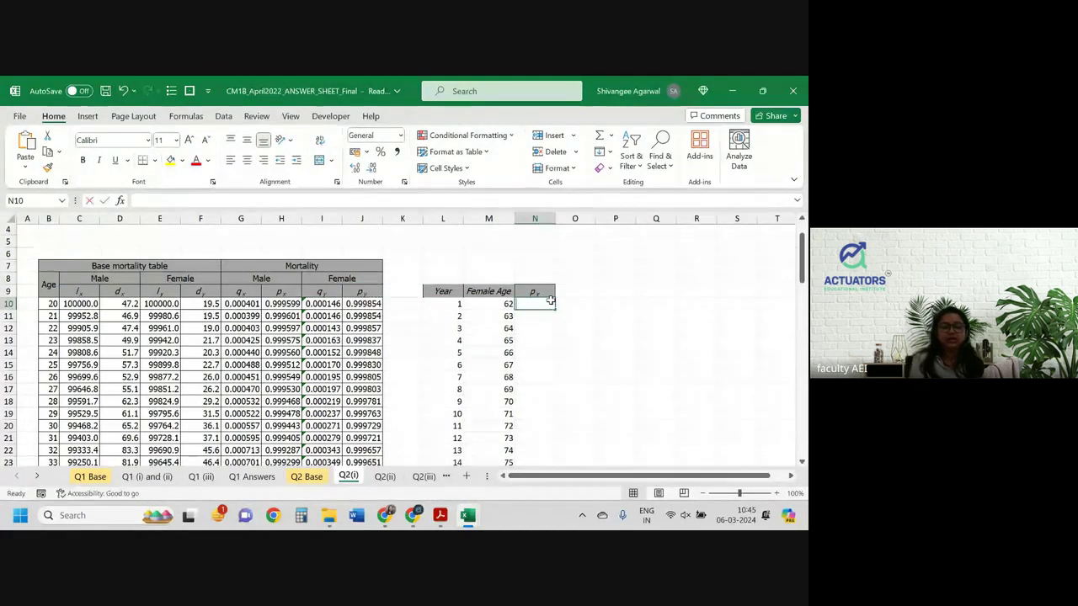
pyautogui.write('=')
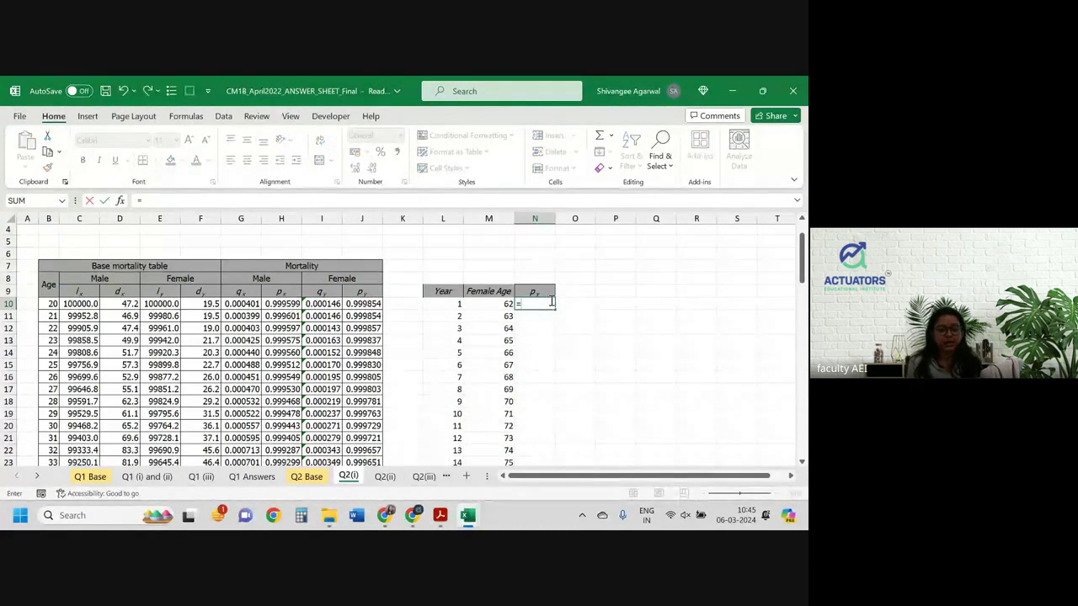
pyautogui.write('vl')
# Enter =VLOOKUP(M10,$B$10:$J$90,9,0) in N10 to look up the female survival probability.
pyautogui.press('Tab')
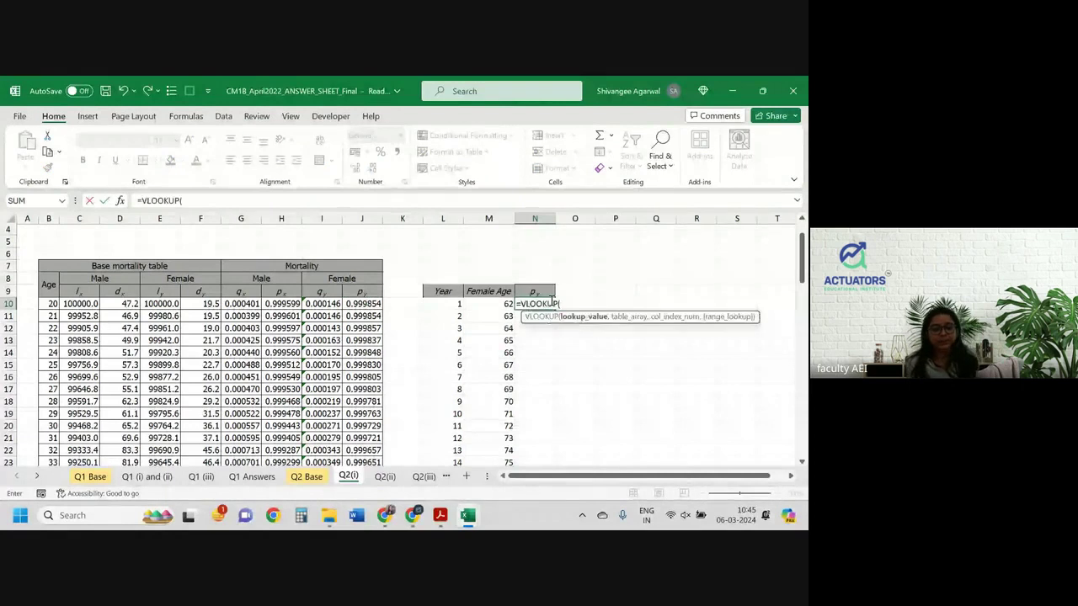
pyautogui.press('Left')
pyautogui.write(',')
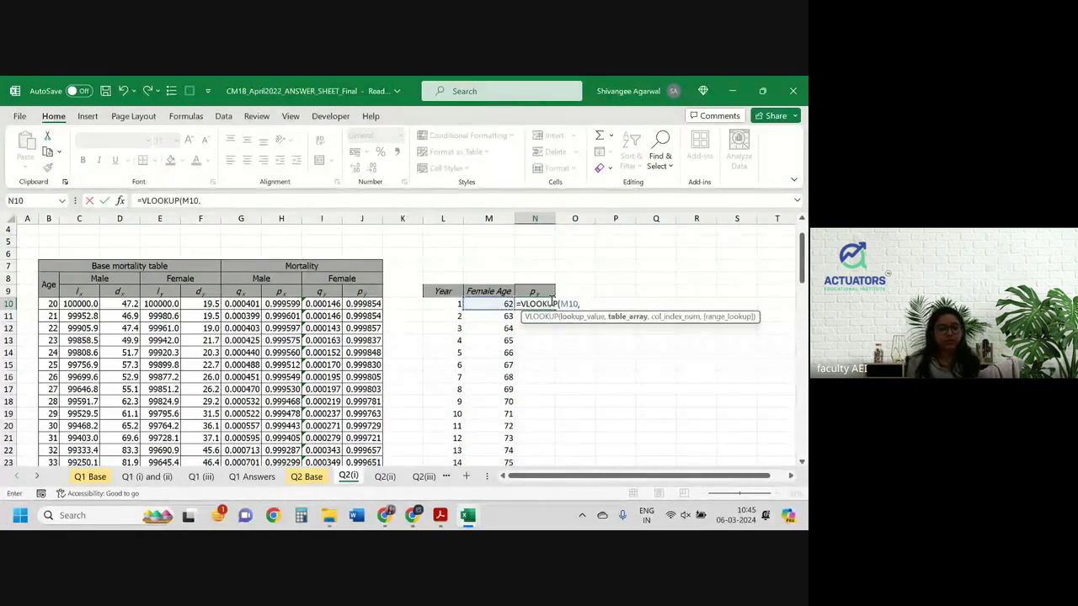
pyautogui.press('Left')
pyautogui.press('Left')
pyautogui.press('Left')
pyautogui.press('Left')
pyautogui.press('Left')
pyautogui.press('Left')
pyautogui.press('Left')
pyautogui.press('Left')
pyautogui.press('Left')
pyautogui.press('Left')
pyautogui.press('Left')
pyautogui.press('Left')
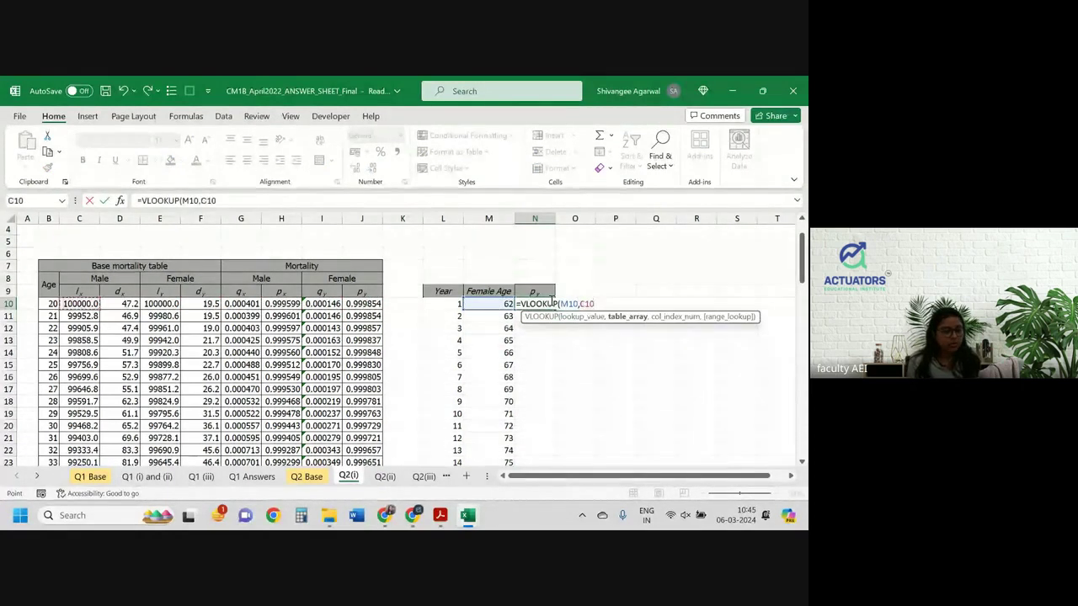
pyautogui.press('Up')
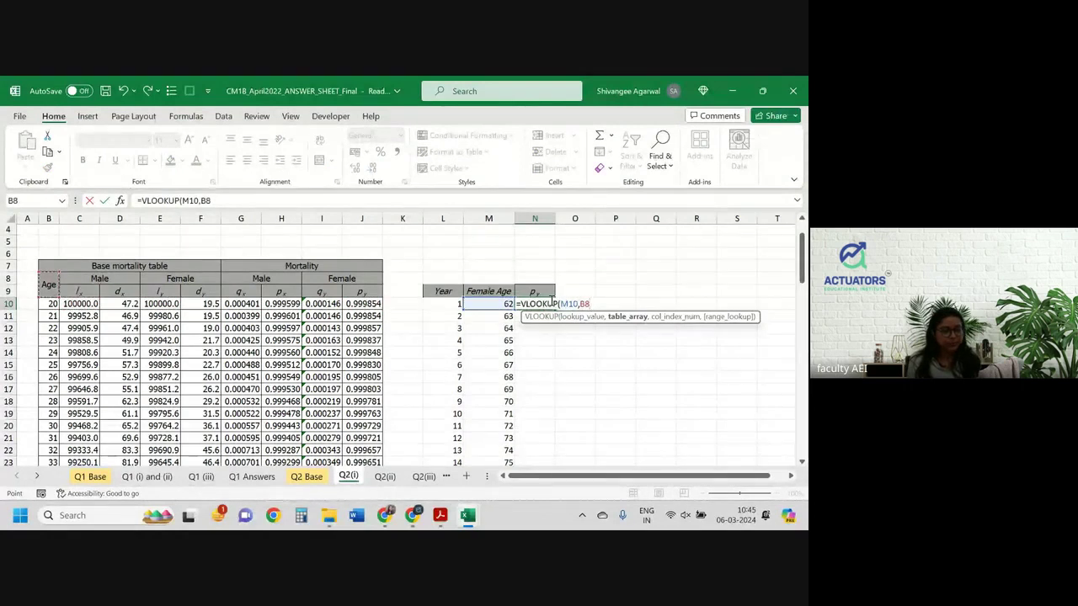
pyautogui.press('Down')
pyautogui.hotkey('ctrl', 'shift', 'Right')
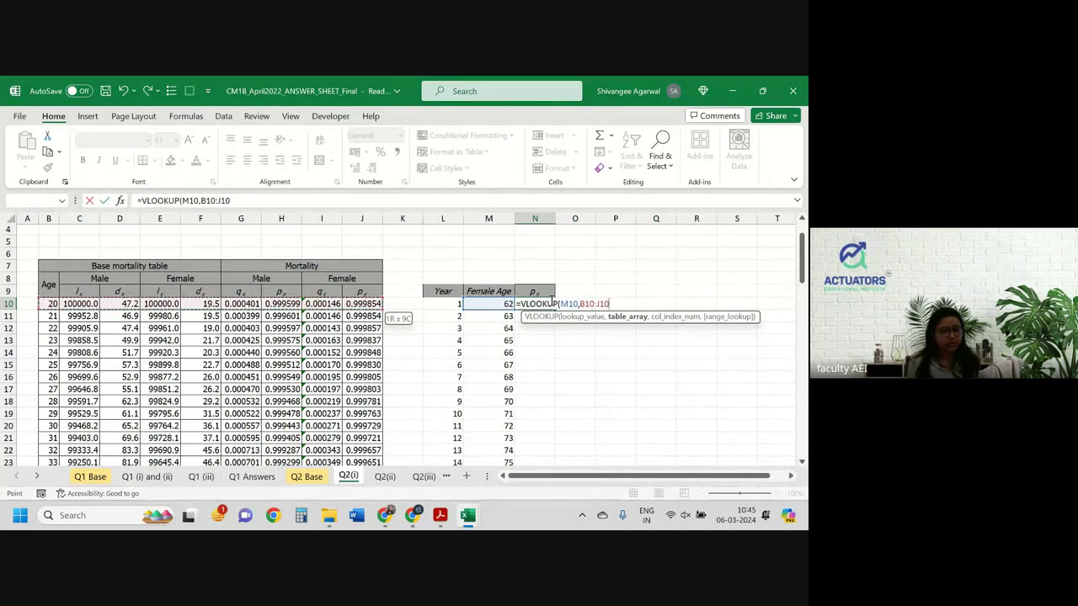
pyautogui.hotkey('ctrl', 'shift', 'Down')
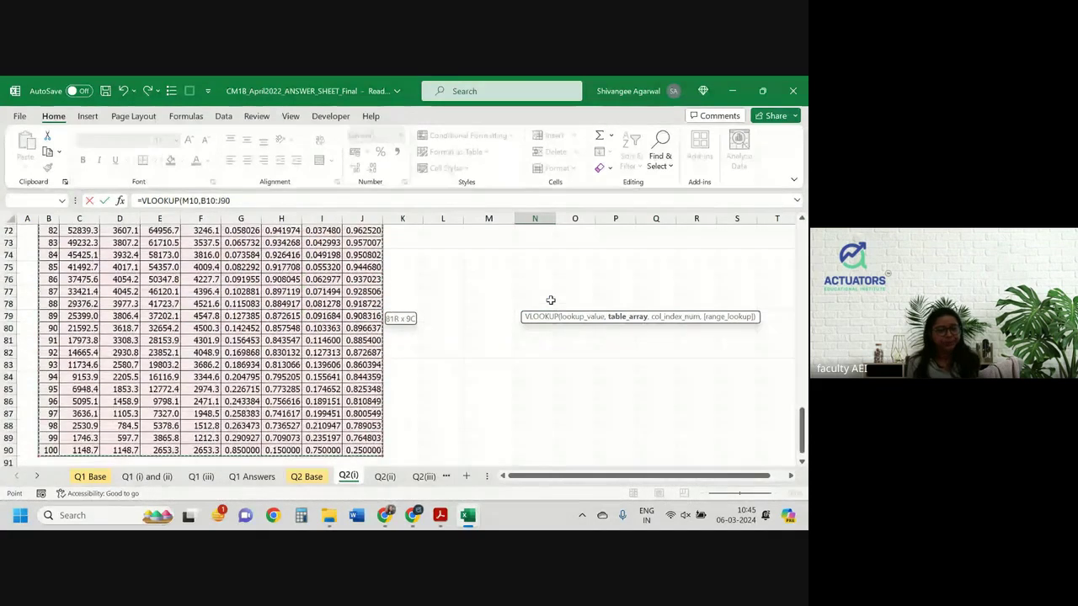
pyautogui.press('F4')
pyautogui.write(',')
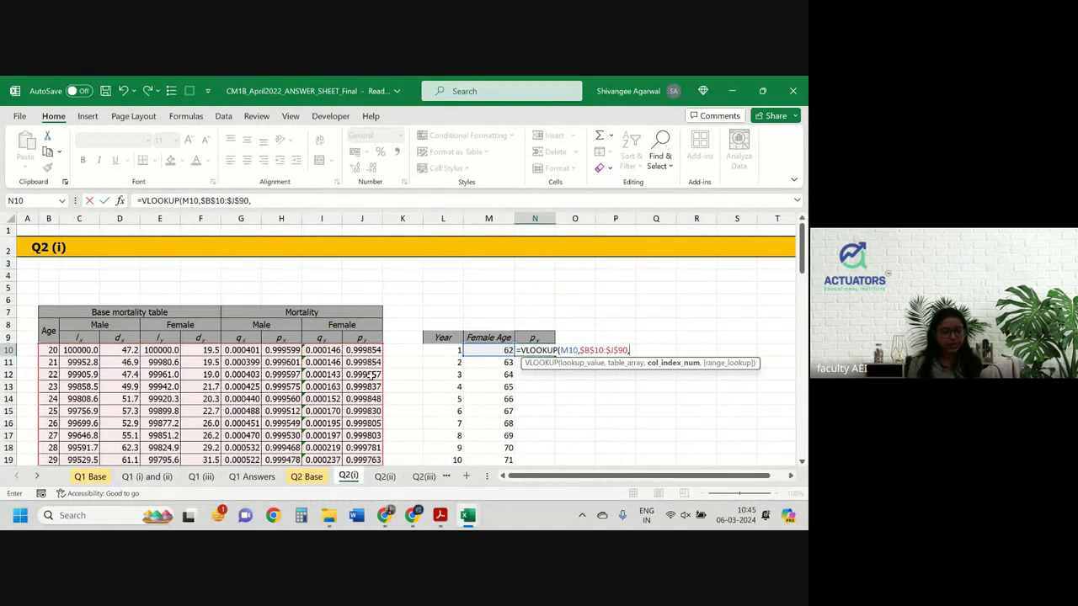
pyautogui.write('9,0)')
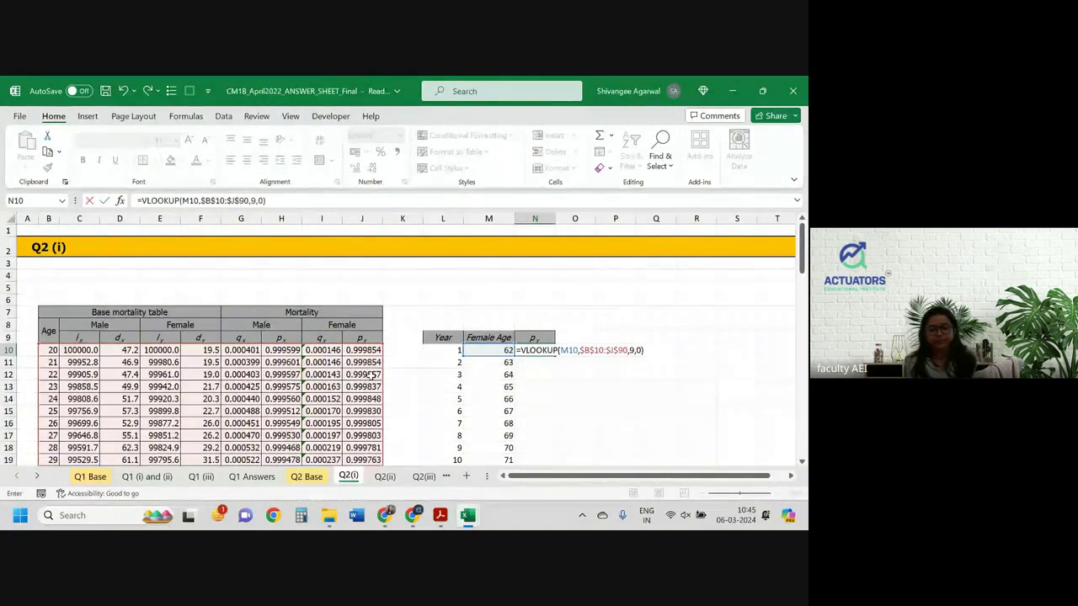
pyautogui.press('Return')
# Fill the lookup down the p_y column for ages 62–71, 0.995421 to 0.989647.
pyautogui.click(530, 350)
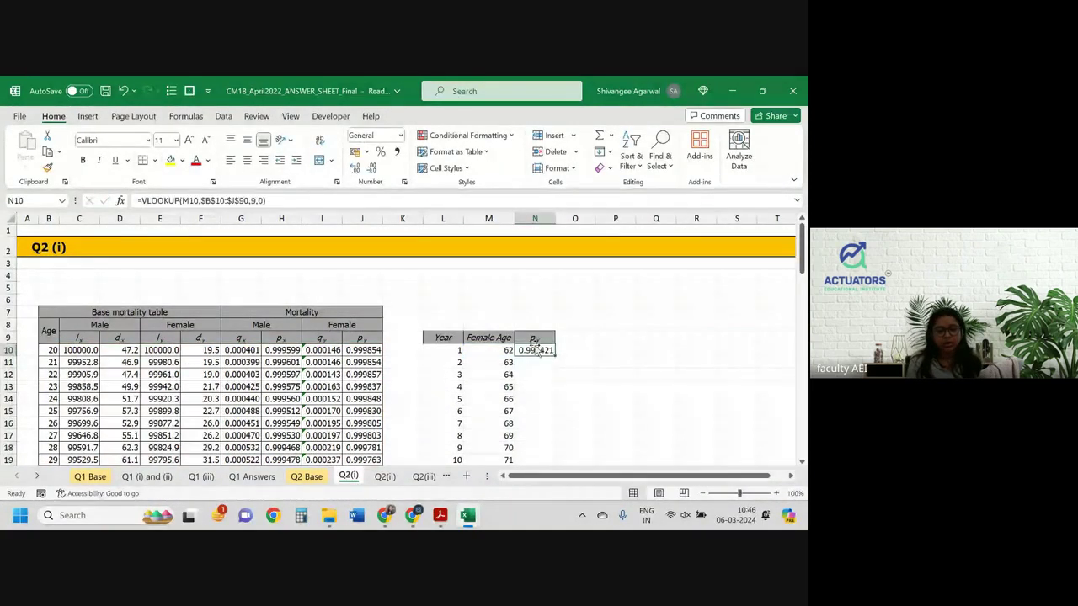
pyautogui.doubleClick(555, 357)
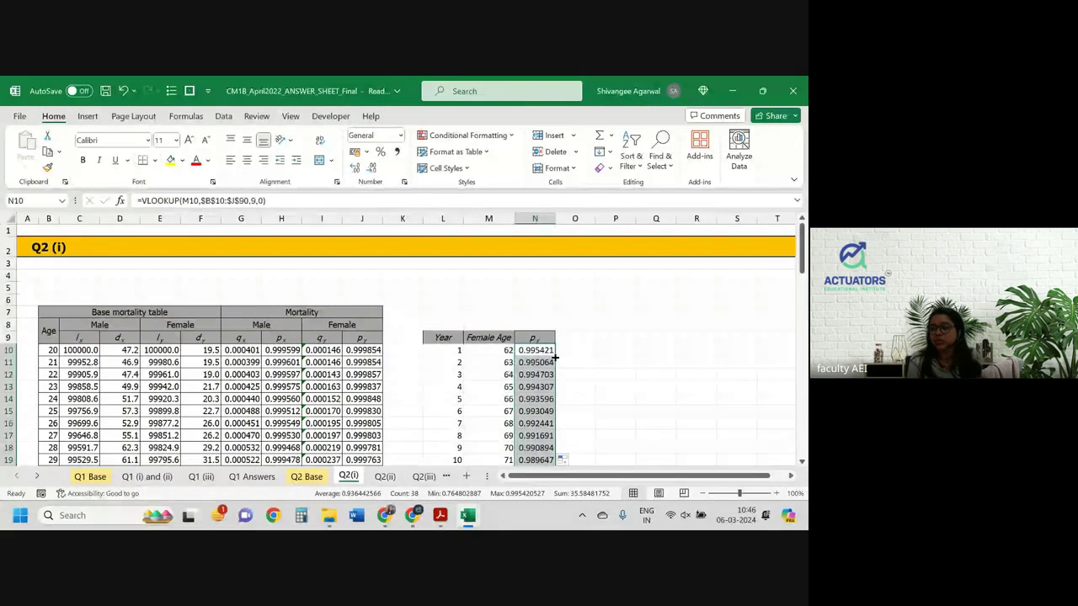
pyautogui.click(574, 338)
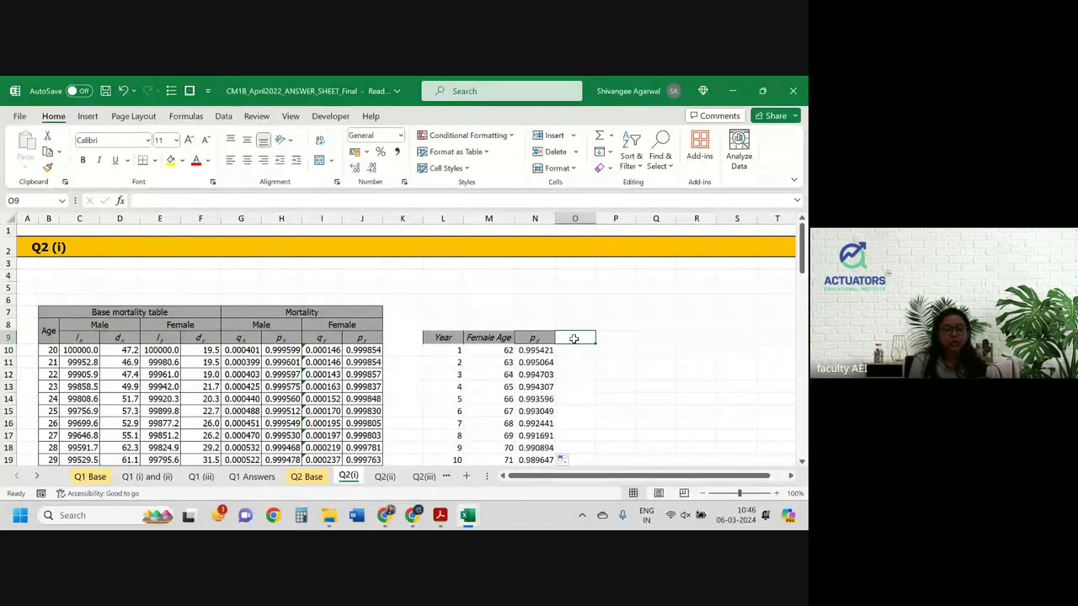
# Head O9 'nPy' and set O10 to =N10.
pyautogui.write('nPy')
pyautogui.press('Return')
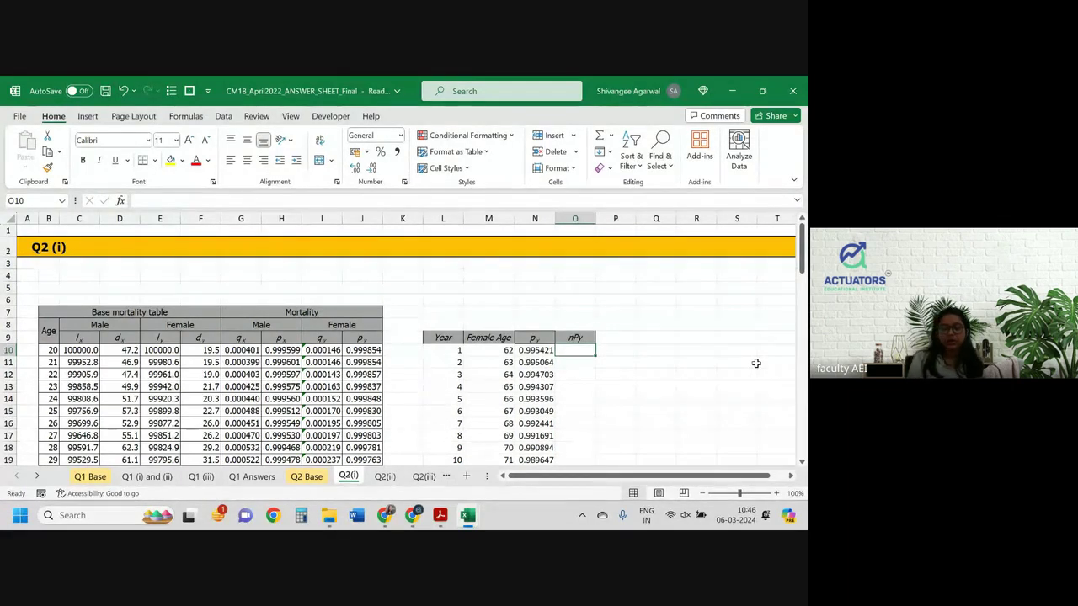
pyautogui.write('=N10')
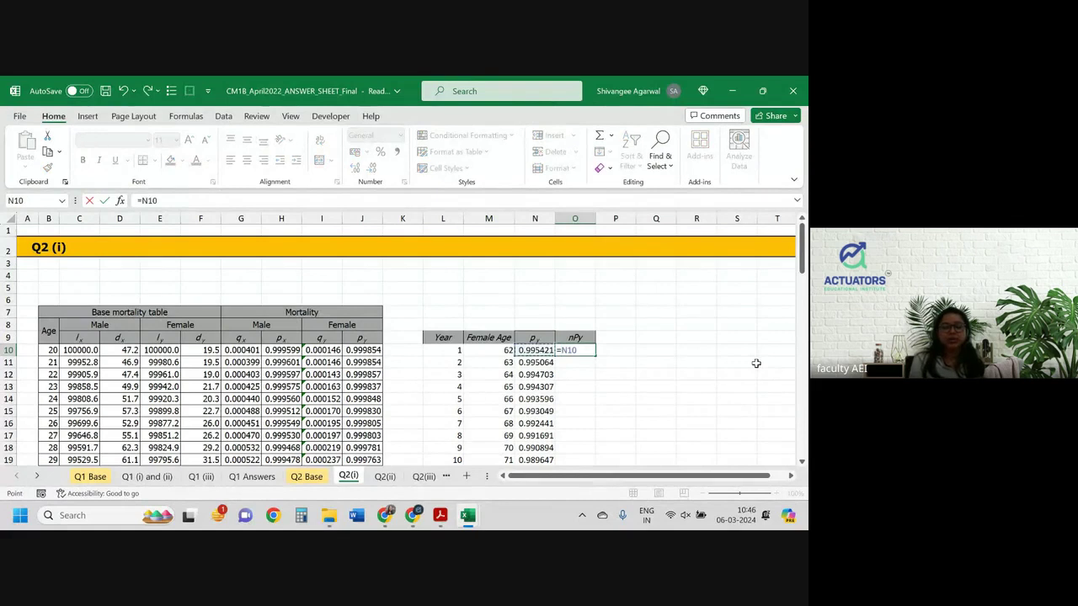
pyautogui.press('Return')
# Enter =O10*N11 in O11 and fill it down, reaching 0.932911 by year 10.
pyautogui.write('=')
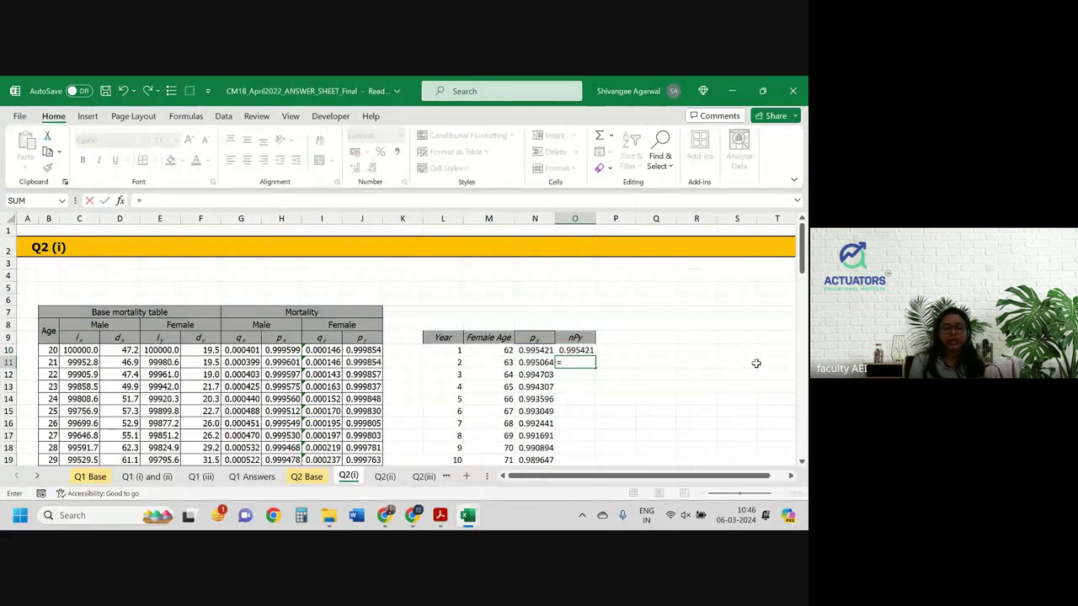
pyautogui.press('Up')
pyautogui.write('*')
pyautogui.press('Left')
pyautogui.press('Up')
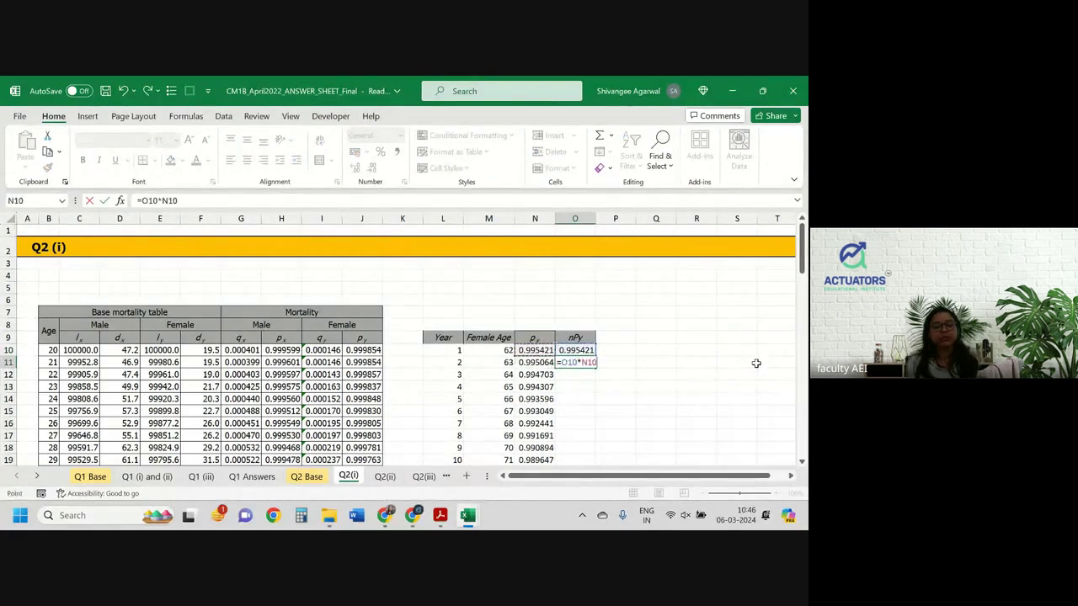
pyautogui.press('Down')
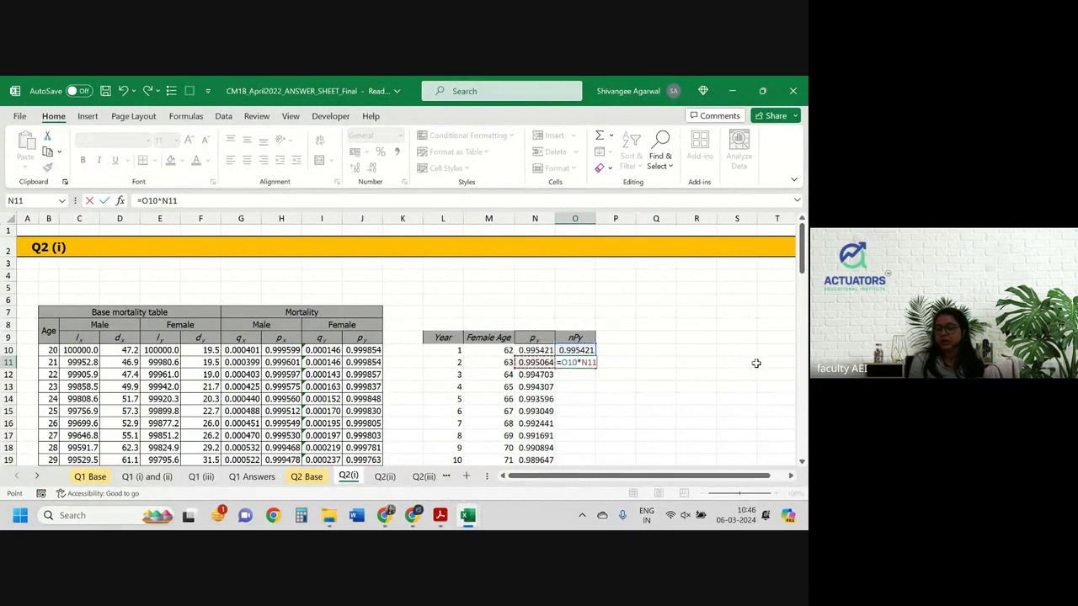
pyautogui.press('Return')
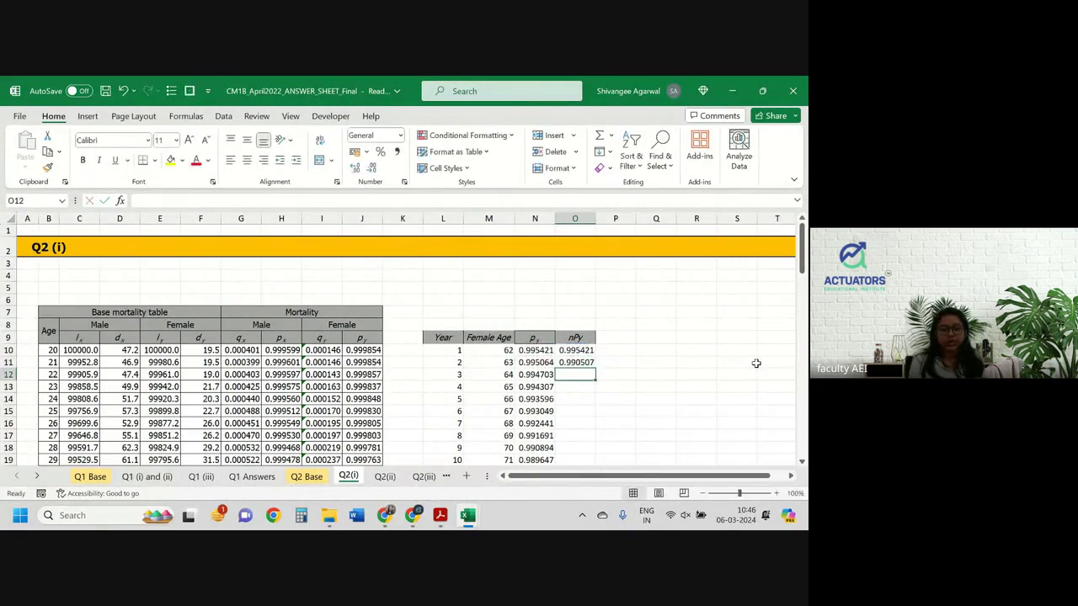
pyautogui.click(581, 362)
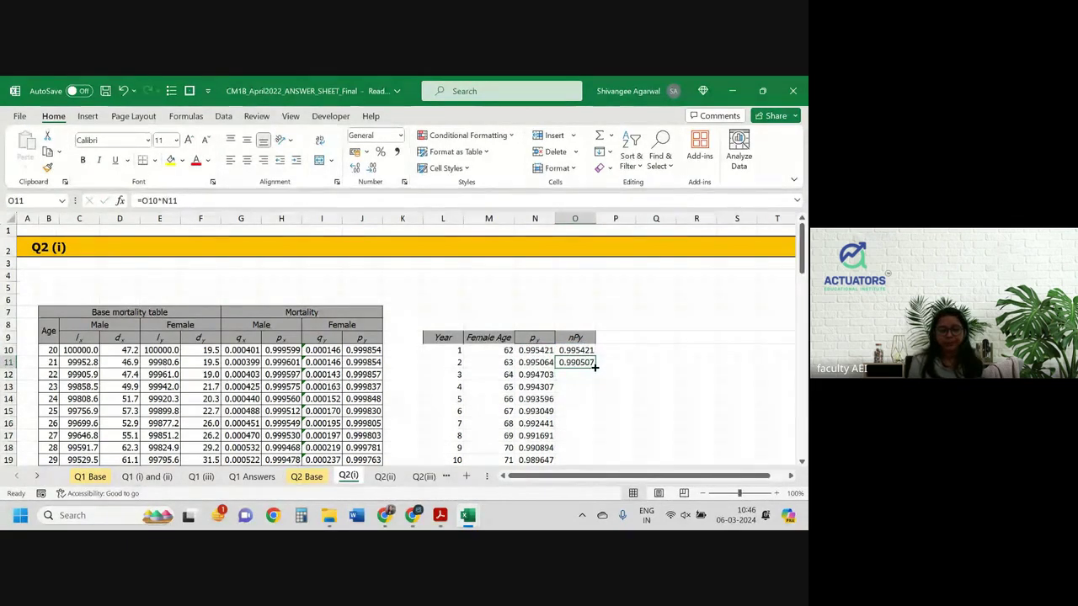
pyautogui.doubleClick(594, 364)
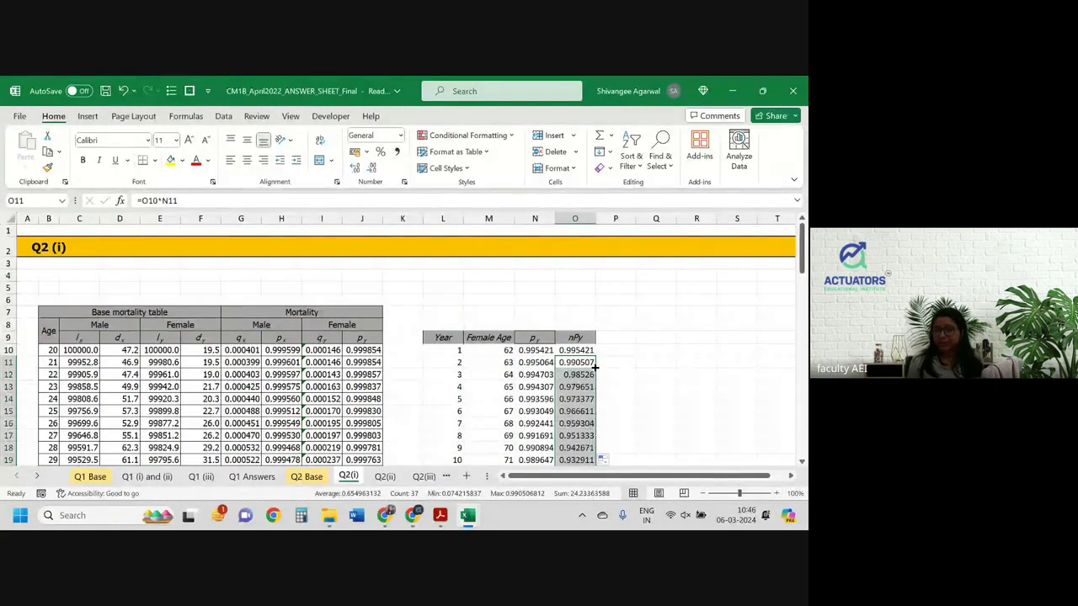
# Adjust column O's decimals so nPy values show seven places, e.g. 0.9954205.
pyautogui.click(355, 169)
pyautogui.click(354, 169)
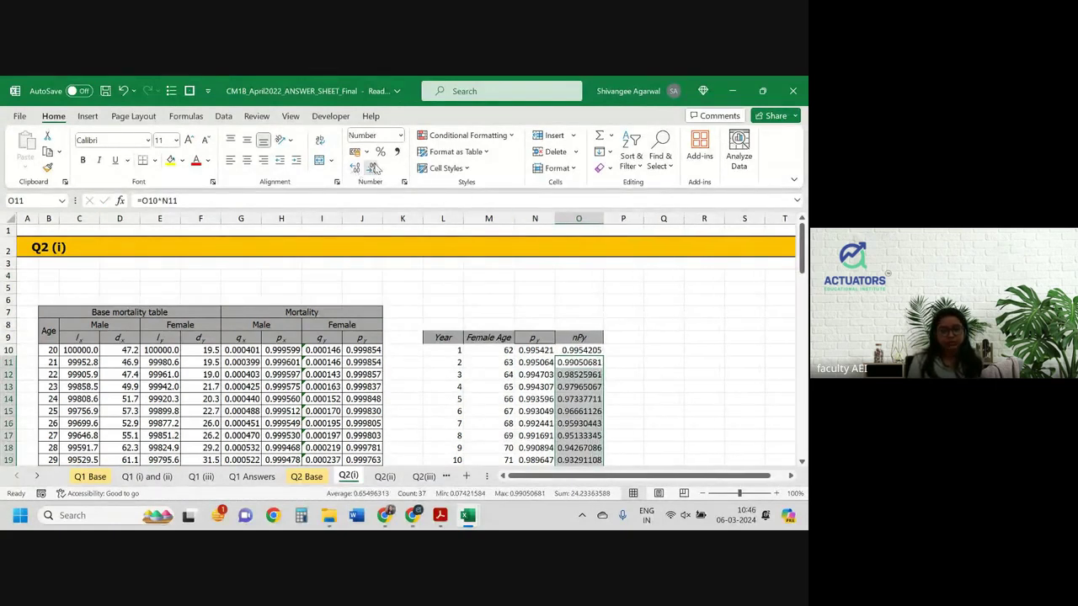
pyautogui.click(371, 169)
pyautogui.click(371, 169)
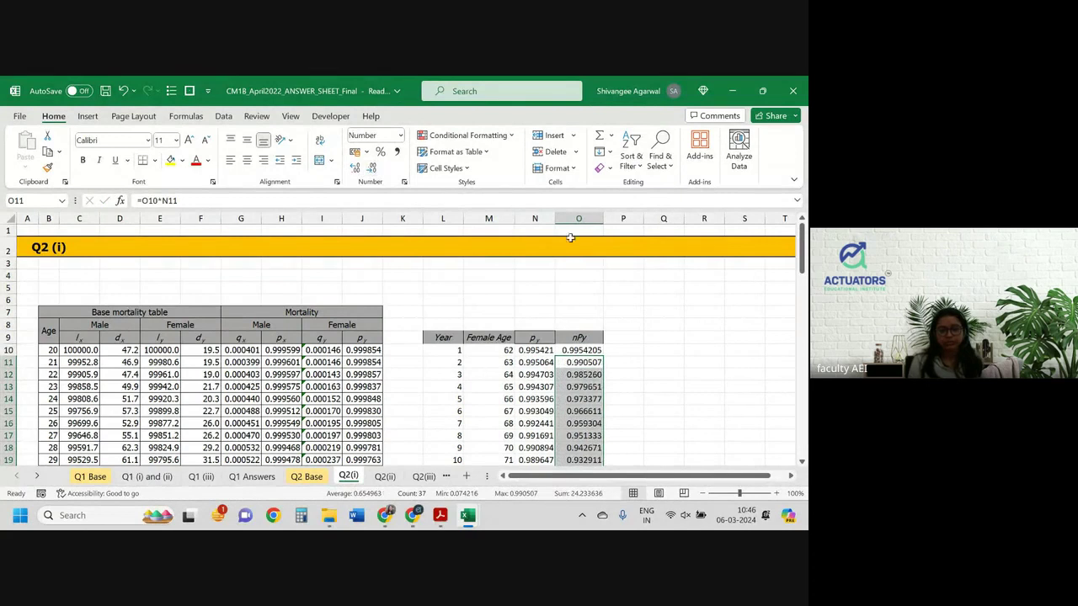
pyautogui.click(354, 169)
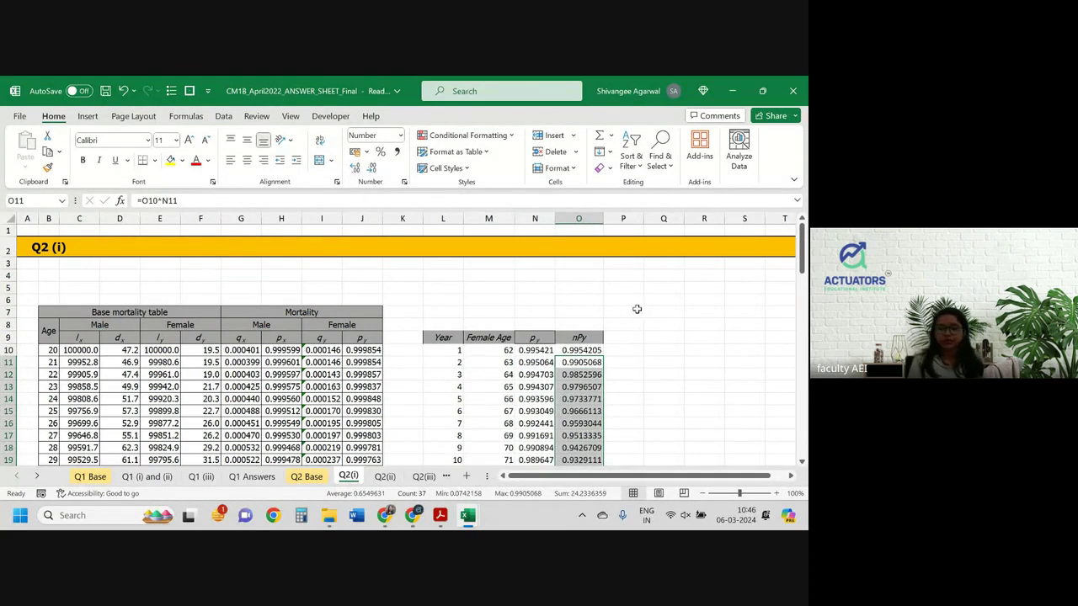
# Add a Male Age column in P filled as a series from 63 to 72.
pyautogui.click(620, 336)
pyautogui.write('Mal')
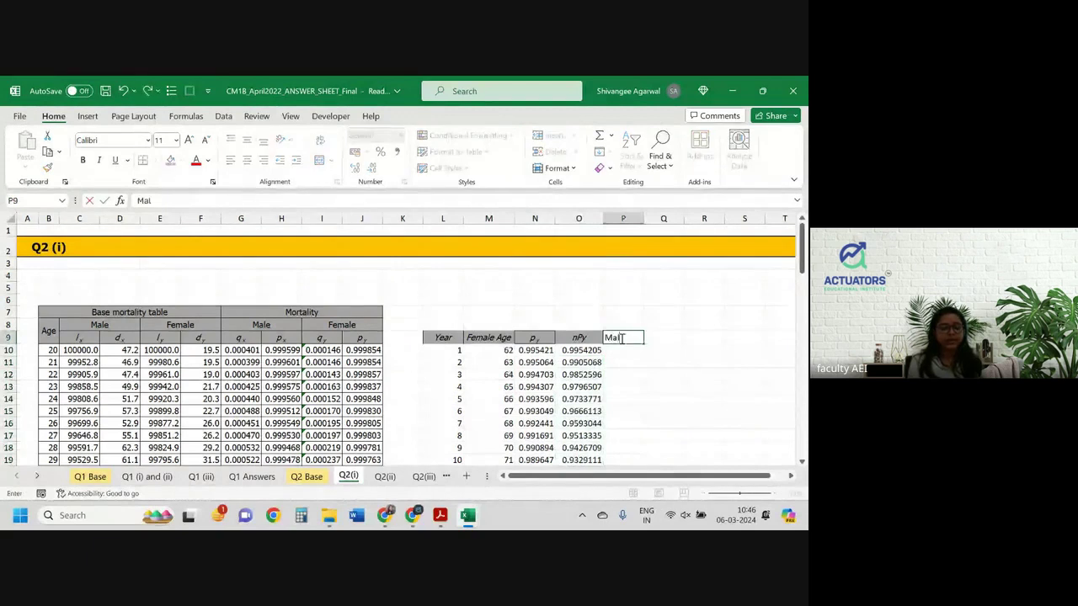
pyautogui.write('e Age')
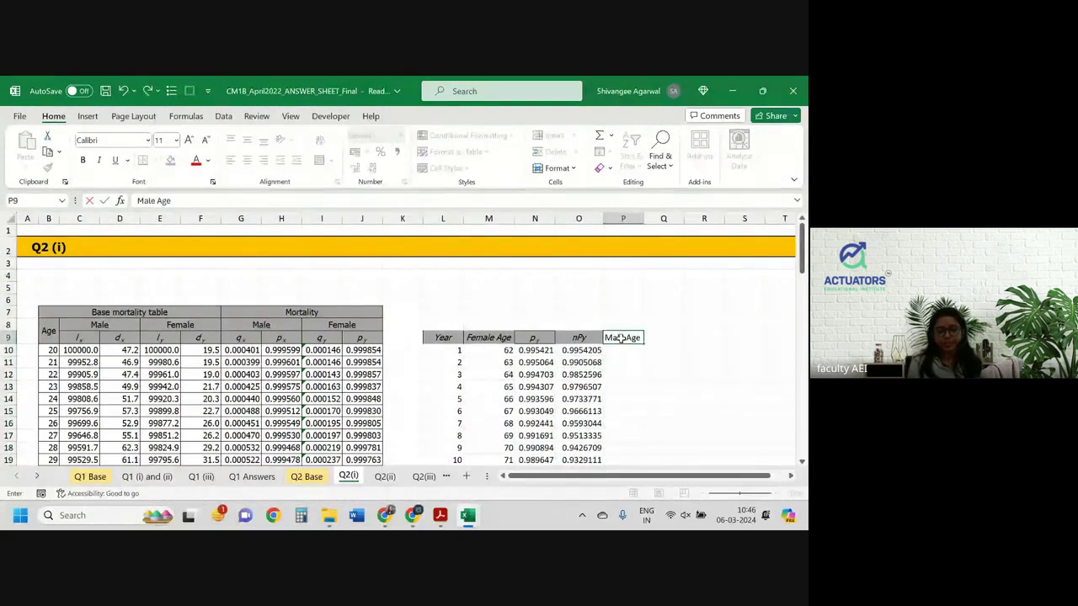
pyautogui.press('Return')
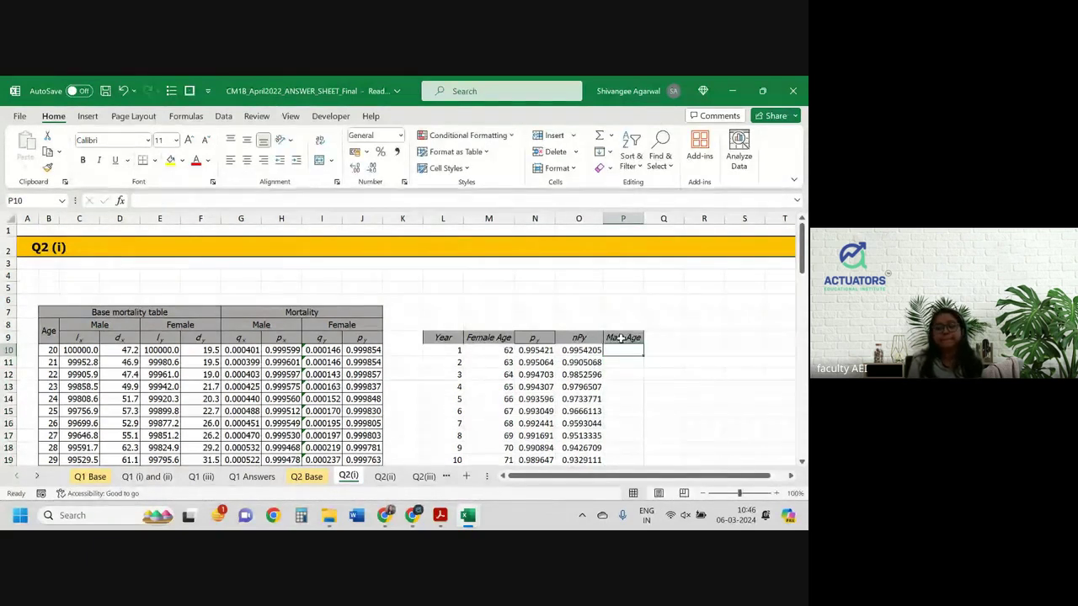
pyautogui.write('63')
pyautogui.press('Return')
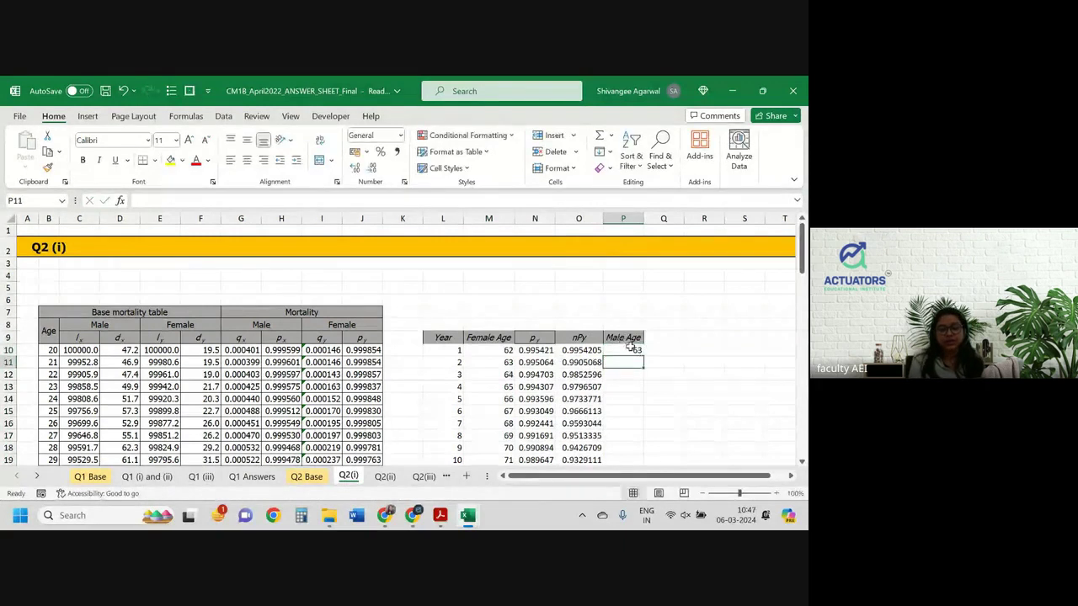
pyautogui.click(627, 350)
pyautogui.doubleClick(643, 355)
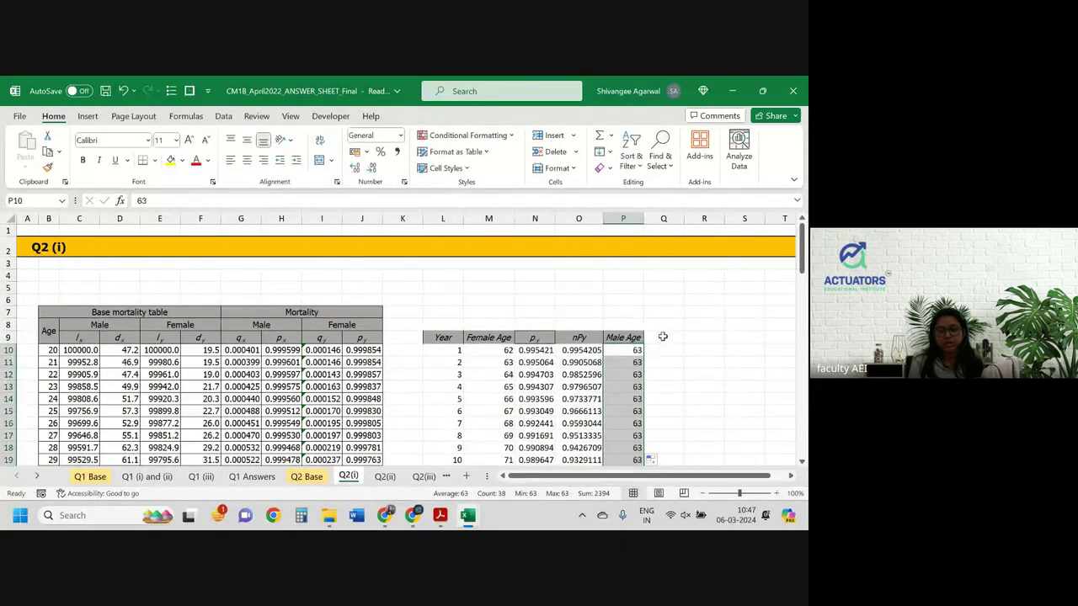
pyautogui.click(626, 363)
pyautogui.write('64')
pyautogui.press('Return')
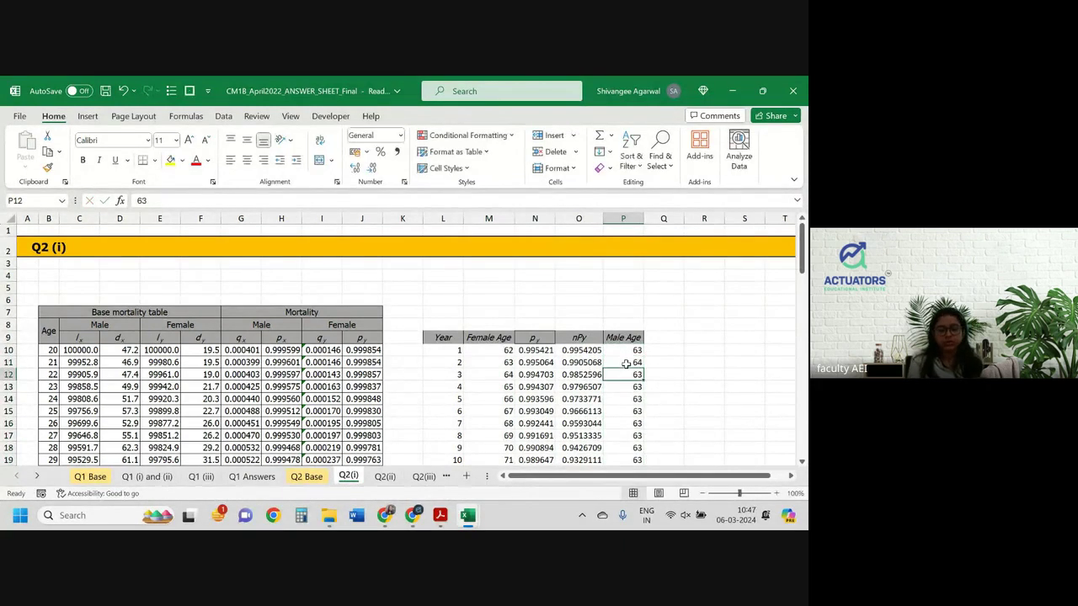
pyautogui.moveTo(629, 350); pyautogui.dragTo(633, 364)
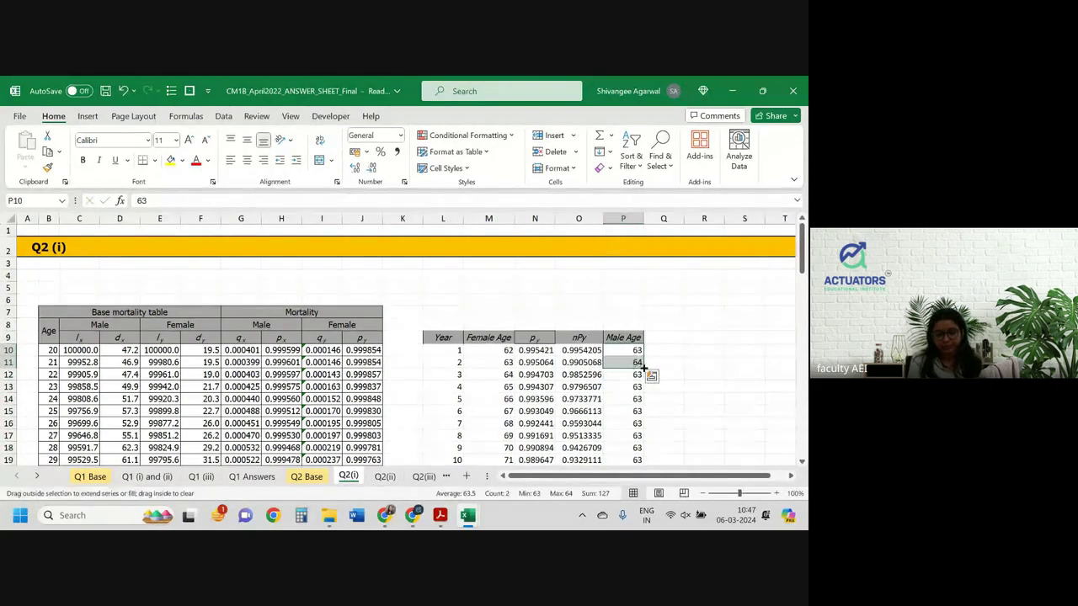
pyautogui.doubleClick(642, 368)
# Add Px and NPx headings in Q9 and R9.
pyautogui.click(660, 337)
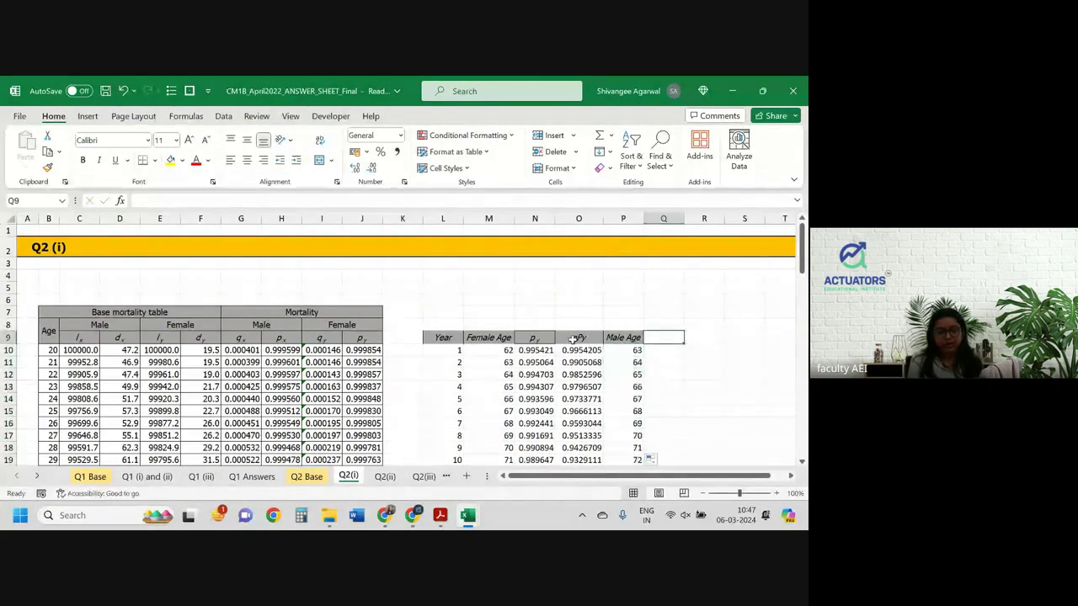
pyautogui.write('=')
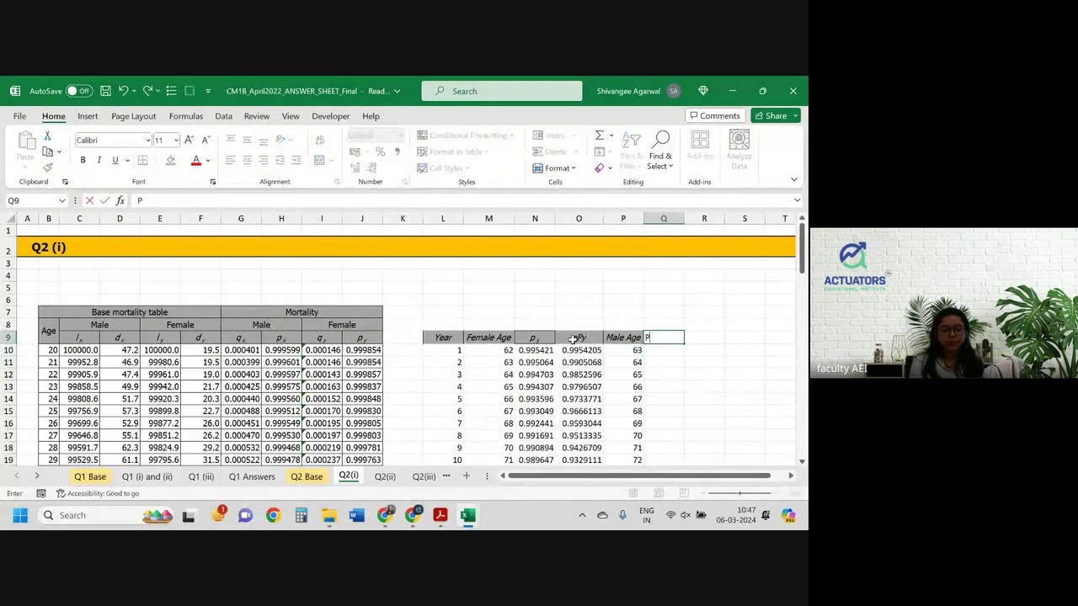
pyautogui.press('Tab')
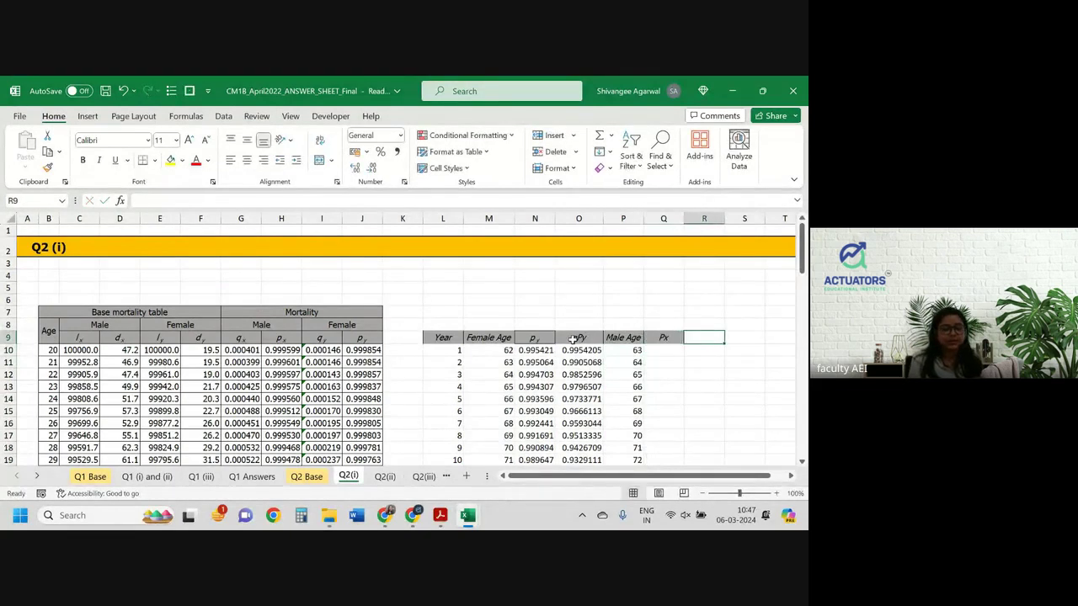
pyautogui.write('N')
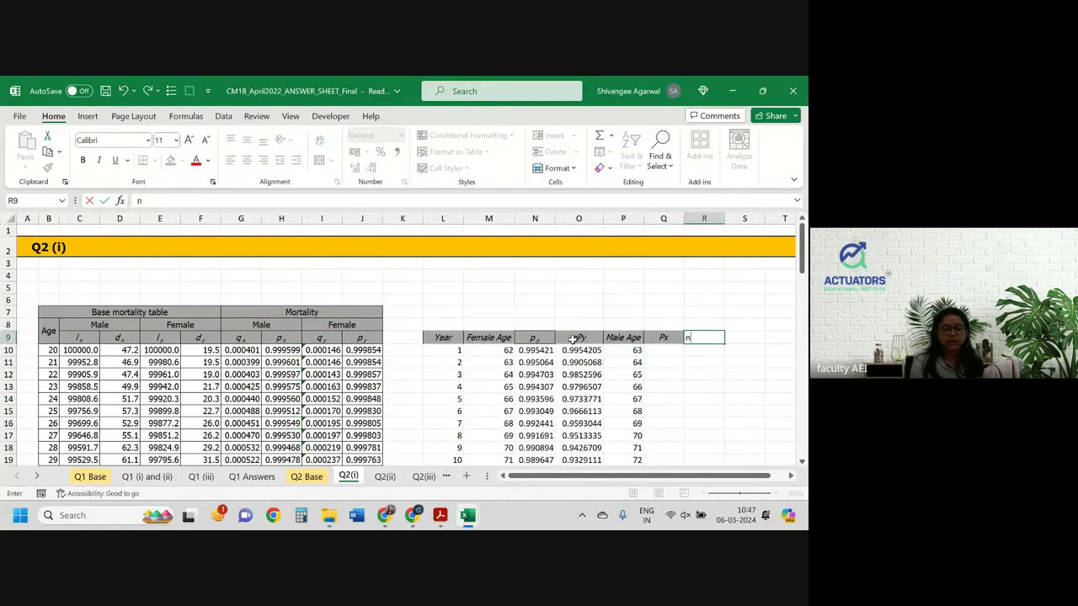
pyautogui.write('Px')
pyautogui.press('Return')
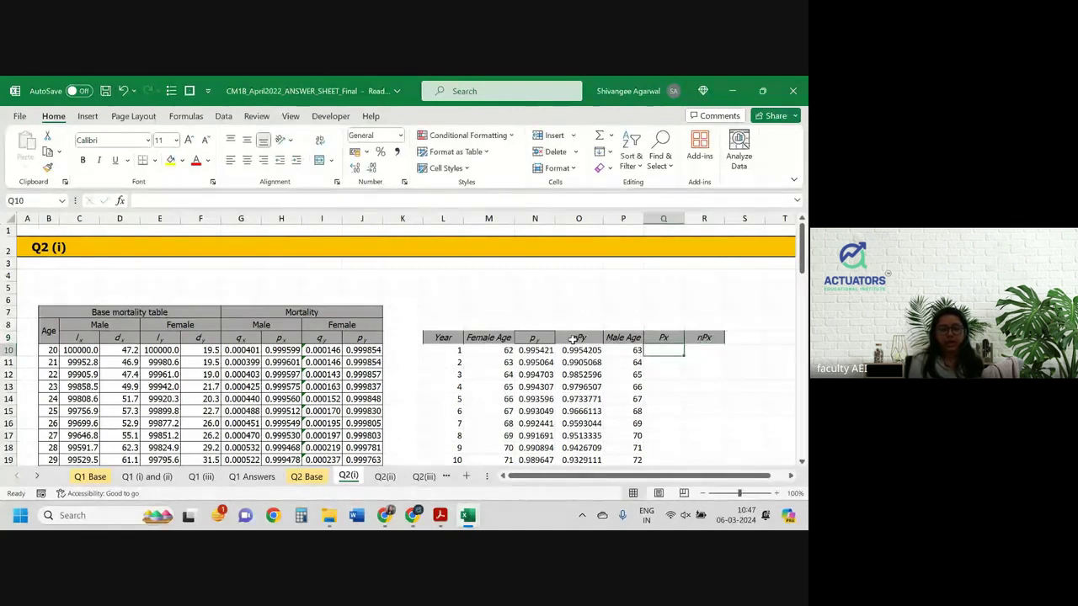
# Build =VLOOKUP(P10,$B$10:$J$90,8,0) in Q10 for the male survival probability.
pyautogui.write('=vlo')
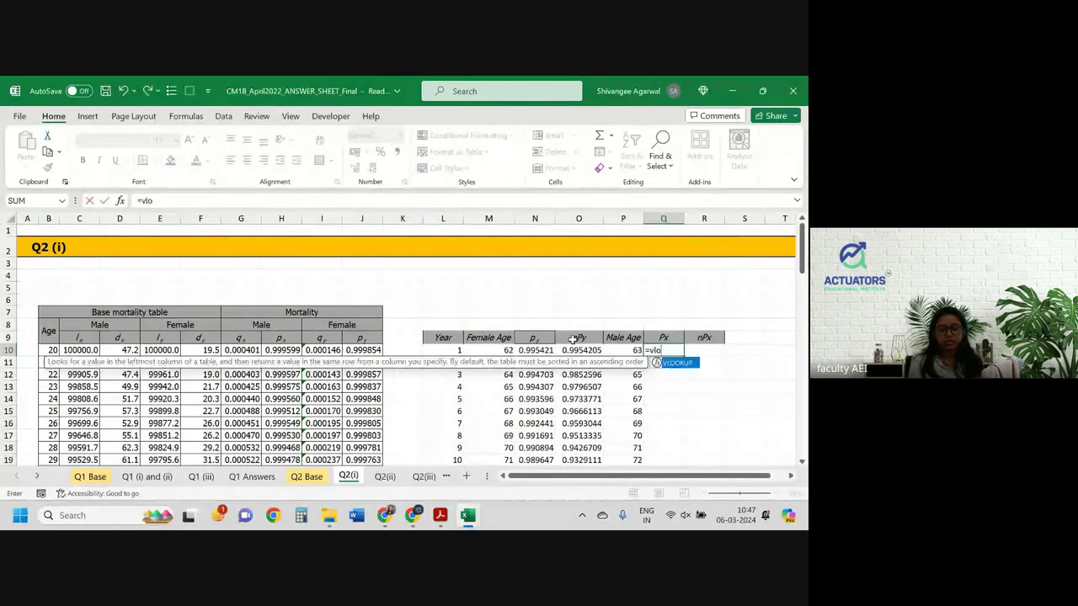
pyautogui.press('Tab')
pyautogui.press('Left')
pyautogui.write(',')
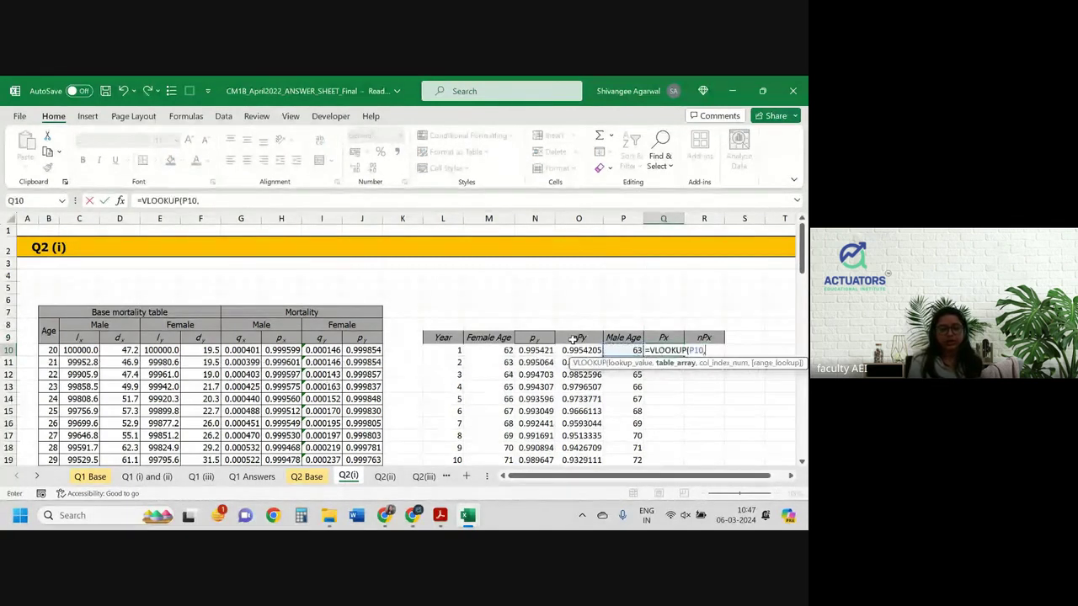
pyautogui.press('Left')
pyautogui.press('Left')
pyautogui.press('Left')
pyautogui.press('Left')
pyautogui.press('Left')
pyautogui.press('Left')
pyautogui.press('Left')
pyautogui.press('Left')
pyautogui.press('Left')
pyautogui.press('Left')
pyautogui.press('Left')
pyautogui.press('Left')
pyautogui.press('Left')
pyautogui.press('Left')
pyautogui.press('Left')
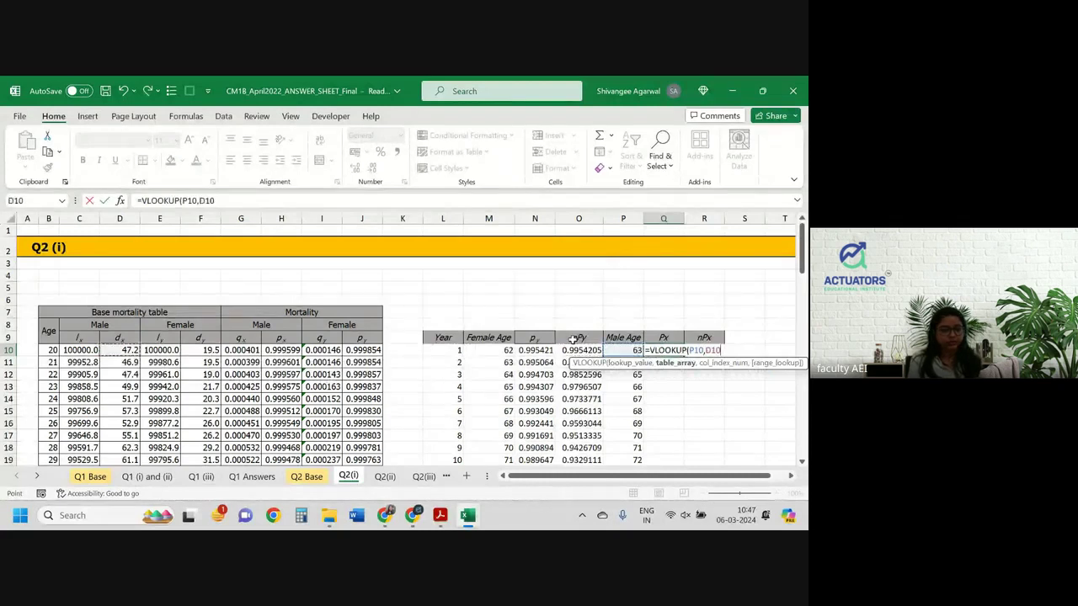
pyautogui.hotkey('shift', 'Right')
pyautogui.hotkey('shift', 'Right')
pyautogui.hotkey('shift', 'Right')
pyautogui.hotkey('shift', 'Right')
pyautogui.hotkey('shift', 'Right')
pyautogui.hotkey('shift', 'Right')
pyautogui.hotkey('shift', 'Right')
pyautogui.hotkey('shift', 'Right')
pyautogui.hotkey('ctrl', 'shift', 'Down')
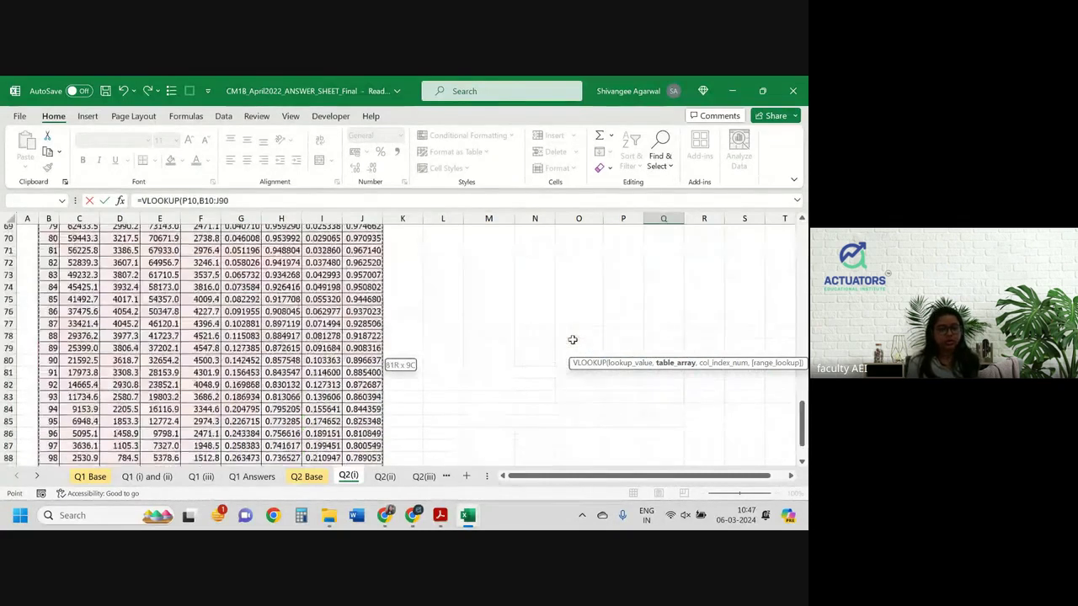
pyautogui.press('F4')
pyautogui.write(',')
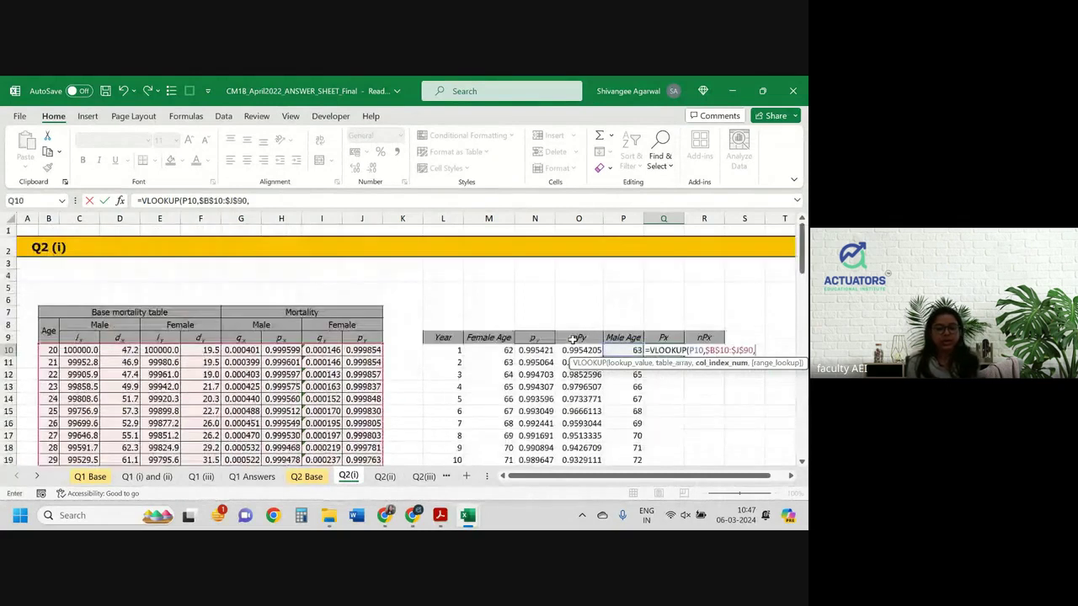
pyautogui.write('8')
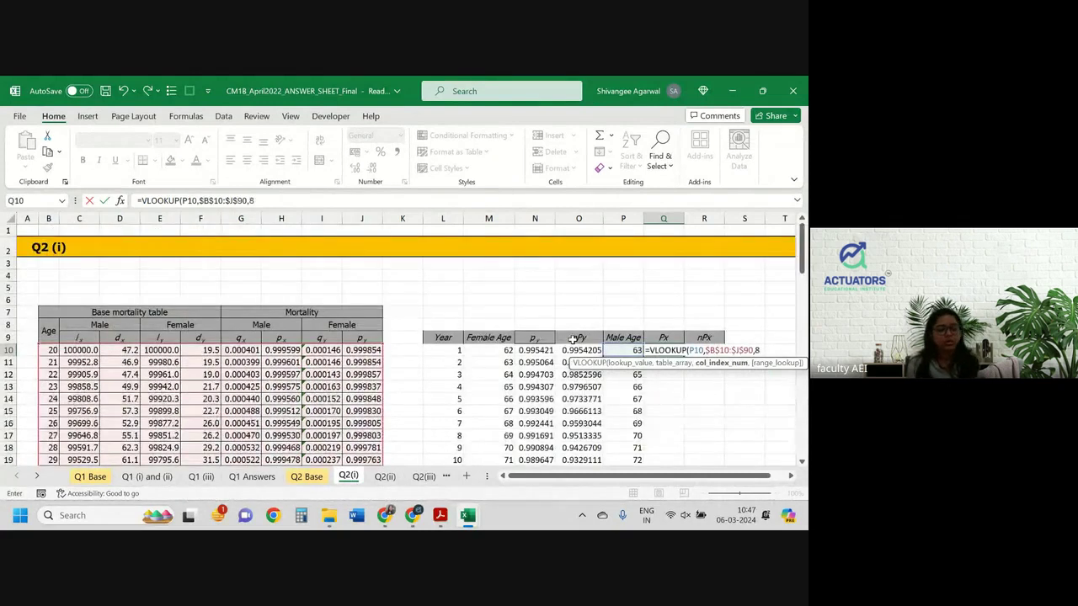
pyautogui.write(',0)')
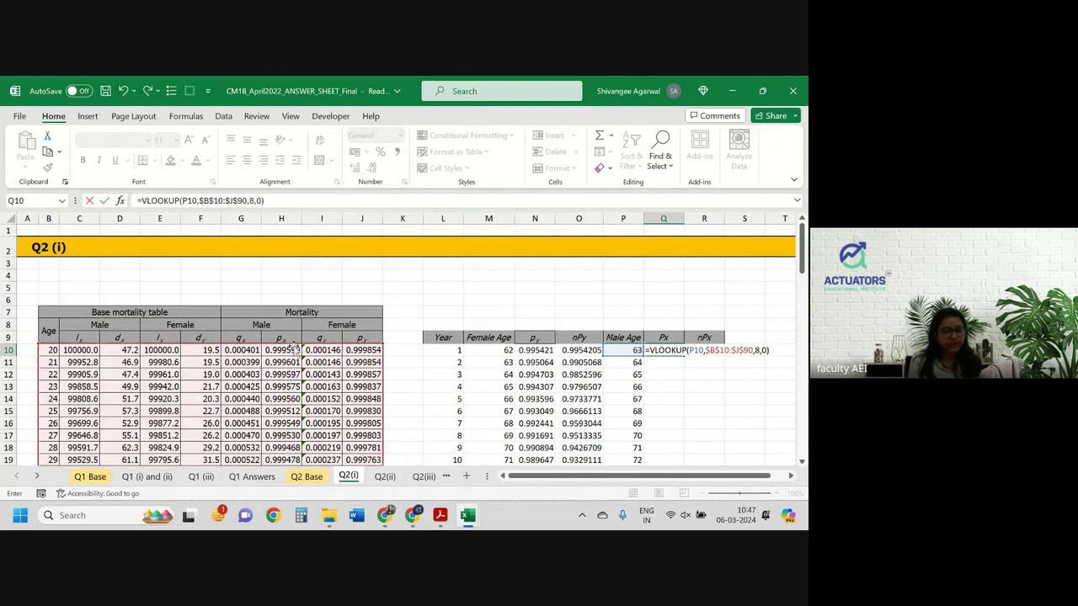
# Confirm the Q10 lookup and fill it down column Q, starting 0.991313.
pyautogui.click(255, 202)
pyautogui.press('Return')
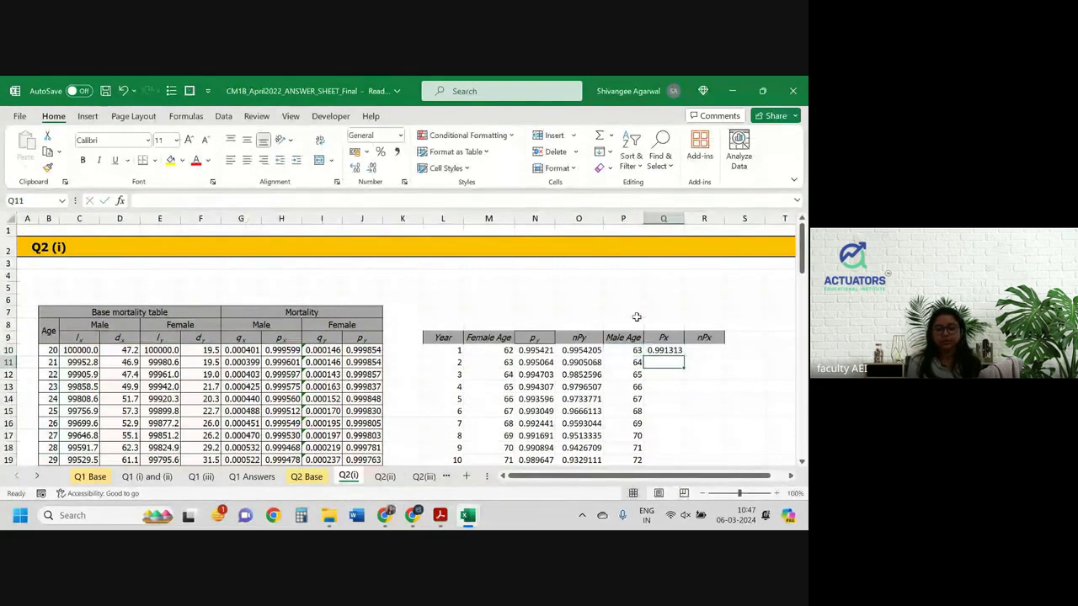
pyautogui.click(678, 352)
pyautogui.doubleClick(684, 355)
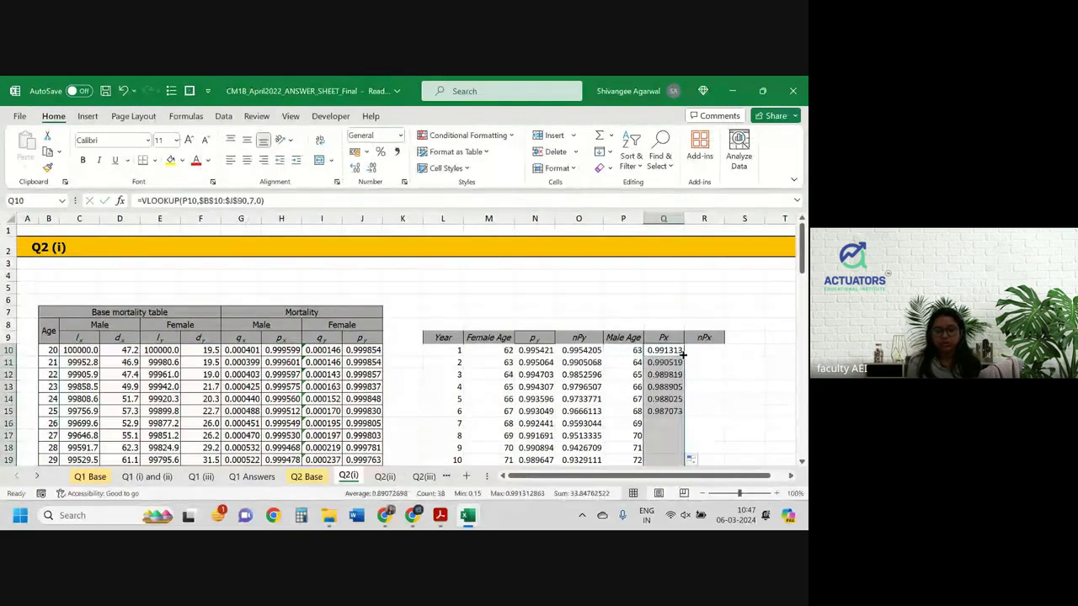
# Set R10 to =Q10 and fill =R10*Q11 down column R, reaching 0.876441.
pyautogui.click(708, 350)
pyautogui.write('=Q10')
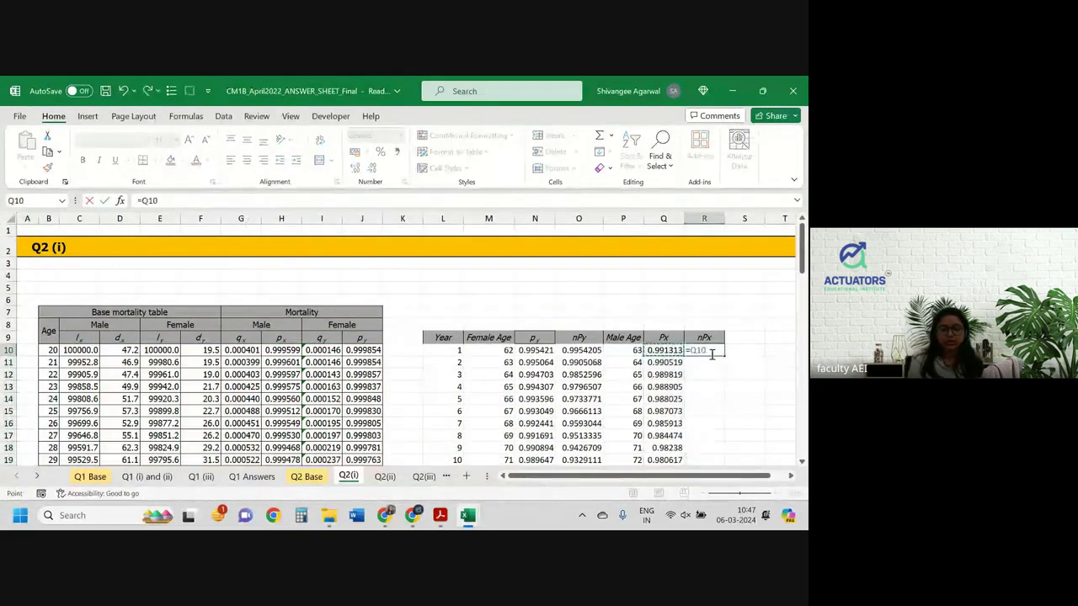
pyautogui.press('Return')
pyautogui.write('=')
pyautogui.press('Up')
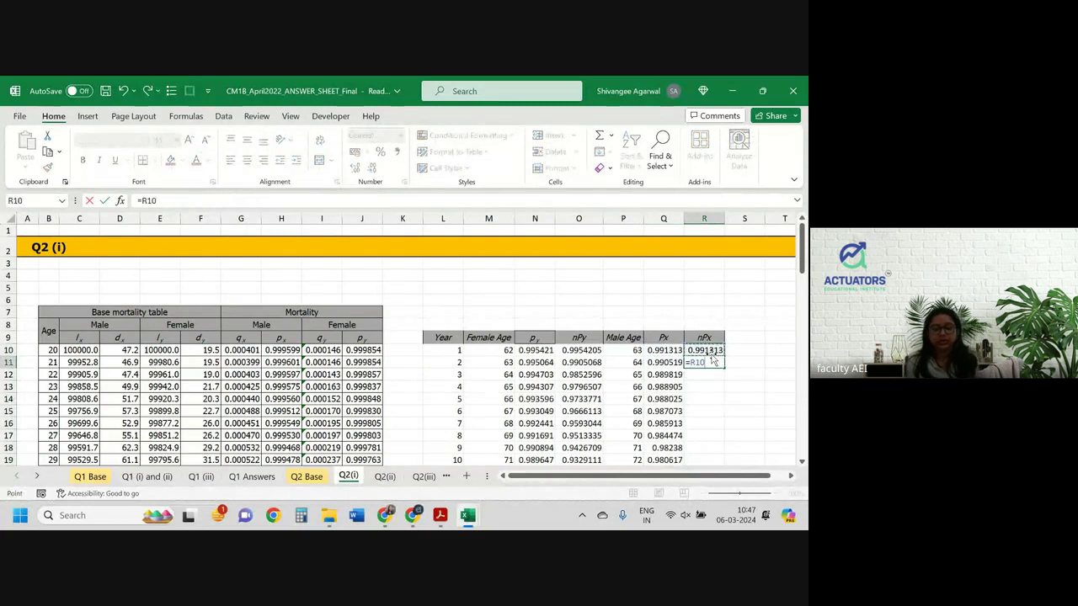
pyautogui.write('*')
pyautogui.press('Left')
pyautogui.press('Return')
pyautogui.click(709, 362)
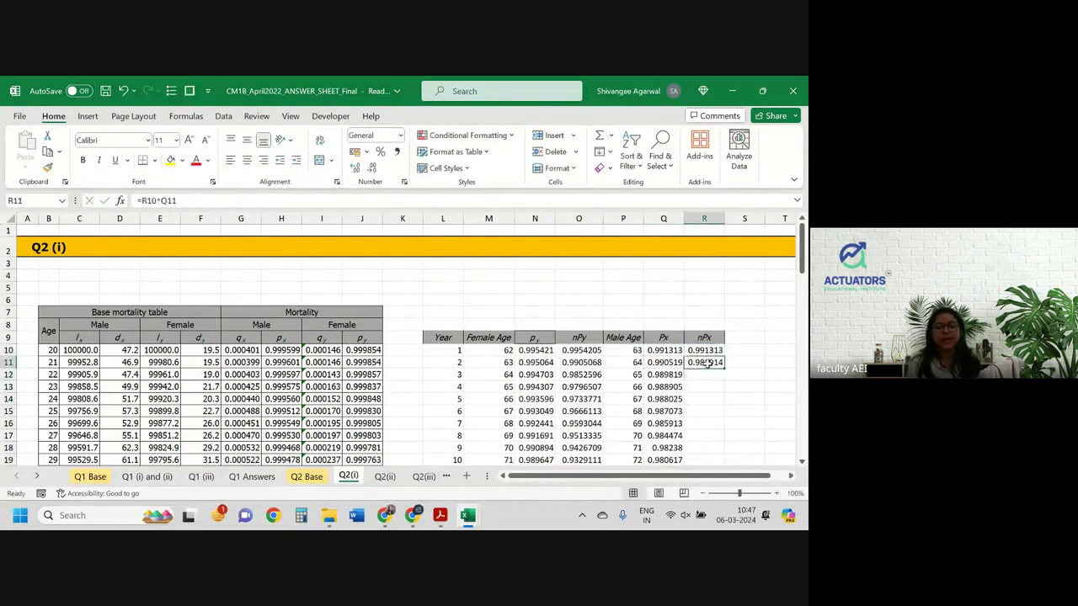
pyautogui.doubleClick(722, 368)
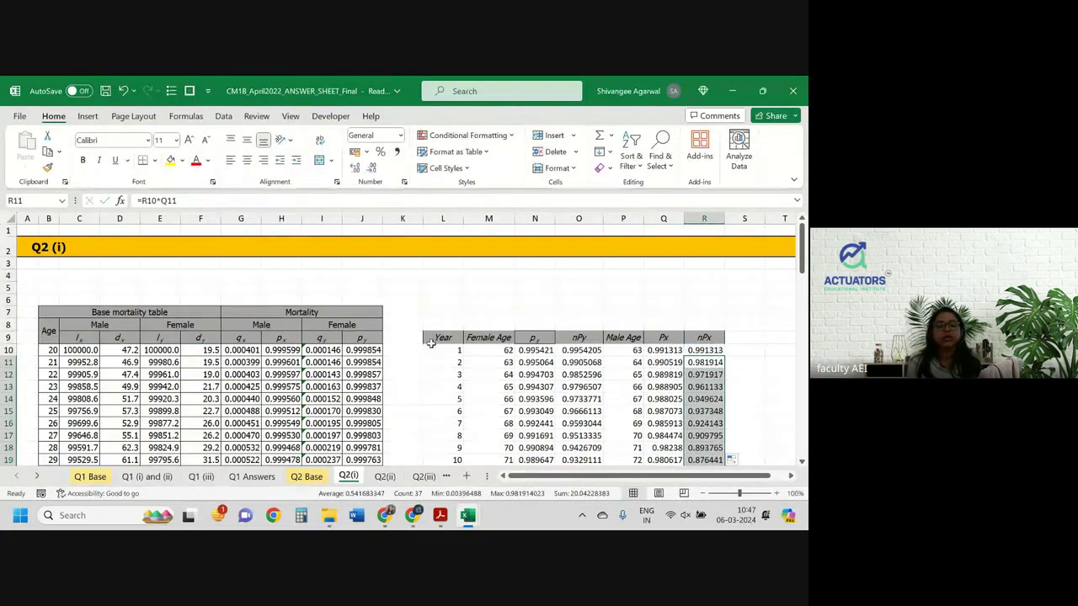
# Select the table from L9 down to its last row to check it.
pyautogui.moveTo(431, 339); pyautogui.dragTo(714, 347)
pyautogui.hotkey('ctrl', 'shift', 'Down')
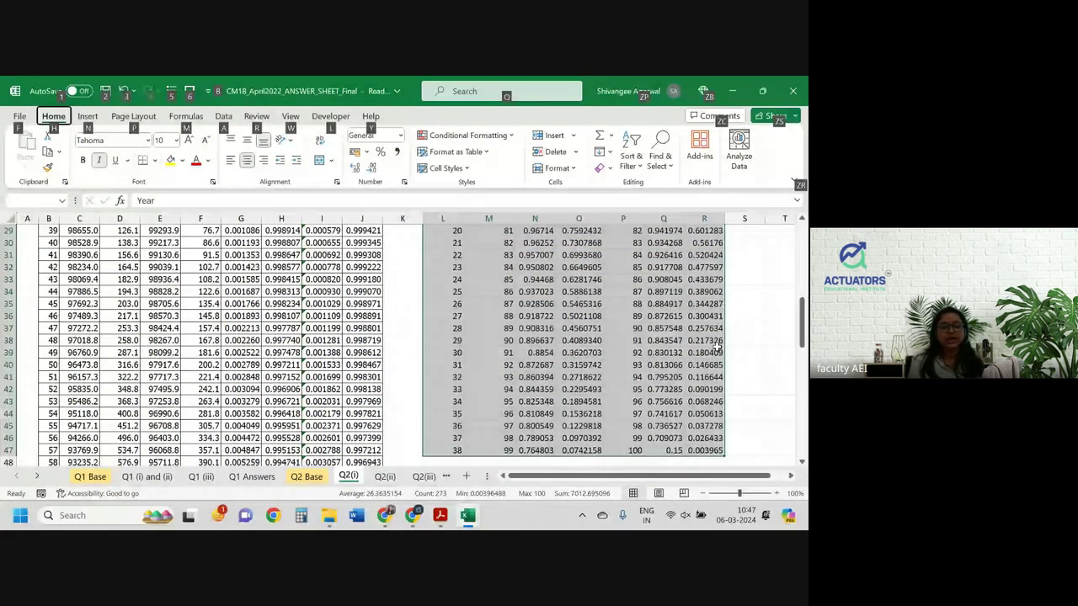
pyautogui.press('Down')
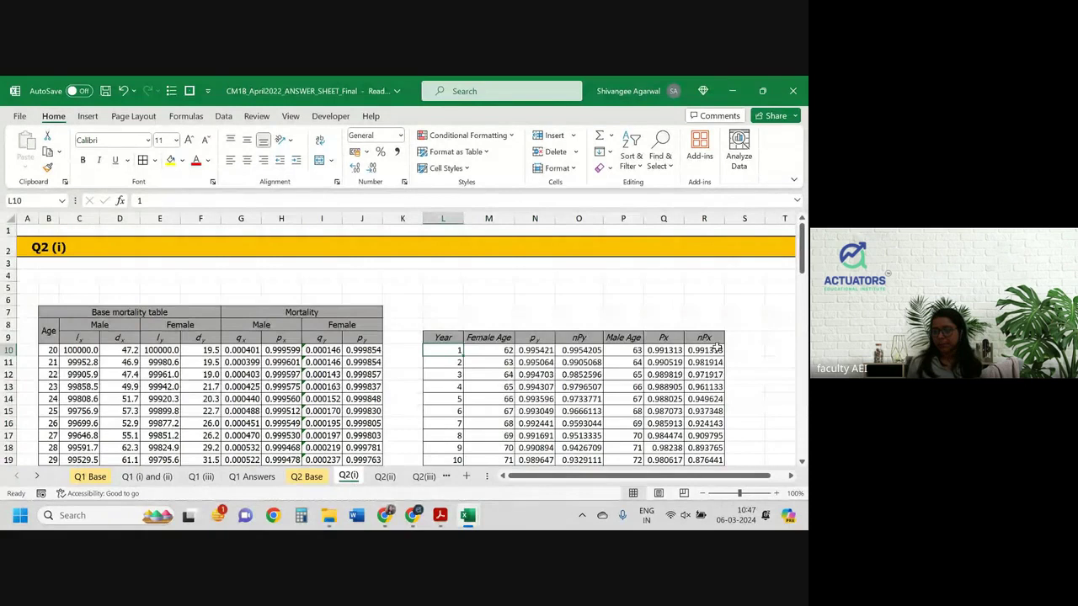
# Put the Disc Factor heading in S9.
pyautogui.click(738, 336)
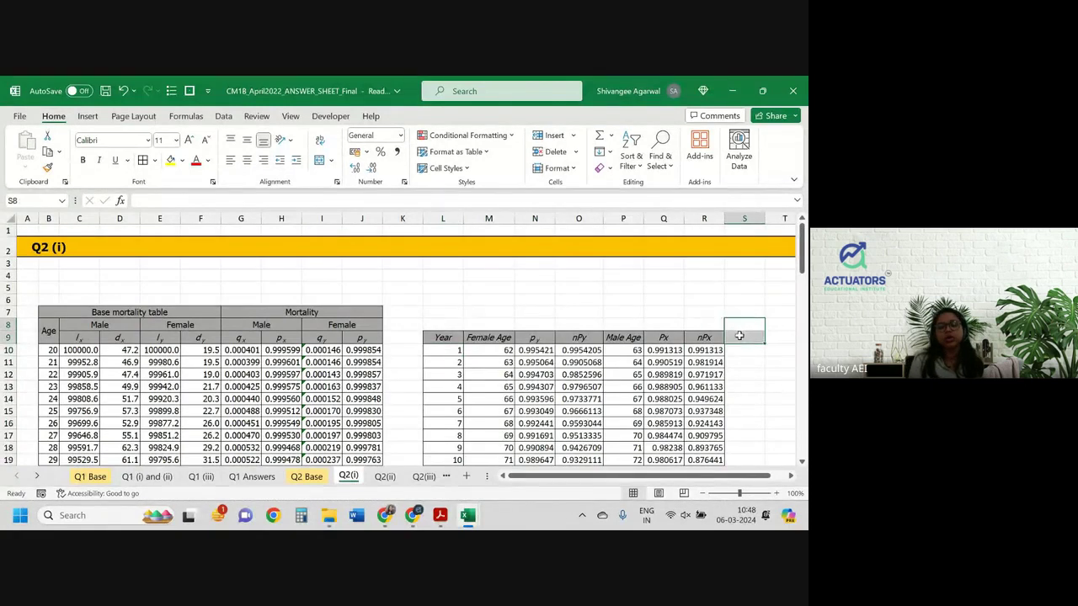
pyautogui.write('Do')
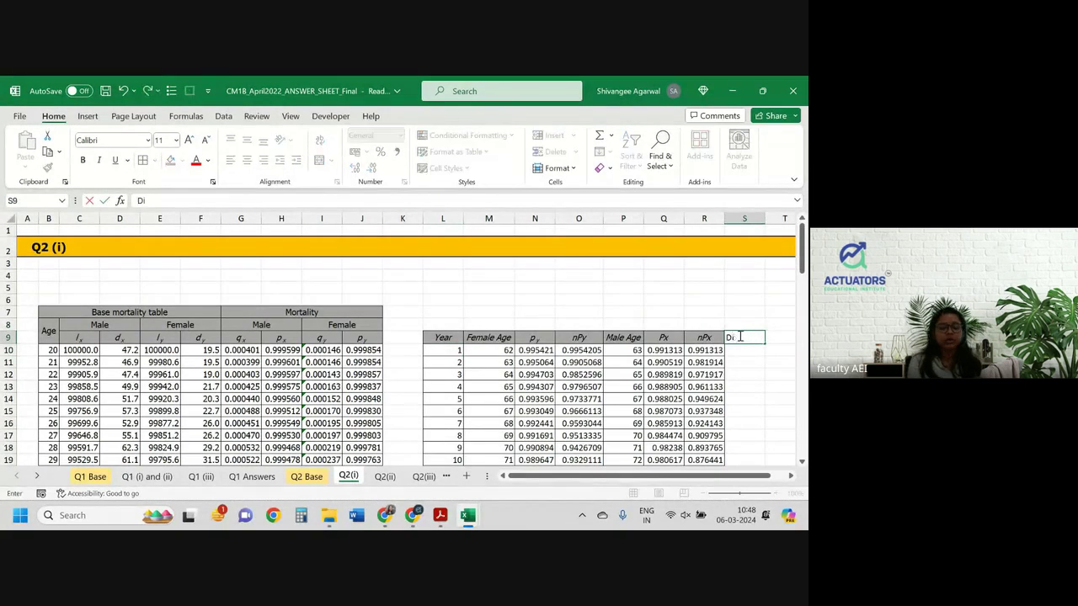
pyautogui.write('sc Fac')
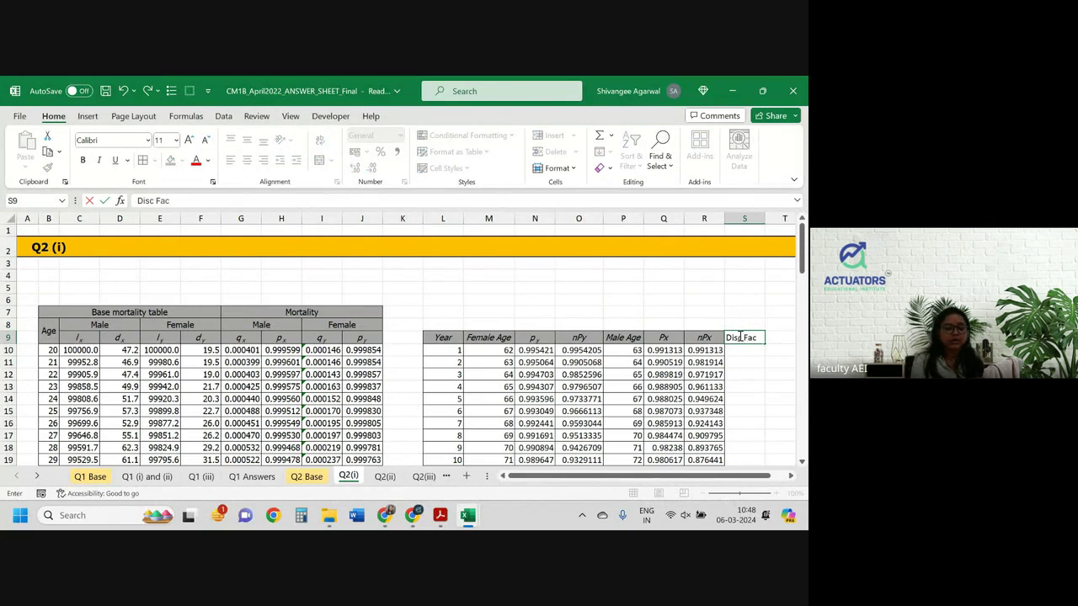
pyautogui.write('tor')
pyautogui.press('Return')
# Enter =(1+'Q2 Base'!$L$15)^-L10 in S10 and fill down, 0.954654 to 0.628723.
pyautogui.write('=')
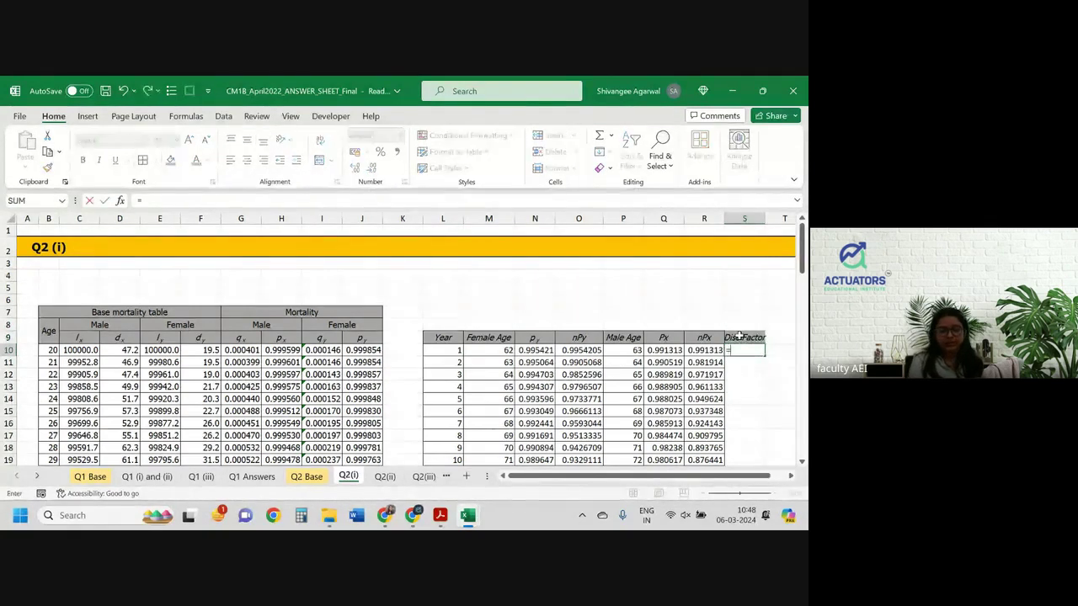
pyautogui.write('(1+')
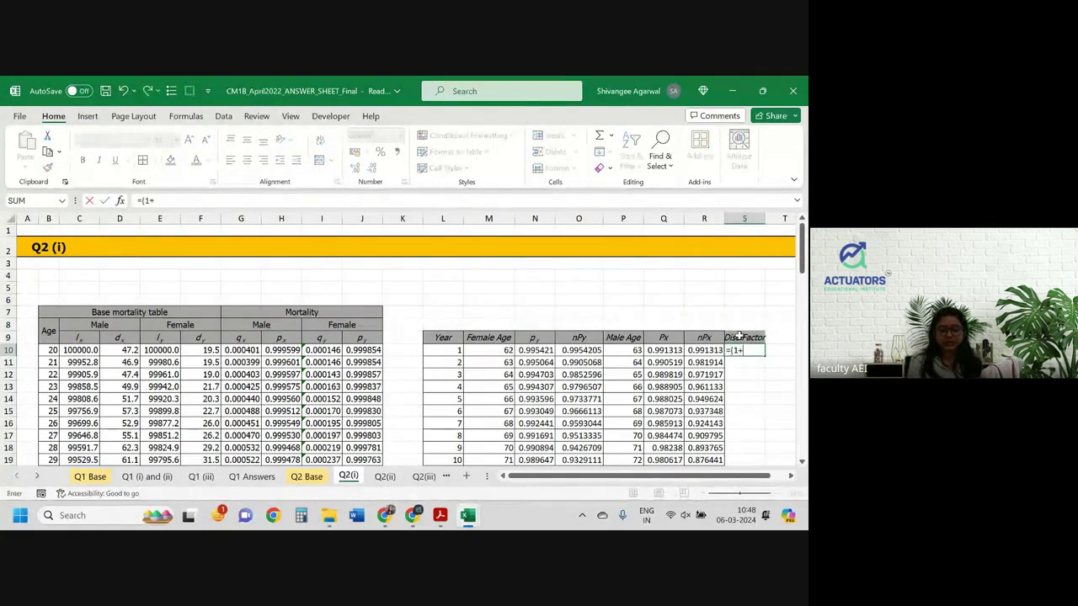
pyautogui.hotkey('ctrl', 'pageup')
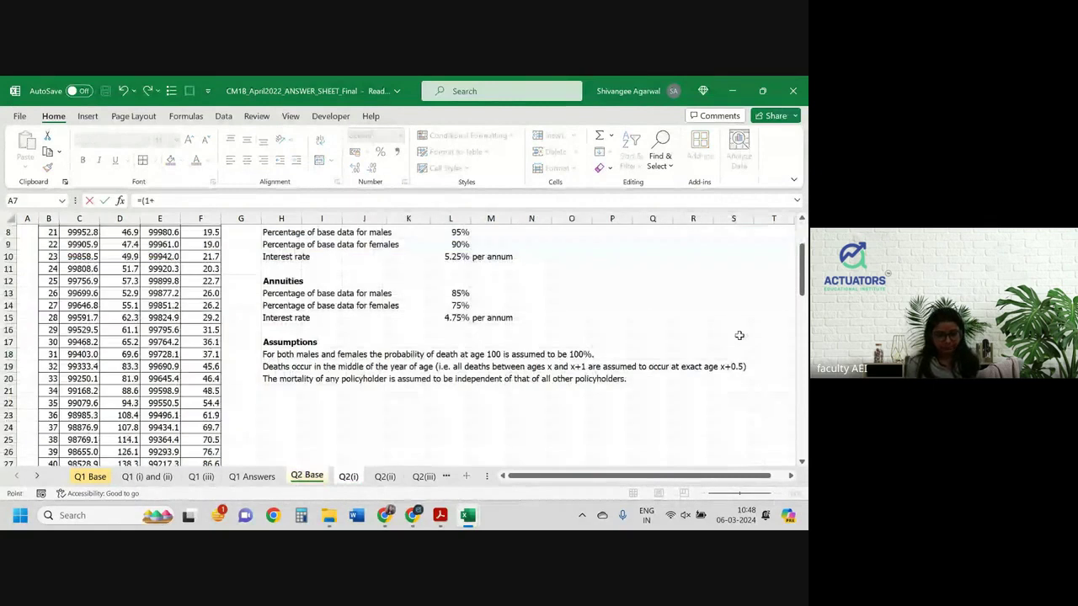
pyautogui.click(453, 317)
pyautogui.press('F4')
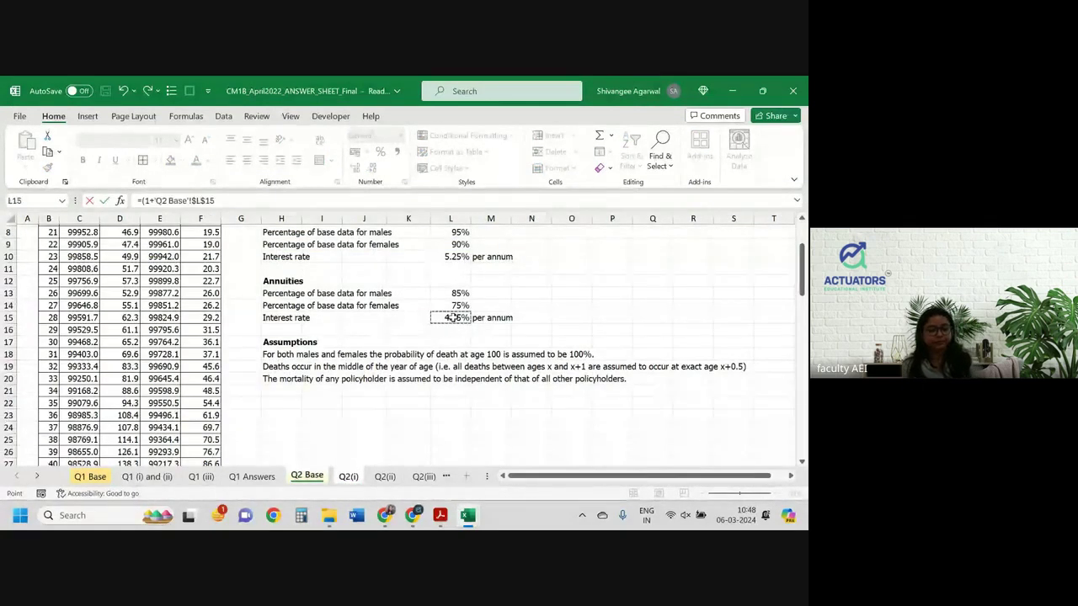
pyautogui.write(')')
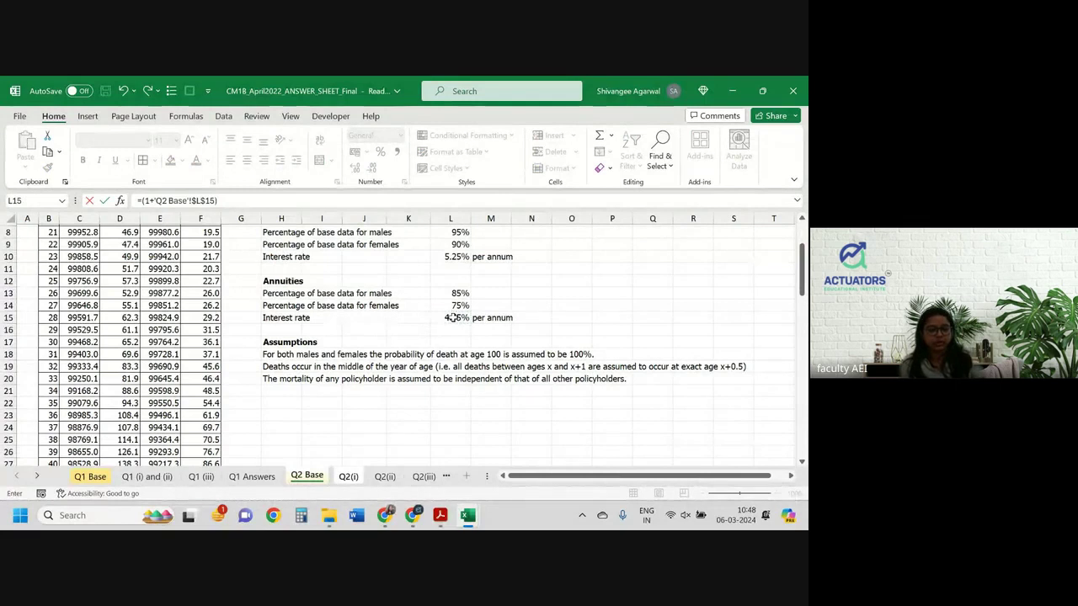
pyautogui.write('^')
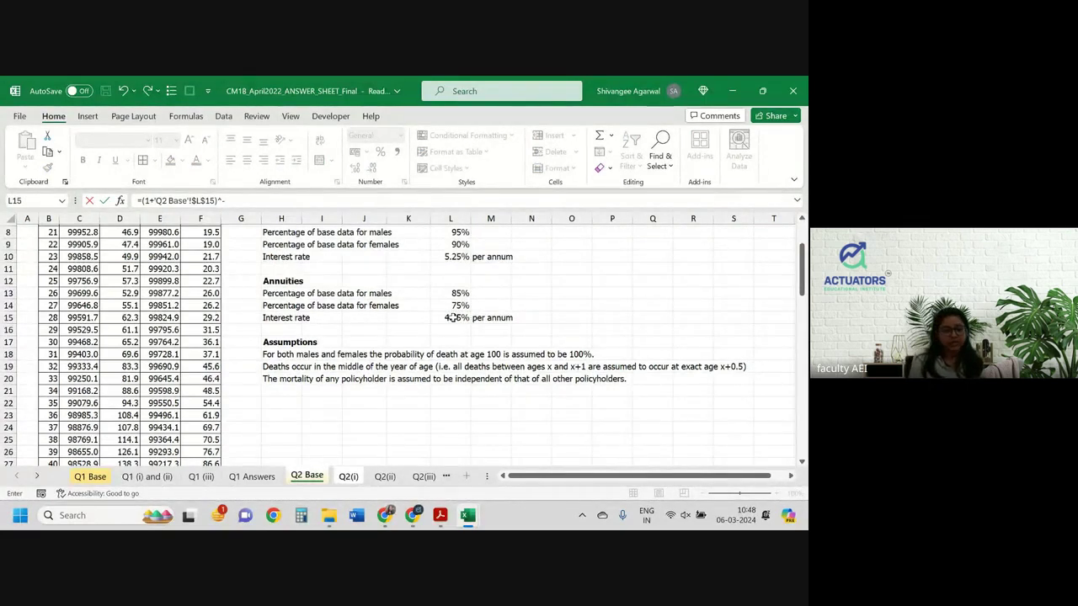
pyautogui.write('-')
pyautogui.hotkey('ctrl', 'pageup')
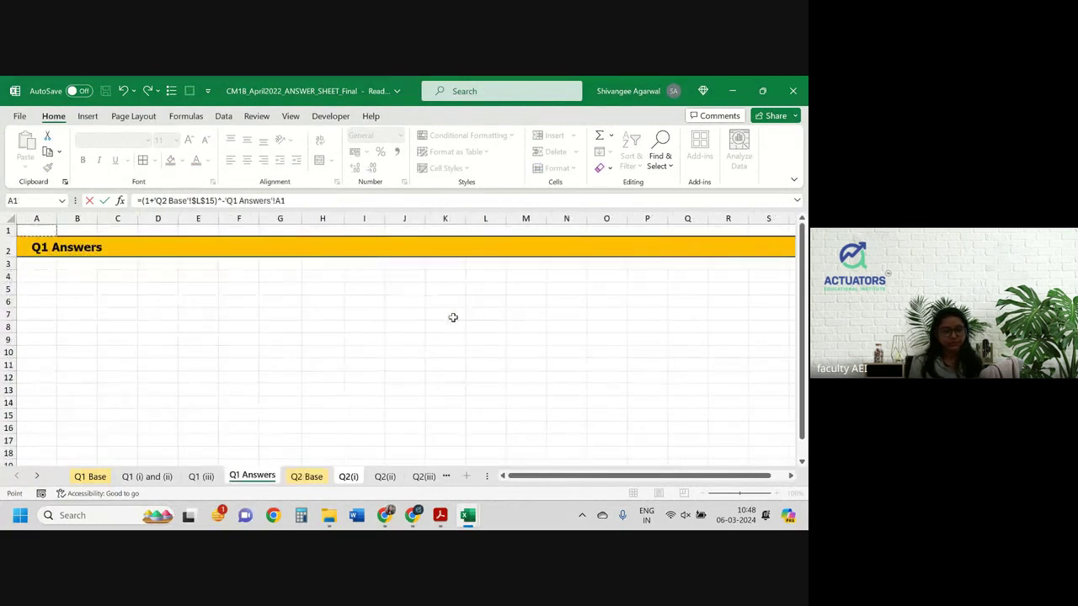
pyautogui.click(345, 478)
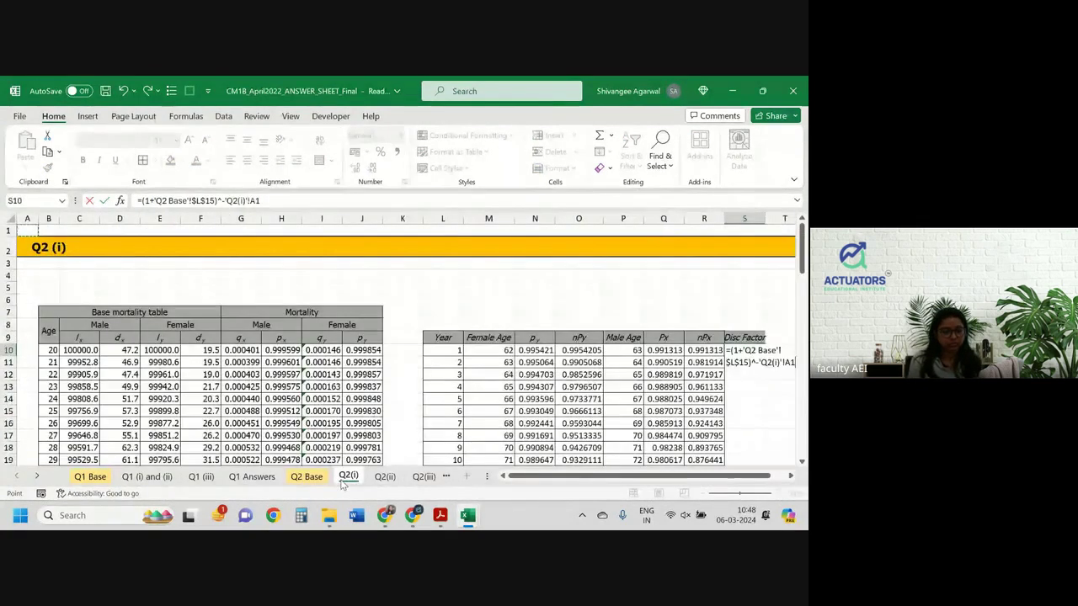
pyautogui.click(438, 349)
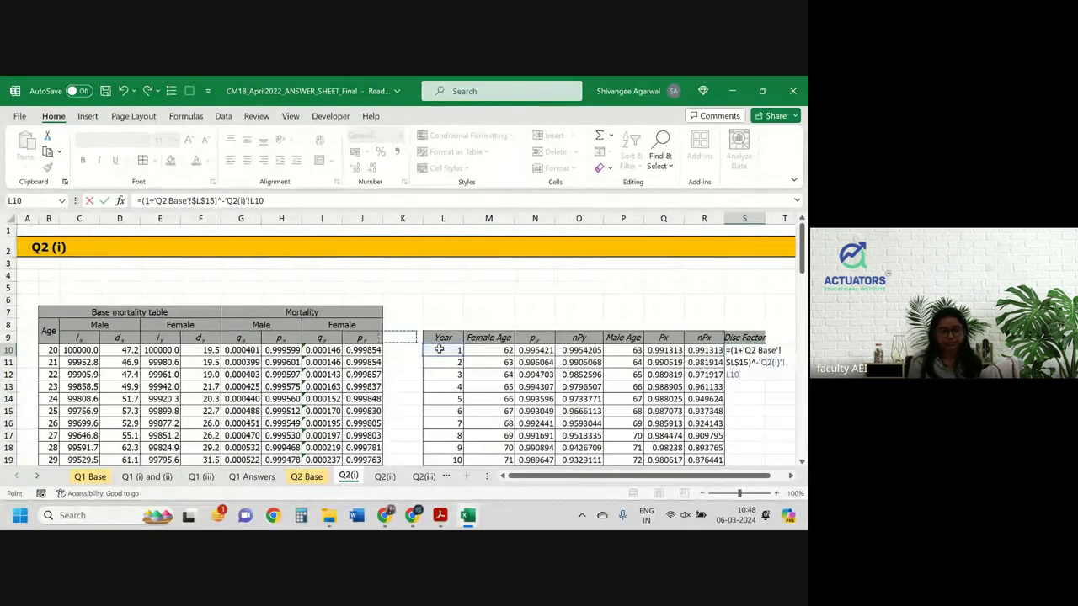
pyautogui.press('Return')
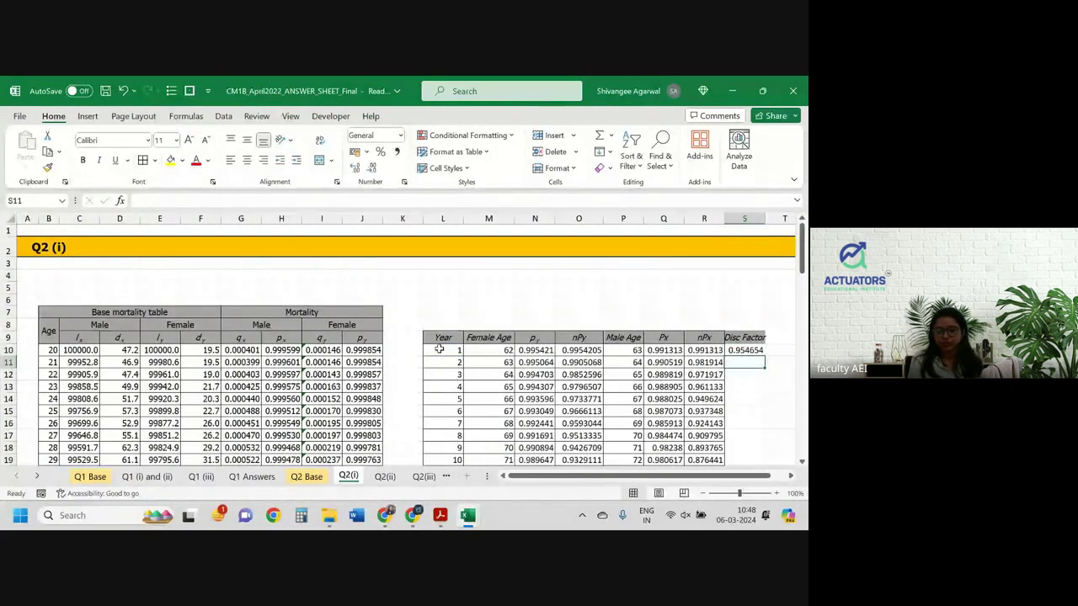
pyautogui.click(744, 350)
pyautogui.doubleClick(765, 355)
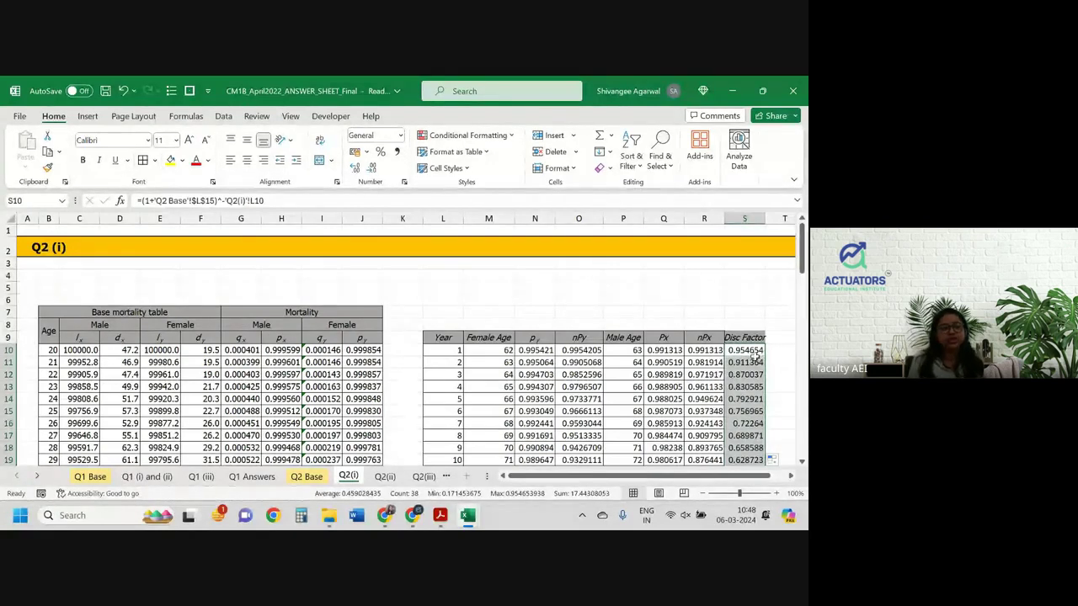
# Start rewriting the S10 discount exponent into a mid-year form.
pyautogui.click(228, 201)
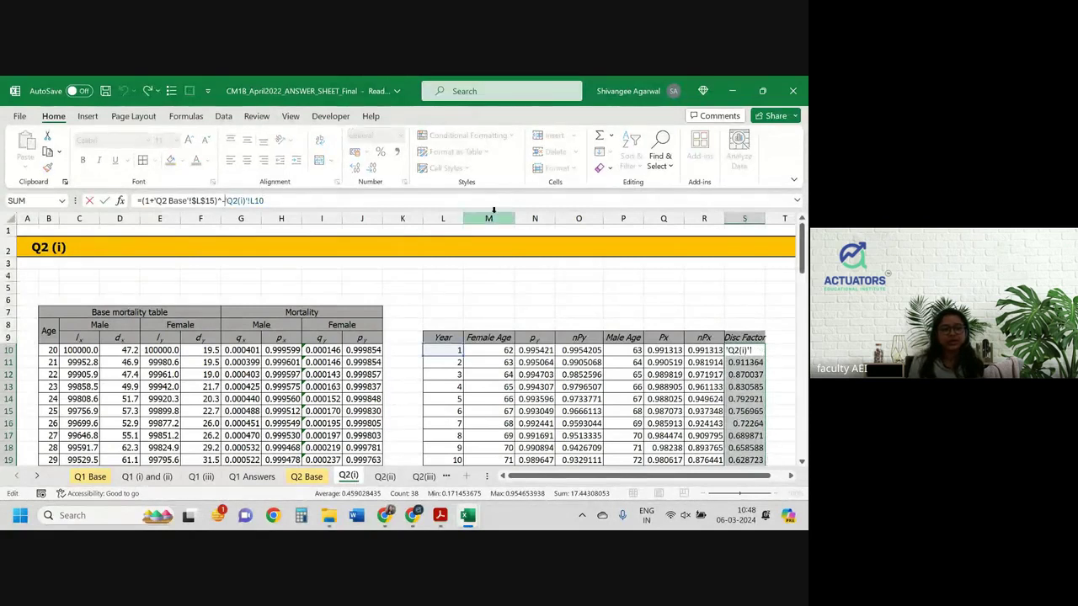
pyautogui.click(271, 201)
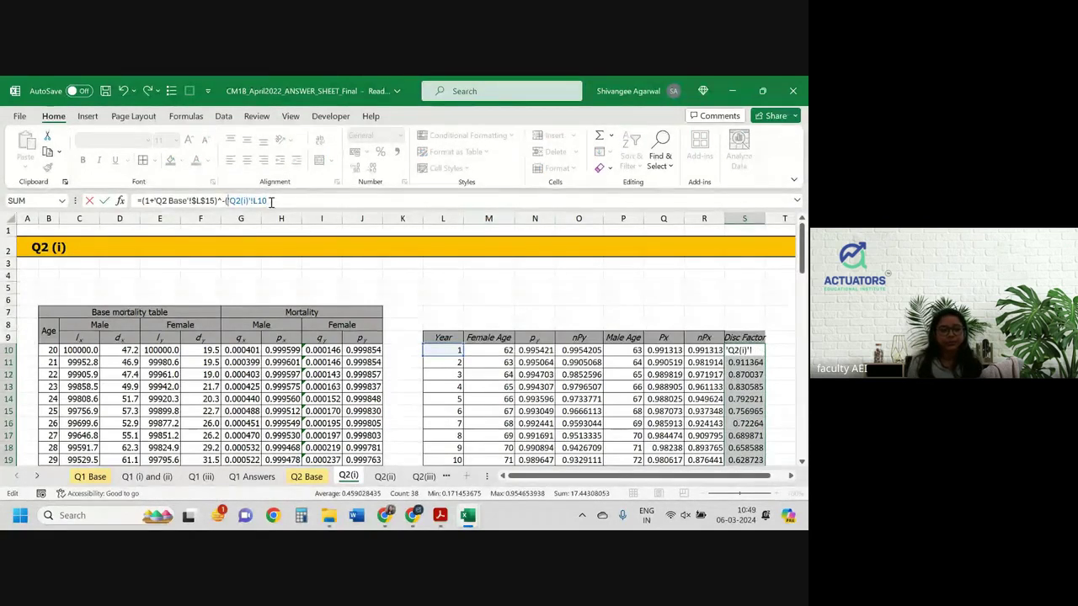
pyautogui.write(')')
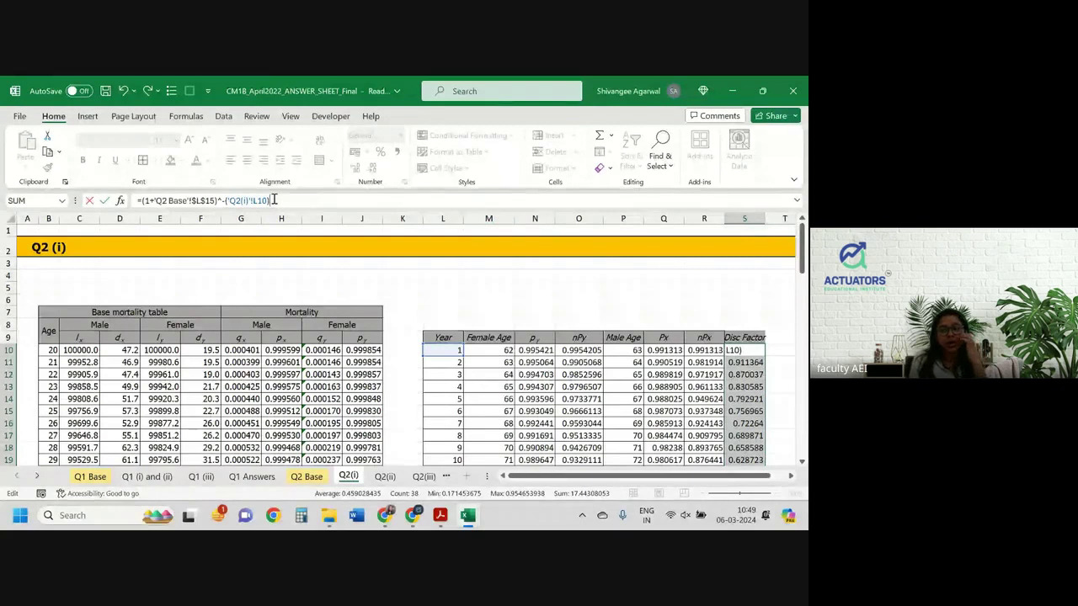
pyautogui.click(226, 201)
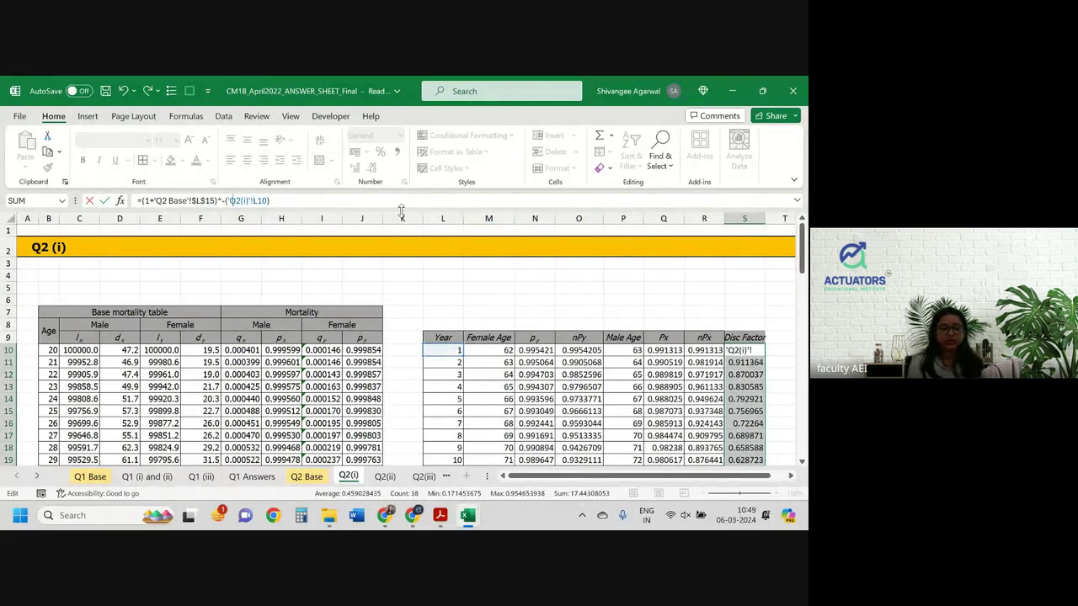
pyautogui.write('(0.5-')
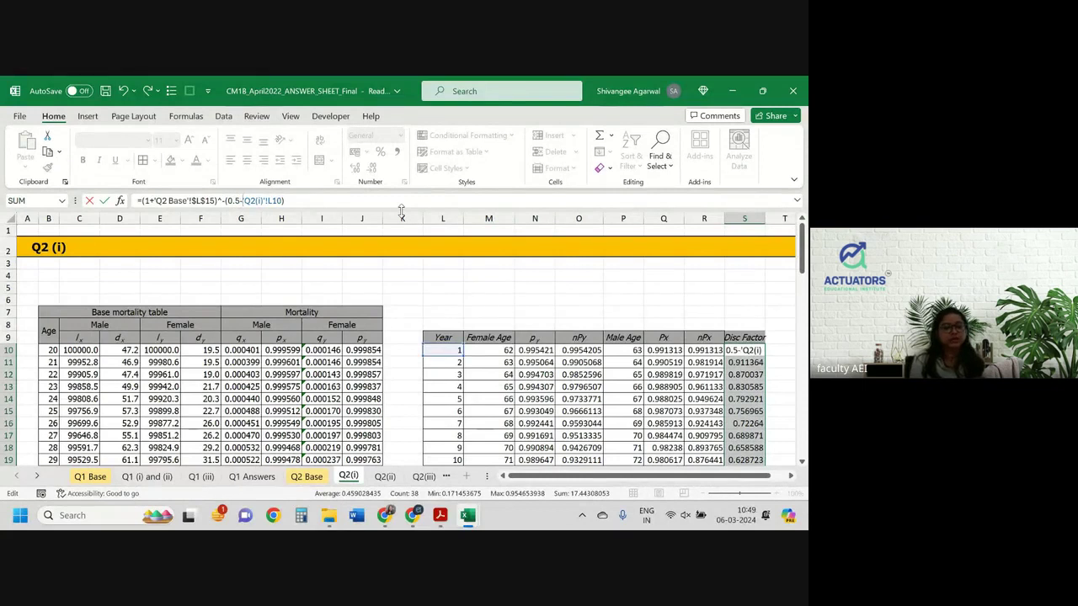
pyautogui.press('Delete')
pyautogui.press('Delete')
pyautogui.press('Delete')
pyautogui.press('Delete')
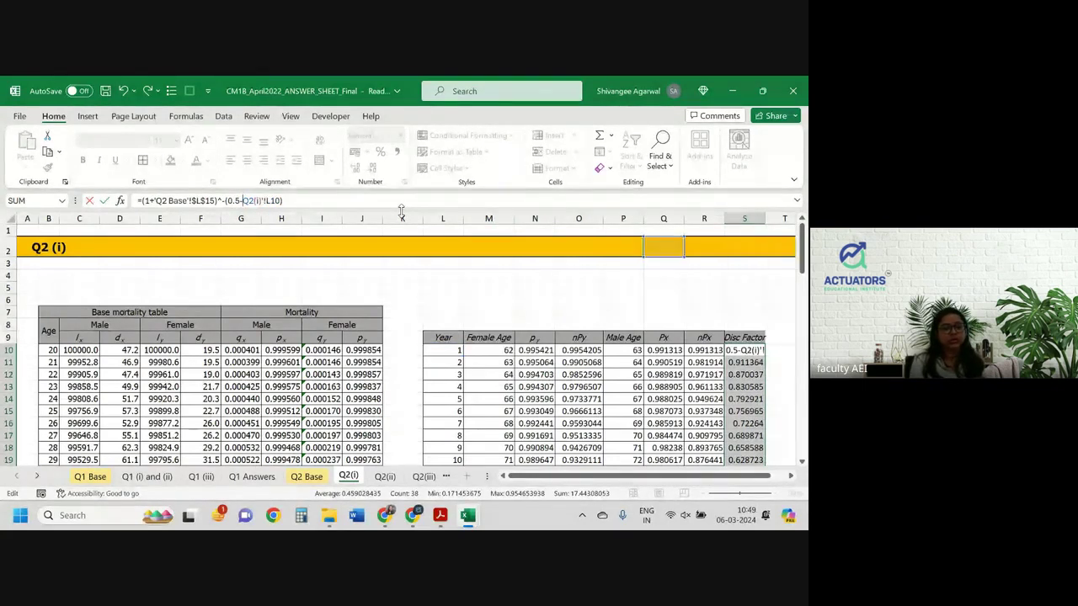
pyautogui.write('(')
pyautogui.press('BackSpace')
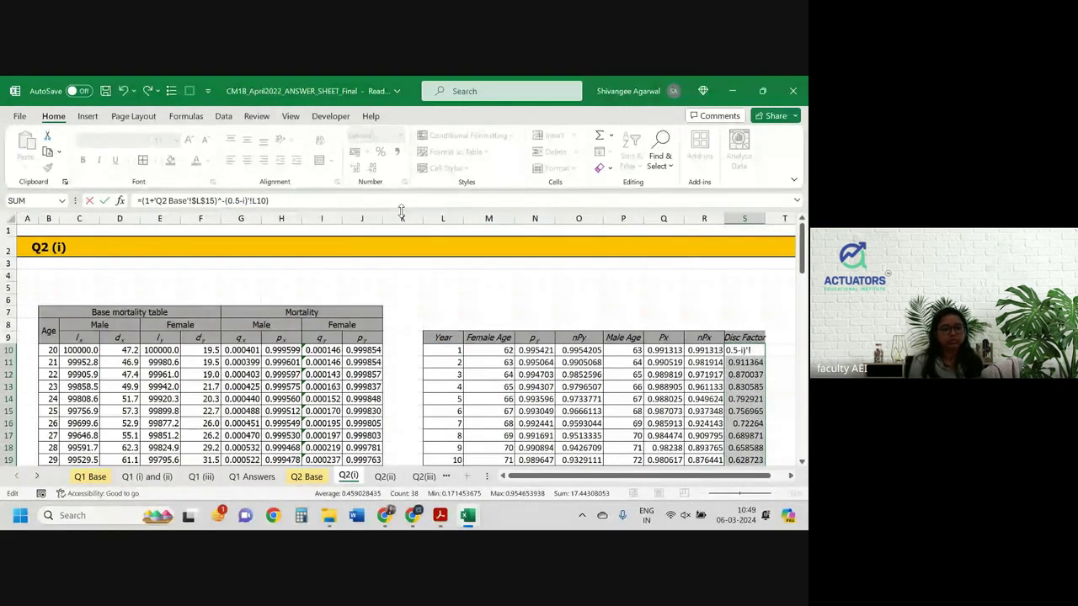
pyautogui.write('(')
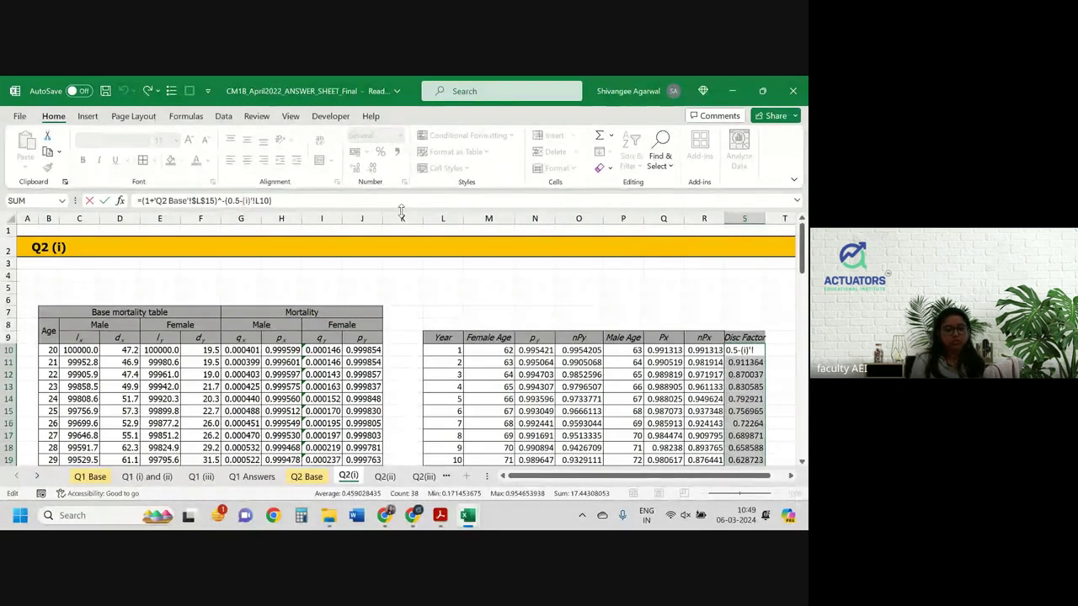
pyautogui.press('BackSpace')
pyautogui.press('BackSpace')
pyautogui.press('BackSpace')
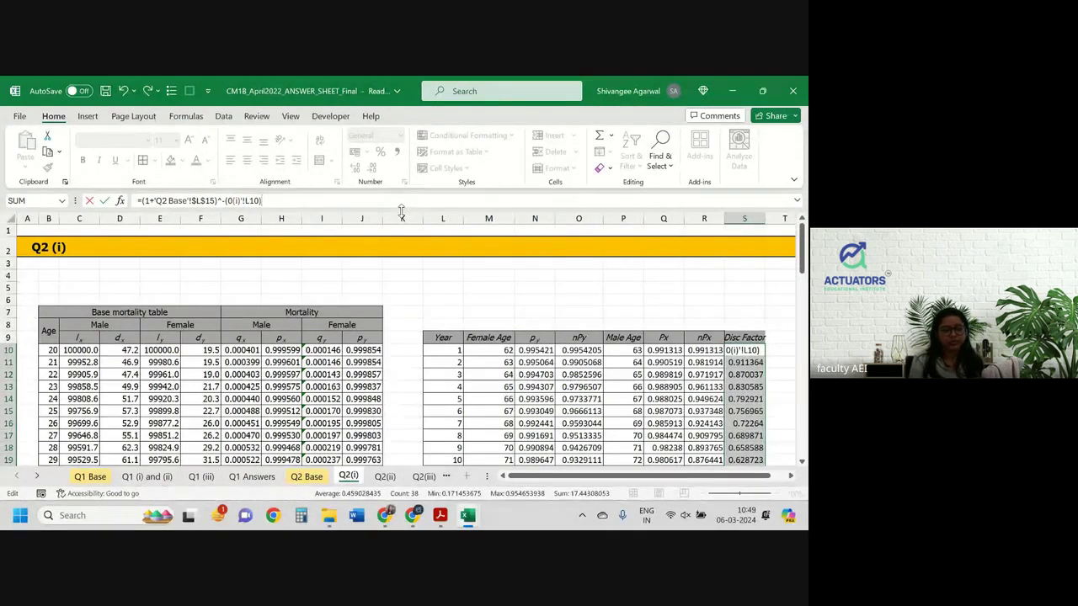
pyautogui.press('Delete')
pyautogui.press('Delete')
pyautogui.press('Delete')
pyautogui.press('Delete')
pyautogui.press('Delete')
pyautogui.press('Delete')
pyautogui.press('Delete')
pyautogui.press('Delete')
pyautogui.press('Delete')
pyautogui.press('BackSpace')
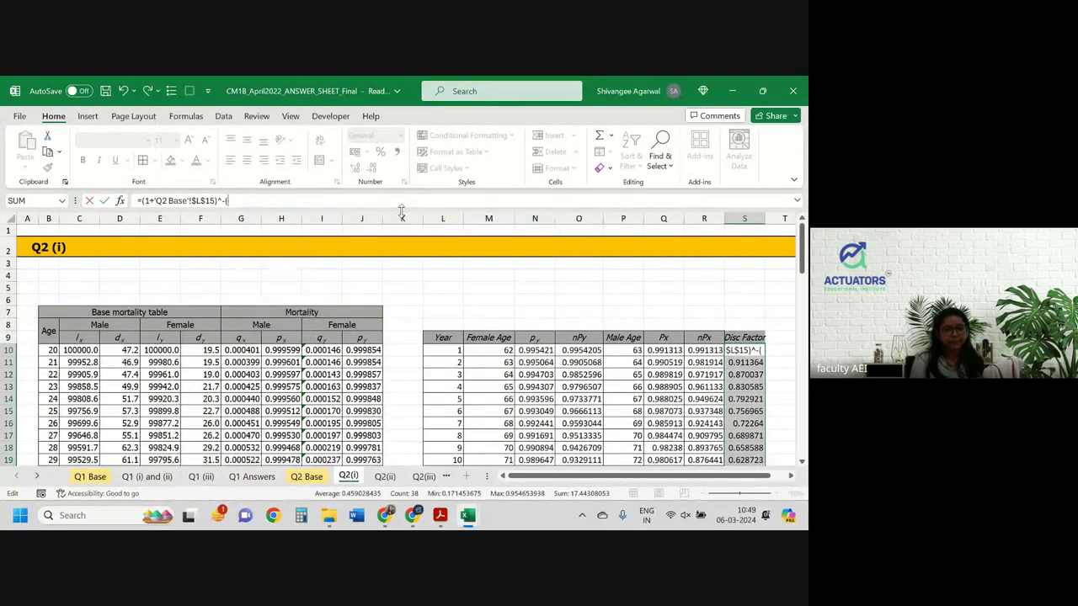
# Finish the exponent as -(L10-0.5) and refill column S, starting 0.977064.
pyautogui.click(442, 352)
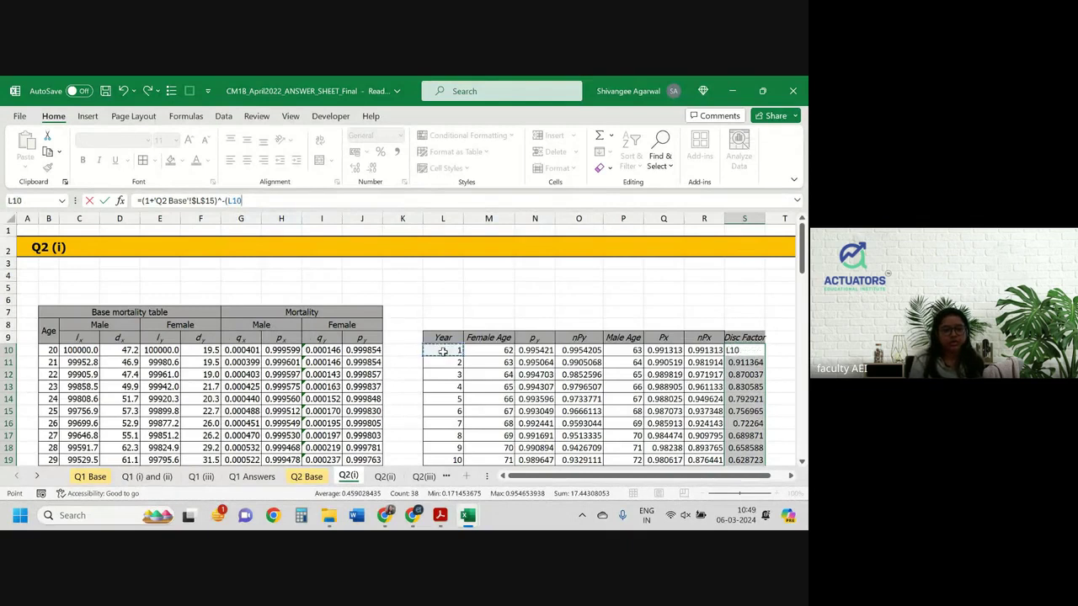
pyautogui.write('-0.5)')
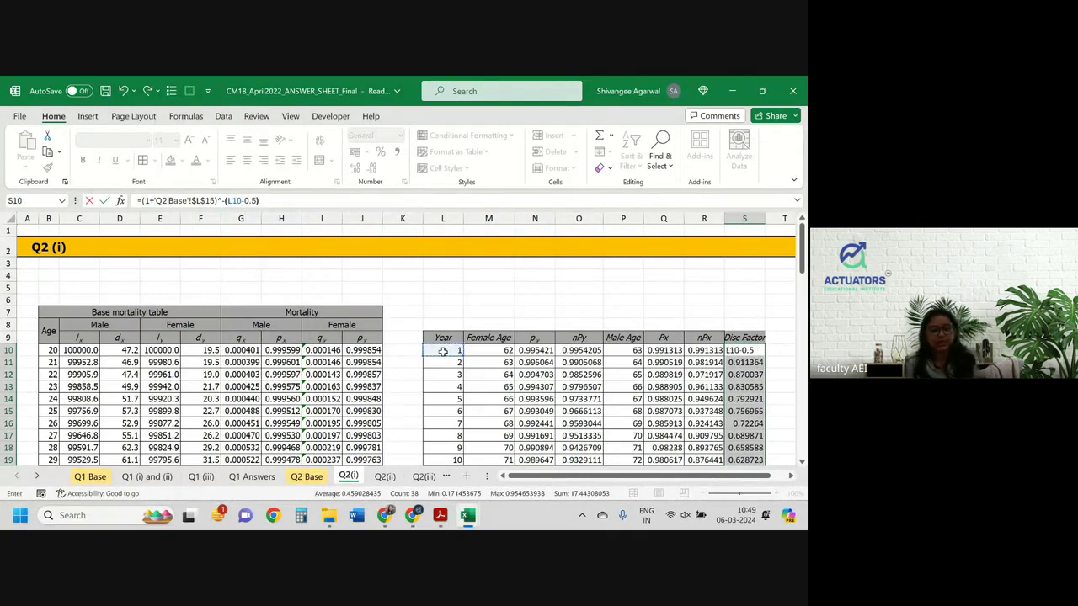
pyautogui.write(')')
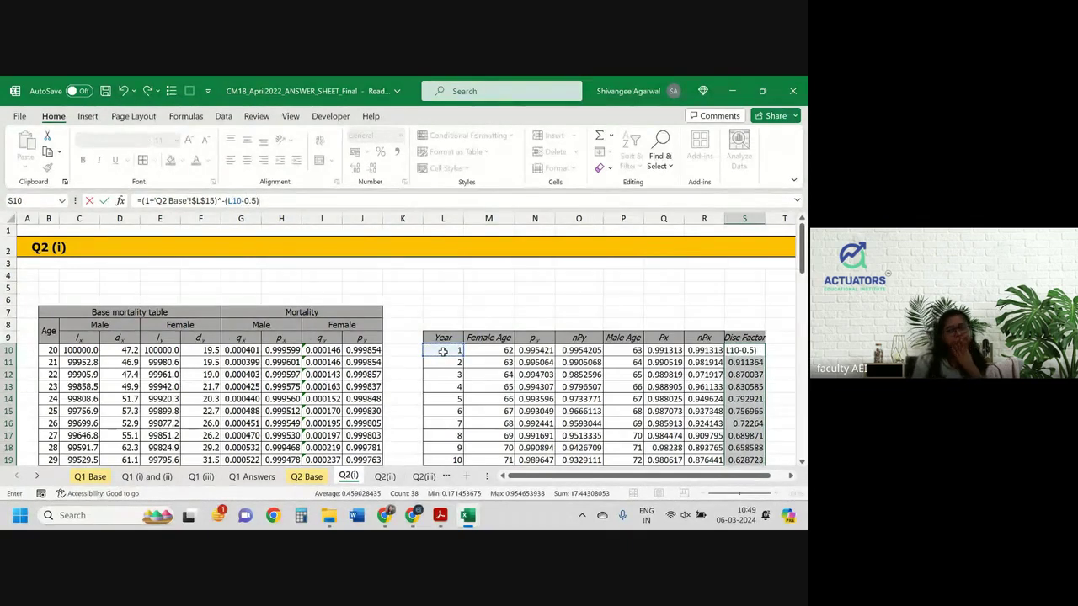
pyautogui.press('Return')
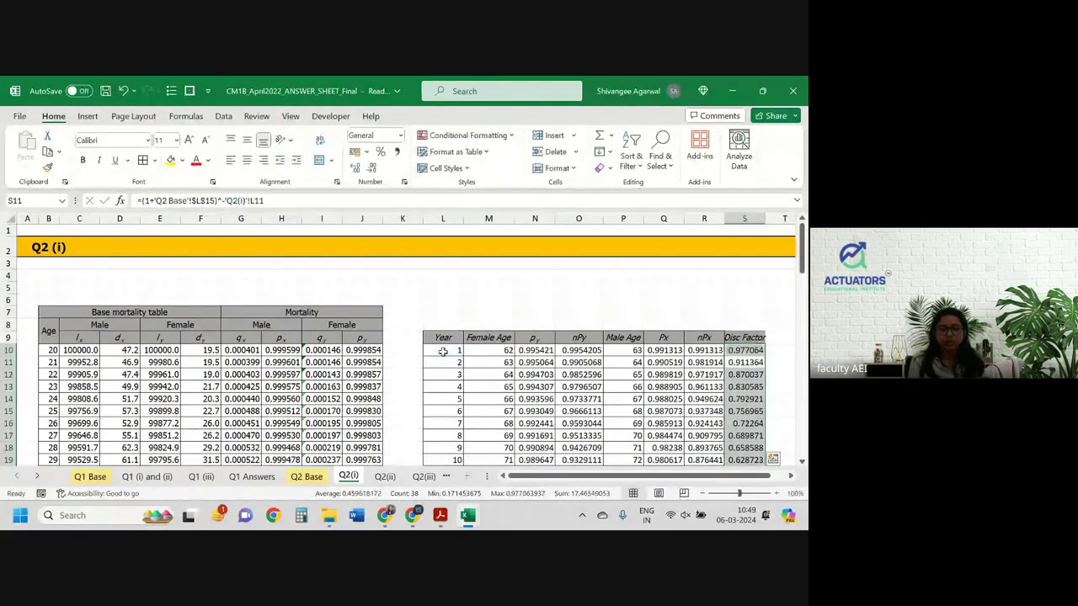
pyautogui.click(745, 350)
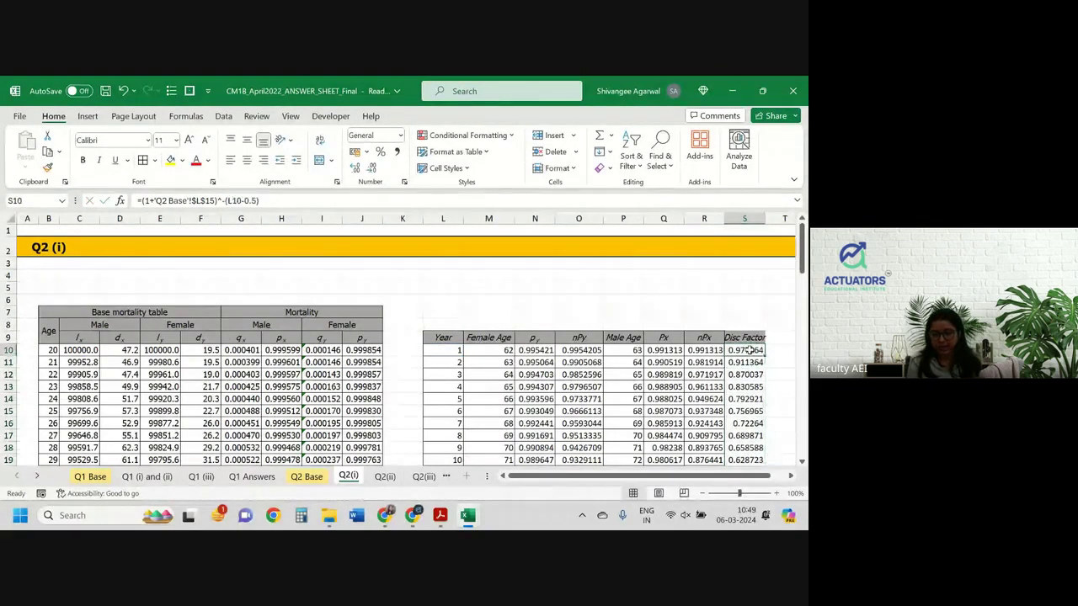
pyautogui.doubleClick(765, 355)
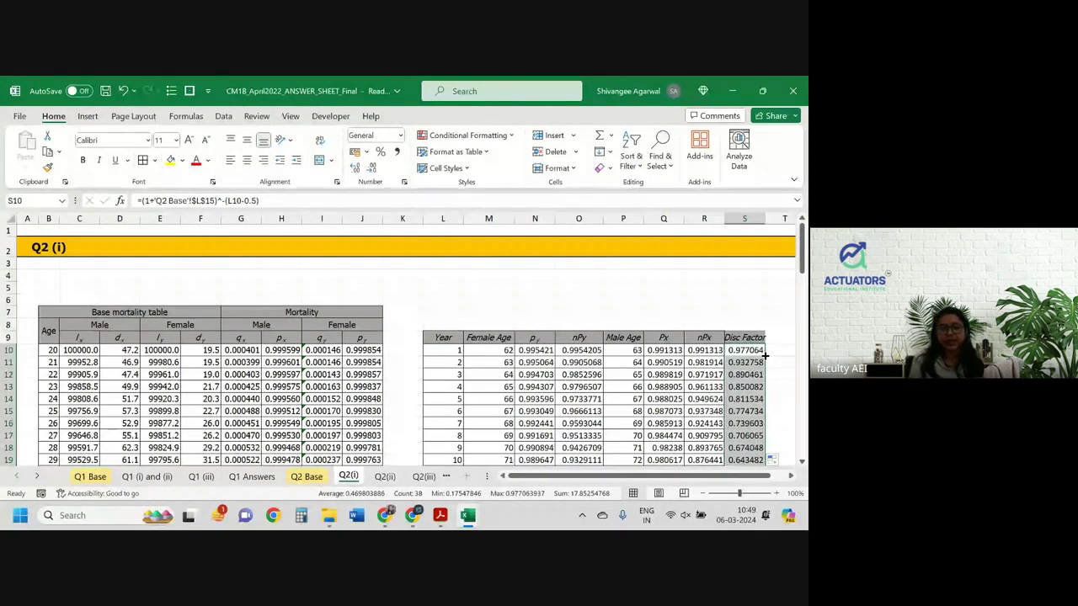
# AutoFit column S so discount factors show full precision, e.g. 0.977063937.
pyautogui.hscroll(3, 764, 356)
pyautogui.click(578, 312)
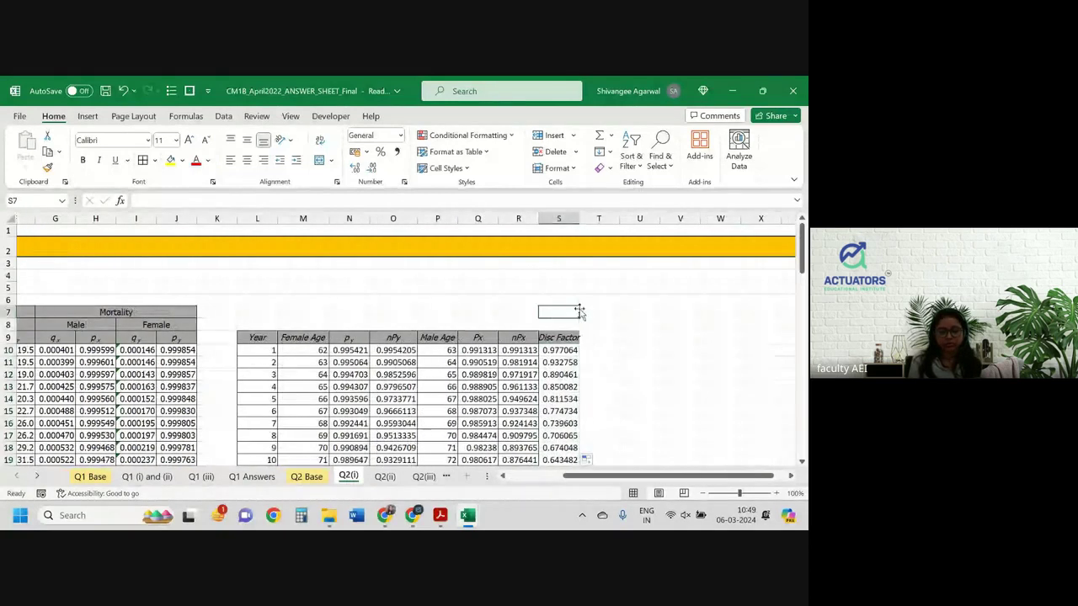
pyautogui.hotkey('alt', 'h')
pyautogui.press('o')
pyautogui.press('i')
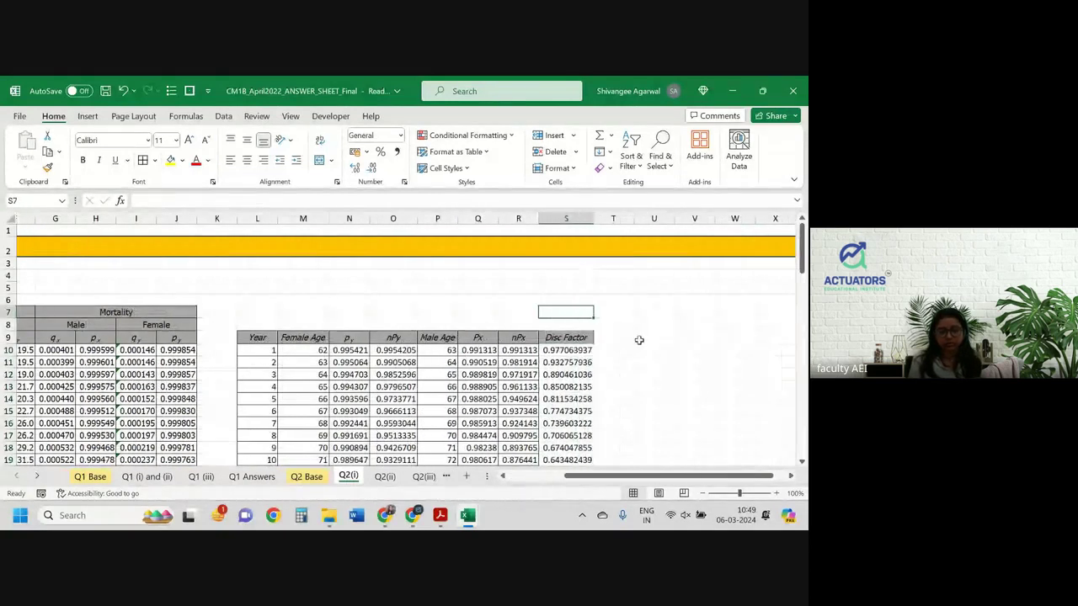
pyautogui.click(639, 339)
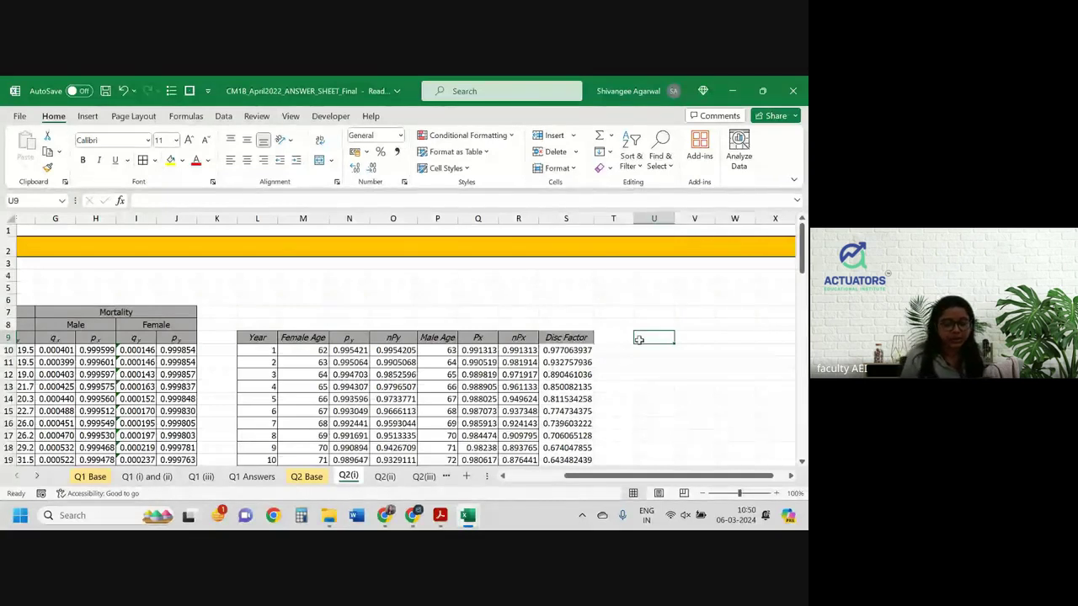
# Enter the heading 'P(annuity starts in year n)' in U9, adding the missing 'a'.
pyautogui.write('P')
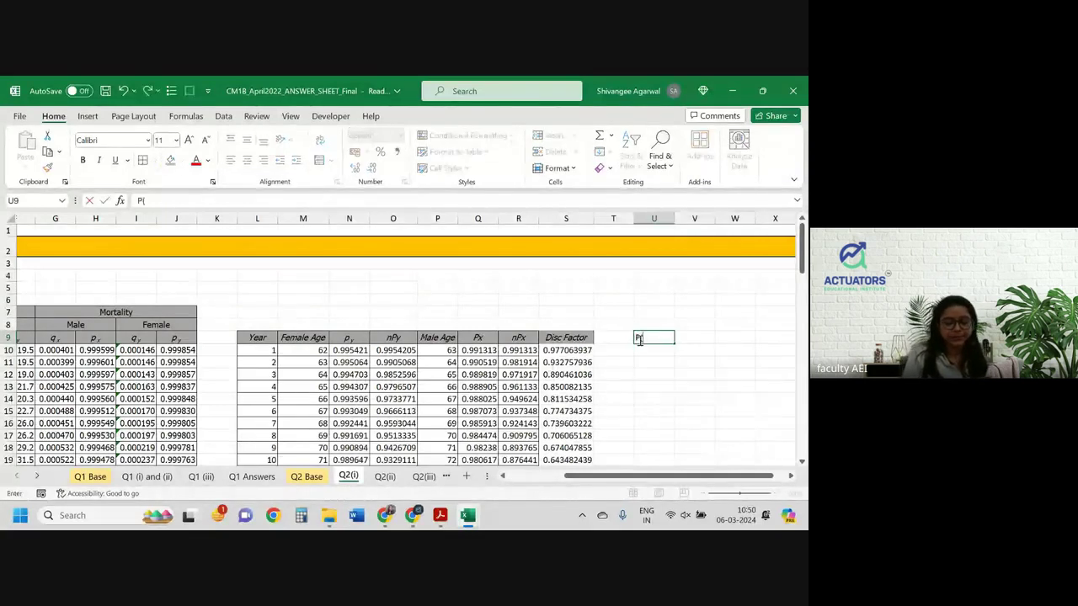
pyautogui.write('(nnuity starts')
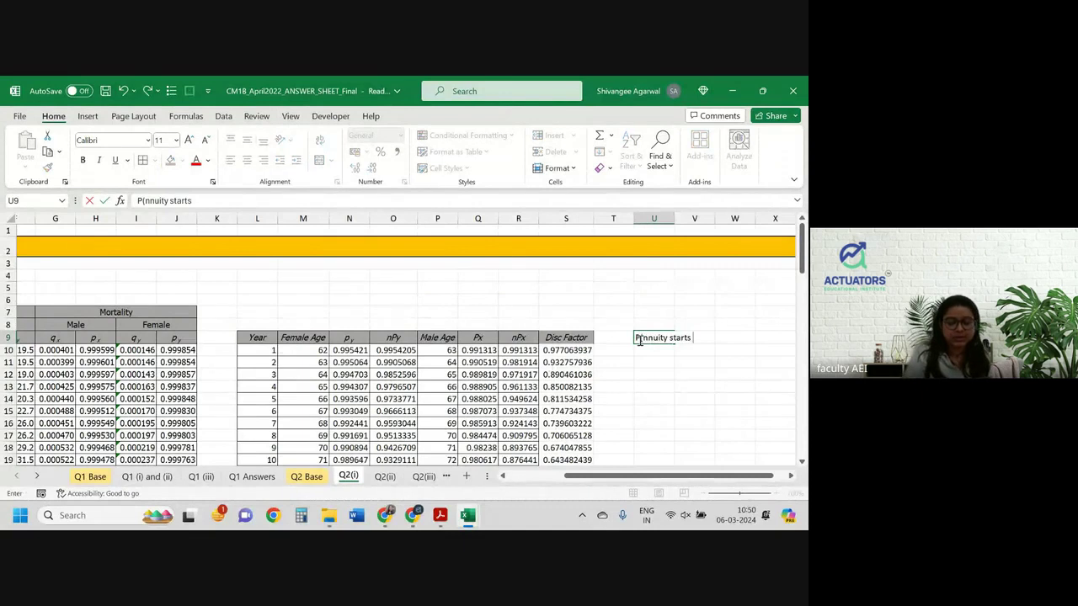
pyautogui.write(' in year n')
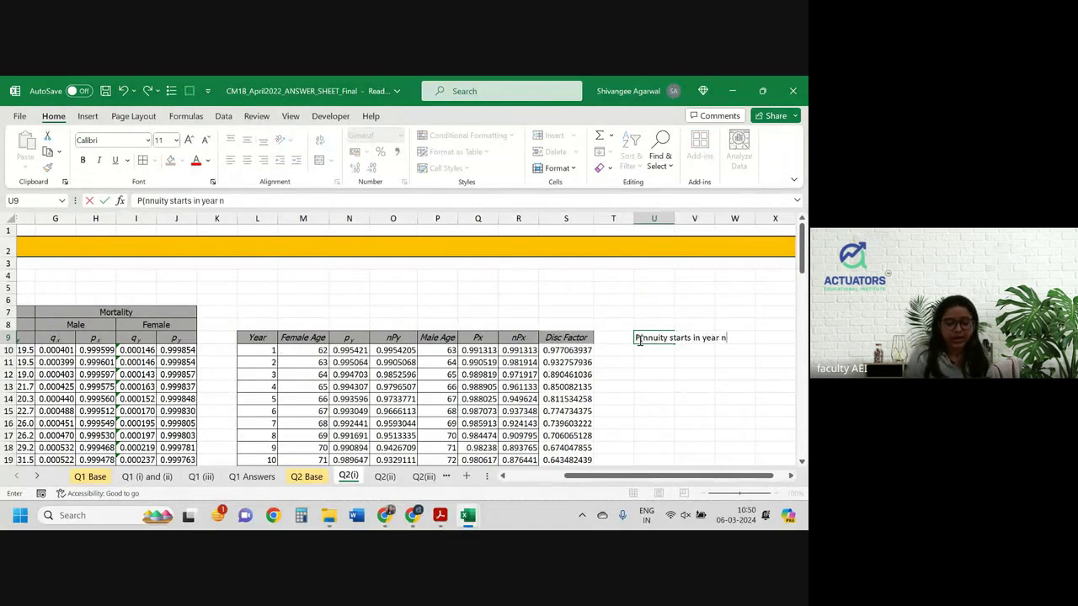
pyautogui.write(')')
pyautogui.press('Return')
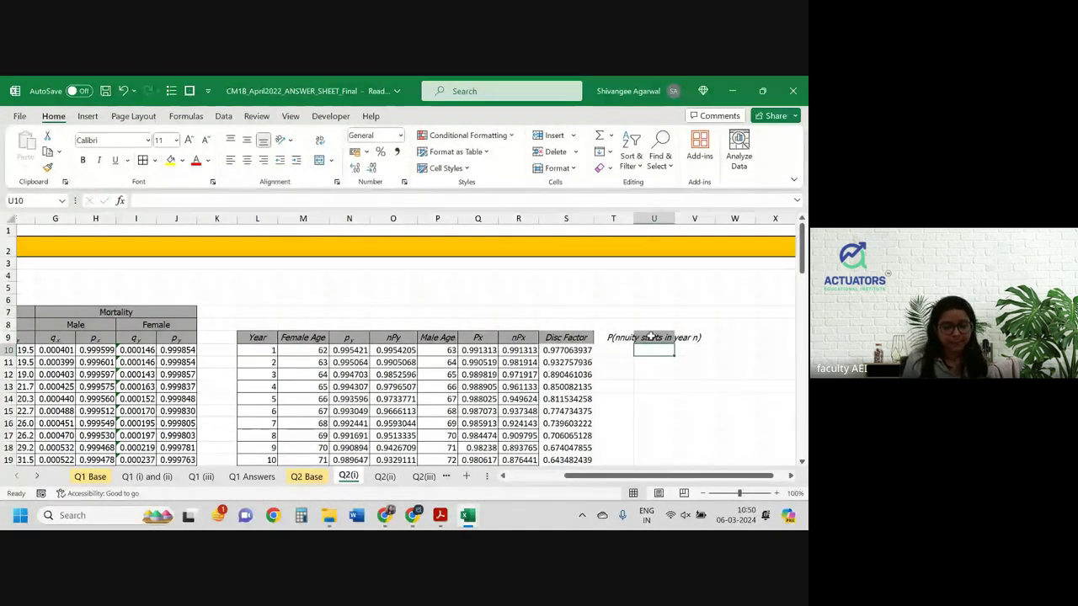
pyautogui.click(655, 337)
pyautogui.click(619, 337)
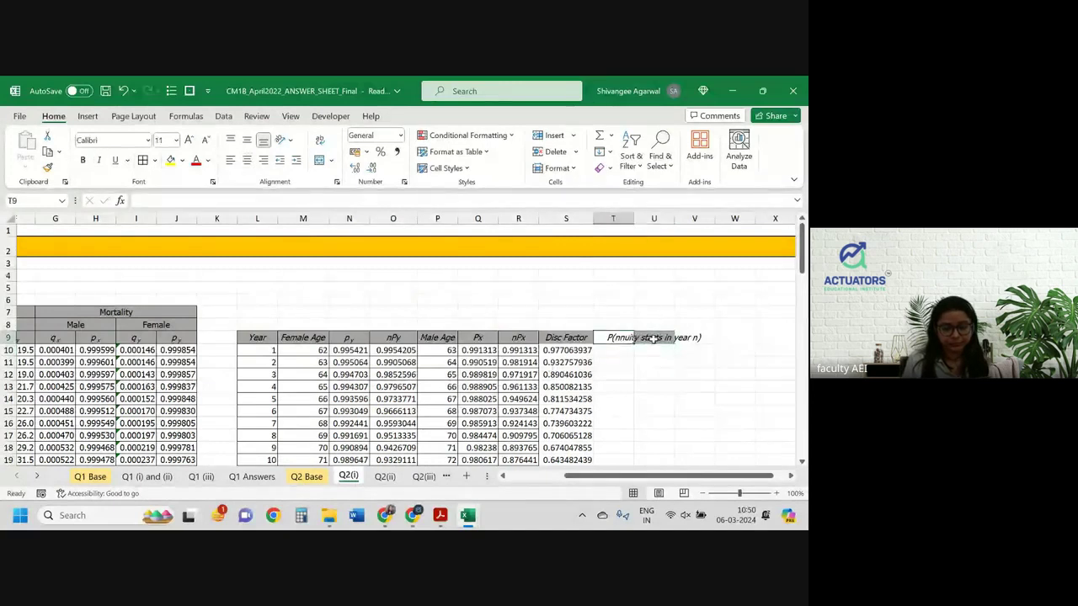
pyautogui.click(654, 337)
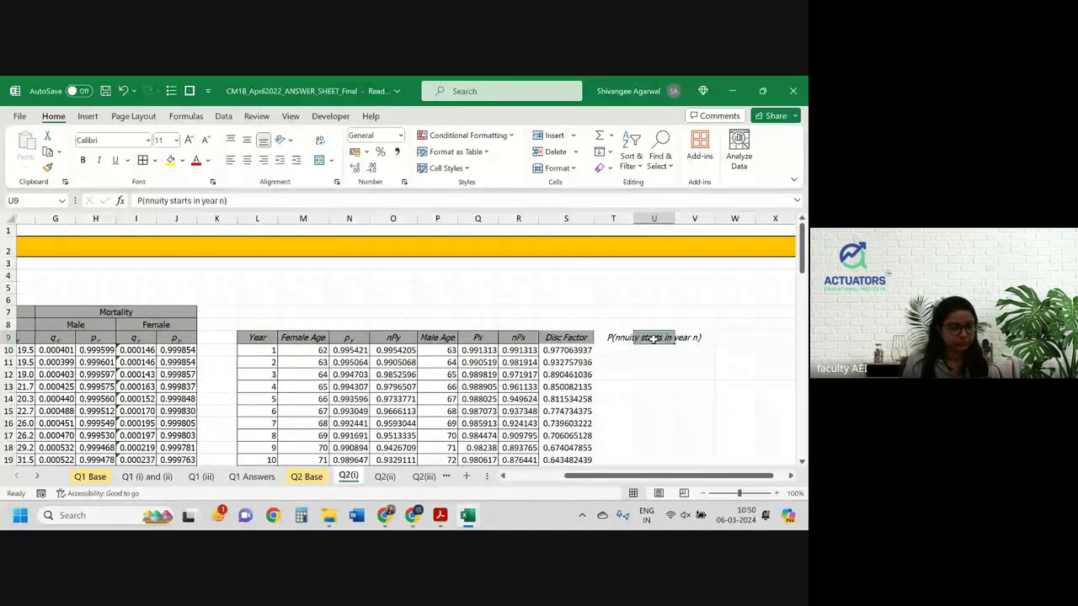
pyautogui.click(144, 201)
pyautogui.write('a')
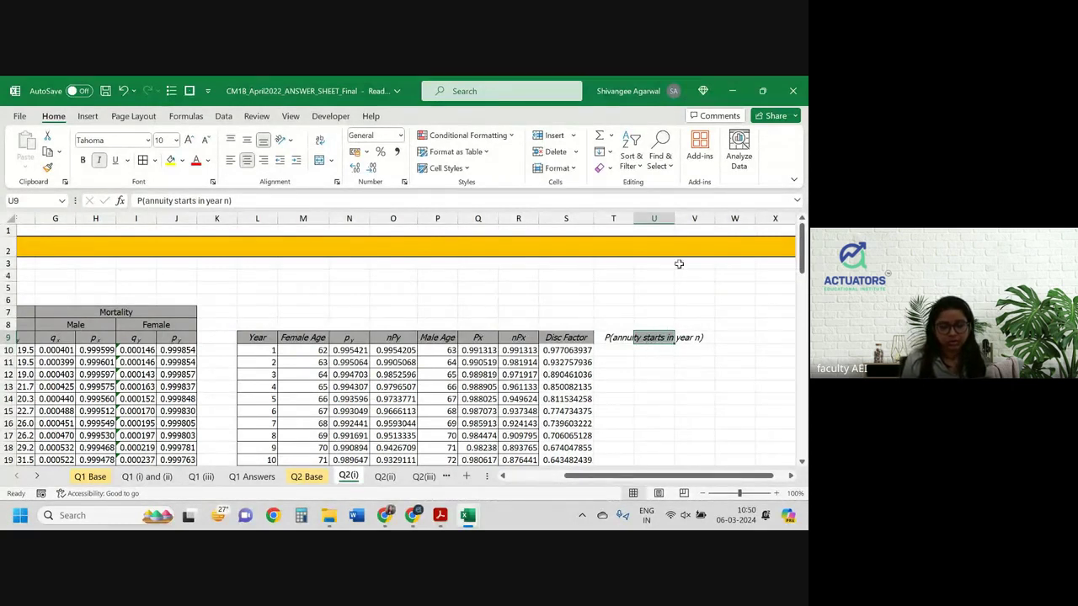
# Widen column U, move the heading up to U8 and wrap it onto two lines.
pyautogui.moveTo(673, 219); pyautogui.dragTo(702, 220)
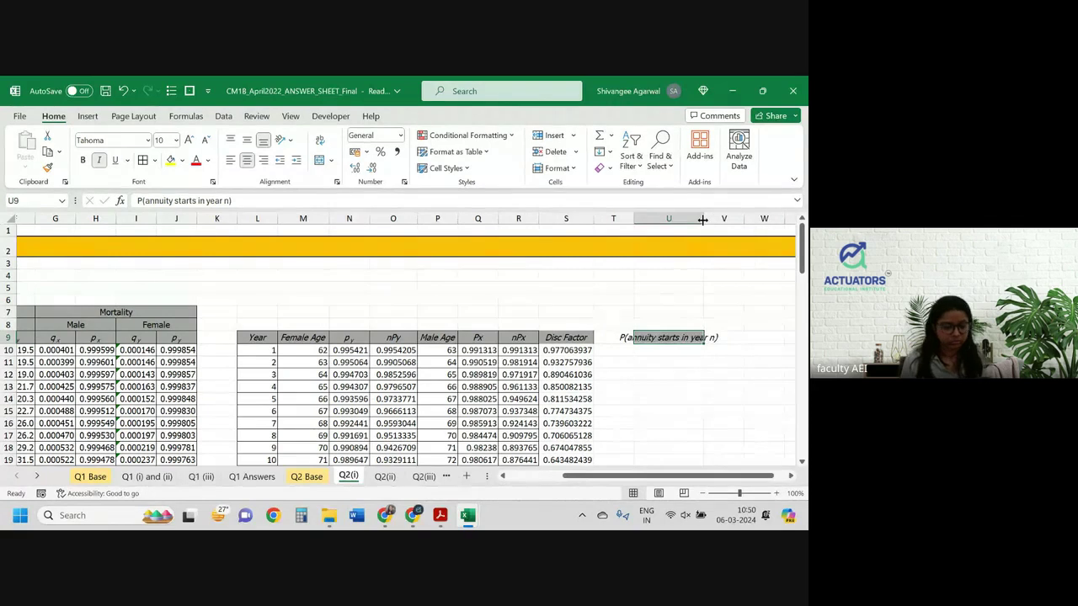
pyautogui.hotkey('ctrl', 'x')
pyautogui.press('Up')
pyautogui.hotkey('ctrl', 'v')
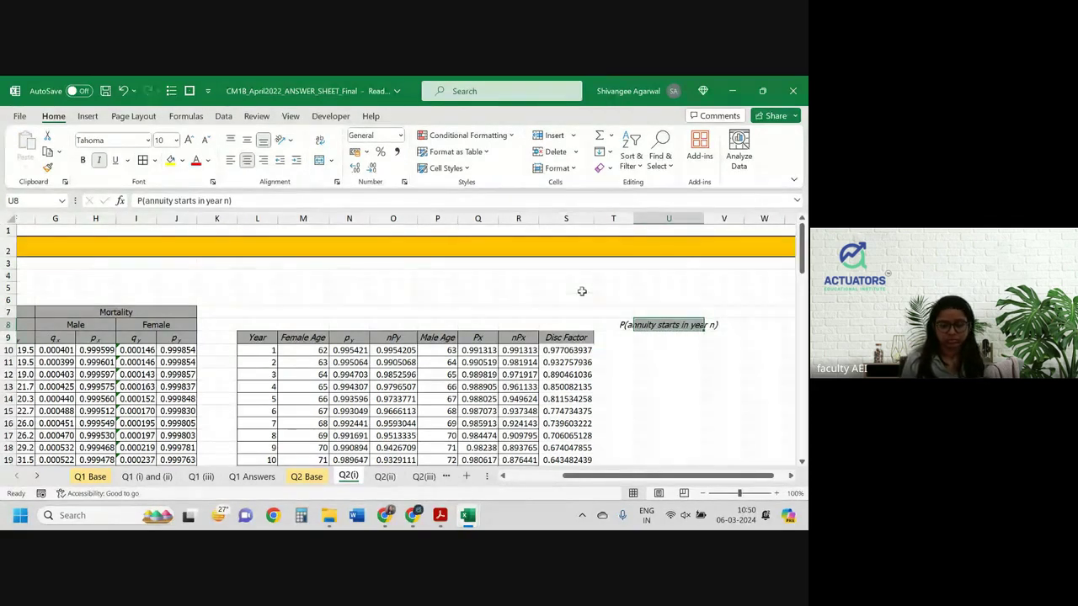
pyautogui.hotkey('alt', 'h')
pyautogui.press('w')
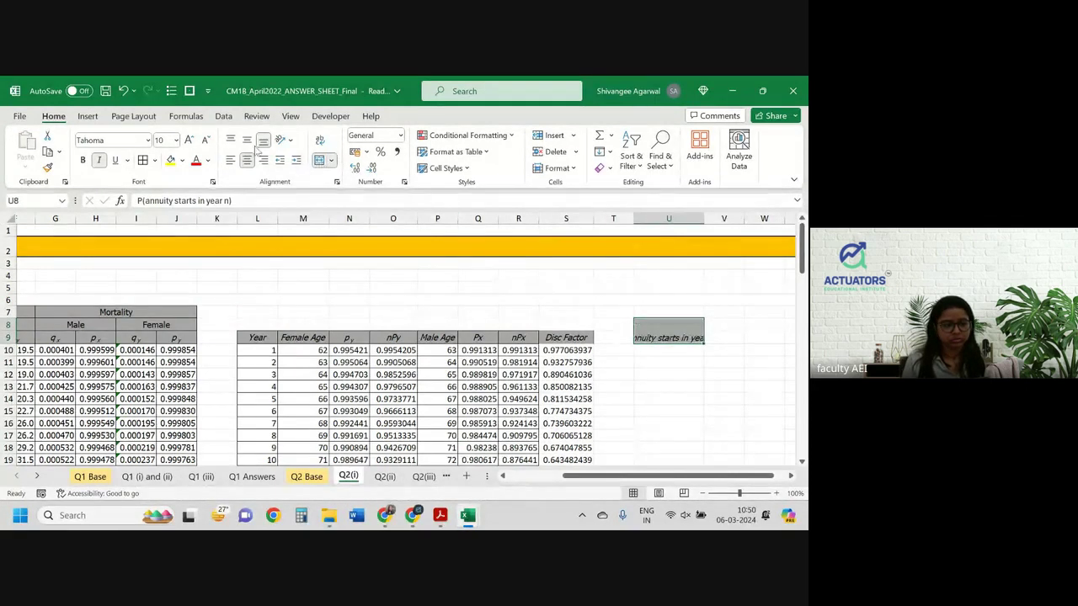
pyautogui.click(320, 140)
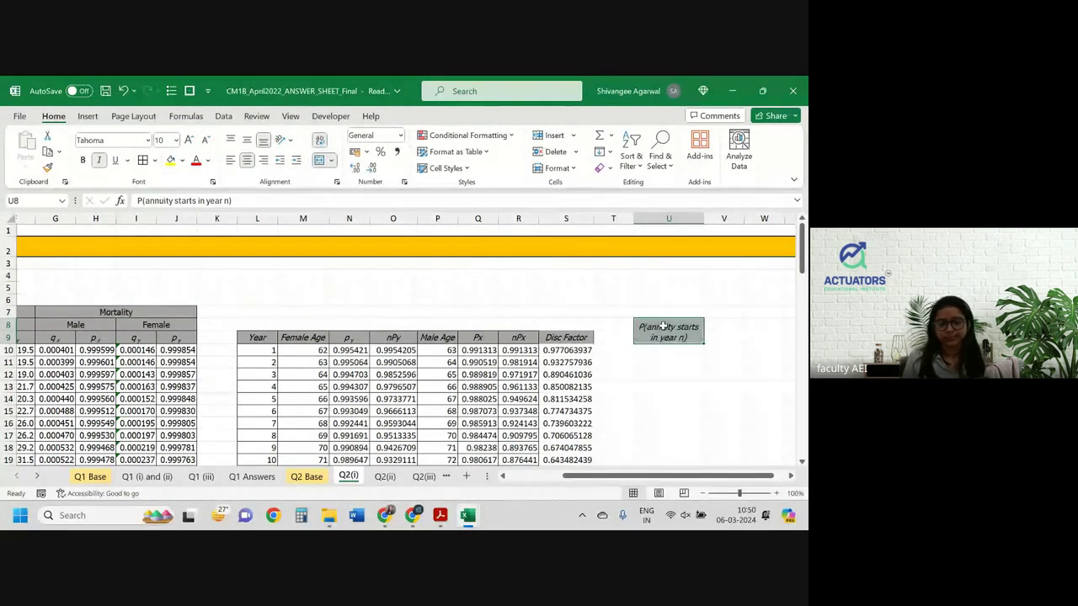
pyautogui.click(684, 370)
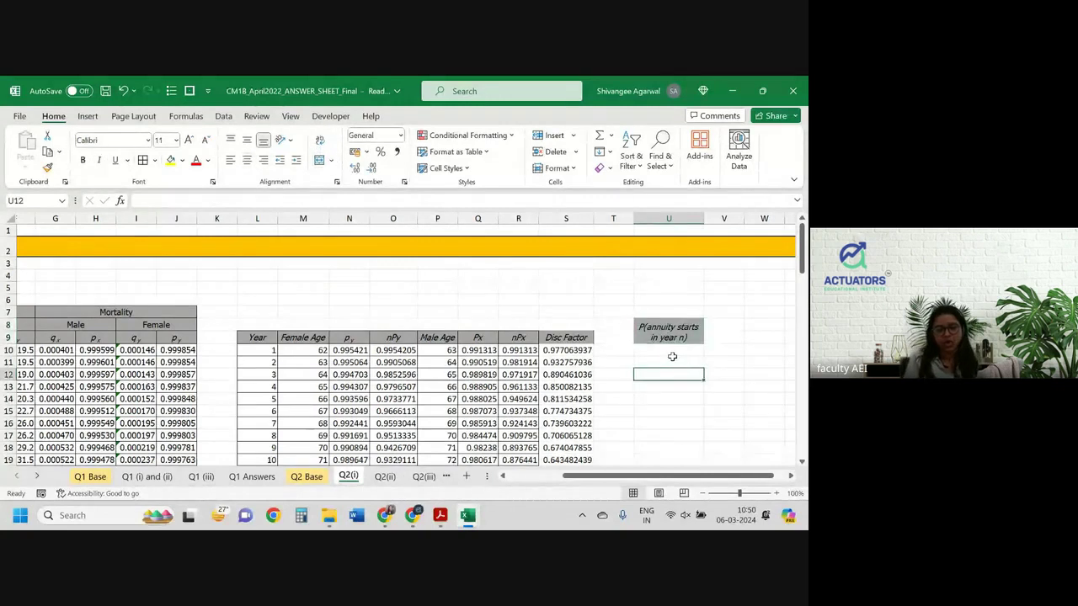
pyautogui.click(664, 352)
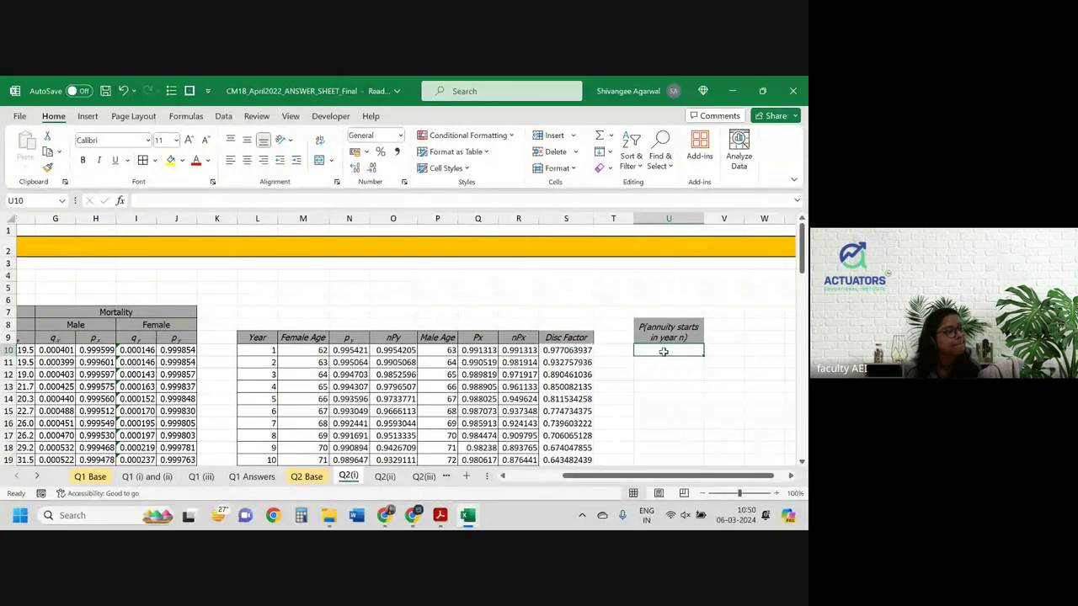
# Enter =(1-O10)*R10 in U10, giving 0.004539691 for year 1.
pyautogui.write('=')
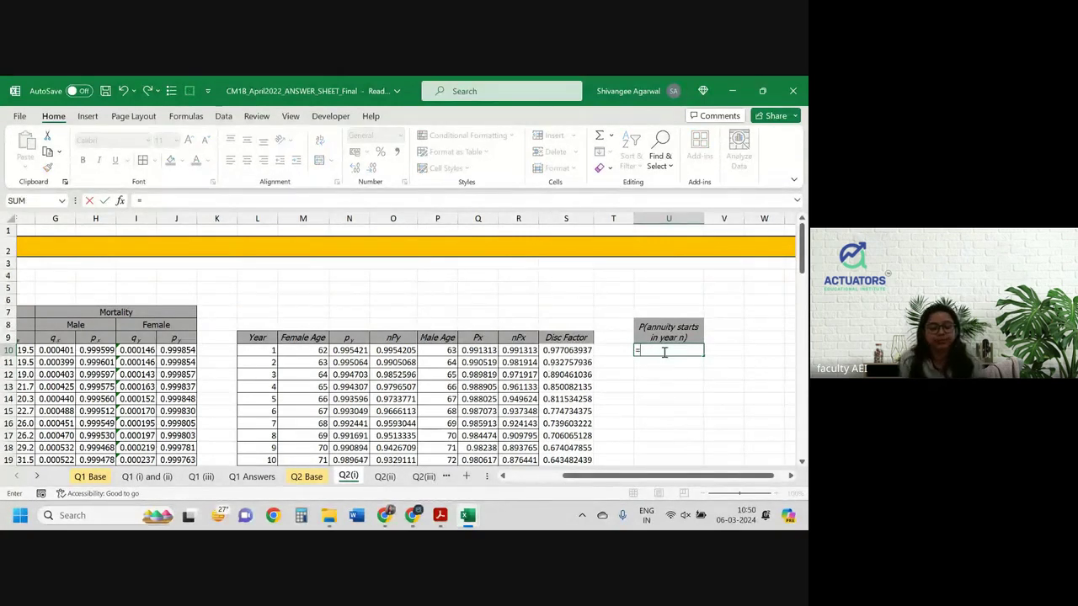
pyautogui.write('(1-')
pyautogui.press('Left')
pyautogui.press('Left')
pyautogui.press('Left')
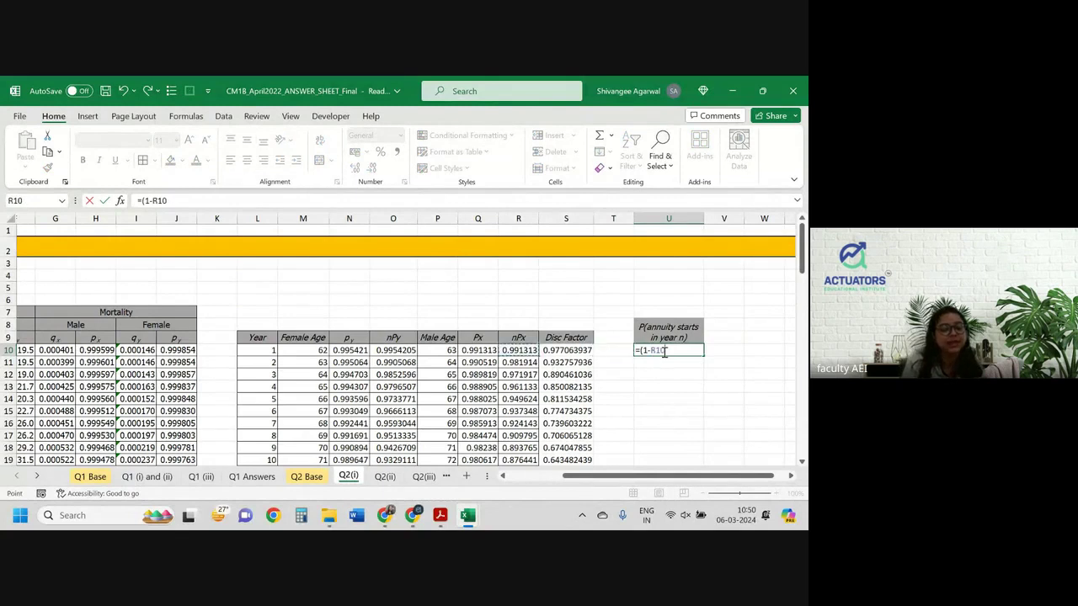
pyautogui.press('Left')
pyautogui.press('Left')
pyautogui.press('Left')
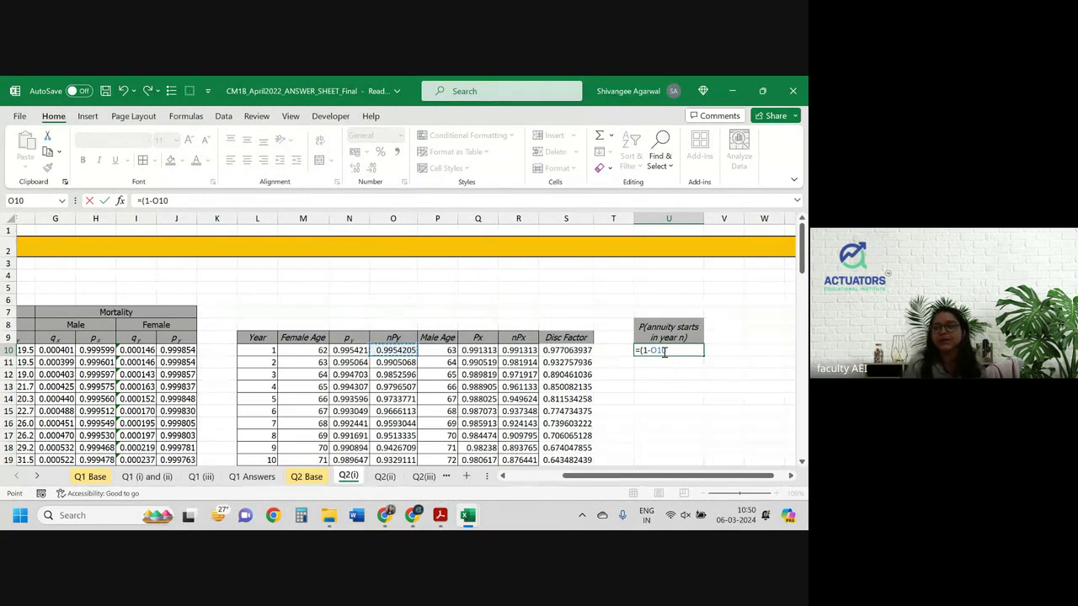
pyautogui.write(')*')
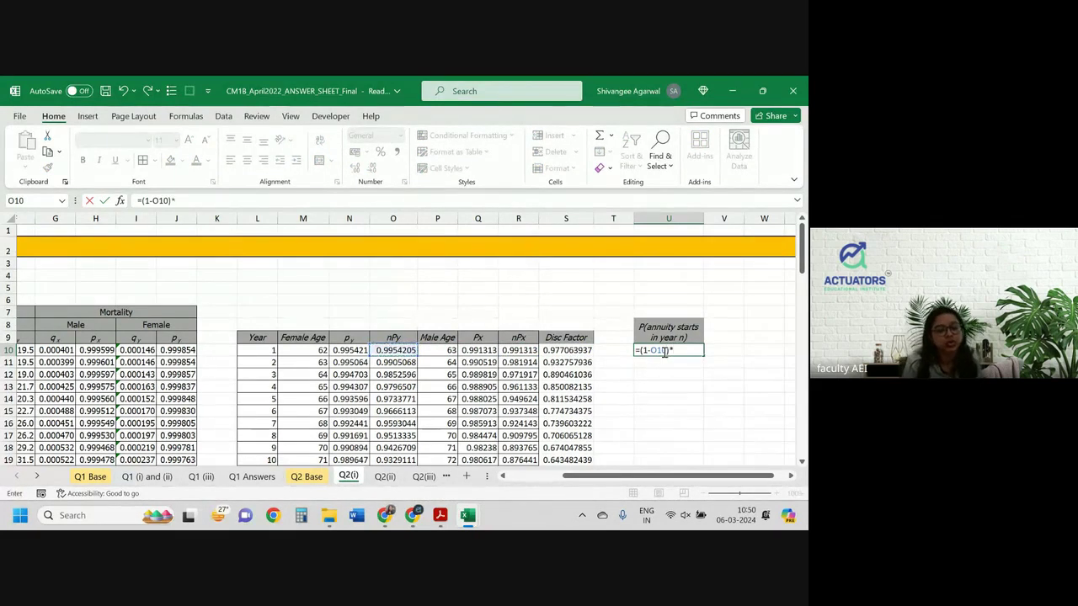
pyautogui.press('Left')
pyautogui.press('Left')
pyautogui.press('Left')
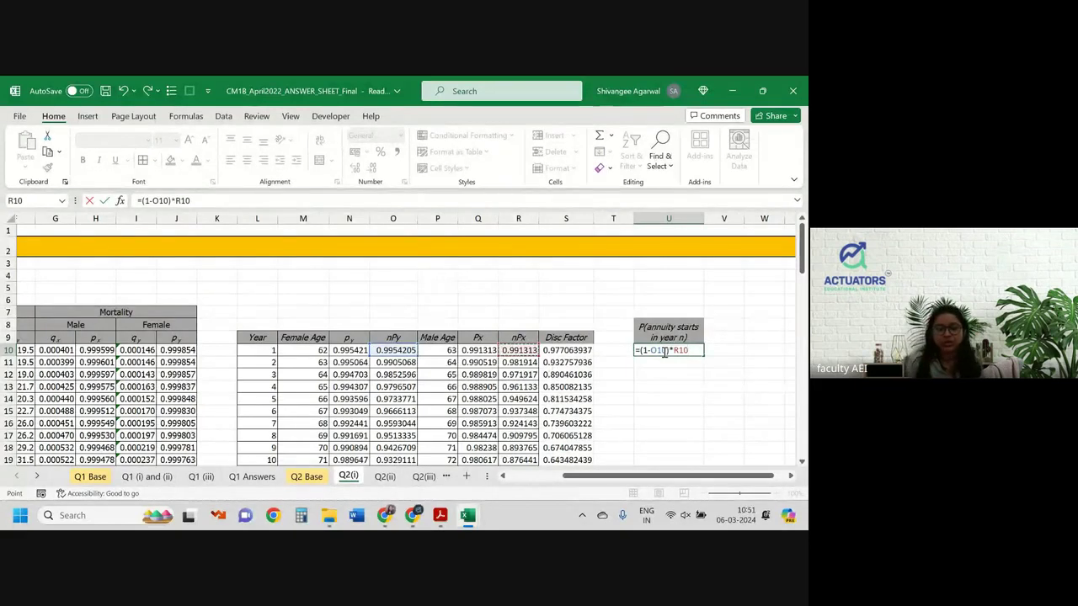
pyautogui.press('Return')
# Reword the U8 heading to 'P(annuity made in year n)' and recheck the U10 formula.
pyautogui.click(656, 329)
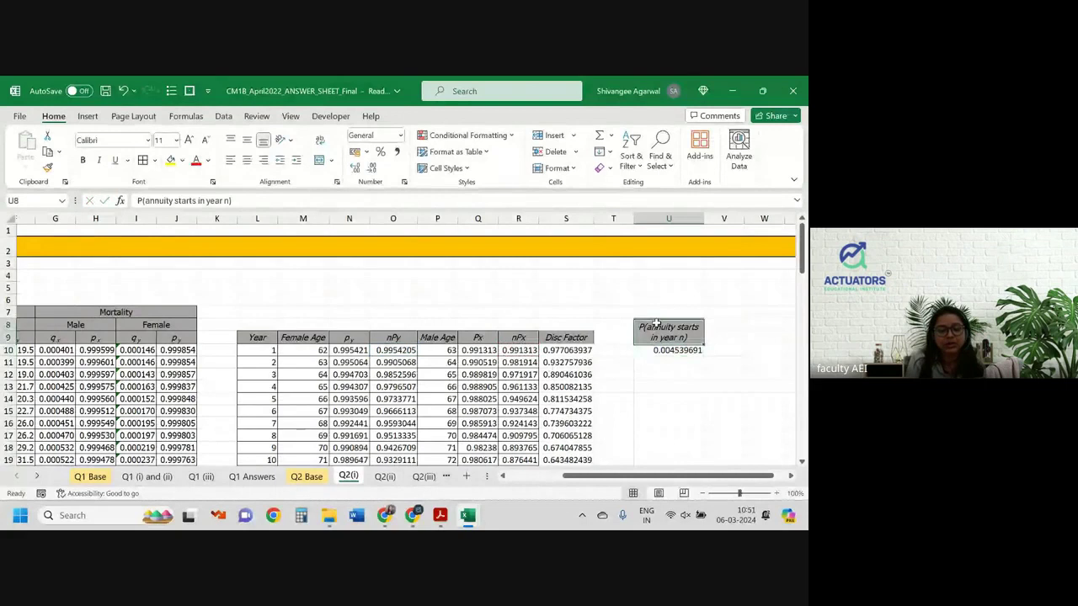
pyautogui.doubleClick(187, 200)
pyautogui.write('made')
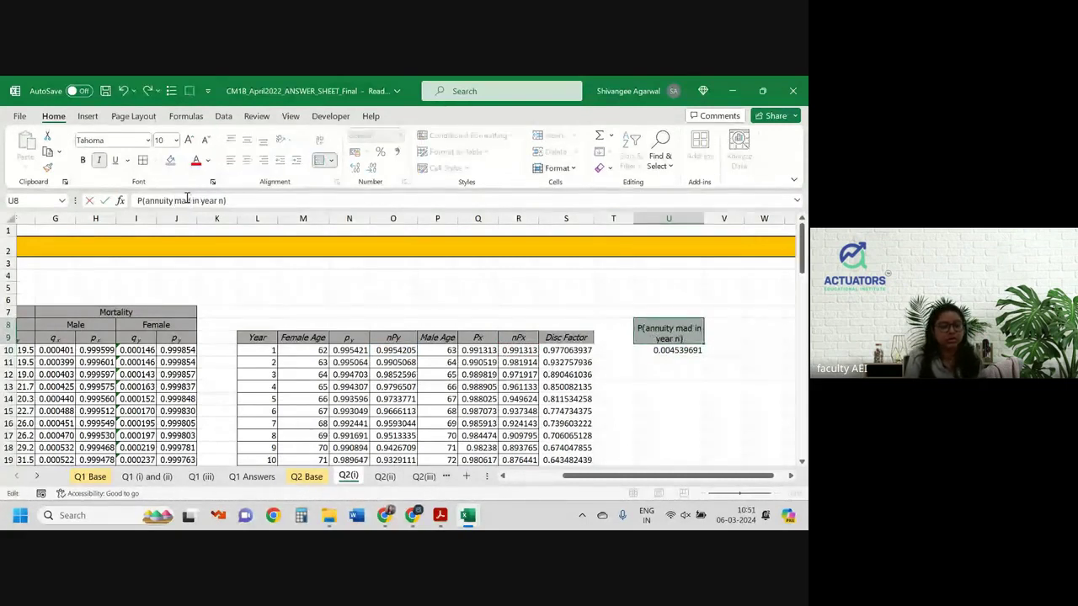
pyautogui.press('Return')
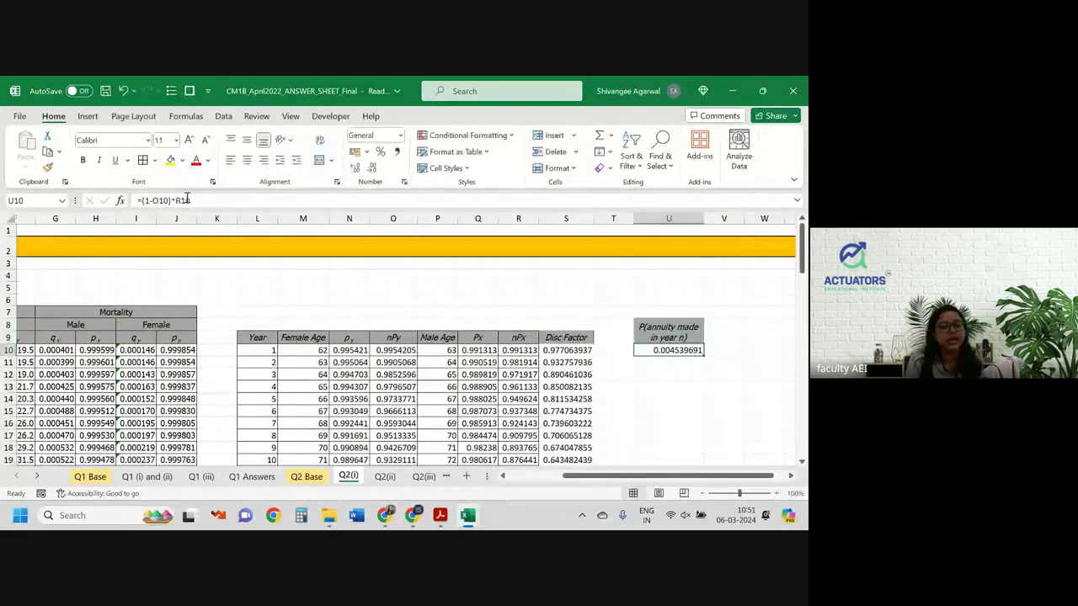
pyautogui.doubleClick(691, 351)
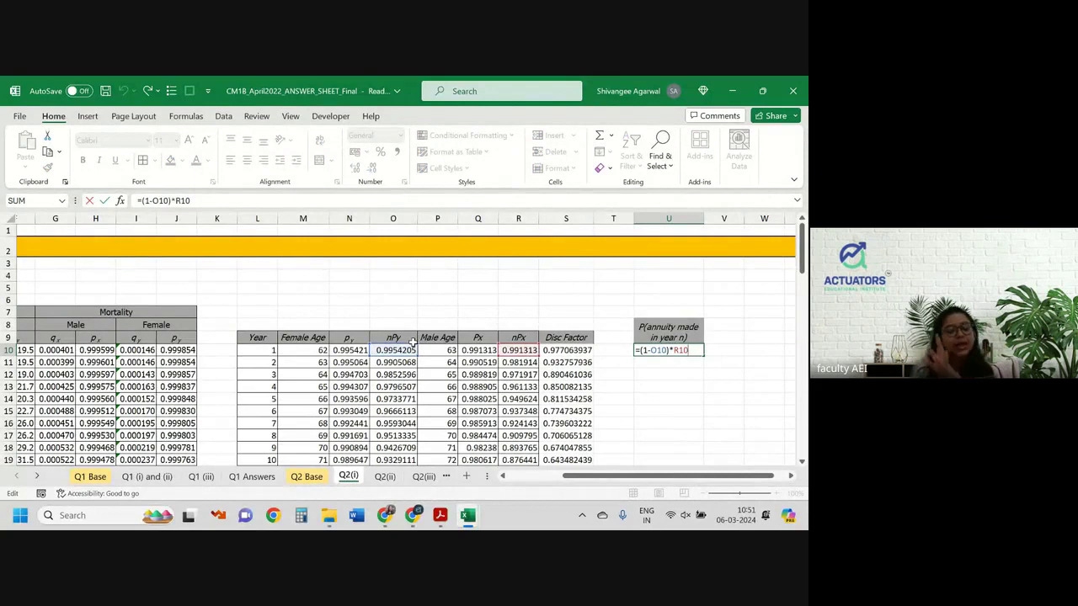
pyautogui.press('Return')
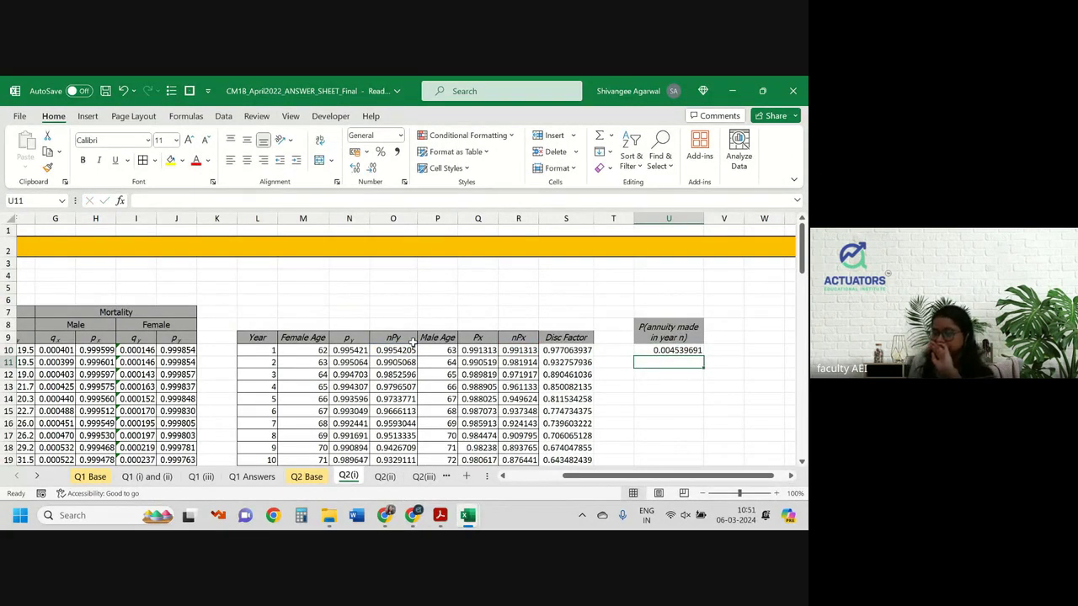
pyautogui.click(725, 327)
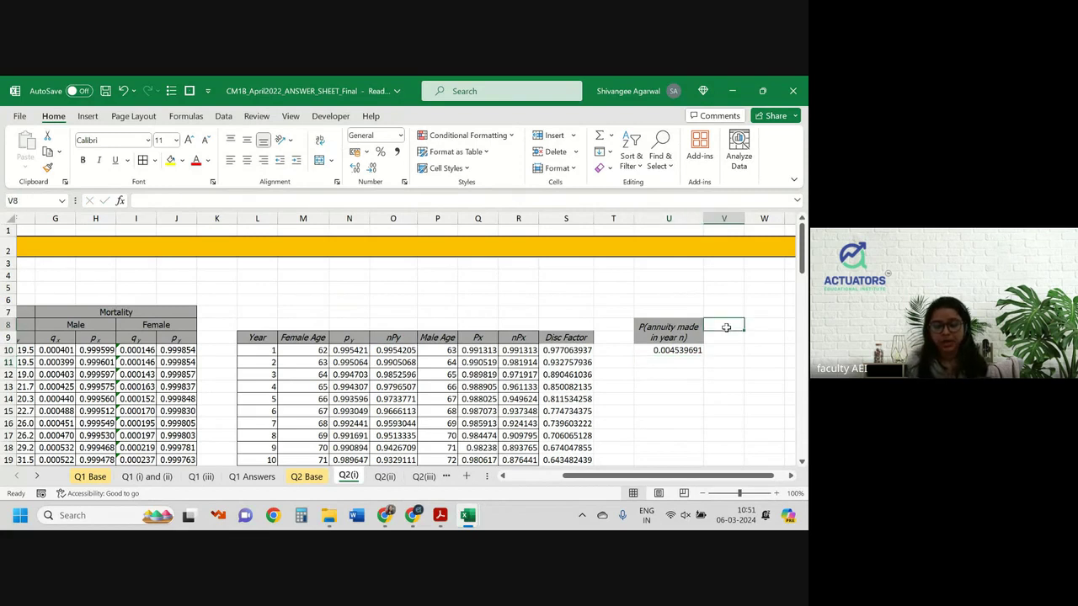
# Add a 'PV of annuity' header in V8 styled like U8, then view the Q2 Base sheet.
pyautogui.write('PV o')
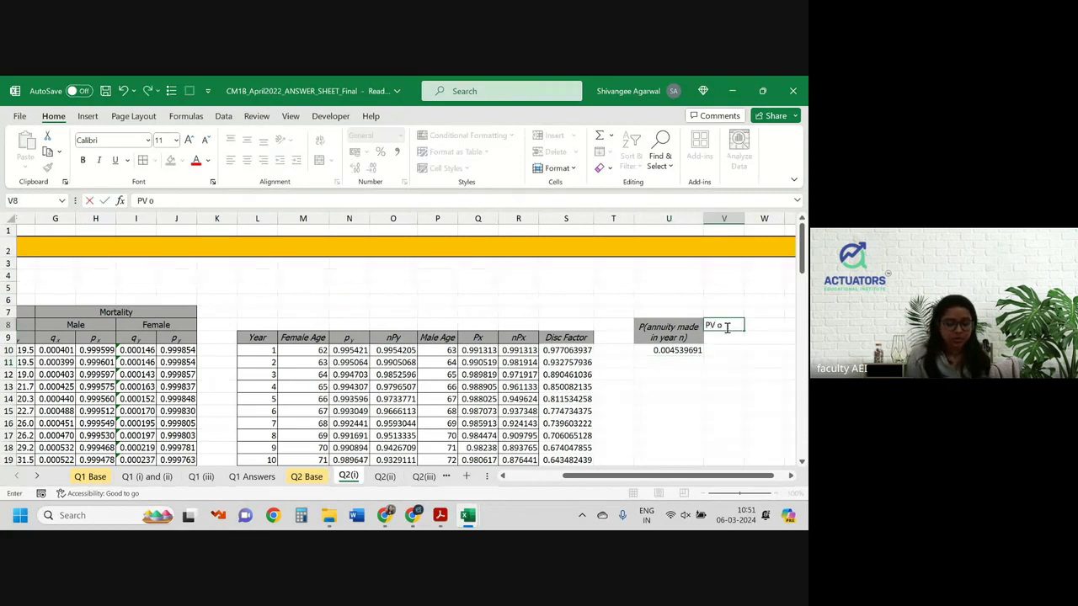
pyautogui.write('f annuity')
pyautogui.press('Return')
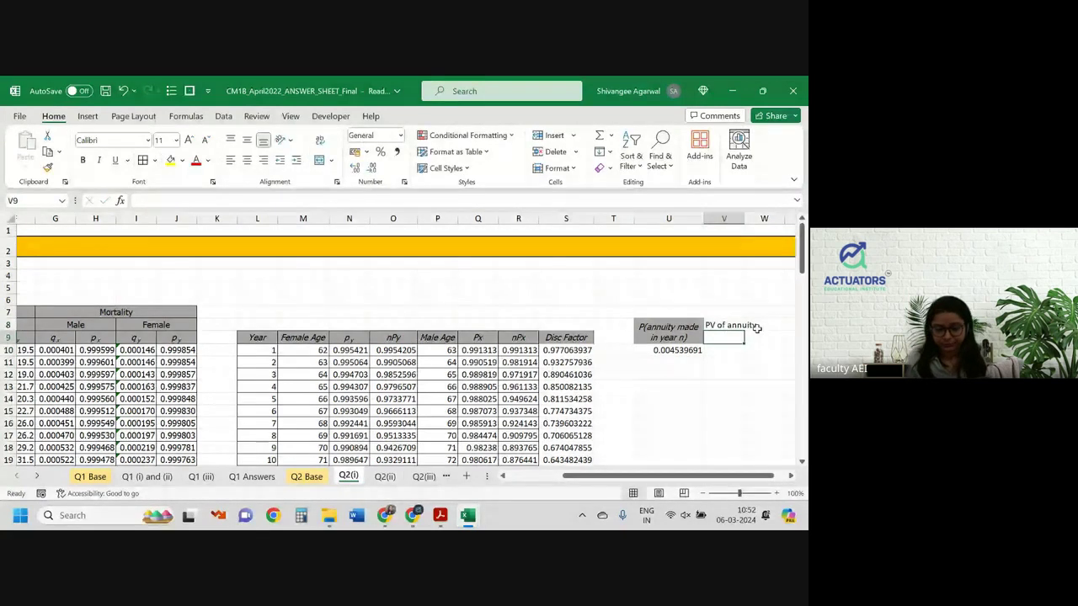
pyautogui.click(670, 331)
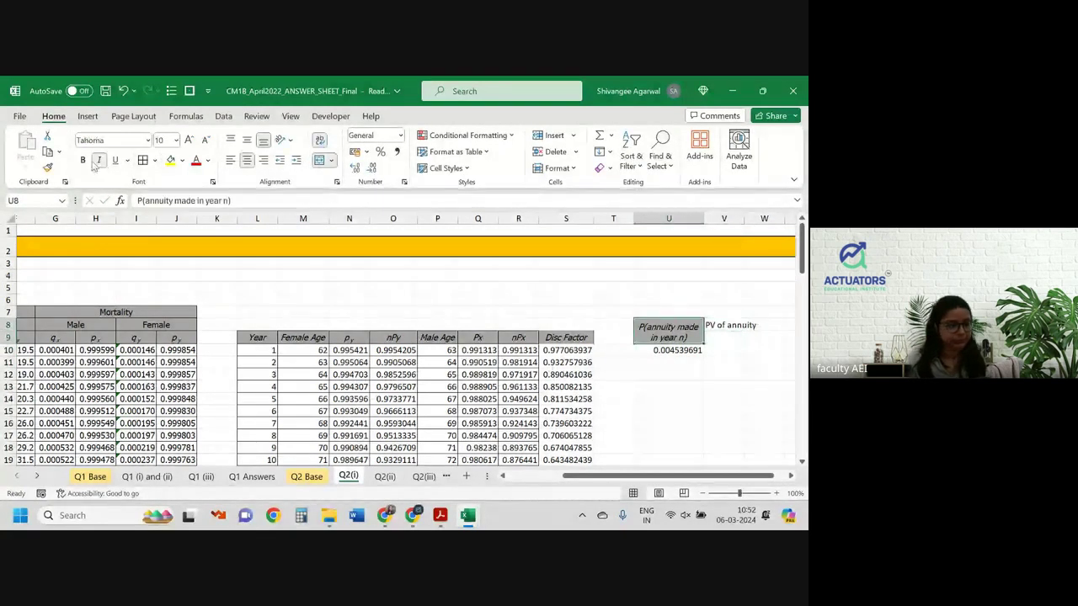
pyautogui.click(48, 167)
pyautogui.click(723, 331)
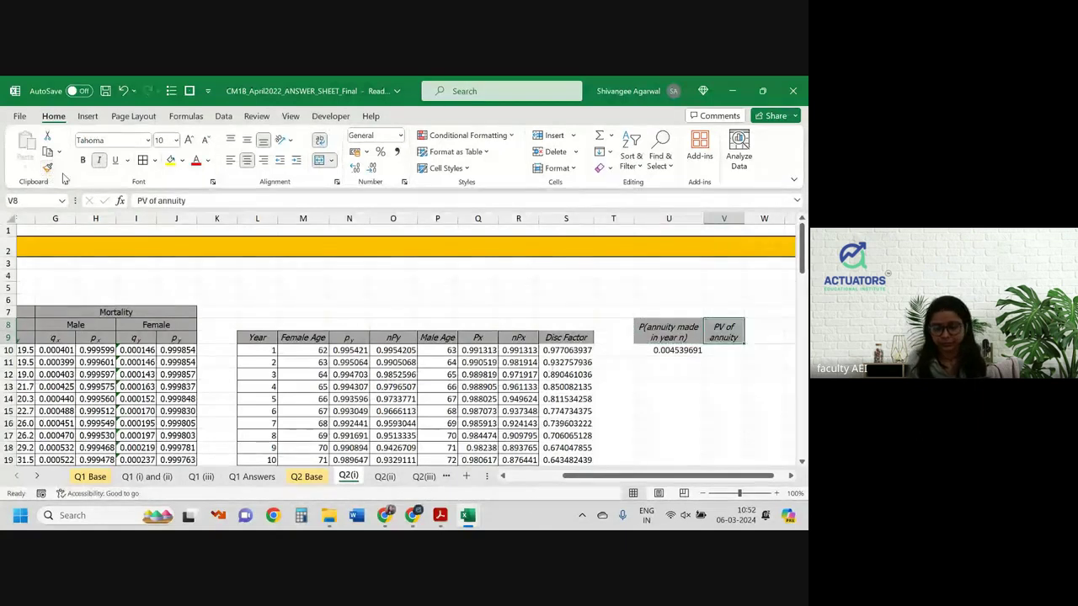
pyautogui.press('Down')
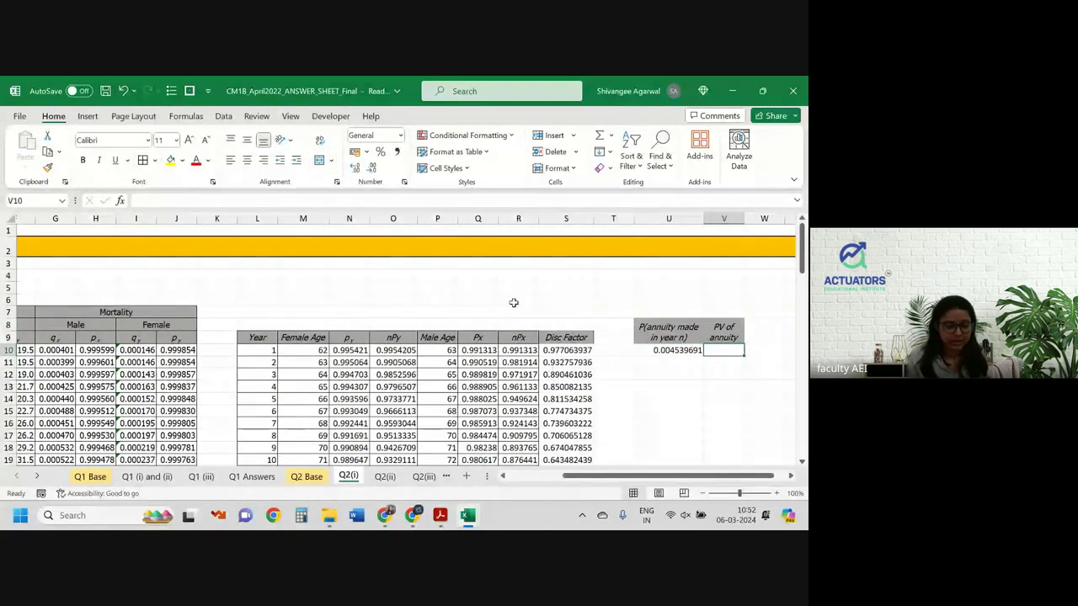
pyautogui.click(313, 477)
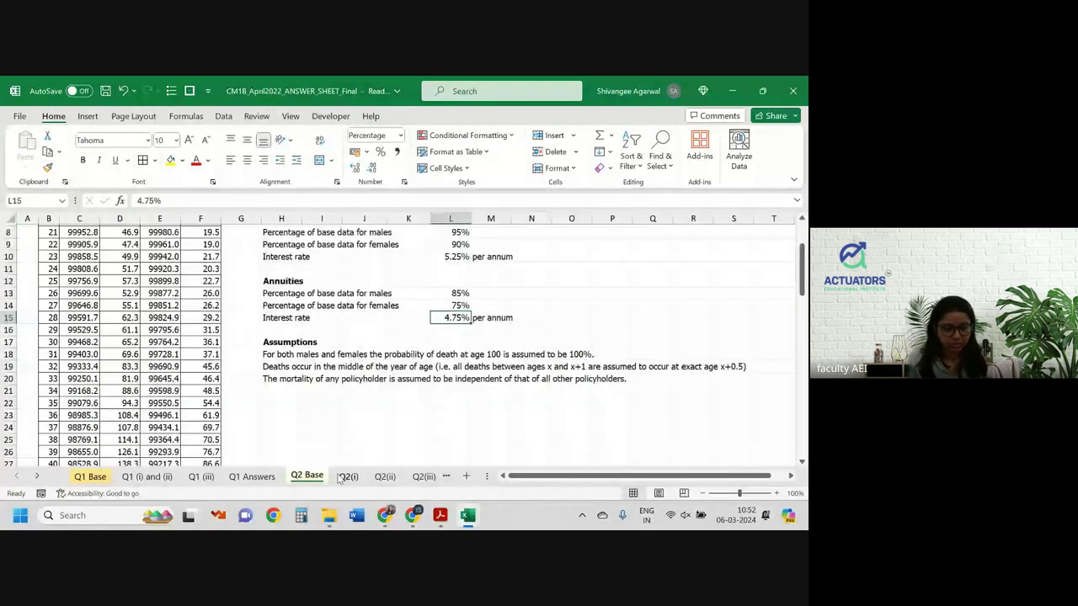
# Back on Q2(i), enter the annuity amount 10,000 in V4 with the label 'annuity' in U4.
pyautogui.scroll(3, 405, 361)
pyautogui.click(349, 477)
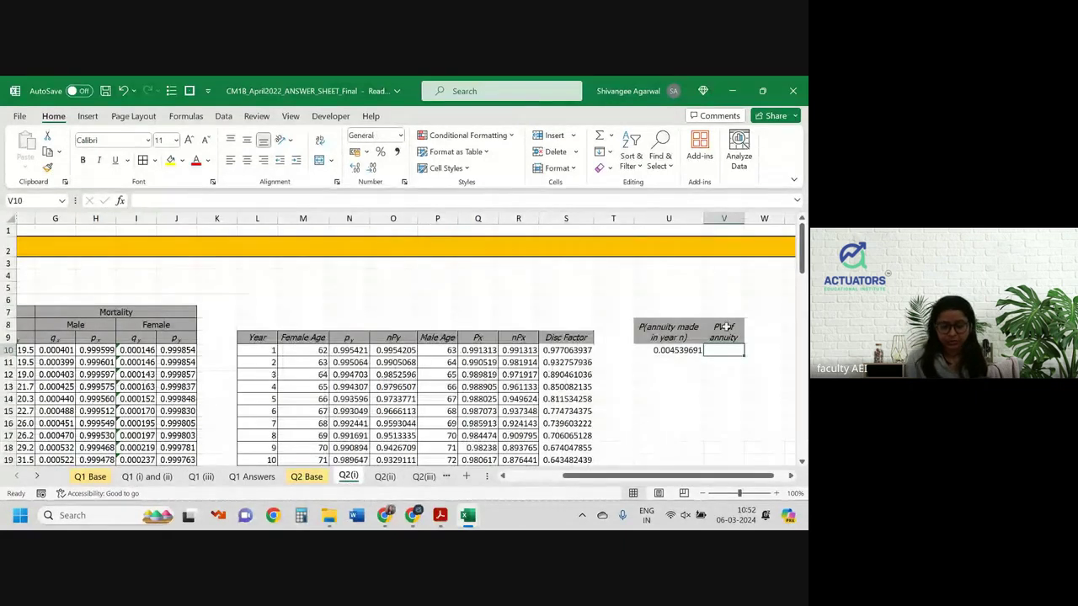
pyautogui.click(717, 275)
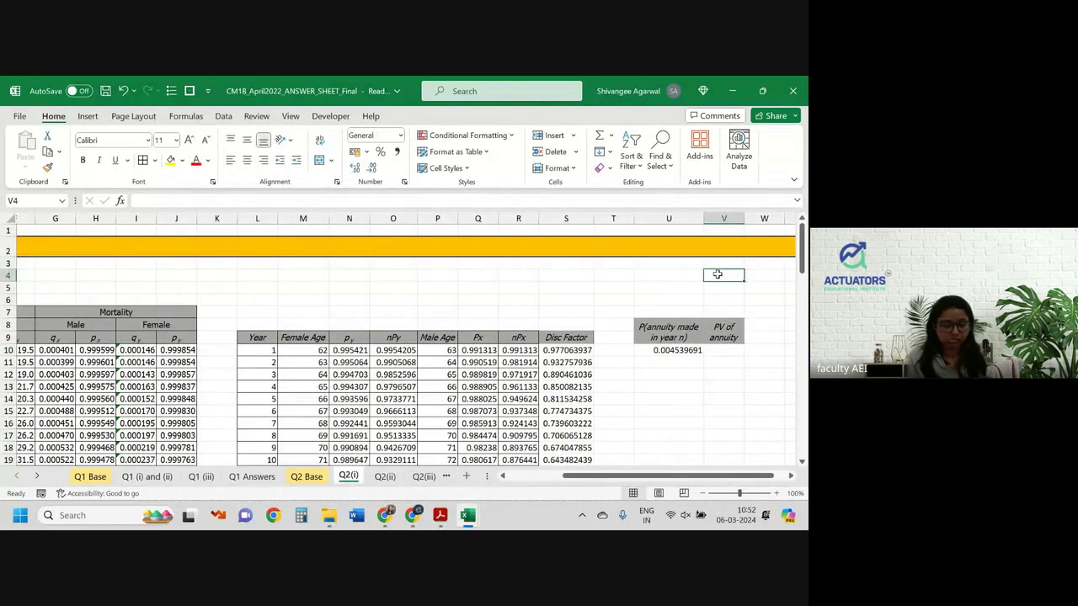
pyautogui.write('10,000')
pyautogui.press('Left')
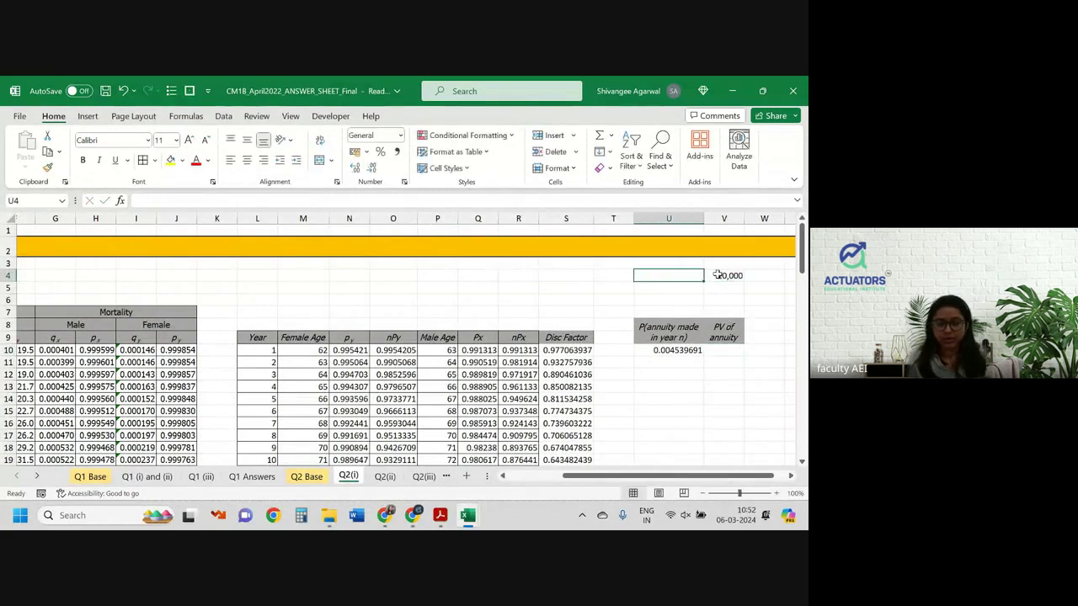
pyautogui.write('annuity')
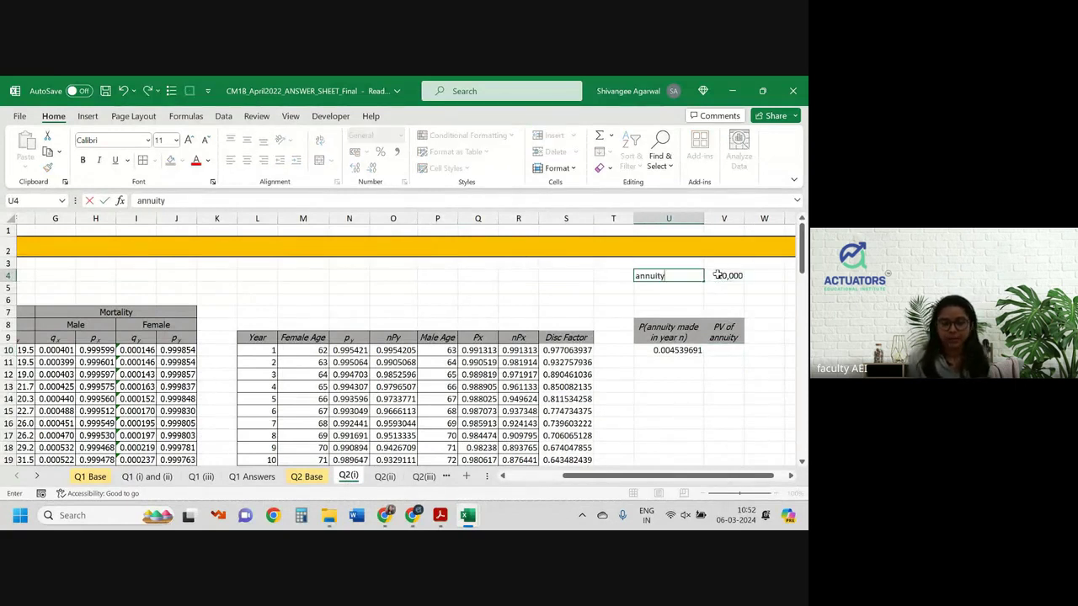
pyautogui.press('Return')
# Enter =$V$4*U10*S10 in V10 and select U10:V10 to fill both formulas down.
pyautogui.click(724, 349)
pyautogui.write('=')
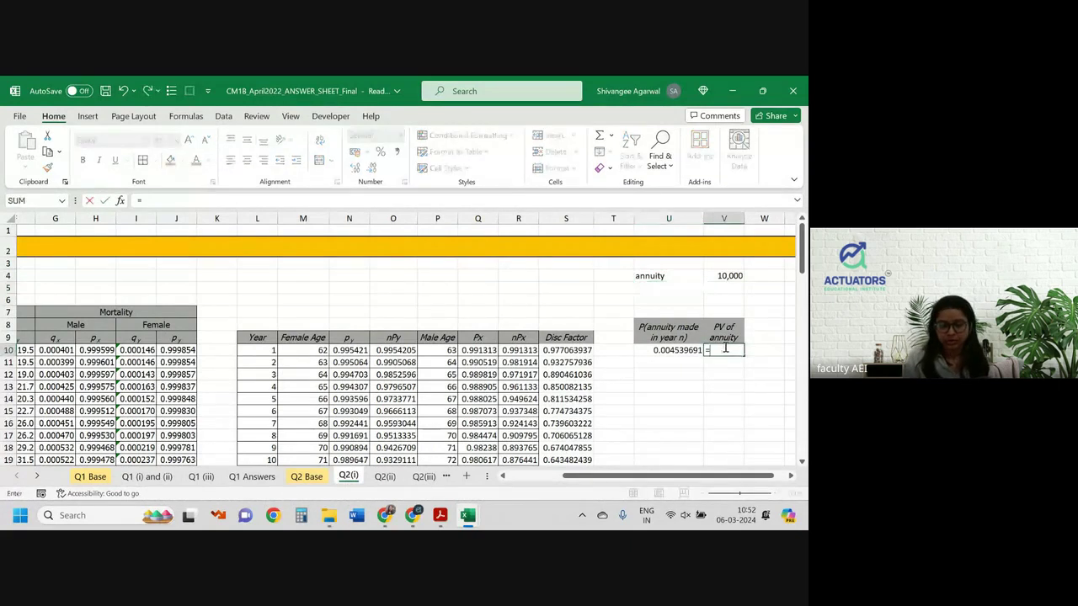
pyautogui.press('Up')
pyautogui.press('Up')
pyautogui.press('Up')
pyautogui.press('Up')
pyautogui.press('Up')
pyautogui.press('F4')
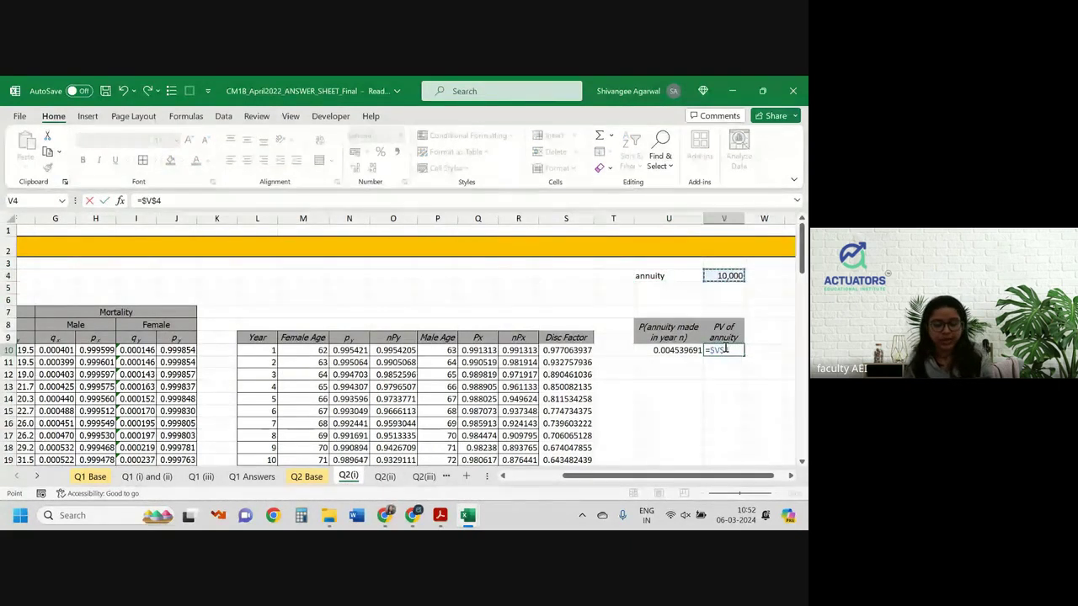
pyautogui.write('*')
pyautogui.press('Left')
pyautogui.write('*')
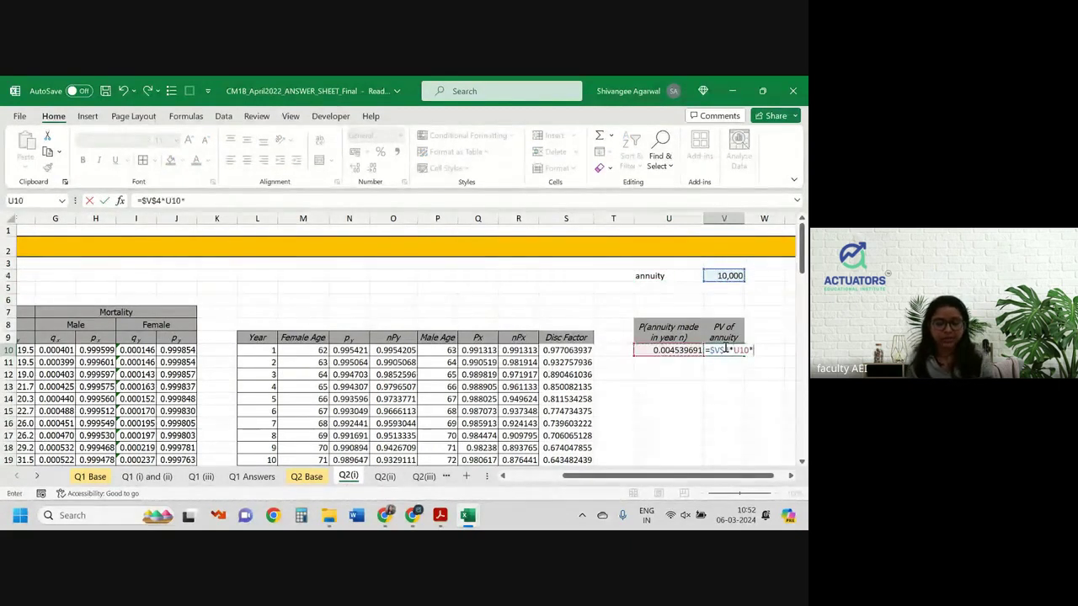
pyautogui.press('Left')
pyautogui.press('Left')
pyautogui.press('Left')
pyautogui.press('Return')
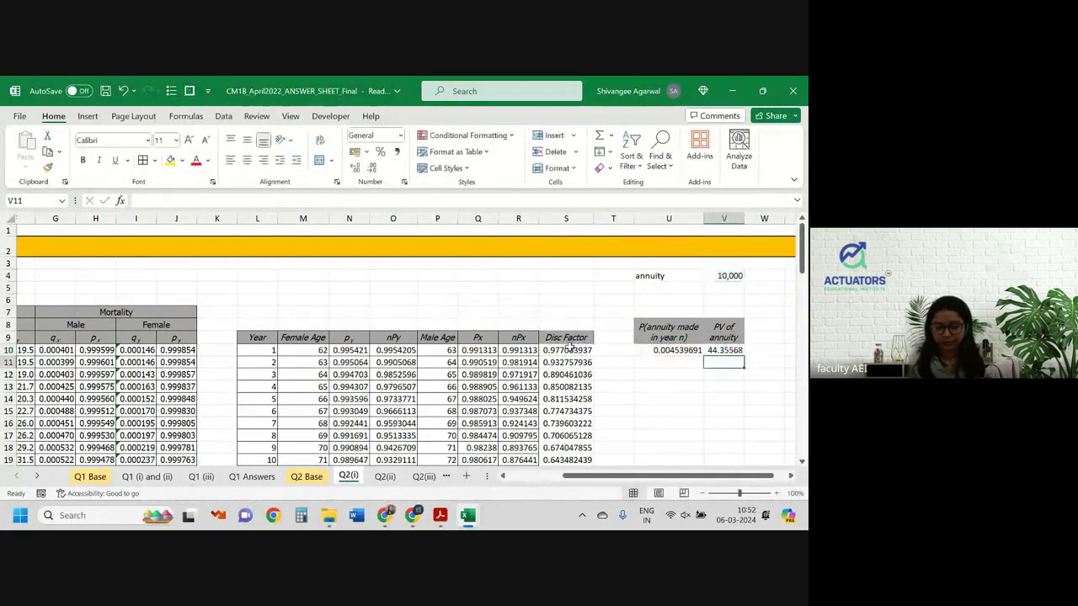
pyautogui.moveTo(674, 350); pyautogui.dragTo(722, 336)
# Total the PV column with =SUM(V10:V47) in V6, giving 12993.64, and check the formulas.
pyautogui.scroll(13, 722, 336)
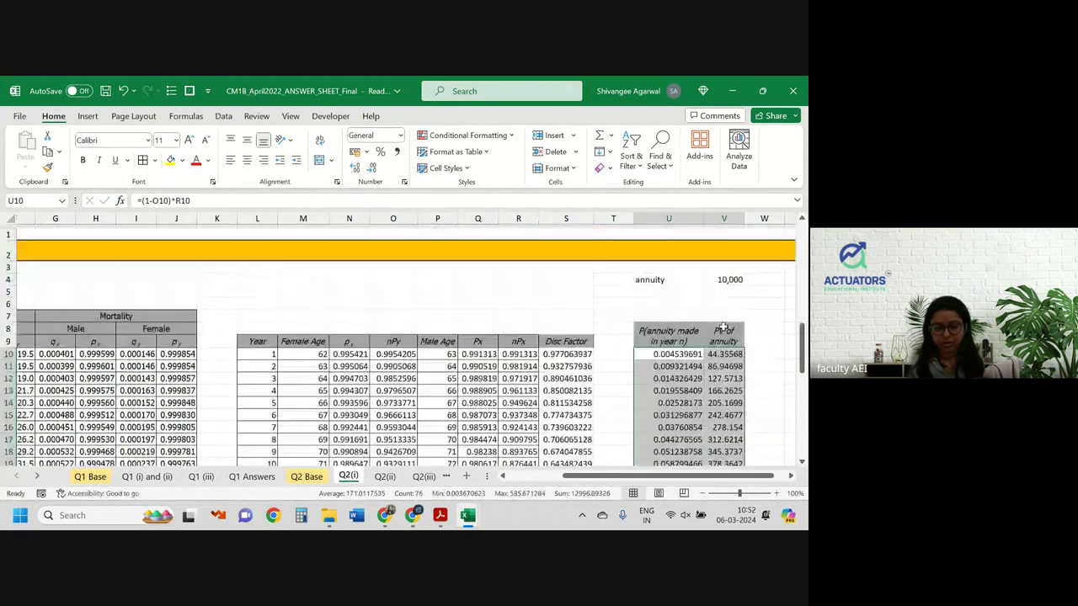
pyautogui.click(729, 300)
pyautogui.write('=sum(')
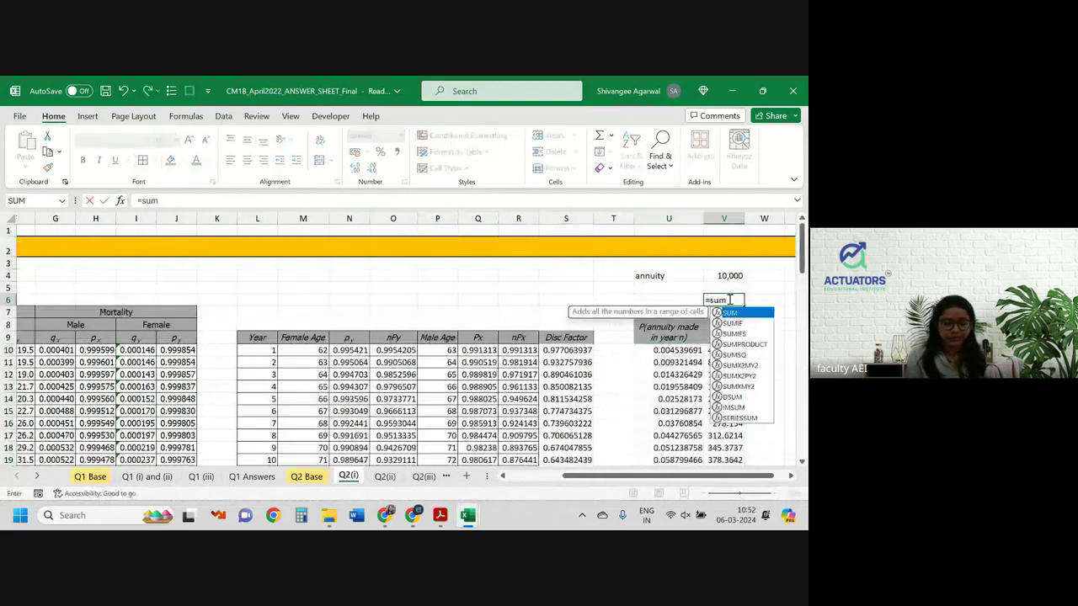
pyautogui.press('Down')
pyautogui.press('Down')
pyautogui.press('Down')
pyautogui.press('Down')
pyautogui.press('Down')
pyautogui.press('Up')
pyautogui.hotkey('ctrl', 'shift', 'Down')
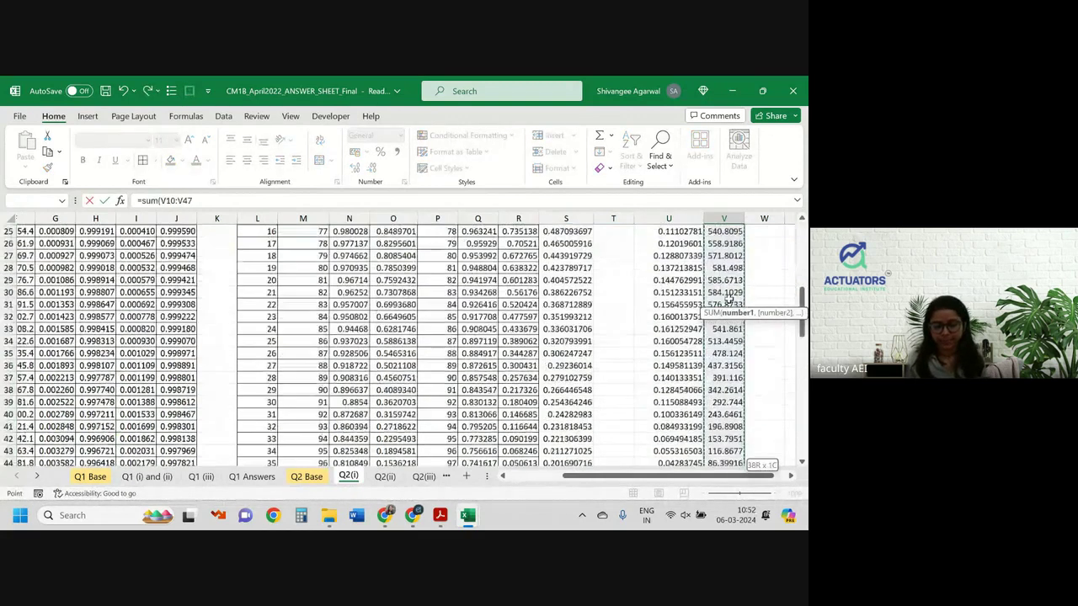
pyautogui.press('Return')
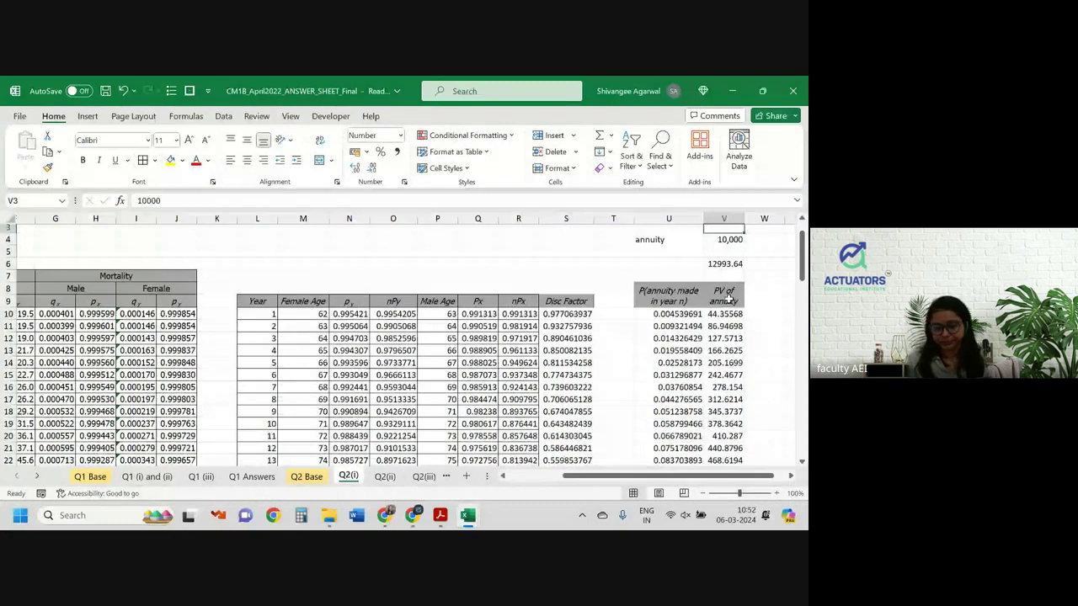
pyautogui.scroll(1, 728, 298)
pyautogui.click(728, 300)
pyautogui.click(739, 350)
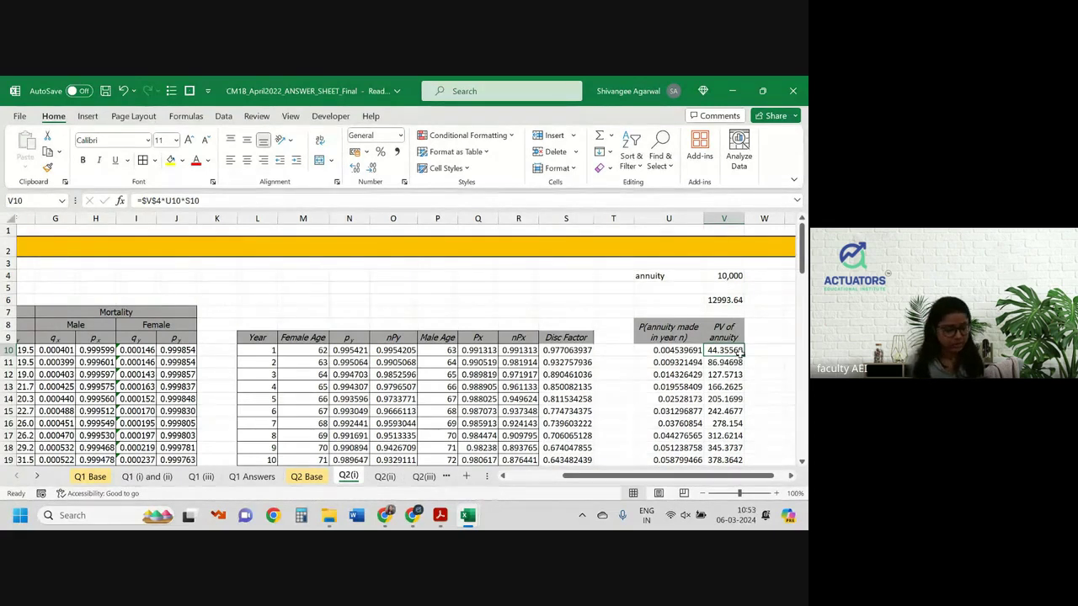
# Go down to the age-100 row and confirm G90's mortality value of 1.000000.
pyautogui.hotkey('ctrl', 'Down')
pyautogui.scroll(-1, 724, 362)
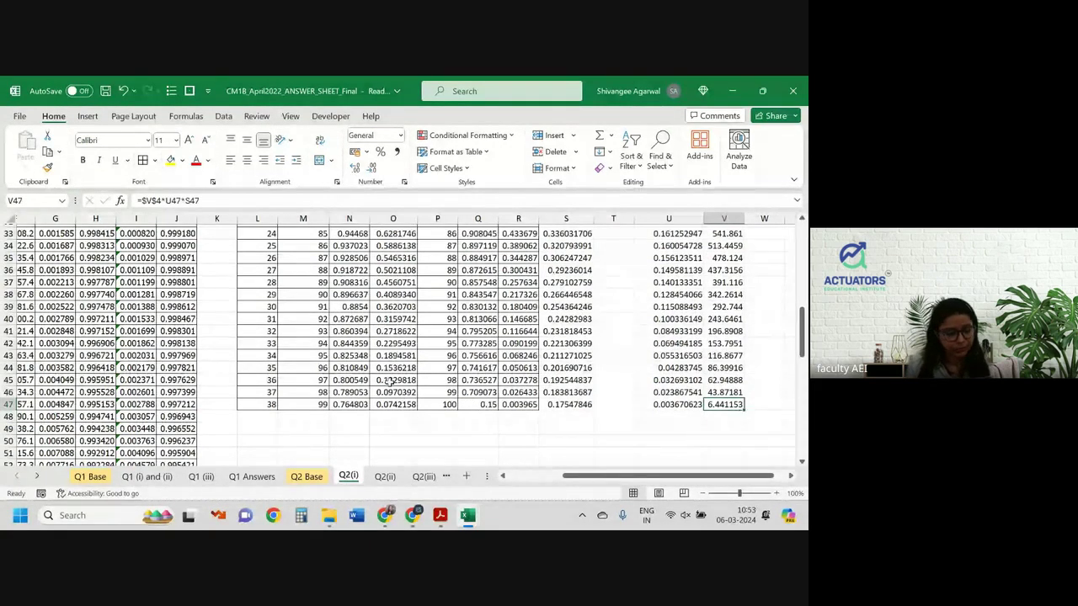
pyautogui.hscroll(-2, 390, 381)
pyautogui.scroll(-8, 390, 382)
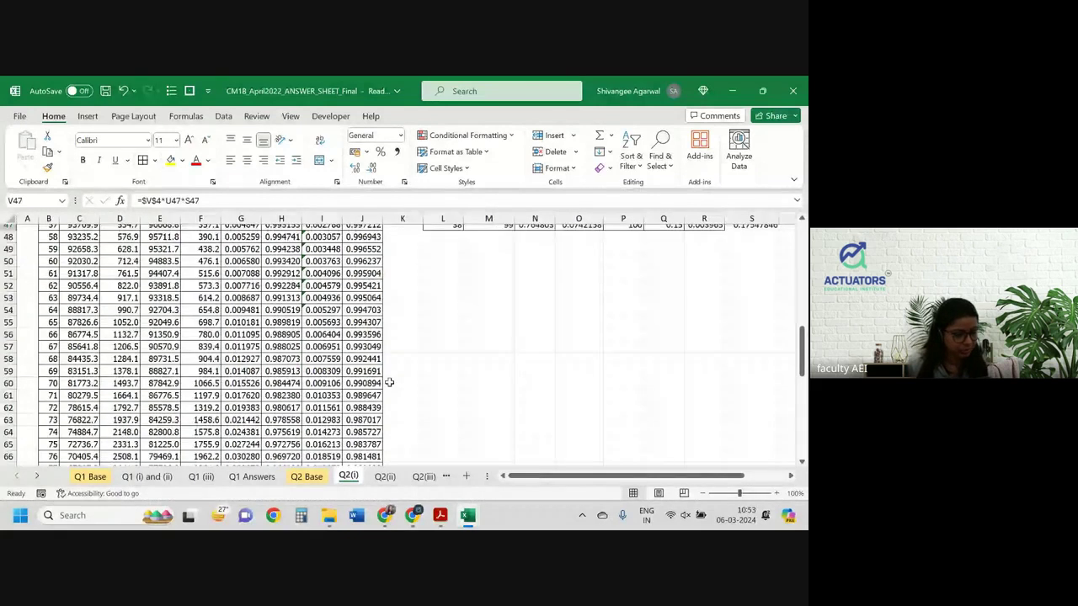
pyautogui.scroll(-8, 388, 382)
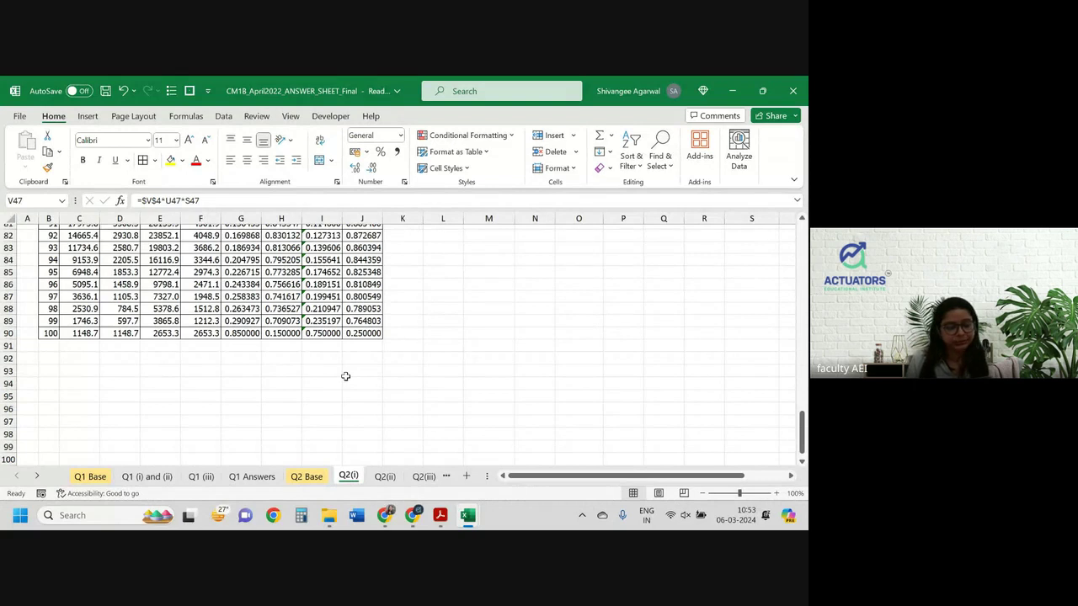
pyautogui.scroll(7, 335, 339)
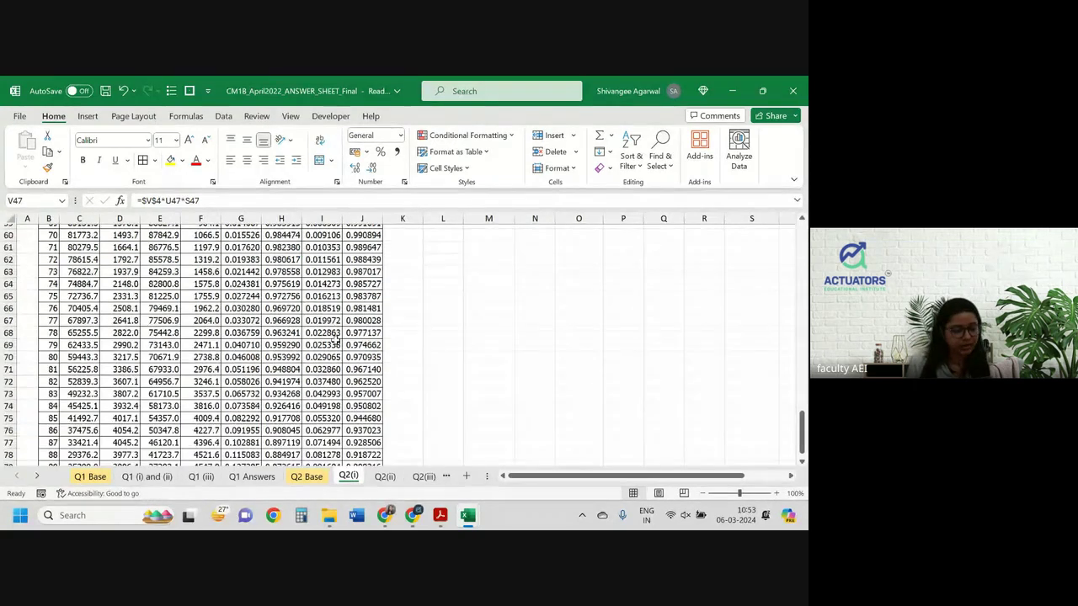
pyautogui.scroll(17, 335, 340)
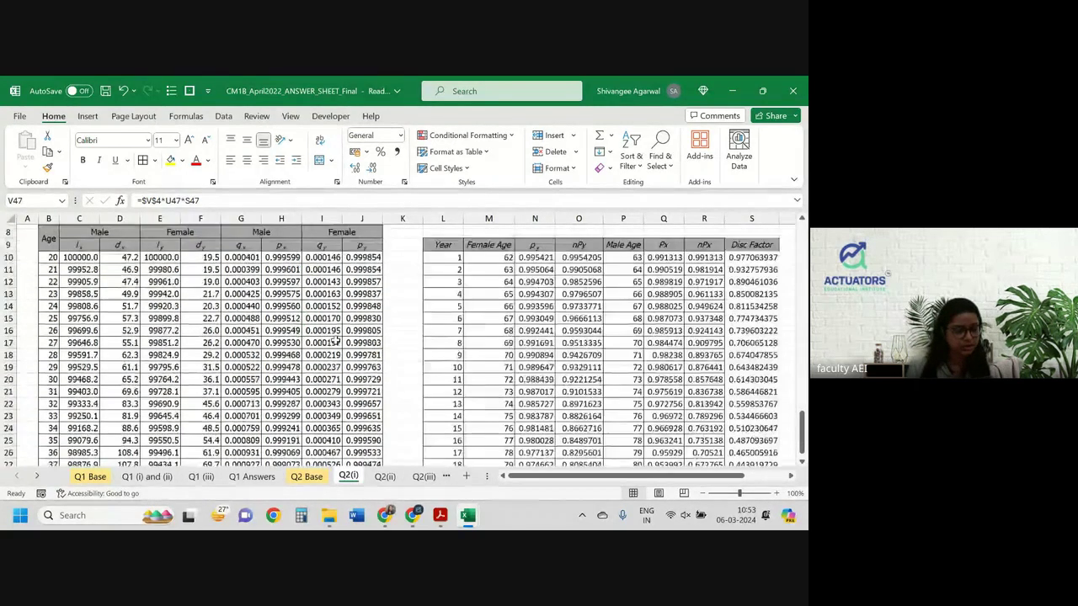
pyautogui.scroll(-20, 335, 340)
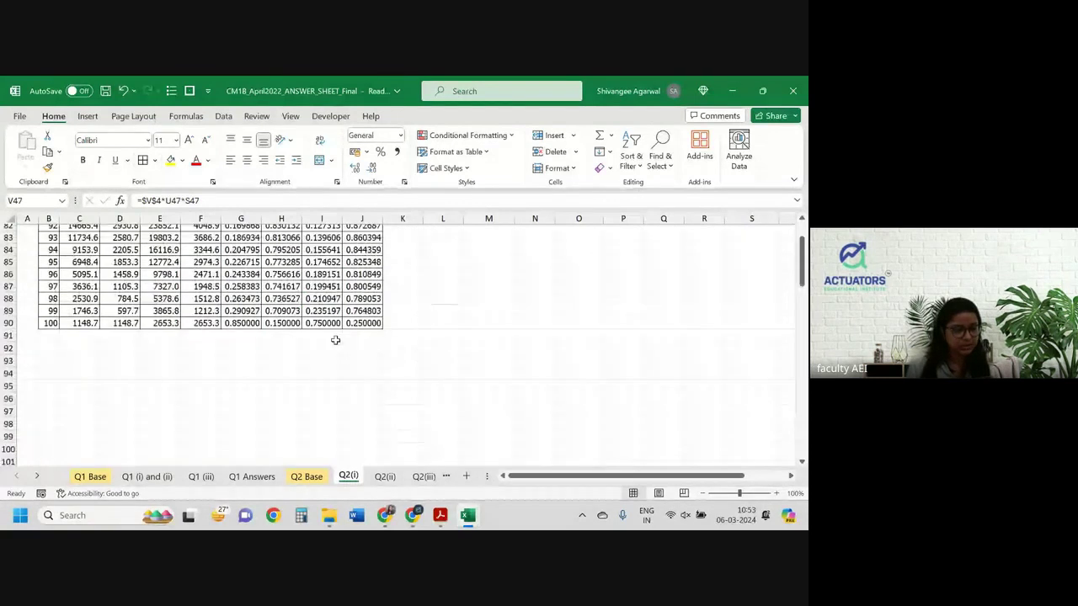
pyautogui.click(241, 323)
pyautogui.doubleClick(241, 324)
pyautogui.press('Return')
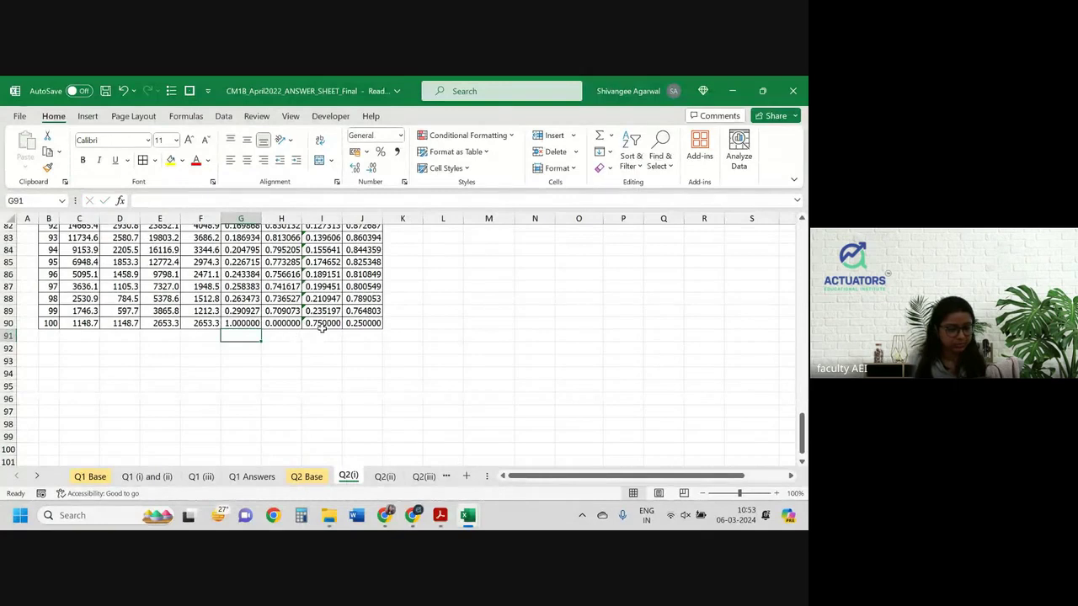
# Confirm the female age-100 mortality in I90 is 1.000000, then return to the U8 heading.
pyautogui.scroll(9, 321, 329)
pyautogui.scroll(16, 322, 328)
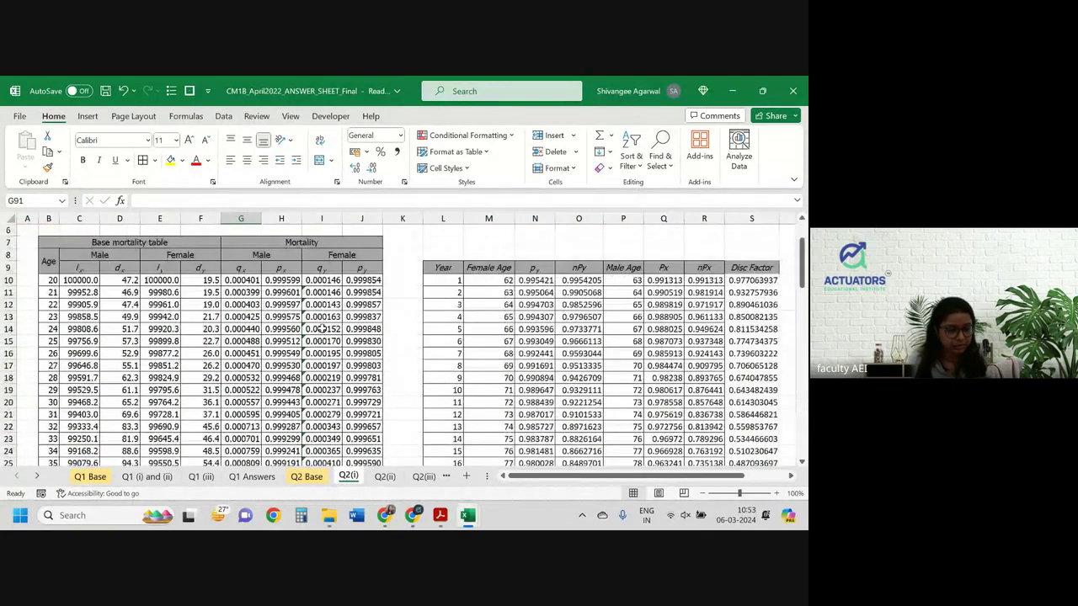
pyautogui.scroll(-20, 322, 328)
pyautogui.scroll(8, 353, 354)
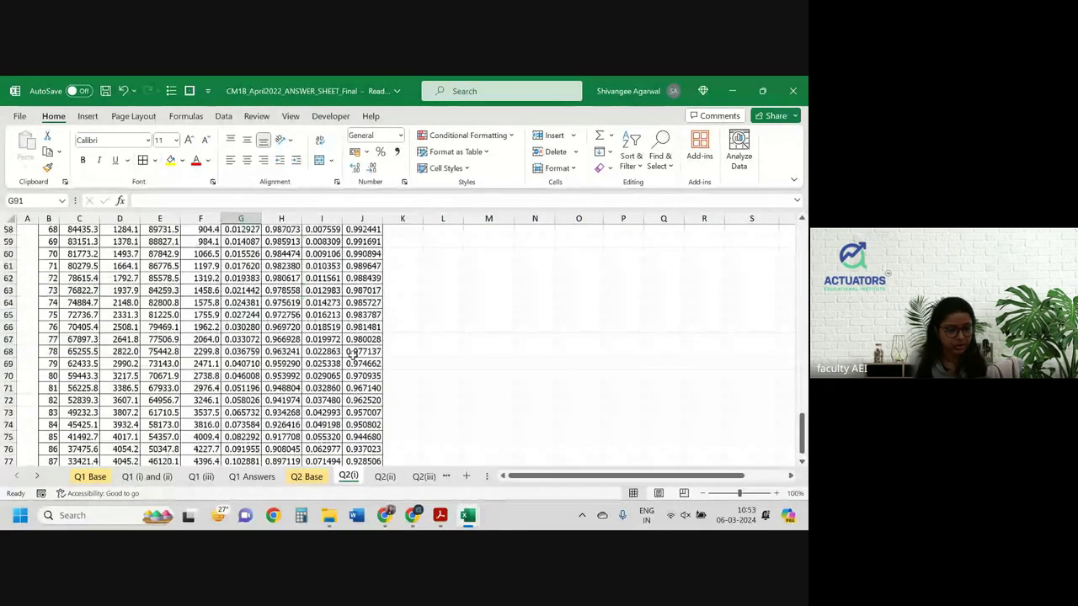
pyautogui.scroll(13, 354, 354)
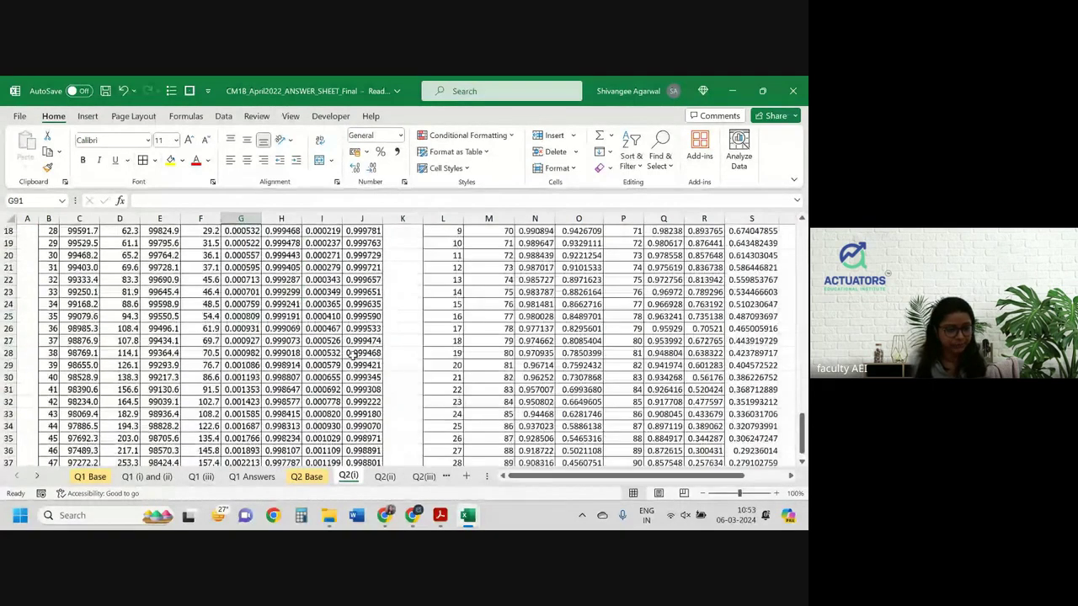
pyautogui.scroll(-20, 354, 353)
pyautogui.click(322, 355)
pyautogui.doubleClick(322, 355)
pyautogui.press('Return')
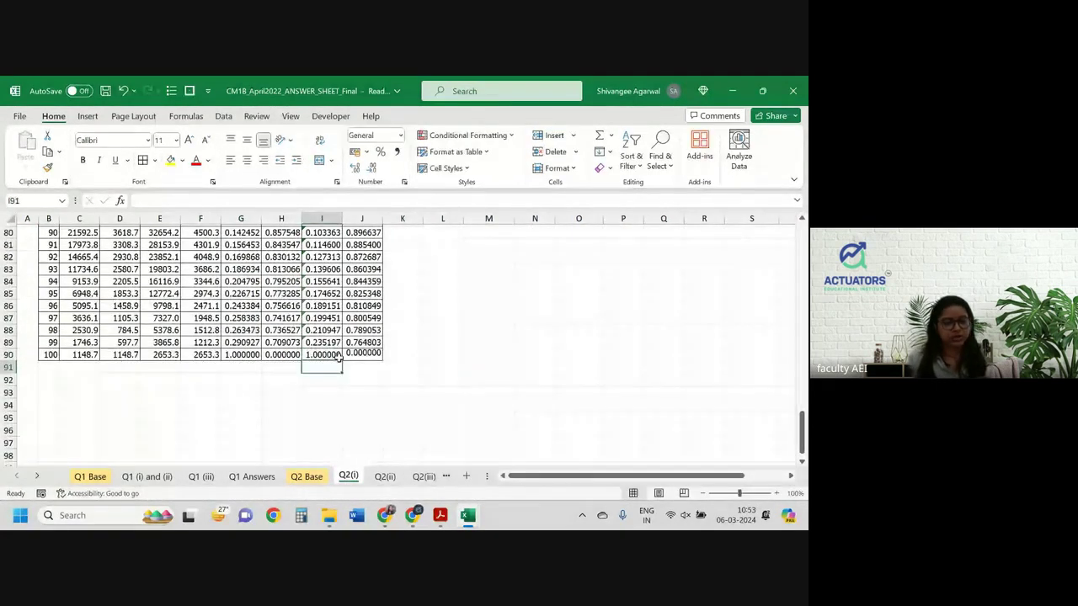
pyautogui.scroll(8, 490, 354)
pyautogui.scroll(5, 490, 354)
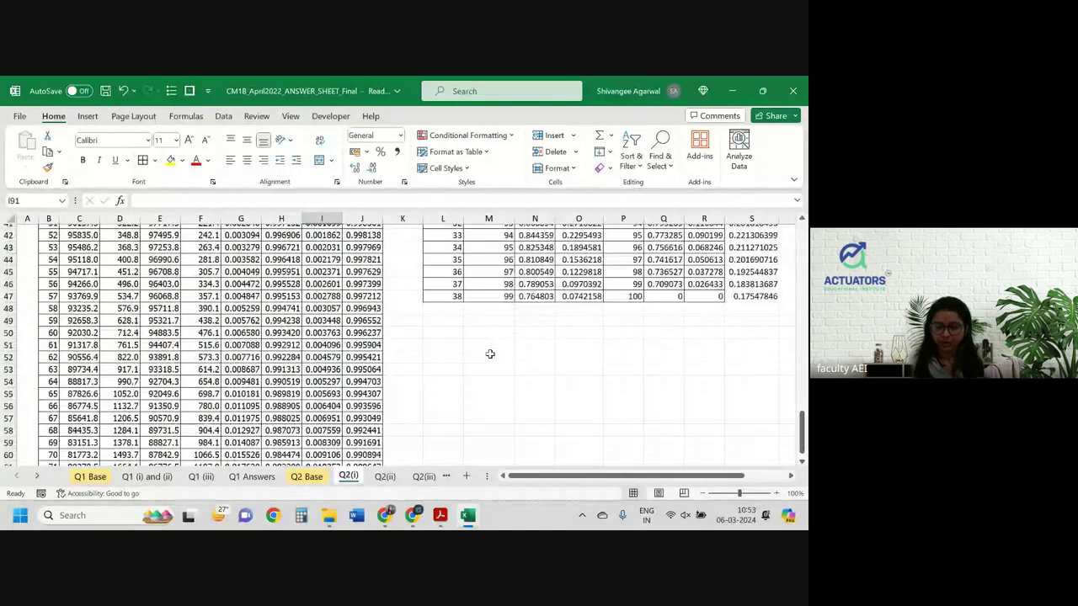
pyautogui.scroll(13, 490, 353)
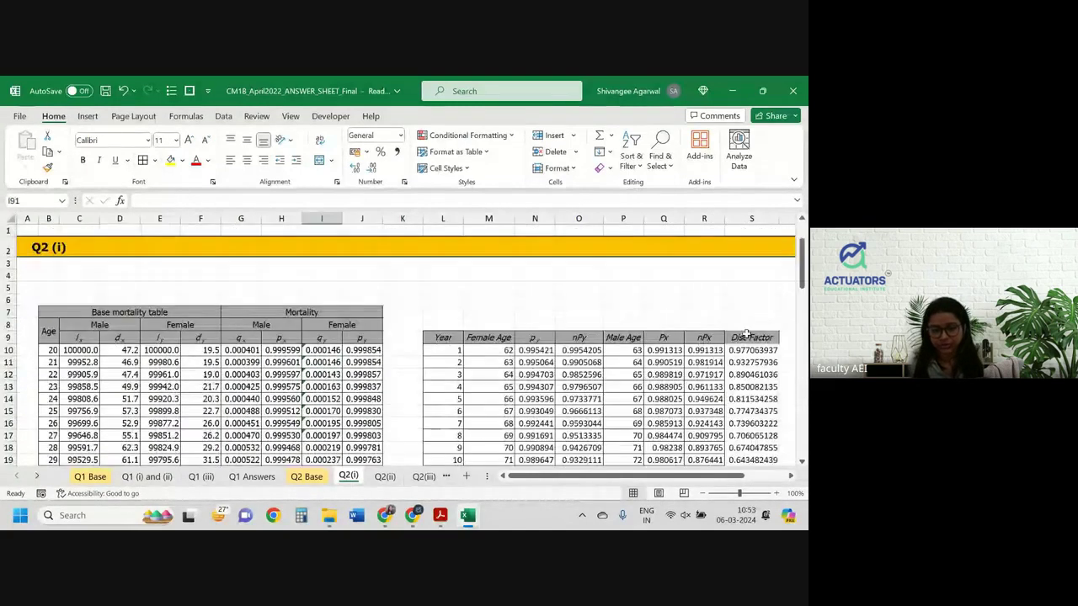
pyautogui.hscroll(2, 746, 334)
pyautogui.click(737, 332)
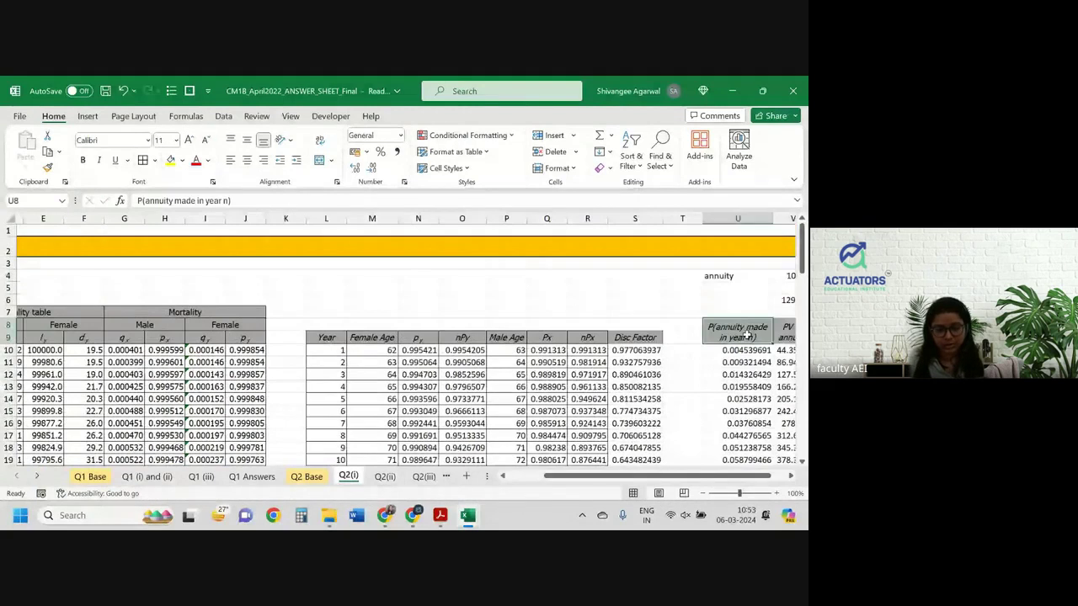
# Select the probability and PV of annuity columns down to the end of the table.
pyautogui.hscroll(2, 746, 334)
pyautogui.hotkey('shift', 'Right')
pyautogui.hotkey('shift', 'Down')
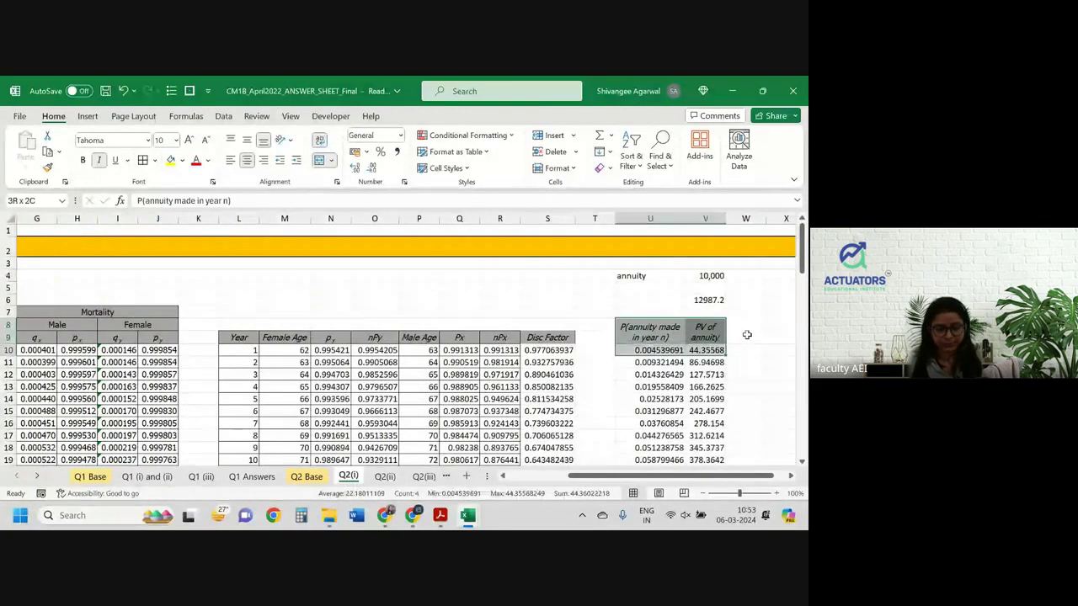
pyautogui.hotkey('ctrl', 'shift', 'Down')
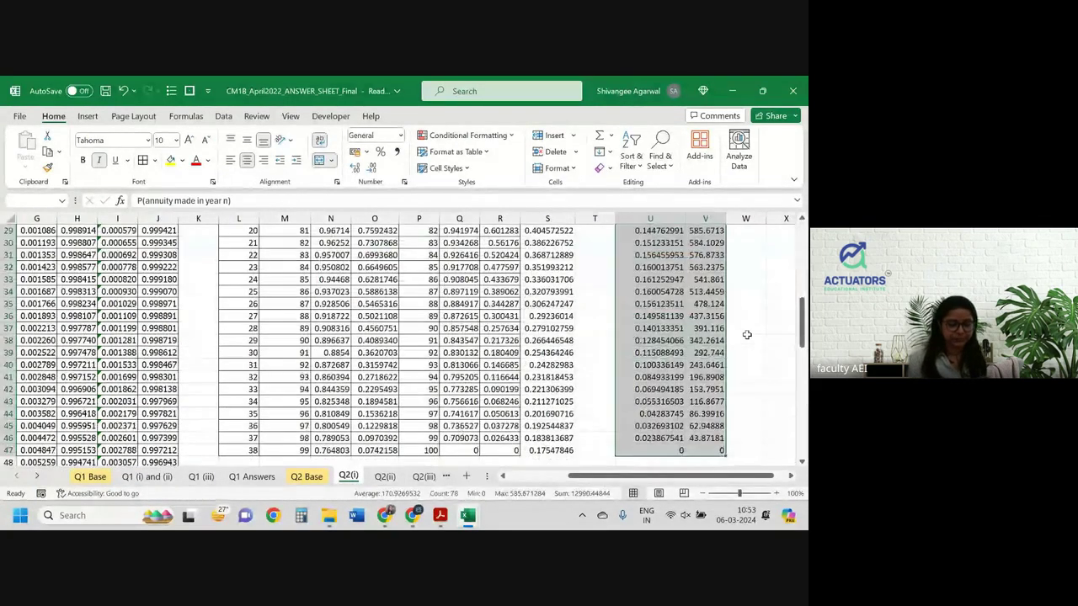
# Label the total 'PV of reversionary annuity' and move the label one cell left into T6.
pyautogui.scroll(9, 746, 334)
pyautogui.press('Up')
pyautogui.press('Up')
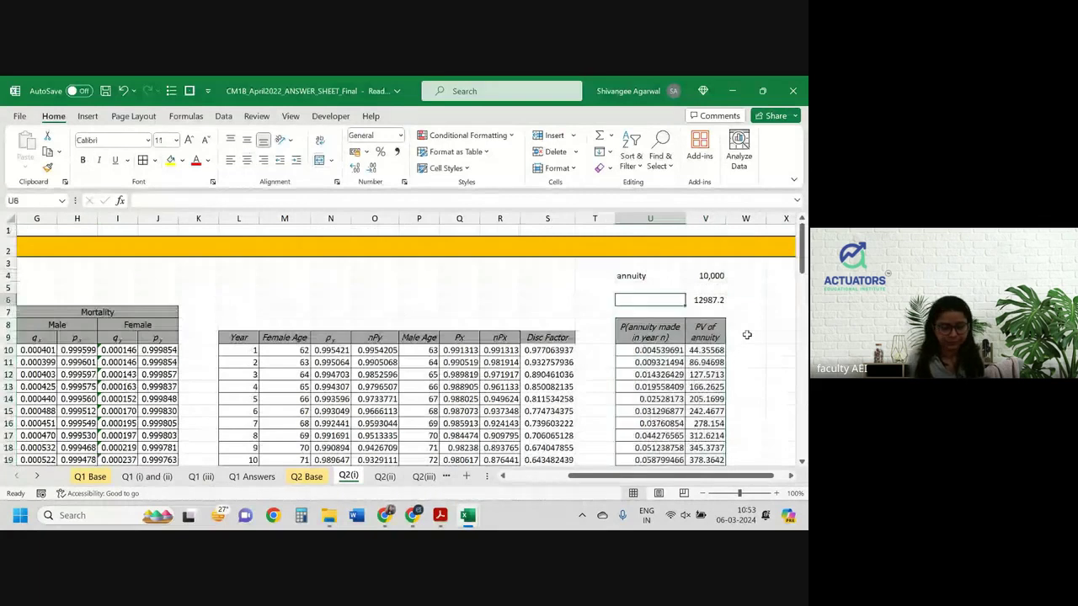
pyautogui.write('PF')
pyautogui.press('BackSpace')
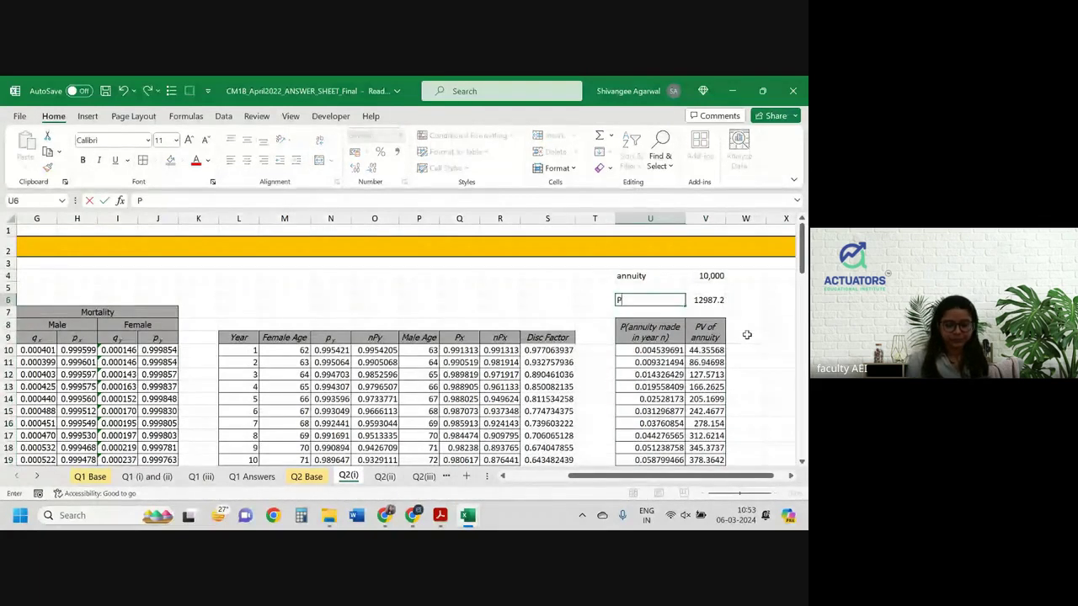
pyautogui.write('V of ')
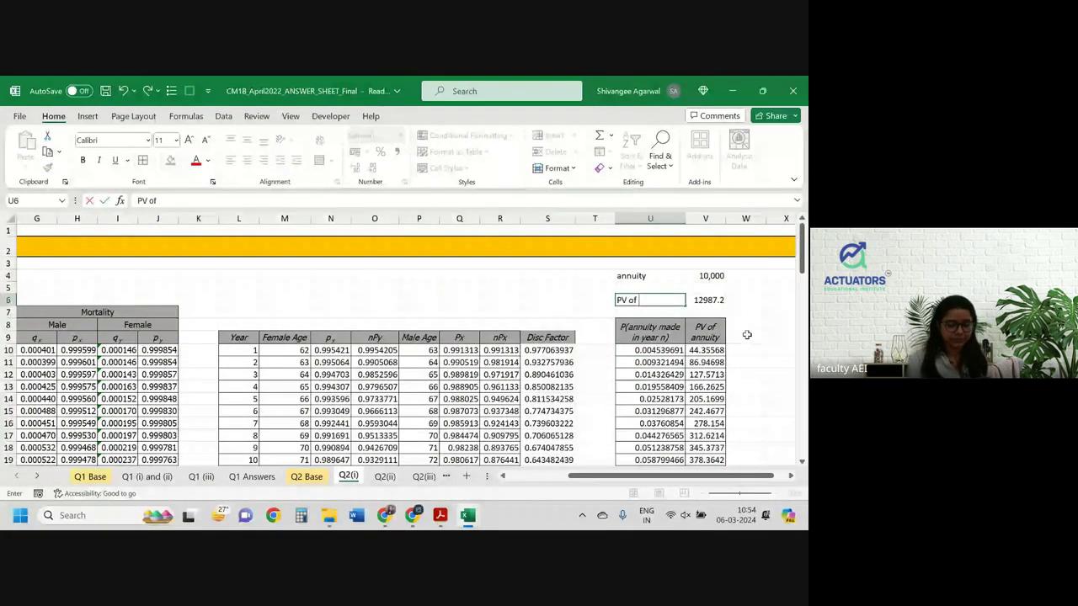
pyautogui.write('reversio')
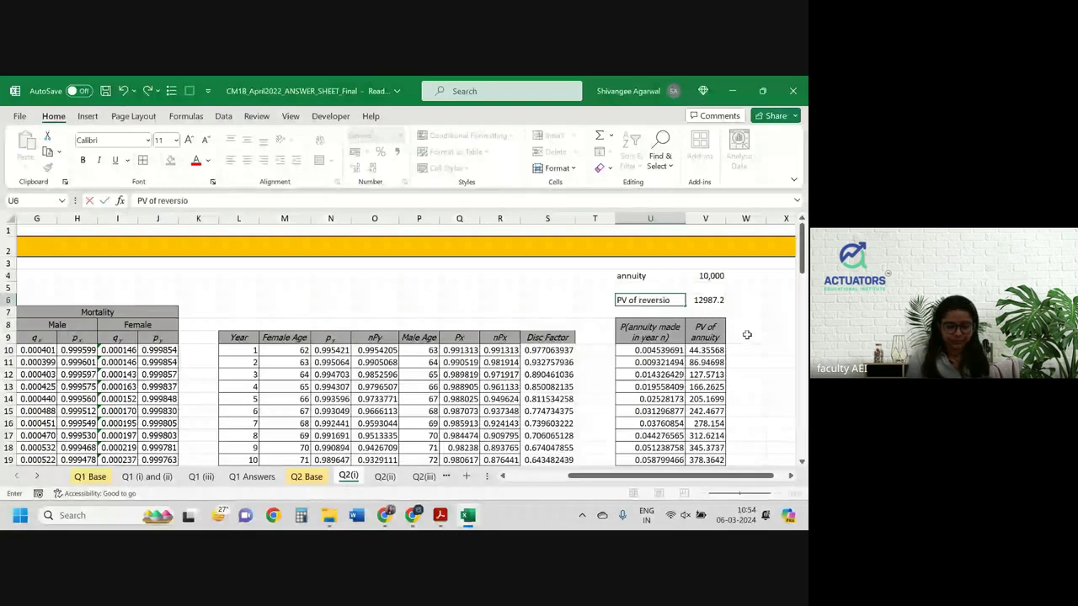
pyautogui.write('nary annuity')
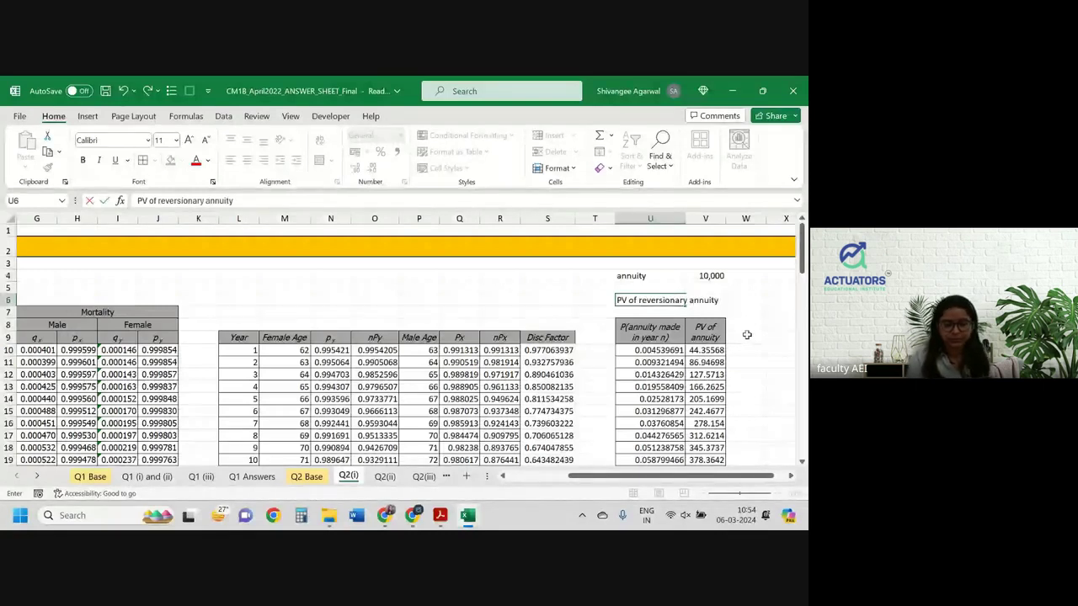
pyautogui.hotkey('ctrl', 'Return')
pyautogui.hotkey('ctrl', 'x')
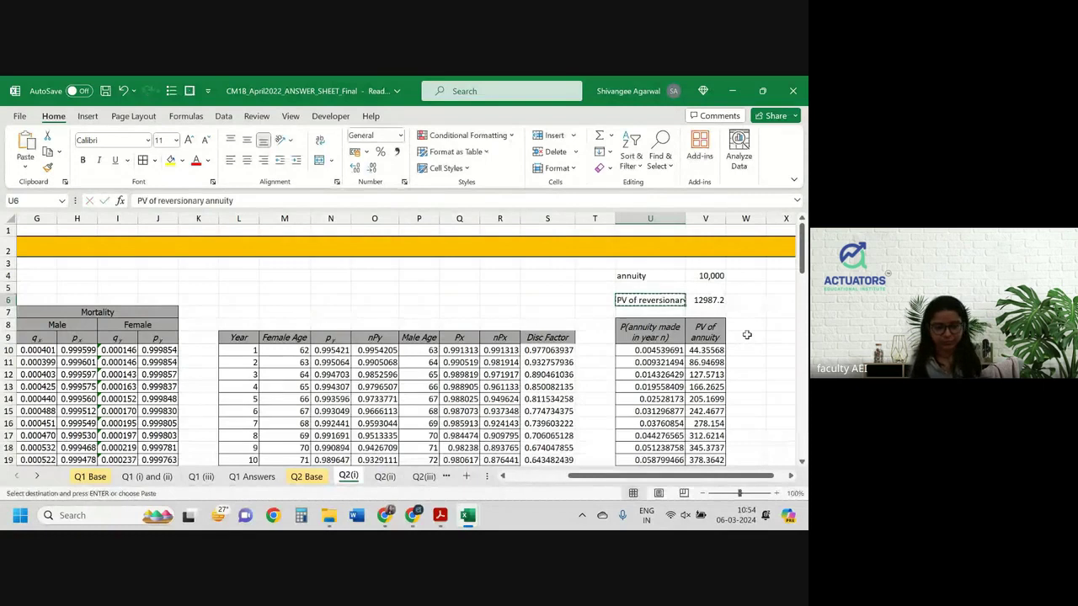
pyautogui.press('Left')
pyautogui.hotkey('ctrl', 'v')
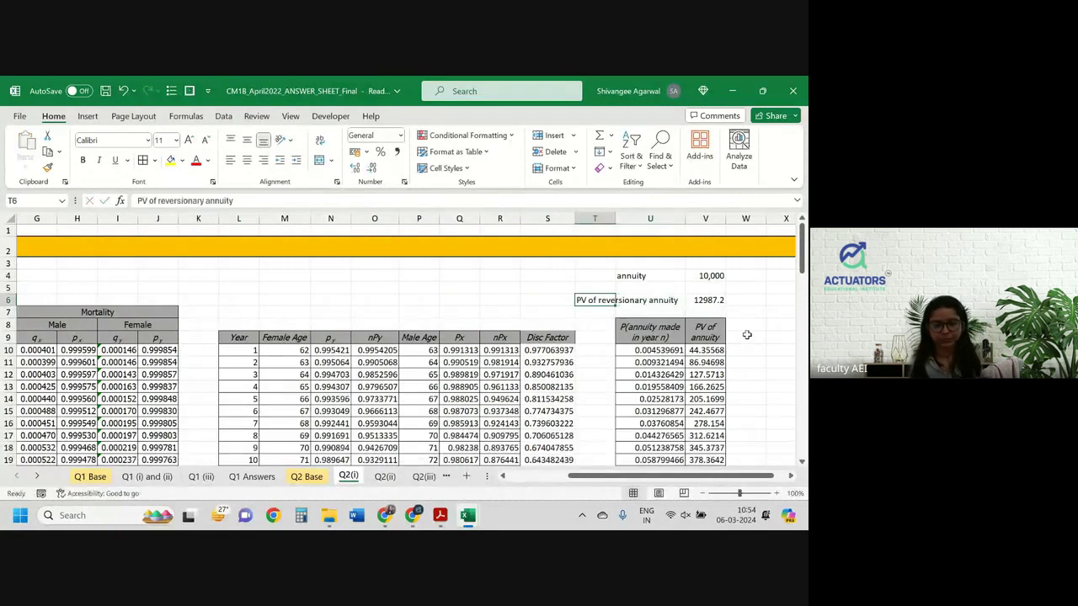
# Fill the 12987.2 total in V6 with light green.
pyautogui.click(708, 303)
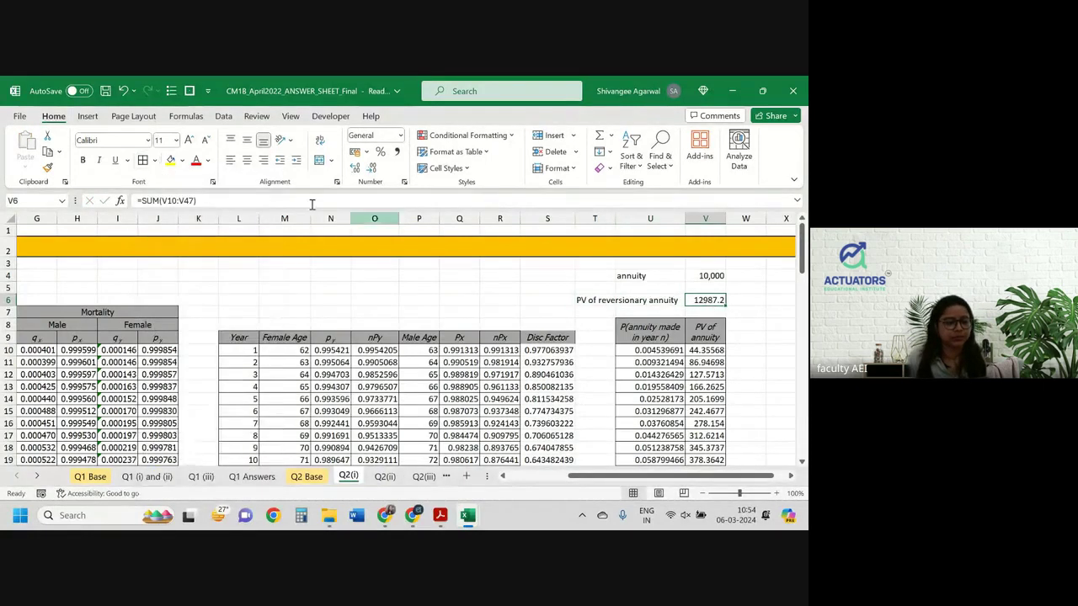
pyautogui.click(176, 160)
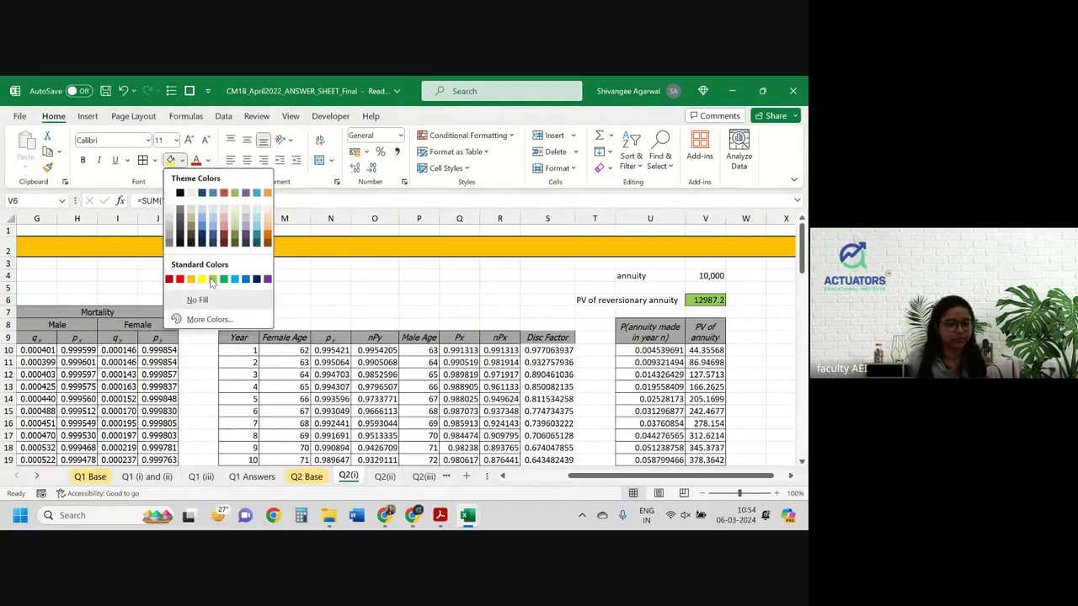
pyautogui.click(212, 279)
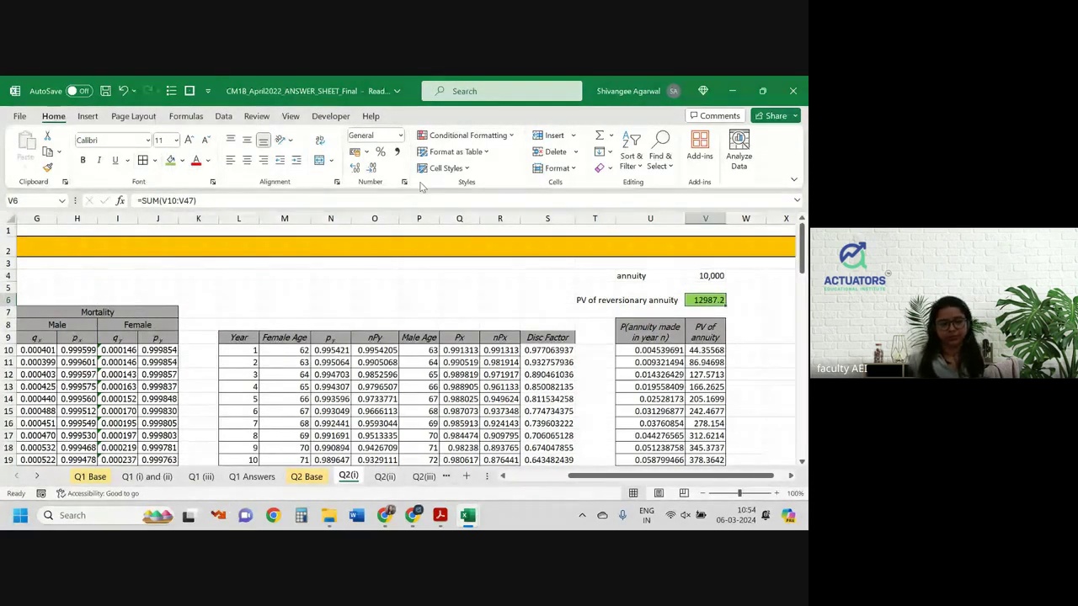
# Reduce V6's decimal places so the total displays as 12987.
pyautogui.click(371, 167)
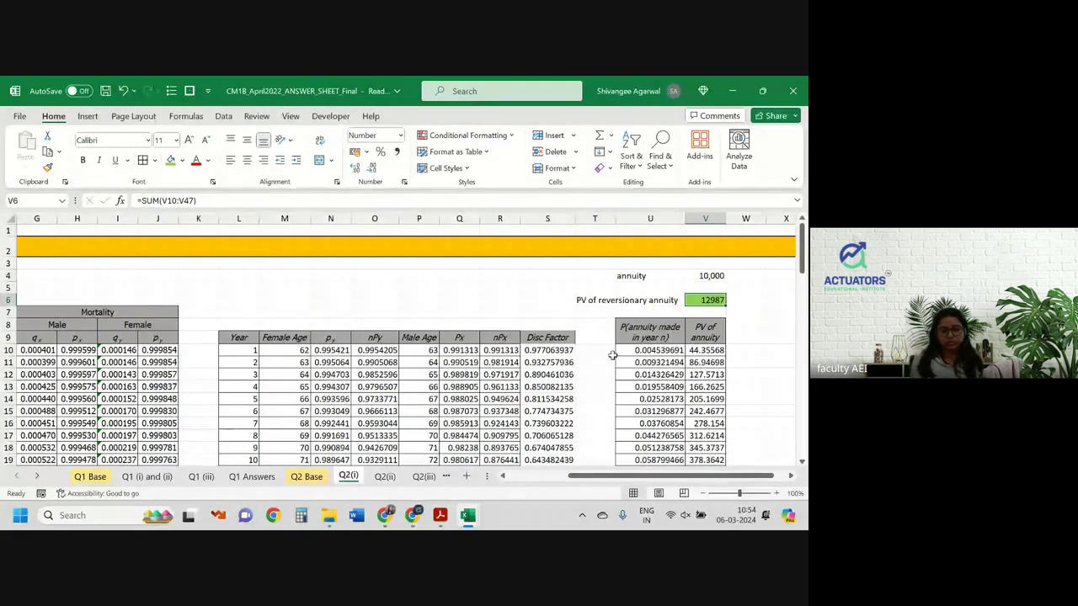
pyautogui.click(636, 350)
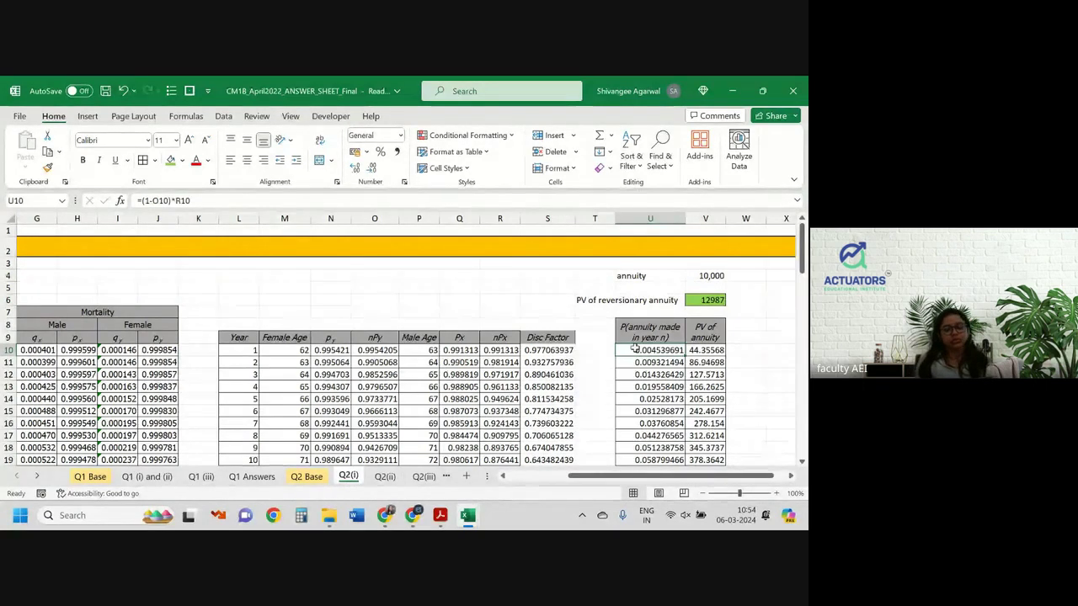
pyautogui.press('Left')
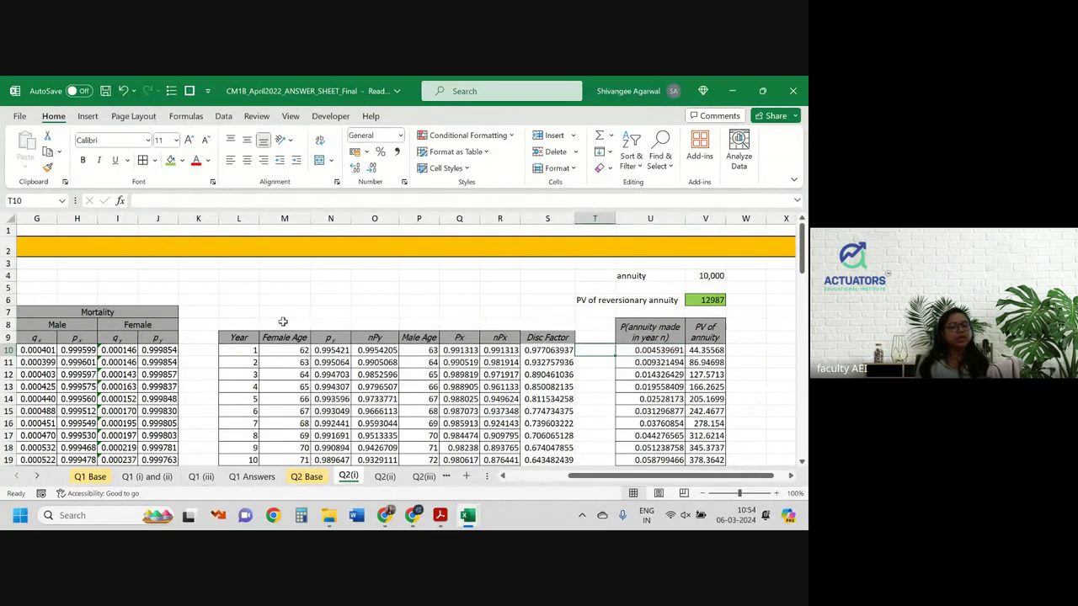
pyautogui.hscroll(-3, 284, 321)
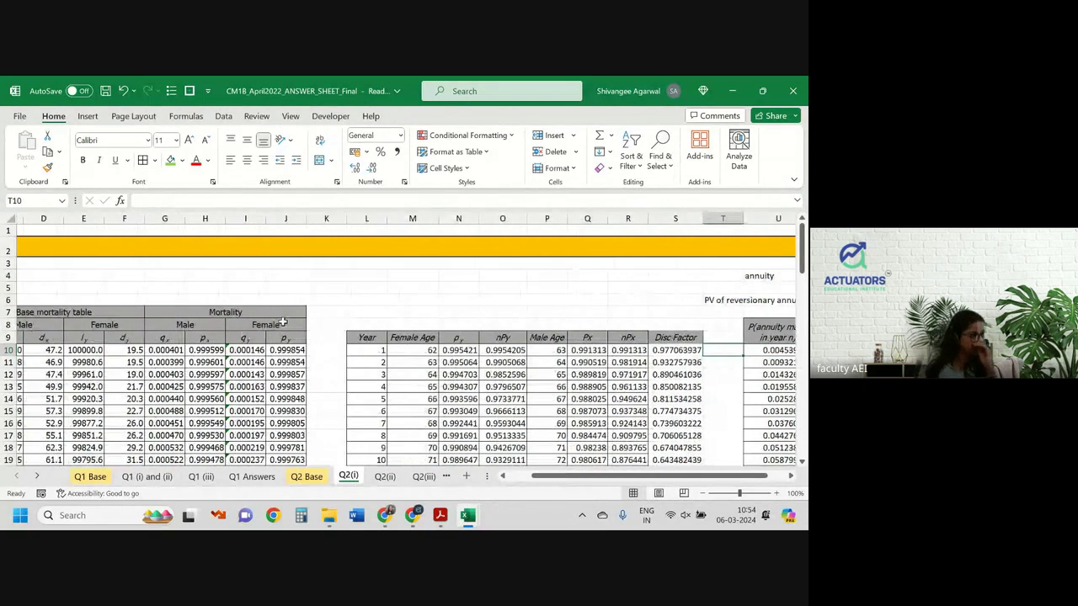
pyautogui.hscroll(-1, 163, 379)
pyautogui.click(163, 377)
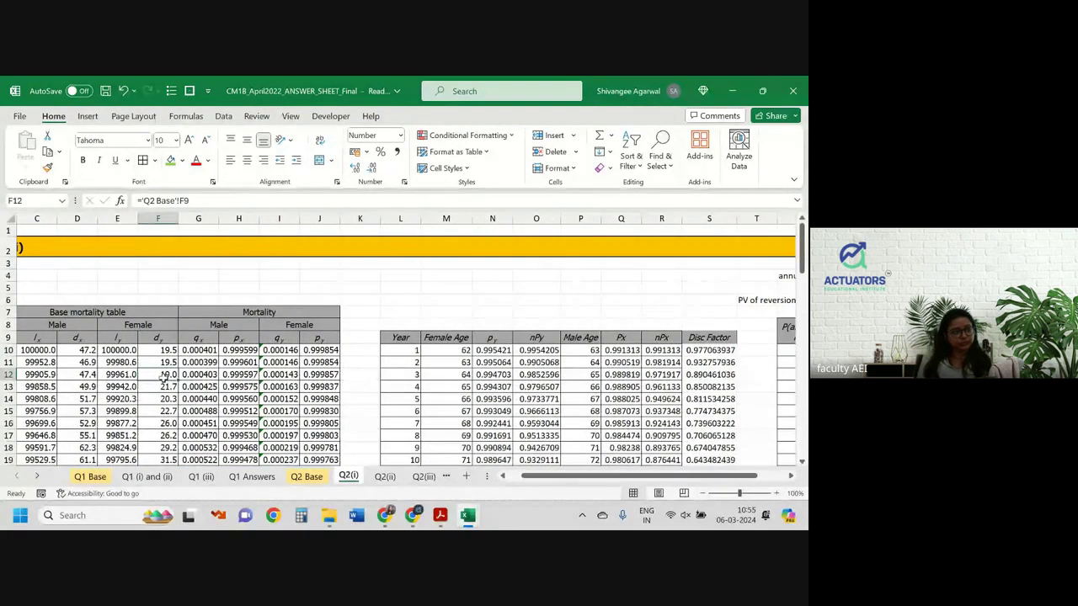
pyautogui.hscroll(4, 163, 376)
pyautogui.click(547, 349)
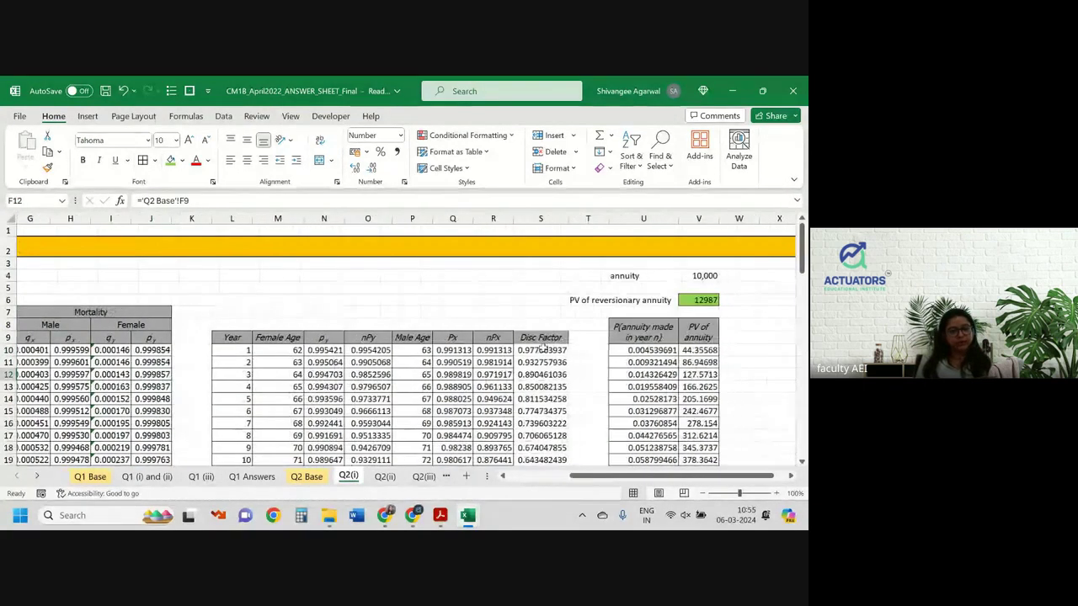
# Open the Disc Factor cell in edit mode, then switch to the question paper PDF.
pyautogui.press('F2')
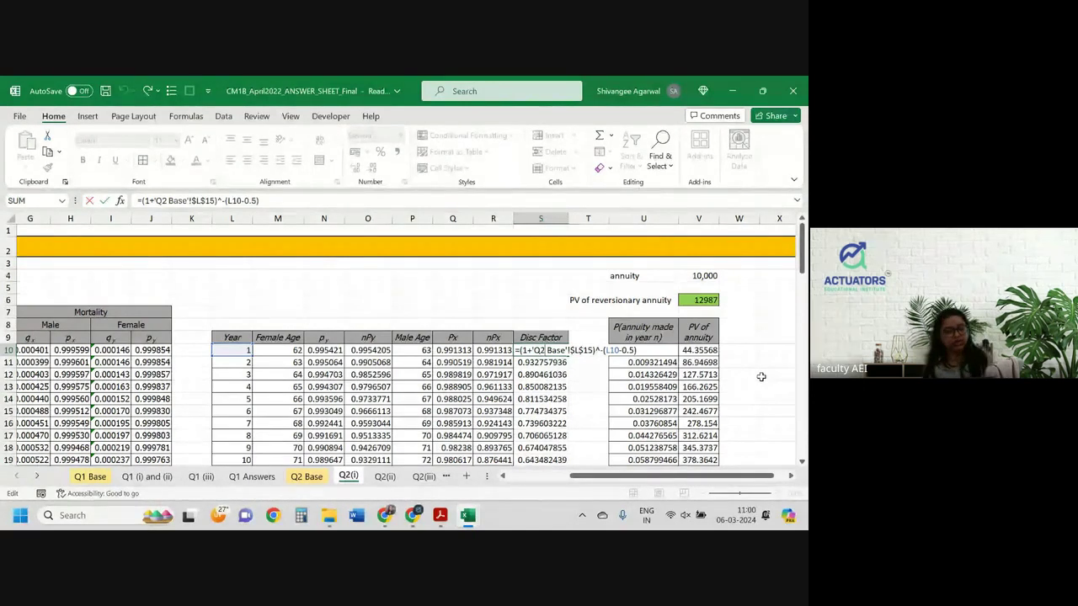
pyautogui.hotkey('alt', 'Tab')
# Highlight the phrase 'after a female annuity' in Question 2 part (ii) in yellow.
pyautogui.scroll(-1, 416, 275)
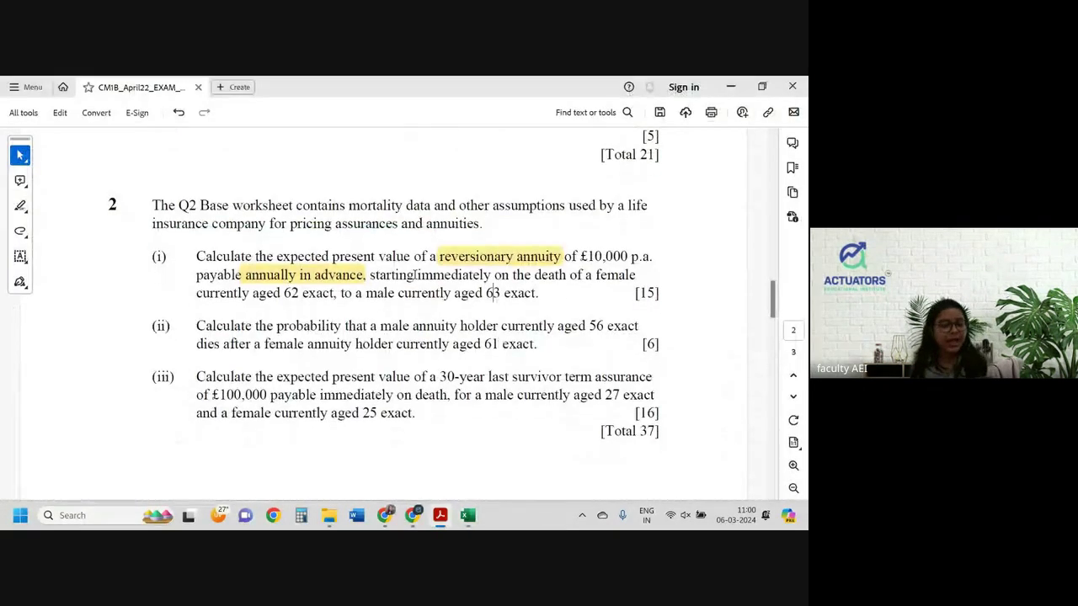
pyautogui.scroll(-1, 414, 274)
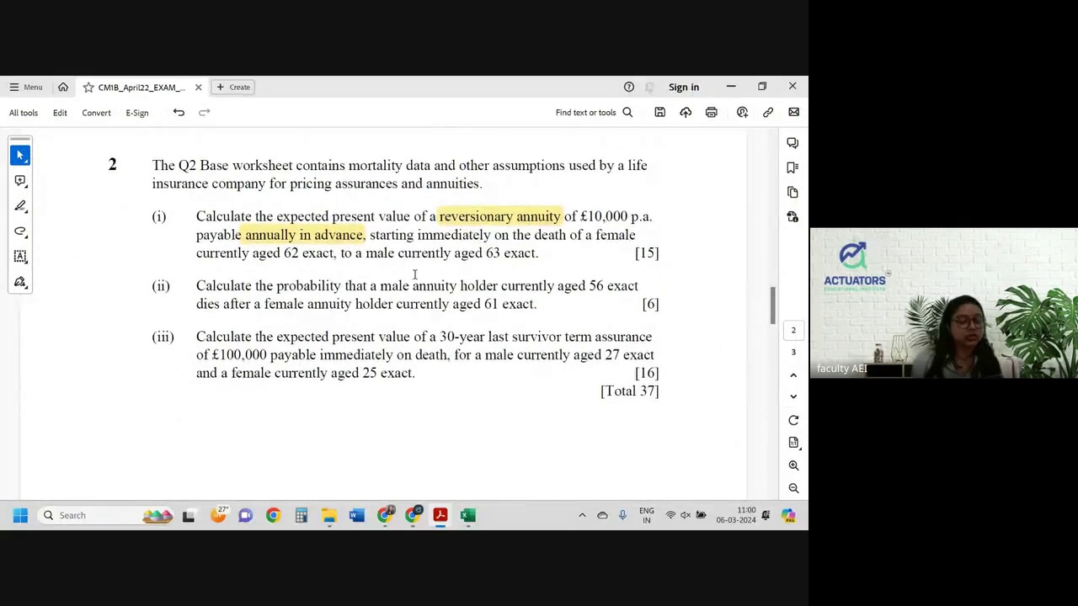
pyautogui.moveTo(276, 285)
pyautogui.mouseDown()
pyautogui.moveTo(514, 299)
pyautogui.moveTo(638, 287)
pyautogui.mouseUp()
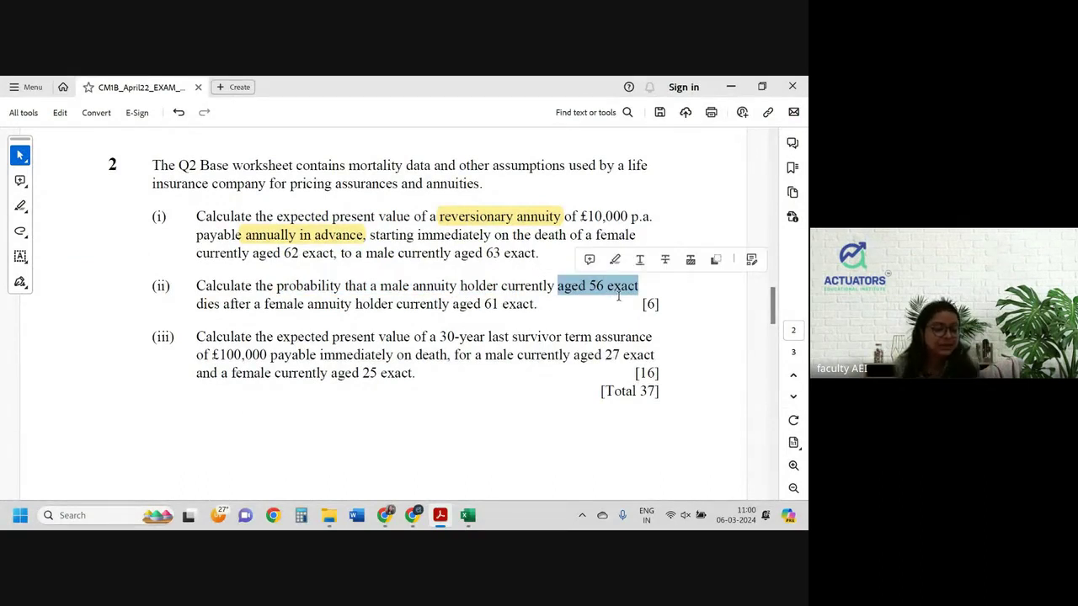
pyautogui.moveTo(261, 305); pyautogui.dragTo(512, 316)
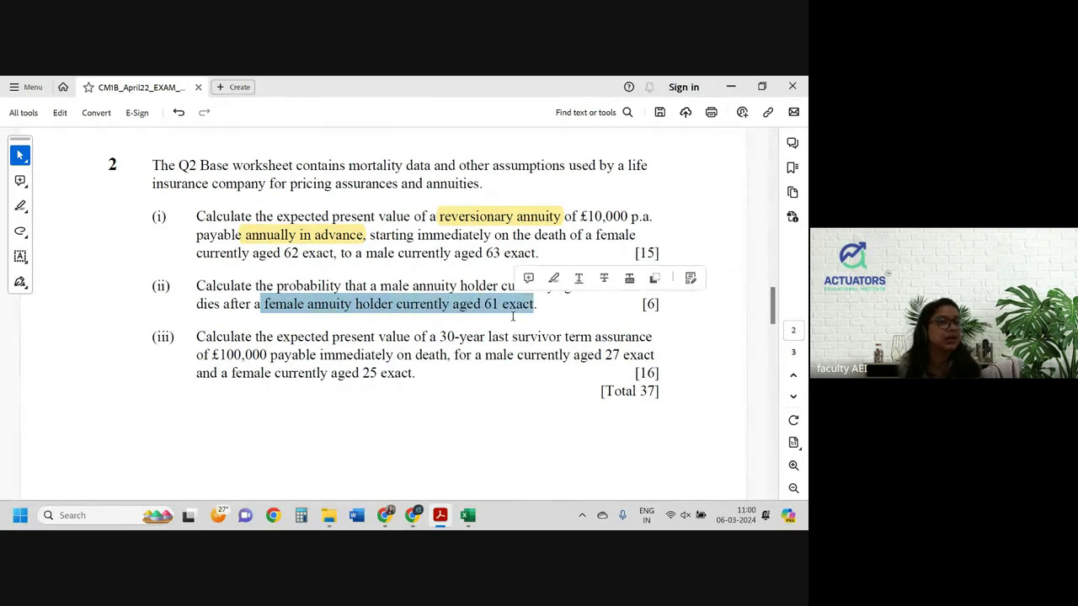
pyautogui.click(512, 316)
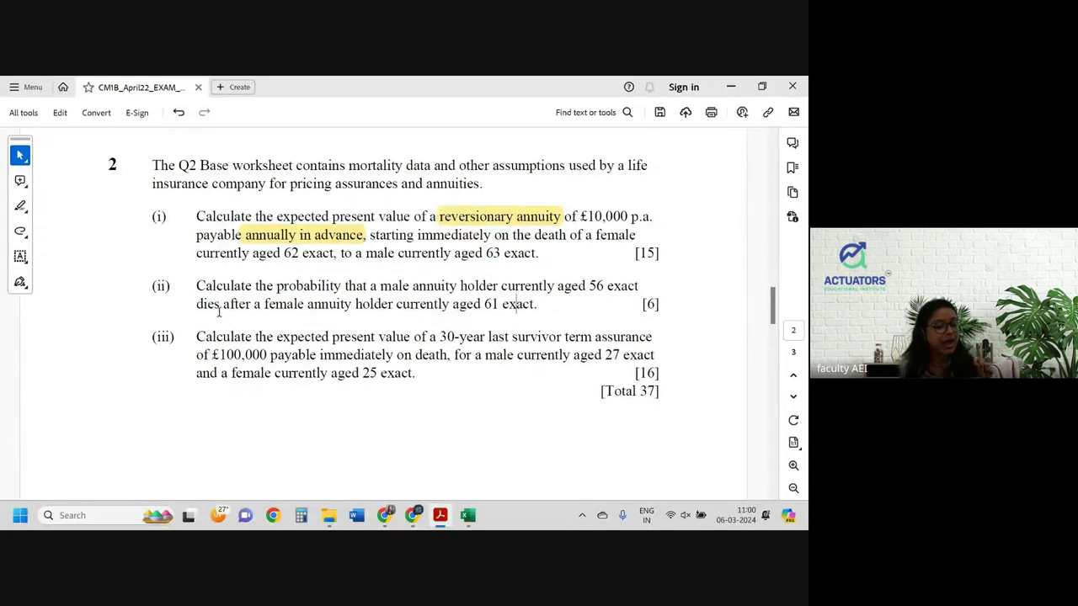
pyautogui.moveTo(222, 306); pyautogui.dragTo(351, 305)
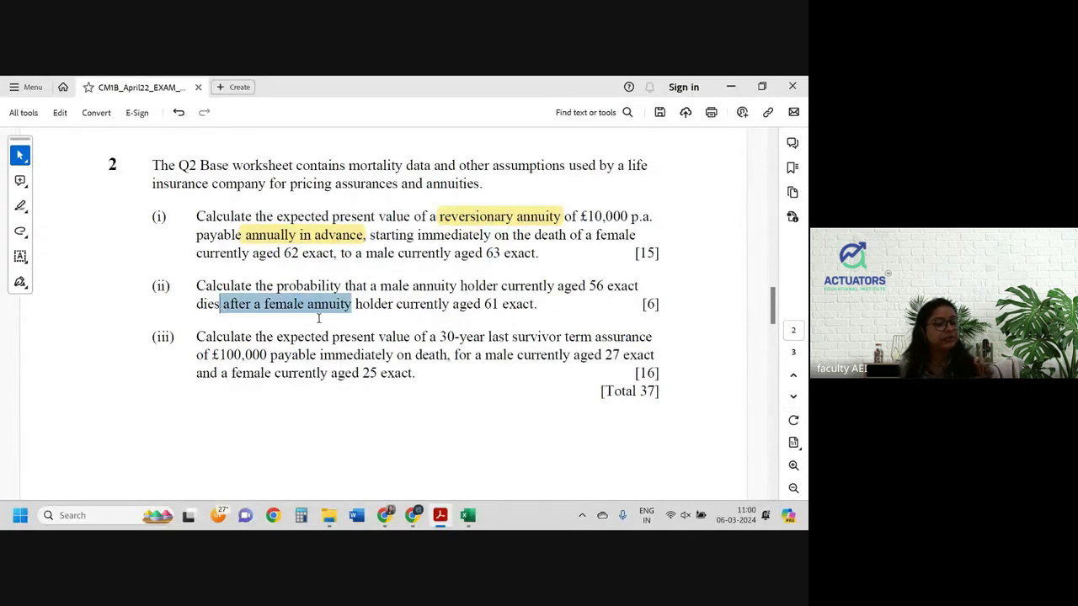
pyautogui.click(359, 332)
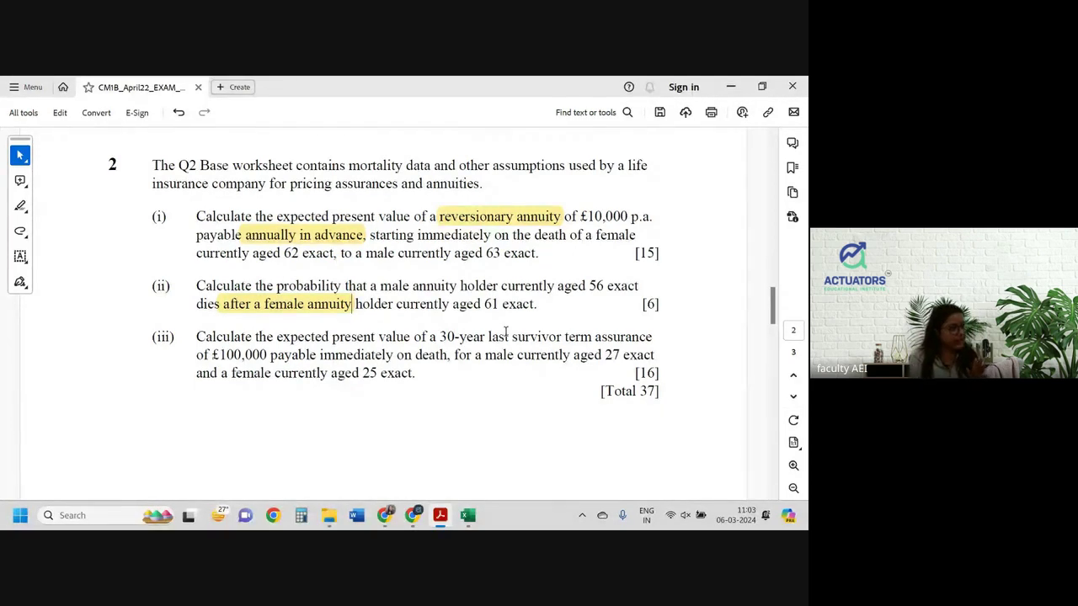
# Switch from Adobe Acrobat back to the Excel workbook's Q2(i) sheet.
pyautogui.hotkey('alt', 'Tab')
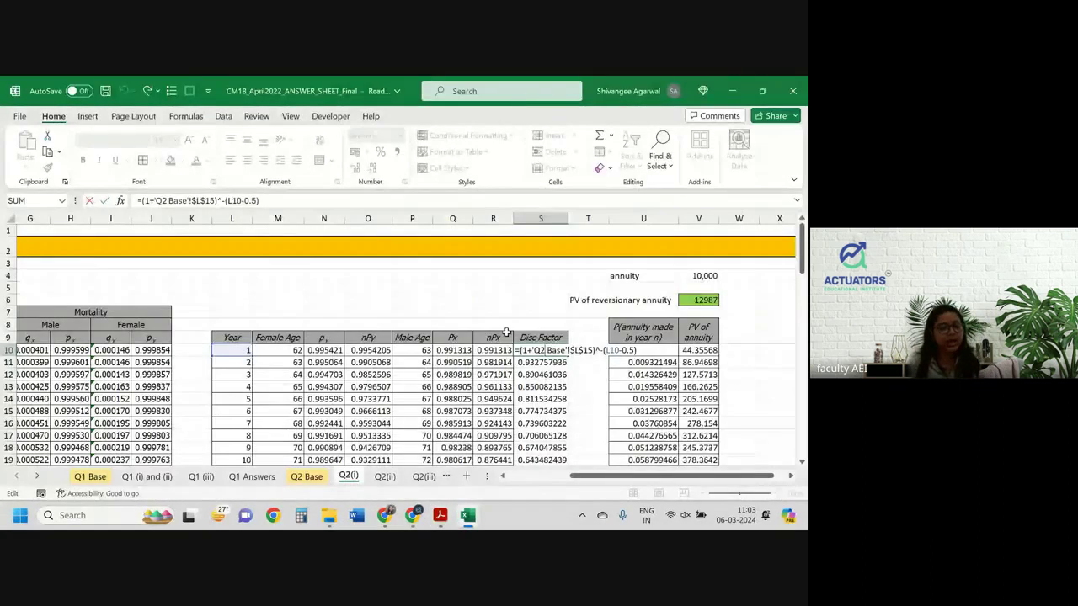
# Commit the S10 discount factor formula and glance at the Q2(ii) sheet.
pyautogui.press('Return')
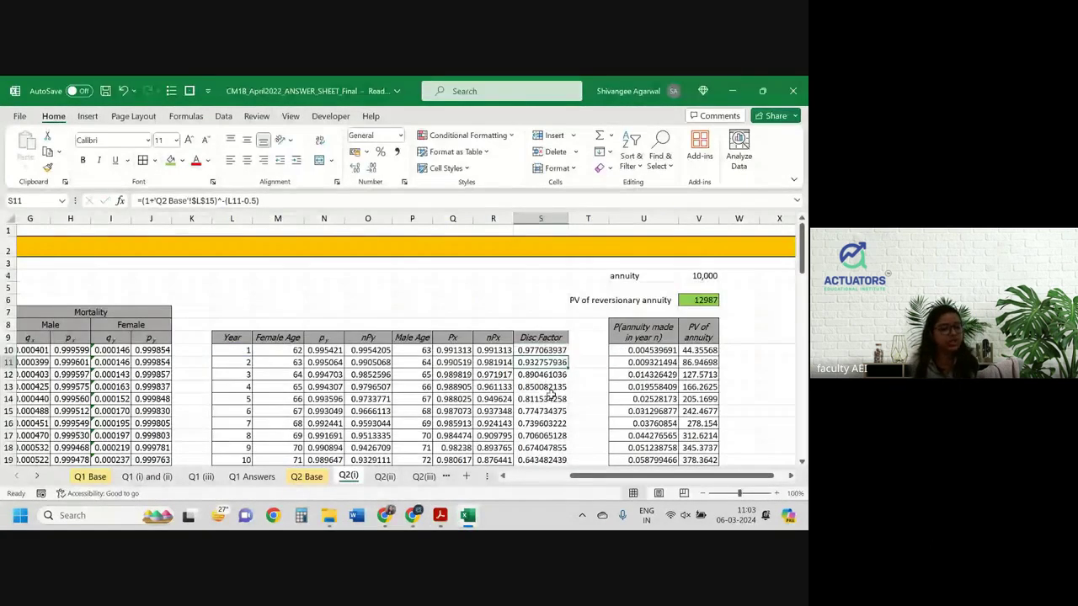
pyautogui.click(384, 477)
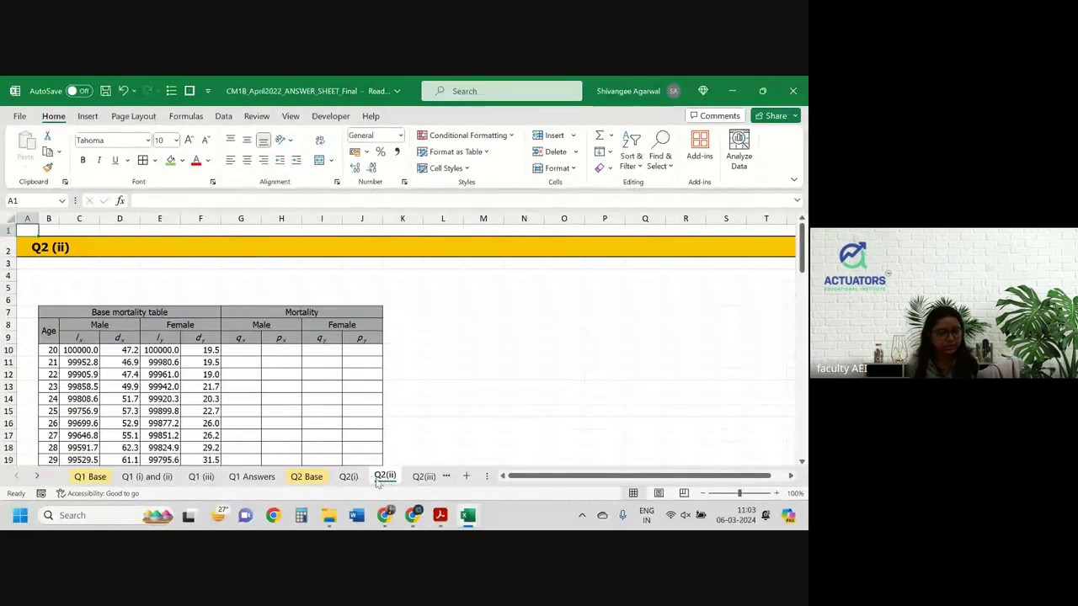
pyautogui.click(350, 478)
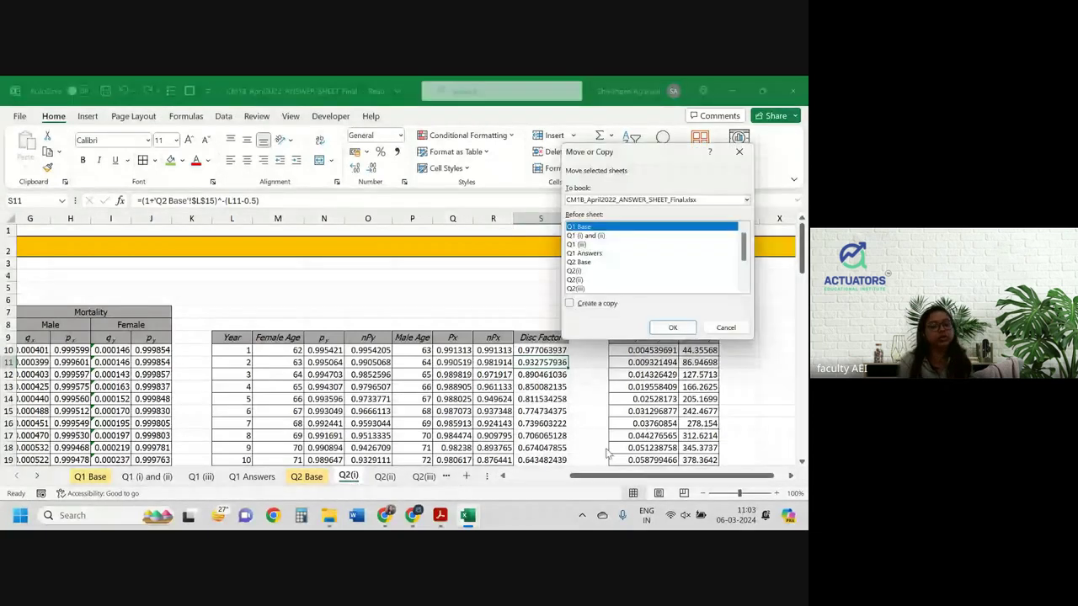
pyautogui.scroll(-3, 587, 240)
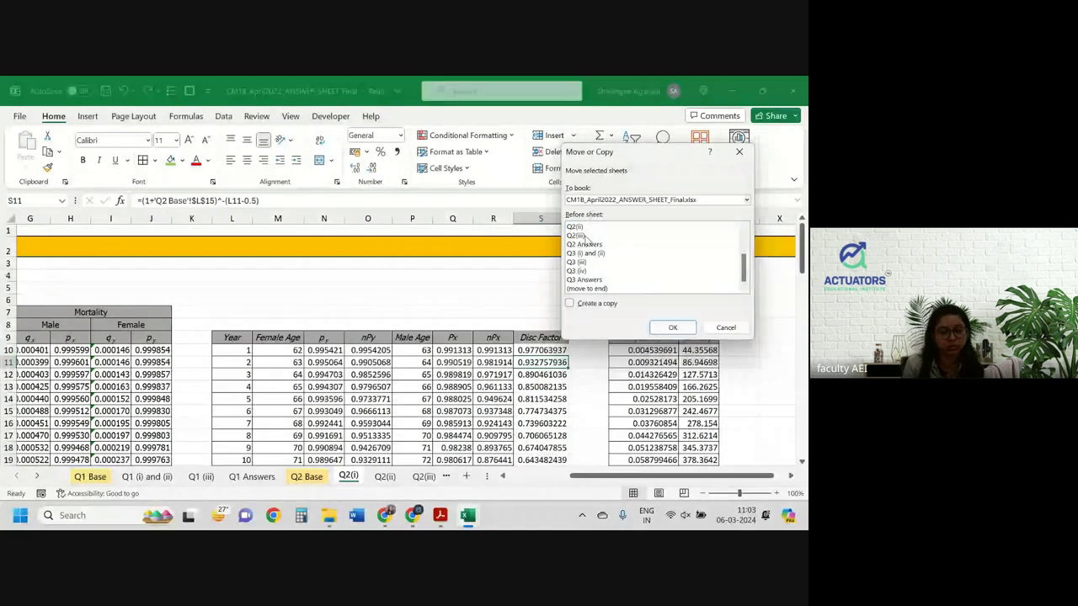
pyautogui.press('Escape')
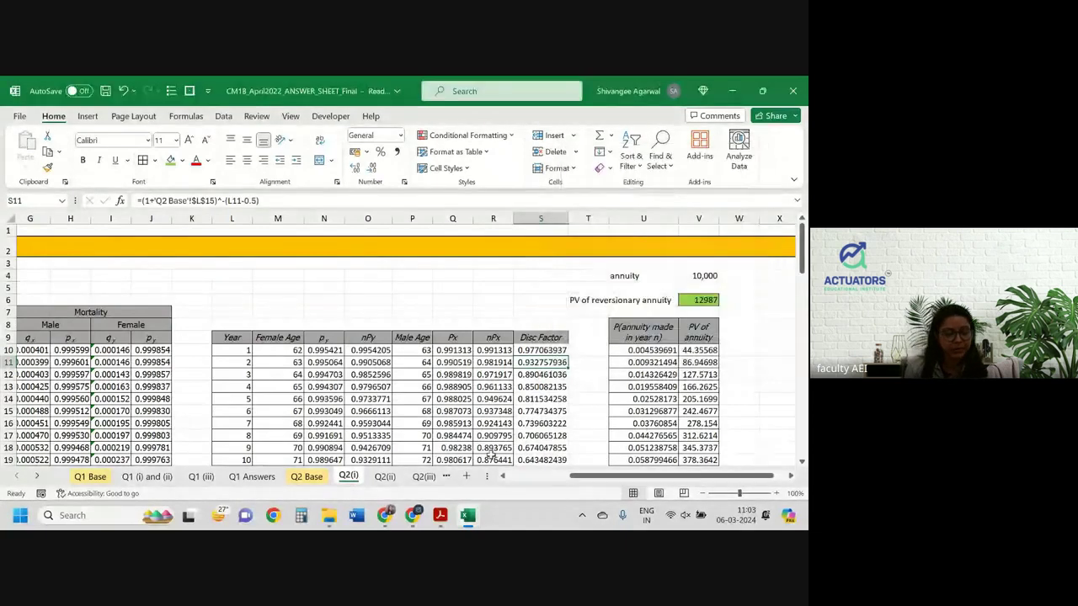
# Copy the Q2(i) sheet, placing the copy before Q2(ii).
pyautogui.keyDown('ctrl'); pyautogui.click(348, 477); pyautogui.keyUp('ctrl')
pyautogui.rightClick(348, 477)
pyautogui.click(380, 429)
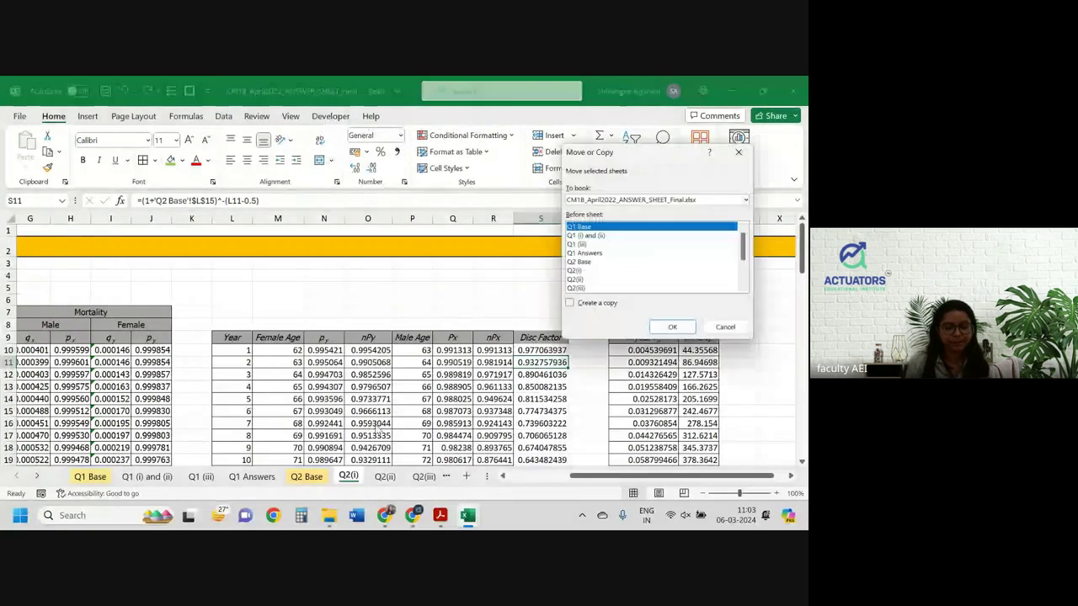
pyautogui.click(569, 303)
pyautogui.click(589, 279)
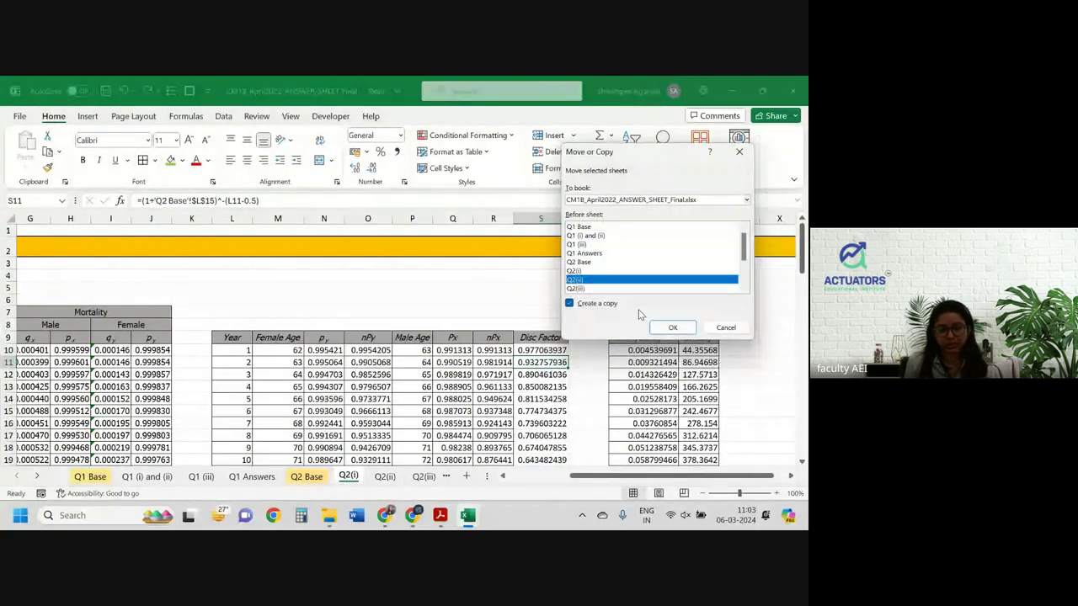
pyautogui.click(673, 328)
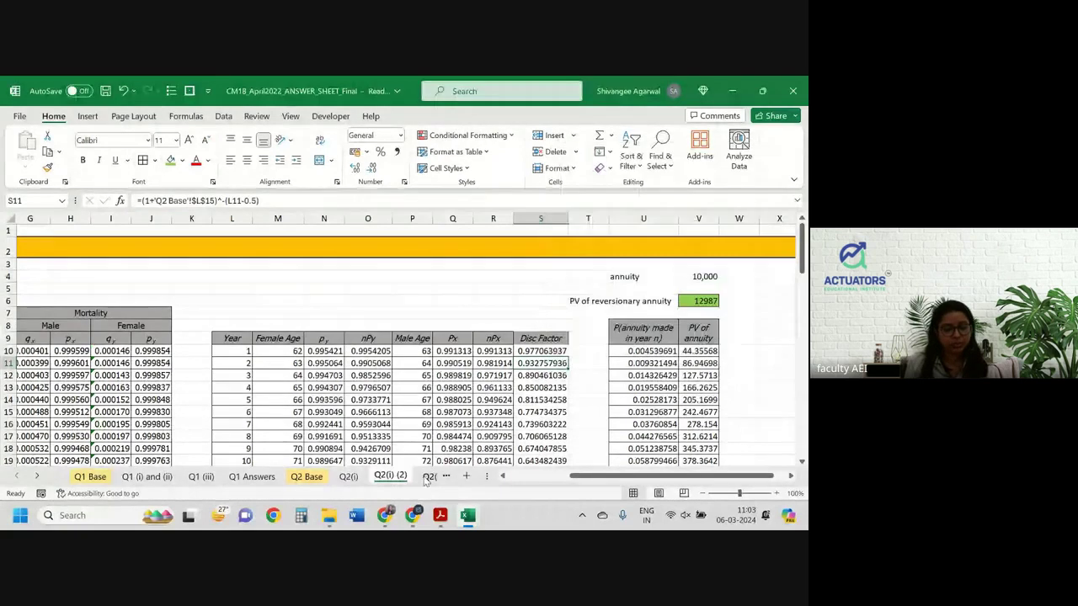
# Delete the blank Q2(ii) sheet and open the Q2(i) (2) copy.
pyautogui.click(385, 477)
pyautogui.rightClick(385, 477)
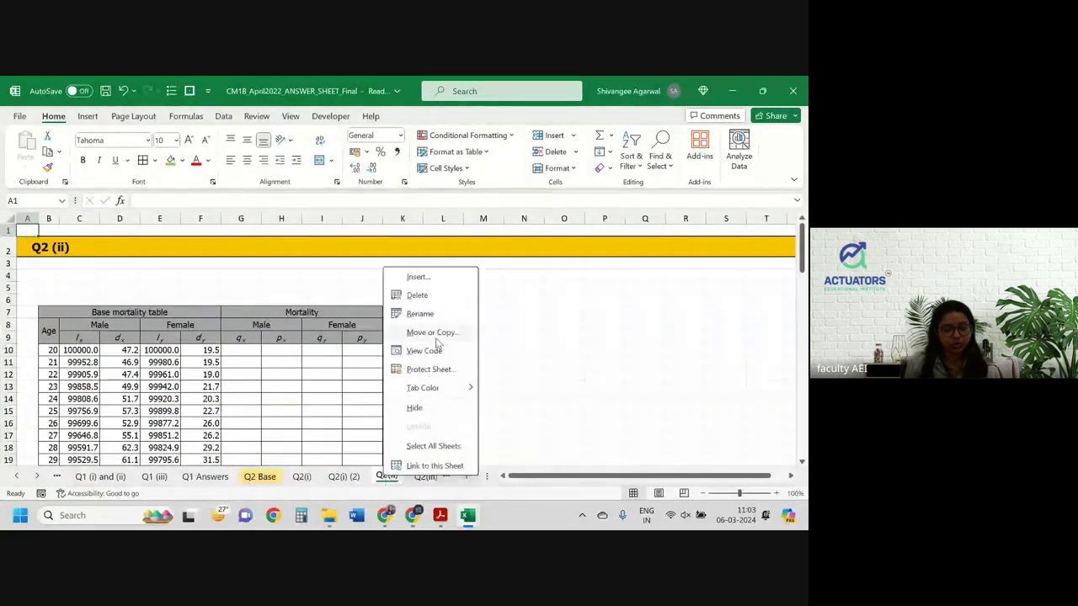
pyautogui.click(426, 294)
pyautogui.click(384, 330)
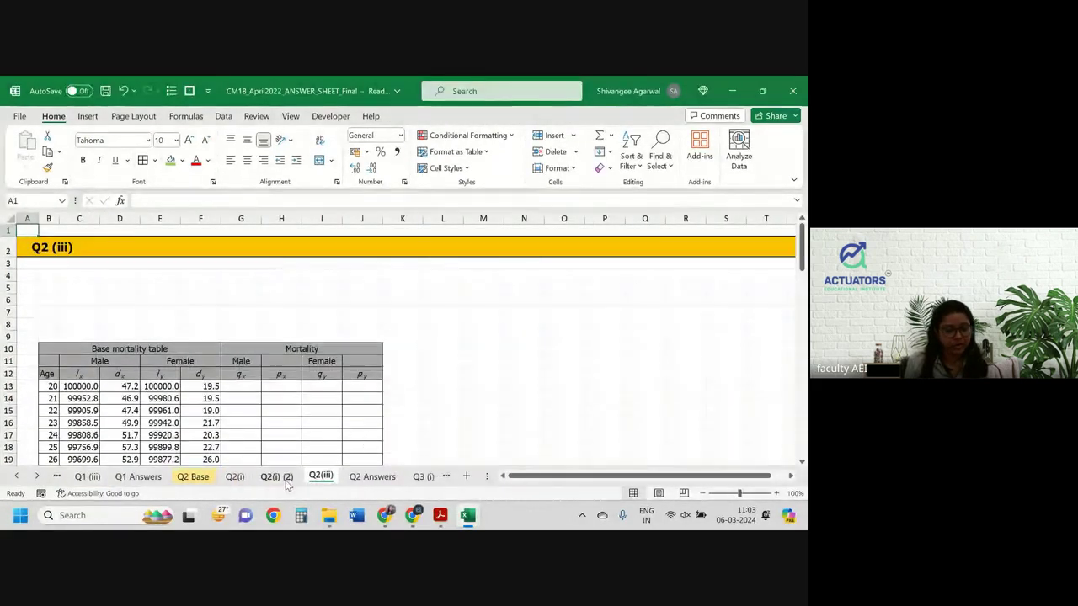
pyautogui.click(341, 476)
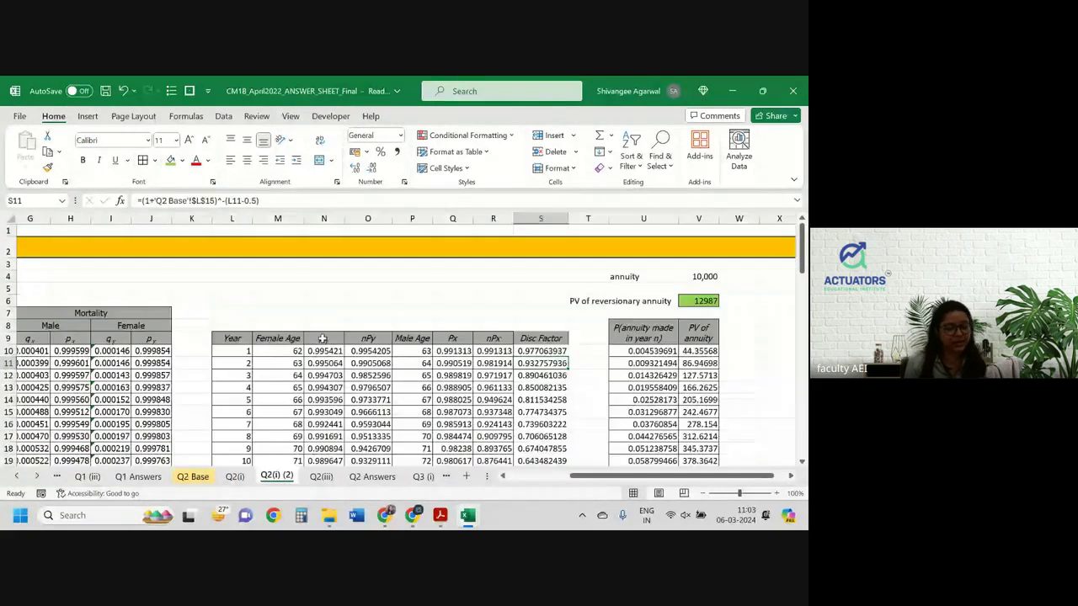
# Enter female ages 61 and 62 in M10:M11 and fill them down the column.
pyautogui.hscroll(-5, 322, 338)
pyautogui.scroll(-2, 397, 447)
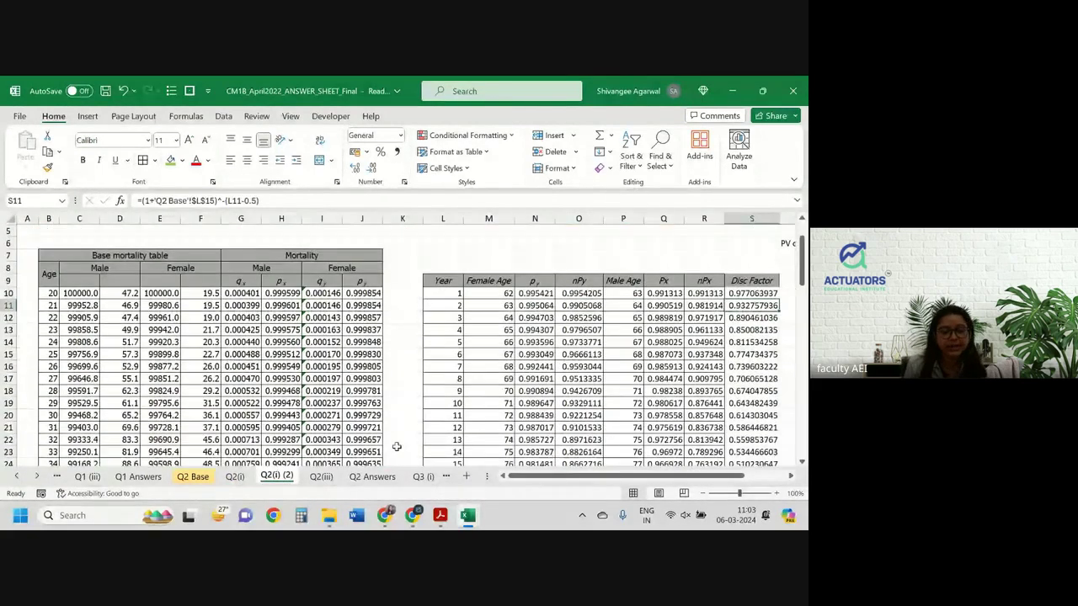
pyautogui.click(496, 293)
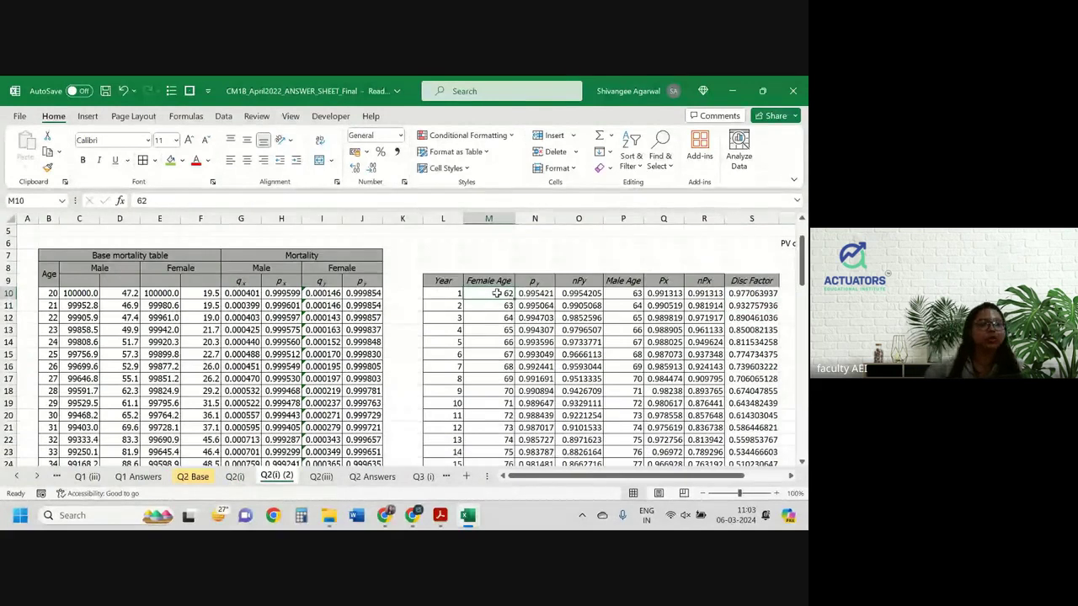
pyautogui.write('61')
pyautogui.press('Return')
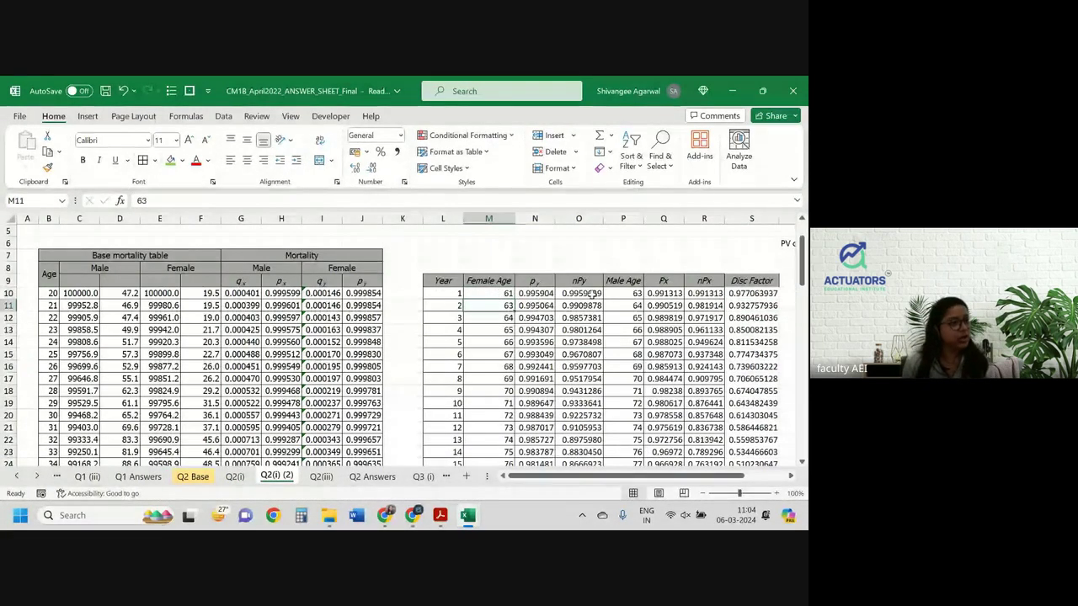
pyautogui.moveTo(503, 293); pyautogui.dragTo(507, 285)
pyautogui.click(501, 305)
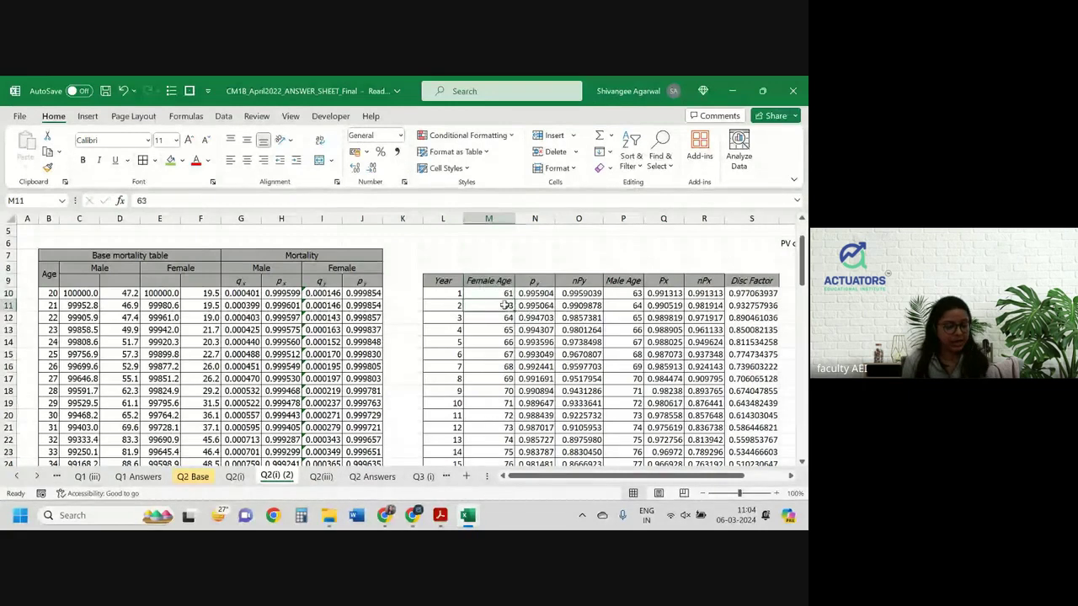
pyautogui.write('62')
pyautogui.press('Return')
pyautogui.click(495, 294)
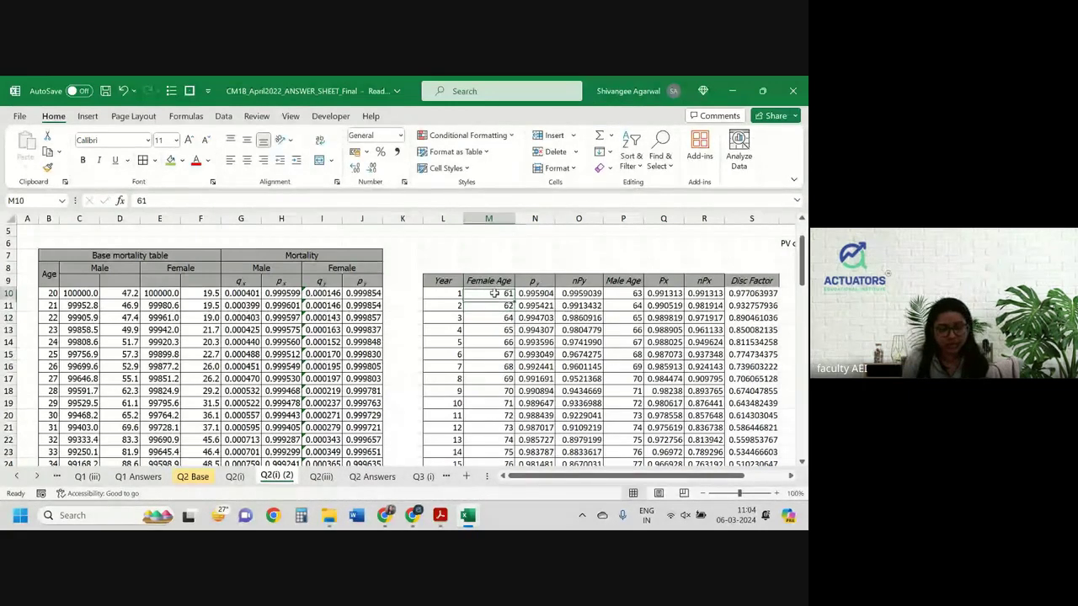
pyautogui.hotkey('ctrl', 'shift', 'Down')
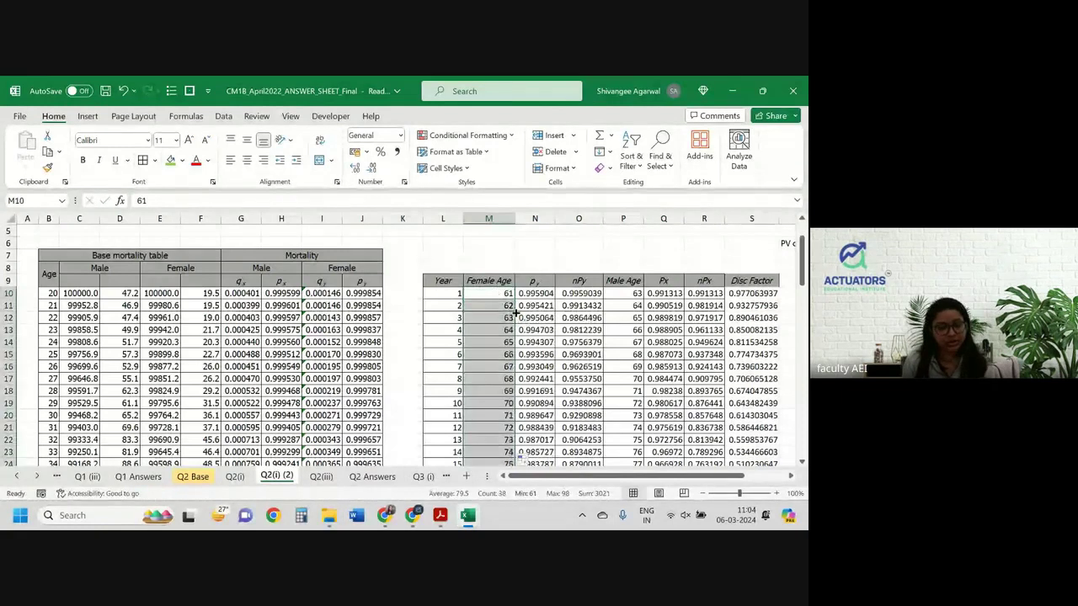
pyautogui.scroll(-13, 511, 312)
pyautogui.scroll(14, 516, 315)
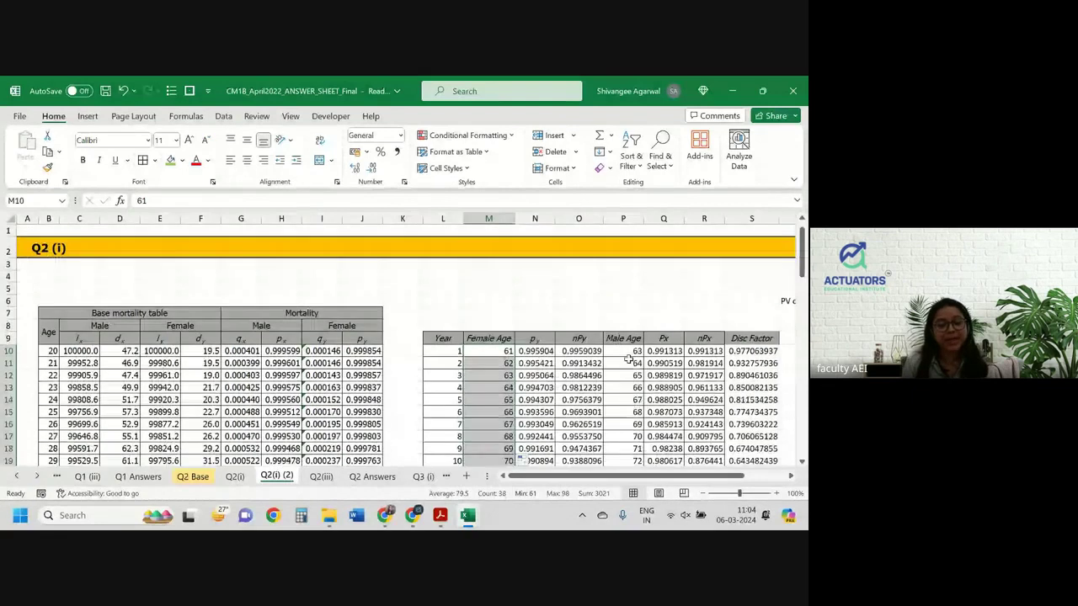
# Enter male ages 56 and 57 in P10:P11 and fill them down the column.
pyautogui.click(630, 352)
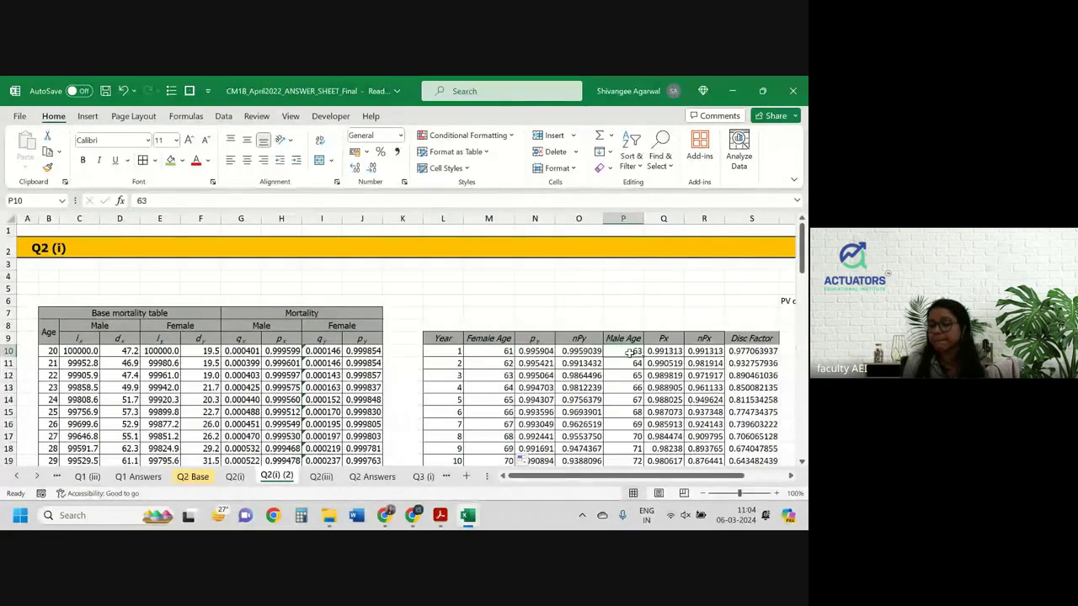
pyautogui.write('56')
pyautogui.press('Return')
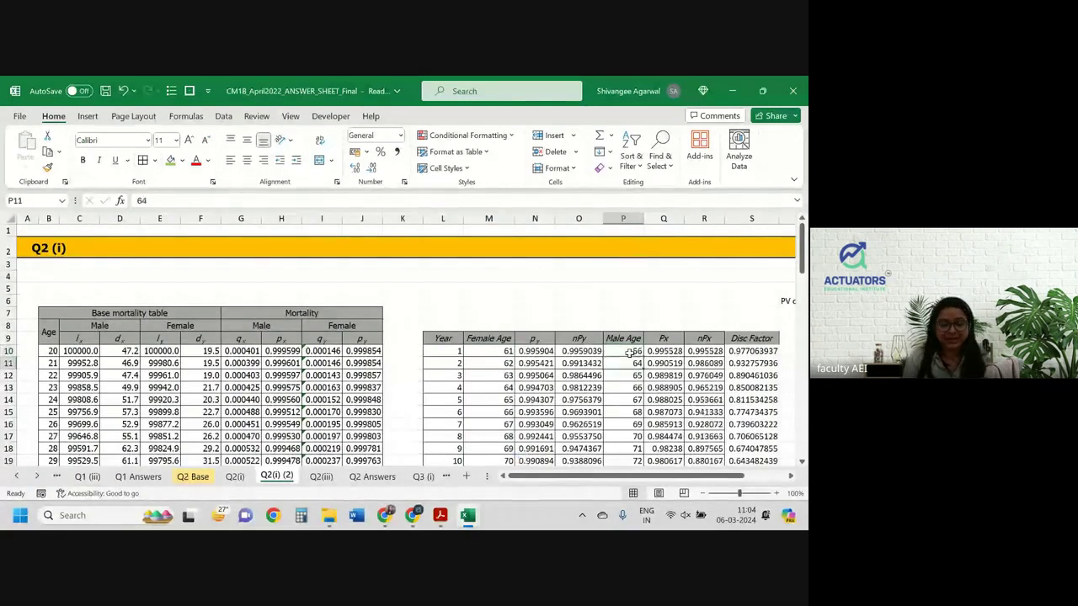
pyautogui.write('57')
pyautogui.press('Return')
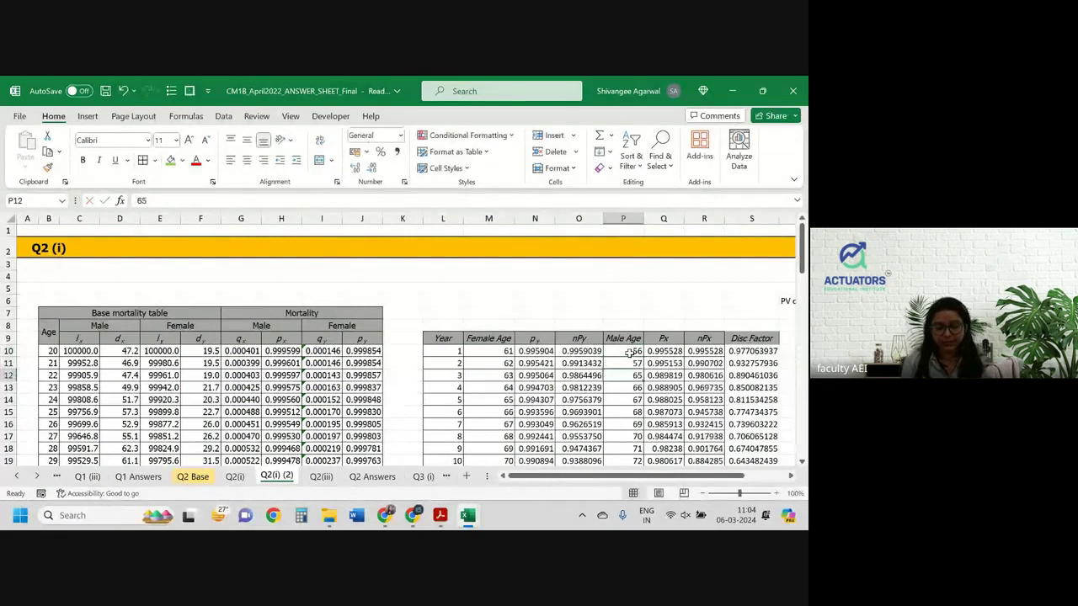
pyautogui.moveTo(631, 350); pyautogui.dragTo(632, 364)
pyautogui.doubleClick(643, 369)
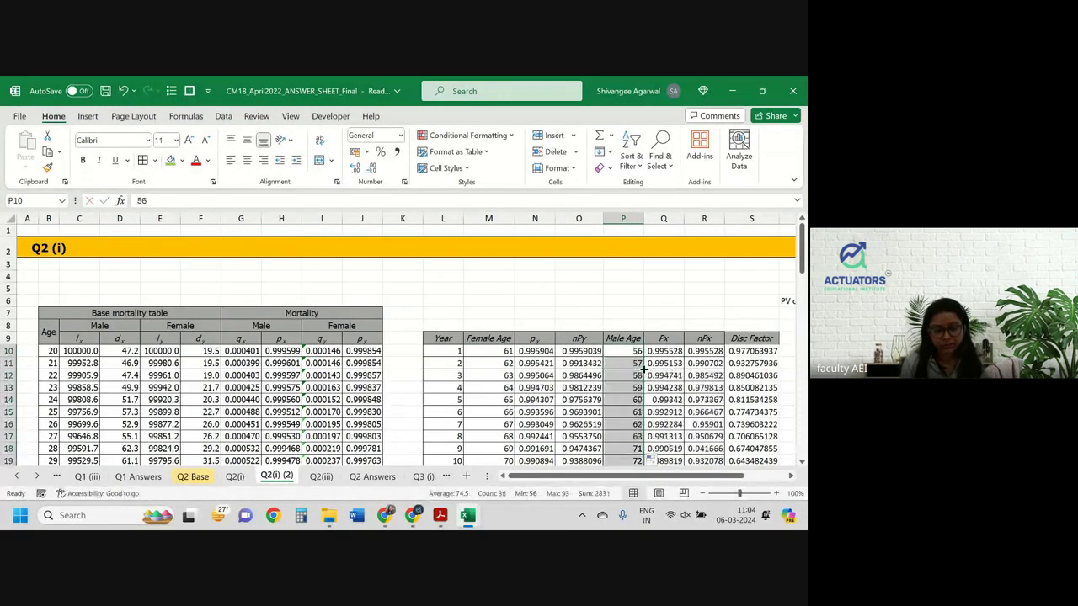
# Extend the survival table's last three rows down to cover years 39 and 40.
pyautogui.click(753, 218)
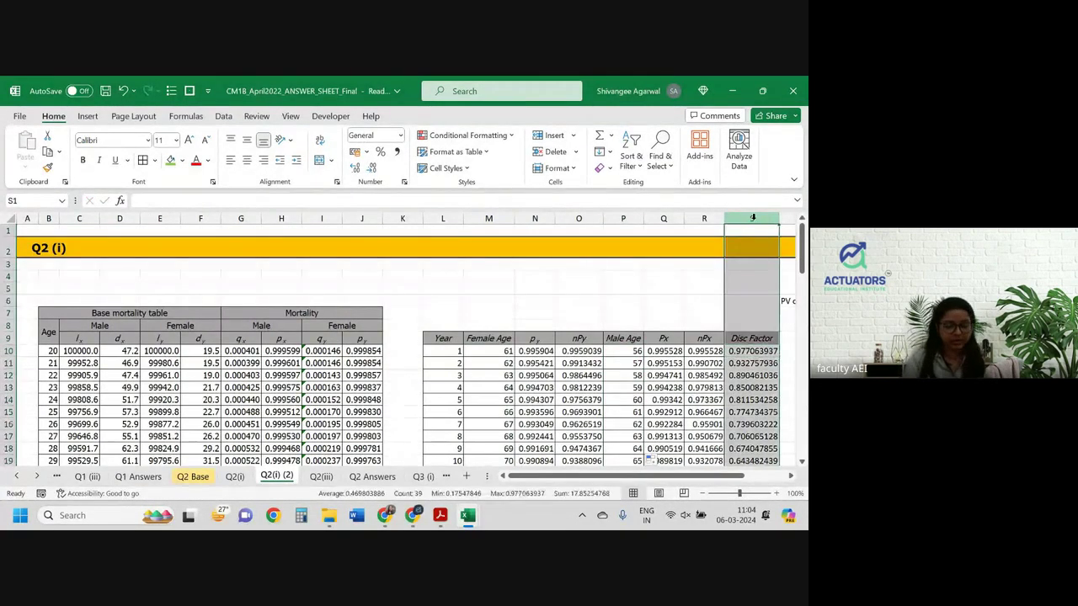
pyautogui.click(650, 338)
pyautogui.scroll(-1, 649, 339)
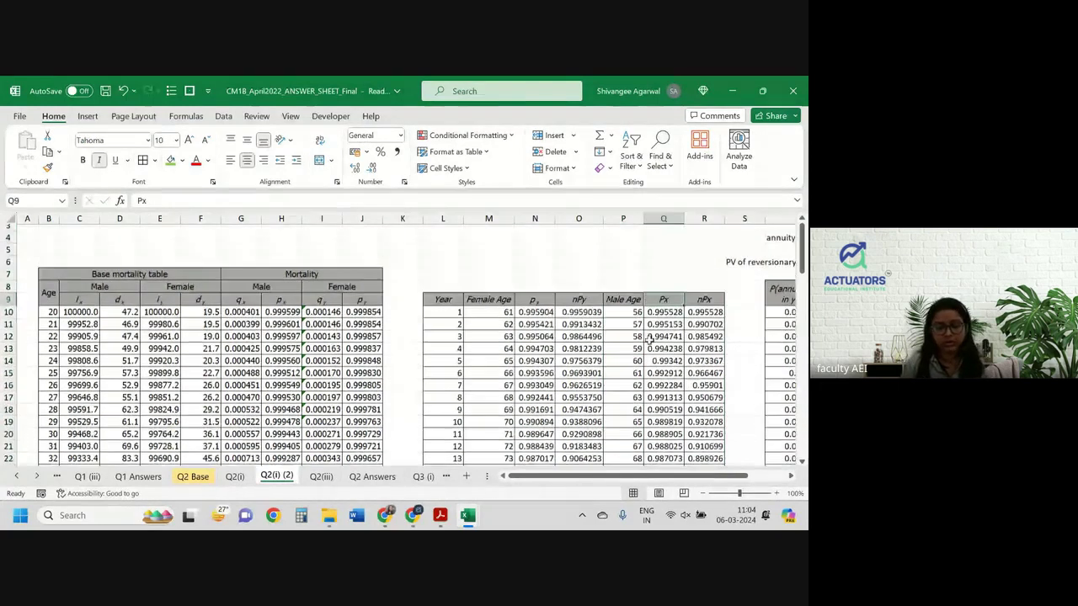
pyautogui.scroll(-2, 649, 338)
pyautogui.scroll(-8, 649, 338)
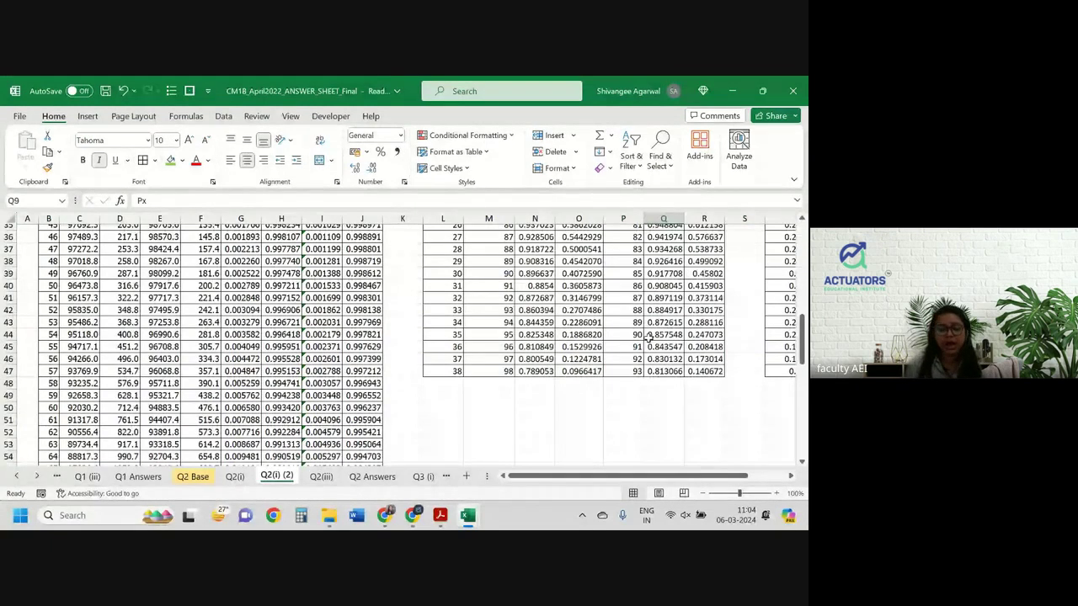
pyautogui.hscroll(3, 580, 400)
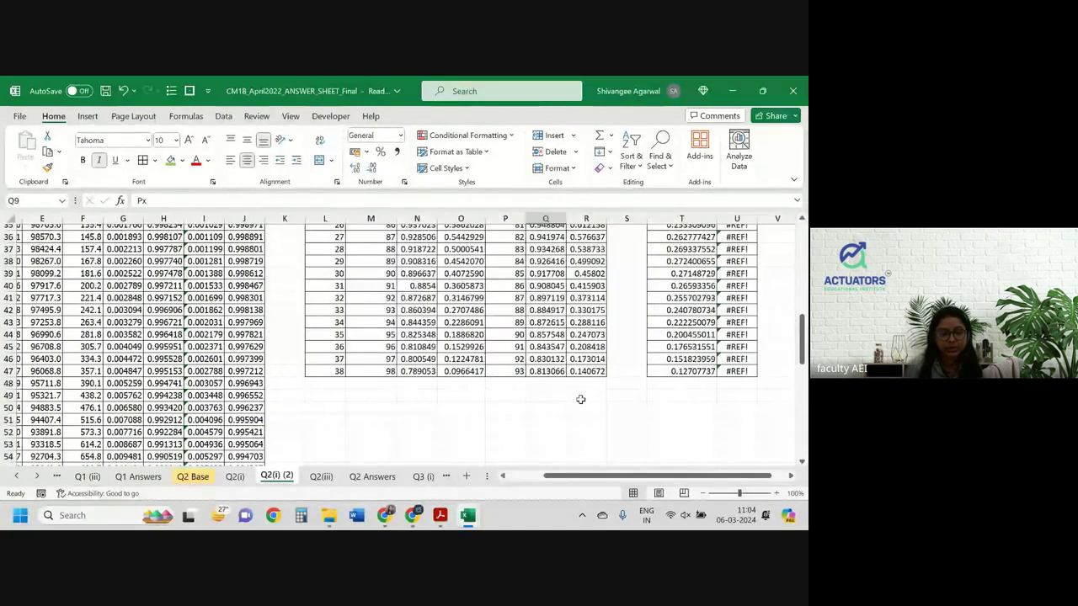
pyautogui.moveTo(332, 346); pyautogui.dragTo(607, 402)
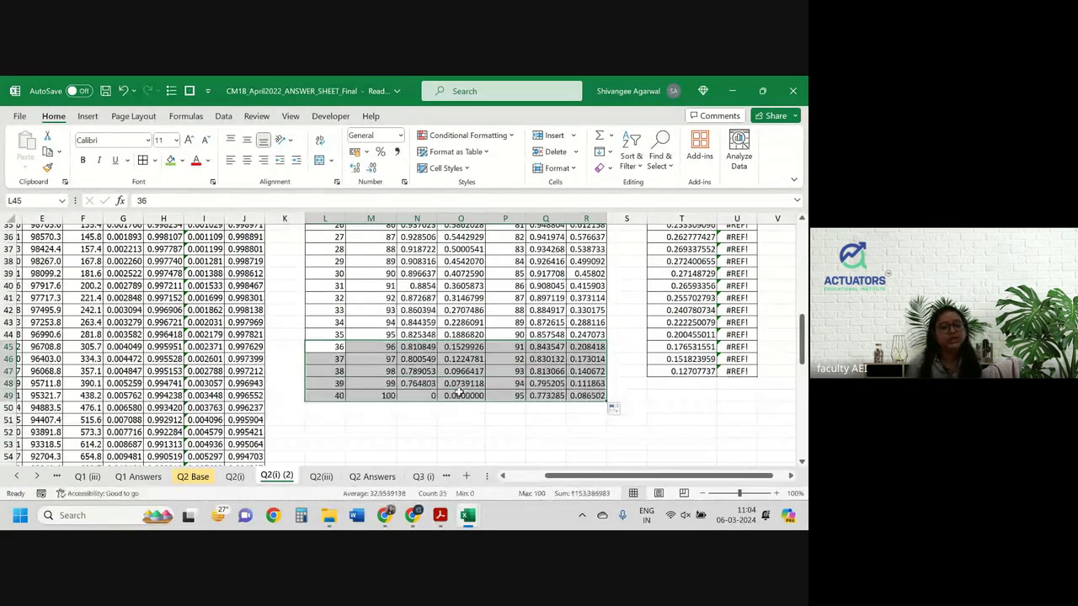
pyautogui.click(460, 395)
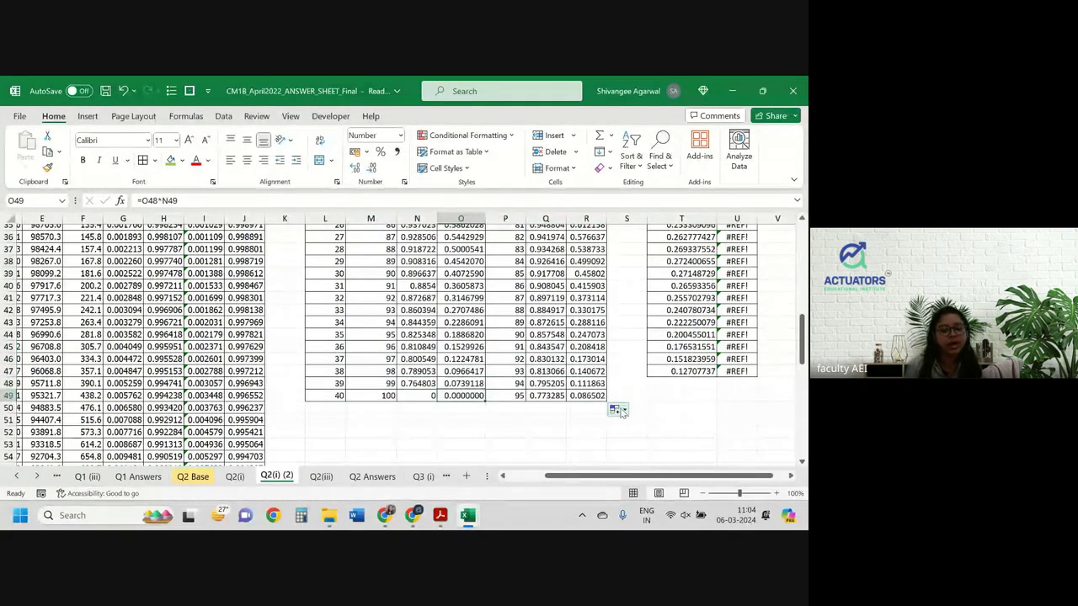
pyautogui.scroll(10, 645, 353)
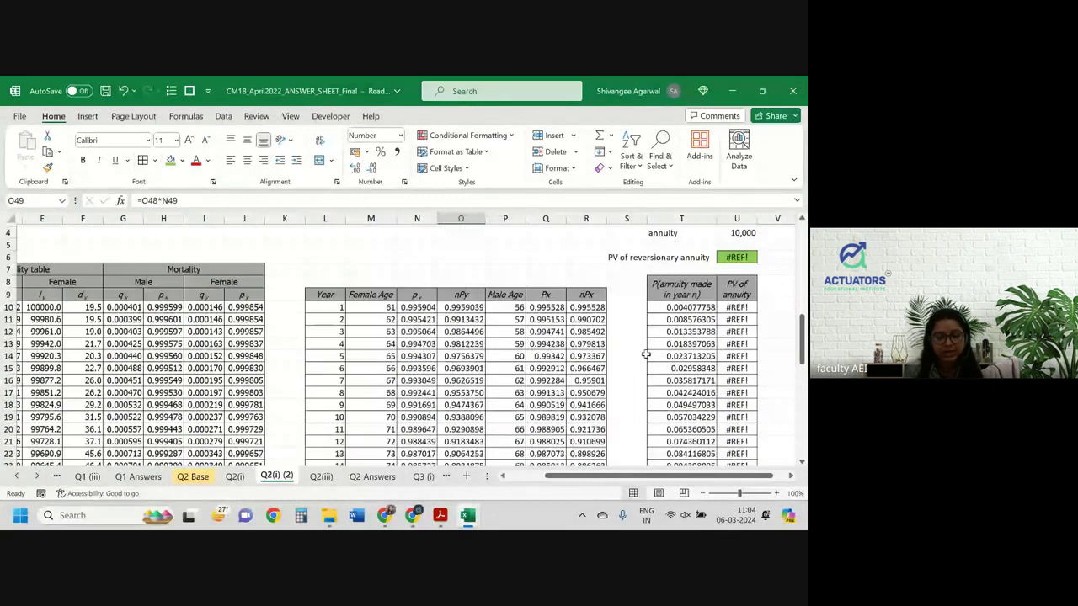
pyautogui.hscroll(3, 645, 353)
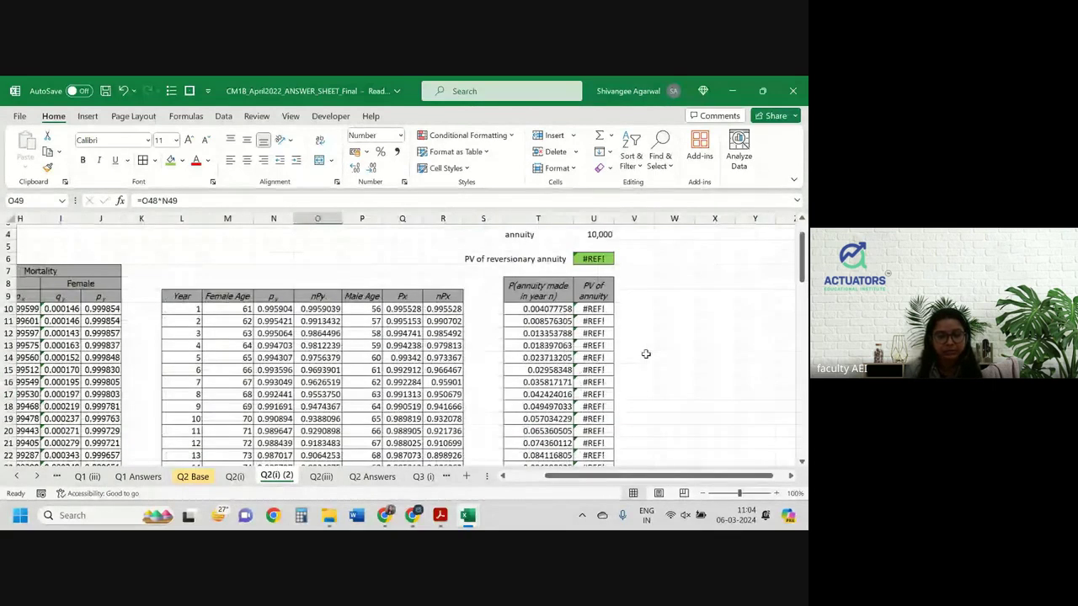
pyautogui.hscroll(1, 645, 354)
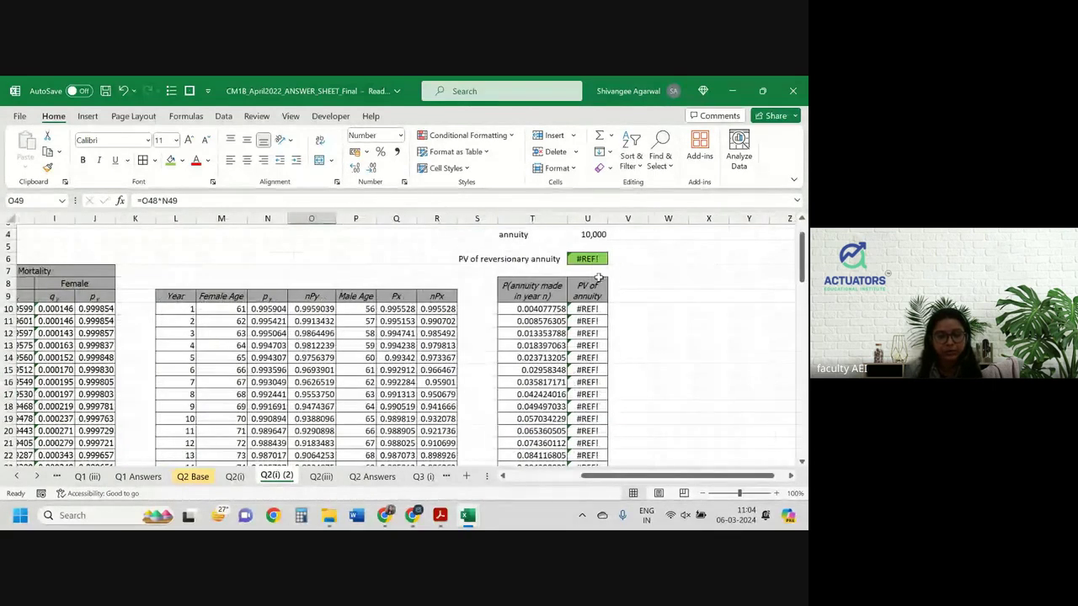
# Clear the #REF! PV results and retitle column T 'P(male alive given female diea in year n)'.
pyautogui.click(587, 309)
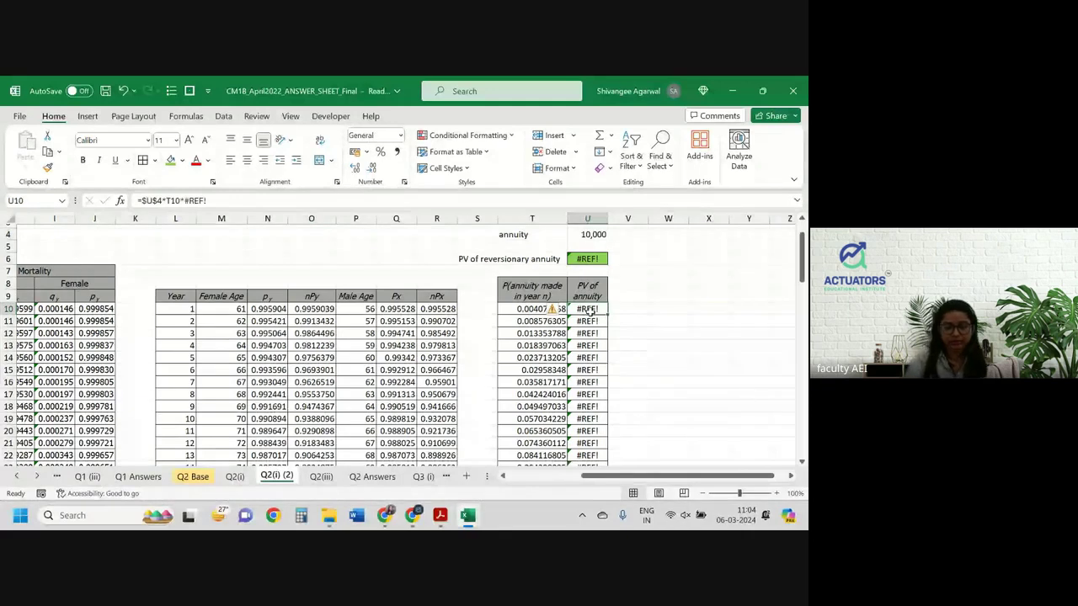
pyautogui.hotkey('ctrl', 'z')
pyautogui.click(539, 328)
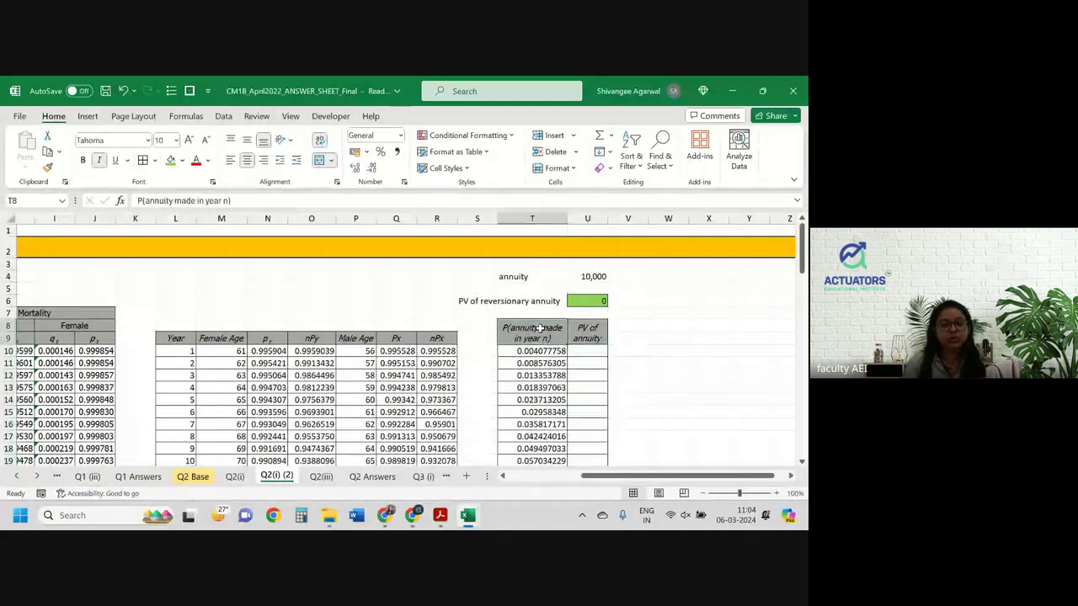
pyautogui.click(229, 202)
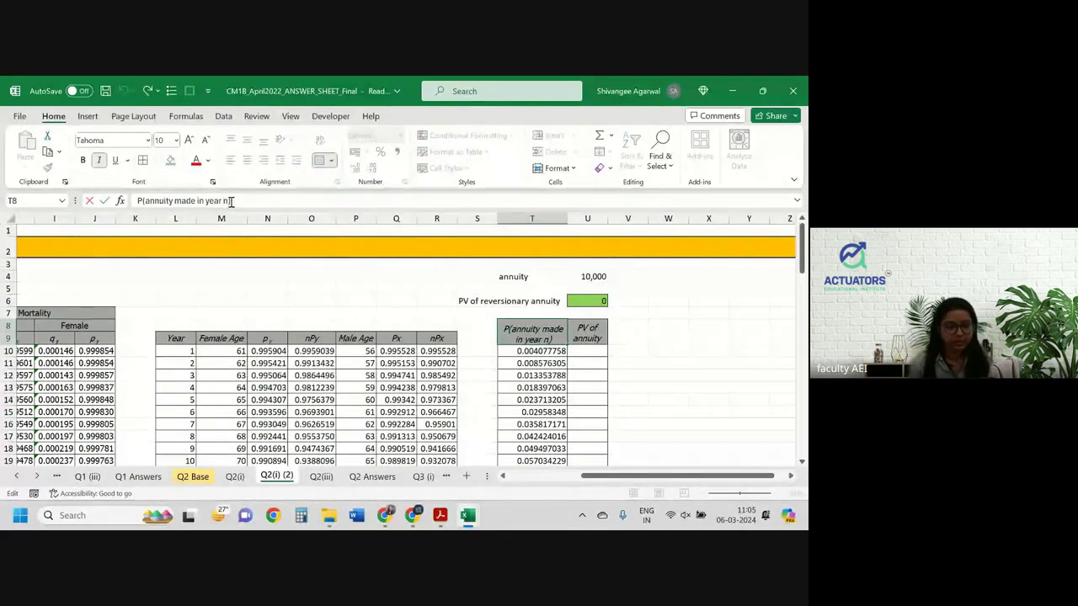
pyautogui.hotkey('shift', 'Left')
pyautogui.hotkey('shift', 'Left')
pyautogui.hotkey('shift', 'Left')
pyautogui.hotkey('shift', 'Left')
pyautogui.hotkey('shift', 'Left')
pyautogui.hotkey('shift', 'Left')
pyautogui.hotkey('shift', 'Left')
pyautogui.hotkey('shift', 'Left')
pyautogui.hotkey('shift', 'Left')
pyautogui.hotkey('shift', 'Left')
pyautogui.hotkey('shift', 'Left')
pyautogui.hotkey('shift', 'Left')
pyautogui.hotkey('shift', 'Left')
pyautogui.hotkey('shift', 'Left')
pyautogui.hotkey('shift', 'Left')
pyautogui.hotkey('shift', 'Left')
pyautogui.hotkey('shift', 'Left')
pyautogui.hotkey('shift', 'Left')
pyautogui.hotkey('shift', 'Left')
pyautogui.hotkey('shift', 'Left')
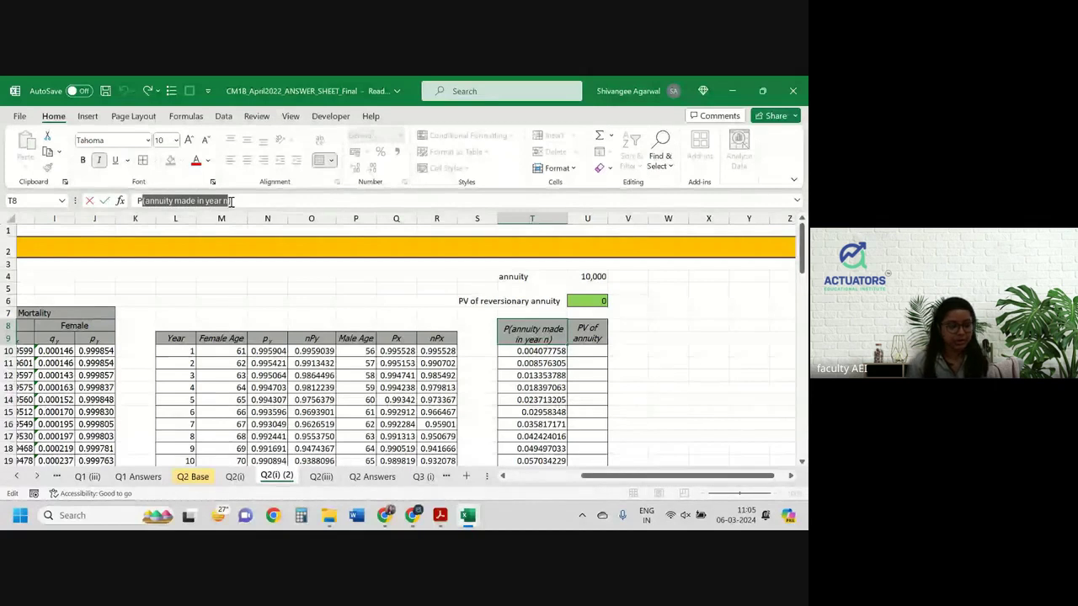
pyautogui.write('male')
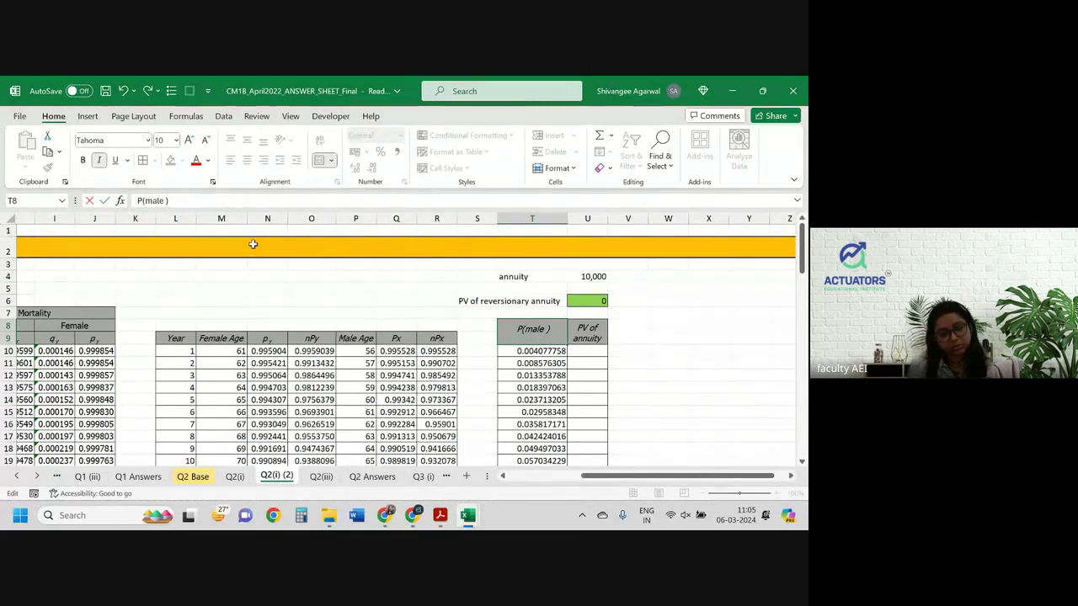
pyautogui.write('alive give')
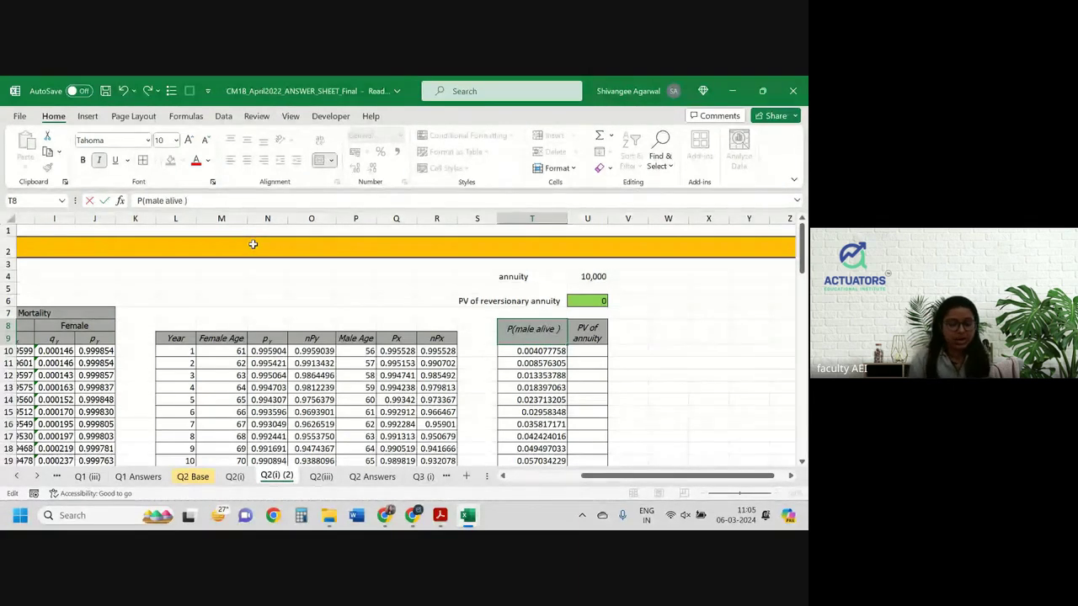
pyautogui.write('n female')
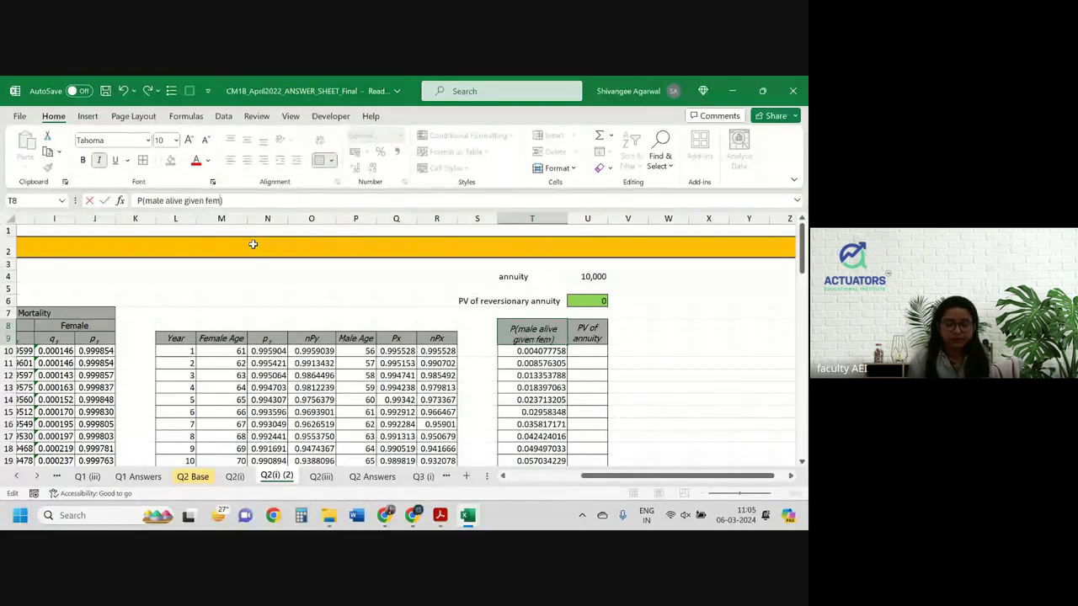
pyautogui.write(' diea in ye')
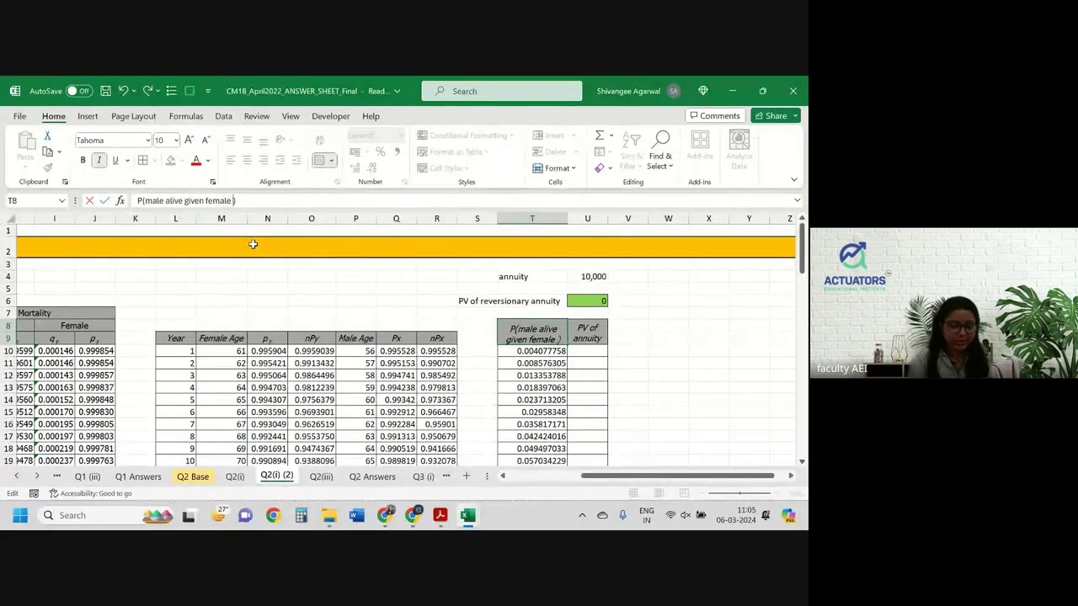
pyautogui.write('ar n)')
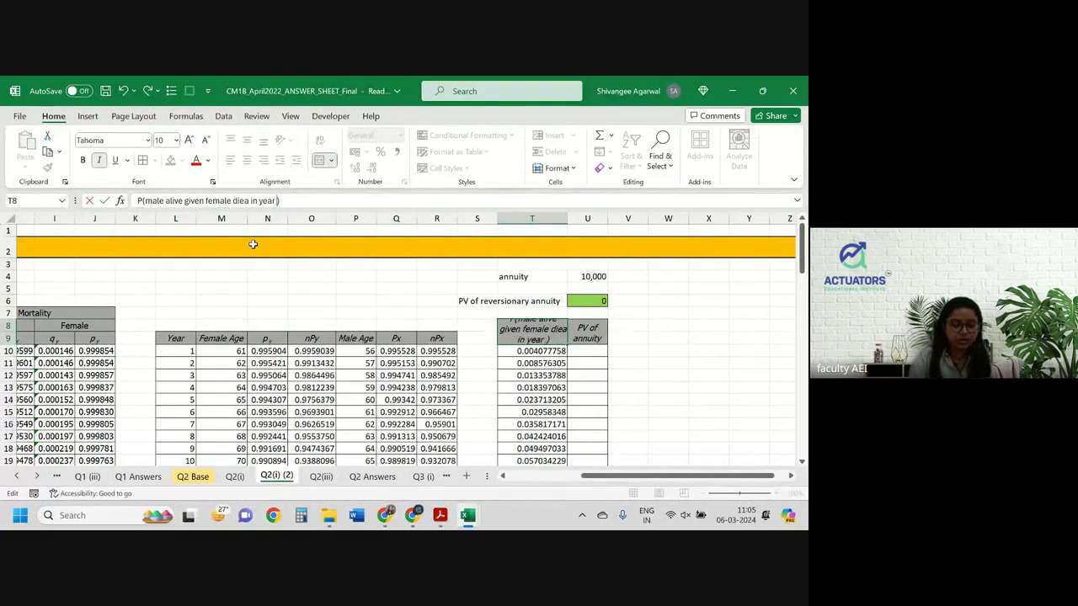
pyautogui.press('Return')
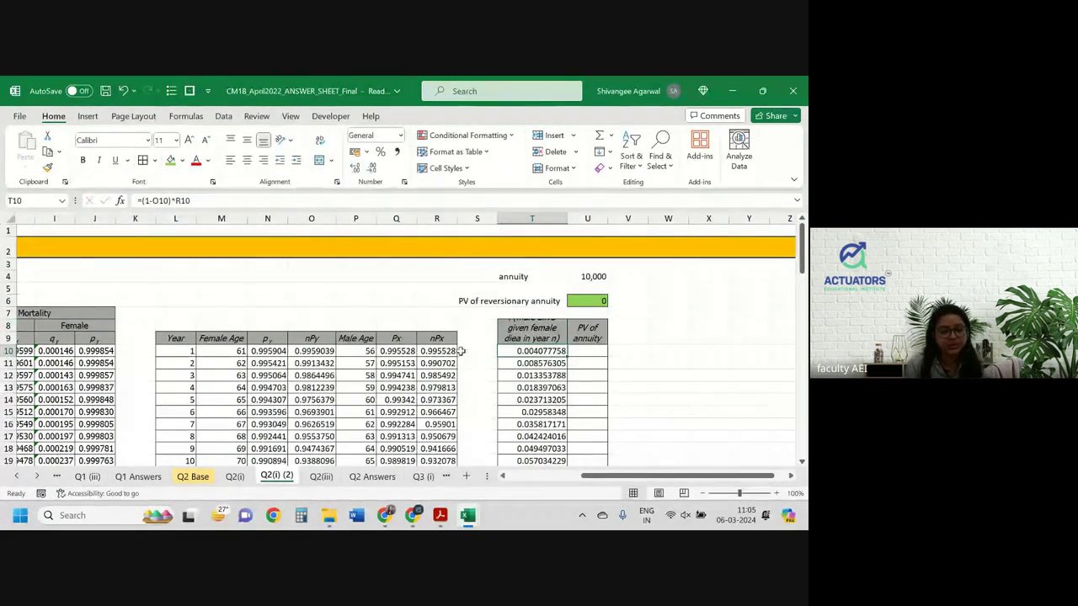
# Widen column T to fit its heading and inspect the formulas in T10, R10 and Q10.
pyautogui.click(530, 335)
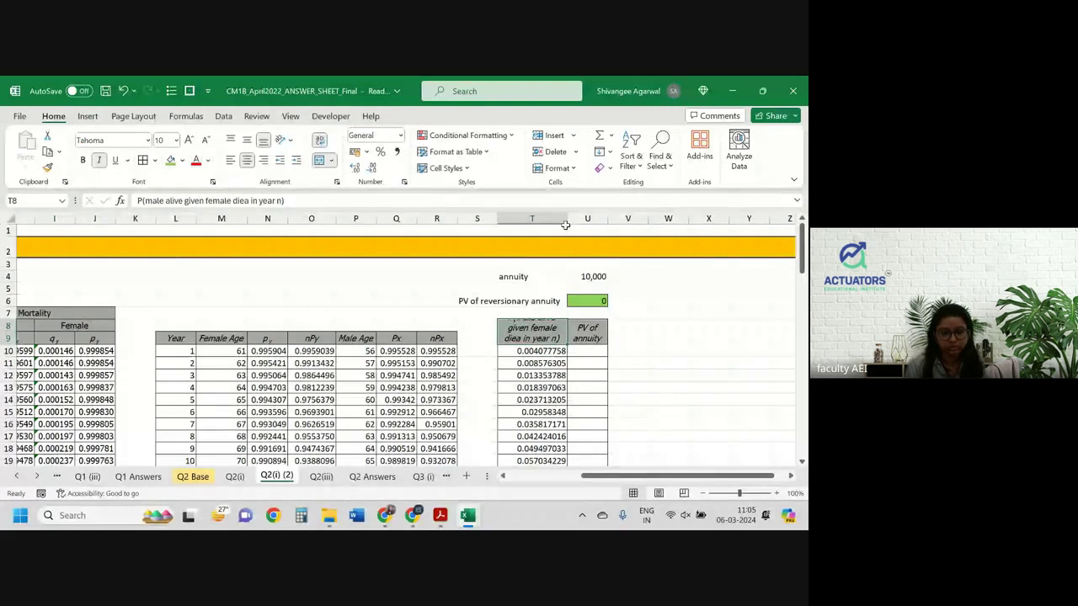
pyautogui.moveTo(565, 225); pyautogui.dragTo(575, 224)
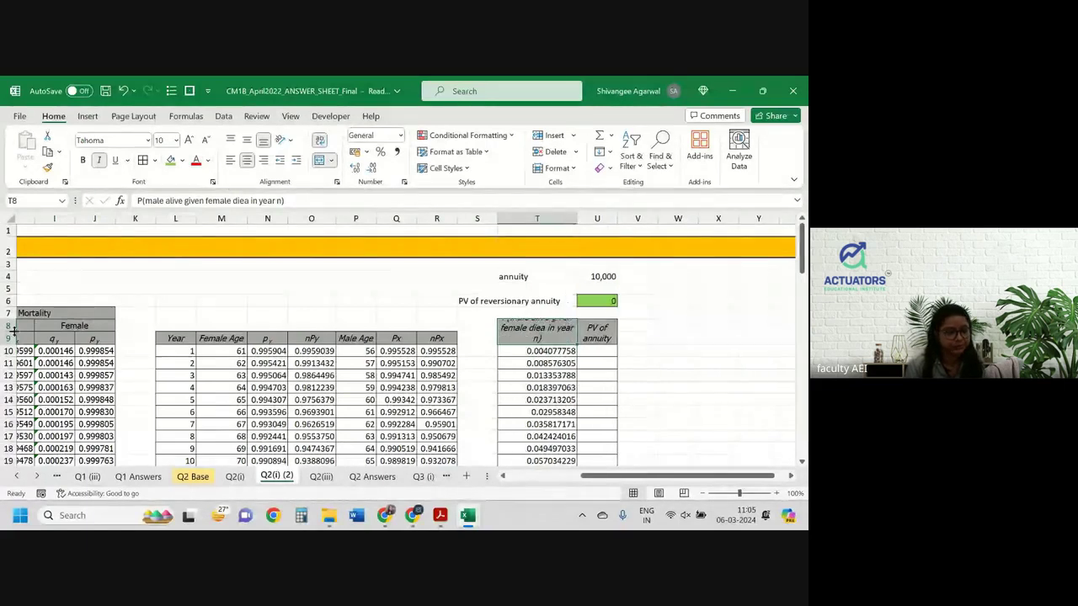
pyautogui.moveTo(577, 218); pyautogui.dragTo(591, 218)
pyautogui.scroll(-1, 548, 313)
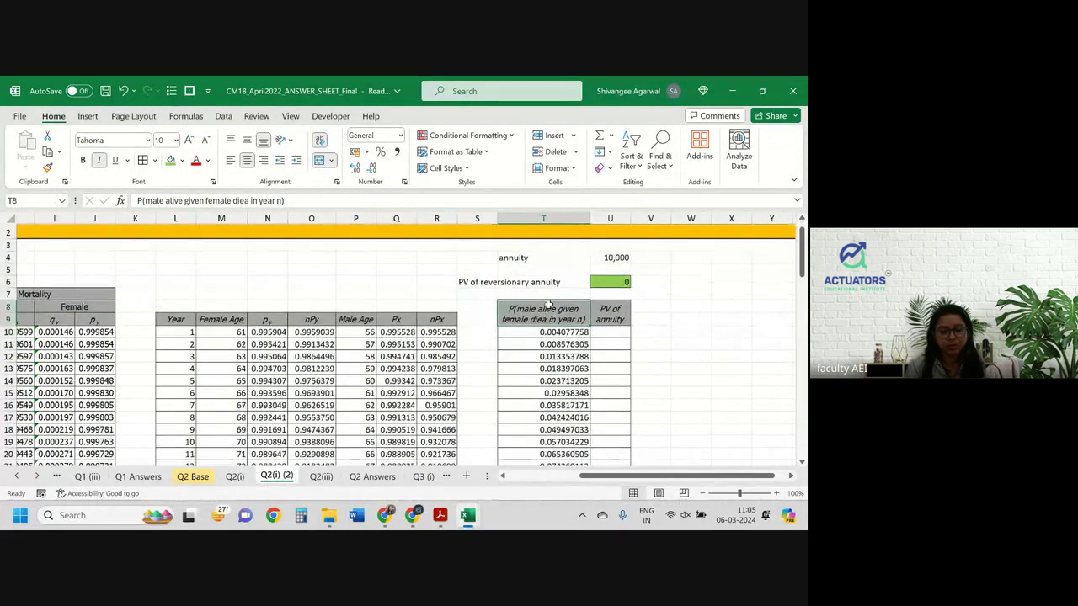
pyautogui.scroll(-2, 548, 308)
pyautogui.scroll(-1, 548, 306)
pyautogui.click(532, 289)
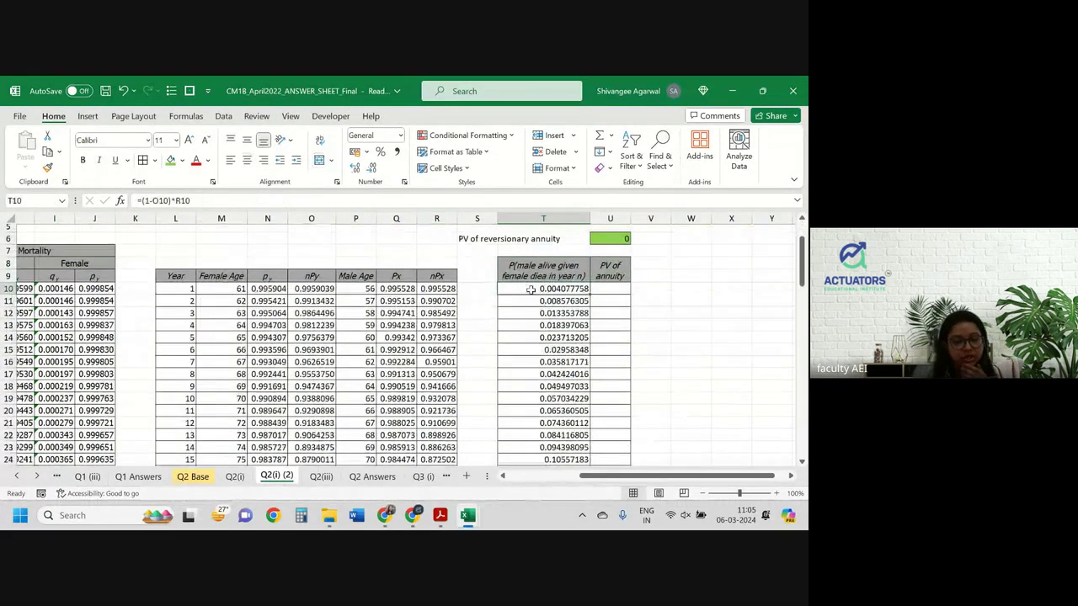
pyautogui.click(433, 288)
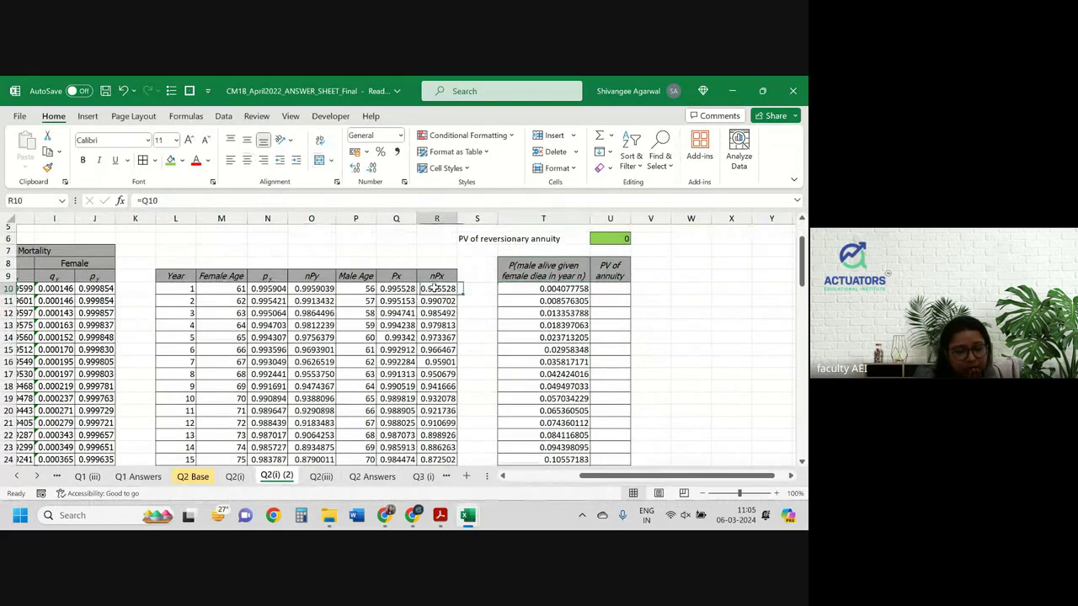
pyautogui.click(386, 289)
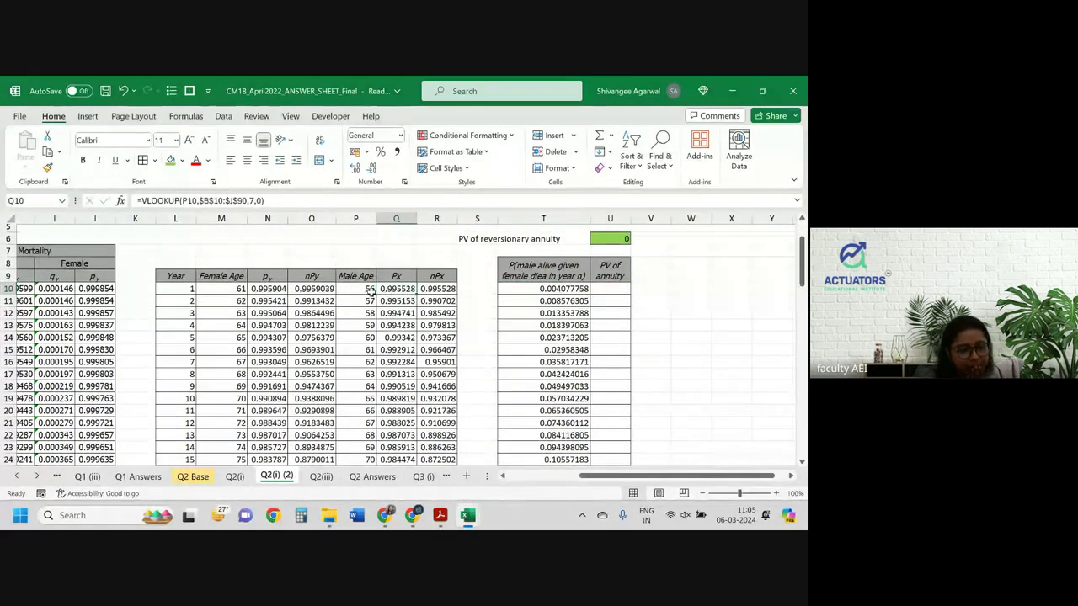
# Rewrite T10 as =R10*(1-N10) and fill it down the probability column.
pyautogui.click(549, 290)
pyautogui.write('=')
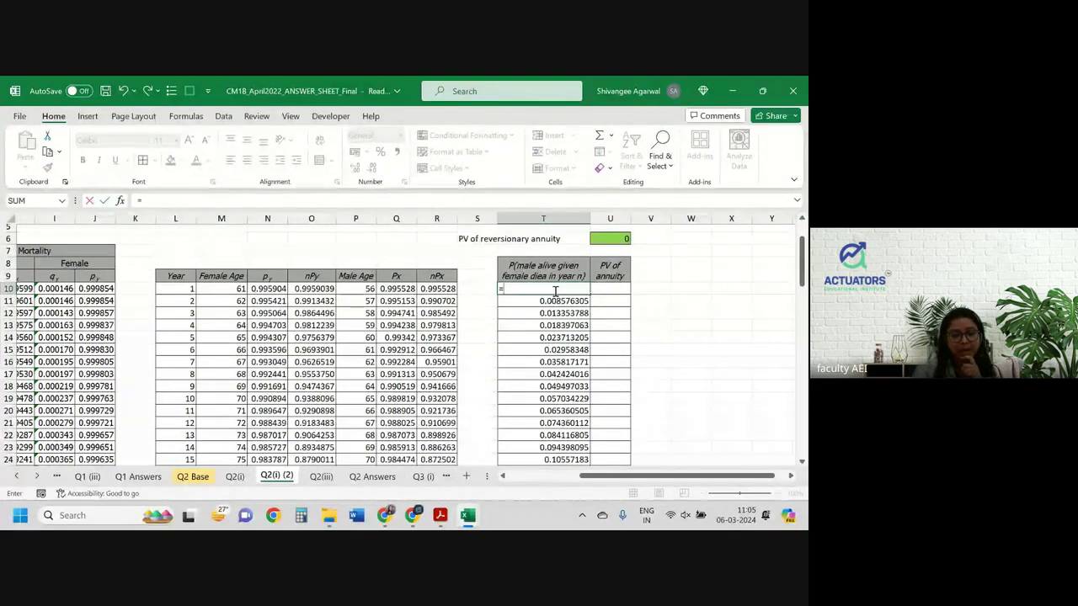
pyautogui.press('Left')
pyautogui.press('Left')
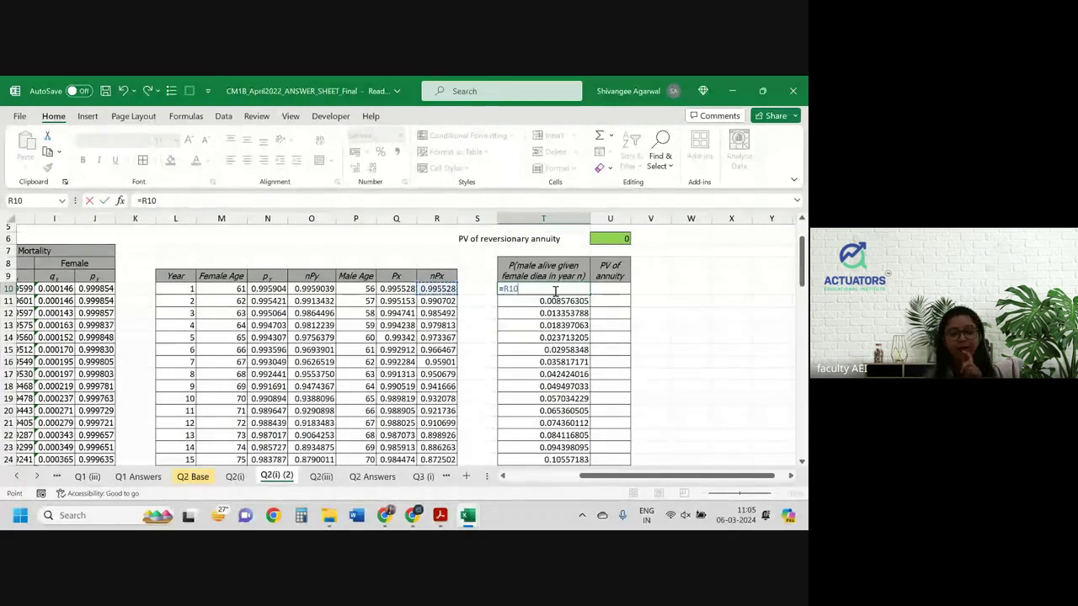
pyautogui.write('*(')
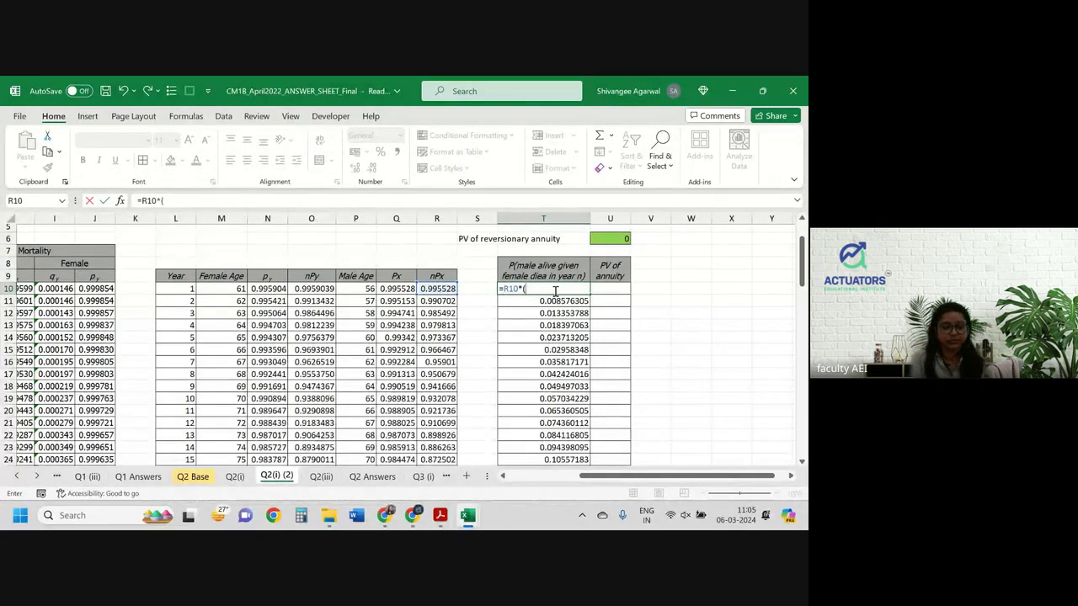
pyautogui.write('1-')
pyautogui.press('Left')
pyautogui.press('Left')
pyautogui.press('Left')
pyautogui.press('Left')
pyautogui.press('Left')
pyautogui.press('Left')
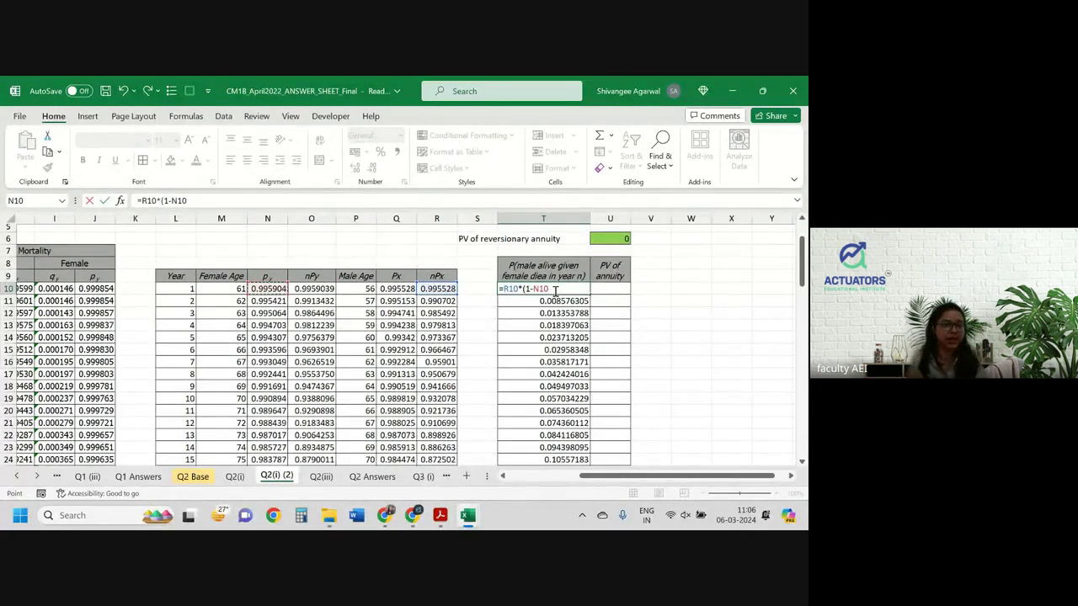
pyautogui.press('Return')
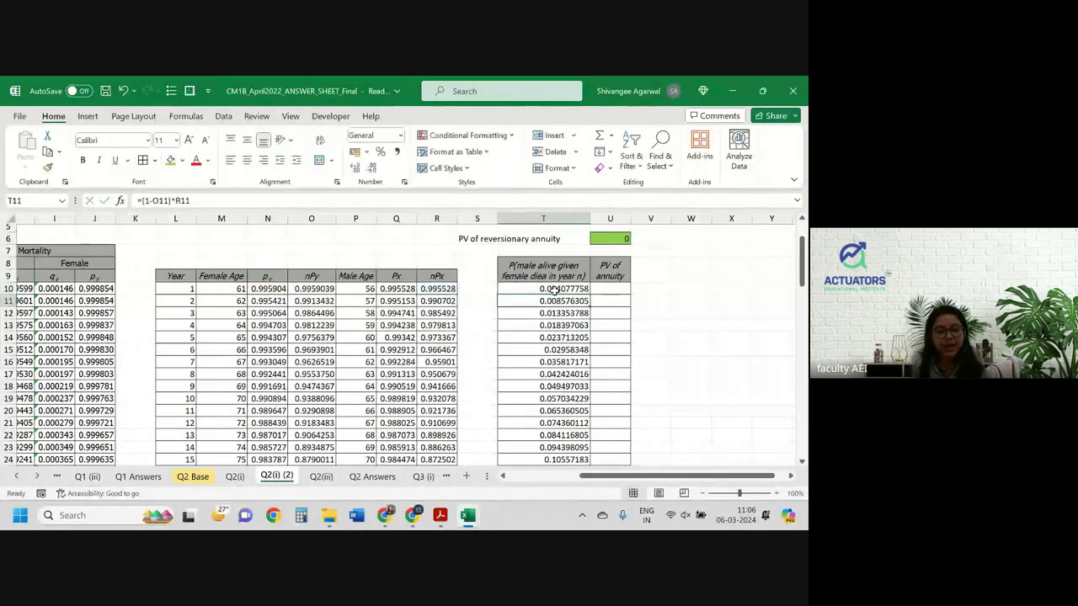
pyautogui.click(557, 289)
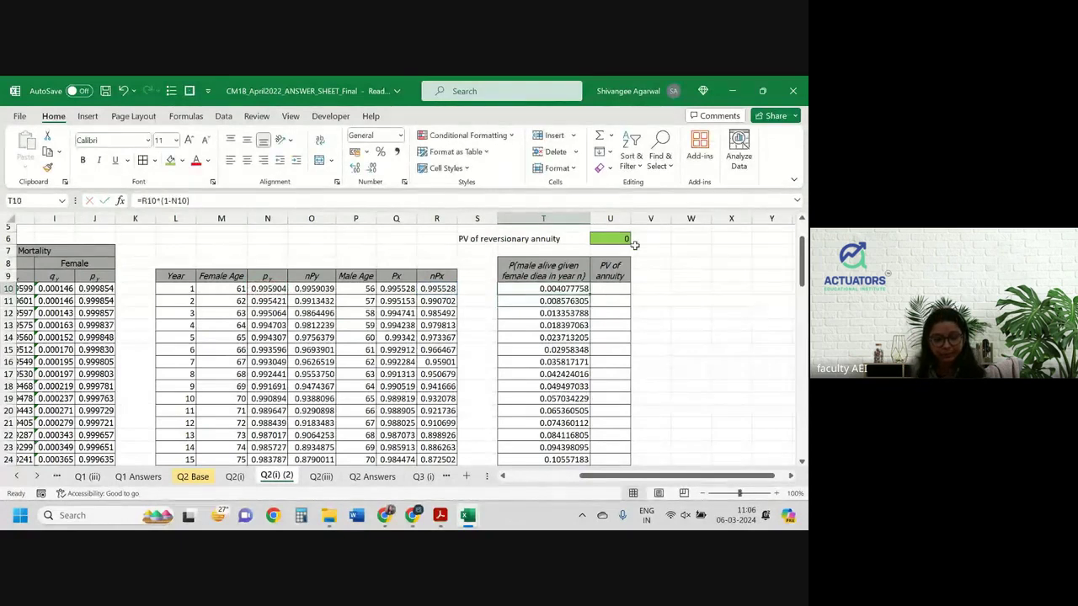
pyautogui.doubleClick(589, 294)
# Clear the PV of annuity column U and the leftover reversionary annuity labels.
pyautogui.click(616, 213)
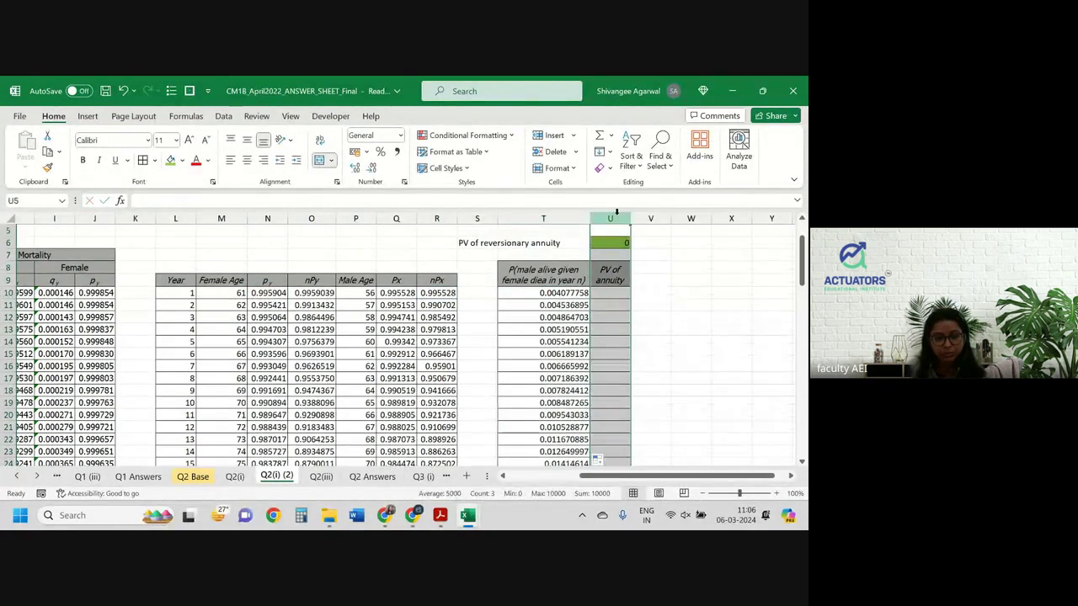
pyautogui.press('Delete')
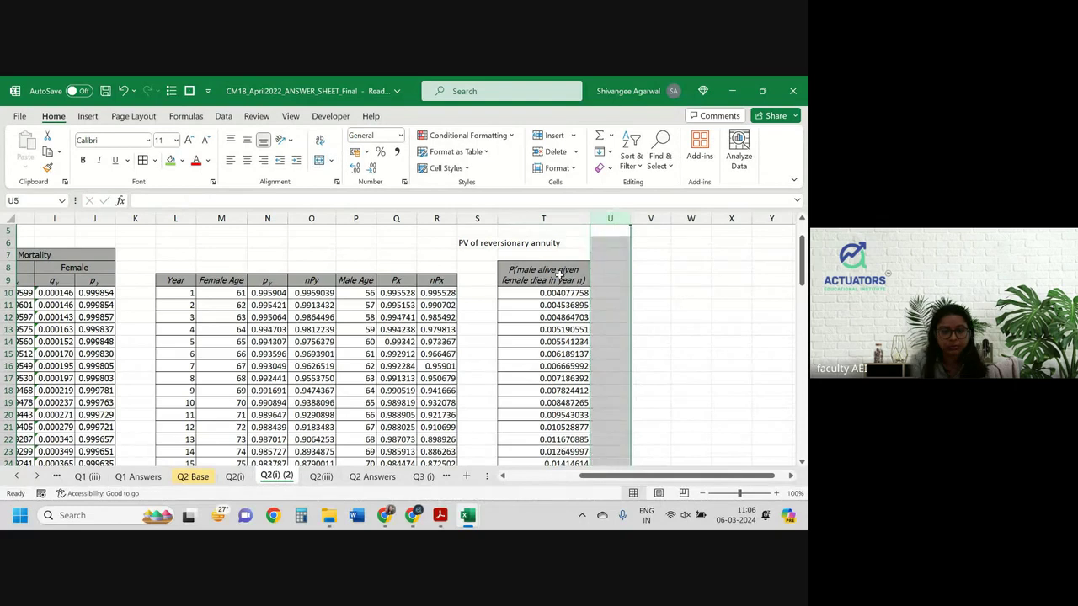
pyautogui.click(557, 274)
pyautogui.scroll(-1, 558, 275)
pyautogui.scroll(3, 558, 275)
pyautogui.moveTo(558, 274); pyautogui.dragTo(553, 303)
pyautogui.press('Delete')
pyautogui.press('Down')
pyautogui.press('Down')
pyautogui.press('Down')
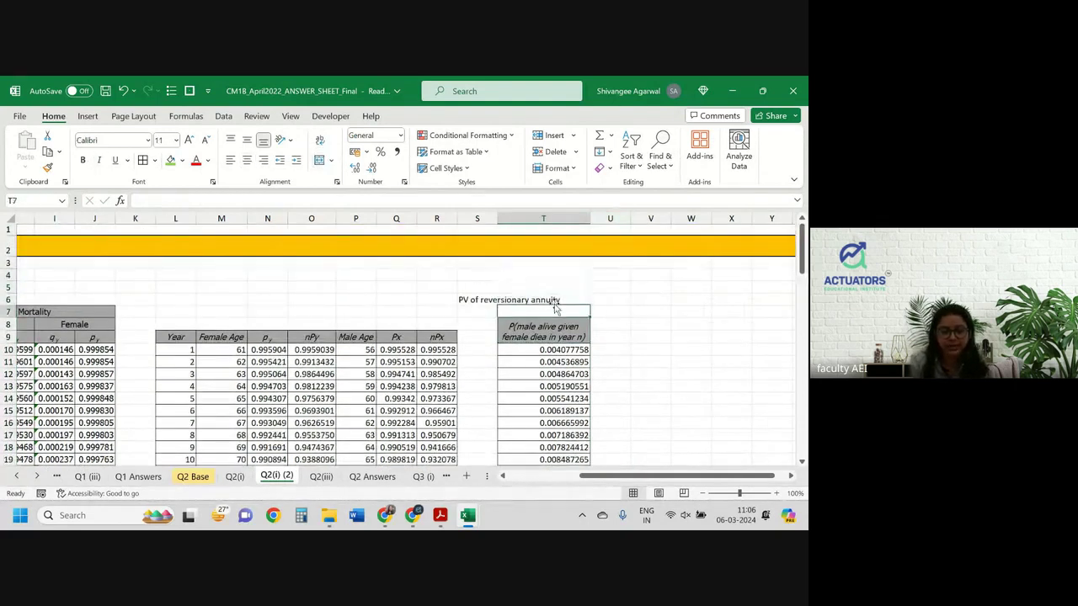
pyautogui.press('Up')
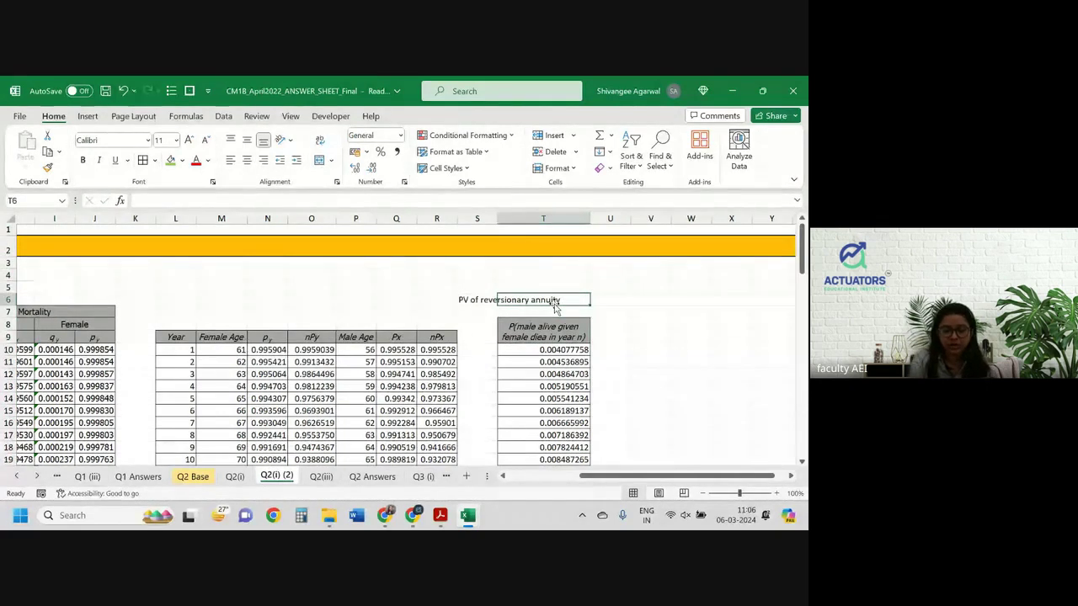
pyautogui.press('Left')
pyautogui.press('Delete')
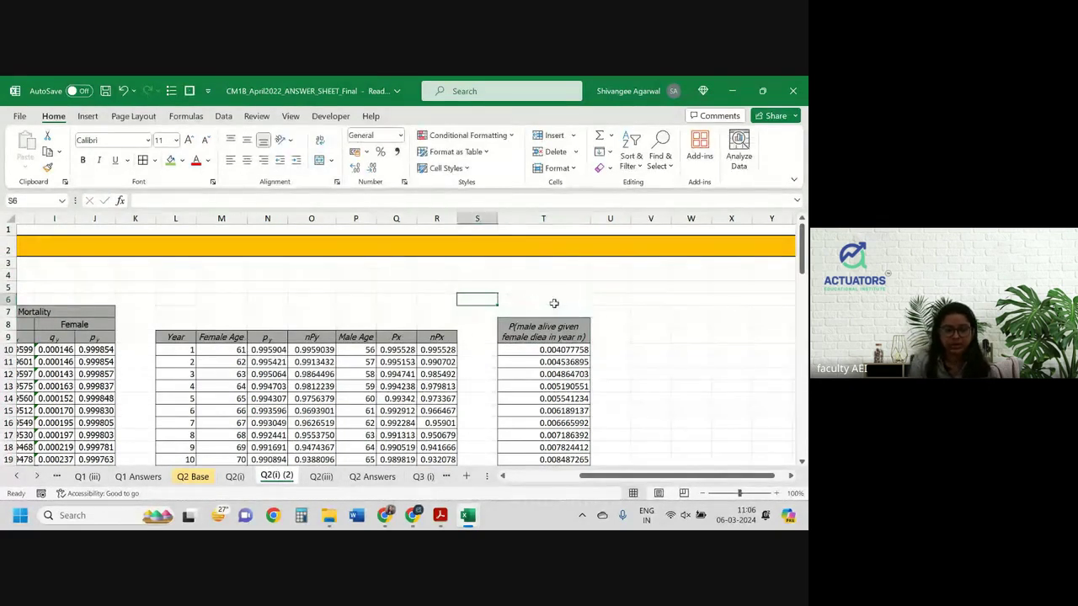
# Enter =SUM(T10:T47) in T6, then check the formulas in T11 and T12.
pyautogui.click(554, 303)
pyautogui.write('=sum')
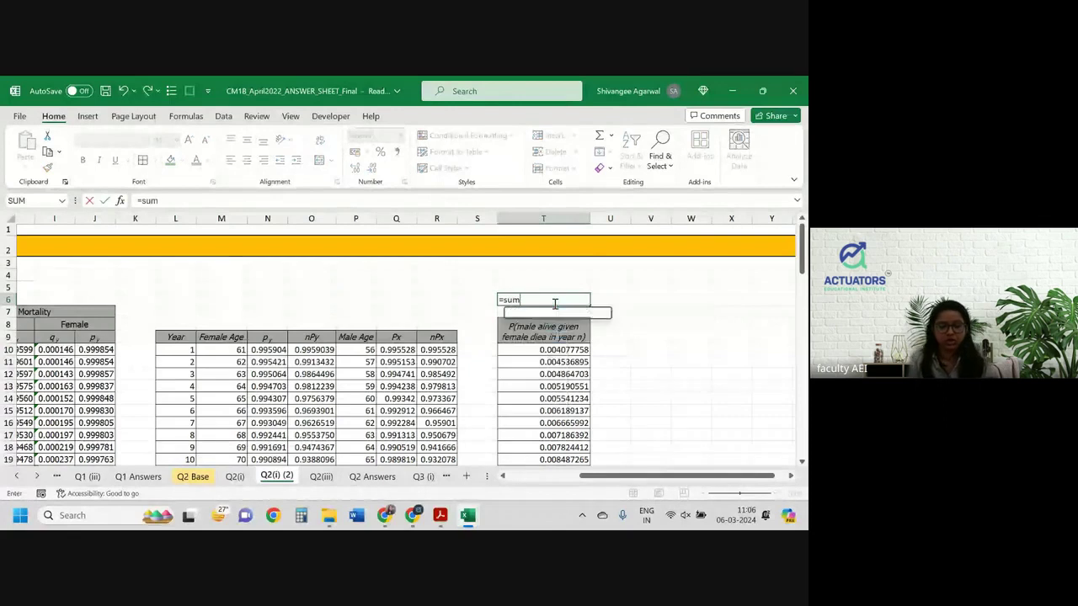
pyautogui.write('(')
pyautogui.press('Down')
pyautogui.press('Down')
pyautogui.press('Down')
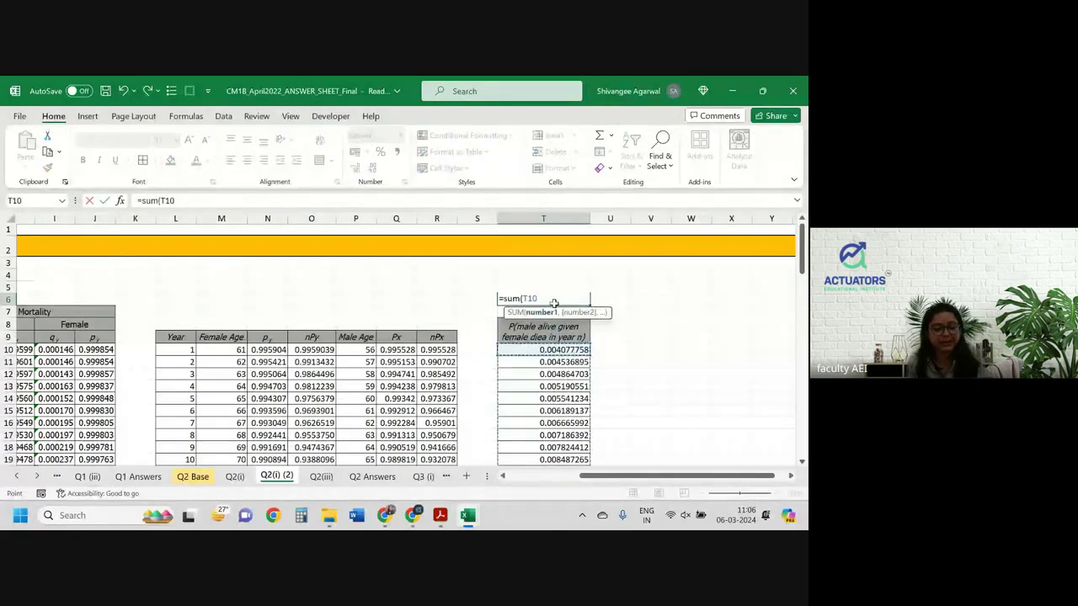
pyautogui.hotkey('ctrl', 'shift', 'Down')
pyautogui.hotkey('ctrl', 'Return')
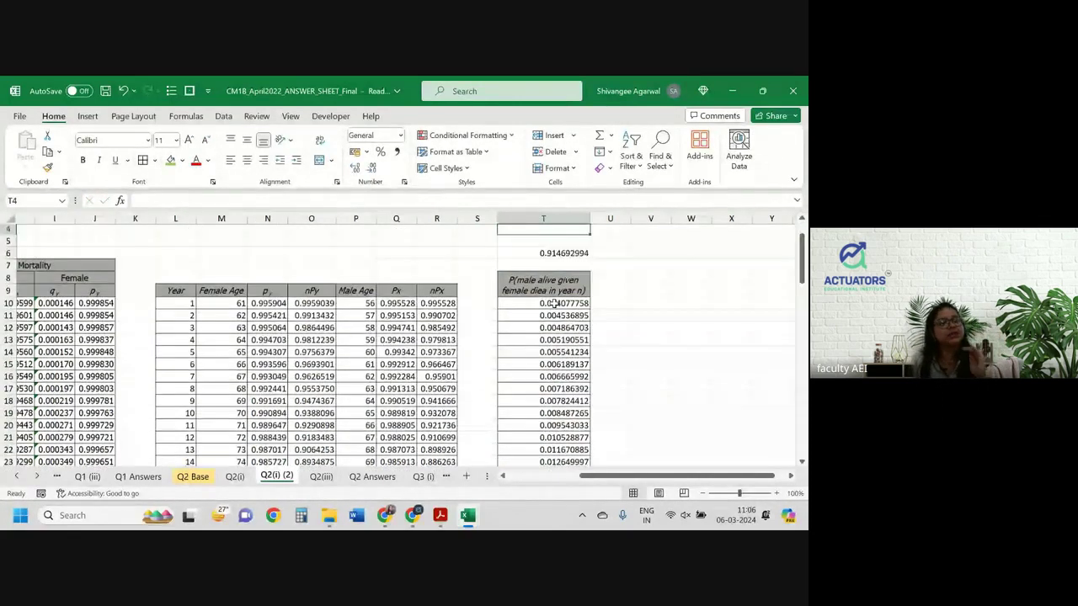
pyautogui.press('Down')
pyautogui.press('Down')
pyautogui.press('Down')
pyautogui.press('Down')
pyautogui.press('Down')
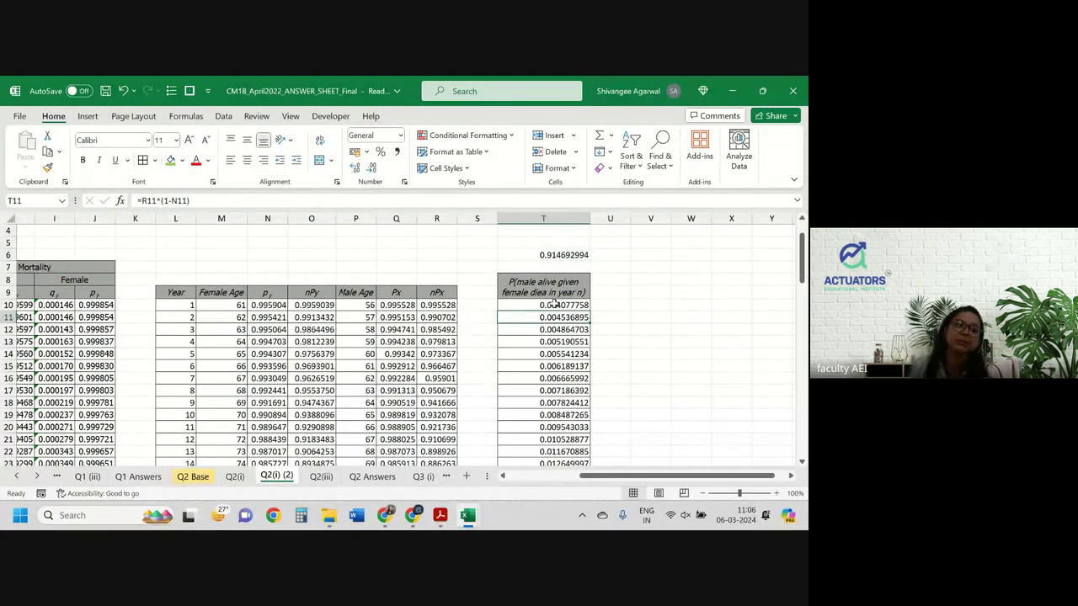
pyautogui.press('Down')
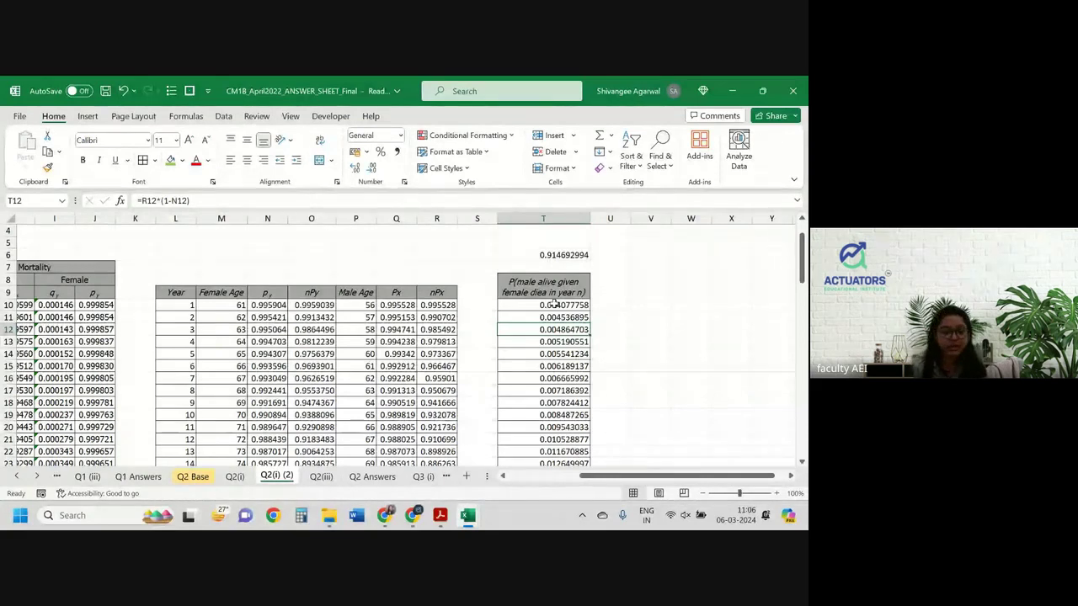
# Change T11 to =R11*(1-N11)*O10 to include the previous year's female survival.
pyautogui.press('Up')
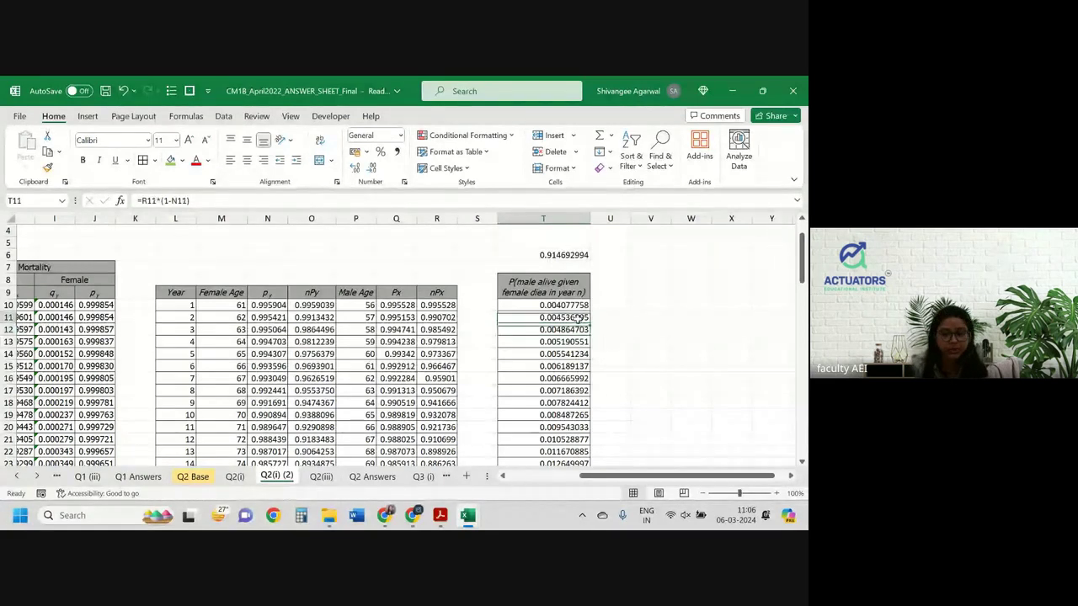
pyautogui.click(233, 202)
pyautogui.write('*')
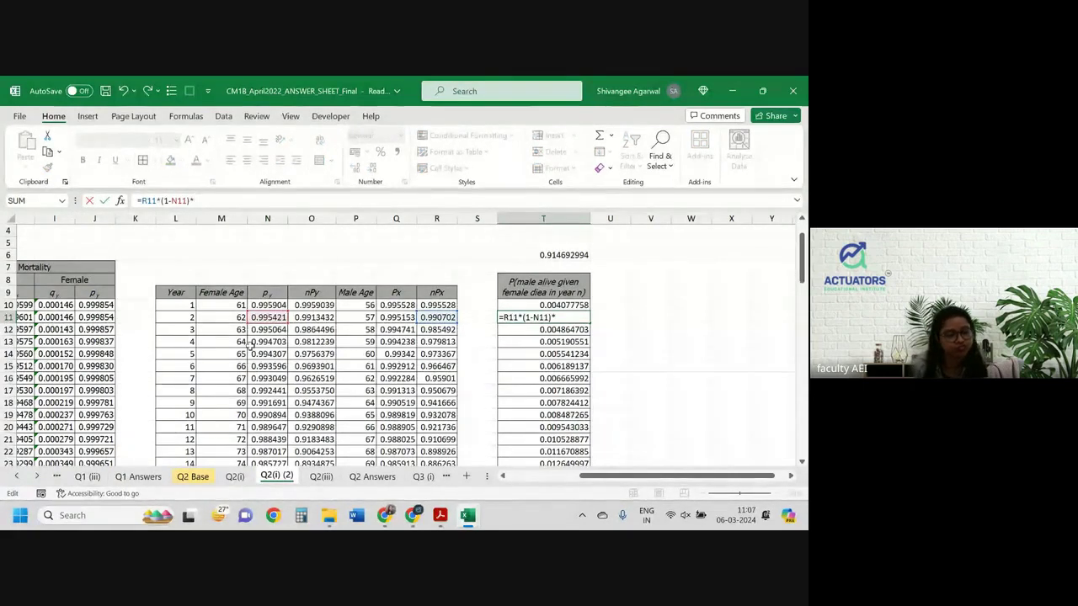
pyautogui.click(319, 303)
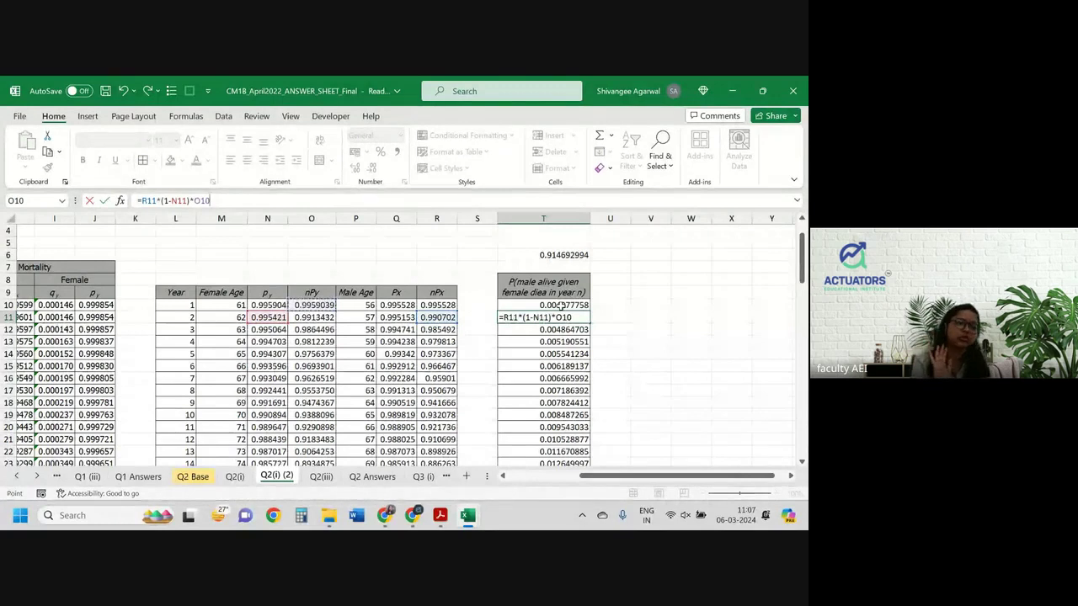
pyautogui.press('Return')
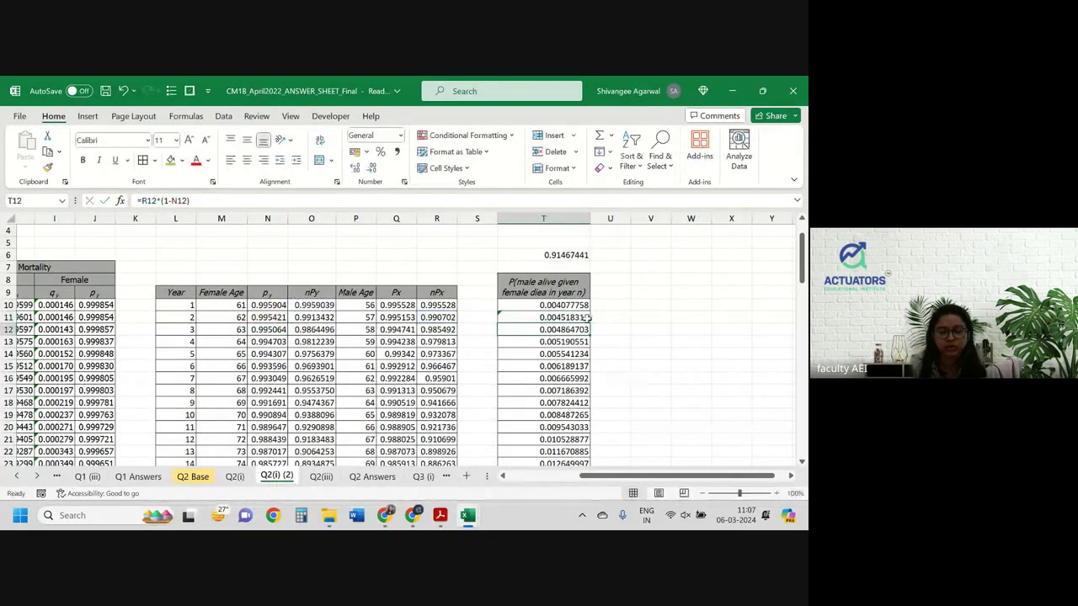
pyautogui.click(581, 317)
# Fill the revised formula down column T, shade total T6 green and T10 yellow.
pyautogui.doubleClick(589, 322)
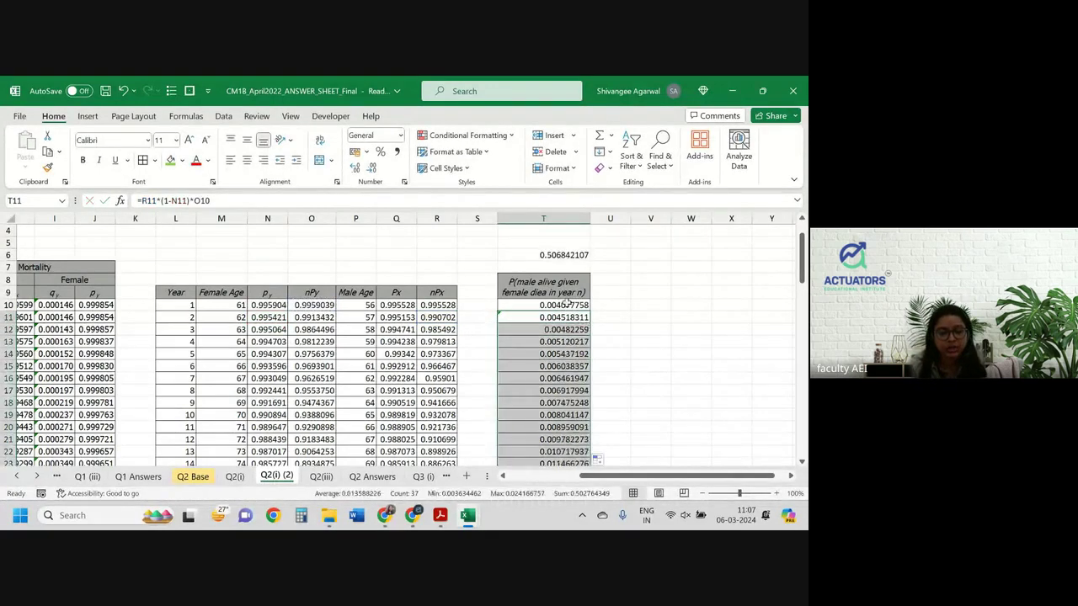
pyautogui.click(564, 305)
pyautogui.click(173, 163)
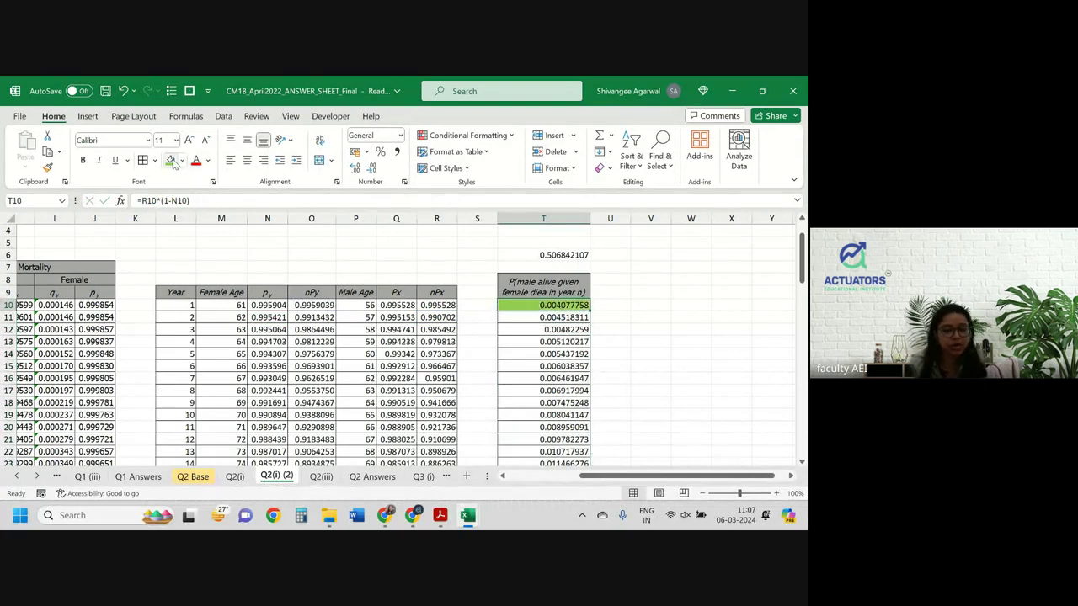
pyautogui.hotkey('ctrl', 'z')
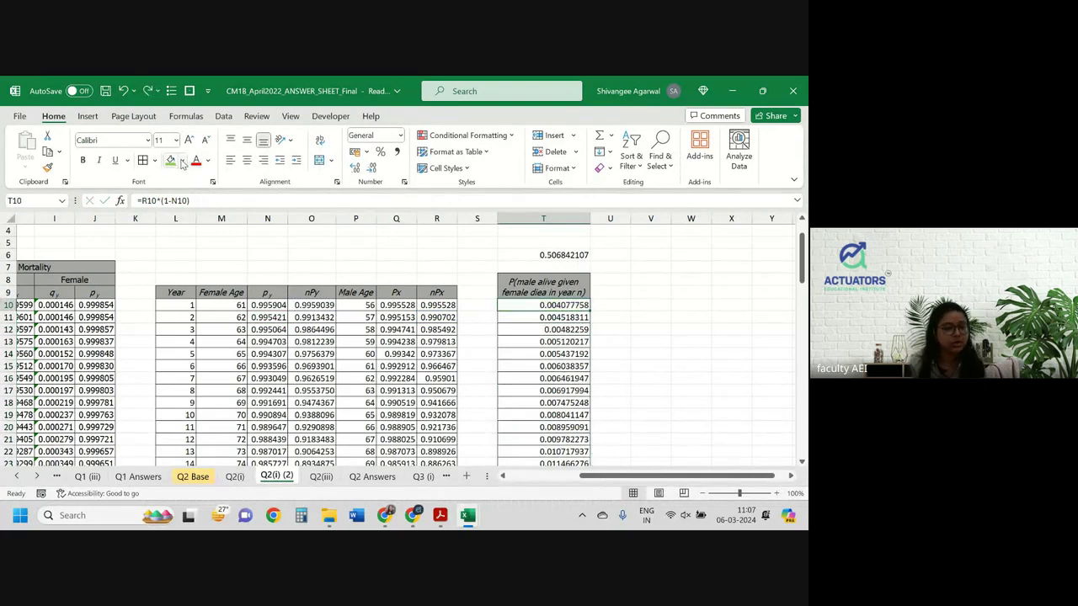
pyautogui.click(545, 252)
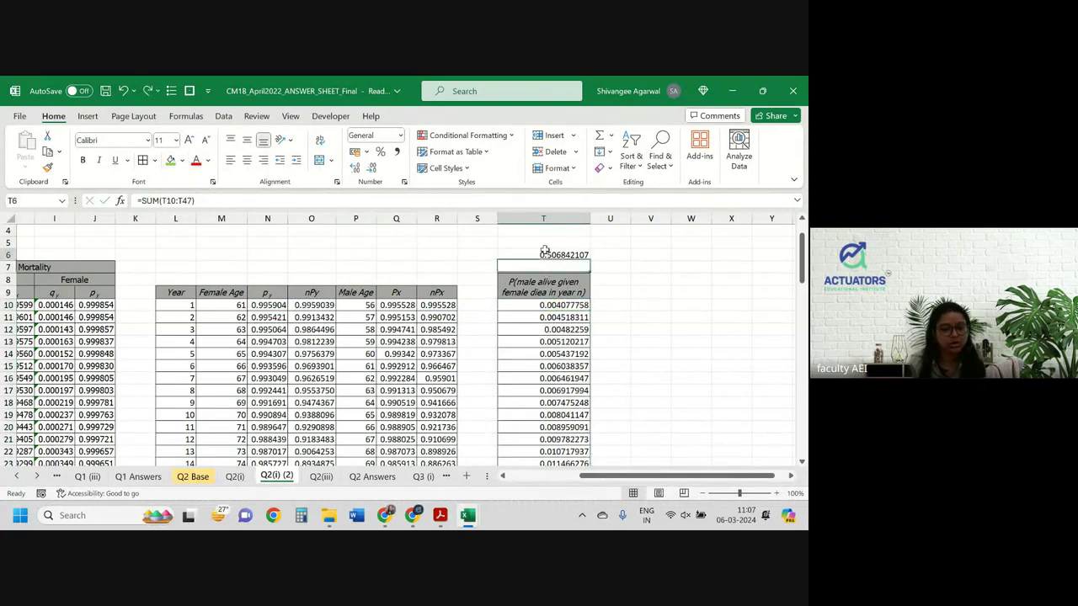
pyautogui.click(173, 162)
pyautogui.press('Down')
pyautogui.press('Down')
pyautogui.press('Down')
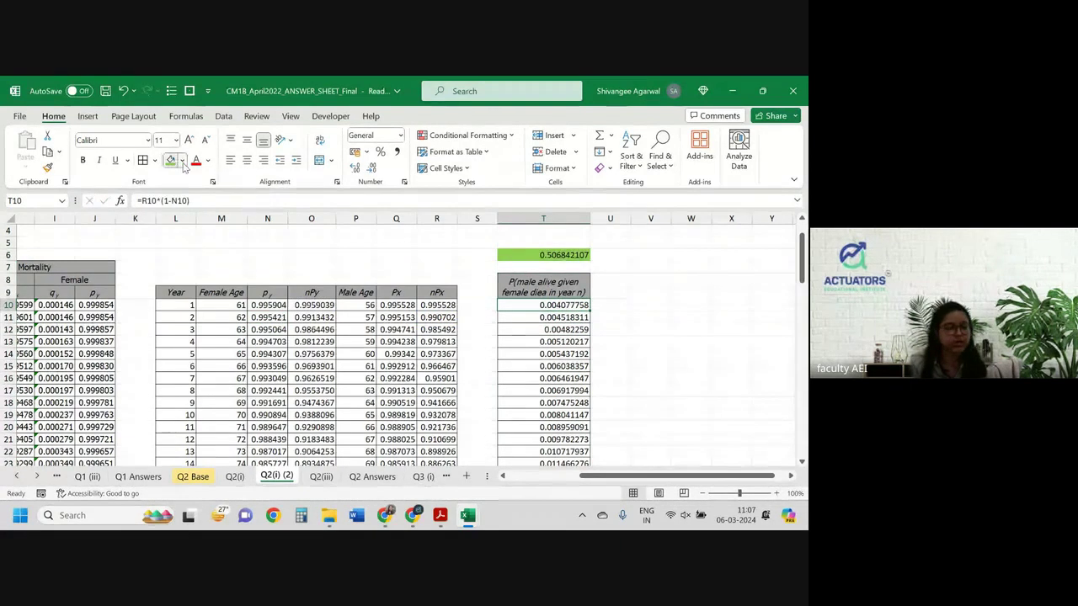
pyautogui.click(181, 161)
pyautogui.click(201, 277)
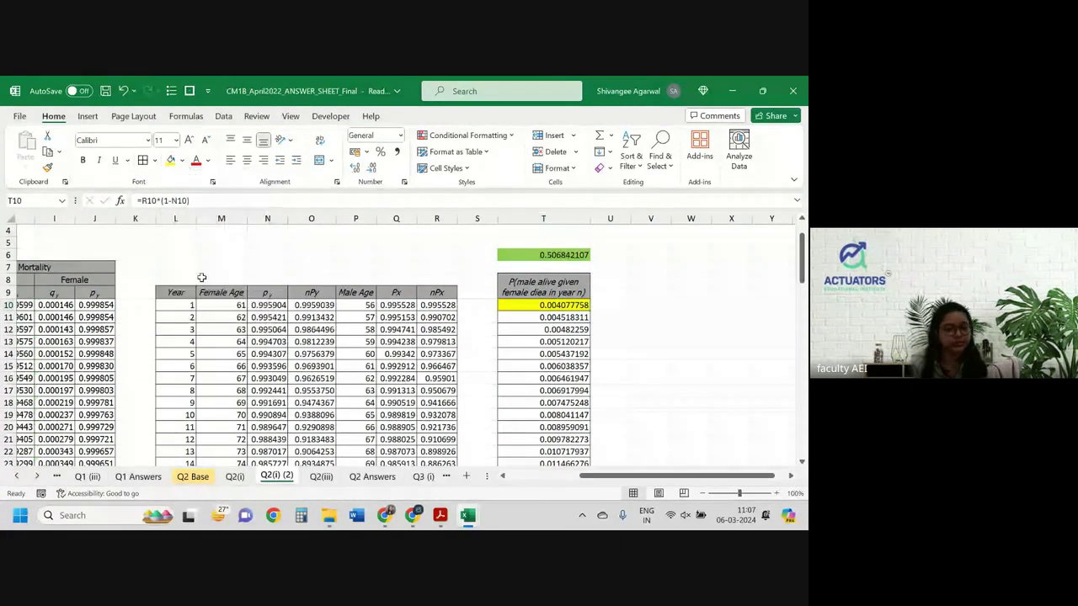
# Format the T6 total as a percentage with two decimals, showing 50.68%.
pyautogui.click(547, 257)
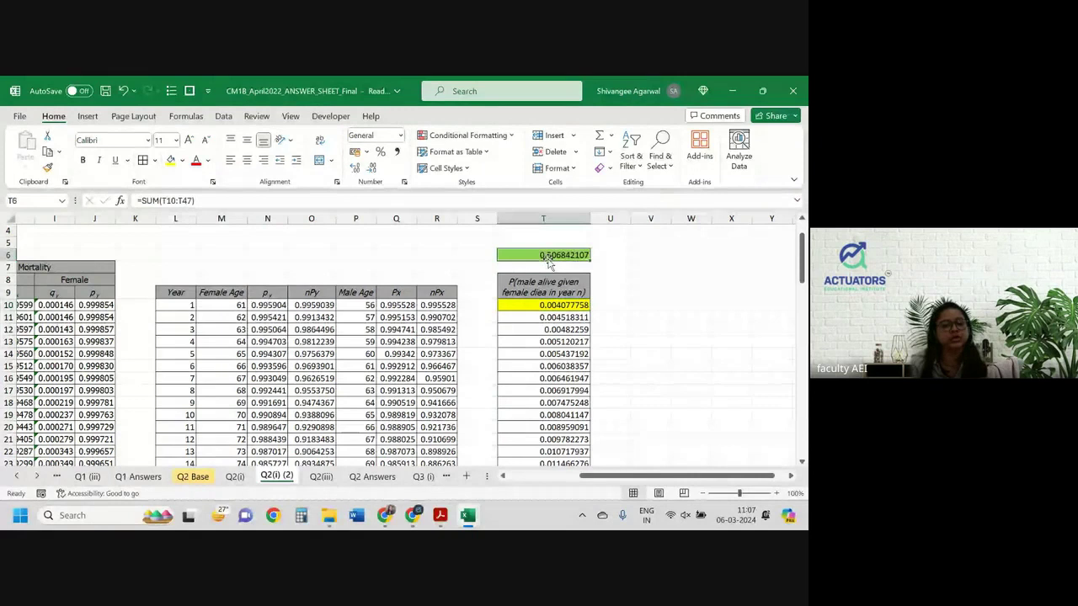
pyautogui.click(380, 152)
pyautogui.click(355, 168)
pyautogui.click(355, 168)
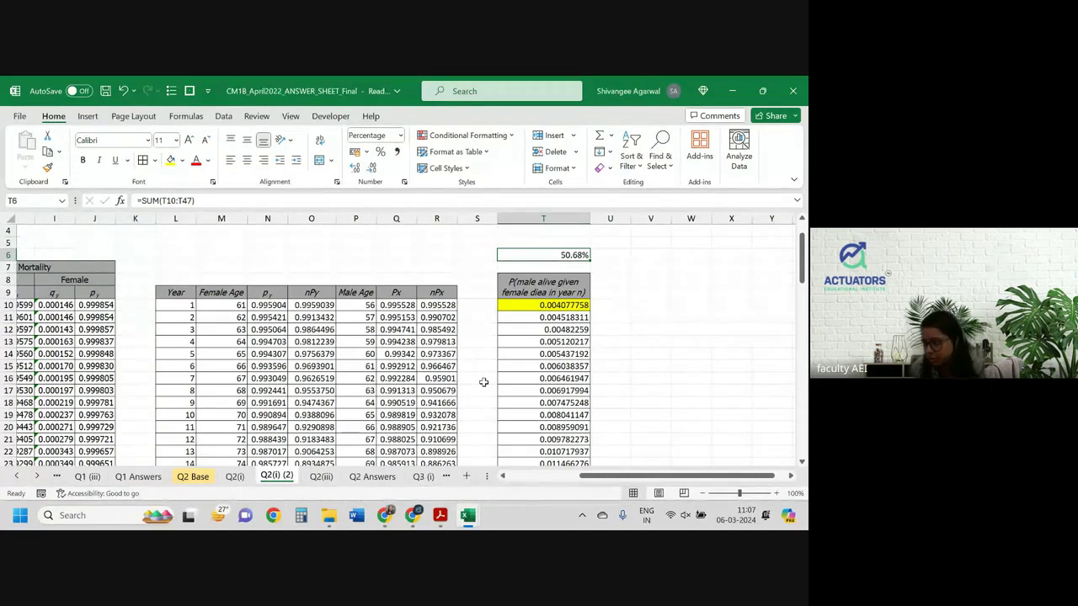
pyautogui.click(556, 305)
# Extend the probability formula down to rows 48 and 49.
pyautogui.hotkey('ctrl', 'Down')
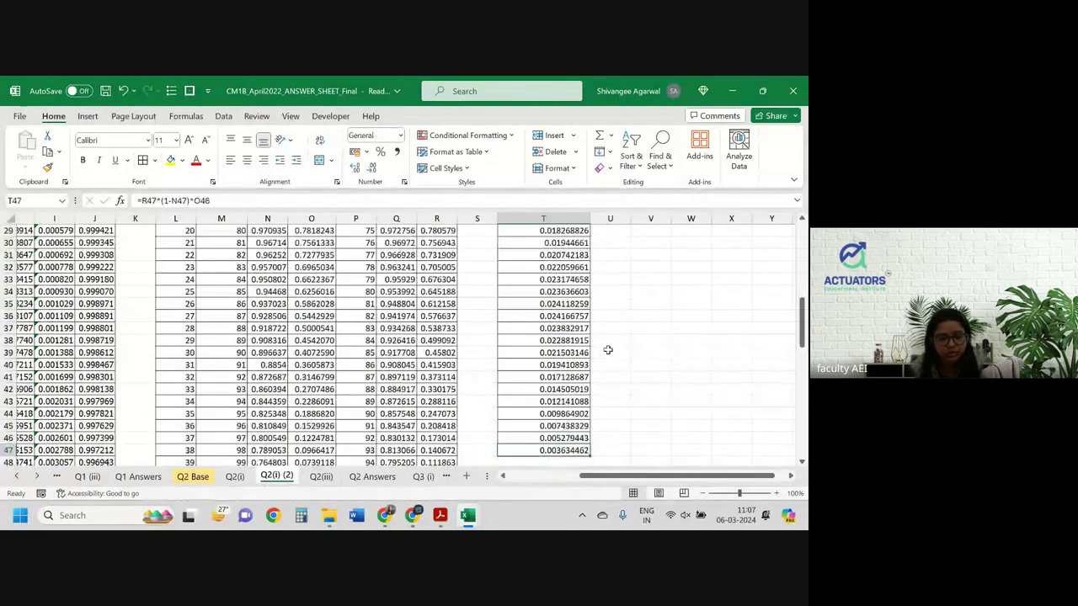
pyautogui.scroll(-3, 607, 349)
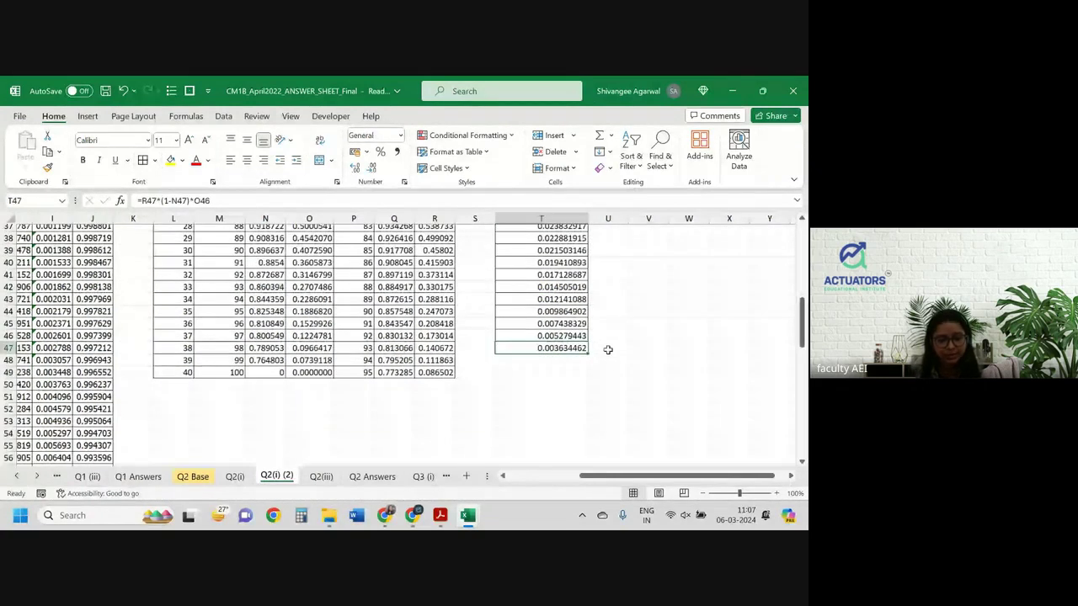
pyautogui.moveTo(587, 353); pyautogui.dragTo(588, 379)
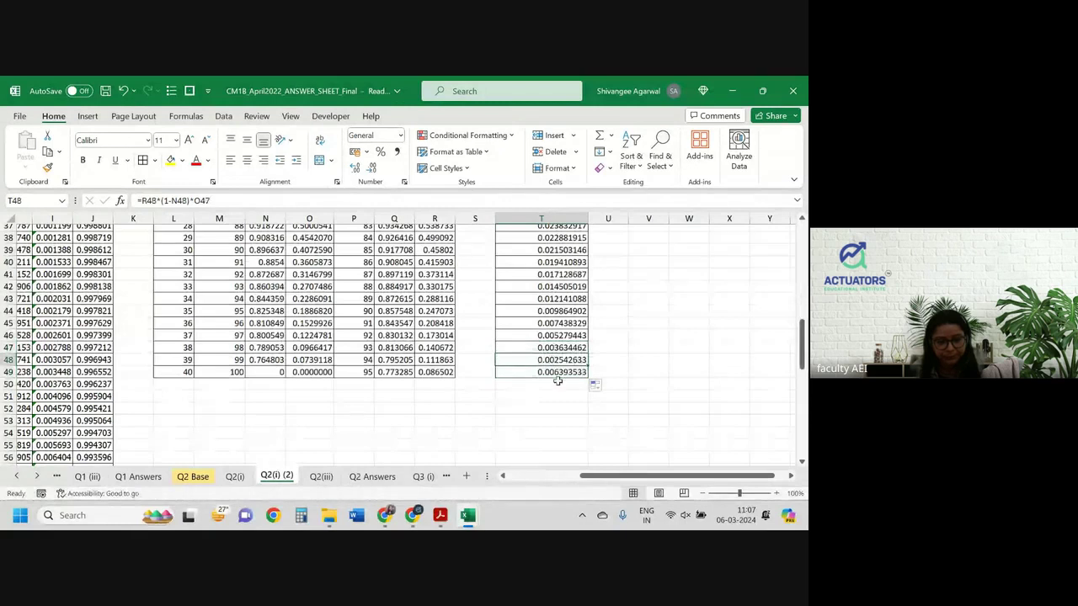
pyautogui.hotkey('ctrl', 'Up')
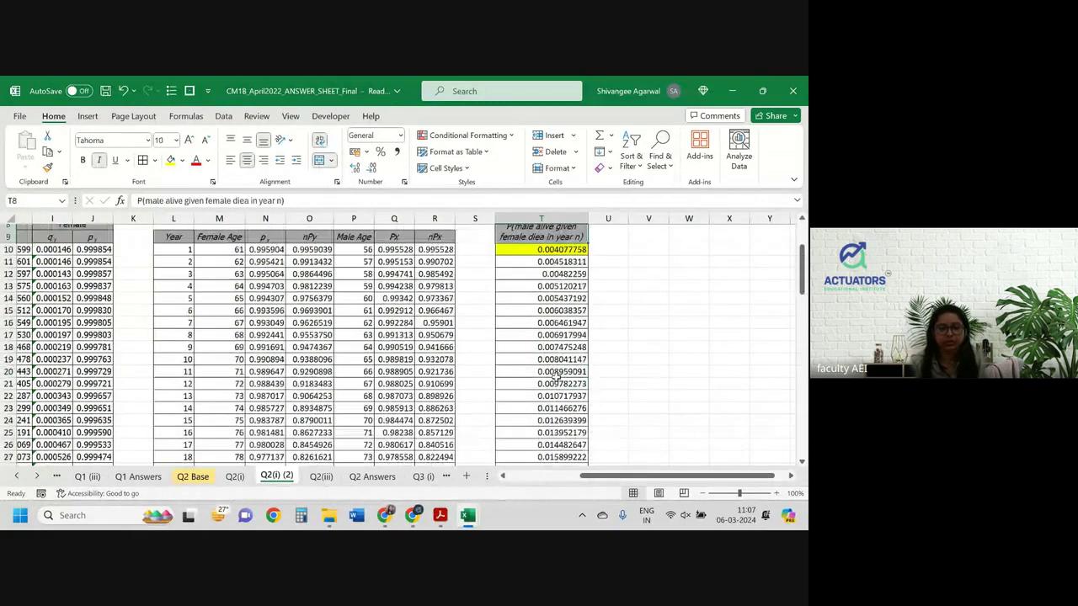
pyautogui.hotkey('ctrl', 'Up')
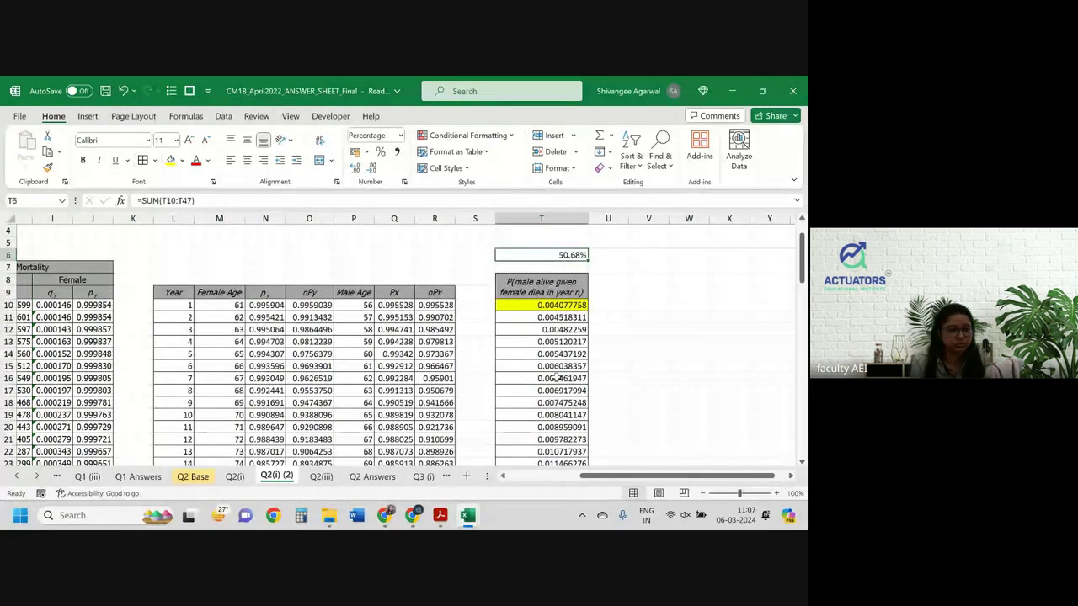
# Widen the T6 SUM range to T10:T49, giving 51.58%.
pyautogui.click(194, 200)
pyautogui.scroll(-8, 543, 333)
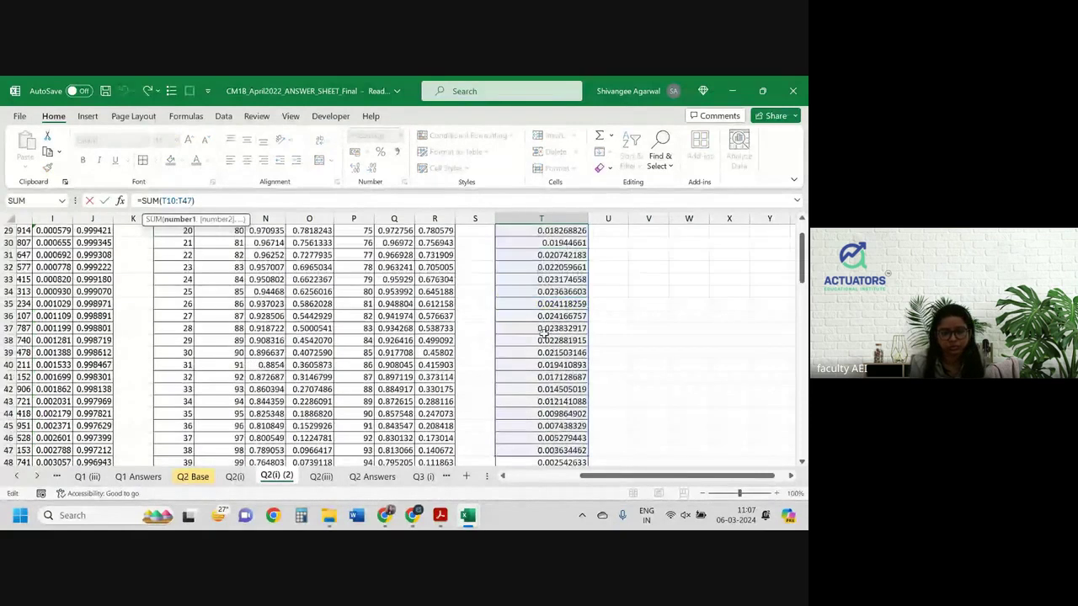
pyautogui.scroll(-2, 543, 332)
pyautogui.scroll(-1, 543, 333)
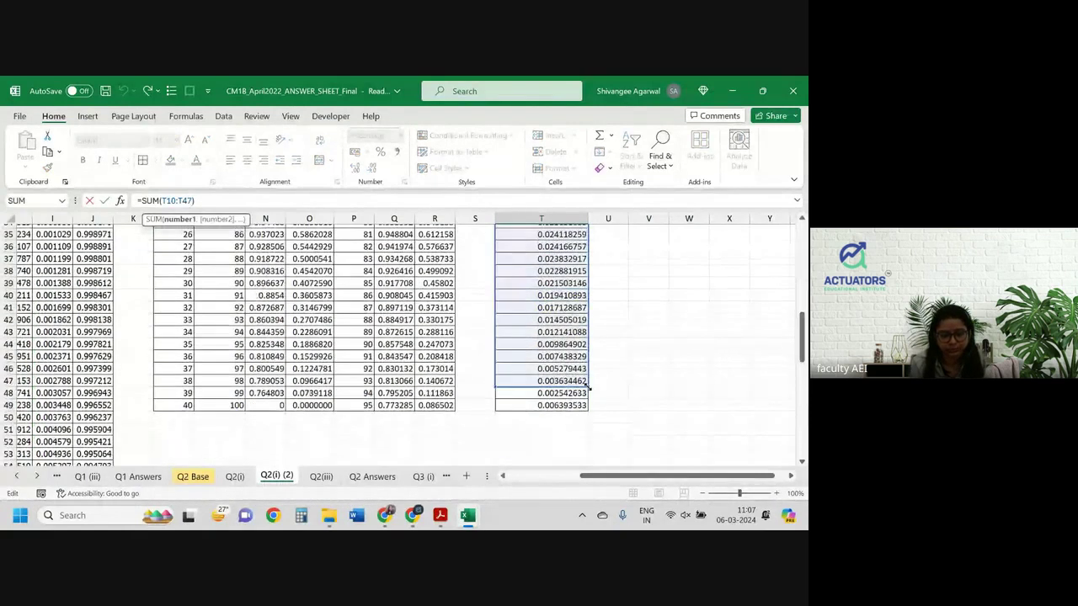
pyautogui.moveTo(589, 386); pyautogui.dragTo(591, 408)
pyautogui.press('Return')
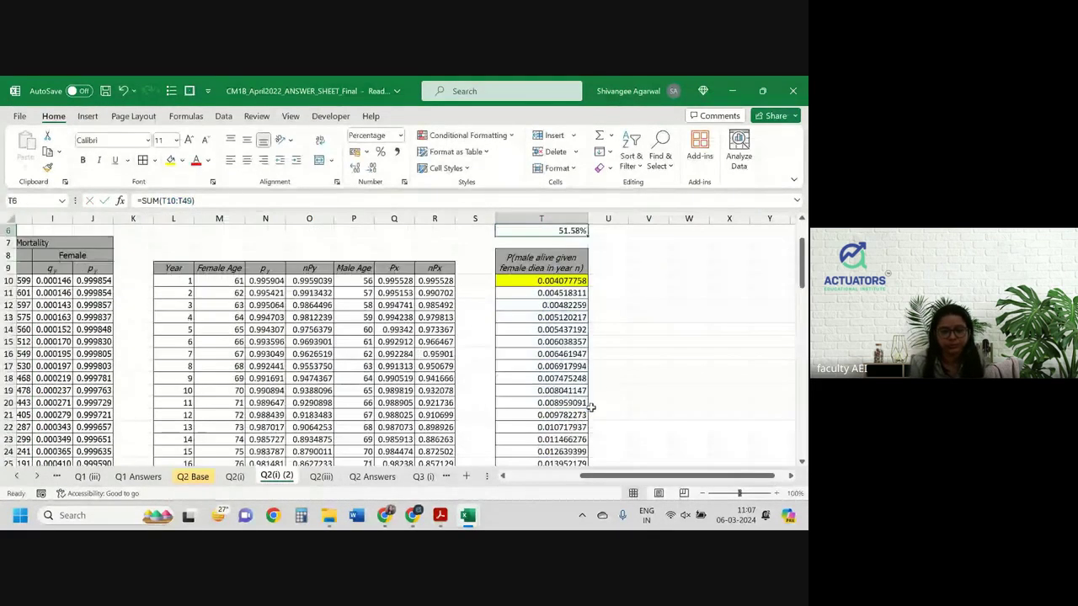
pyautogui.scroll(2, 591, 407)
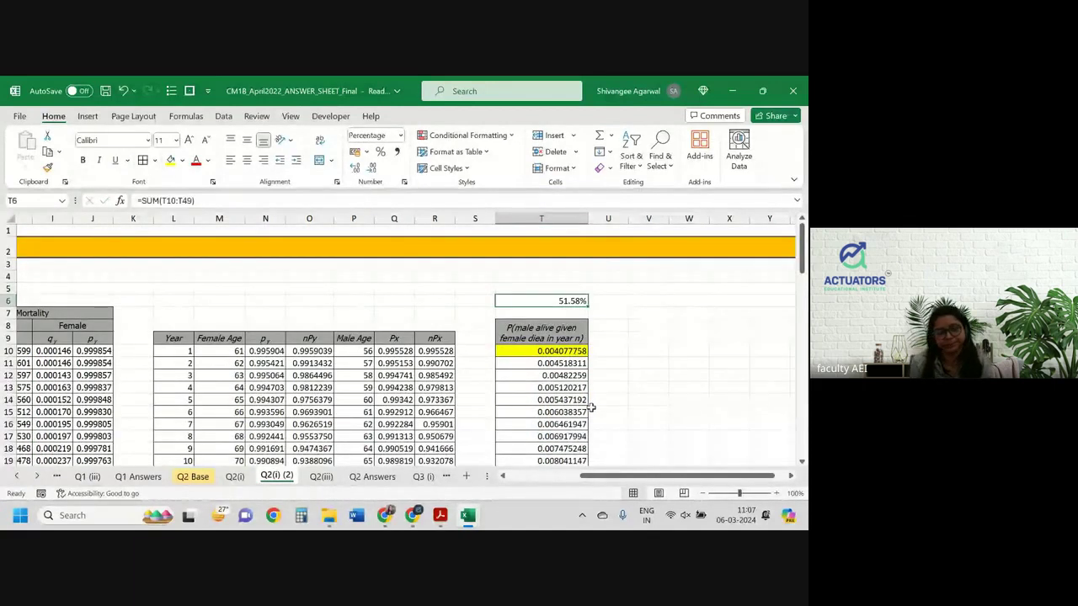
pyautogui.hotkey('ctrl', 'Down')
pyautogui.hotkey('ctrl', 'Down')
pyautogui.hotkey('ctrl', 'Down')
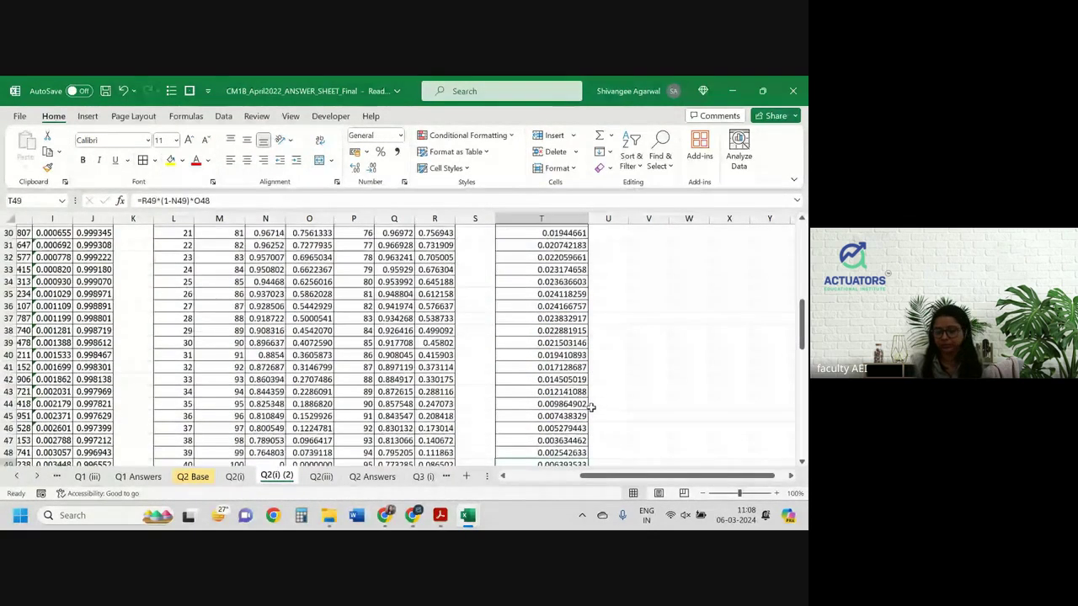
pyautogui.scroll(-1, 591, 407)
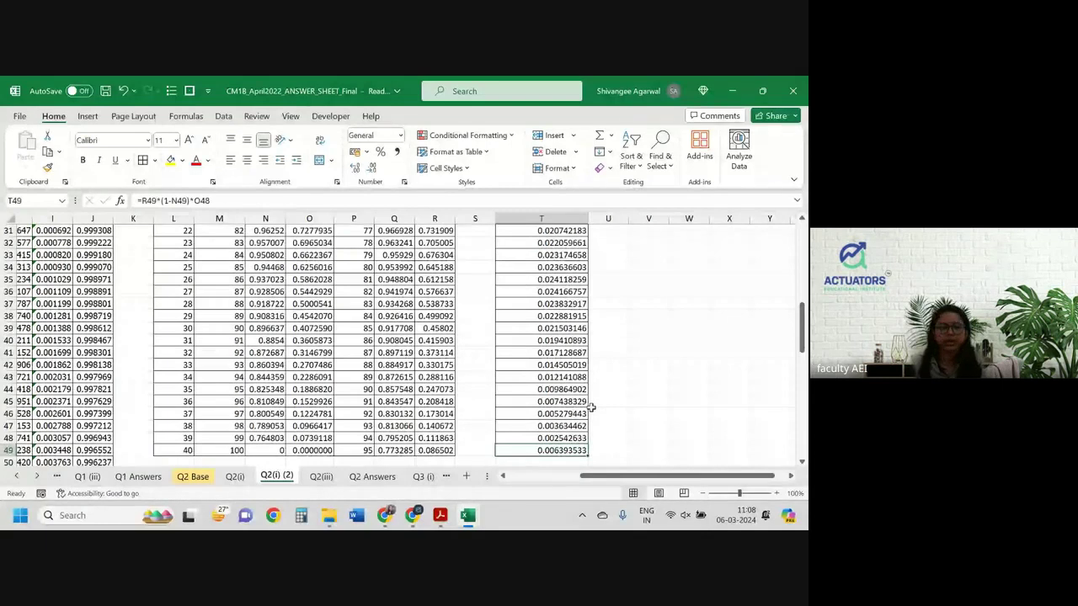
pyautogui.press('Down')
pyautogui.press('Down')
pyautogui.hotkey('ctrl', 'Up')
pyautogui.hotkey('ctrl', 'Up')
pyautogui.hotkey('ctrl', 'Up')
pyautogui.hotkey('ctrl', 'Up')
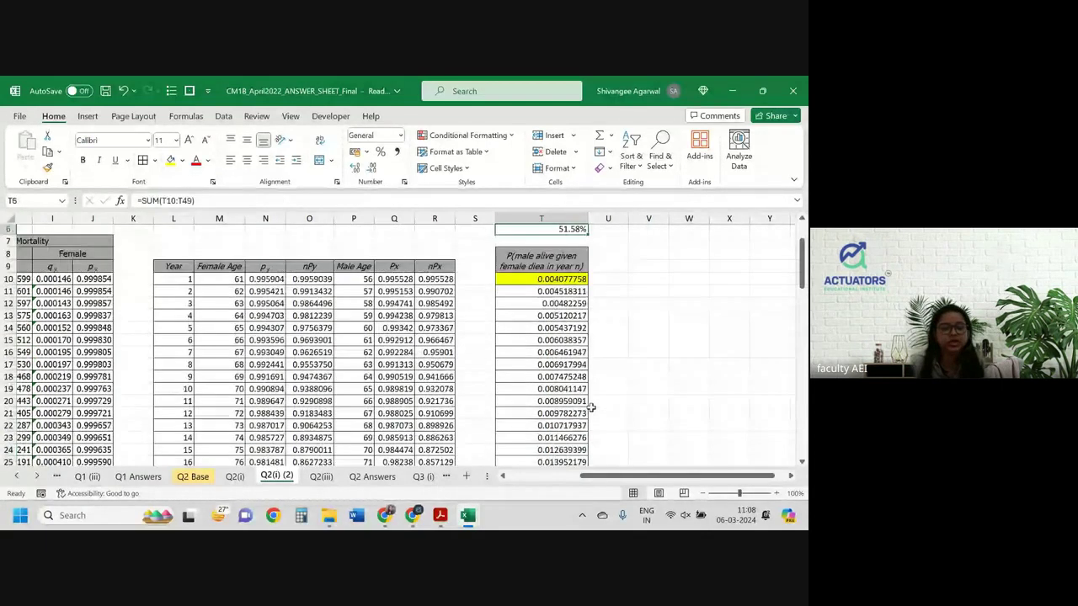
pyautogui.scroll(2, 591, 407)
pyautogui.press('Down')
pyautogui.press('Down')
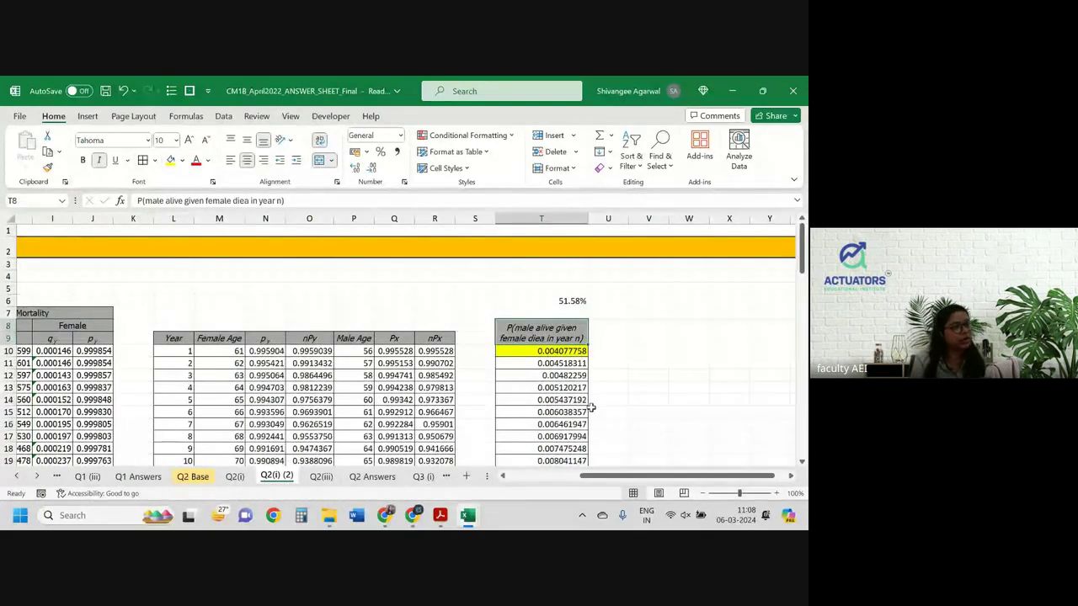
pyautogui.hscroll(-2, 591, 408)
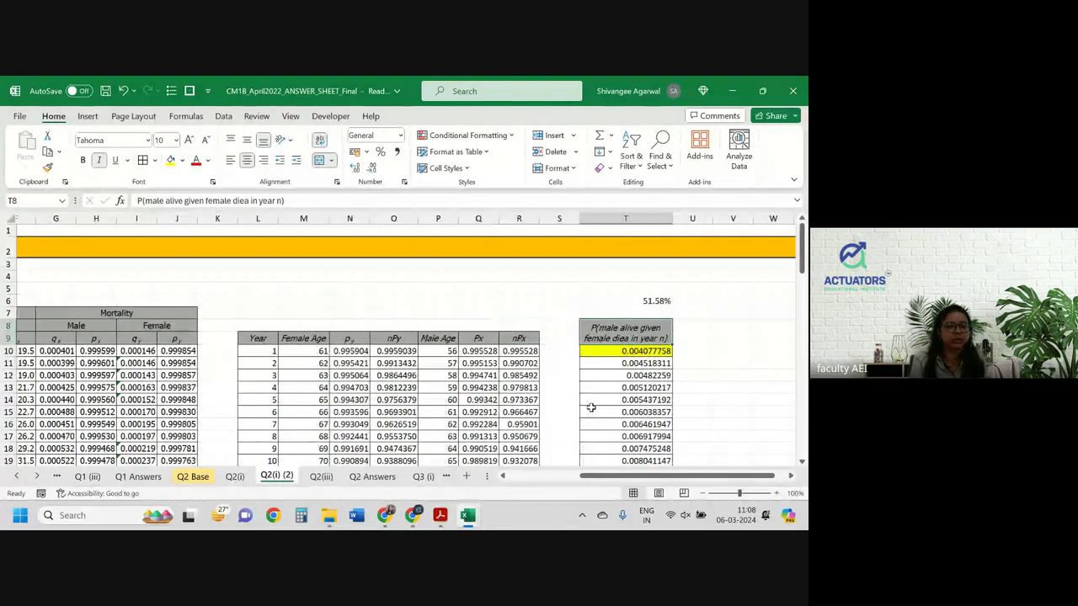
pyautogui.hscroll(-1, 591, 407)
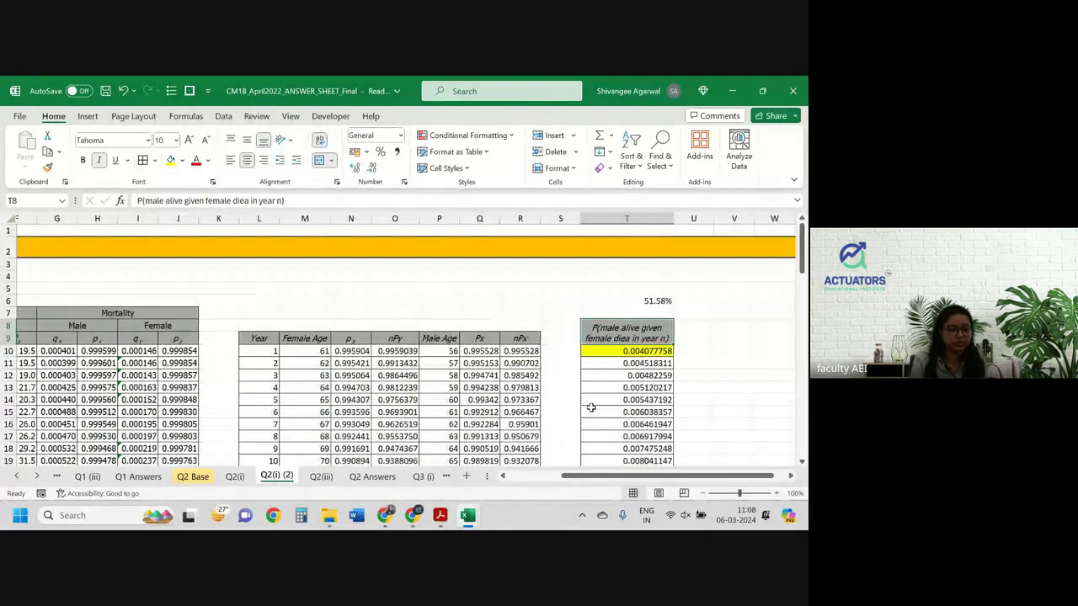
# Rename the Q2(i) (2) sheet tab to Q2(ii).
pyautogui.doubleClick(273, 477)
pyautogui.write('Q2(i)')
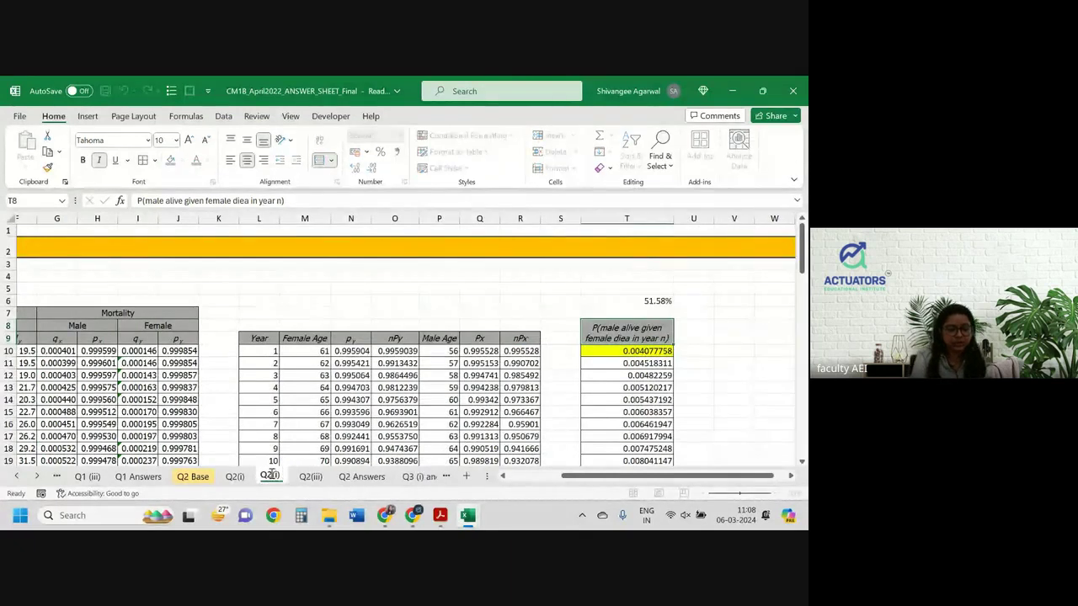
pyautogui.press('BackSpace')
pyautogui.write('i)')
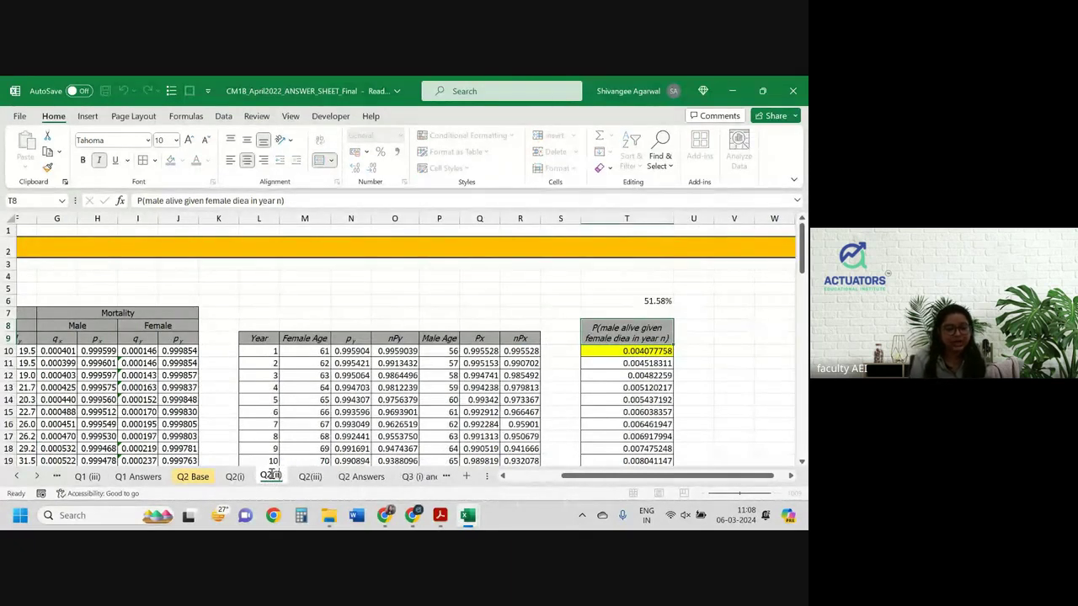
pyautogui.click(353, 410)
# Change the title in cell A2 to Q2 (ii).
pyautogui.hscroll(-2, 354, 410)
pyautogui.click(43, 247)
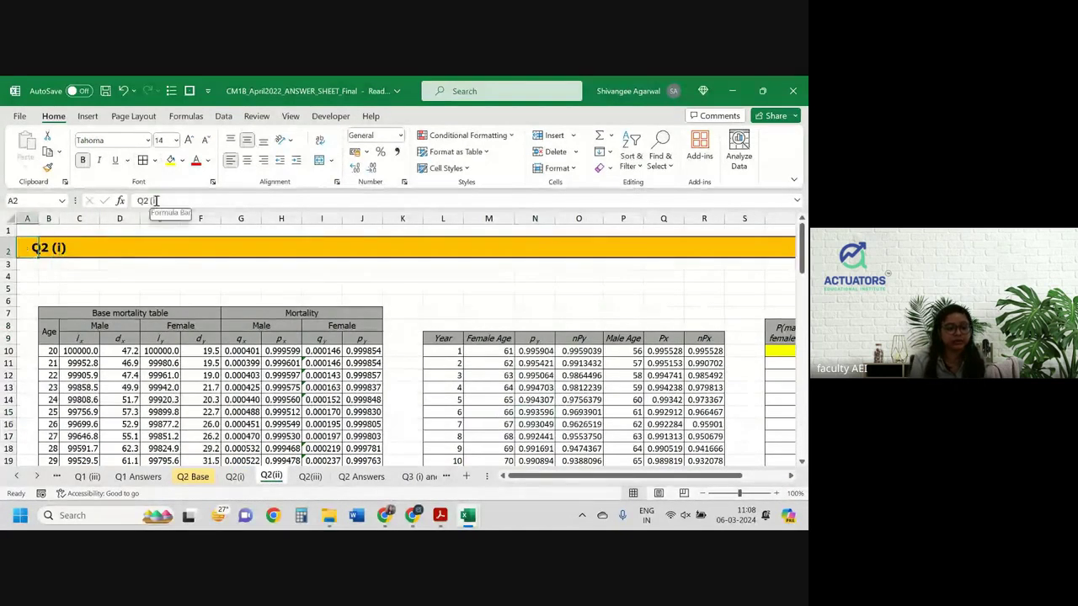
pyautogui.write('Q2 (ii)')
pyautogui.press('Return')
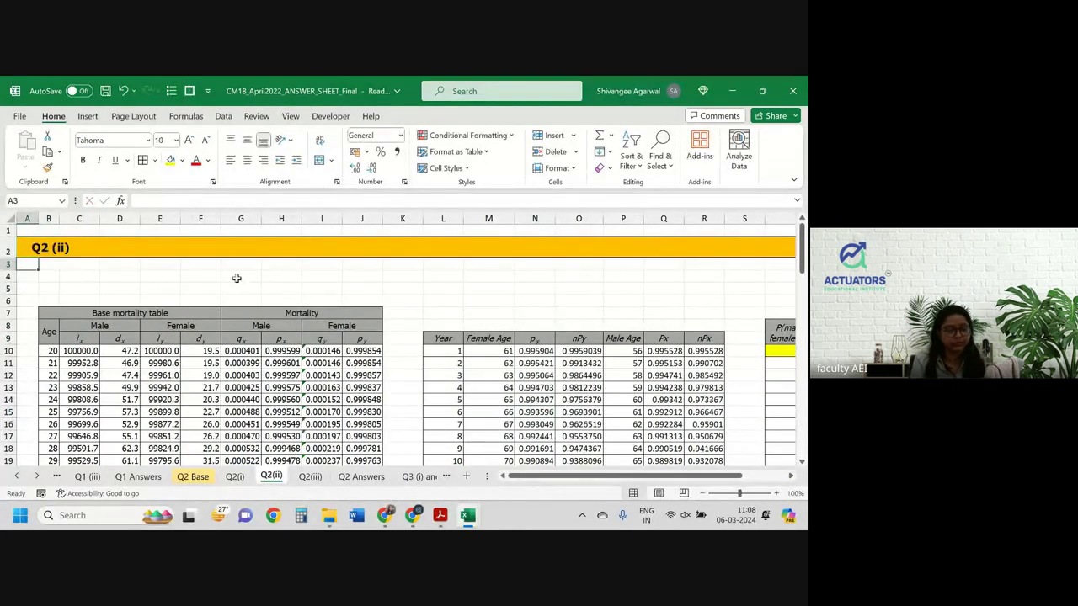
# Check the formulas in T11 and T13 and the column's last value, 0.006393533 at female age 100.
pyautogui.hscroll(5, 287, 347)
pyautogui.scroll(-1, 287, 347)
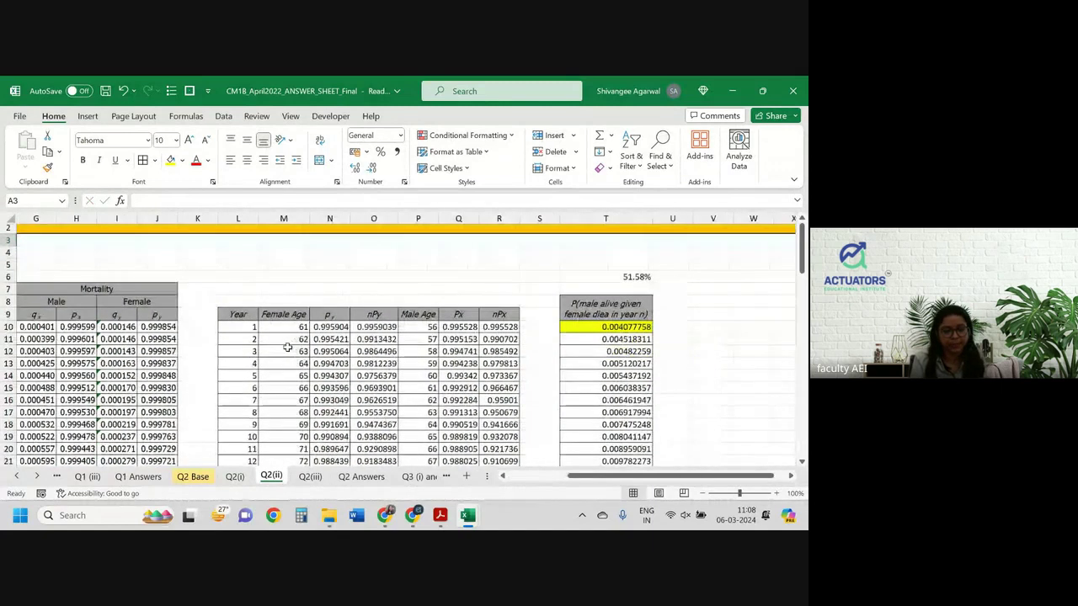
pyautogui.hscroll(1, 287, 347)
pyautogui.scroll(1, 287, 347)
pyautogui.scroll(-1, 287, 347)
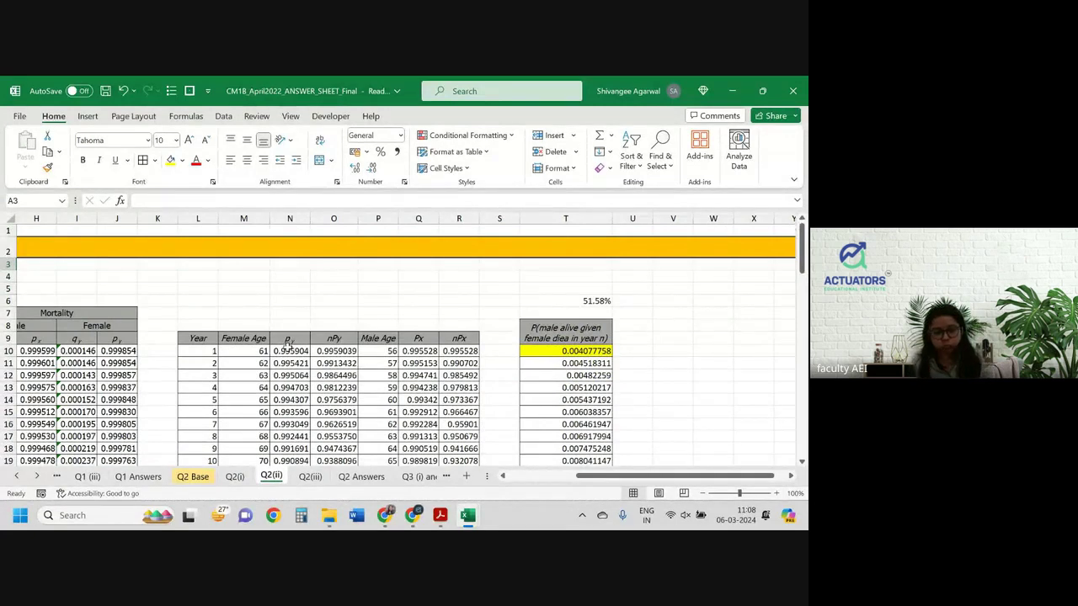
pyautogui.click(596, 362)
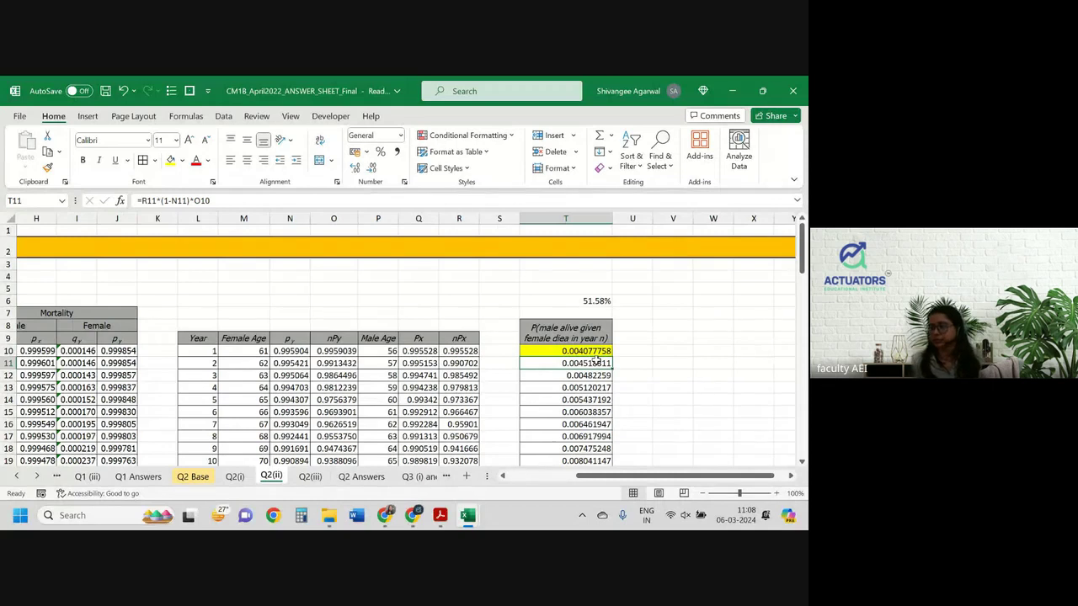
pyautogui.click(571, 388)
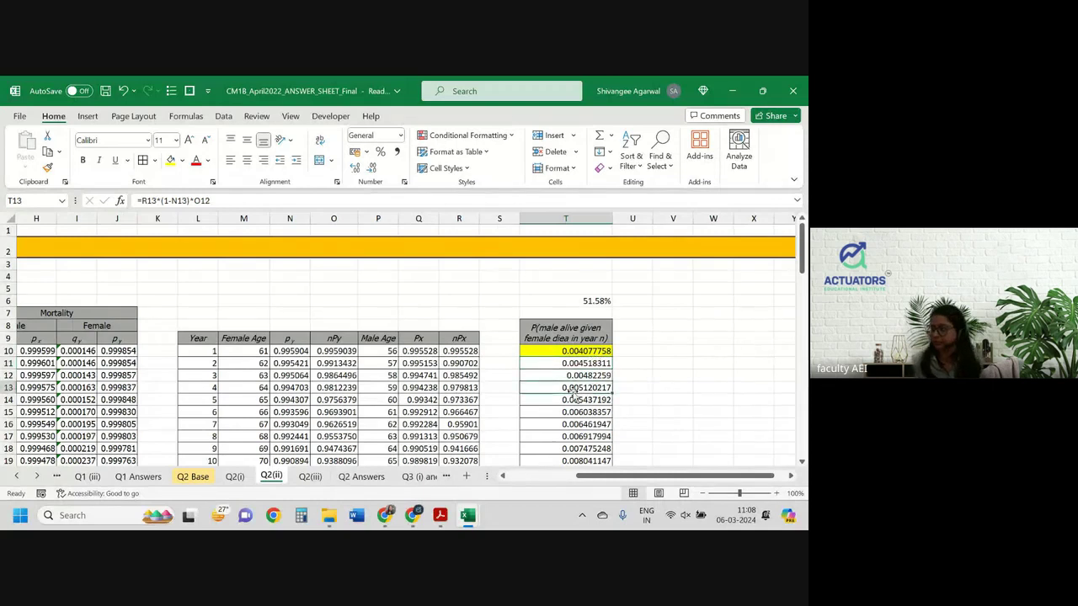
pyautogui.hotkey('ctrl', 'Down')
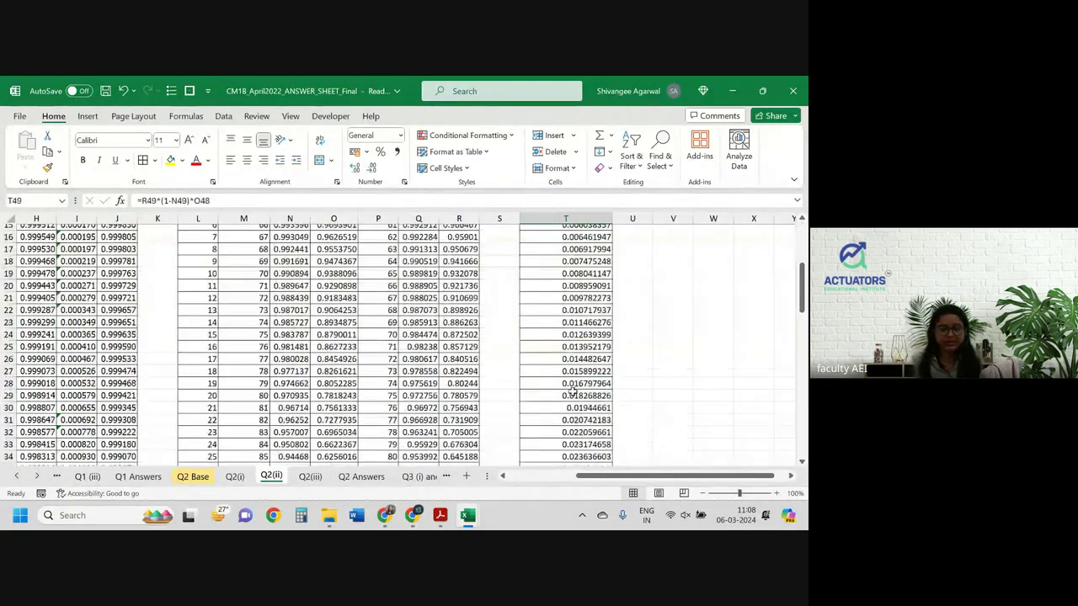
pyautogui.scroll(-1, 572, 388)
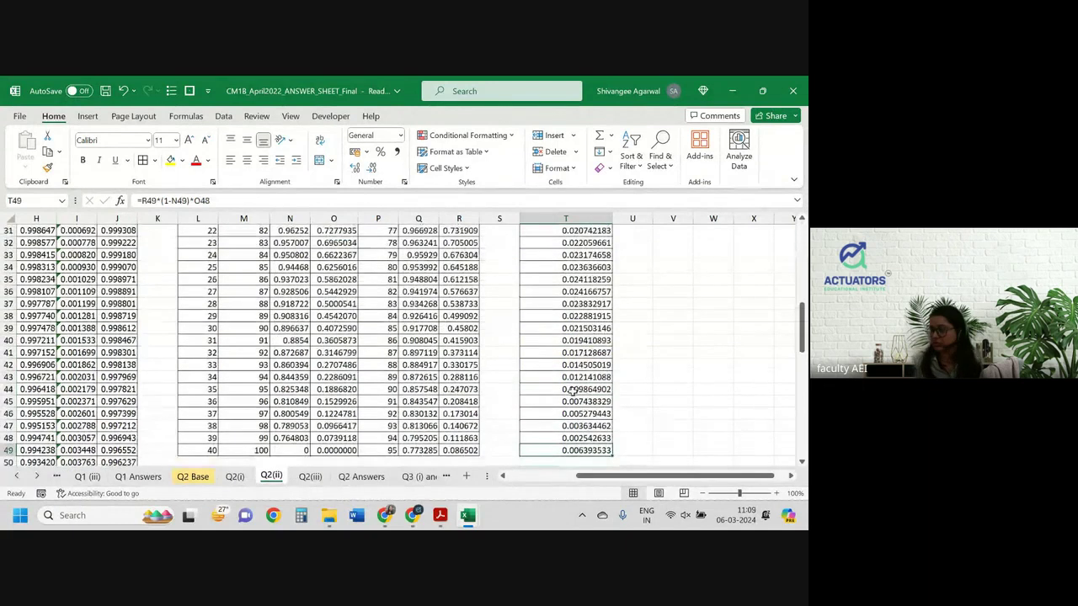
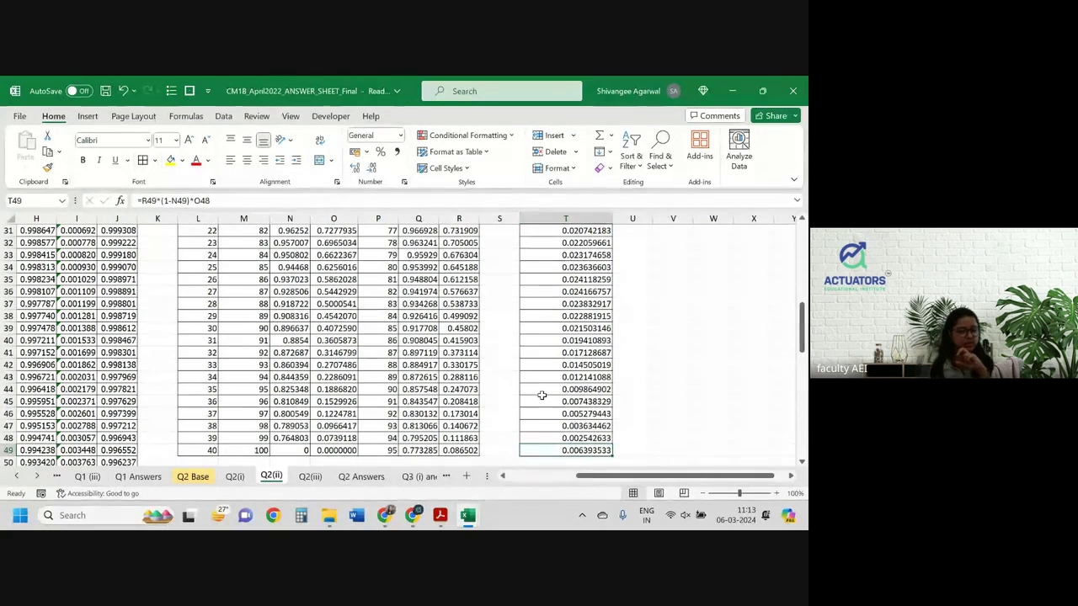
# Look over the Q2(iii) sheet and the exam question PDF, then return to Excel.
pyautogui.click(326, 476)
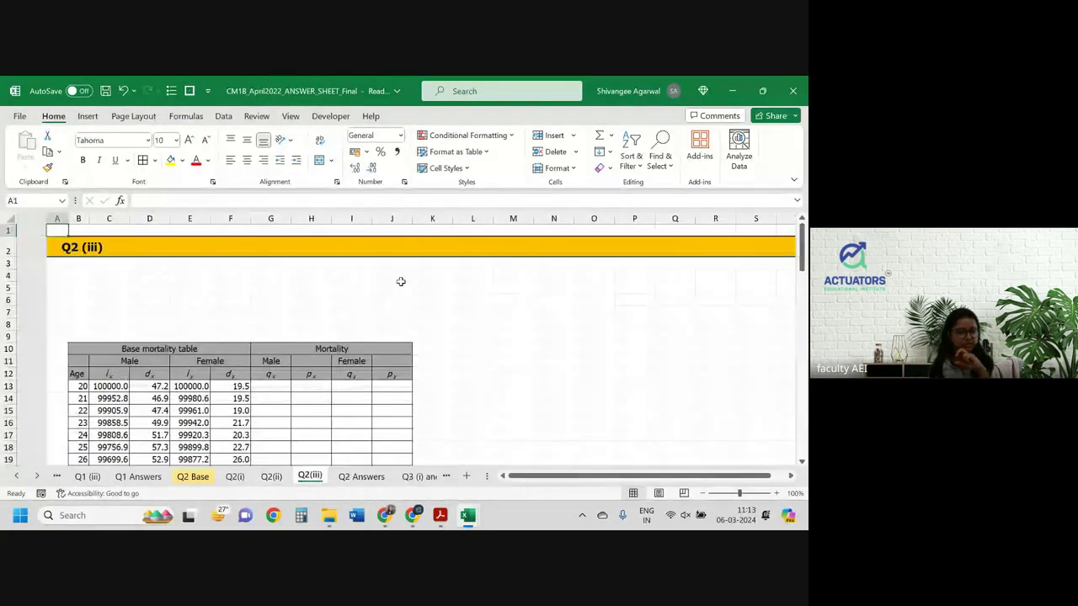
pyautogui.scroll(-2, 401, 281)
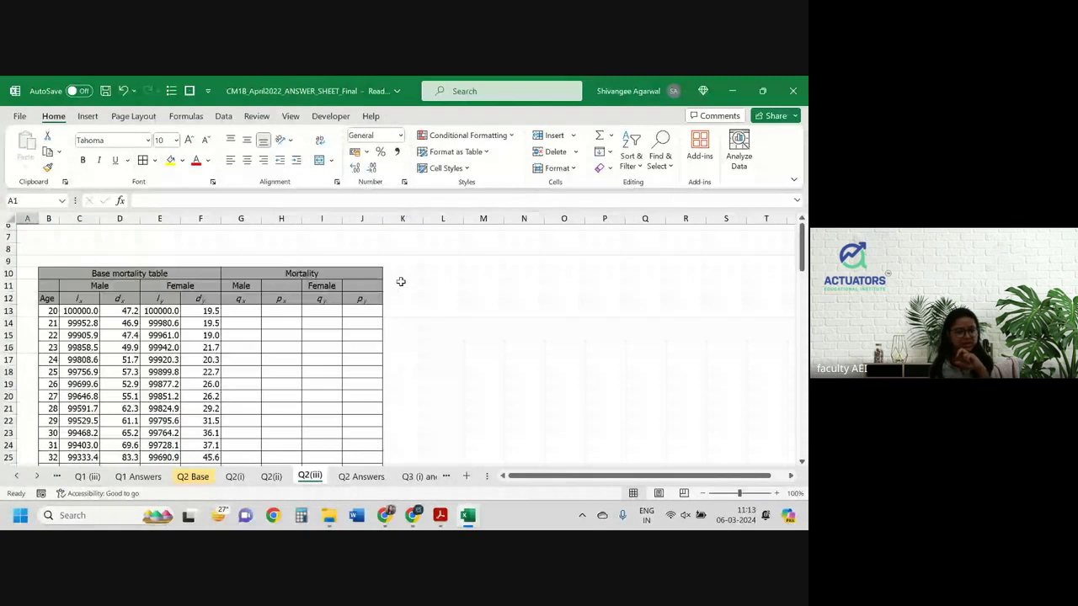
pyautogui.scroll(-1, 400, 281)
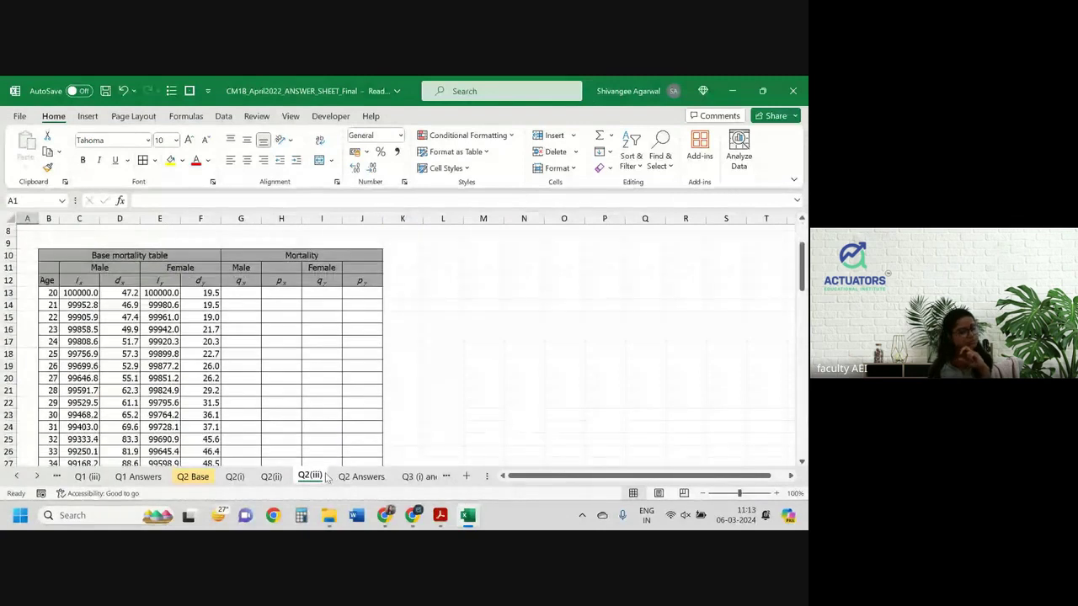
pyautogui.click(439, 516)
pyautogui.click(348, 306)
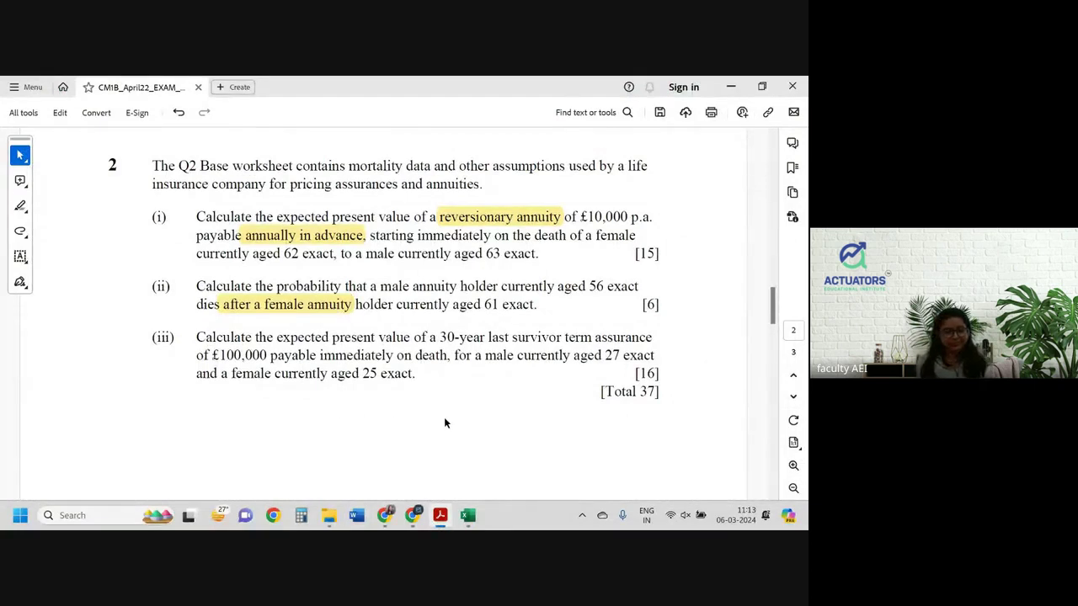
pyautogui.hotkey('alt', 'Tab')
# On Q2(ii), label the 51.58% total with 'sum' in S6.
pyautogui.click(271, 477)
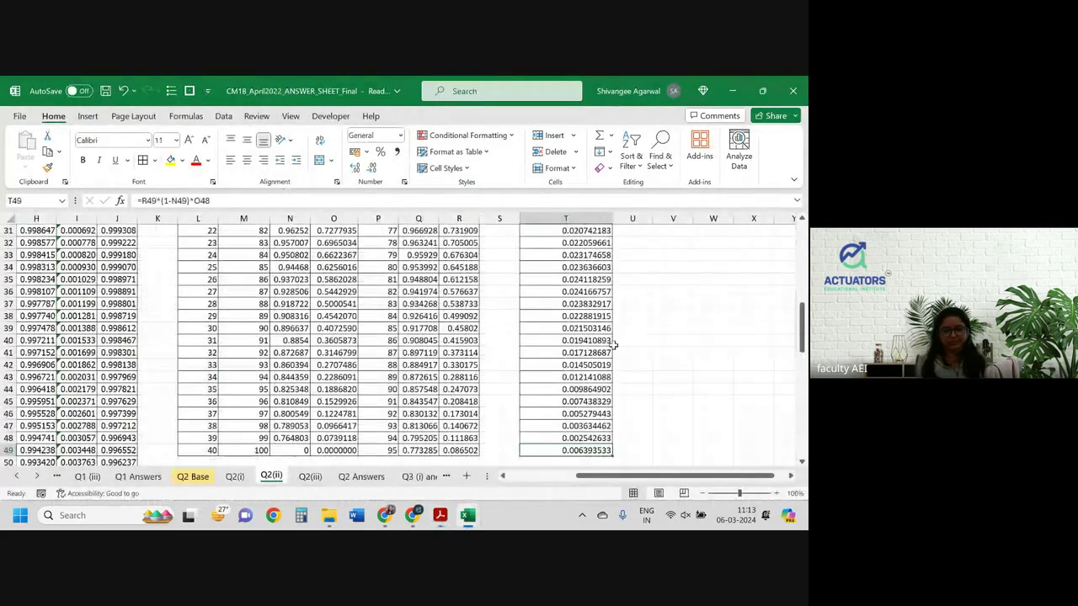
pyautogui.scroll(10, 615, 345)
pyautogui.click(593, 301)
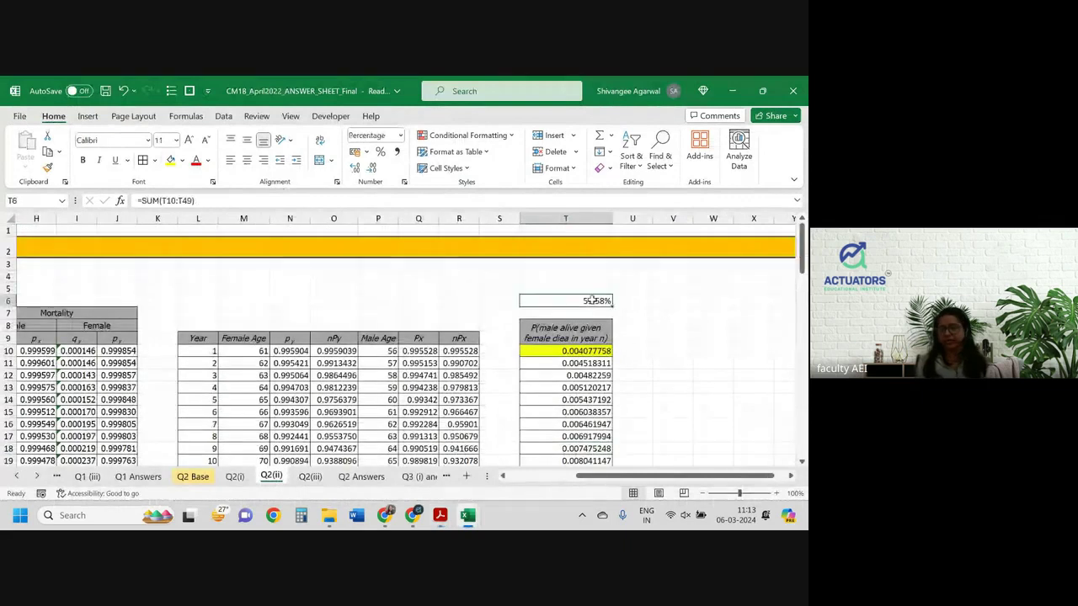
pyautogui.press('Left')
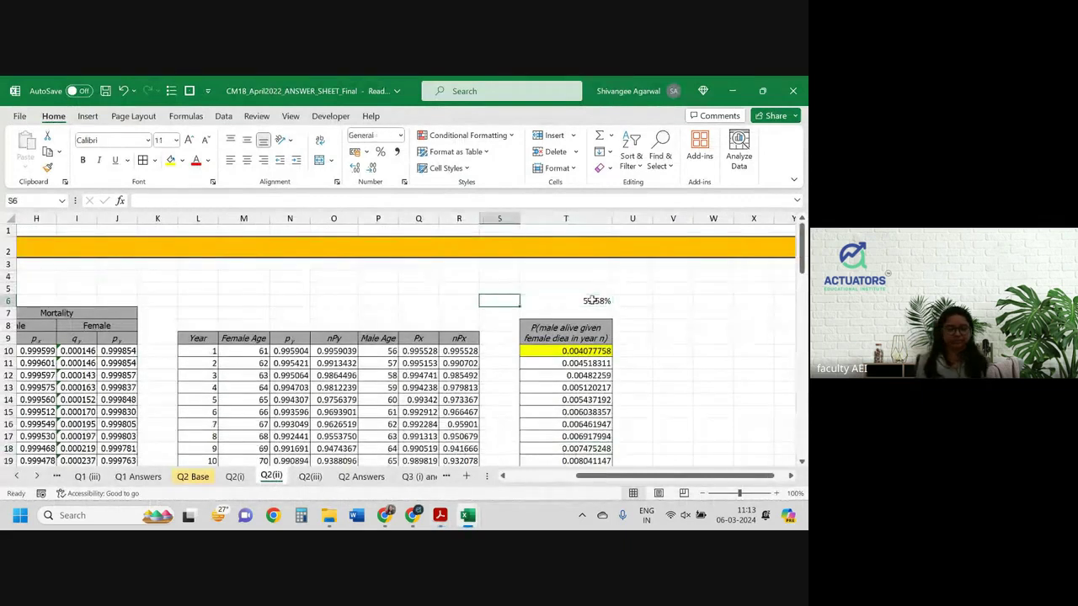
pyautogui.write('sum')
pyautogui.click(593, 301)
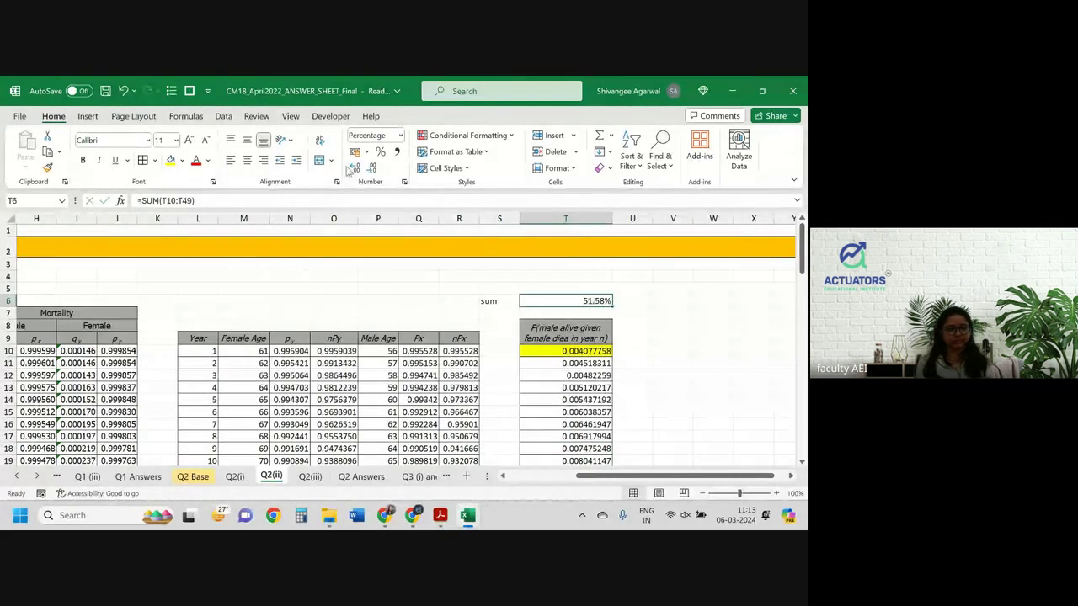
# Fill the T6 total light green and bring the exam PDF forward.
pyautogui.click(181, 161)
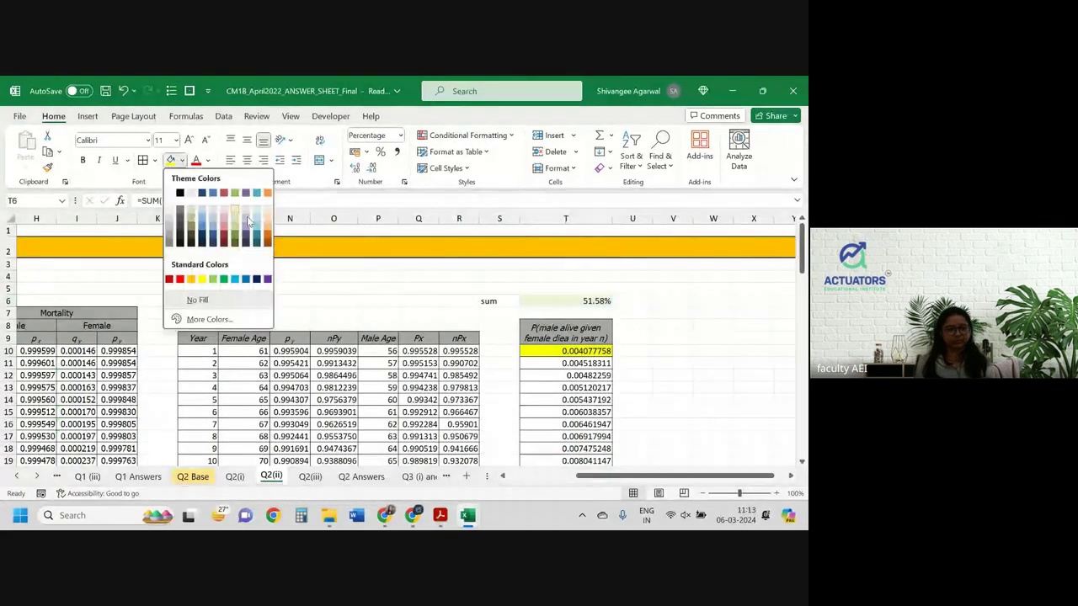
pyautogui.click(216, 279)
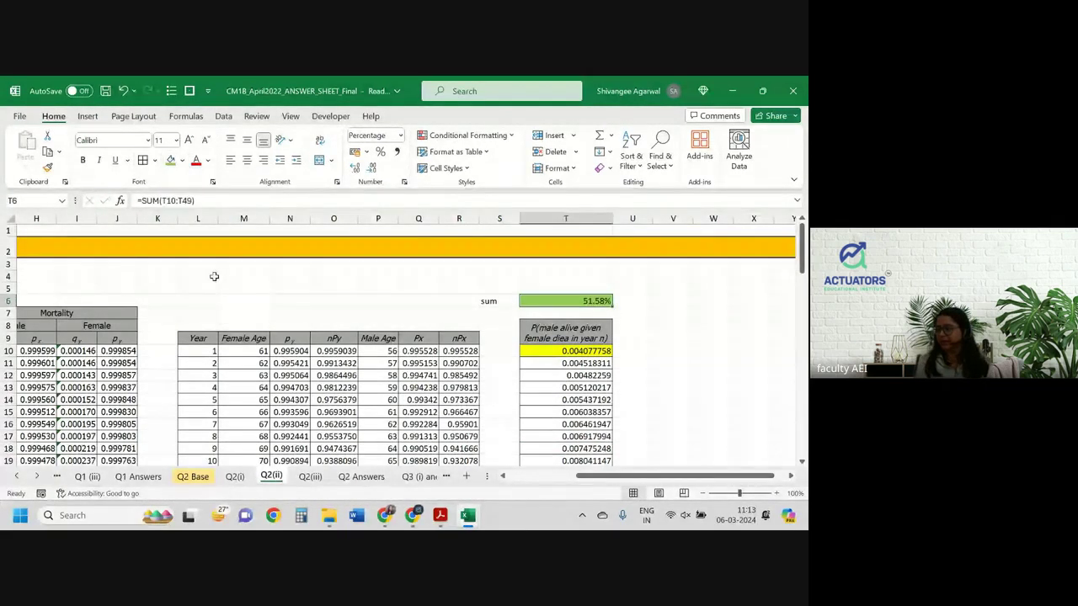
pyautogui.click(446, 256)
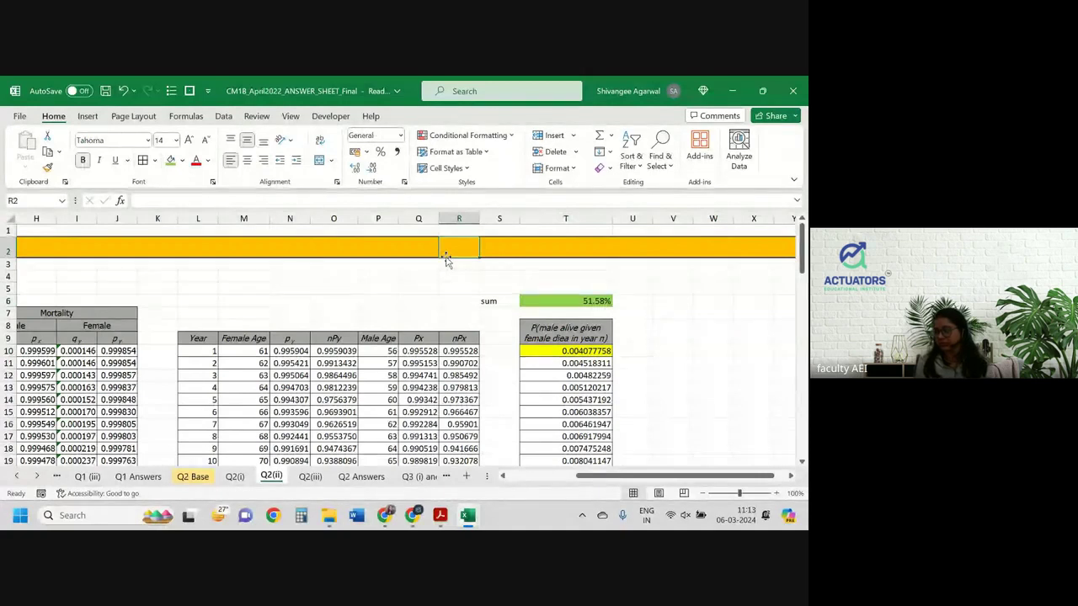
pyautogui.click(593, 302)
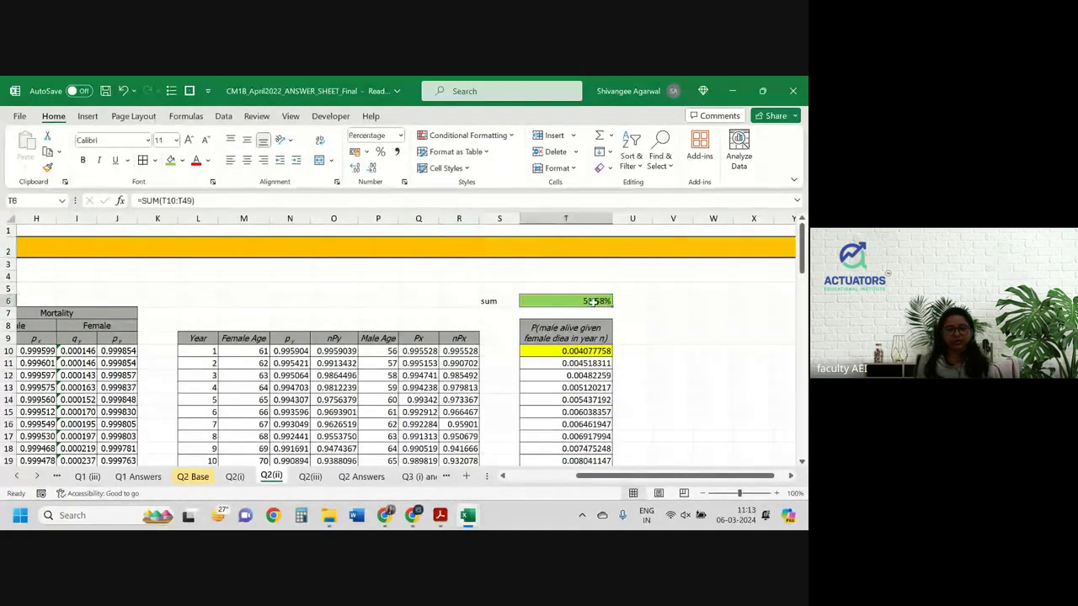
pyautogui.click(310, 477)
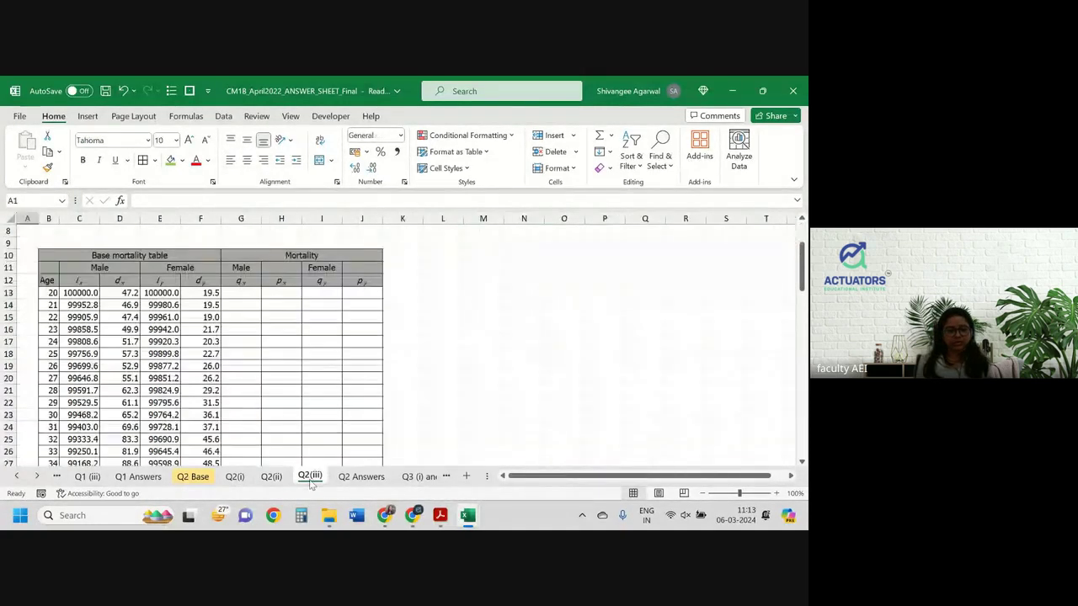
pyautogui.click(440, 516)
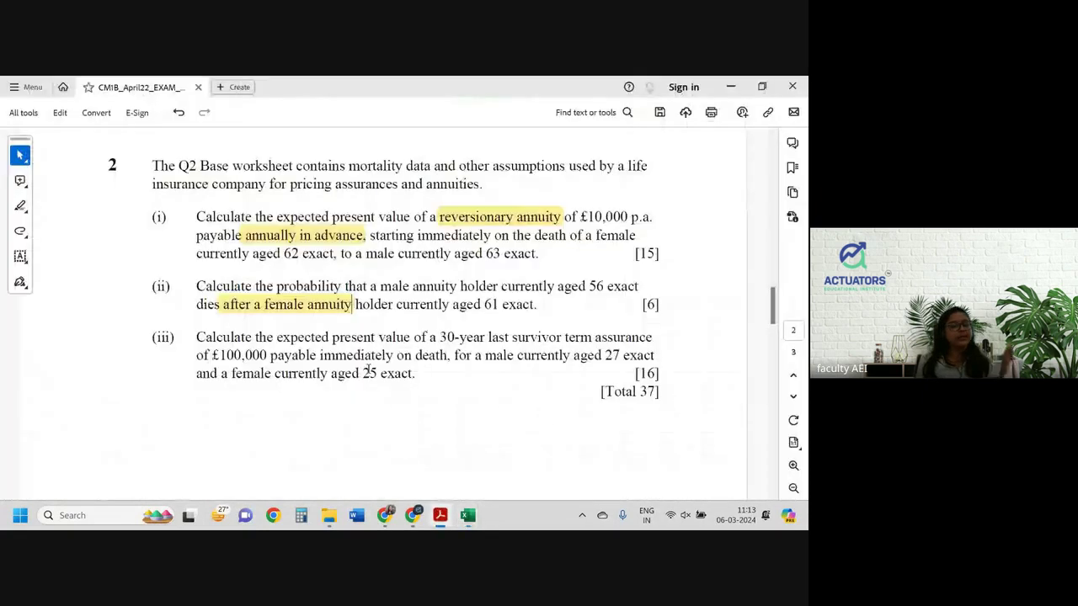
# Highlight 'a 30-year last survivor term assurance' and 'immediately' in part (iii) in yellow.
pyautogui.moveTo(277, 337); pyautogui.dragTo(478, 356)
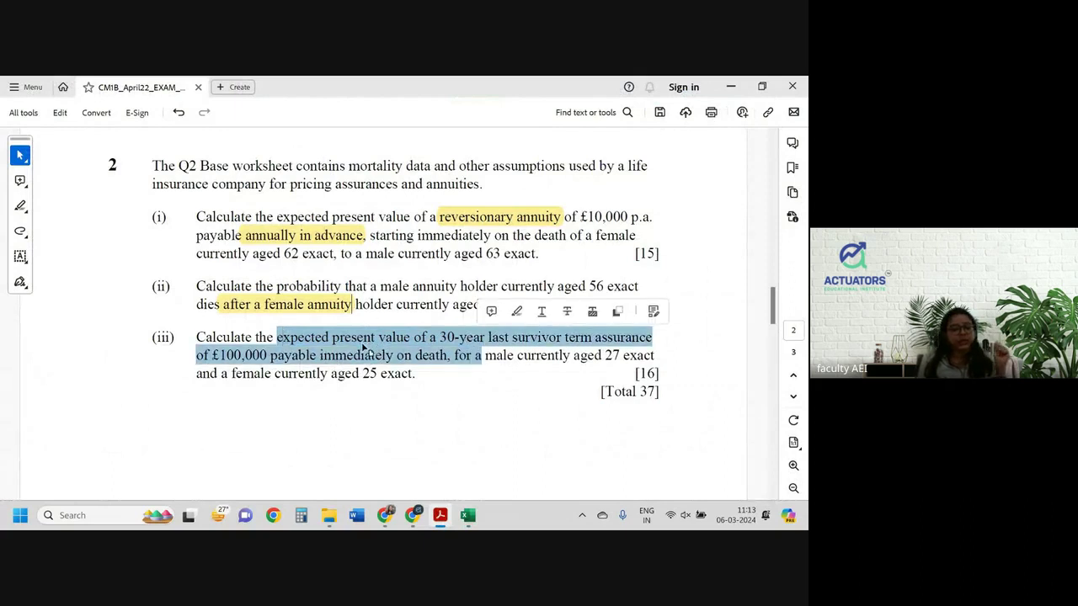
pyautogui.click(474, 351)
pyautogui.moveTo(425, 337); pyautogui.dragTo(631, 337)
pyautogui.click(618, 314)
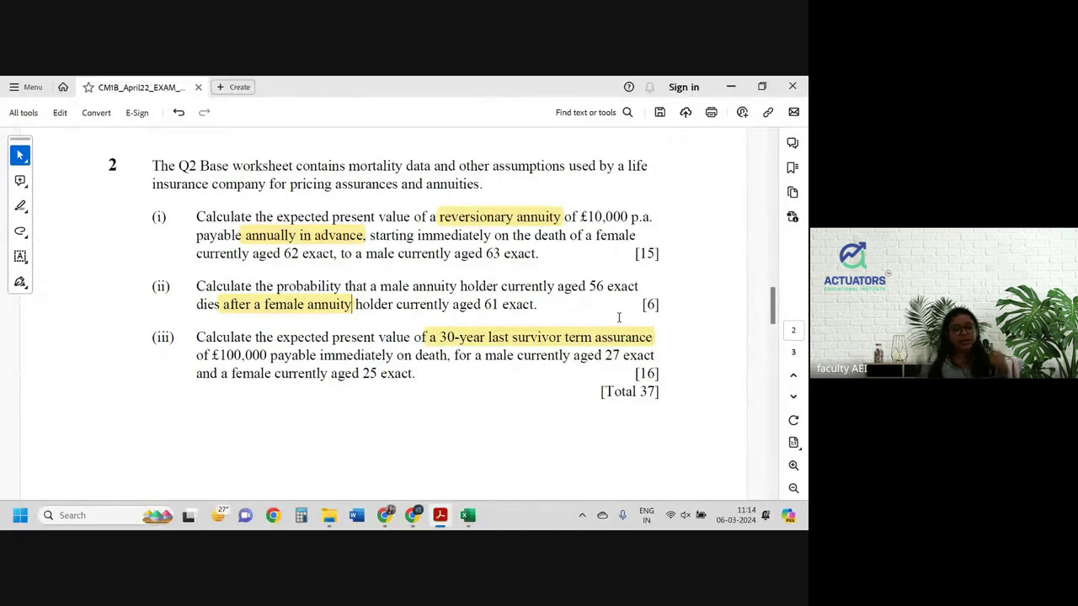
pyautogui.moveTo(322, 356); pyautogui.dragTo(401, 359)
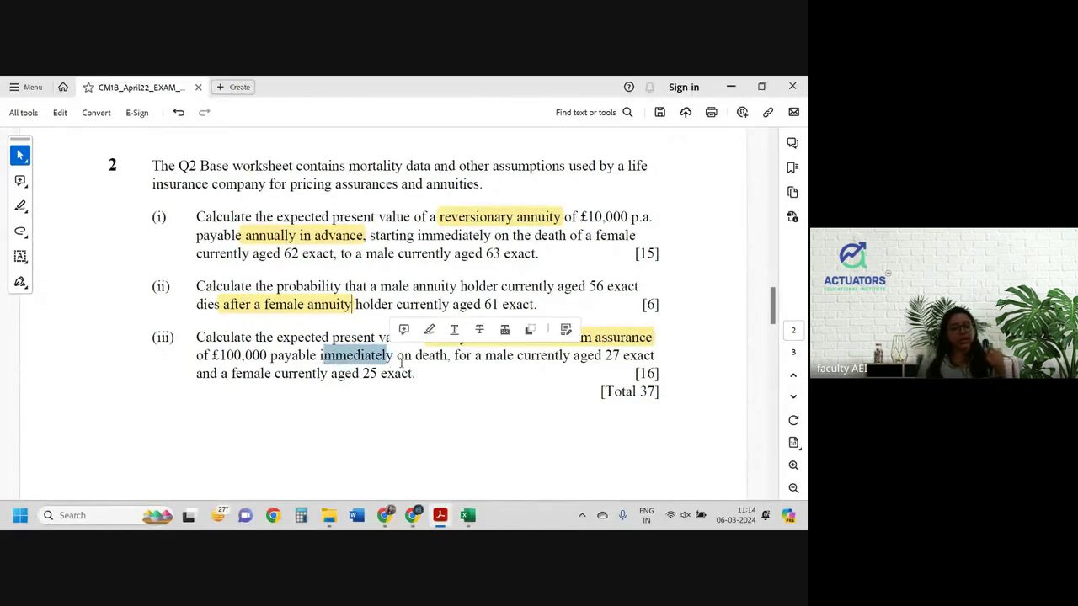
pyautogui.click(428, 330)
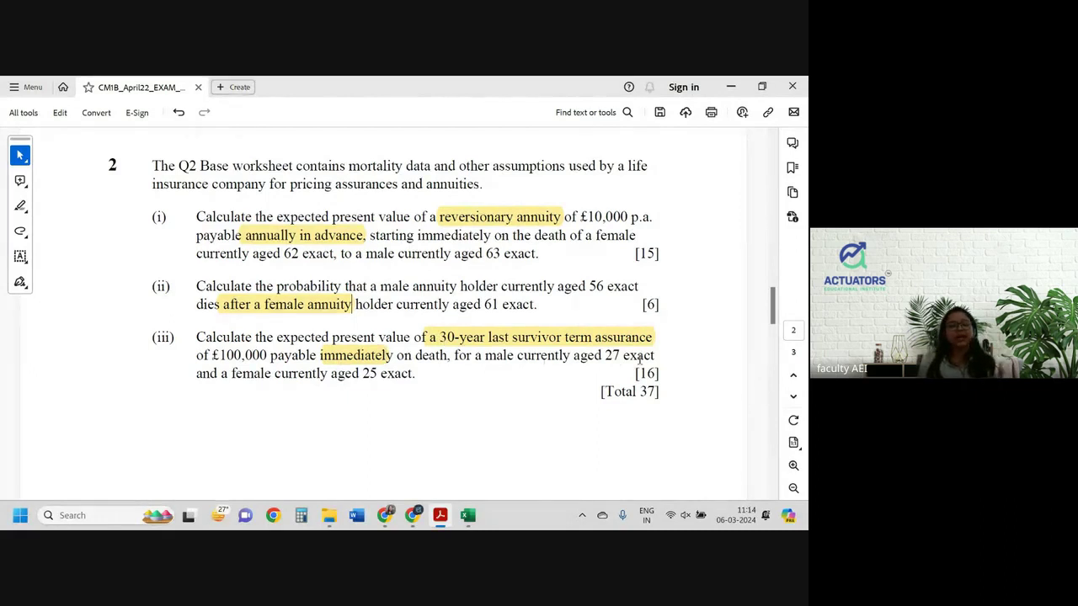
# Check the ages 27 and 25 exact in the question, then return to Excel's Q2(ii) sheet.
pyautogui.moveTo(605, 355); pyautogui.dragTo(620, 356)
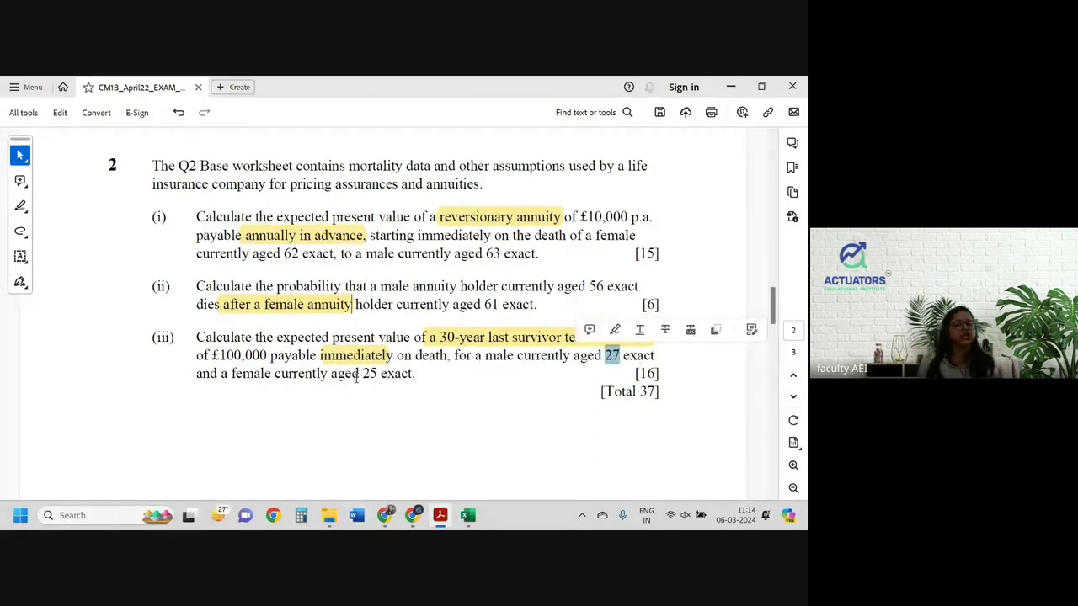
pyautogui.click(381, 379)
pyautogui.moveTo(360, 374); pyautogui.dragTo(412, 373)
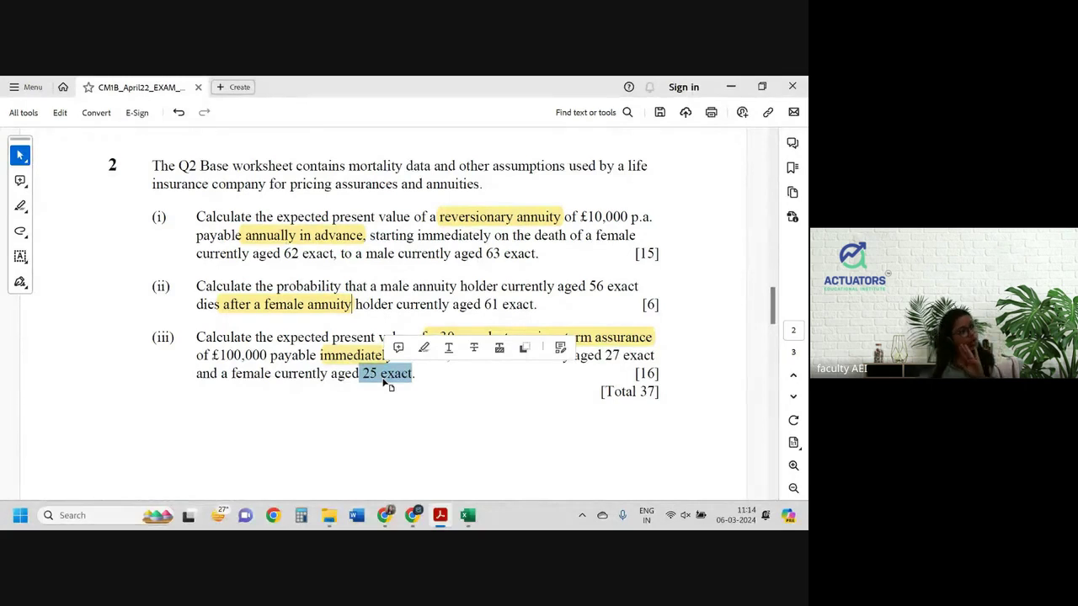
pyautogui.click(438, 397)
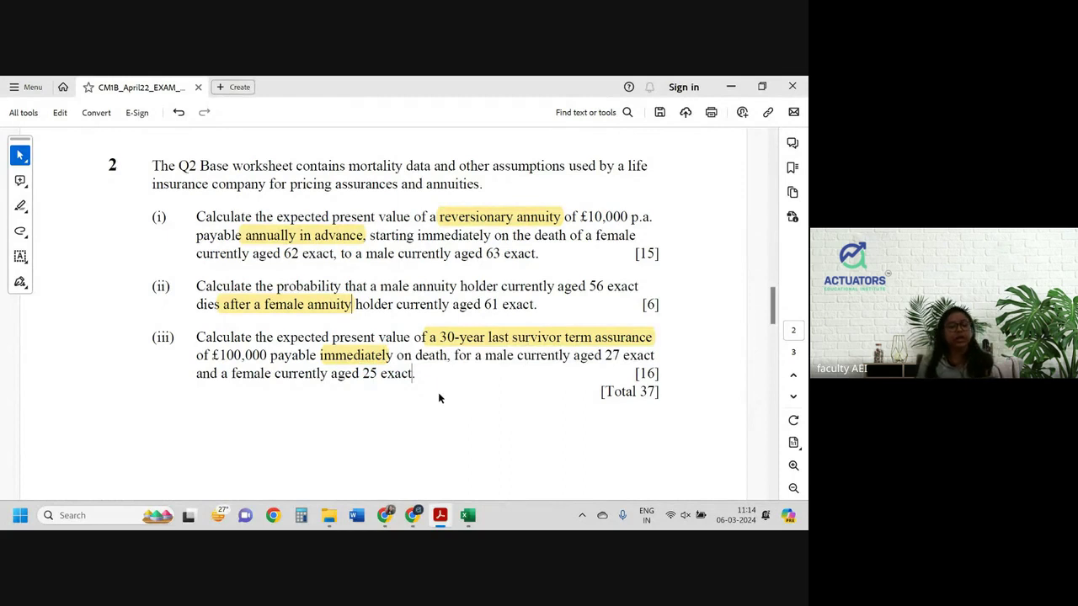
pyautogui.hotkey('alt', 'Tab')
pyautogui.click(270, 476)
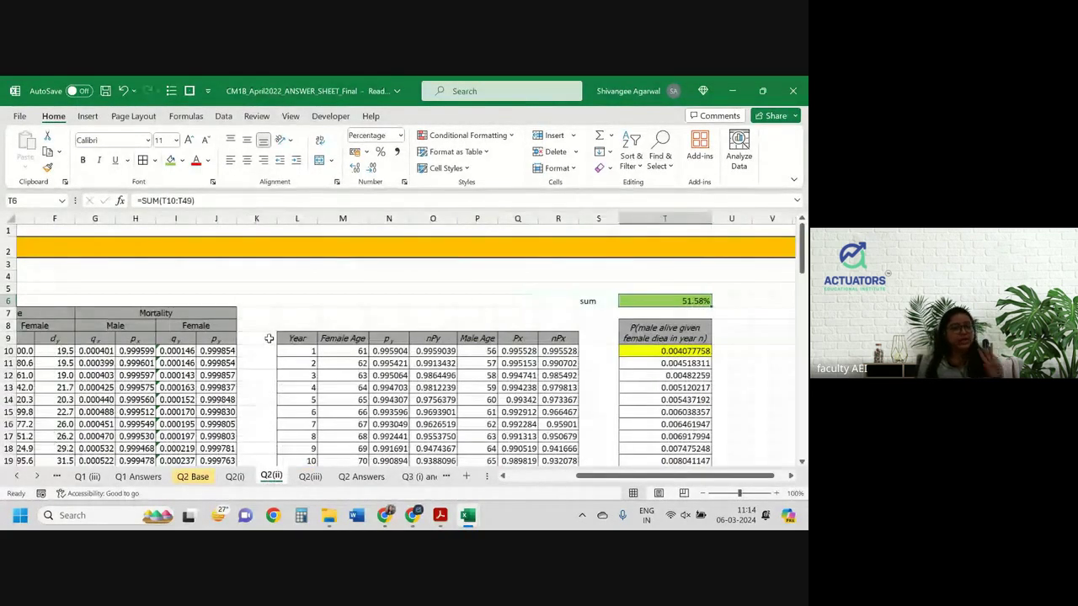
pyautogui.hscroll(-3, 268, 338)
pyautogui.click(271, 313)
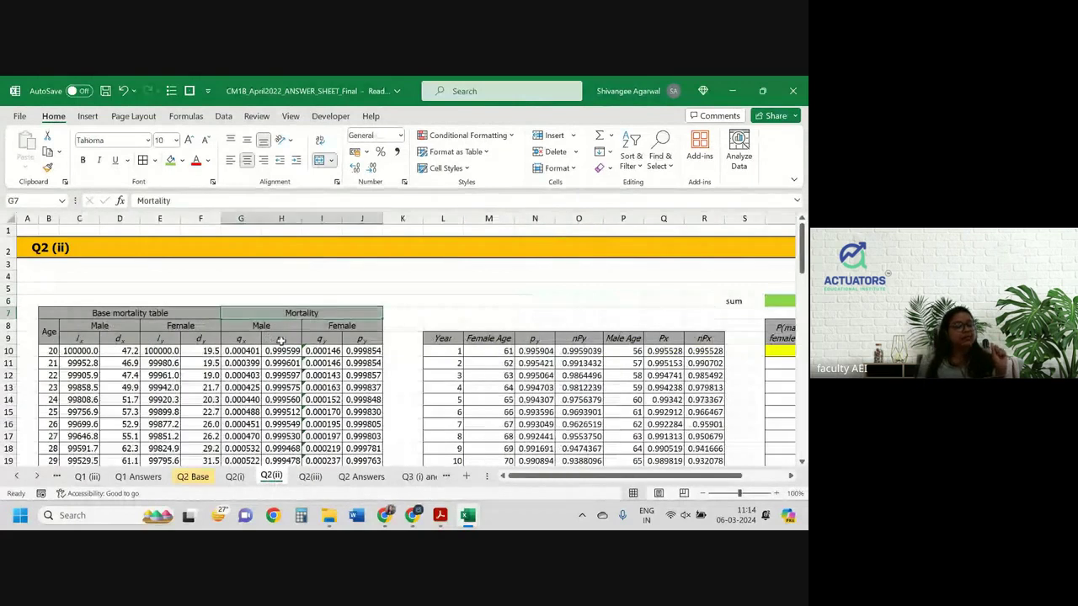
pyautogui.click(240, 350)
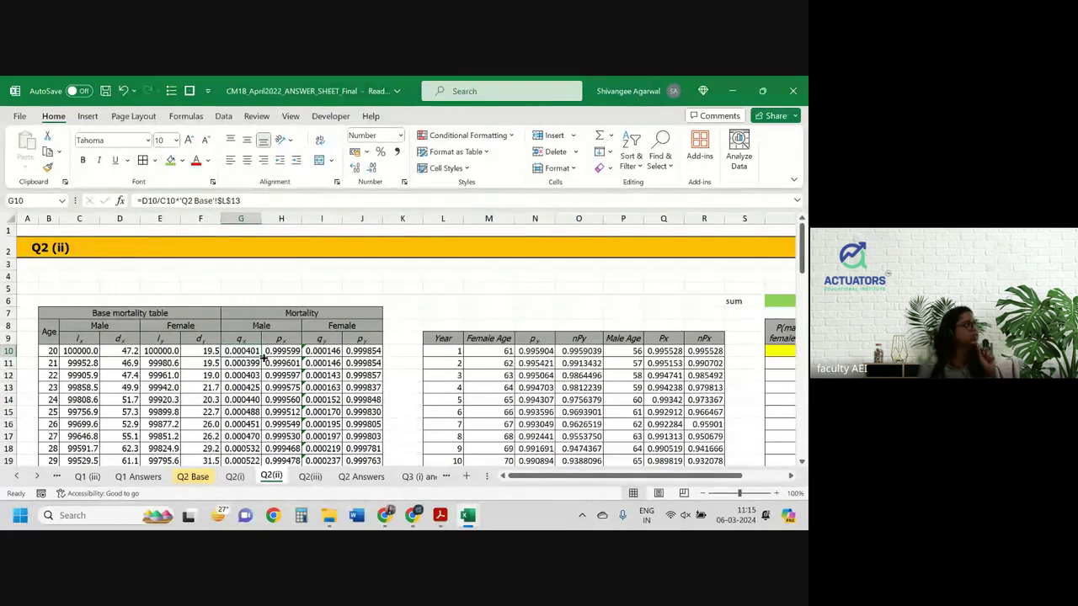
pyautogui.scroll(2, 263, 358)
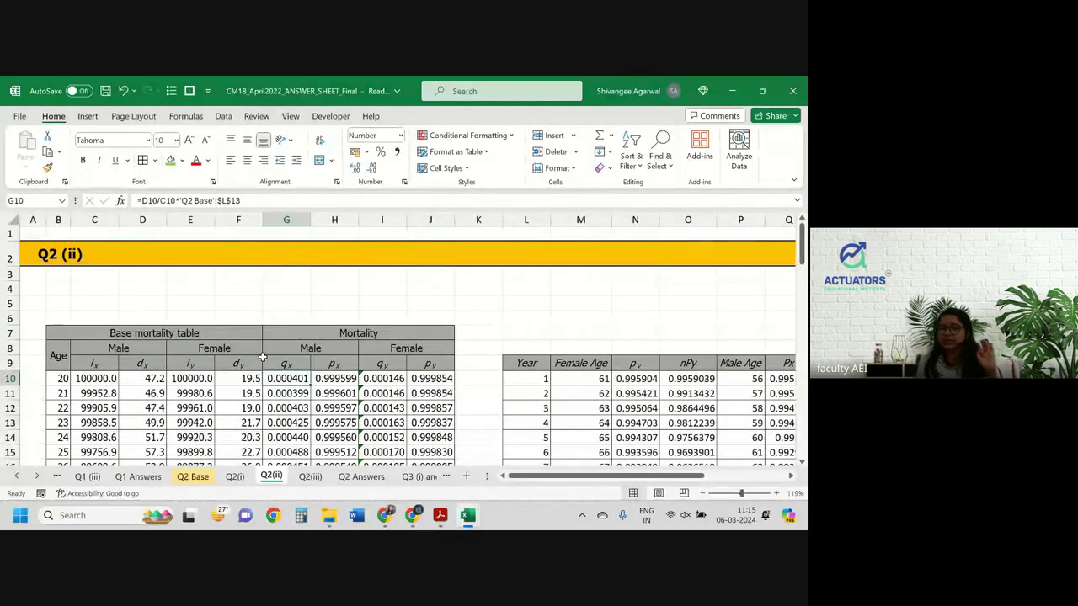
pyautogui.scroll(1, 263, 357)
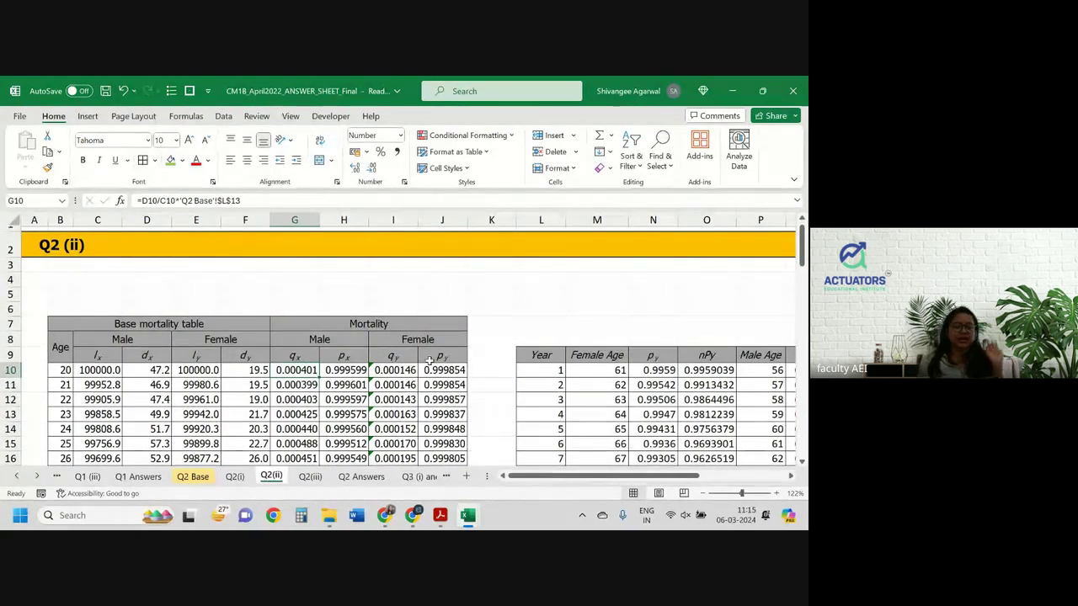
pyautogui.click(370, 325)
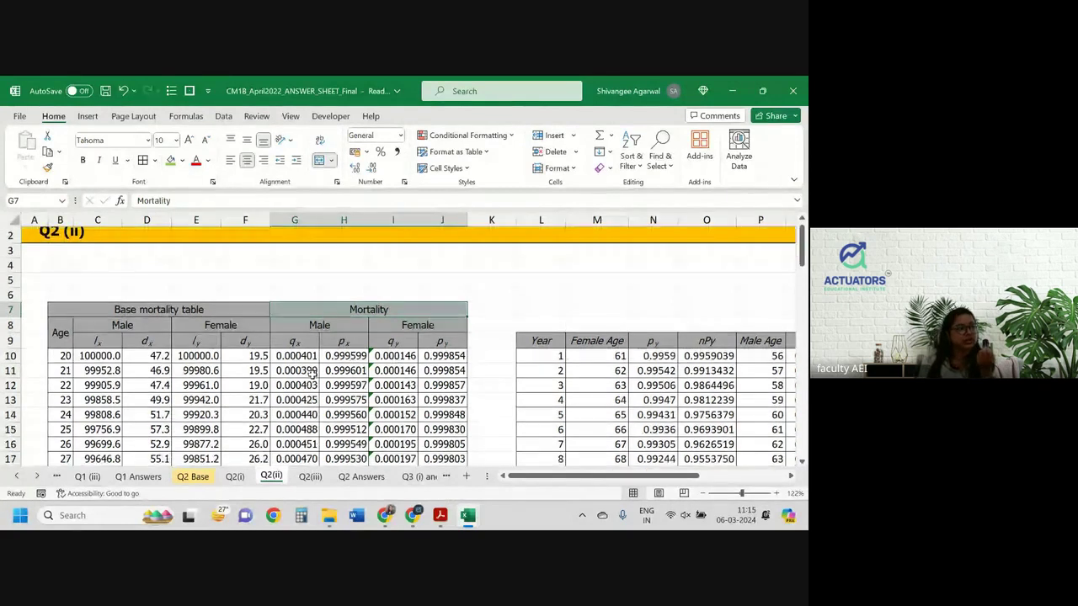
pyautogui.scroll(-1, 312, 375)
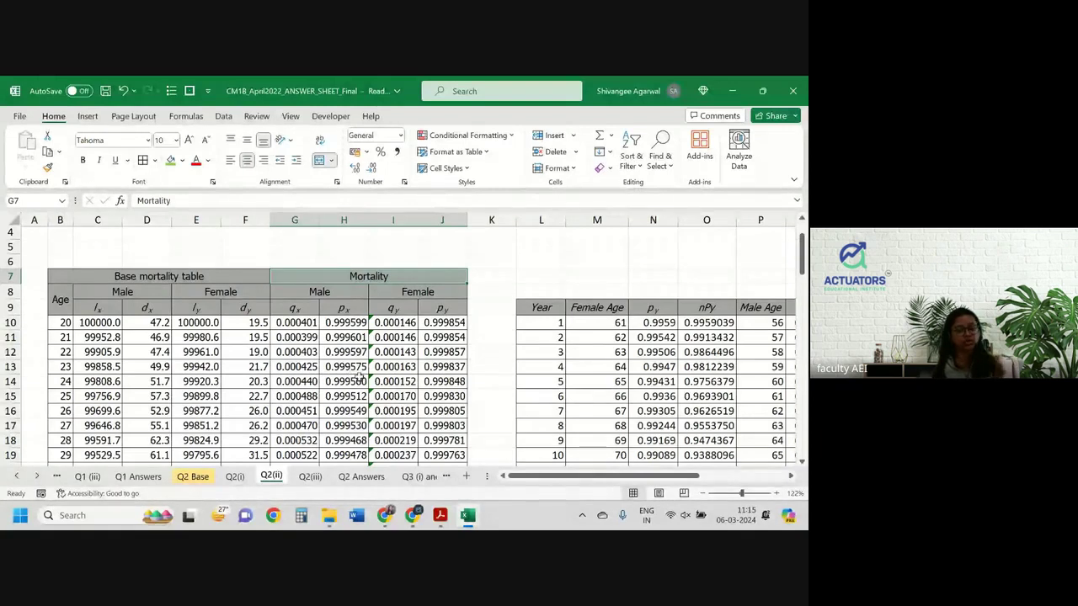
pyautogui.click(300, 322)
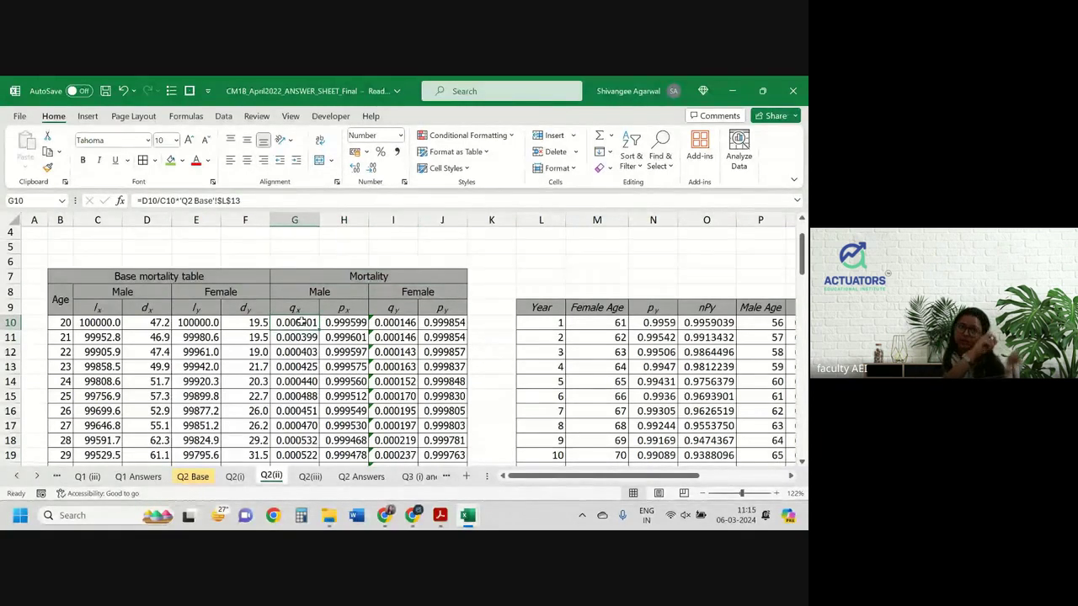
pyautogui.hscroll(2, 300, 322)
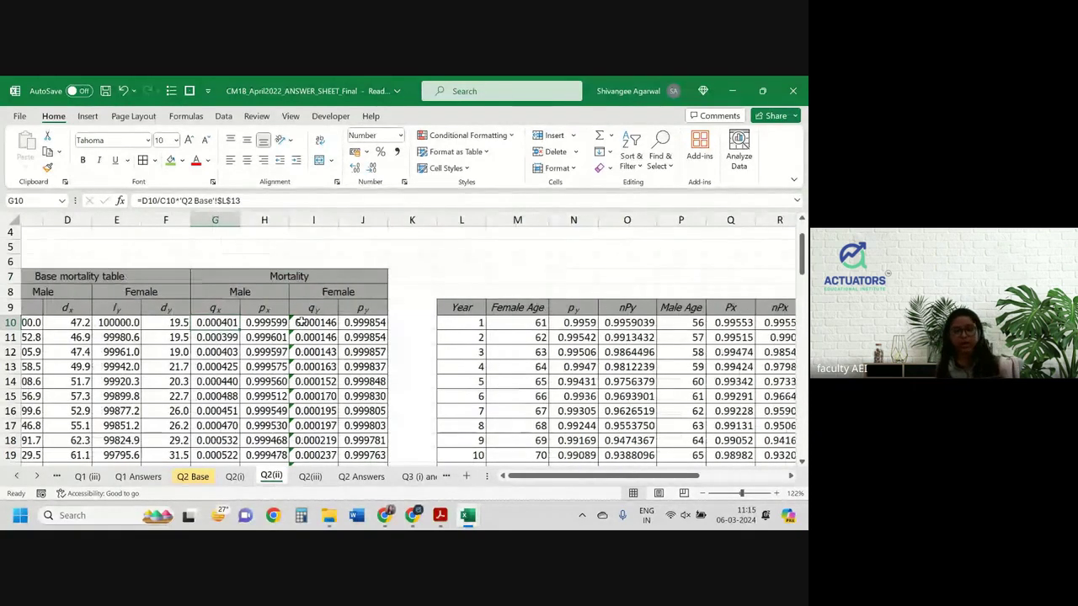
pyautogui.hscroll(2, 301, 323)
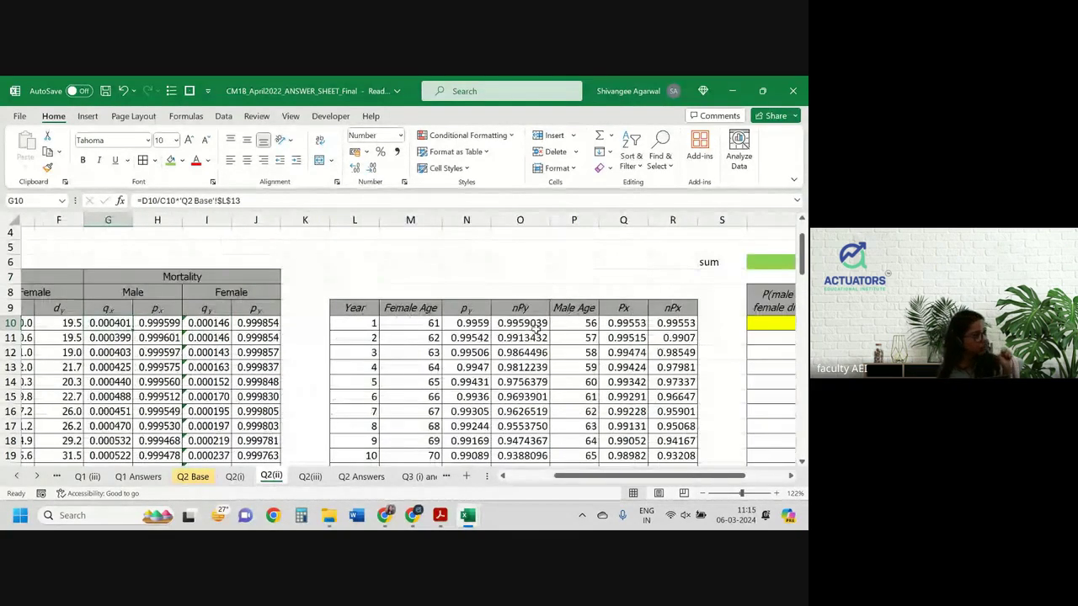
pyautogui.hscroll(2, 535, 328)
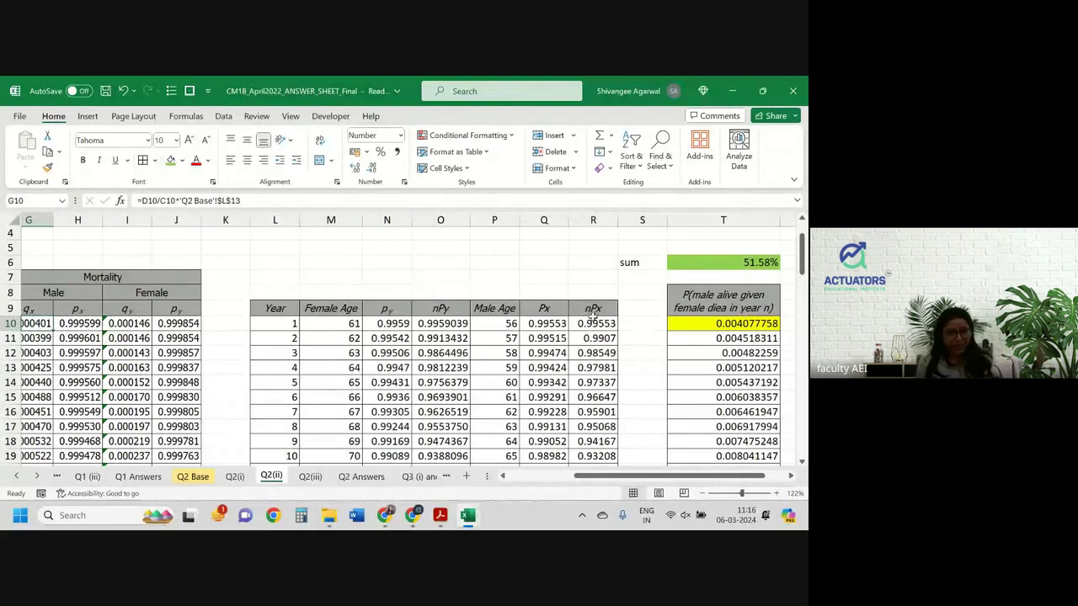
pyautogui.click(345, 325)
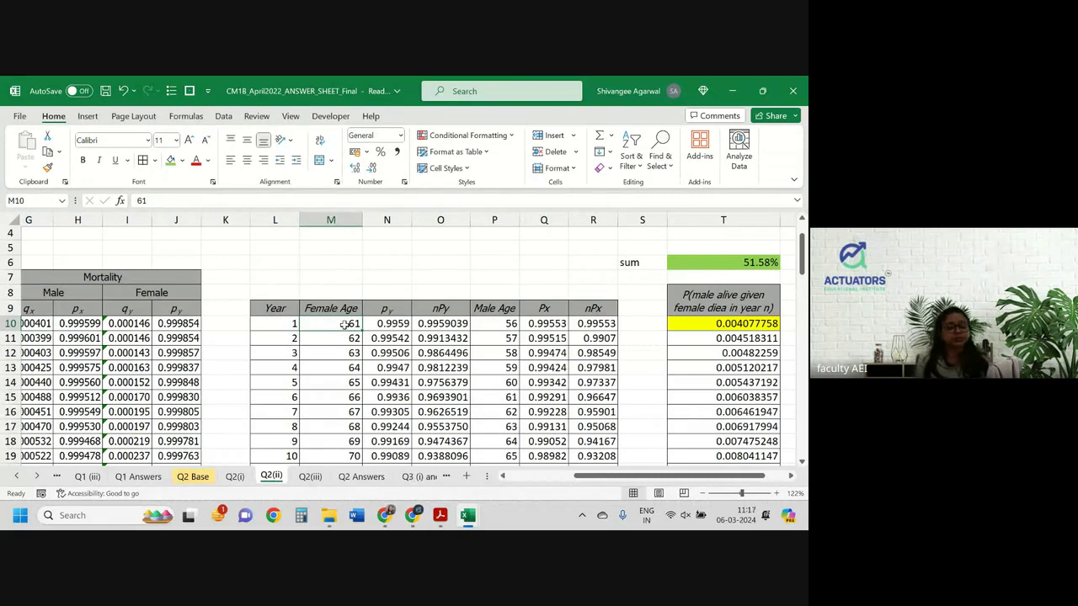
pyautogui.hscroll(-5, 346, 325)
pyautogui.hscroll(-1, 343, 323)
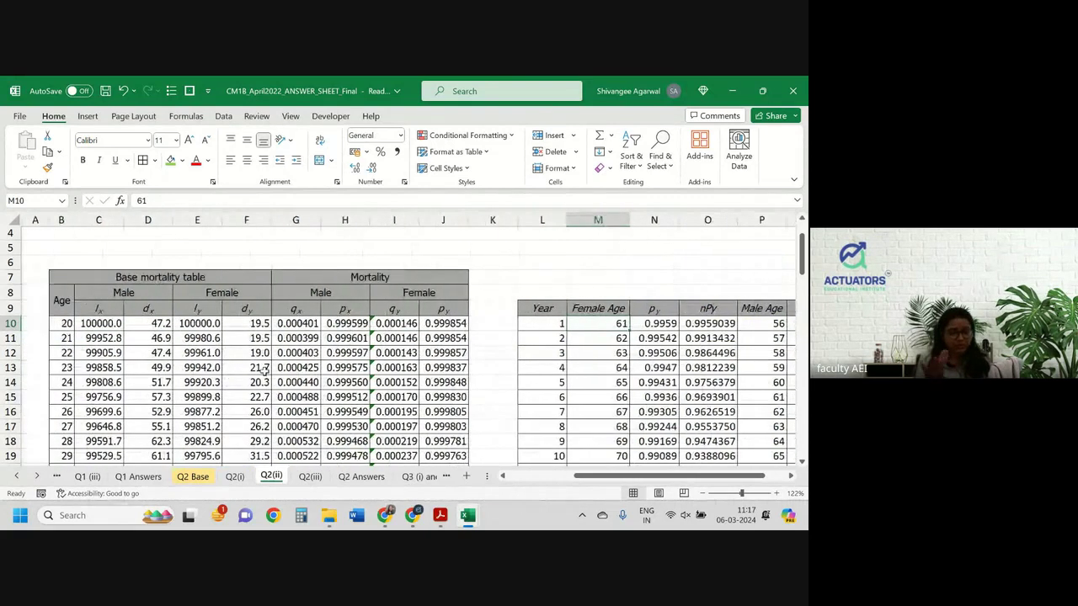
# Make a copy of the Q2(ii) sheet via Move or Copy.
pyautogui.hotkey('alt', 'h')
pyautogui.press('o')
pyautogui.press('m')
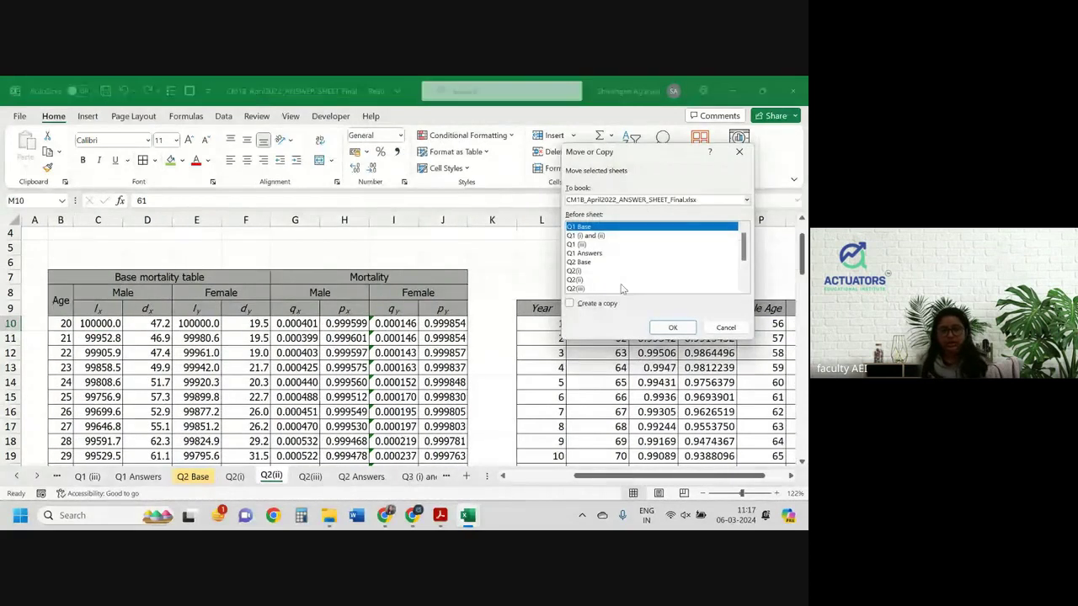
pyautogui.click(575, 288)
pyautogui.click(588, 306)
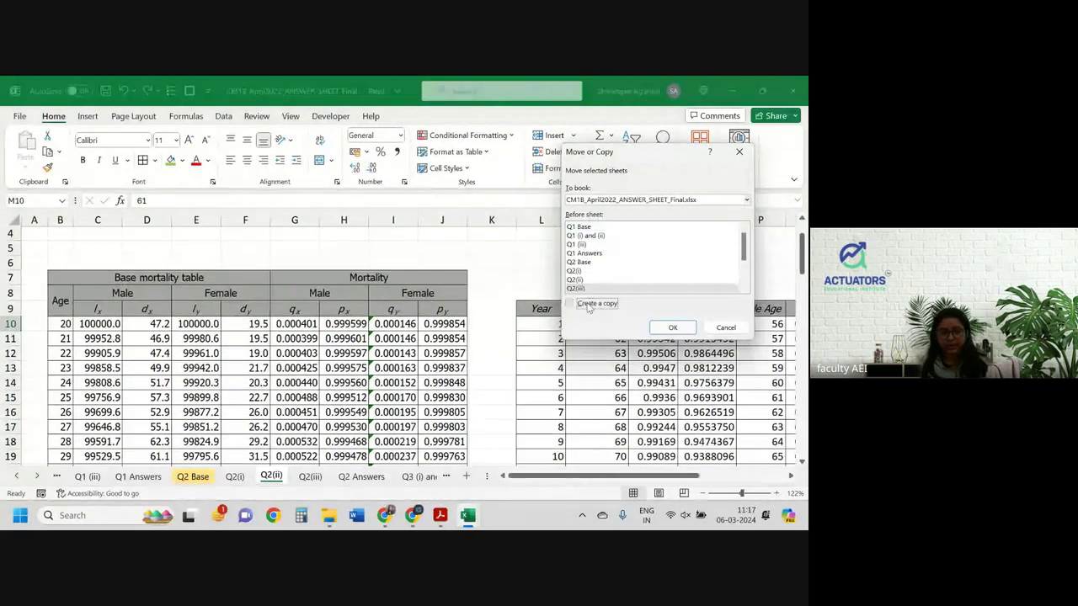
pyautogui.click(669, 327)
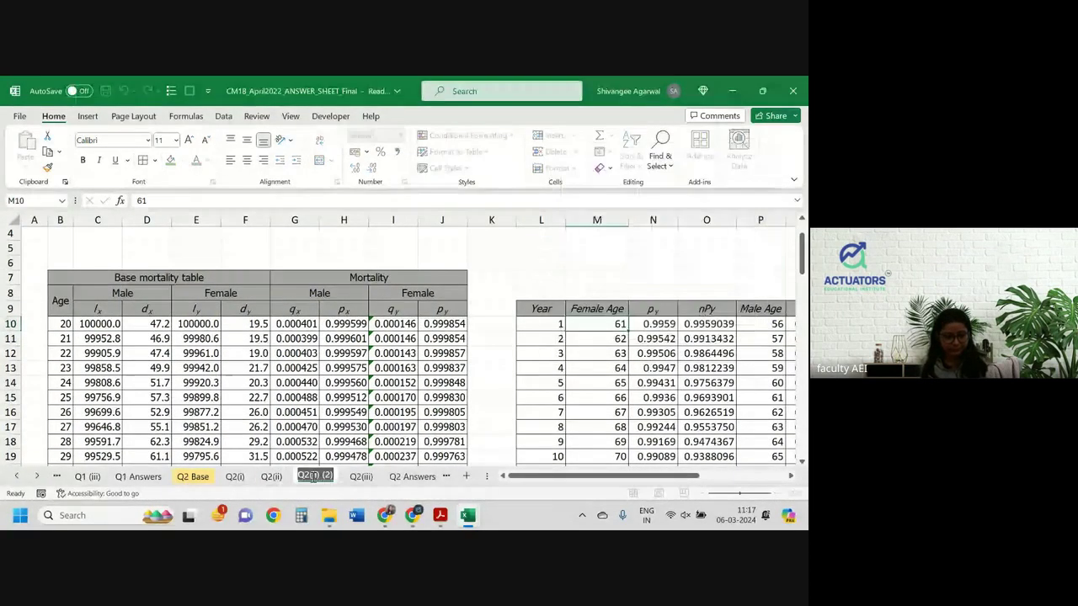
# Delete the old Q2(iii) sheet and rename the copy 'Q2(iii)'.
pyautogui.click(355, 478)
pyautogui.rightClick(355, 478)
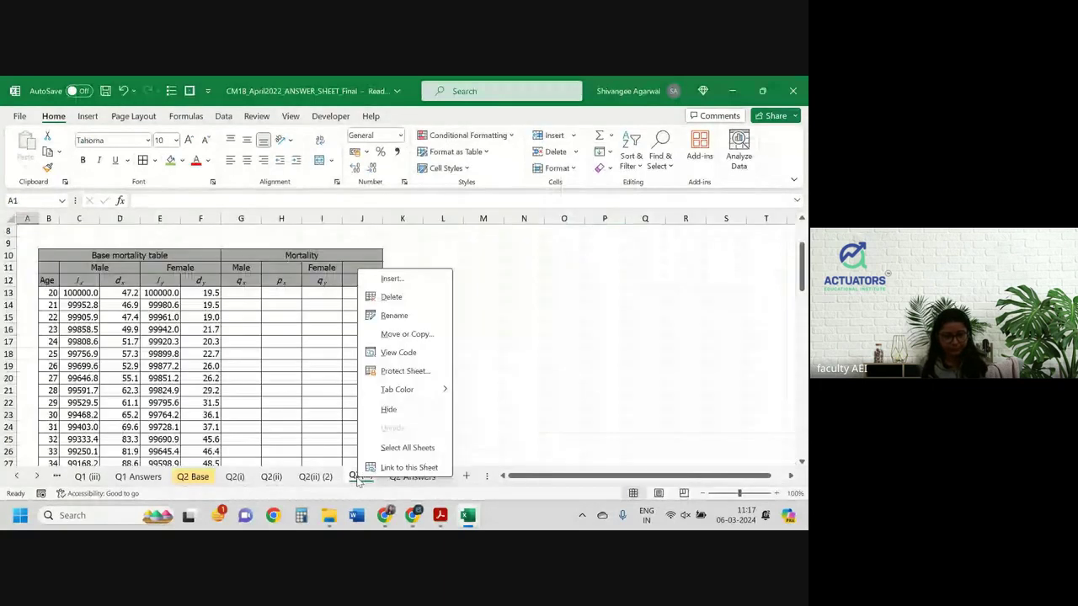
pyautogui.click(391, 297)
pyautogui.click(386, 331)
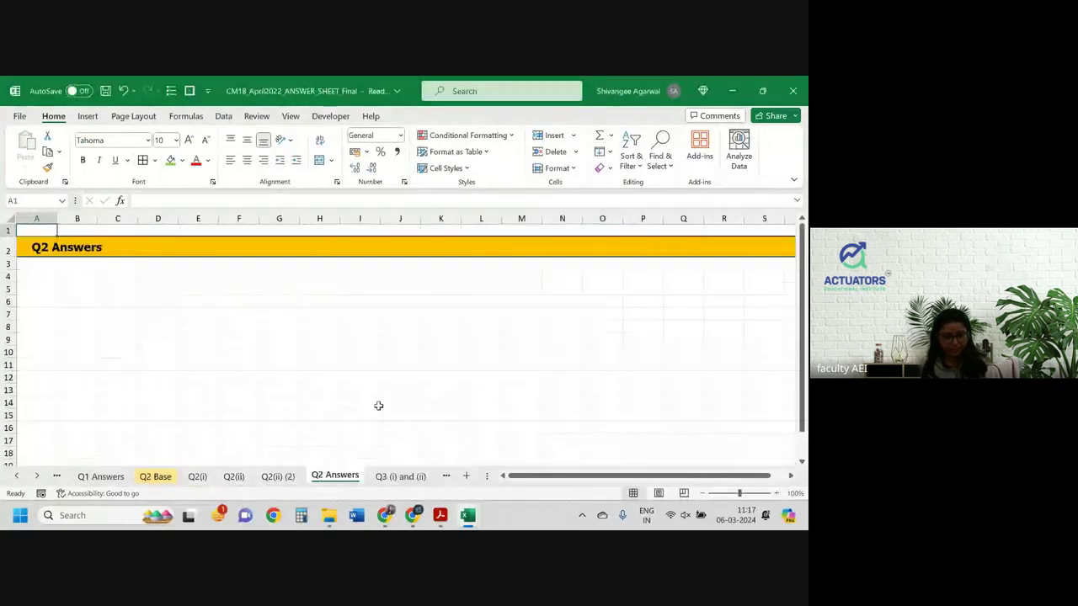
pyautogui.click(277, 477)
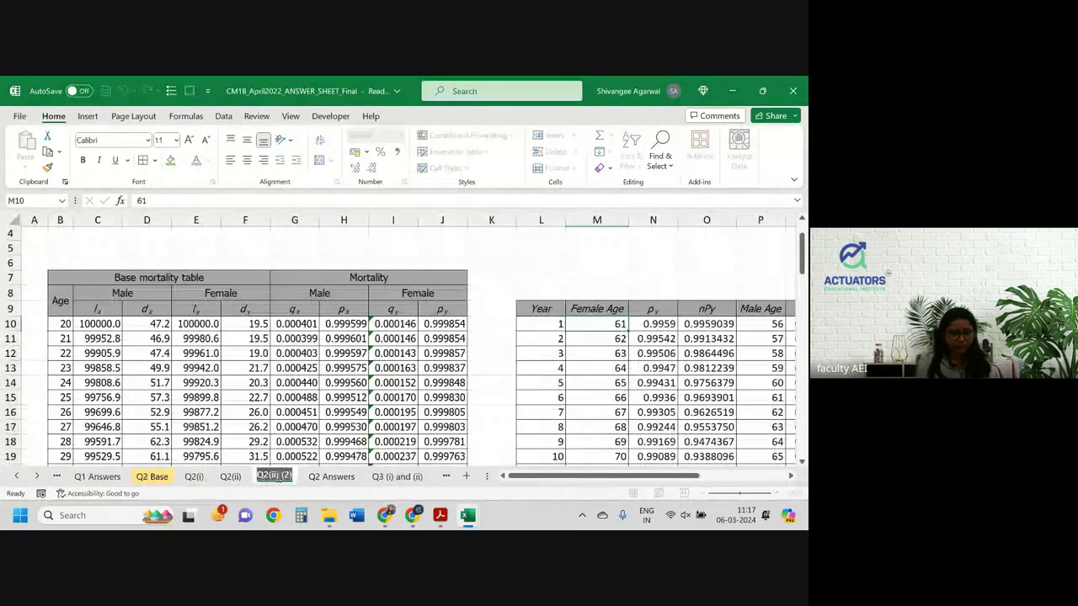
pyautogui.write('Q2(iii)')
pyautogui.press('Return')
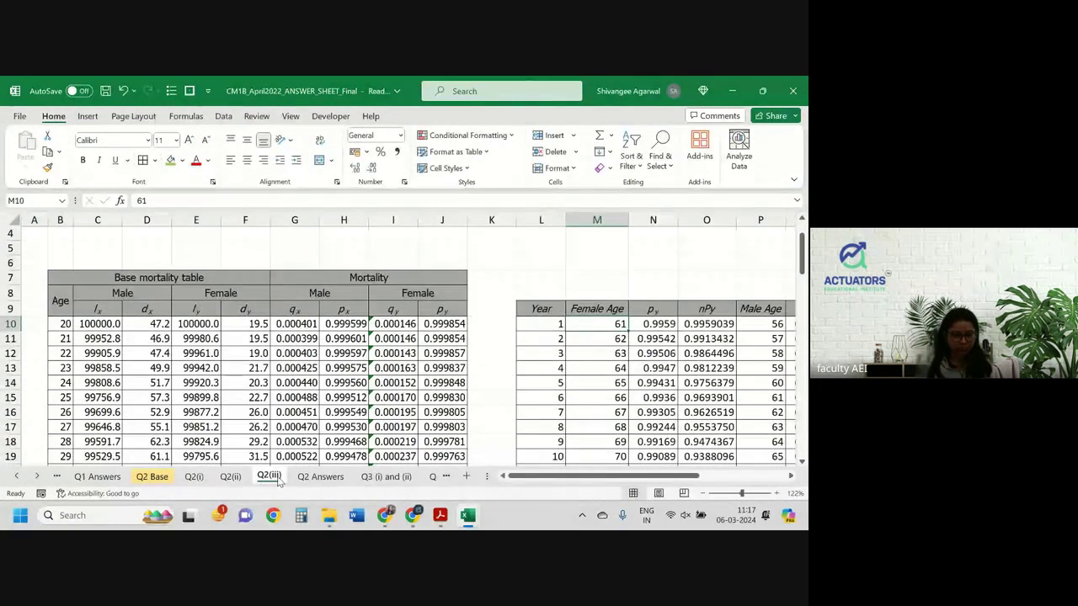
# Change the sheet title from Q2 (ii) to Q2 (iii).
pyautogui.scroll(1, 169, 337)
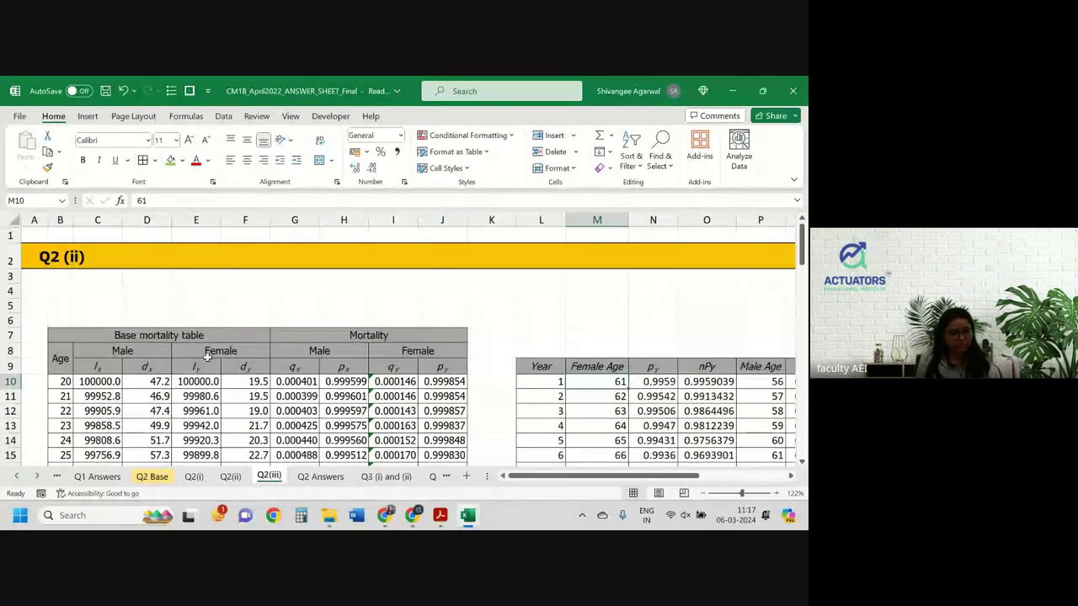
pyautogui.click(54, 250)
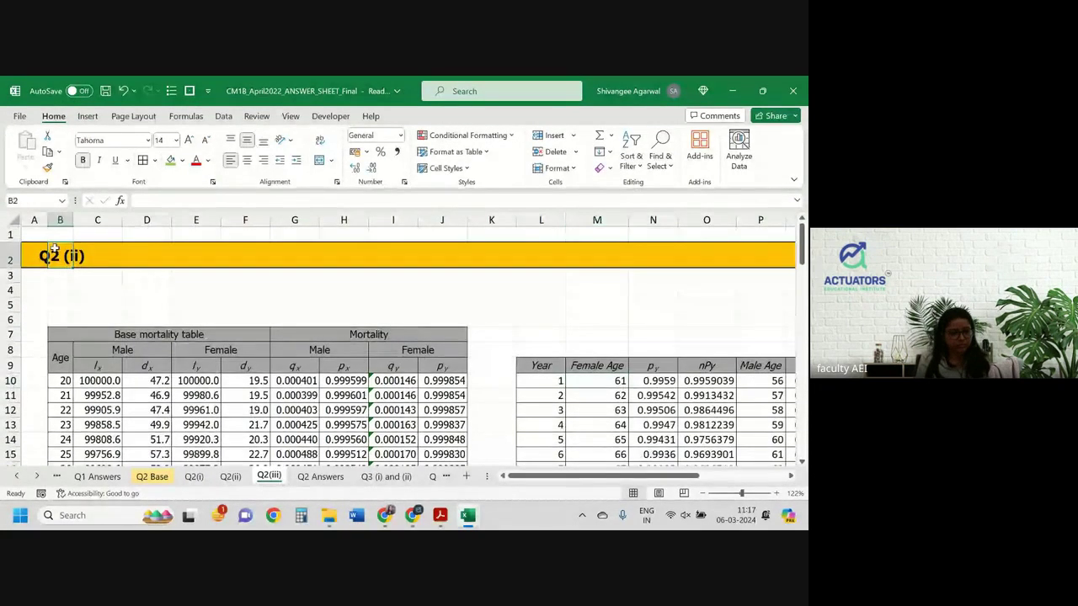
pyautogui.click(158, 202)
pyautogui.write('i')
pyautogui.press('Return')
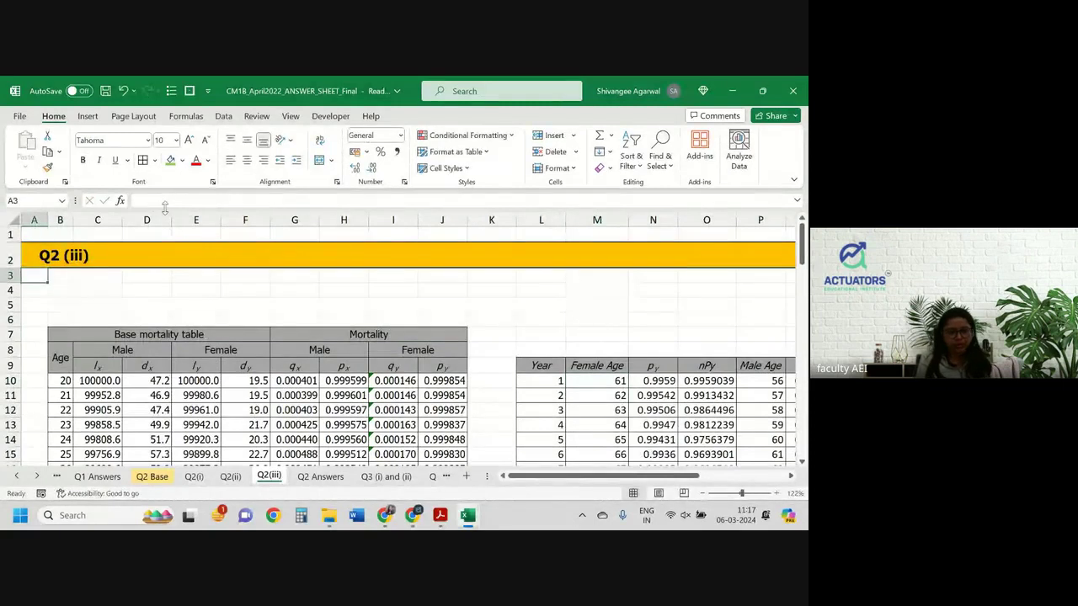
pyautogui.scroll(-2, 539, 374)
pyautogui.hscroll(3, 538, 374)
pyautogui.scroll(1, 538, 374)
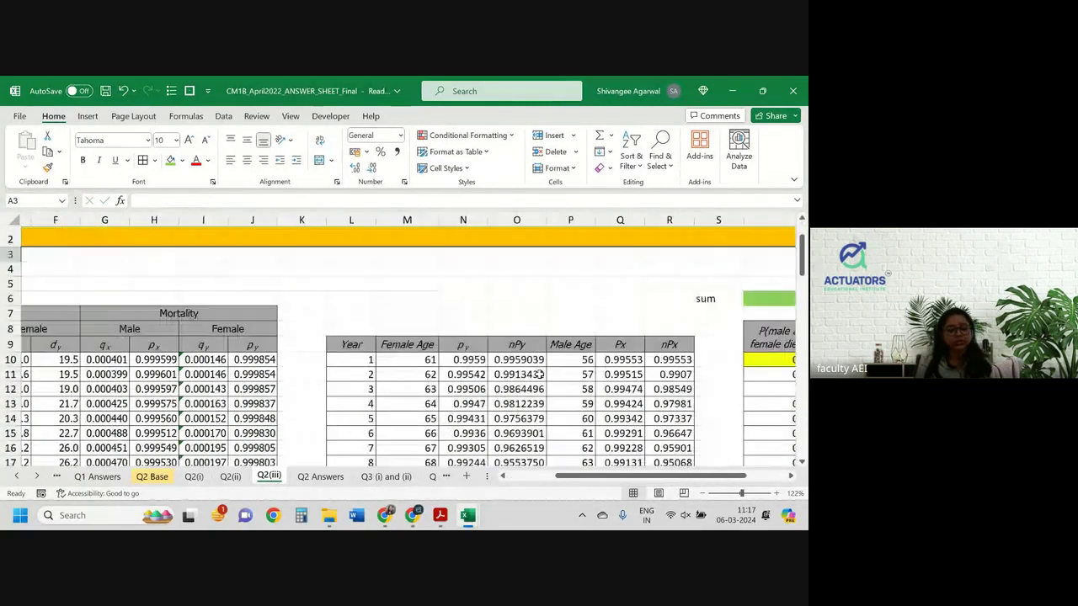
pyautogui.click(418, 358)
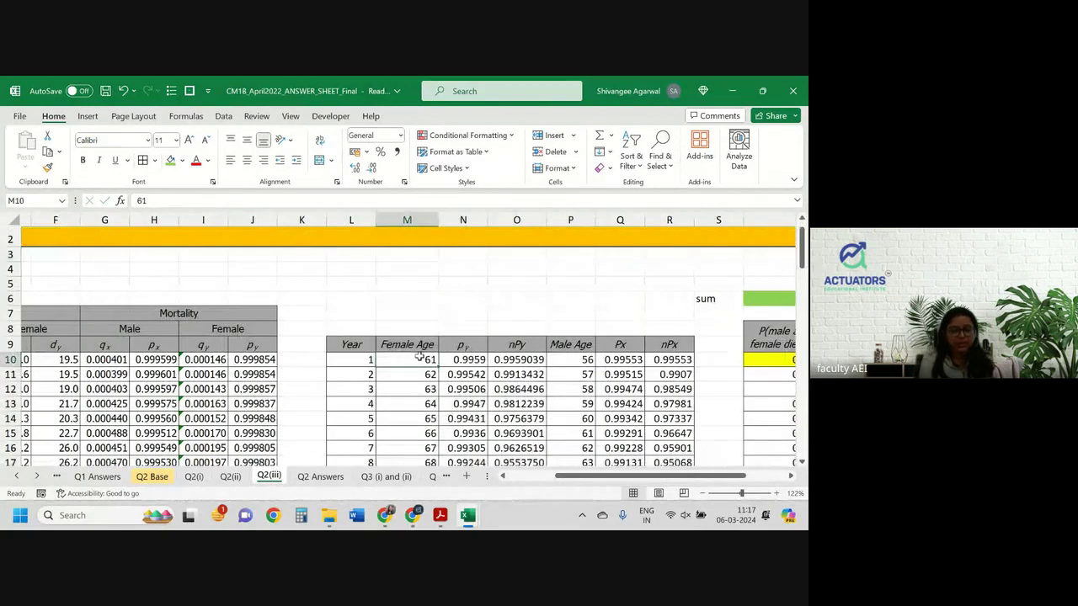
# Set the table's starting female age to 25 and male age to 27.
pyautogui.write('25')
pyautogui.press('Tab')
pyautogui.press('Tab')
pyautogui.press('Tab')
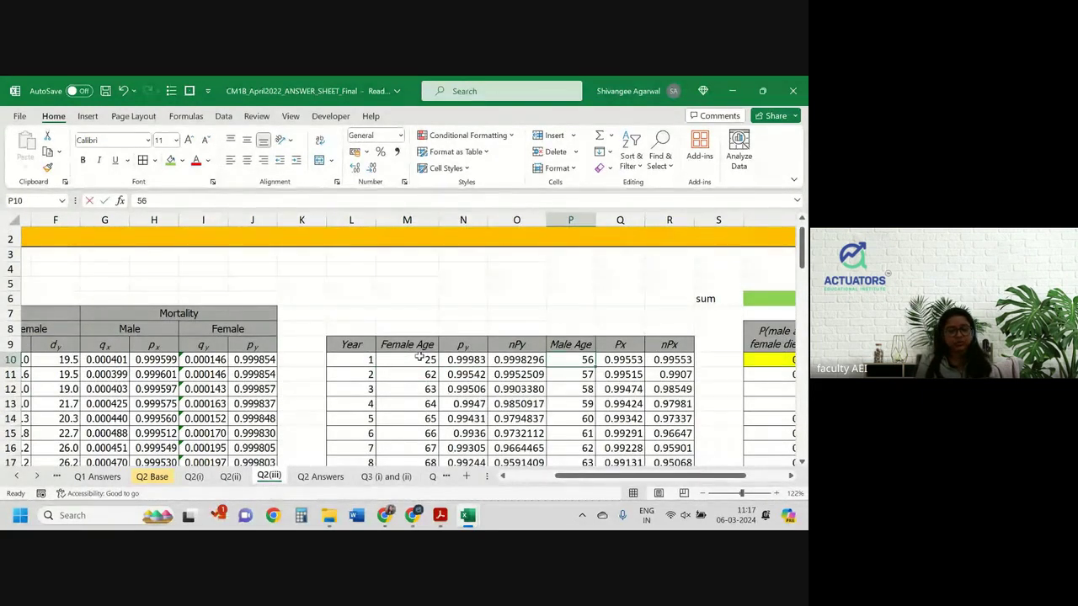
pyautogui.press('Down')
pyautogui.scroll(-6, 418, 358)
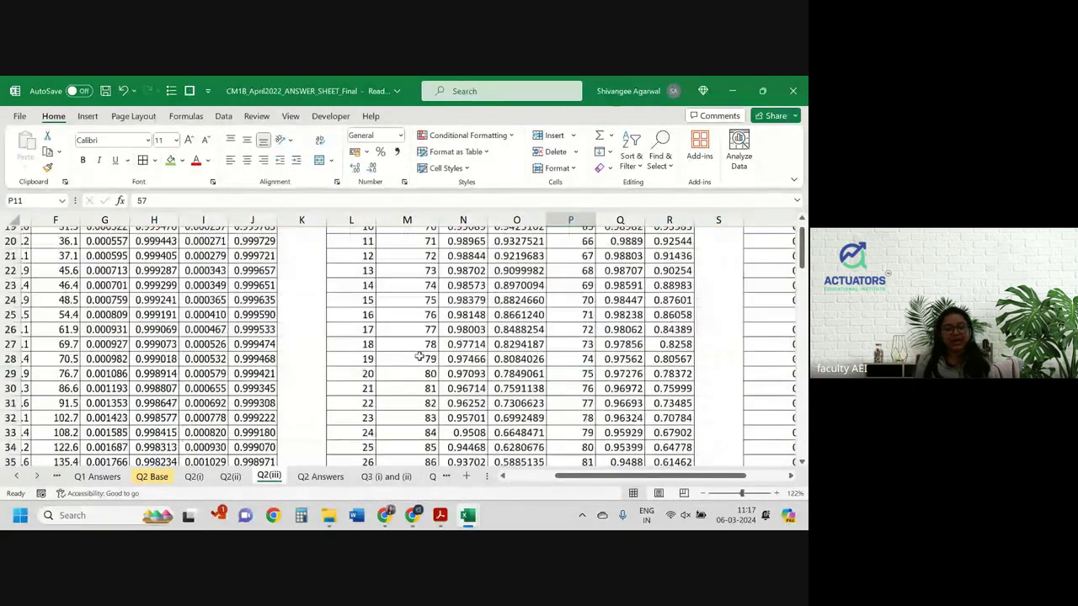
pyautogui.scroll(-5, 418, 358)
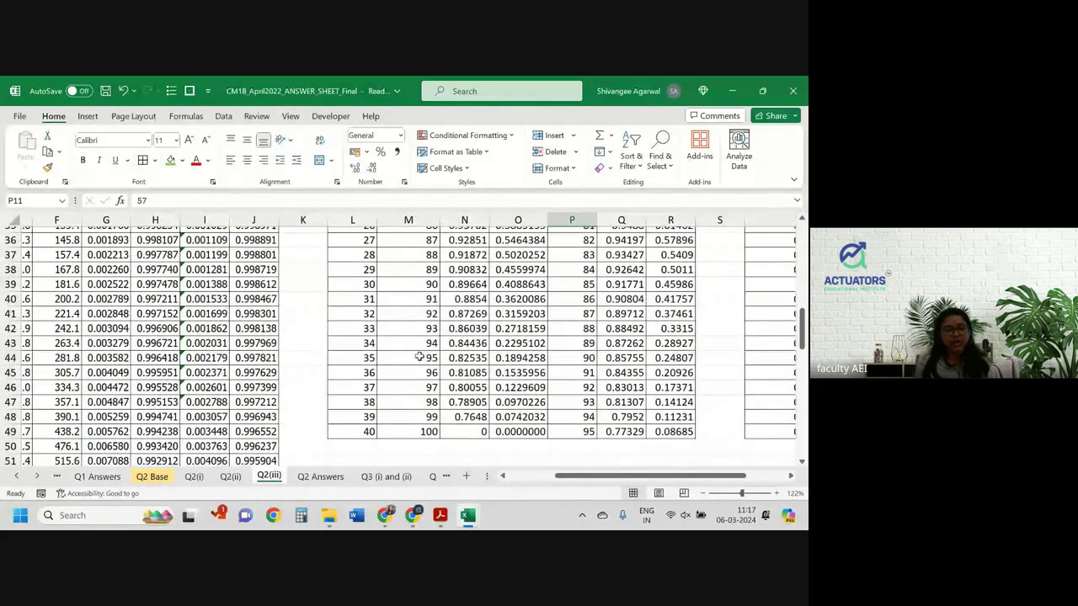
# Clear the rows for years 31 to 40 and remove their borders.
pyautogui.moveTo(358, 299); pyautogui.dragTo(665, 433)
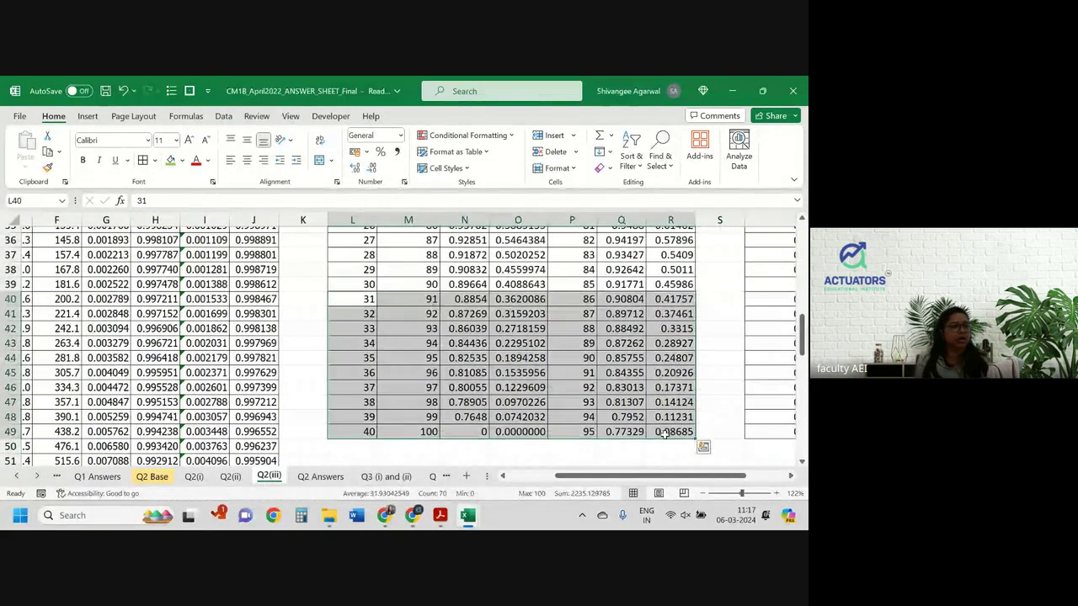
pyautogui.press('Delete')
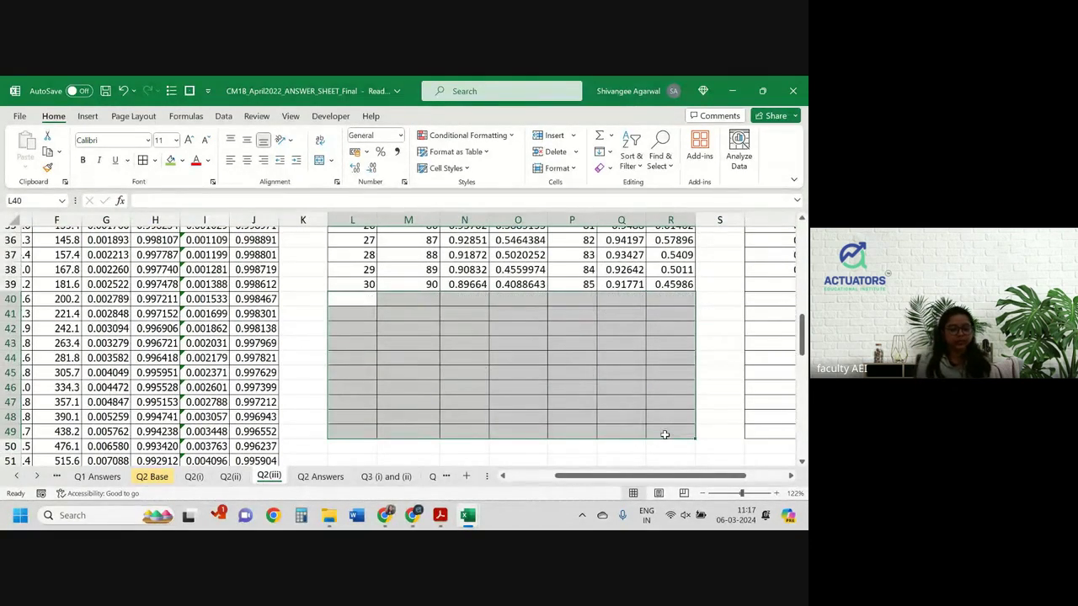
pyautogui.hotkey('alt', 'h')
pyautogui.press('b')
pyautogui.press('n')
# Snap the spreadsheet beside the question paper, restore it, and check the table's last row.
pyautogui.press('Up')
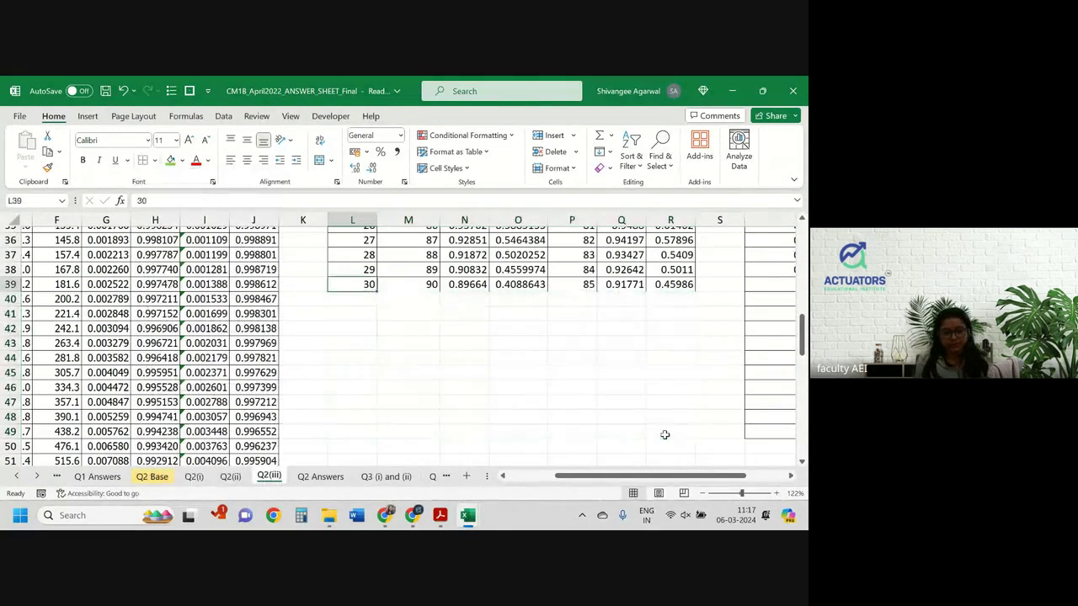
pyautogui.press('super+Right')
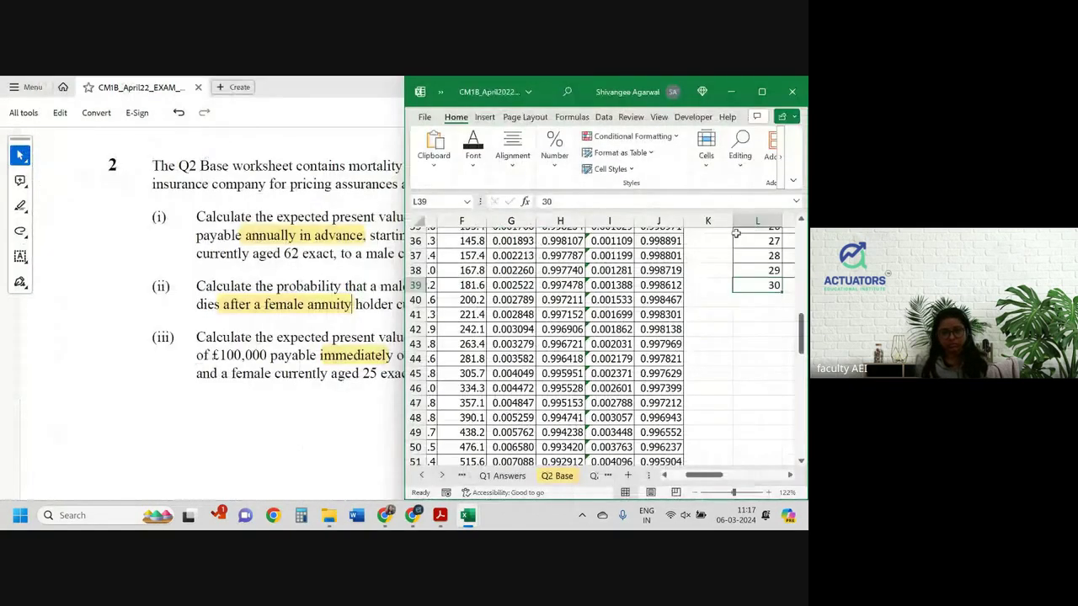
pyautogui.click(761, 91)
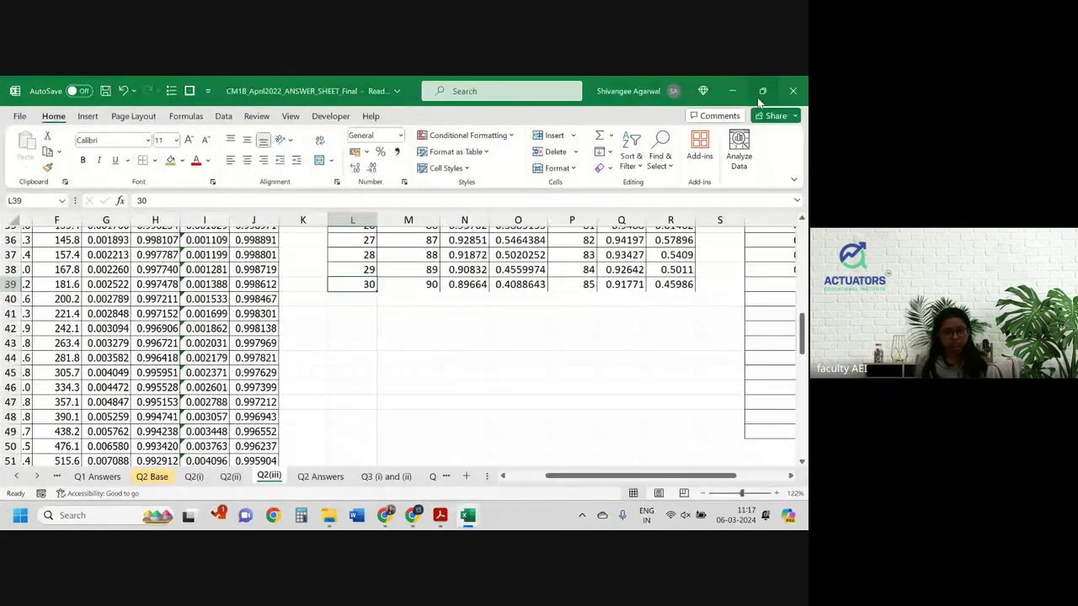
pyautogui.hotkey('ctrl', 'shift', 'Right')
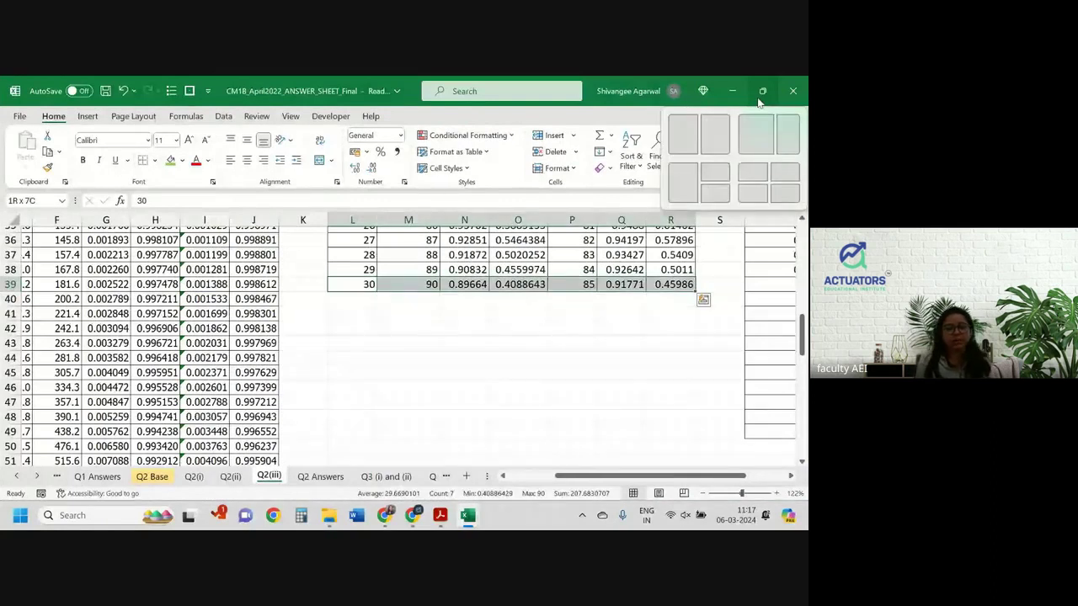
pyautogui.click(537, 338)
pyautogui.scroll(10, 537, 338)
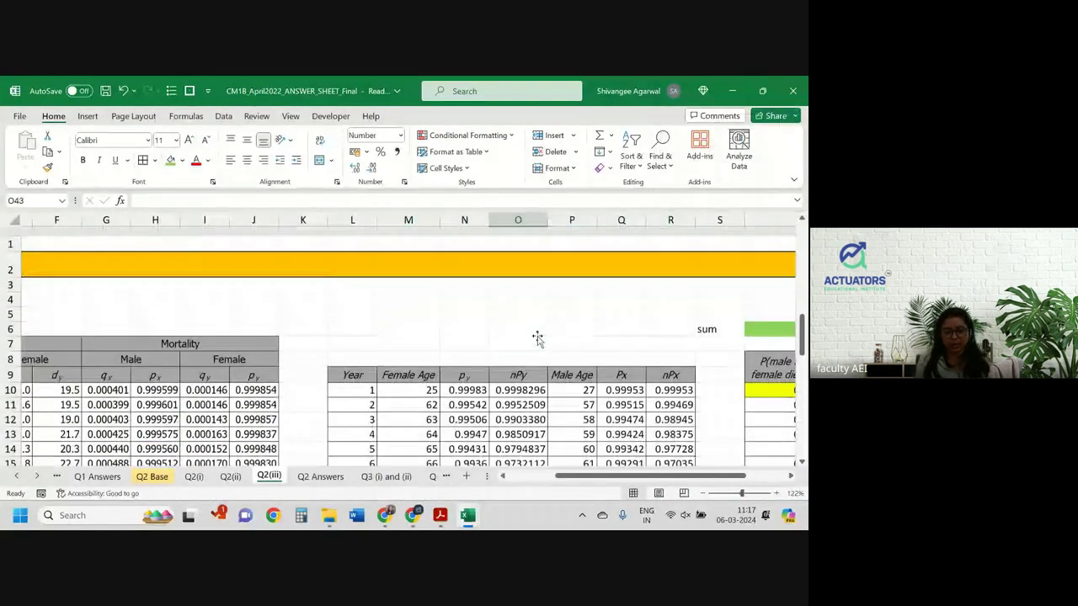
# Remove the old sum and conditional probability columns S and T.
pyautogui.hscroll(4, 537, 338)
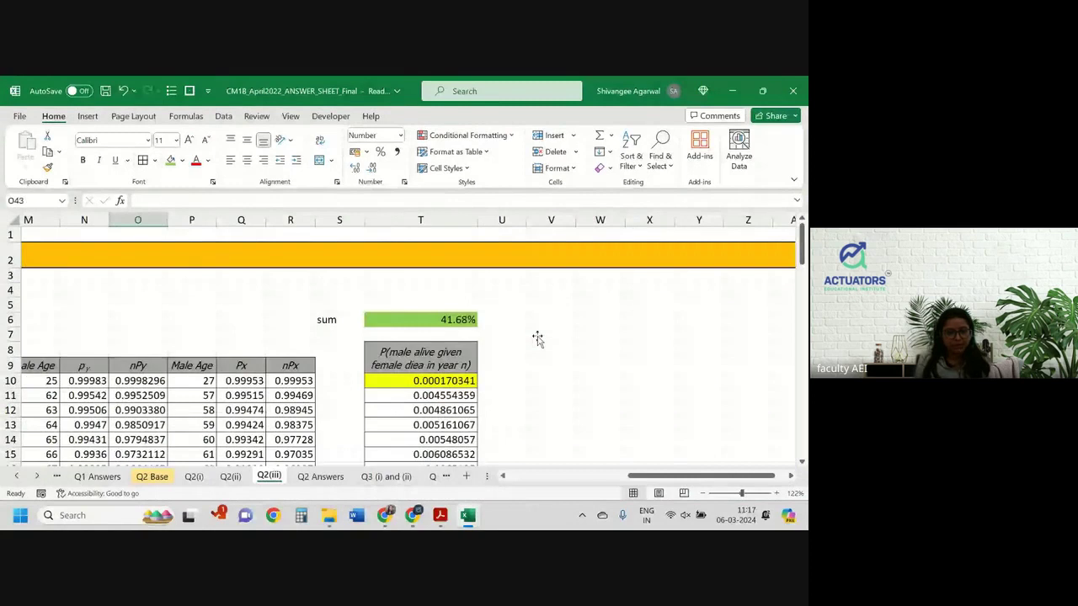
pyautogui.moveTo(361, 220); pyautogui.dragTo(471, 218)
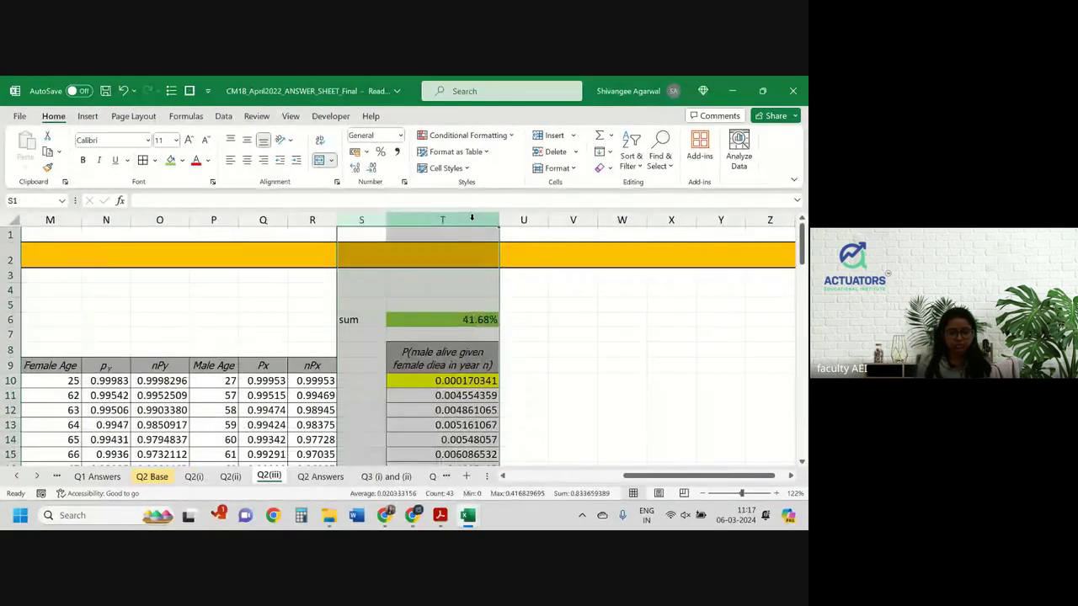
pyautogui.hotkey('ctrl', 'z')
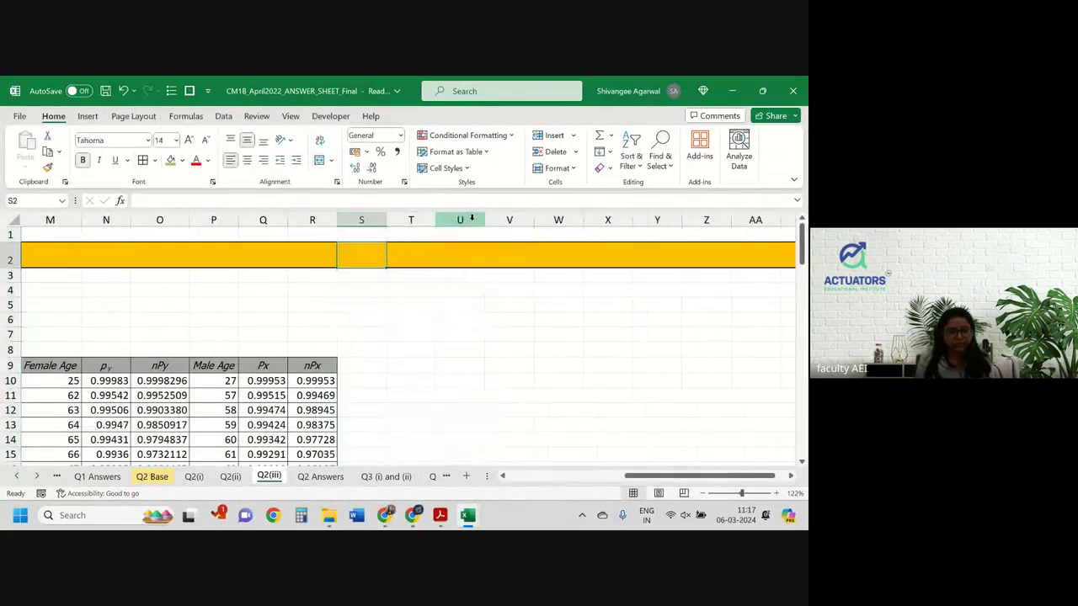
pyautogui.hscroll(-4, 483, 362)
pyautogui.hscroll(-1, 482, 362)
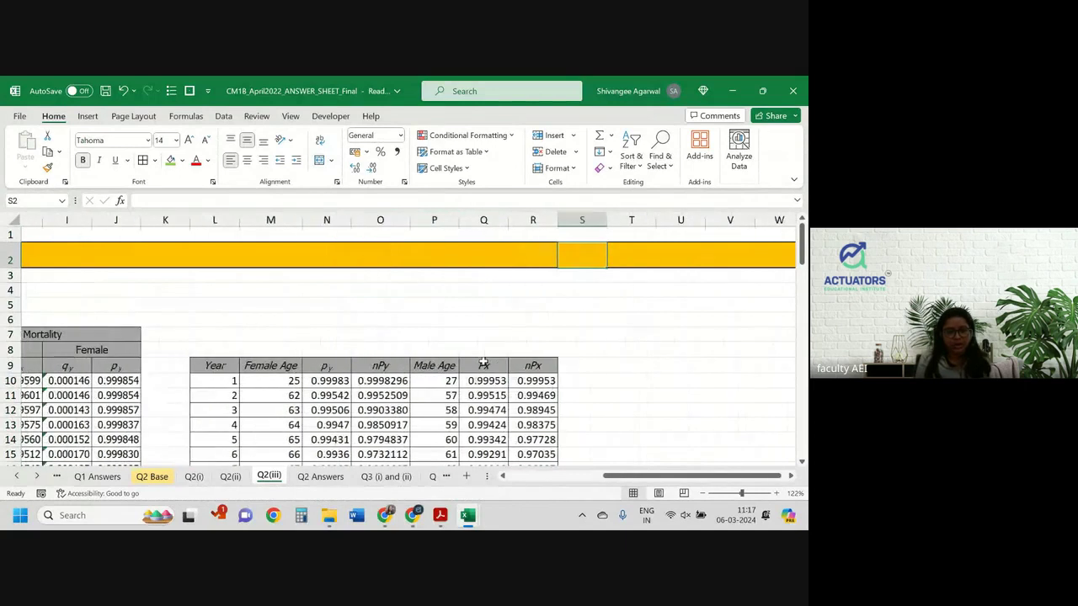
# Enter the header 'Disc Factor' in S9 beside the nPx column.
pyautogui.click(592, 366)
pyautogui.scroll(-1, 592, 362)
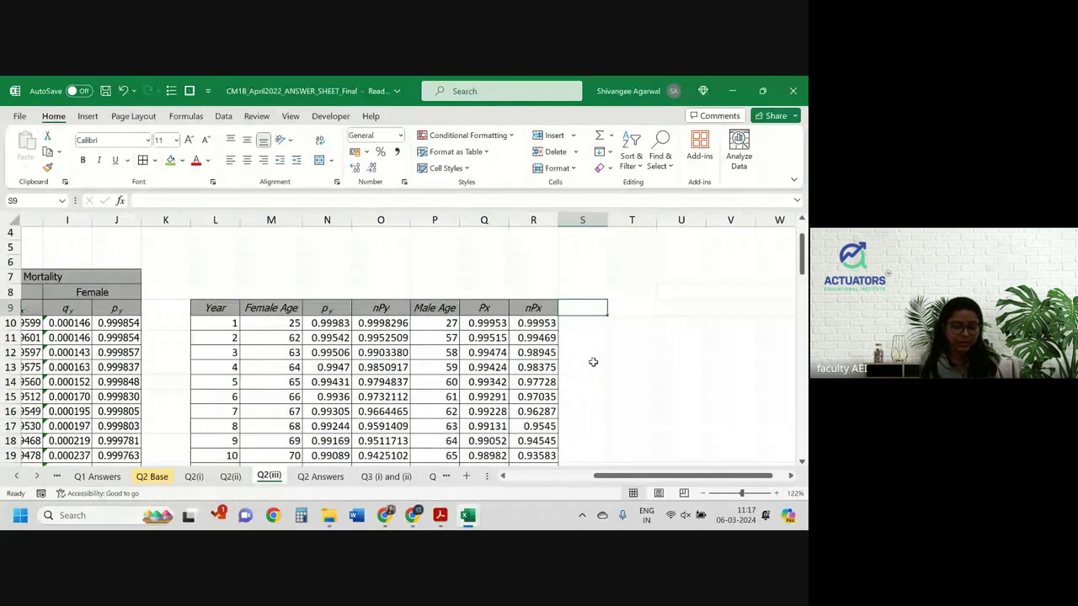
pyautogui.write('Disc Fact')
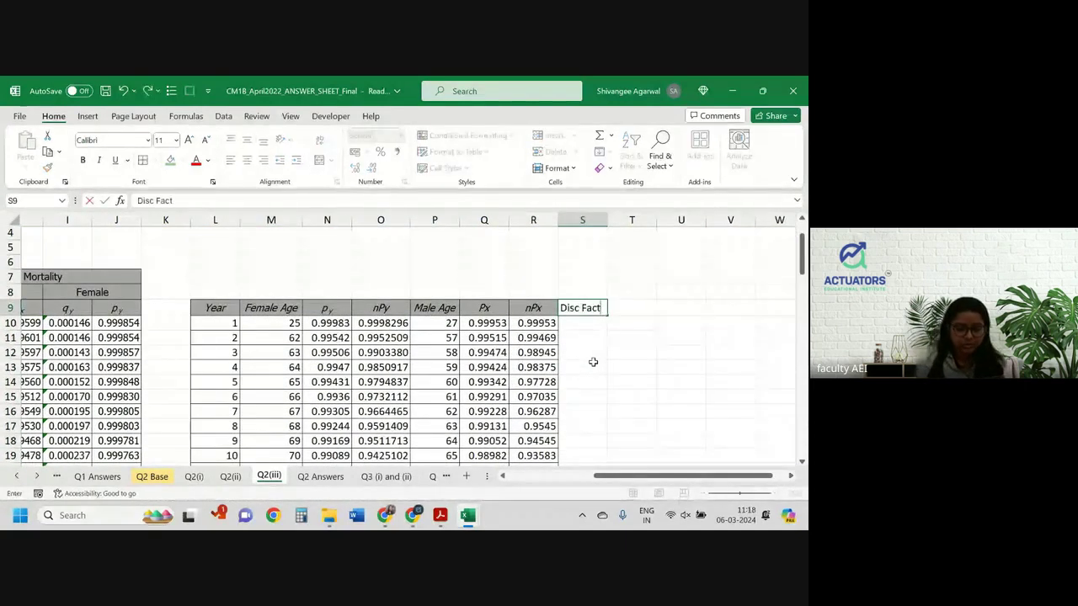
pyautogui.write('or')
pyautogui.press('Return')
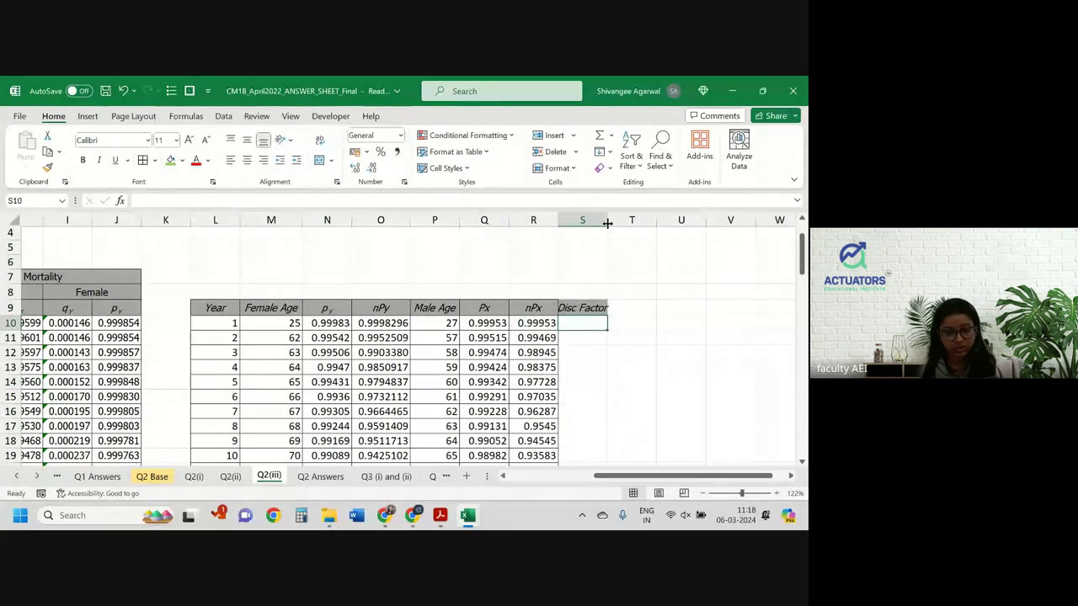
pyautogui.click(607, 222)
pyautogui.hscroll(-5, 556, 244)
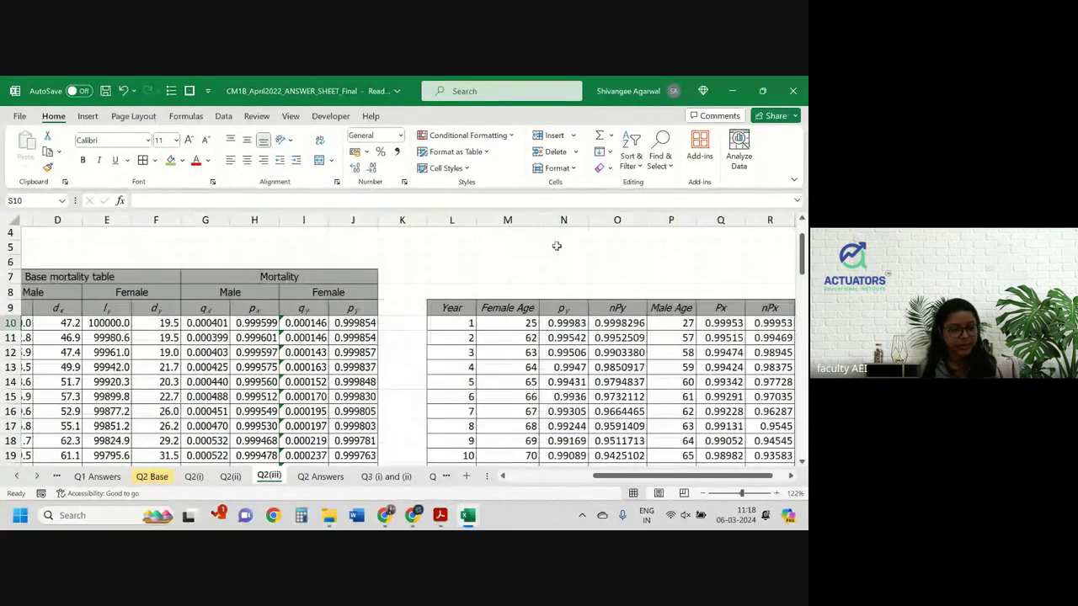
# Change G10's male qx formula to multiply by 'Q2 Base'!$L$8, the 95% percentage.
pyautogui.hscroll(-2, 557, 245)
pyautogui.click(294, 327)
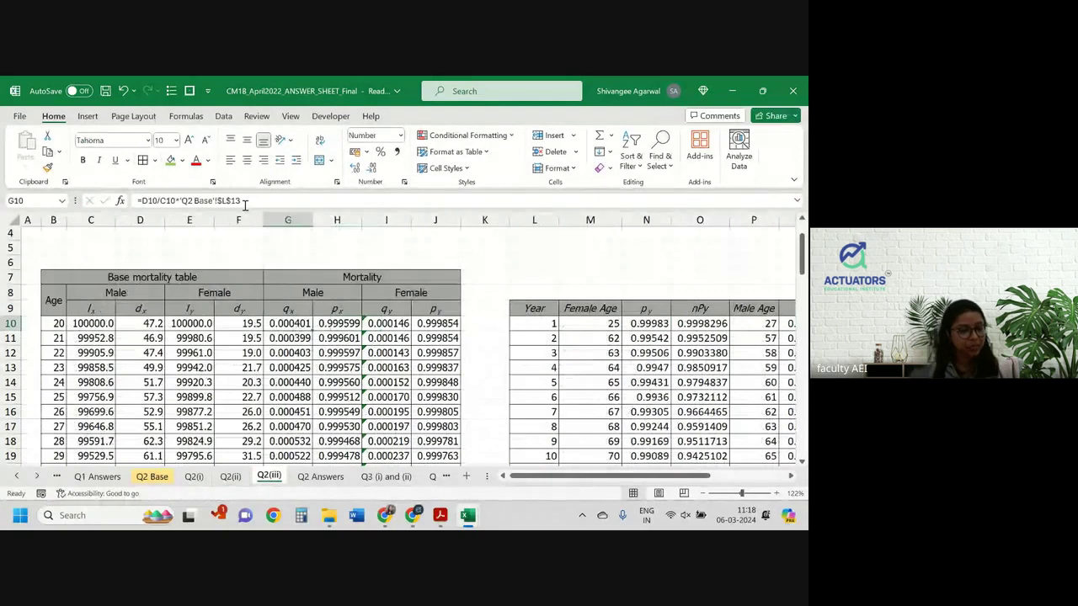
pyautogui.moveTo(241, 200); pyautogui.dragTo(184, 202)
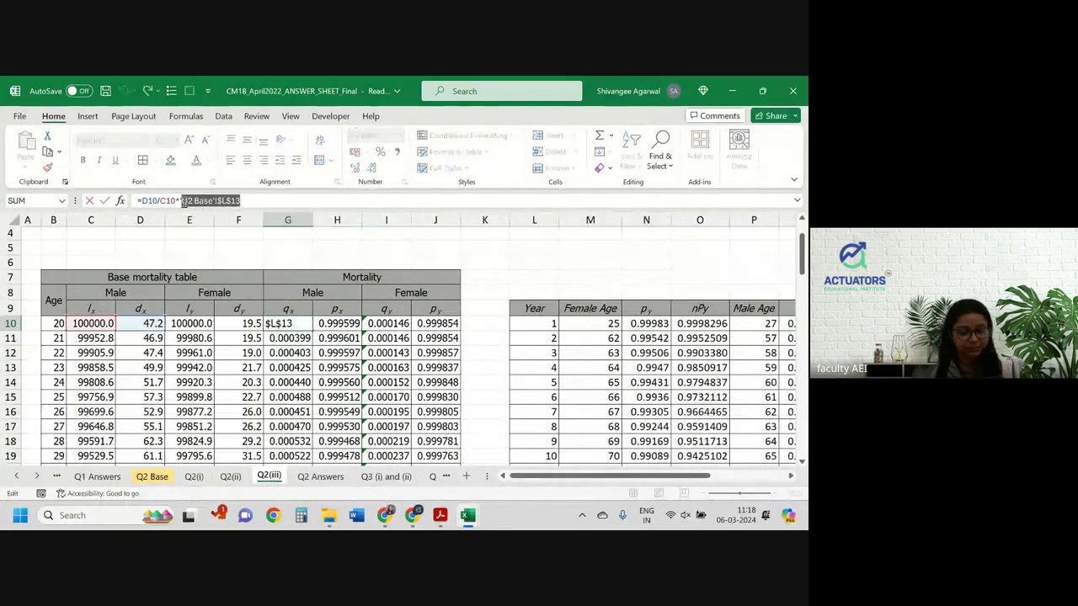
pyautogui.press('BackSpace')
pyautogui.hotkey('ctrl', 'pageup')
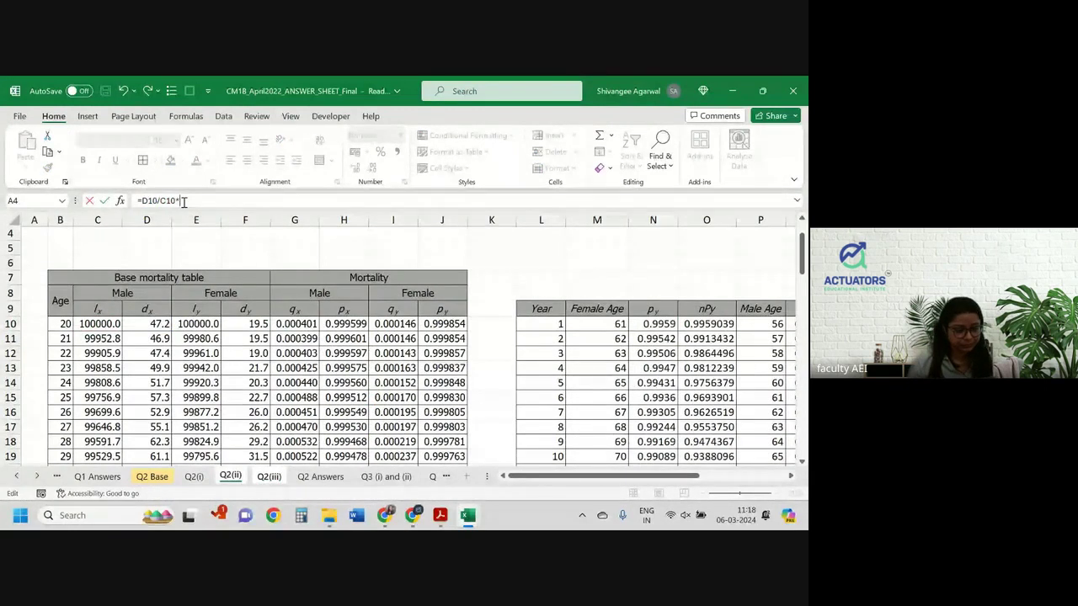
pyautogui.hotkey('ctrl', 'pageup')
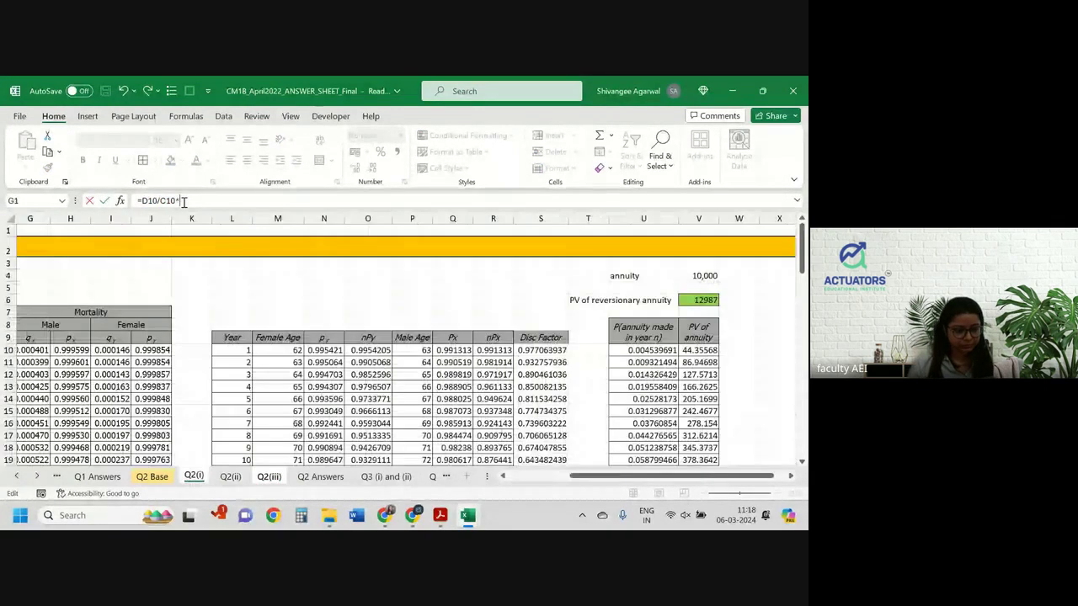
pyautogui.hotkey('ctrl', 'pageup')
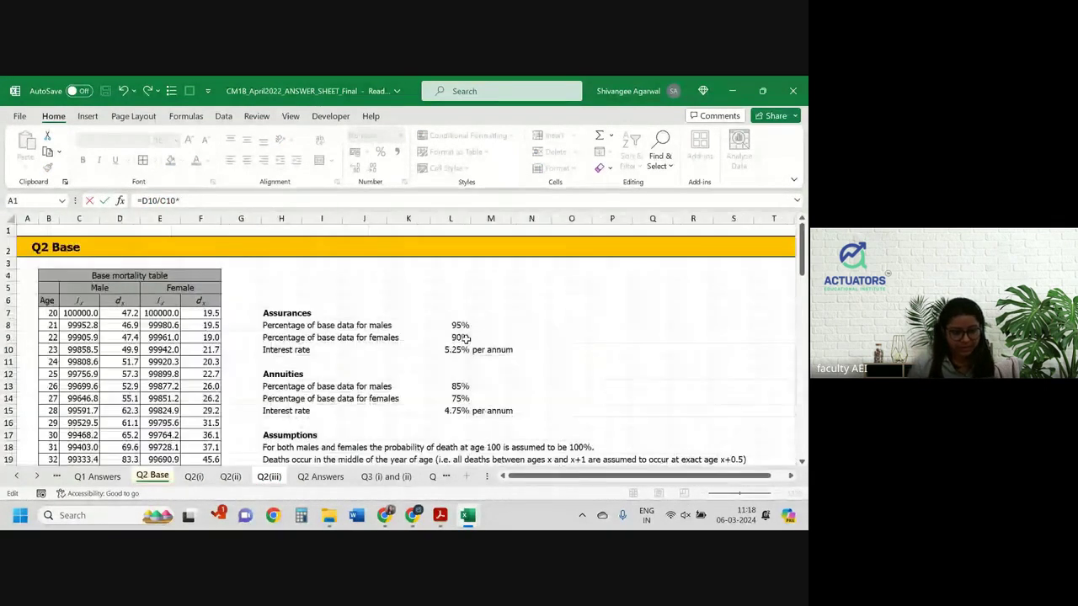
pyautogui.click(453, 326)
pyautogui.press('F4')
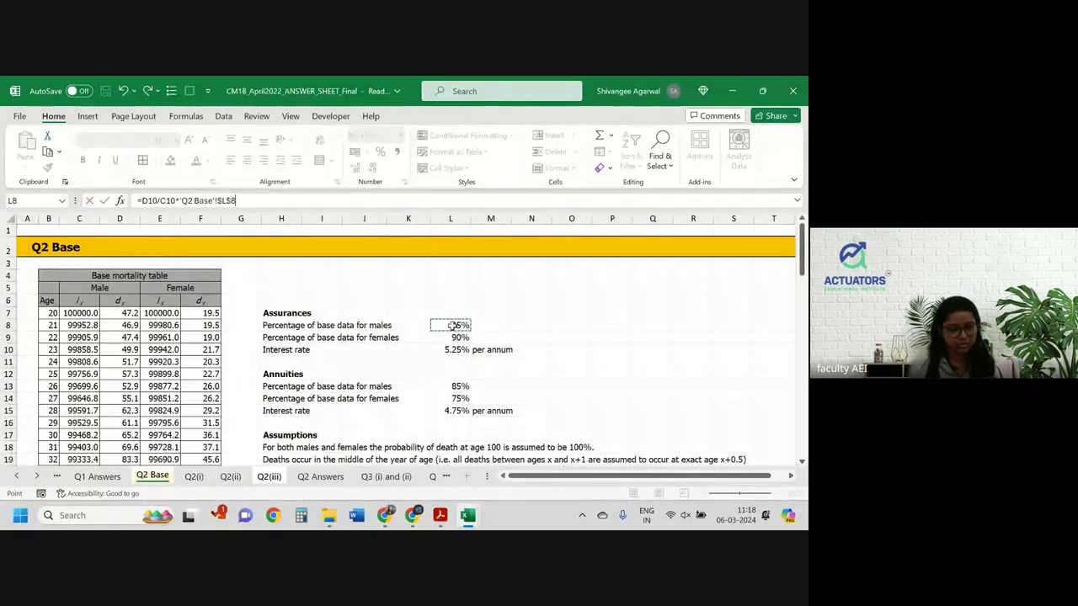
pyautogui.press('Return')
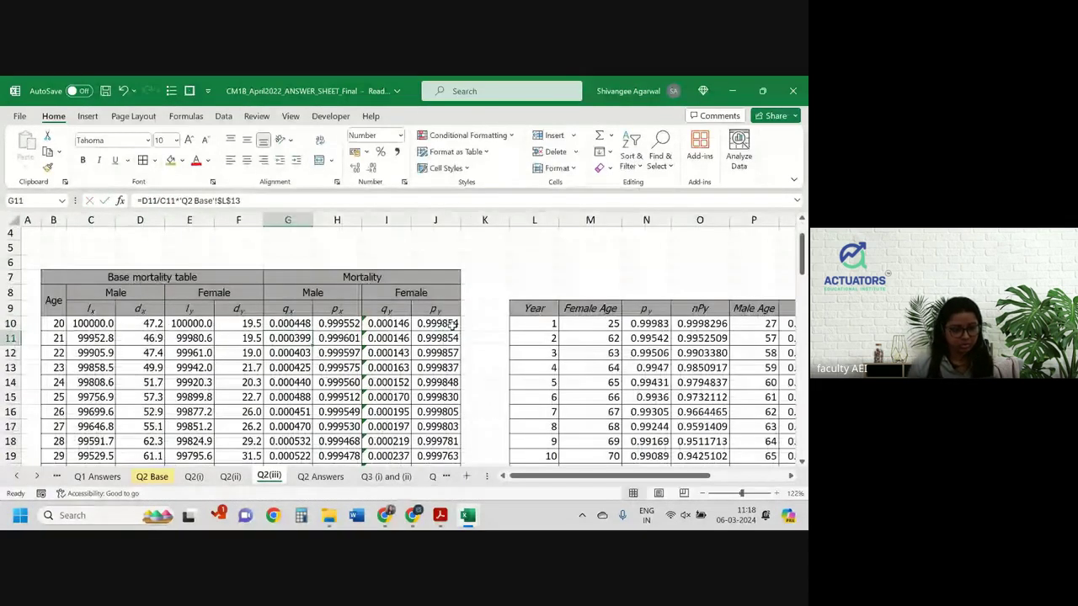
pyautogui.click(297, 323)
# Change I10's female qy formula to multiply by the 90% percentage and fill it down.
pyautogui.click(392, 325)
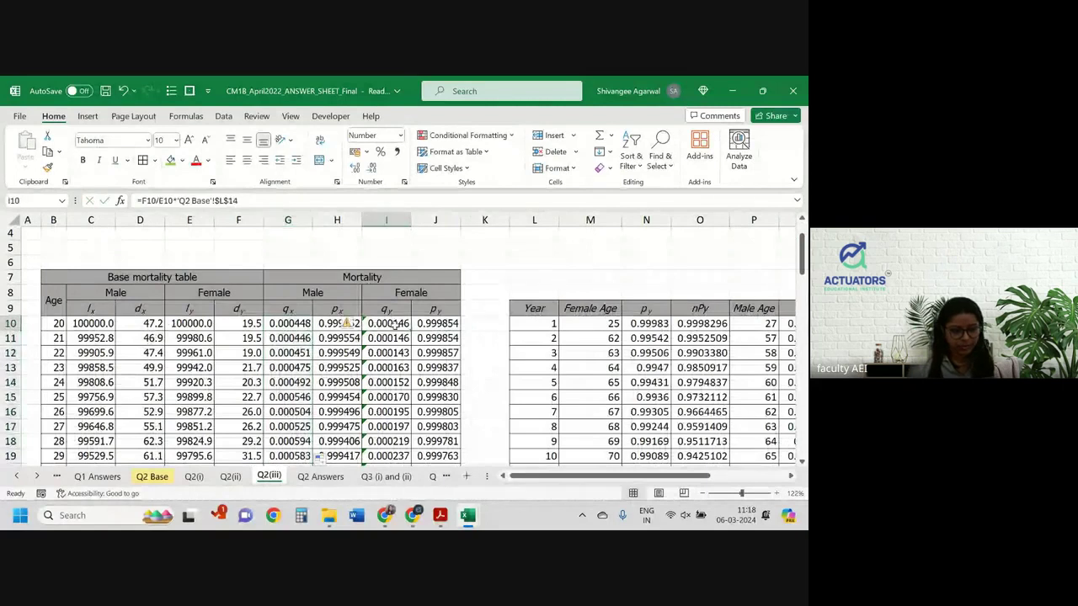
pyautogui.write('=')
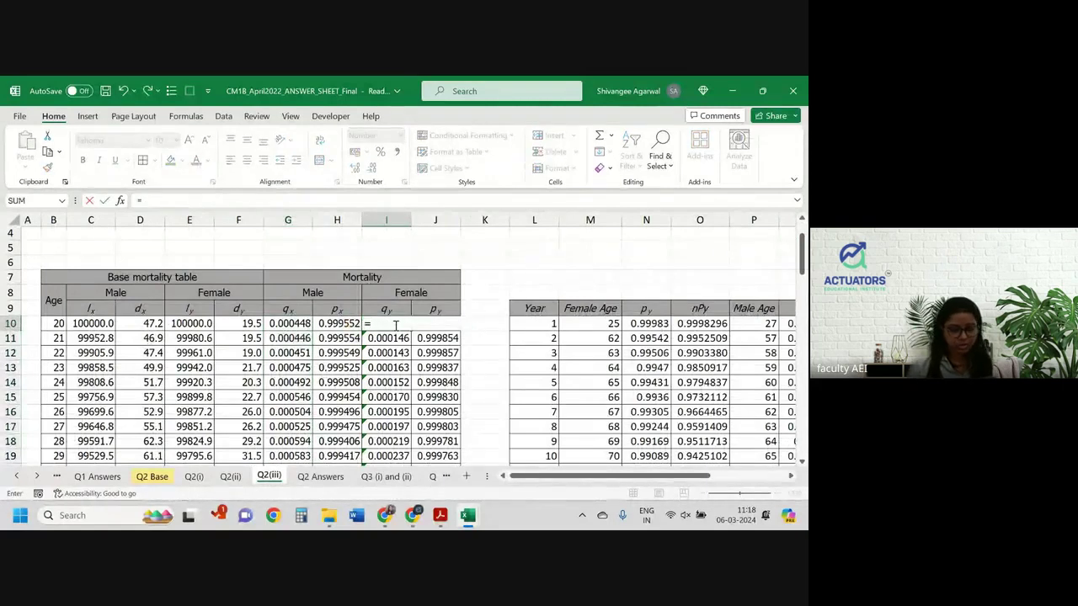
pyautogui.press('Escape')
pyautogui.write("=F10/E10*'Q2 Base'!$L$14")
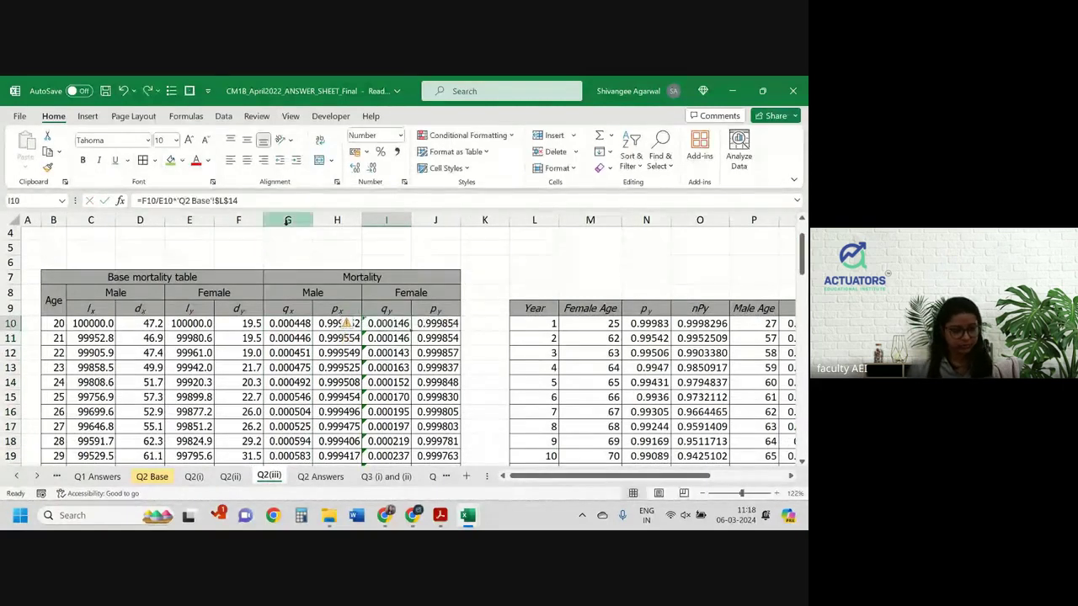
pyautogui.click(259, 201)
pyautogui.hotkey('shift', 'Left')
pyautogui.hotkey('shift', 'Left')
pyautogui.hotkey('shift', 'Left')
pyautogui.hotkey('shift', 'Left')
pyautogui.hotkey('shift', 'Left')
pyautogui.hotkey('shift', 'Left')
pyautogui.hotkey('shift', 'Left')
pyautogui.hotkey('shift', 'Left')
pyautogui.hotkey('shift', 'Left')
pyautogui.hotkey('shift', 'Left')
pyautogui.hotkey('shift', 'Left')
pyautogui.hotkey('shift', 'Left')
pyautogui.hotkey('shift', 'Left')
pyautogui.hotkey('shift', 'Left')
pyautogui.hotkey('shift', 'Left')
pyautogui.hotkey('shift', 'Left')
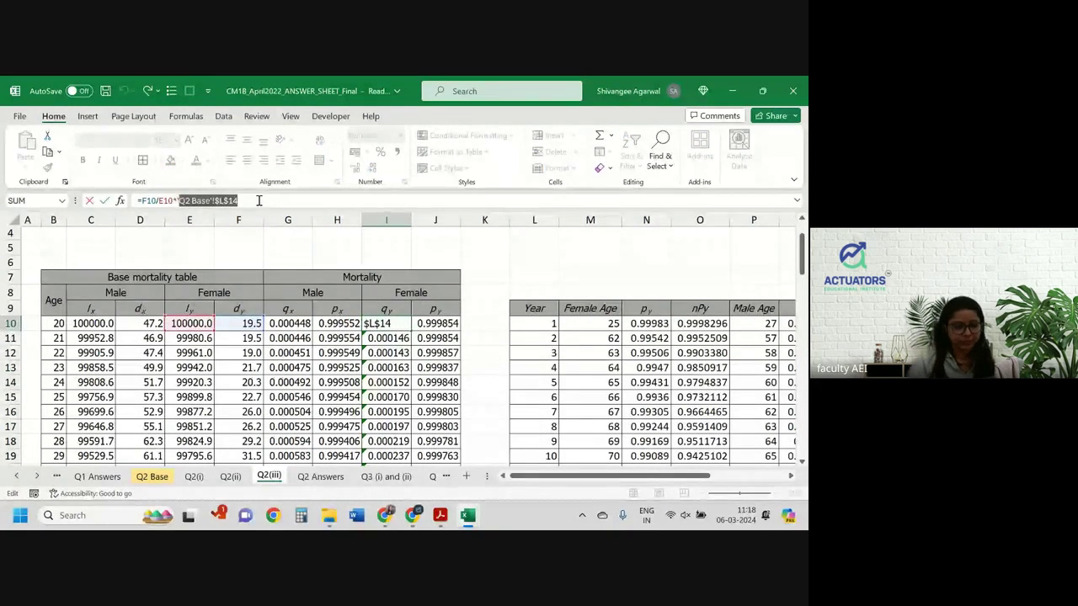
pyautogui.write("*'")
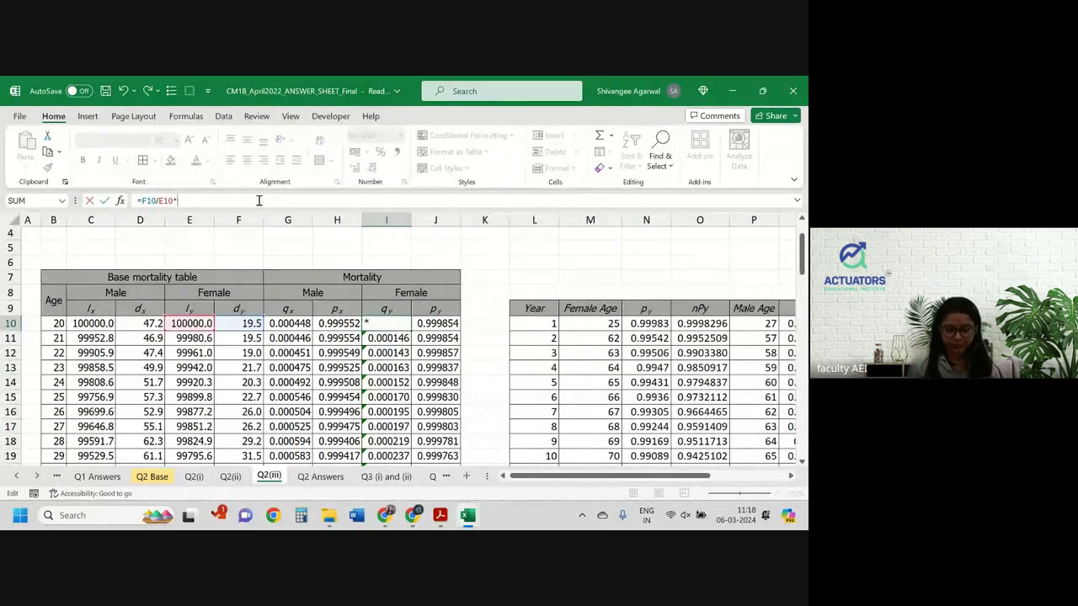
pyautogui.hotkey('ctrl', 'pageup')
pyautogui.hotkey('ctrl', 'pageup')
pyautogui.hotkey('ctrl', 'pageup')
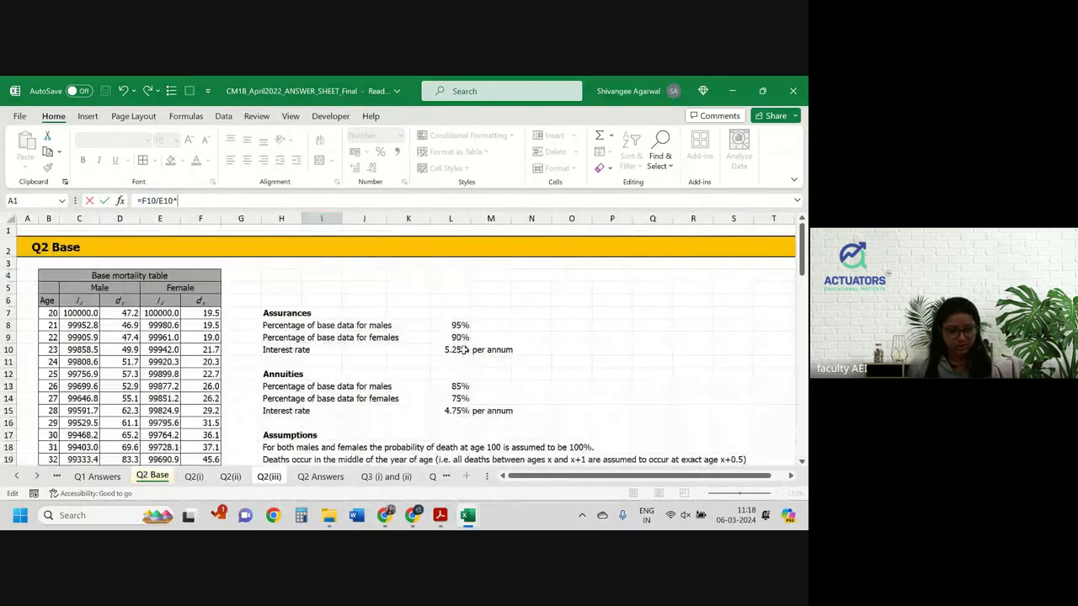
pyautogui.click(445, 337)
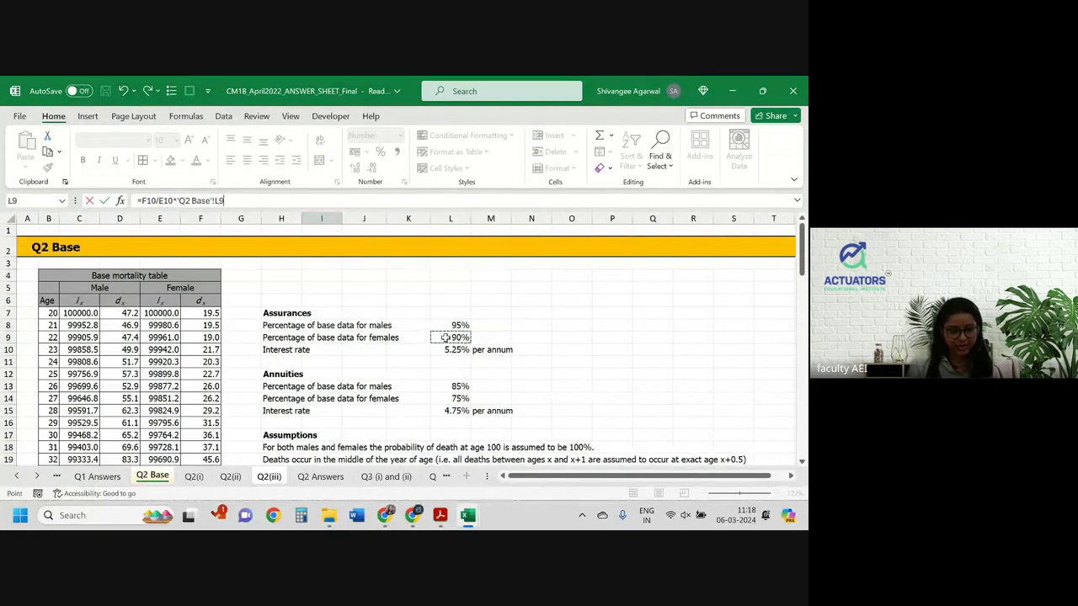
pyautogui.press('Return')
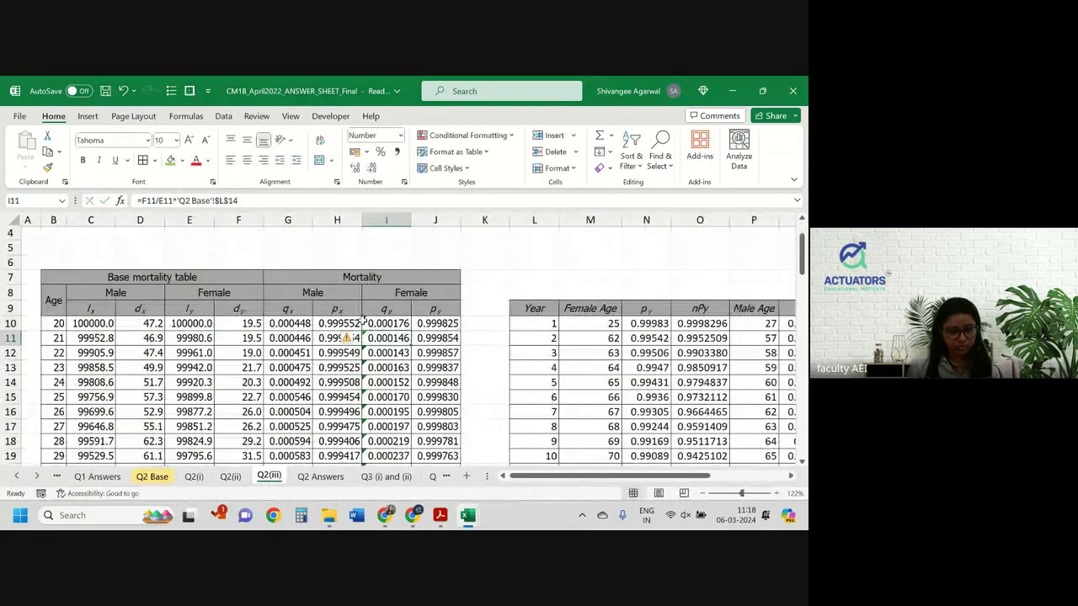
pyautogui.click(387, 324)
pyautogui.doubleClick(411, 330)
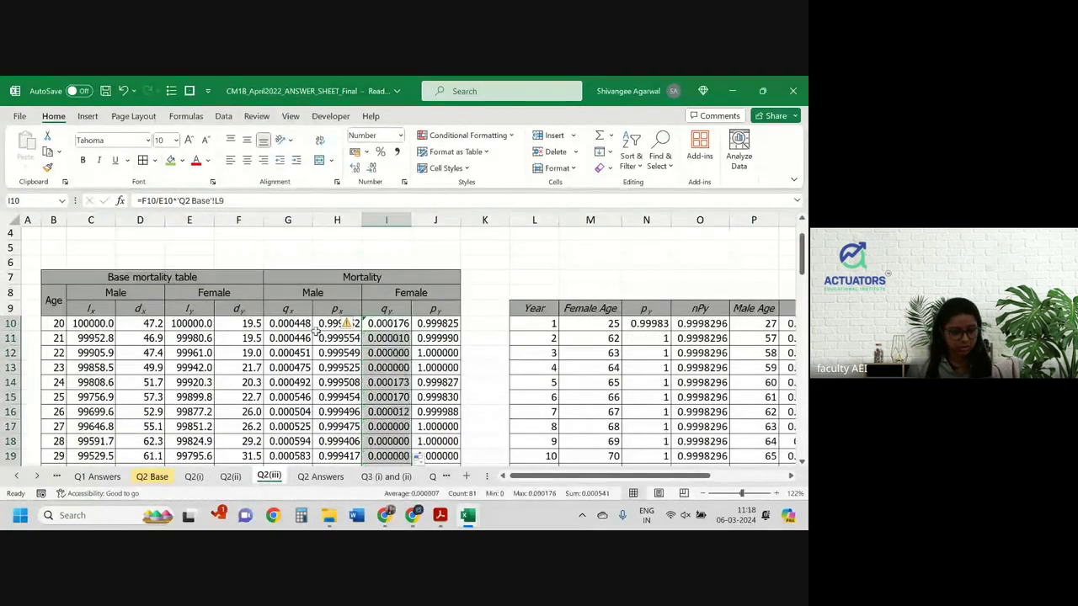
# Review the updated male qx column and the resulting survival values.
pyautogui.click(303, 327)
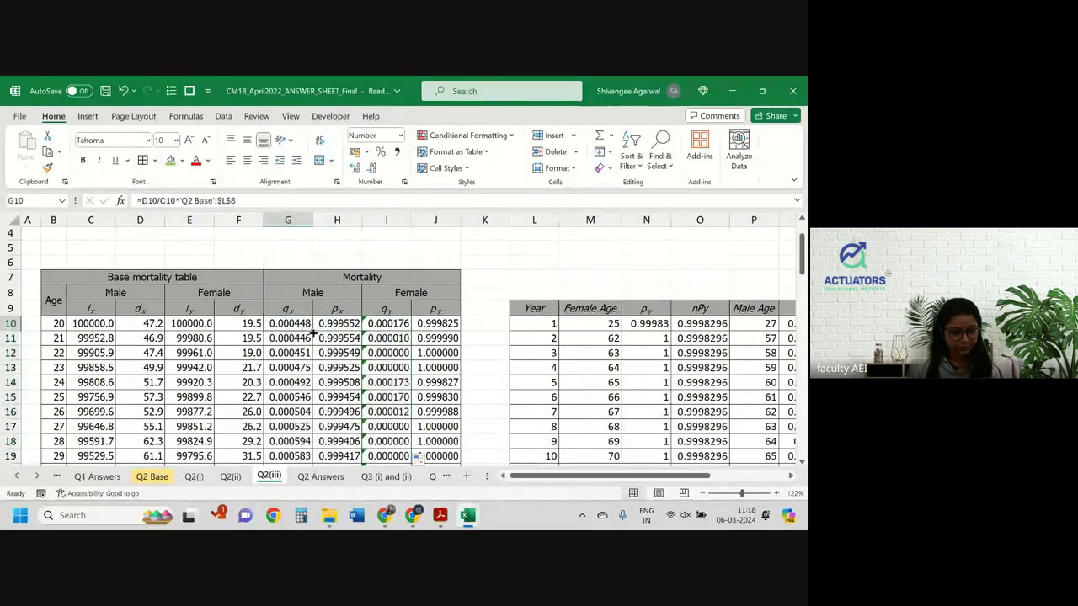
pyautogui.hotkey('ctrl', 'shift', 'Down')
pyautogui.hscroll(3, 501, 384)
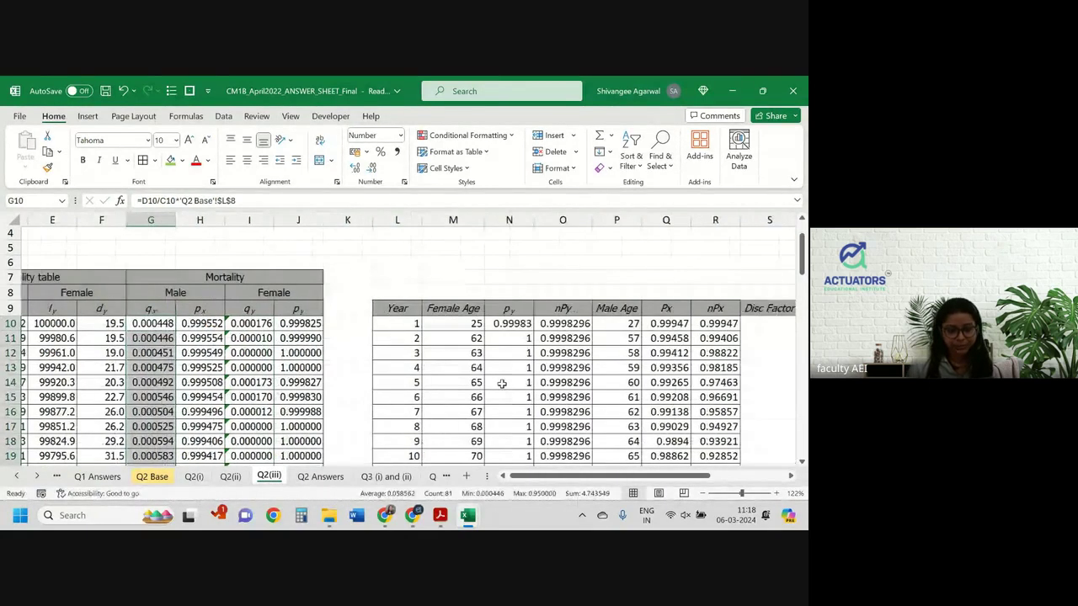
pyautogui.hscroll(2, 501, 384)
pyautogui.scroll(-1, 501, 384)
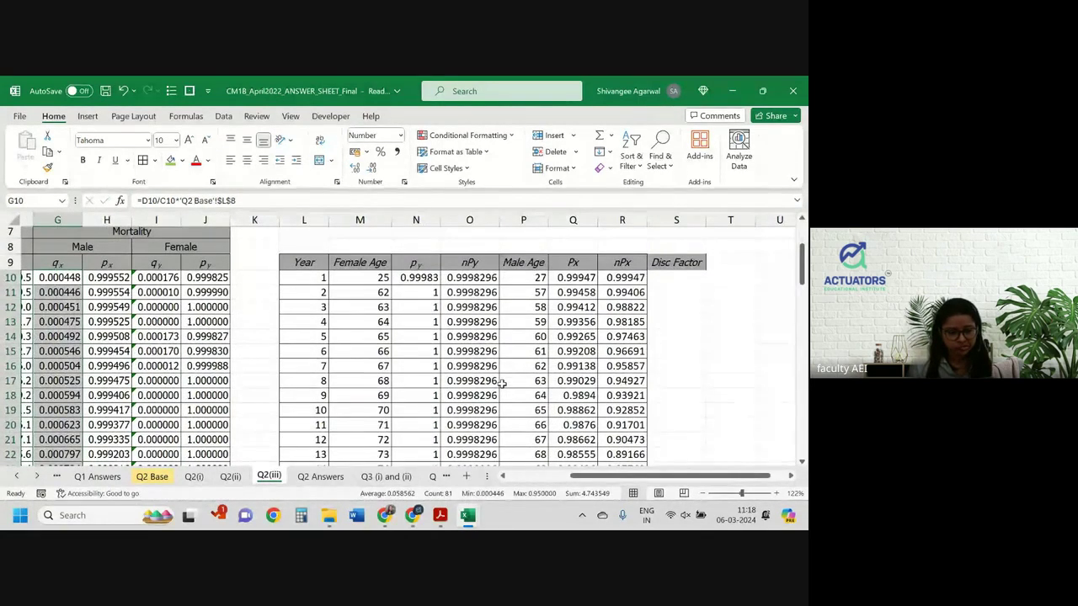
pyautogui.scroll(-1, 501, 384)
pyautogui.hscroll(-2, 367, 374)
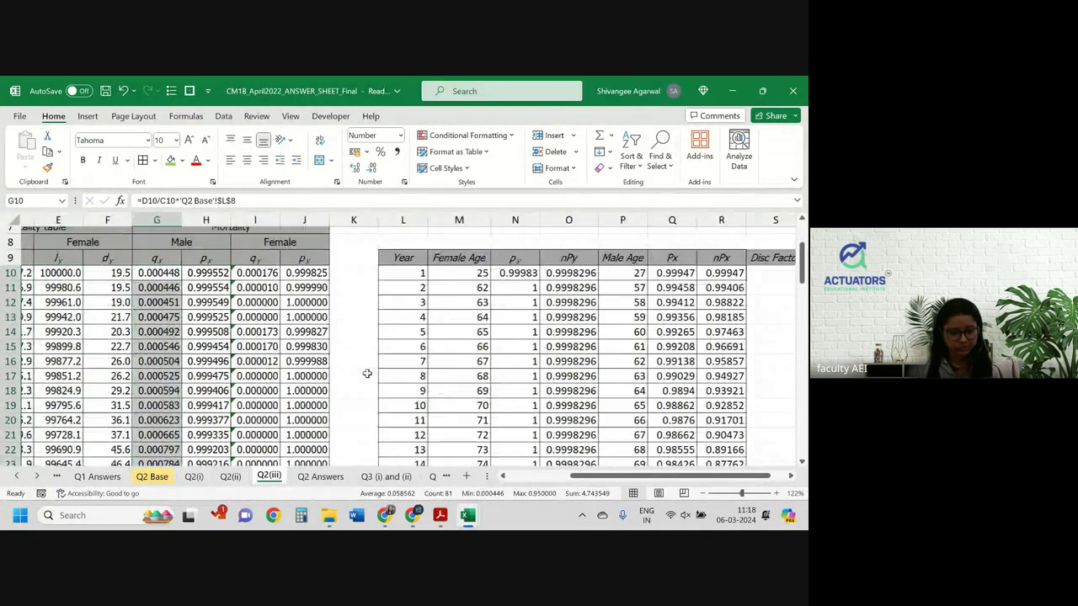
pyautogui.hscroll(-2, 367, 373)
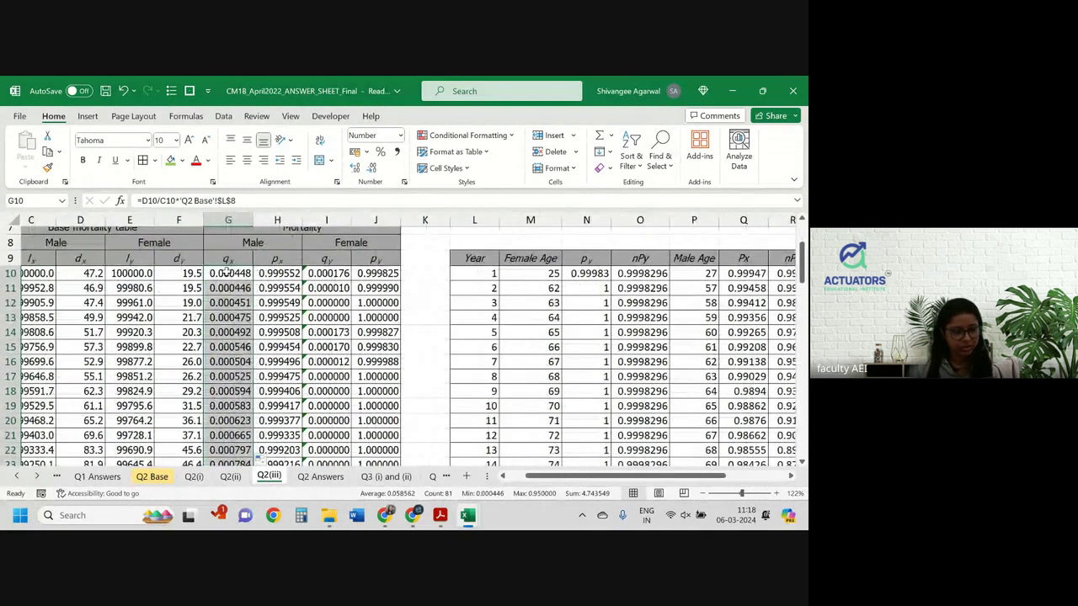
# Correct I10's formula to use 'Q2 Base'!$L$9 and copy it down the column again.
pyautogui.click(327, 273)
pyautogui.click(223, 200)
pyautogui.doubleClick(223, 200)
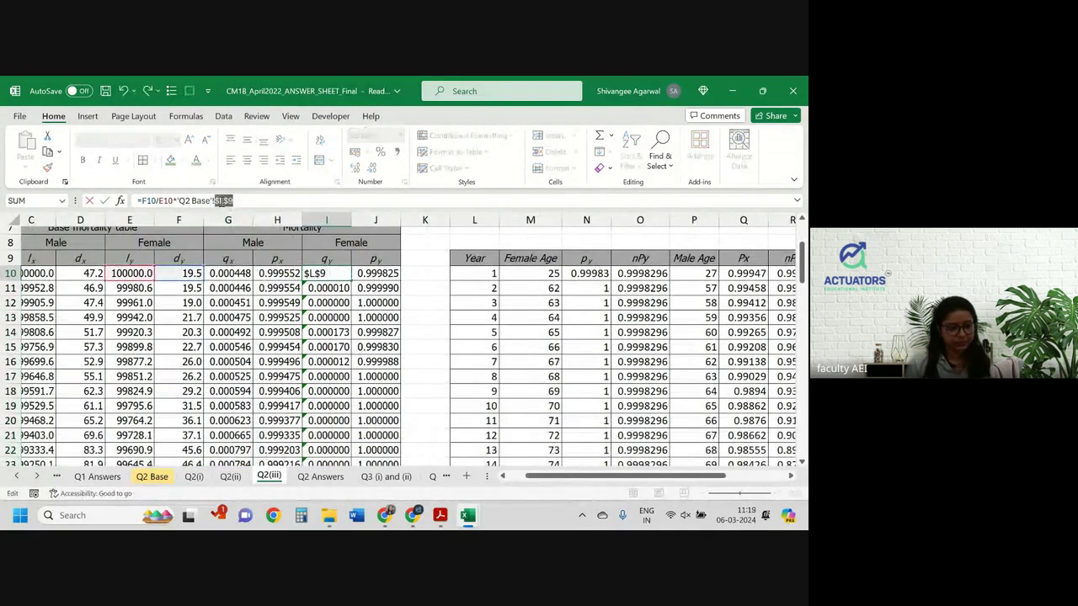
pyautogui.press('Escape')
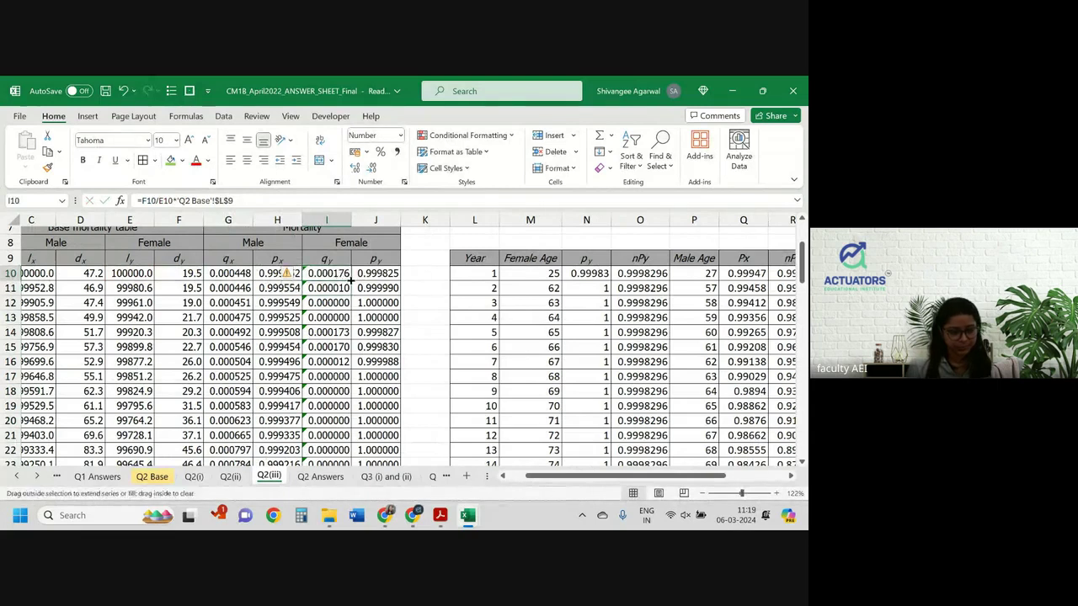
pyautogui.doubleClick(350, 280)
pyautogui.hscroll(3, 497, 296)
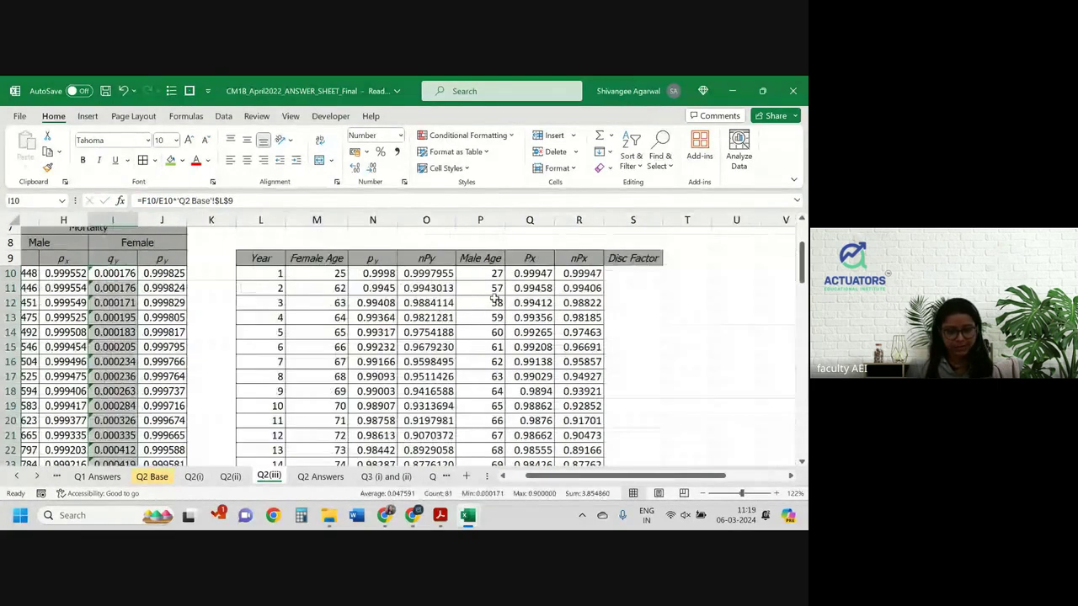
pyautogui.scroll(1, 497, 296)
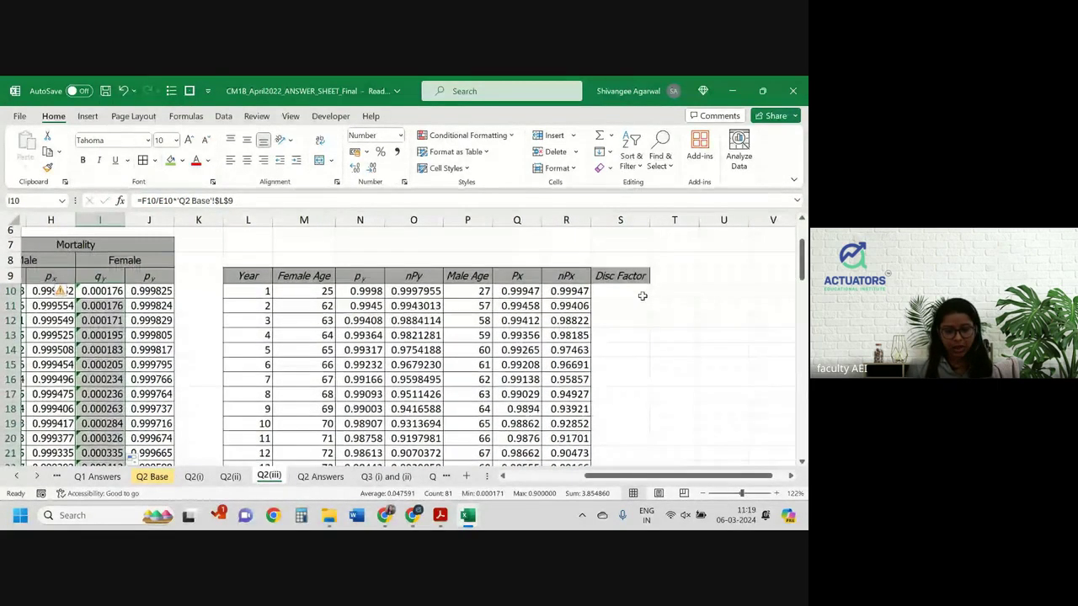
# Start S10's discount formula as (1+'Q2 Base'!$L$10), the absolute 5.25% rate.
pyautogui.click(642, 296)
pyautogui.write('=(1+')
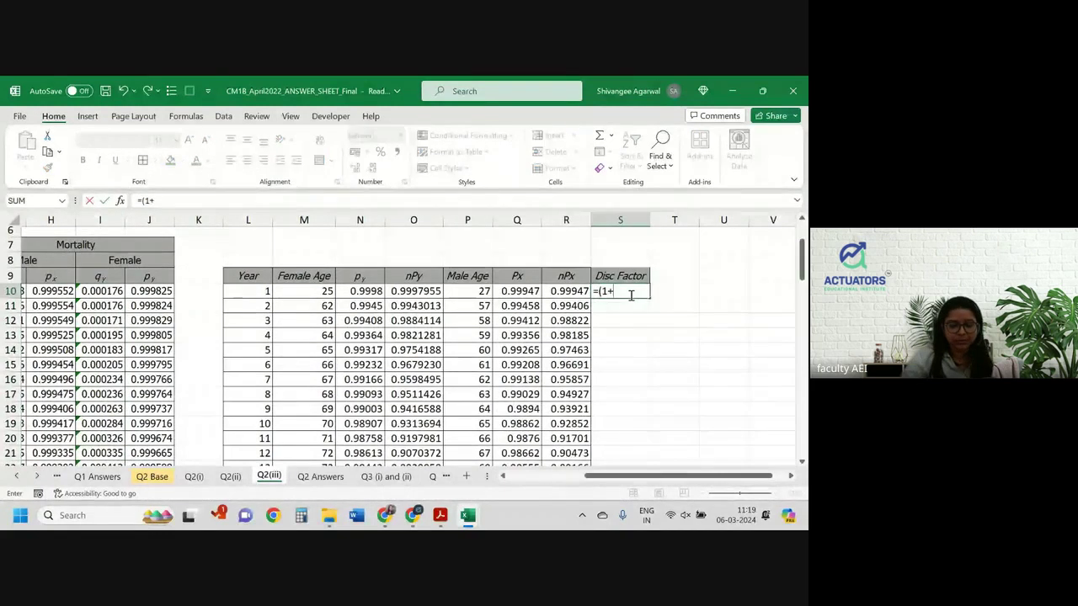
pyautogui.hotkey('ctrl', 'pageup')
pyautogui.hotkey('ctrl', 'pageup')
pyautogui.hotkey('ctrl', 'pageup')
pyautogui.hotkey('ctrl', 'pageup')
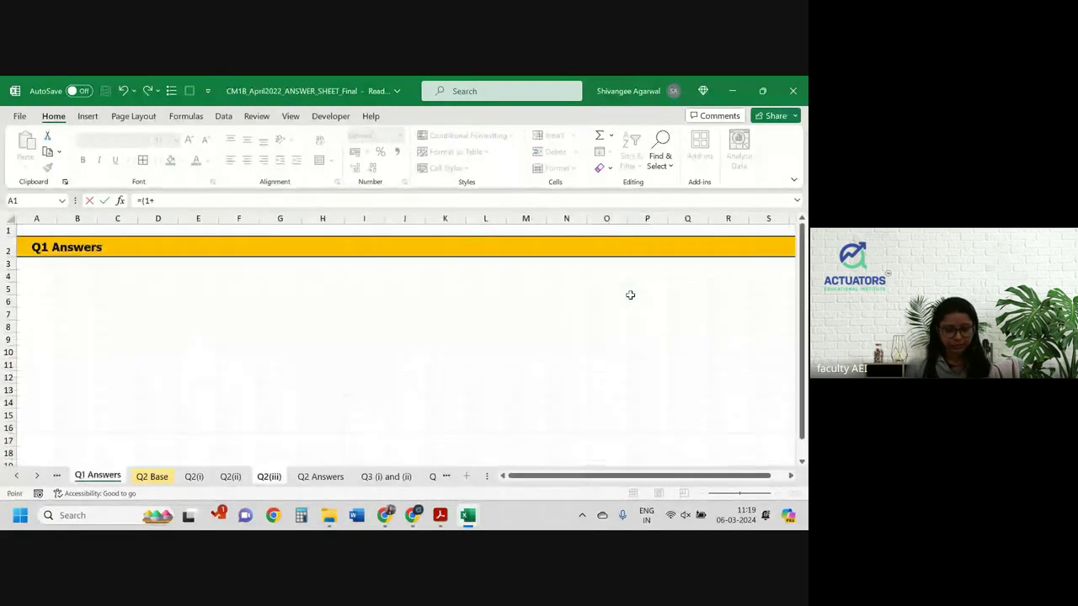
pyautogui.hotkey('ctrl', 'pagedown')
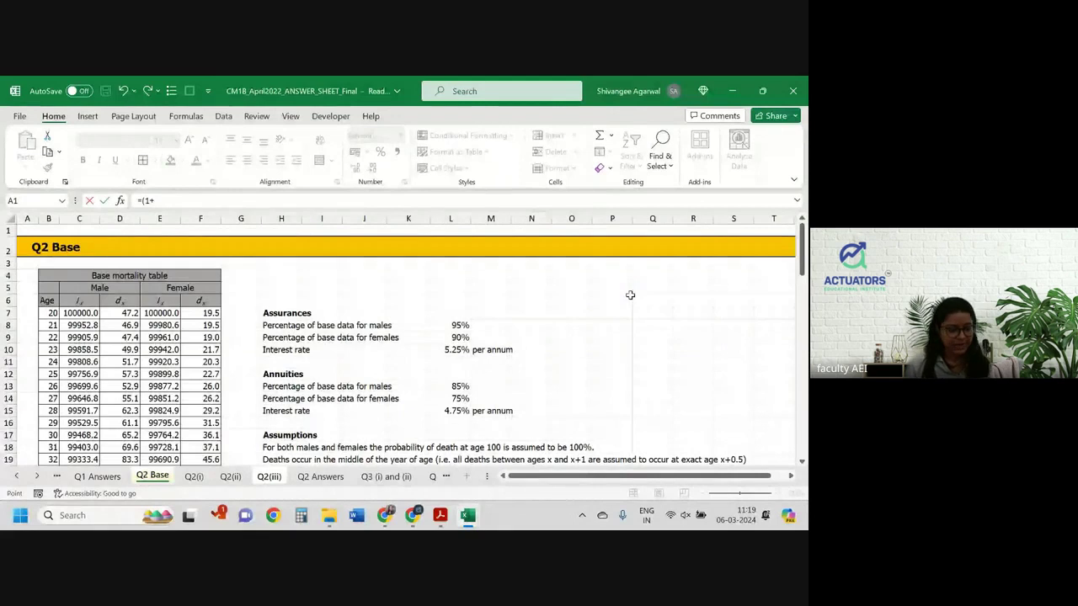
pyautogui.click(454, 350)
pyautogui.press('F4')
pyautogui.write(')^-(')
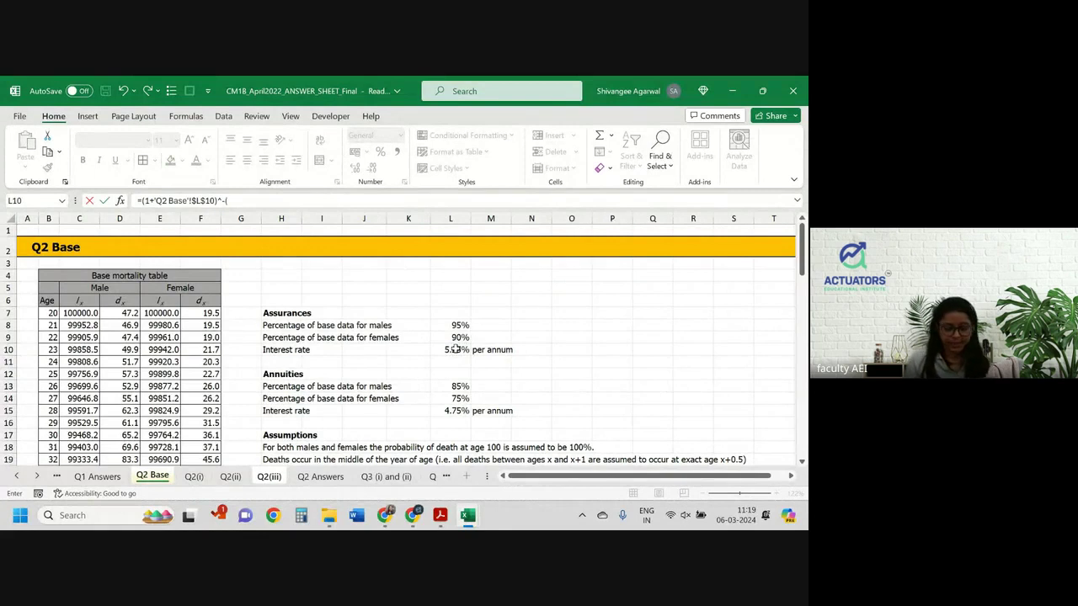
pyautogui.hotkey('ctrl', 'pagedown')
pyautogui.hotkey('ctrl', 'pagedown')
pyautogui.hotkey('ctrl', 'pagedown')
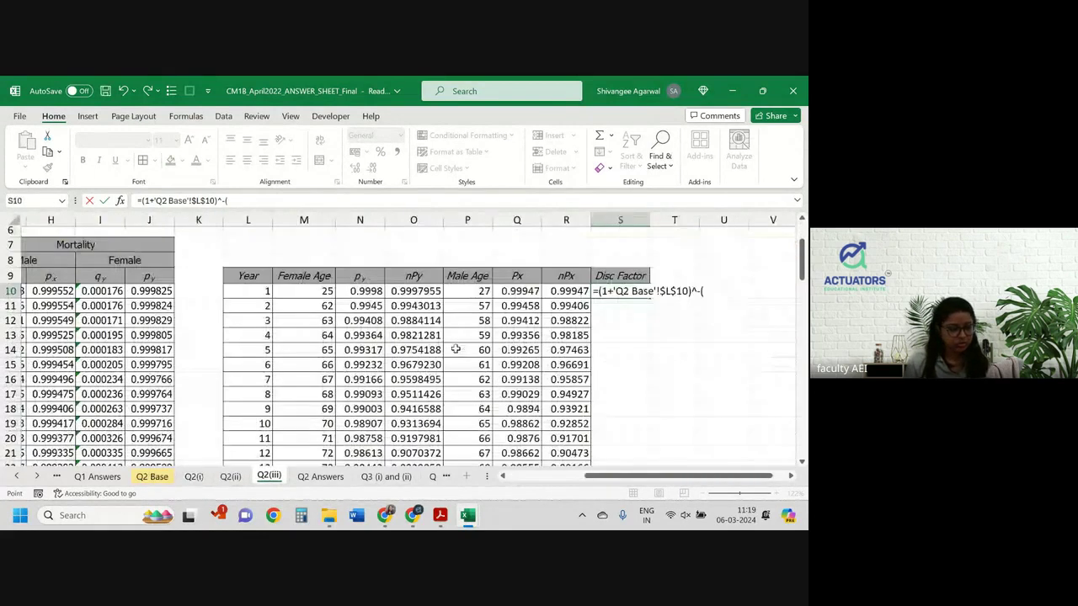
# Complete S10 with ^-(L10-0.5) and copy it down, giving 0.9747404 in year 1.
pyautogui.hscroll(-2, 223, 234)
pyautogui.write('^-(')
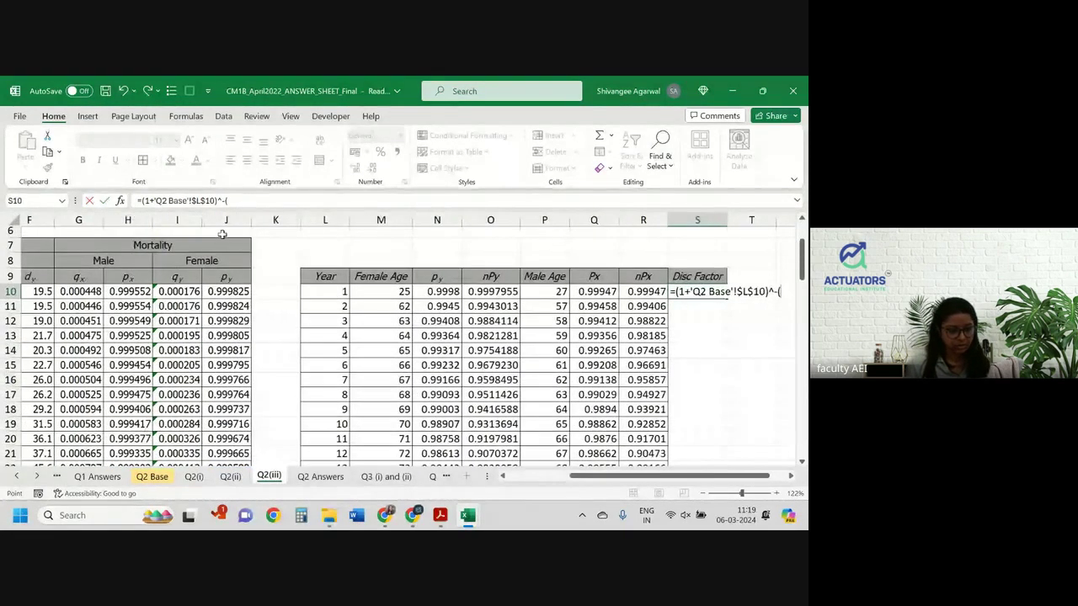
pyautogui.click(325, 290)
pyautogui.write('-0.')
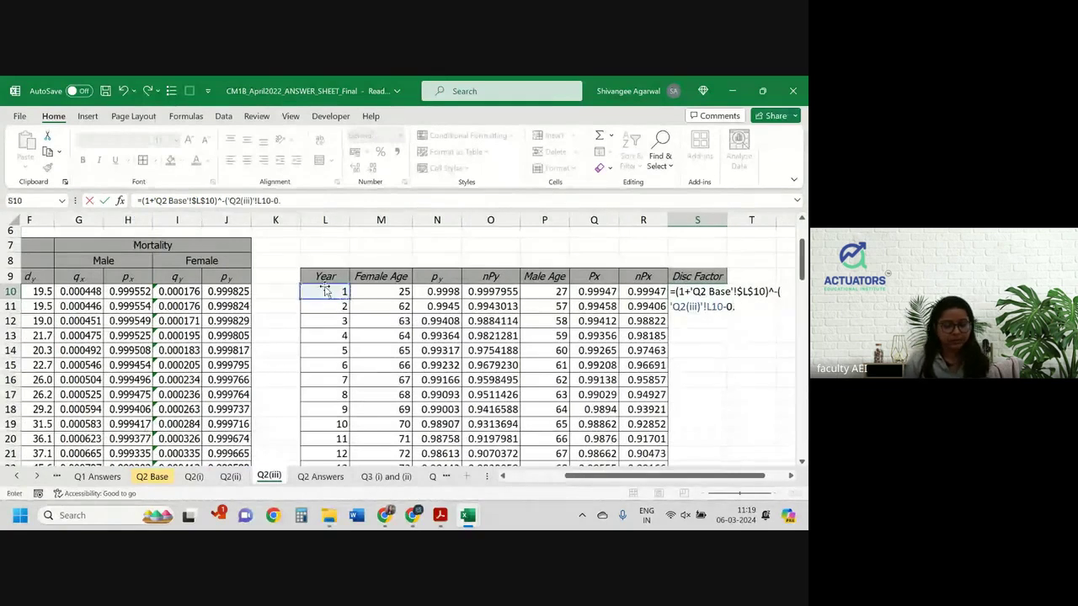
pyautogui.write('5)')
pyautogui.press('Return')
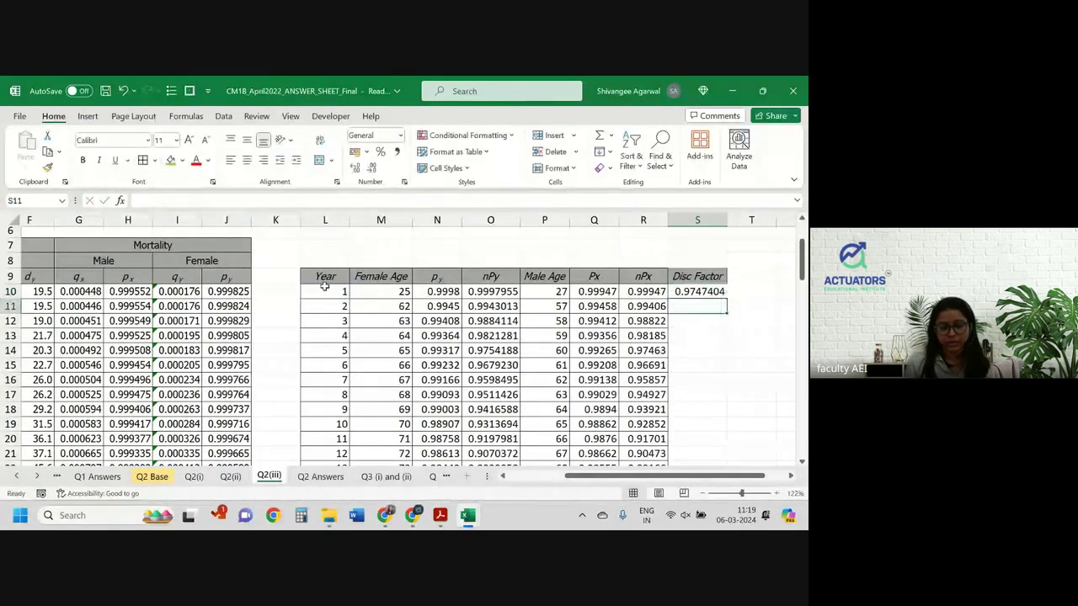
pyautogui.click(753, 291)
pyautogui.click(691, 292)
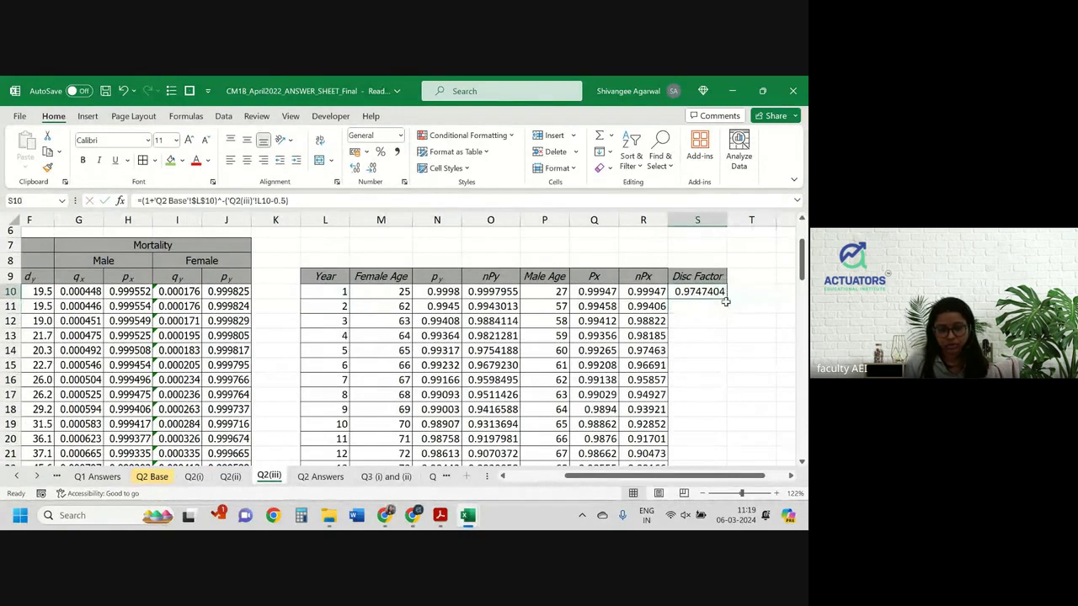
pyautogui.doubleClick(725, 300)
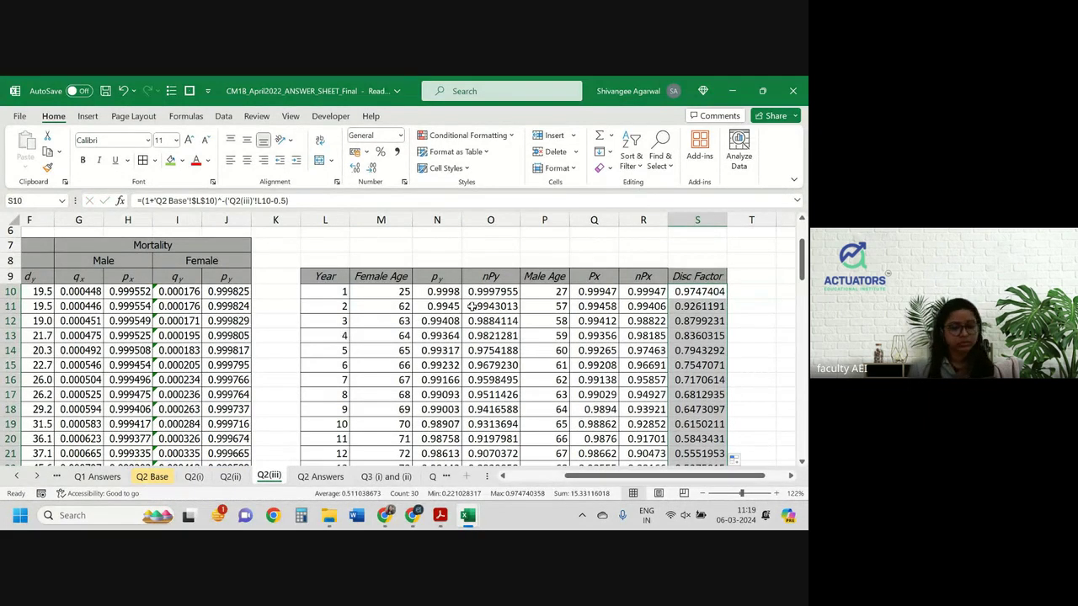
pyautogui.click(383, 292)
# Fill the Female Age column as 25, 26, 27… by entering 26 in M11 and auto-filling.
pyautogui.click(387, 305)
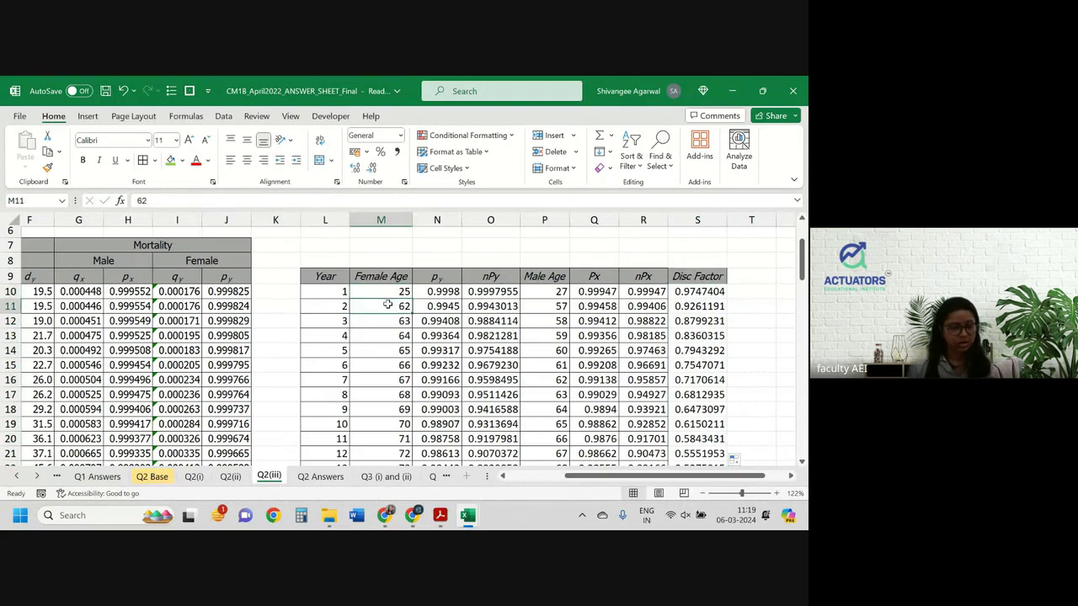
pyautogui.write('26')
pyautogui.press('Return')
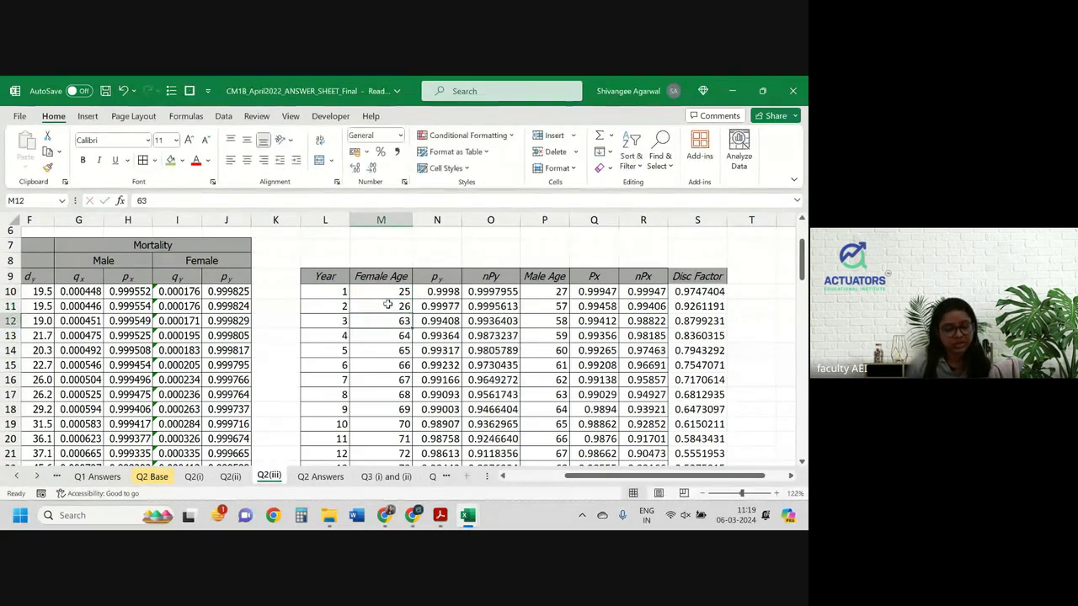
pyautogui.moveTo(383, 292); pyautogui.dragTo(389, 307)
pyautogui.doubleClick(412, 314)
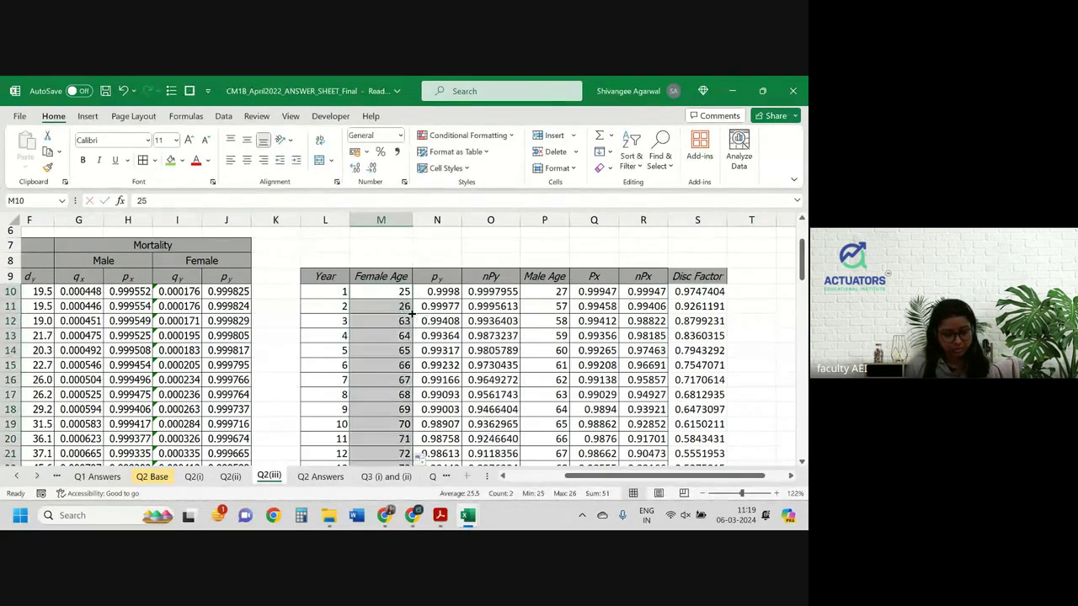
# Fill the Male Age column as 27, 28, 29… by entering 28 in P11 and auto-filling.
pyautogui.click(544, 291)
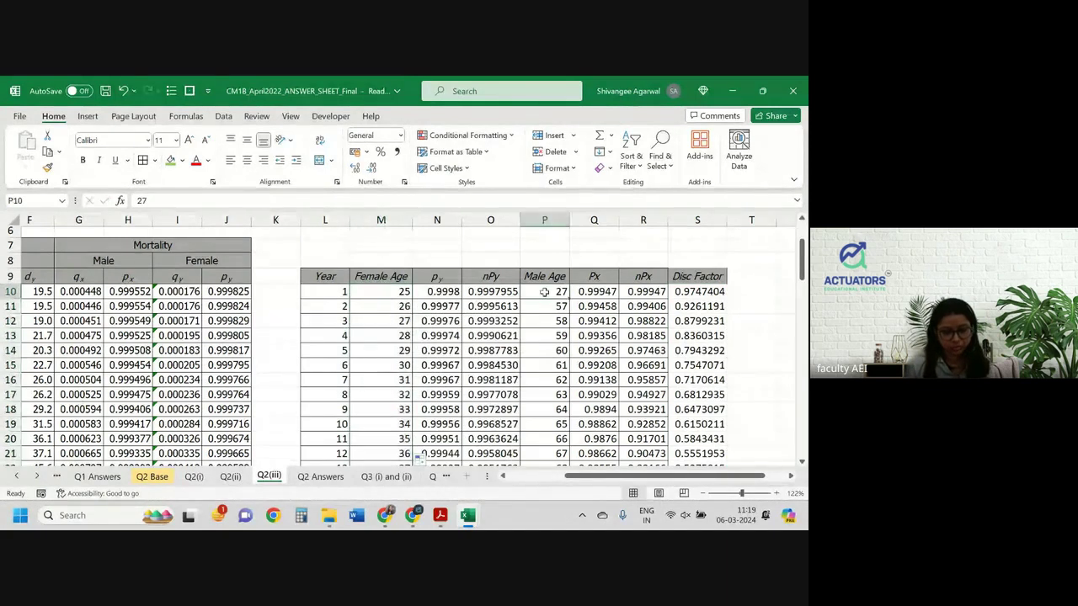
pyautogui.press('Down')
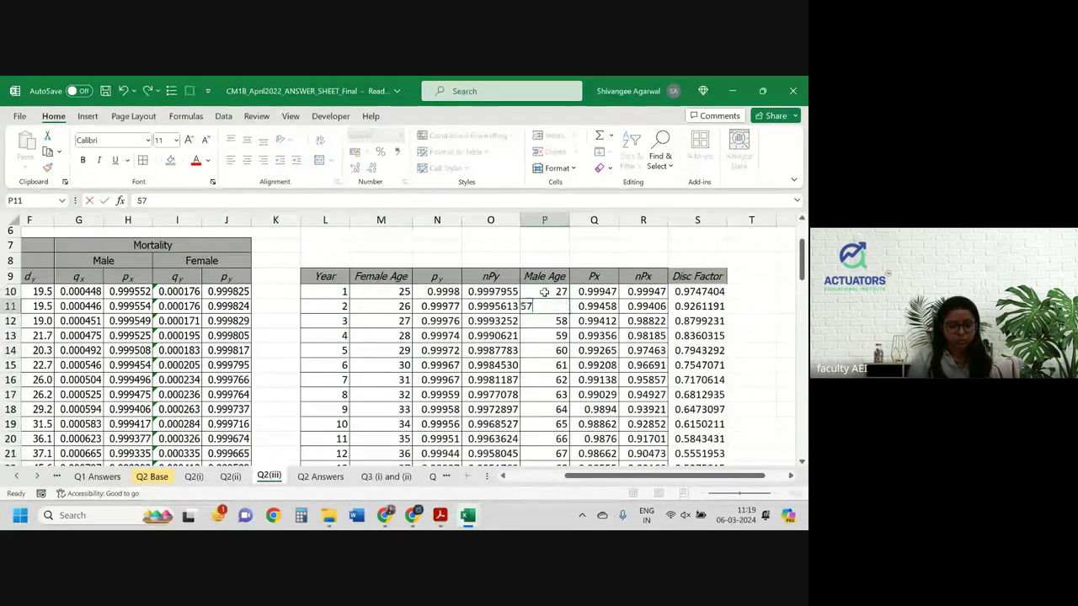
pyautogui.write('28')
pyautogui.press('Return')
pyautogui.moveTo(557, 295); pyautogui.dragTo(558, 308)
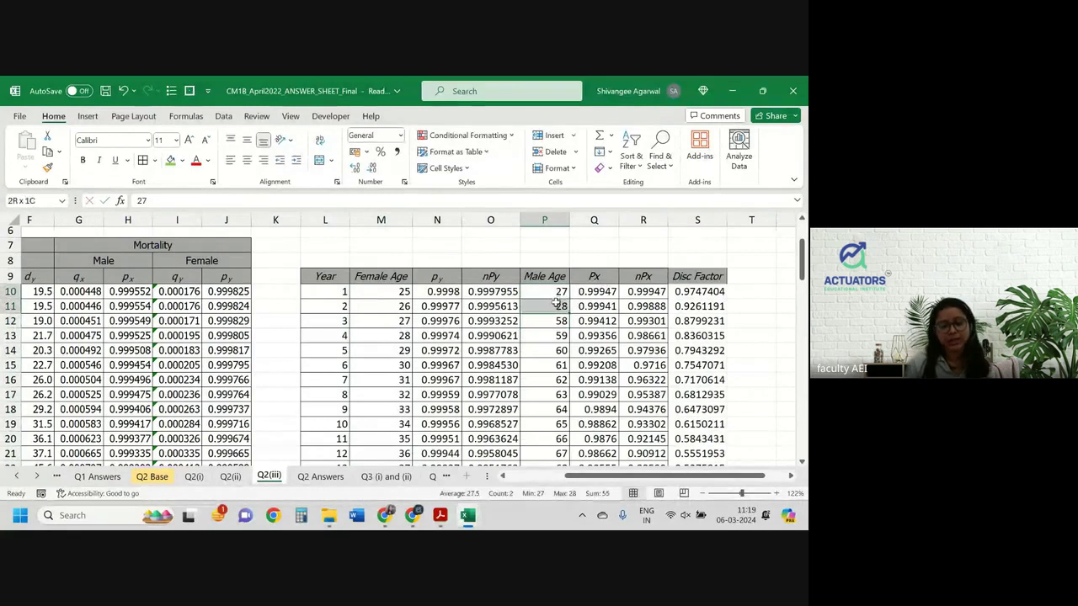
pyautogui.doubleClick(569, 311)
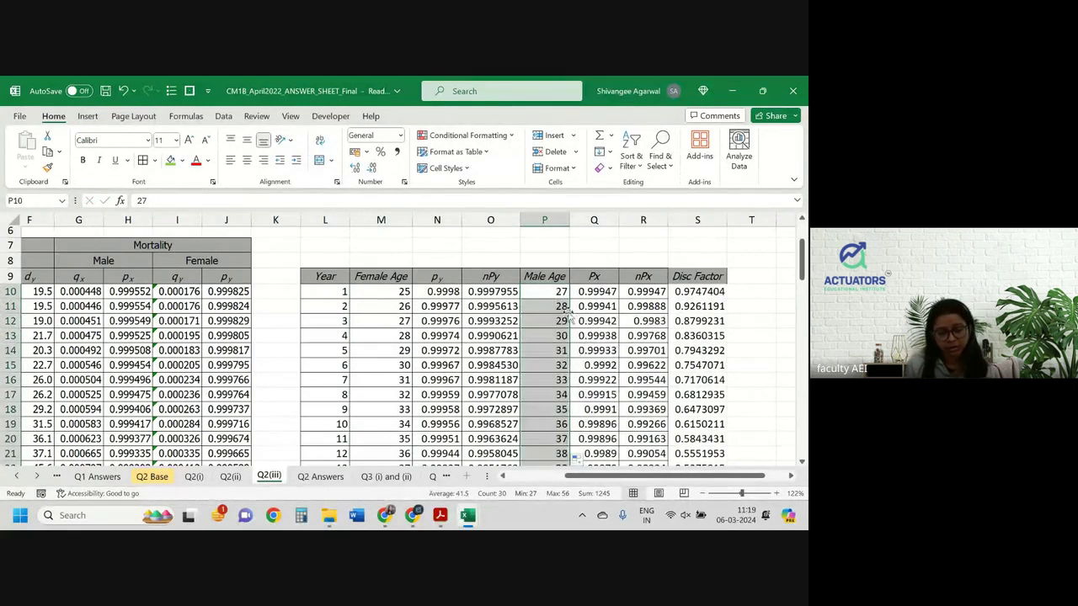
# Review the recalculated Disc Factor column, from 0.9747404 in year 1 to 0.2210283 in year 30.
pyautogui.click(549, 307)
pyautogui.scroll(-4, 549, 310)
pyautogui.scroll(-5, 549, 310)
pyautogui.scroll(7, 548, 310)
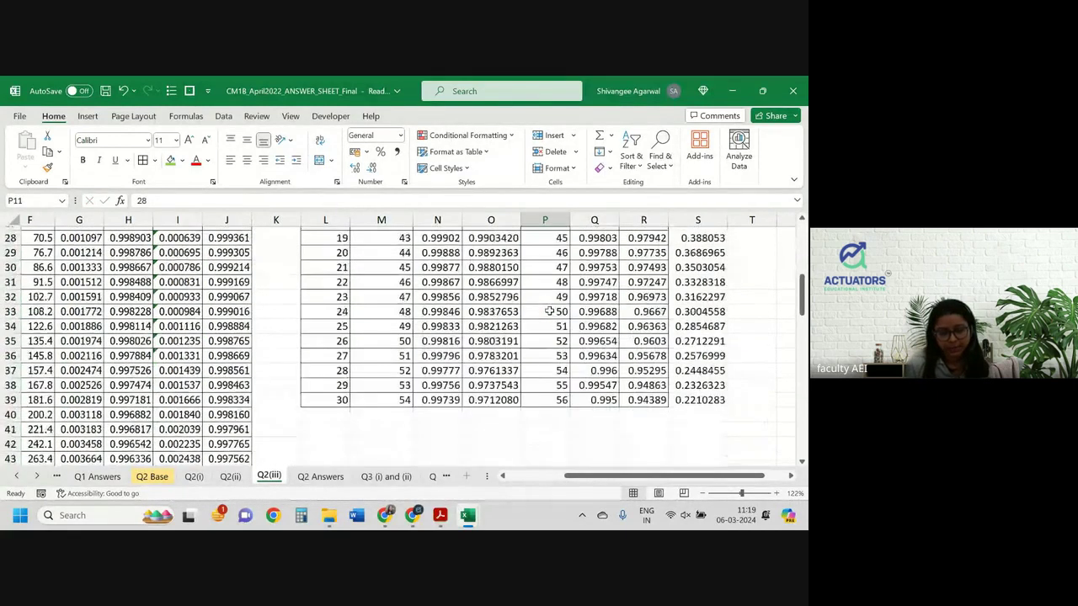
pyautogui.scroll(3, 549, 311)
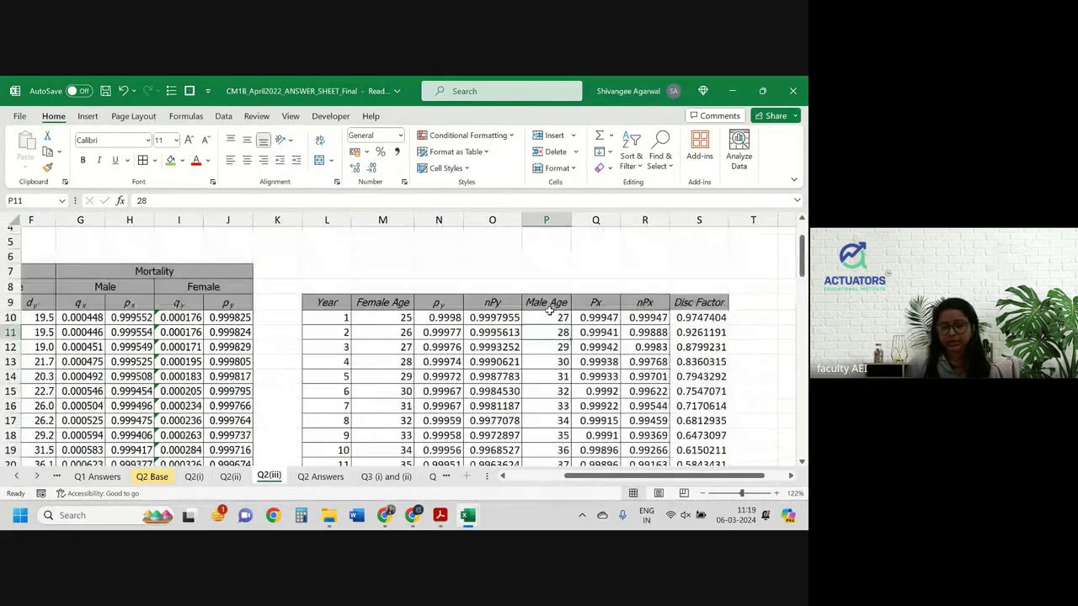
pyautogui.click(703, 302)
pyautogui.hotkey('ctrl', 'shift', 'Down')
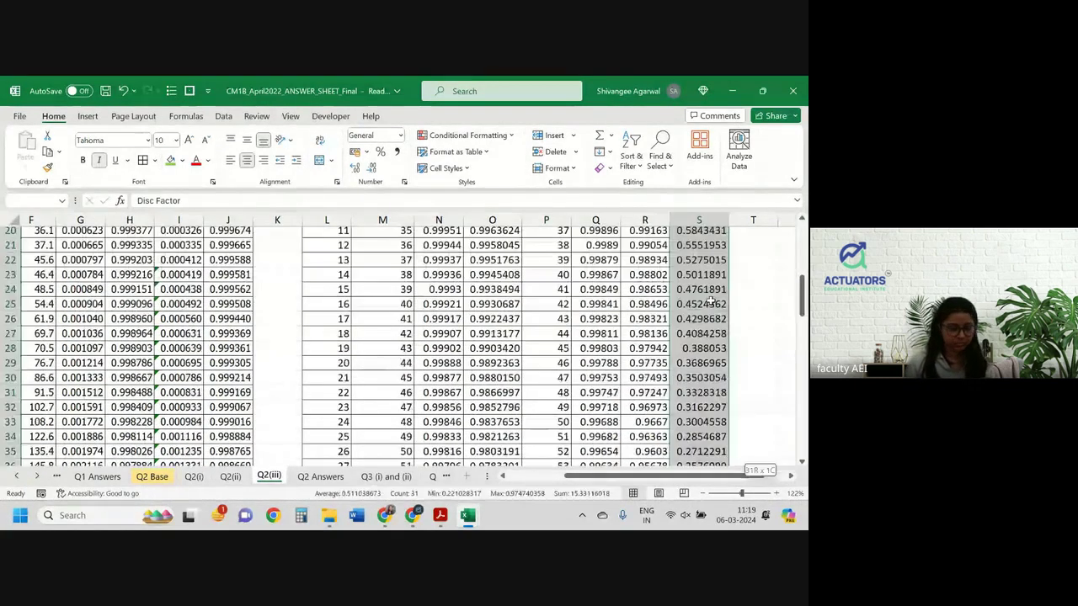
pyautogui.scroll(-1, 710, 303)
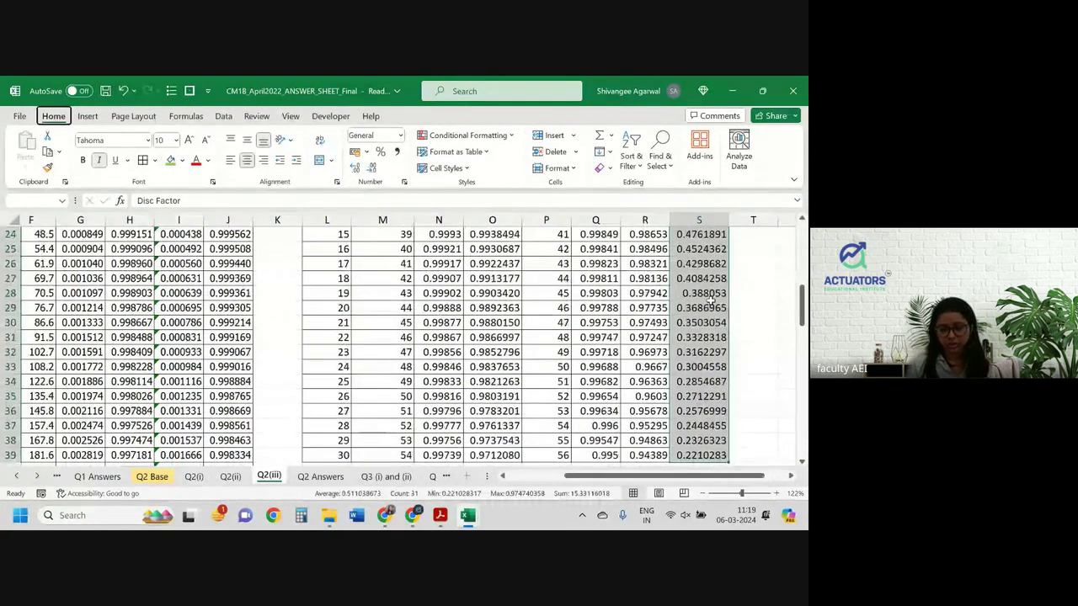
pyautogui.scroll(7, 709, 301)
pyautogui.click(697, 317)
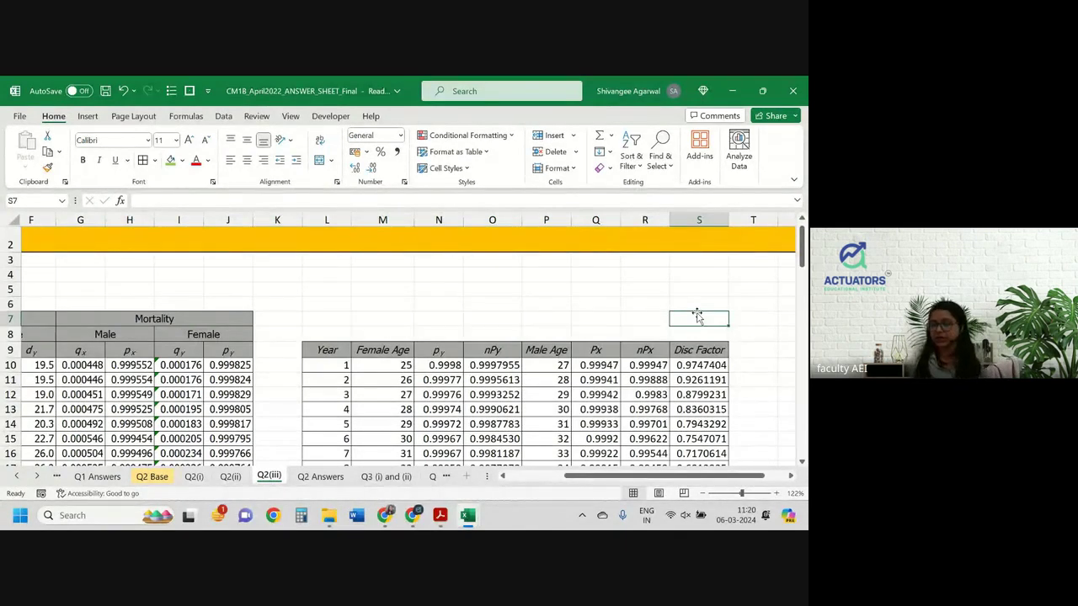
# Enter the heading 'P(males dies in year n)' in U8 beside the Disc Factor column.
pyautogui.press('Right')
pyautogui.press('Right')
pyautogui.press('Right')
pyautogui.press('Right')
pyautogui.press('Right')
pyautogui.press('Right')
pyautogui.press('Right')
pyautogui.press('Right')
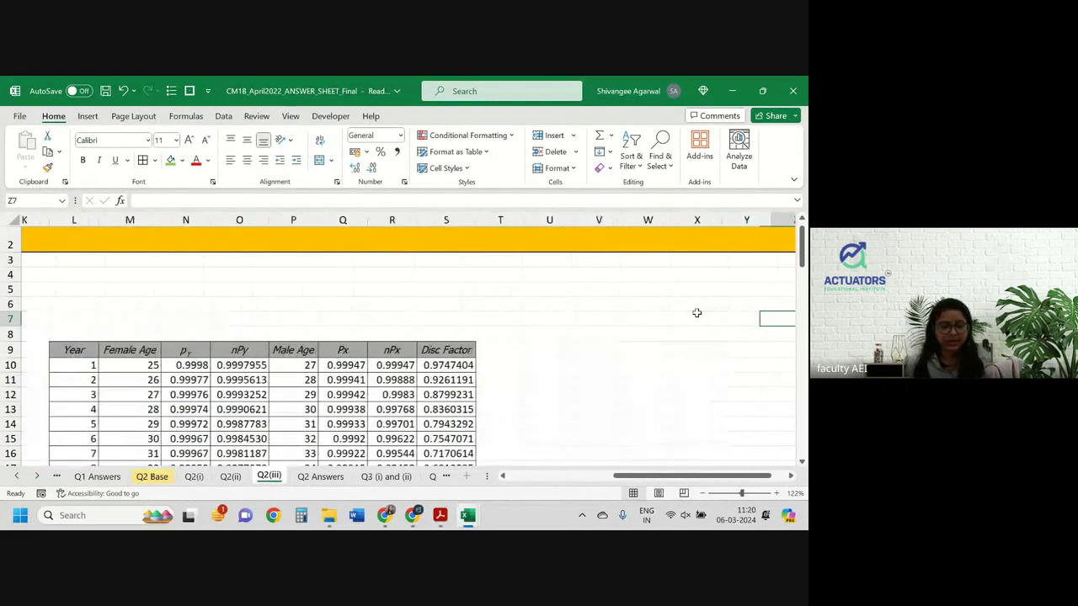
pyautogui.click(480, 348)
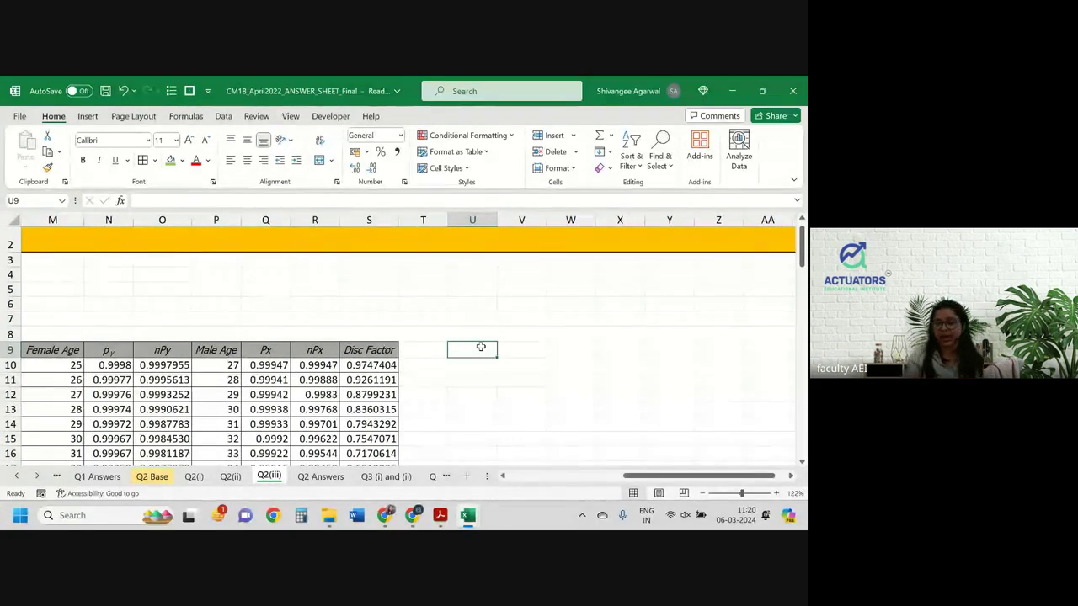
pyautogui.write('P(')
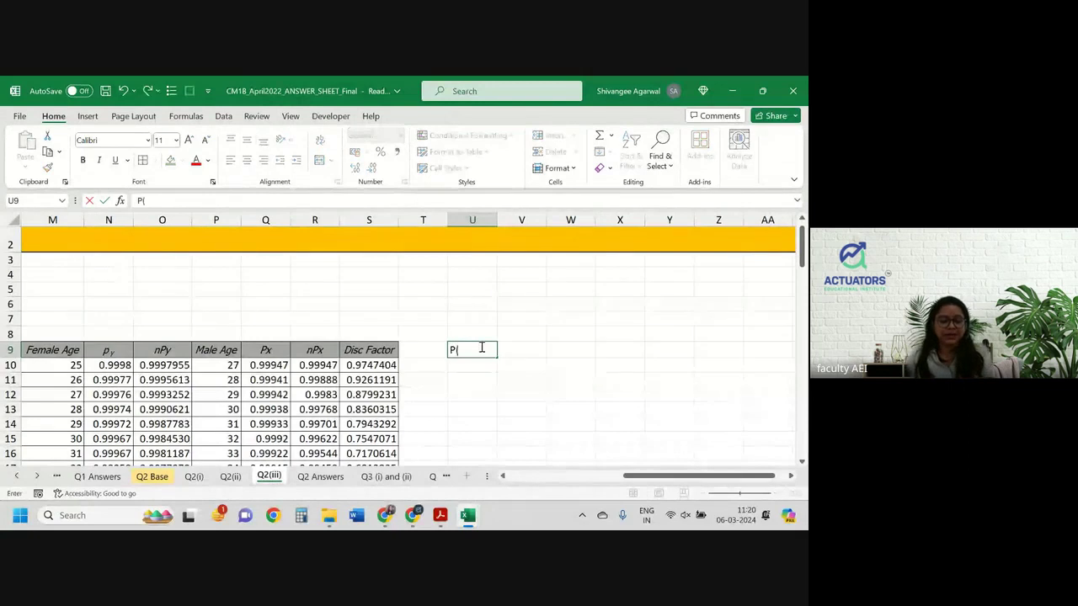
pyautogui.press('Up')
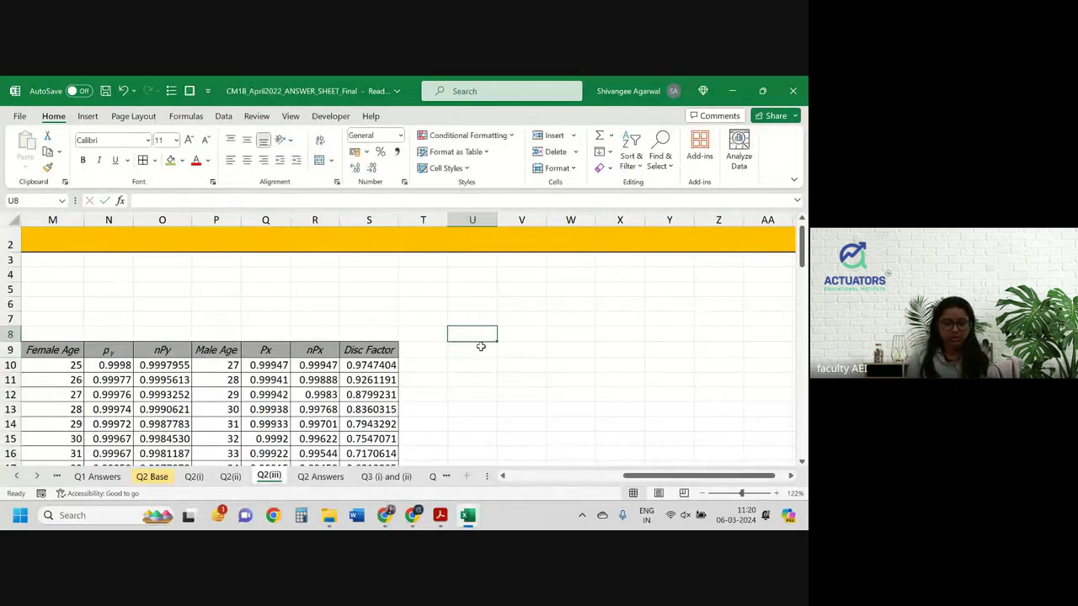
pyautogui.write('P(males')
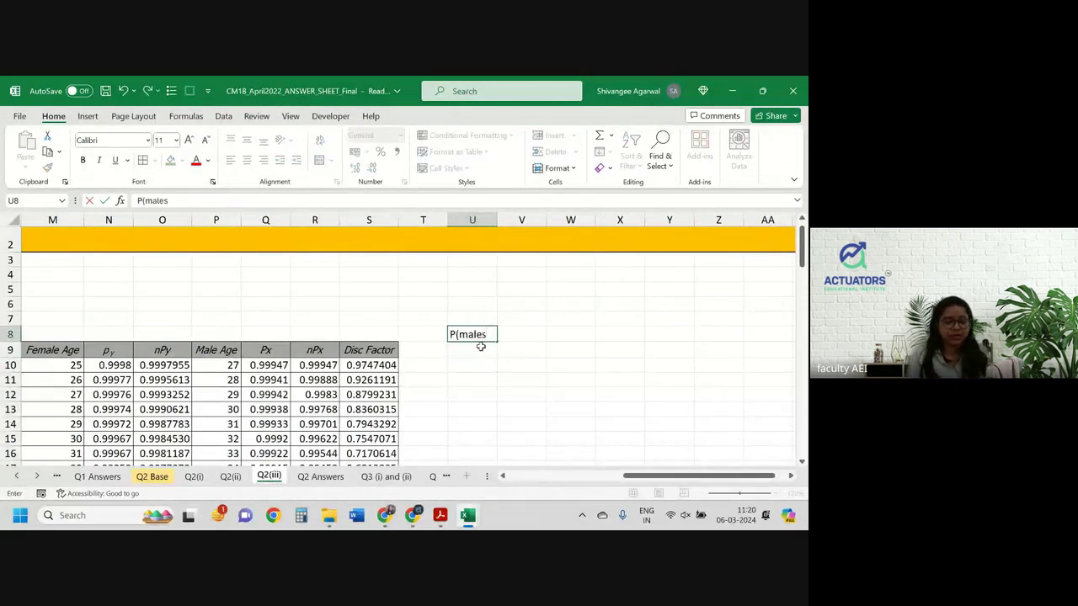
pyautogui.write(' dies in year')
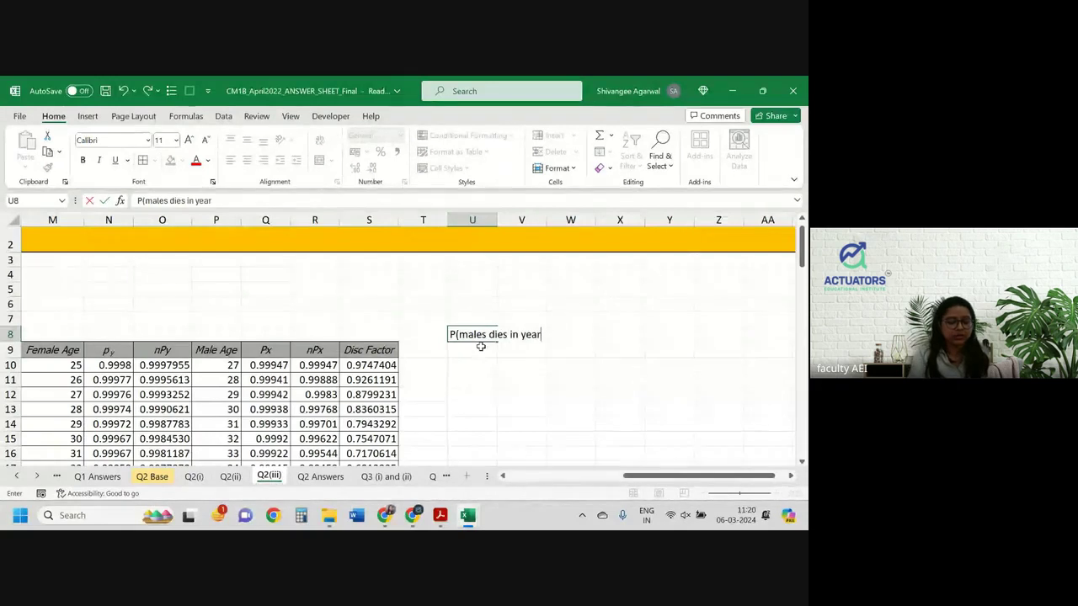
pyautogui.write(' n)')
pyautogui.press('Return')
pyautogui.press('Up')
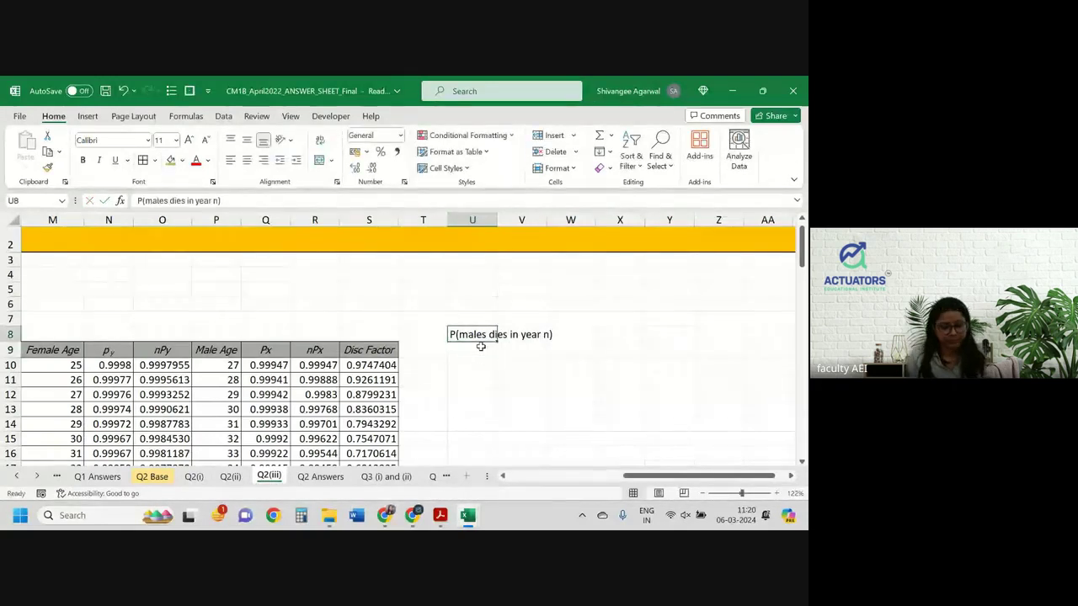
# Paint the Q2(ii) heading style over U7:Z8 and paste the header, undoing the grey merge.
pyautogui.click(229, 476)
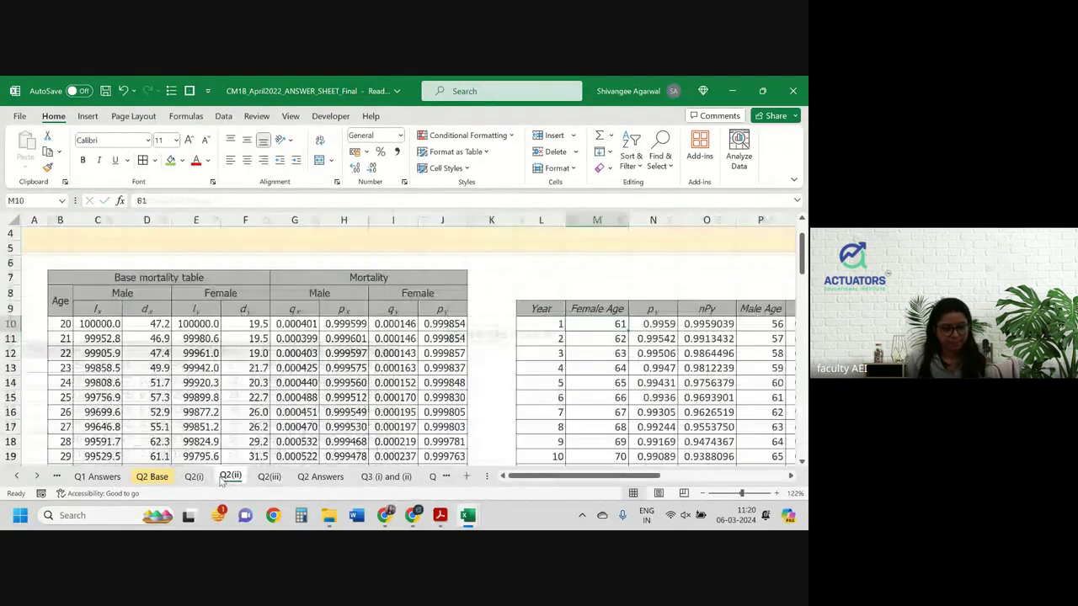
pyautogui.hscroll(3, 670, 354)
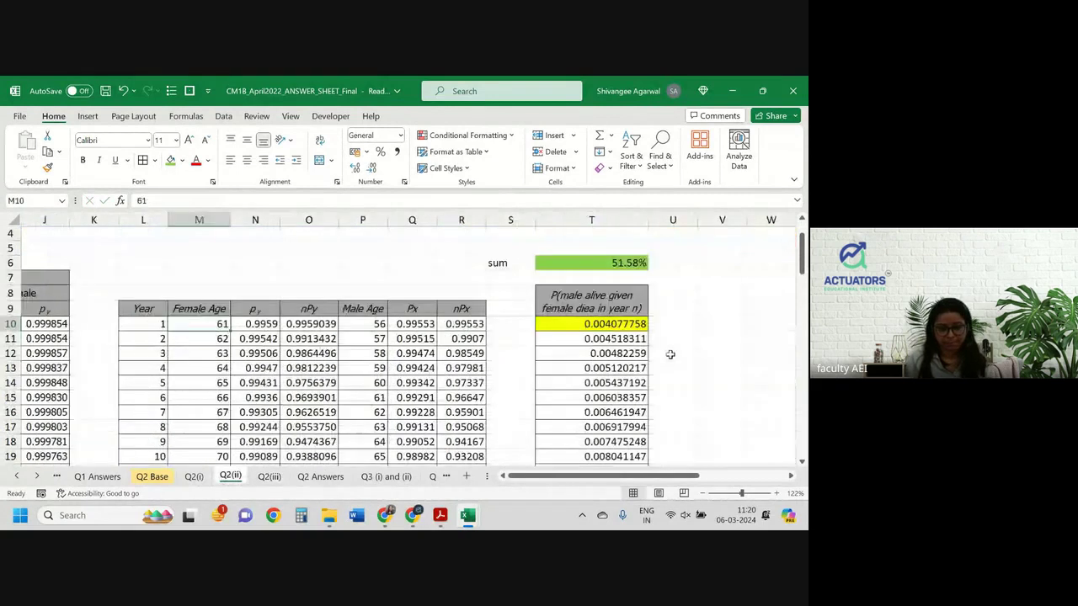
pyautogui.click(589, 302)
pyautogui.click(47, 167)
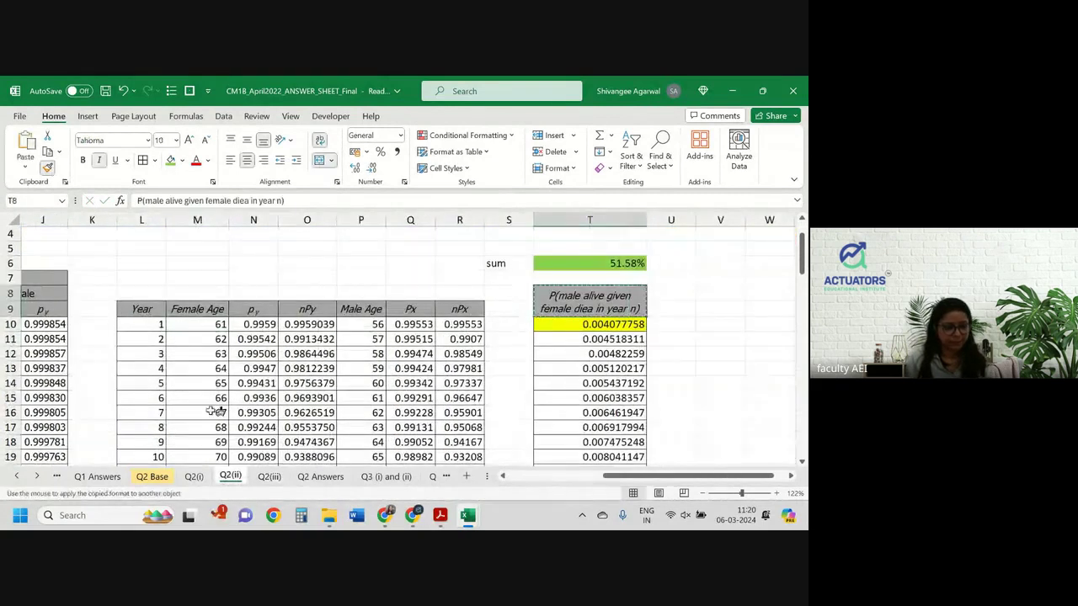
pyautogui.click(269, 477)
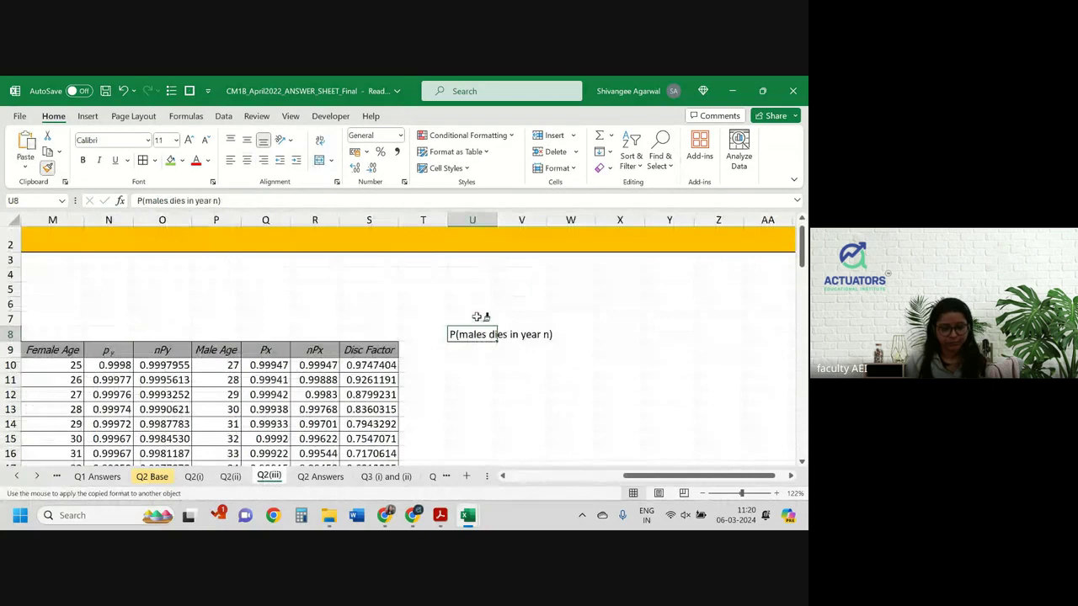
pyautogui.moveTo(481, 317); pyautogui.dragTo(704, 330)
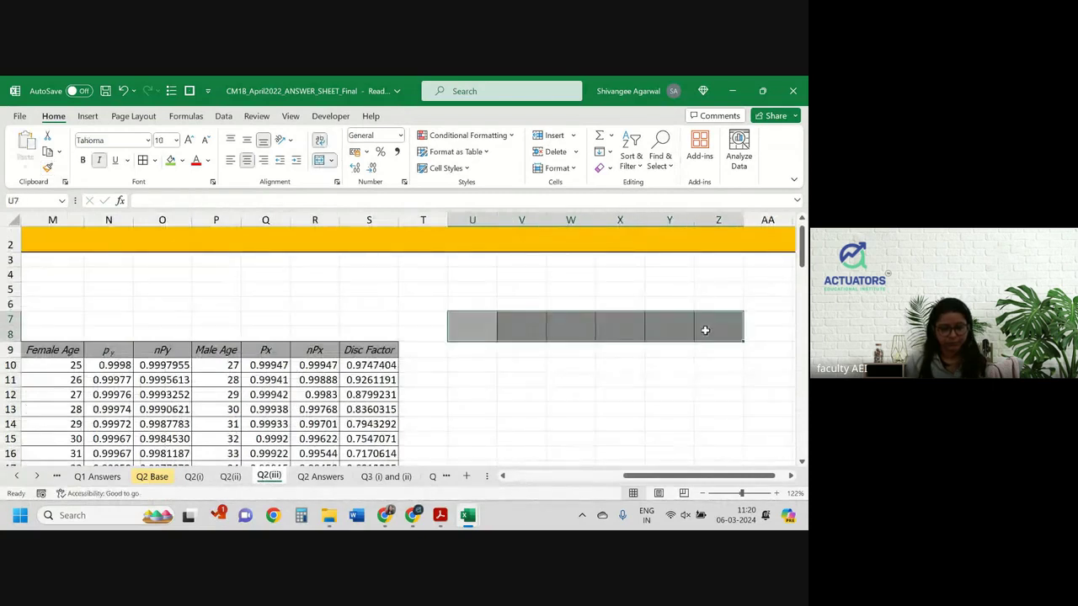
pyautogui.click(474, 320)
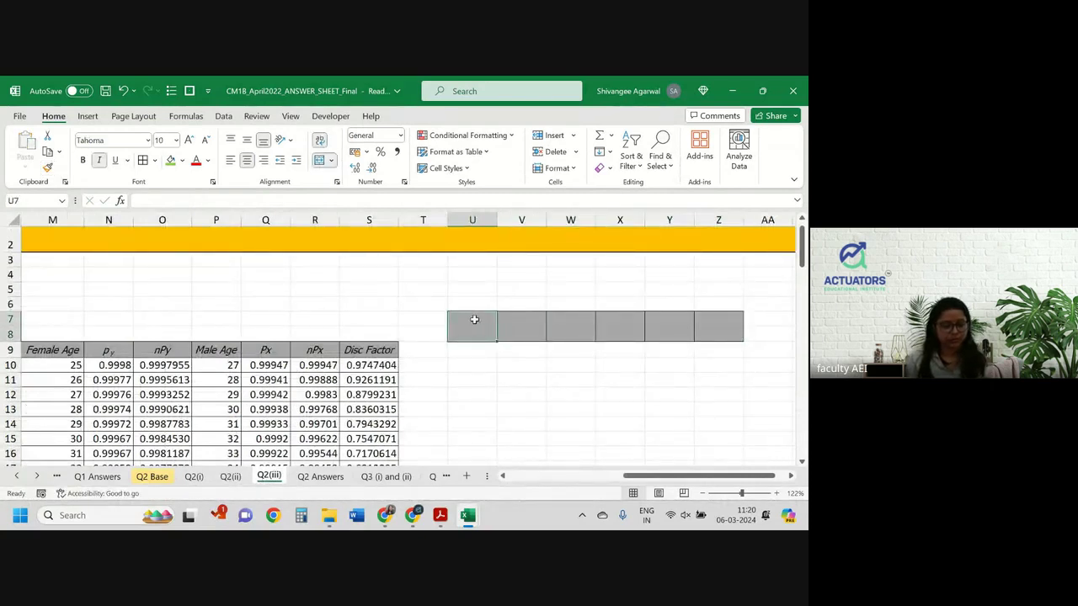
pyautogui.write('P(males dies in year n)')
pyautogui.hotkey('ctrl', 'z')
pyautogui.click(469, 335)
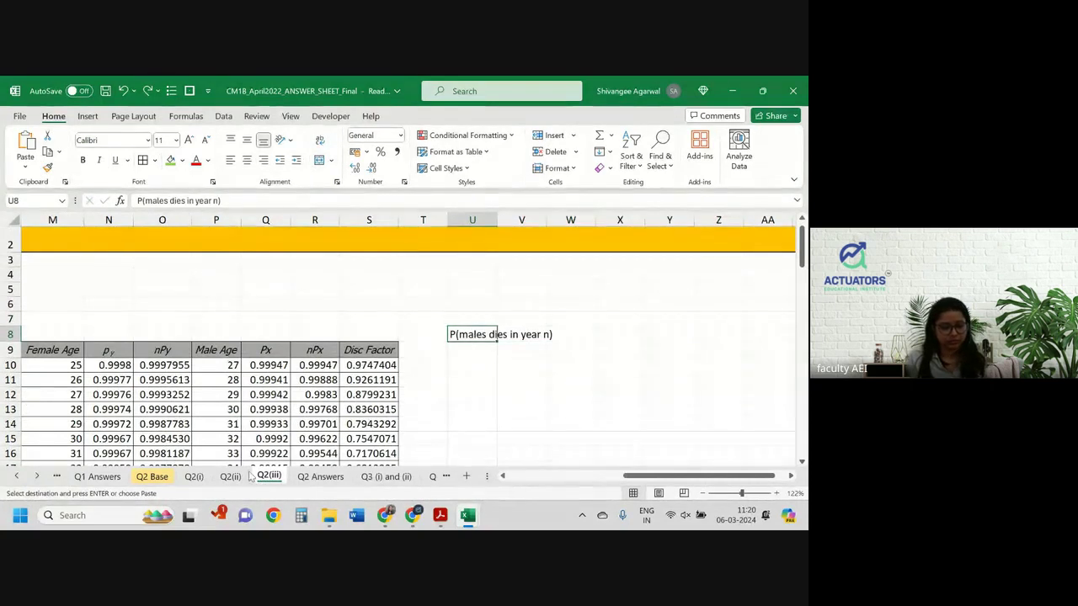
# Apply the Q2(ii) header formatting to U8:Y9 with Format Painter.
pyautogui.click(228, 476)
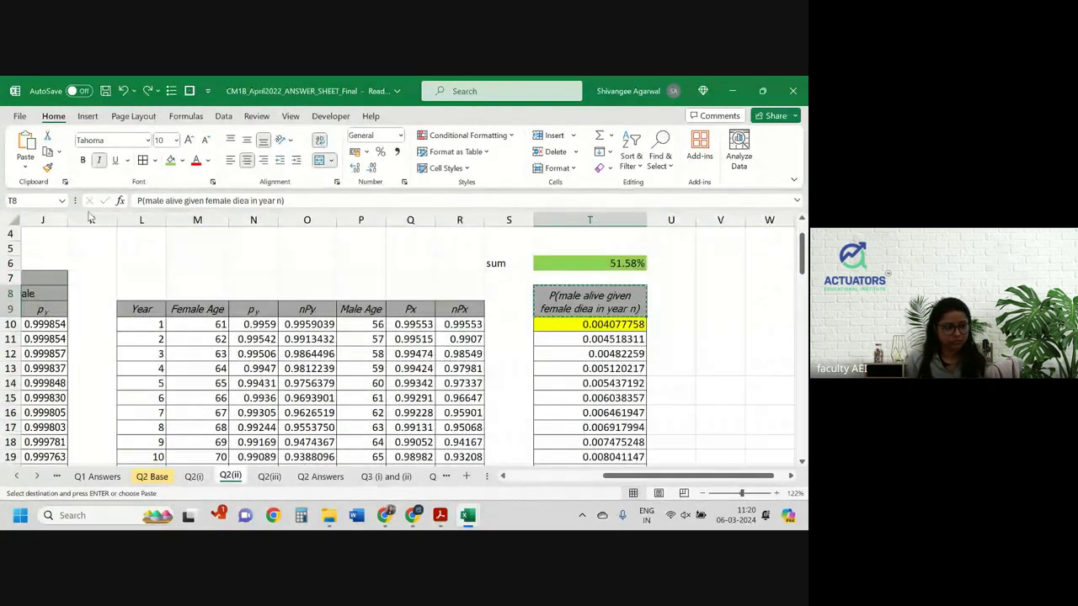
pyautogui.click(48, 167)
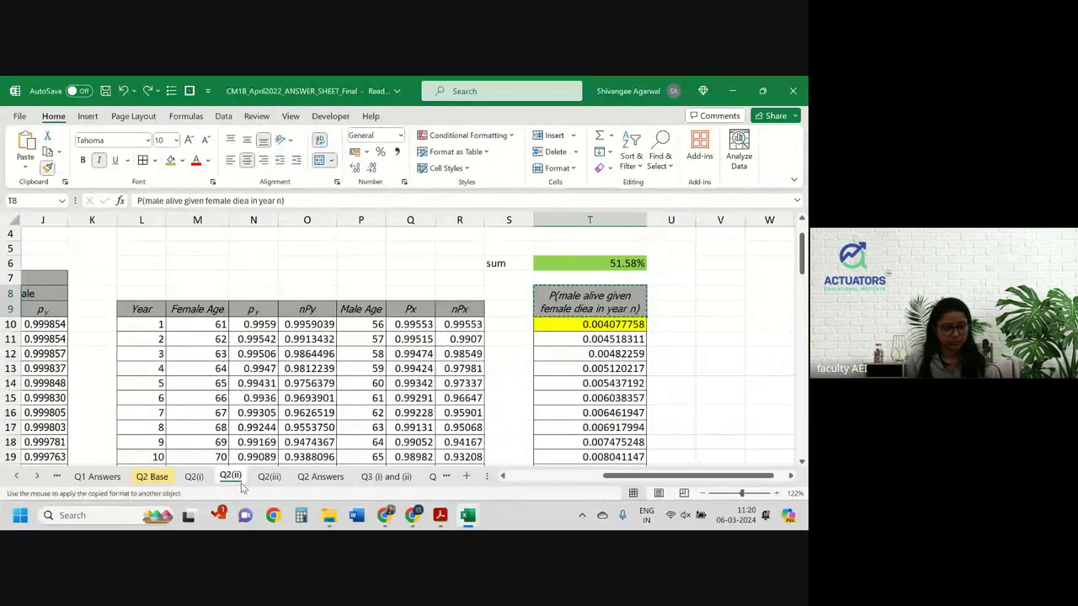
pyautogui.click(269, 476)
pyautogui.moveTo(470, 336)
pyautogui.mouseDown()
pyautogui.moveTo(472, 347)
pyautogui.moveTo(654, 353)
pyautogui.mouseUp()
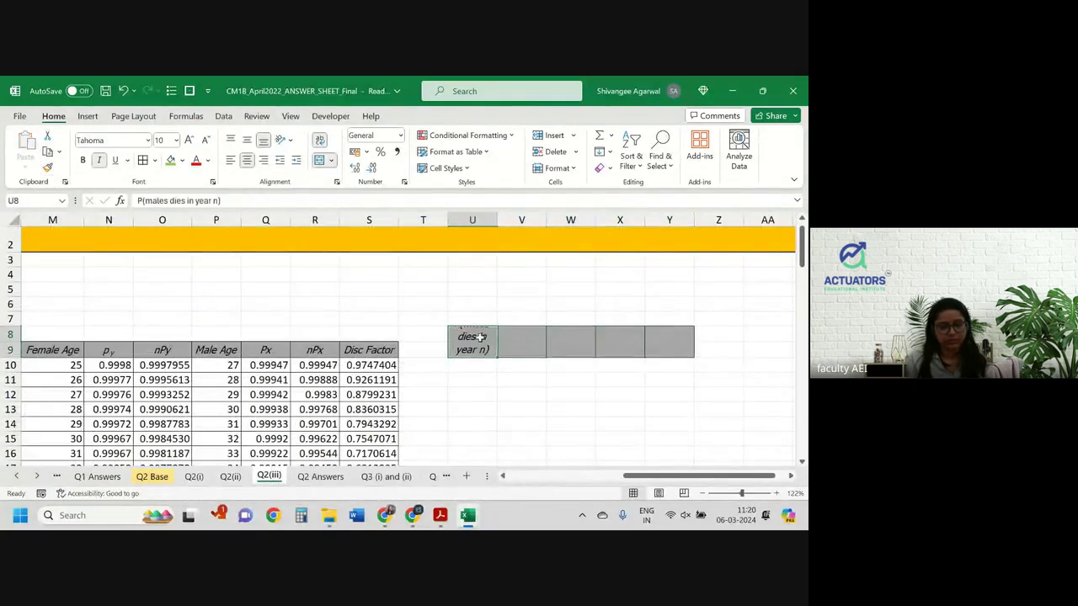
# Widen columns U to Y so the header fits.
pyautogui.moveTo(491, 216); pyautogui.dragTo(726, 222)
pyautogui.click(511, 339)
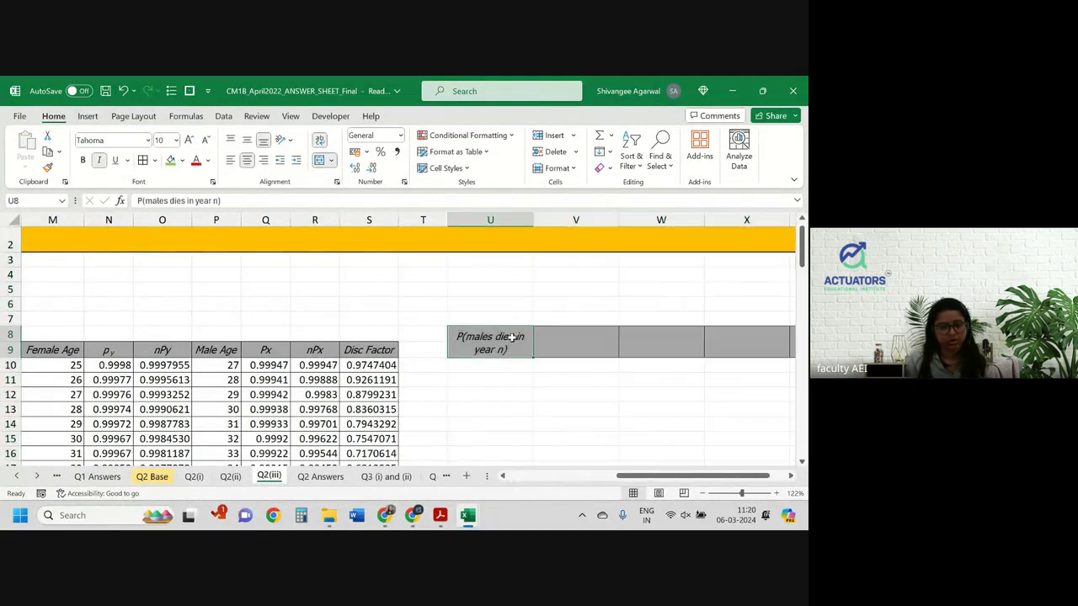
pyautogui.click(500, 367)
pyautogui.scroll(-1, 500, 367)
pyautogui.hscroll(-2, 500, 366)
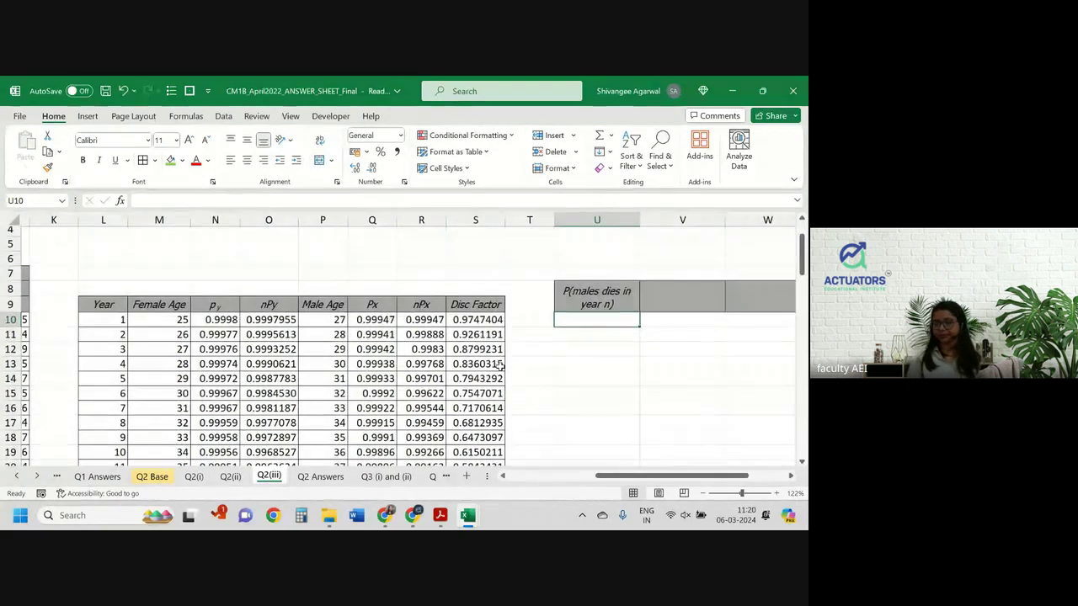
# Enter =1-Q10 in U10 for the year-1 male death probability (0.000525305).
pyautogui.write('=1-')
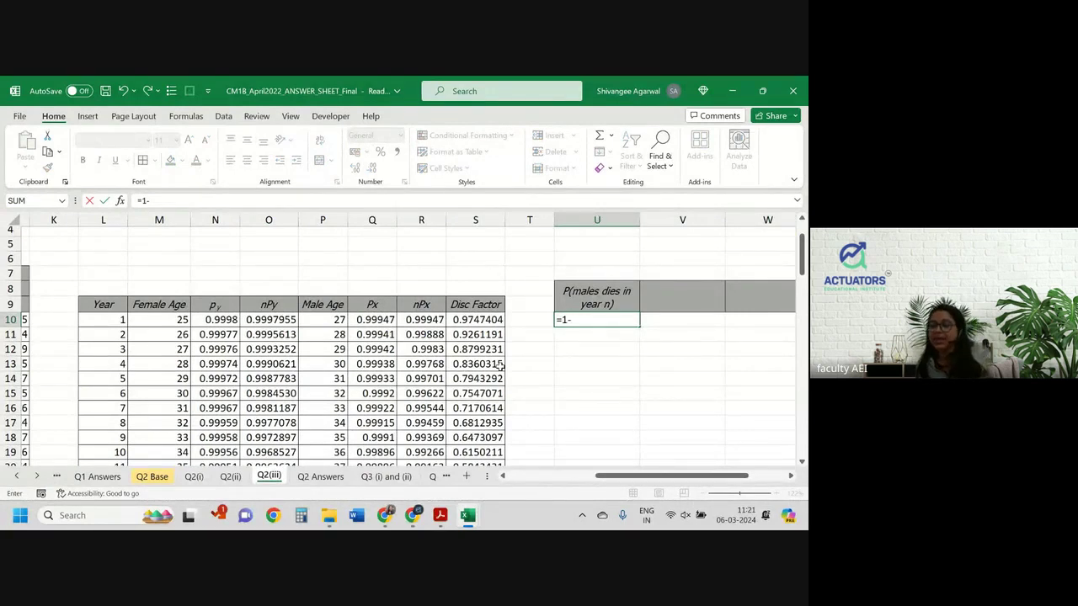
pyautogui.press('Left')
pyautogui.press('Left')
pyautogui.press('Left')
pyautogui.press('Left')
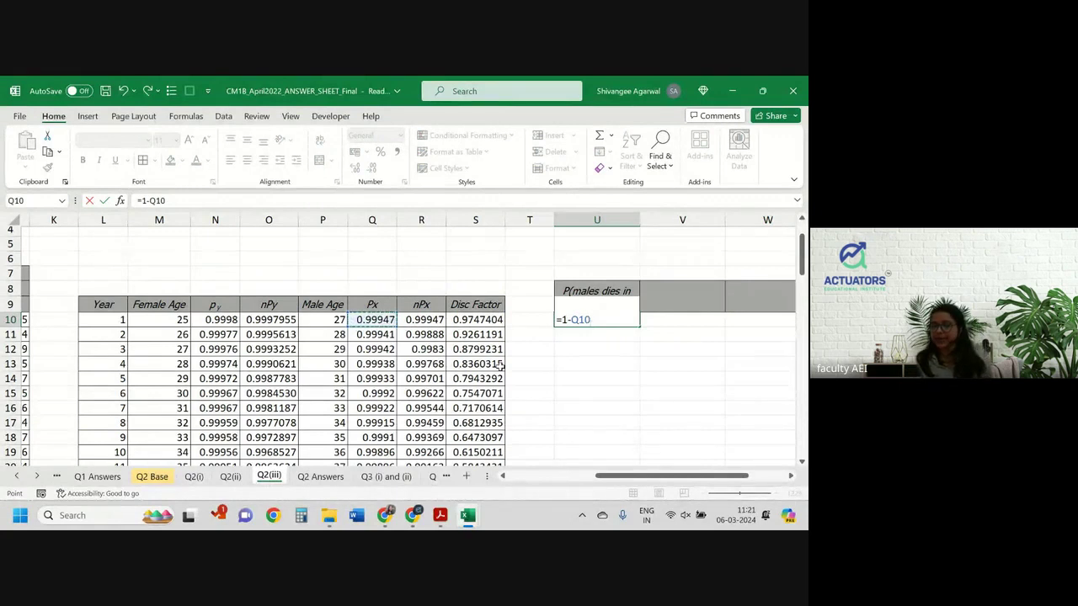
pyautogui.press('Return')
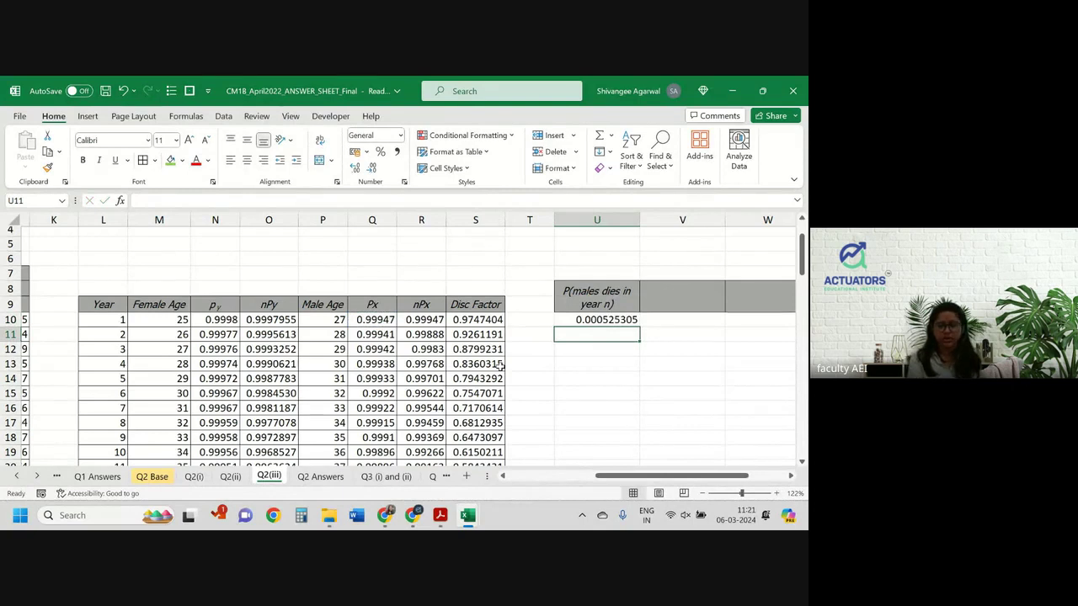
# Enter =R10*(1-Q11) in U11 and fill it down to U39.
pyautogui.write('=')
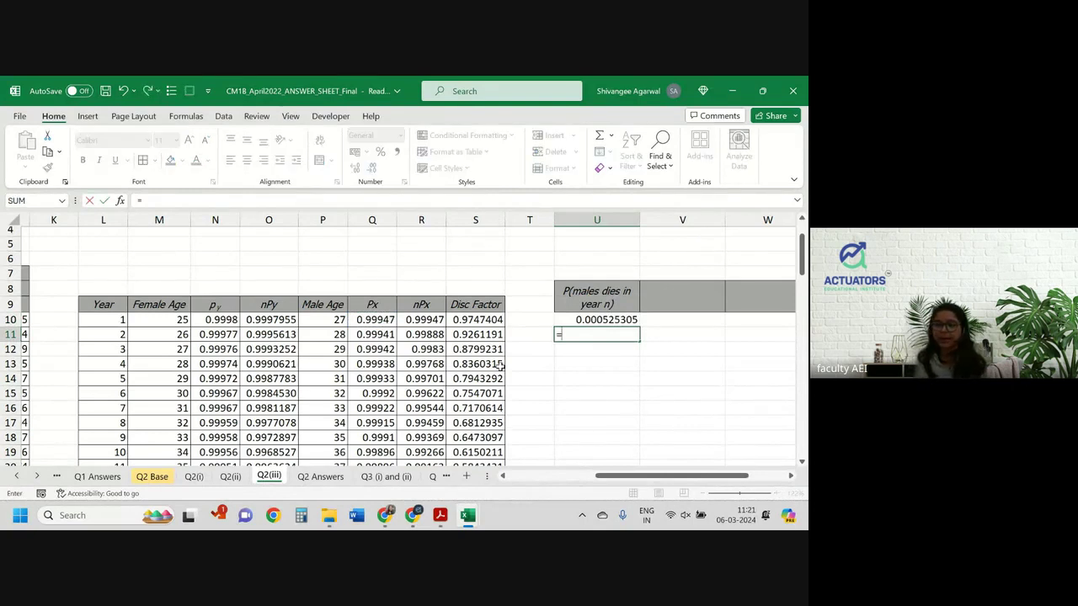
pyautogui.click(419, 321)
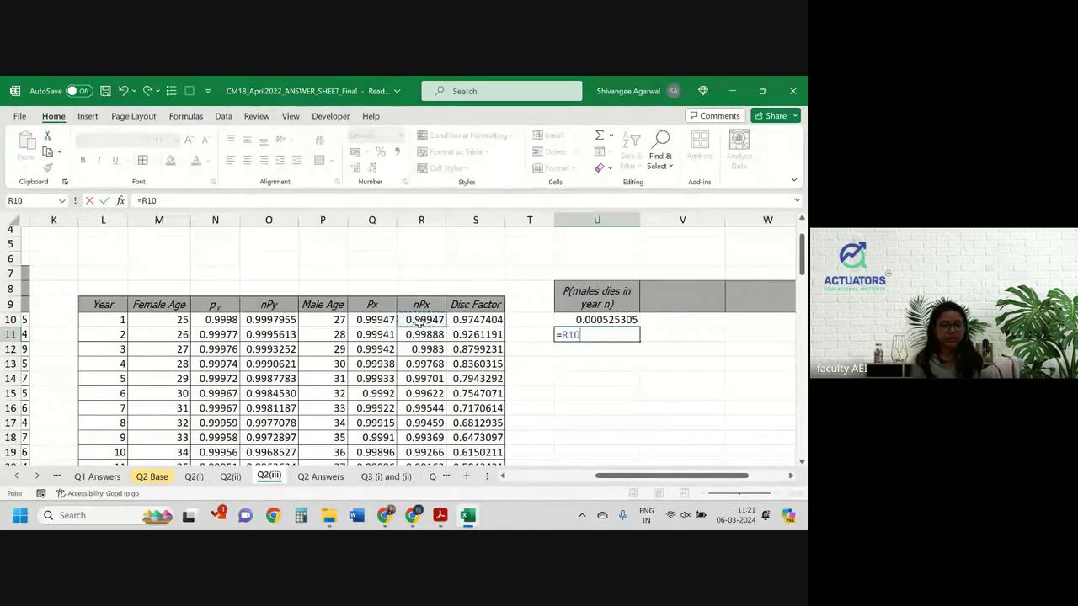
pyautogui.write('*')
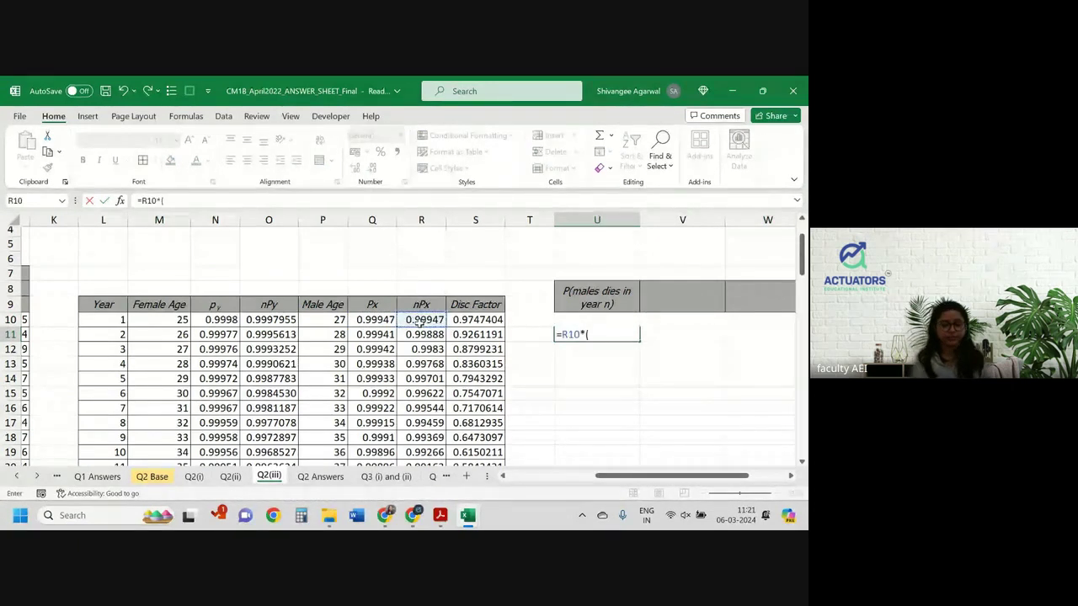
pyautogui.write('(1-')
pyautogui.press('Left')
pyautogui.press('Left')
pyautogui.press('Left')
pyautogui.press('Left')
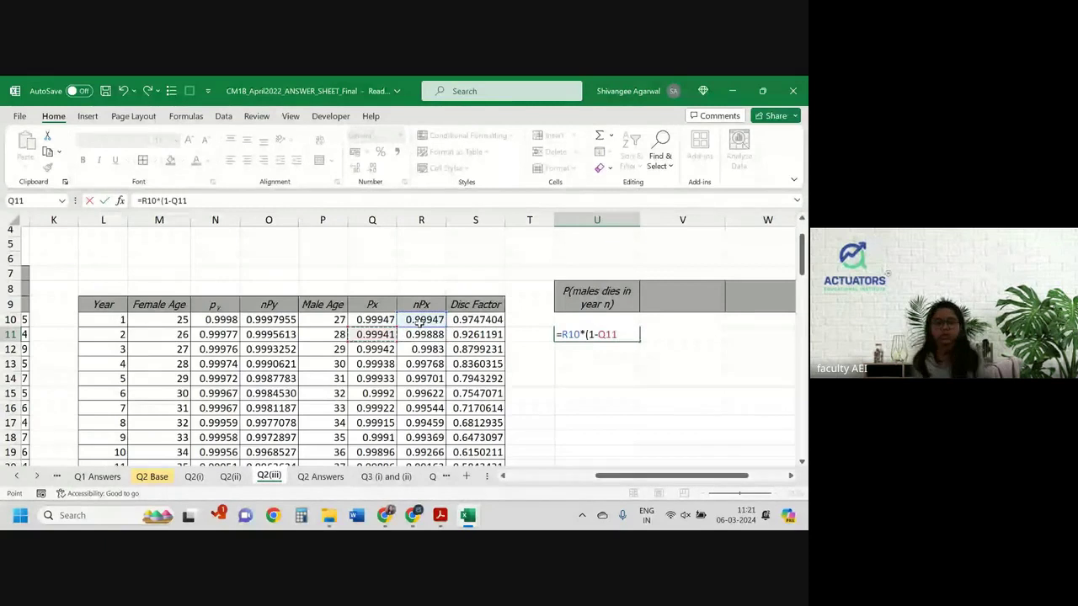
pyautogui.press('Return')
pyautogui.click(617, 334)
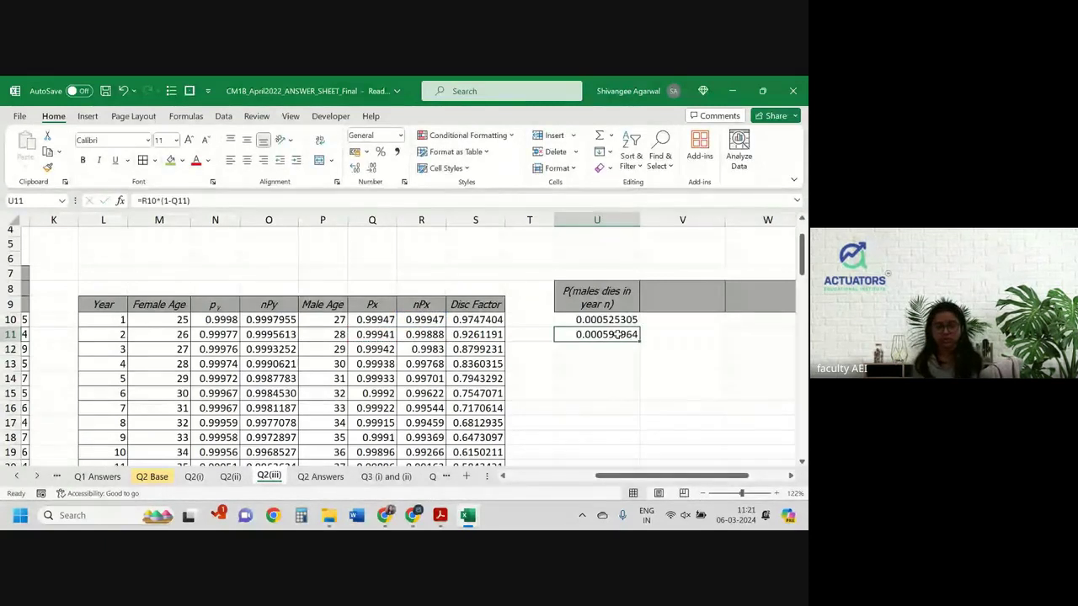
pyautogui.moveTo(639, 341); pyautogui.dragTo(601, 291)
pyautogui.scroll(4, 601, 291)
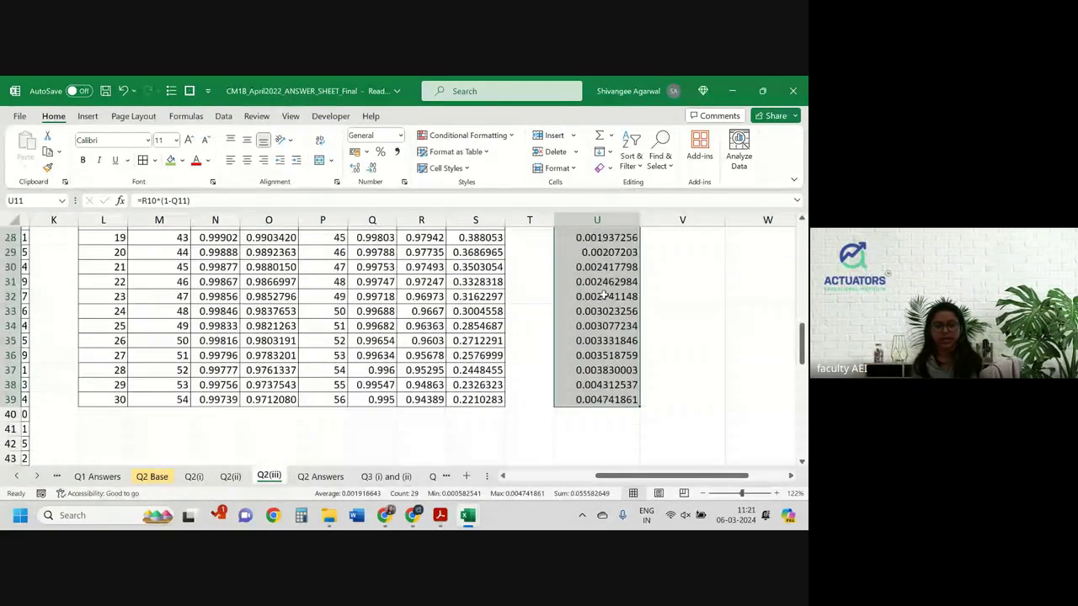
pyautogui.scroll(7, 603, 293)
# Copy the U8 header into V8 and edit it to 'P(females dies in year n)'.
pyautogui.click(665, 256)
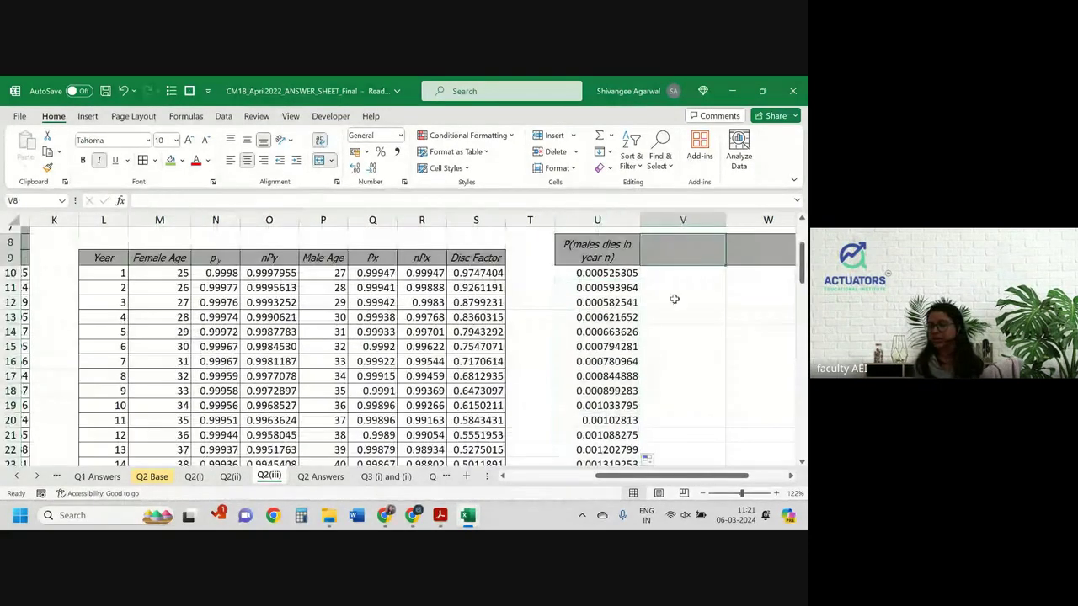
pyautogui.hscroll(1, 679, 303)
pyautogui.scroll(1, 620, 289)
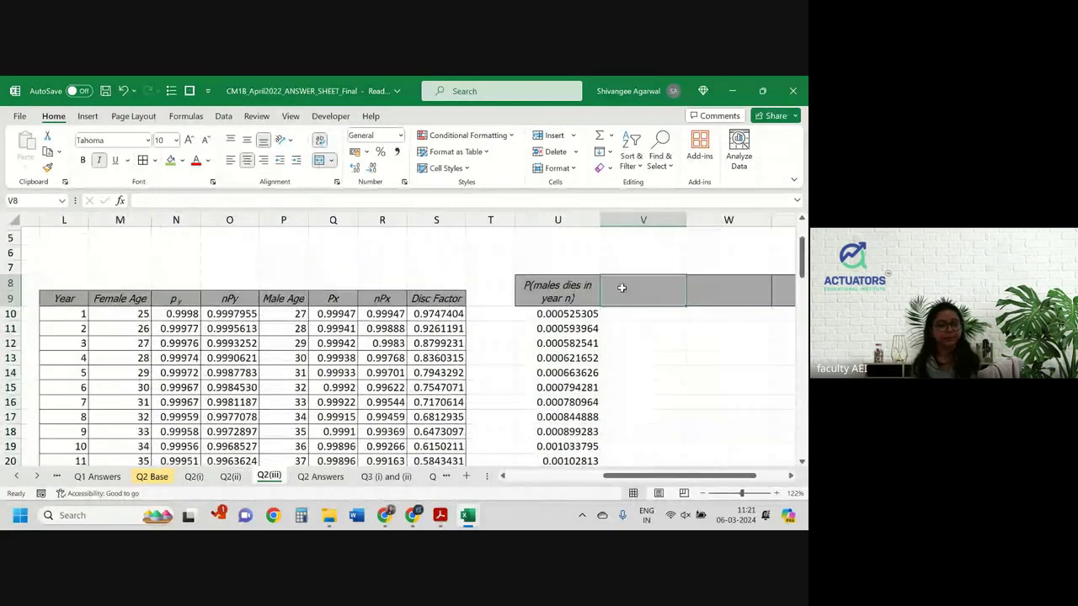
pyautogui.hscroll(-1, 621, 287)
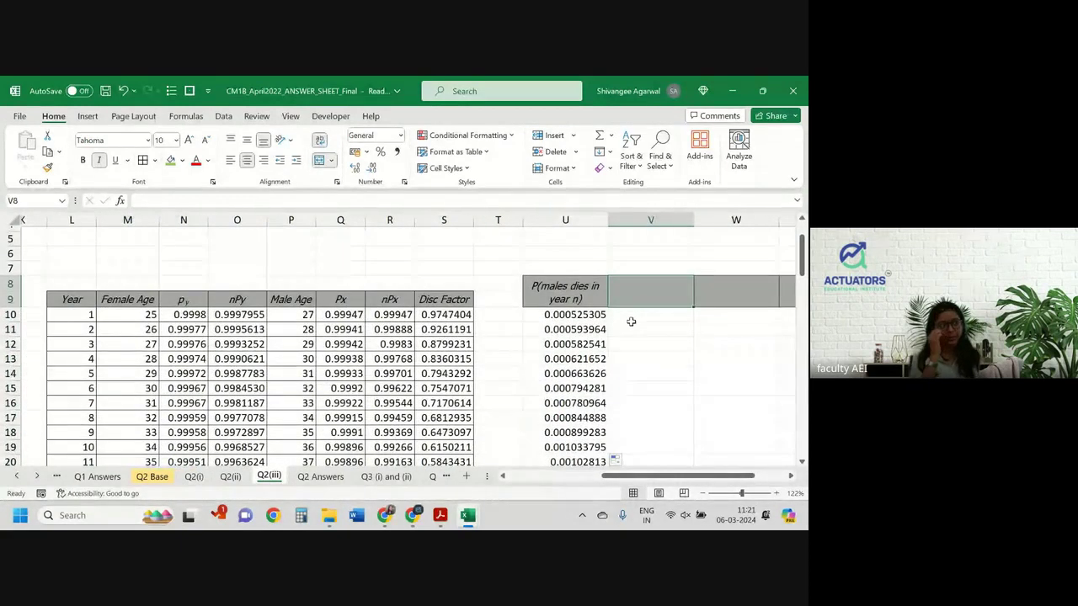
pyautogui.press('Left')
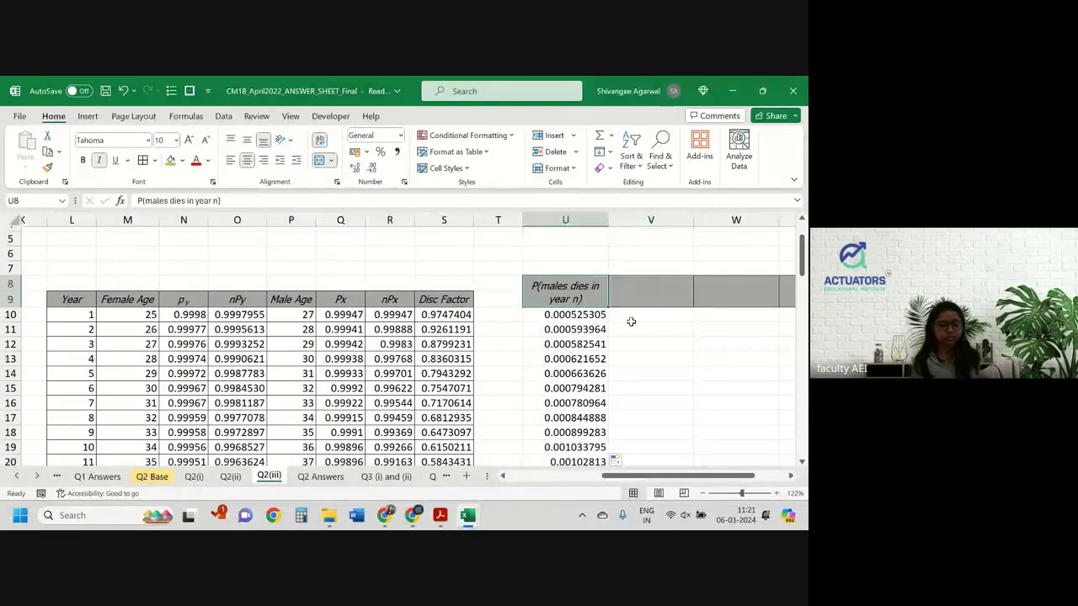
pyautogui.hotkey('ctrl', 'c')
pyautogui.press('Right')
pyautogui.hotkey('ctrl', 'v')
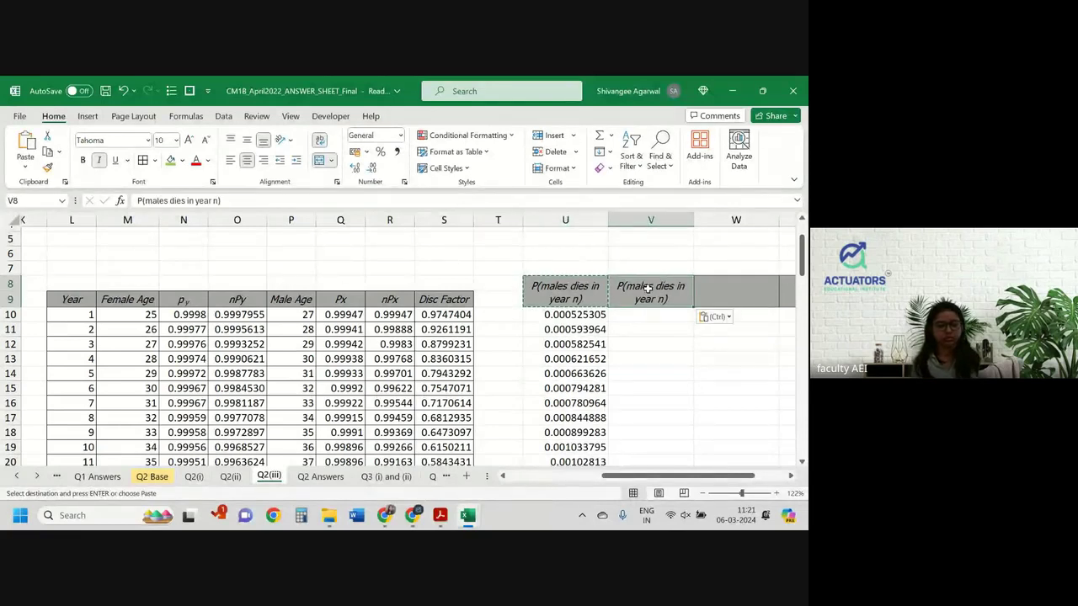
pyautogui.doubleClick(626, 287)
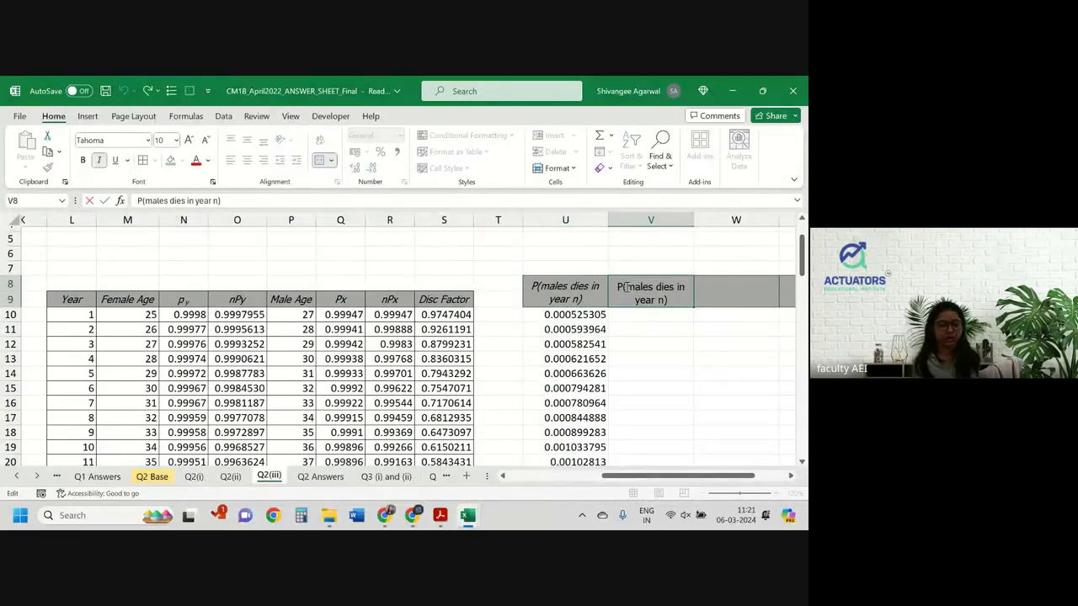
pyautogui.write('fe')
pyautogui.press('Return')
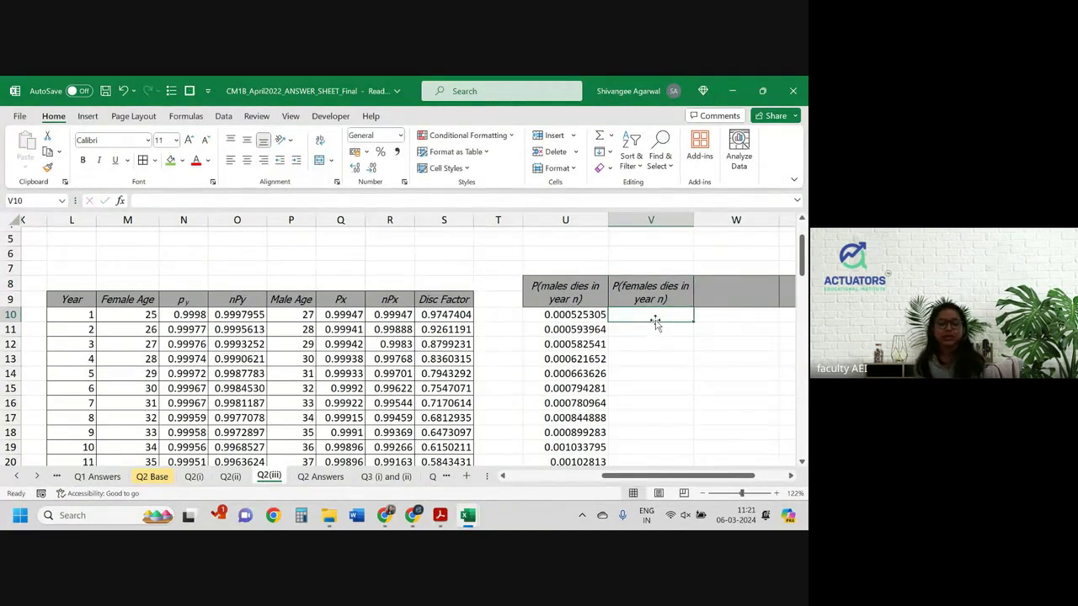
# Enter =1-O10 in V10 and =O10*(1-N11) in V11, filled down the column.
pyautogui.write('=')
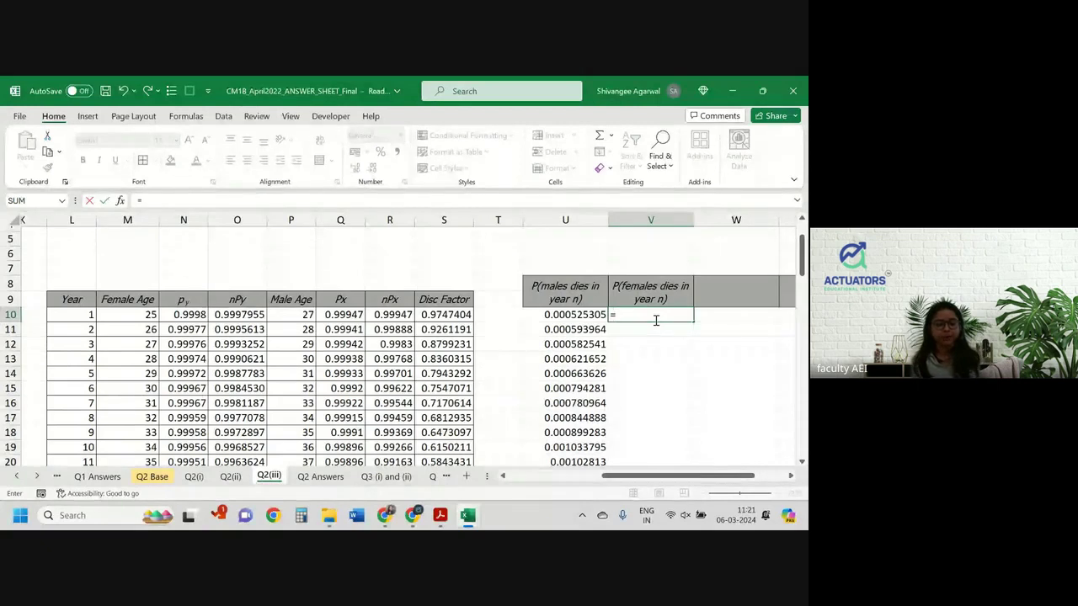
pyautogui.write('1-')
pyautogui.press('Left')
pyautogui.press('Left')
pyautogui.press('Left')
pyautogui.press('Left')
pyautogui.press('Left')
pyautogui.press('Left')
pyautogui.press('Left')
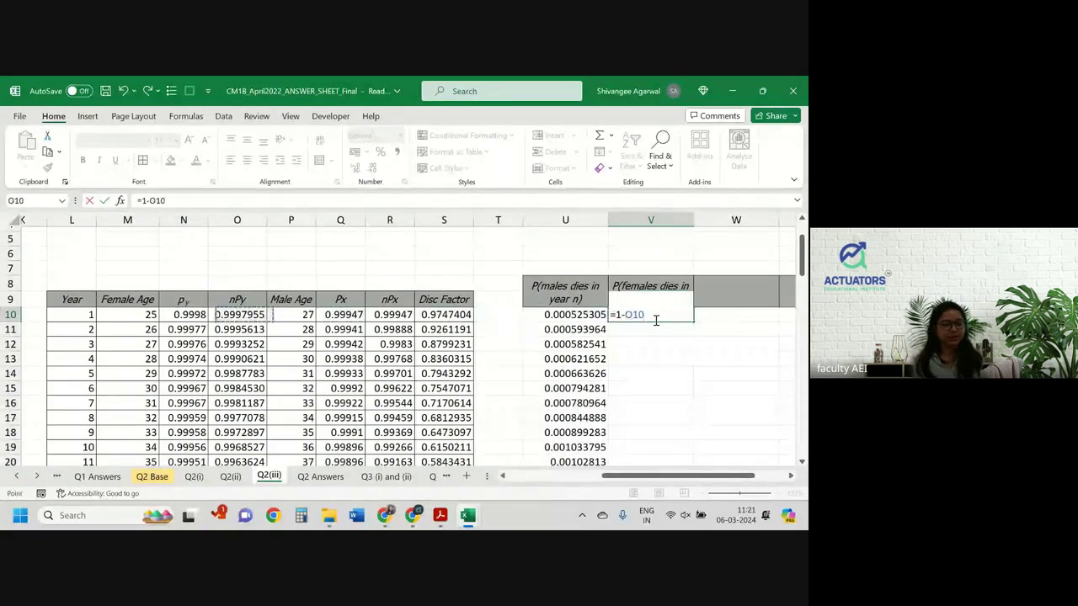
pyautogui.press('Return')
pyautogui.write('=')
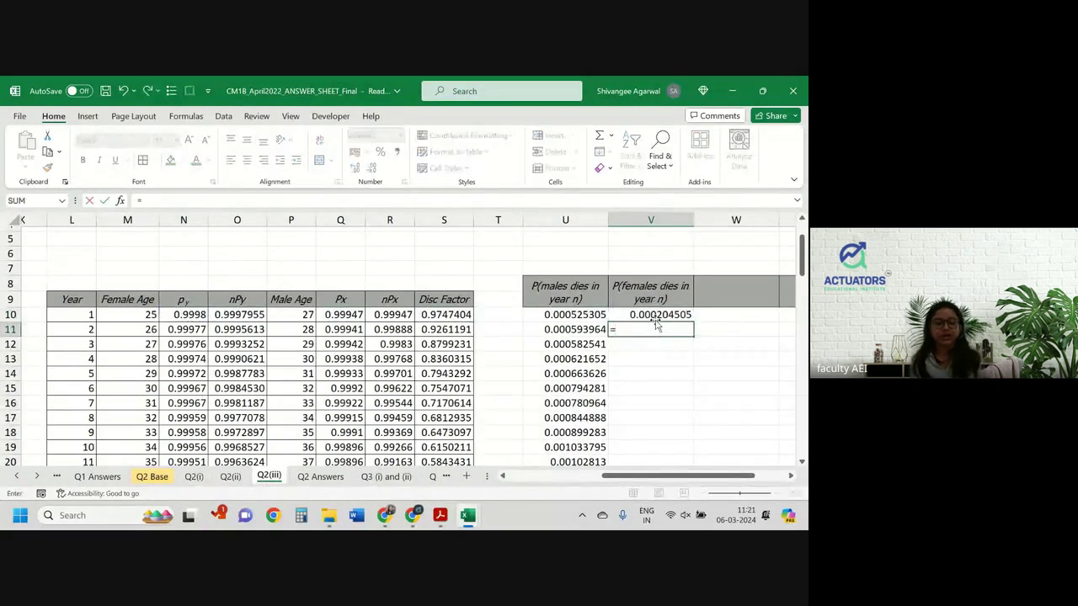
pyautogui.press('Left')
pyautogui.press('Left')
pyautogui.press('Left')
pyautogui.press('Left')
pyautogui.press('Left')
pyautogui.press('Left')
pyautogui.press('Left')
pyautogui.press('Up')
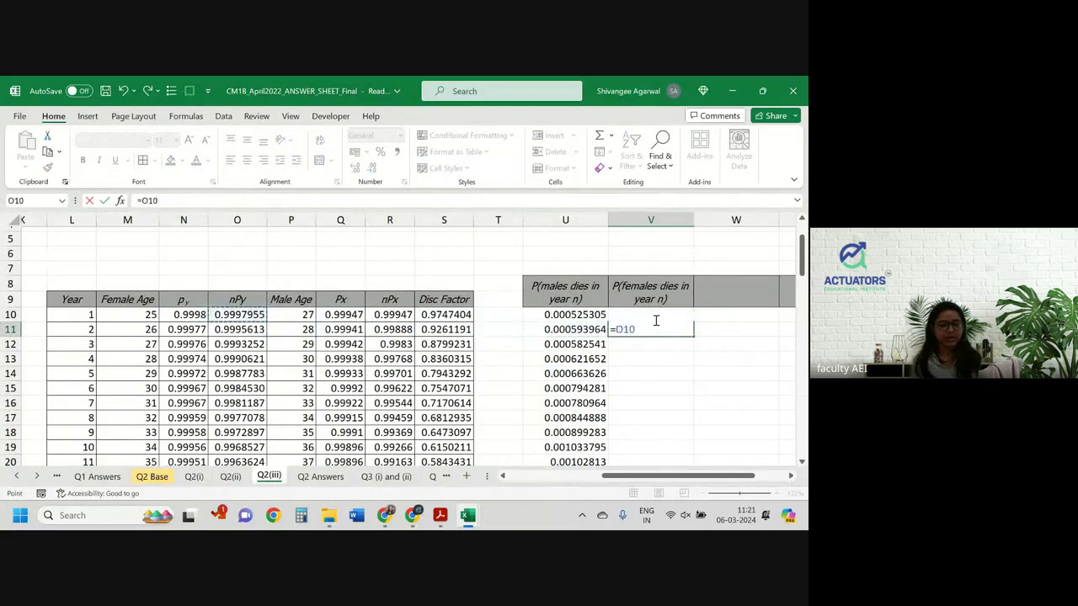
pyautogui.write('*(1-')
pyautogui.press('Left')
pyautogui.press('Left')
pyautogui.press('Left')
pyautogui.press('Left')
pyautogui.press('Left')
pyautogui.press('Left')
pyautogui.press('Left')
pyautogui.press('Left')
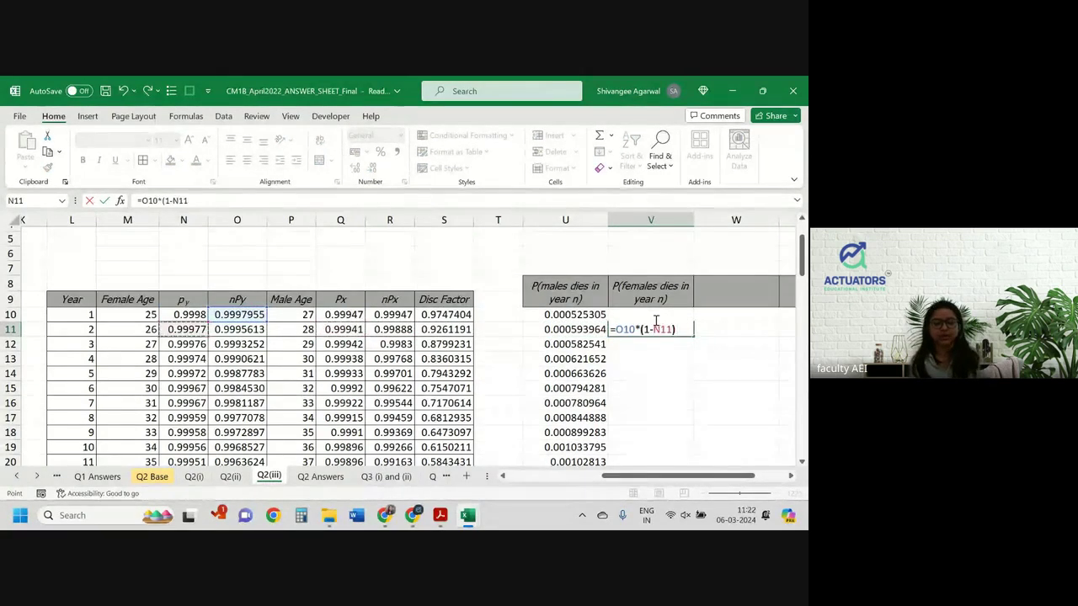
pyautogui.press('Return')
pyautogui.click(659, 323)
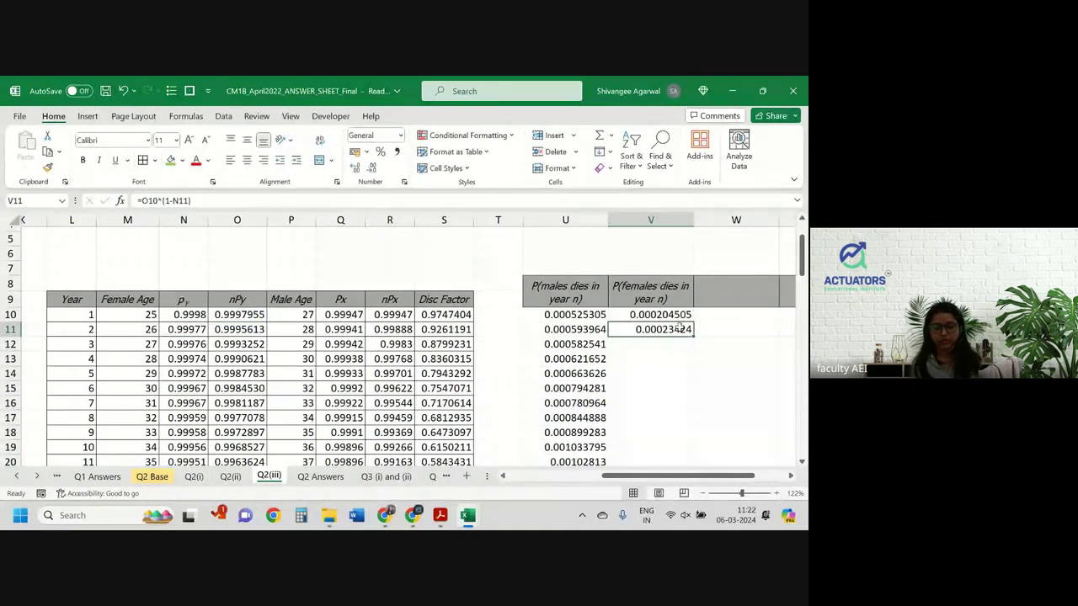
pyautogui.doubleClick(692, 336)
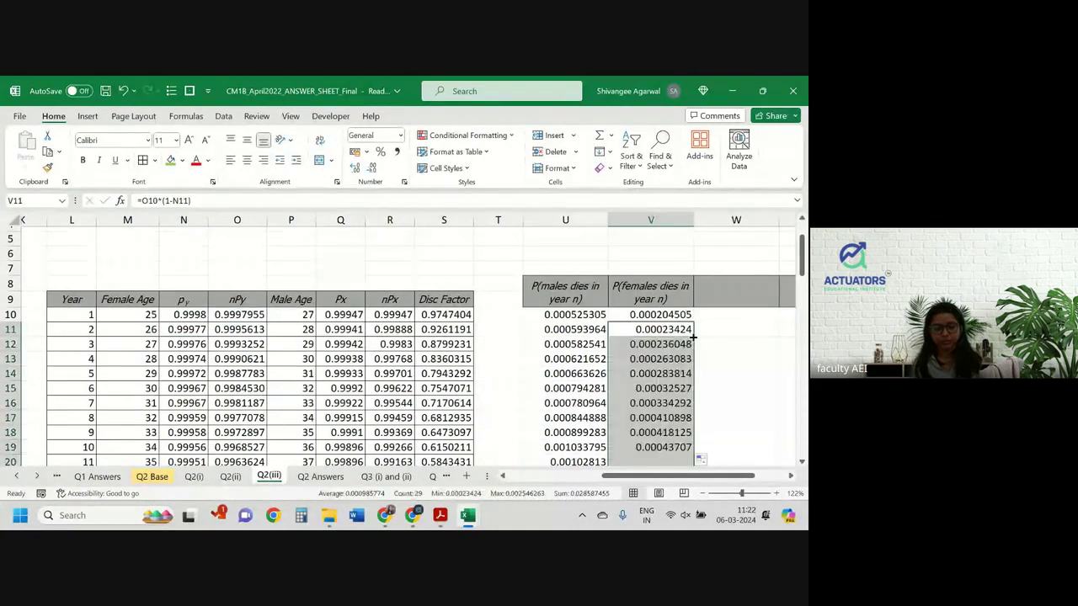
# Show the female death probabilities in column V with one more decimal place.
pyautogui.click(375, 167)
pyautogui.hscroll(1, 679, 341)
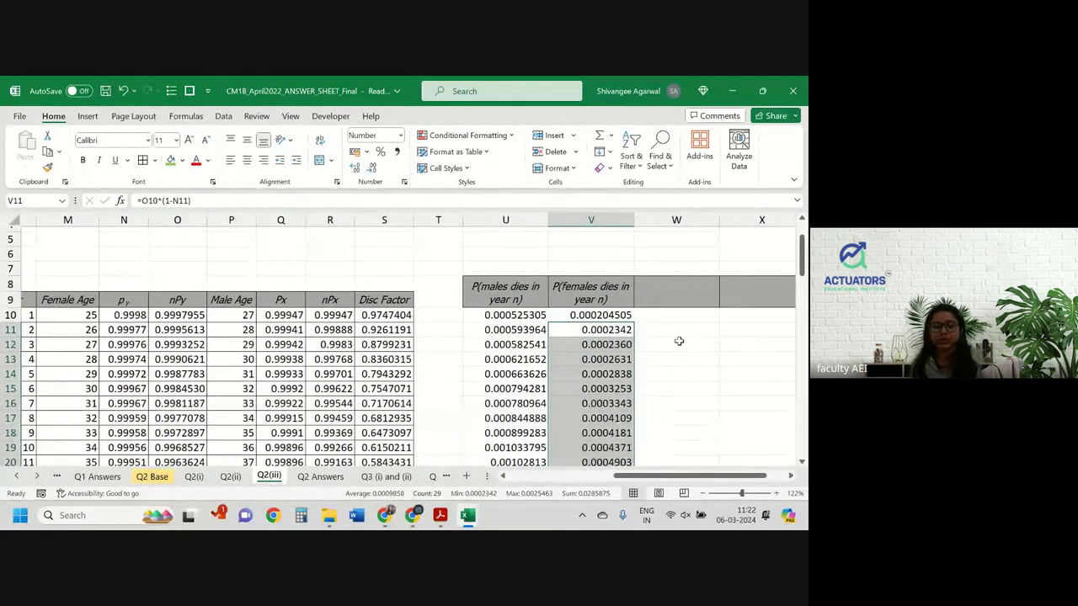
pyautogui.click(356, 168)
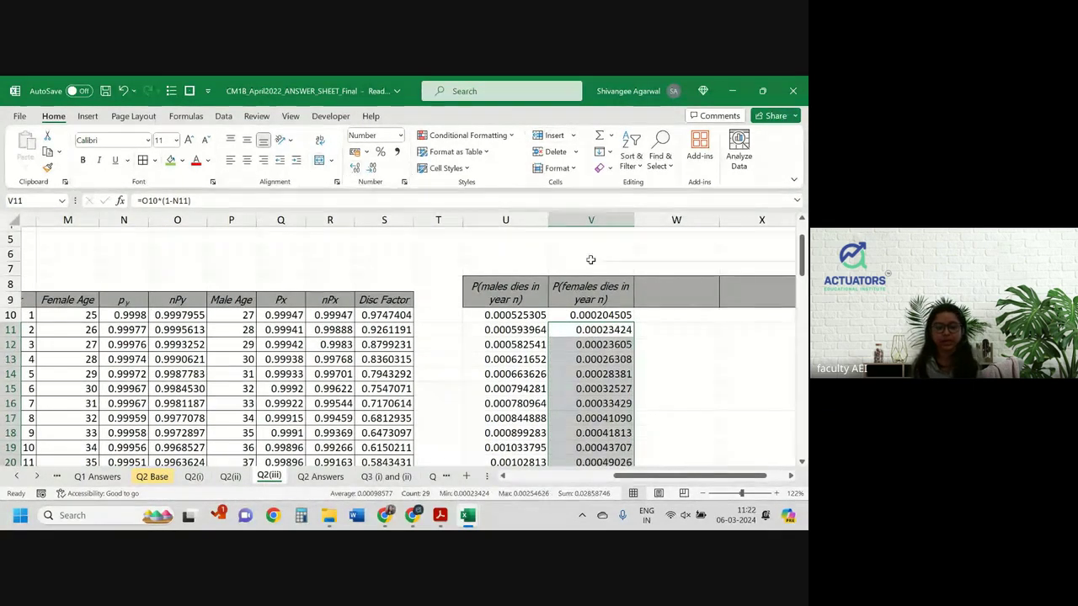
# Enter the W8 heading, revising it to 'PV of male payment at time n'.
pyautogui.click(685, 290)
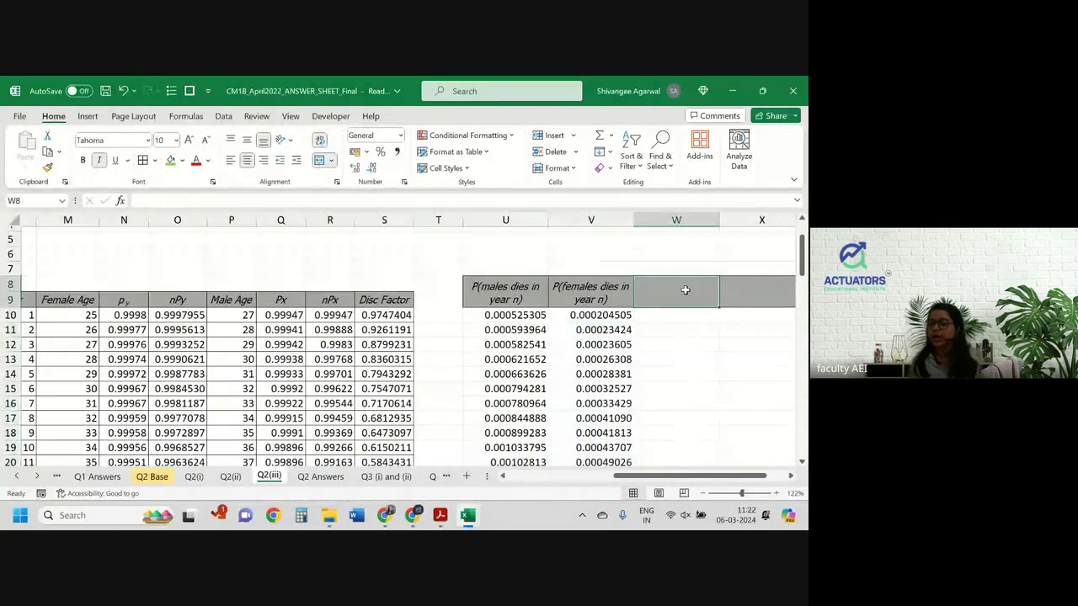
pyautogui.write('PV o')
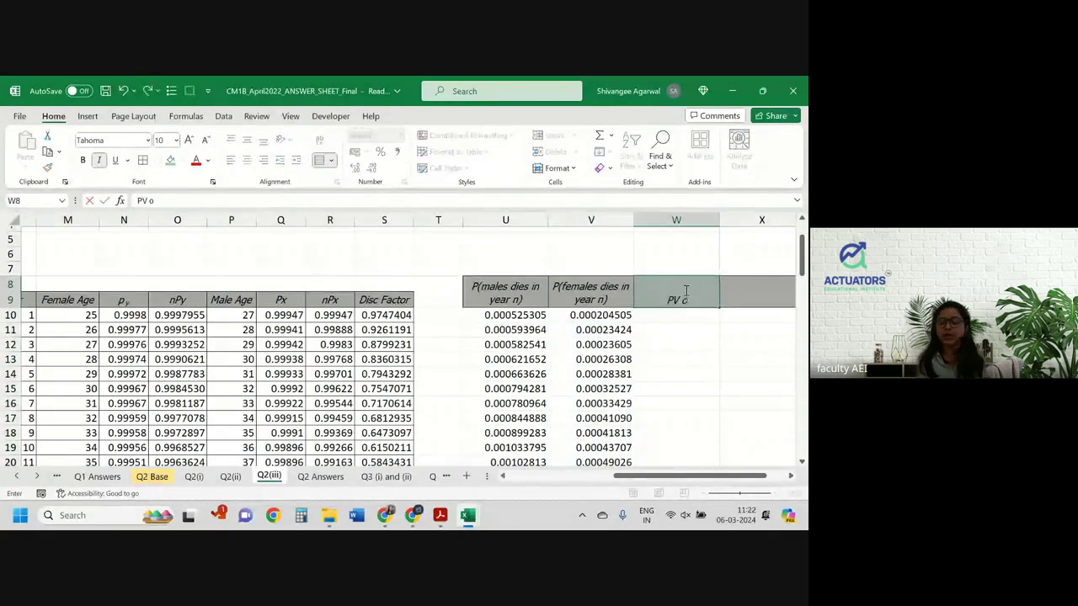
pyautogui.write('f male')
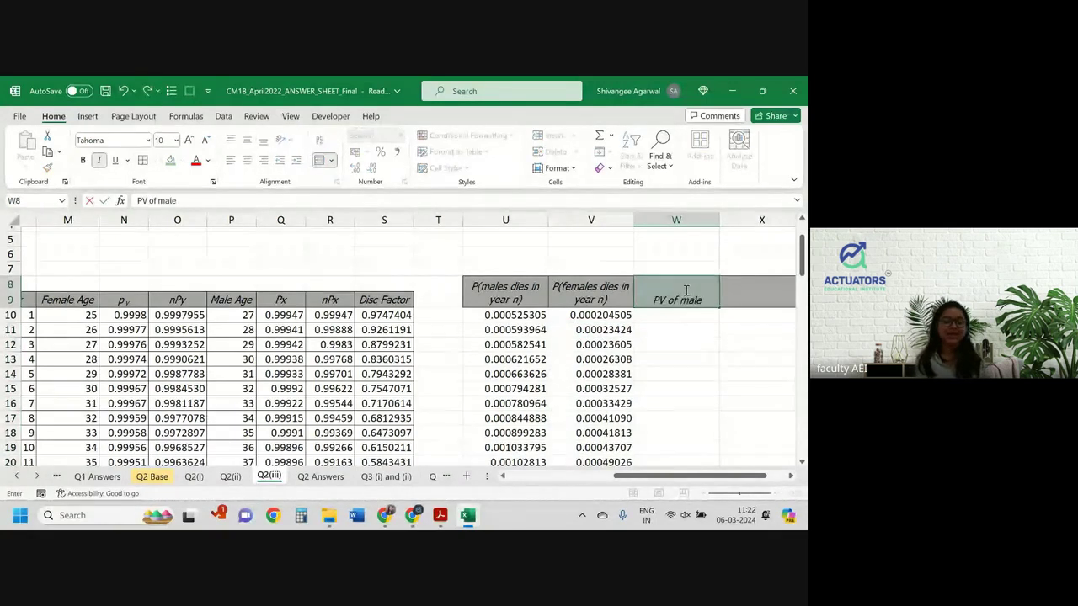
pyautogui.write(' payment o')
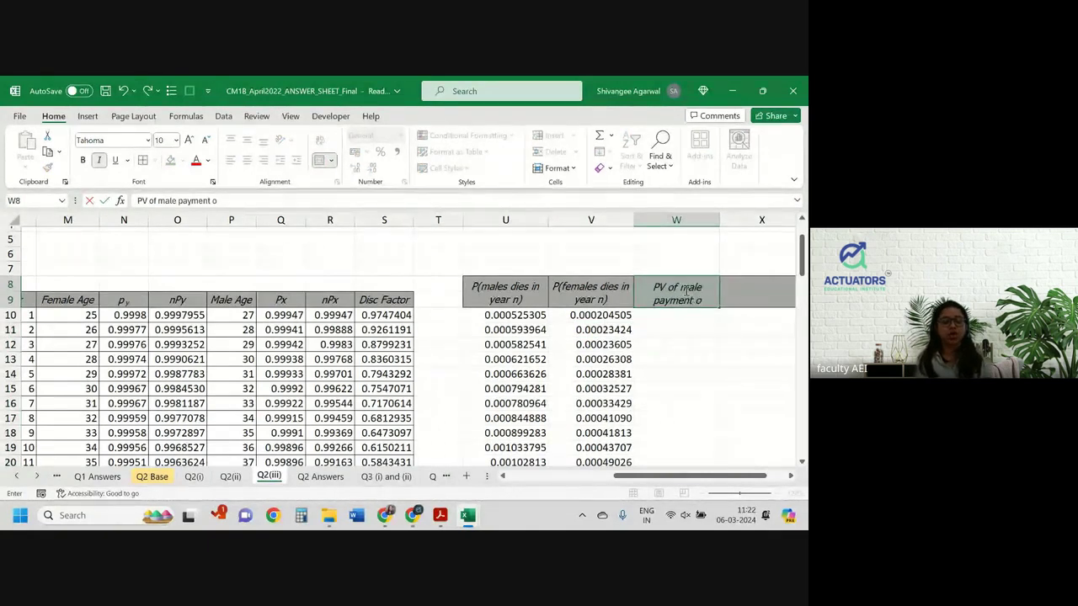
pyautogui.write('f')
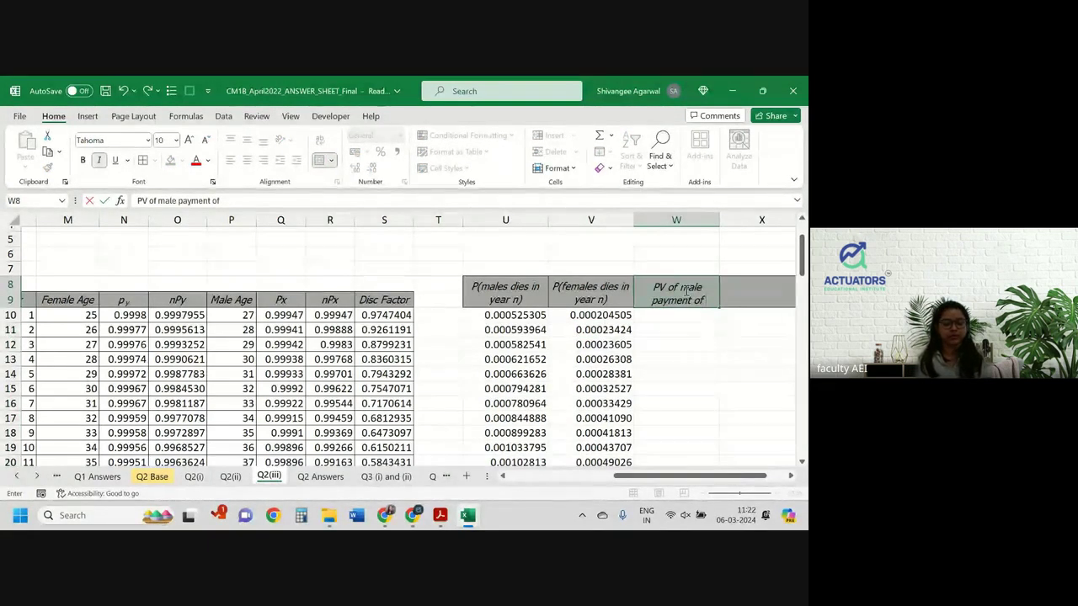
pyautogui.write(' assurance')
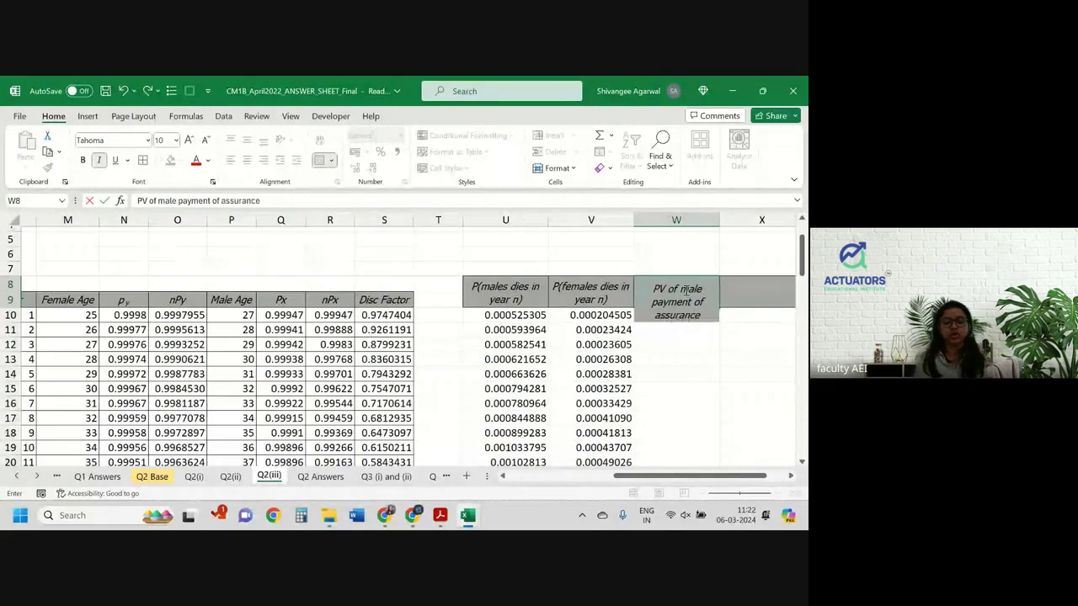
pyautogui.press('Return')
pyautogui.press('Up')
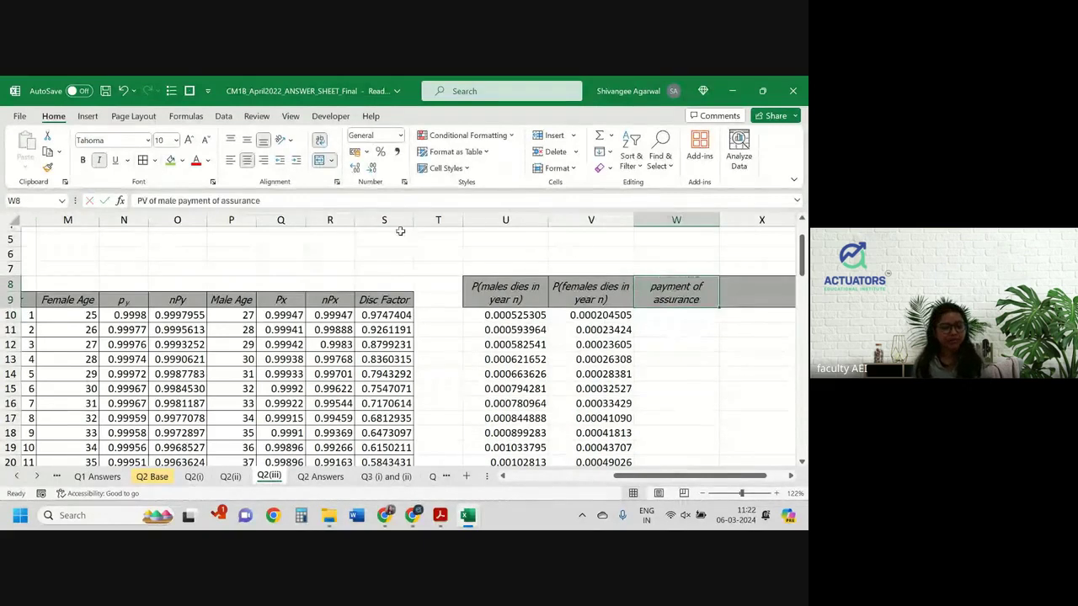
pyautogui.moveTo(262, 201); pyautogui.dragTo(224, 206)
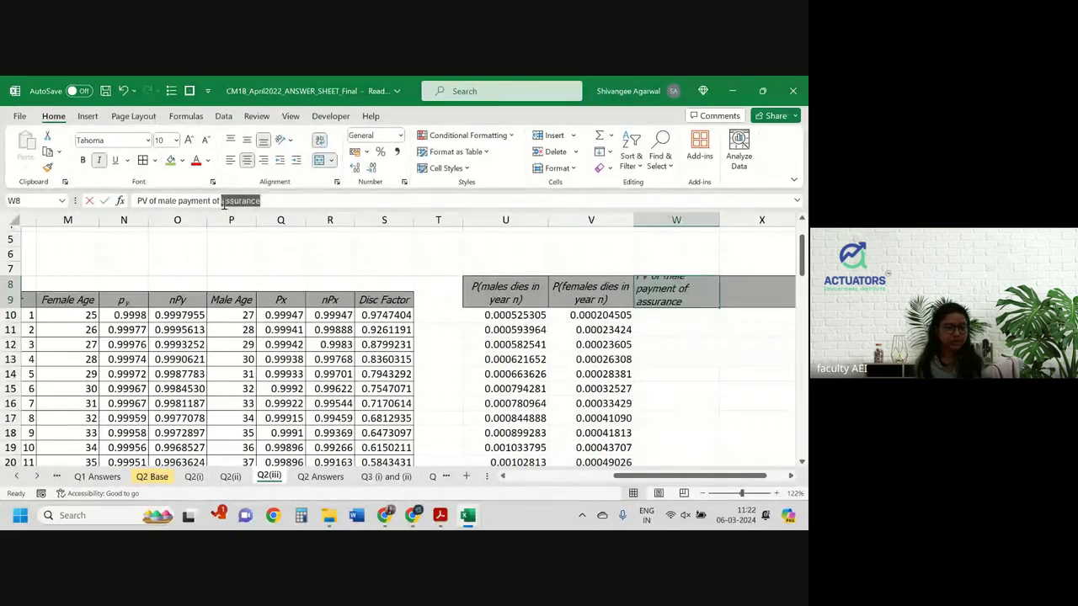
pyautogui.press('BackSpace')
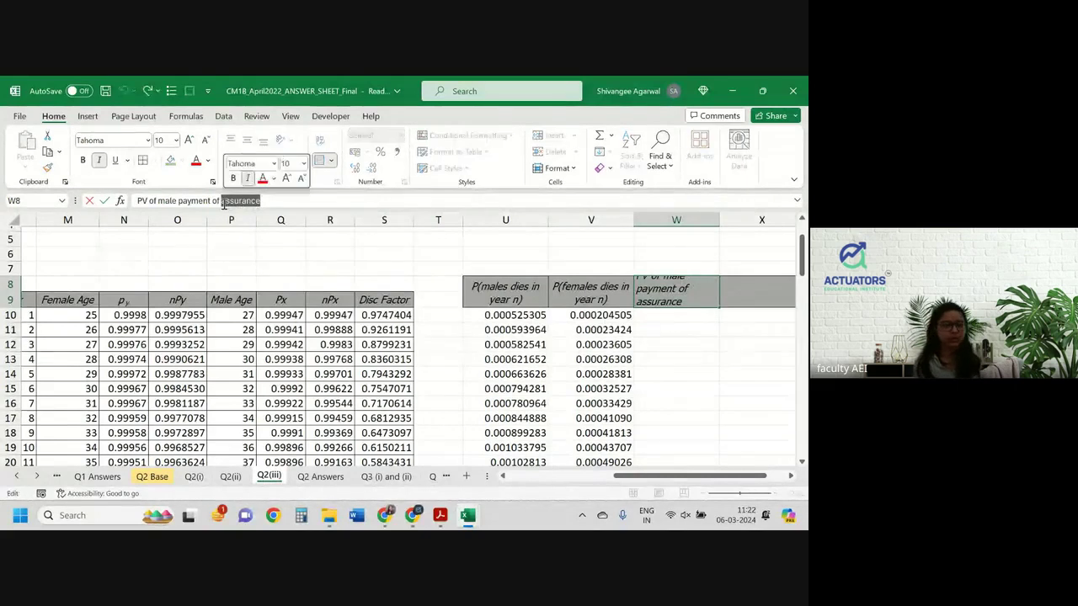
pyautogui.press('BackSpace')
pyautogui.press('BackSpace')
pyautogui.press('BackSpace')
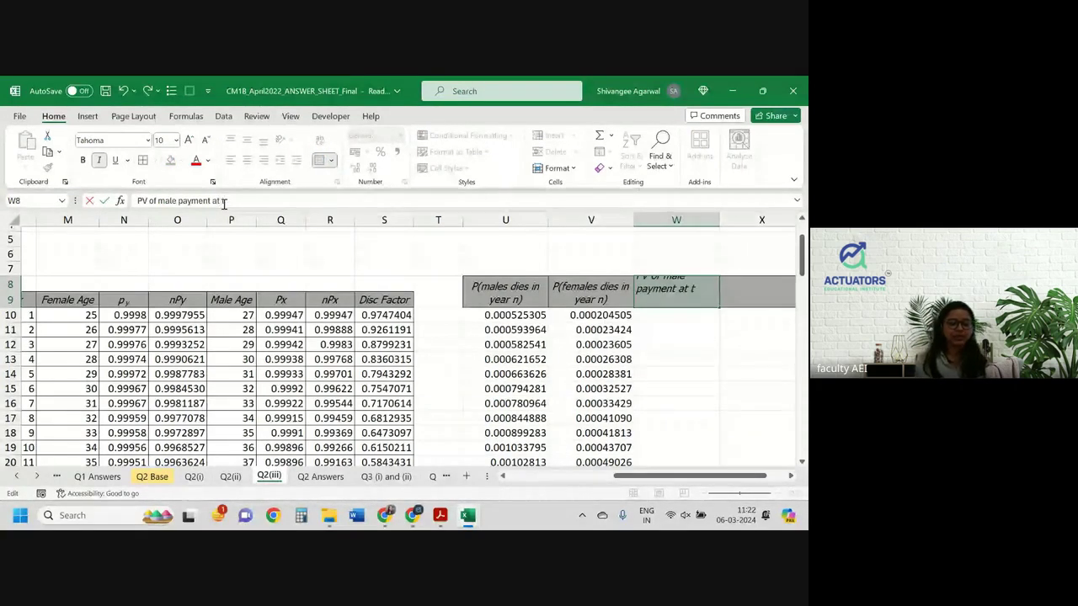
pyautogui.write('n')
pyautogui.press('Return')
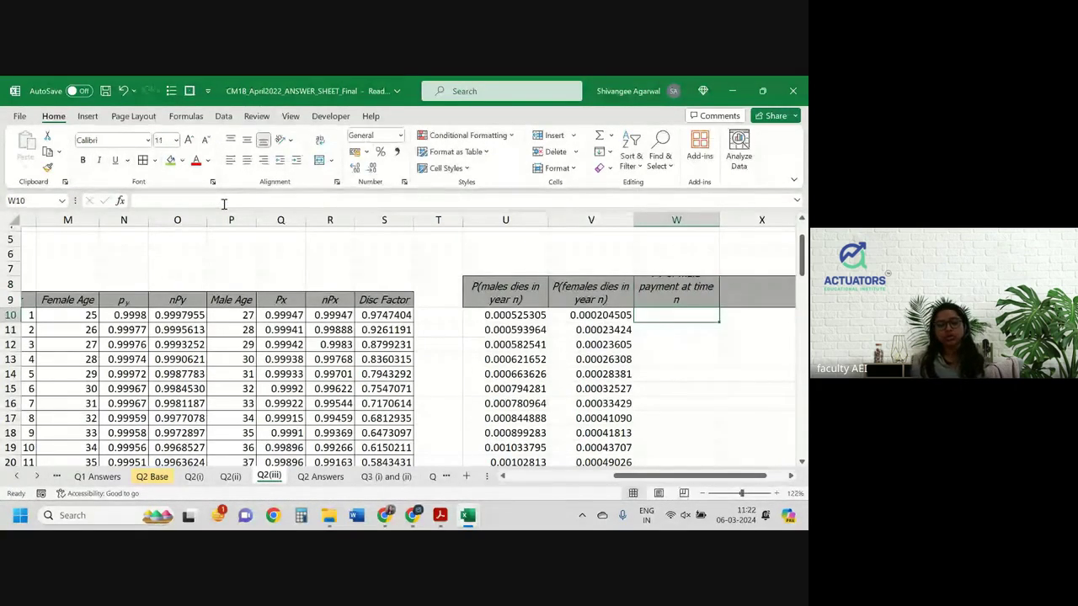
pyautogui.press('Up')
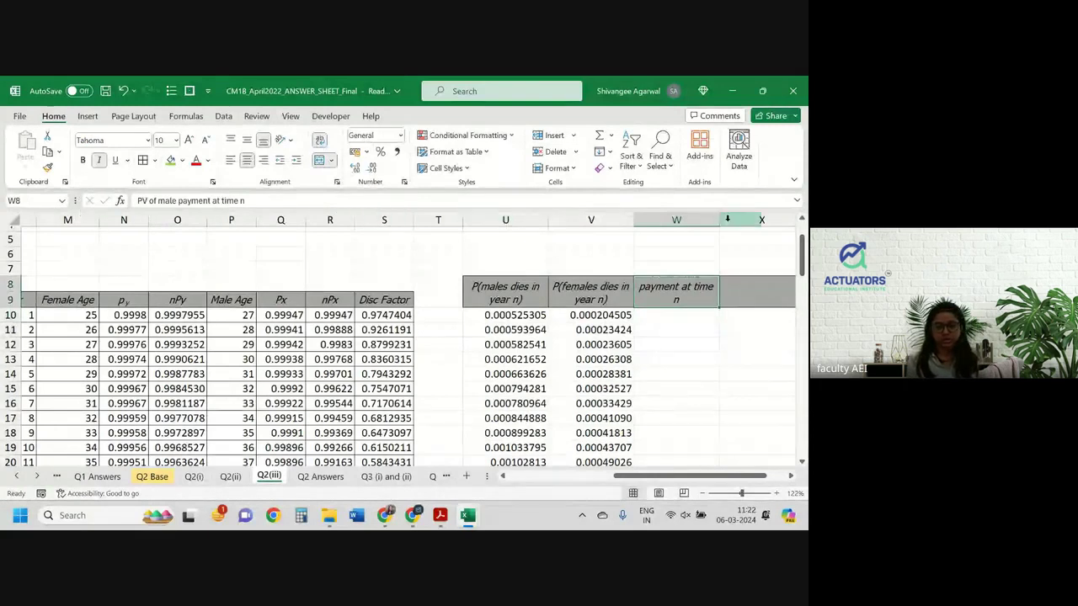
# Widen column W to fit the new heading.
pyautogui.moveTo(718, 220); pyautogui.dragTo(723, 217)
pyautogui.click(665, 314)
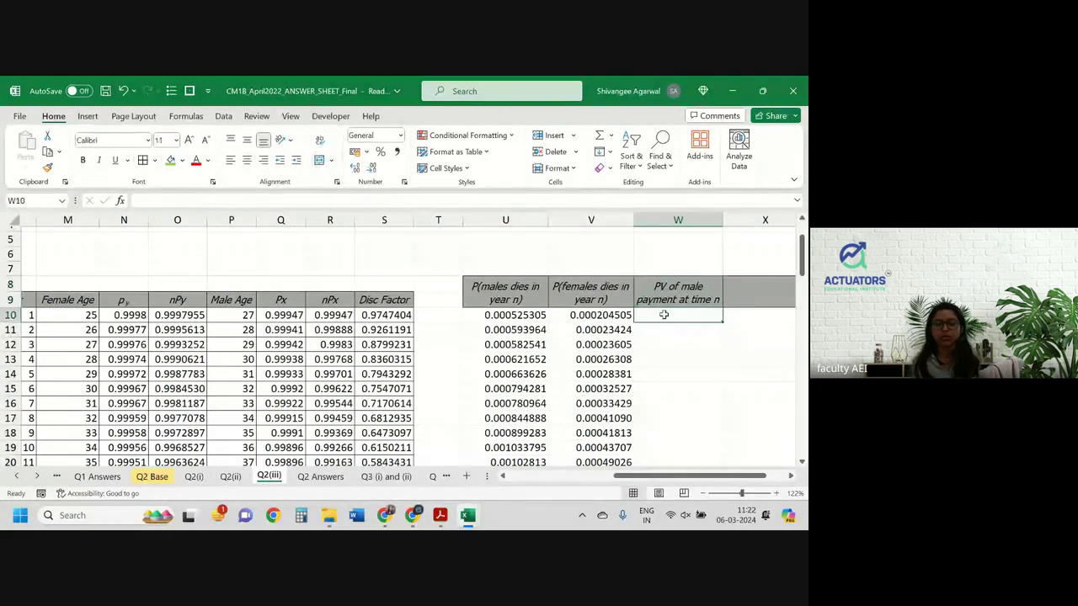
pyautogui.write('=')
pyautogui.press('Escape')
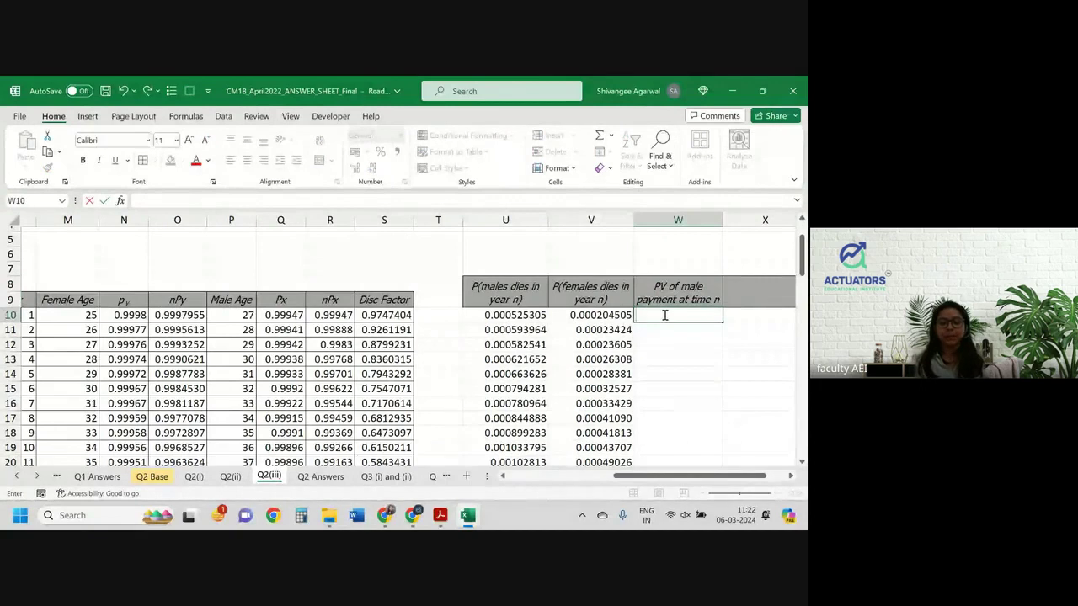
pyautogui.scroll(1, 537, 272)
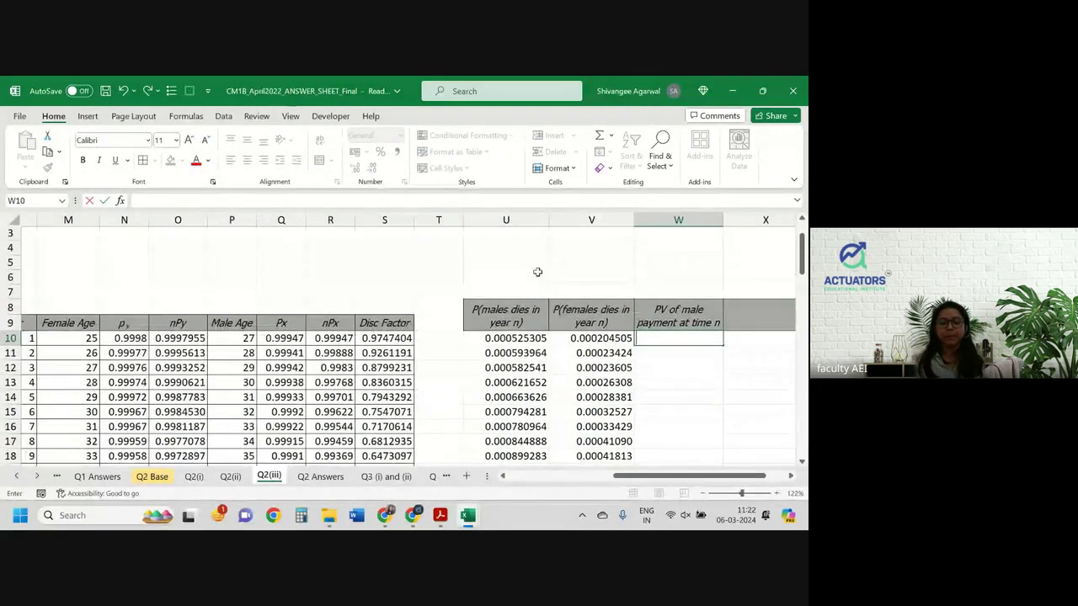
# Add an 'Assurance amount' label in U4 with the value 1,00,000 in V4.
pyautogui.click(455, 234)
pyautogui.click(510, 250)
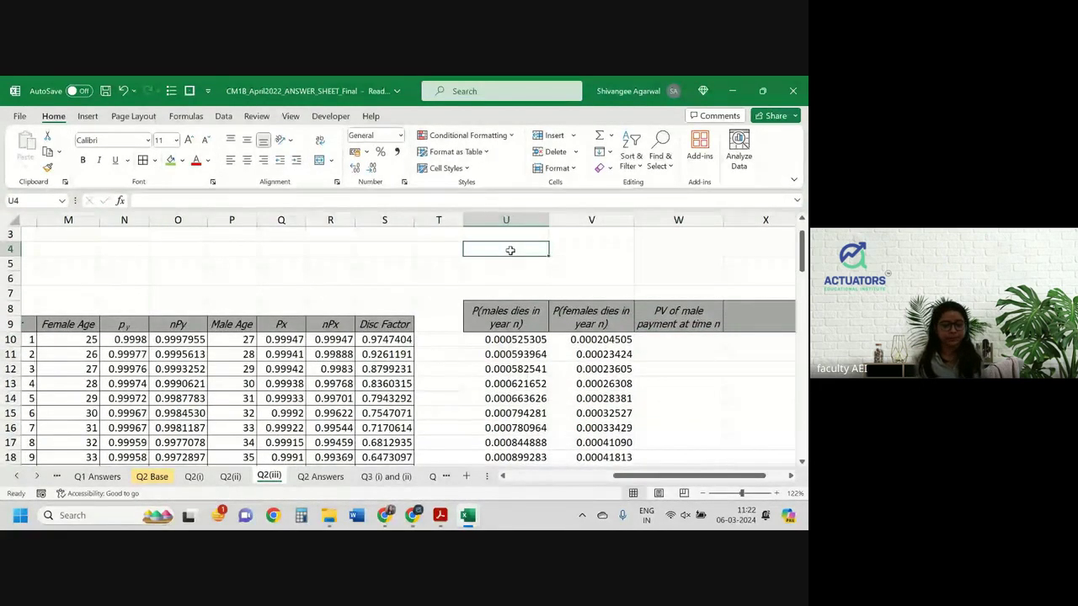
pyautogui.write('Assurance amount')
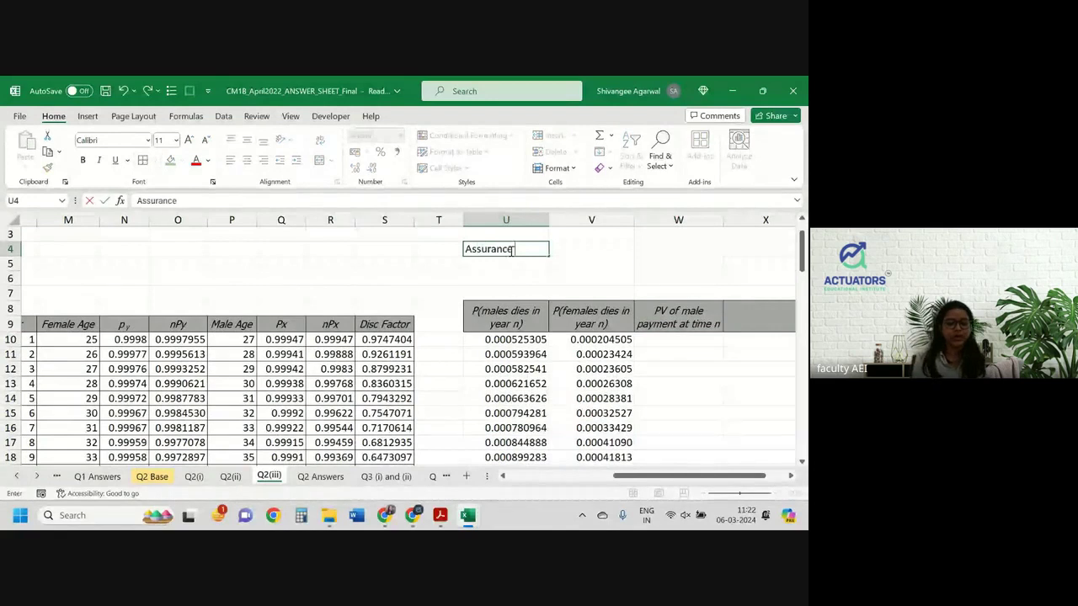
pyautogui.press('Tab')
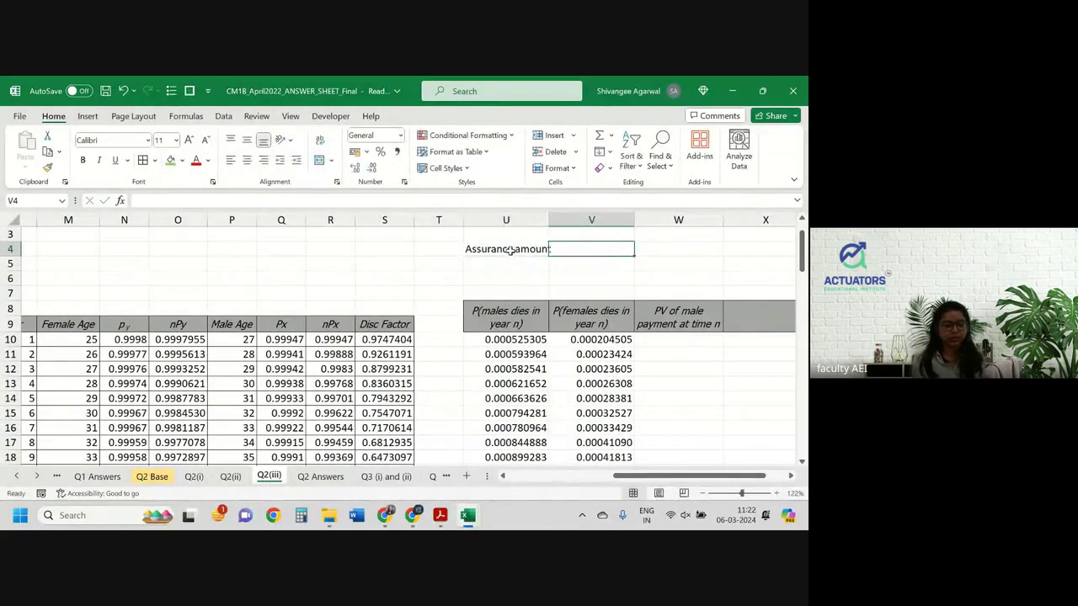
pyautogui.write('1,')
pyautogui.write('00,000')
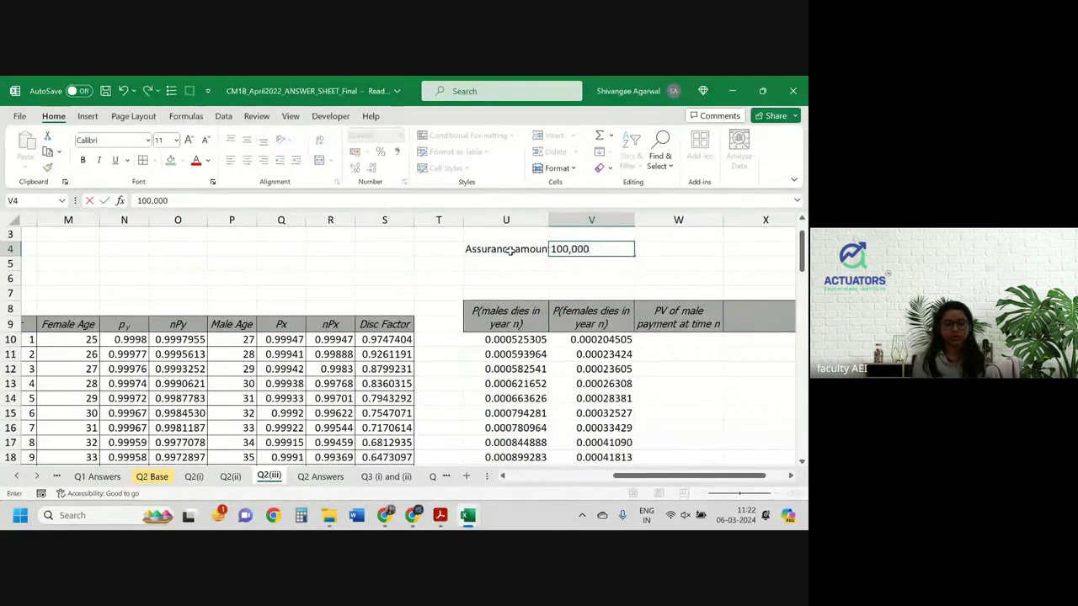
pyautogui.press('Return')
# Enter =$V$4*S10*U10 in W10 for the year-1 male present value.
pyautogui.click(685, 337)
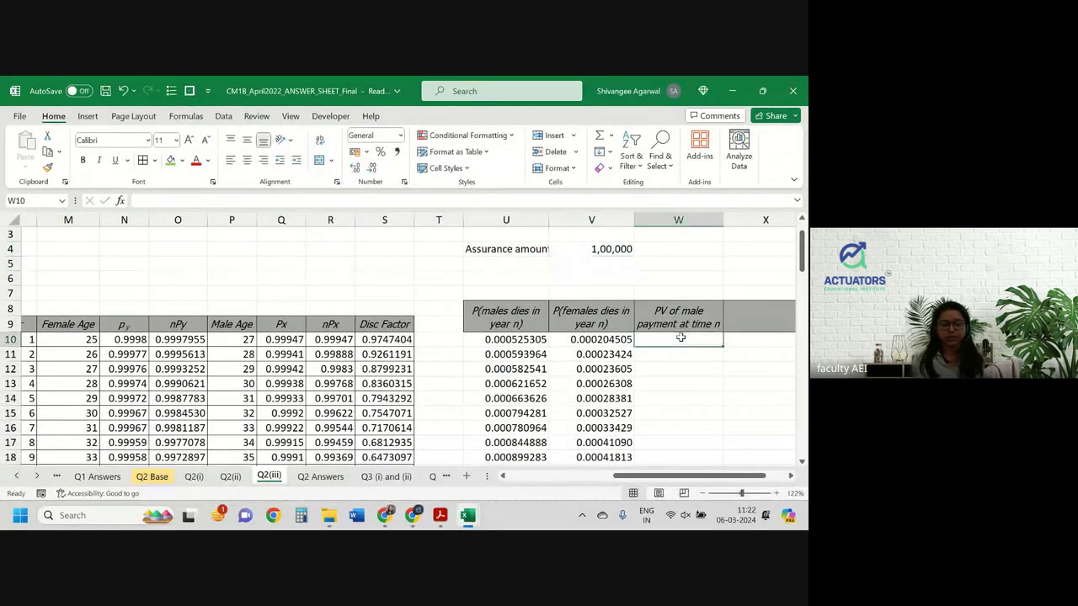
pyautogui.write('=')
pyautogui.press('Up')
pyautogui.press('Up')
pyautogui.press('Up')
pyautogui.press('Up')
pyautogui.press('Up')
pyautogui.press('Left')
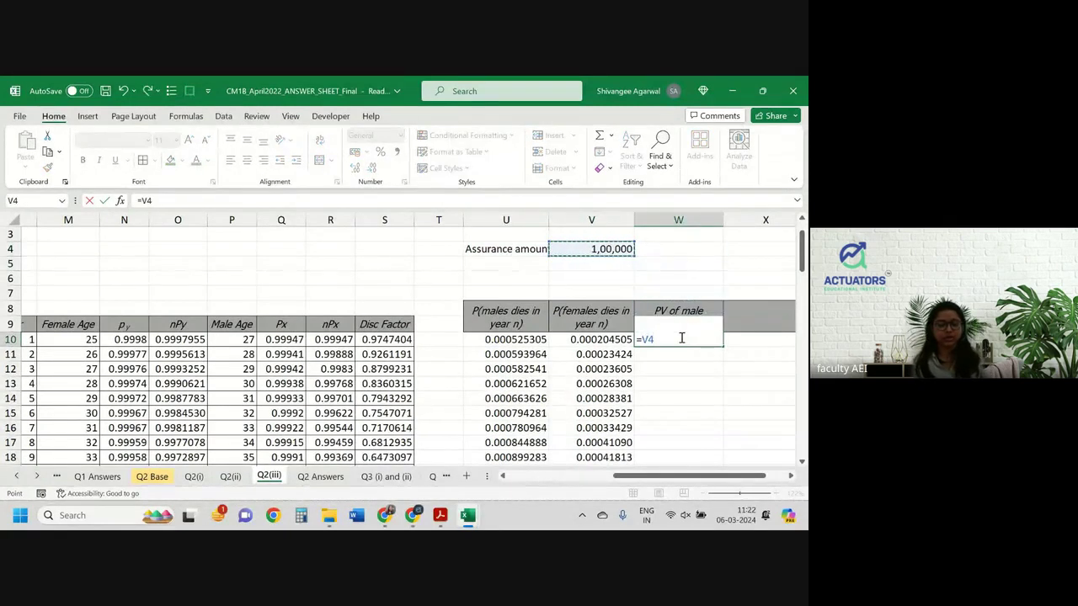
pyautogui.write('*')
pyautogui.press('Left')
pyautogui.press('Left')
pyautogui.press('Left')
pyautogui.press('Left')
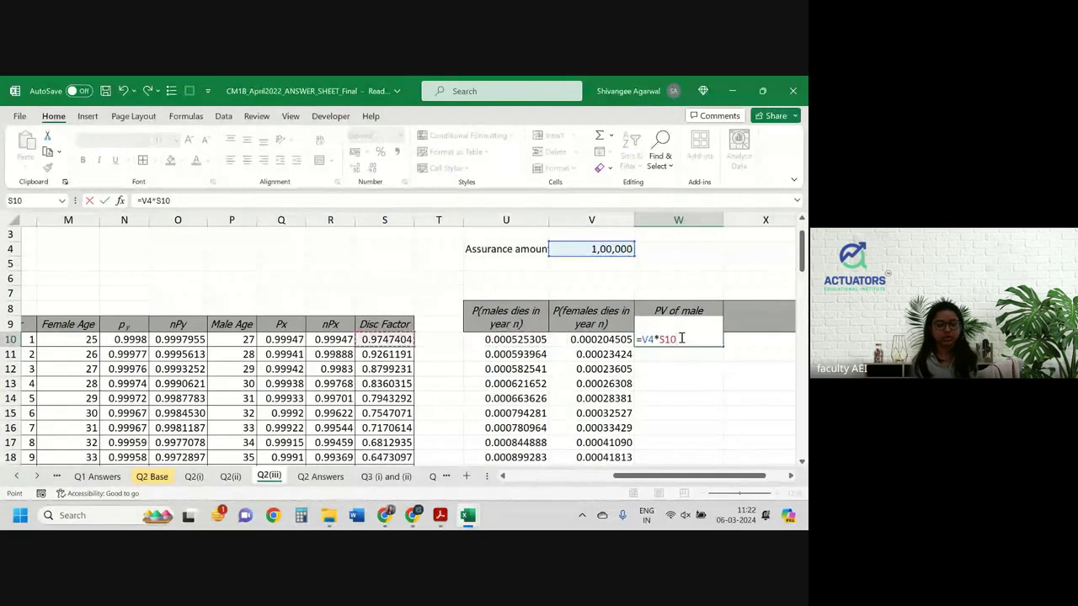
pyautogui.click(648, 338)
pyautogui.press('F4')
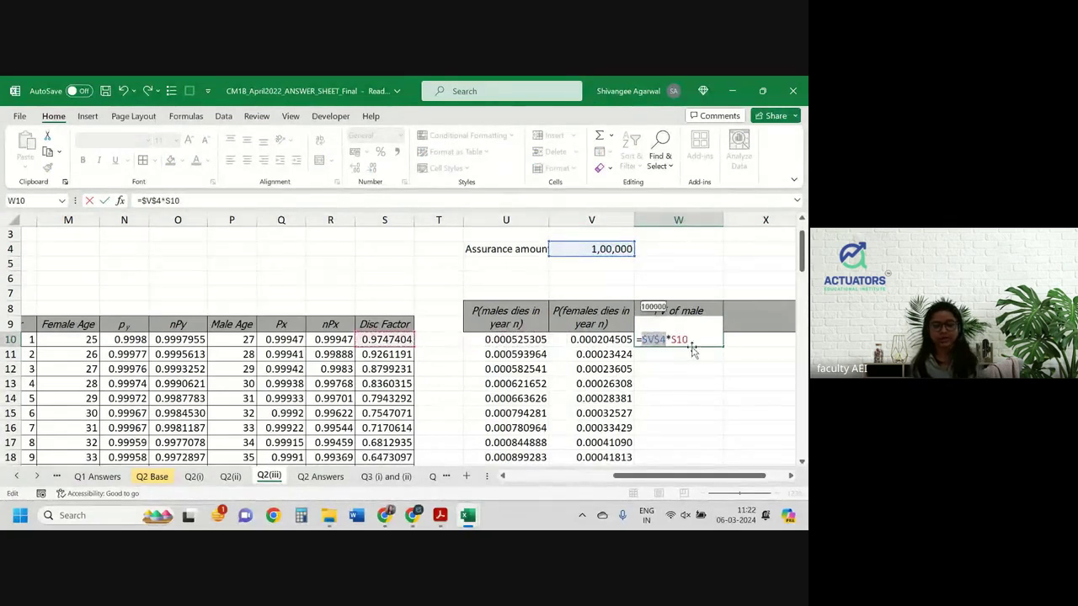
pyautogui.click(690, 339)
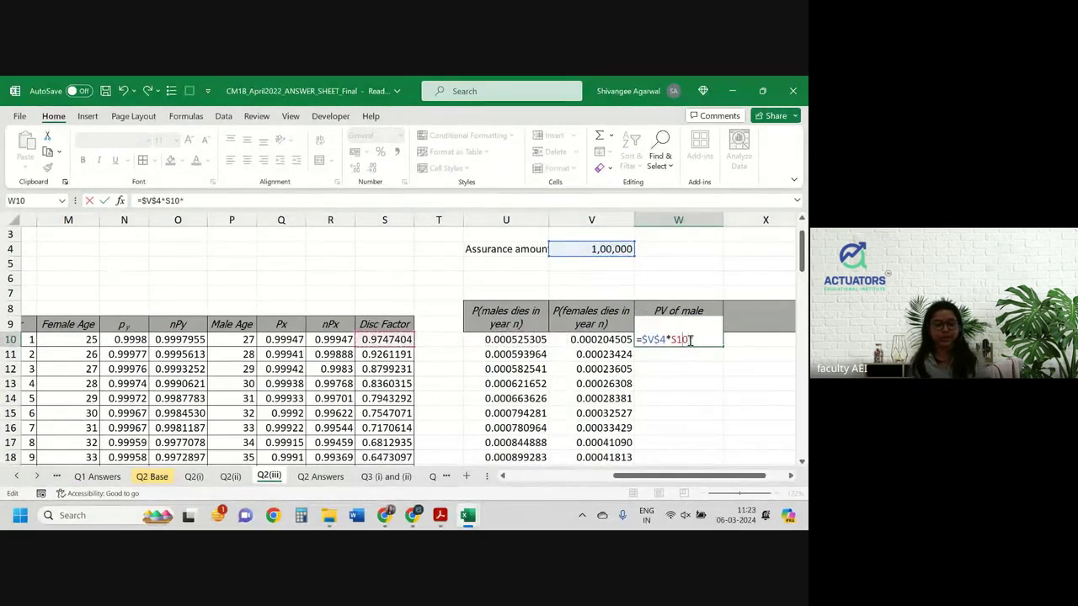
pyautogui.write('*')
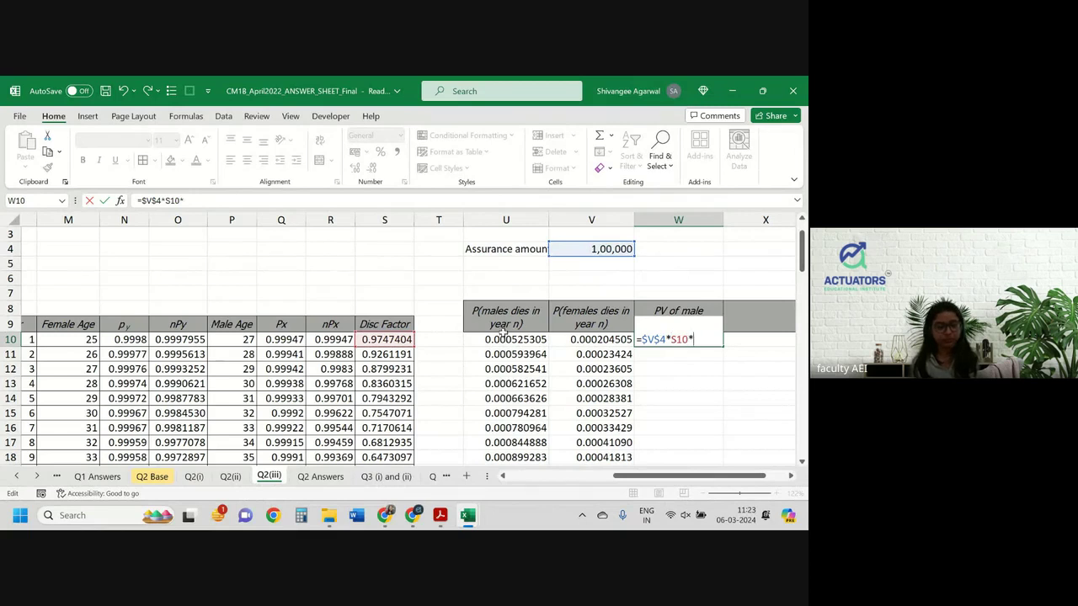
pyautogui.click(505, 340)
pyautogui.press('Return')
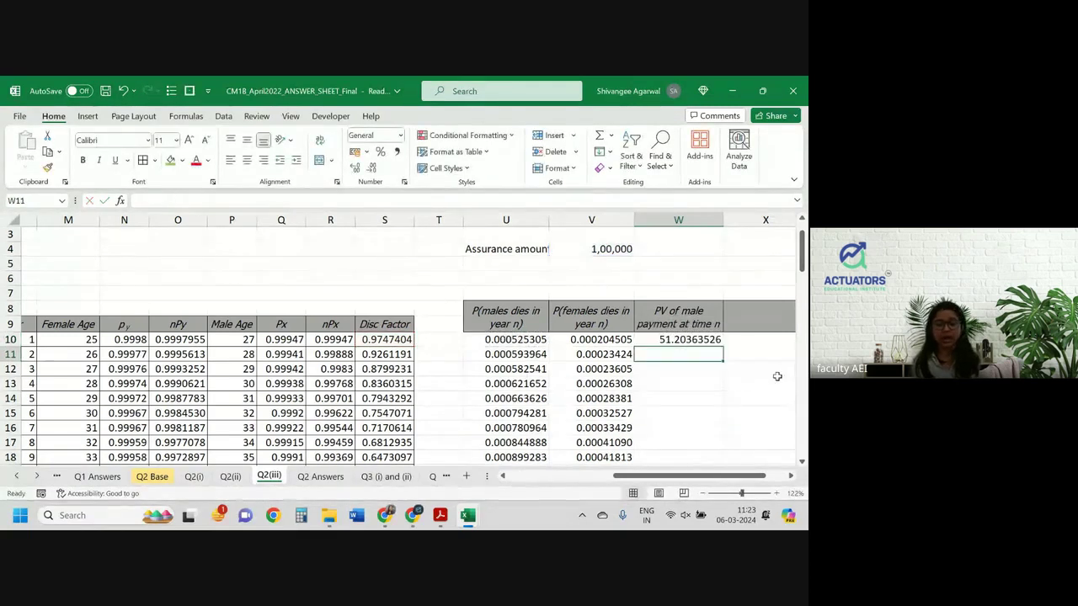
# Format W10 as £ accounting and fill it down the column (£51.20, £55.01, £51.26…).
pyautogui.click(692, 339)
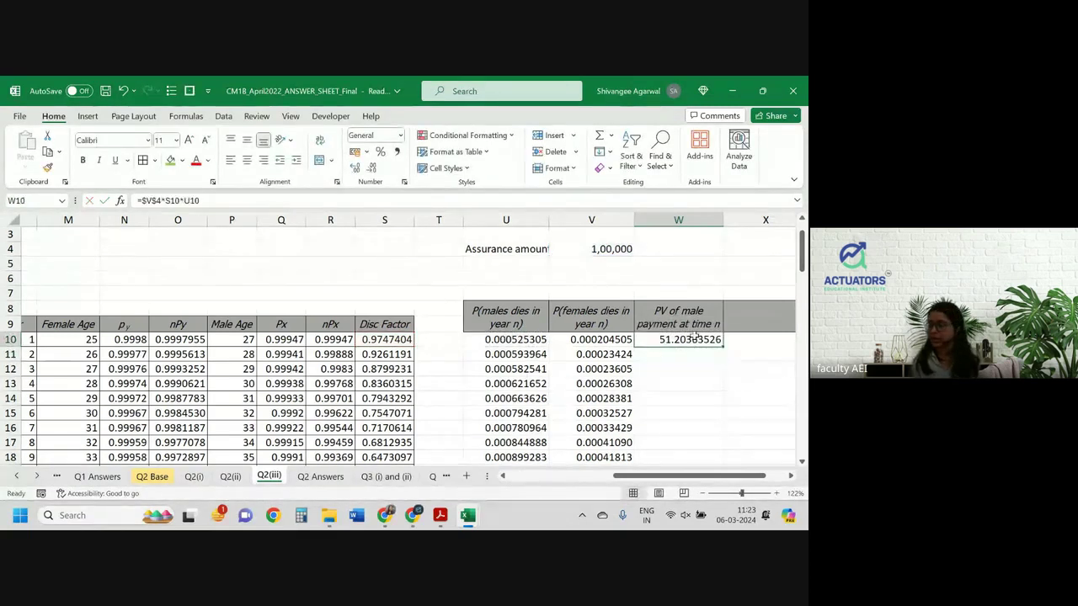
pyautogui.click(401, 135)
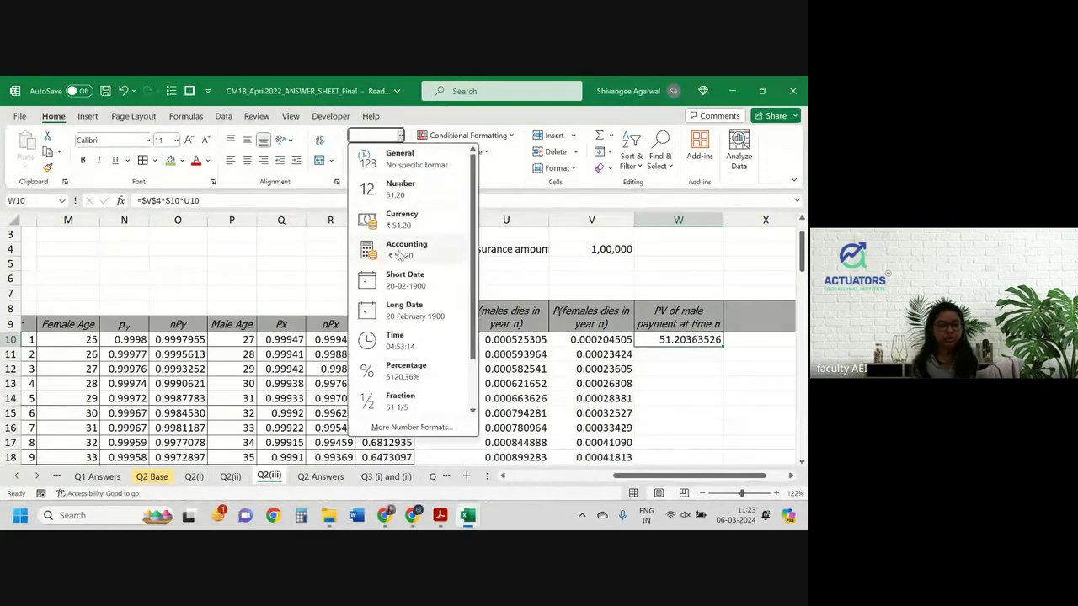
pyautogui.click(363, 160)
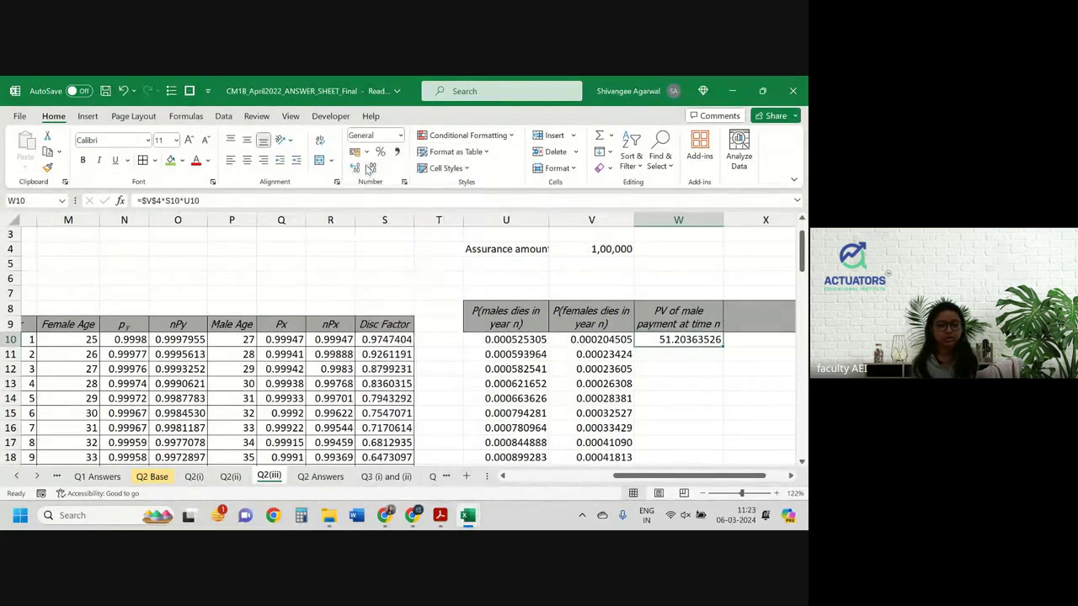
pyautogui.click(366, 151)
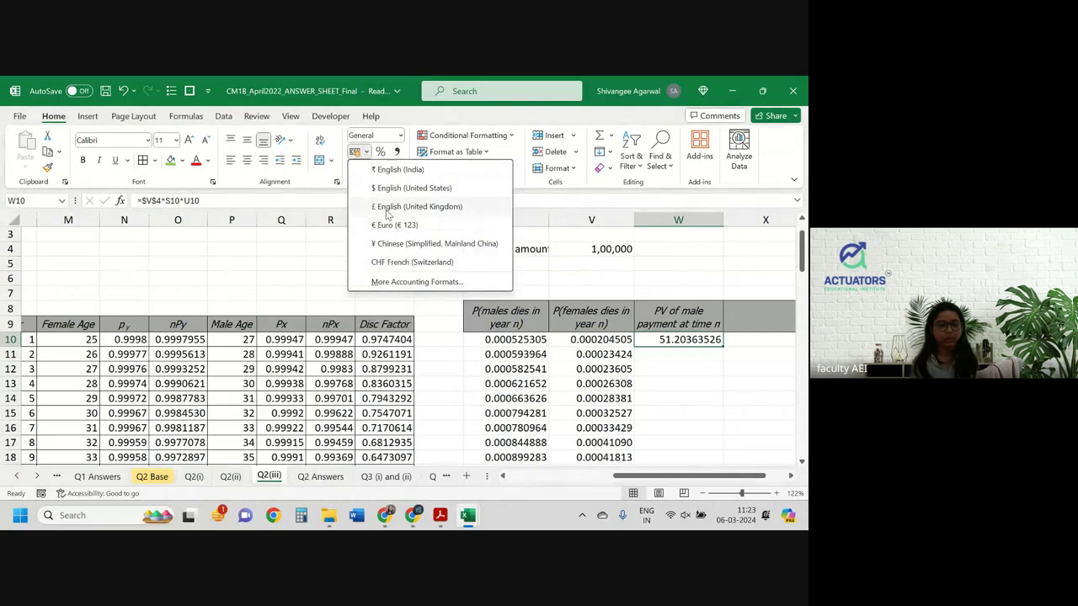
pyautogui.click(390, 208)
pyautogui.doubleClick(722, 345)
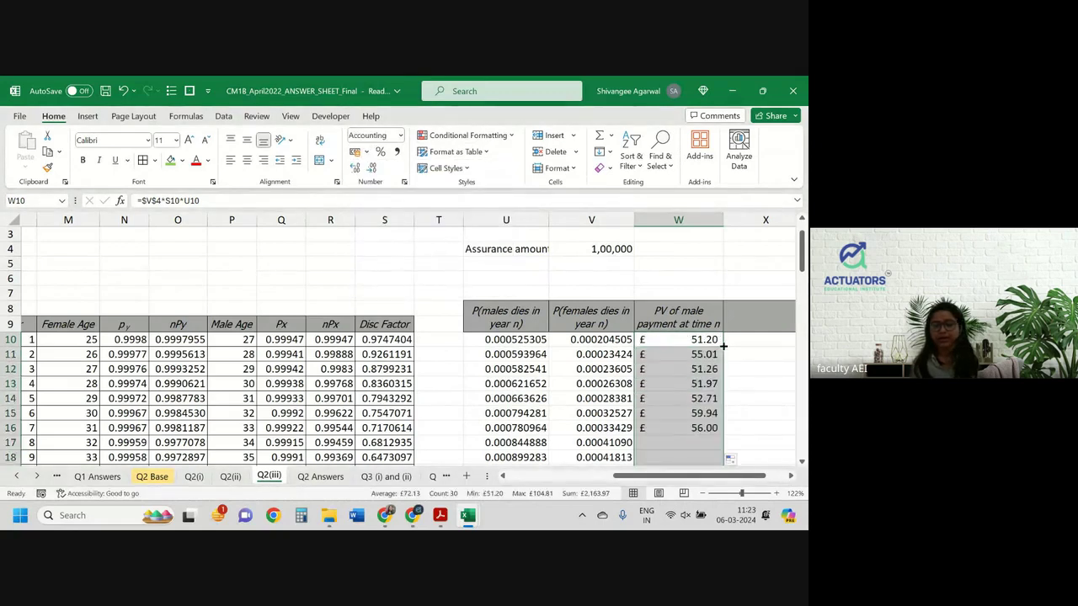
pyautogui.hscroll(3, 723, 345)
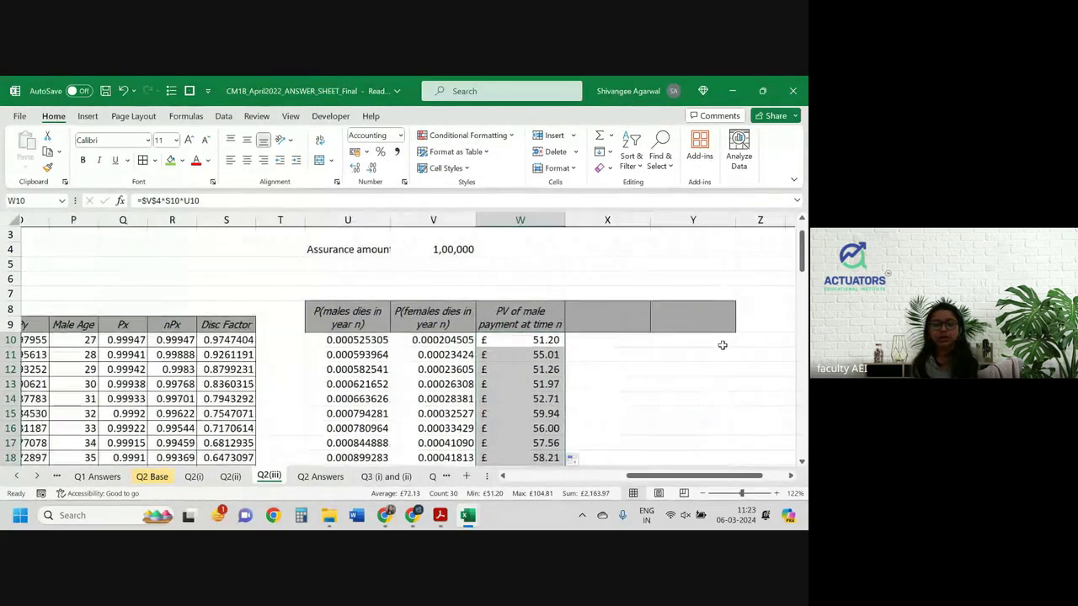
pyautogui.scroll(1, 722, 345)
pyautogui.scroll(-1, 722, 345)
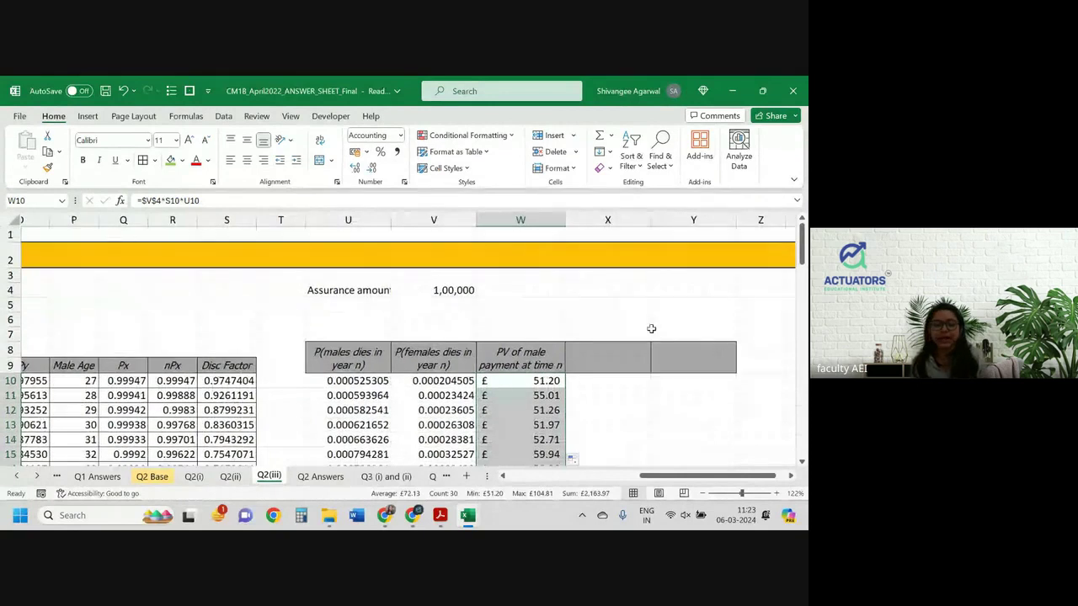
# Label X3 'Male assurance' and total W10:W39 in Y3 with =SUM, giving £2,163.97.
pyautogui.click(609, 278)
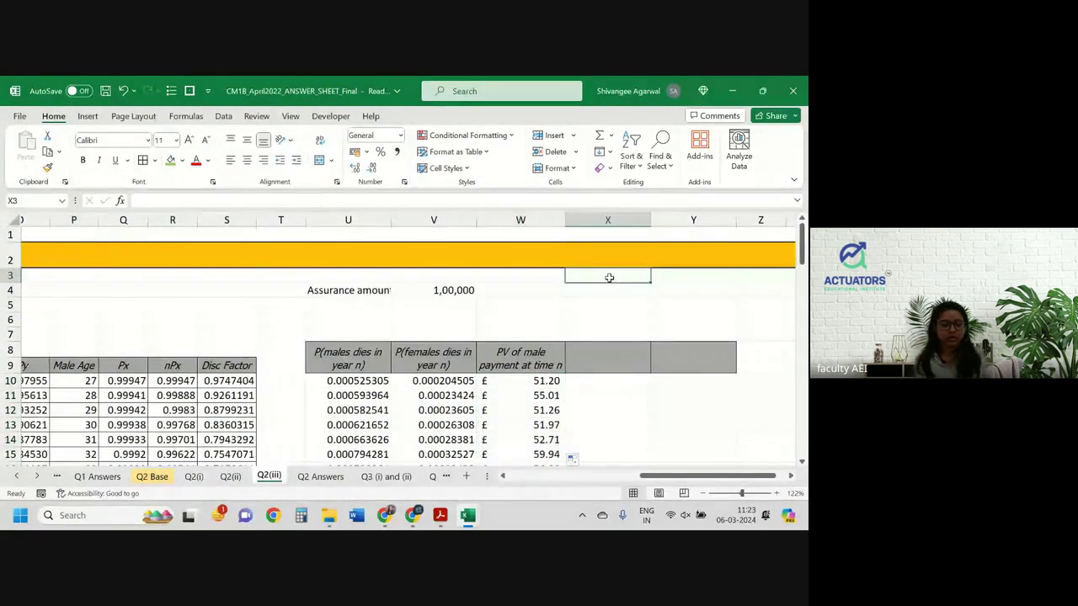
pyautogui.write('Male a')
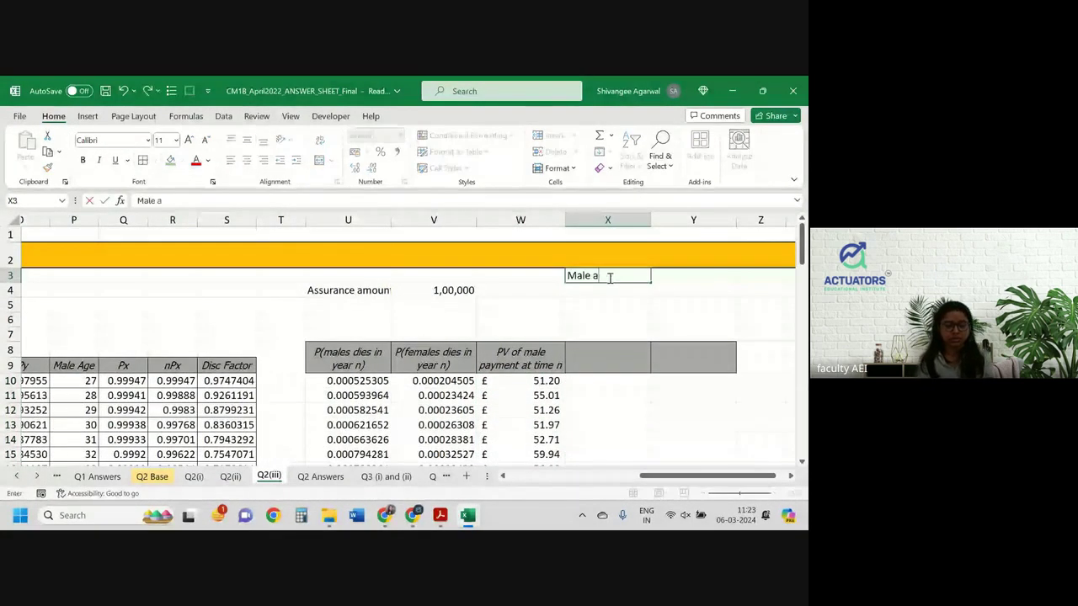
pyautogui.write('ssurance')
pyautogui.press('Tab')
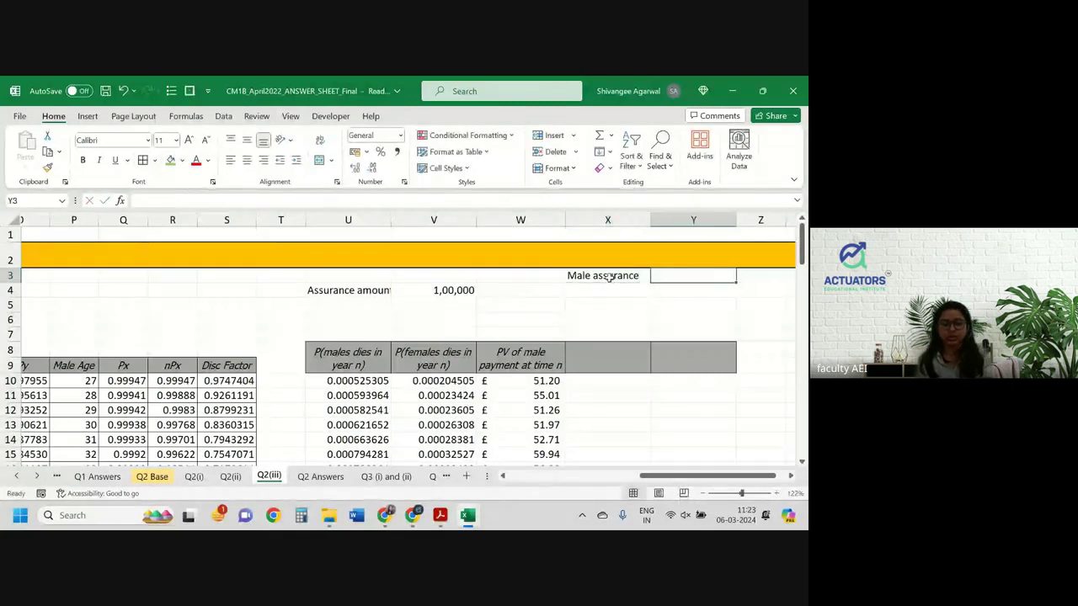
pyautogui.write('=sum(')
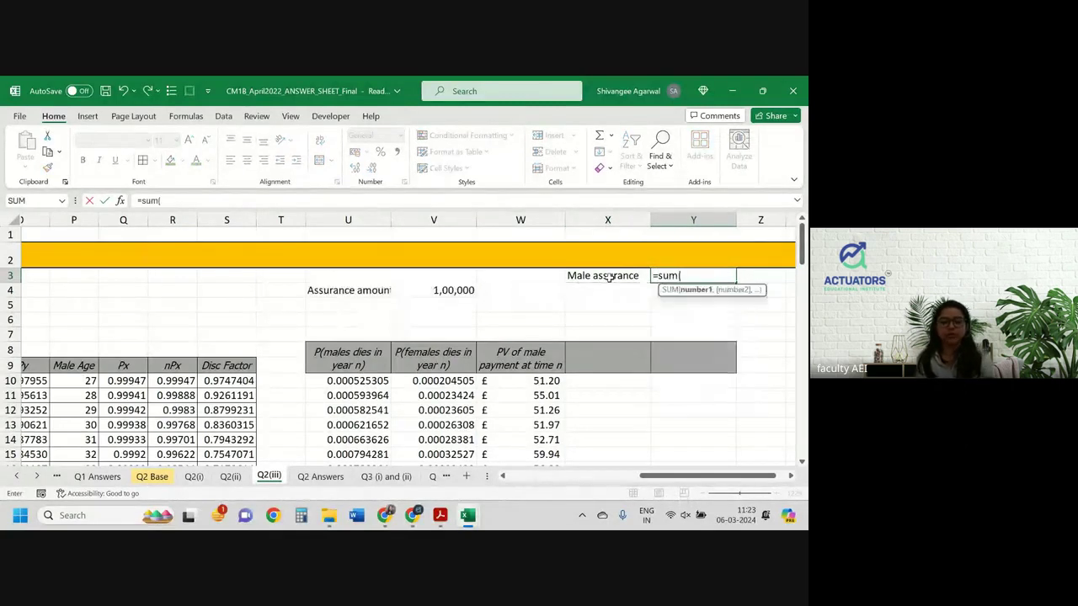
pyautogui.press('Down')
pyautogui.press('Down')
pyautogui.press('Down')
pyautogui.press('Down')
pyautogui.press('Down')
pyautogui.press('Down')
pyautogui.press('Down')
pyautogui.press('Left')
pyautogui.press('Left')
pyautogui.press('Left')
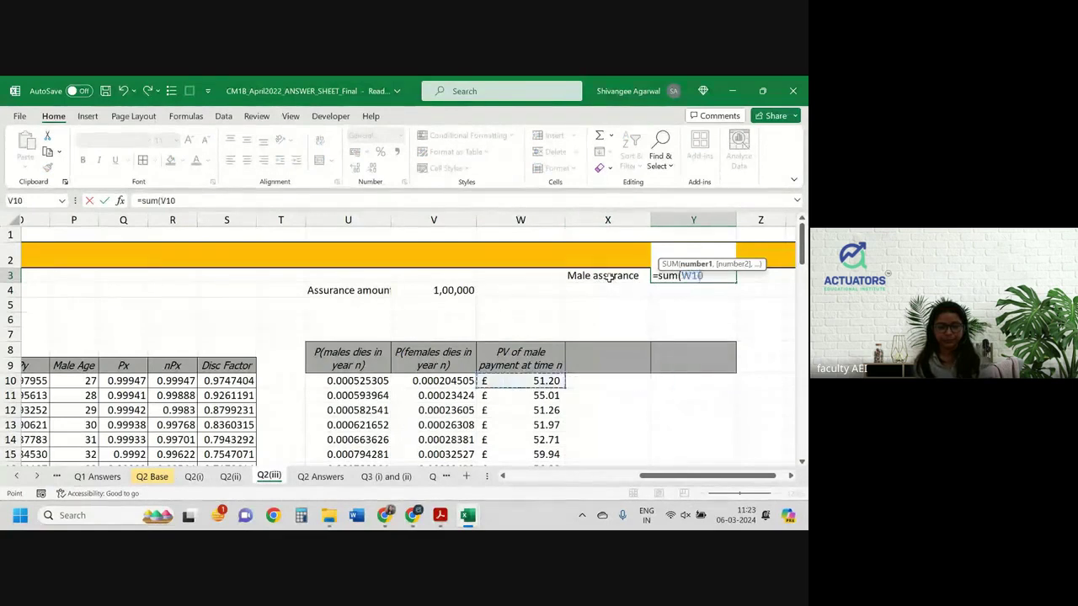
pyautogui.press('Right')
pyautogui.hotkey('ctrl', 'shift', 'Down')
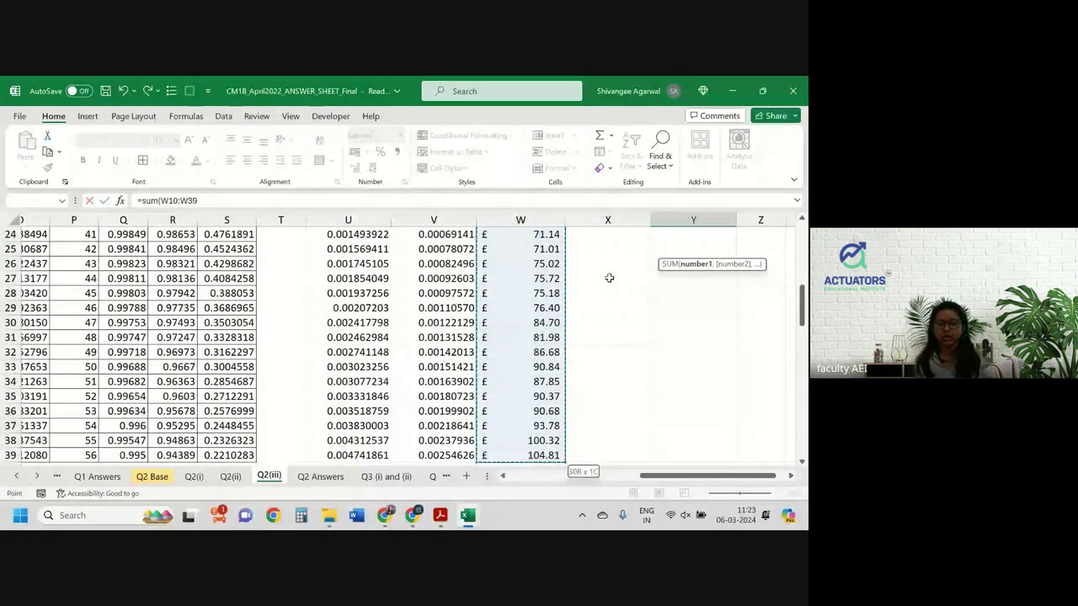
pyautogui.press('Return')
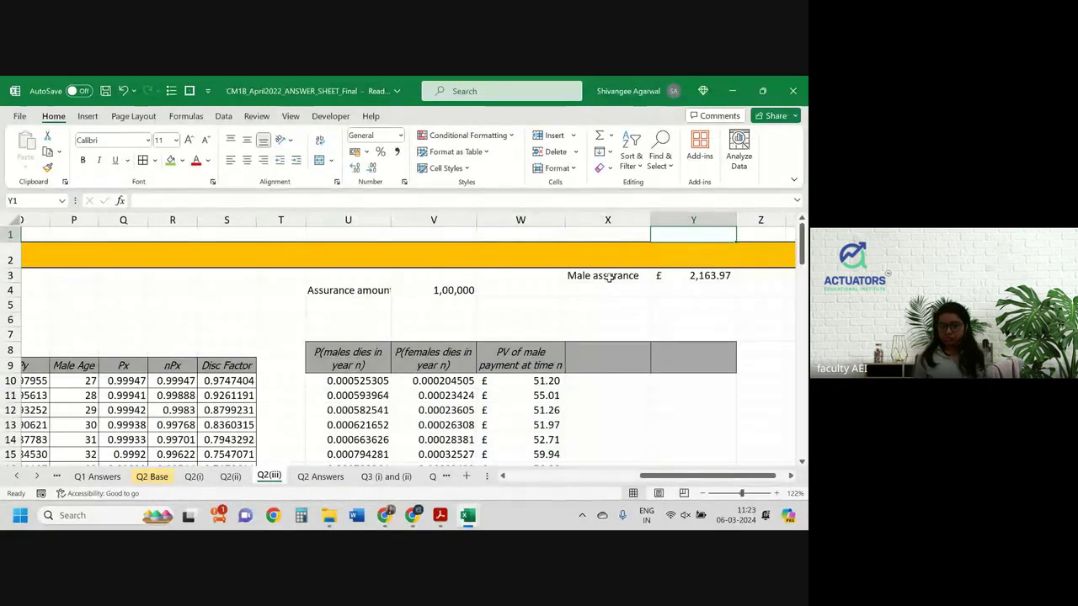
# Copy the male PV header into X8 and change it to 'PV of female payment at time n'.
pyautogui.click(524, 353)
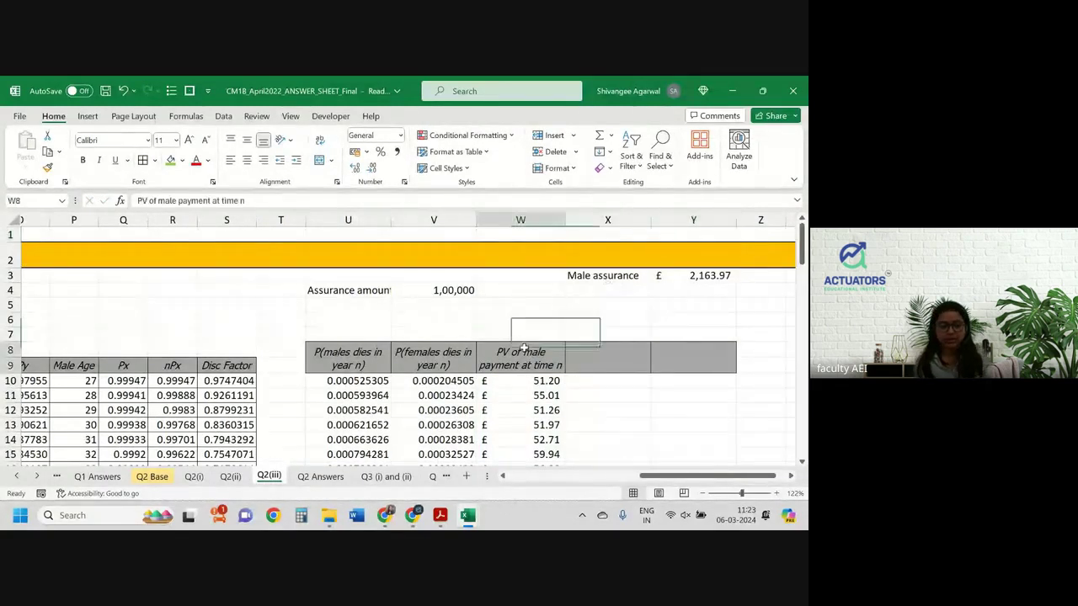
pyautogui.hotkey('ctrl', 'c')
pyautogui.press('Right')
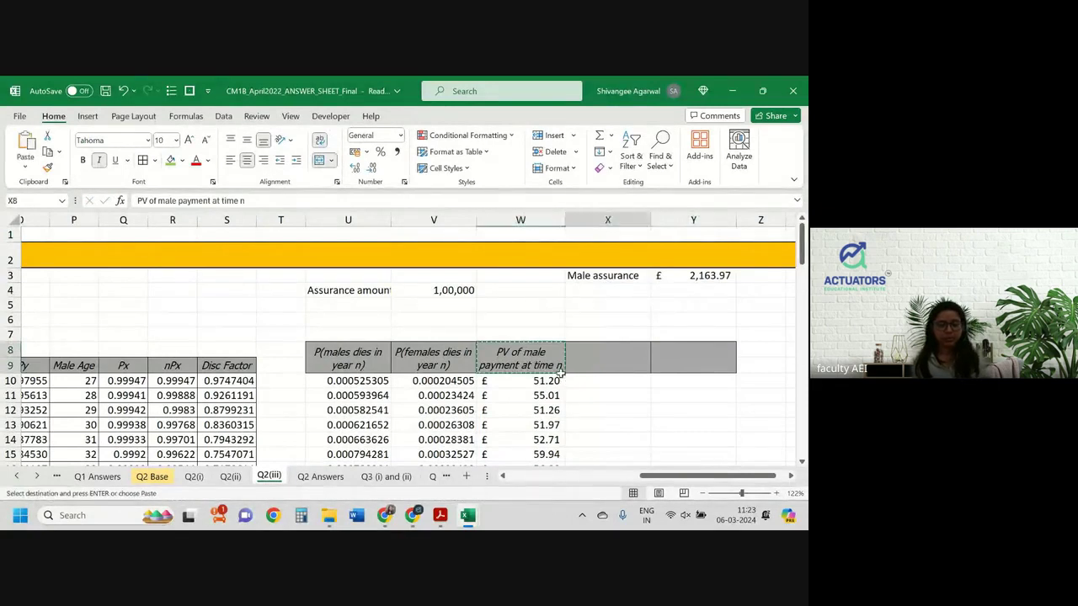
pyautogui.hotkey('ctrl', 'v')
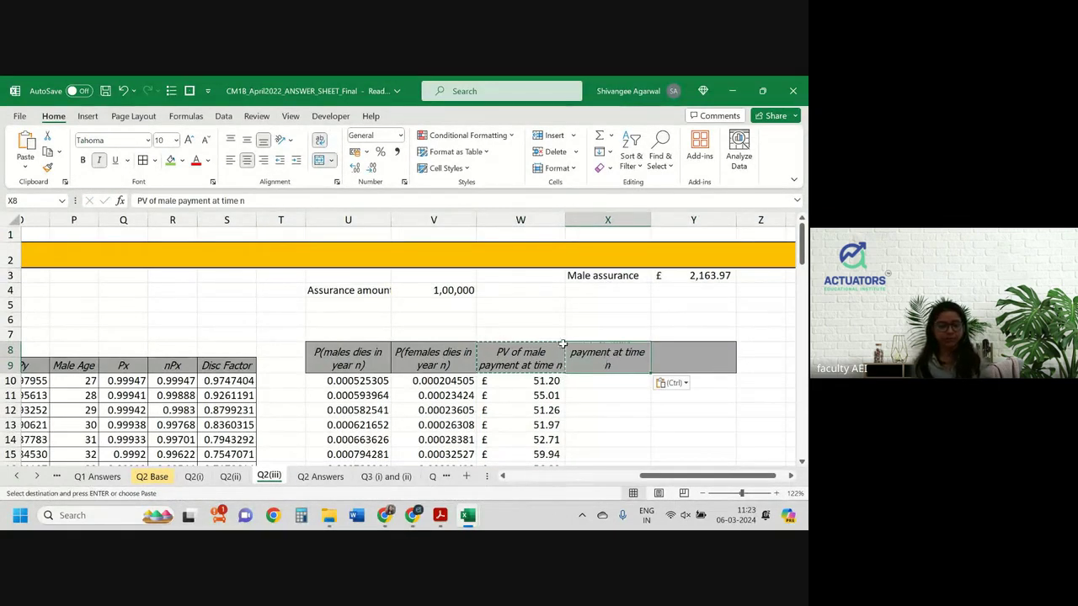
pyautogui.moveTo(649, 223); pyautogui.dragTo(658, 220)
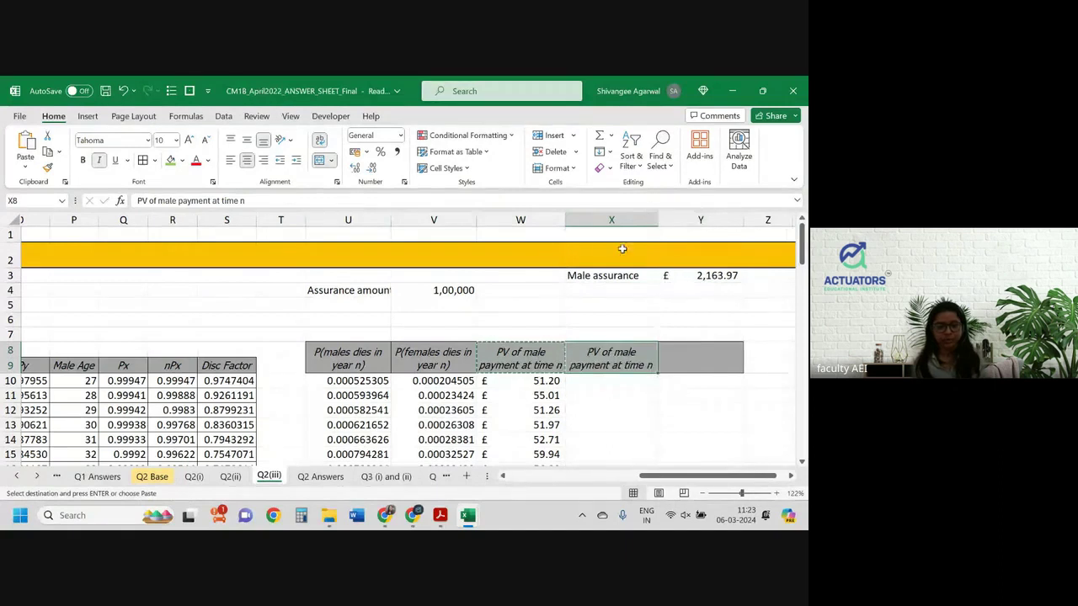
pyautogui.click(160, 200)
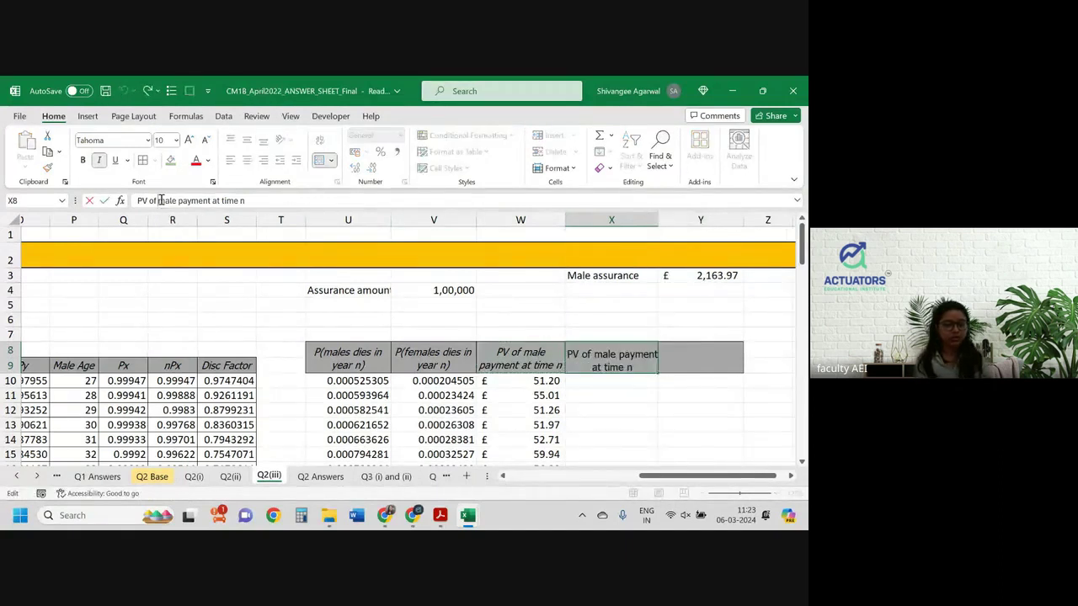
pyautogui.write('fe')
pyautogui.press('Return')
# Enter =$V$4*V10*S10 in X10, format it as £ Accounting, and fill it down column X.
pyautogui.write('=')
pyautogui.press('Up')
pyautogui.press('Up')
pyautogui.press('Up')
pyautogui.press('Up')
pyautogui.press('Up')
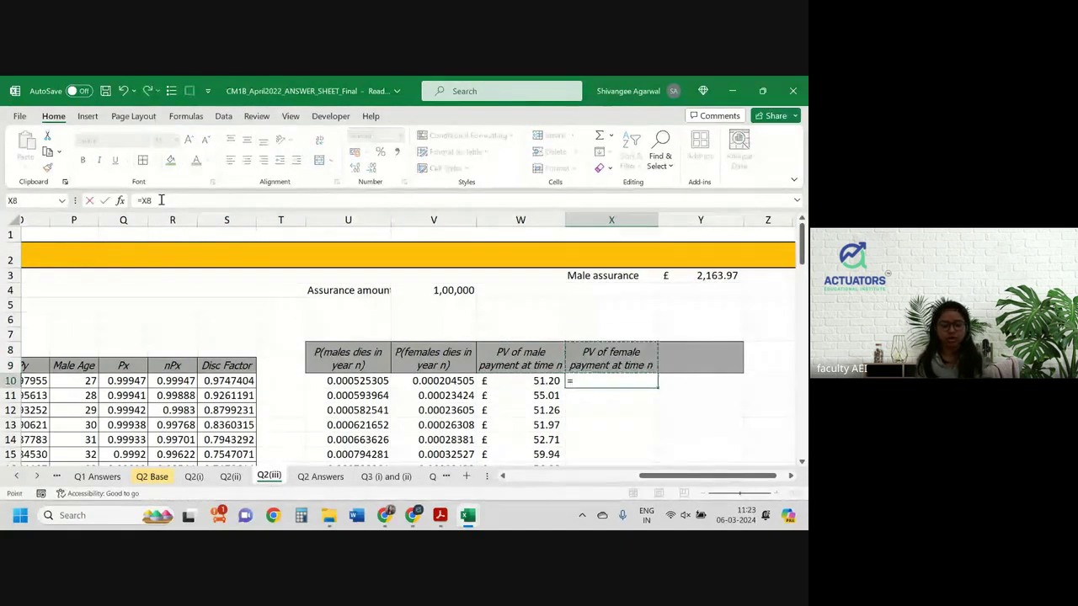
pyautogui.press('Left')
pyautogui.press('Left')
pyautogui.press('F4')
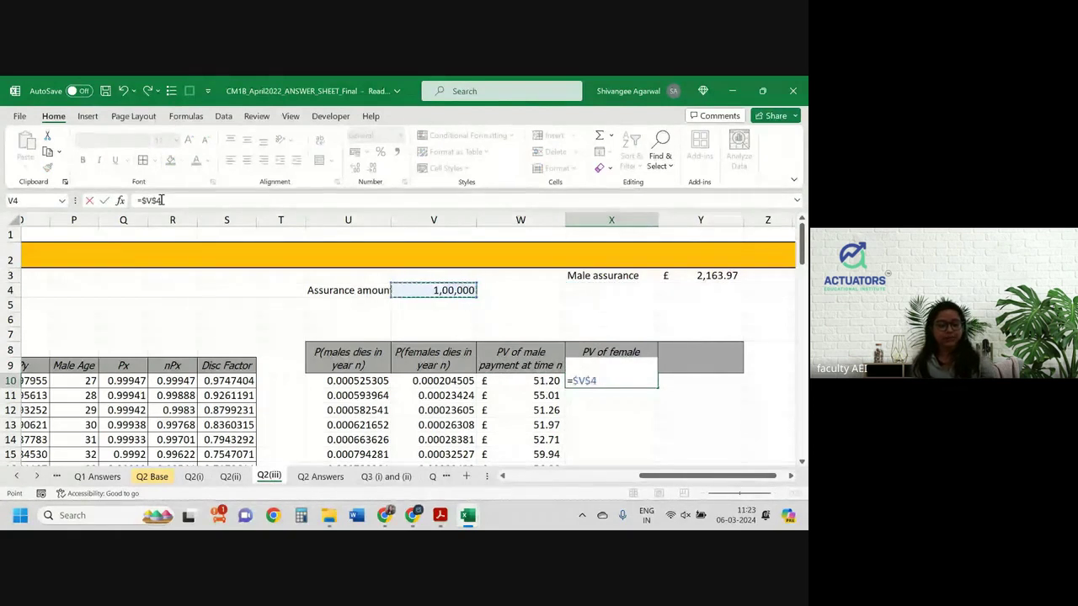
pyautogui.write('*')
pyautogui.press('Left')
pyautogui.press('Left')
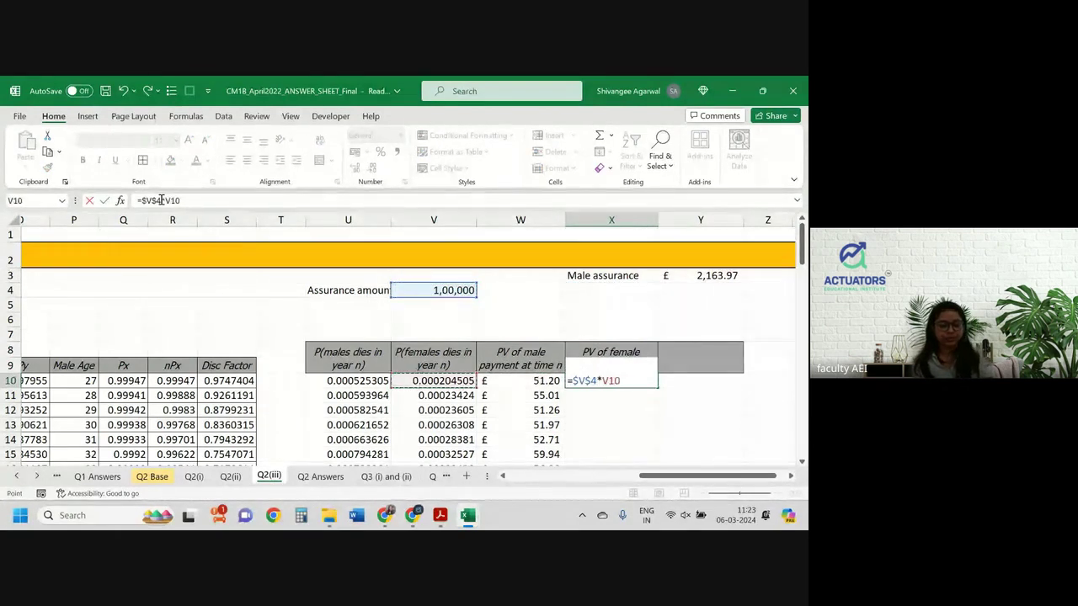
pyautogui.write('*')
pyautogui.press('Left')
pyautogui.press('Left')
pyautogui.press('Left')
pyautogui.press('Left')
pyautogui.press('Left')
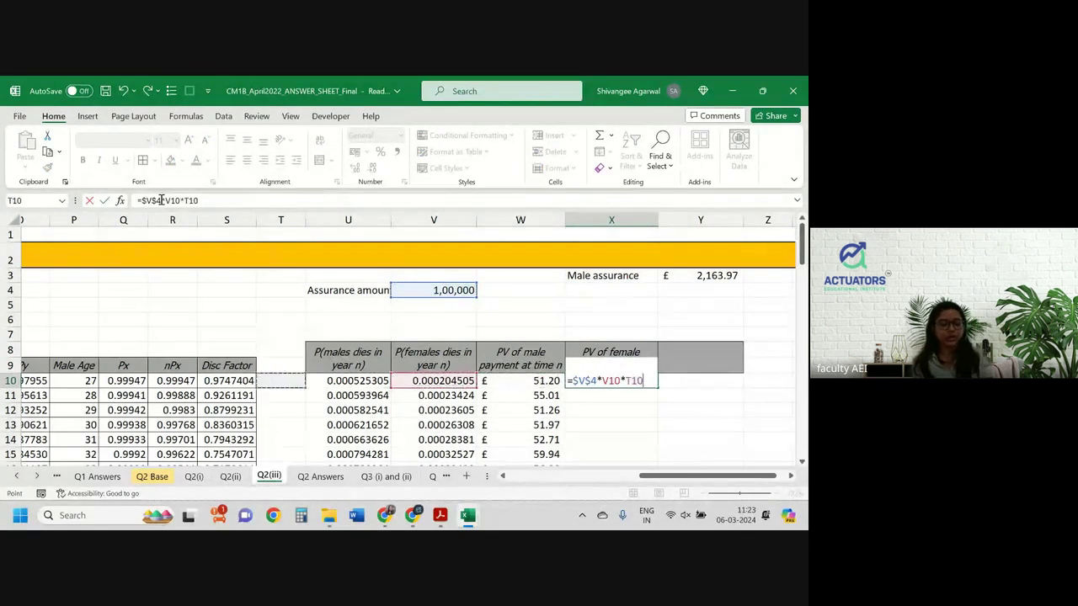
pyautogui.press('Return')
pyautogui.press('Up')
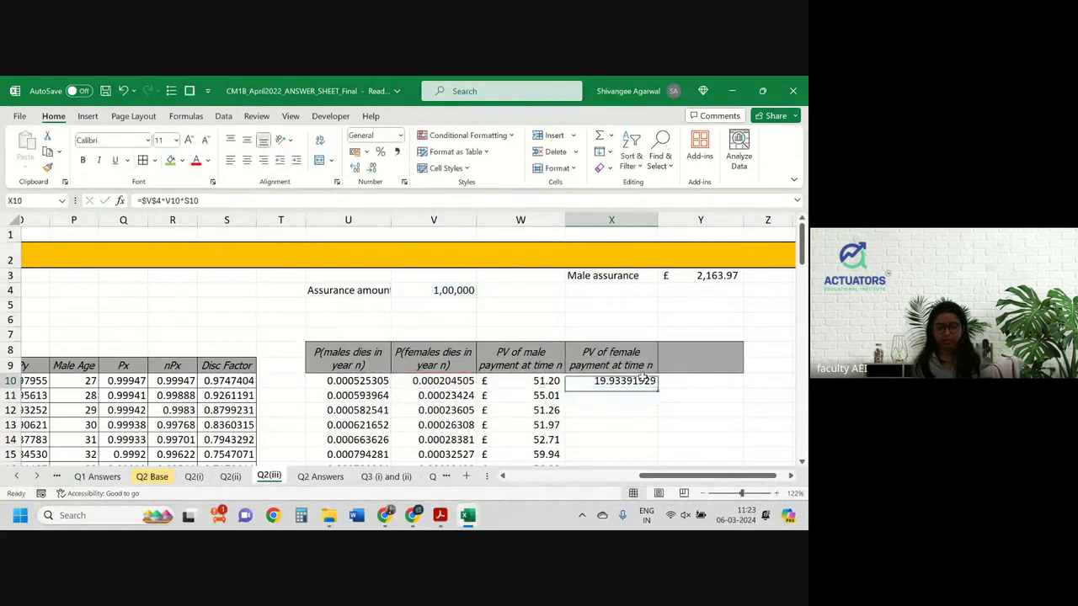
pyautogui.click(367, 154)
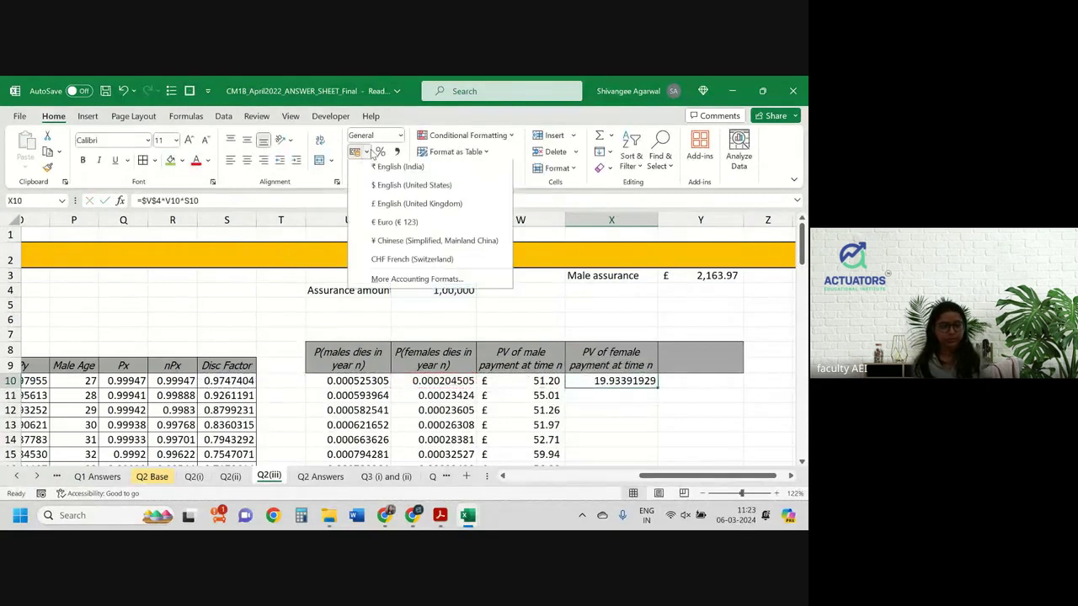
pyautogui.click(379, 213)
pyautogui.doubleClick(658, 390)
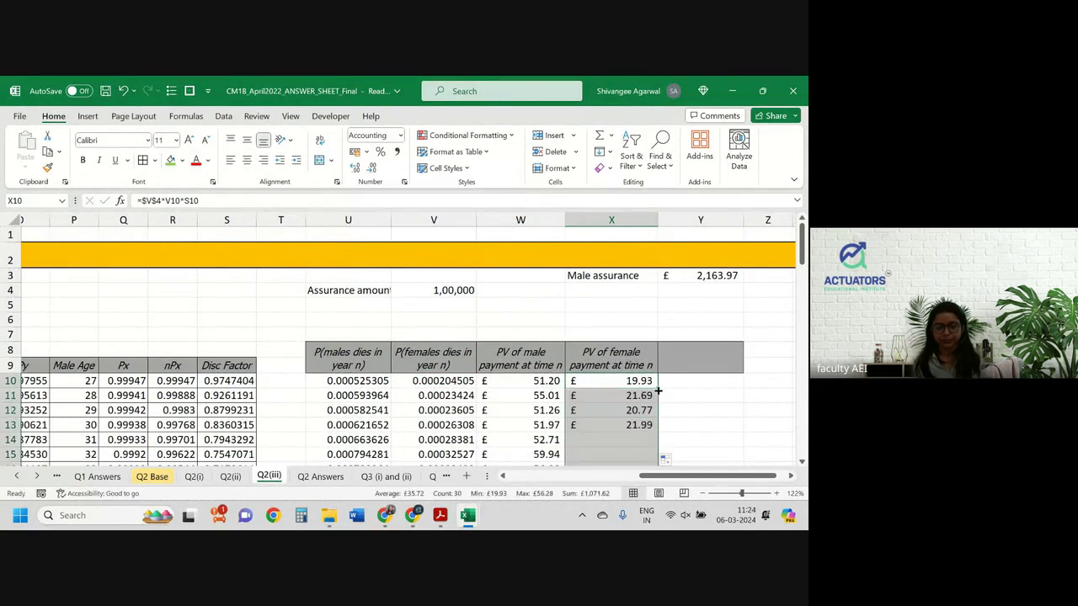
pyautogui.click(720, 278)
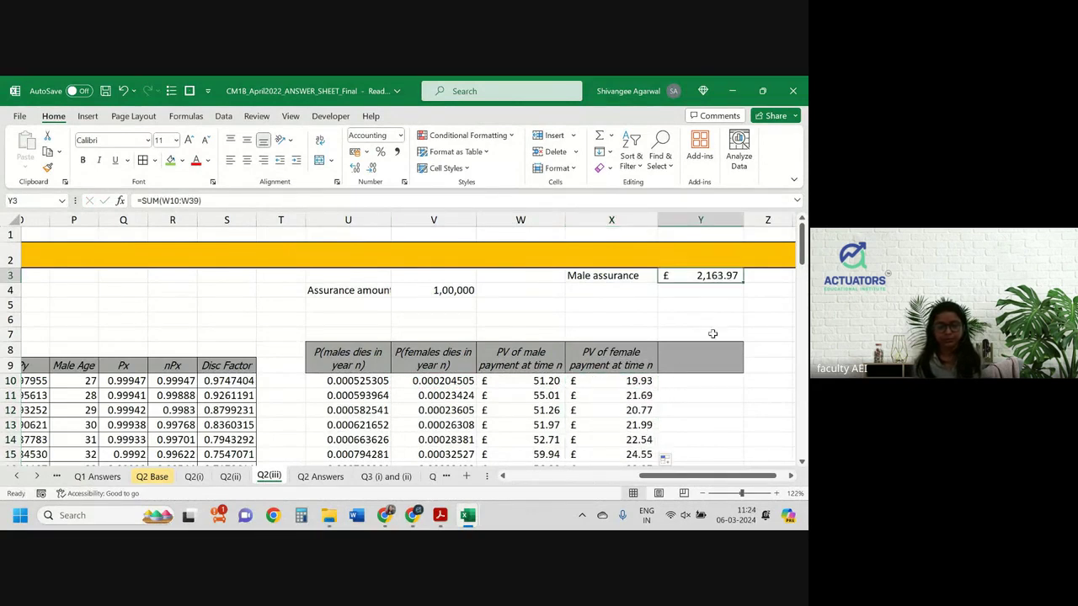
# Sum the female PV column below the male total, giving a female assurance of £1,071.62.
pyautogui.press('Return')
pyautogui.write('=sum')
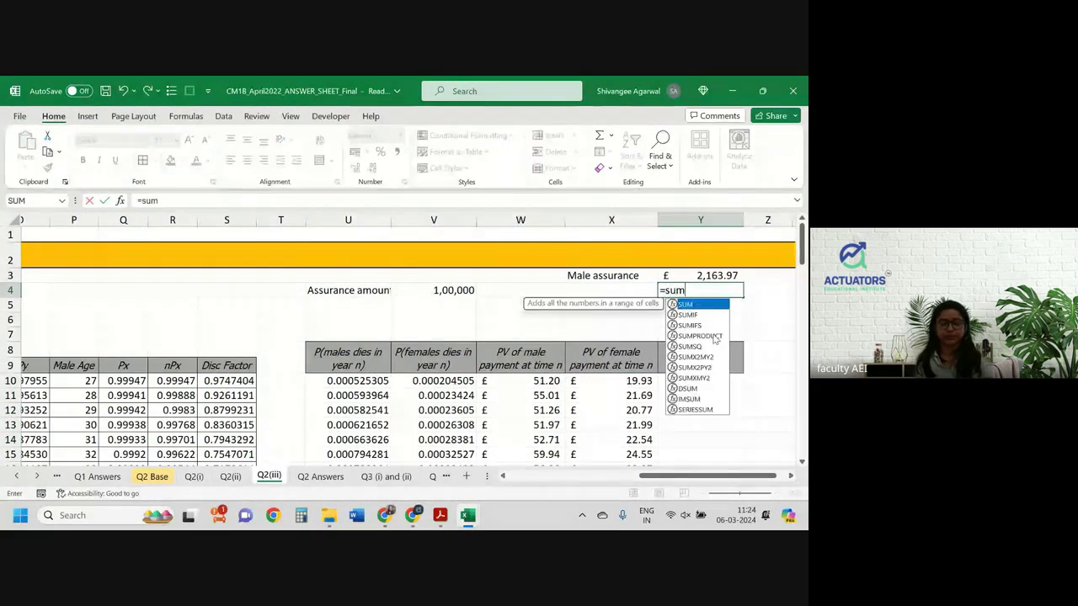
pyautogui.write('(')
pyautogui.press('Down')
pyautogui.press('Down')
pyautogui.press('Down')
pyautogui.press('Down')
pyautogui.press('Down')
pyautogui.press('Down')
pyautogui.press('Down')
pyautogui.press('Left')
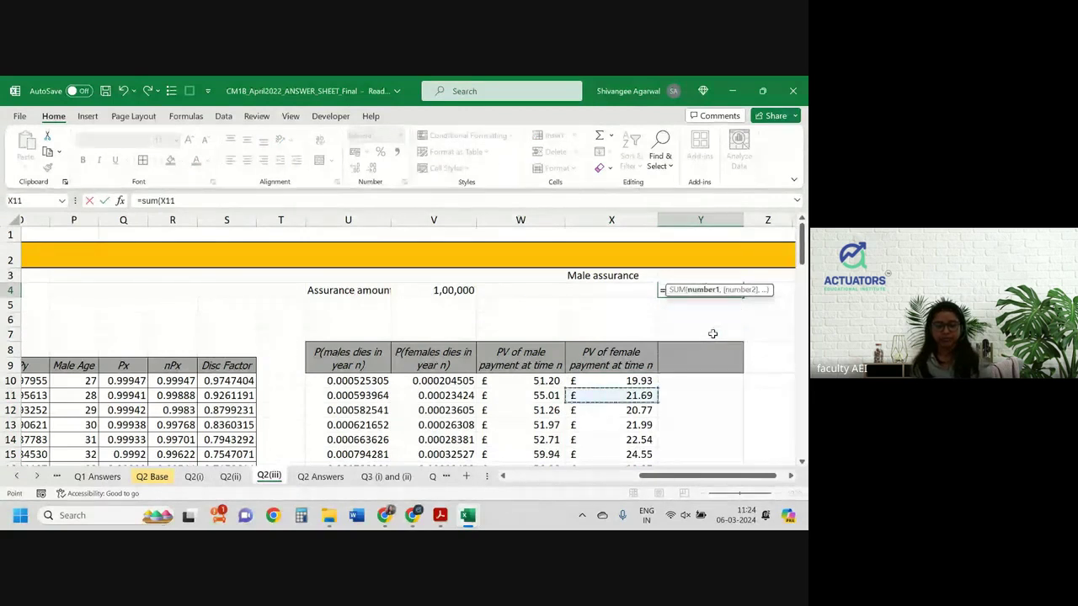
pyautogui.hotkey('ctrl', 'shift', 'Down')
pyautogui.press('Return')
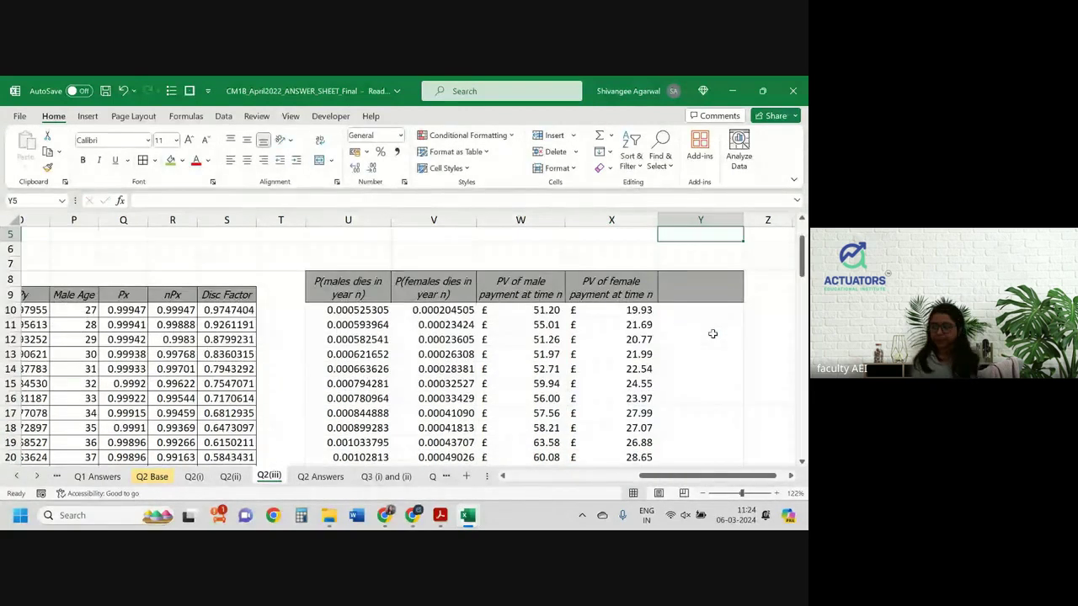
pyautogui.press('Up')
pyautogui.press('Up')
pyautogui.press('Up')
# Copy the Male assurance label down and change it to 'Female assurance'.
pyautogui.press('Left')
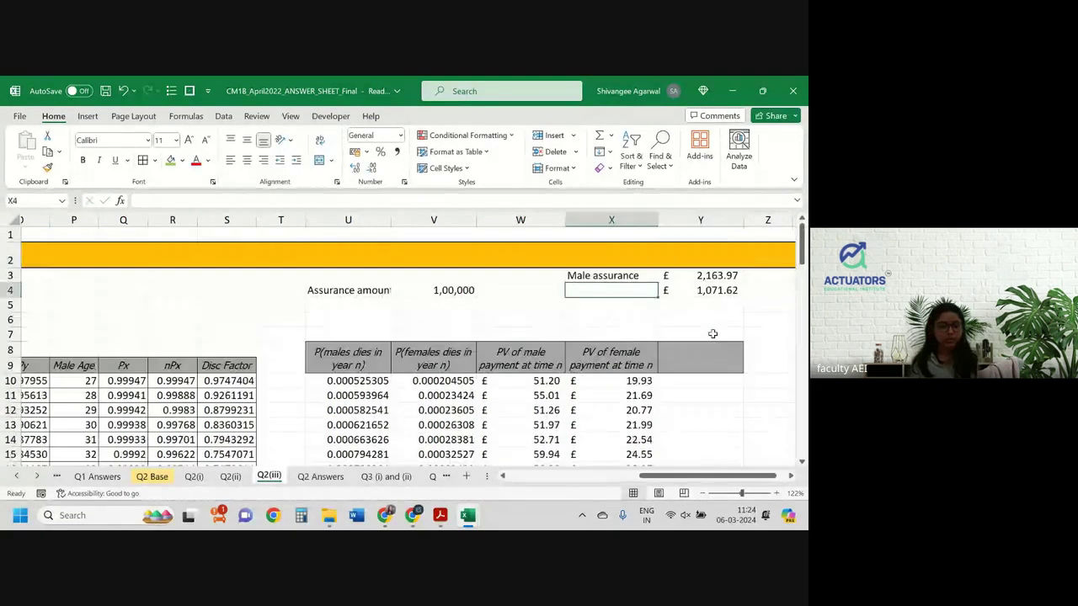
pyautogui.press('Down')
pyautogui.hotkey('ctrl', 'c')
pyautogui.press('Down')
pyautogui.hotkey('ctrl', 'v')
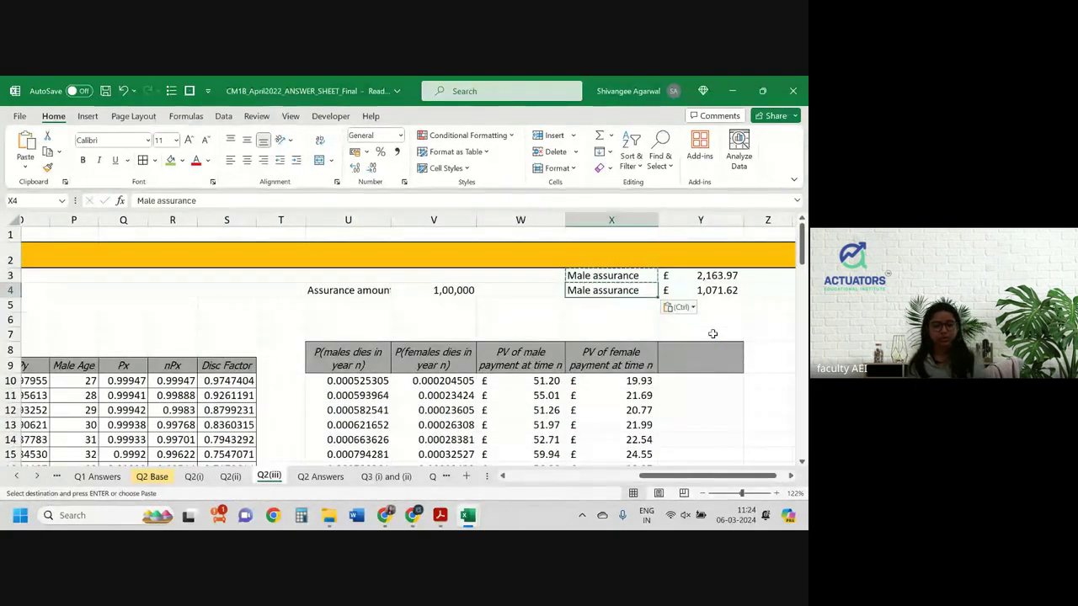
pyautogui.press('F2')
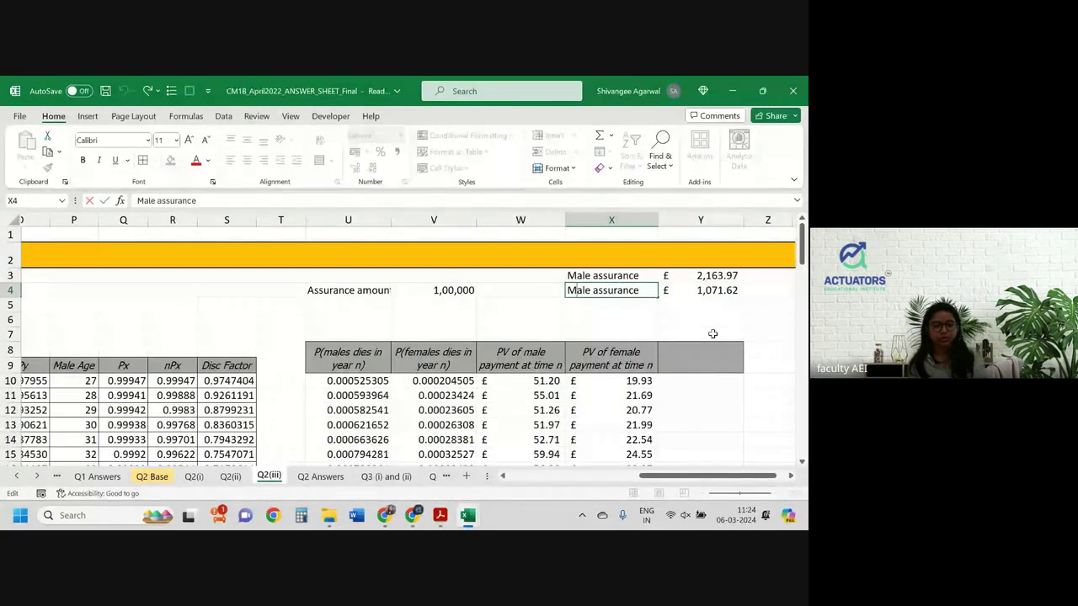
pyautogui.press('BackSpace')
pyautogui.press('BackSpace')
pyautogui.press('BackSpace')
pyautogui.press('BackSpace')
pyautogui.press('BackSpace')
pyautogui.press('BackSpace')
pyautogui.press('BackSpace')
pyautogui.press('BackSpace')
pyautogui.press('BackSpace')
pyautogui.press('BackSpace')
pyautogui.press('BackSpace')
pyautogui.press('BackSpace')
pyautogui.press('BackSpace')
pyautogui.press('BackSpace')
pyautogui.write('Female assurance')
pyautogui.press('Return')
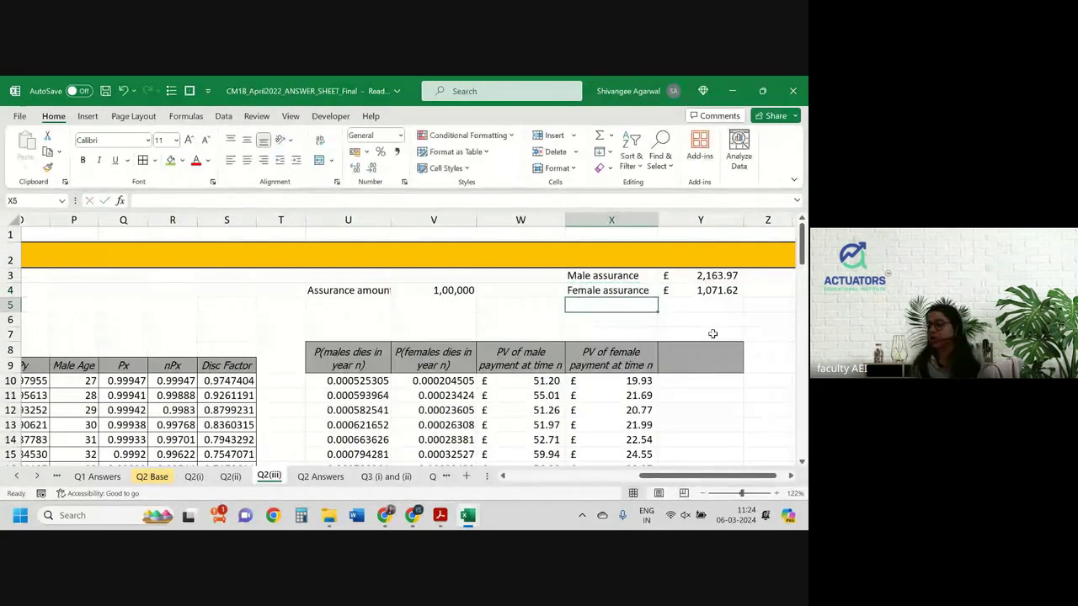
# Add the labels 'Joint life assurance' and 'Last survivor' beneath it.
pyautogui.write('Joint')
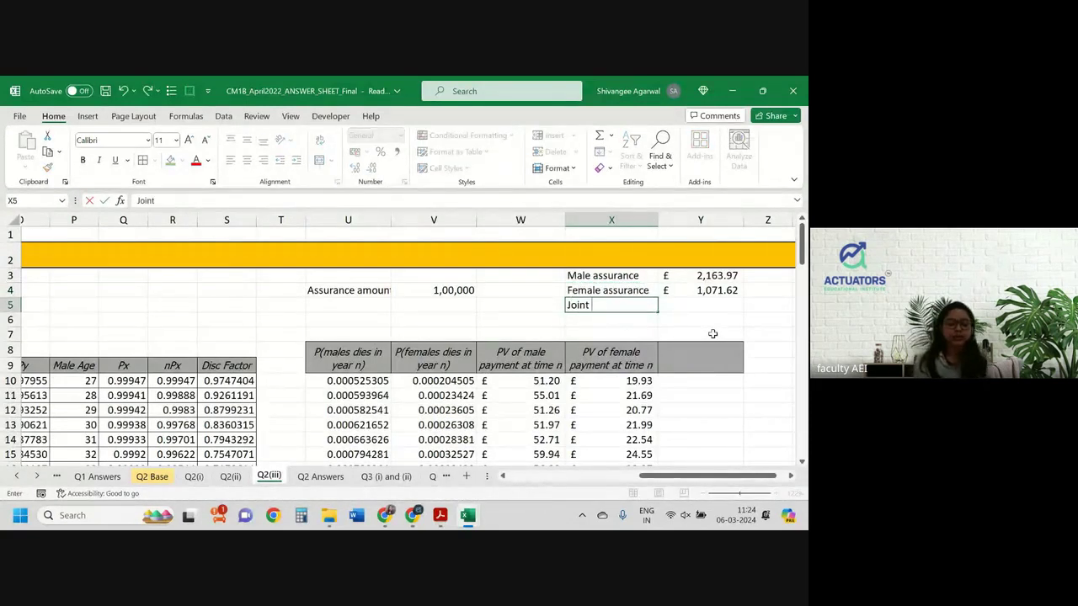
pyautogui.write(' life assura')
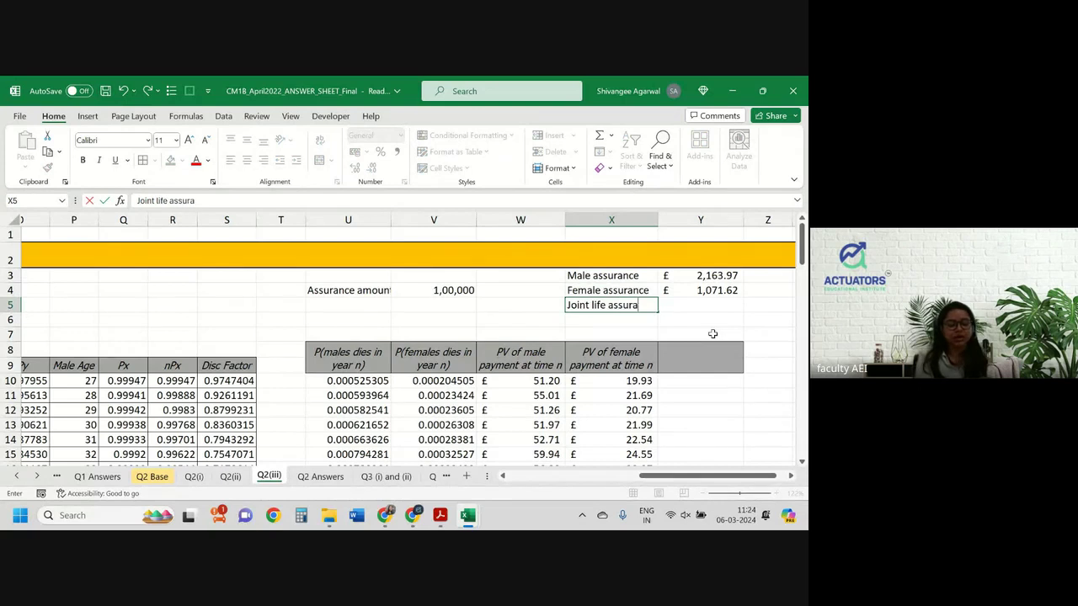
pyautogui.write('nce')
pyautogui.press('Return')
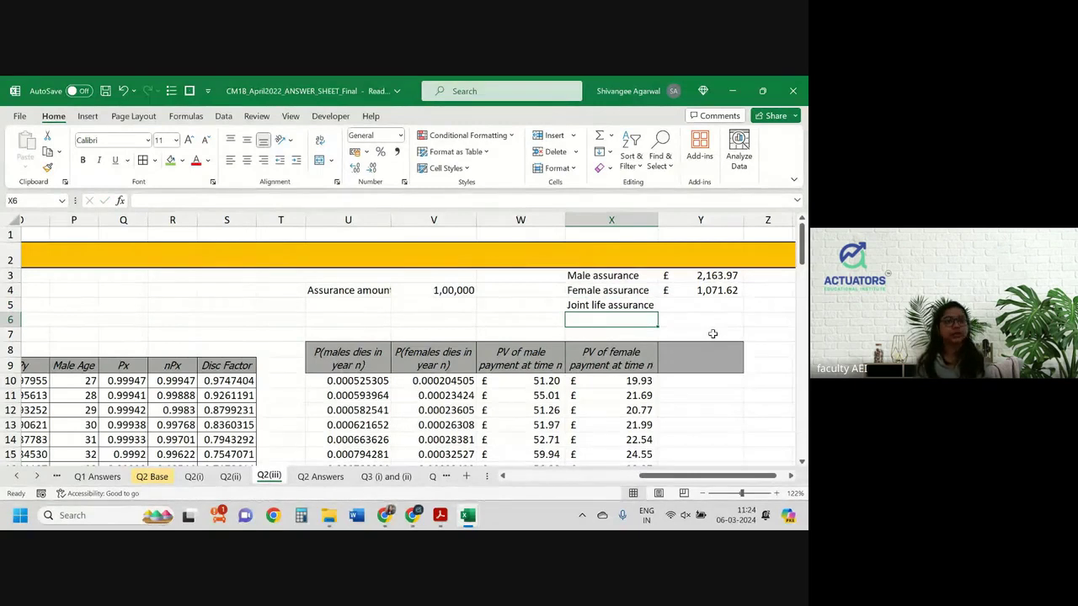
pyautogui.write('L')
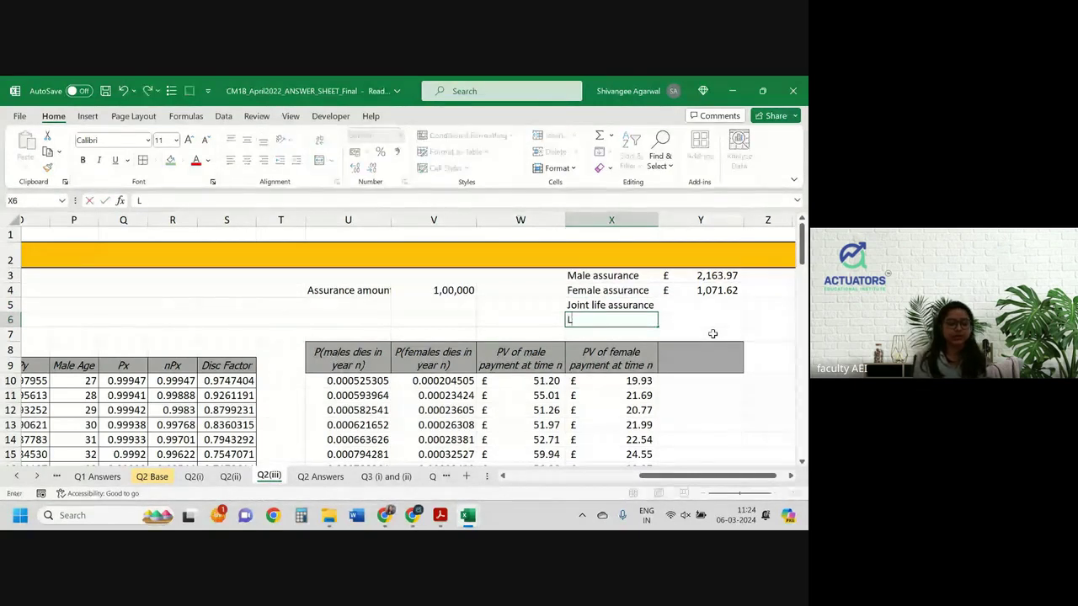
pyautogui.write('ast survi')
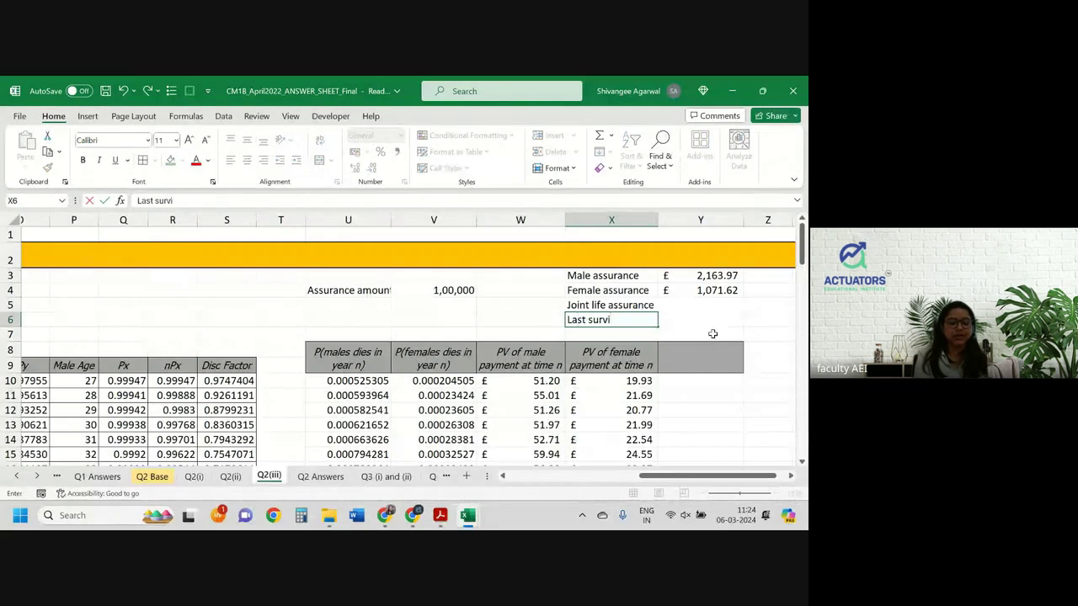
pyautogui.write('vor')
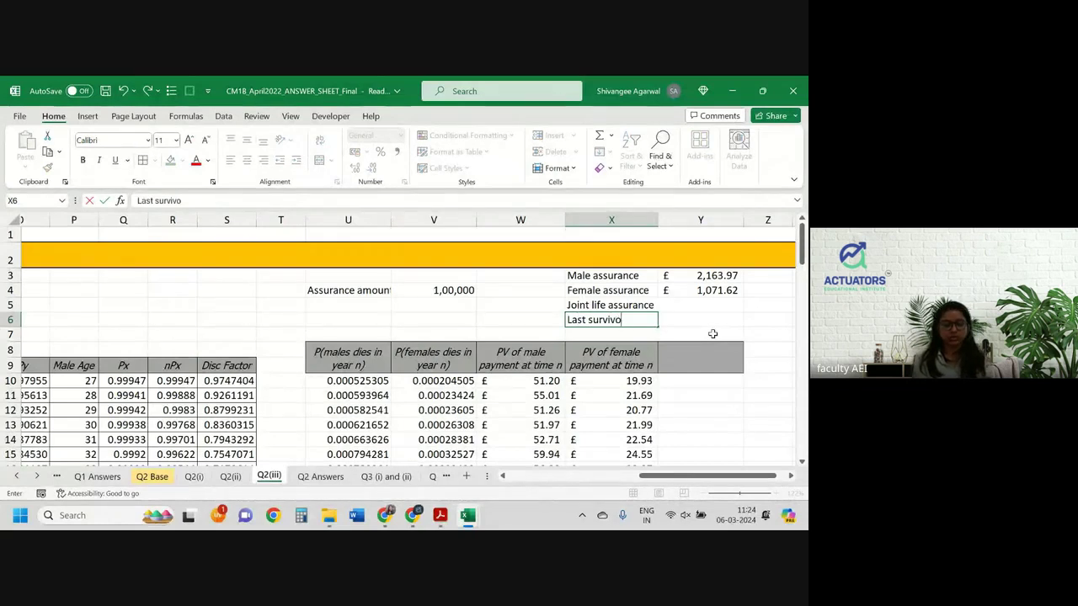
pyautogui.press('Tab')
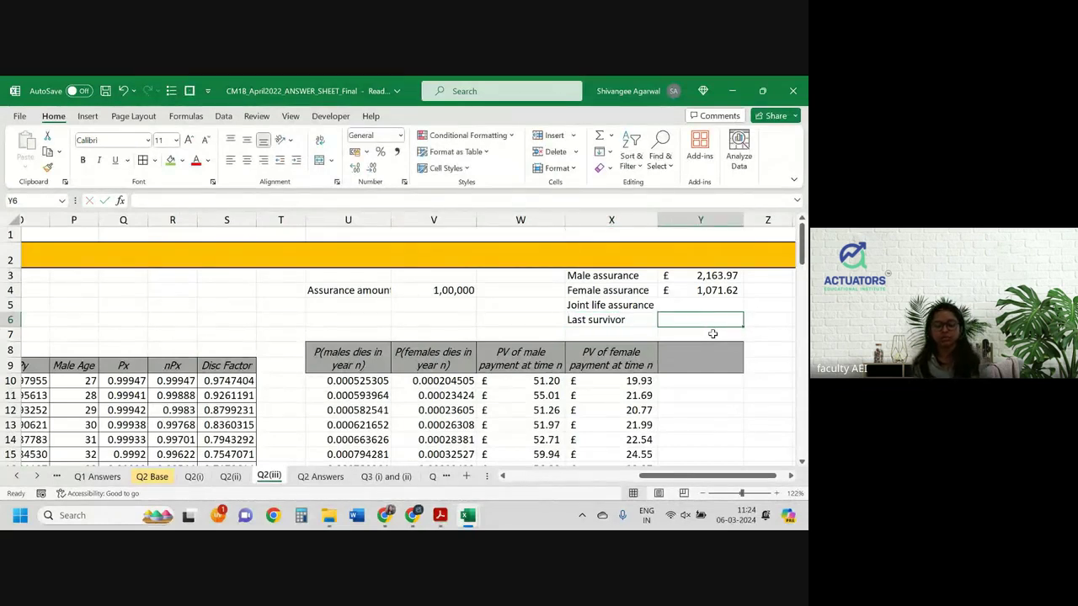
pyautogui.press('Down')
pyautogui.press('Down')
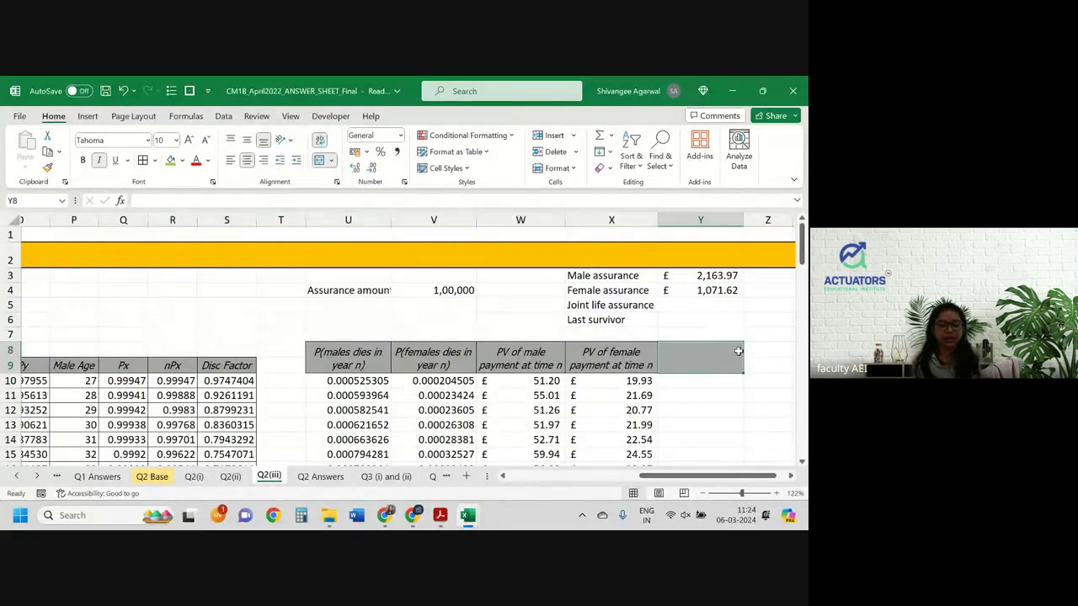
# Head column Y with 'P(first death in year n)' in Y8.
pyautogui.hscroll(2, 708, 389)
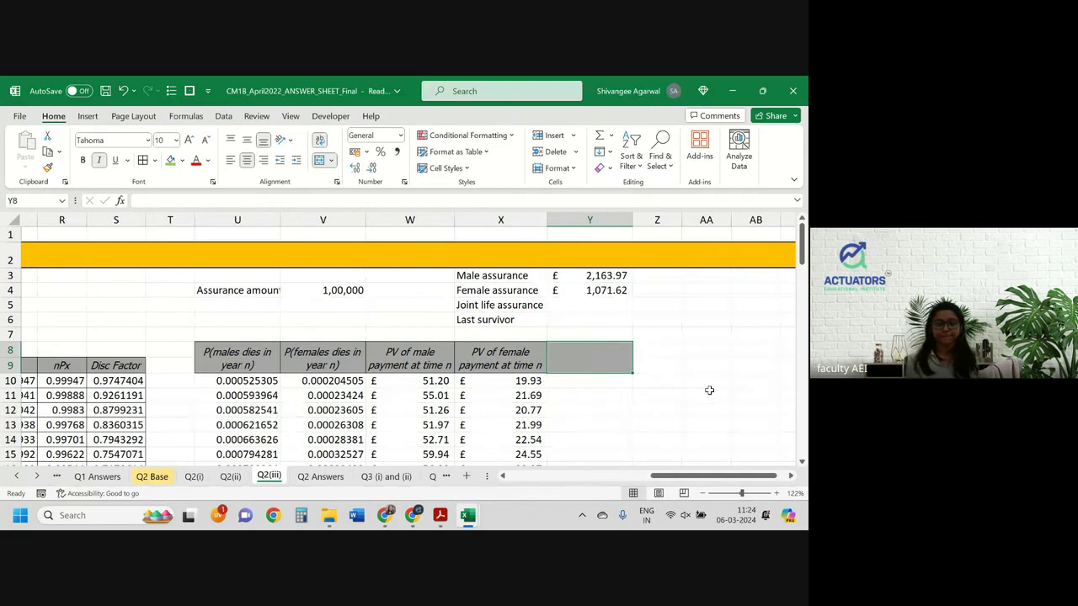
pyautogui.write('P(')
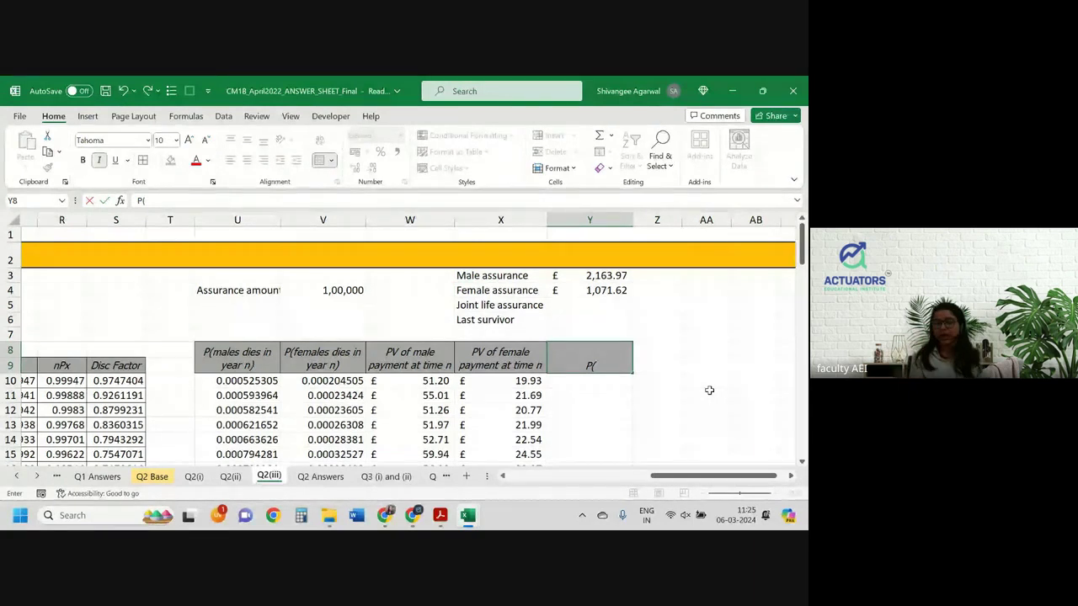
pyautogui.write('first')
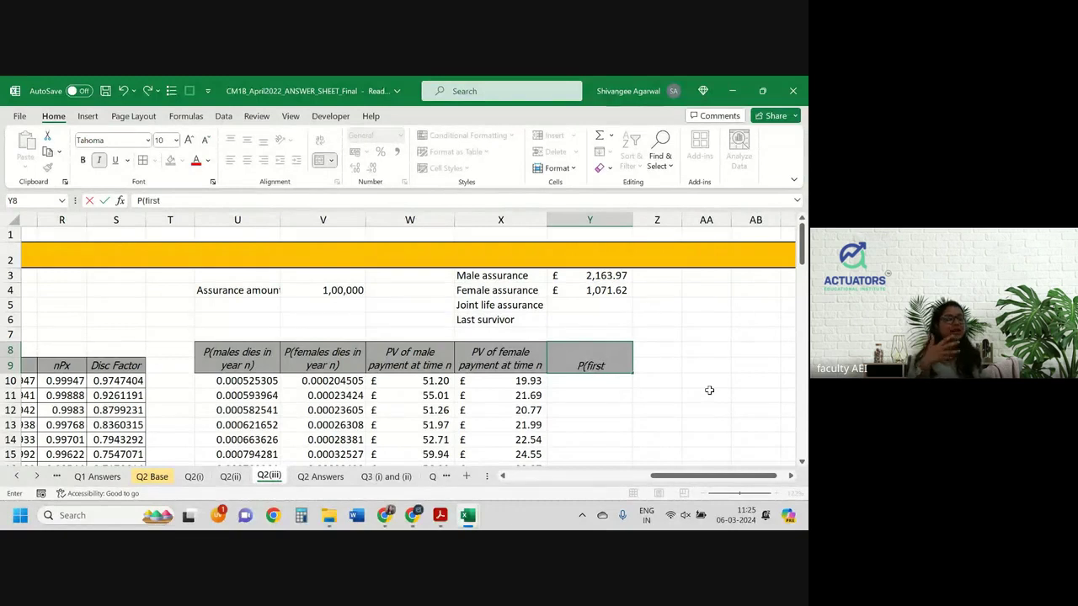
pyautogui.write(' deat')
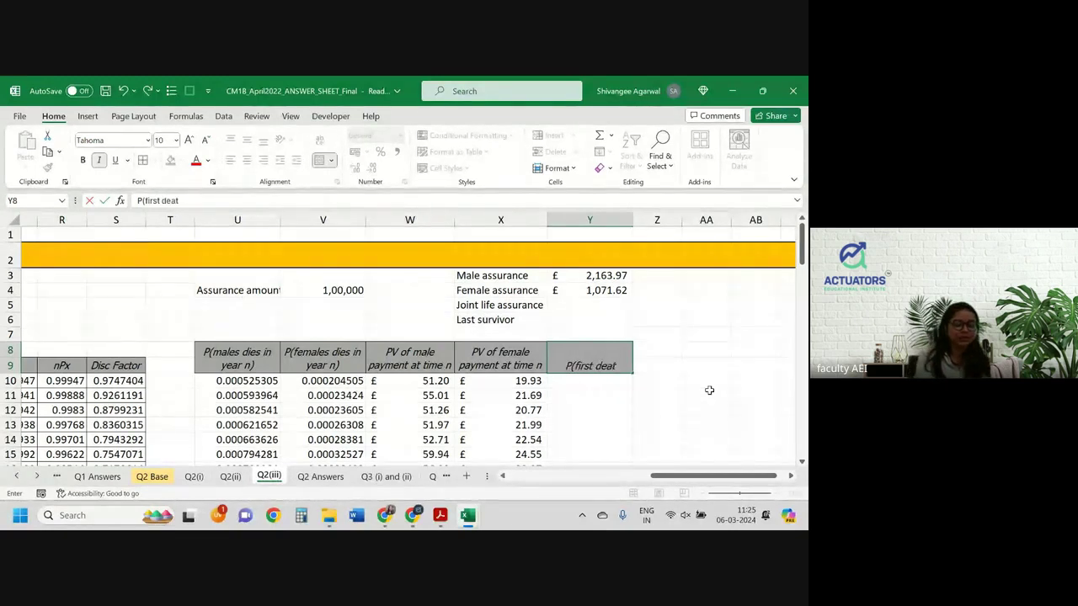
pyautogui.write('h in year')
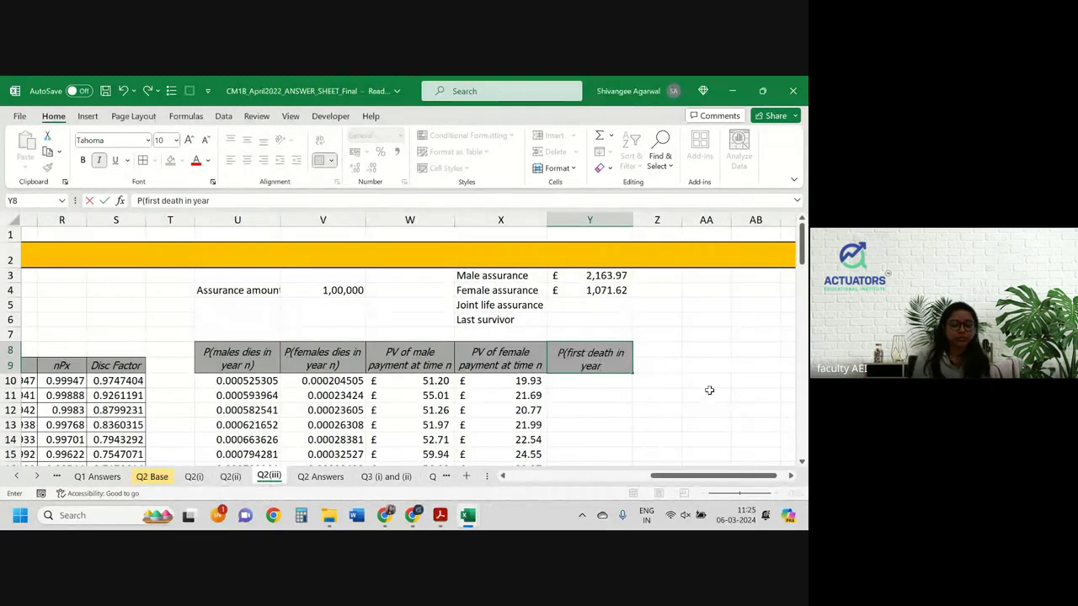
pyautogui.write(' n)')
pyautogui.press('Return')
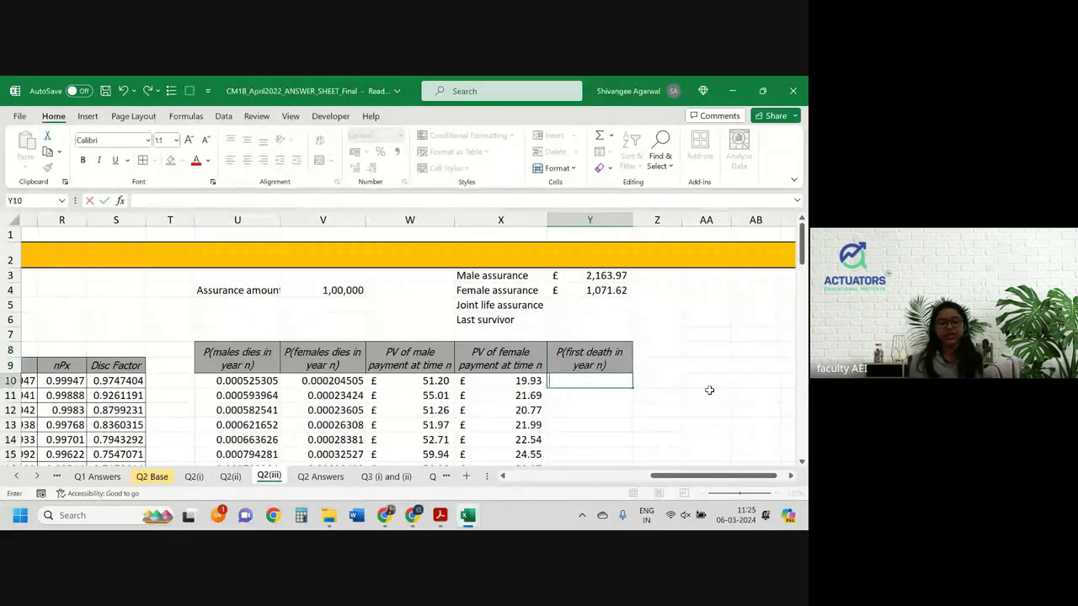
# Enter =1-N10*Q10 in Y10, correcting the mistyped minus to a multiplication, giving 0.000729703.
pyautogui.write('=1-')
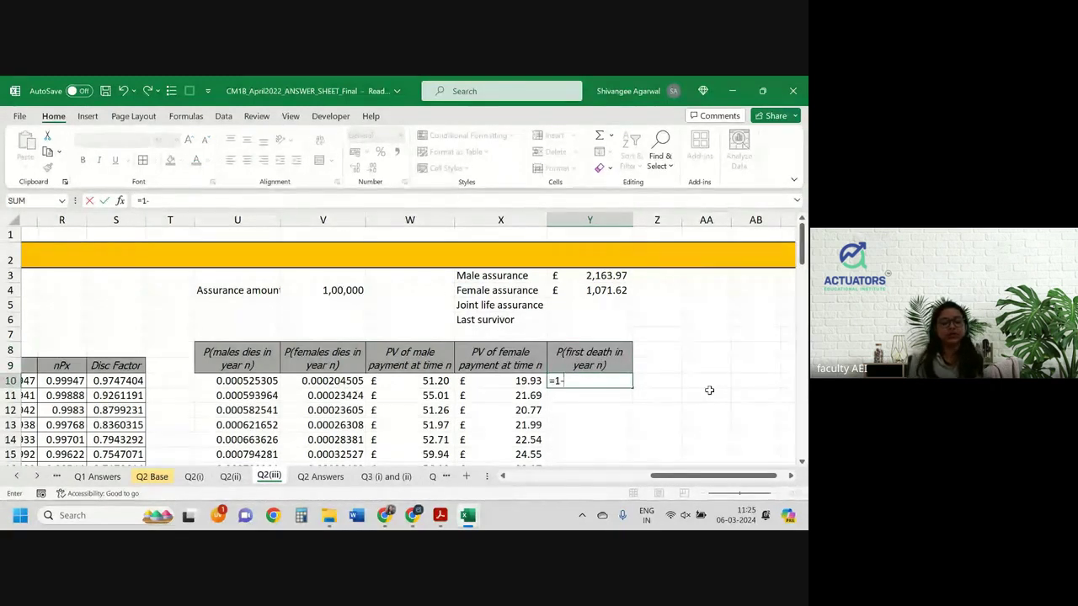
pyautogui.press('Left')
pyautogui.press('Left')
pyautogui.press('Left')
pyautogui.press('Left')
pyautogui.press('Left')
pyautogui.press('Left')
pyautogui.press('Left')
pyautogui.press('Left')
pyautogui.press('Left')
pyautogui.press('Left')
pyautogui.press('Left')
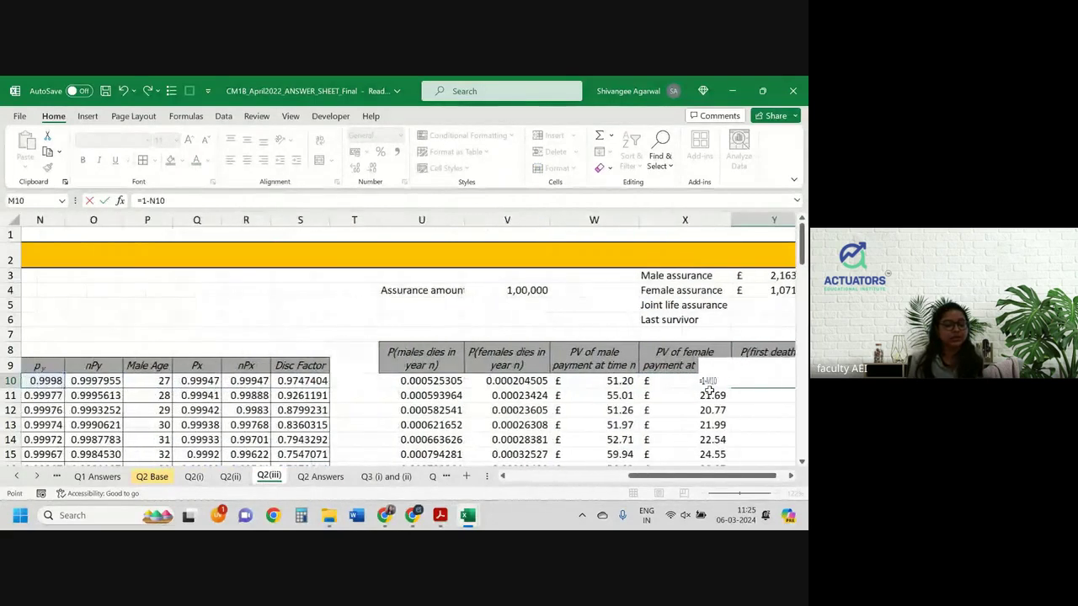
pyautogui.write('-')
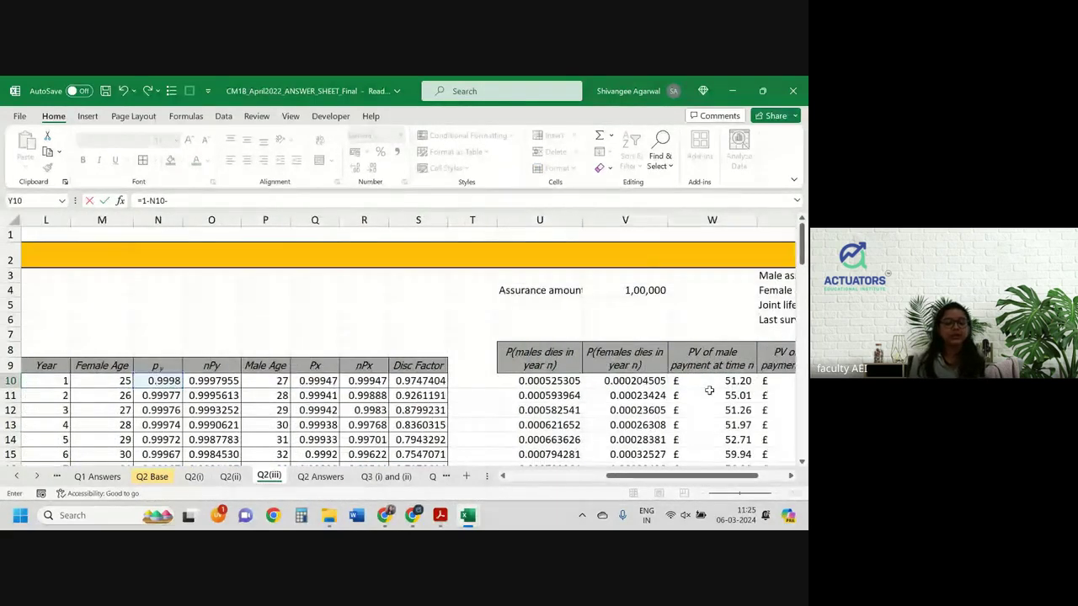
pyautogui.press('Left')
pyautogui.press('Left')
pyautogui.write('-')
pyautogui.press('Left')
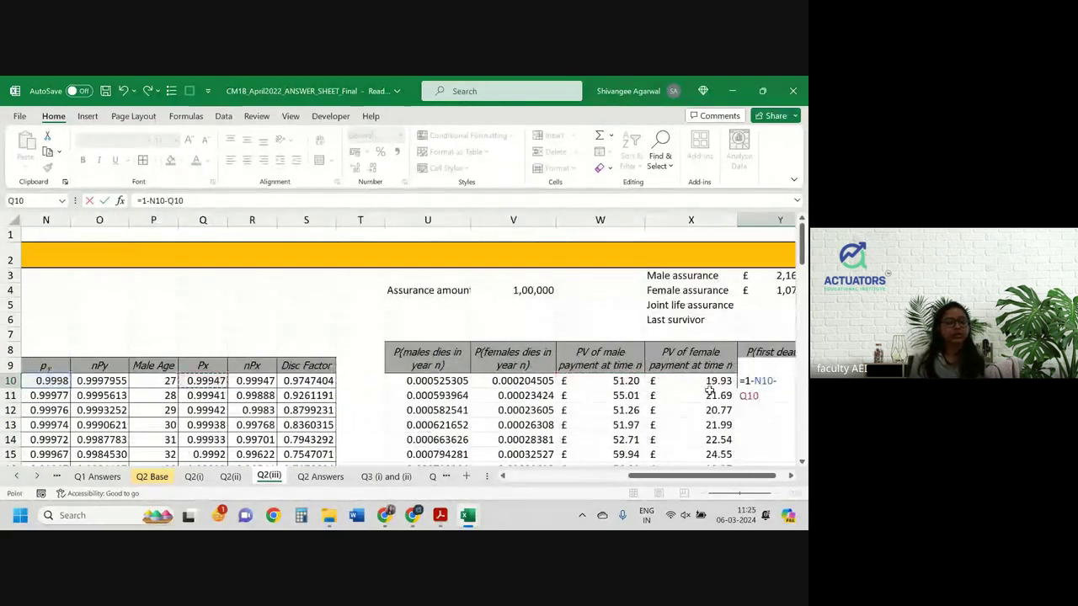
pyautogui.press('Return')
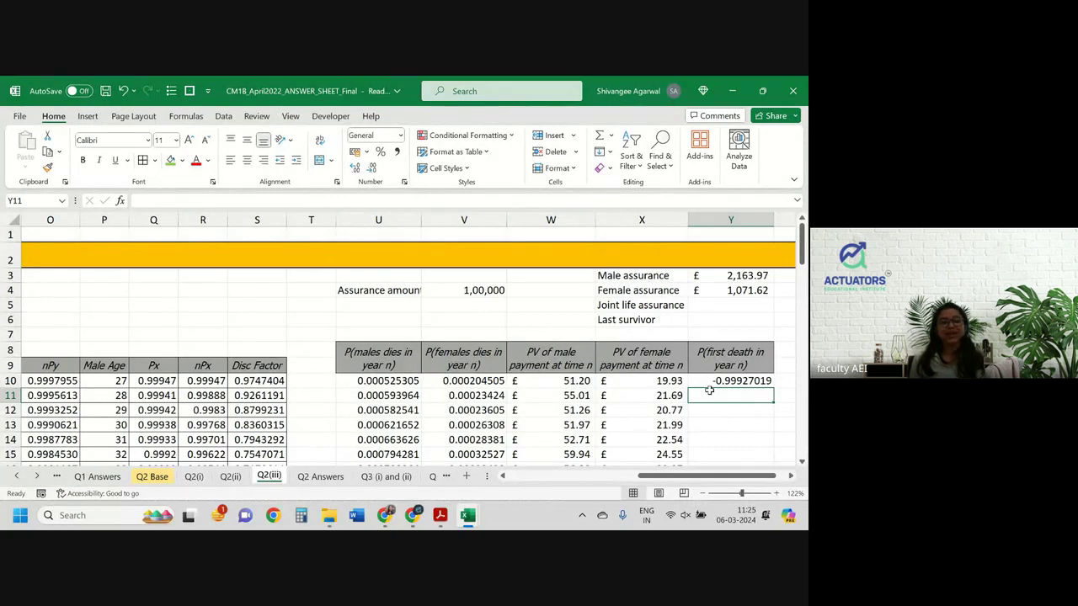
pyautogui.click(711, 381)
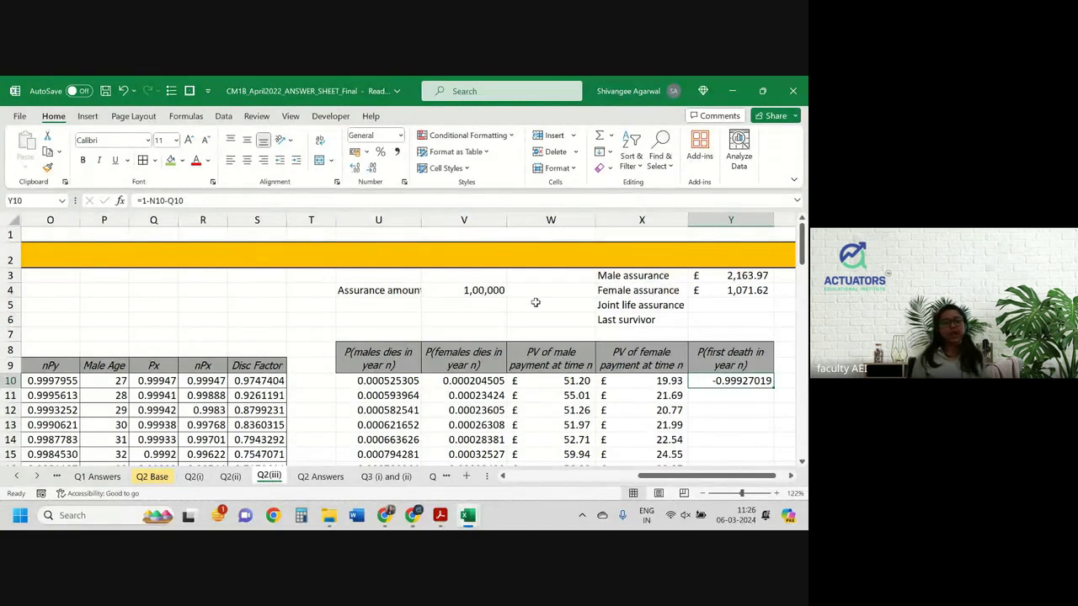
pyautogui.click(168, 200)
pyautogui.press('BackSpace')
pyautogui.write('*')
pyautogui.press('Return')
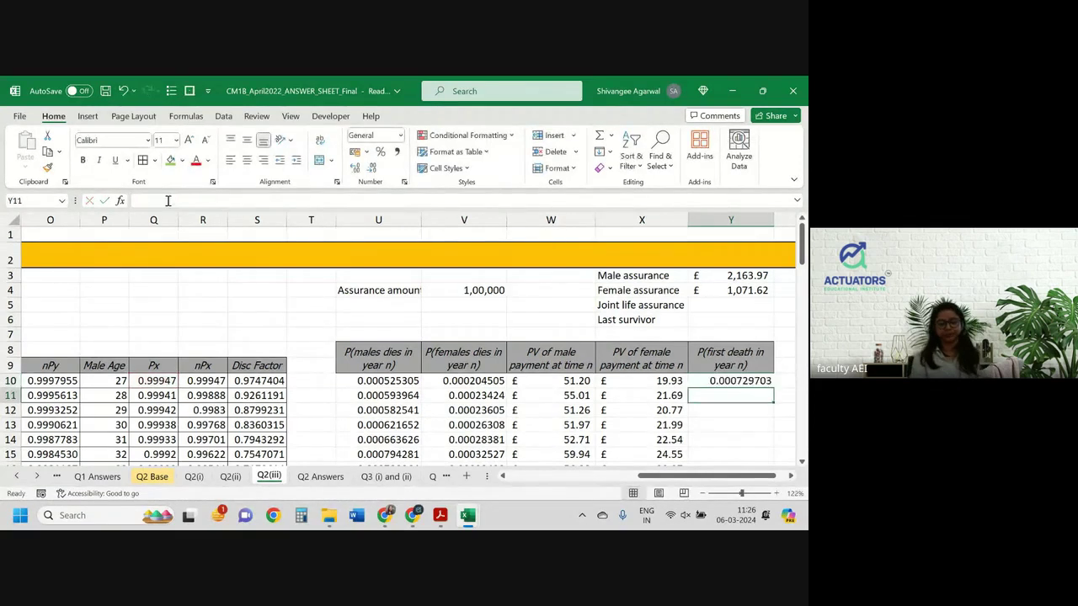
pyautogui.press('Up')
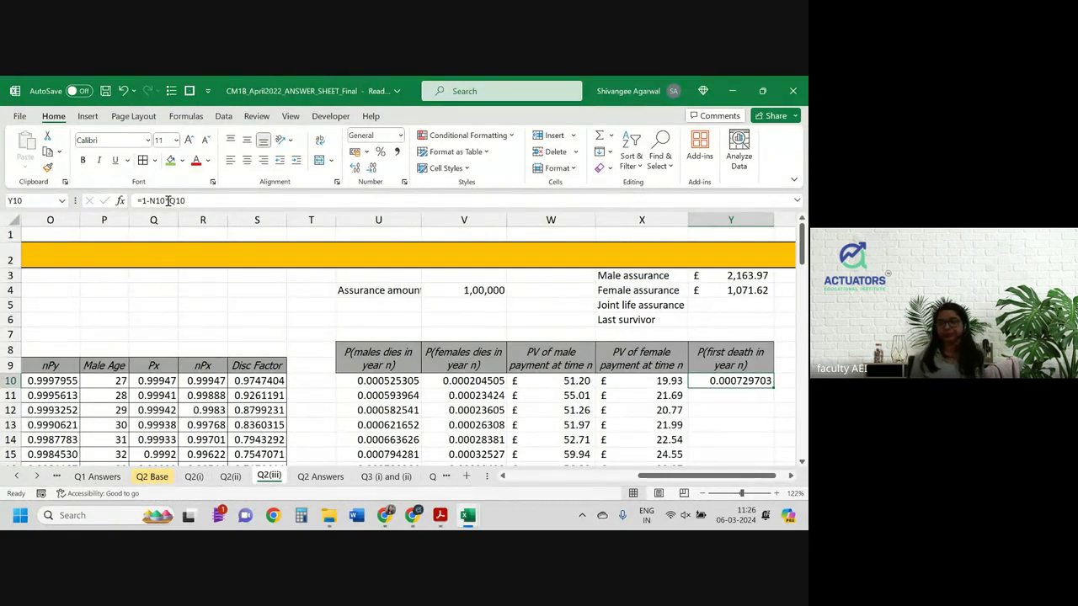
# Copy the Y10 first-death formula into Y11.
pyautogui.press('Return')
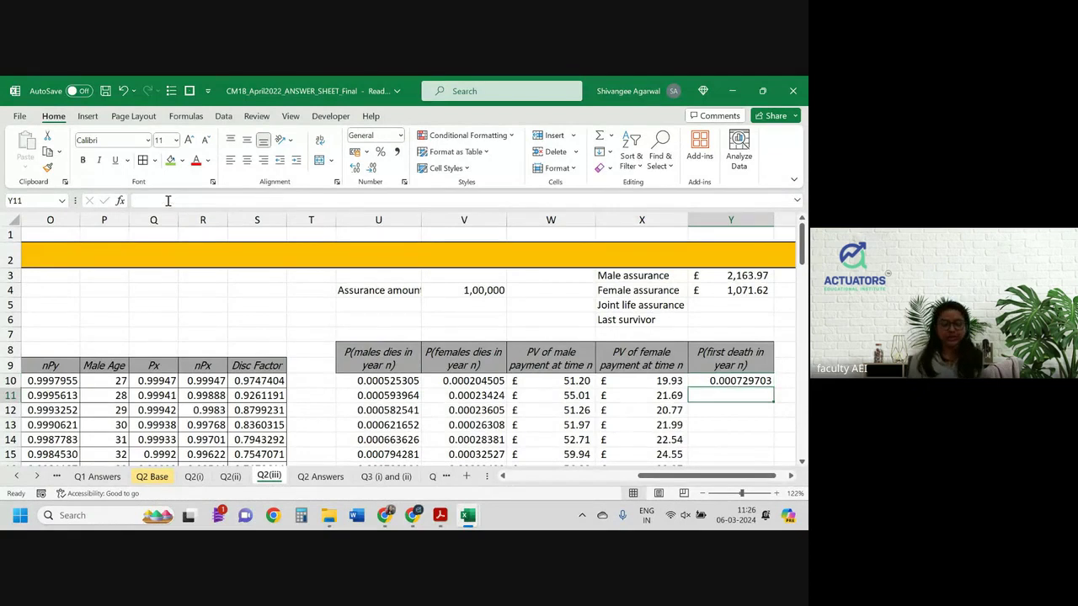
pyautogui.press('Up')
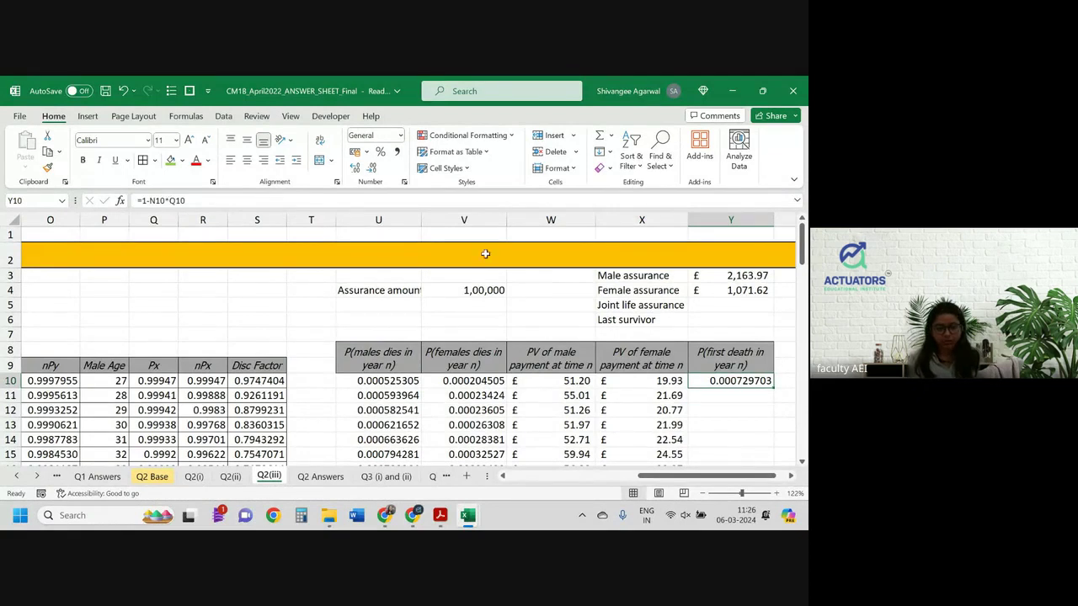
pyautogui.hotkey('ctrl', 'c')
pyautogui.press('Down')
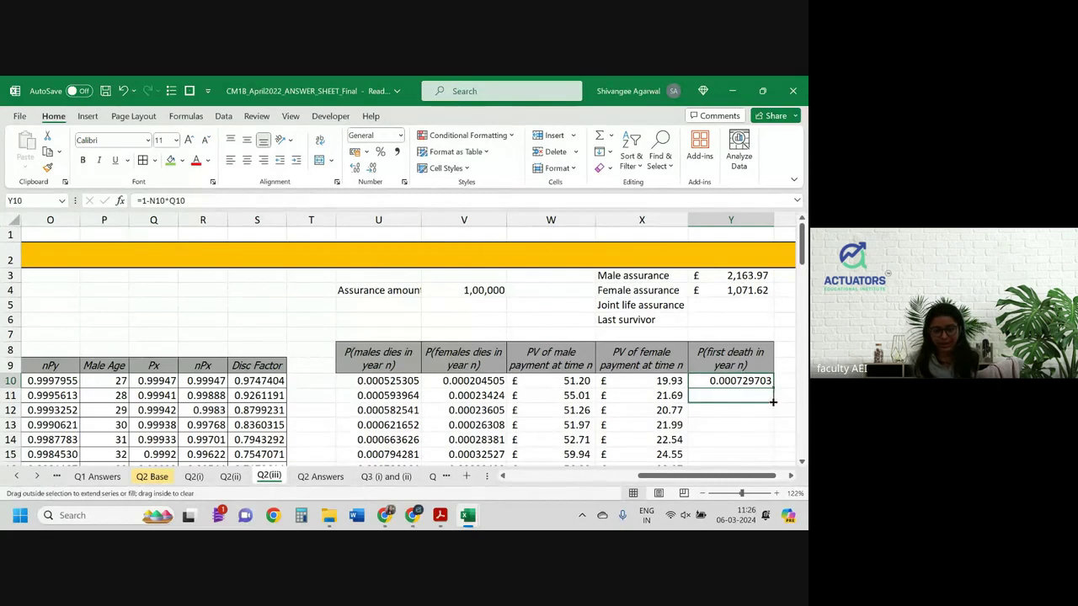
pyautogui.hotkey('ctrl', 'v')
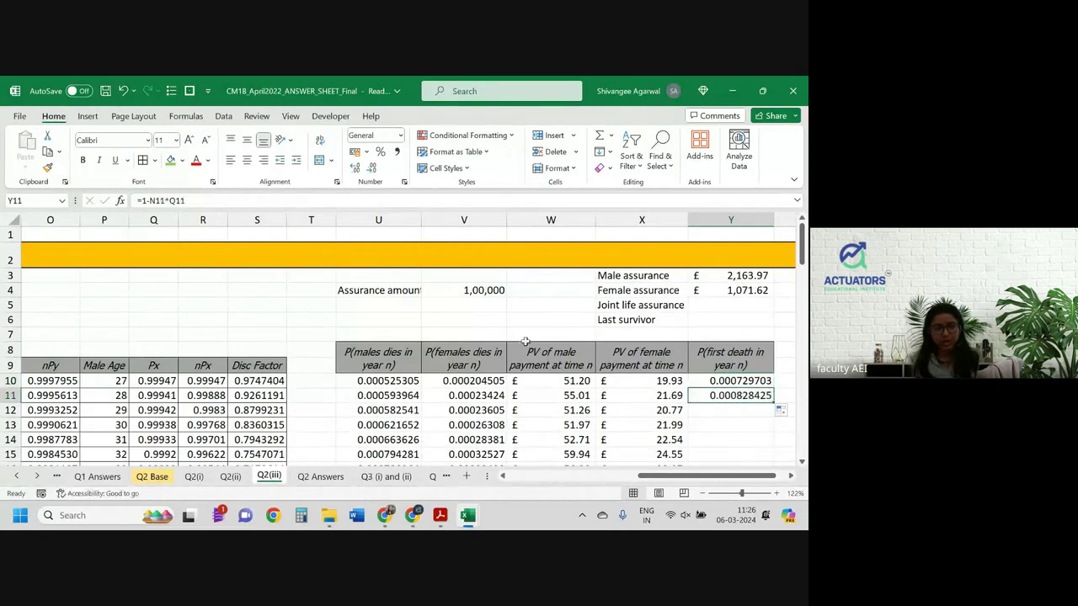
# Edit Y11's formula to =O10*R10*(1-N11*Q11).
pyautogui.click(141, 201)
pyautogui.write('(')
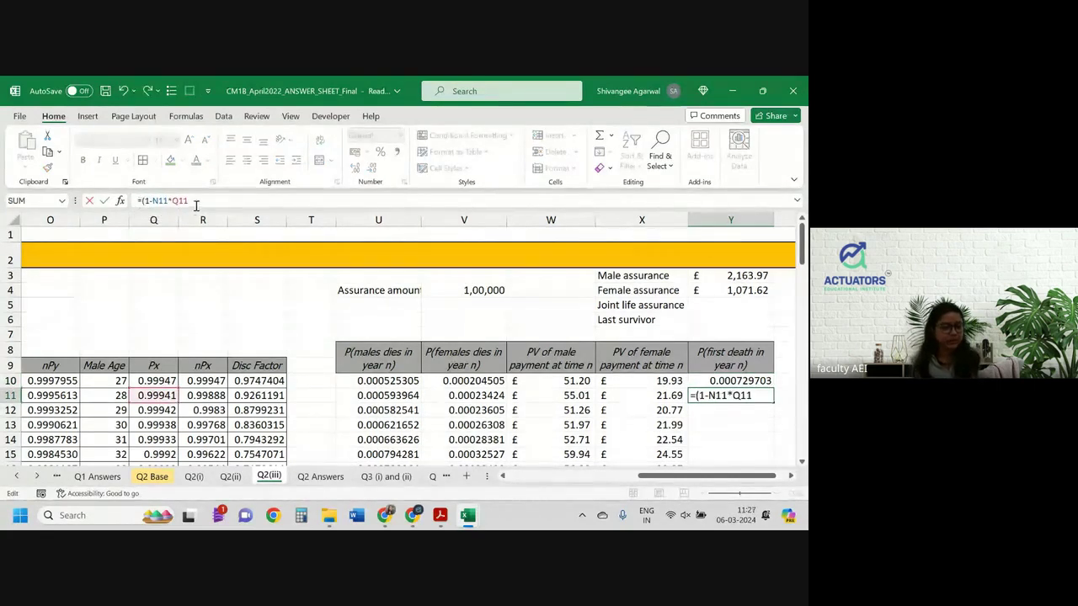
pyautogui.write(')')
pyautogui.click(142, 200)
pyautogui.hscroll(-2, 180, 360)
pyautogui.click(145, 380)
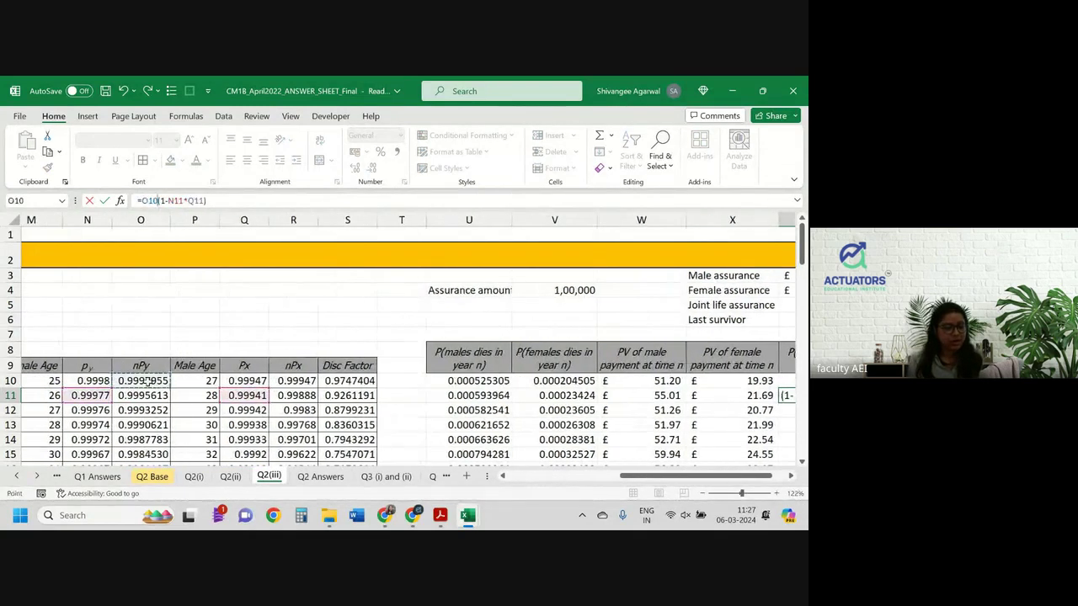
pyautogui.write('*')
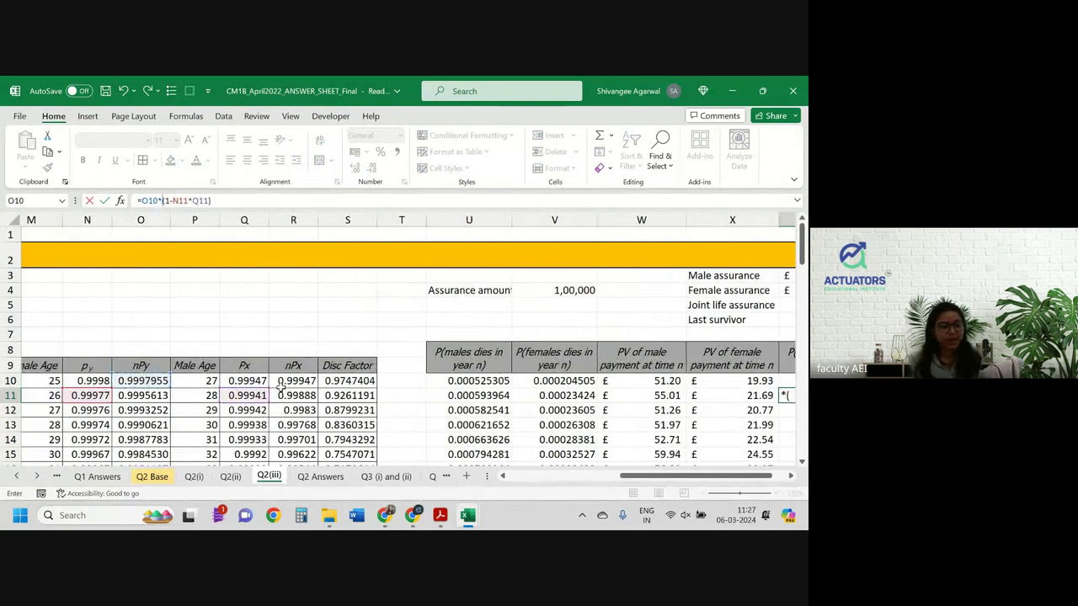
pyautogui.click(295, 380)
pyautogui.write('*')
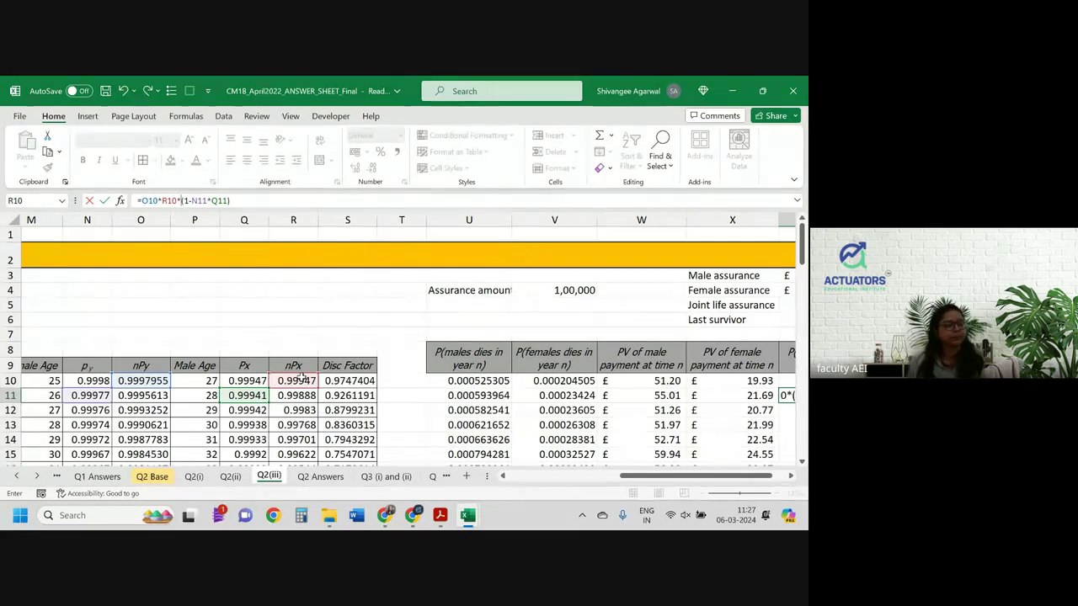
pyautogui.hscroll(3, 300, 378)
pyautogui.hscroll(1, 300, 378)
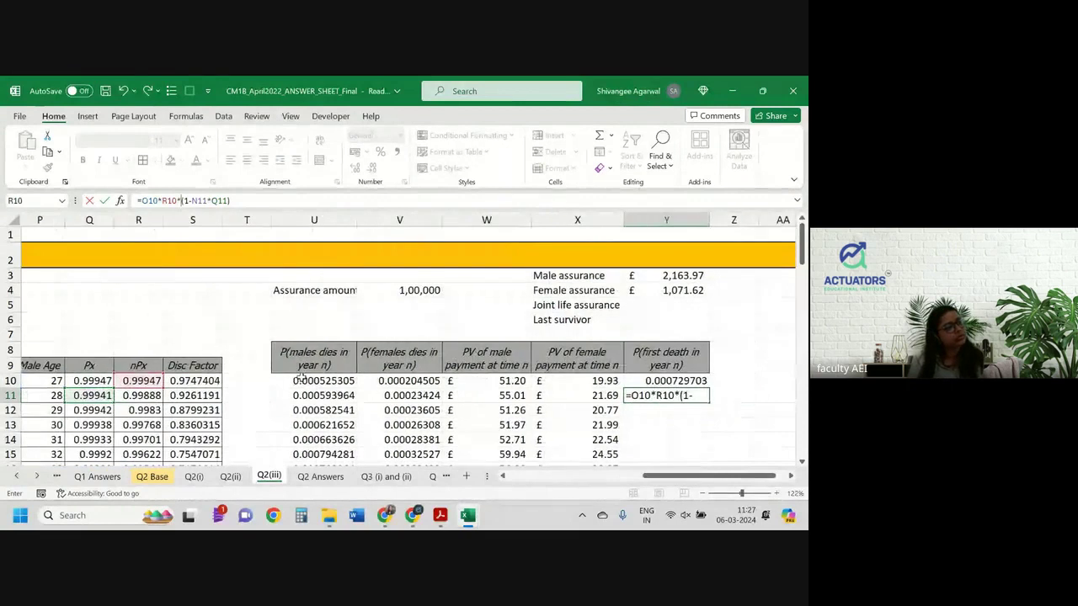
pyautogui.click(674, 407)
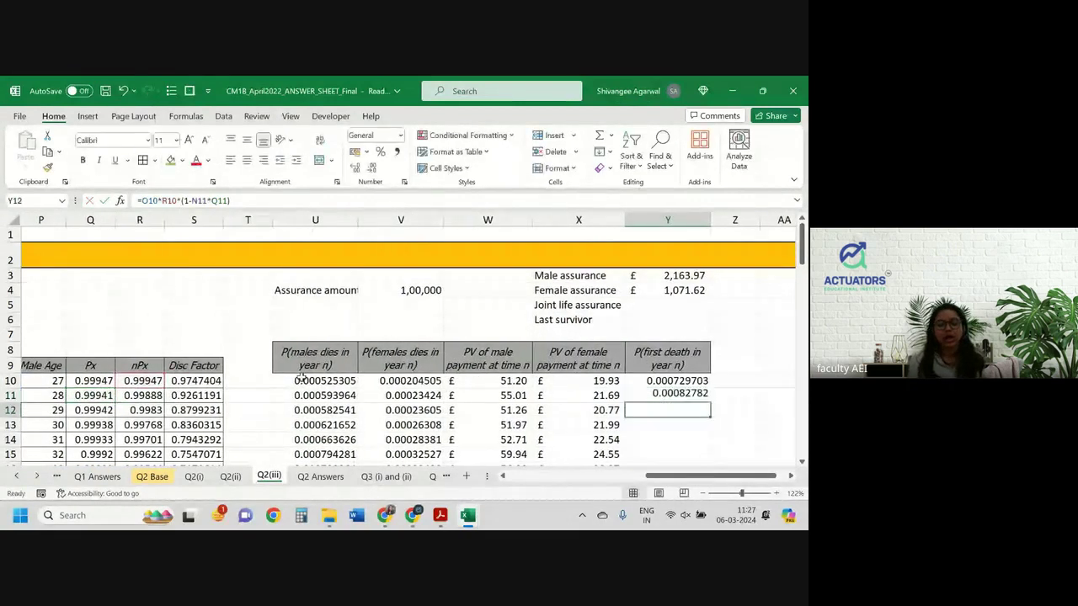
# Fill the Y11 formula down column Y and copy Y8's header formatting onto Z8.
pyautogui.click(690, 395)
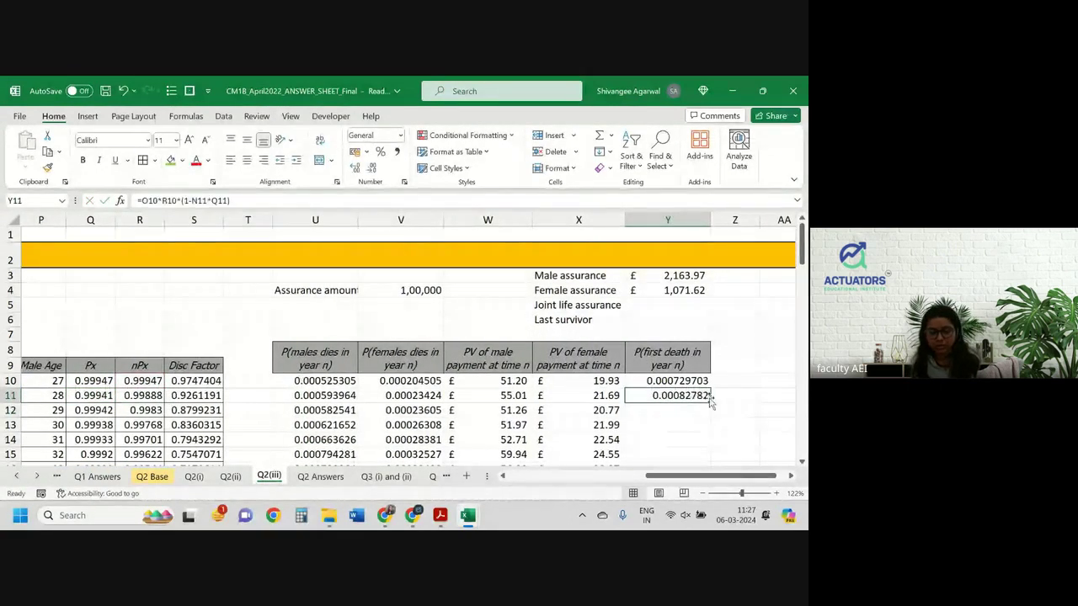
pyautogui.doubleClick(710, 402)
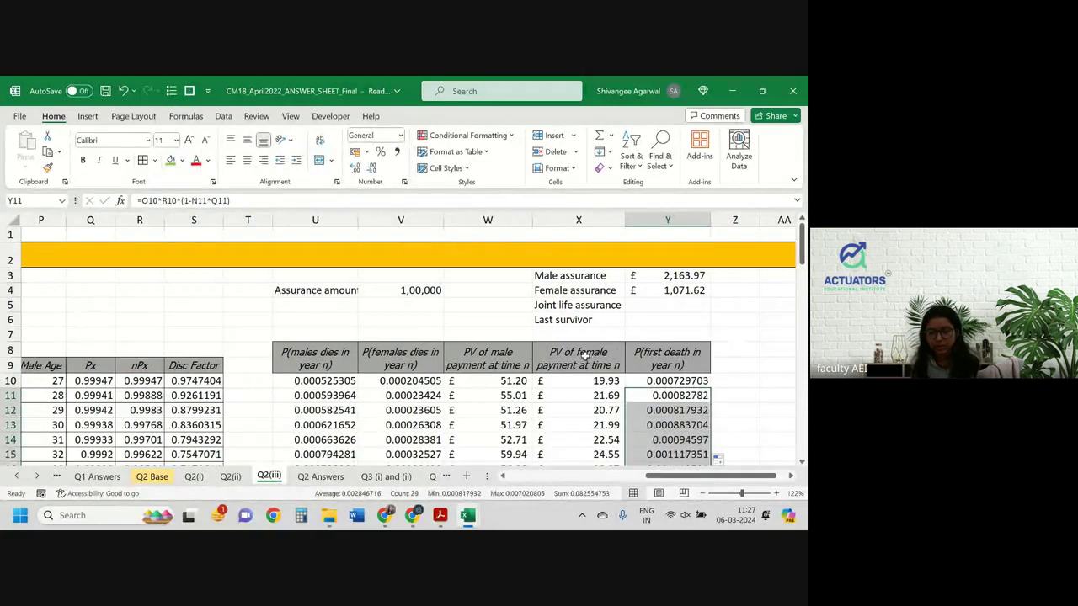
pyautogui.click(717, 349)
pyautogui.click(692, 347)
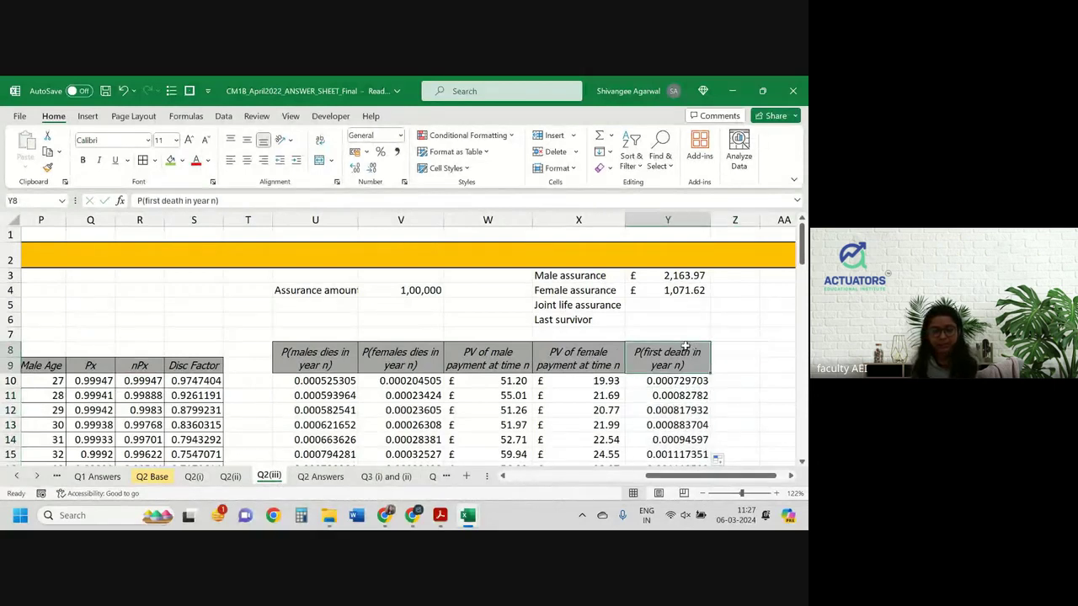
# Head column Z 'PV of joint life' and enter =$V$4*Y10*S10 in Z10.
pyautogui.press('Right')
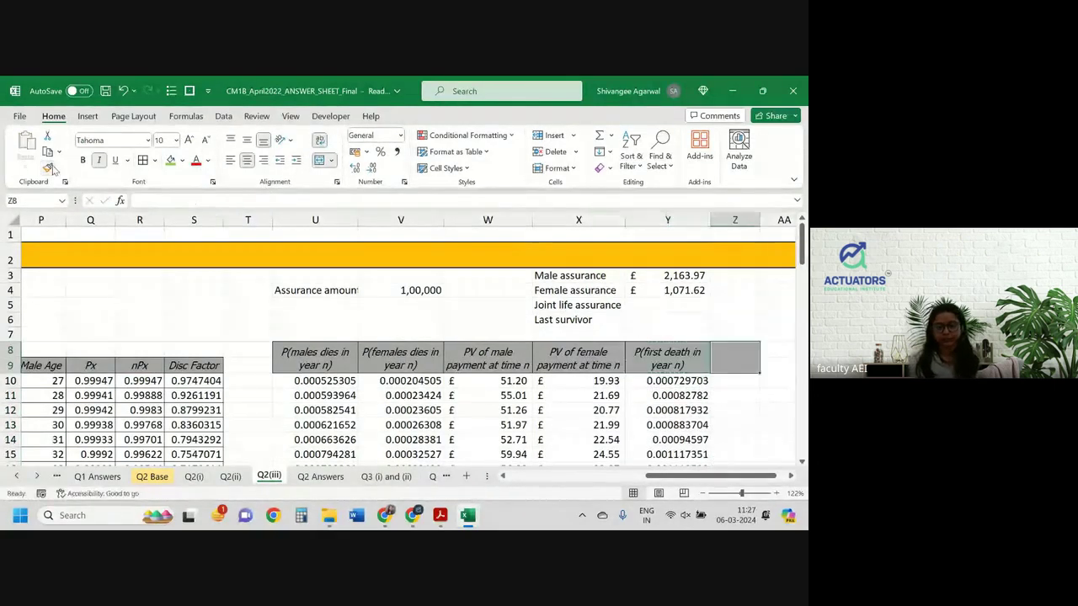
pyautogui.write('PV of j')
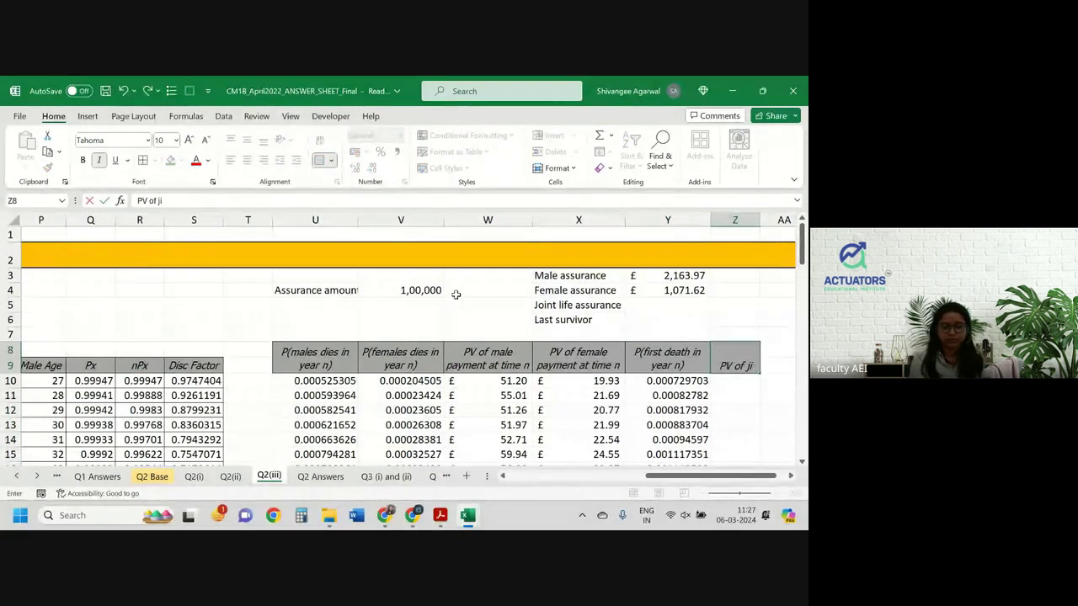
pyautogui.write('oint life')
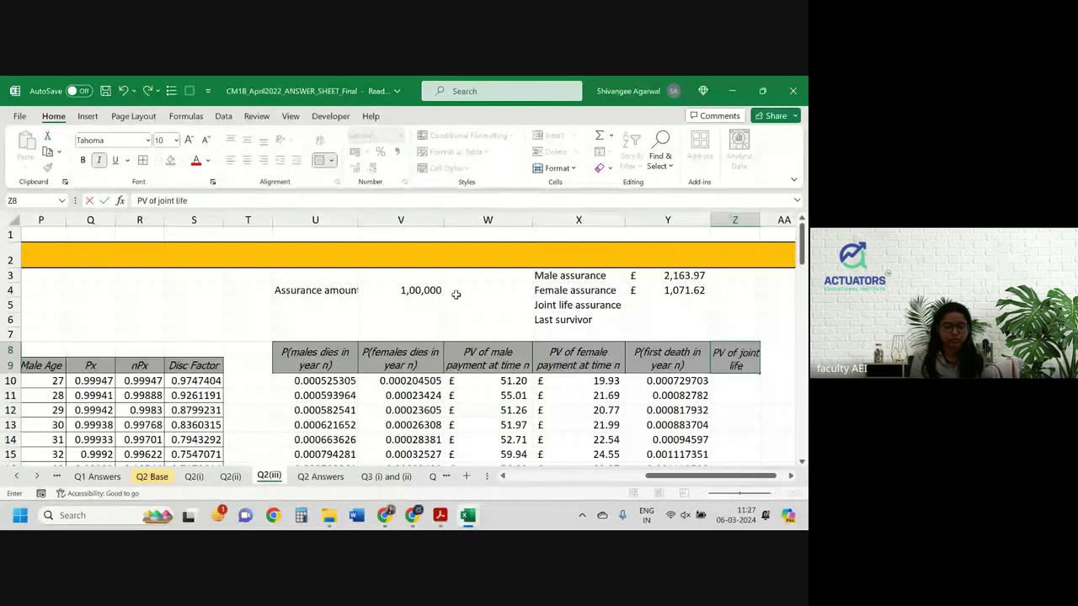
pyautogui.press('Return')
pyautogui.write('=')
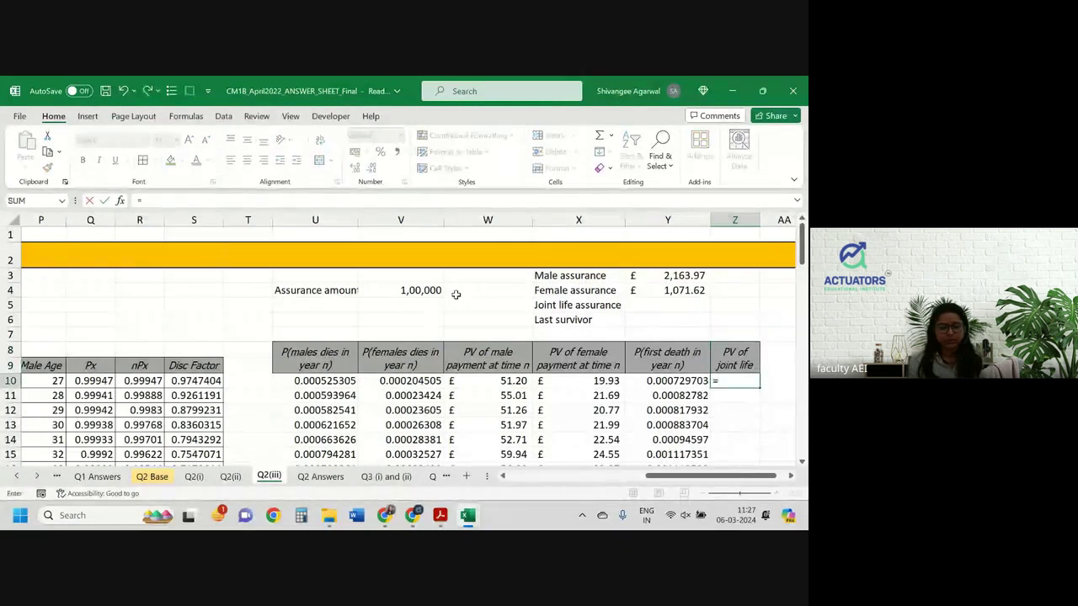
pyautogui.click(410, 291)
pyautogui.press('F4')
pyautogui.write('*')
pyautogui.press('Left')
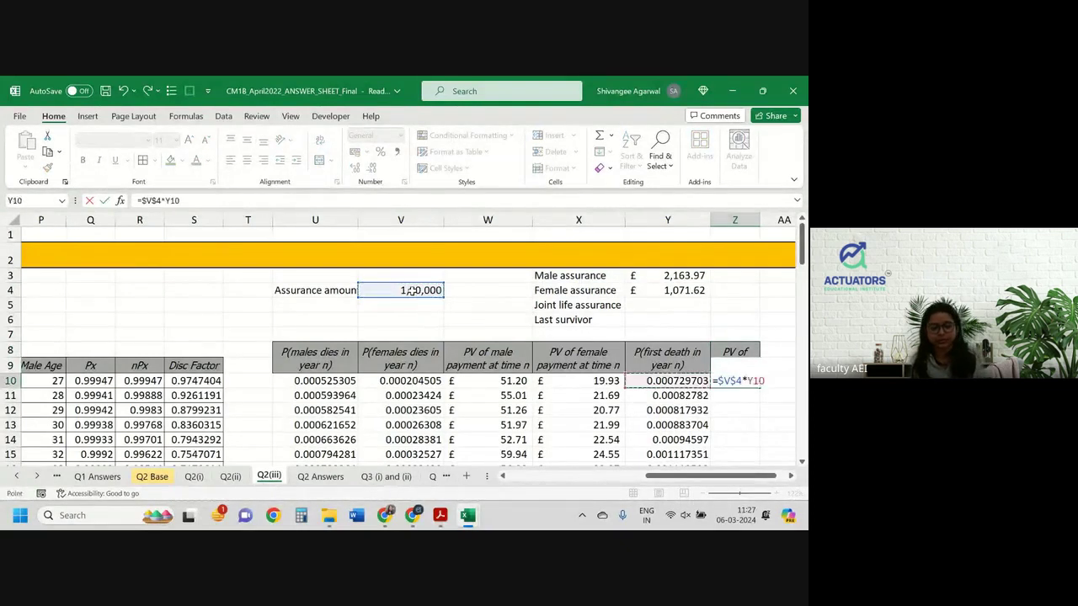
pyautogui.write('*')
pyautogui.press('Left')
pyautogui.press('Left')
pyautogui.press('Left')
pyautogui.press('Left')
pyautogui.press('Left')
pyautogui.press('Left')
pyautogui.press('Left')
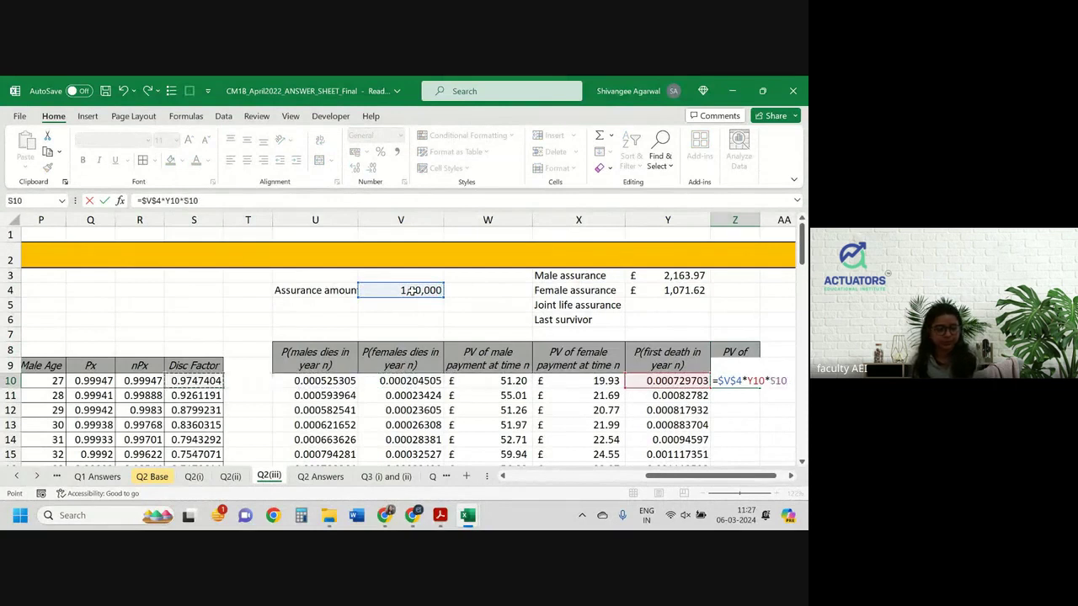
pyautogui.press('Return')
# Format Z10 as £ Accounting and fill it down column Z (£71.13, £76.67, £71.97…).
pyautogui.click(749, 387)
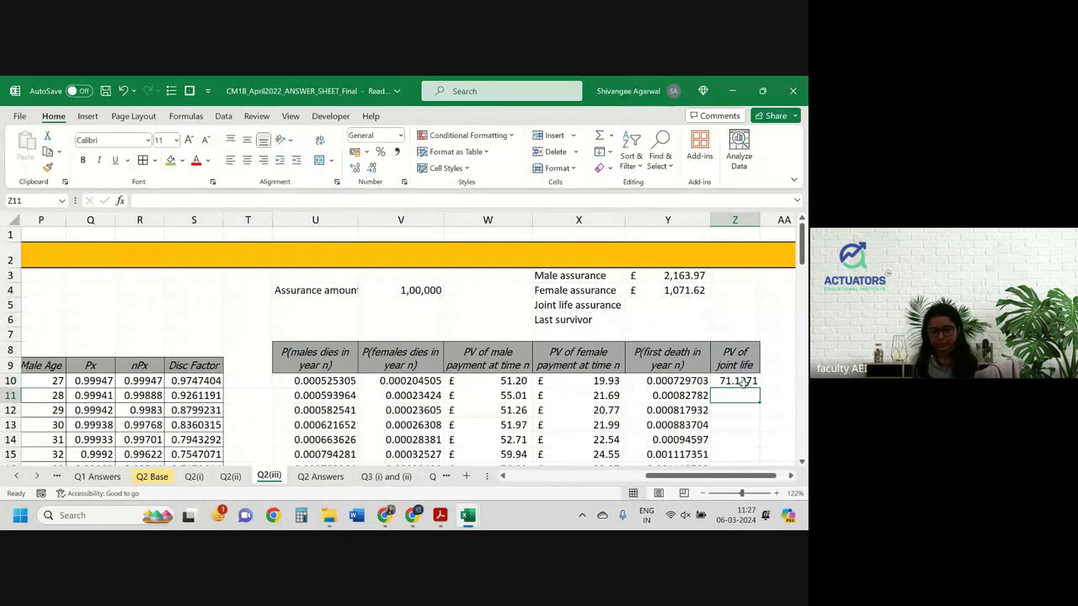
pyautogui.click(366, 152)
pyautogui.click(377, 196)
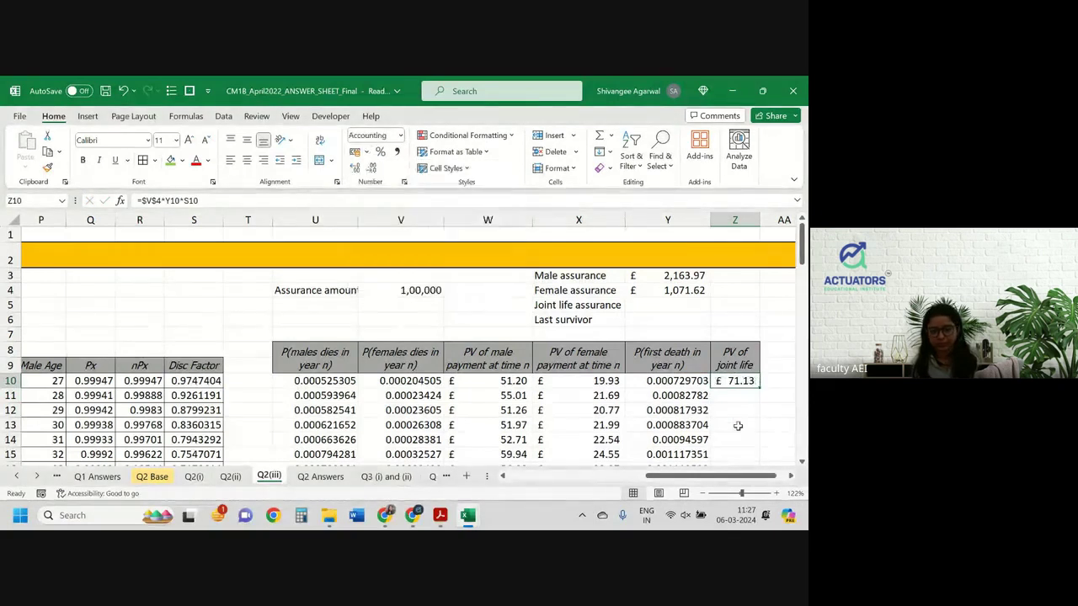
pyautogui.doubleClick(762, 383)
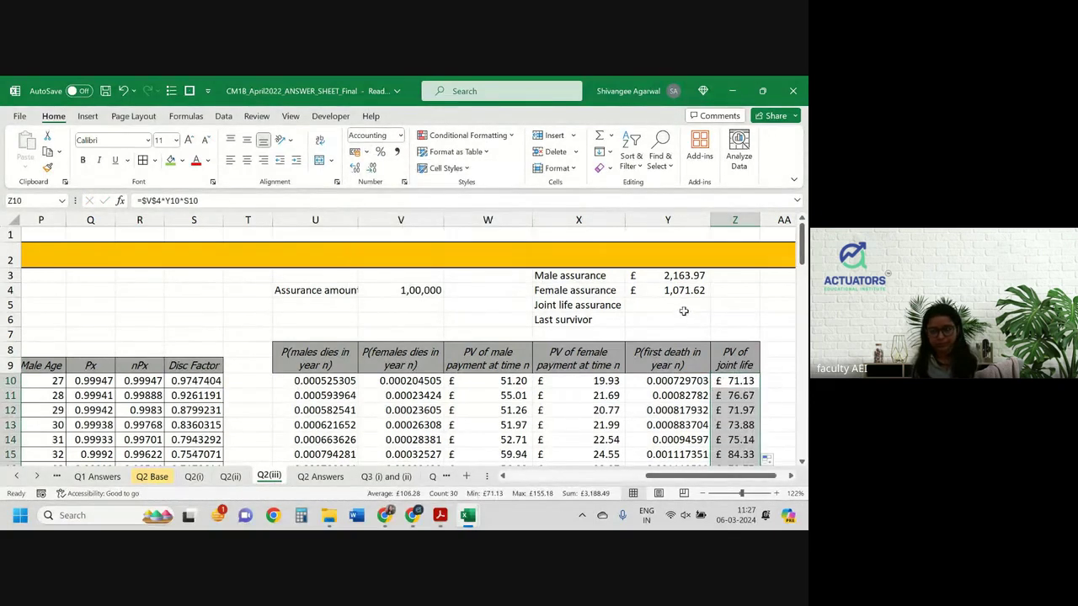
pyautogui.click(682, 309)
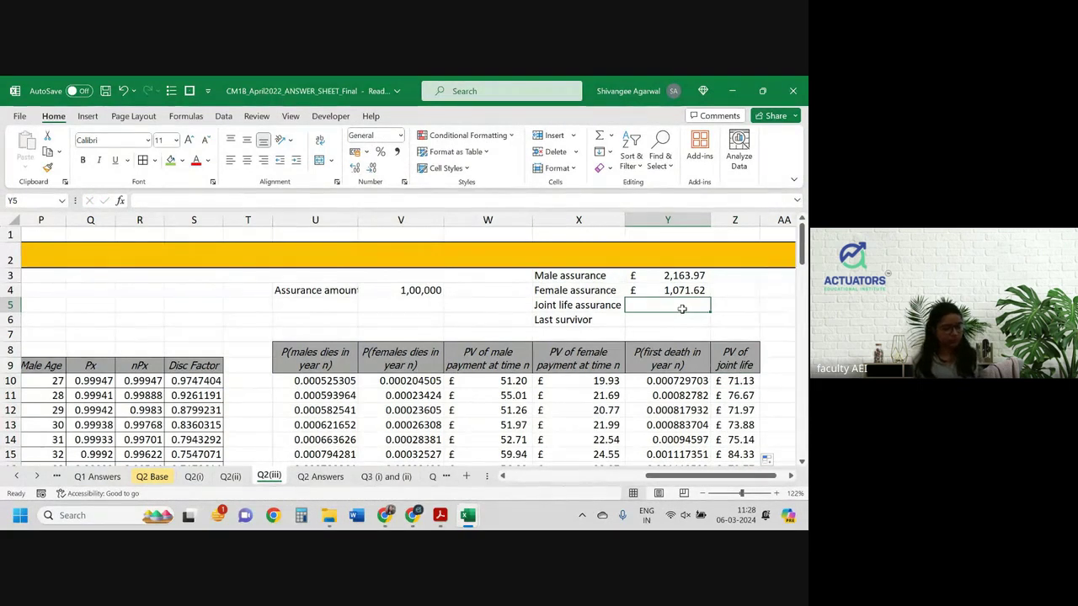
# Sum the PV of joint life column in Y5, giving £3,188.49.
pyautogui.write('=s')
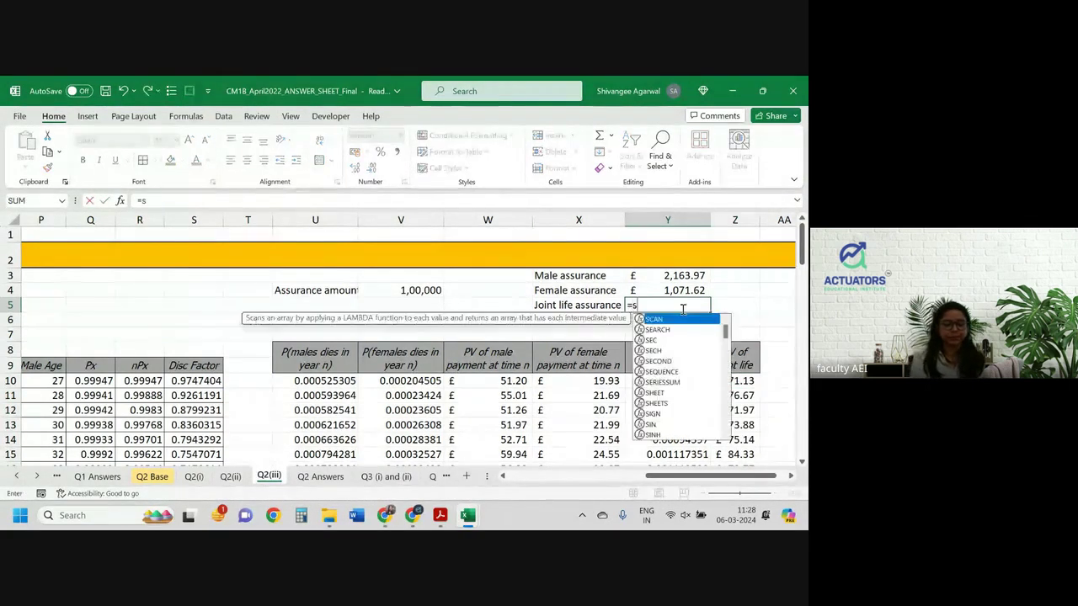
pyautogui.write('um(')
pyautogui.moveTo(734, 381); pyautogui.dragTo(757, 462)
pyautogui.press('Escape')
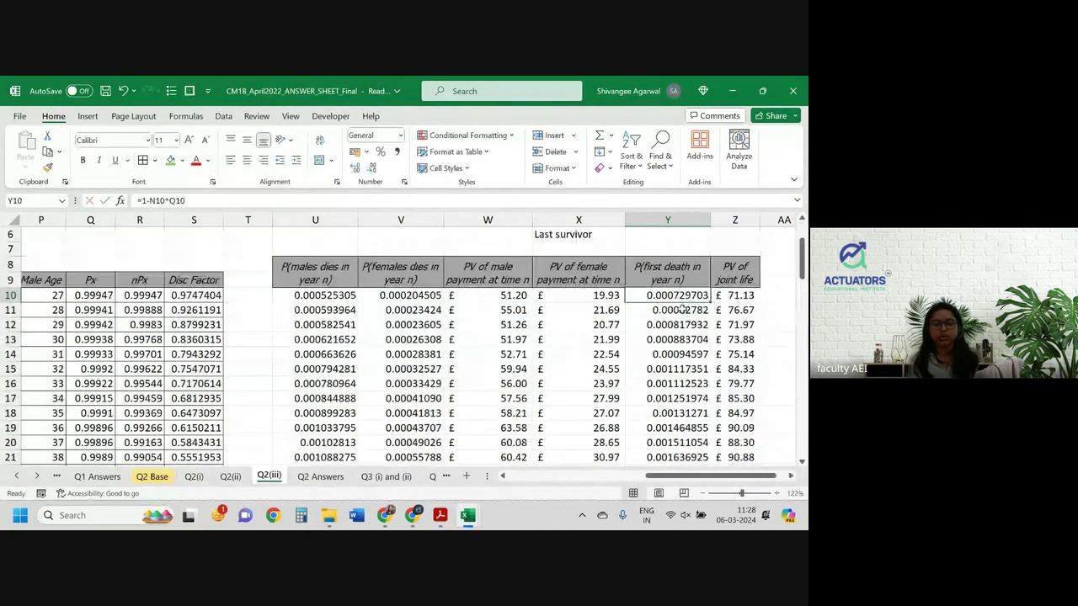
pyautogui.press('Up')
pyautogui.press('Up')
pyautogui.press('Up')
pyautogui.press('Up')
pyautogui.press('Up')
pyautogui.press('Up')
pyautogui.press('Up')
pyautogui.press('Up')
pyautogui.press('Up')
# Enter =Y3+Y4-Y5 in Y6 for a last-survivor value of £47.10.
pyautogui.press('Down')
pyautogui.press('Down')
pyautogui.press('Down')
pyautogui.press('Down')
pyautogui.press('Down')
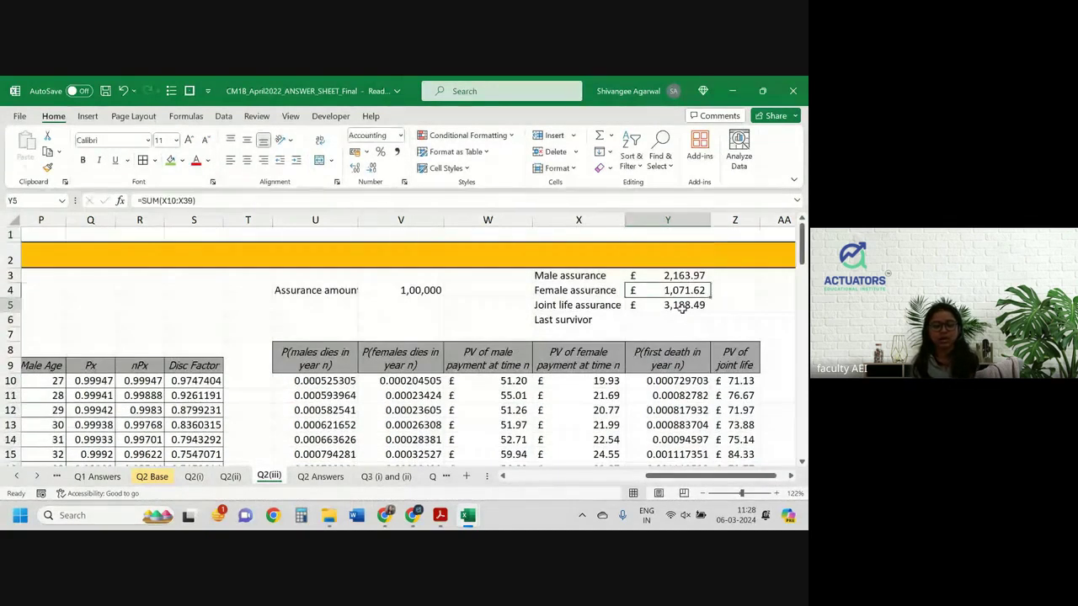
pyautogui.write('=')
pyautogui.click(684, 308)
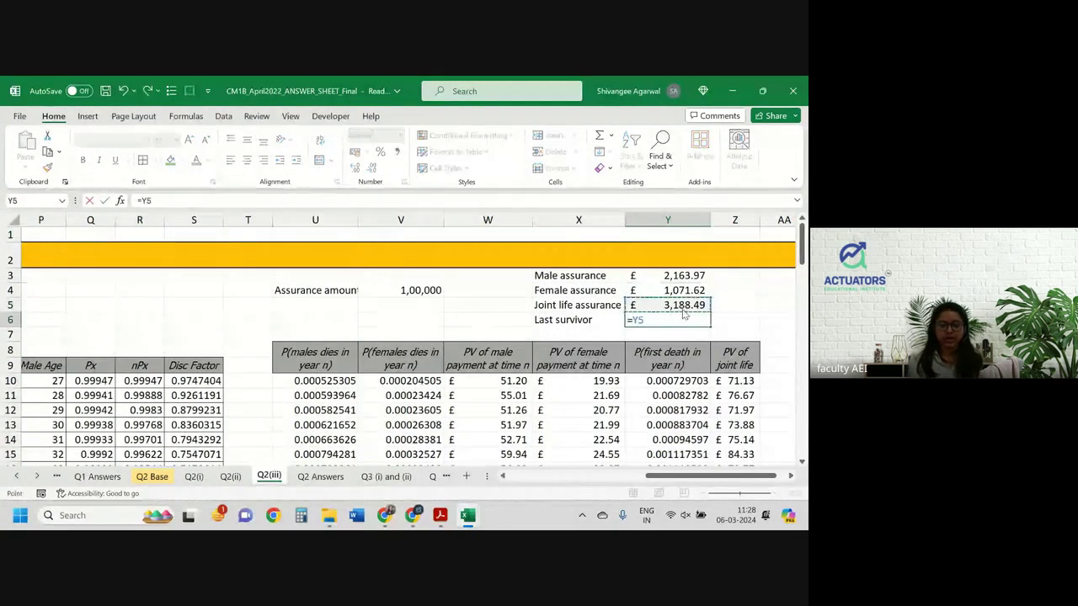
pyautogui.press('Up')
pyautogui.press('Up')
pyautogui.write('+')
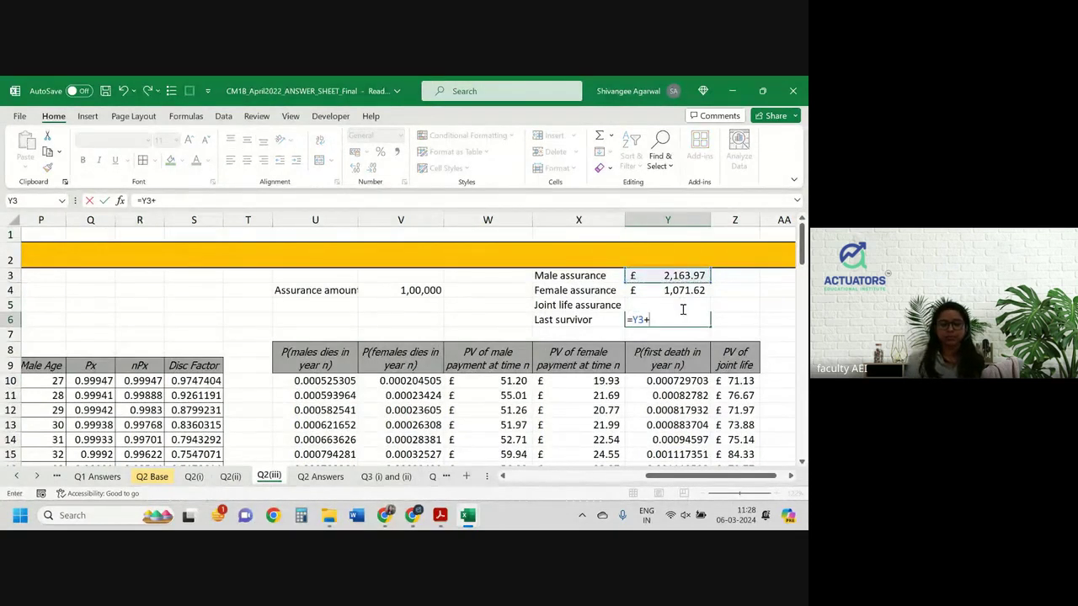
pyautogui.press('Up')
pyautogui.press('Up')
pyautogui.write('-')
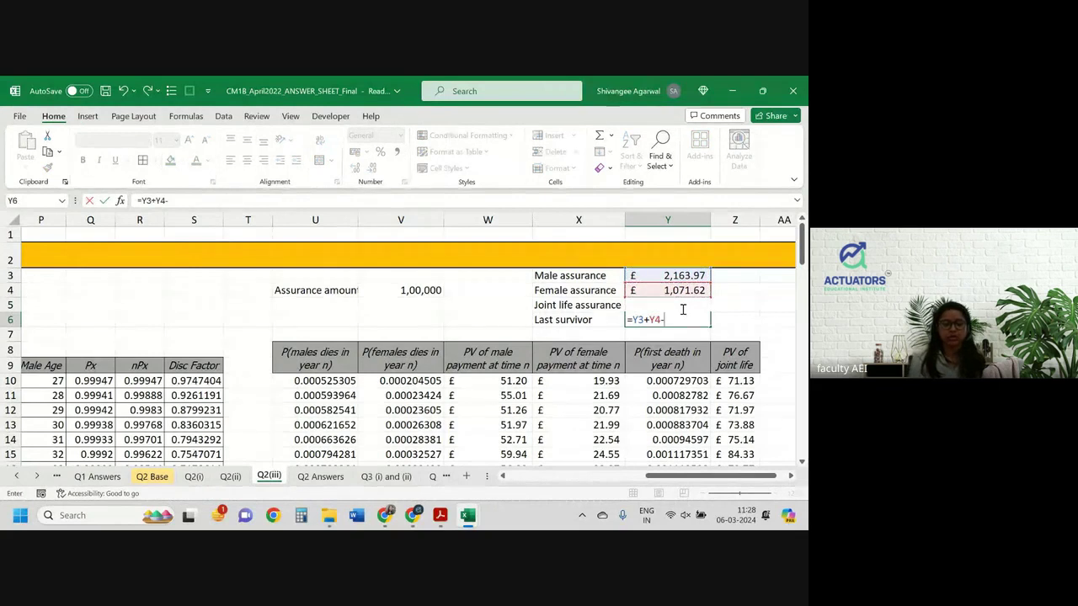
pyautogui.press('Up')
pyautogui.press('Return')
pyautogui.press('Up')
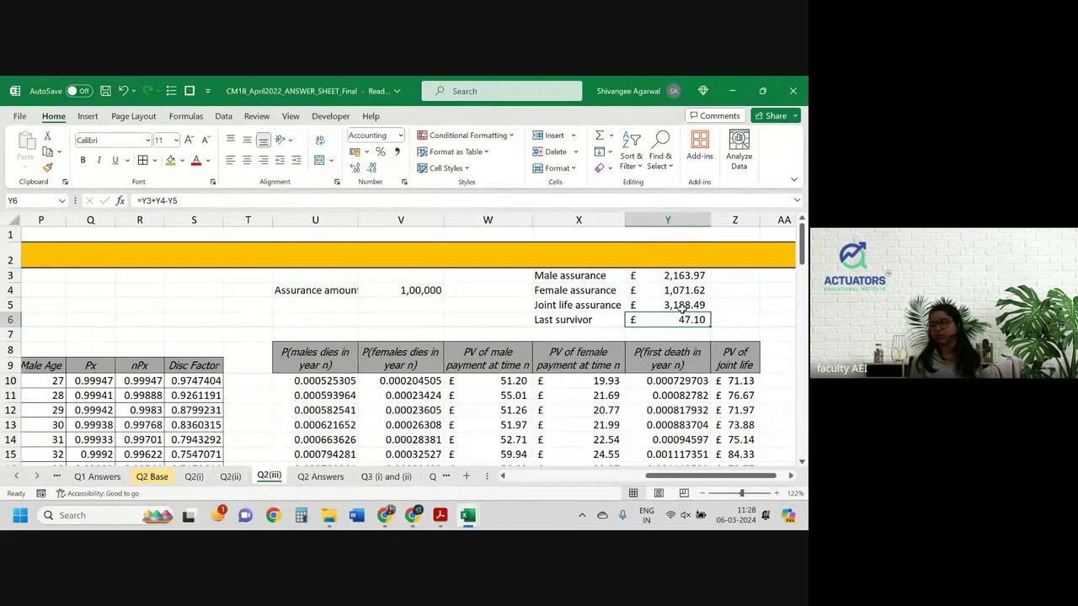
pyautogui.click(667, 396)
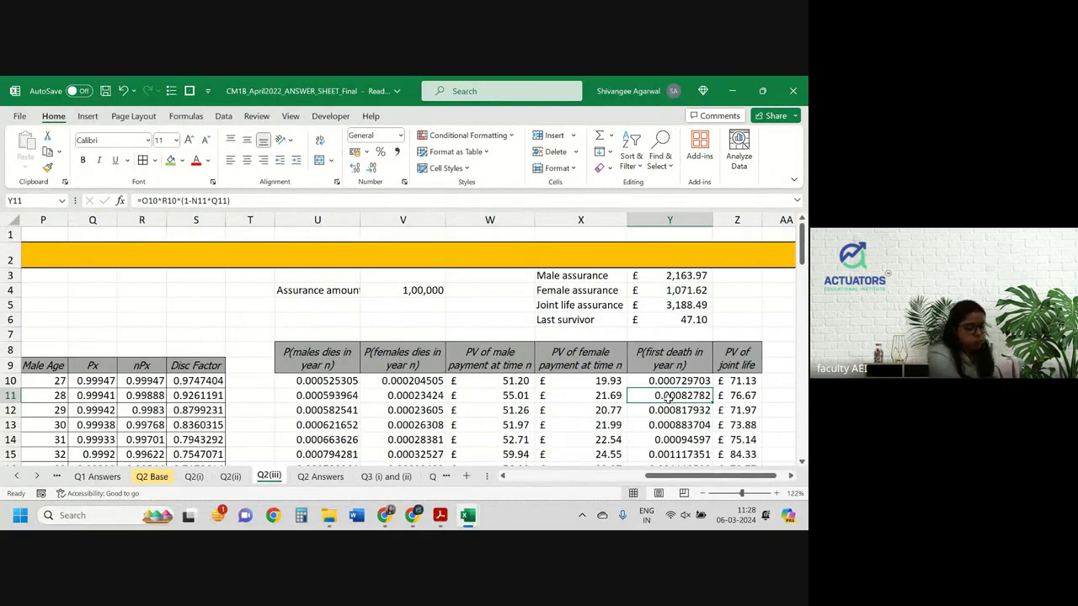
pyautogui.hotkey('alt', 'Tab')
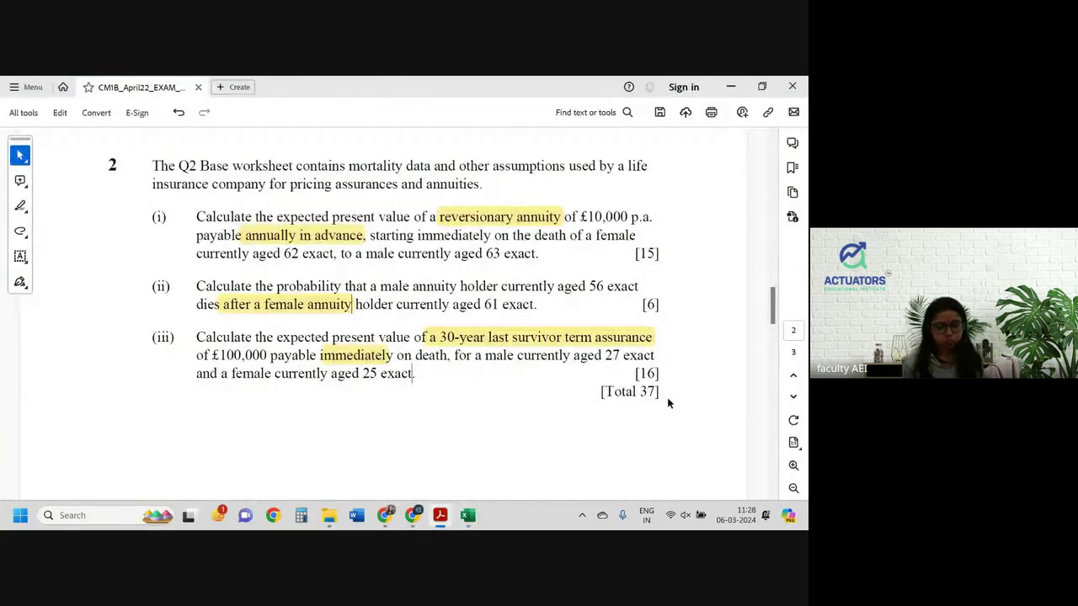
pyautogui.scroll(-10, 669, 403)
pyautogui.scroll(-2, 668, 403)
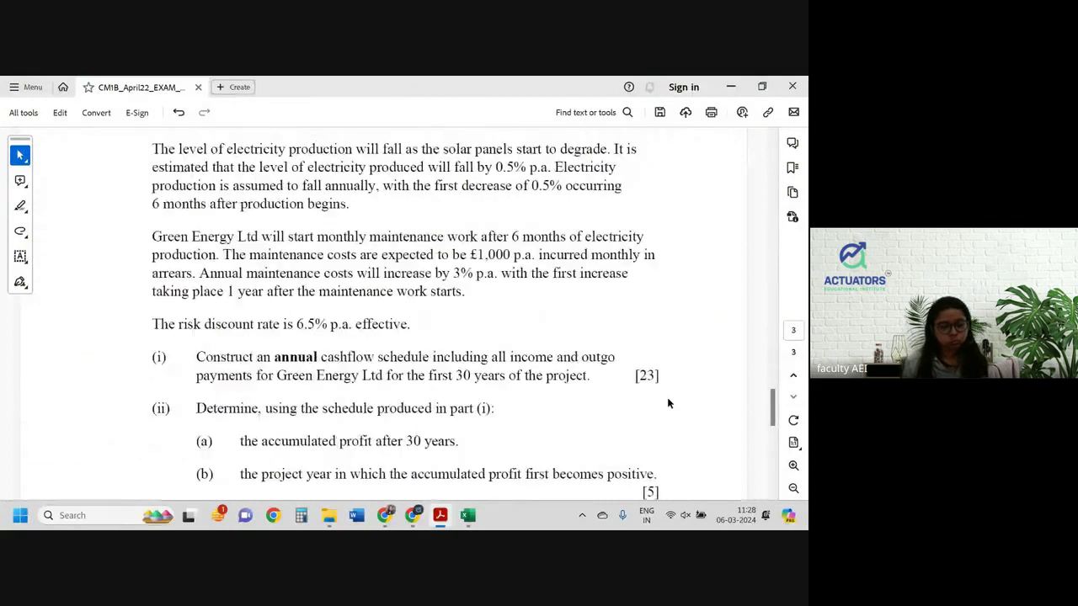
pyautogui.scroll(6, 669, 403)
pyautogui.scroll(-4, 668, 404)
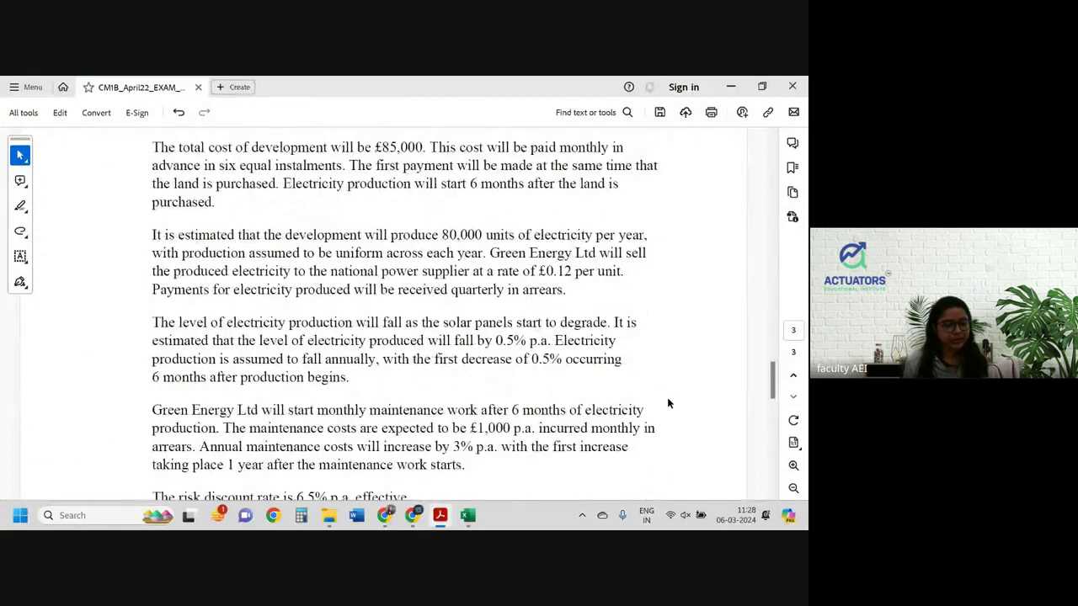
pyautogui.hotkey('alt', 'Tab')
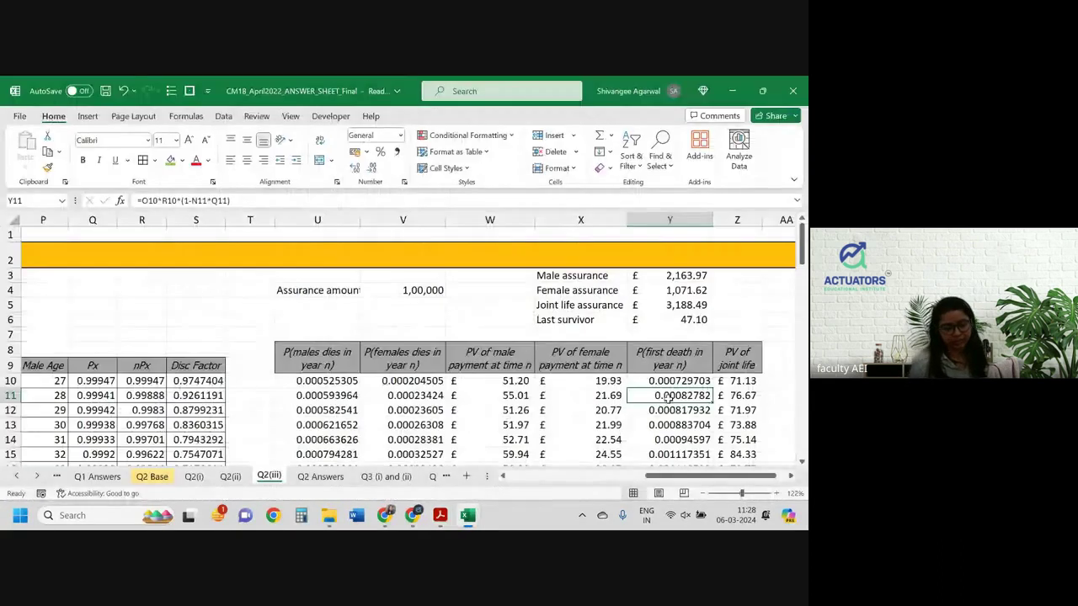
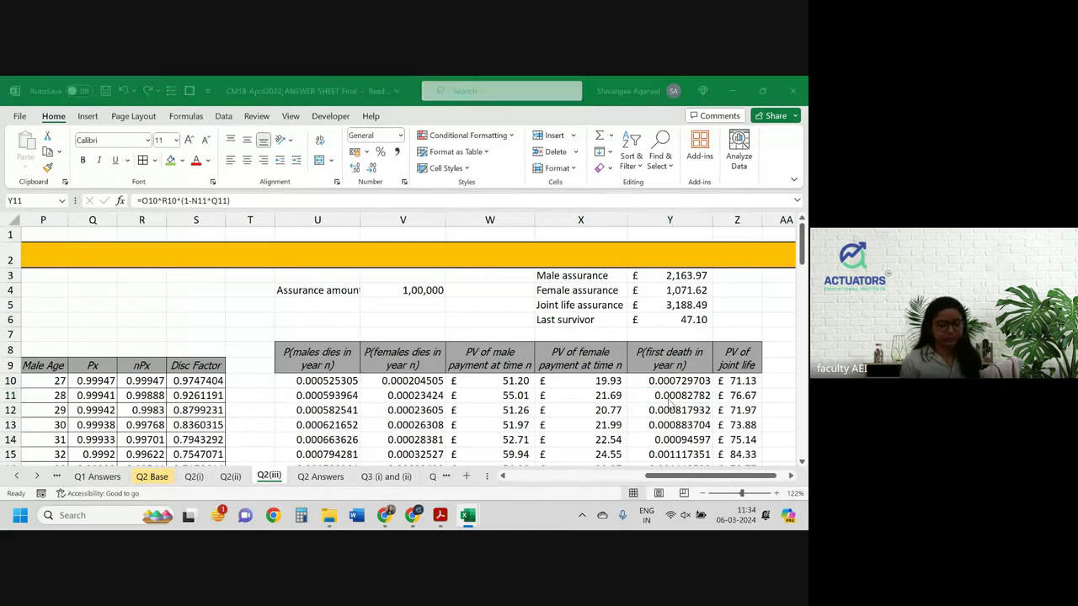
# Switch from the Excel answer sheet to the exam PDF showing Question 3.
pyautogui.hotkey('alt', 'Tab')
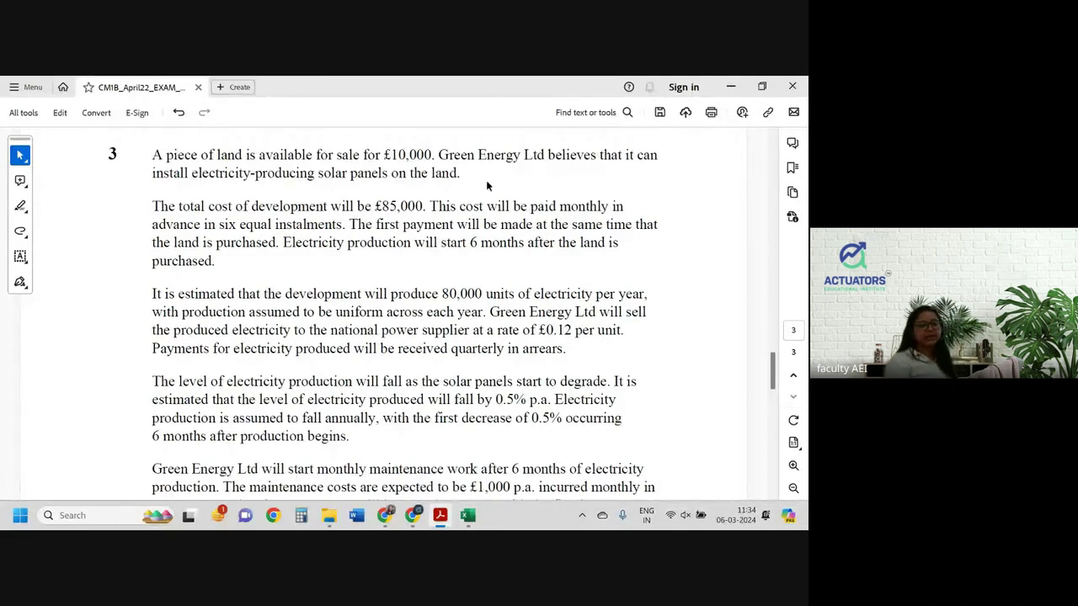
# Highlight 'monthly in advance in six equal instalments' in the land-purchase terms.
pyautogui.moveTo(189, 173); pyautogui.dragTo(429, 179)
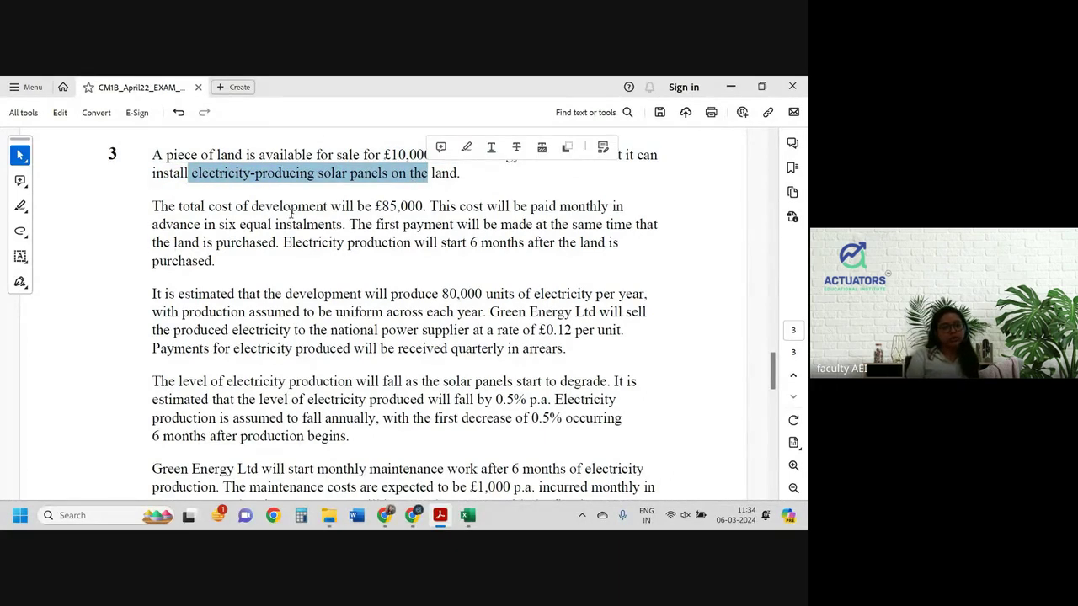
pyautogui.moveTo(372, 207); pyautogui.dragTo(422, 207)
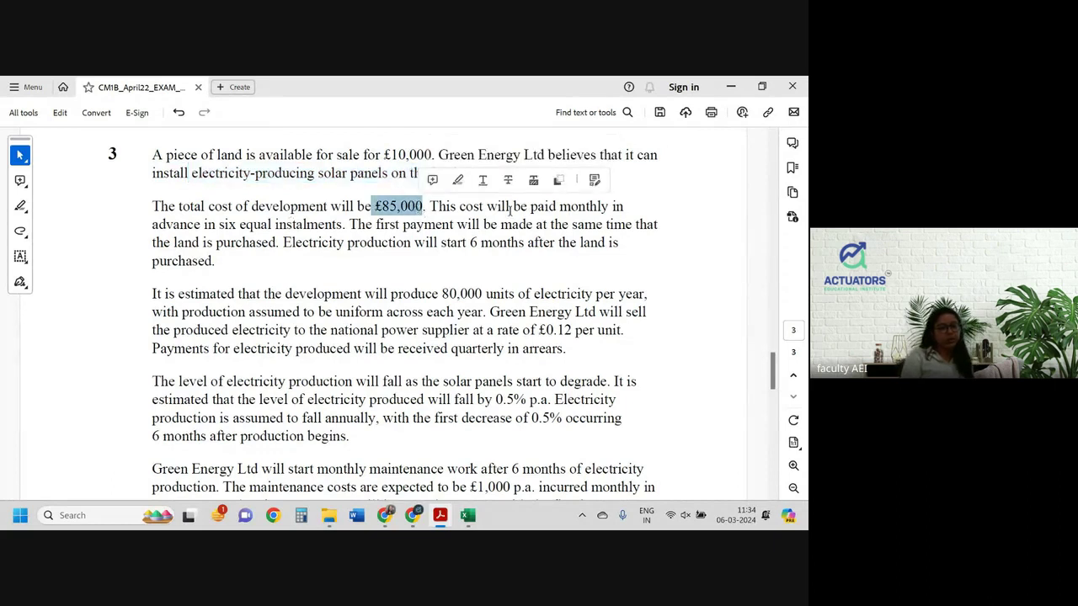
pyautogui.click(544, 224)
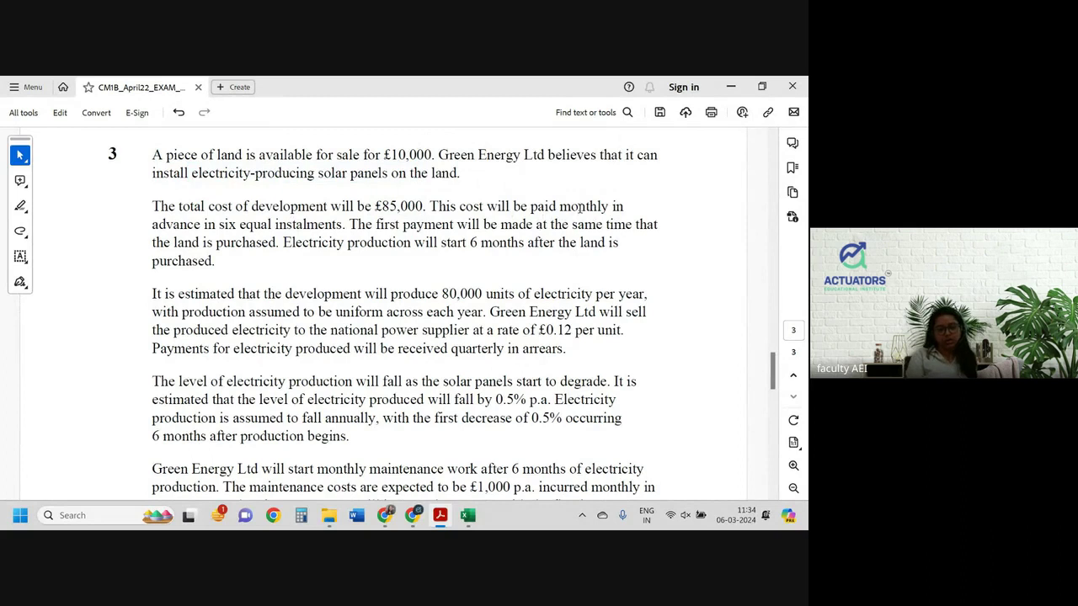
pyautogui.moveTo(577, 207); pyautogui.dragTo(341, 224)
pyautogui.click(374, 203)
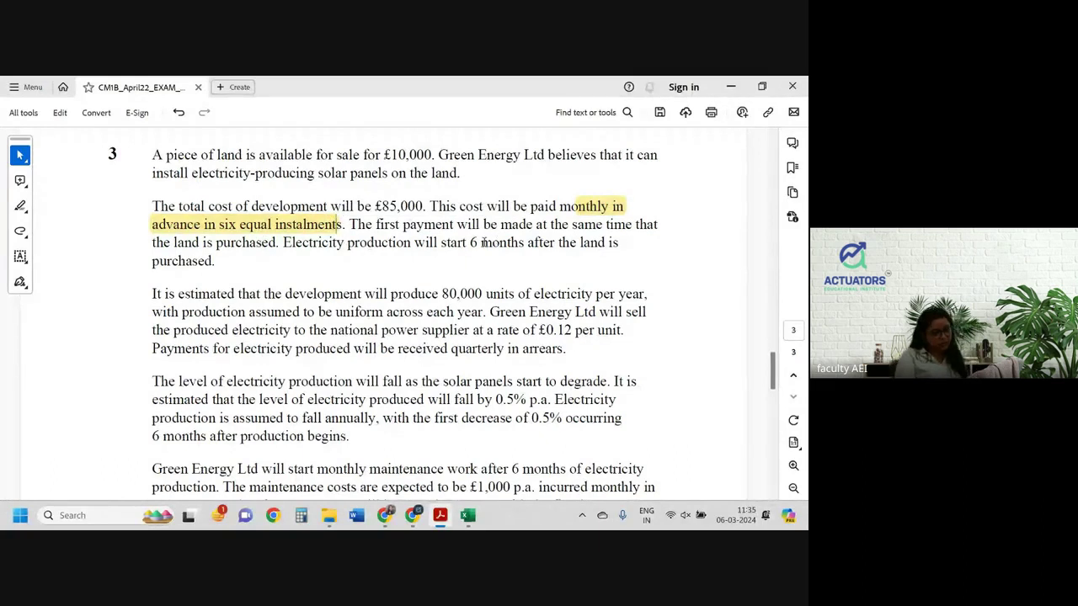
# Highlight the production figure '80,000 units of'.
pyautogui.moveTo(440, 243); pyautogui.dragTo(524, 244)
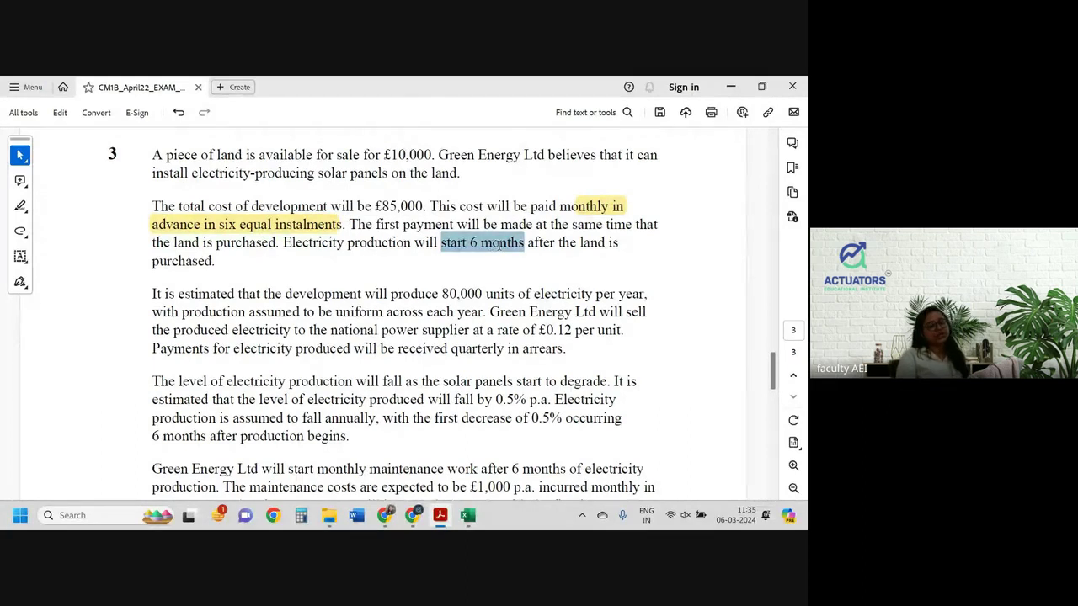
pyautogui.scroll(-3, 498, 244)
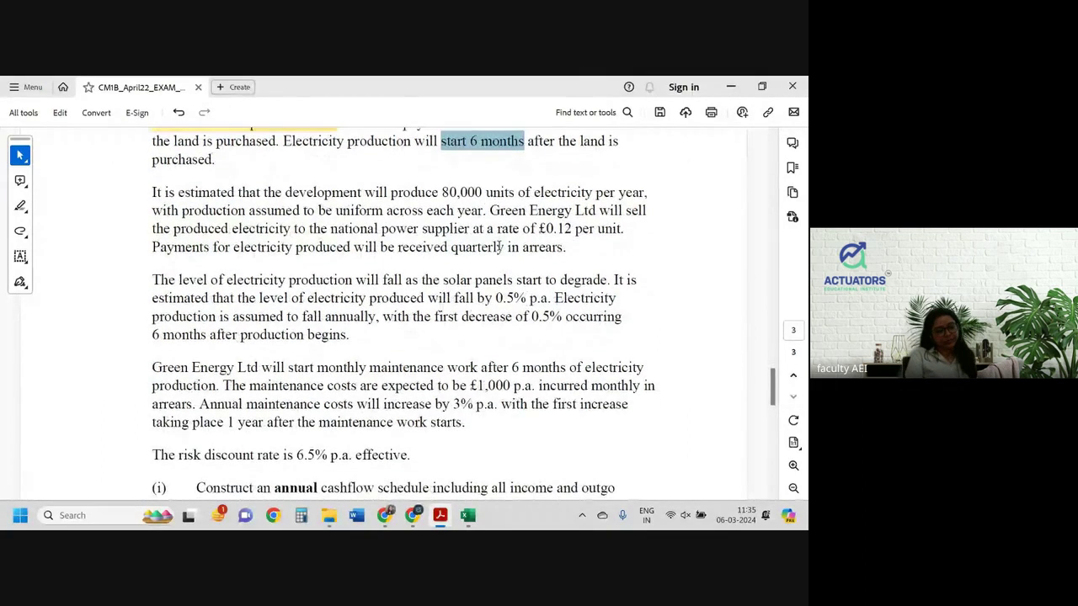
pyautogui.scroll(-1, 414, 166)
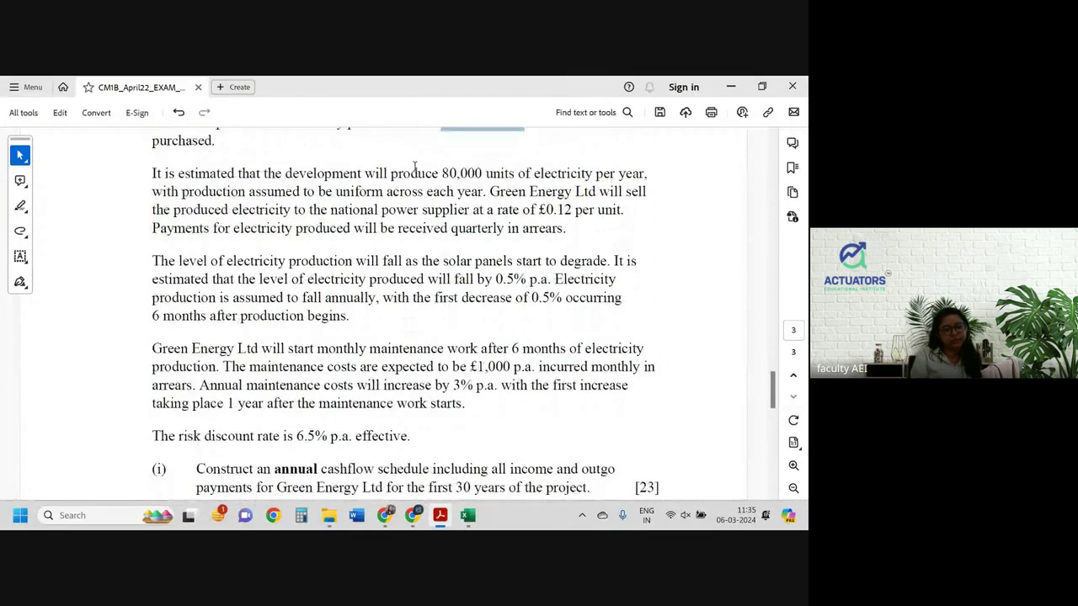
pyautogui.moveTo(440, 173); pyautogui.dragTo(531, 173)
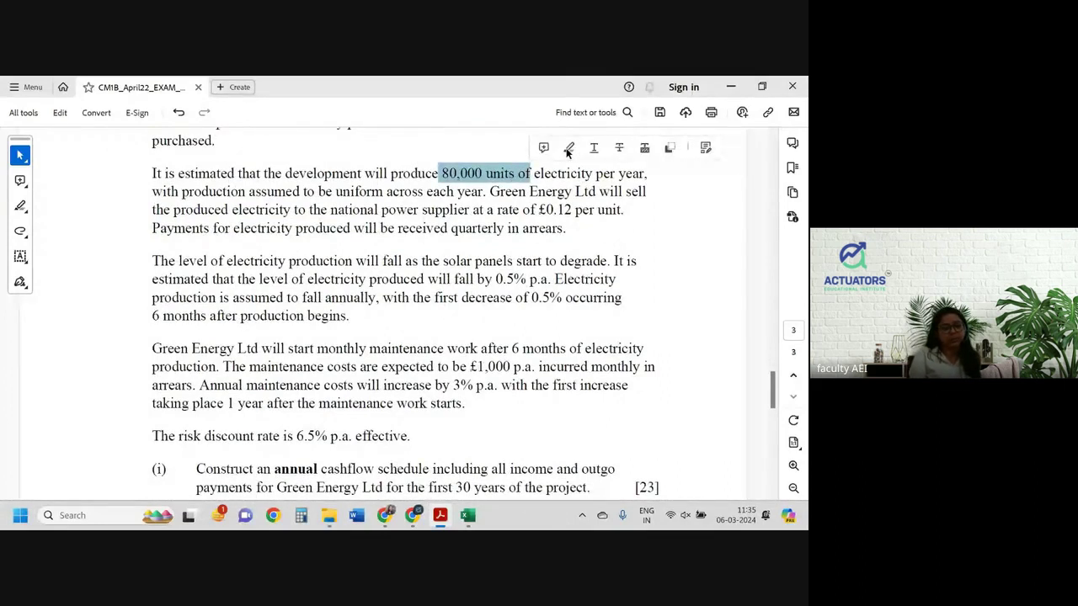
pyautogui.click(568, 149)
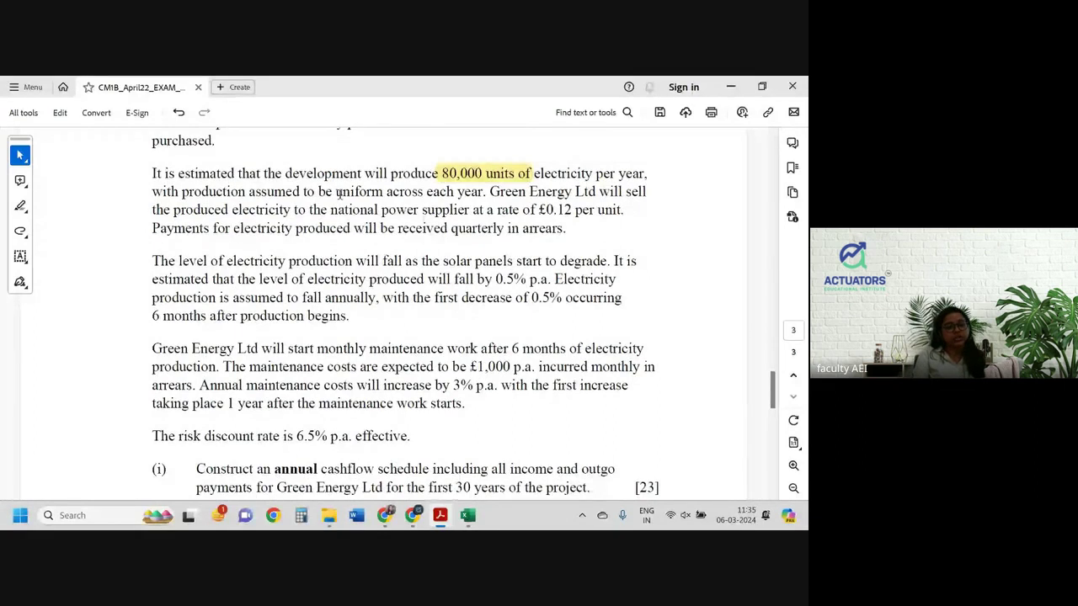
# Highlight the unit price '£0.12 per'.
pyautogui.moveTo(336, 192); pyautogui.dragTo(447, 190)
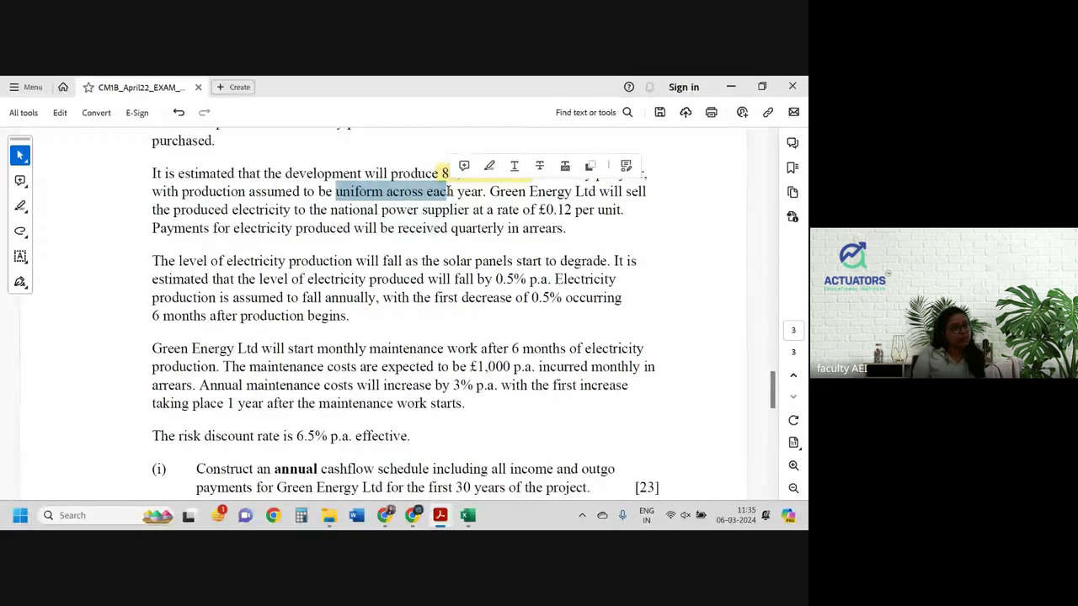
pyautogui.click(448, 191)
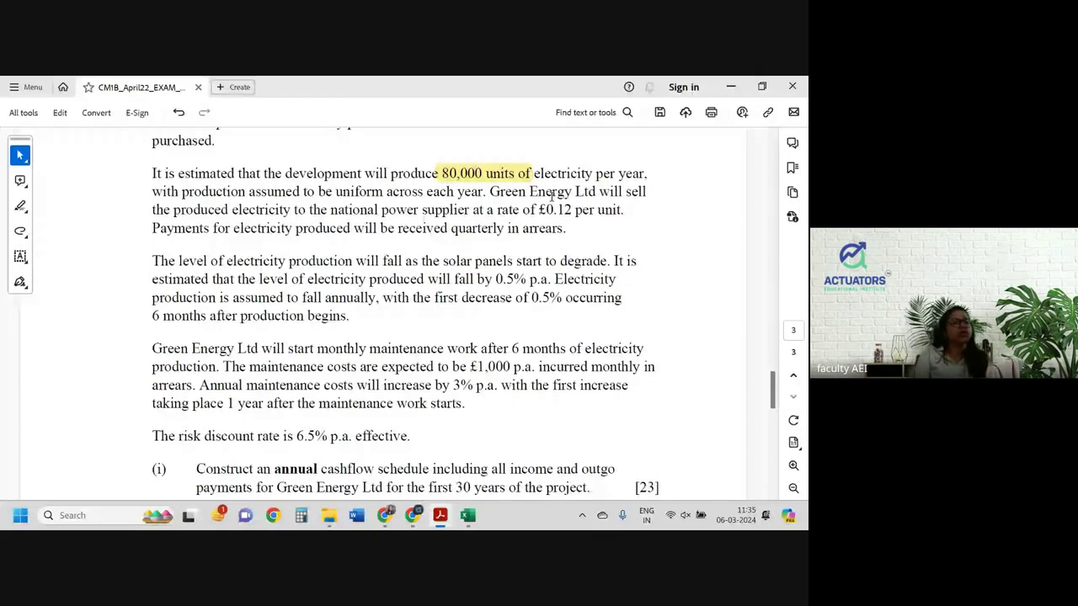
pyautogui.moveTo(489, 191); pyautogui.dragTo(622, 192)
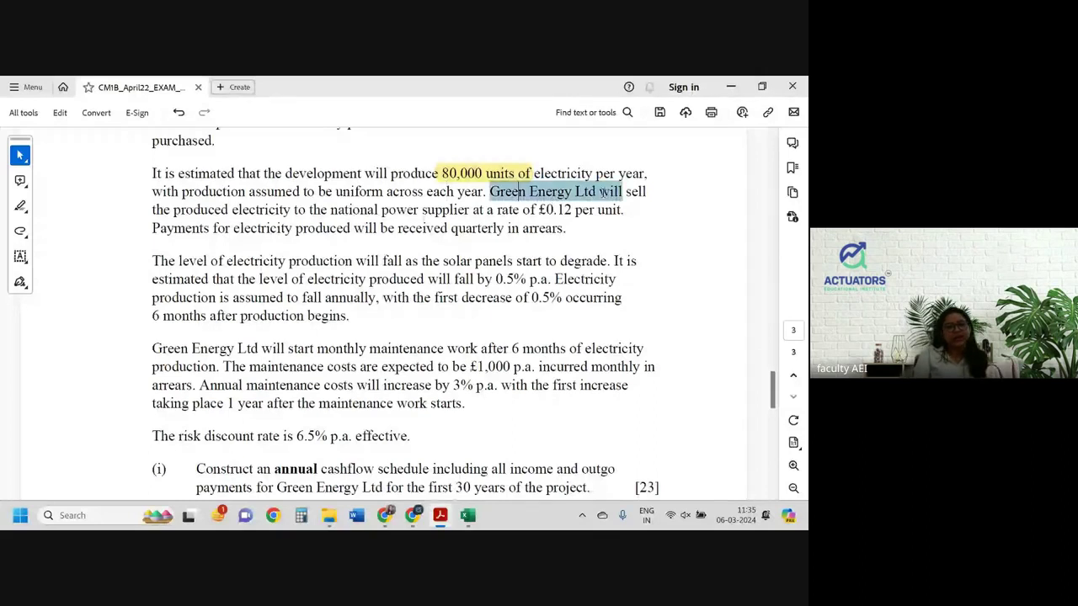
pyautogui.click(501, 195)
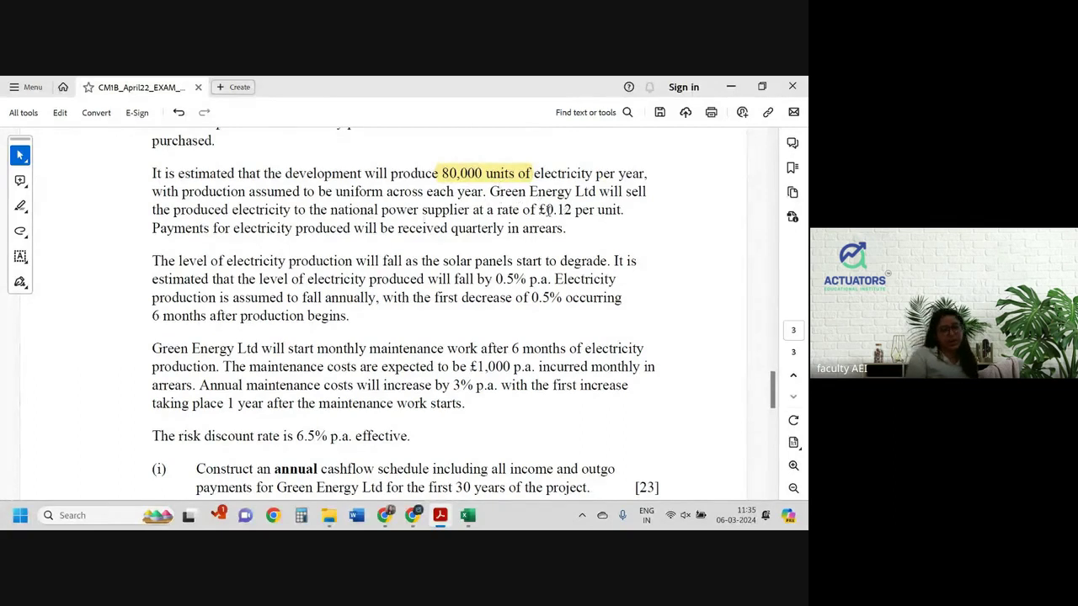
pyautogui.moveTo(537, 210); pyautogui.dragTo(580, 208)
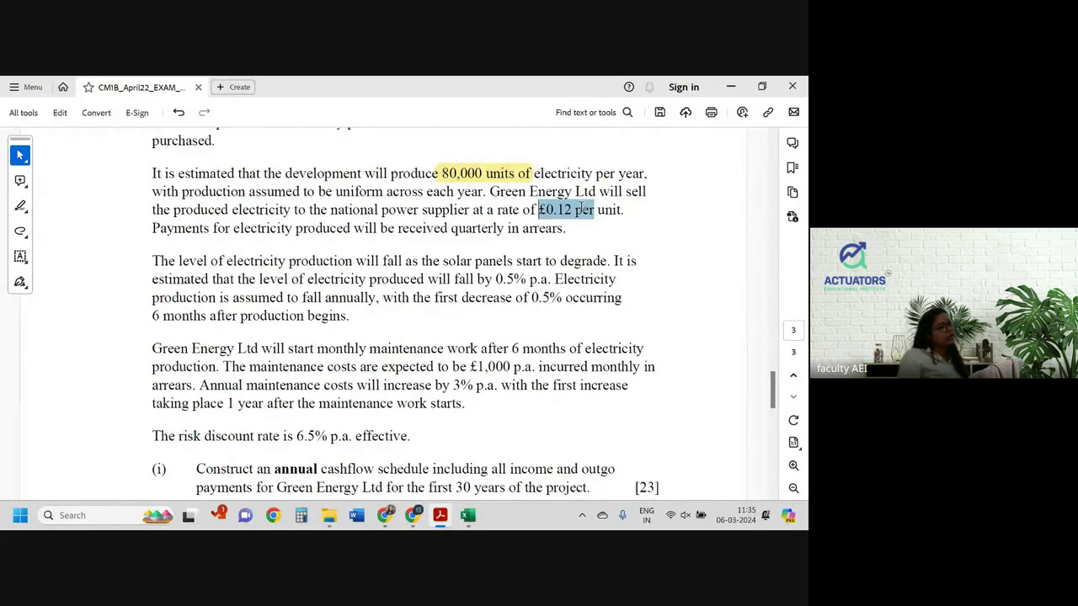
pyautogui.click(613, 184)
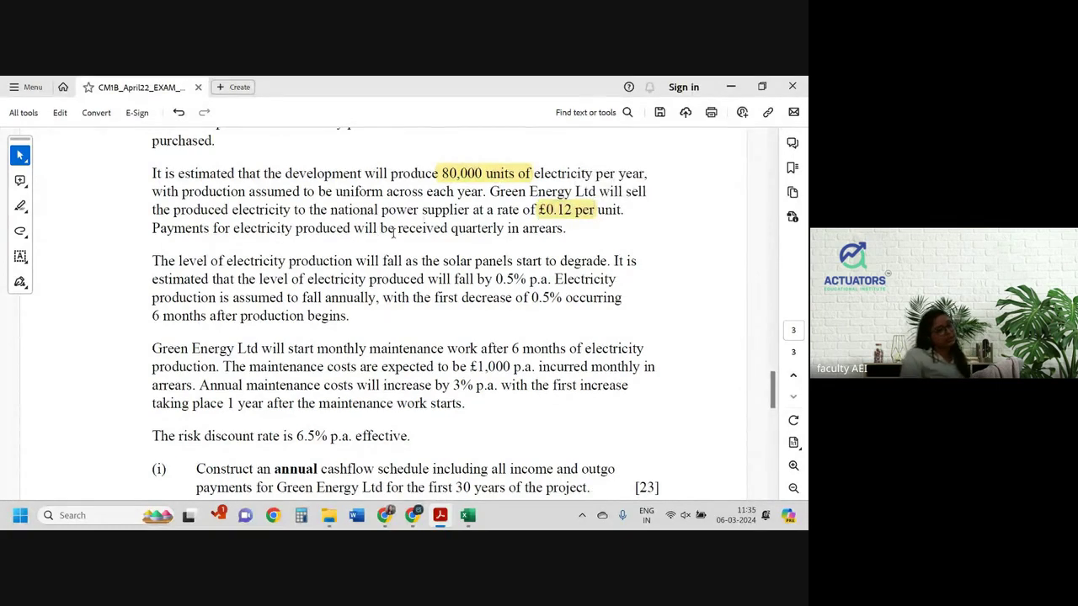
# Highlight the payment timing 'quarterly in arrears'.
pyautogui.moveTo(452, 228); pyautogui.dragTo(561, 230)
pyautogui.click(583, 203)
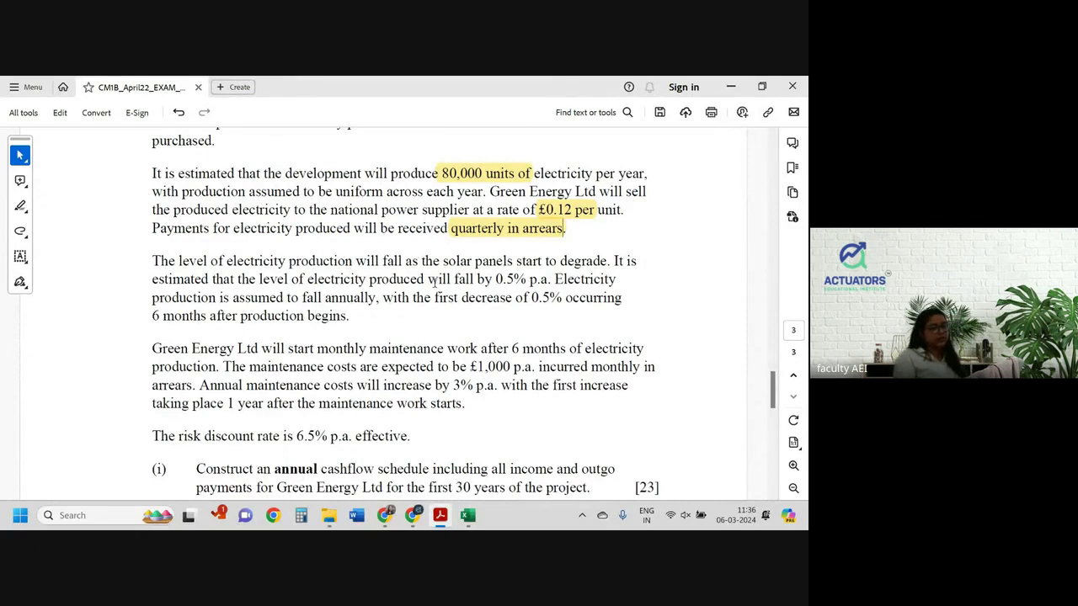
pyautogui.rightClick(490, 278)
pyautogui.click(397, 301)
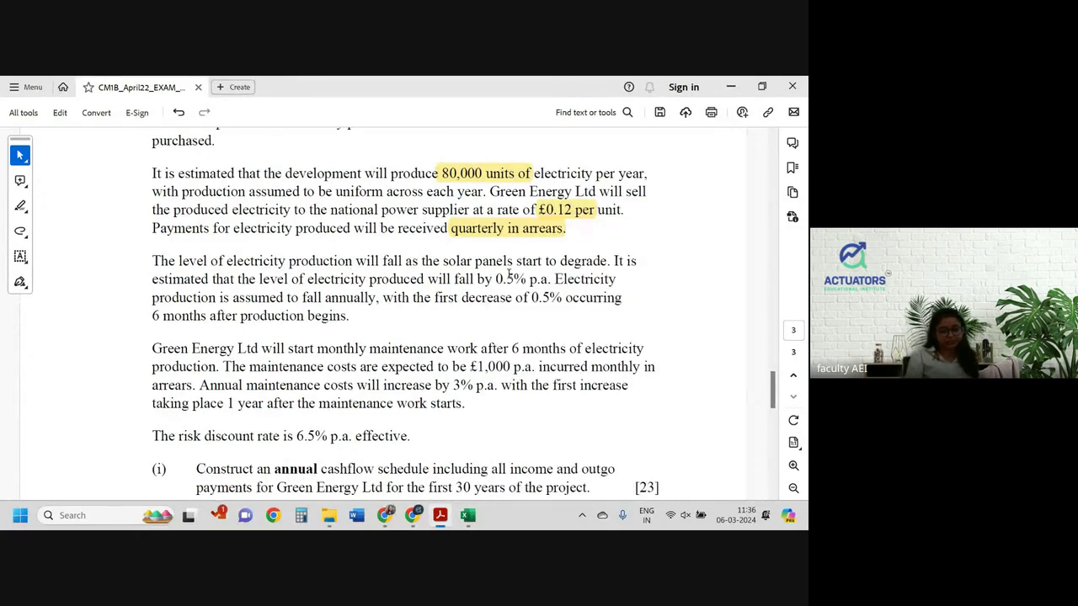
# Highlight the annual production fall 'by 0.5% p.a.'.
pyautogui.moveTo(477, 279); pyautogui.dragTo(554, 279)
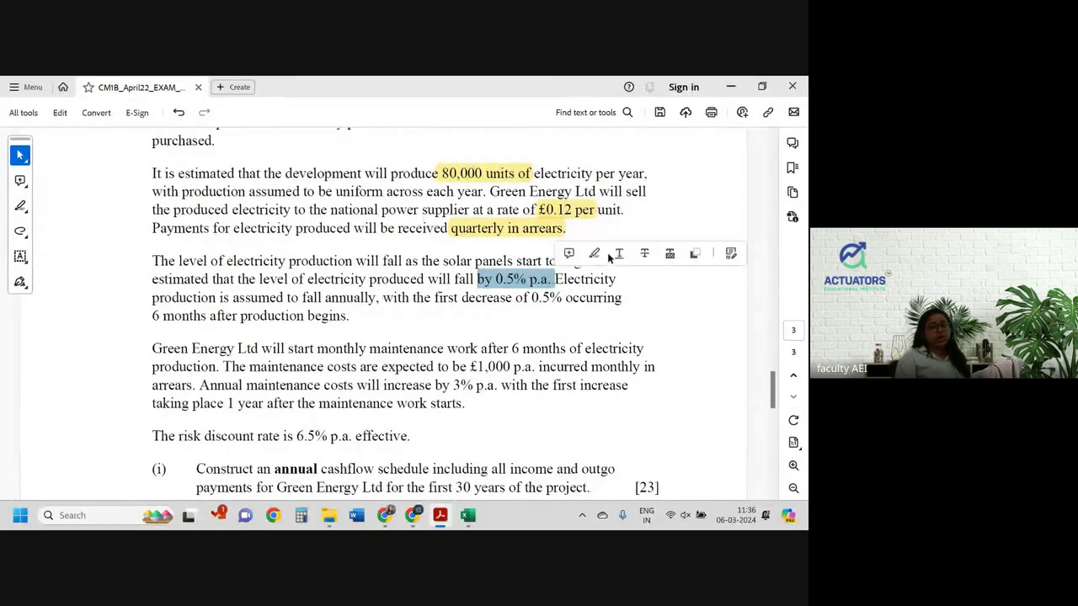
pyautogui.click(594, 254)
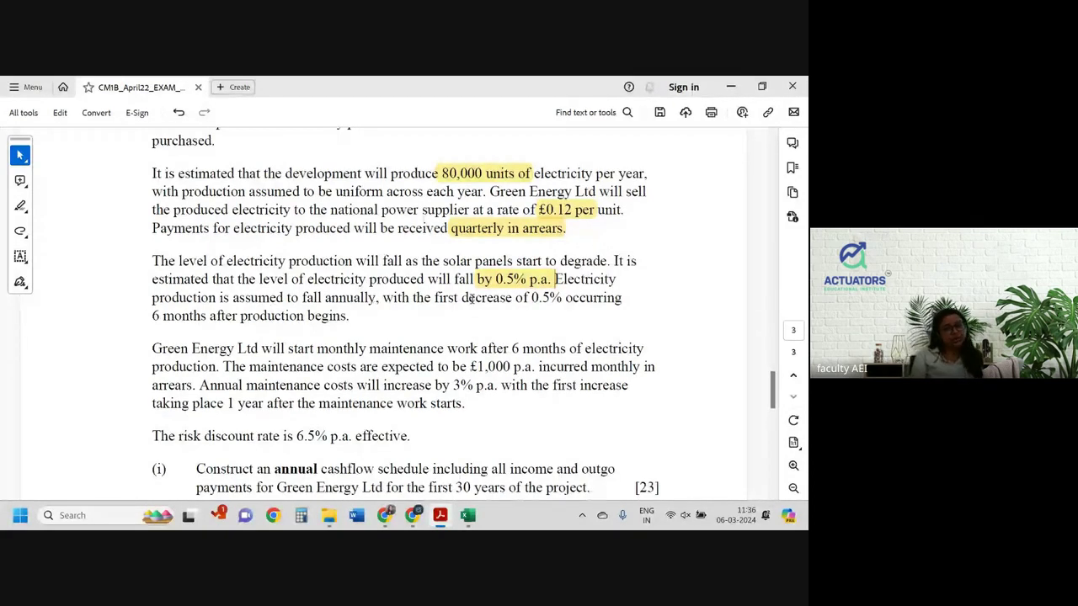
pyautogui.moveTo(153, 316); pyautogui.dragTo(346, 319)
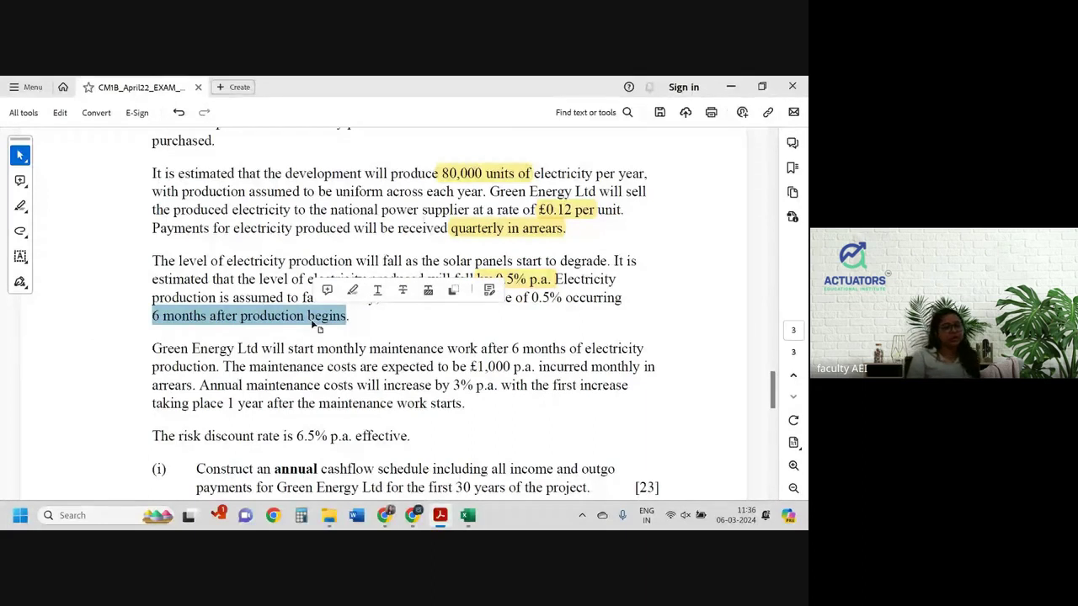
pyautogui.click(312, 323)
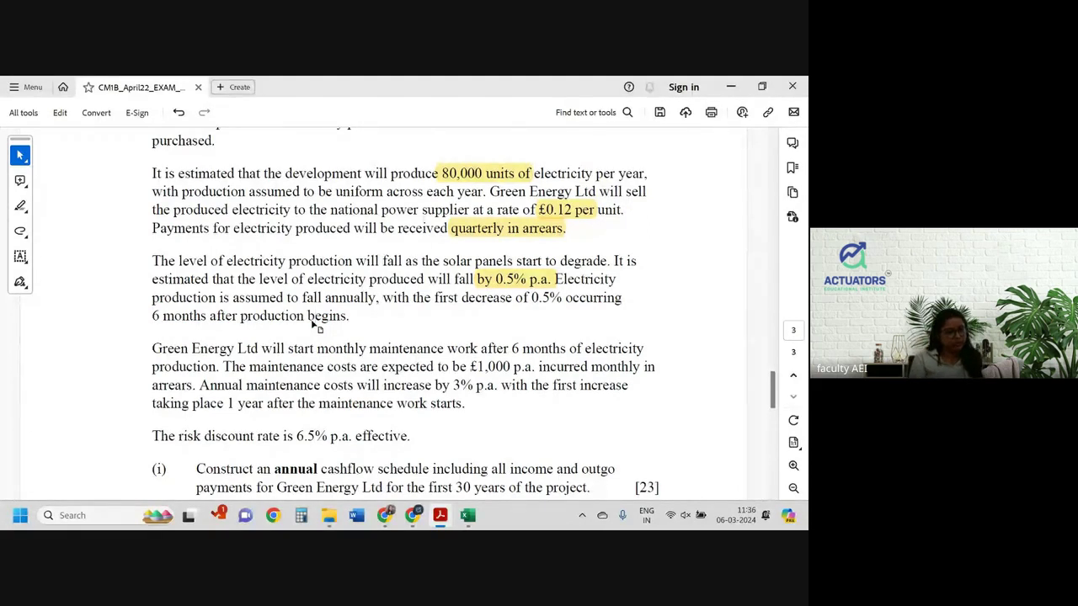
pyautogui.moveTo(298, 291); pyautogui.dragTo(349, 370)
pyautogui.click(394, 314)
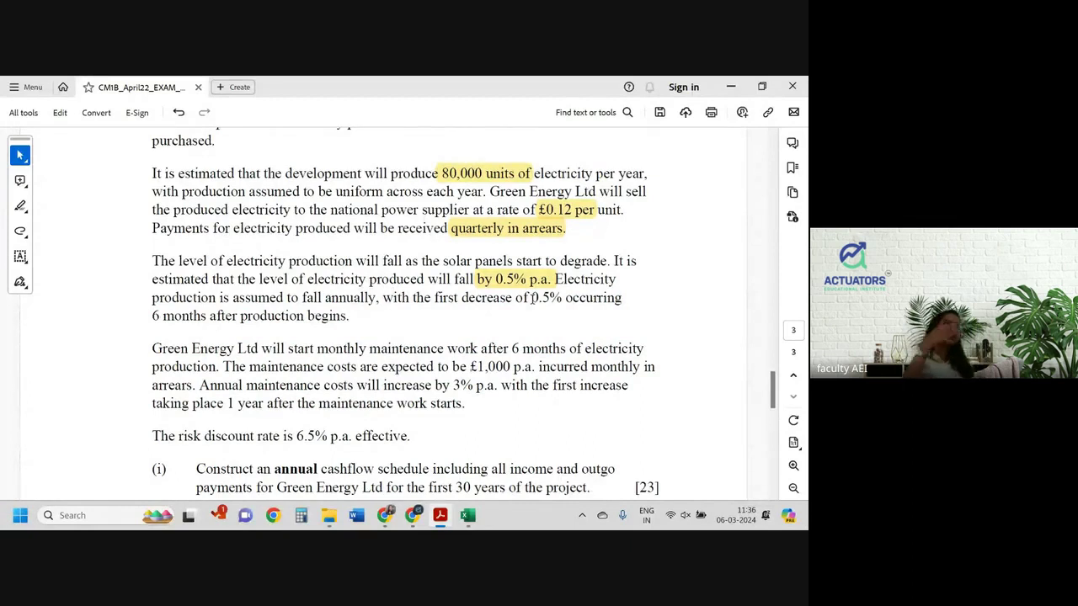
# Highlight the maintenance details '£1,000 p.a.', 'arrears.' and '3% p.a. with'.
pyautogui.scroll(-3, 532, 298)
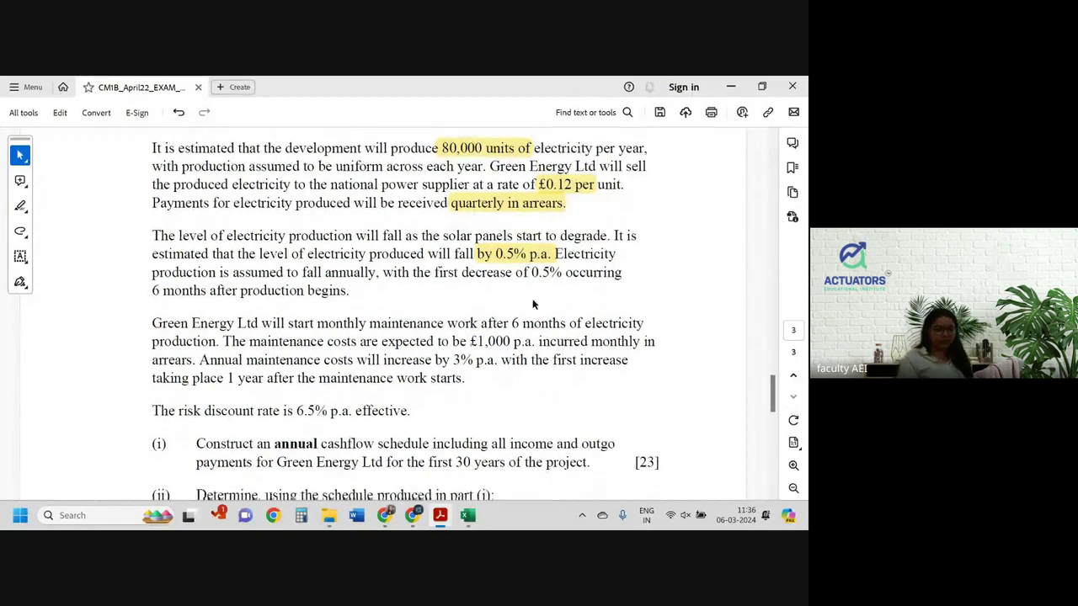
pyautogui.scroll(-1, 314, 278)
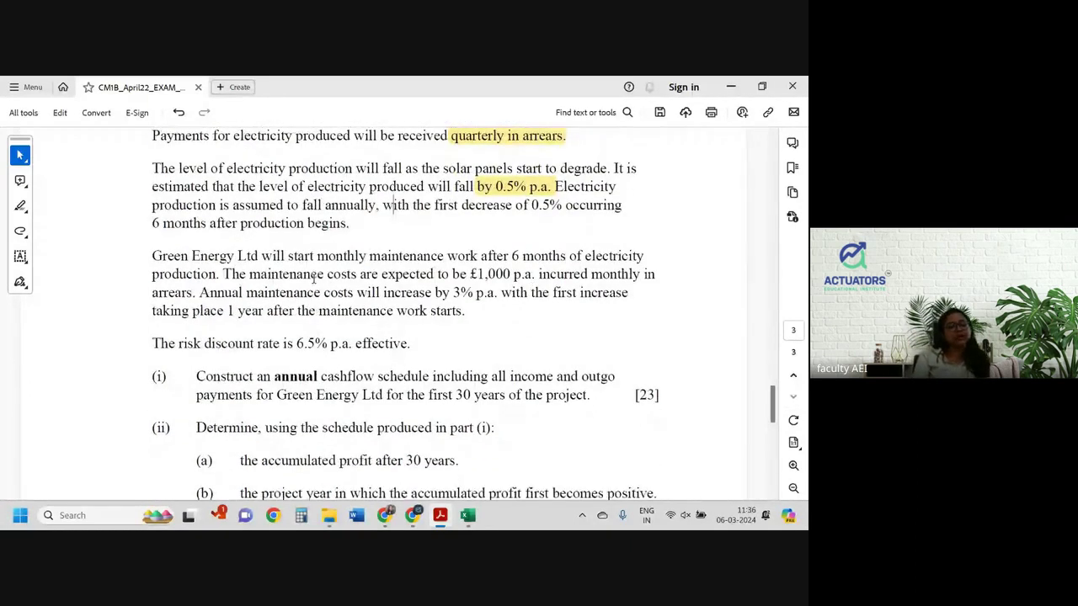
pyautogui.scroll(-1, 314, 278)
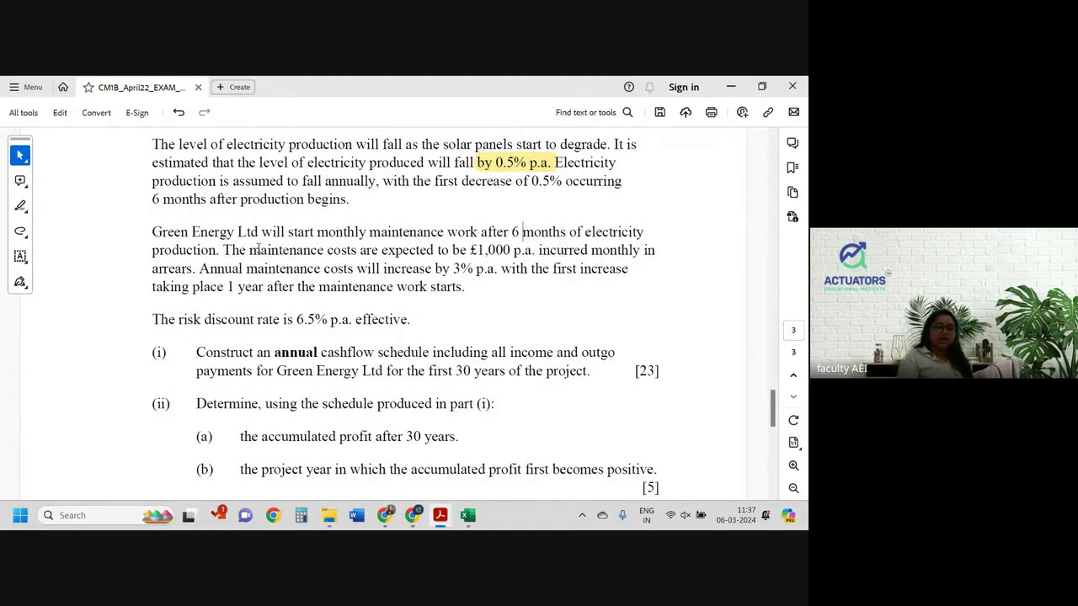
pyautogui.moveTo(469, 251); pyautogui.dragTo(532, 252)
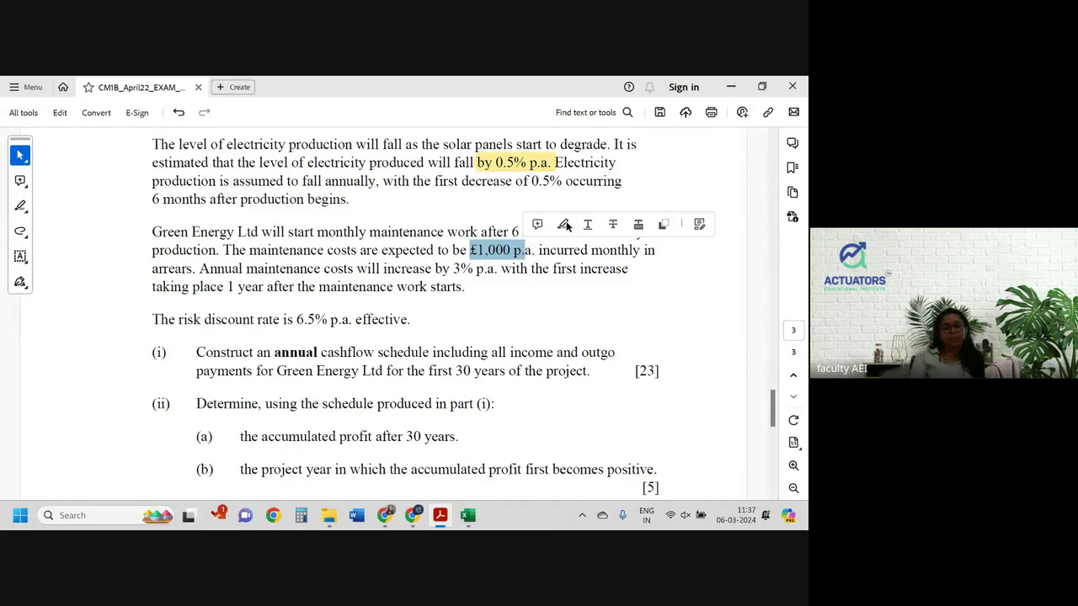
pyautogui.click(549, 226)
pyautogui.moveTo(152, 268); pyautogui.dragTo(195, 269)
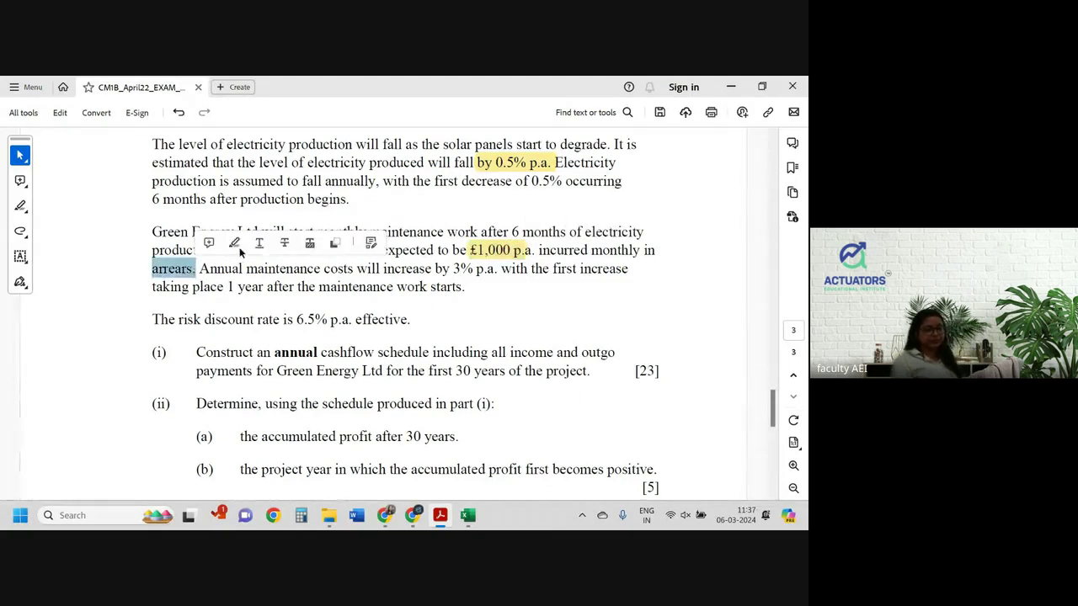
pyautogui.click(226, 245)
pyautogui.moveTo(452, 269); pyautogui.dragTo(528, 269)
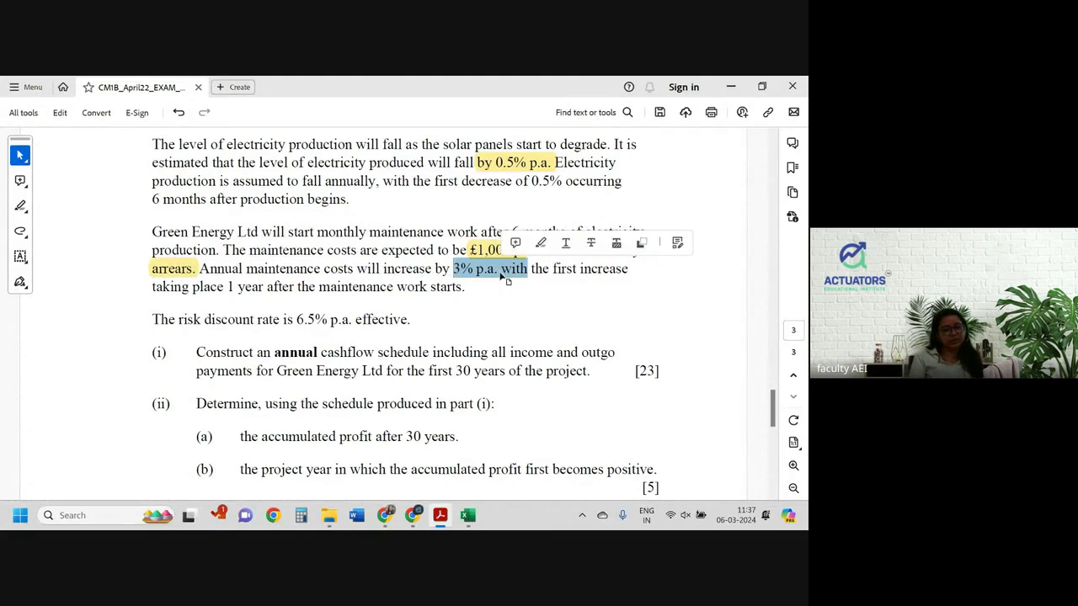
pyautogui.click(540, 243)
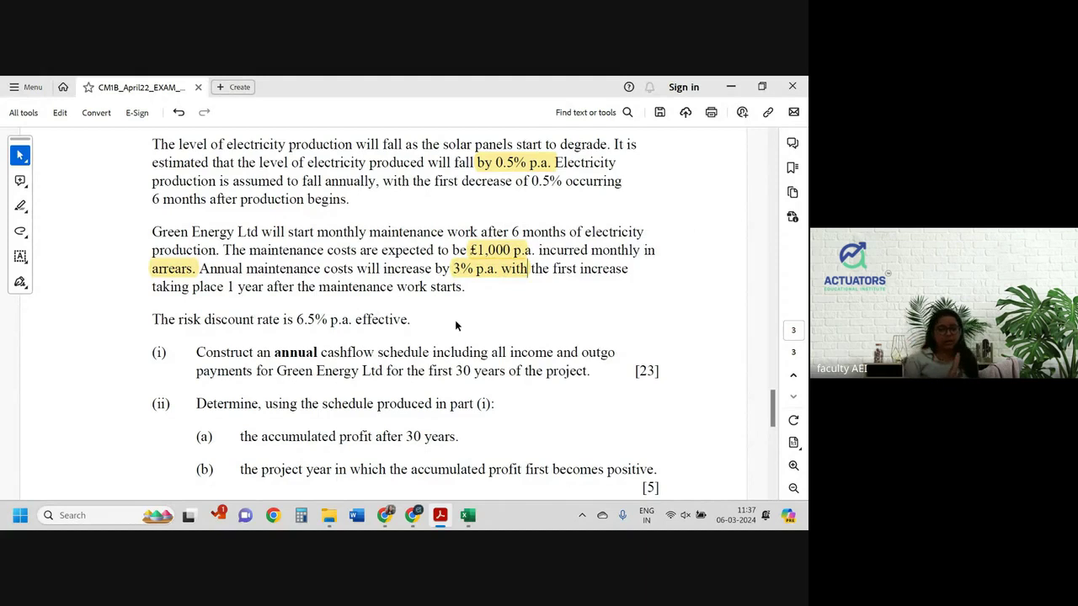
# Highlight 'is 6.5%' in the discount-rate sentence and read the part (i) instruction.
pyautogui.moveTo(284, 321); pyautogui.dragTo(328, 320)
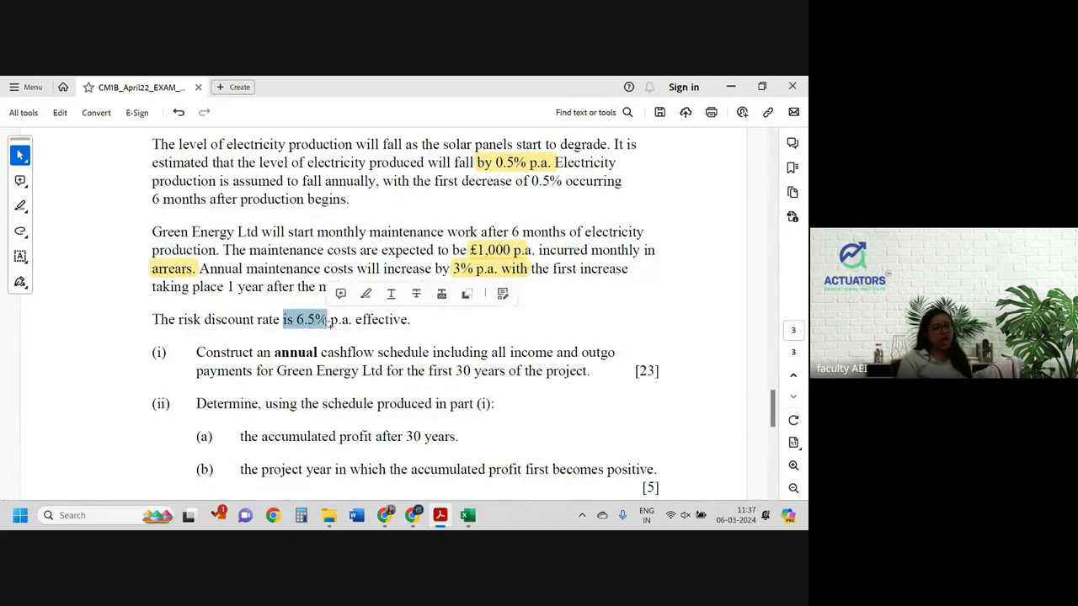
pyautogui.click(364, 296)
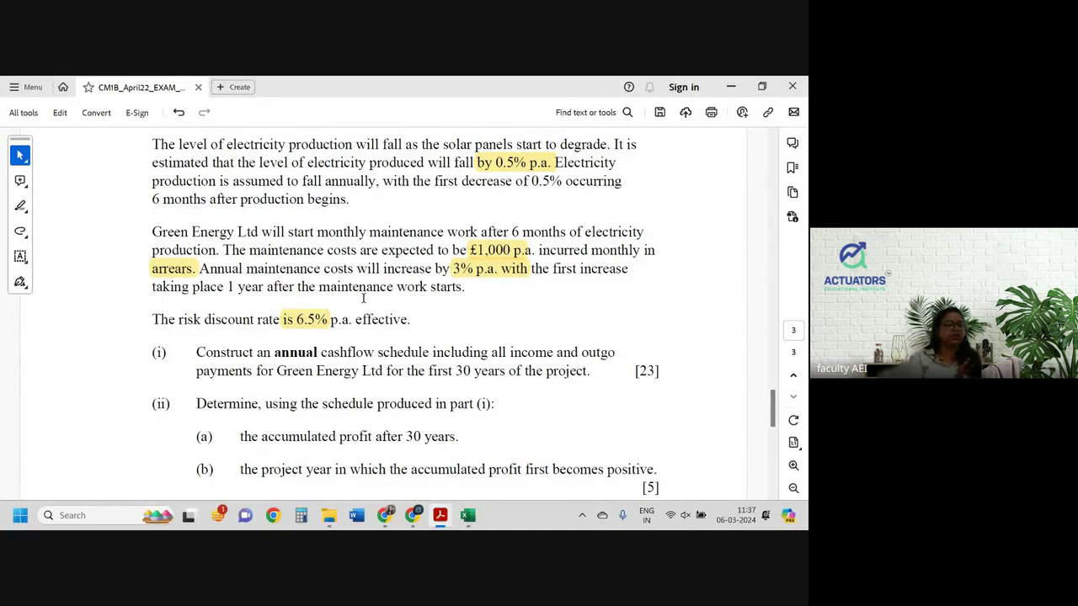
pyautogui.scroll(-2, 362, 298)
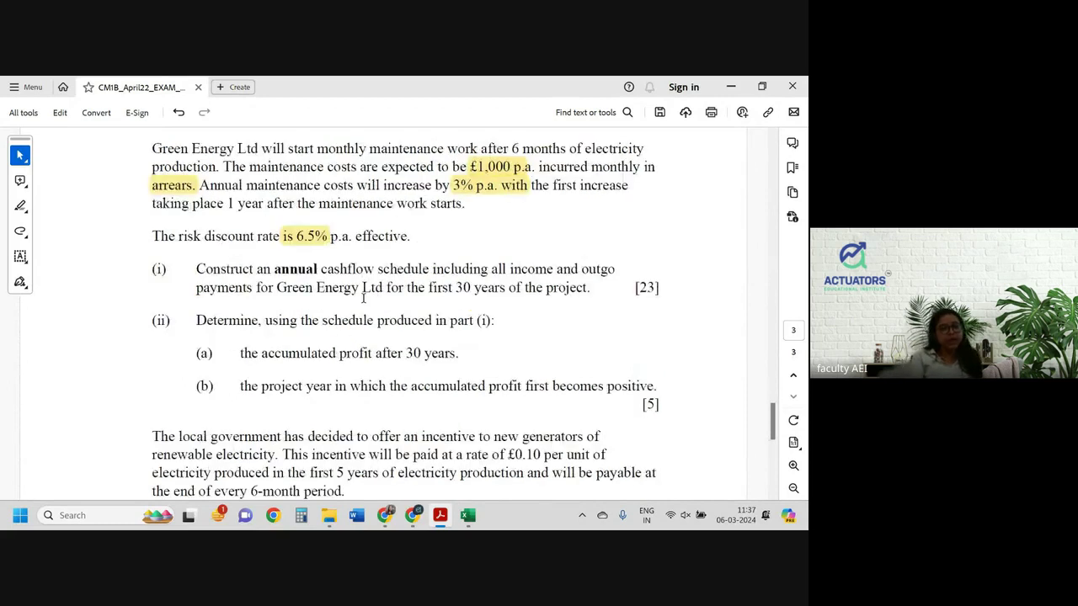
pyautogui.scroll(-1, 363, 298)
pyautogui.moveTo(259, 252); pyautogui.dragTo(552, 271)
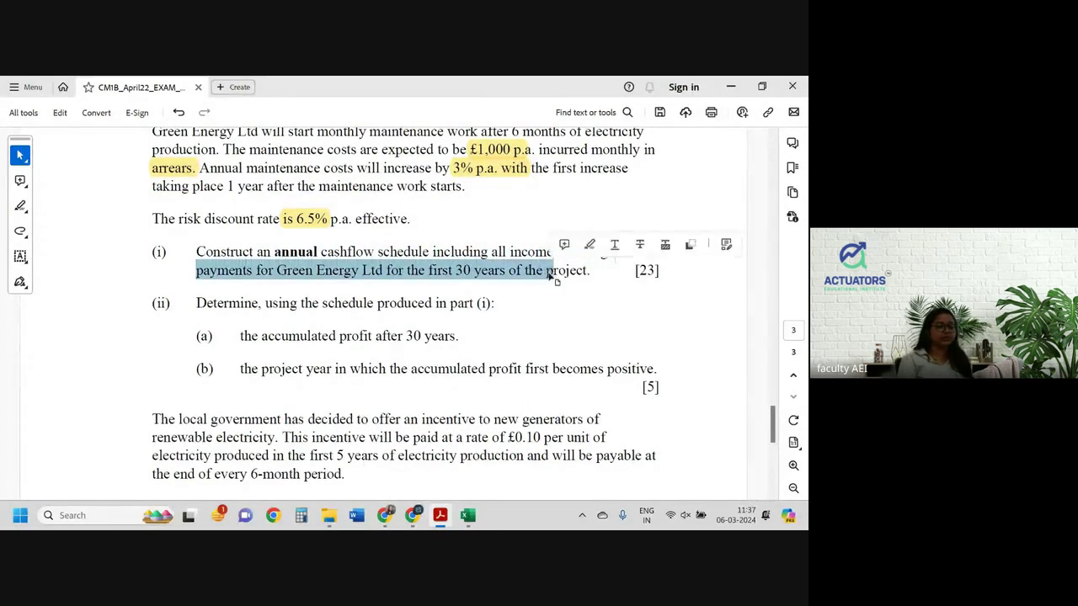
pyautogui.click(494, 270)
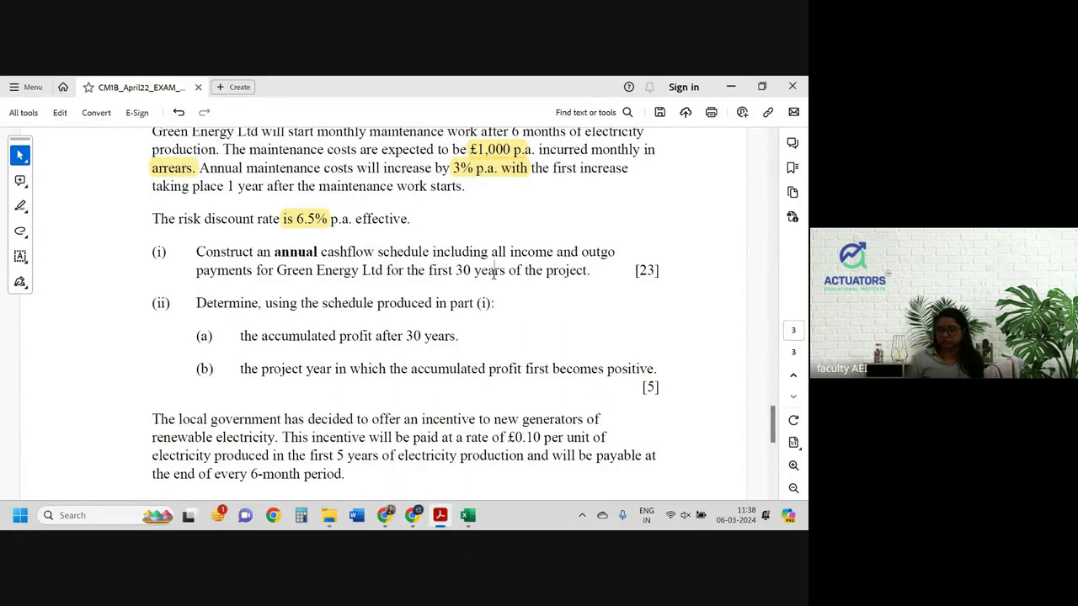
# On the Q3 (i) and (ii) sheet, enter label i in B4 and 6.5% in C4.
pyautogui.hotkey('alt', 'Tab')
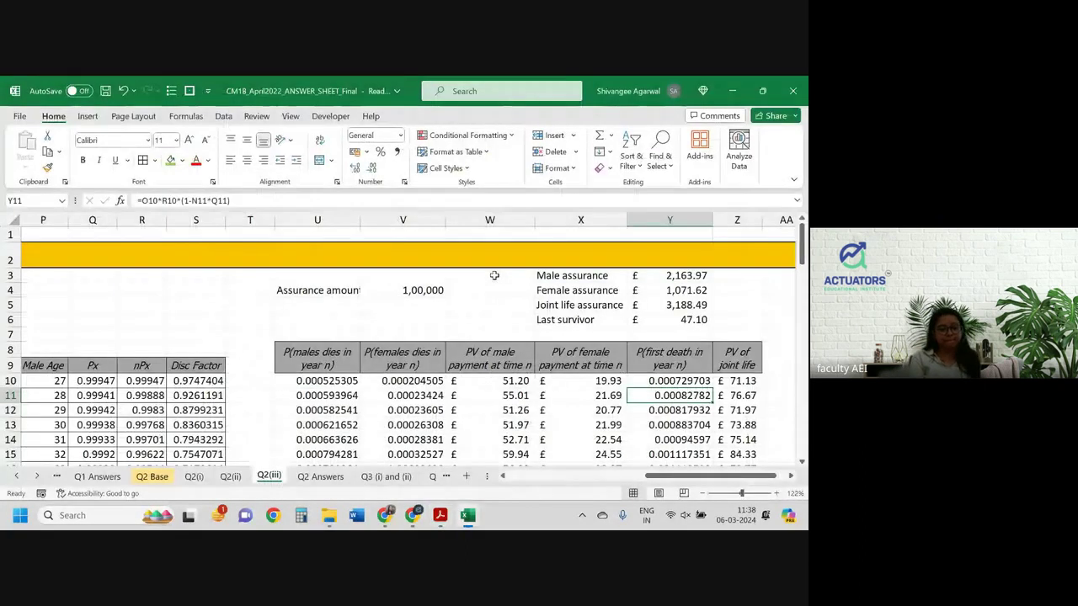
pyautogui.hotkey('ctrl', 'pagedown')
pyautogui.hotkey('ctrl', 'pagedown')
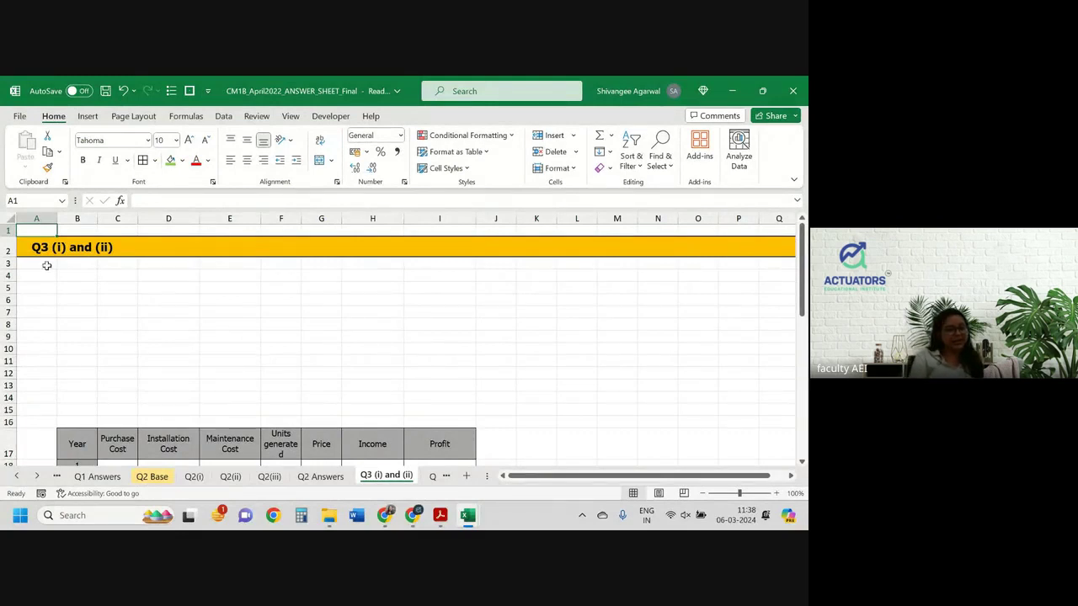
pyautogui.click(76, 276)
pyautogui.write('i')
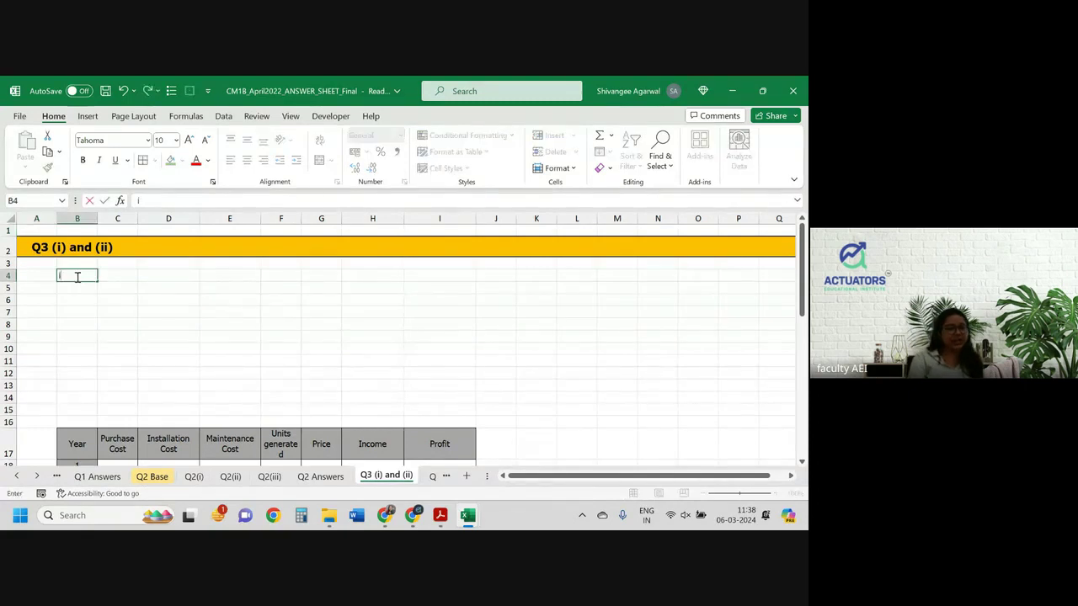
pyautogui.press('Tab')
pyautogui.write('6.5')
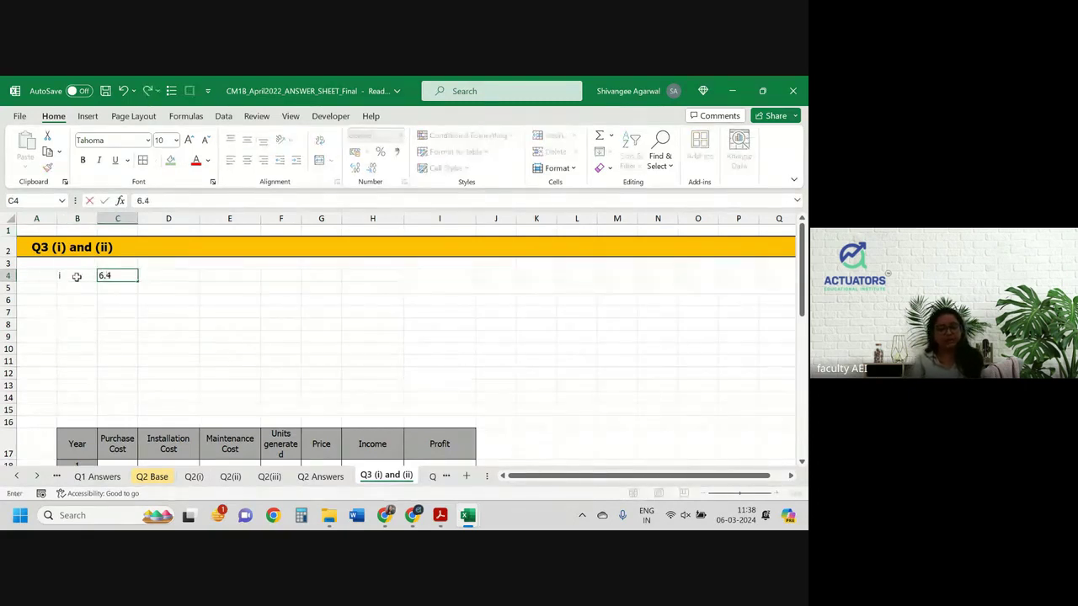
pyautogui.press('Return')
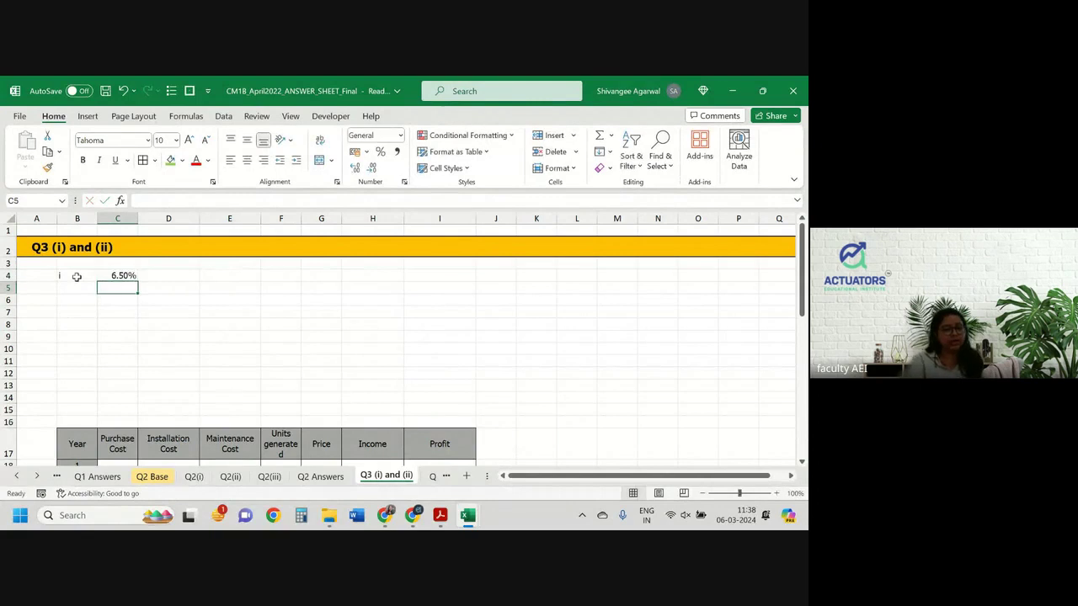
# Select C18 for the Year 1 purchase cost, then return to the exam PDF.
pyautogui.scroll(-5, 77, 277)
pyautogui.scroll(1, 80, 276)
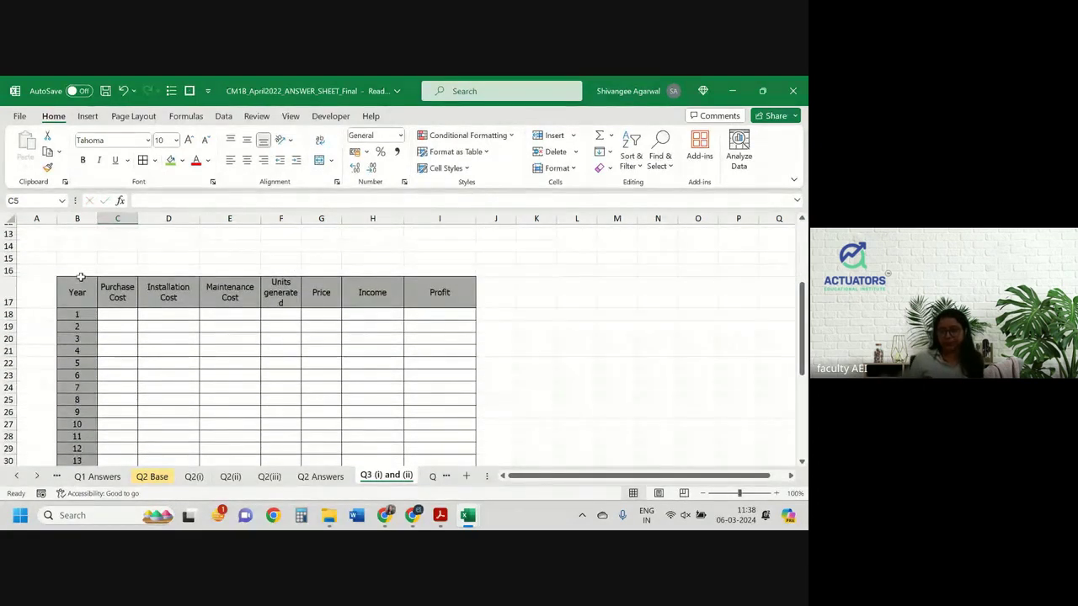
pyautogui.click(114, 313)
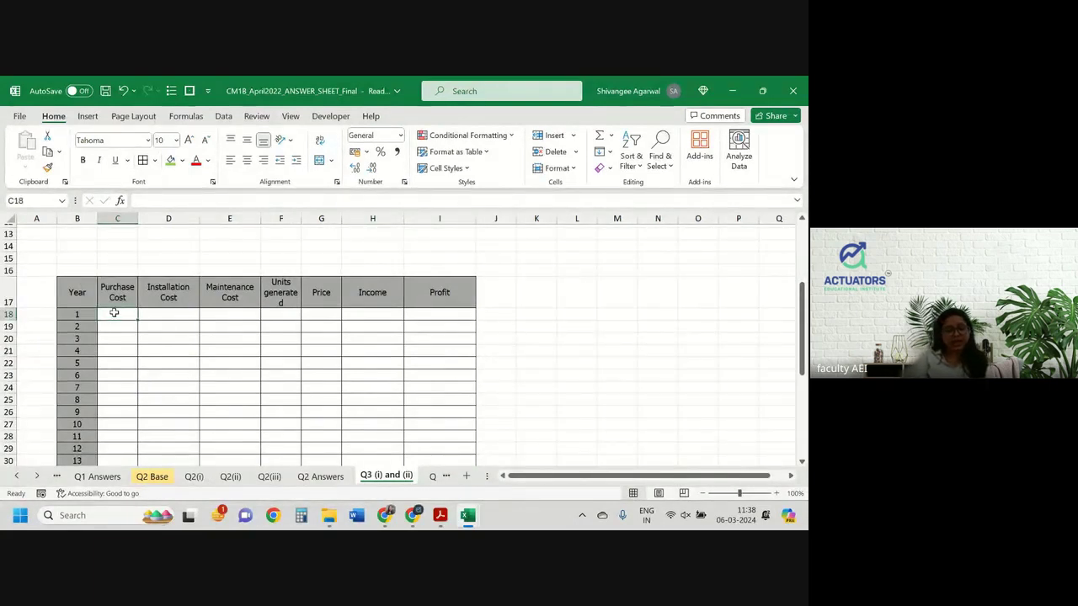
pyautogui.hotkey('alt', 'Tab')
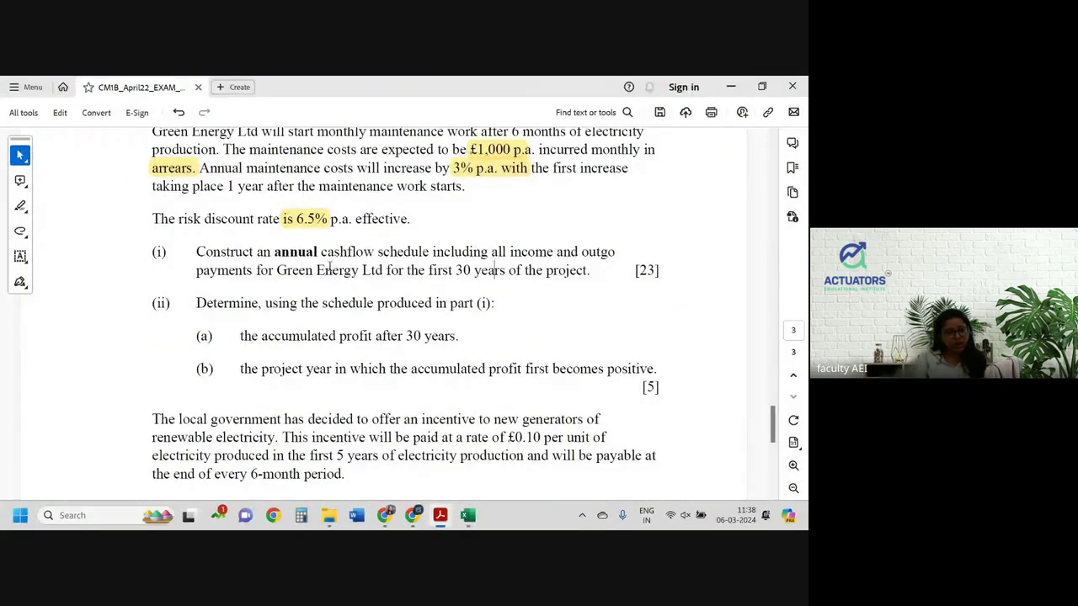
# Highlight 'annual cashflow' in part (i) of the question.
pyautogui.moveTo(275, 253); pyautogui.dragTo(373, 253)
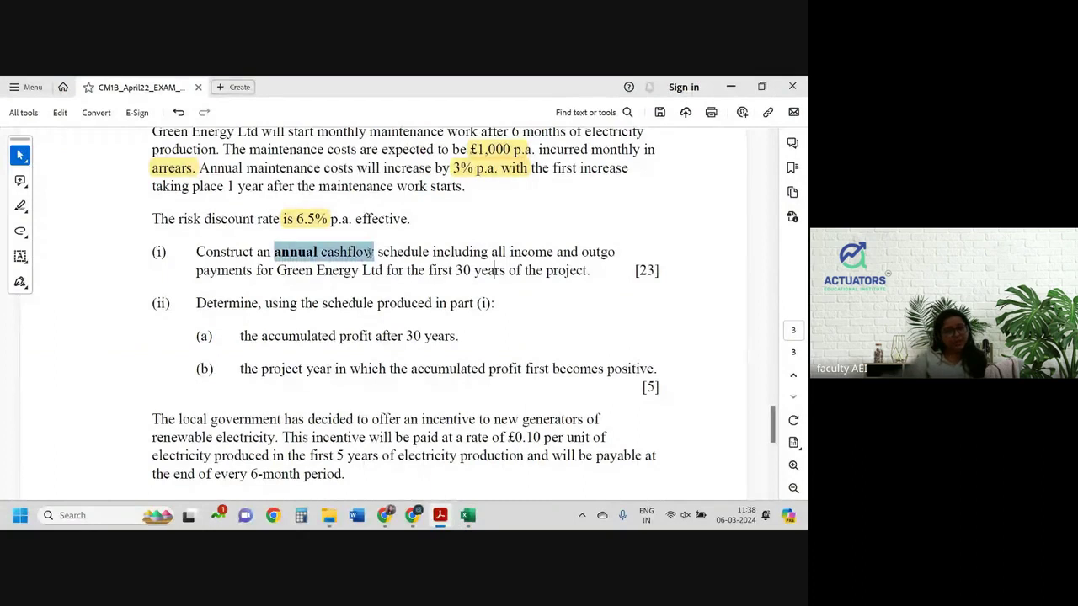
pyautogui.click(409, 227)
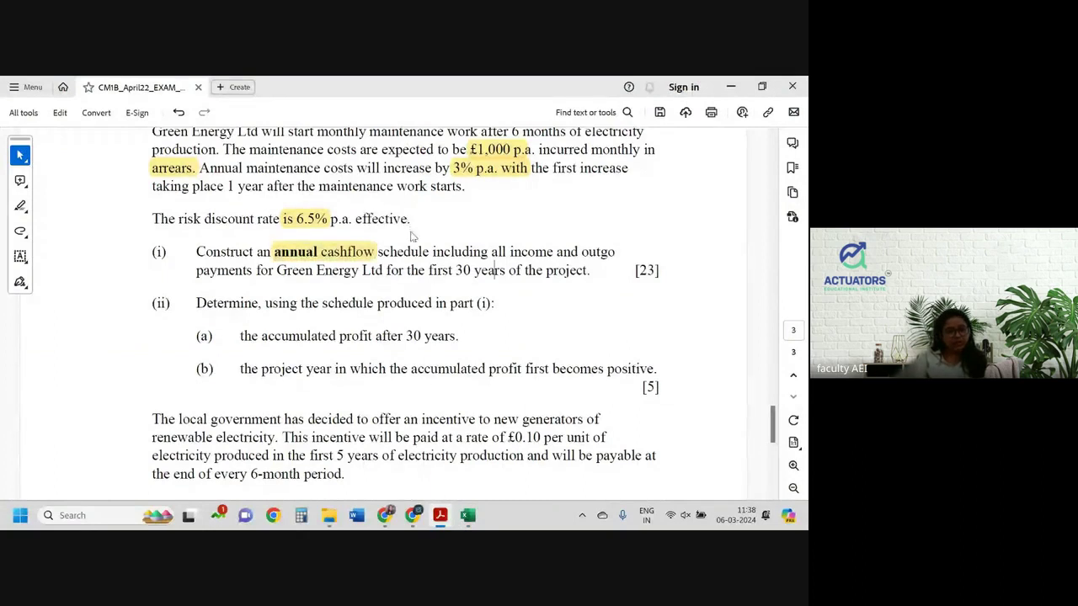
pyautogui.hotkey('alt', 'Tab')
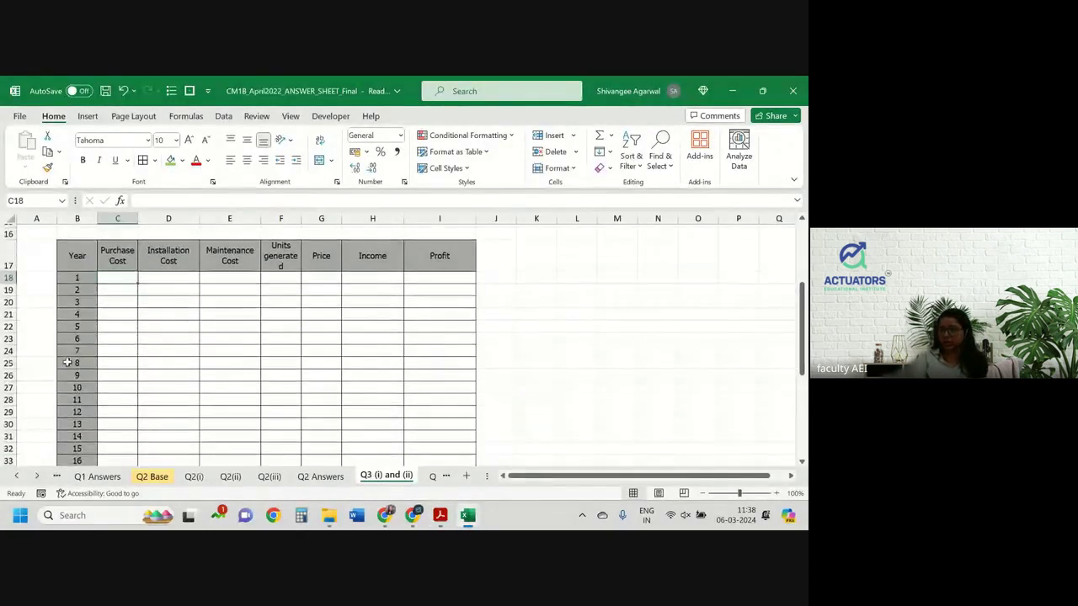
pyautogui.hotkey('alt', 'Tab')
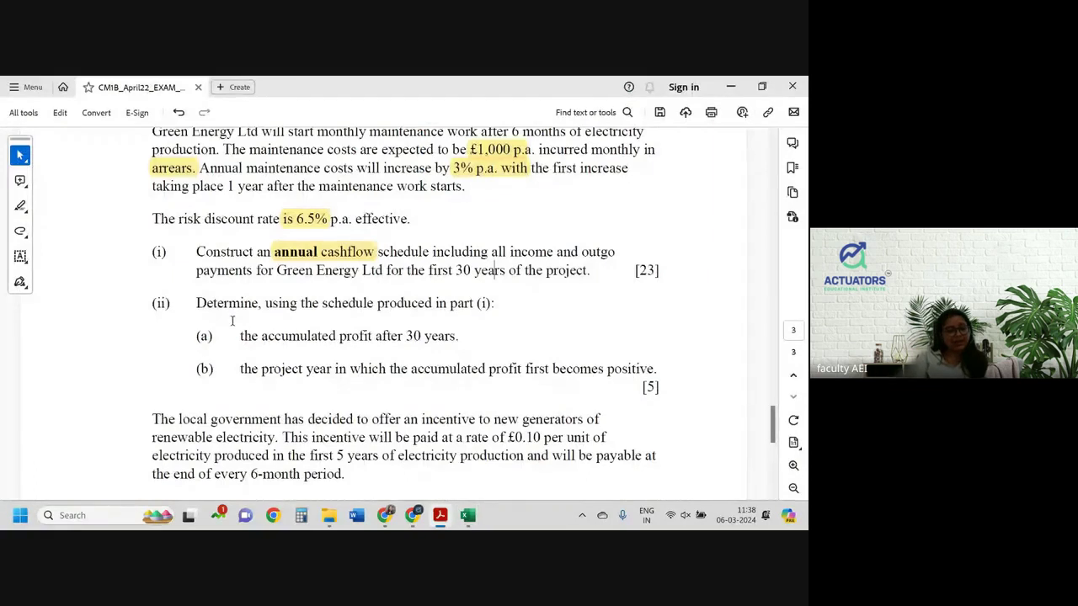
pyautogui.hotkey('alt', 'Tab')
pyautogui.hotkey('alt', 'Tab')
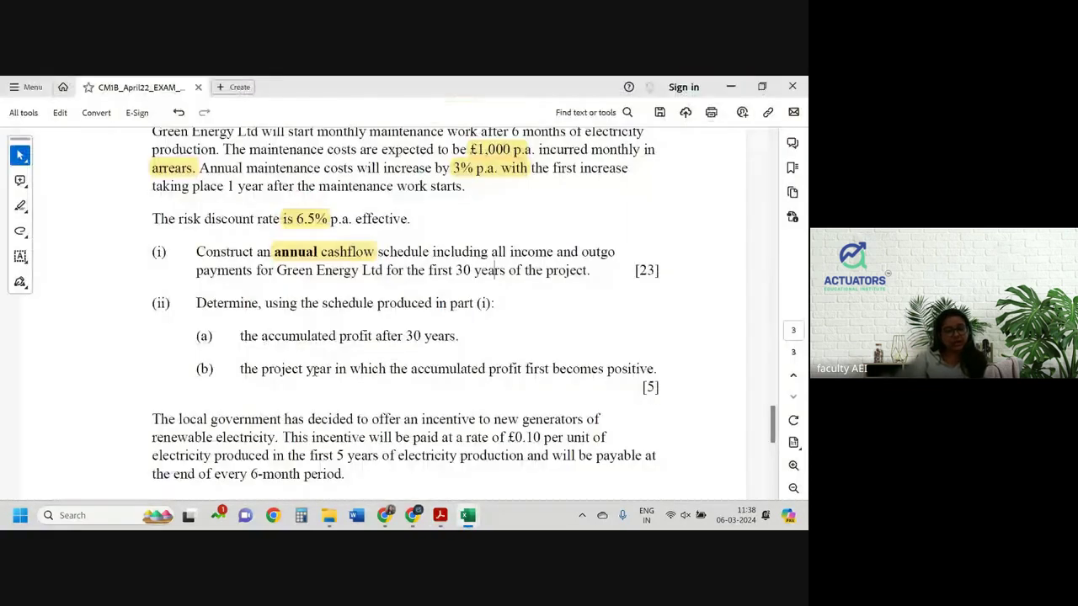
# Review part (ii) on accumulated profit after 30 years, then return to the Excel Q3 sheet.
pyautogui.moveTo(197, 303); pyautogui.dragTo(447, 304)
pyautogui.moveTo(262, 336); pyautogui.dragTo(432, 336)
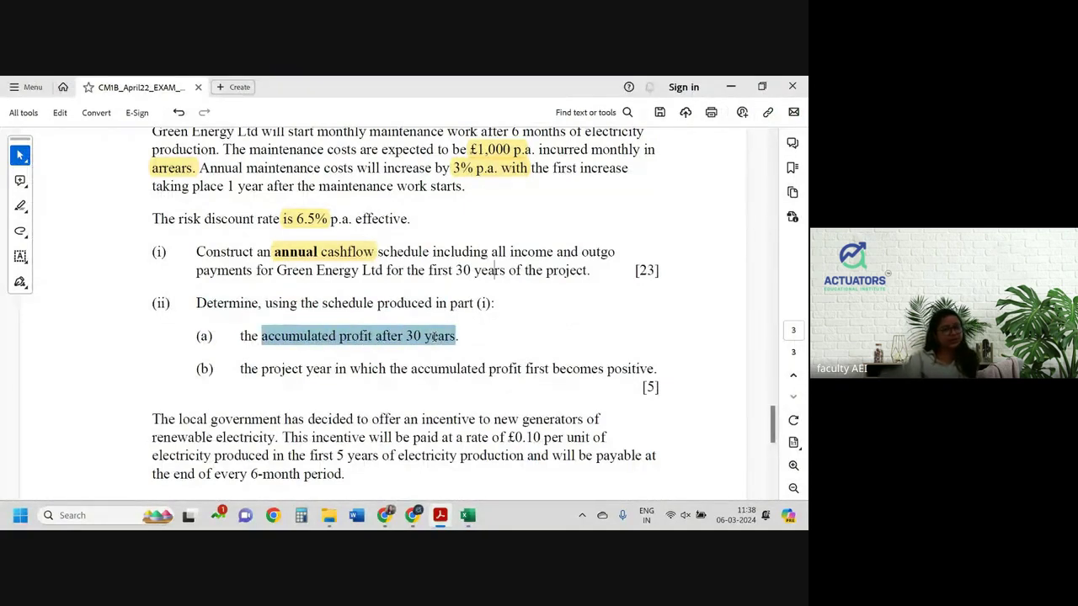
pyautogui.moveTo(302, 371)
pyautogui.mouseDown()
pyautogui.moveTo(603, 371)
pyautogui.moveTo(596, 380)
pyautogui.mouseUp()
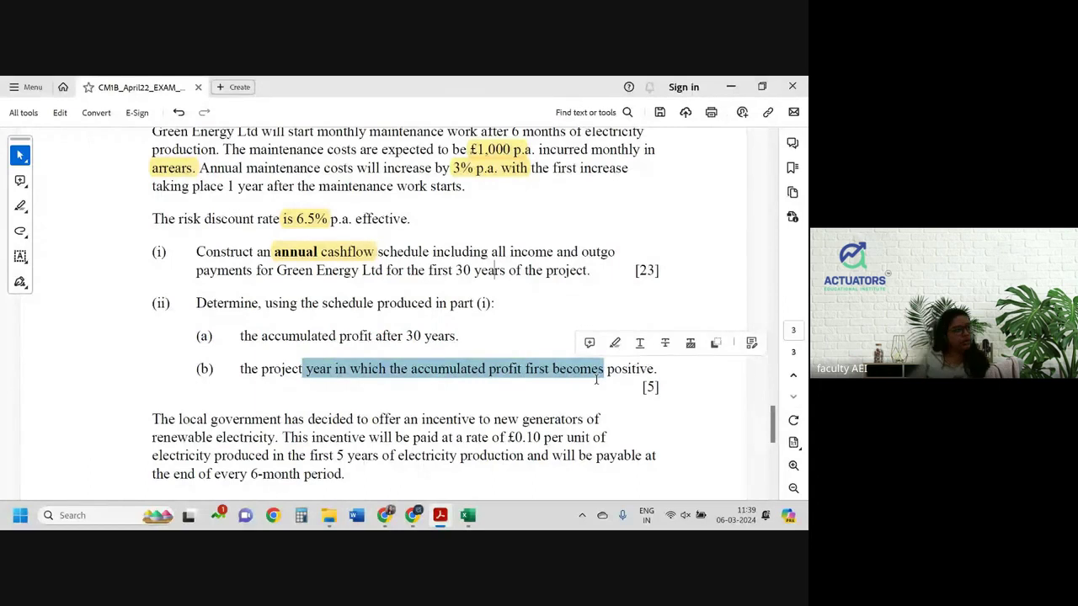
pyautogui.hotkey('alt', 'Tab')
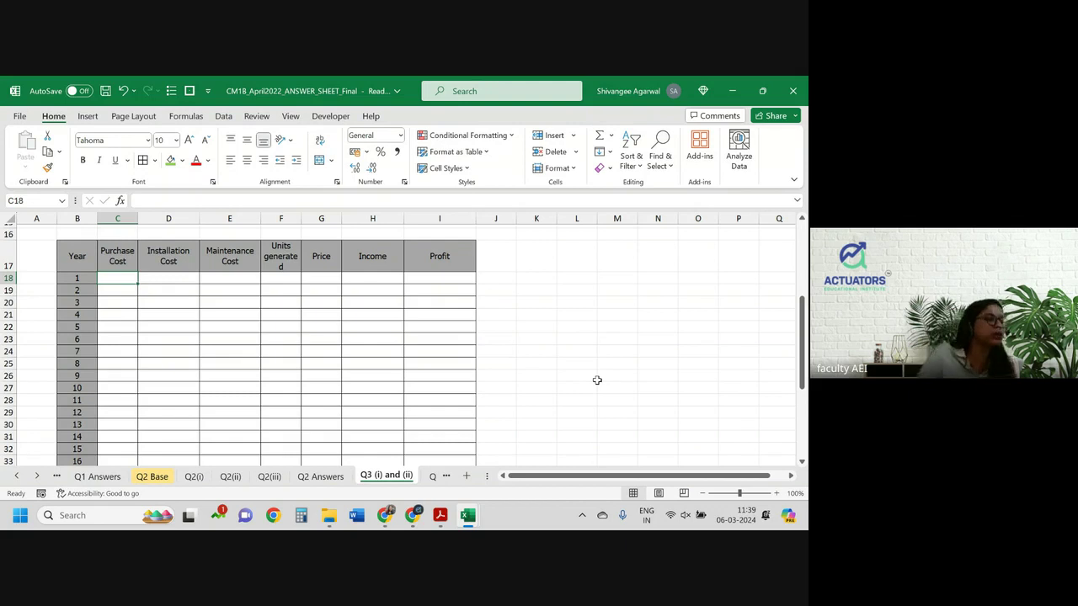
pyautogui.hotkey('alt', 'Tab')
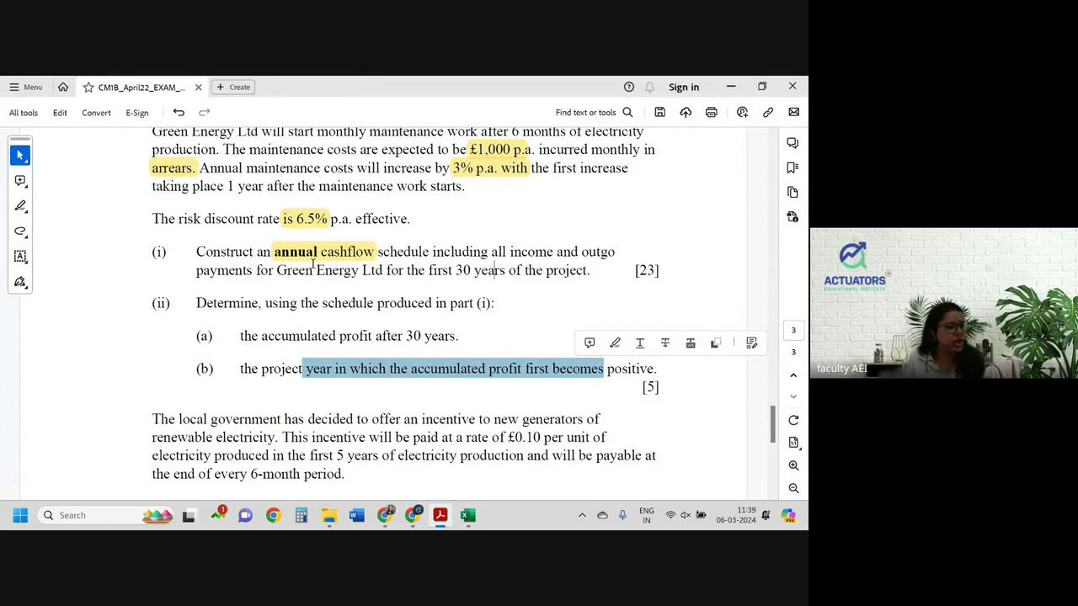
pyautogui.hotkey('alt', 'Tab')
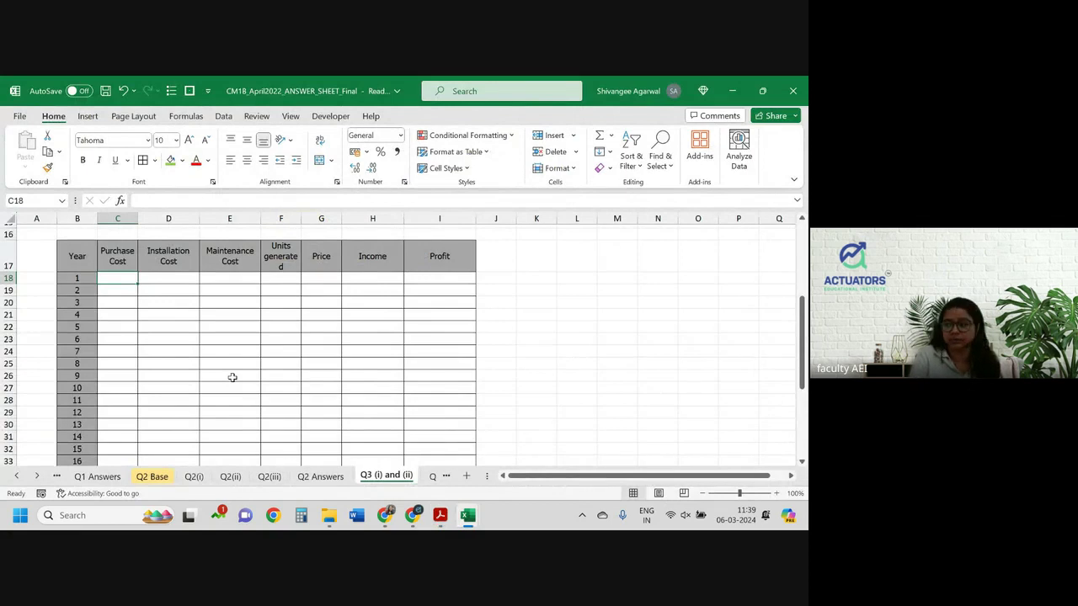
# Enter the Year 1 purchase cost in C18 as 10000 grown by the 6.5% rate.
pyautogui.write('=10000')
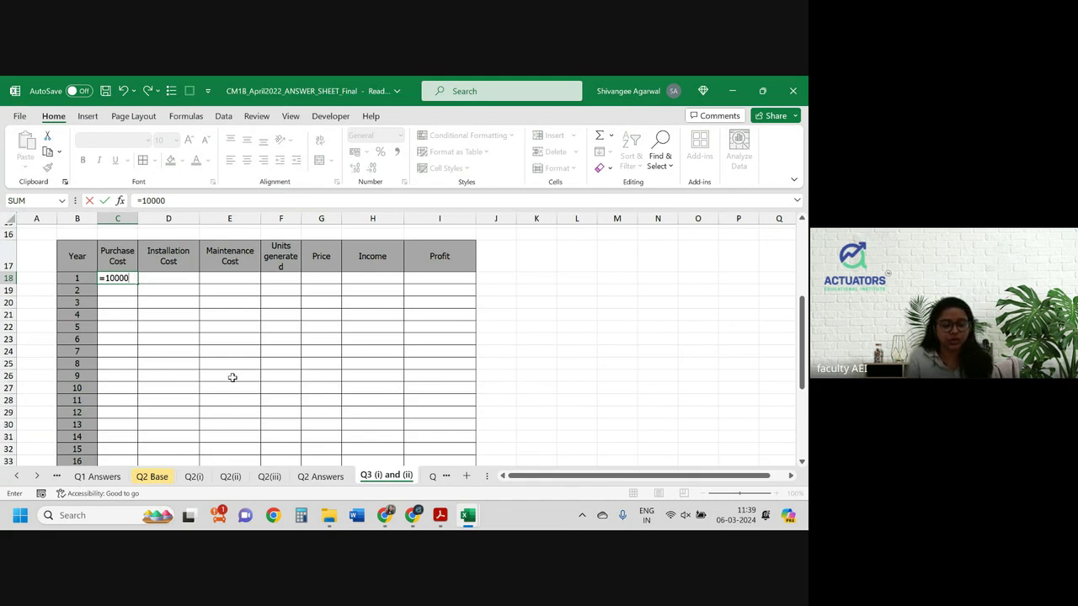
pyautogui.write('*(1')
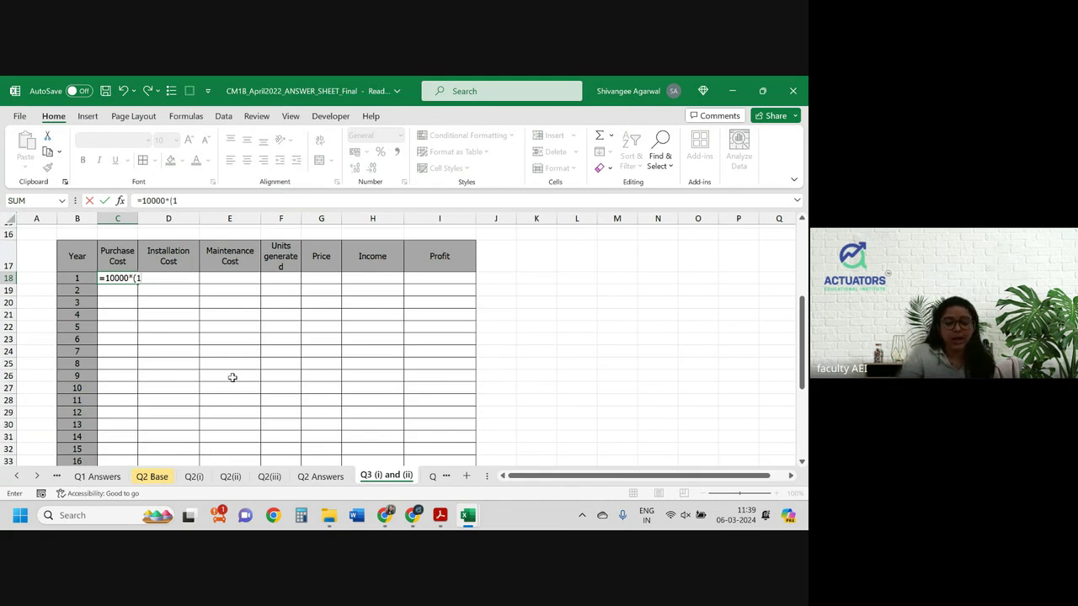
pyautogui.write('+')
pyautogui.press('Up')
pyautogui.press('Up')
pyautogui.press('Up')
pyautogui.press('Up')
pyautogui.press('Up')
pyautogui.press('Up')
pyautogui.press('Up')
pyautogui.press('Up')
pyautogui.press('Up')
pyautogui.press('Up')
pyautogui.press('Up')
pyautogui.press('Up')
pyautogui.press('Up')
pyautogui.press('Up')
pyautogui.press('Up')
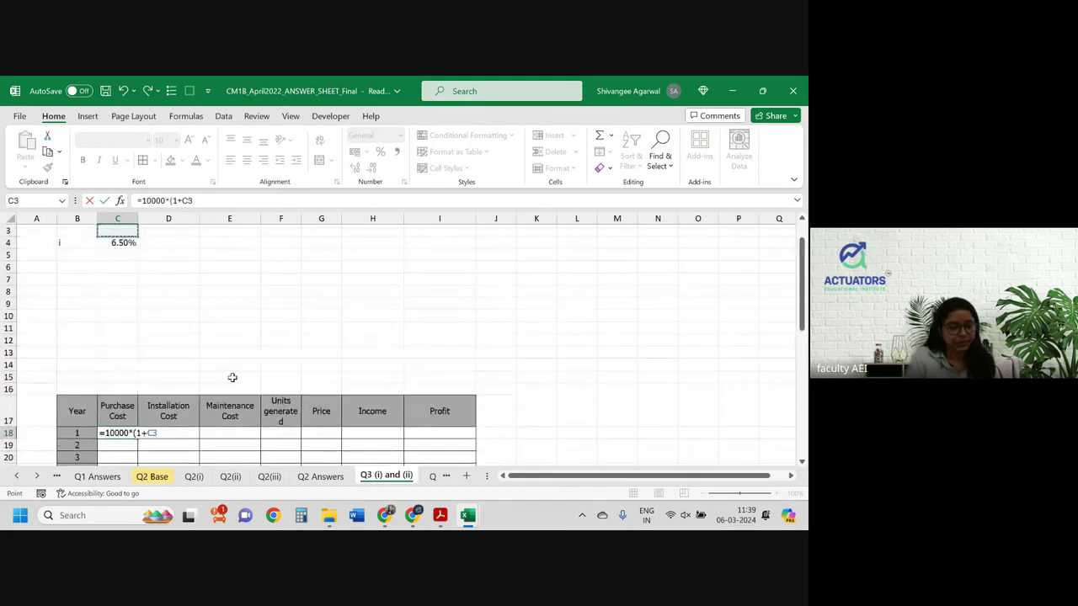
pyautogui.press('Down')
pyautogui.write(')')
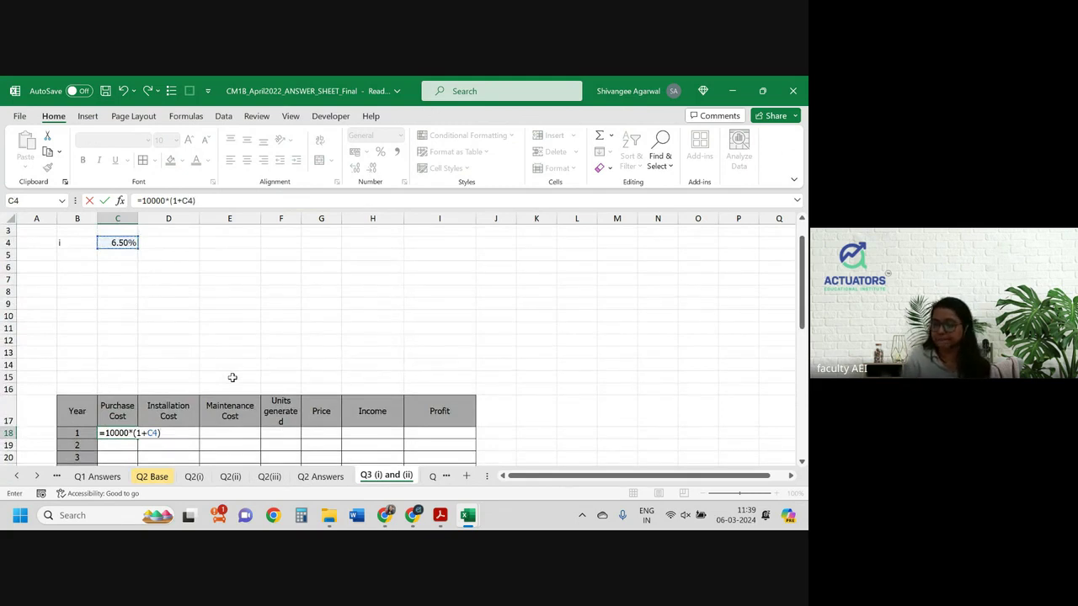
pyautogui.press('Return')
# Apply £ English (United Kingdom) accounting format to the C18:I21 cashflow block.
pyautogui.scroll(-2, 232, 377)
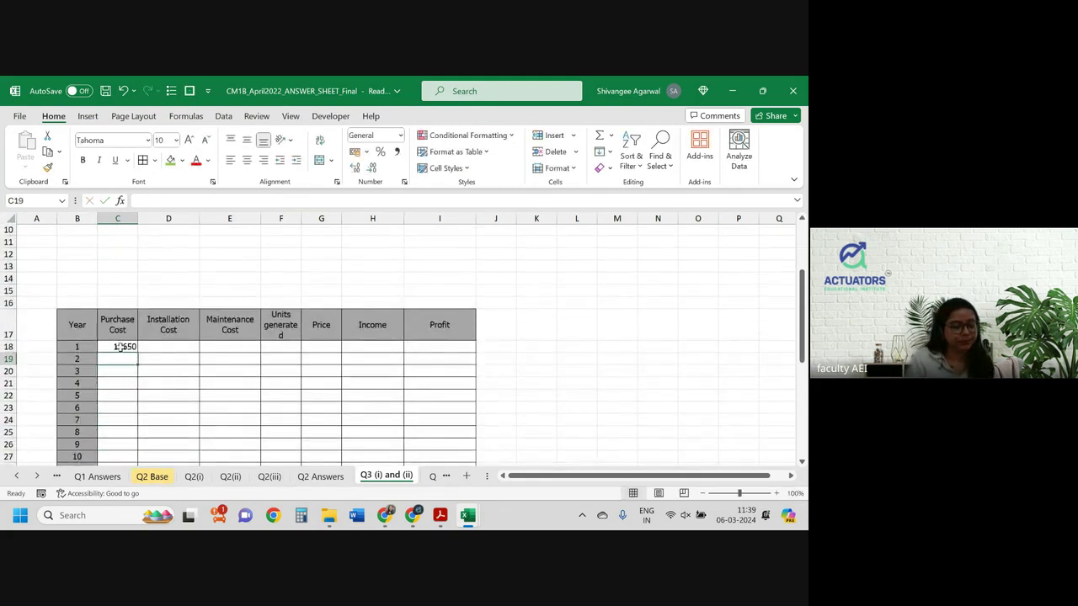
pyautogui.moveTo(121, 347); pyautogui.dragTo(438, 383)
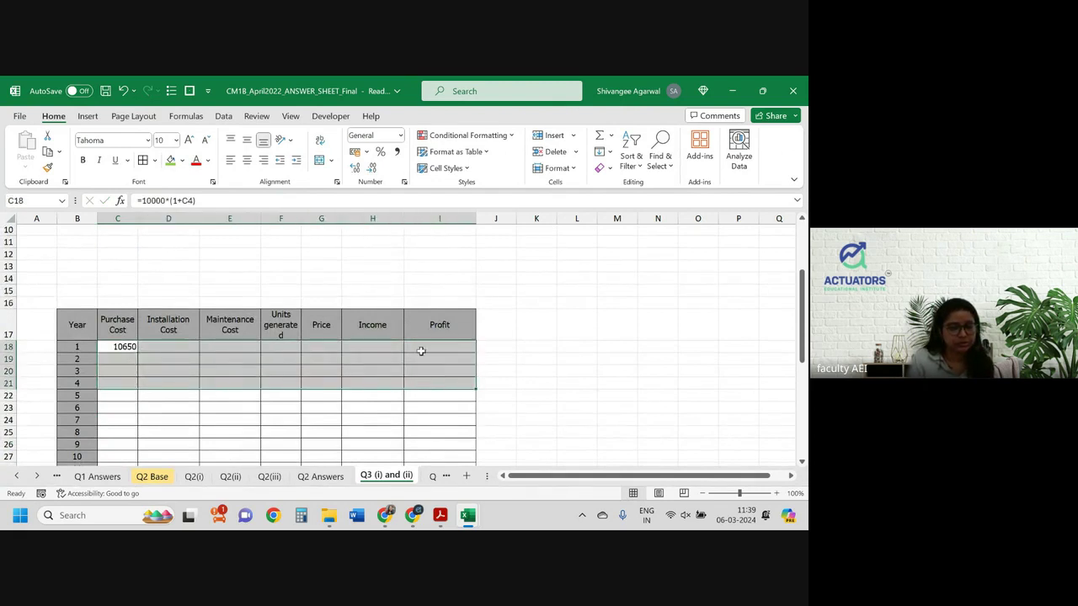
pyautogui.click(367, 152)
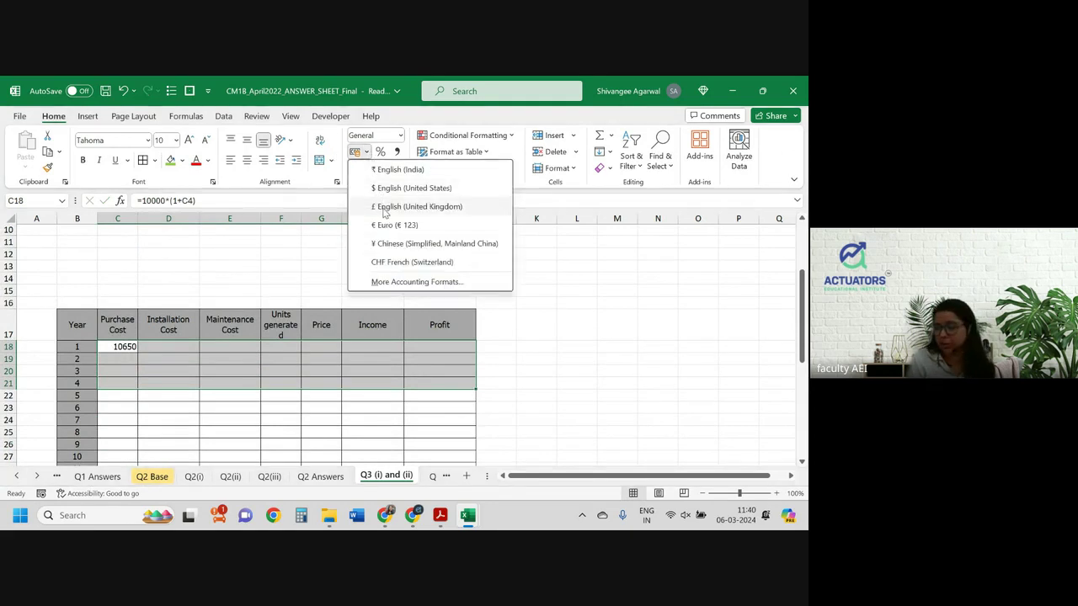
pyautogui.click(383, 208)
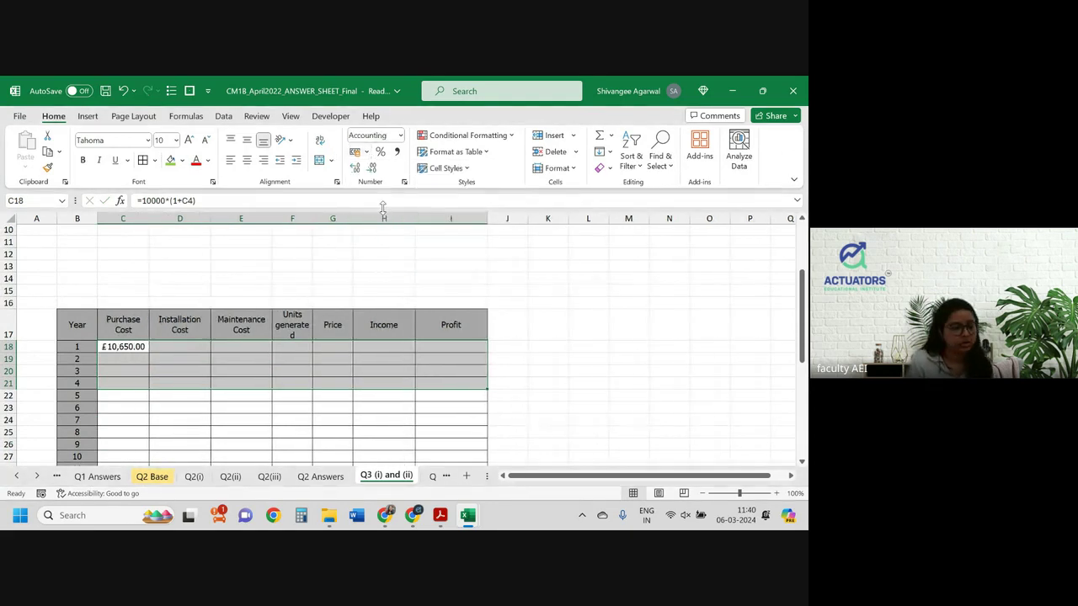
pyautogui.click(165, 351)
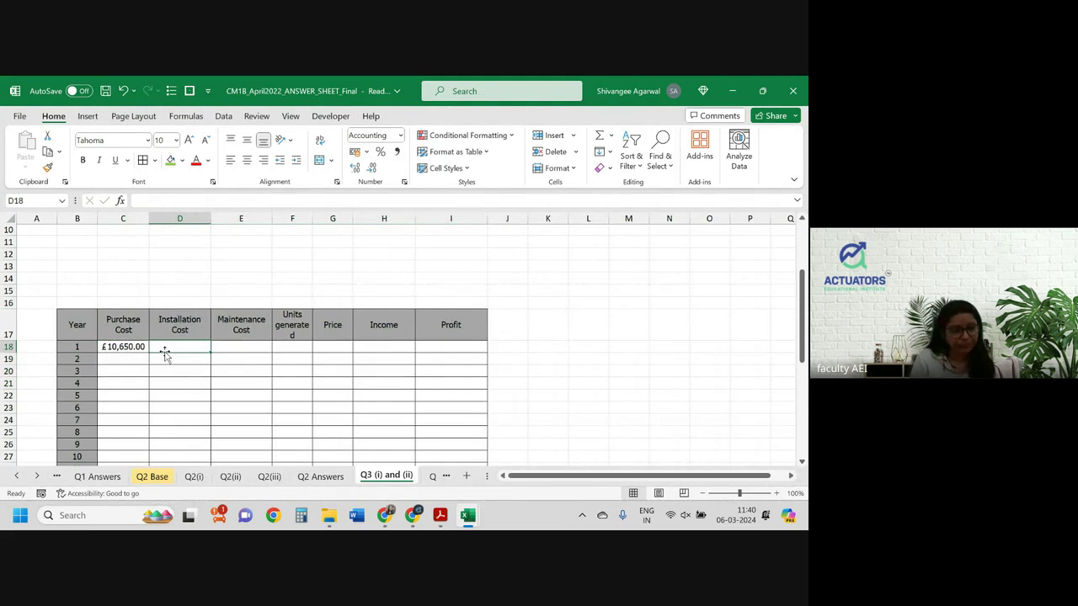
pyautogui.click(131, 327)
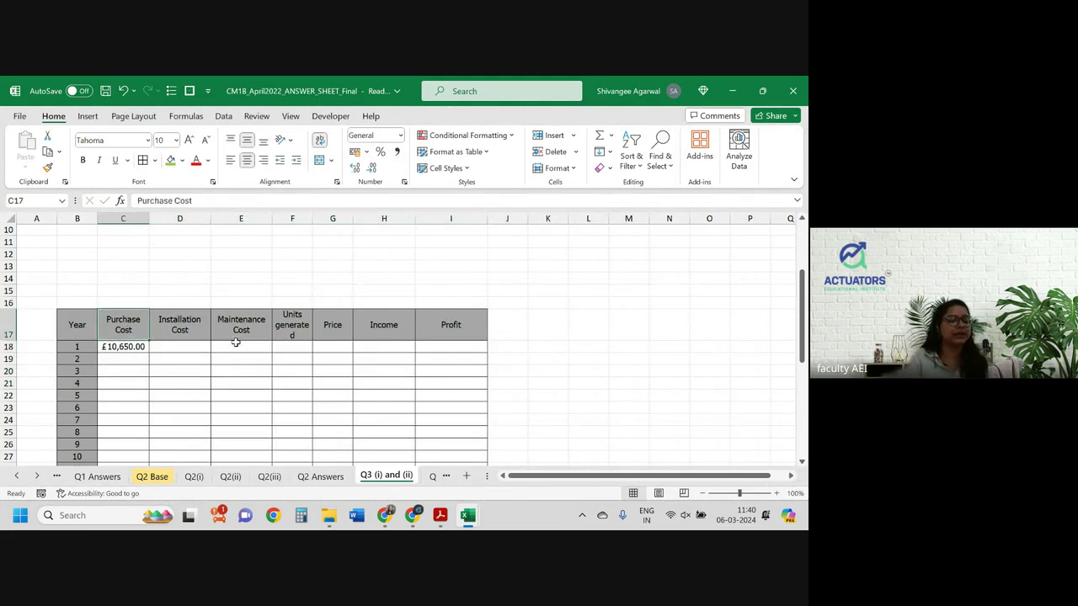
pyautogui.click(124, 292)
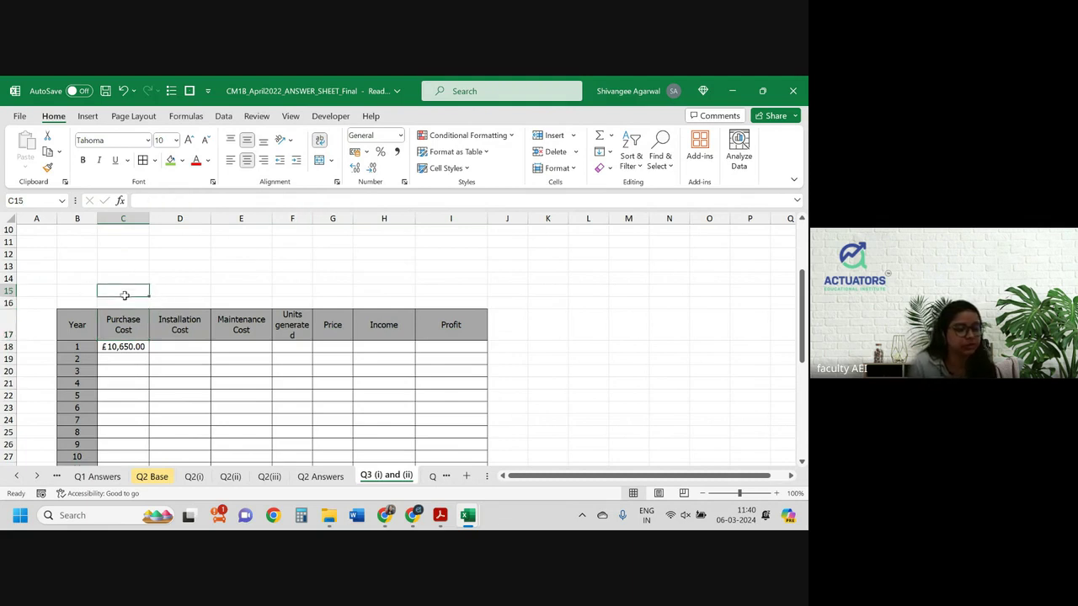
pyautogui.moveTo(123, 295); pyautogui.dragTo(196, 328)
pyautogui.click(186, 348)
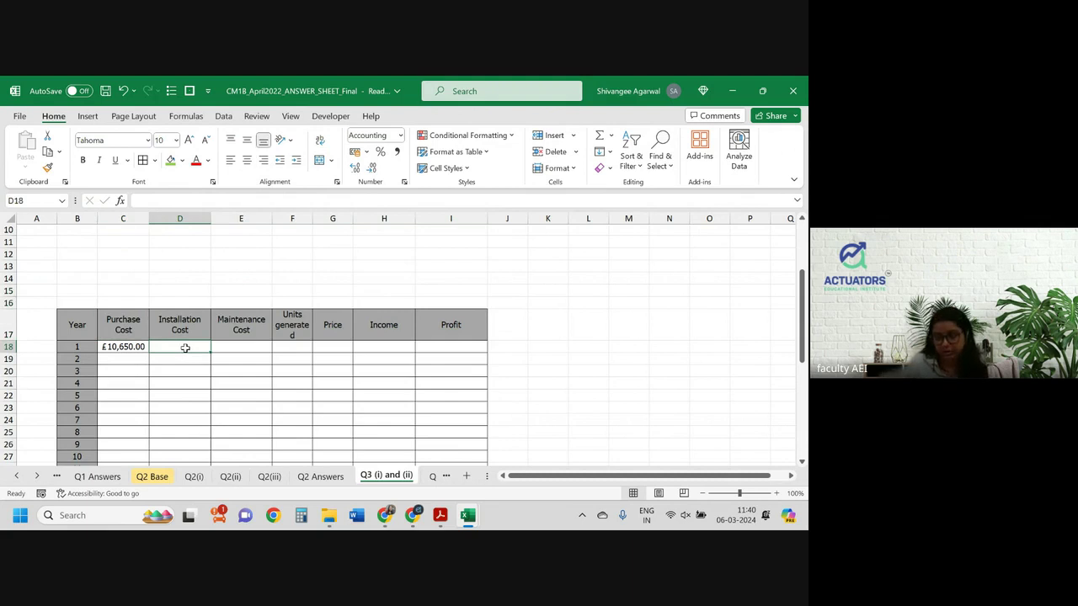
pyautogui.hotkey('alt', 'Tab')
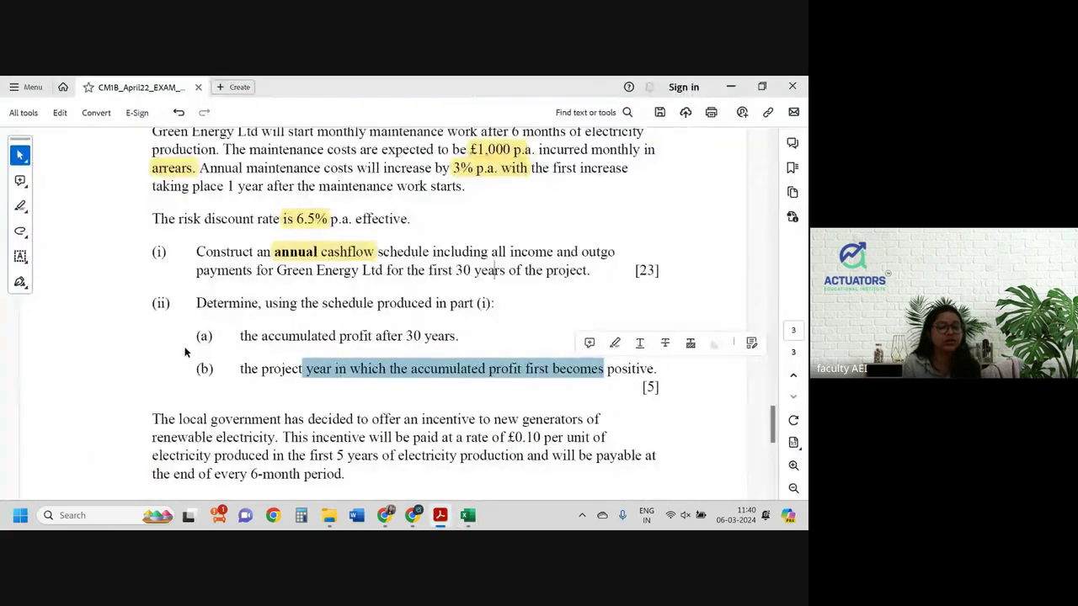
# Reread Question 3's opening paragraphs in the PDF, then return to the Excel Q3 sheet.
pyautogui.scroll(3, 358, 282)
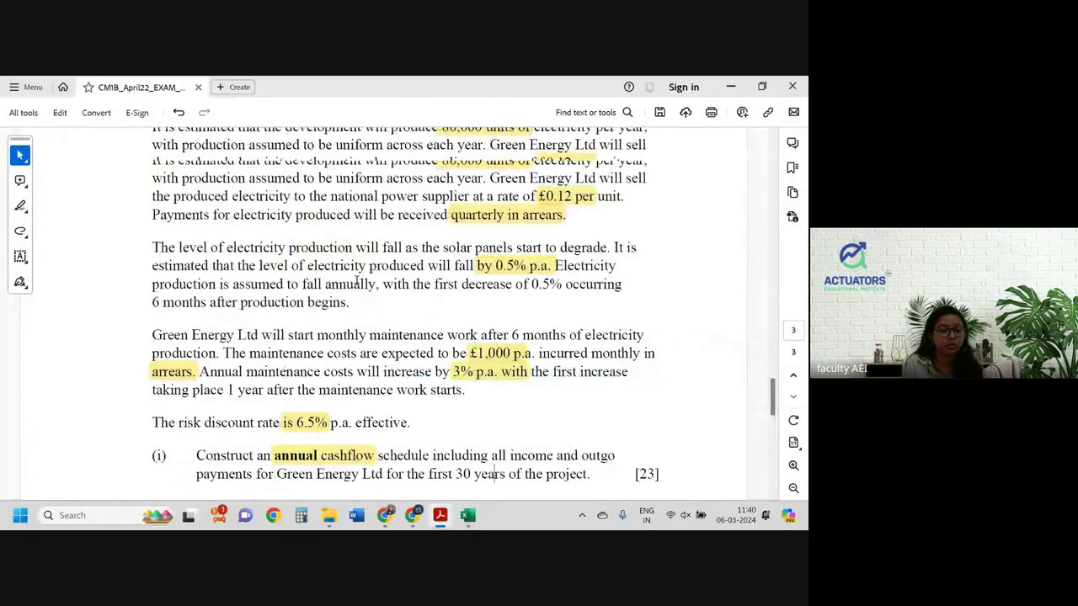
pyautogui.scroll(3, 358, 284)
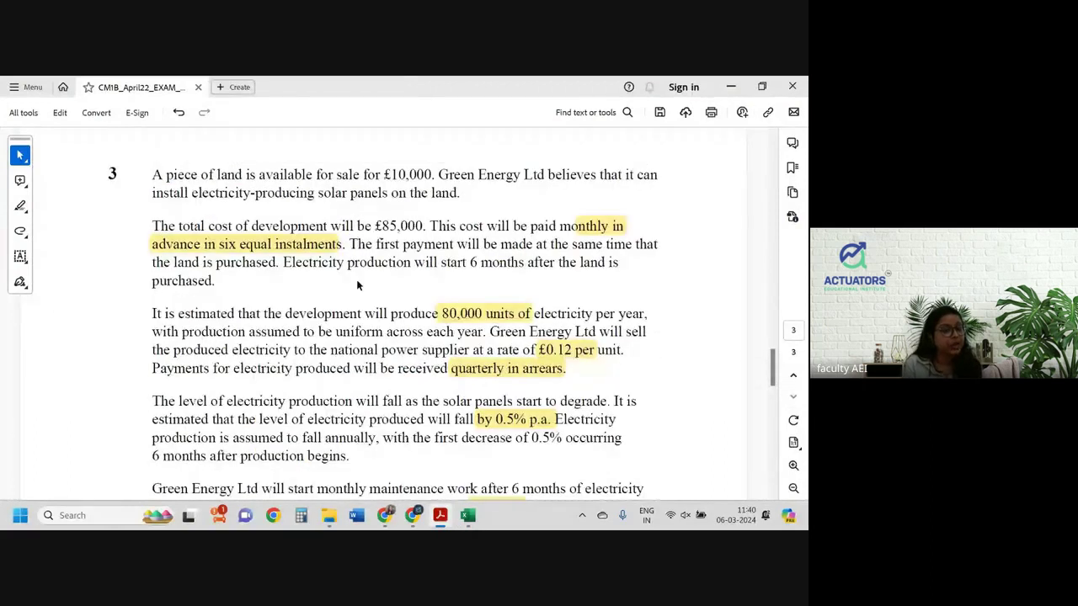
pyautogui.hotkey('alt', 'Tab')
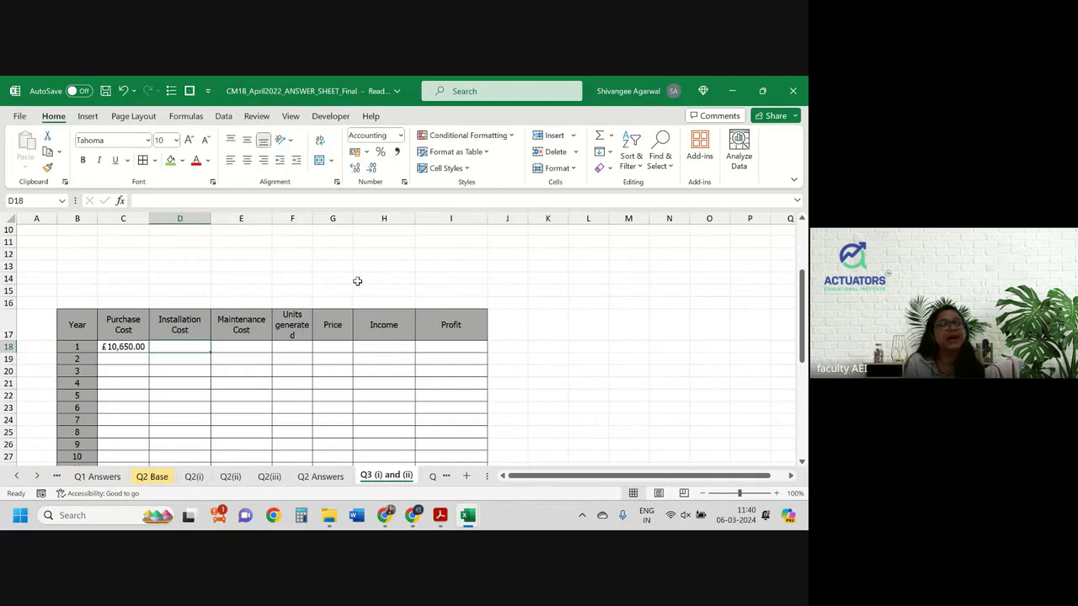
pyautogui.hotkey('alt', 'Tab')
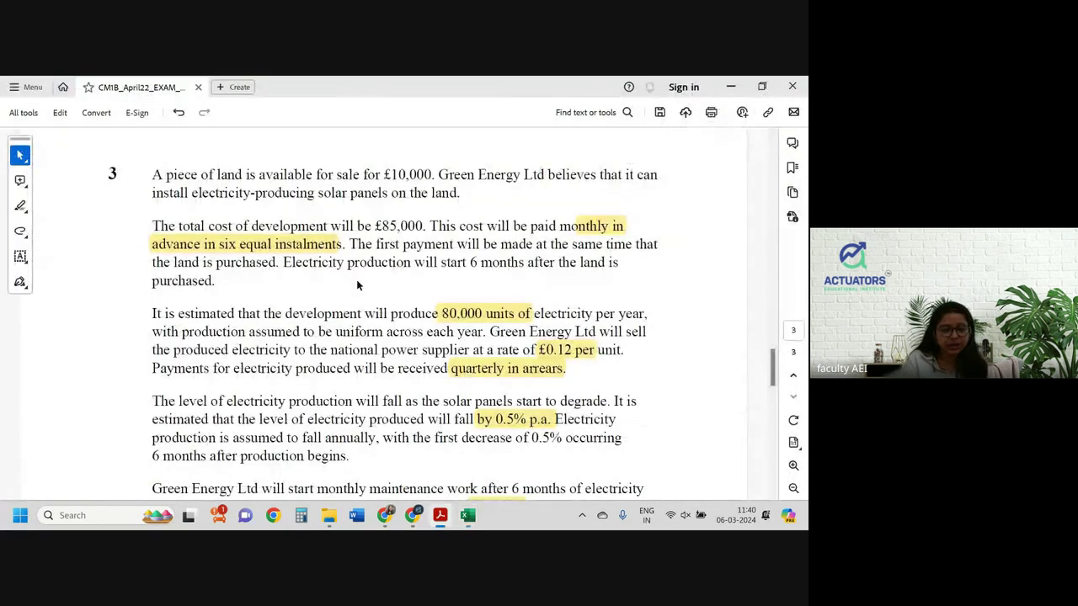
pyautogui.hotkey('alt', 'Tab')
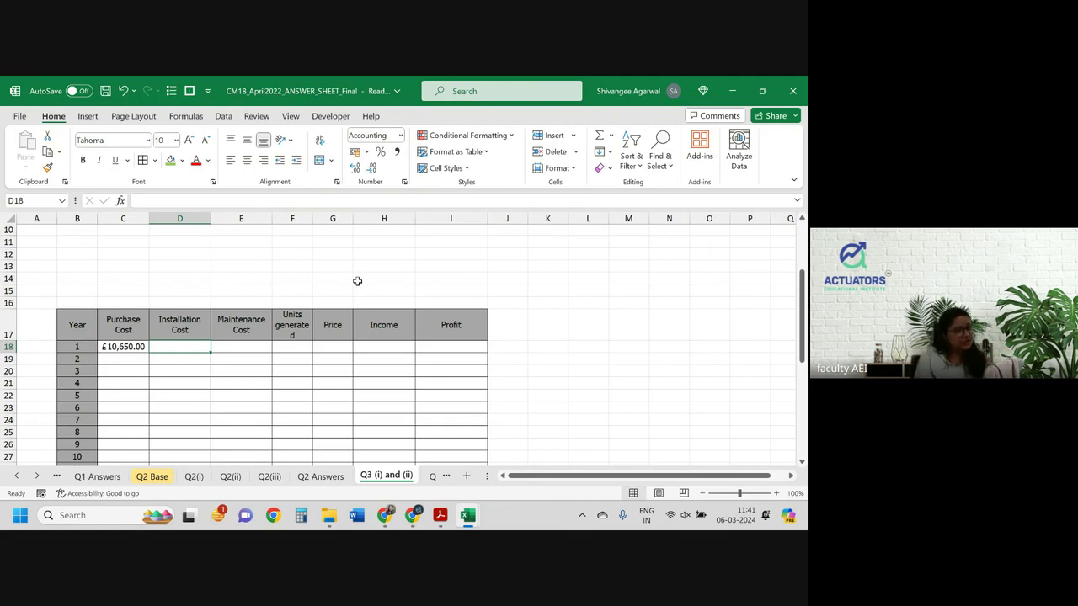
# Label cell B9 'd(12)'.
pyautogui.scroll(3, 356, 280)
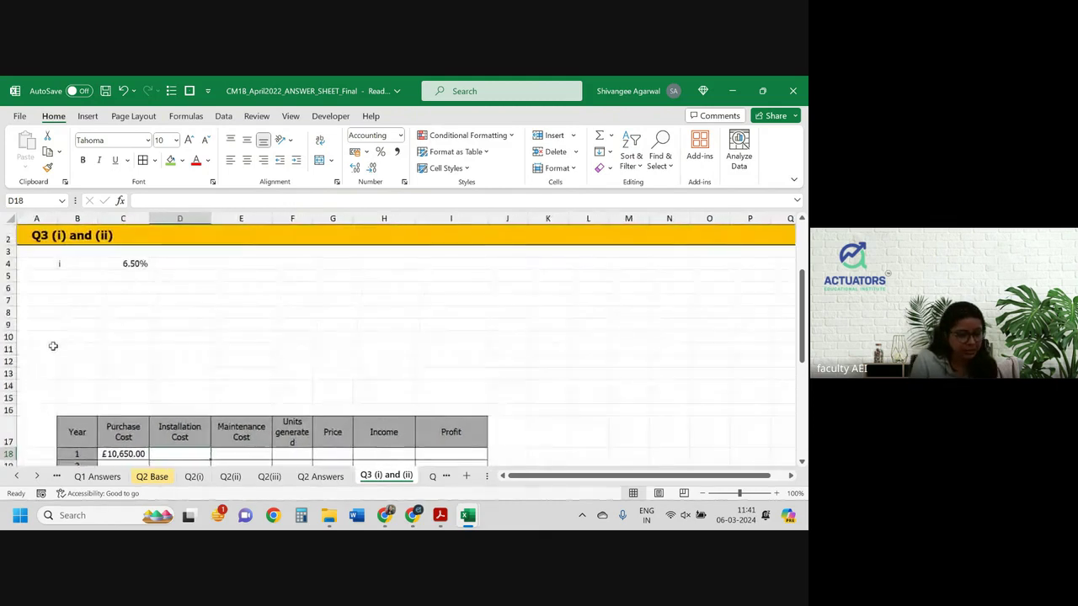
pyautogui.click(87, 326)
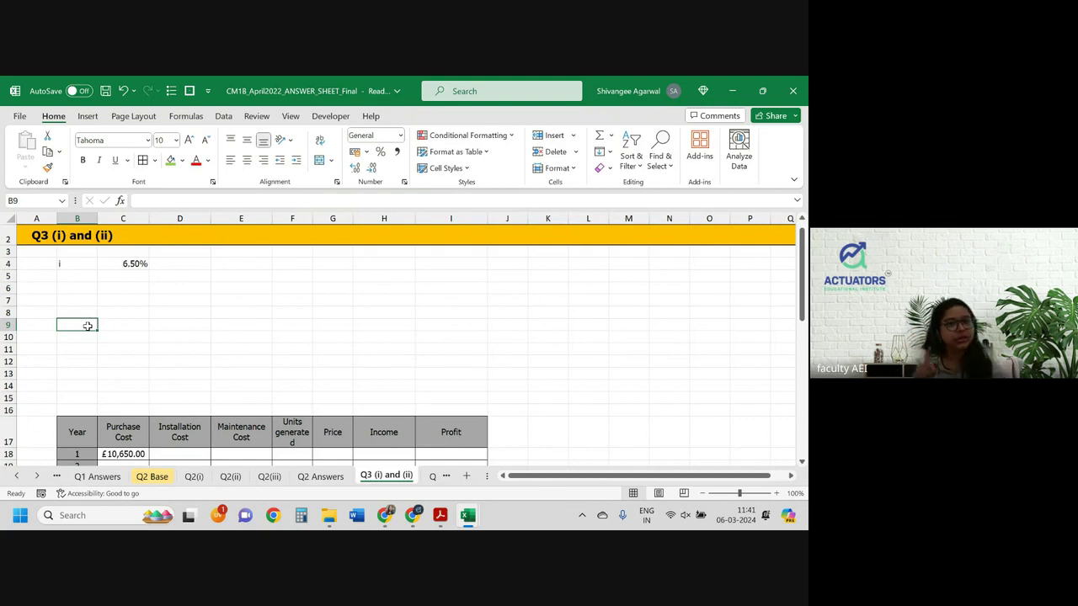
pyautogui.write('d(')
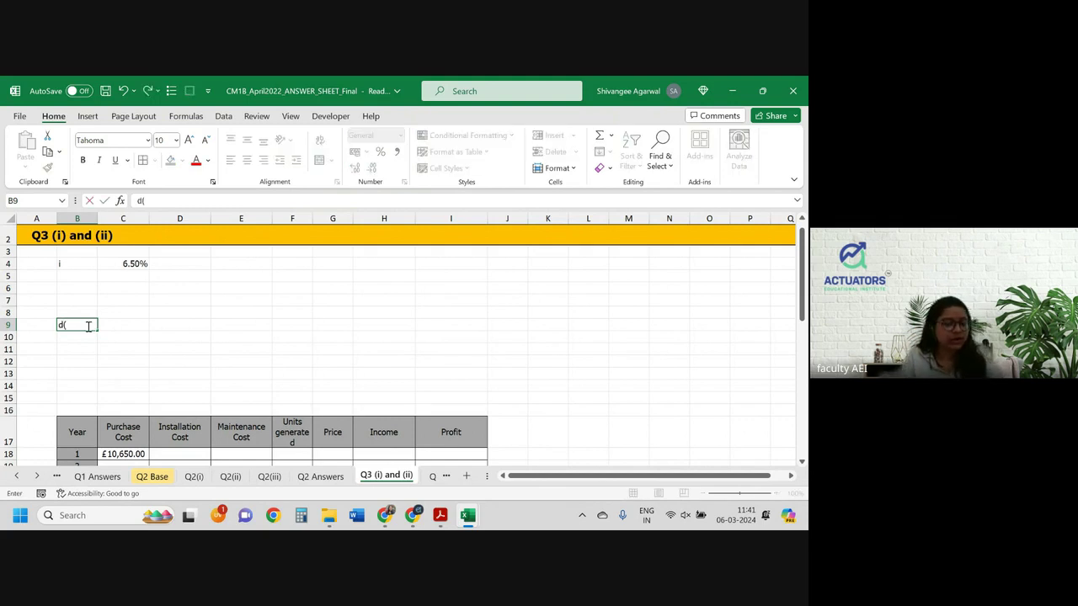
pyautogui.write('12')
pyautogui.press('Tab')
pyautogui.doubleClick(87, 324)
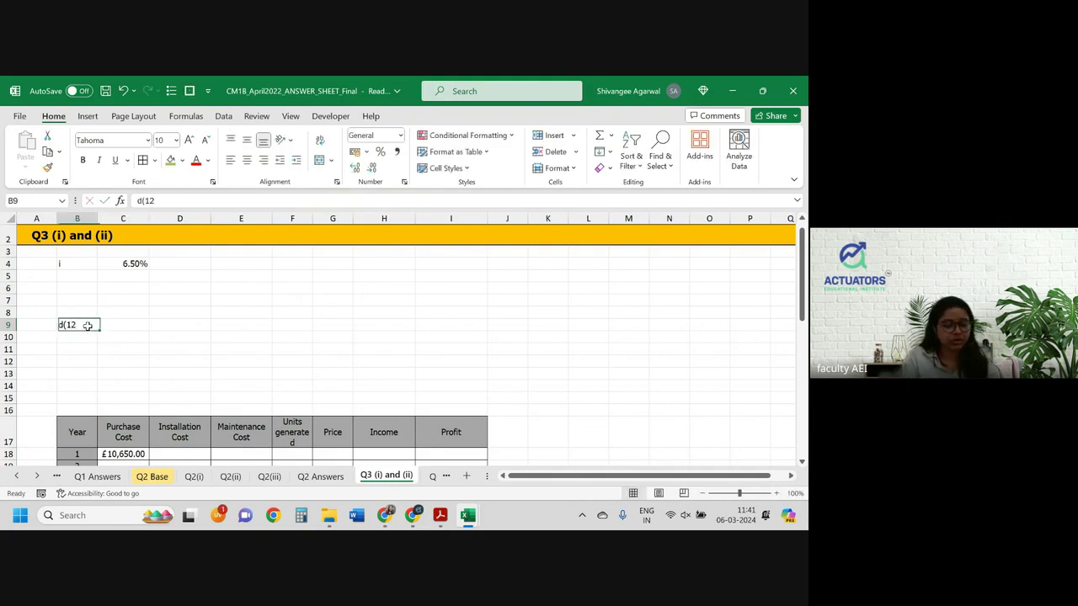
pyautogui.write(')')
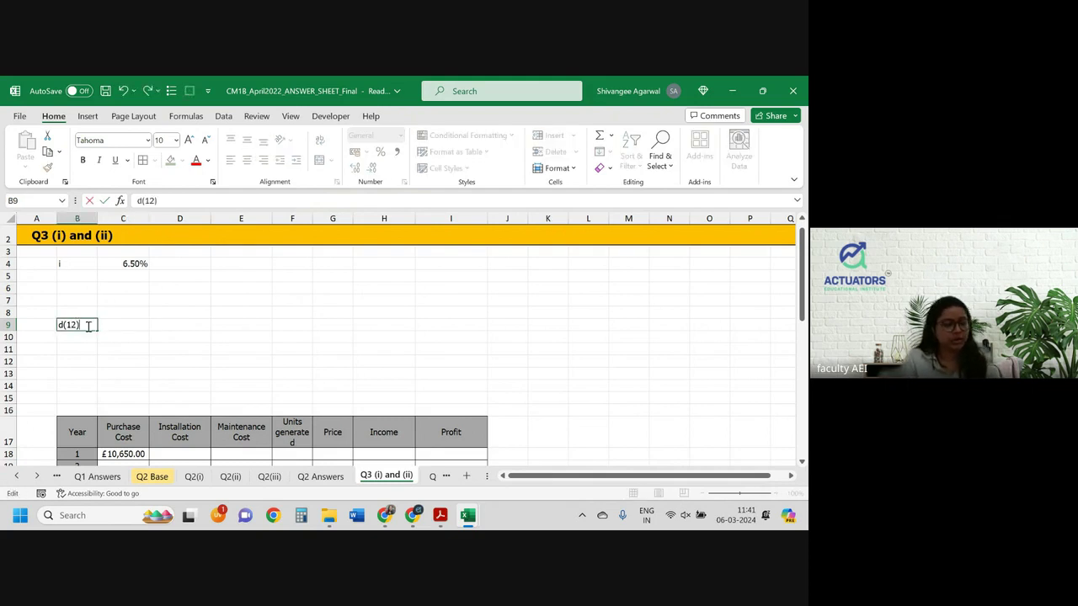
pyautogui.press('Tab')
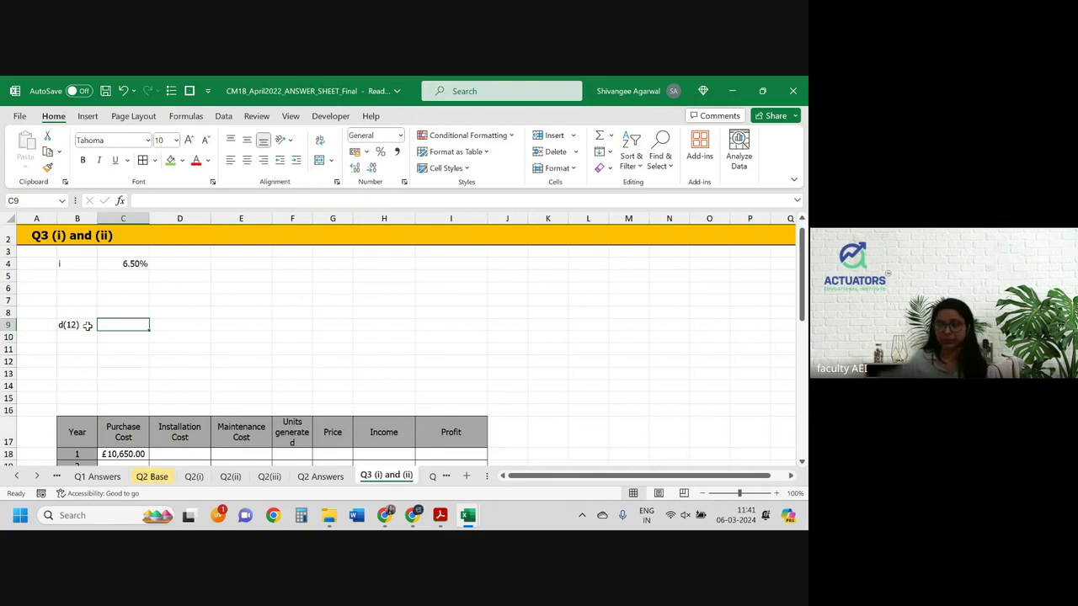
# Compute d(12) in C9 as =(1-(1+C4)^-(1/12))*12, showing one more decimal place.
pyautogui.write('=')
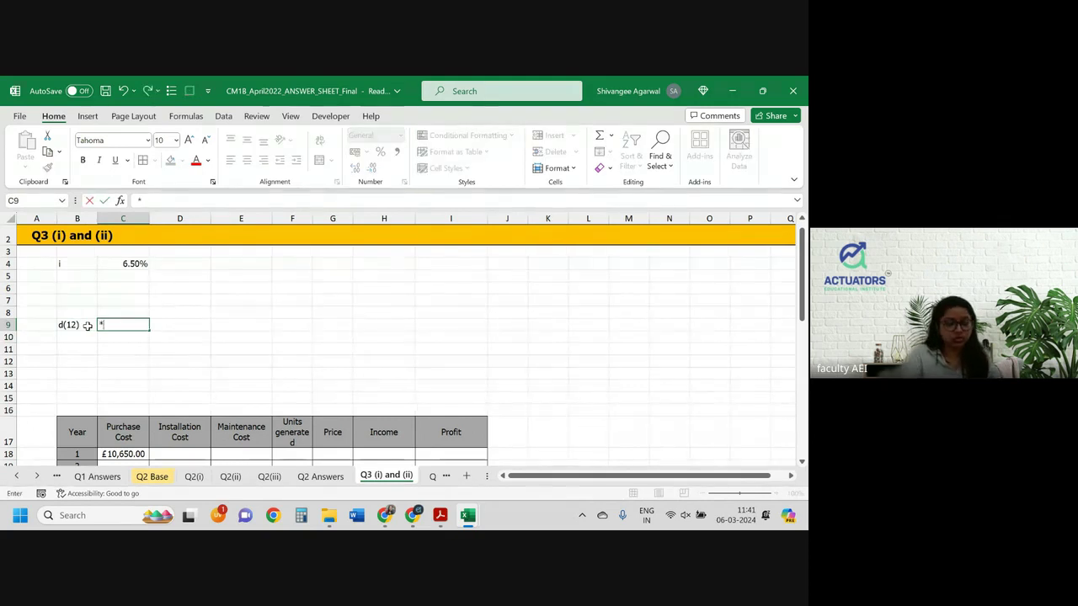
pyautogui.write('(1+')
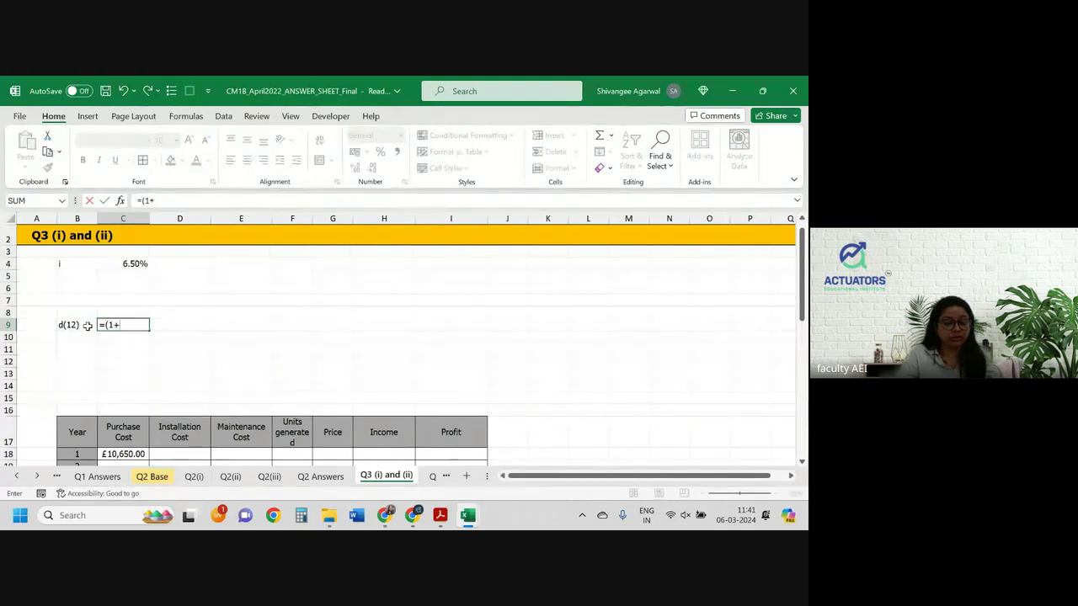
pyautogui.press('Up')
pyautogui.press('Up')
pyautogui.press('Up')
pyautogui.press('Up')
pyautogui.press('Up')
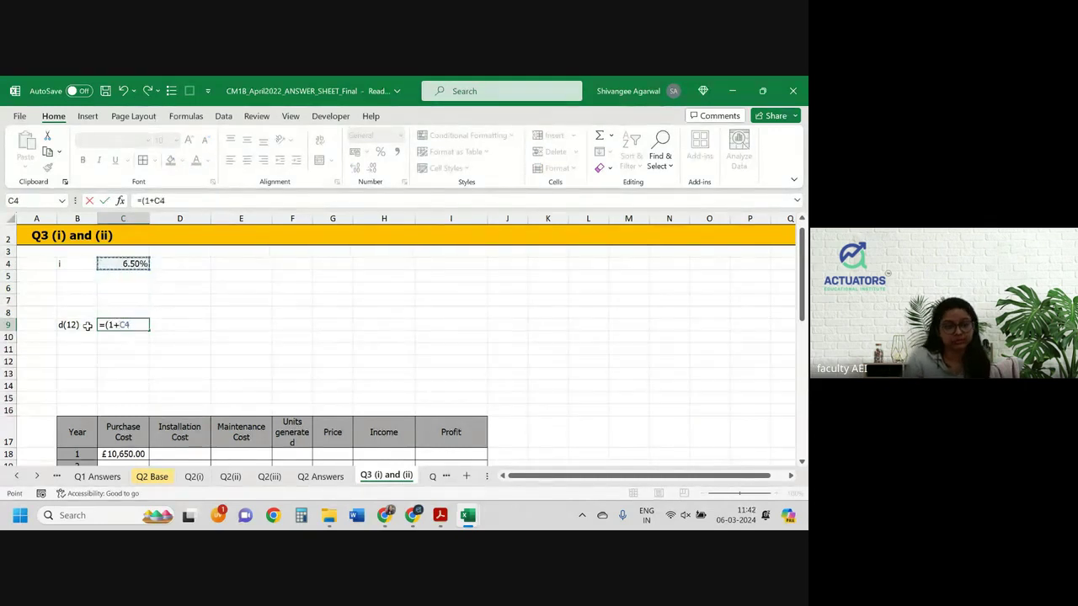
pyautogui.write(')^')
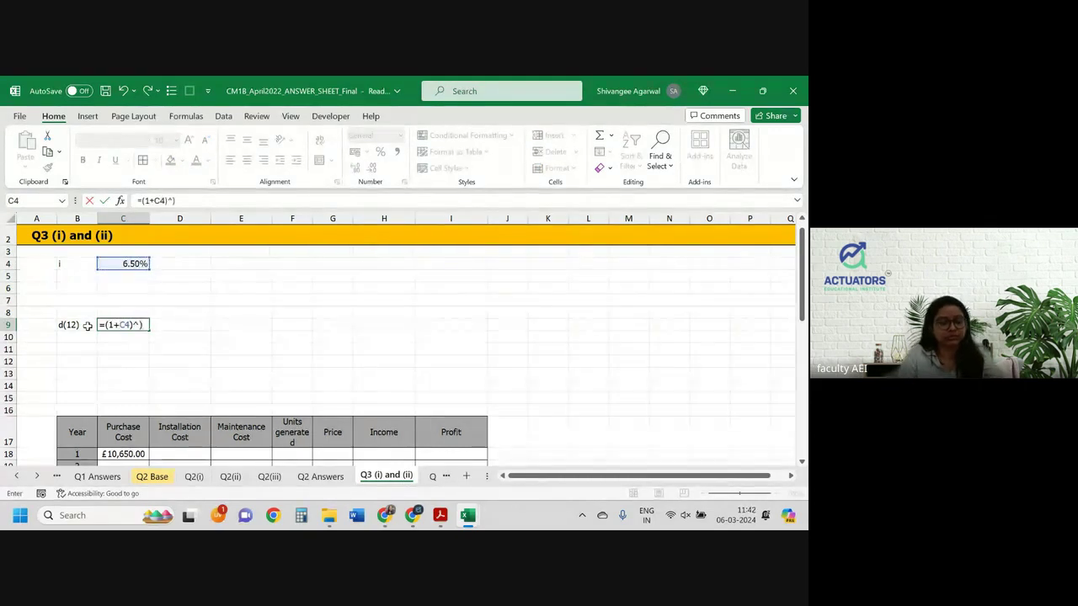
pyautogui.write('-(')
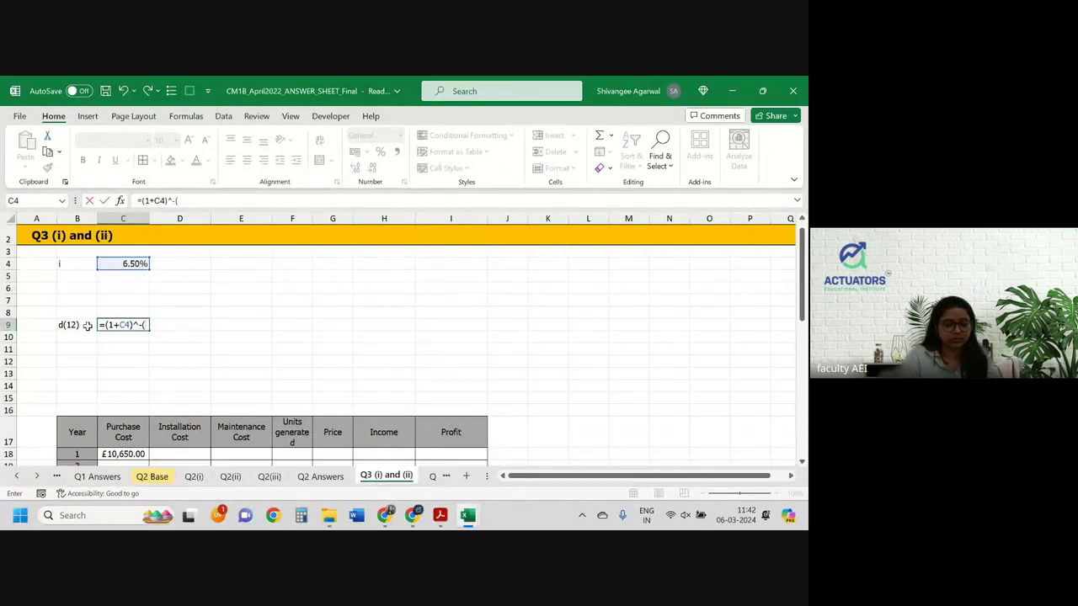
pyautogui.write('1/1')
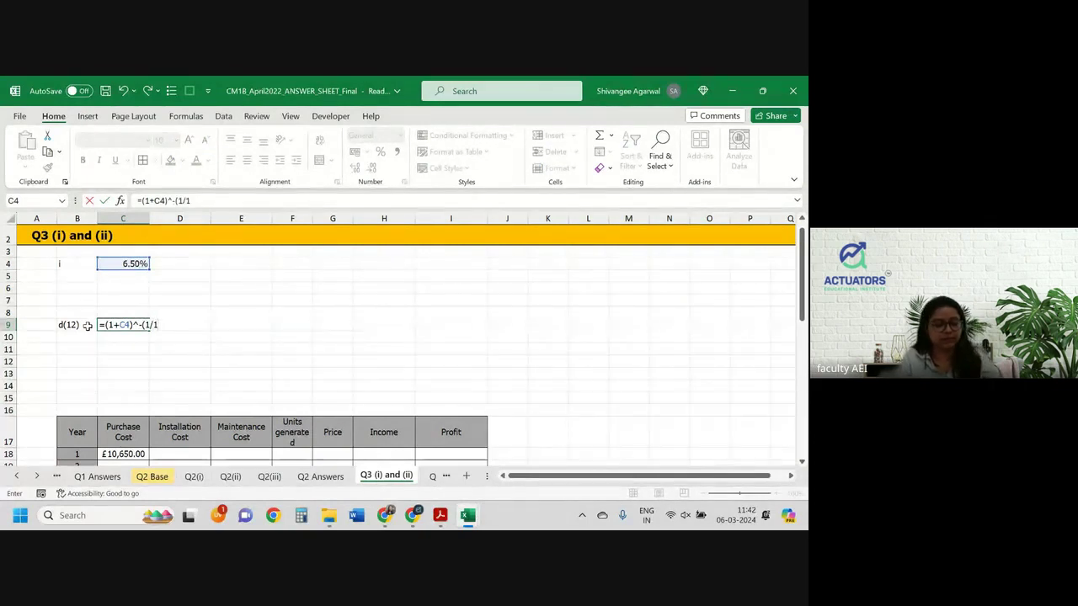
pyautogui.write('2)')
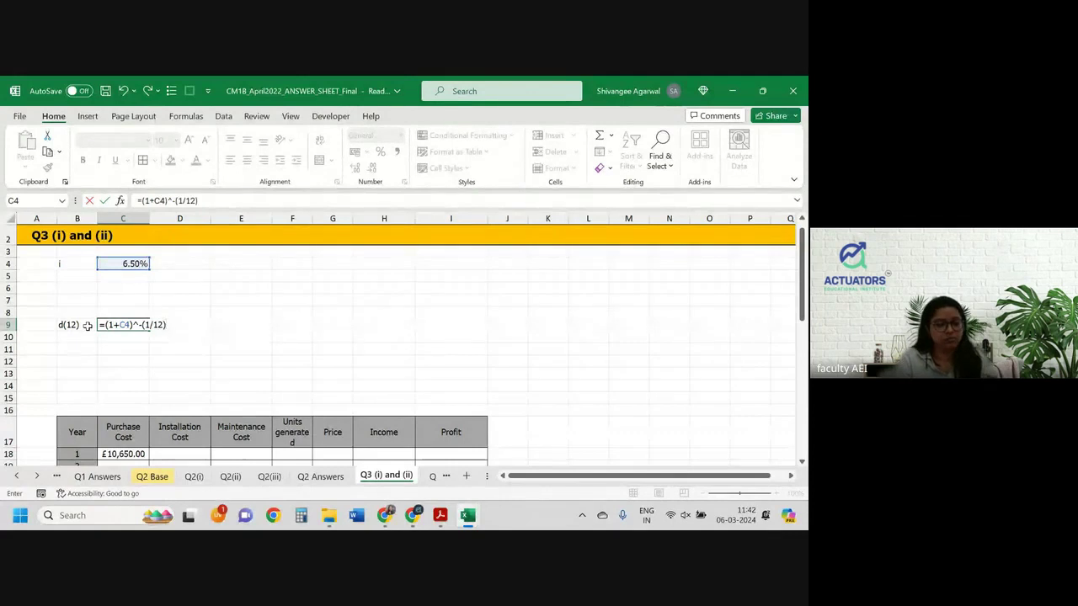
pyautogui.click(141, 201)
pyautogui.write('1-')
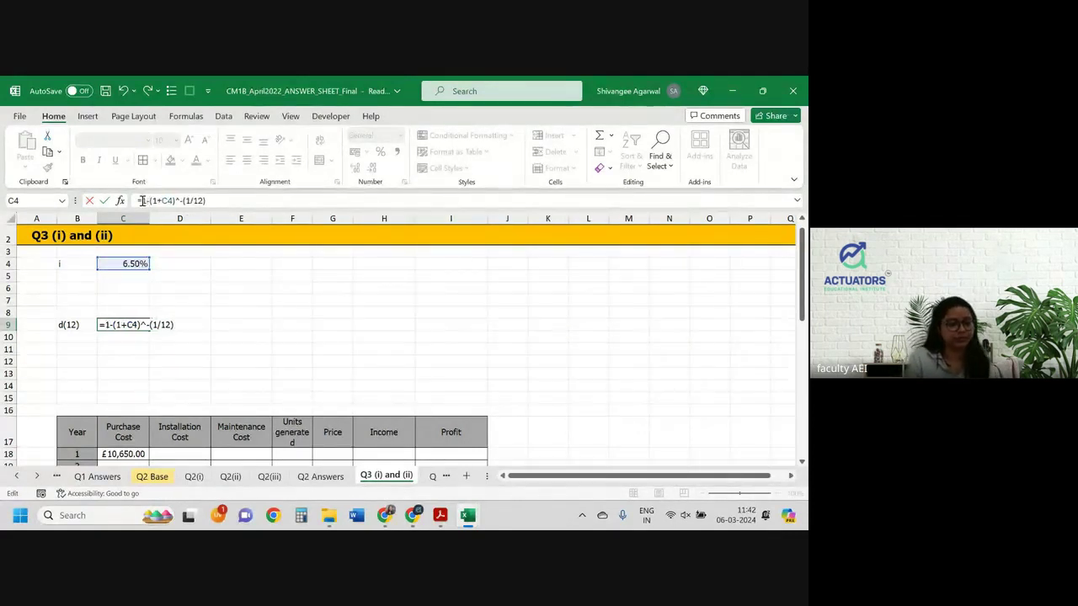
pyautogui.click(141, 201)
pyautogui.write('(')
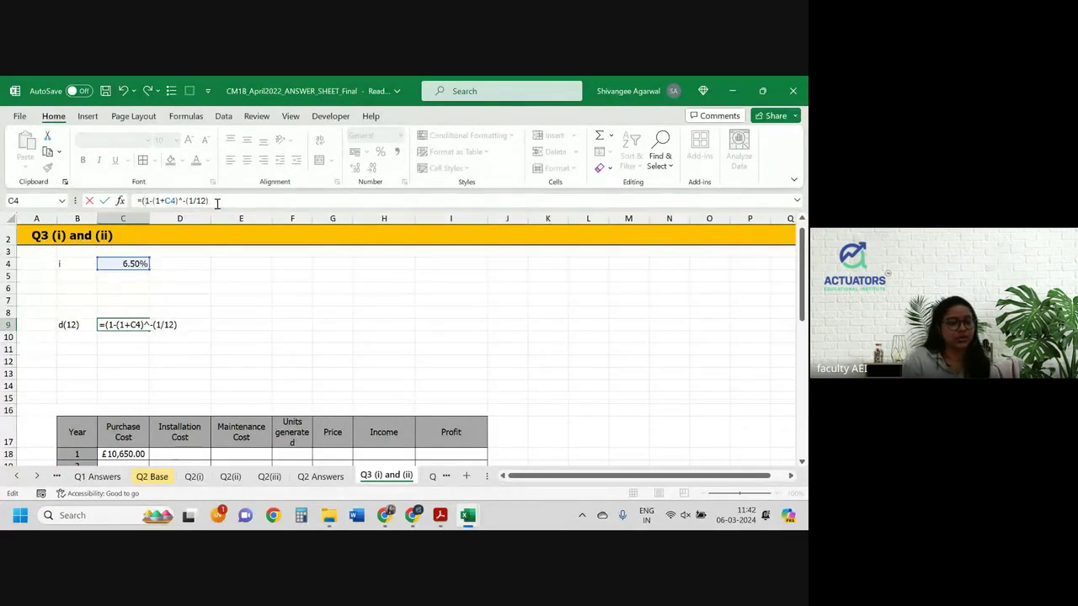
pyautogui.write(')*12')
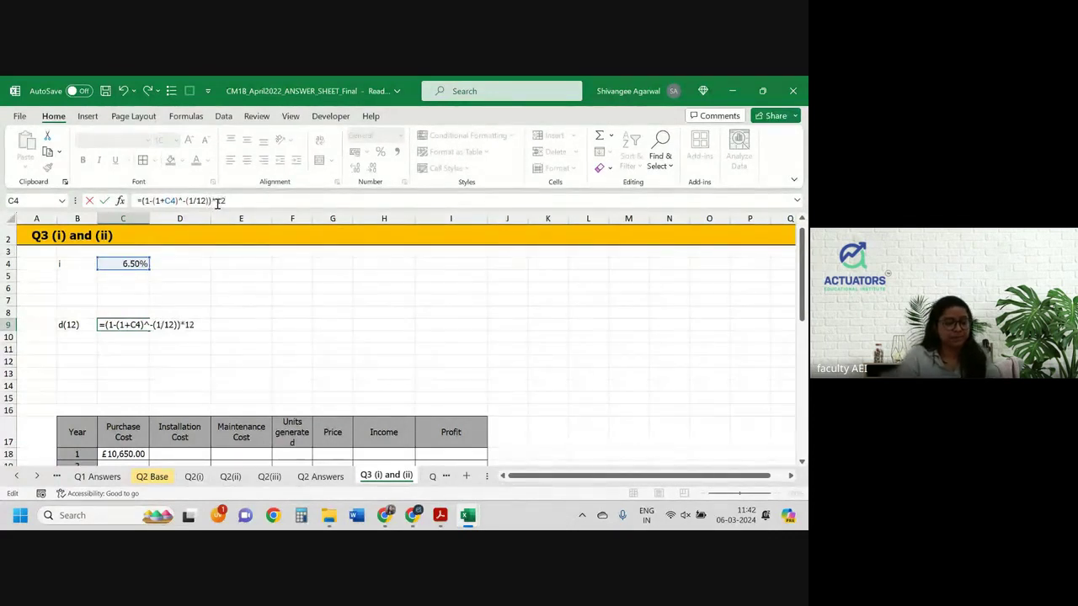
pyautogui.press('Return')
pyautogui.press('Up')
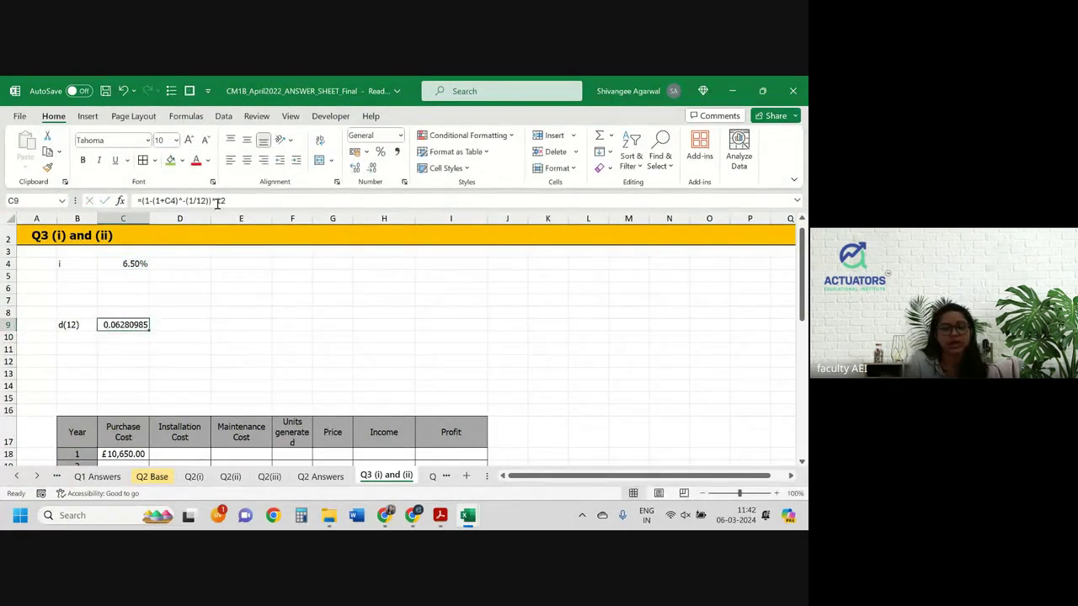
pyautogui.click(356, 167)
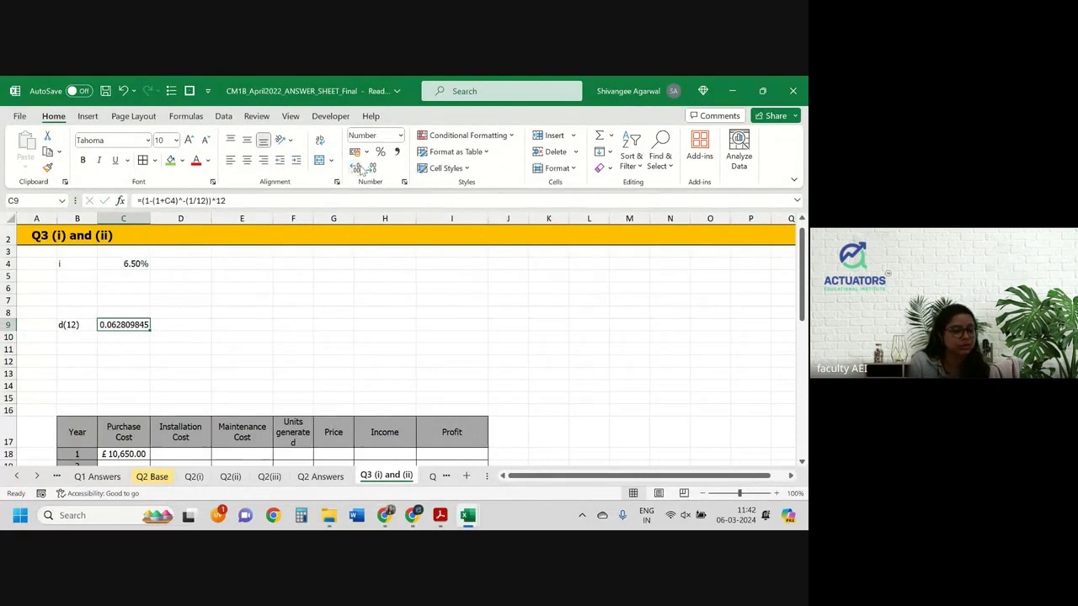
pyautogui.click(246, 324)
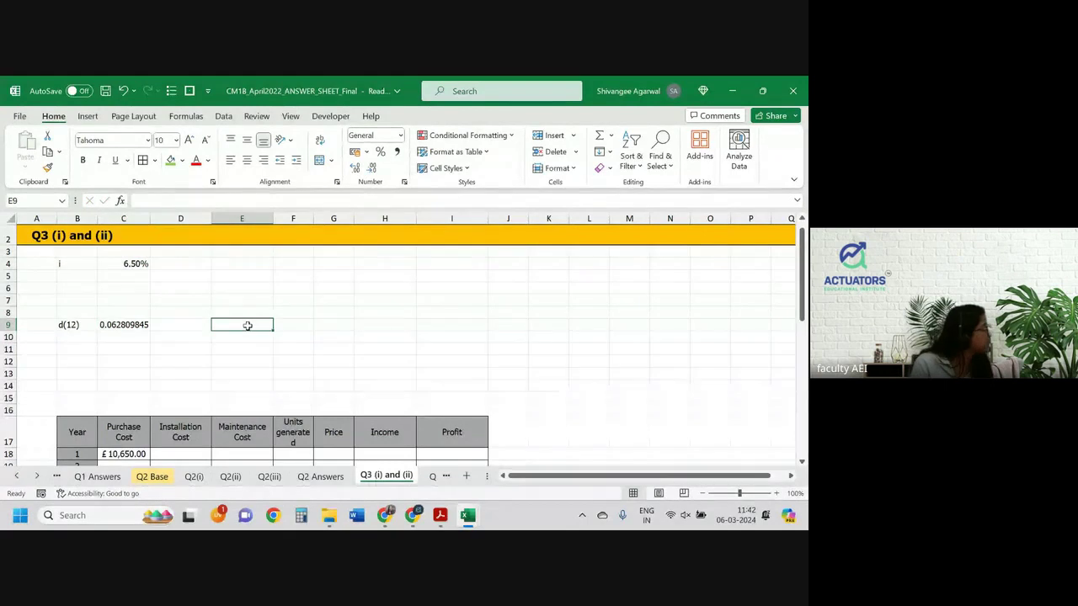
# Add the heading 'Accumulation factor for half year' in column E.
pyautogui.click(237, 301)
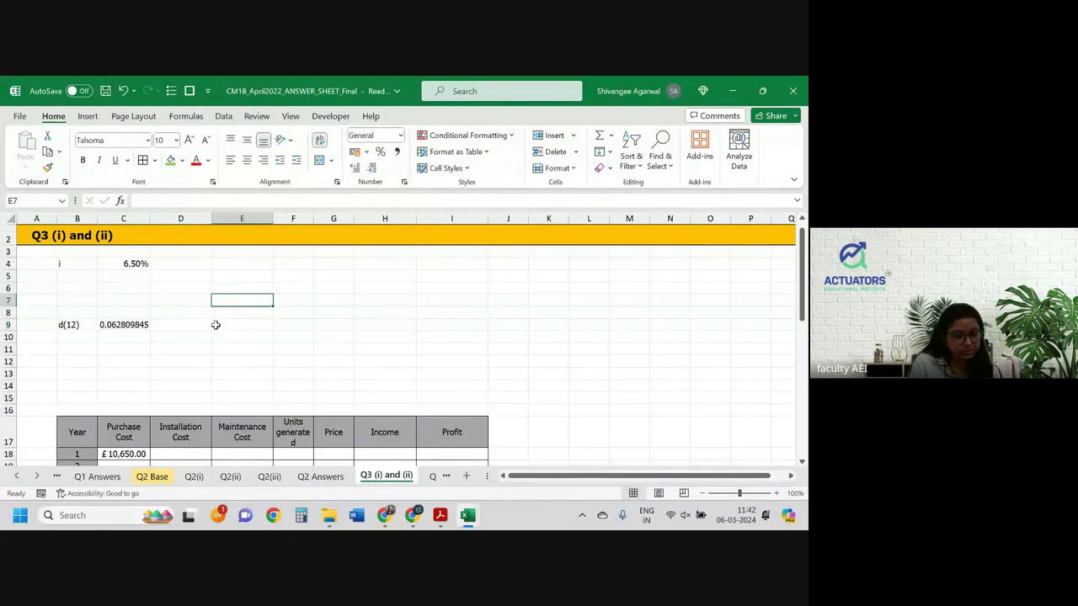
pyautogui.write('Acciun')
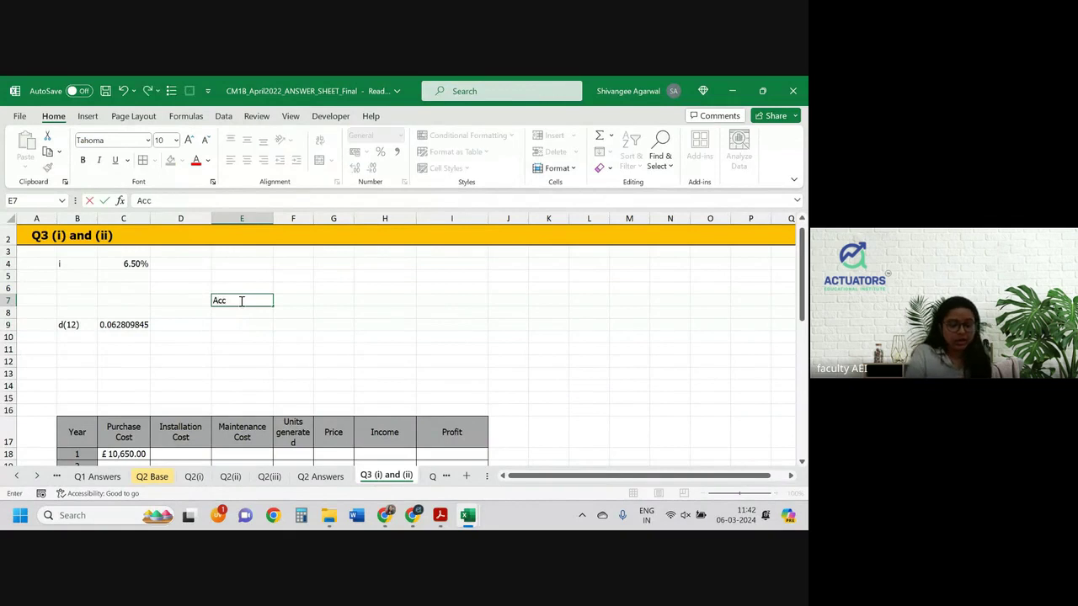
pyautogui.press('BackSpace')
pyautogui.press('BackSpace')
pyautogui.press('BackSpace')
pyautogui.write('um')
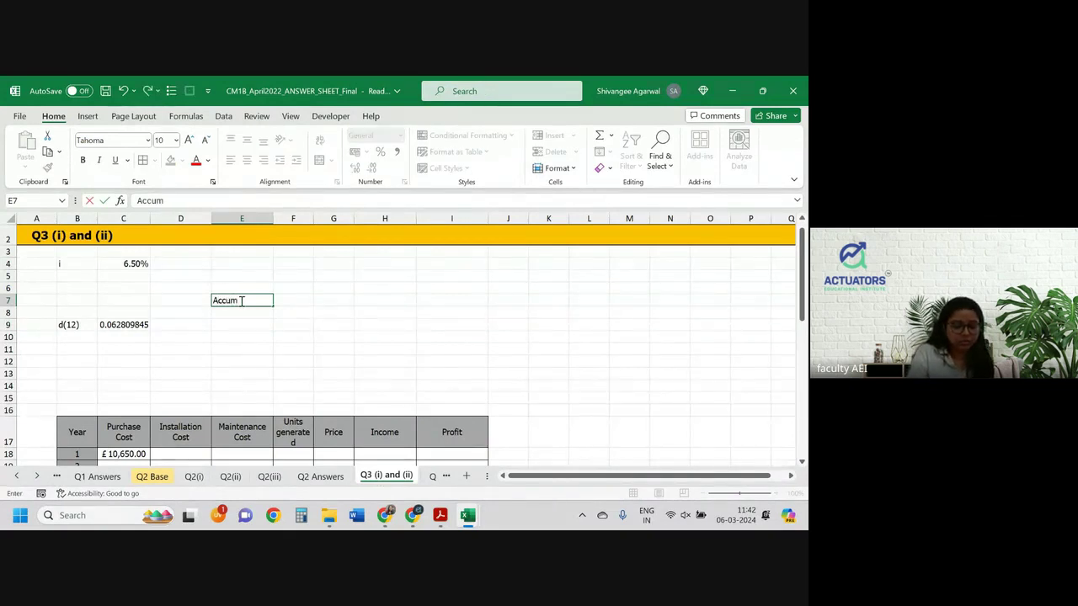
pyautogui.write('ulation fact')
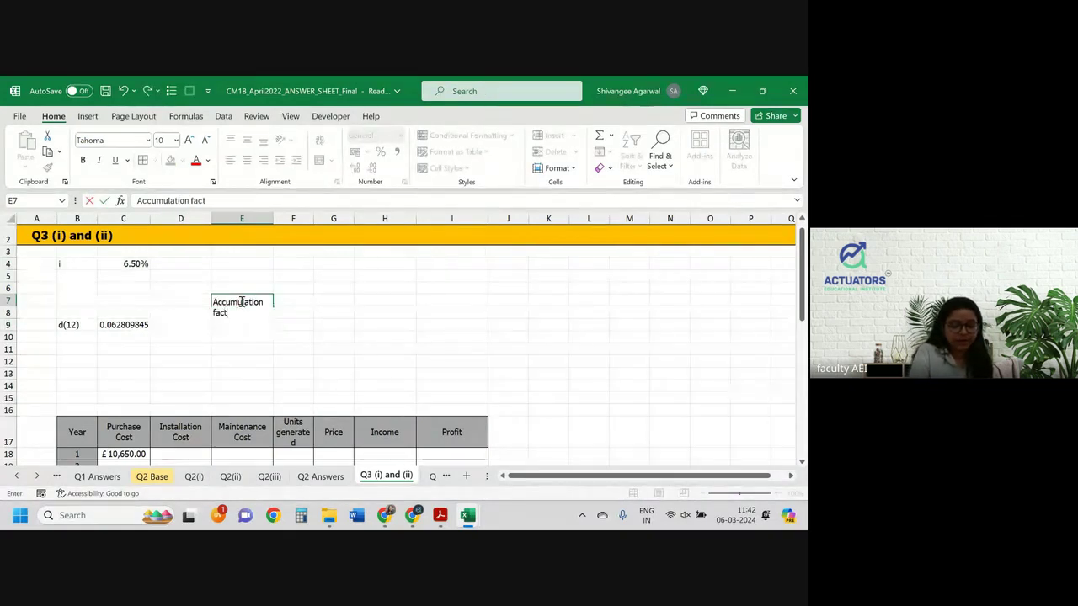
pyautogui.write('or for')
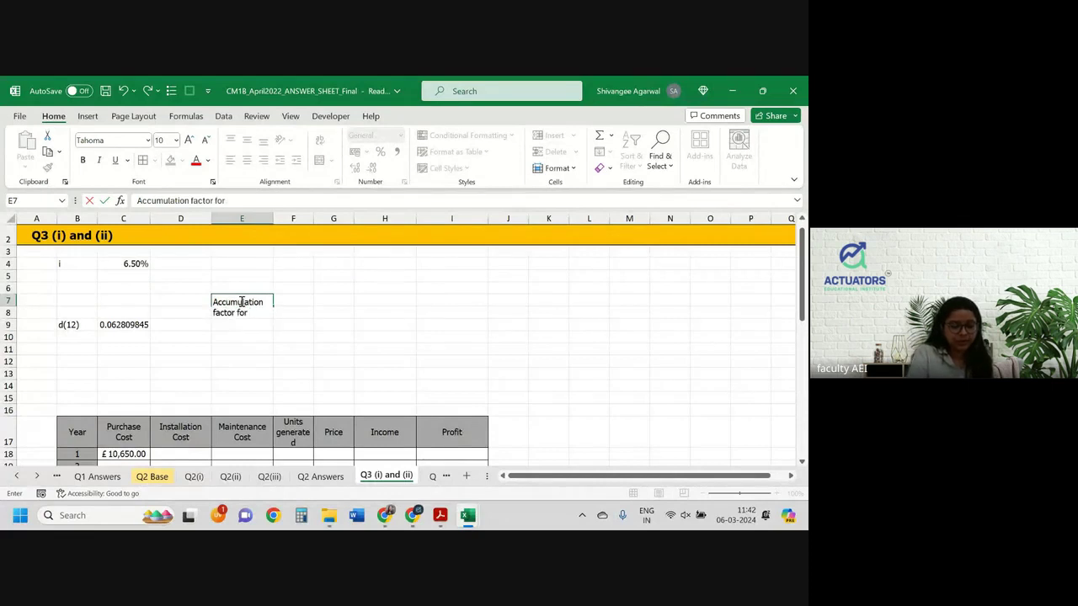
pyautogui.write(' half y')
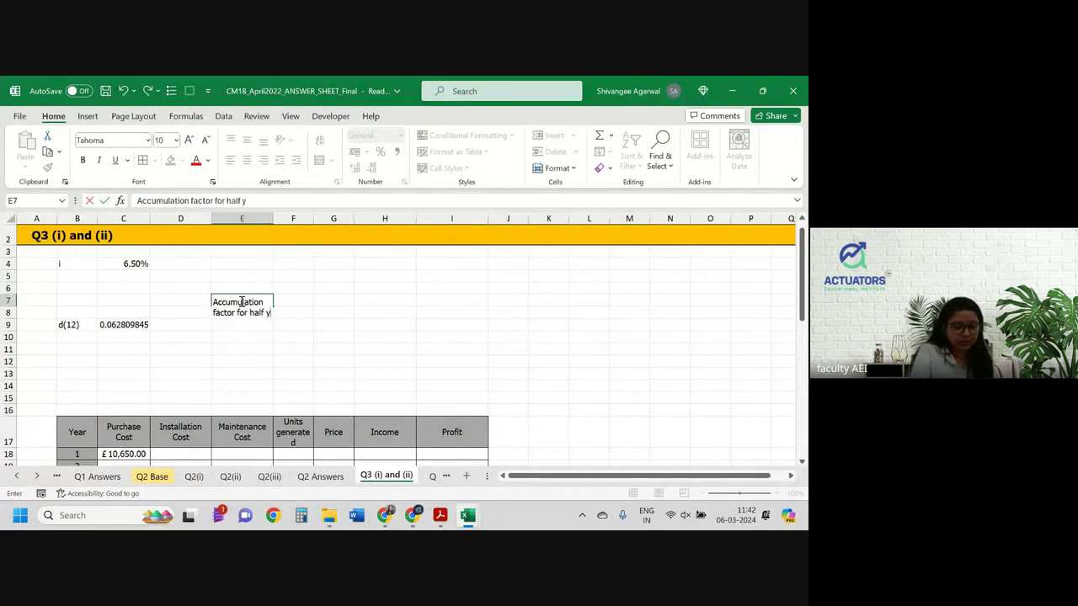
pyautogui.write('ear')
pyautogui.press('Return')
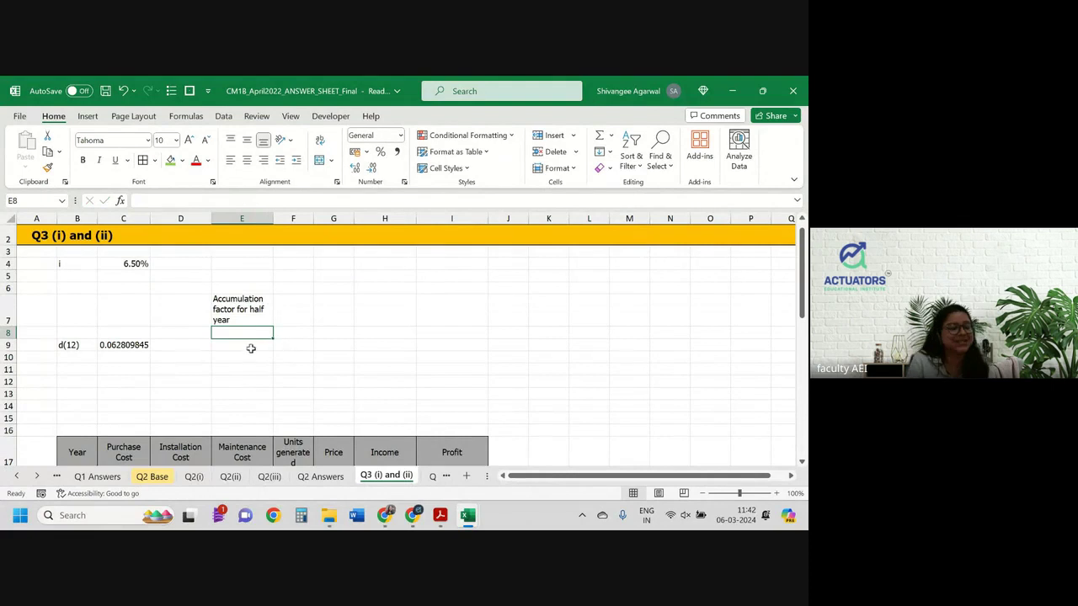
# Delete the empty row 5.
pyautogui.click(245, 346)
pyautogui.scroll(1, 240, 343)
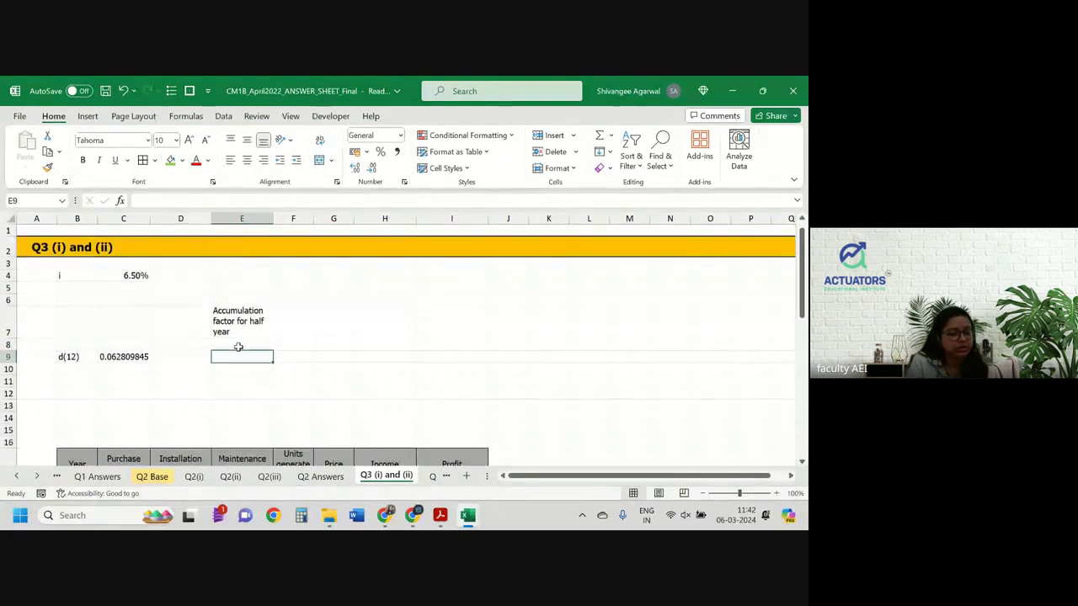
pyautogui.click(7, 287)
pyautogui.hotkey('ctrl', '-')
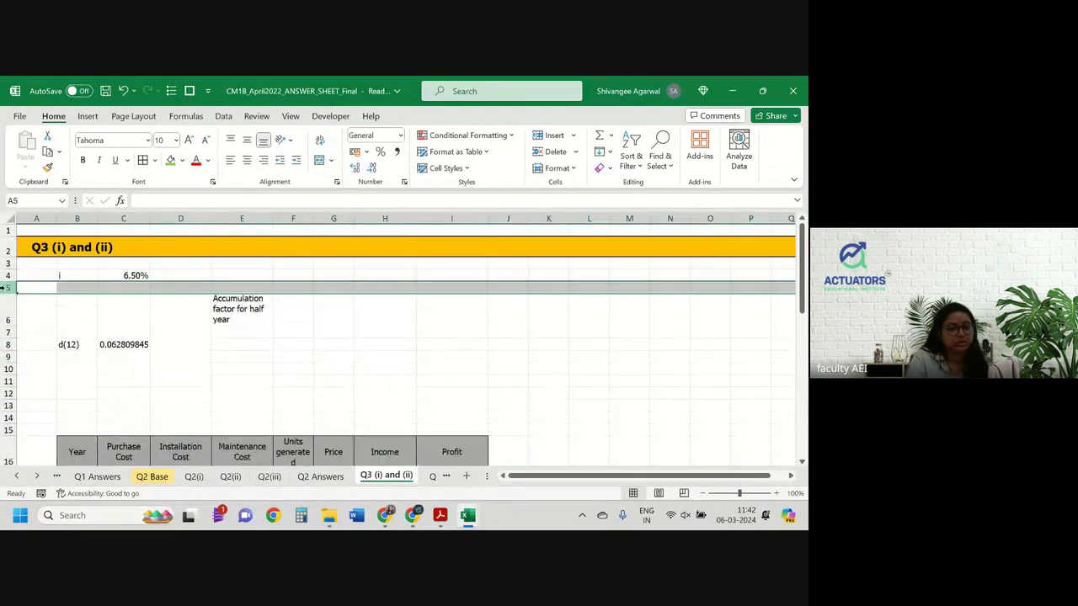
pyautogui.click(193, 368)
# Enter =(1-(1+C4)^-0.5)/C8 in E8, giving 0.49350279.
pyautogui.click(241, 341)
pyautogui.write('=')
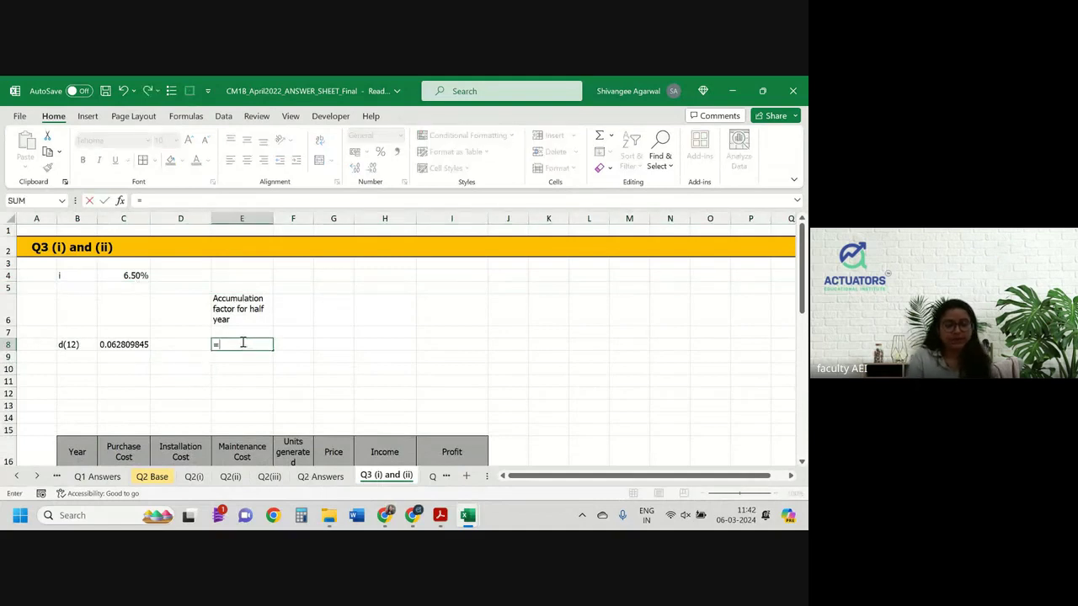
pyautogui.write('(1-(1+')
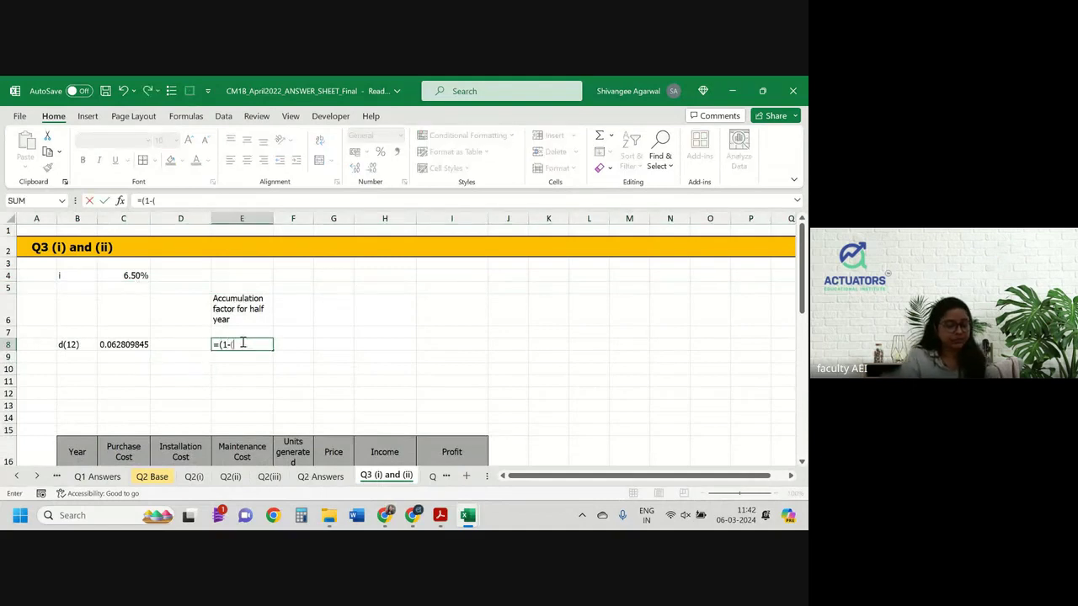
pyautogui.press('Up')
pyautogui.press('Up')
pyautogui.press('Up')
pyautogui.press('Up')
pyautogui.press('Left')
pyautogui.press('Left')
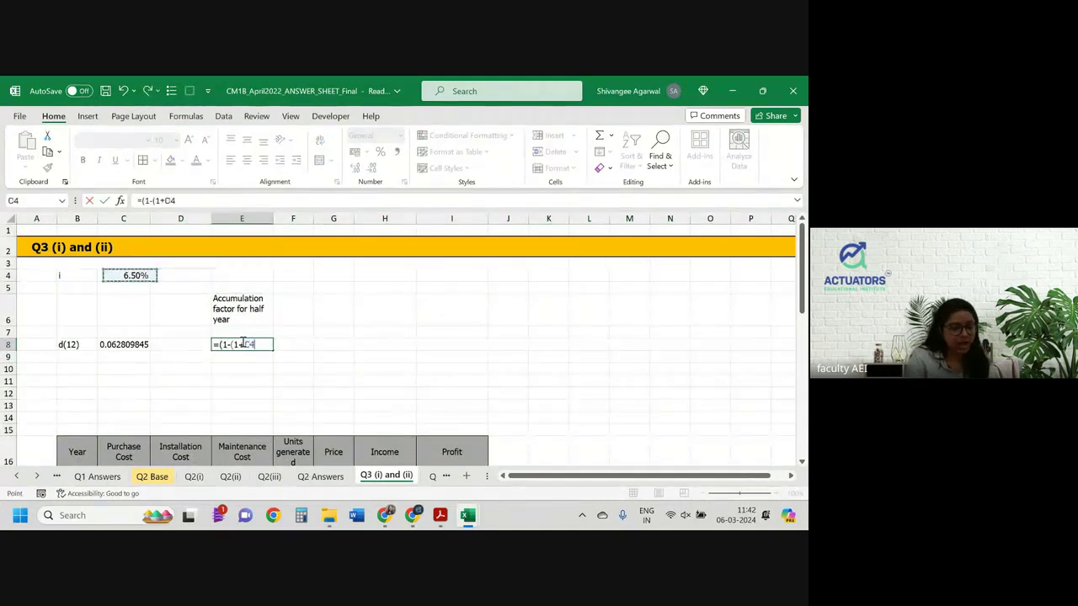
pyautogui.write(')^')
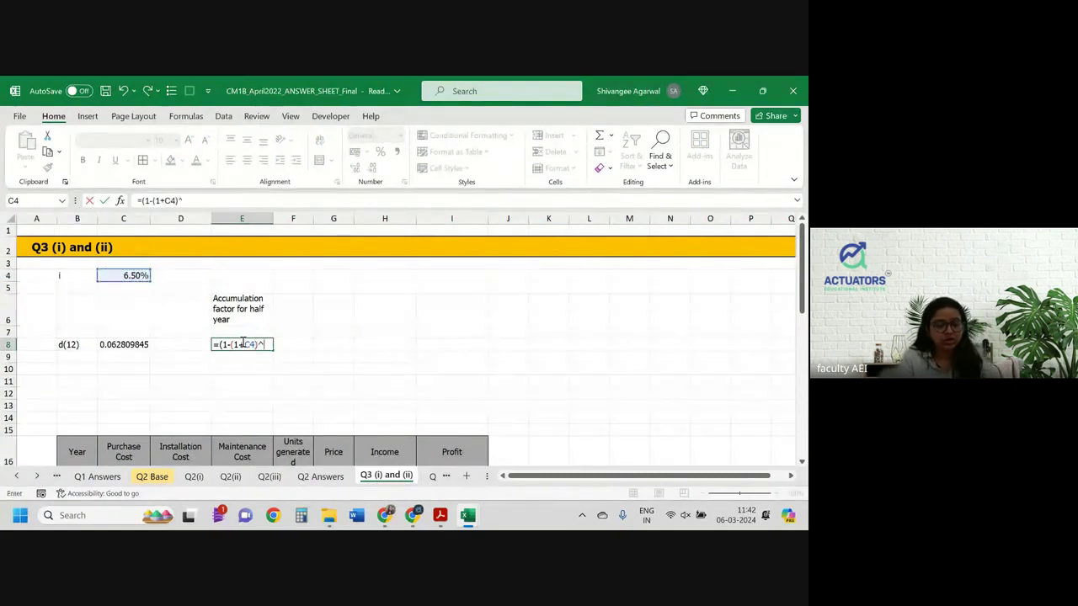
pyautogui.write('-0.')
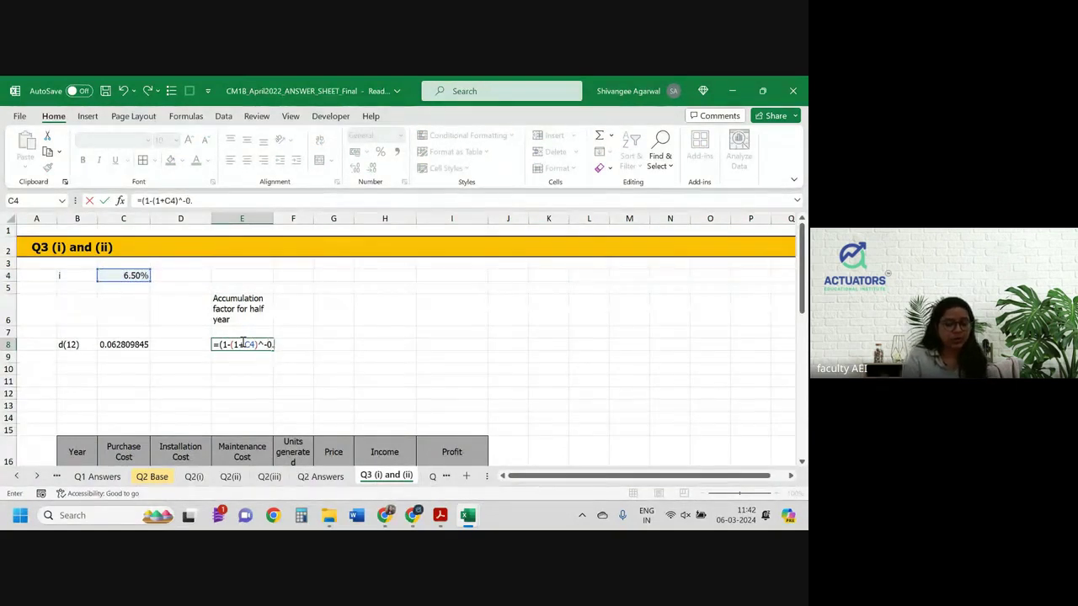
pyautogui.write('5)')
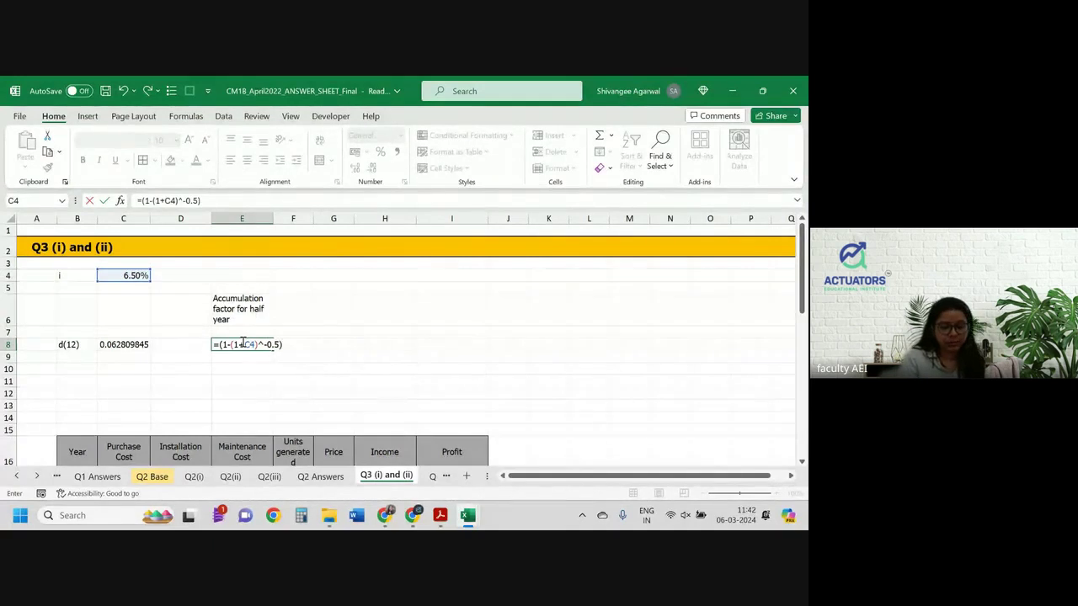
pyautogui.write('/C8')
pyautogui.press('Return')
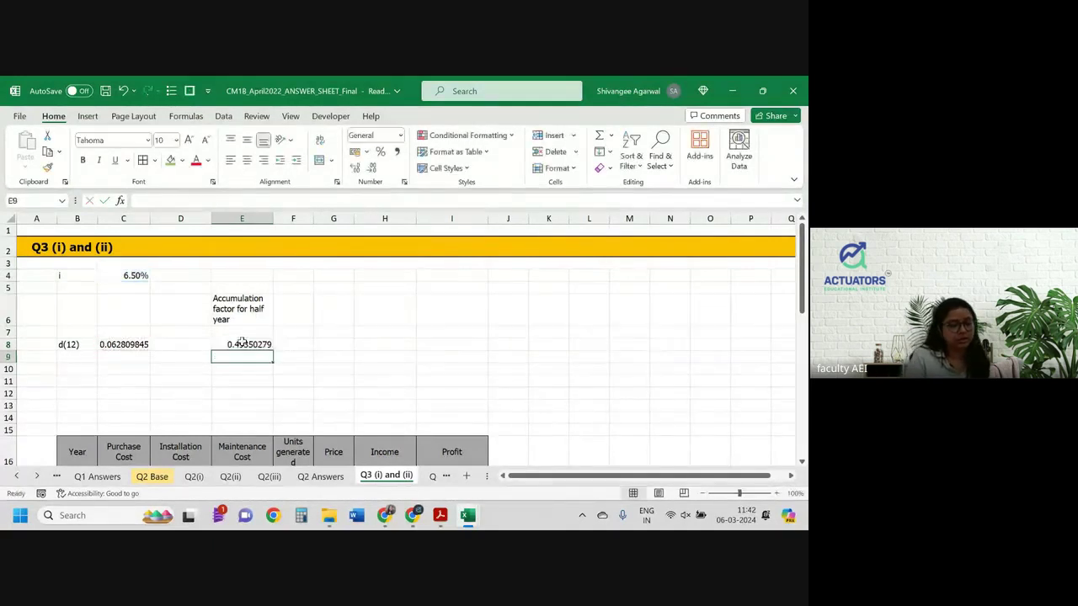
pyautogui.click(241, 343)
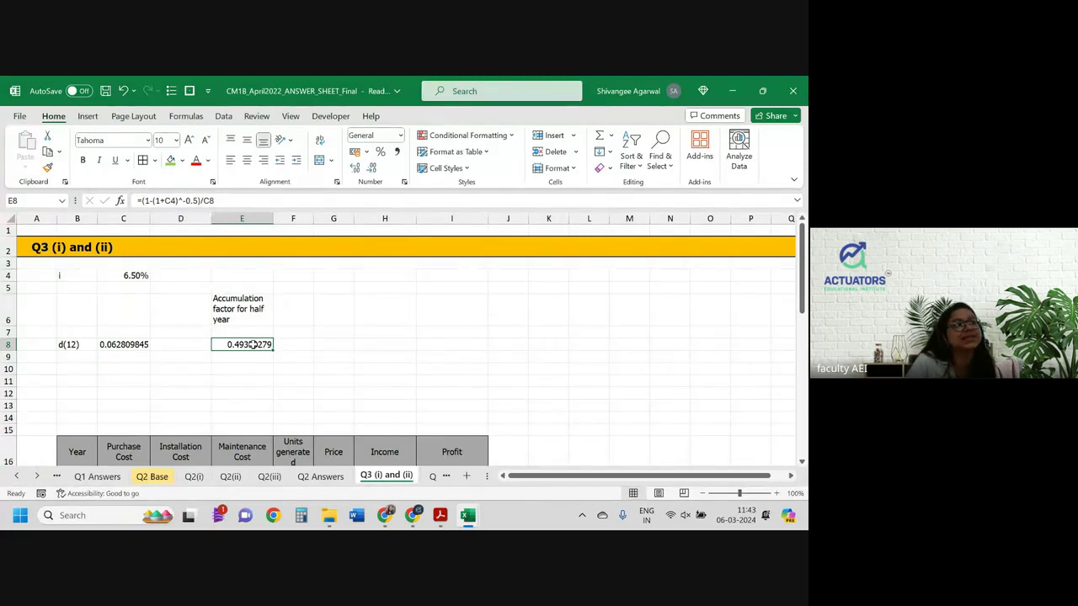
# Correct E8's formula to =((1+C4)^0.5-1)/C8 so it shows 0.50928914.
pyautogui.click(154, 202)
pyautogui.press('BackSpace')
pyautogui.press('BackSpace')
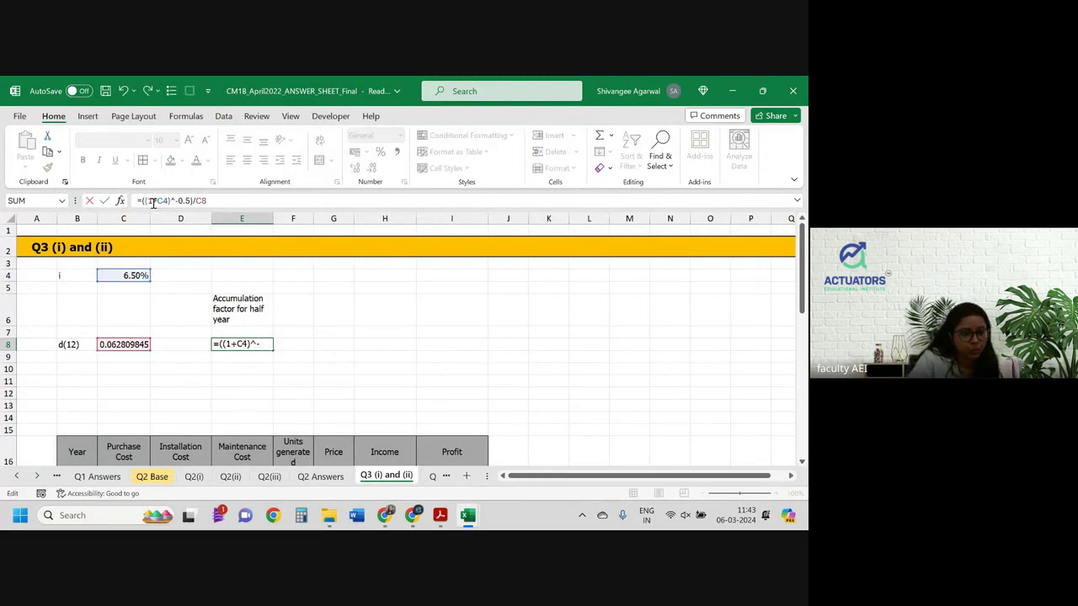
pyautogui.click(177, 203)
pyautogui.press('BackSpace')
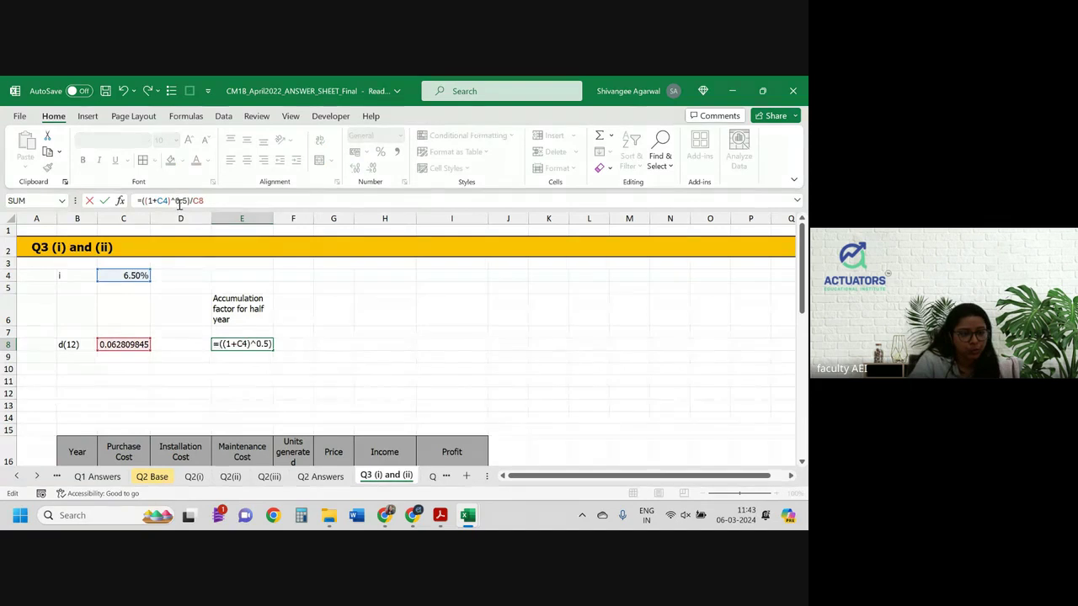
pyautogui.click(183, 203)
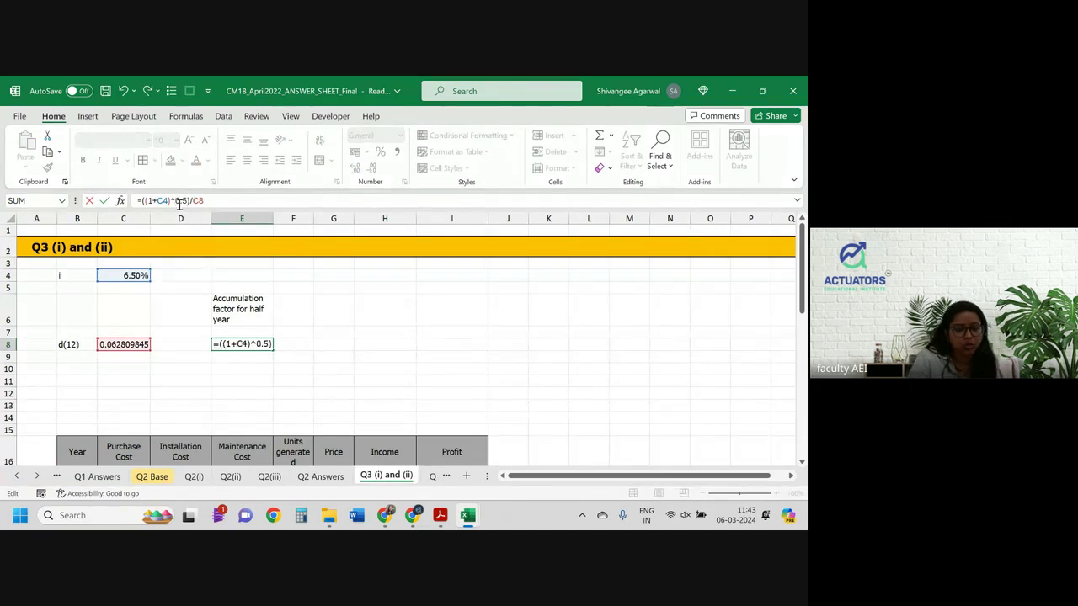
pyautogui.write('-1')
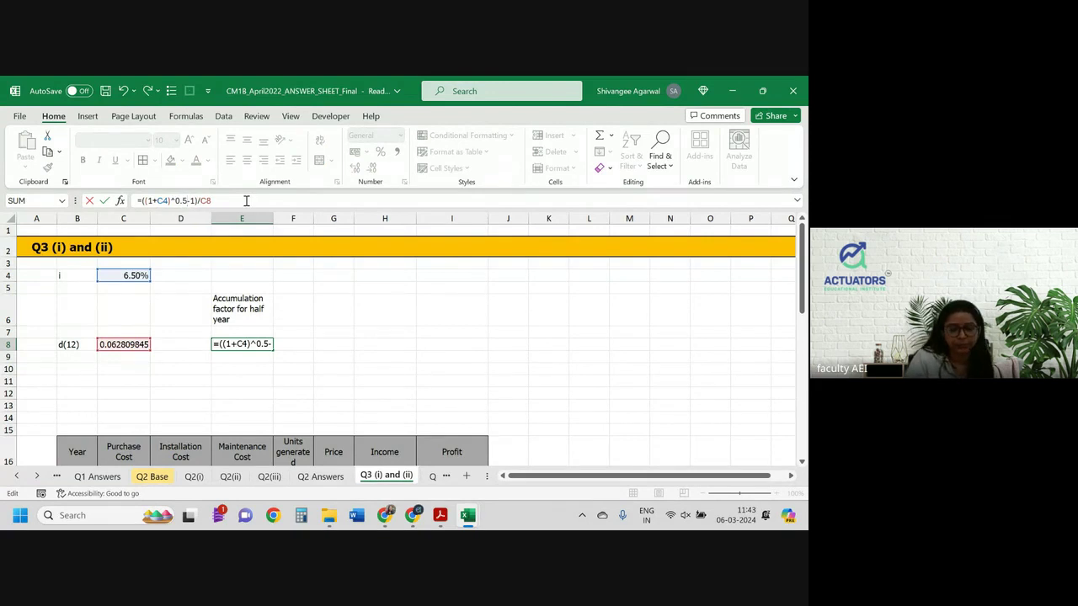
pyautogui.hotkey('ctrl', 'Return')
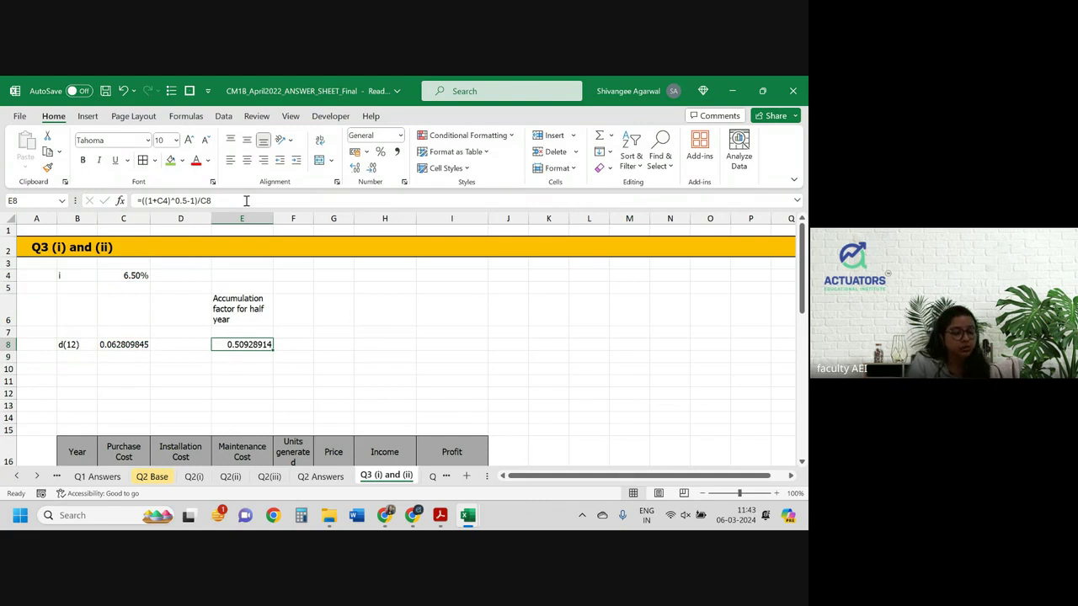
pyautogui.press('Right')
# Enter the note 'Sdue:<0.5>:12' in F8 beside the half-year factor.
pyautogui.write('Sdue')
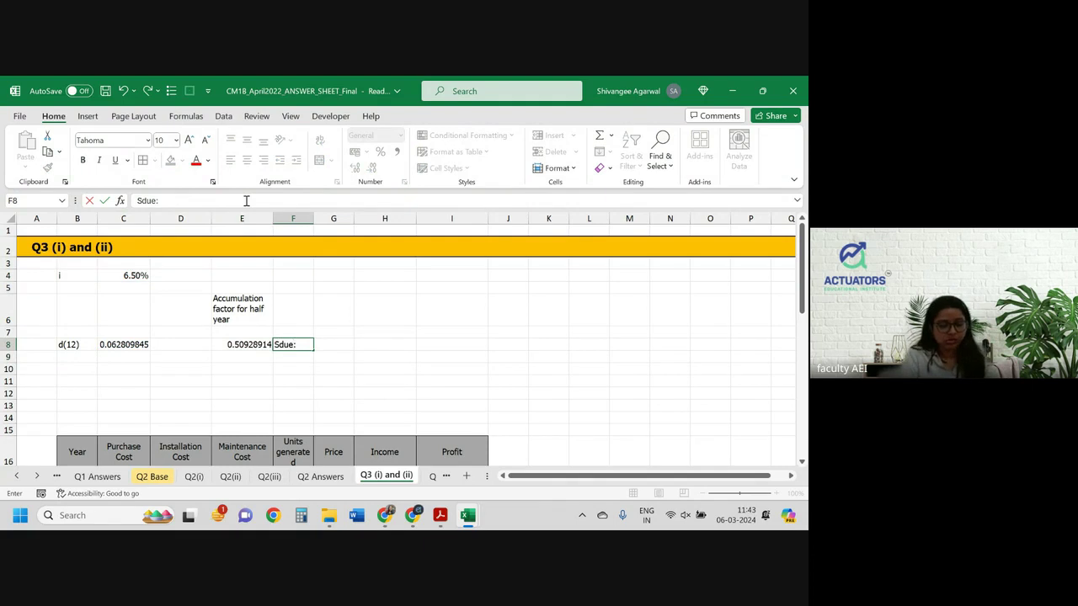
pyautogui.write(':<0.')
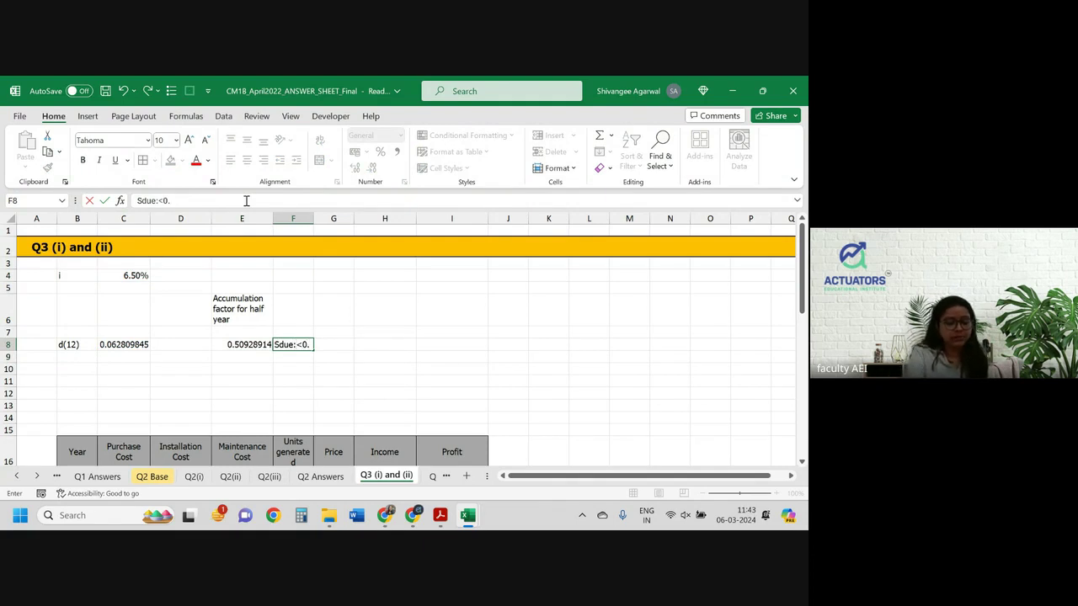
pyautogui.write('5>:')
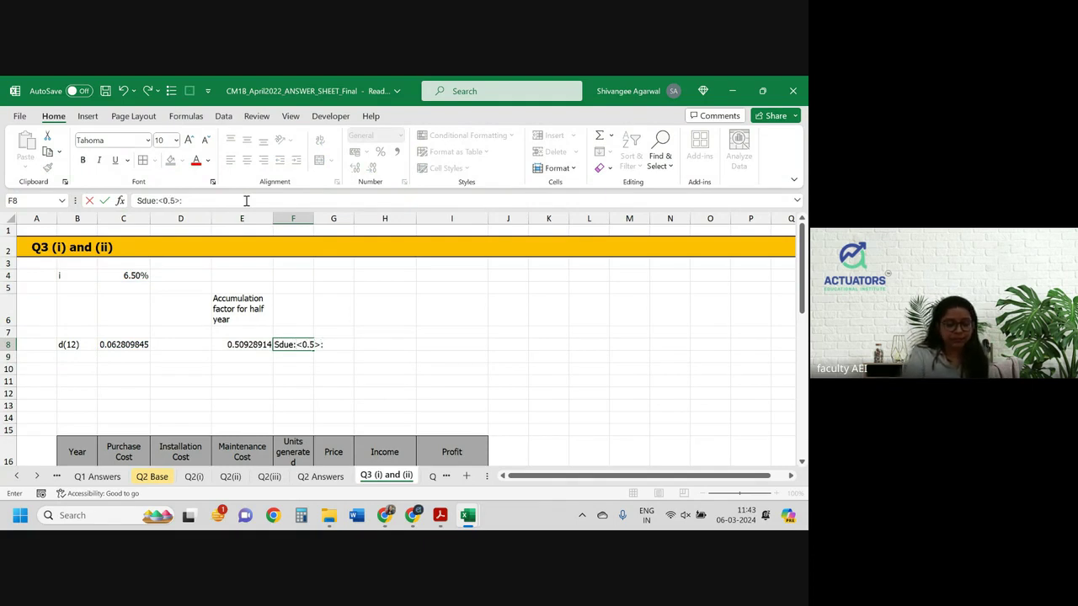
pyautogui.write('12')
pyautogui.press('Return')
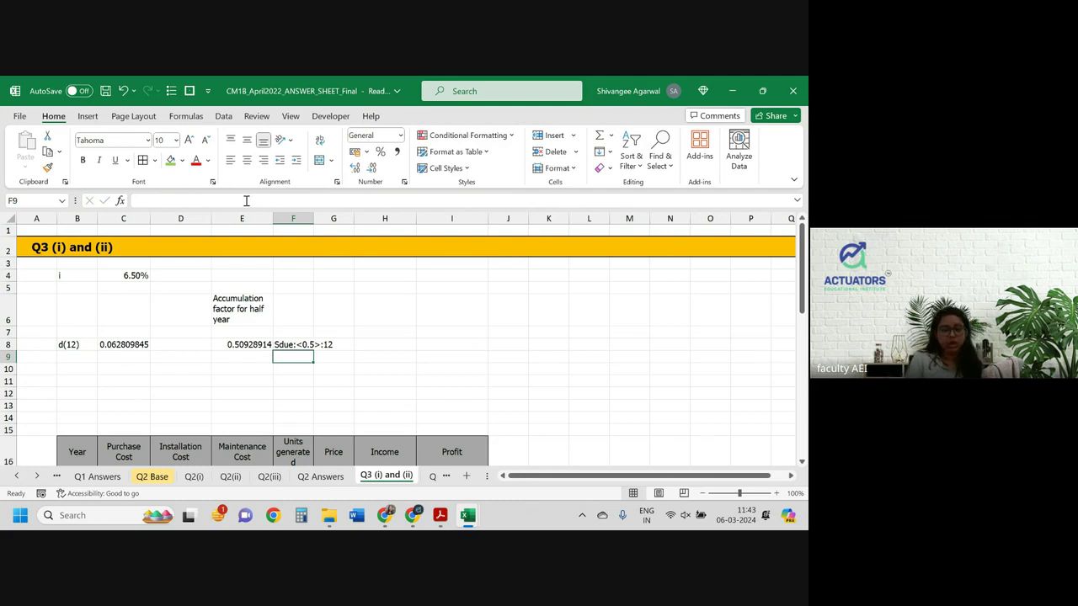
# Start D17's year 1 installation cost formula as =85000* referencing E8.
pyautogui.scroll(-2, 171, 316)
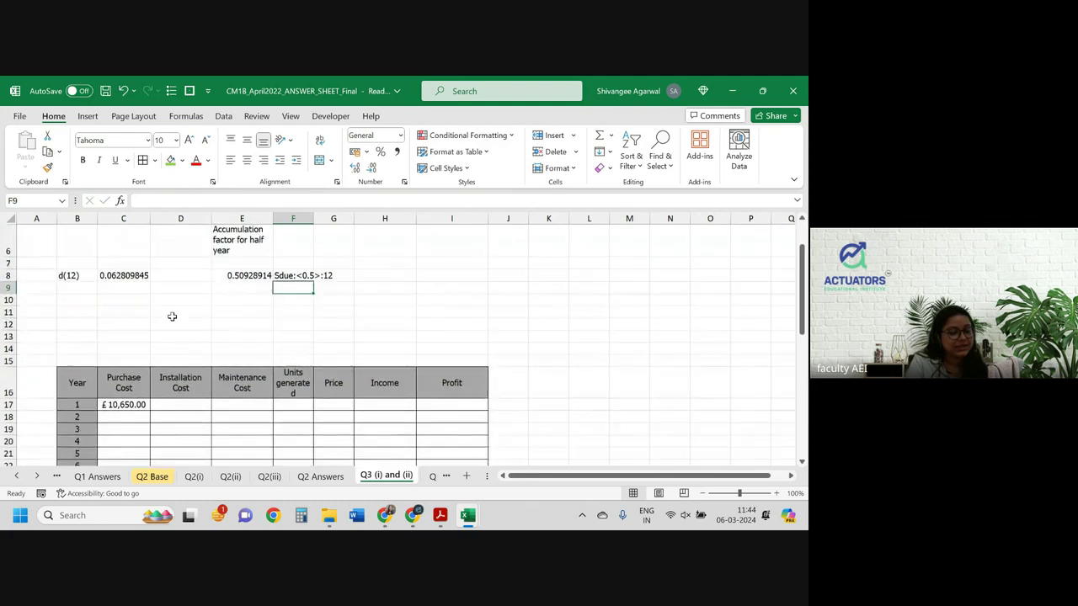
pyautogui.click(205, 407)
pyautogui.write('=')
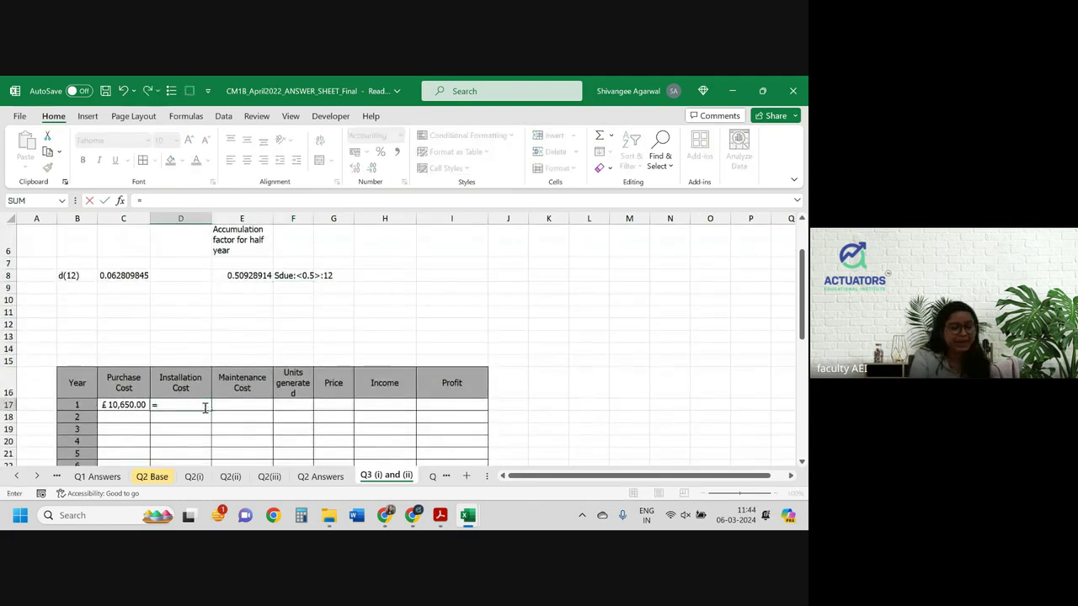
pyautogui.write('80000')
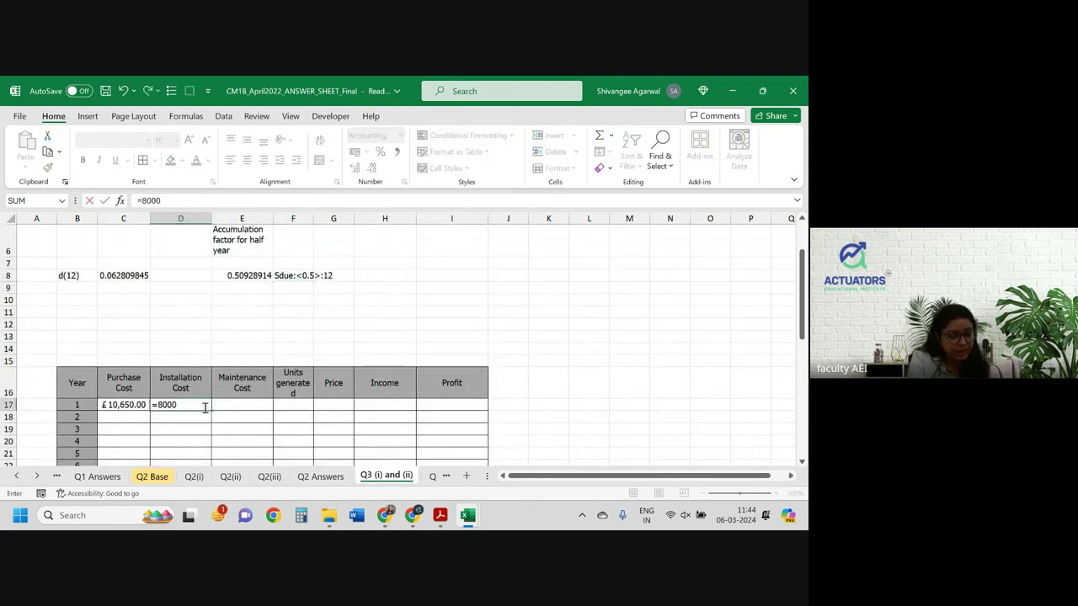
pyautogui.press('BackSpace')
pyautogui.press('BackSpace')
pyautogui.press('BackSpace')
pyautogui.press('BackSpace')
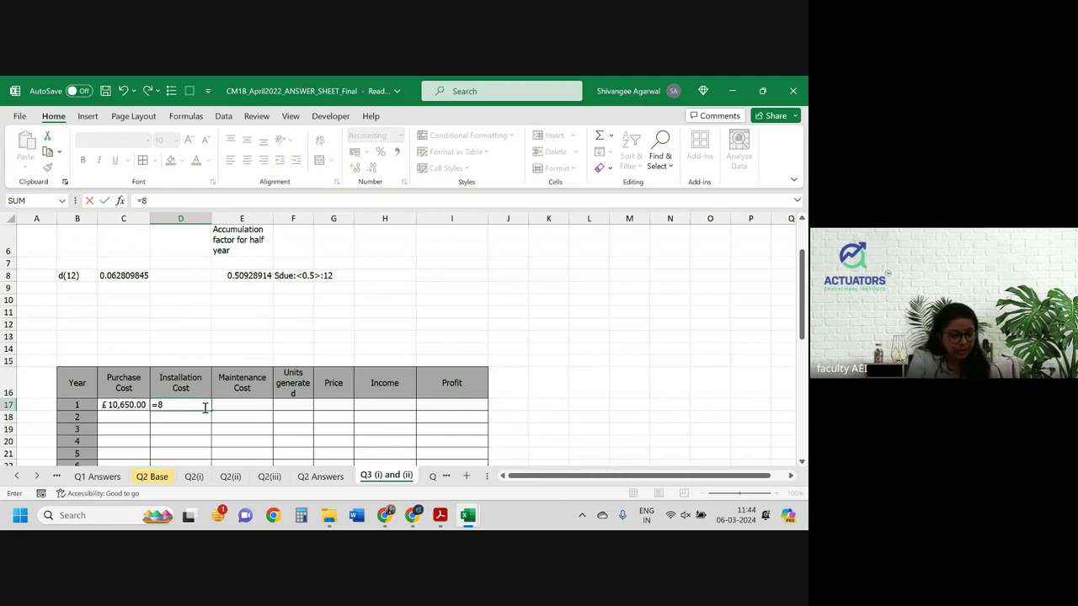
pyautogui.write('5000')
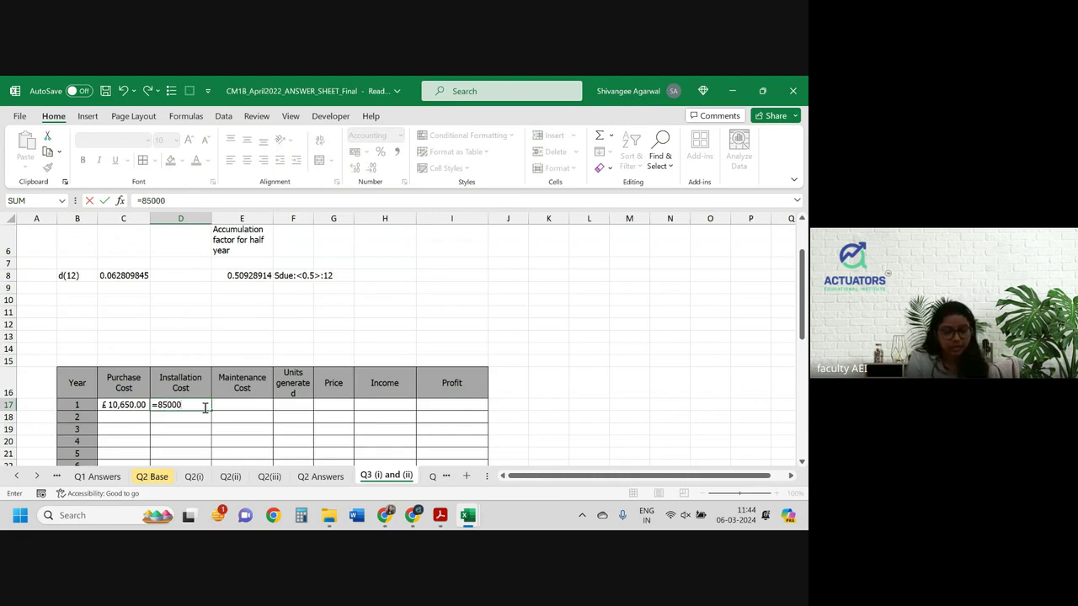
pyautogui.write('*')
pyautogui.click(257, 275)
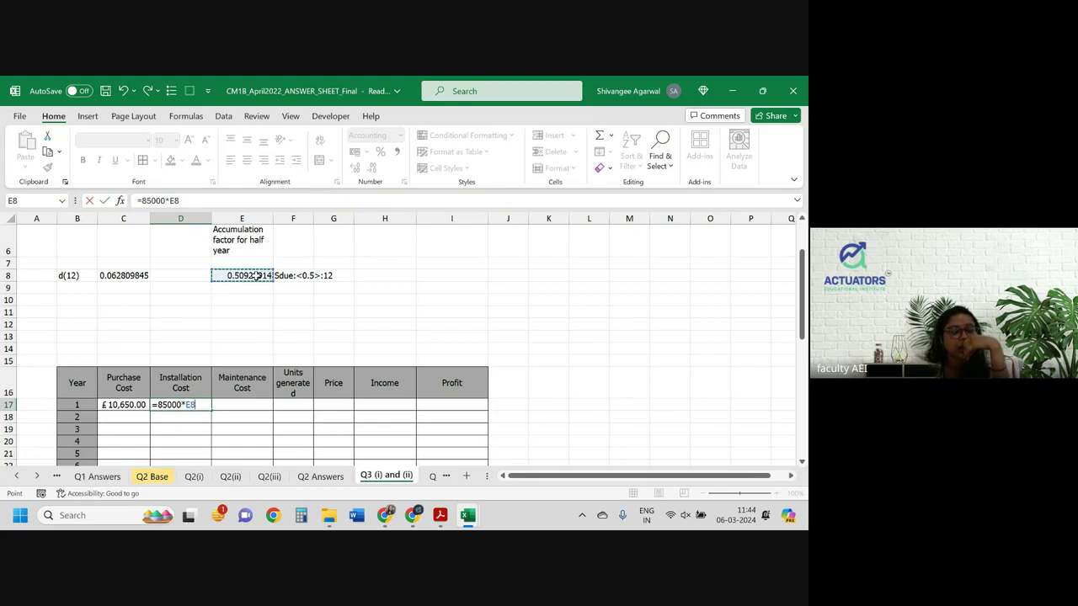
# Extend the formula with *(1+C4)^0.5, leaving it uncommitted.
pyautogui.write('(')
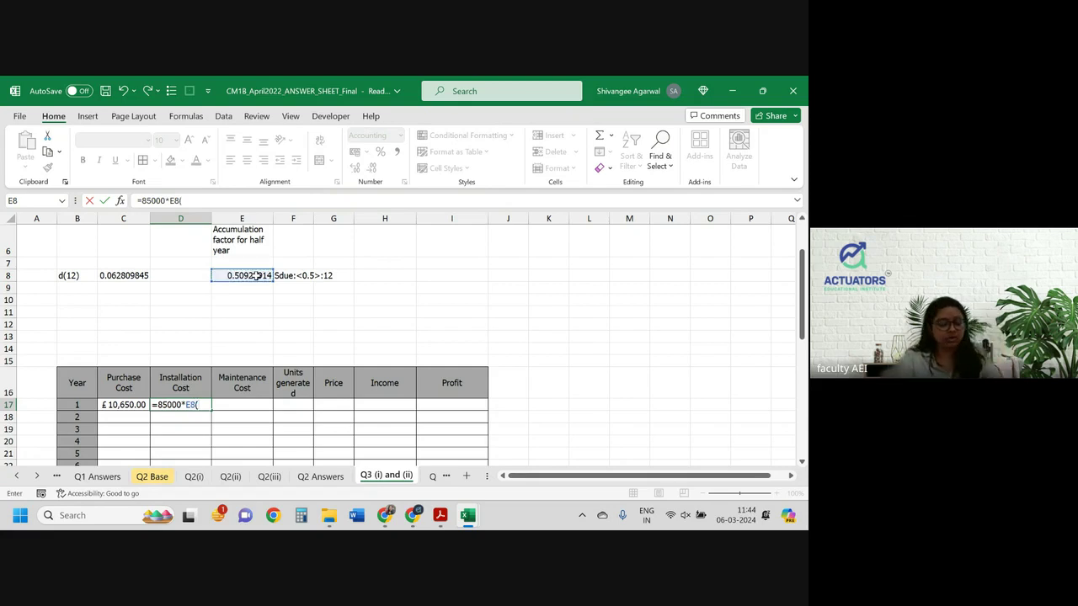
pyautogui.press('BackSpace')
pyautogui.write('*(1+')
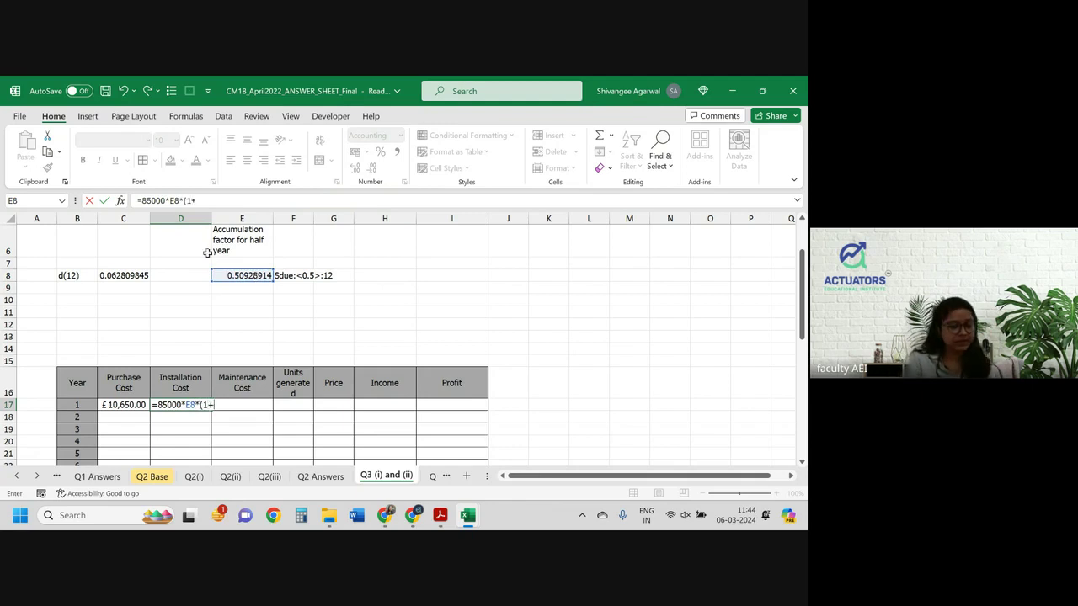
pyautogui.scroll(1, 142, 262)
pyautogui.click(127, 249)
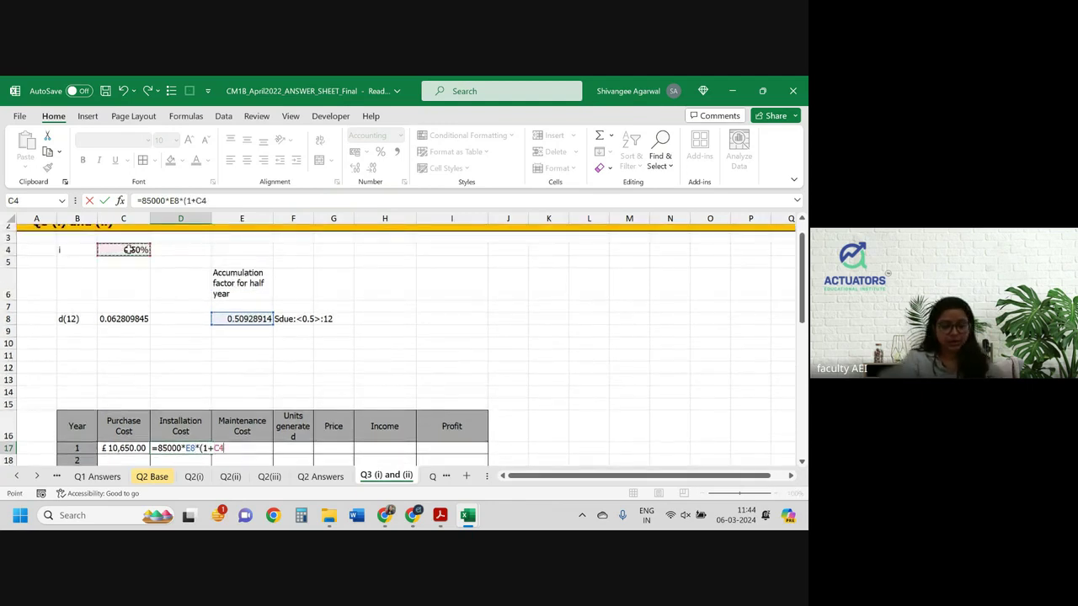
pyautogui.write(')^0.5')
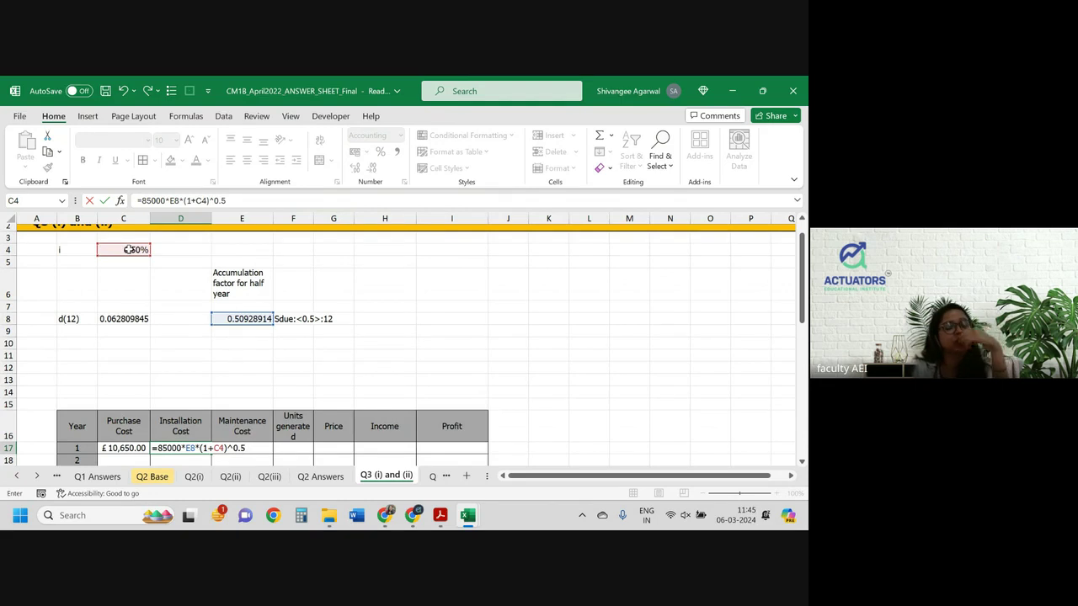
pyautogui.scroll(-2, 203, 264)
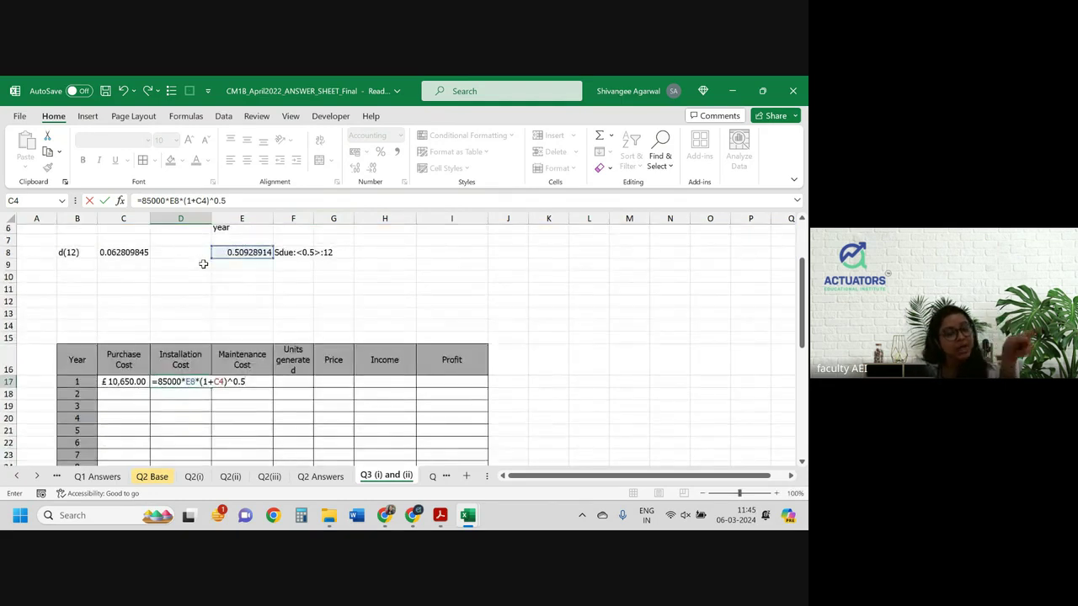
# Insert *2 after 85000 so D17 computes =85000*2*E8*(1+C4)^0.5, showing £89,348.68.
pyautogui.moveTo(182, 382); pyautogui.dragTo(155, 382)
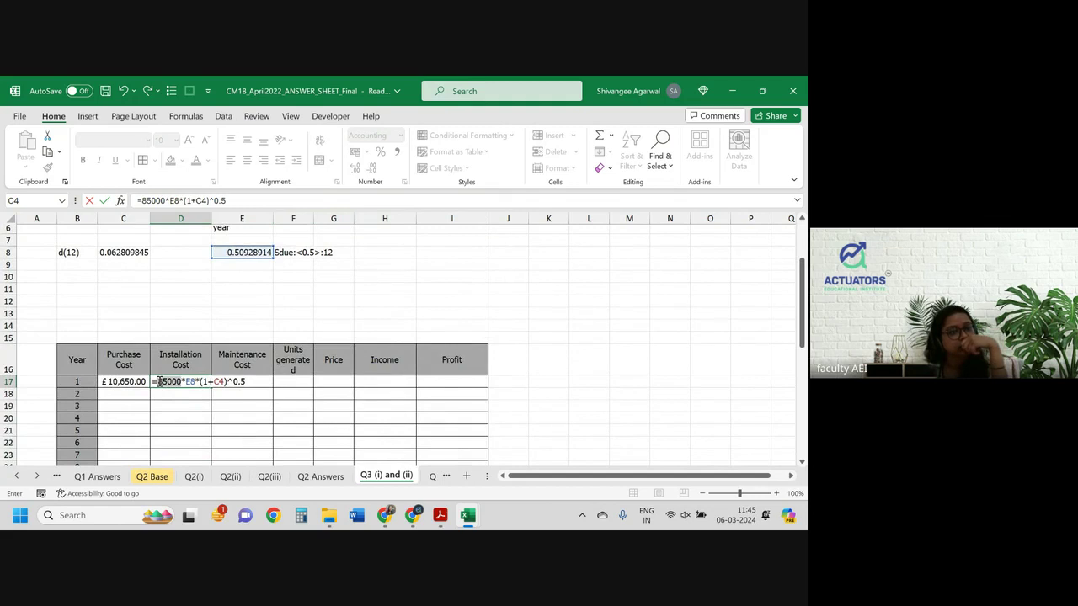
pyautogui.moveTo(159, 382); pyautogui.dragTo(159, 382)
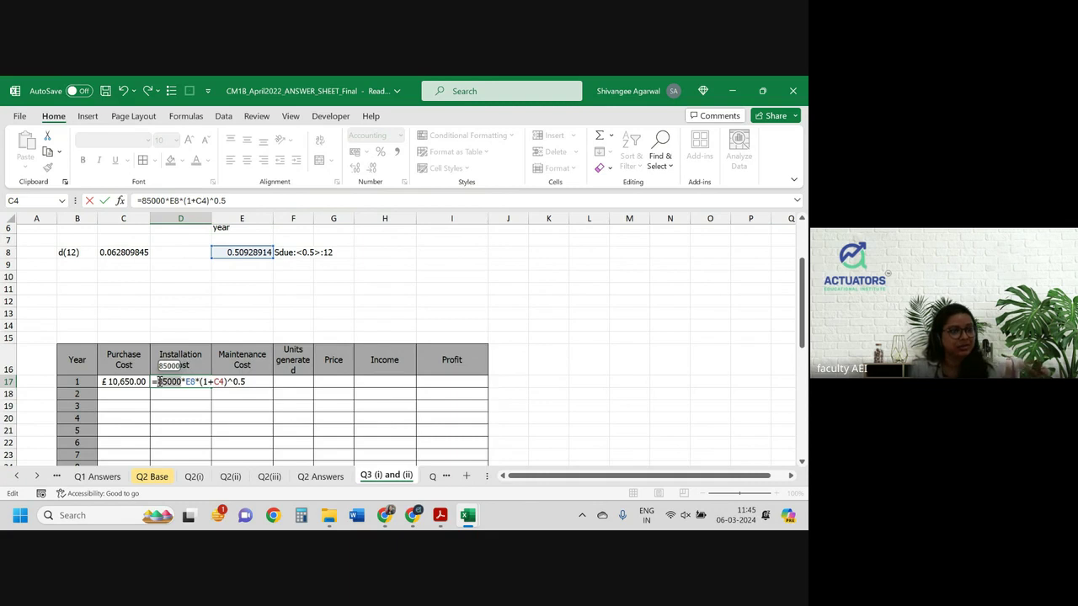
pyautogui.moveTo(159, 383); pyautogui.dragTo(184, 380)
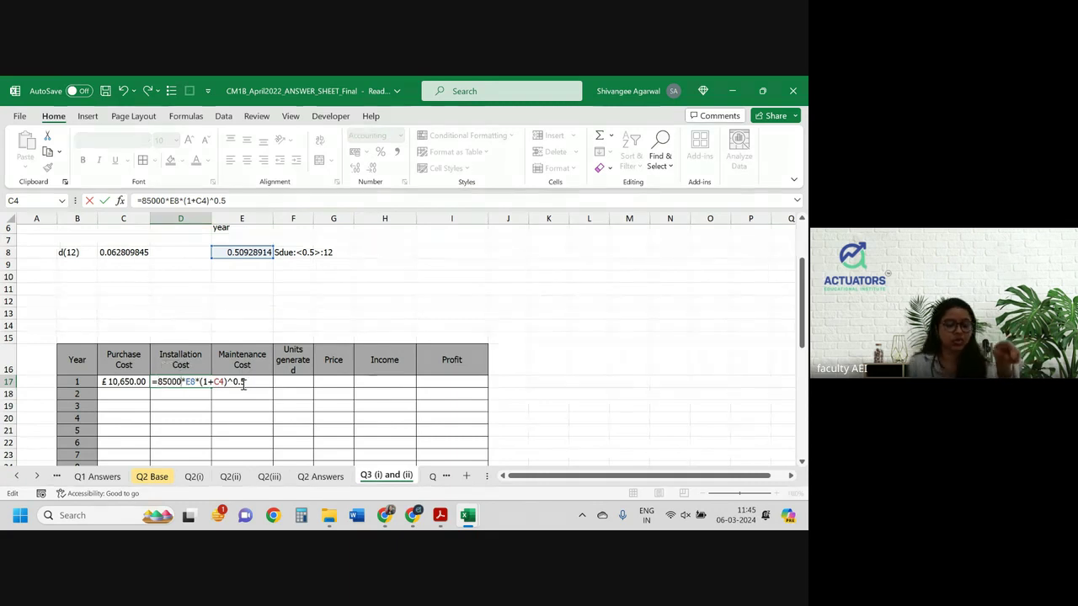
pyautogui.write('*2')
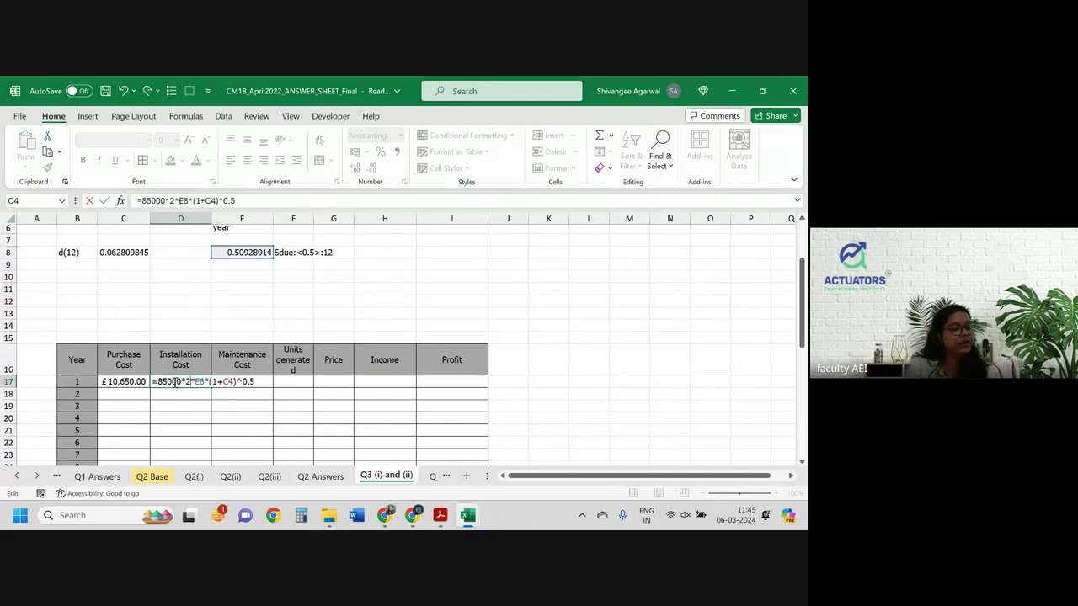
pyautogui.moveTo(187, 381); pyautogui.dragTo(156, 381)
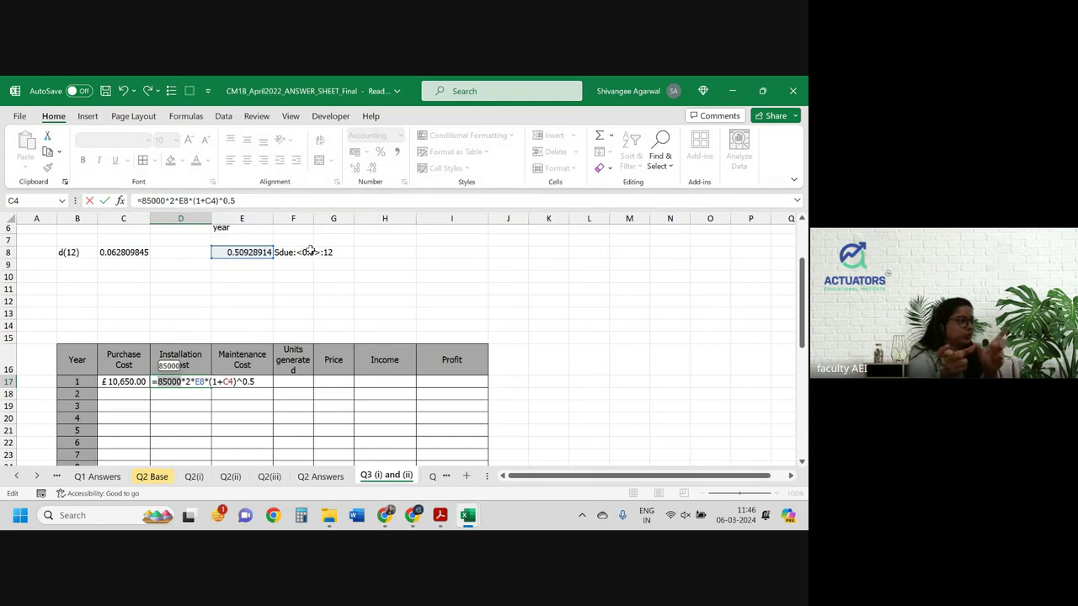
pyautogui.press('Return')
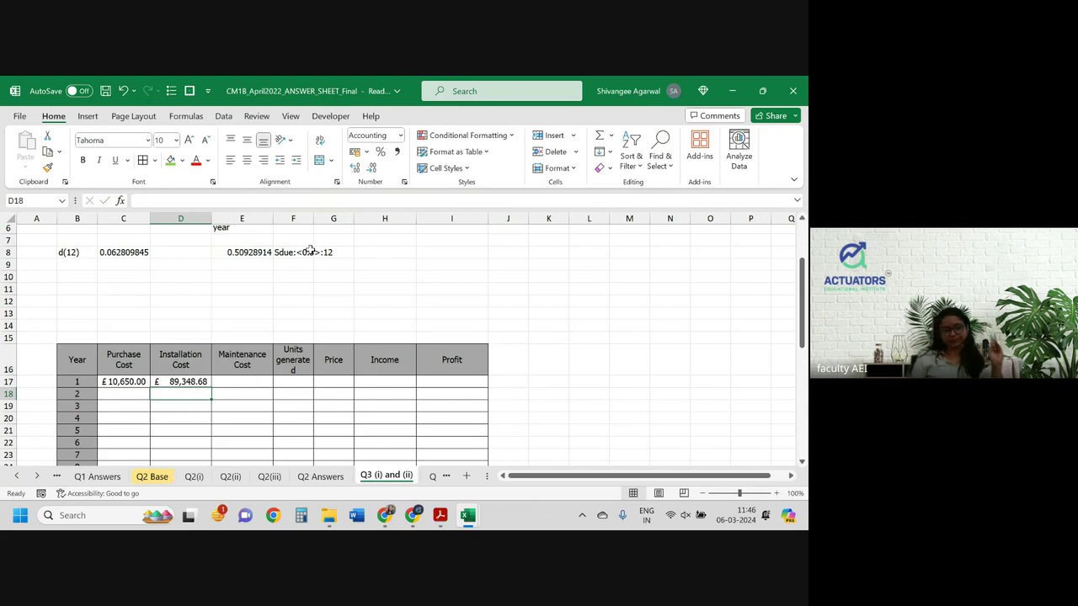
# Delete the blank rows above the cashflow table so its header sits in row 13.
pyautogui.press('Up')
pyautogui.scroll(2, 324, 268)
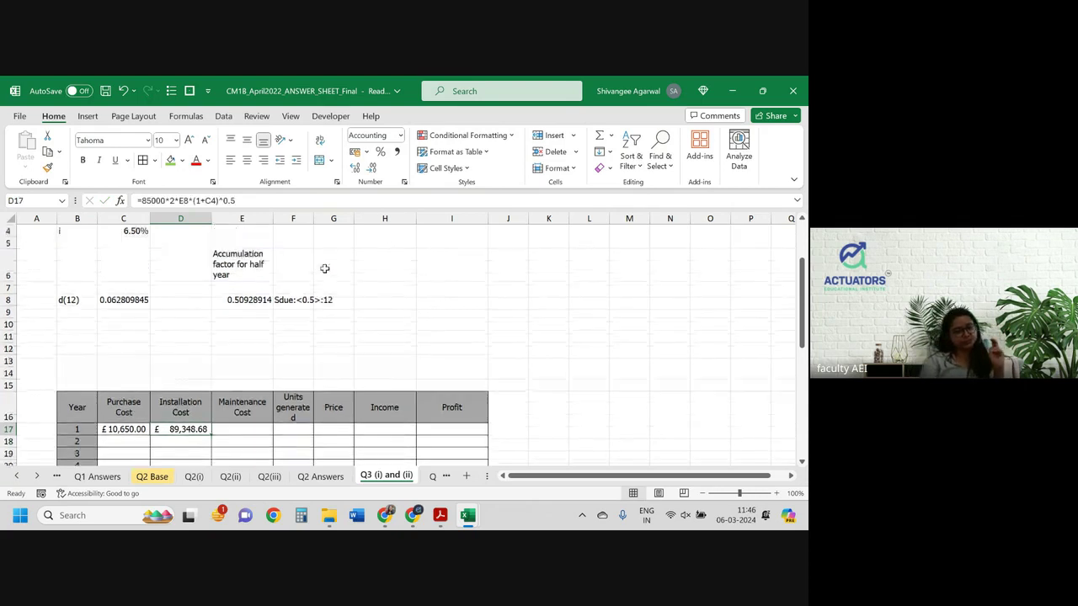
pyautogui.scroll(1, 325, 268)
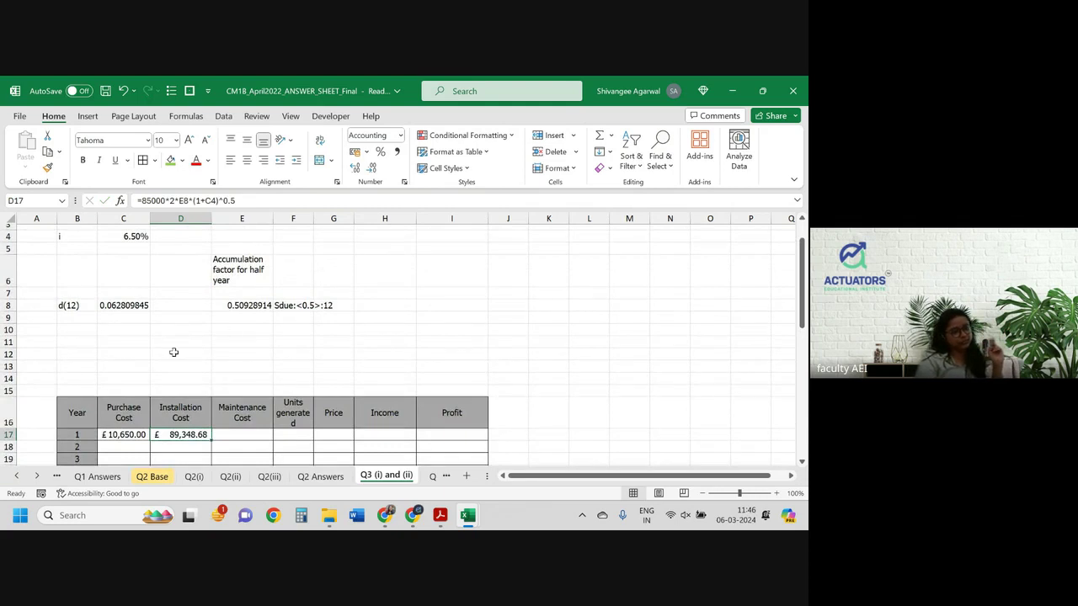
pyautogui.click(6, 354)
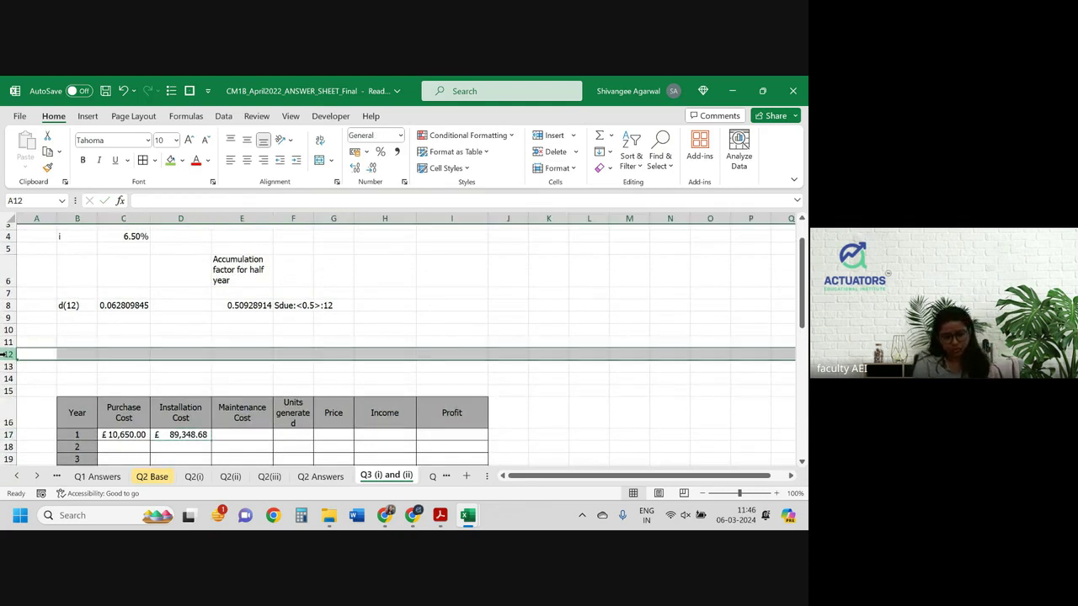
pyautogui.hotkey('ctrl', '-')
pyautogui.hotkey('ctrl', '-')
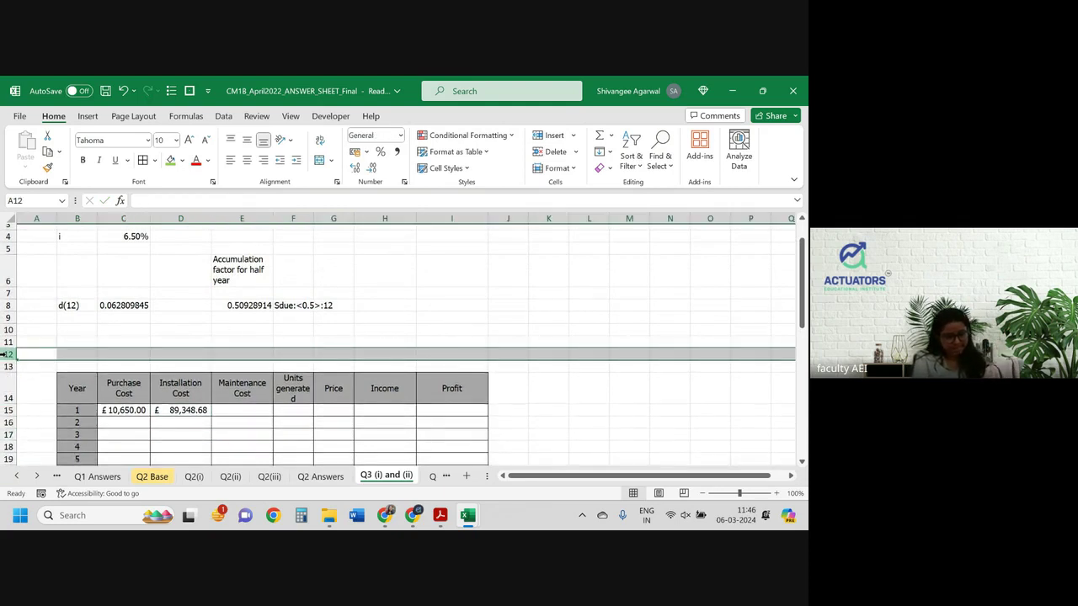
pyautogui.hotkey('ctrl', '-')
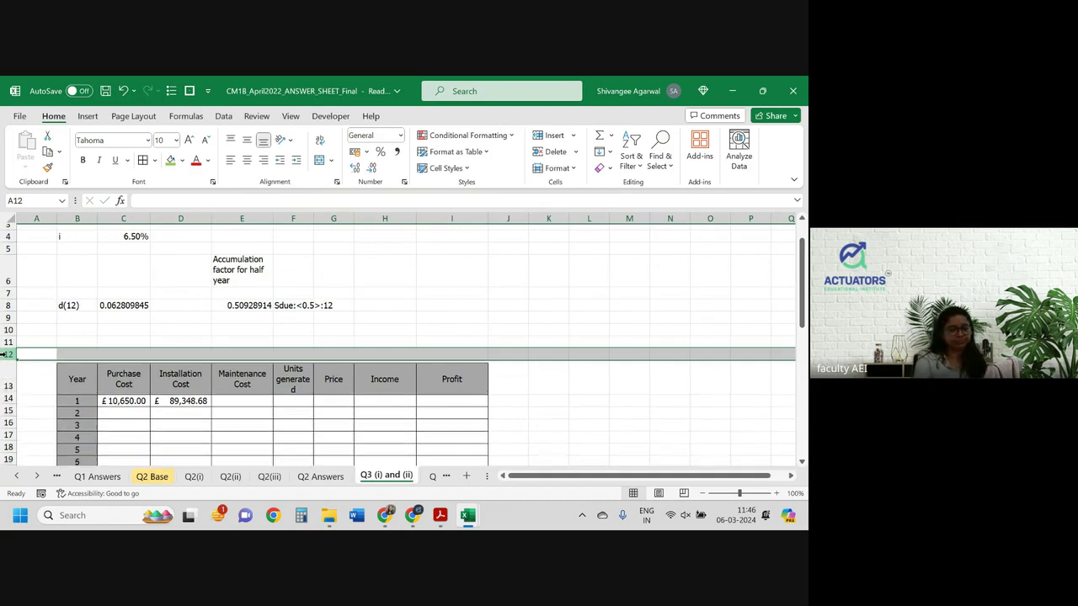
pyautogui.click(308, 329)
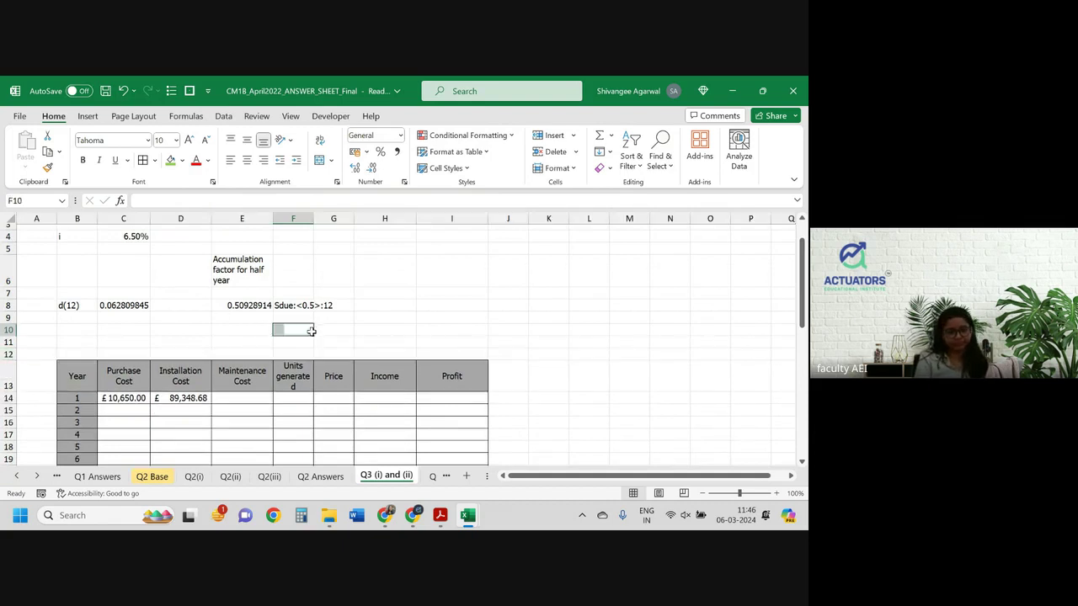
pyautogui.click(242, 305)
# Inspect E8's formula =((1+C4)^0.5-1)/C8 in edit mode.
pyautogui.doubleClick(242, 305)
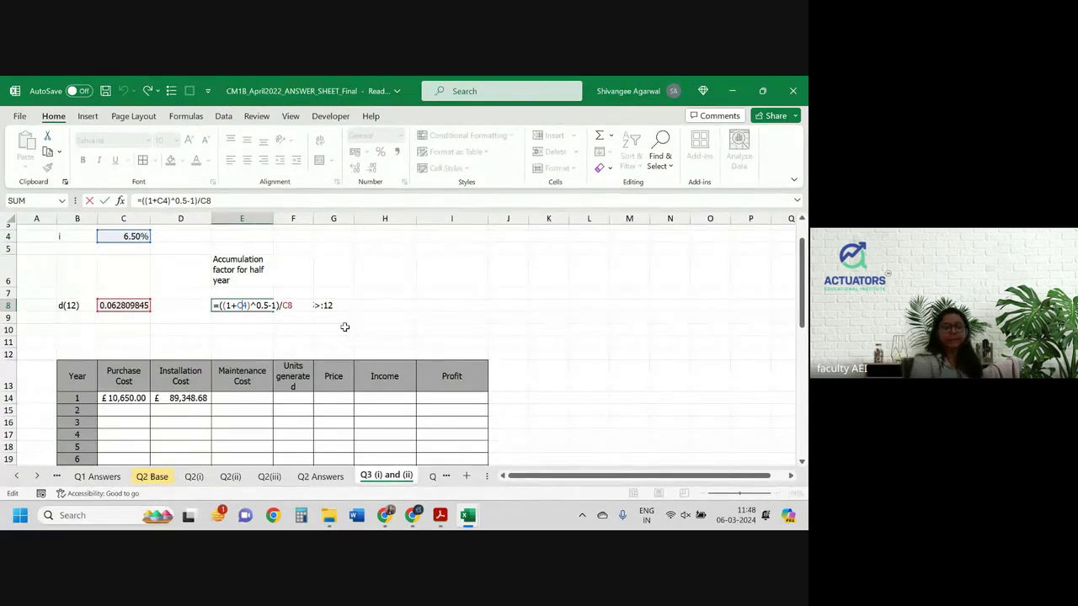
# Enter 0 as Year 1 Maintenance Cost in E14, then return to the PDF's maintenance paragraph.
pyautogui.hotkey('alt', 'Tab')
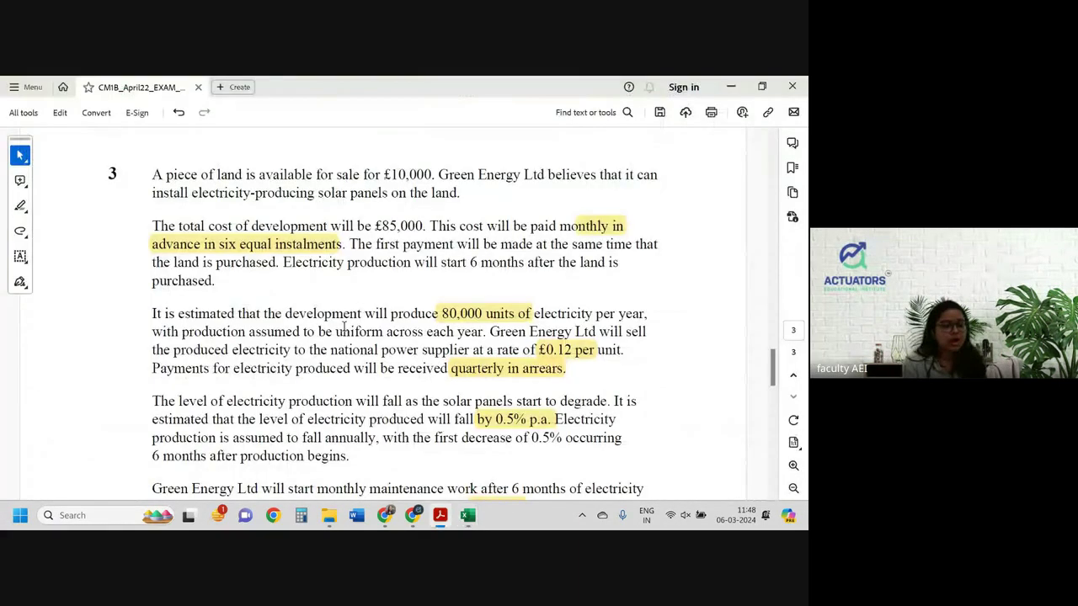
pyautogui.hotkey('alt', 'Tab')
pyautogui.press('Return')
pyautogui.click(228, 399)
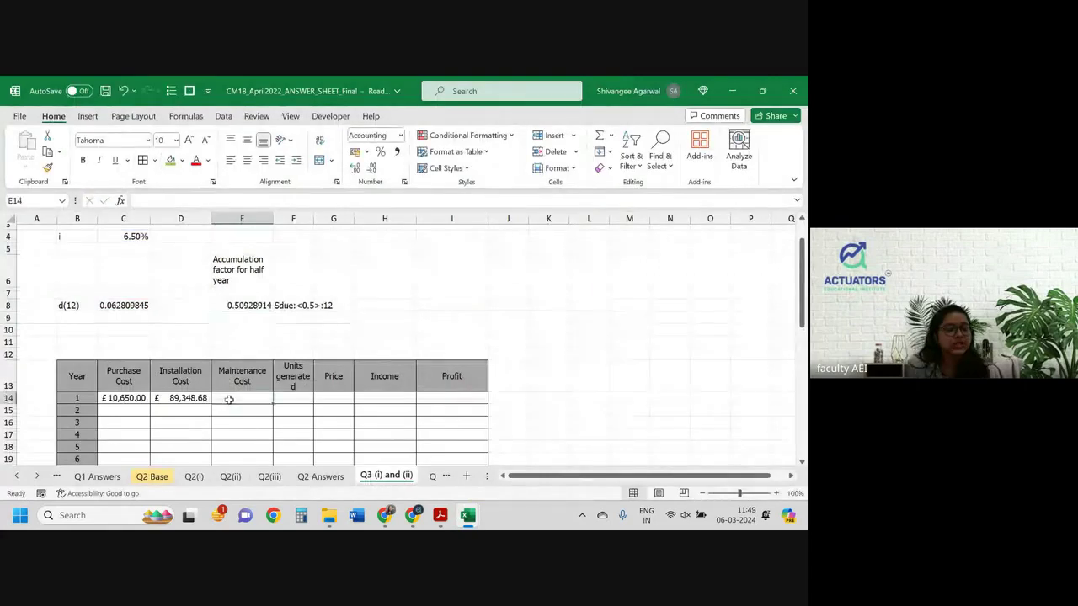
pyautogui.hotkey('alt', 'Tab')
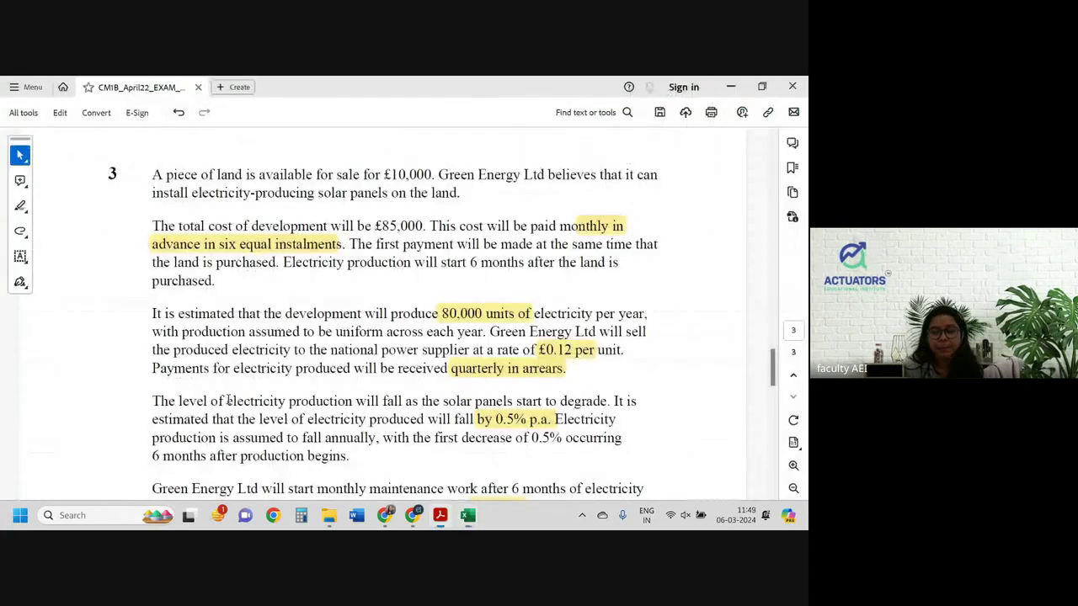
pyautogui.hotkey('alt', 'Tab')
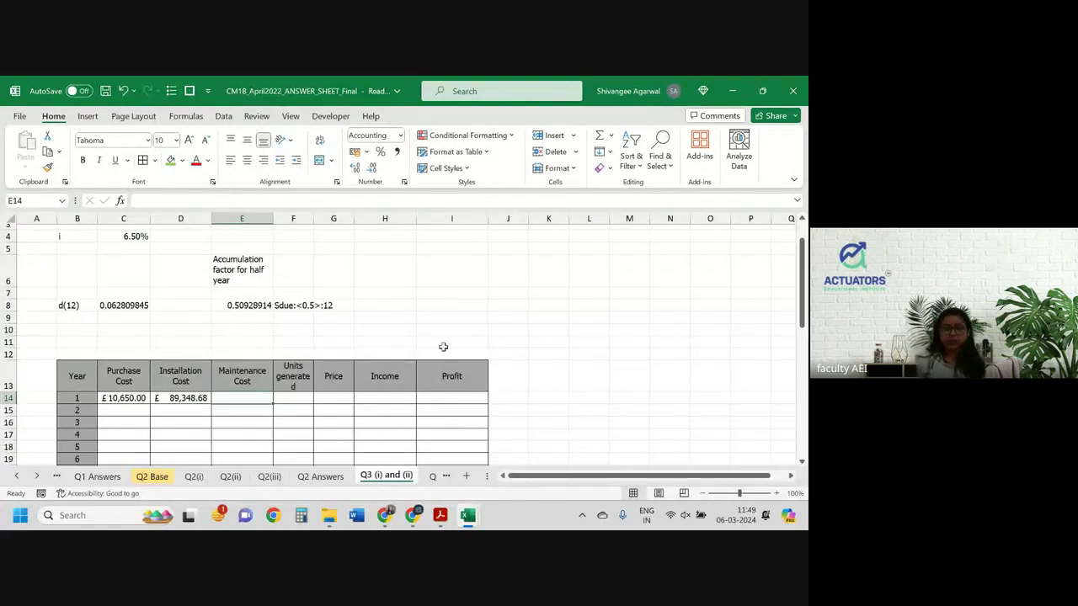
pyautogui.write('0')
pyautogui.press('Return')
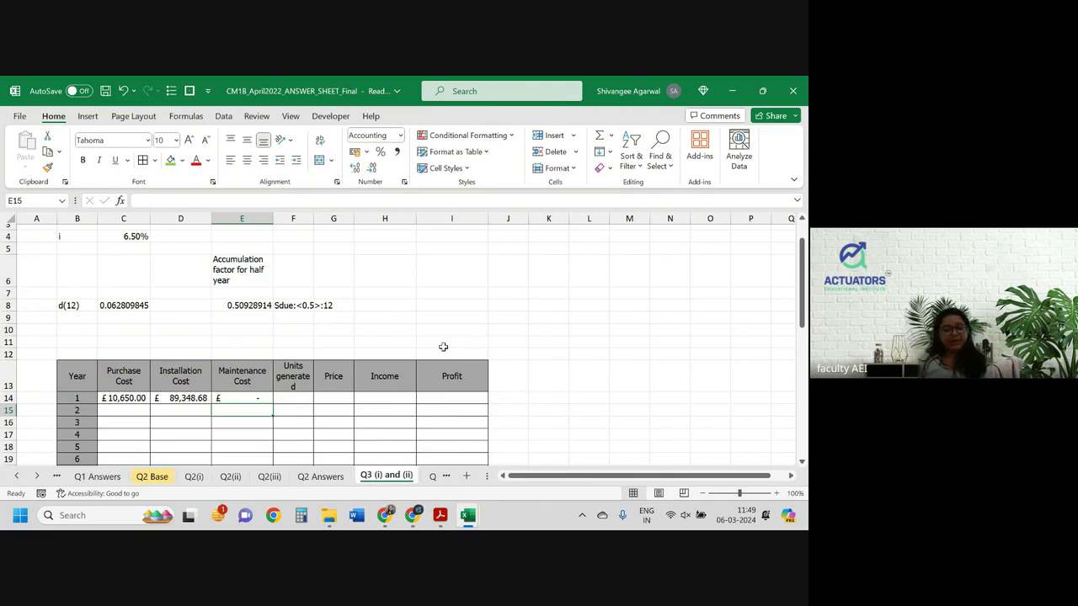
pyautogui.hotkey('alt', 'Tab')
pyautogui.scroll(-2, 441, 346)
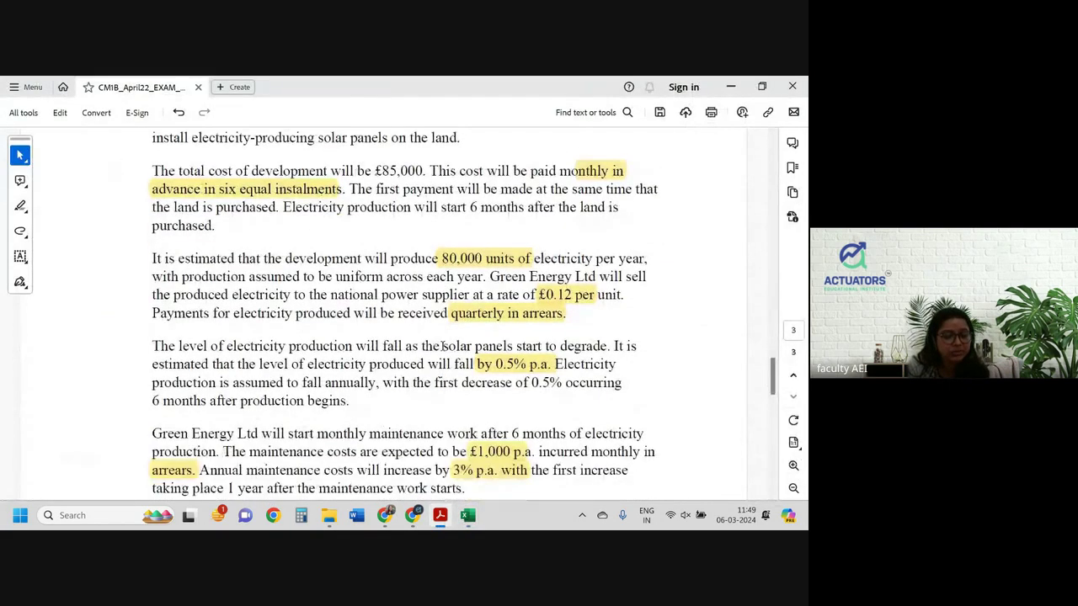
# Review the question's production, price and maintenance details, then go back to the Excel workbook.
pyautogui.scroll(-1, 441, 346)
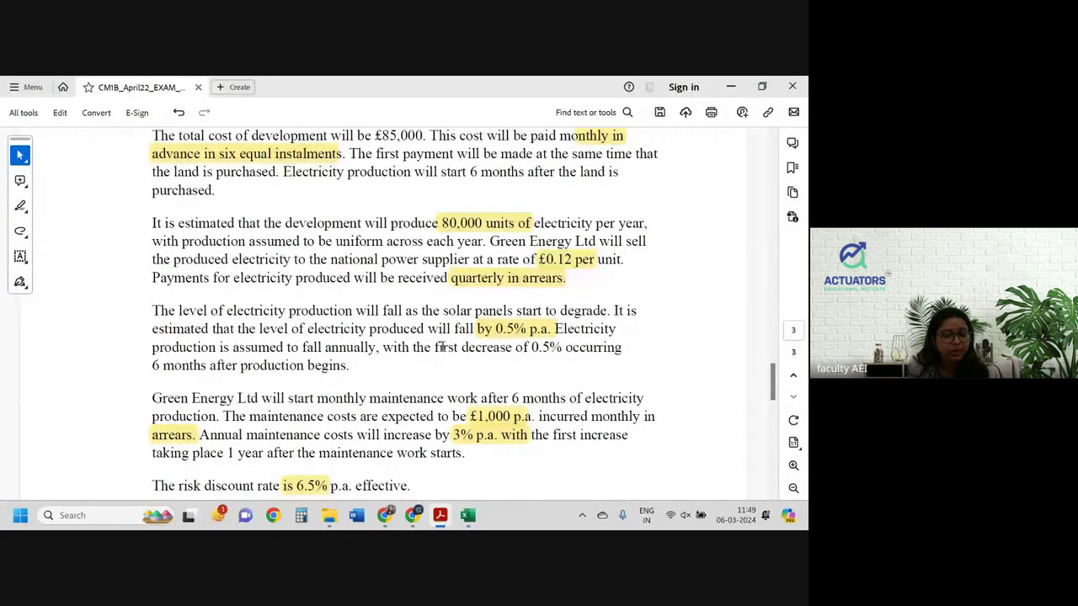
pyautogui.scroll(-1, 441, 346)
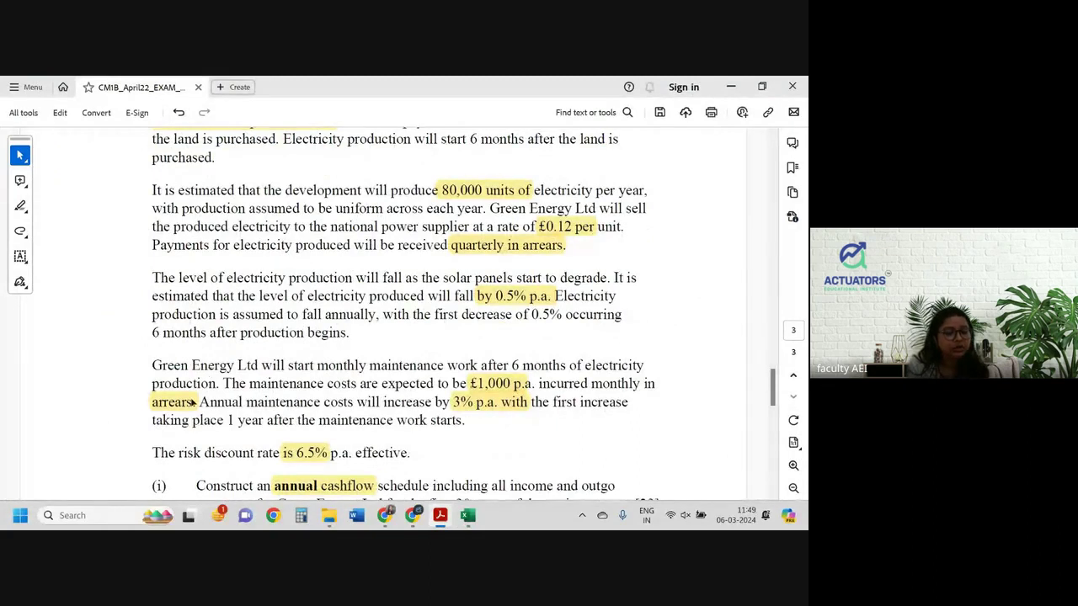
pyautogui.moveTo(153, 383); pyautogui.dragTo(212, 385)
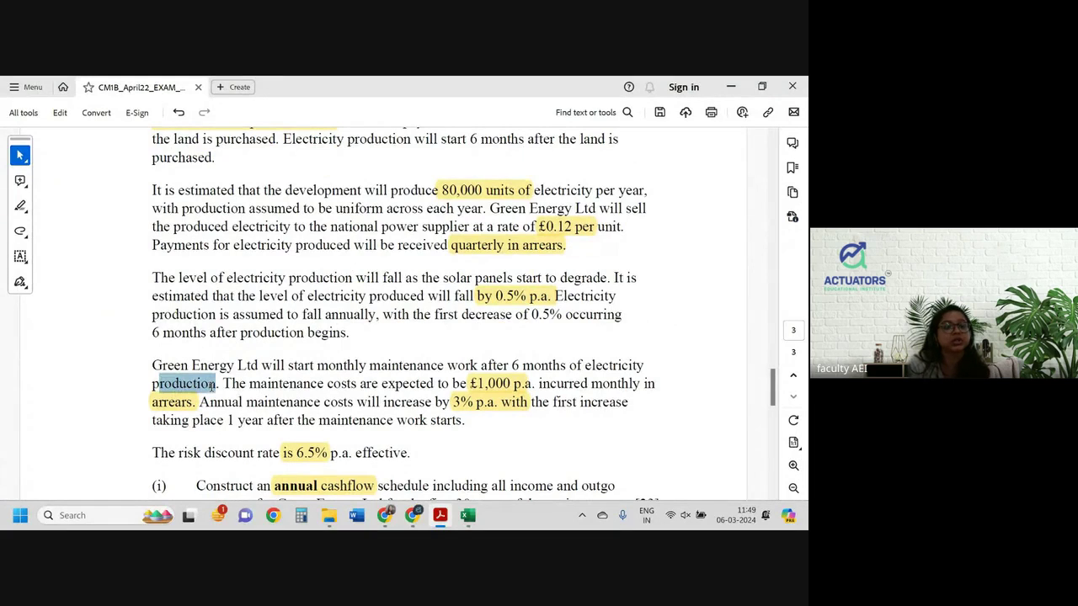
pyautogui.click(564, 380)
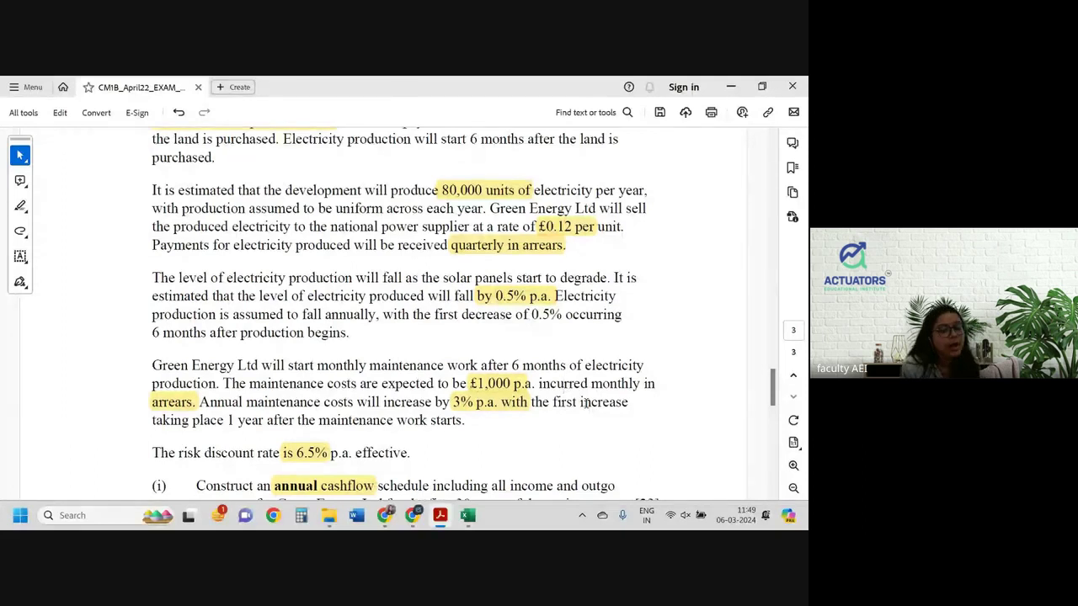
pyautogui.hotkey('alt', 'Tab')
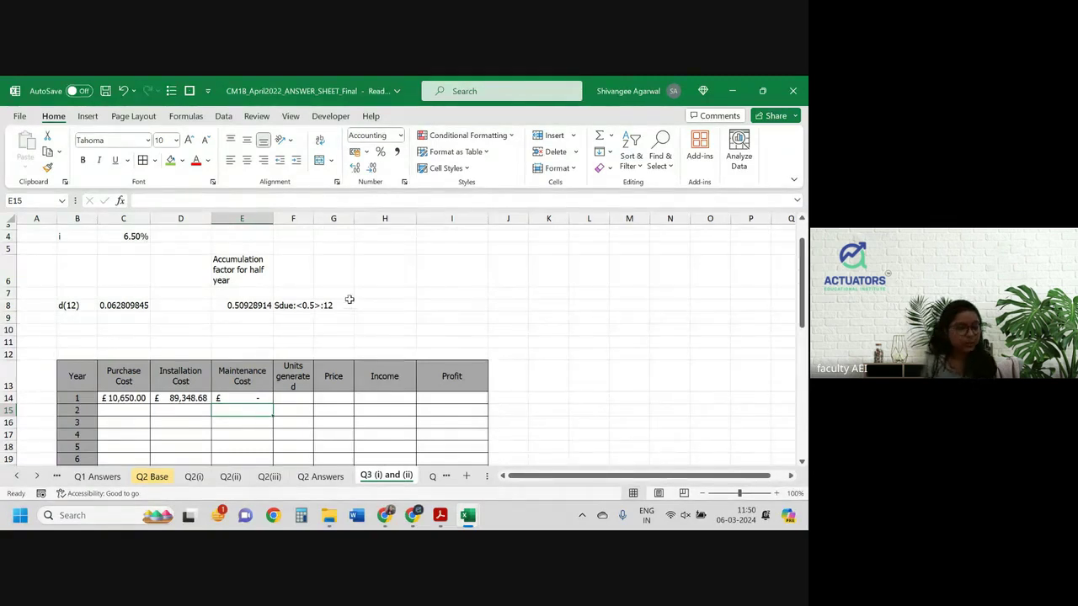
# Label B9 as 'i(12)'.
pyautogui.click(77, 318)
pyautogui.write('i')
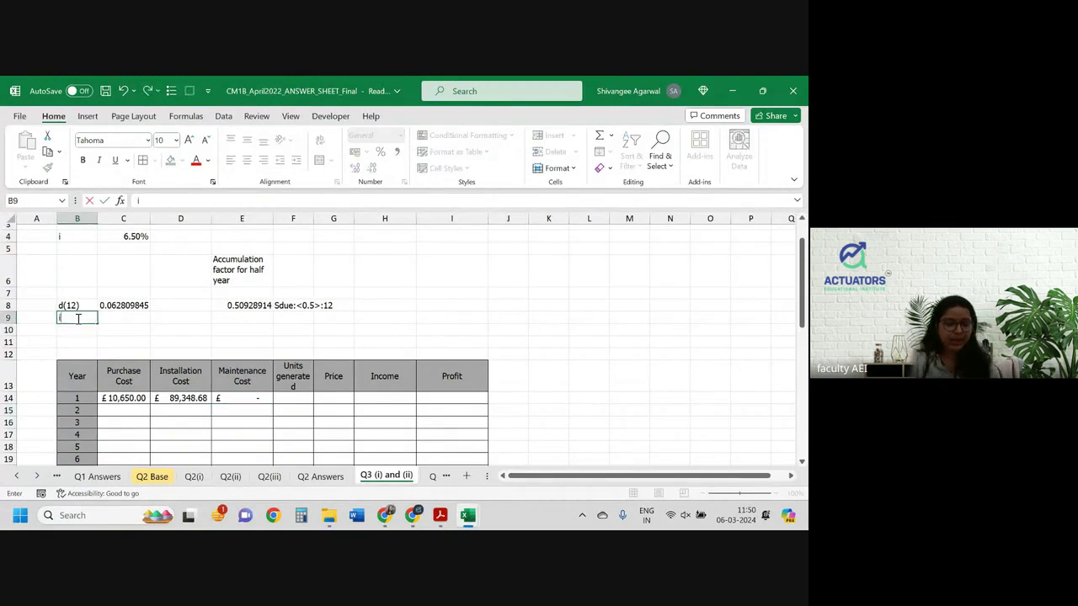
pyautogui.write('(12')
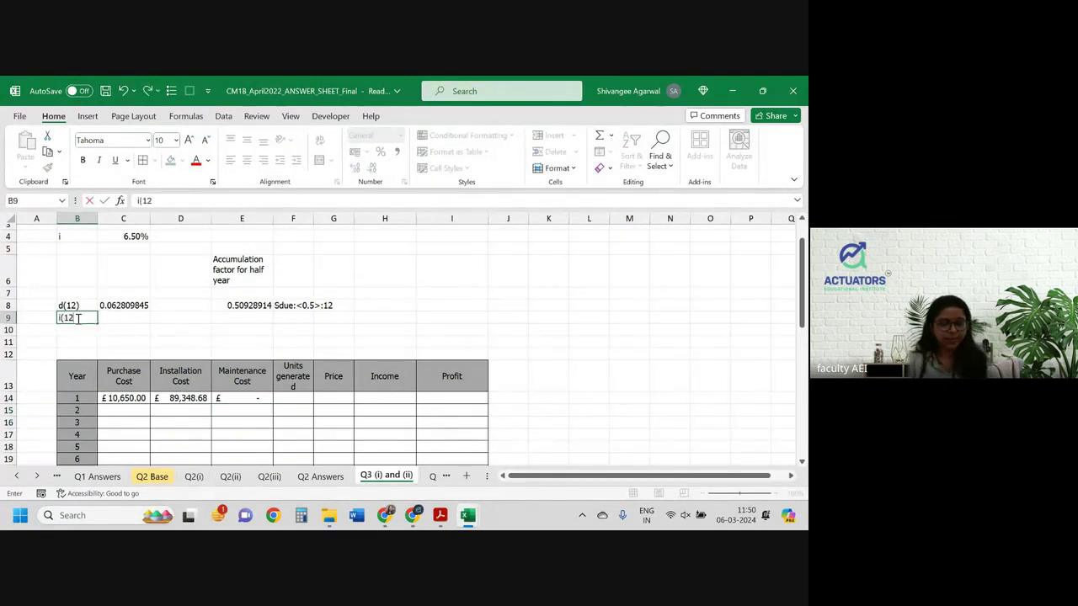
pyautogui.write(')')
pyautogui.press('Tab')
pyautogui.write('=')
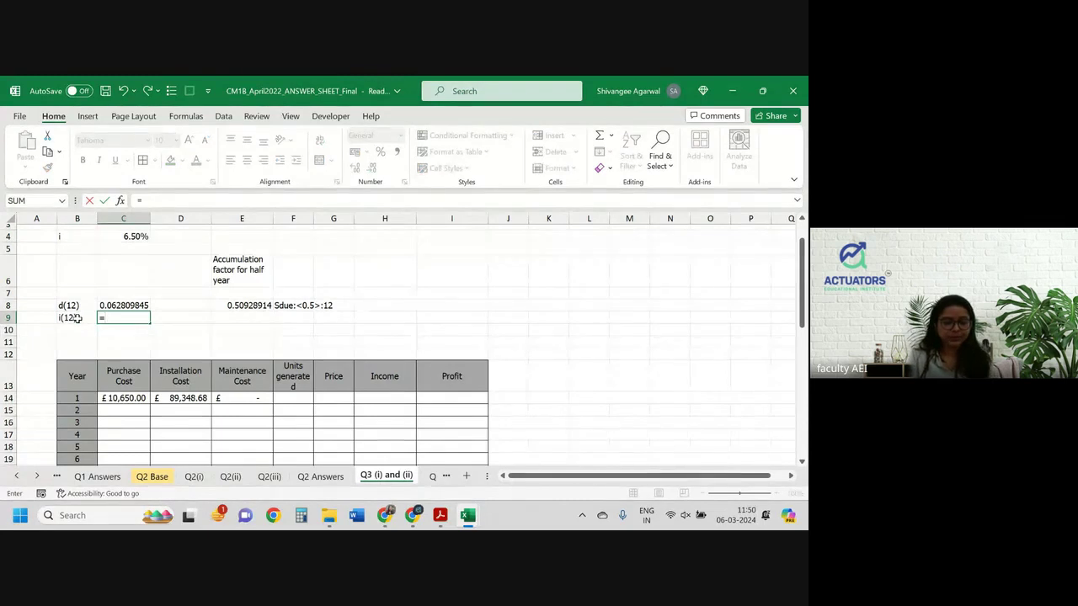
pyautogui.press('Escape')
# Make the C4 reference in C8's d(12) formula absolute.
pyautogui.click(133, 306)
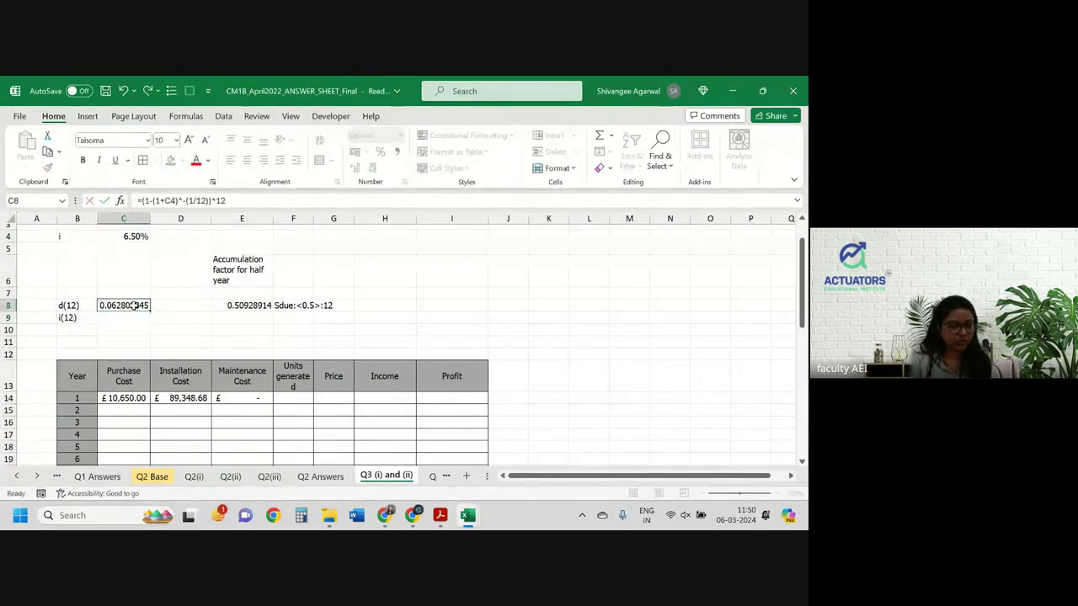
pyautogui.doubleClick(133, 306)
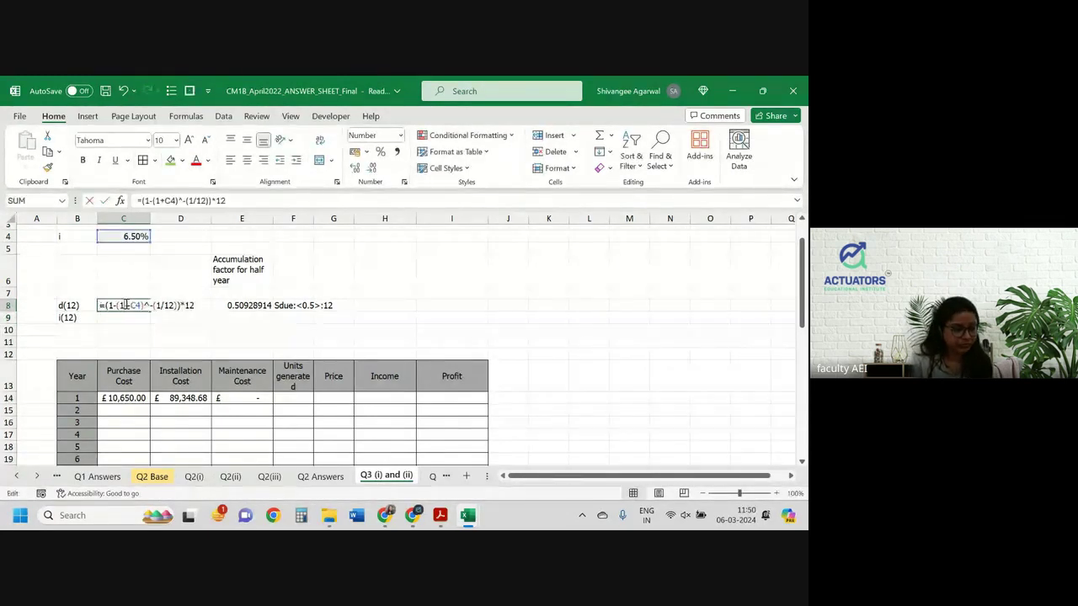
pyautogui.press('F4')
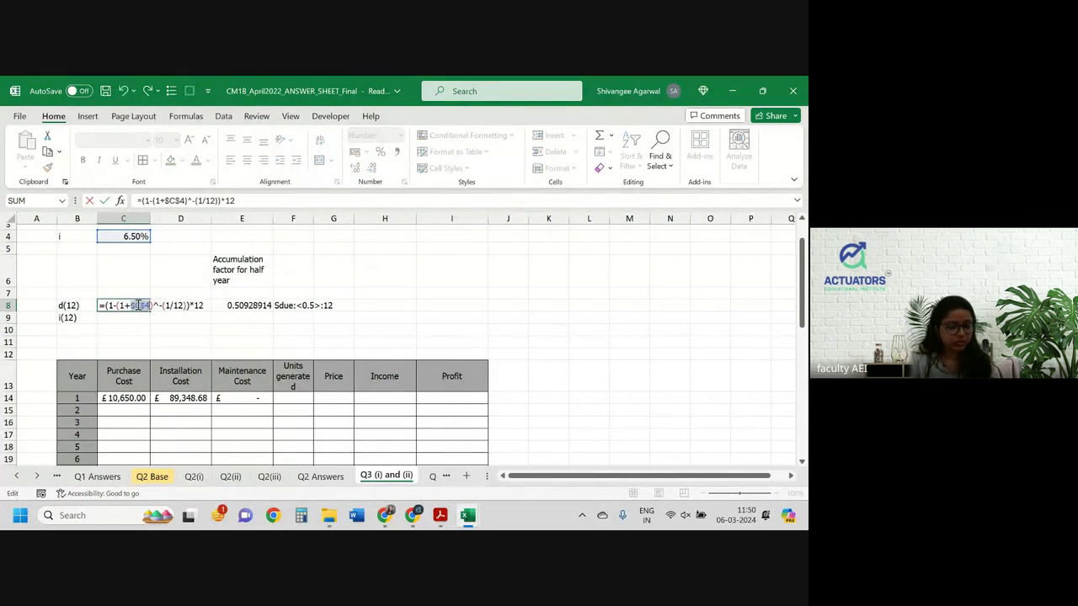
pyautogui.hotkey('ctrl', 'Return')
# Copy C8 into C9 and edit it to ((1+C4)^(1/12)-1)*12, giving 0.063140331.
pyautogui.hotkey('ctrl', 'c')
pyautogui.click(134, 318)
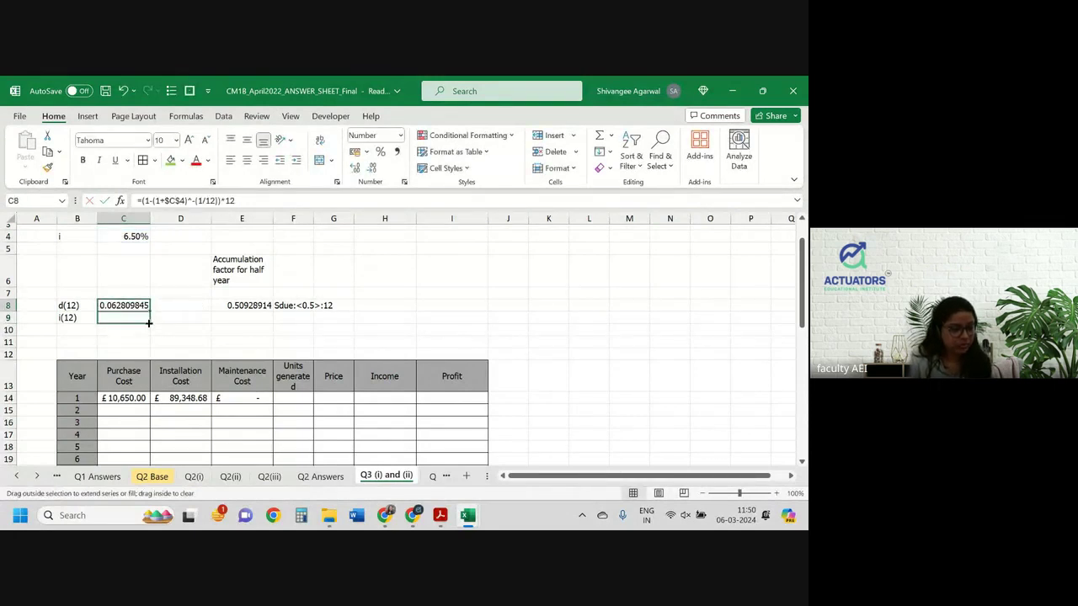
pyautogui.hotkey('ctrl', 'v')
pyautogui.doubleClick(133, 319)
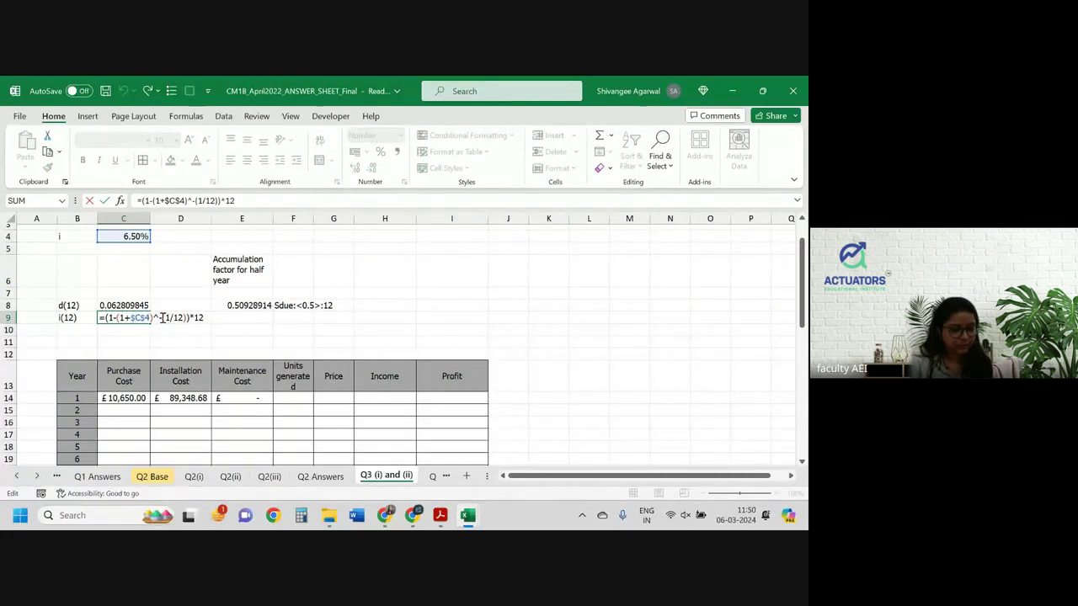
pyautogui.click(163, 317)
pyautogui.press('BackSpace')
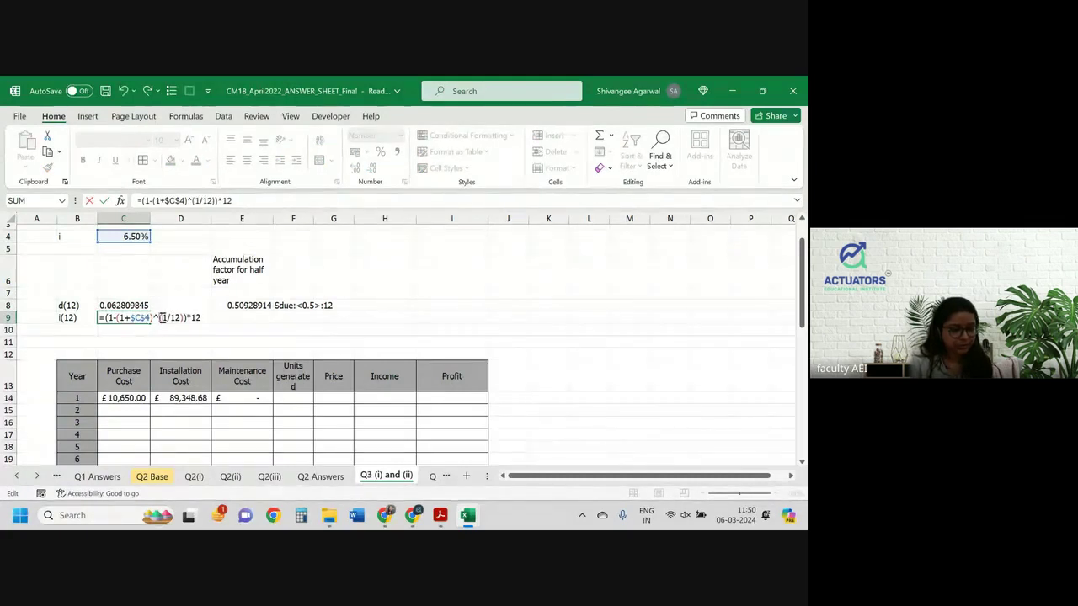
pyautogui.click(118, 318)
pyautogui.press('BackSpace')
pyautogui.press('BackSpace')
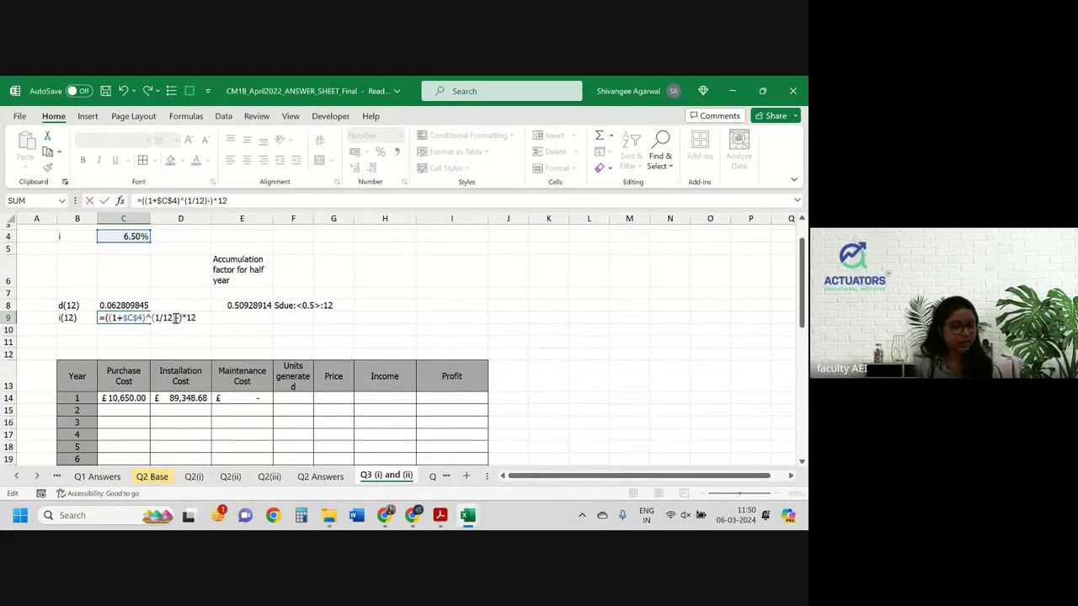
pyautogui.press('Return')
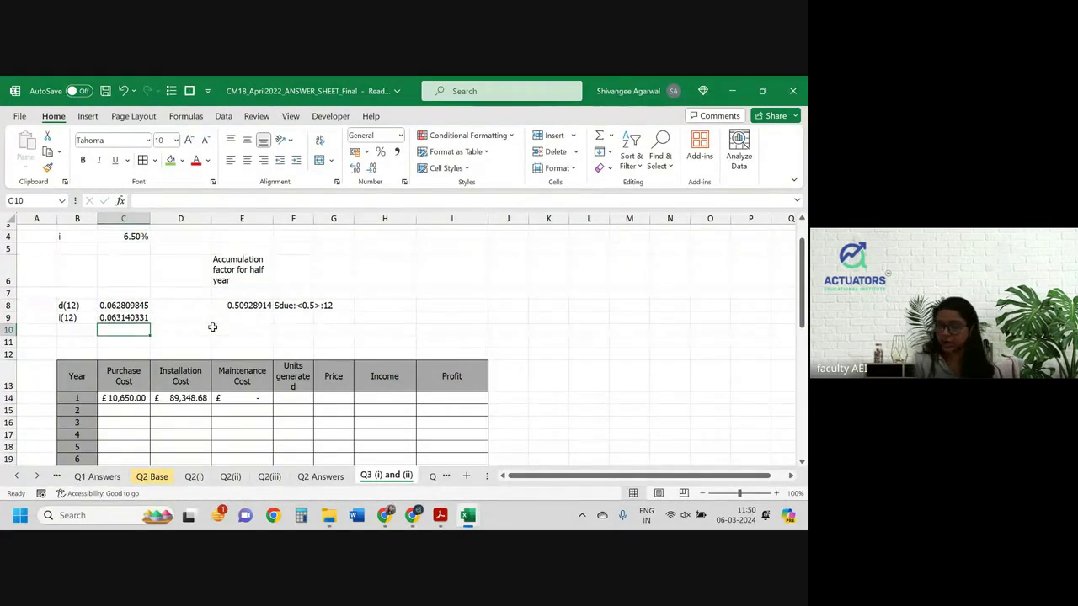
# Copy the factor heading into D6, centre both headings, and reword D6 to 'one year'.
pyautogui.click(201, 284)
pyautogui.click(228, 283)
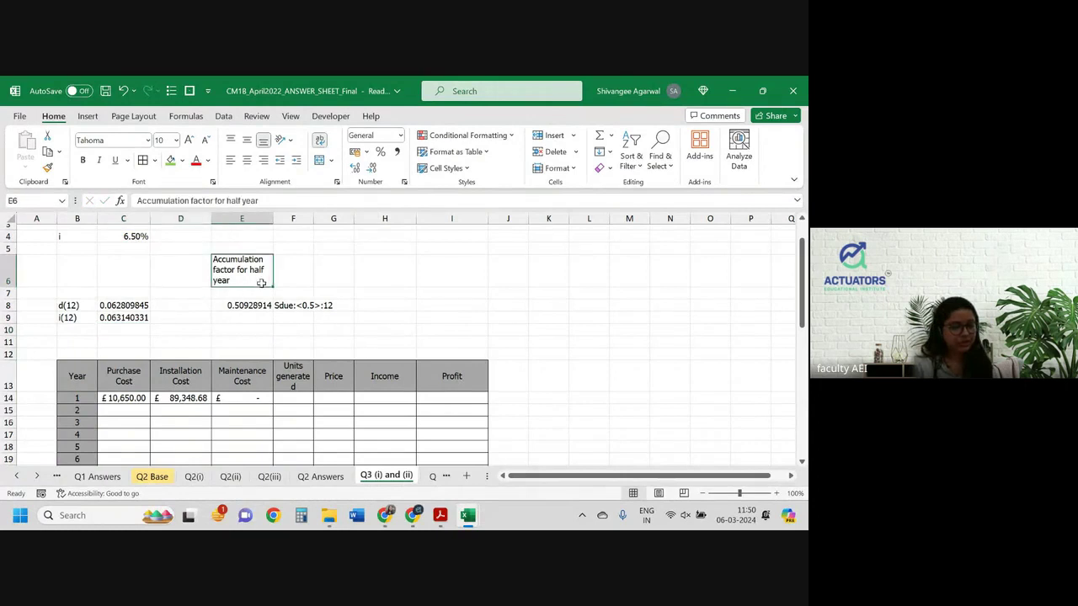
pyautogui.moveTo(272, 286); pyautogui.dragTo(177, 280)
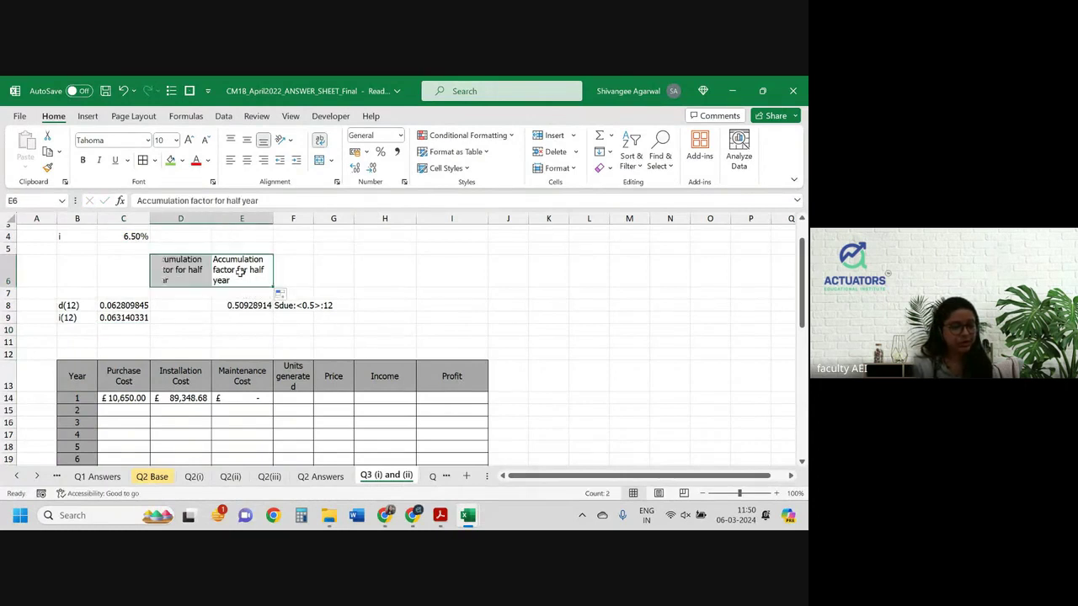
pyautogui.click(246, 160)
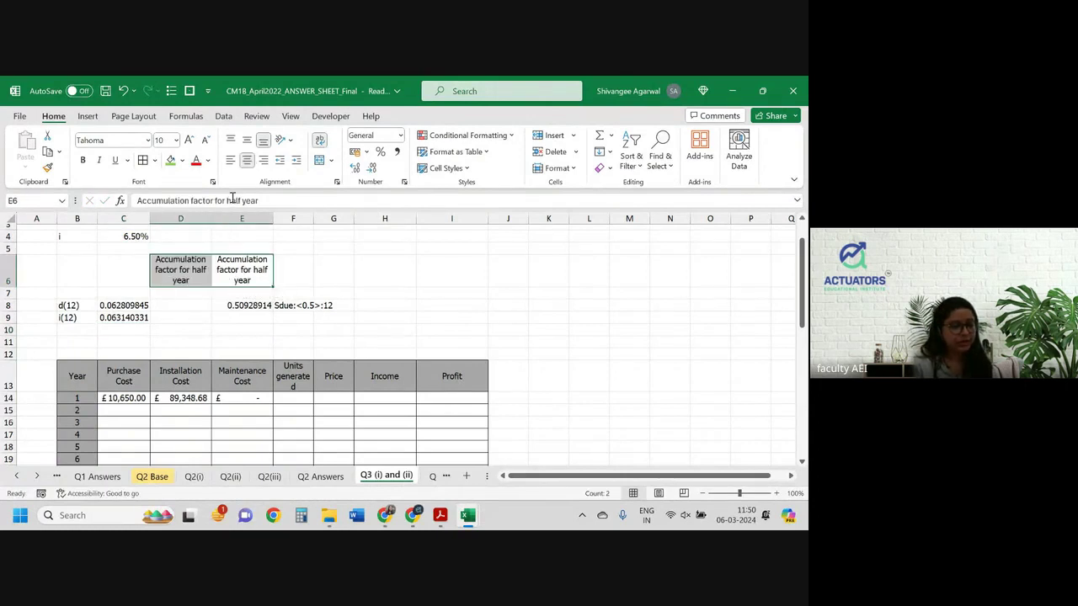
pyautogui.click(183, 261)
pyautogui.doubleClick(182, 262)
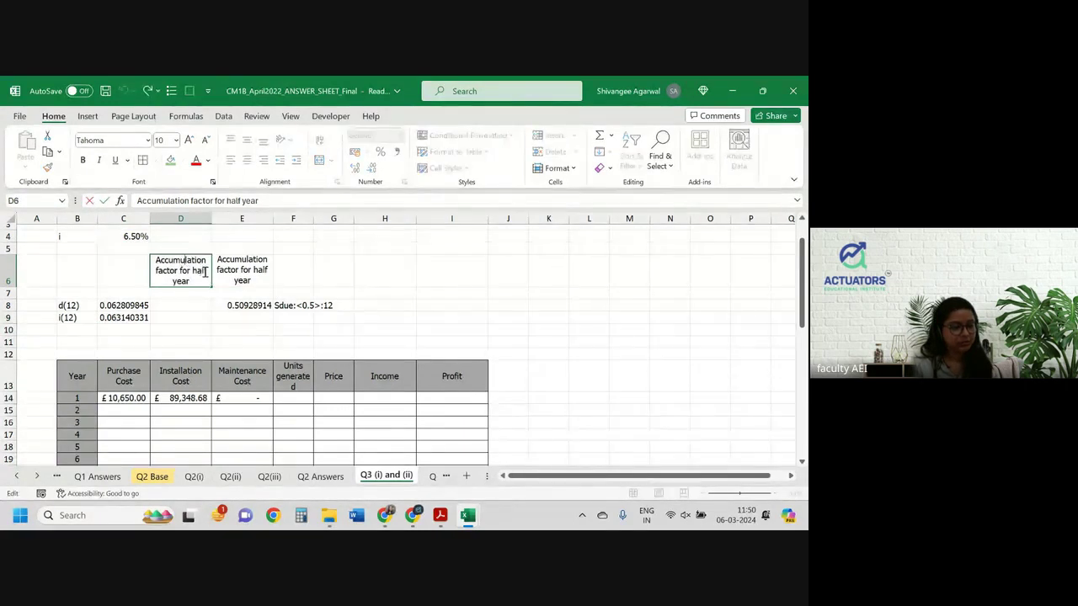
pyautogui.press('BackSpace')
pyautogui.press('BackSpace')
pyautogui.press('BackSpace')
pyautogui.press('BackSpace')
pyautogui.press('BackSpace')
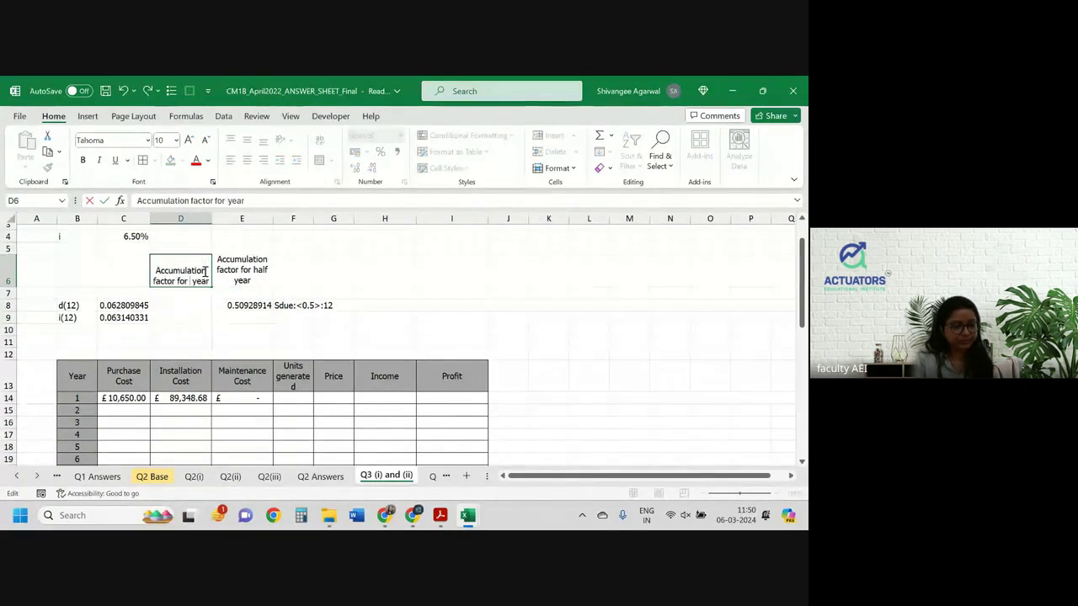
pyautogui.write('on ')
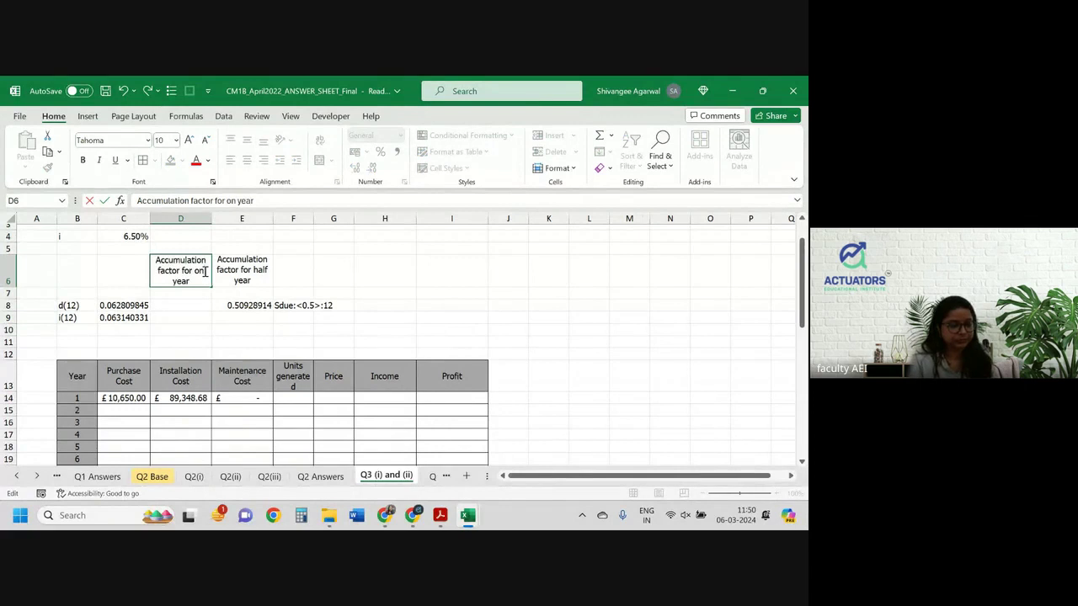
pyautogui.write('e')
pyautogui.press('Return')
pyautogui.press('Return')
pyautogui.press('Return')
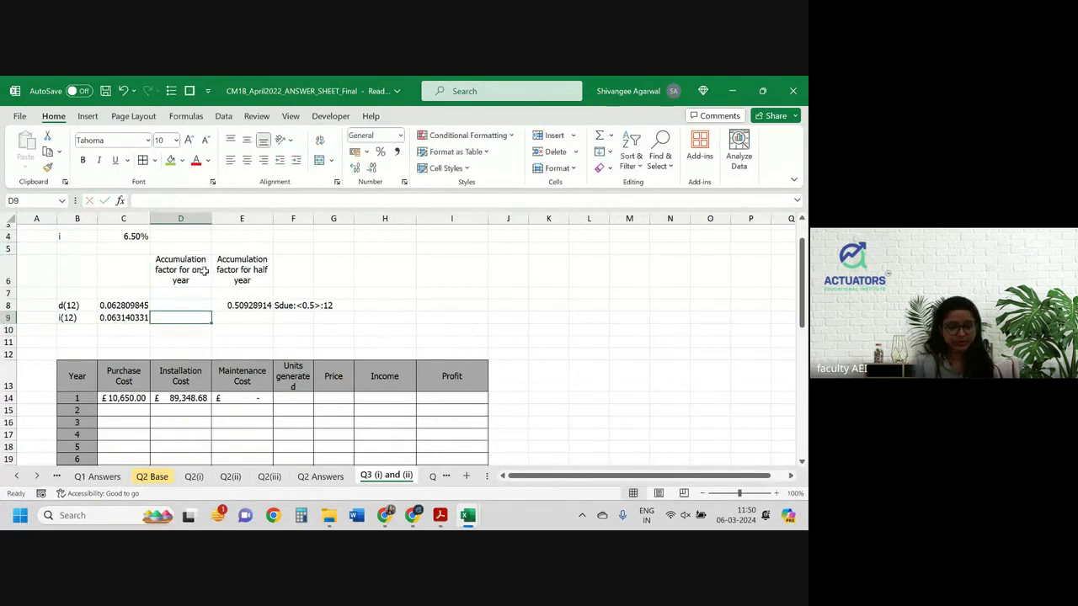
# Enter =((1+C4)^1-1)/C9 in D9, giving 1.029452945.
pyautogui.write('=(')
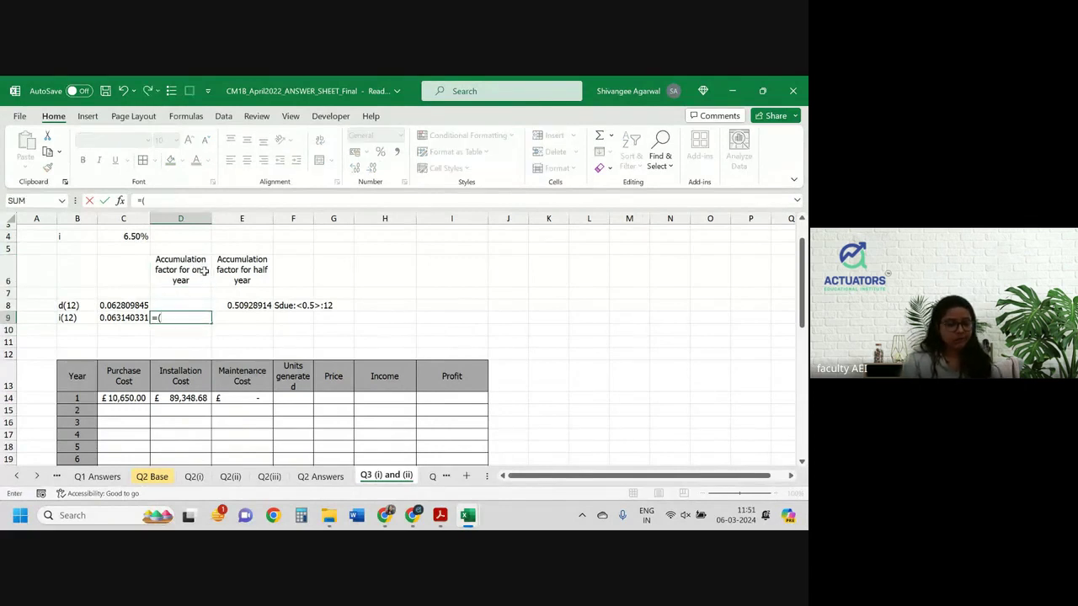
pyautogui.write('(1+')
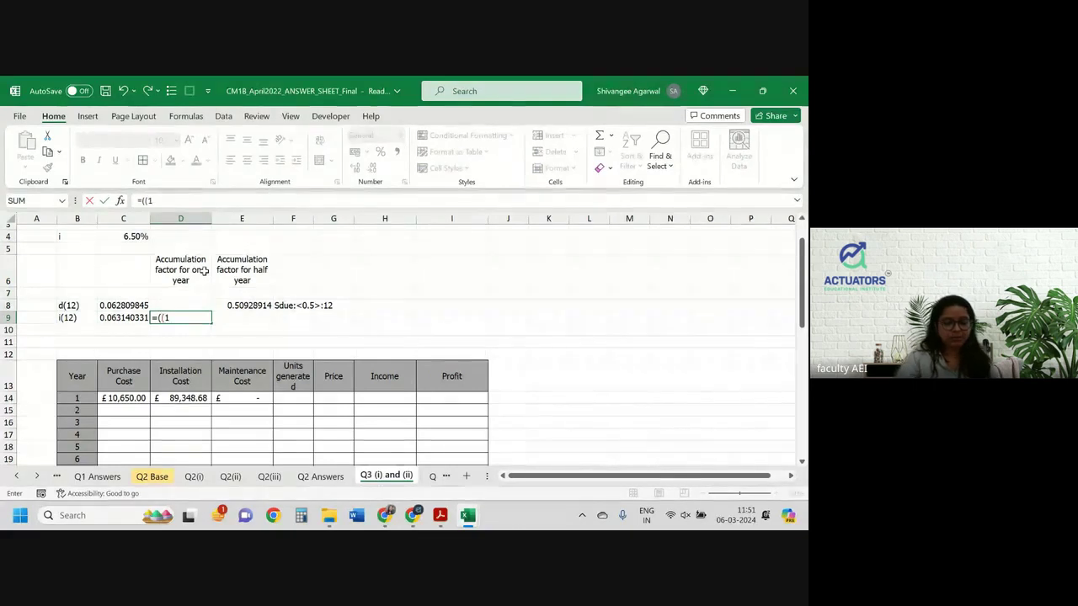
pyautogui.click(130, 237)
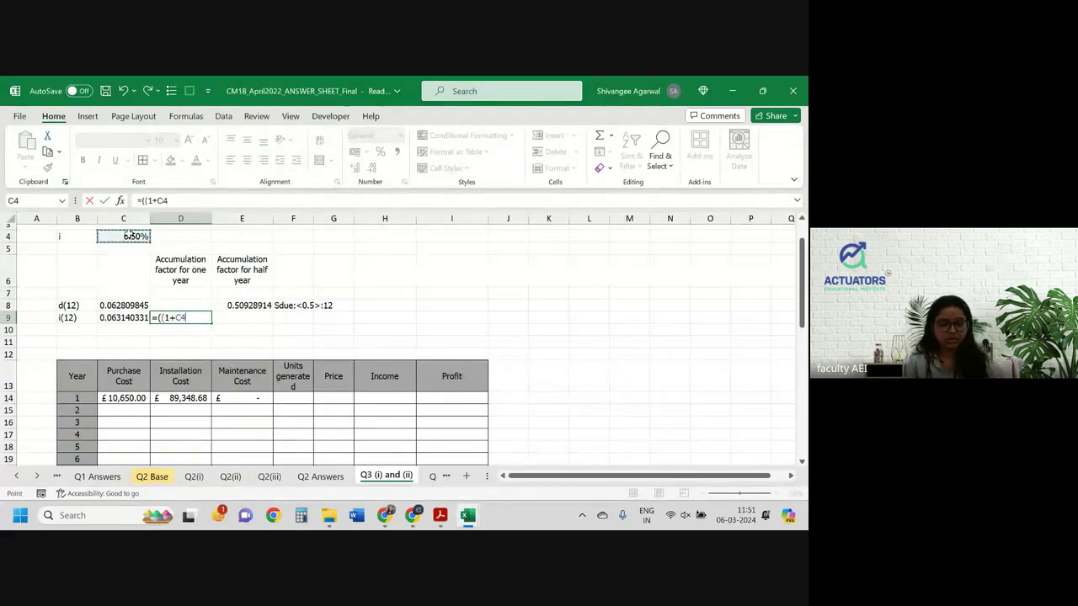
pyautogui.write(')^1-1)/')
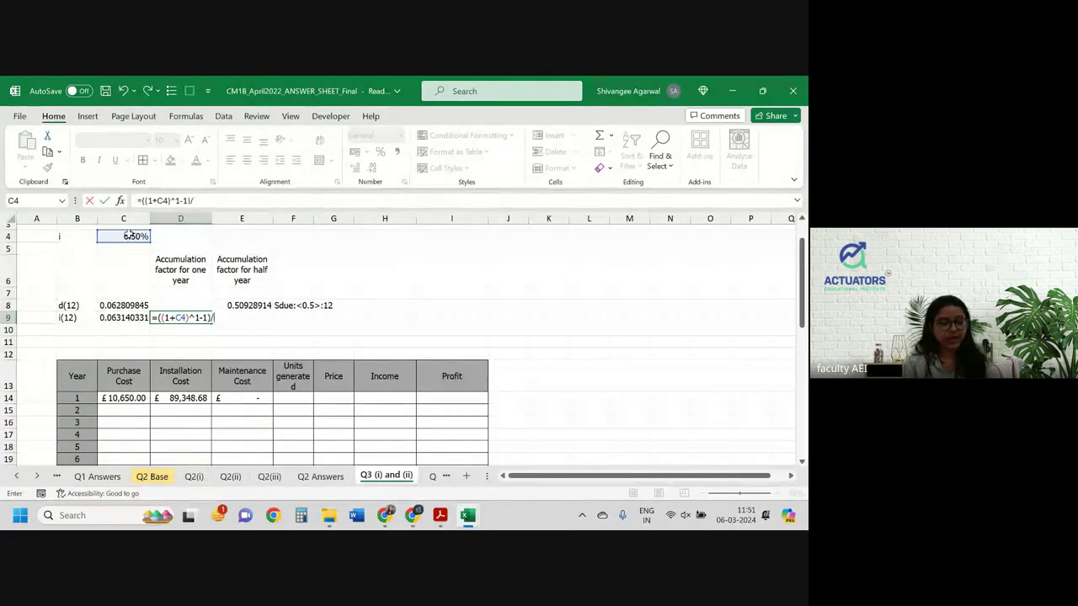
pyautogui.press('Left')
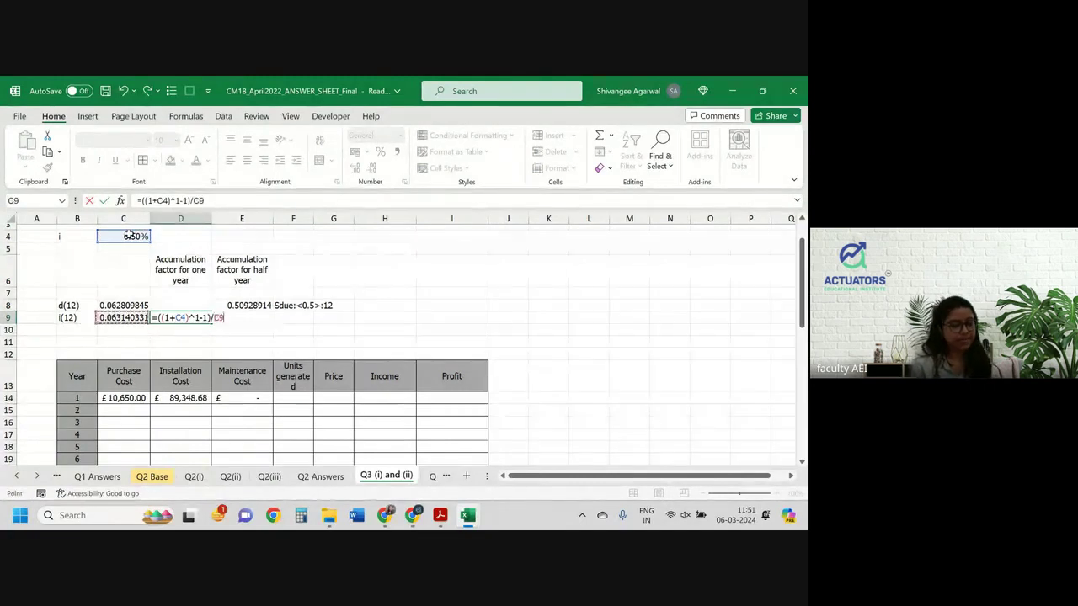
pyautogui.press('Return')
pyautogui.press('Up')
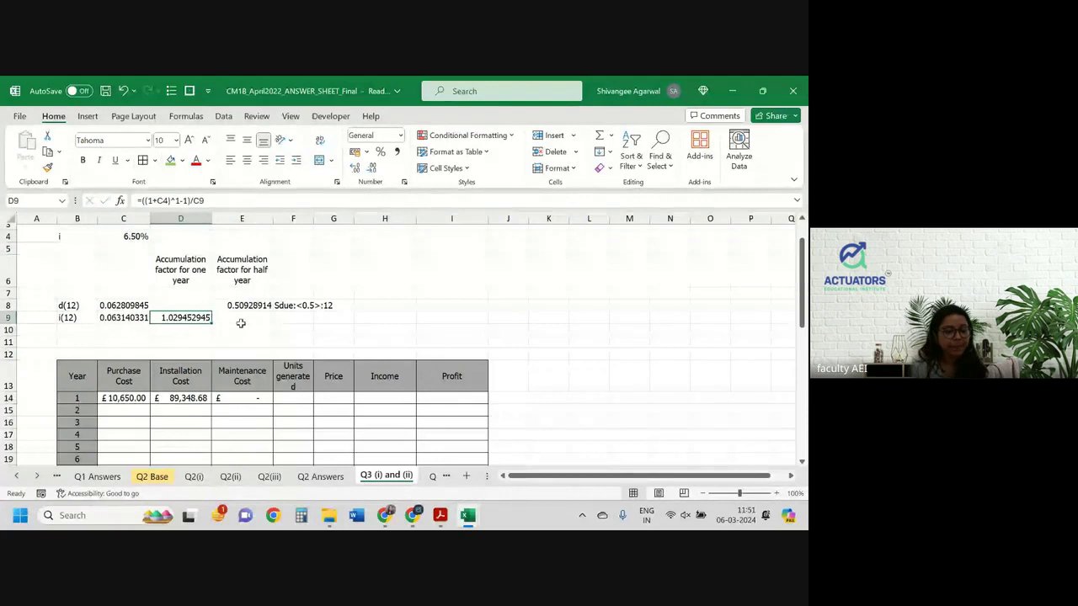
pyautogui.click(266, 410)
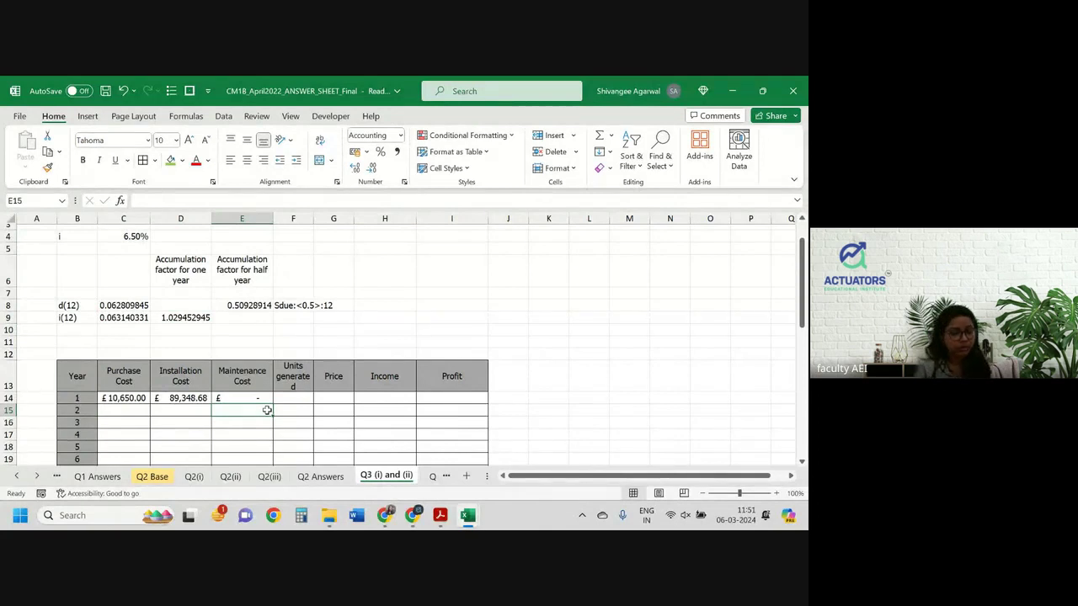
# Cancel the entry in E15 and enter the 3% increase rate in E12.
pyautogui.write('=')
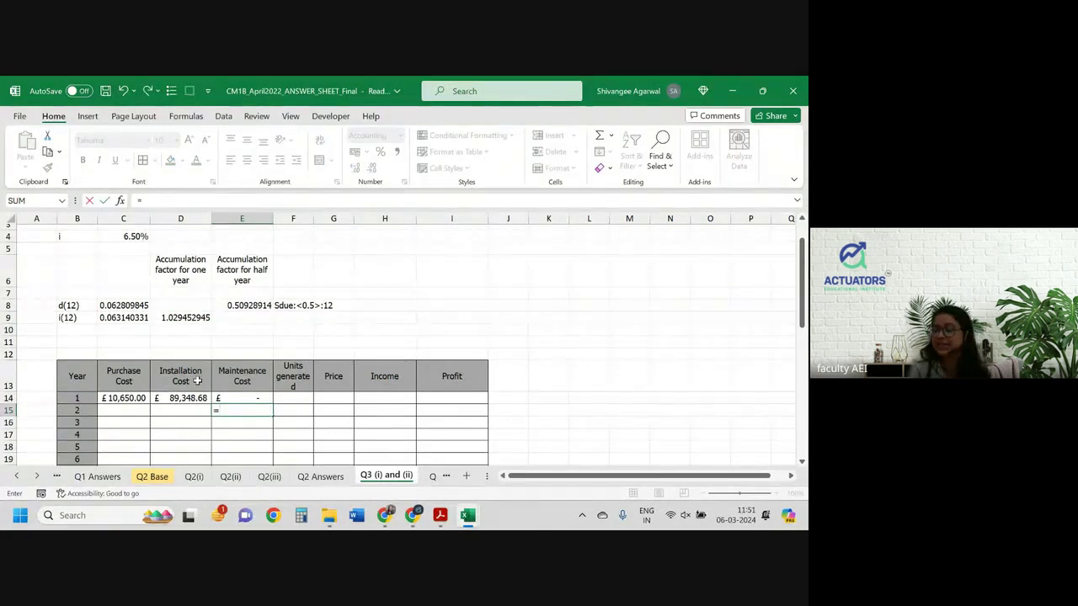
pyautogui.press('Escape')
pyautogui.press('Up')
pyautogui.press('Up')
pyautogui.press('Up')
pyautogui.press('Up')
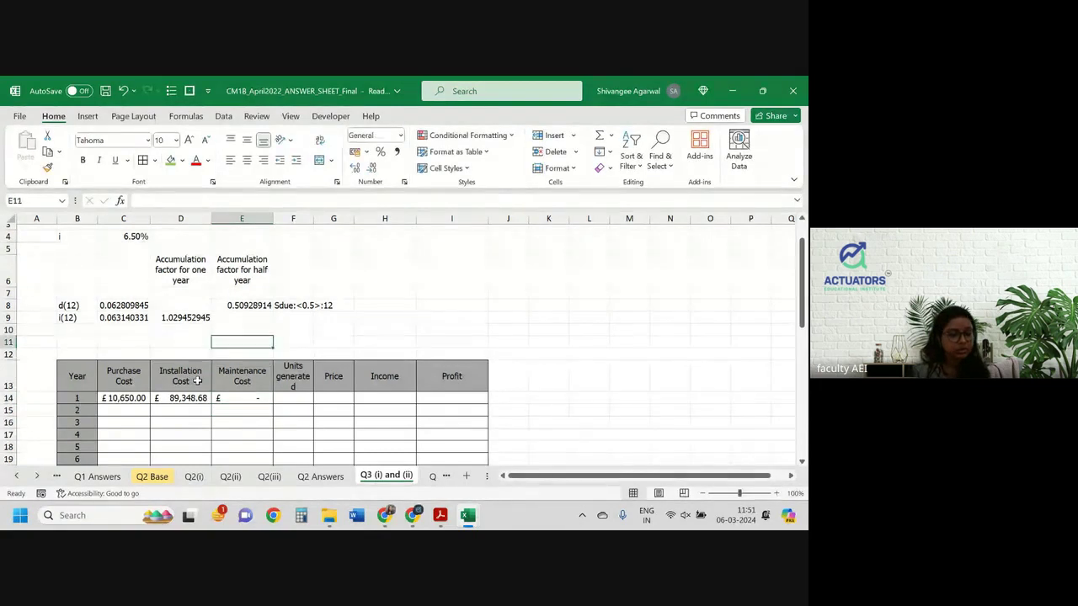
pyautogui.press('Down')
pyautogui.write('3%')
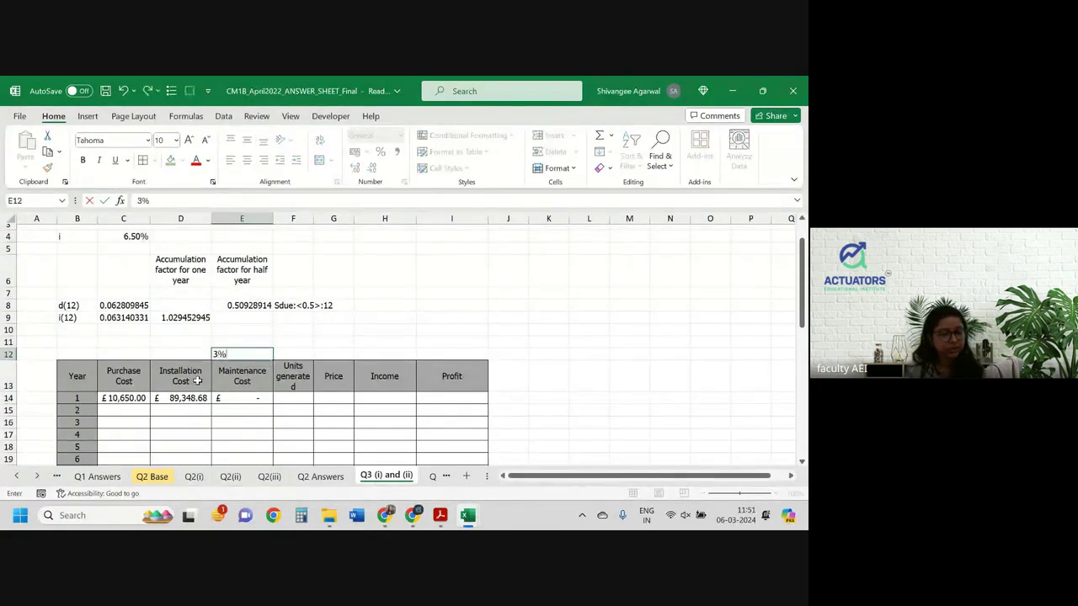
pyautogui.hotkey('ctrl', 'Return')
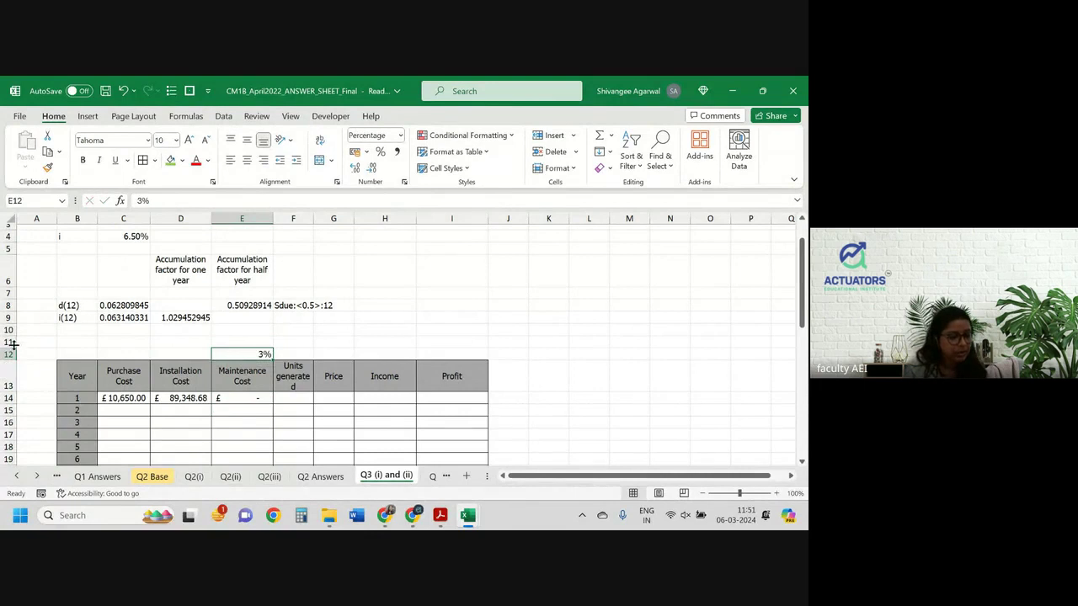
# Leave rows 11–12 with no fill and make the 3% rate text light blue.
pyautogui.moveTo(13, 342); pyautogui.dragTo(13, 353)
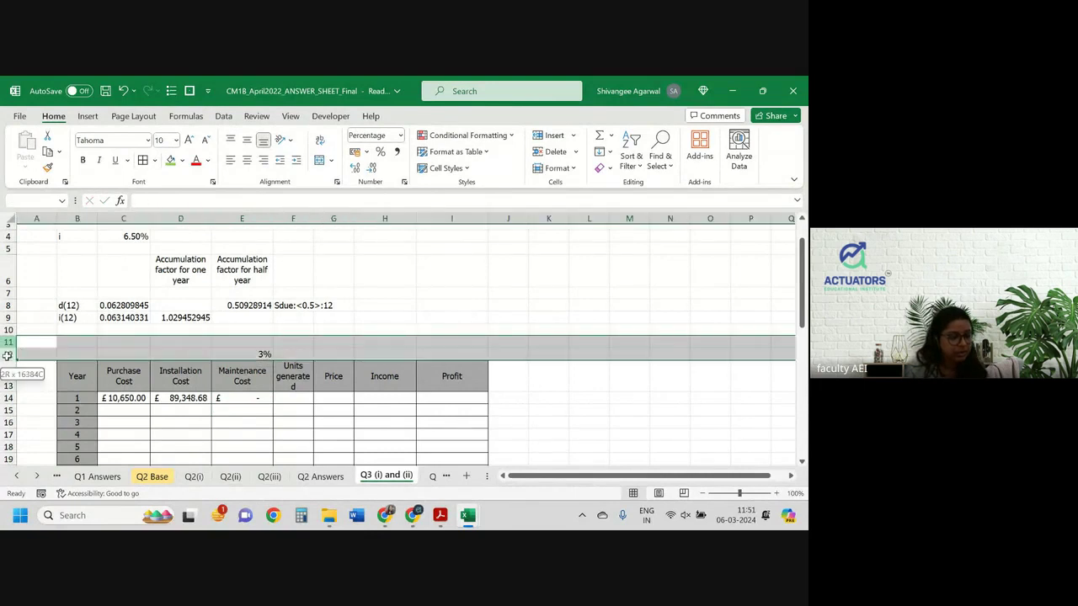
pyautogui.click(181, 160)
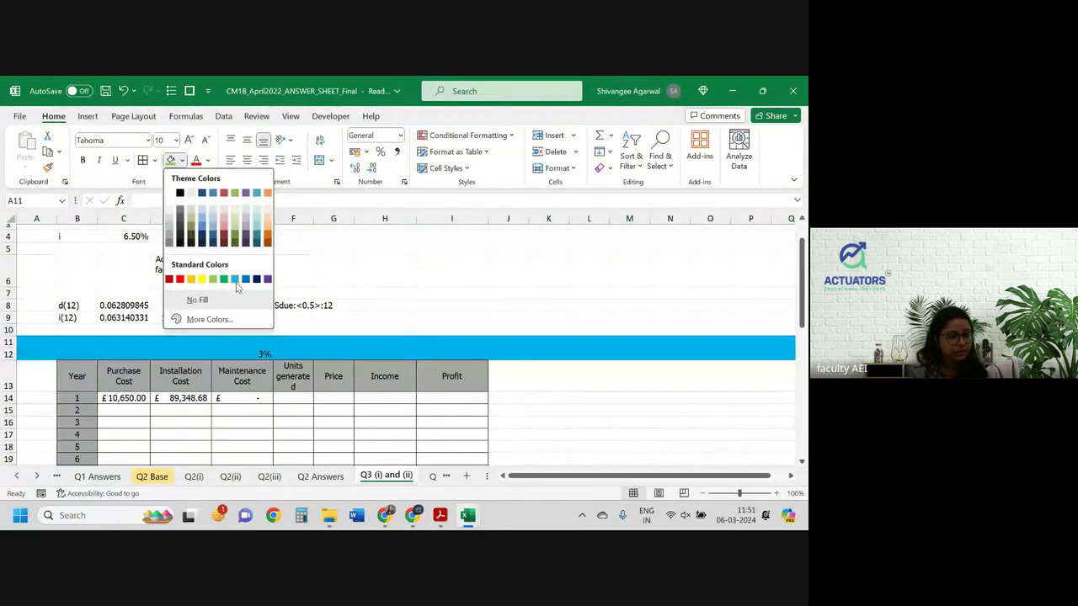
pyautogui.click(197, 300)
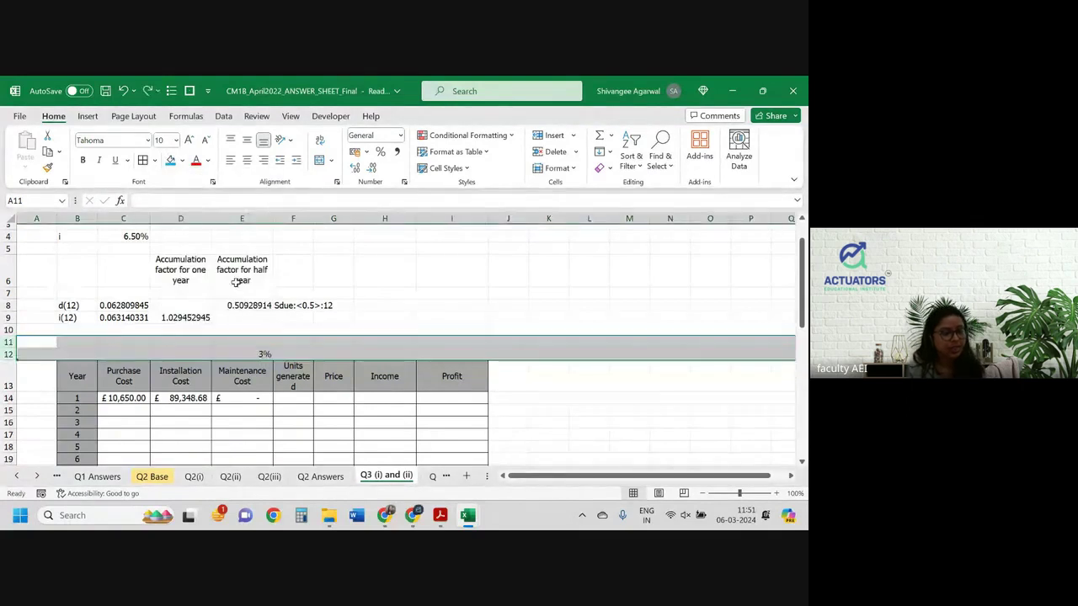
pyautogui.click(208, 160)
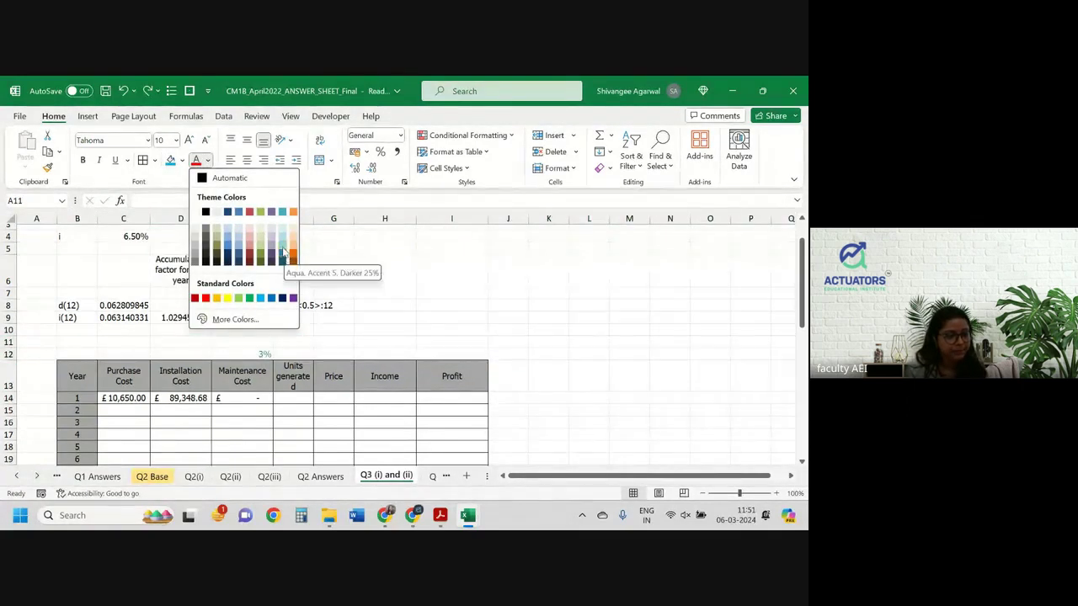
pyautogui.click(283, 247)
pyautogui.click(208, 160)
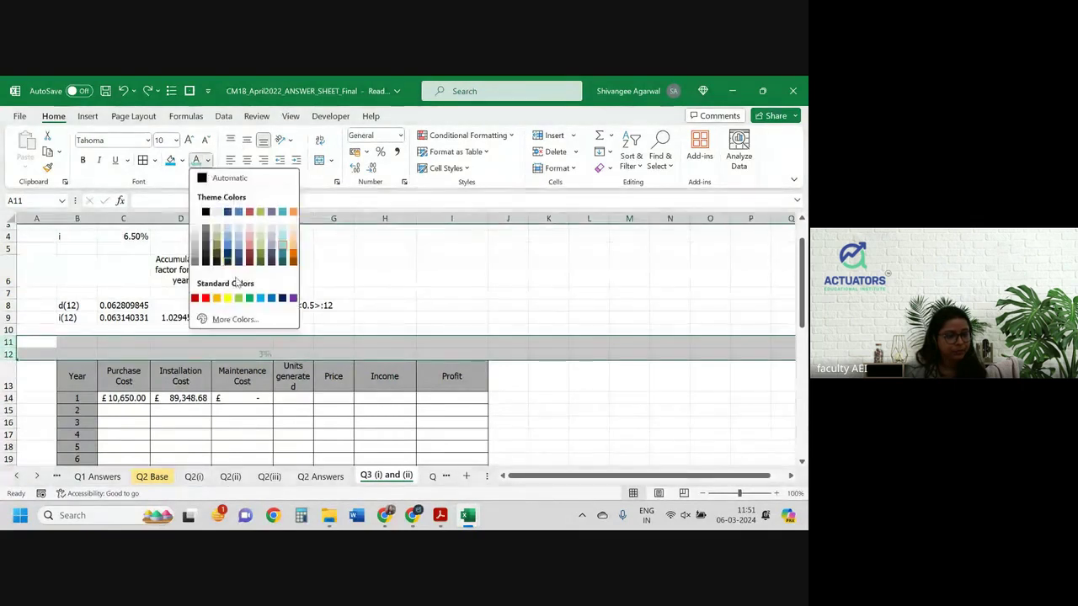
pyautogui.click(260, 299)
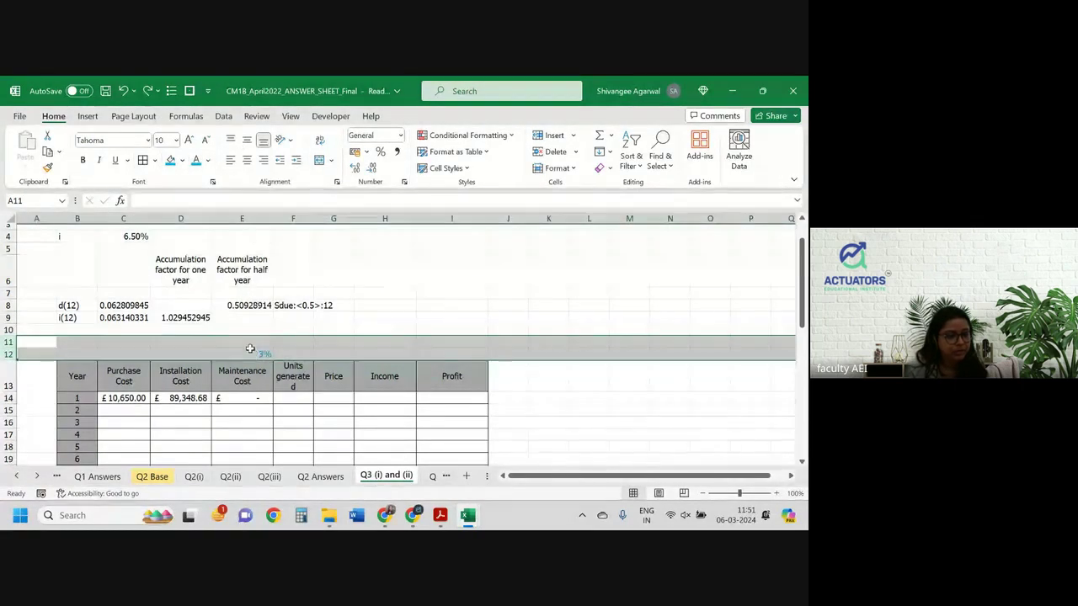
pyautogui.click(250, 400)
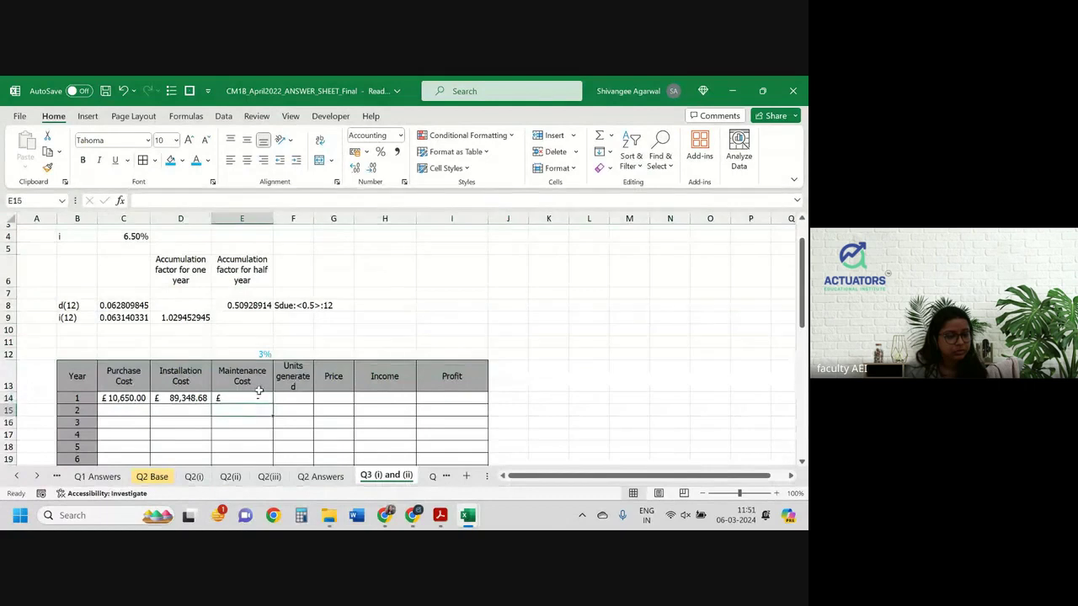
pyautogui.click(257, 353)
# Enter =1000*$D$9*(1+$E$12)^(B15-2) in E15 as year 2's maintenance cost.
pyautogui.click(250, 409)
pyautogui.write('=1000')
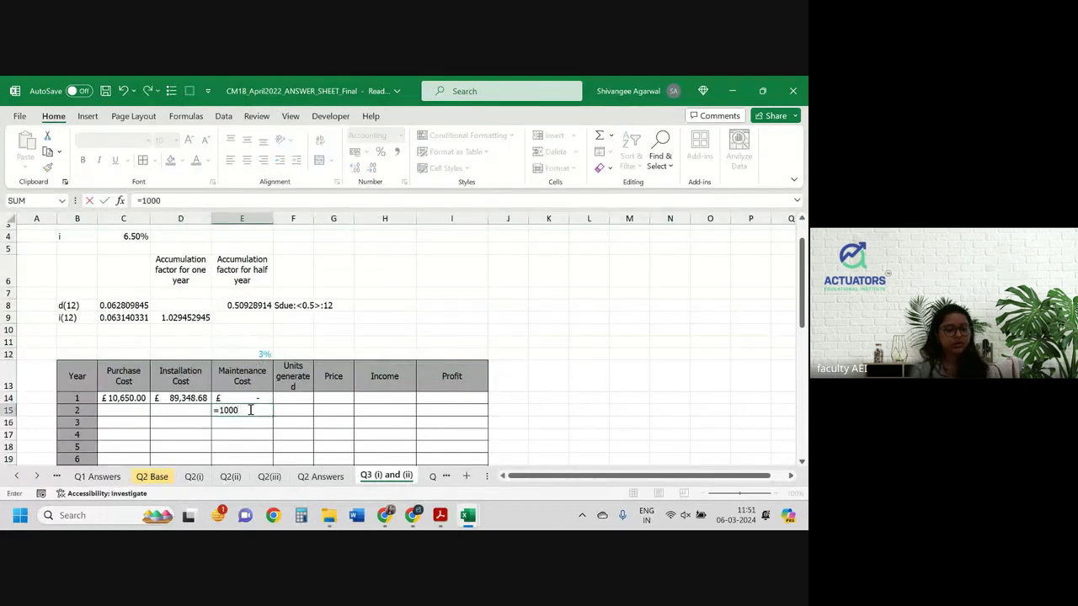
pyautogui.write('*')
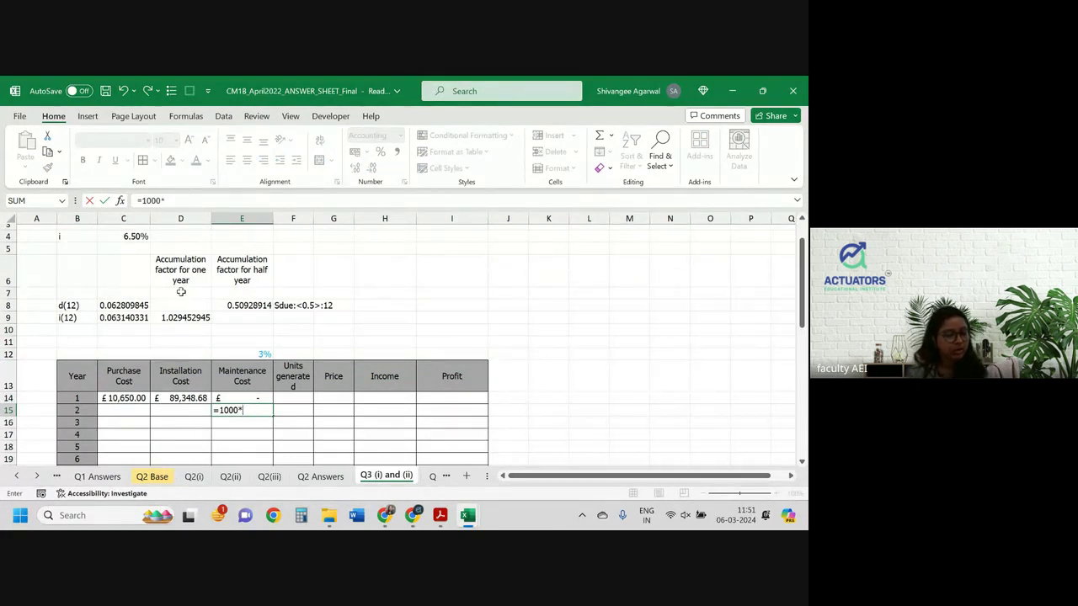
pyautogui.click(190, 317)
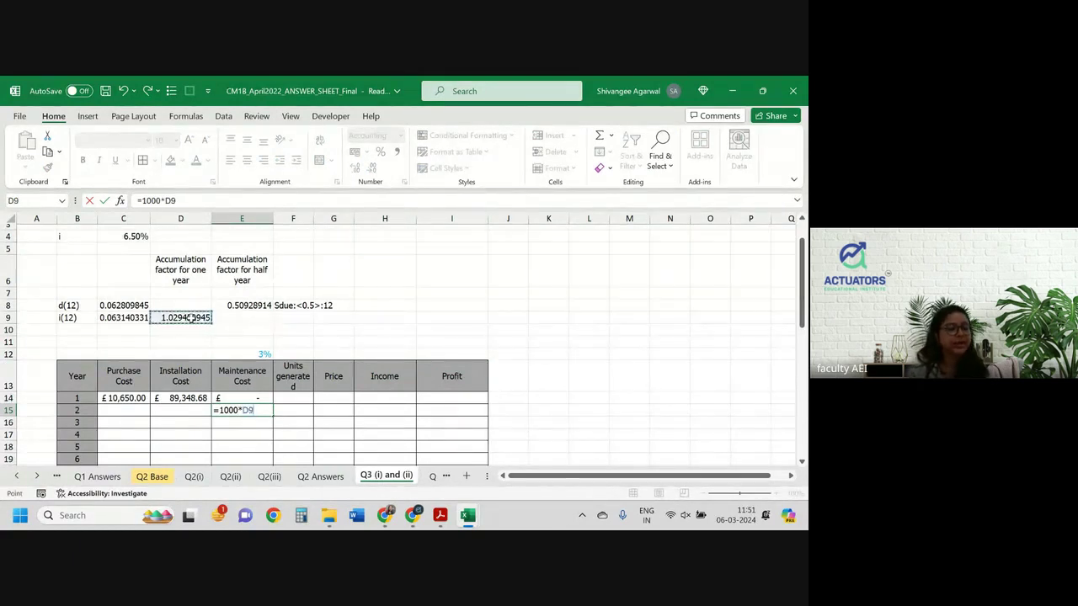
pyautogui.press('F4')
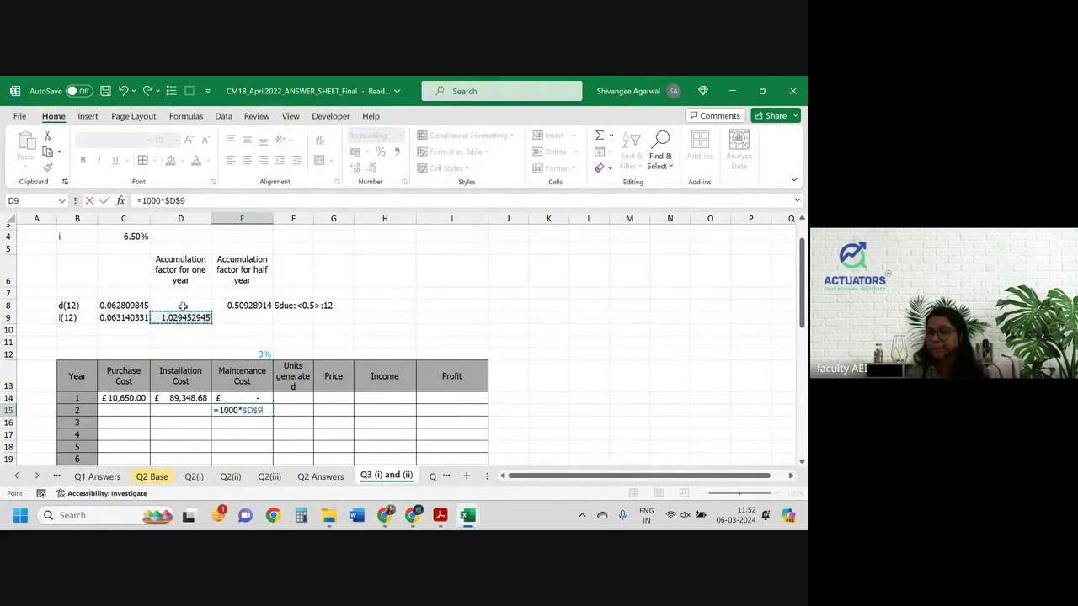
pyautogui.write('*')
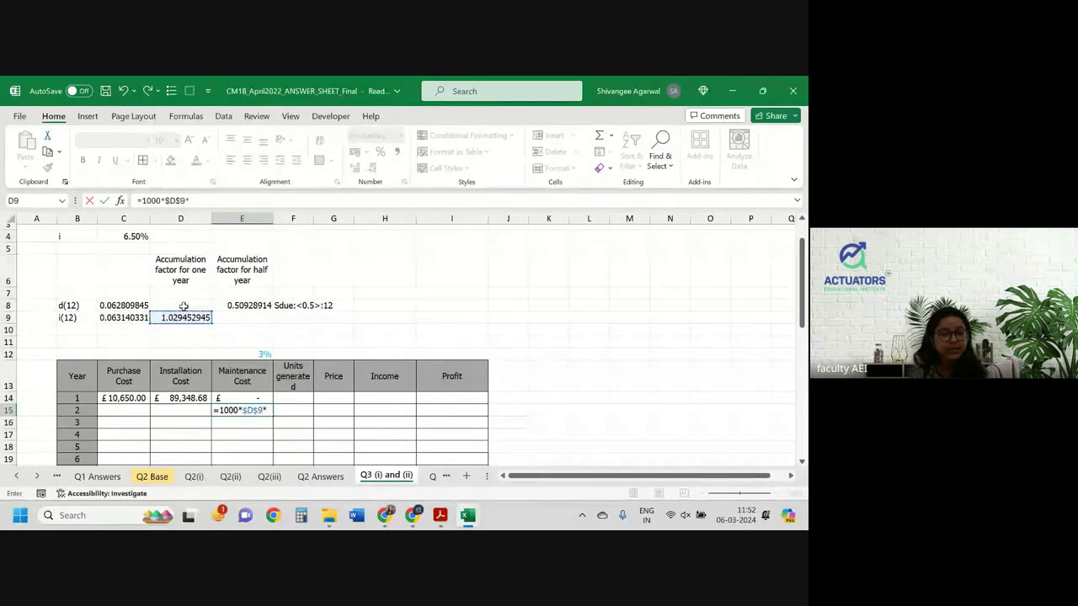
pyautogui.write('(')
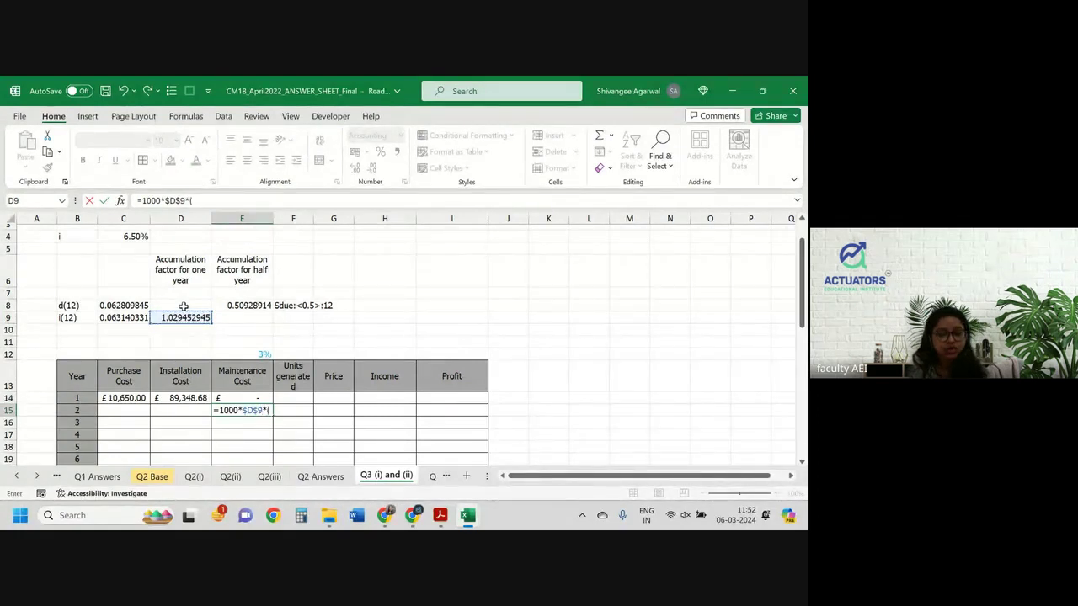
pyautogui.write('1+')
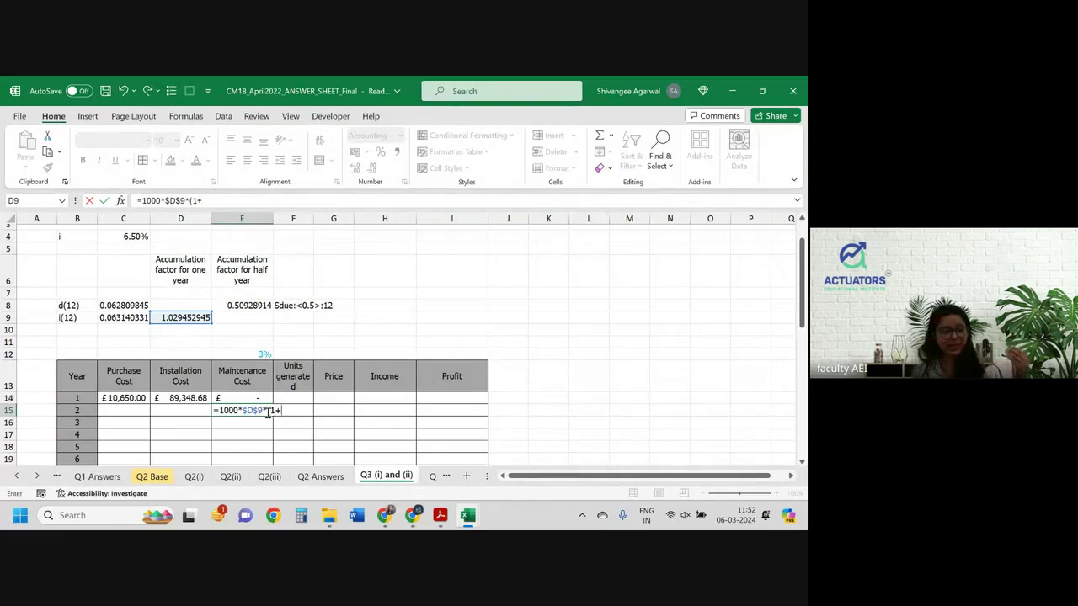
pyautogui.click(255, 353)
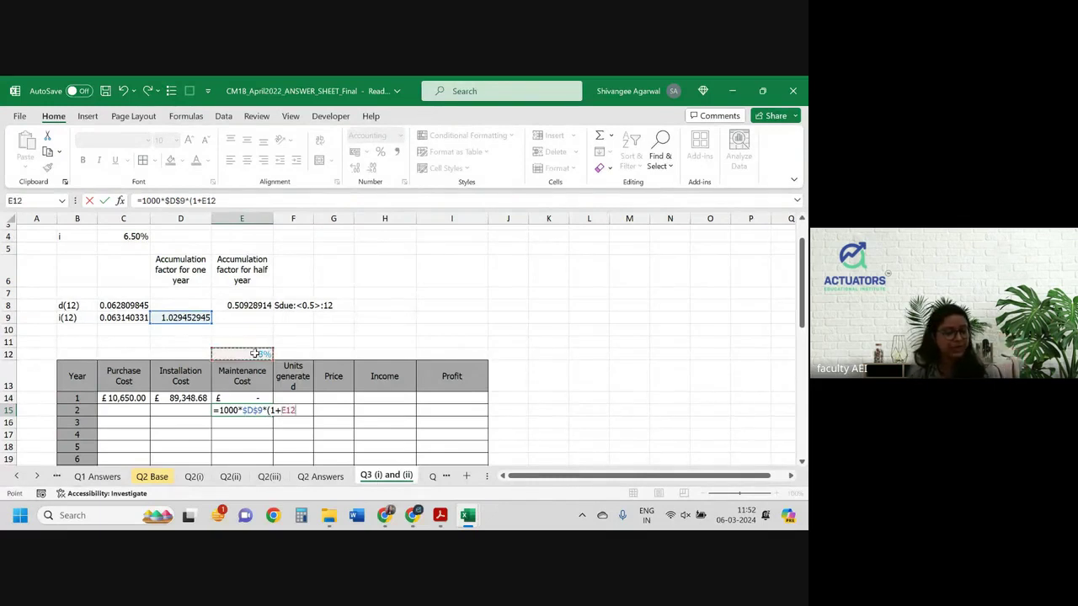
pyautogui.press('F4')
pyautogui.write(')')
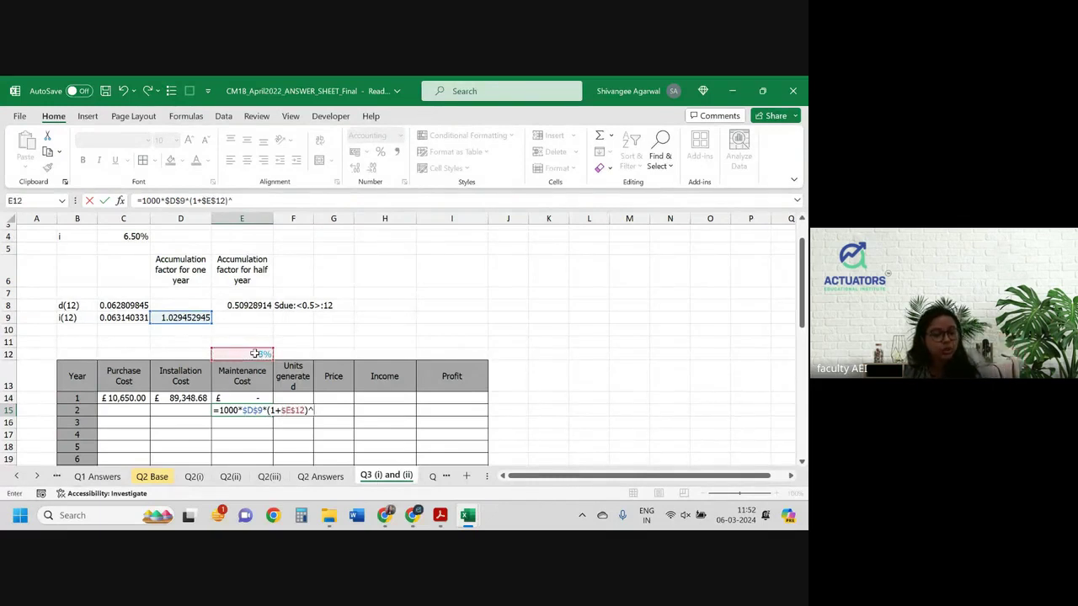
pyautogui.write('^(')
pyautogui.press('Left')
pyautogui.press('Left')
pyautogui.press('Left')
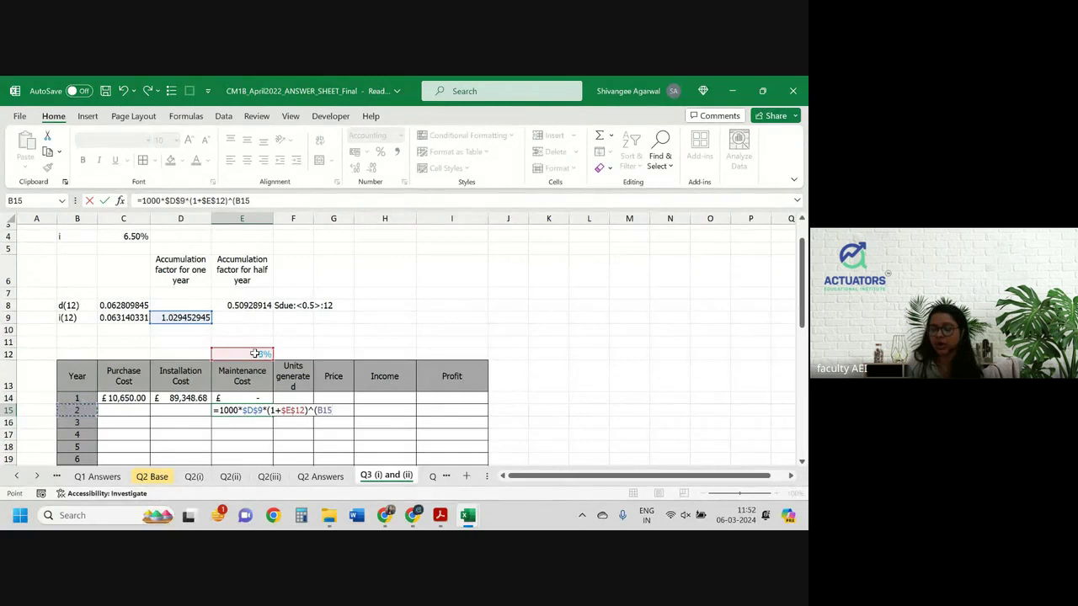
pyautogui.write('-2)')
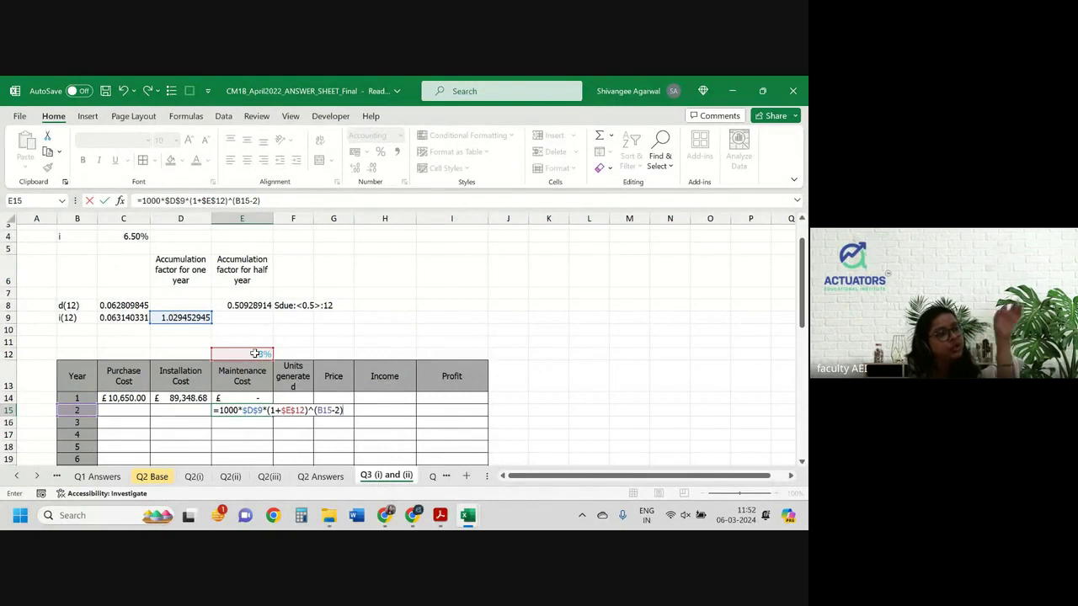
pyautogui.hotkey('ctrl', 'Return')
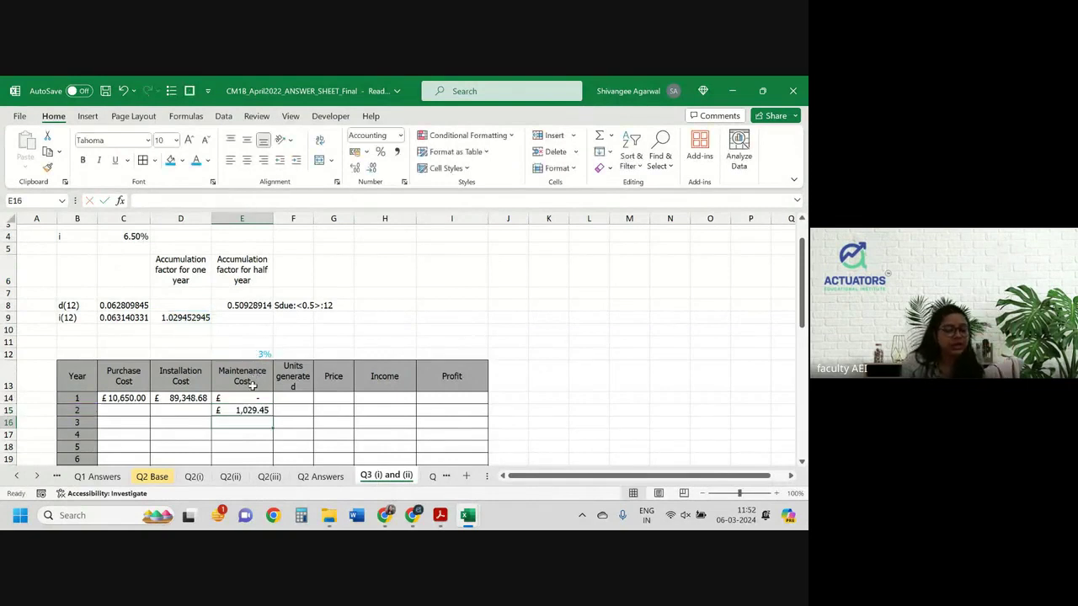
# Fill the maintenance formula down to year 6, widen column F, and view the exam PDF.
pyautogui.doubleClick(273, 418)
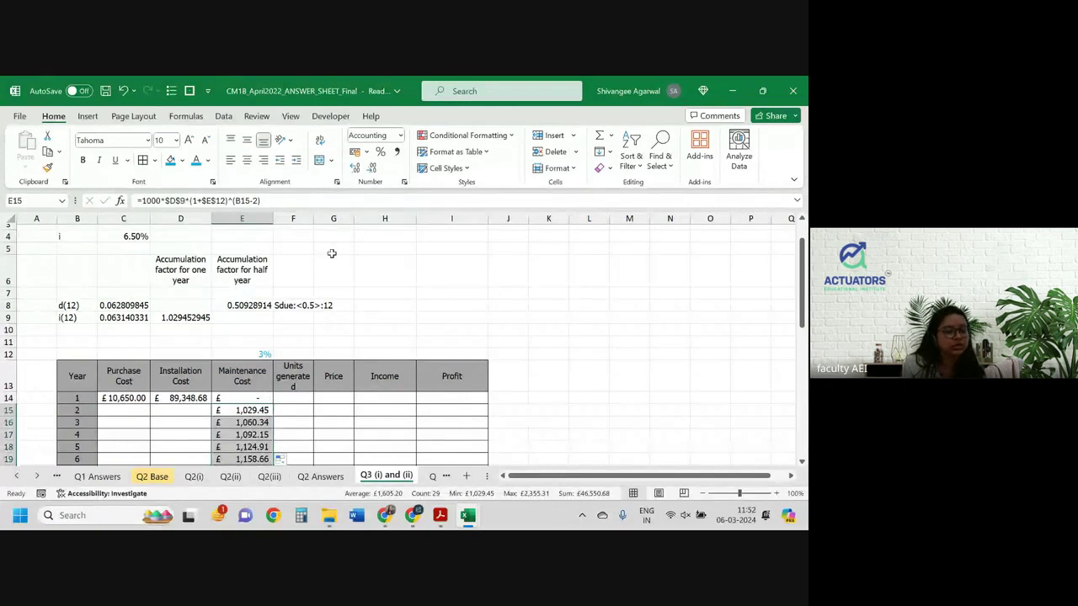
pyautogui.moveTo(312, 219); pyautogui.dragTo(321, 219)
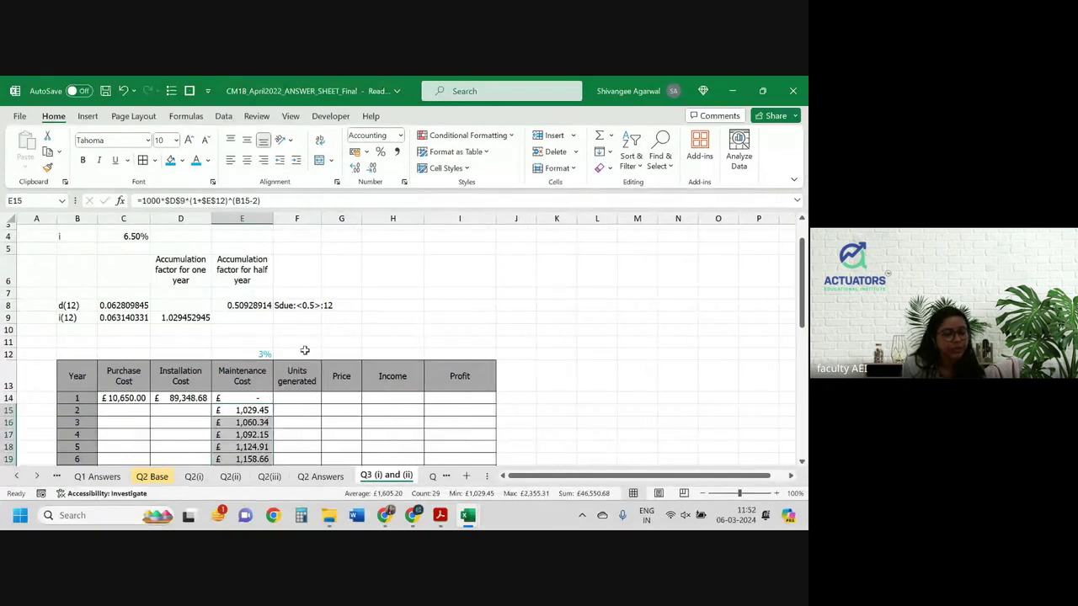
pyautogui.click(303, 401)
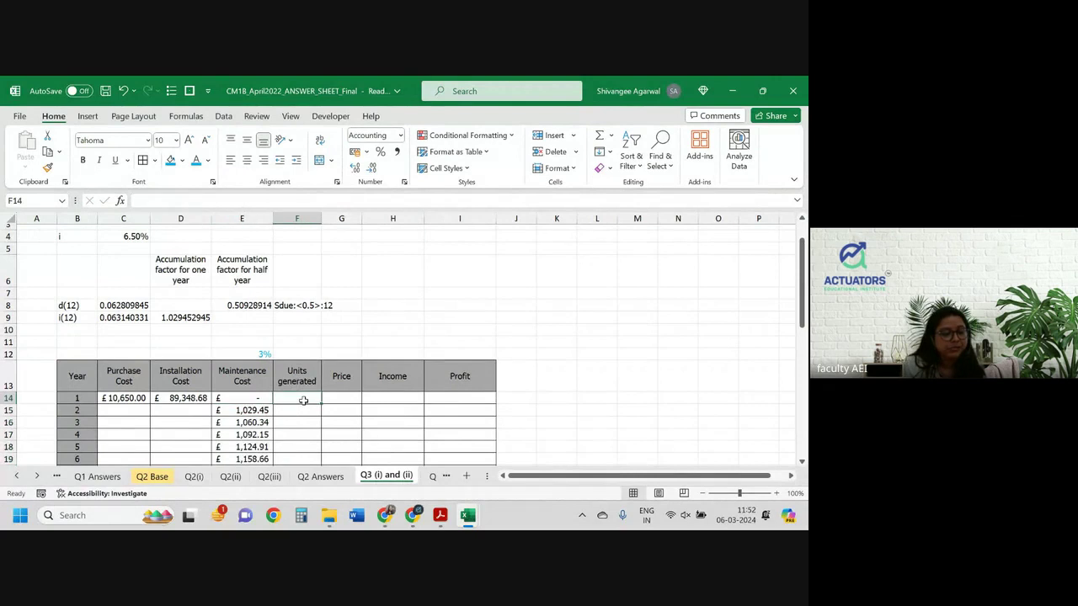
pyautogui.click(252, 408)
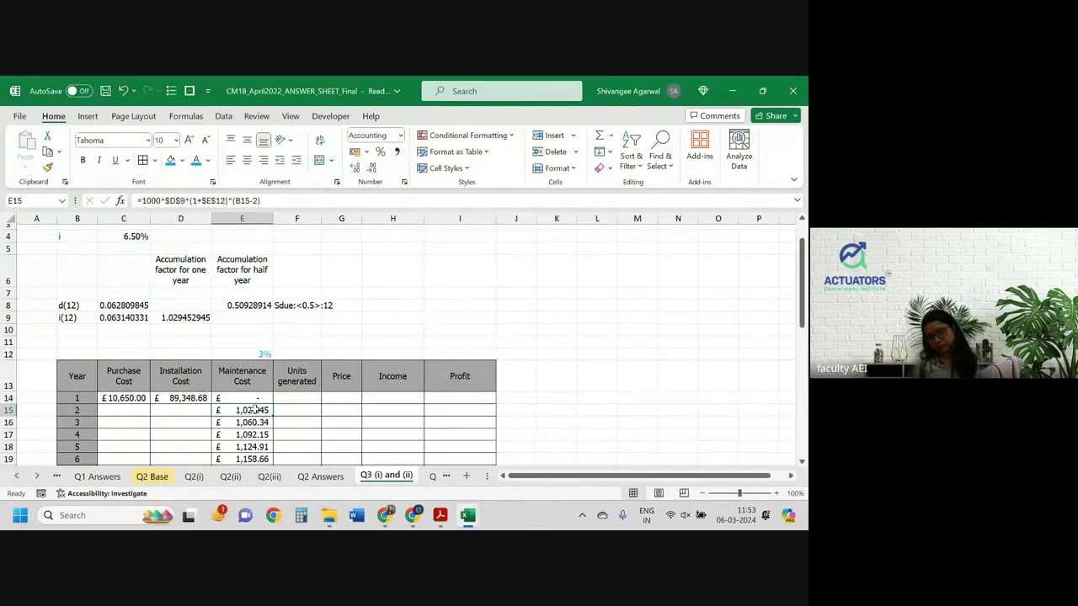
pyautogui.hotkey('alt', 'Tab')
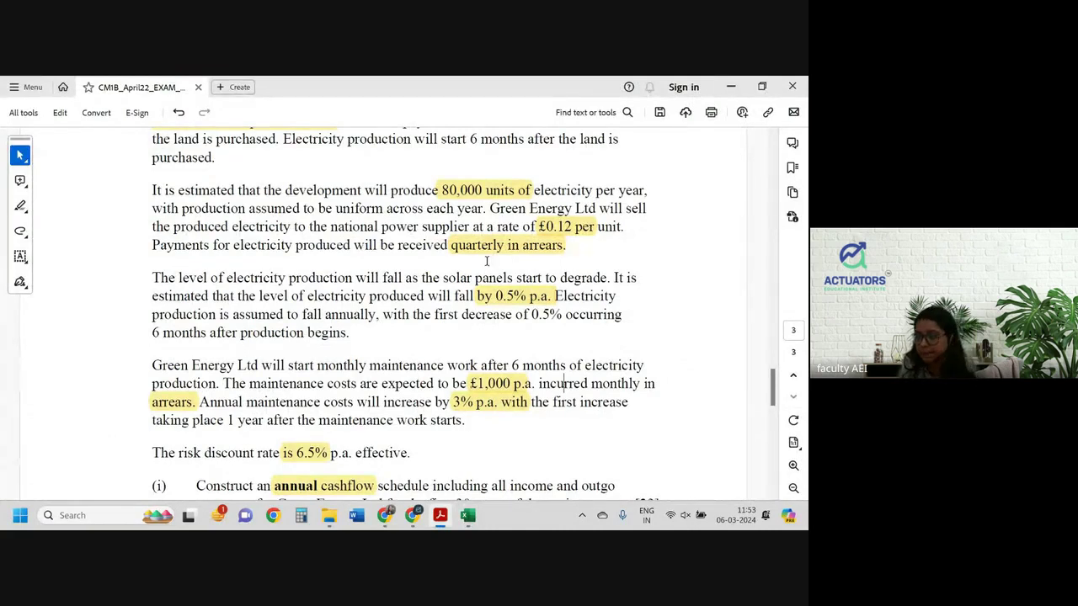
# Enter 40000 in F14 in Number format, checking the exam PDF before returning to Excel.
pyautogui.hotkey('alt', 'Tab')
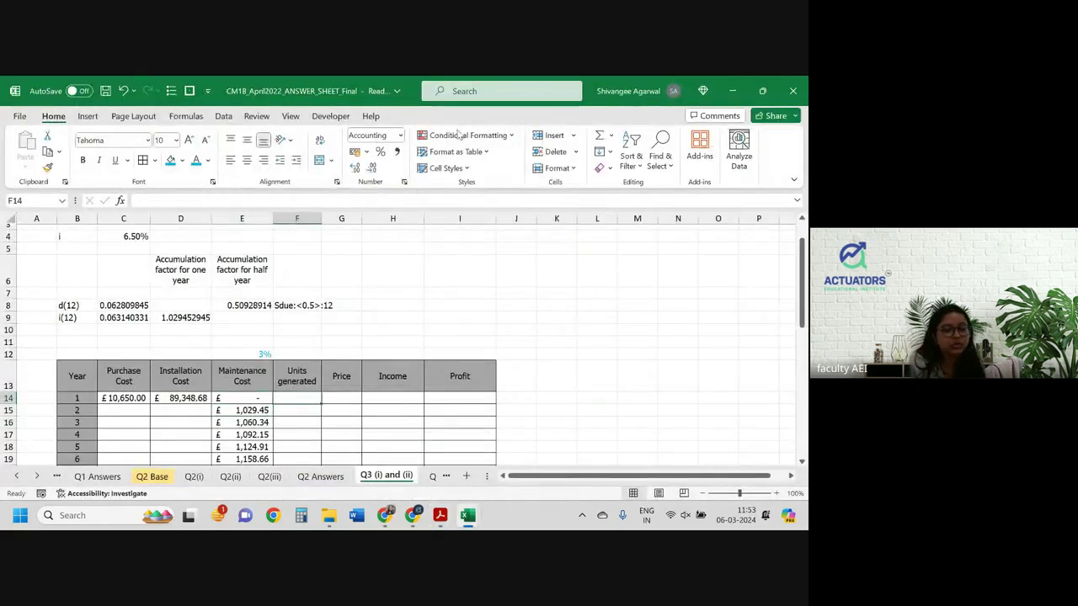
pyautogui.click(401, 136)
pyautogui.click(400, 187)
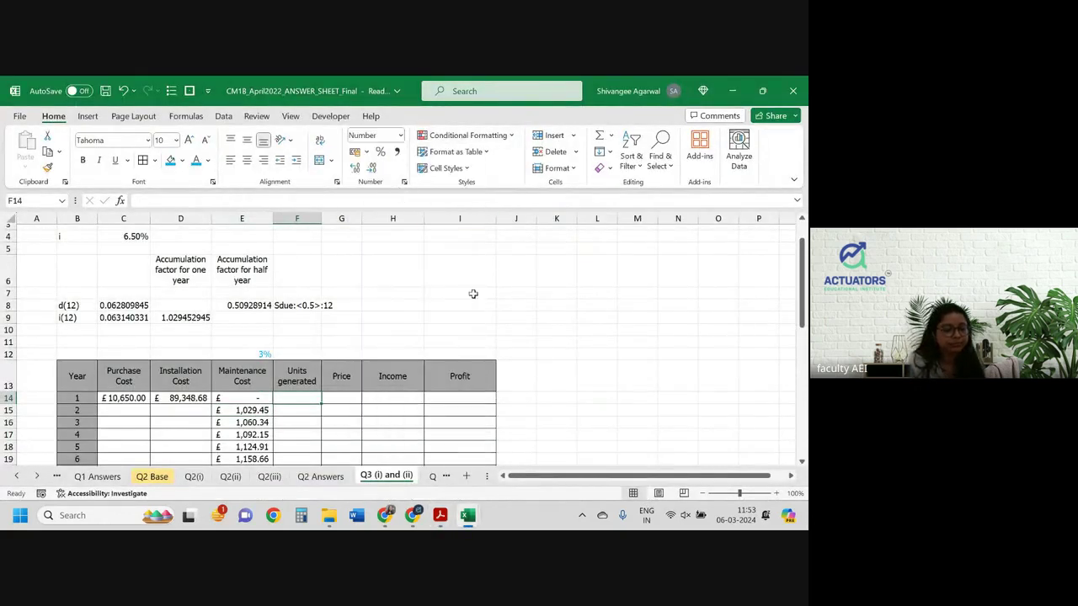
pyautogui.write('40000')
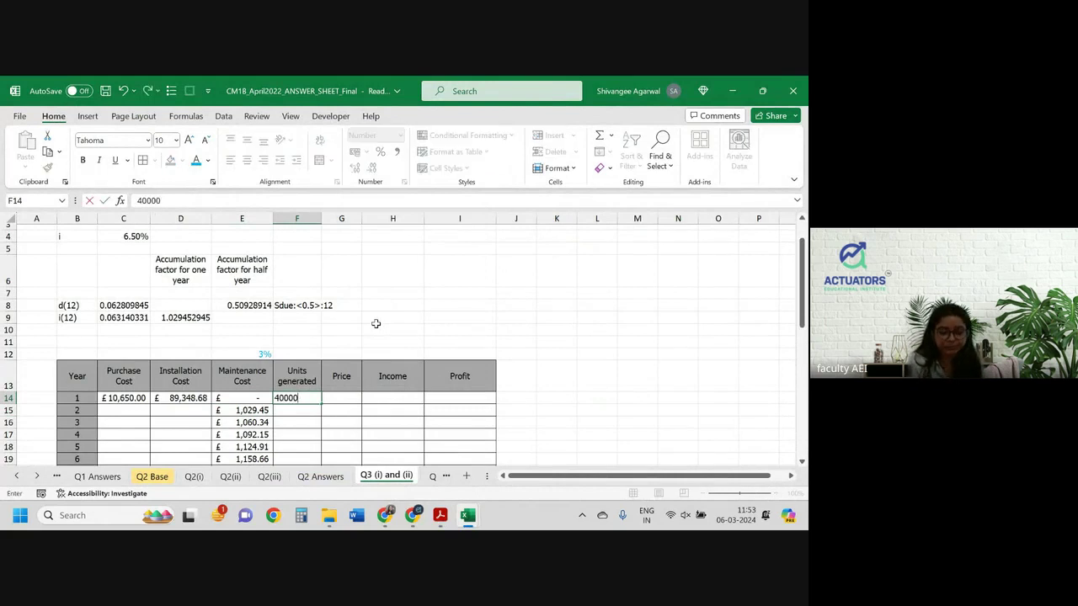
pyautogui.press('Return')
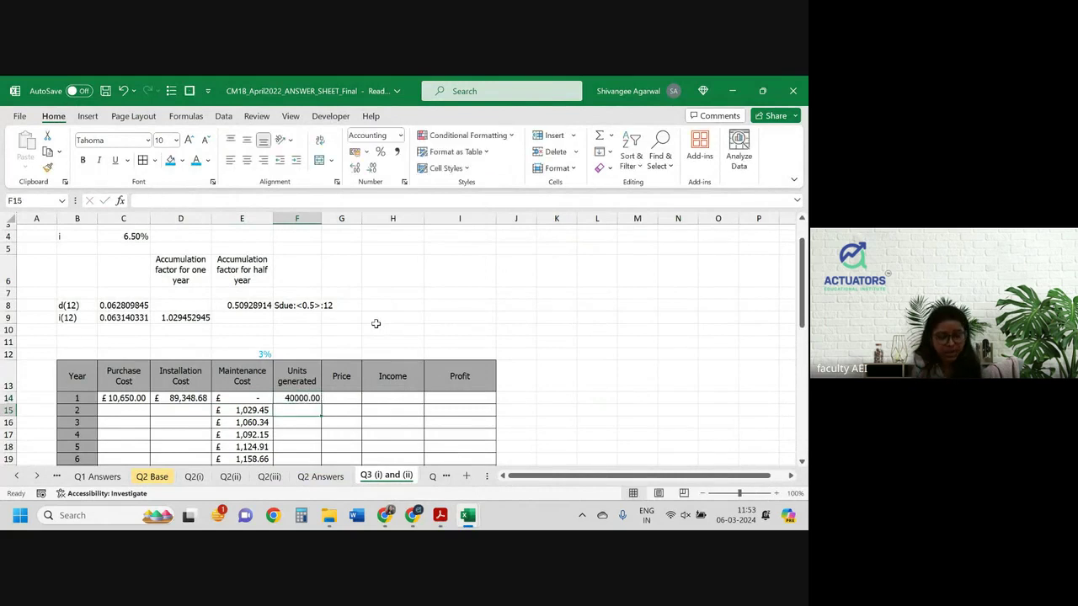
pyautogui.hotkey('alt', 'Tab')
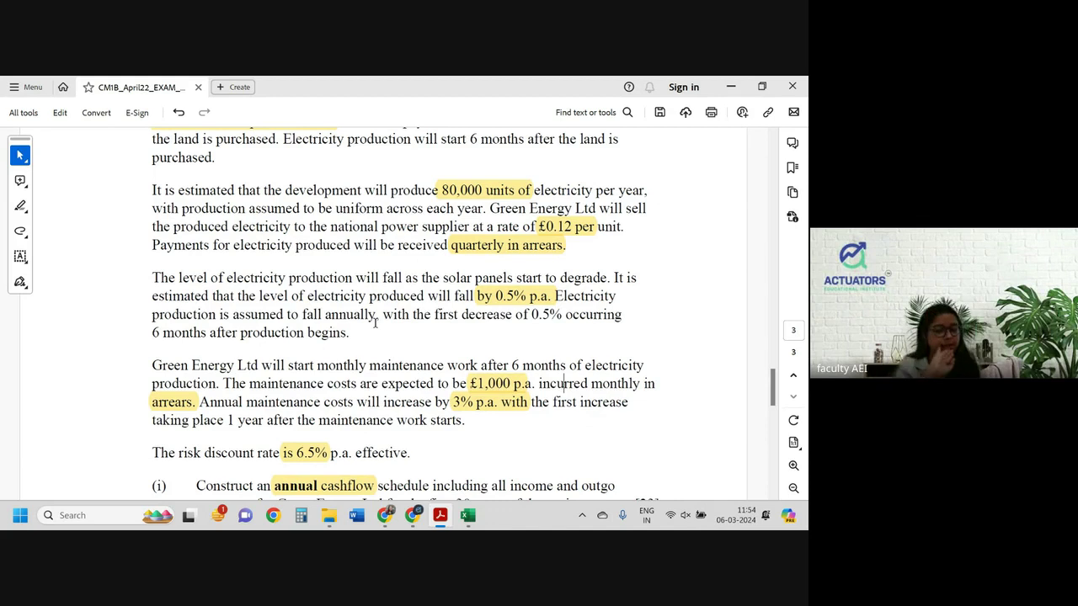
pyautogui.hotkey('alt', 'Tab')
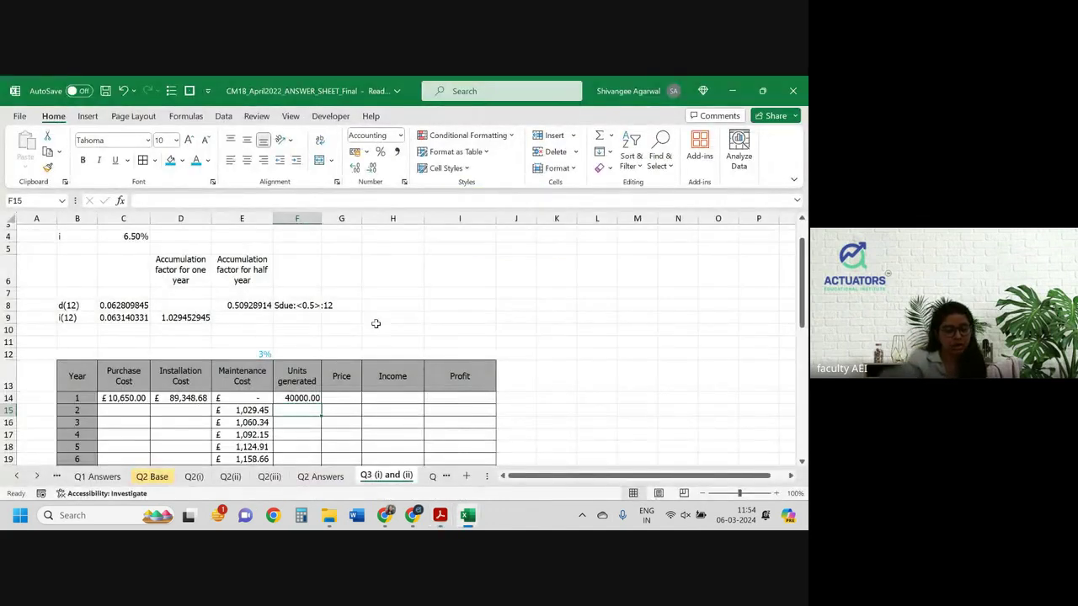
# Enter 80000 in F11 and the 0.5% decline rate in F12.
pyautogui.press('Up')
pyautogui.press('Up')
pyautogui.press('Up')
pyautogui.press('Up')
pyautogui.write('80000')
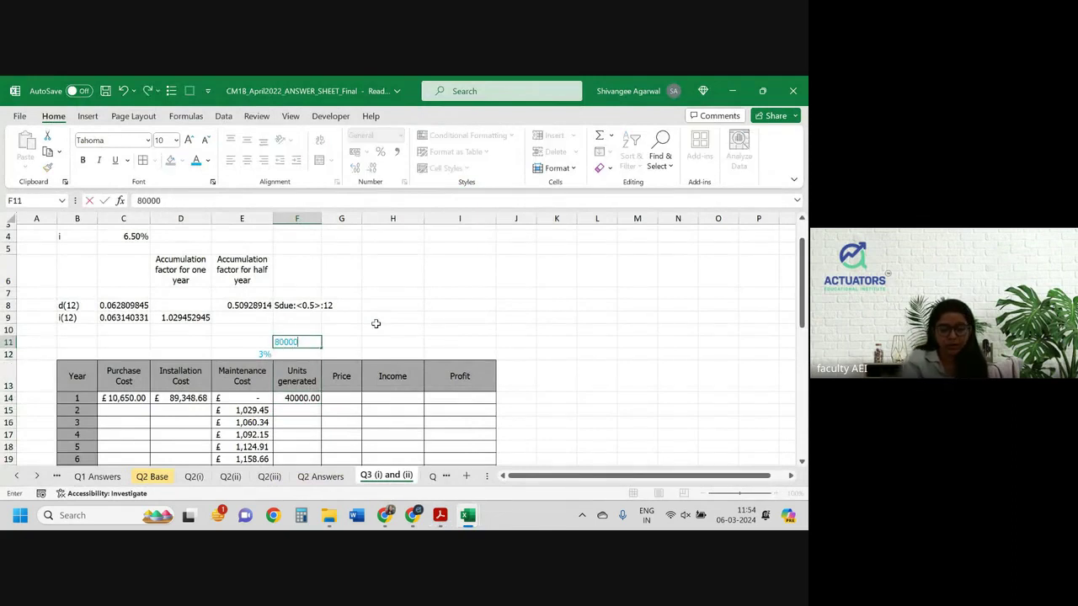
pyautogui.press('Return')
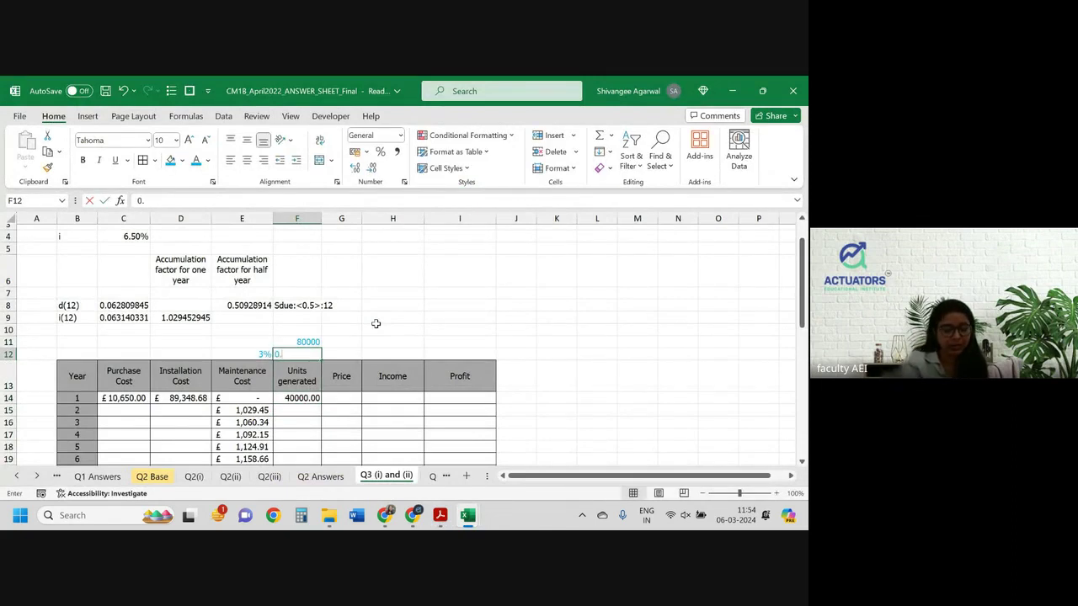
pyautogui.write('0.5%')
pyautogui.press('Return')
pyautogui.press('Return')
pyautogui.press('Return')
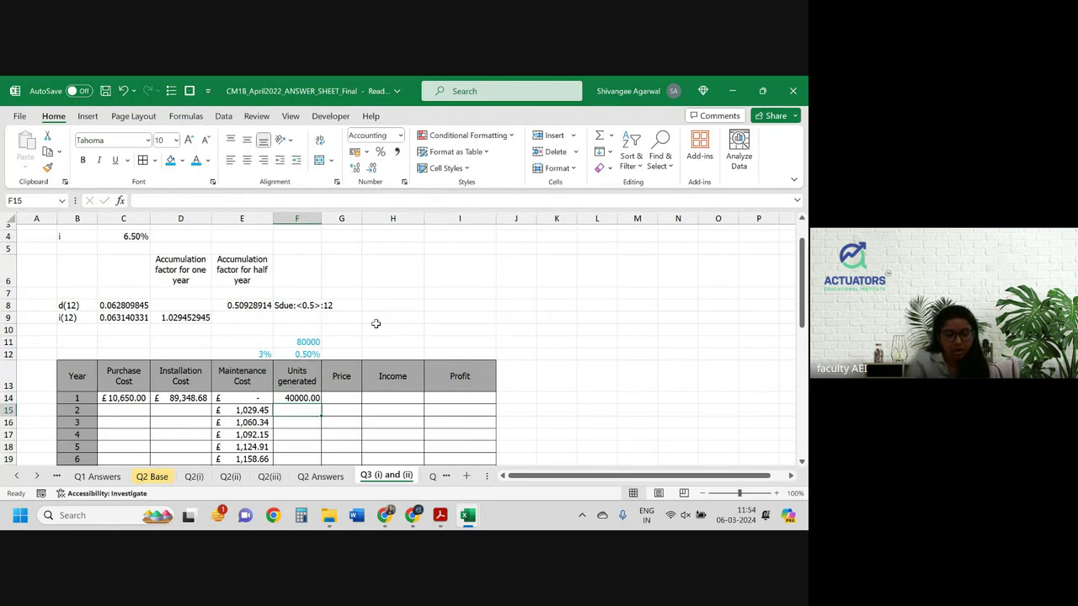
# Put =F11*(1-F12) in F15, widen column F, and format it as Number.
pyautogui.write('=')
pyautogui.press('Up')
pyautogui.press('Up')
pyautogui.press('Up')
pyautogui.press('Up')
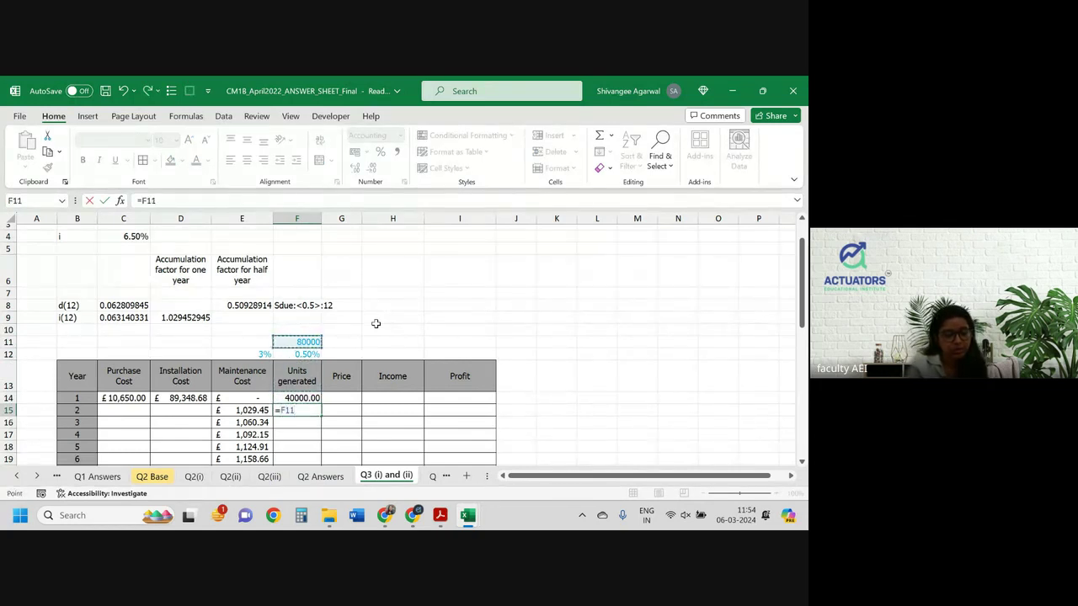
pyautogui.write('*(1-')
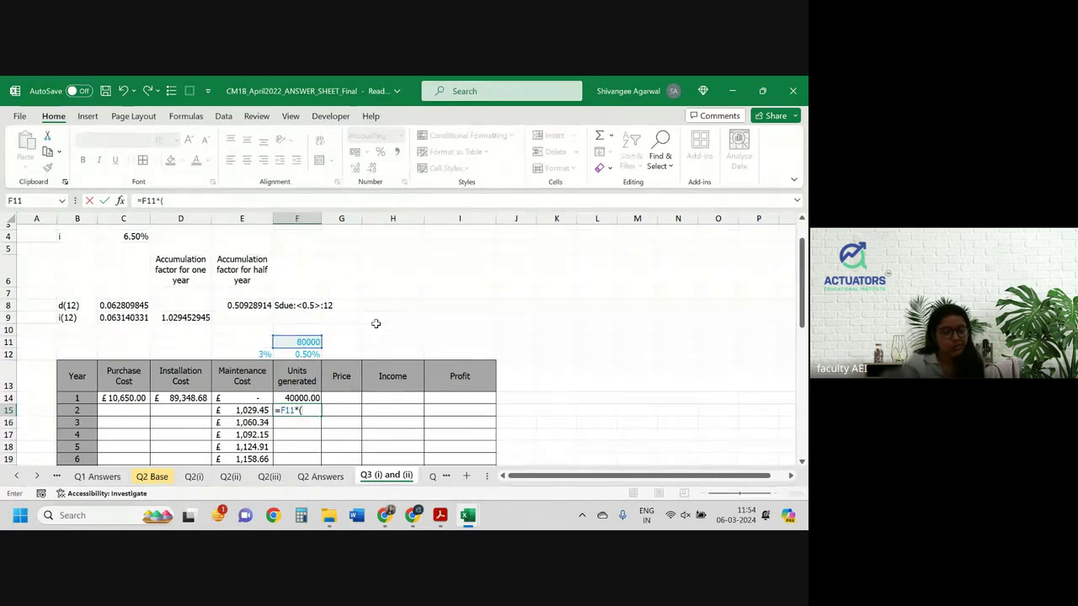
pyautogui.press('Up')
pyautogui.press('Up')
pyautogui.press('Up')
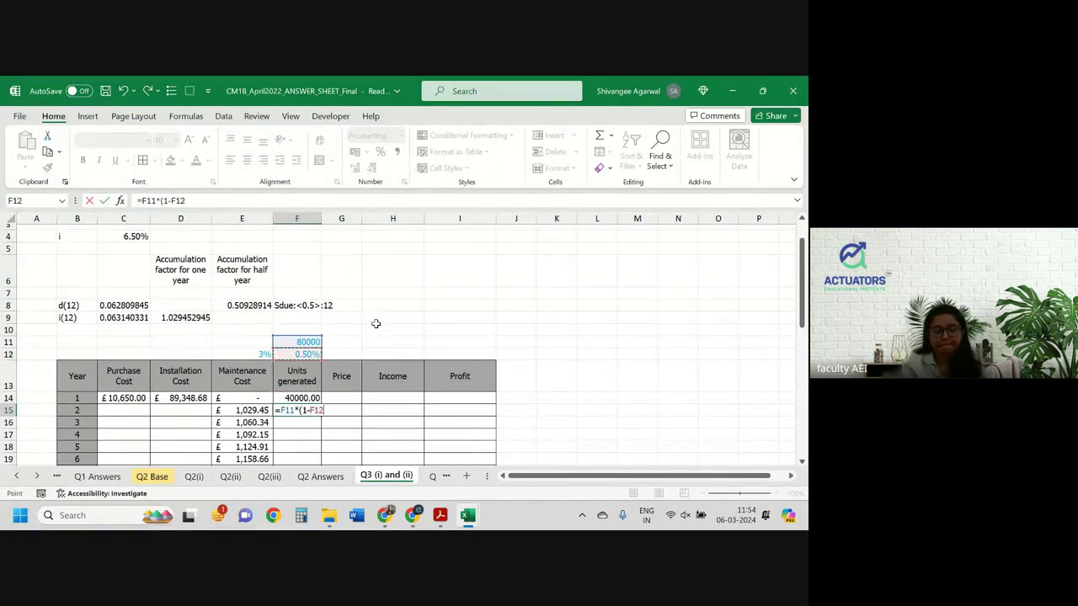
pyautogui.write('))')
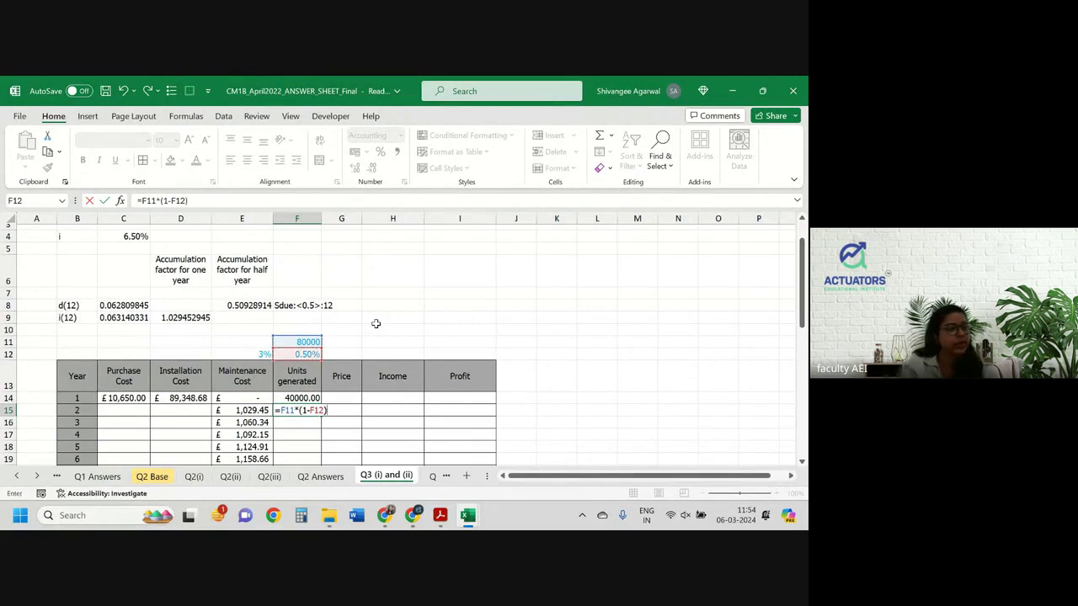
pyautogui.press('Return')
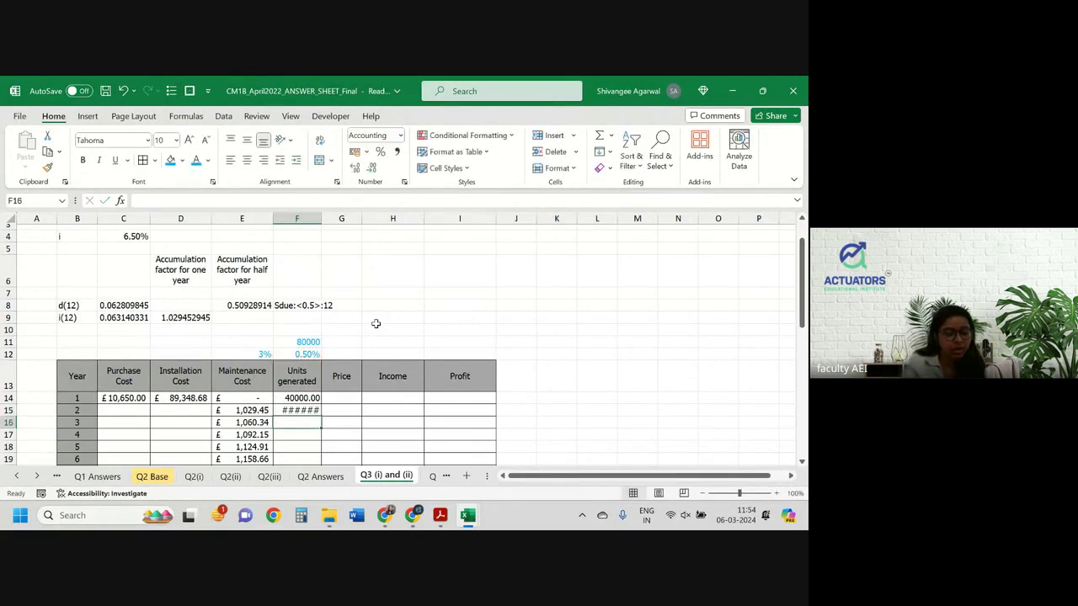
pyautogui.moveTo(321, 218); pyautogui.dragTo(335, 218)
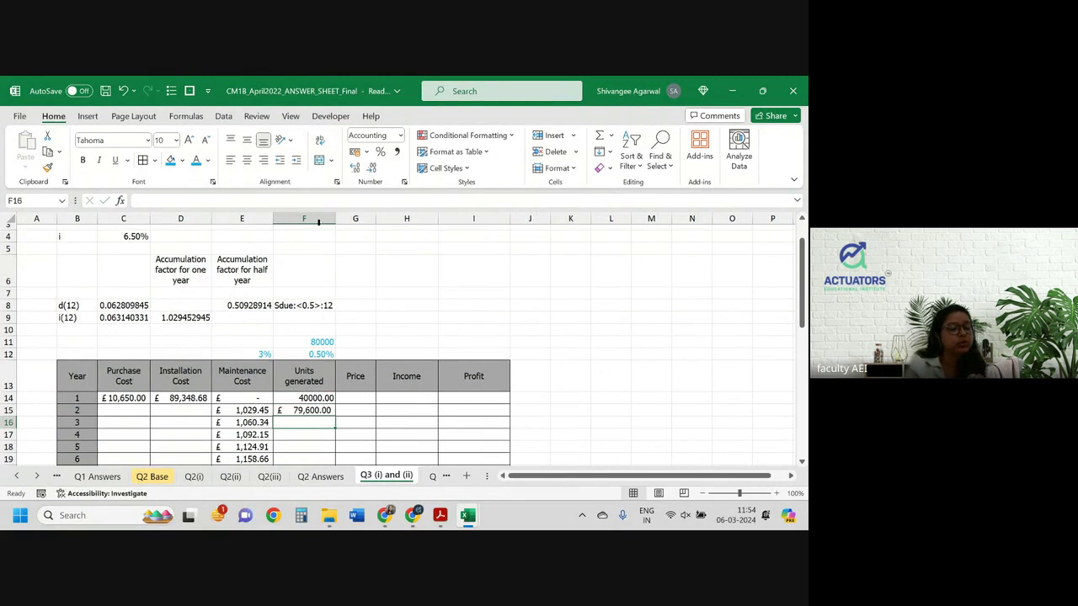
pyautogui.click(308, 410)
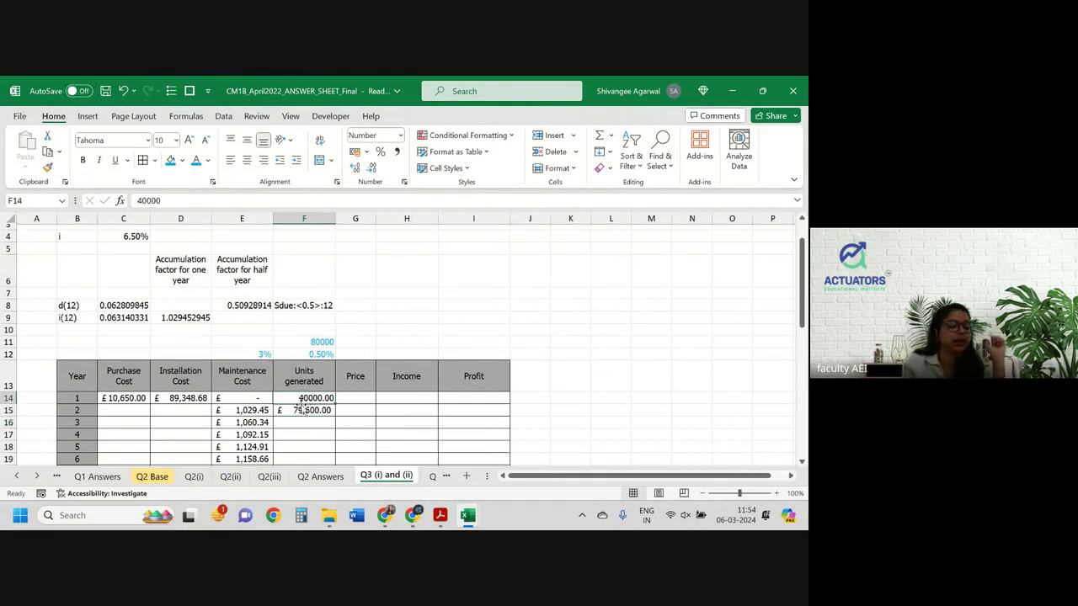
pyautogui.rightClick(305, 410)
pyautogui.press('Escape')
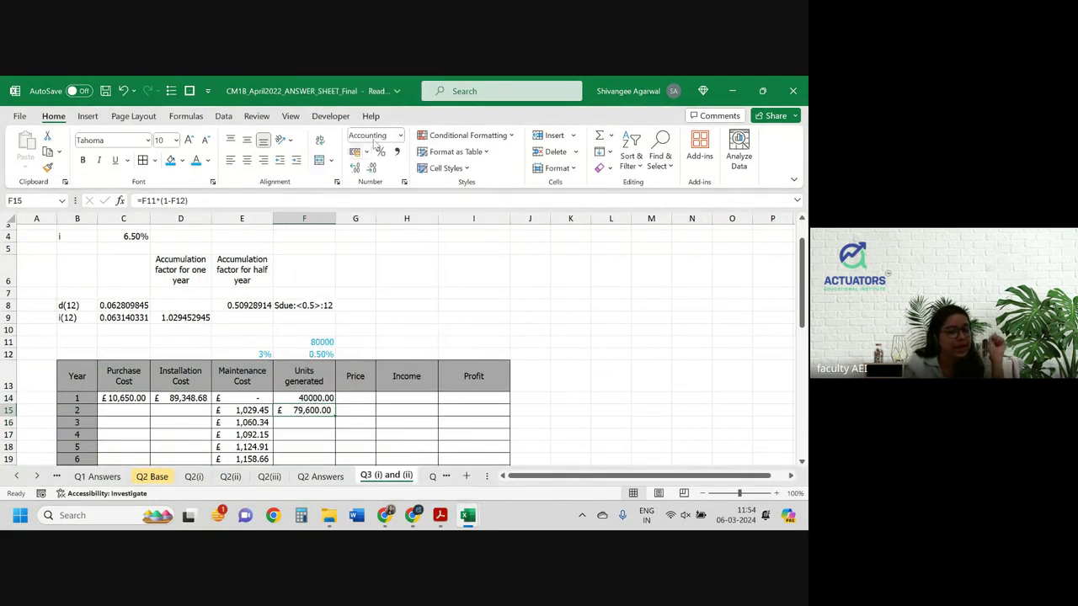
pyautogui.click(400, 136)
pyautogui.click(421, 181)
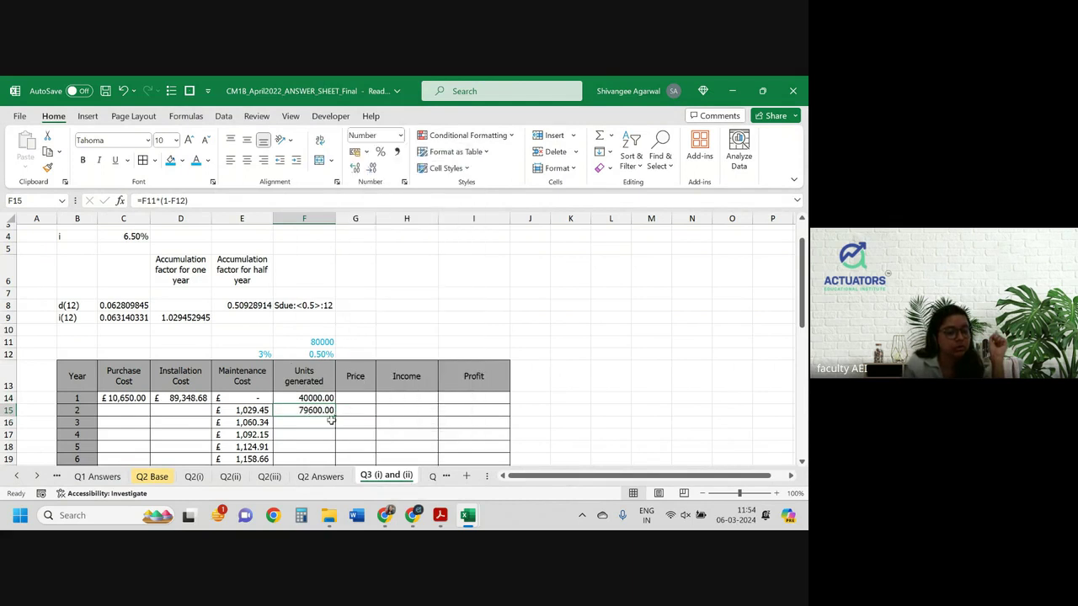
# Put =F15*(1-$F$12) in F16, format as Number, and fill it down all years.
pyautogui.click(331, 419)
pyautogui.write('=')
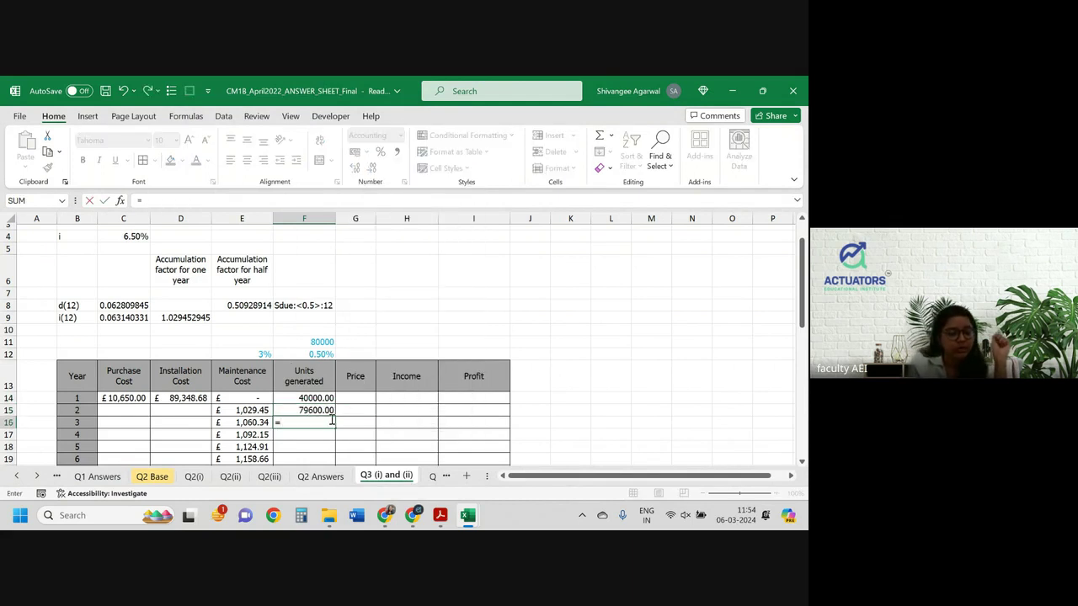
pyautogui.press('Up')
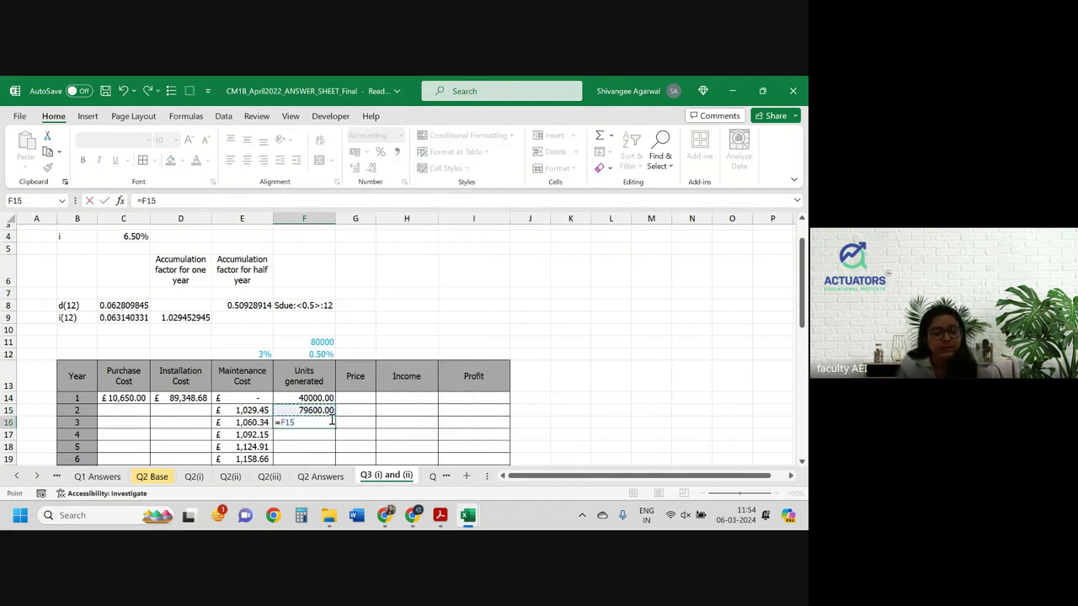
pyautogui.write('*(')
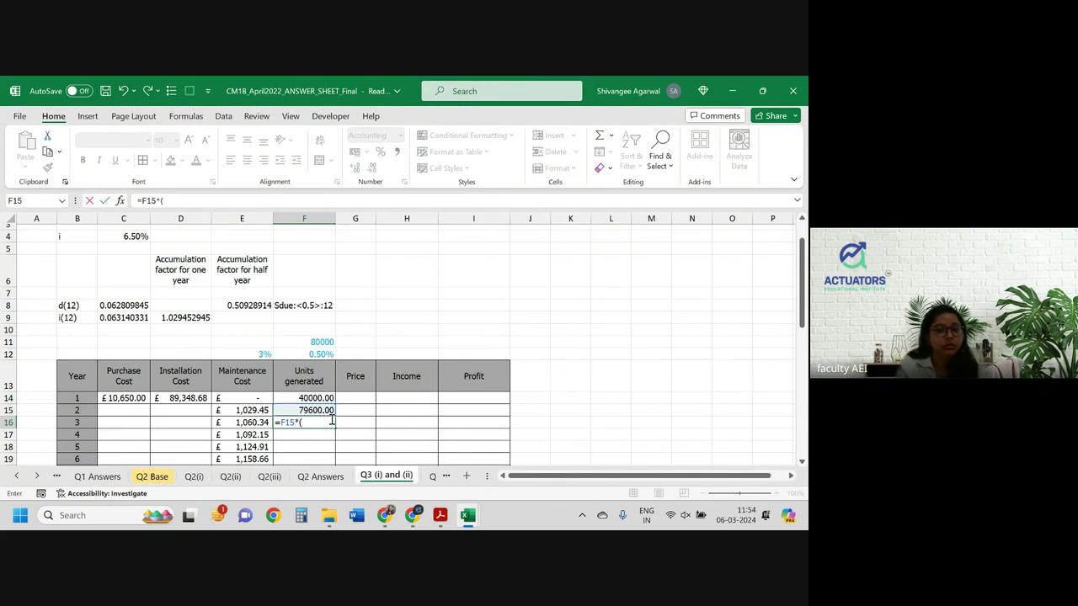
pyautogui.write('1-')
pyautogui.press('Up')
pyautogui.press('Up')
pyautogui.press('Up')
pyautogui.press('Up')
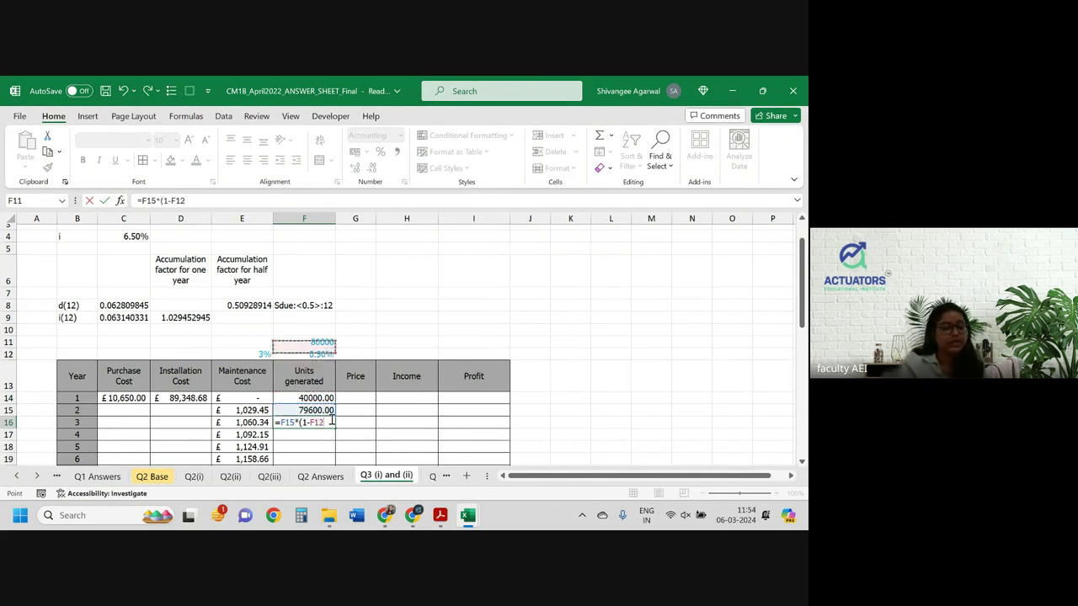
pyautogui.press('F4')
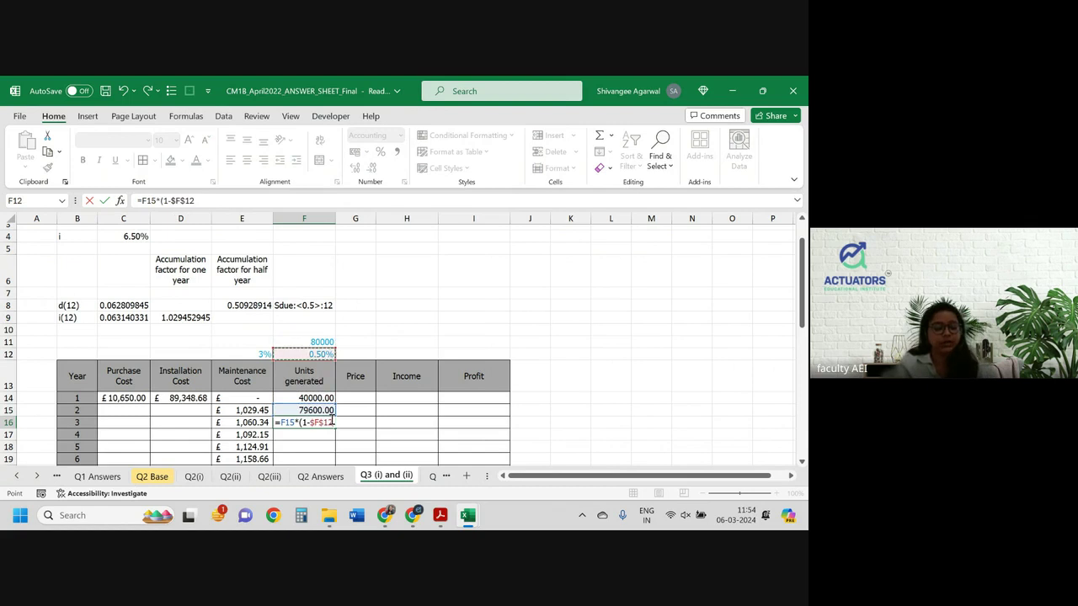
pyautogui.press('Return')
pyautogui.click(331, 419)
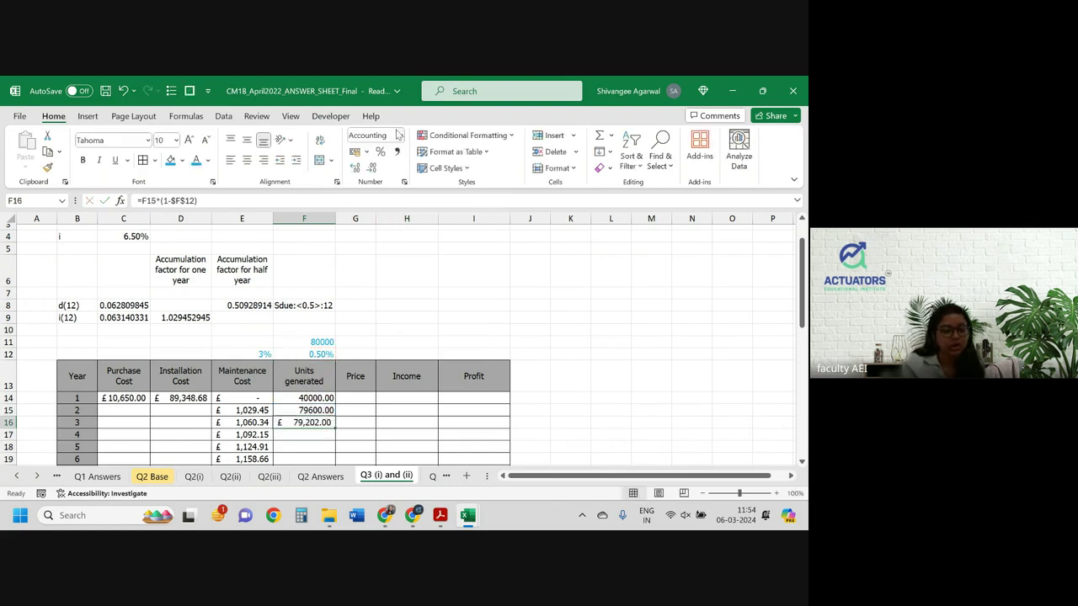
pyautogui.click(399, 135)
pyautogui.click(391, 196)
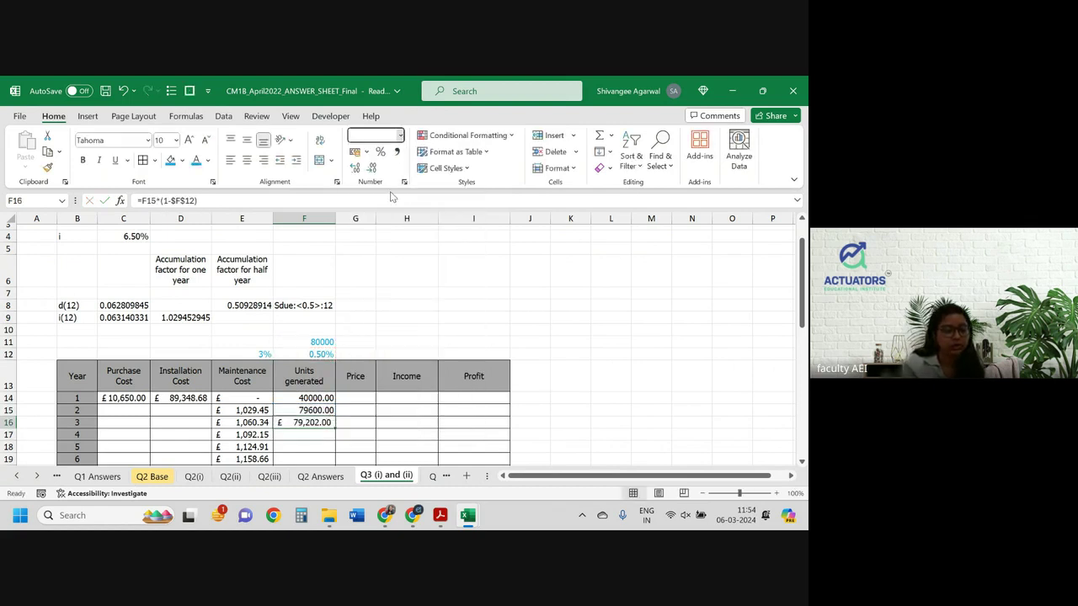
pyautogui.doubleClick(333, 430)
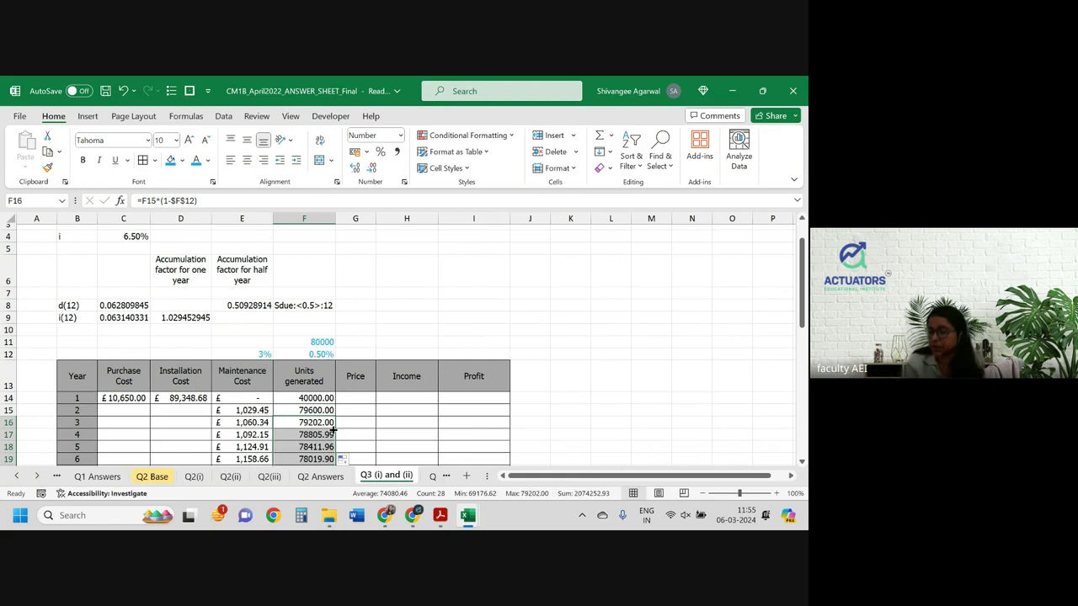
# Check the price in the PDF, enter 0.12 in G14, and fill it down all years.
pyautogui.click(367, 400)
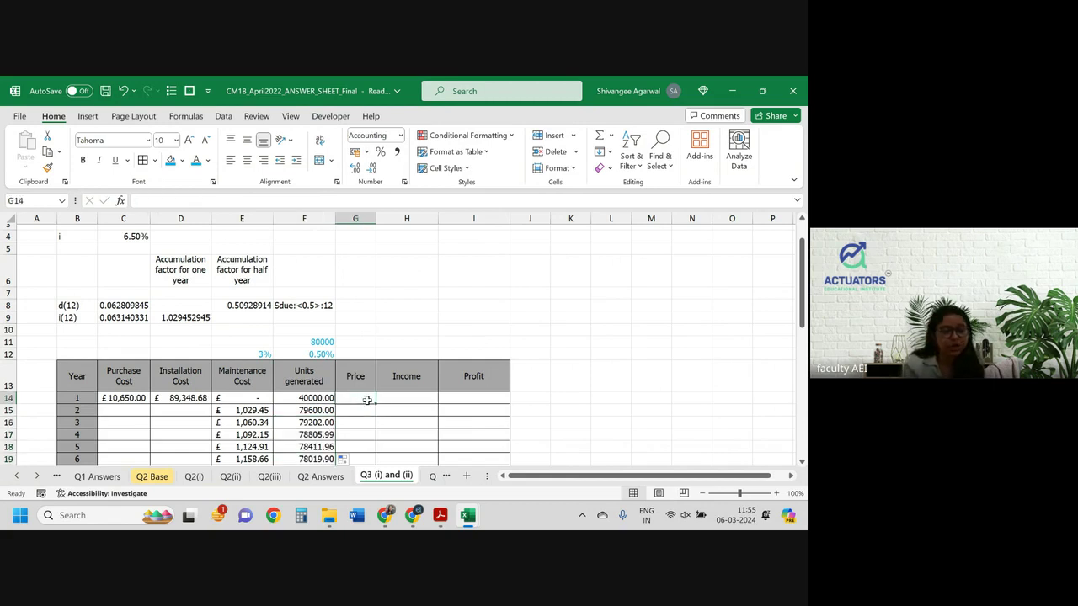
pyautogui.hotkey('alt', 'Tab')
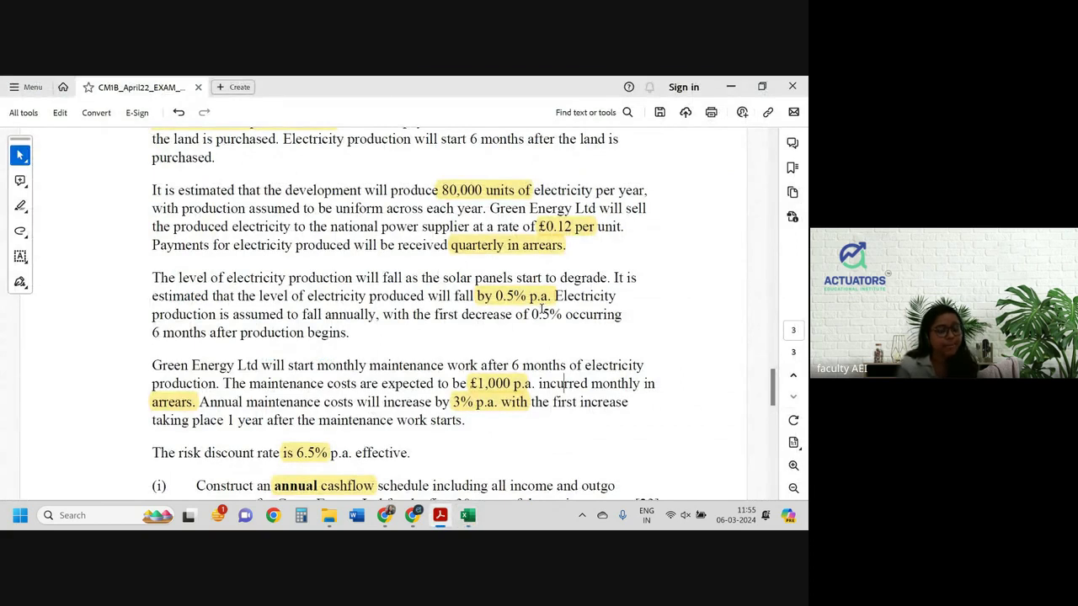
pyautogui.hotkey('alt', 'Tab')
pyautogui.write('0.12')
pyautogui.press('Return')
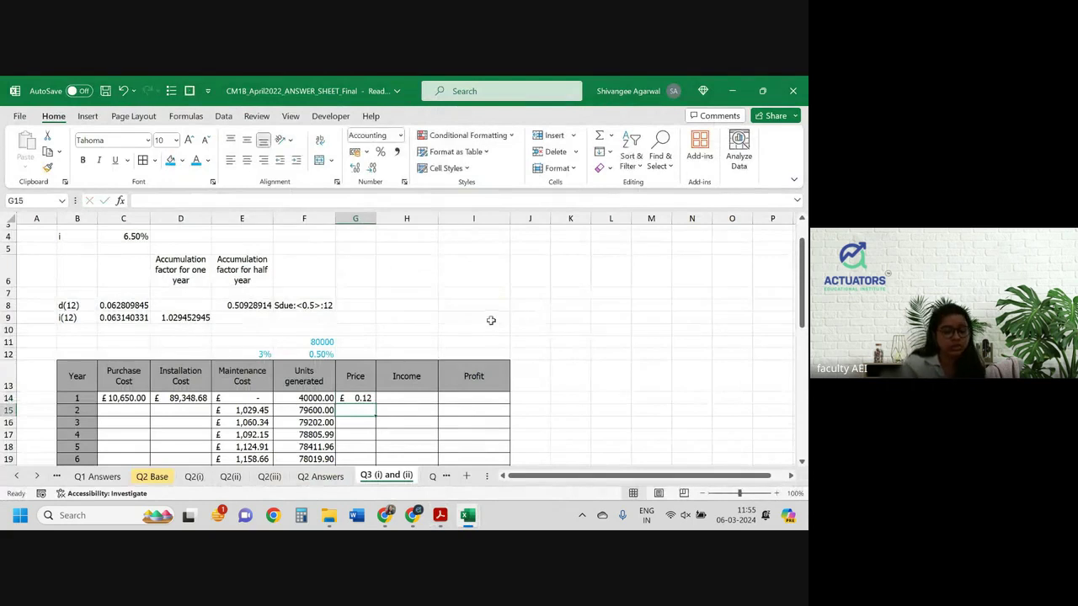
pyautogui.click(362, 398)
pyautogui.doubleClick(375, 404)
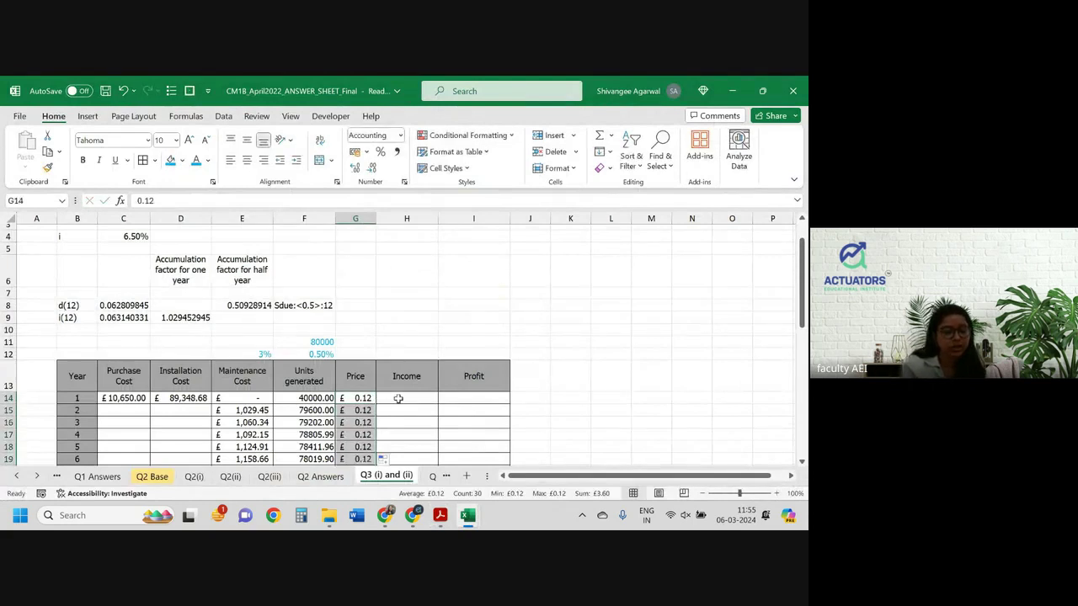
# Select income cell H14 and reread the exam question in the PDF.
pyautogui.click(401, 399)
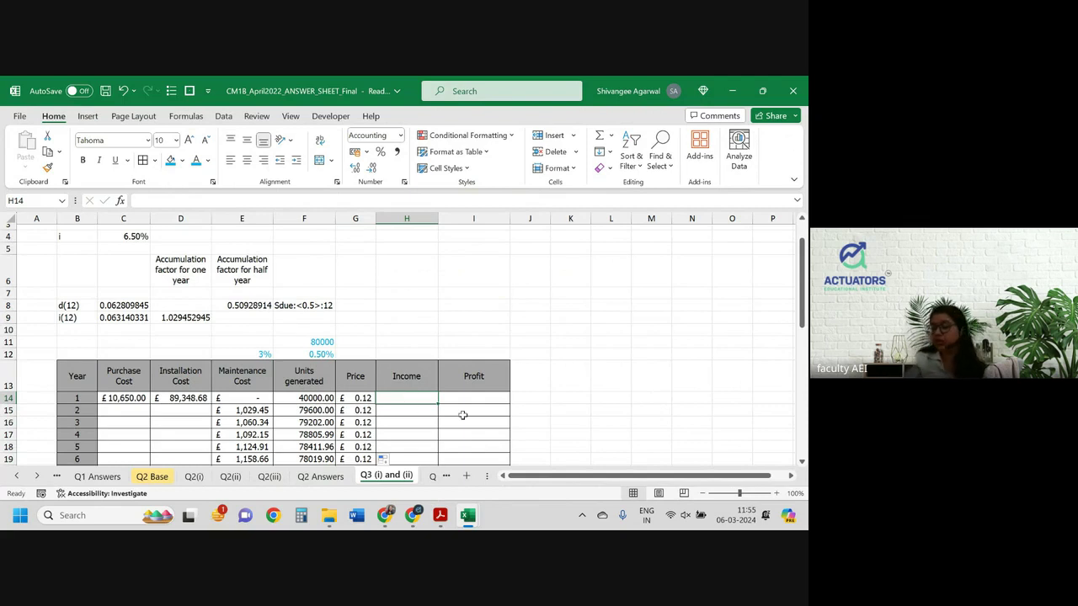
pyautogui.hotkey('alt', 'Tab')
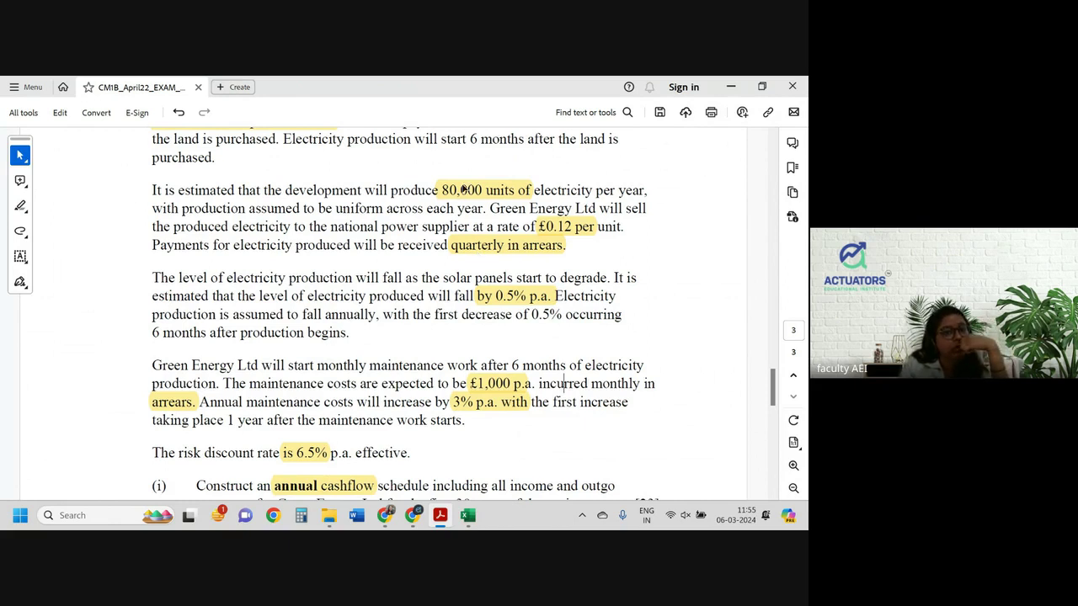
pyautogui.hotkey('alt', 'Tab')
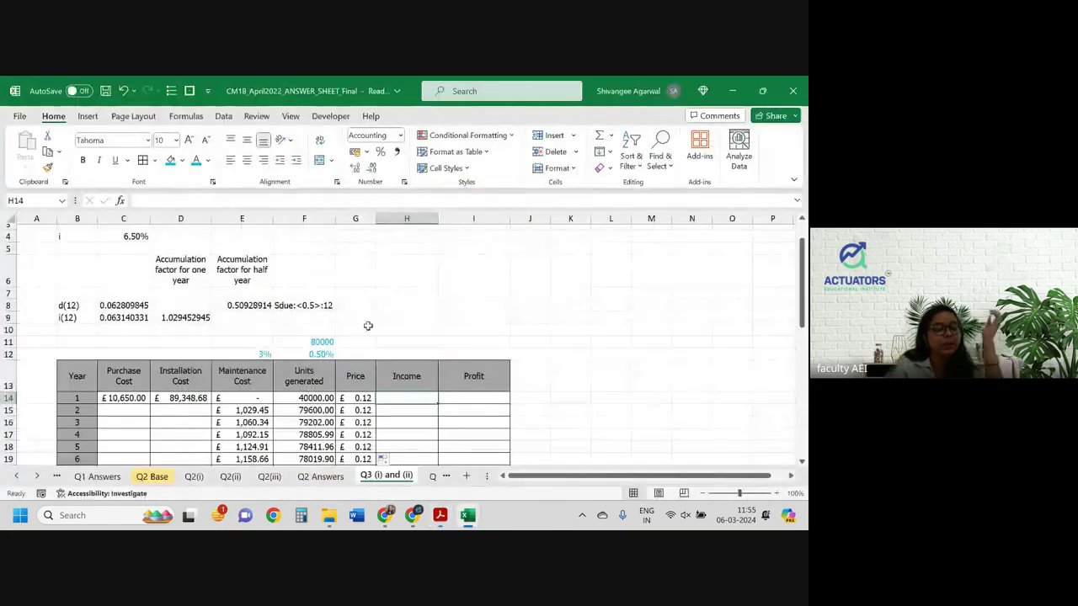
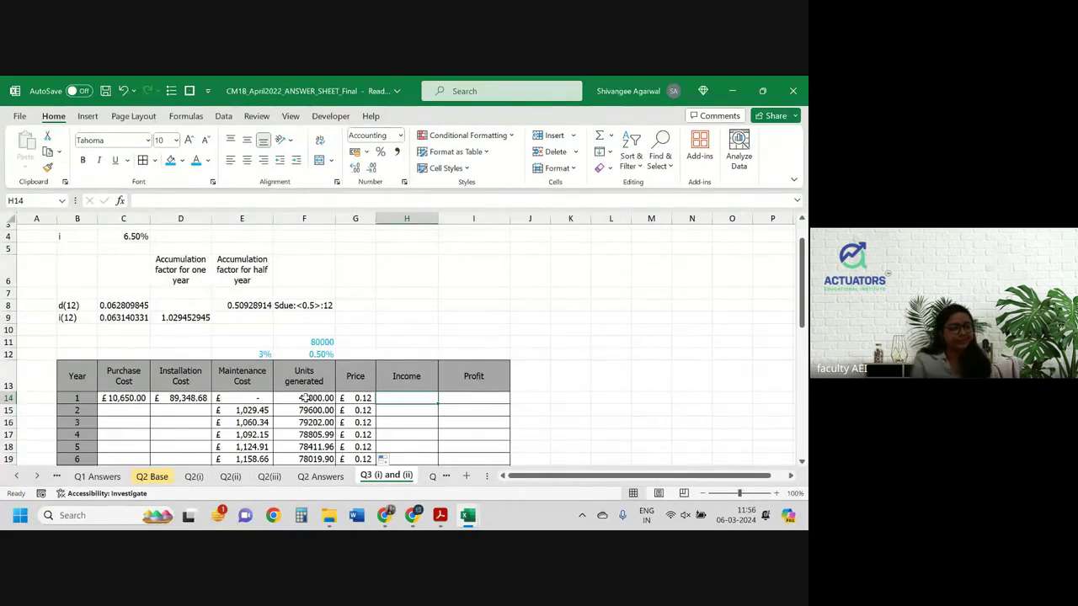
# Label cell B10 as i(4).
pyautogui.click(64, 331)
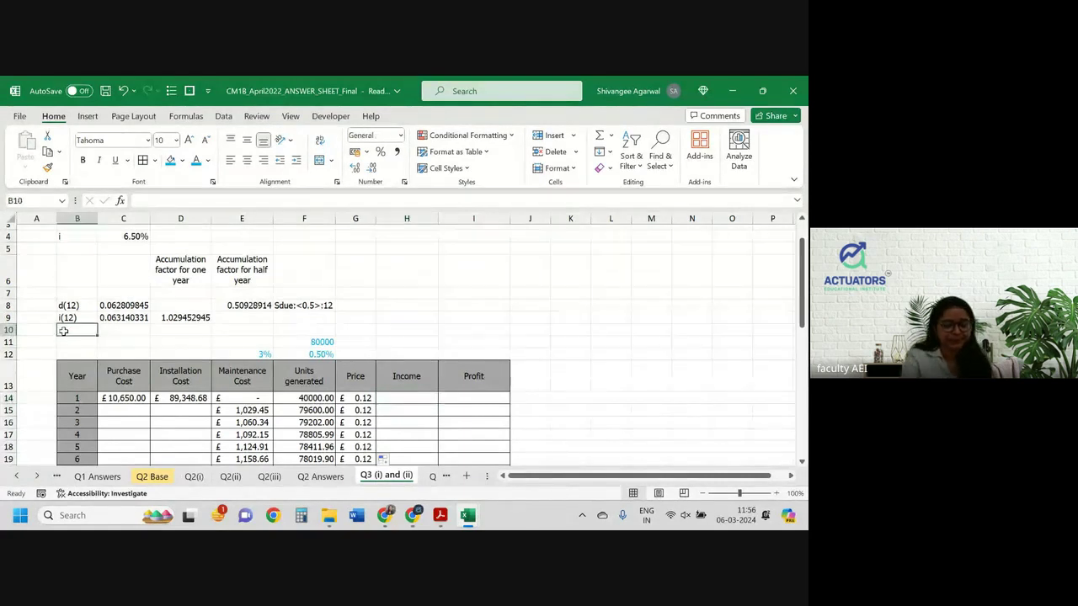
pyautogui.write('v30')
pyautogui.press('Tab')
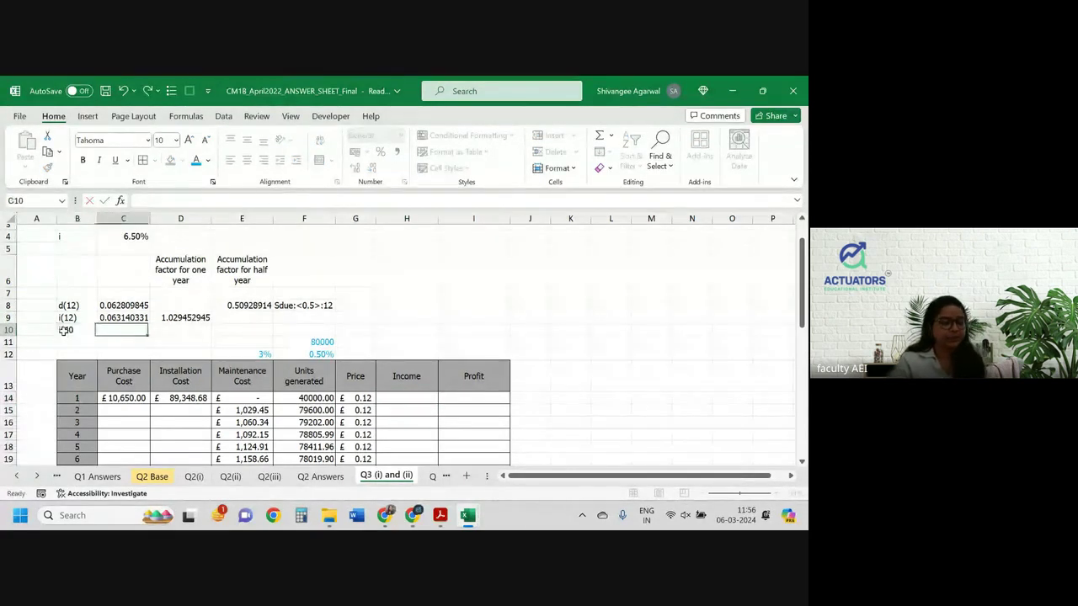
pyautogui.press('Up')
pyautogui.click(63, 331)
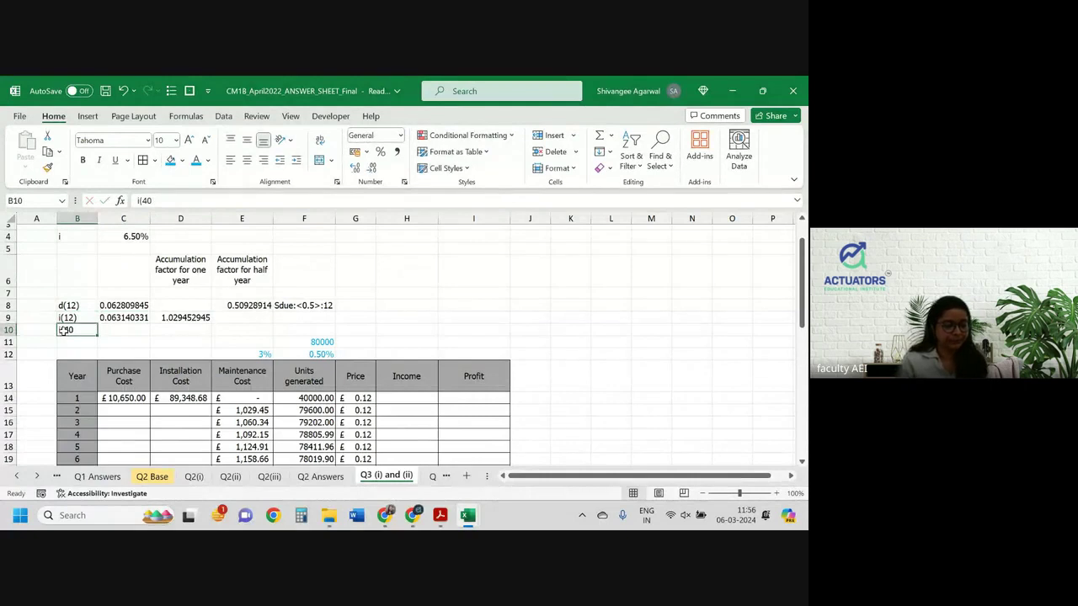
pyautogui.doubleClick(64, 331)
pyautogui.press('BackSpace')
pyautogui.write(')')
pyautogui.press('Return')
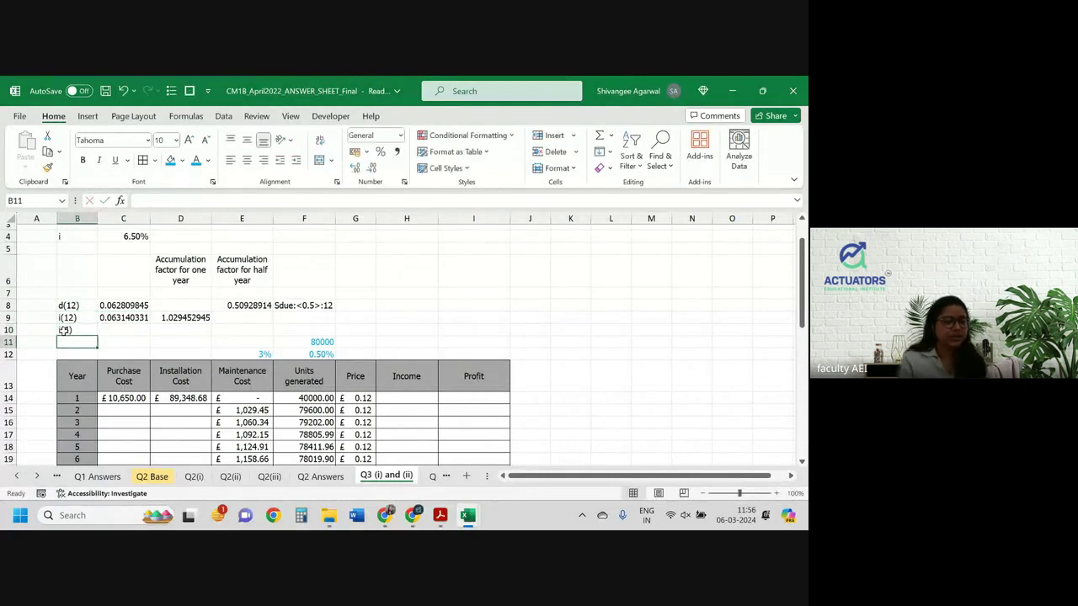
# Copy C9's i(12) formula into C10, changing 1/12 and *12 to 1/4 and *4.
pyautogui.click(117, 324)
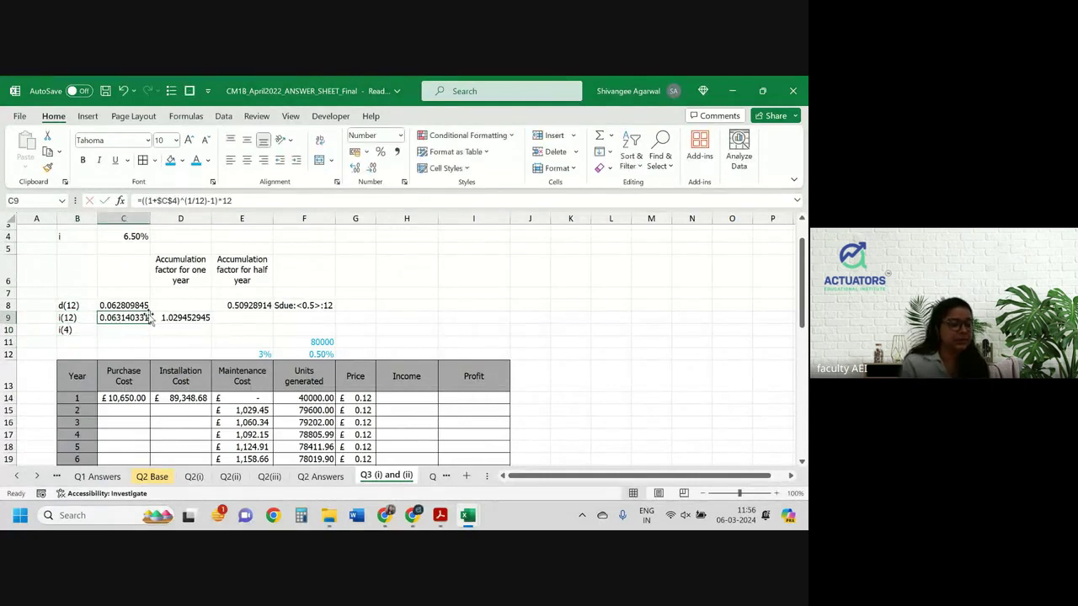
pyautogui.moveTo(149, 330); pyautogui.dragTo(146, 340)
pyautogui.doubleClick(142, 336)
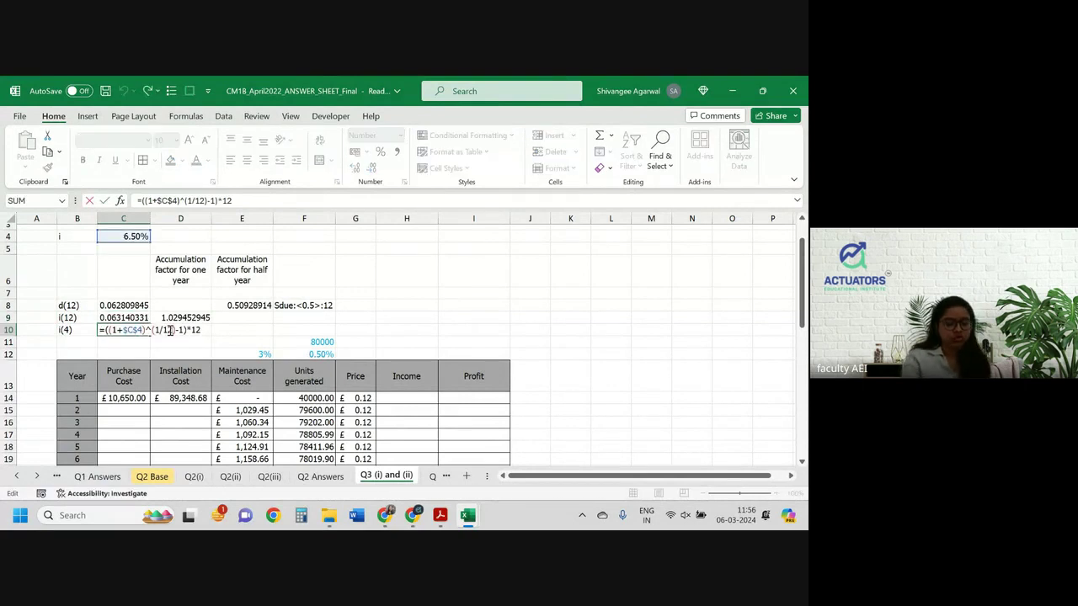
pyautogui.press('BackSpace')
pyautogui.press('BackSpace')
pyautogui.write('4')
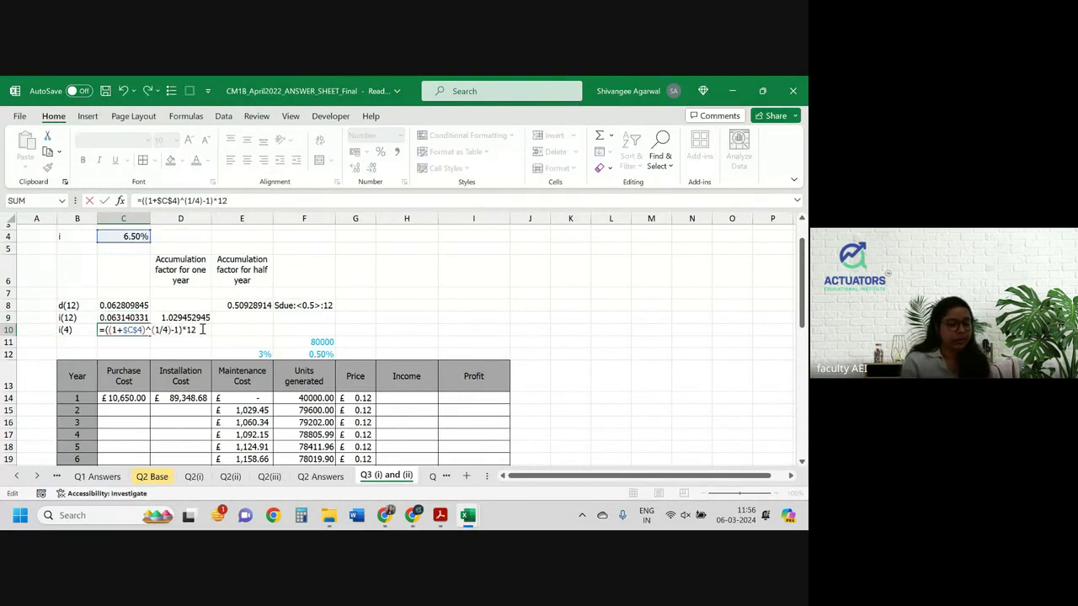
pyautogui.press('BackSpace')
pyautogui.press('BackSpace')
pyautogui.write('4')
pyautogui.press('Return')
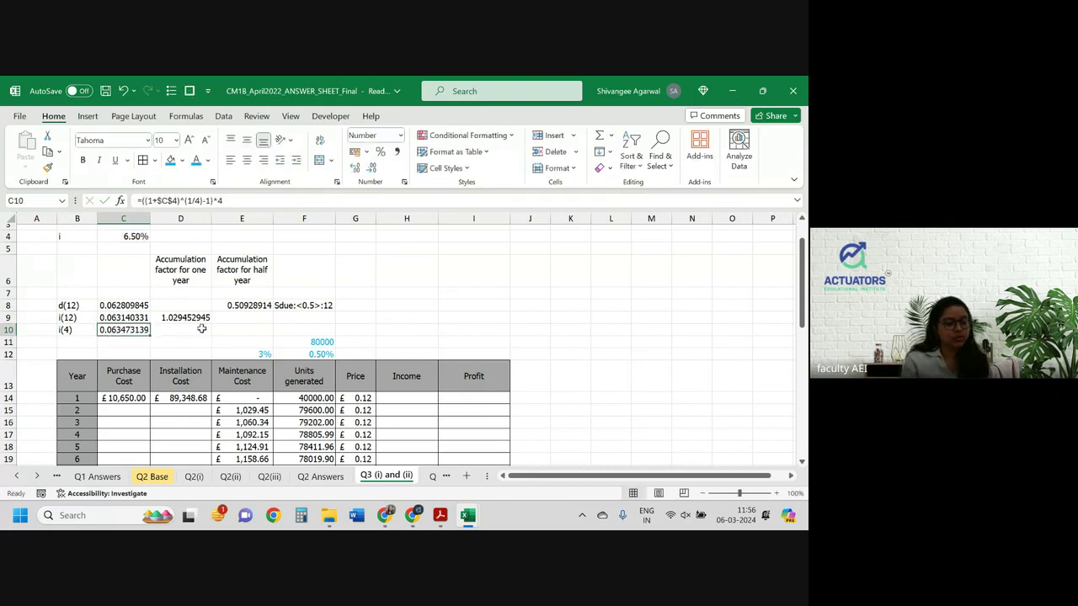
# Copy D9's one-year factor into D10, pointed at the 6.50% rate in C4 (1.024055229).
pyautogui.click(202, 328)
pyautogui.click(202, 317)
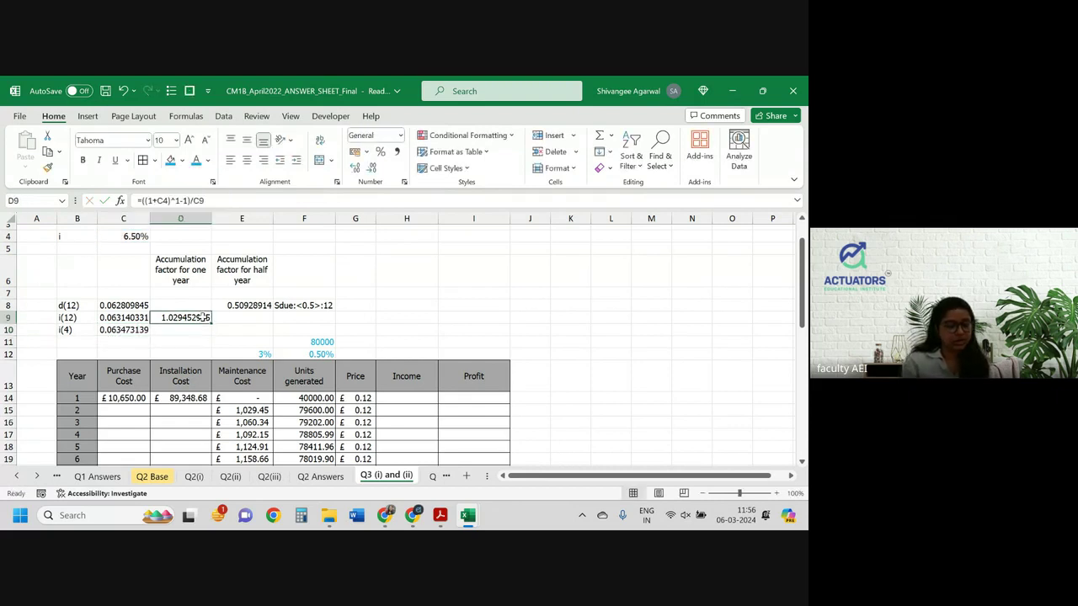
pyautogui.moveTo(214, 325); pyautogui.dragTo(214, 338)
pyautogui.doubleClick(193, 330)
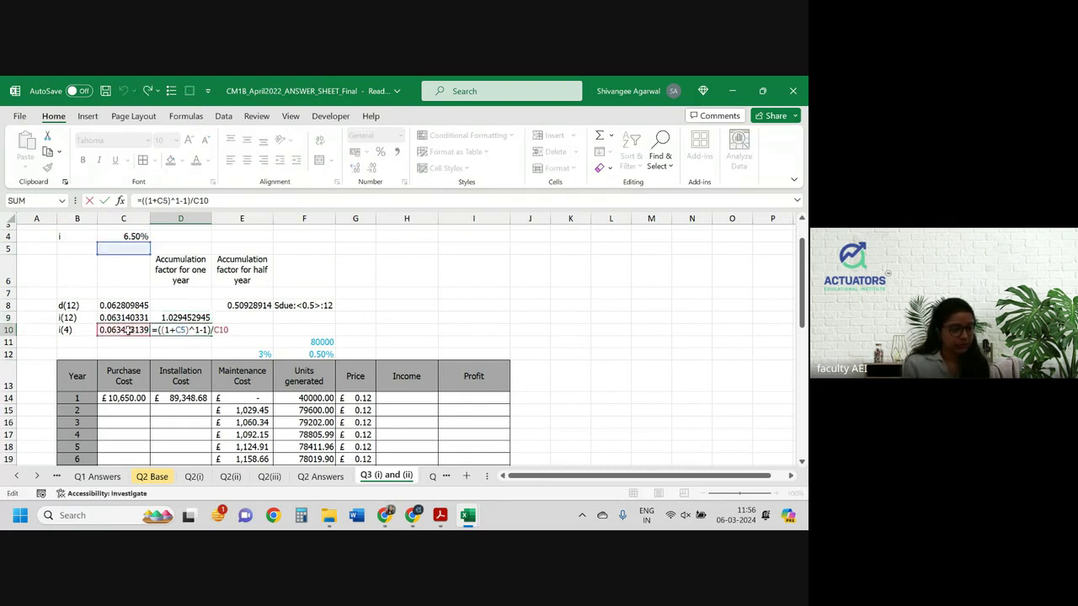
pyautogui.moveTo(143, 251)
pyautogui.mouseDown()
pyautogui.moveTo(140, 239)
pyautogui.moveTo(141, 250)
pyautogui.mouseUp()
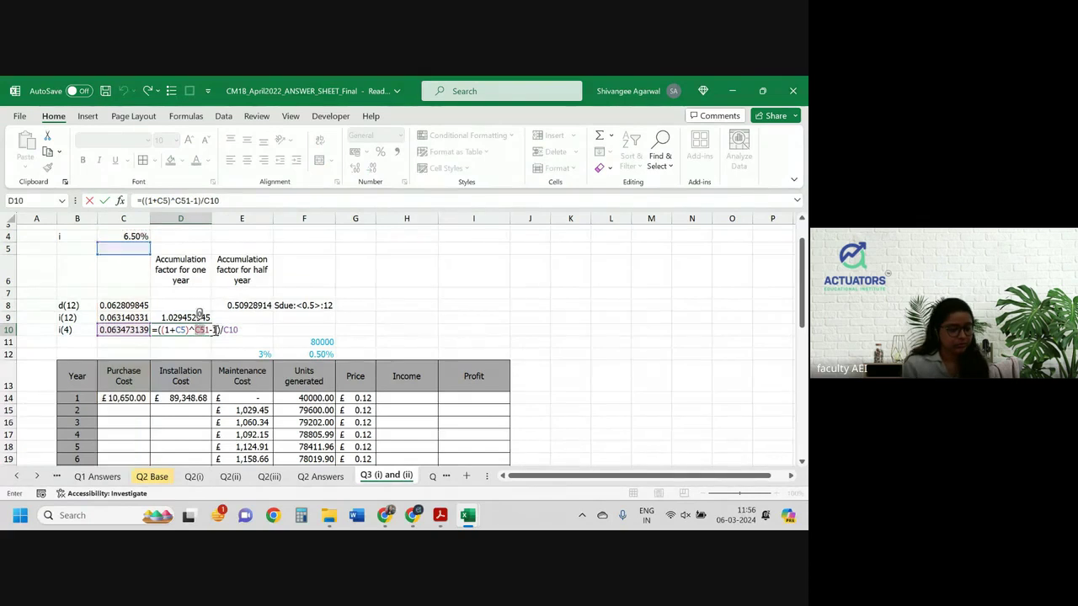
pyautogui.press('BackSpace')
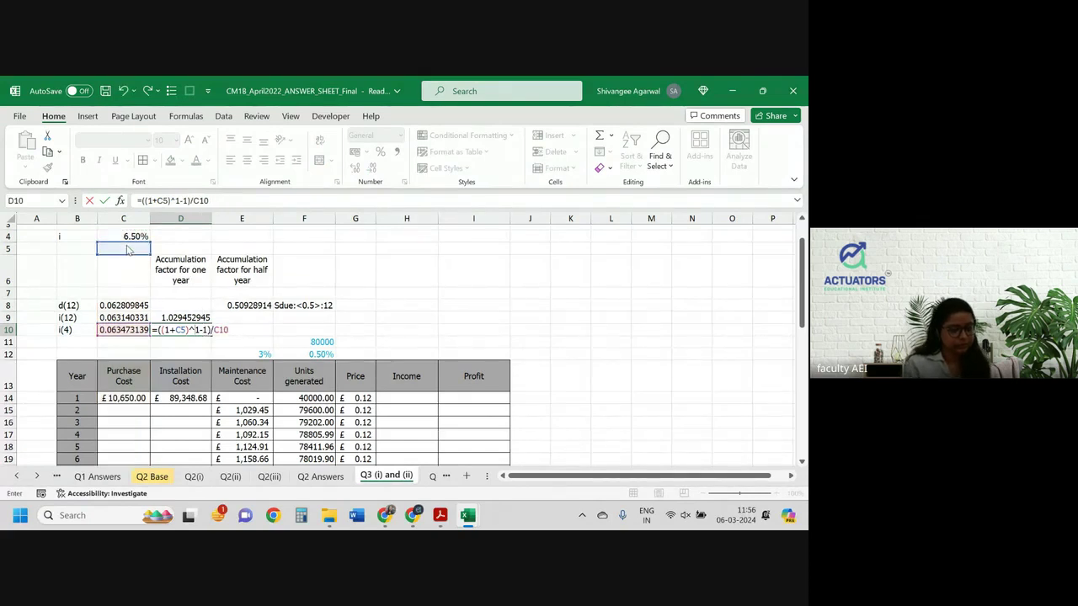
pyautogui.click(127, 237)
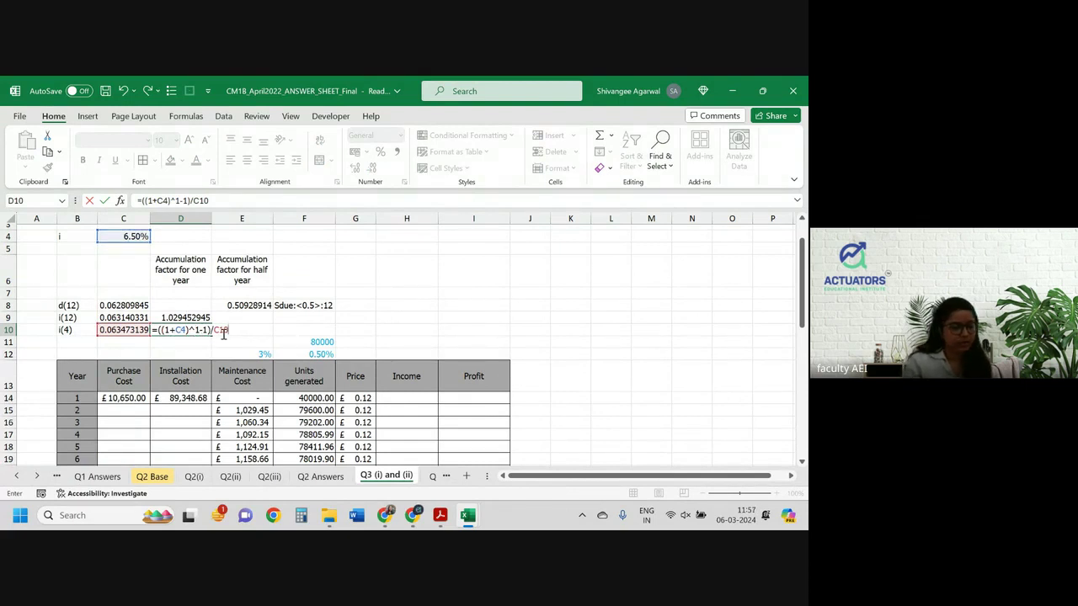
pyautogui.hotkey('ctrl', 'Return')
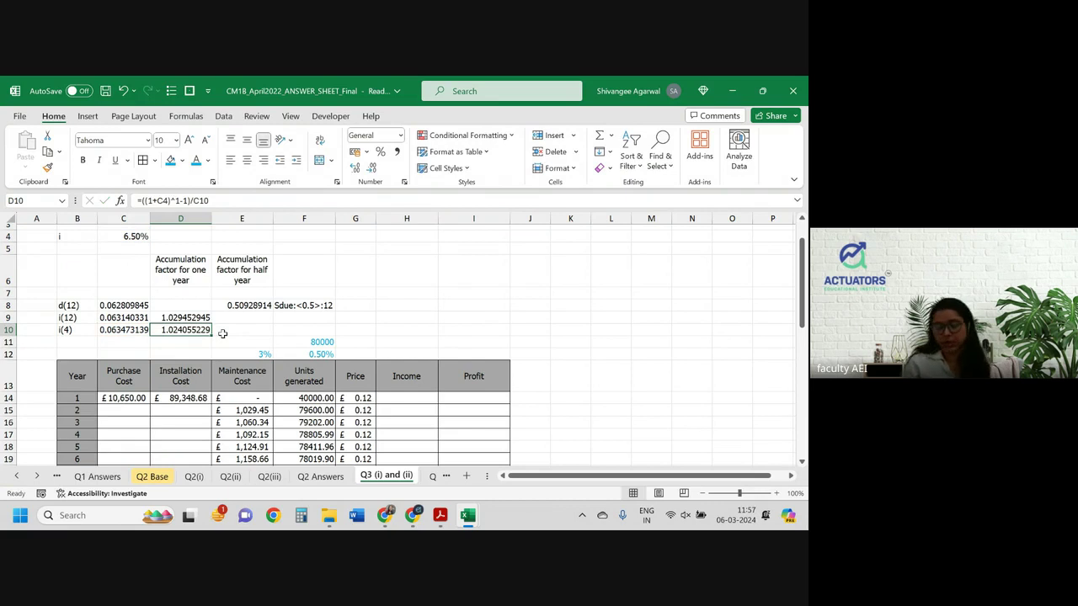
# Lock E8's rate as $C$4 and copy the half-year factor into E10 (0.503967071).
pyautogui.click(244, 305)
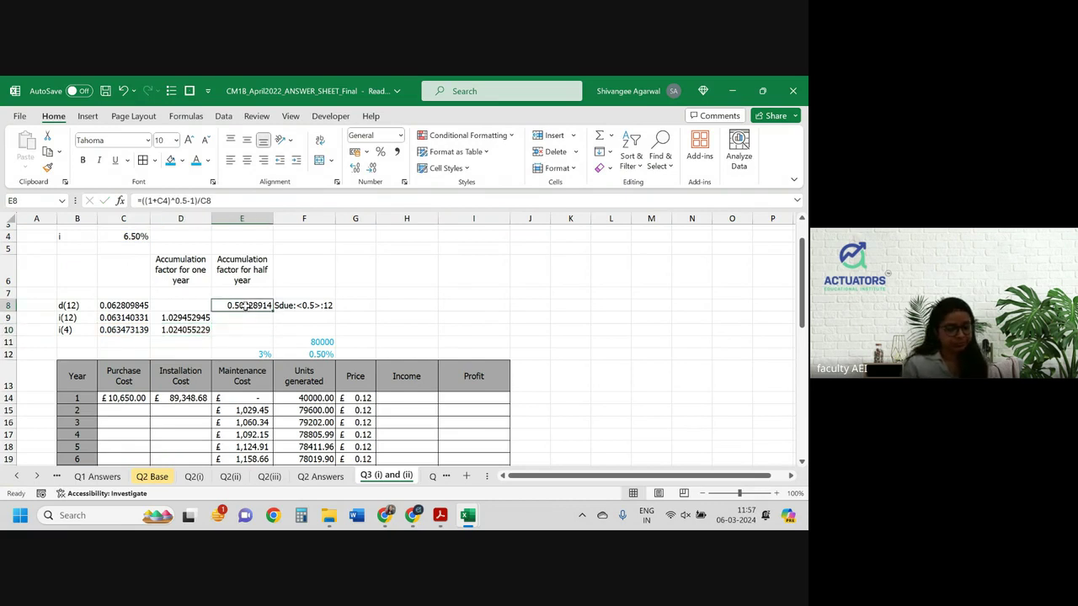
pyautogui.doubleClick(244, 305)
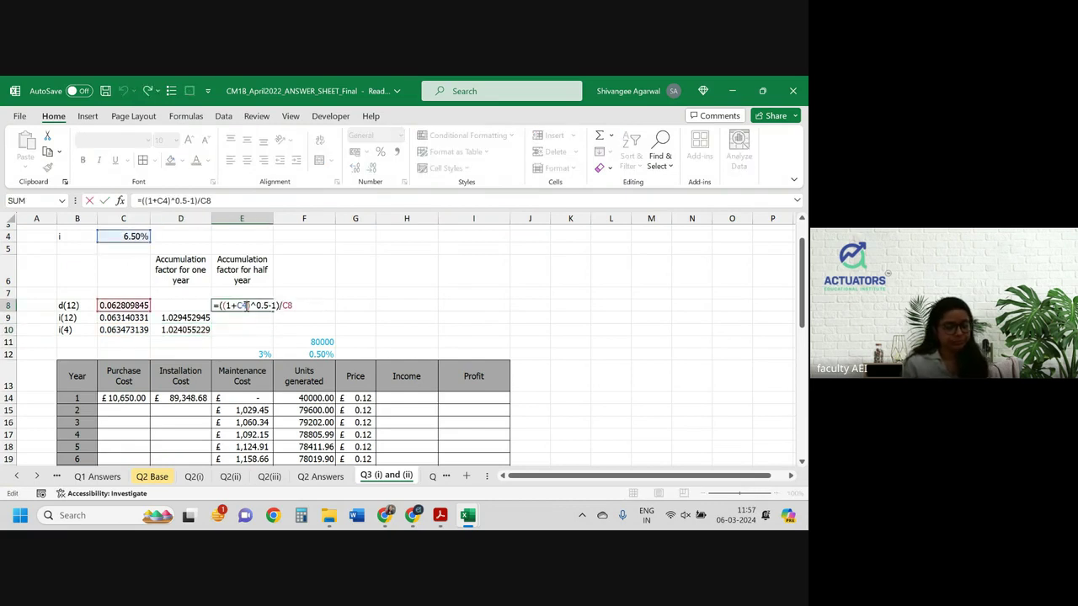
pyautogui.press('F4')
pyautogui.hotkey('ctrl', 'Return')
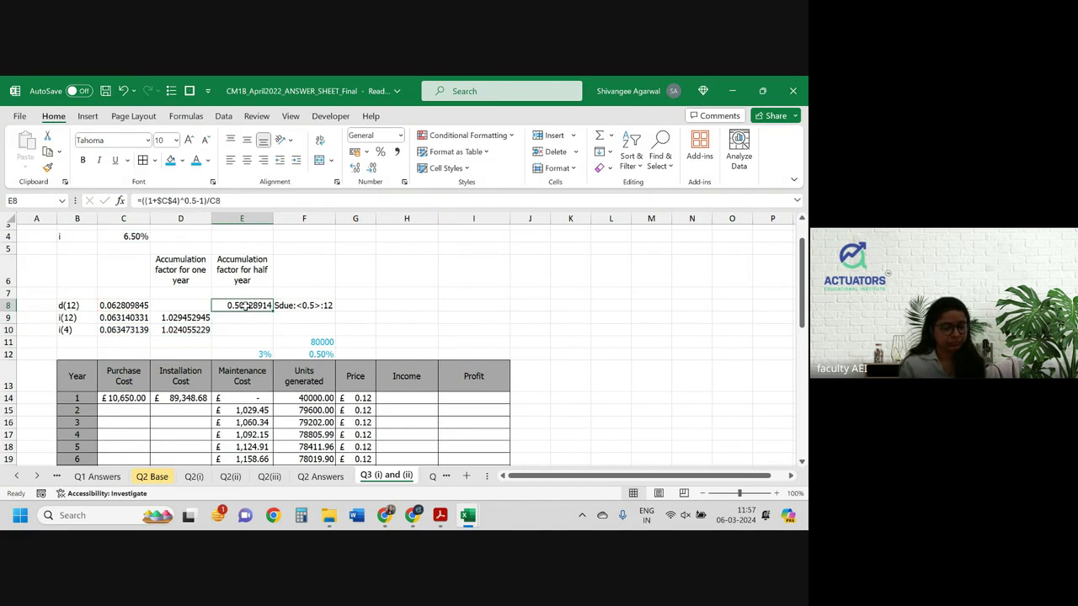
pyautogui.hotkey('ctrl', 'c')
pyautogui.click(253, 330)
pyautogui.hotkey('ctrl', 'v')
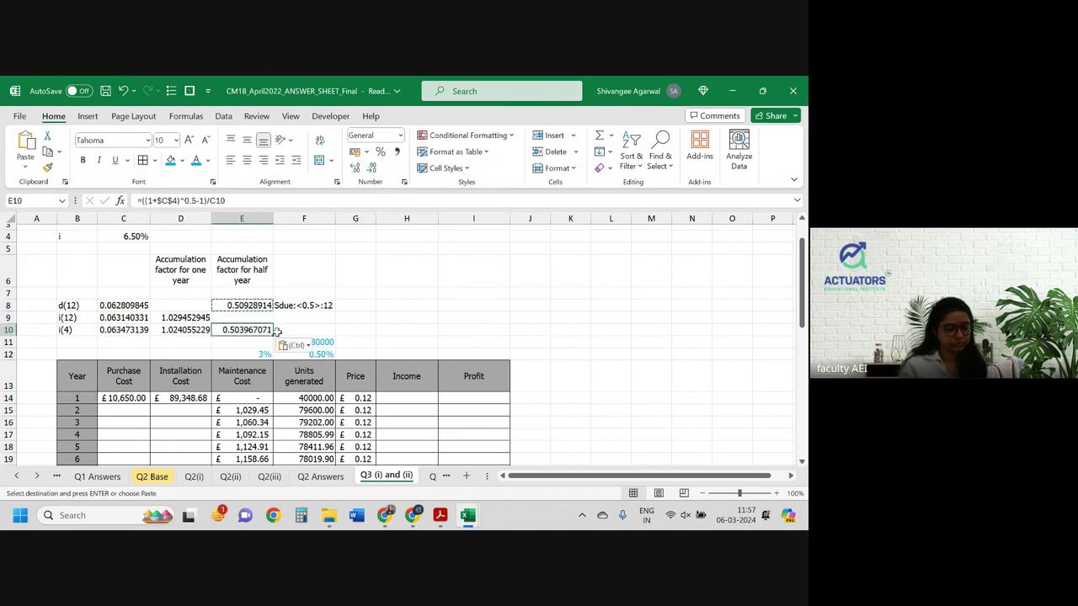
pyautogui.doubleClick(263, 332)
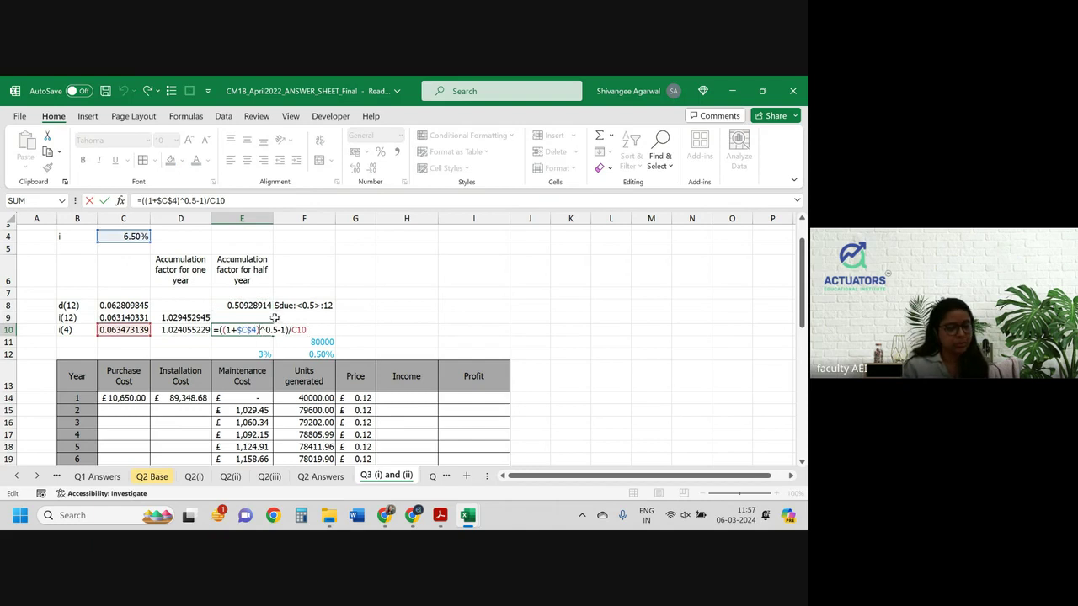
pyautogui.press('Return')
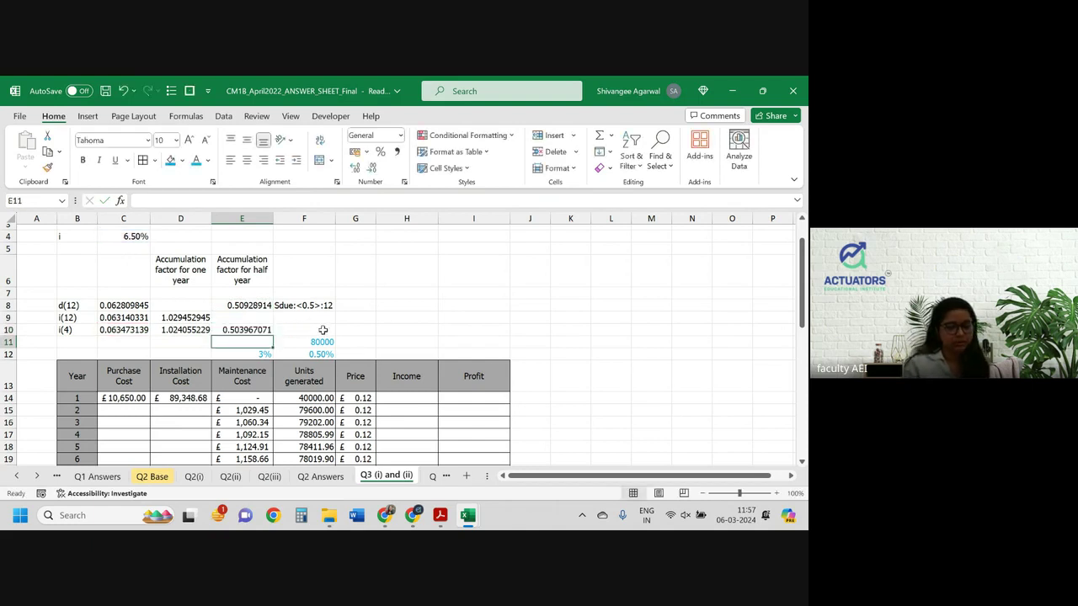
pyautogui.doubleClick(420, 397)
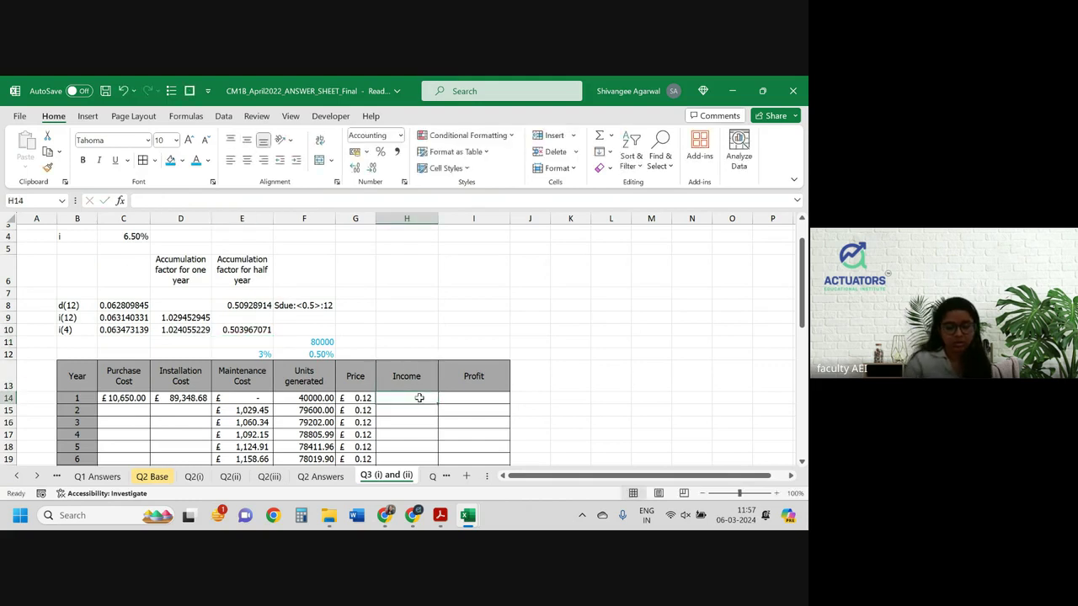
# Enter year 1 Income in H14 as units × price × E10 half-year factor (£4,838.08).
pyautogui.write('=')
pyautogui.press('Up')
pyautogui.press('Up')
pyautogui.press('Down')
pyautogui.press('Down')
pyautogui.press('Left')
pyautogui.press('Left')
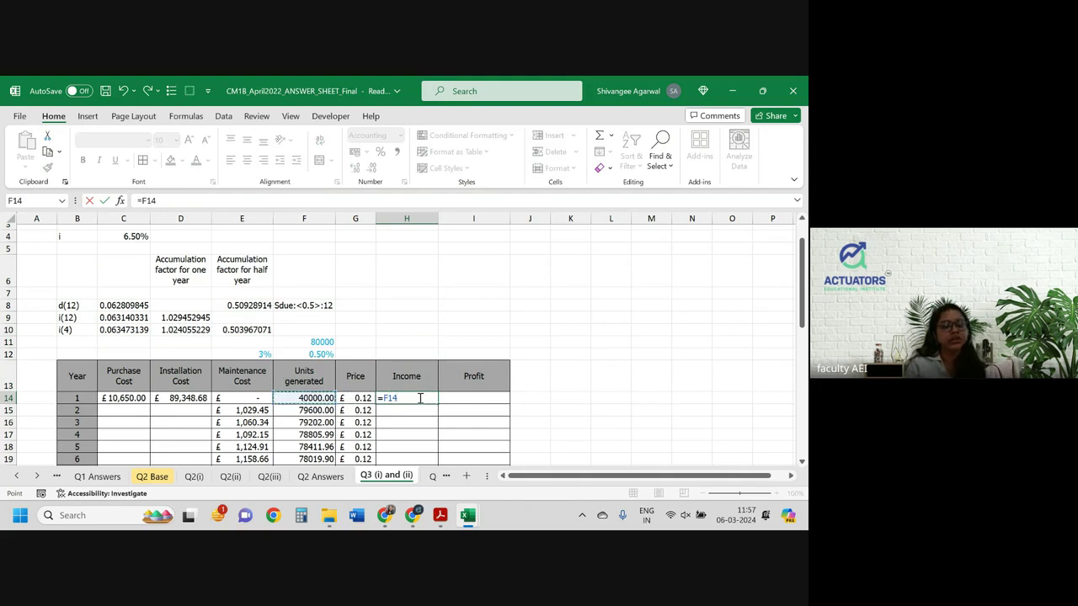
pyautogui.write('*')
pyautogui.press('Left')
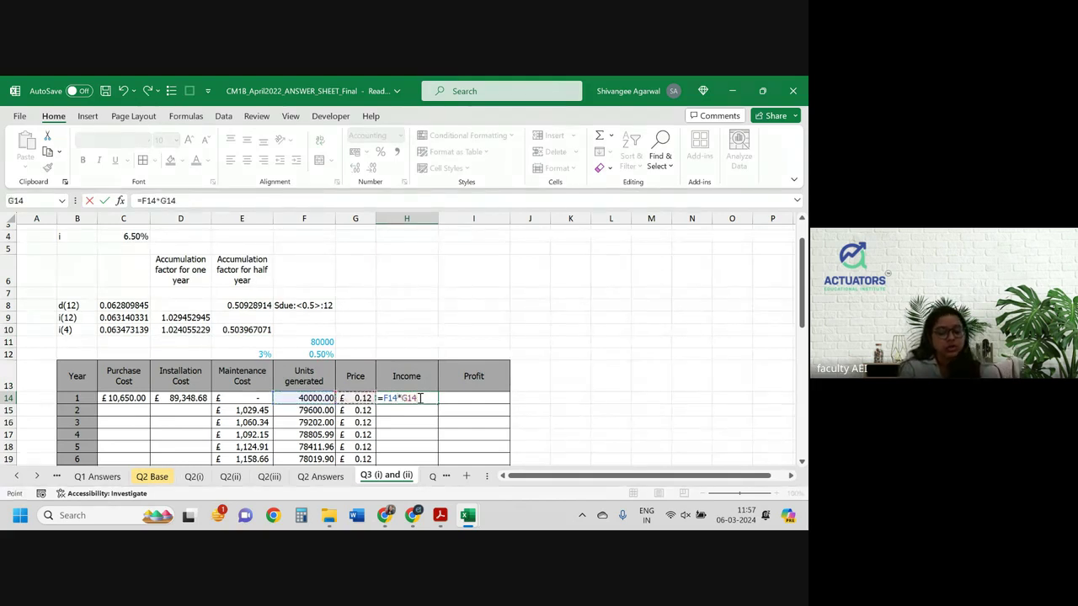
pyautogui.write('*')
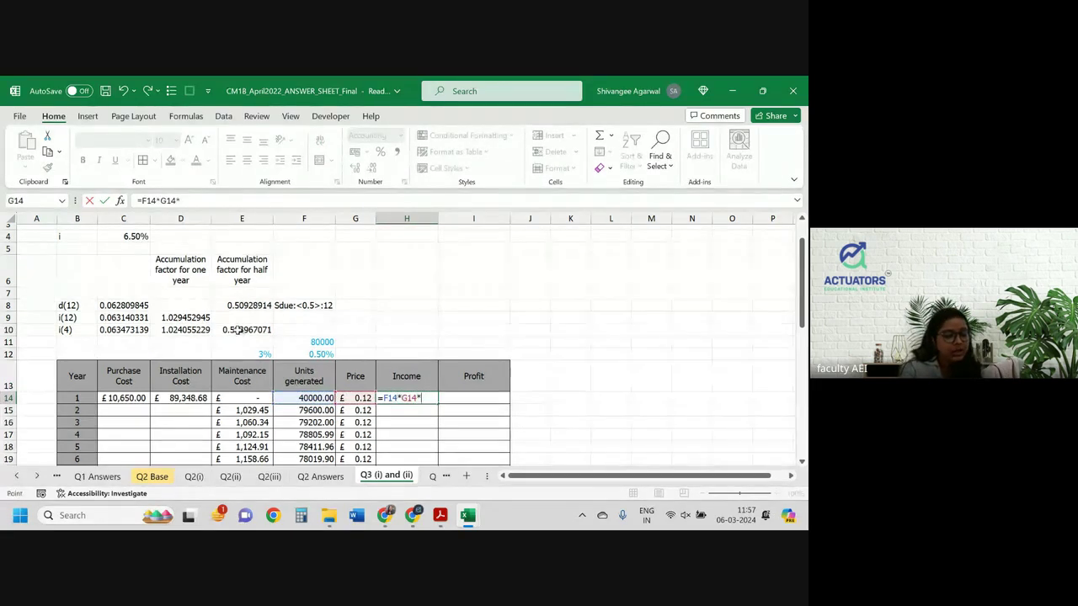
pyautogui.click(238, 330)
pyautogui.write('*')
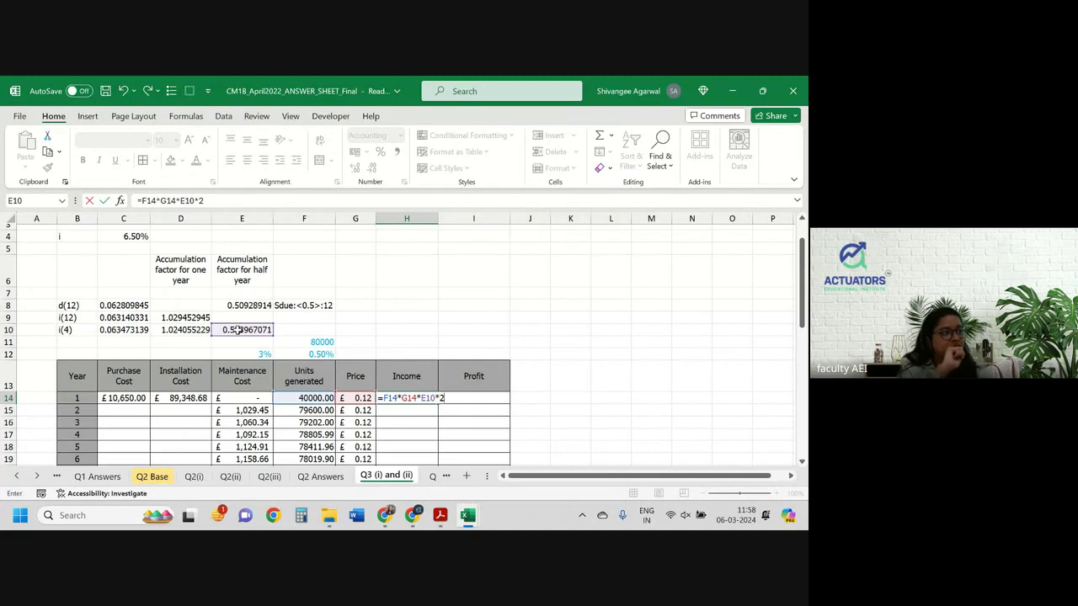
pyautogui.press('Return')
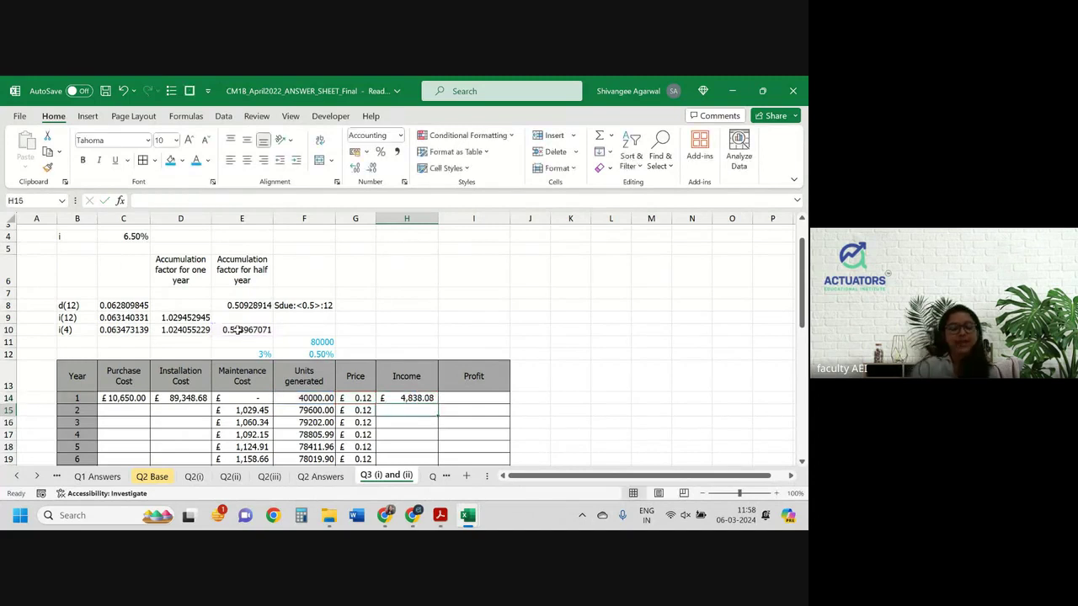
# Enter year 2 Income =F15*G15*D10 (£9,781.78) and fill it down column H.
pyautogui.write('=')
pyautogui.press('Left')
pyautogui.press('Left')
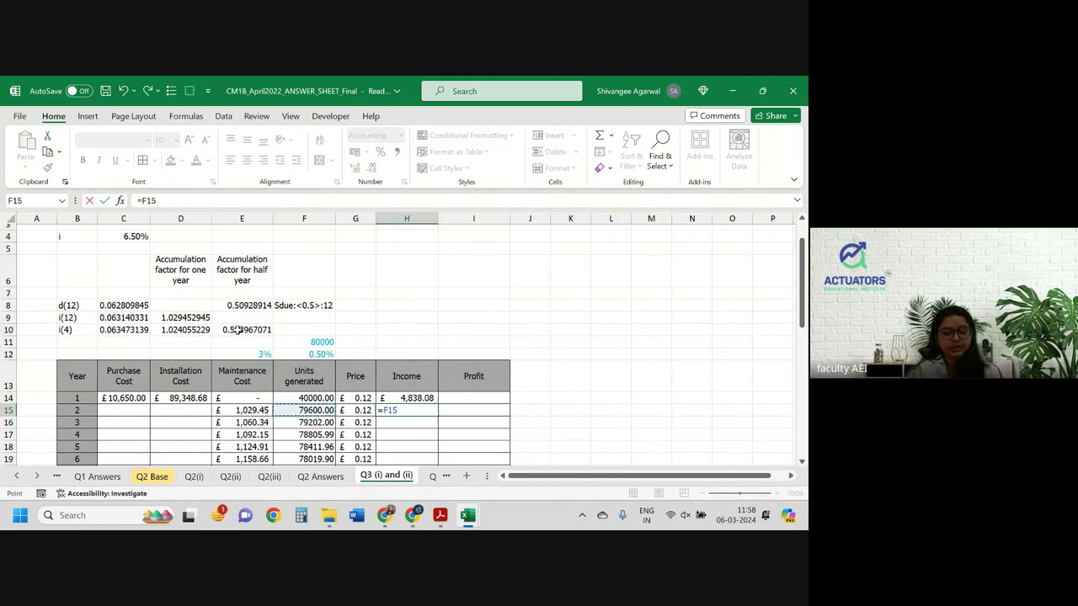
pyautogui.write('*')
pyautogui.press('Left')
pyautogui.write('*')
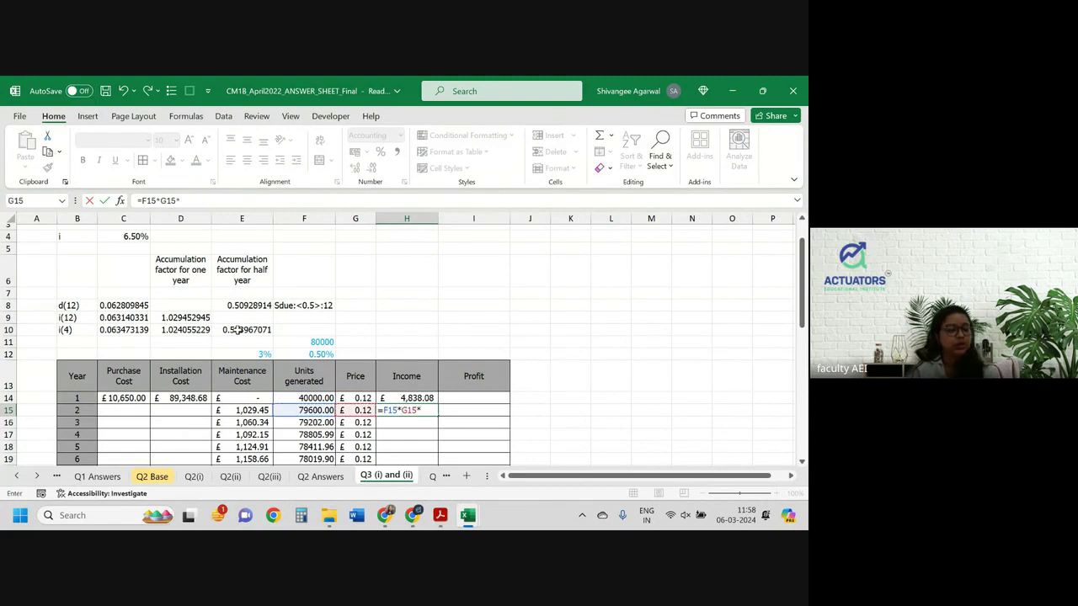
pyautogui.click(179, 329)
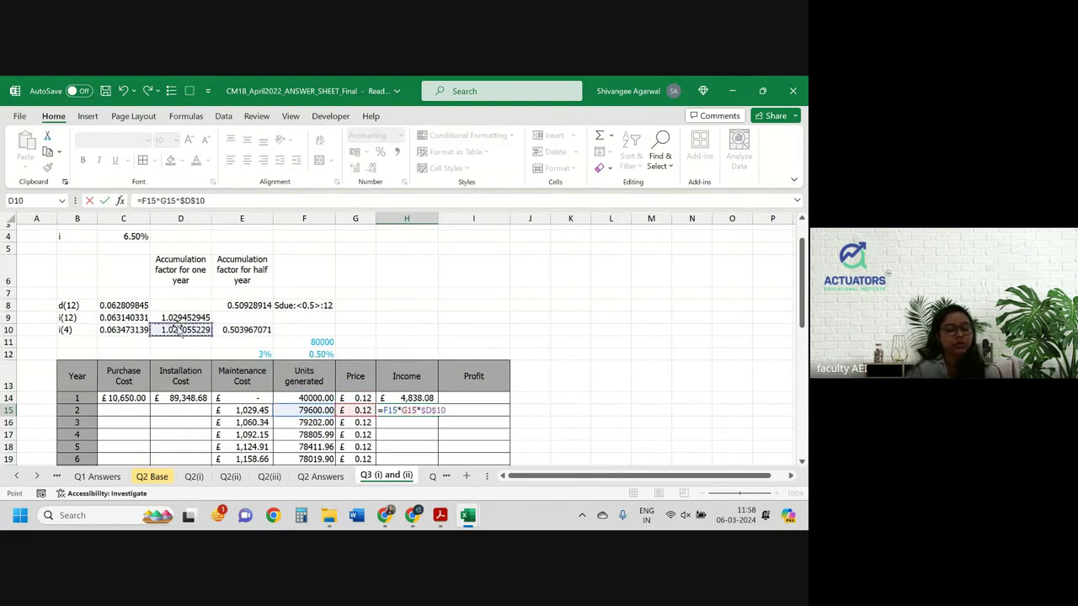
pyautogui.press('Return')
pyautogui.click(419, 410)
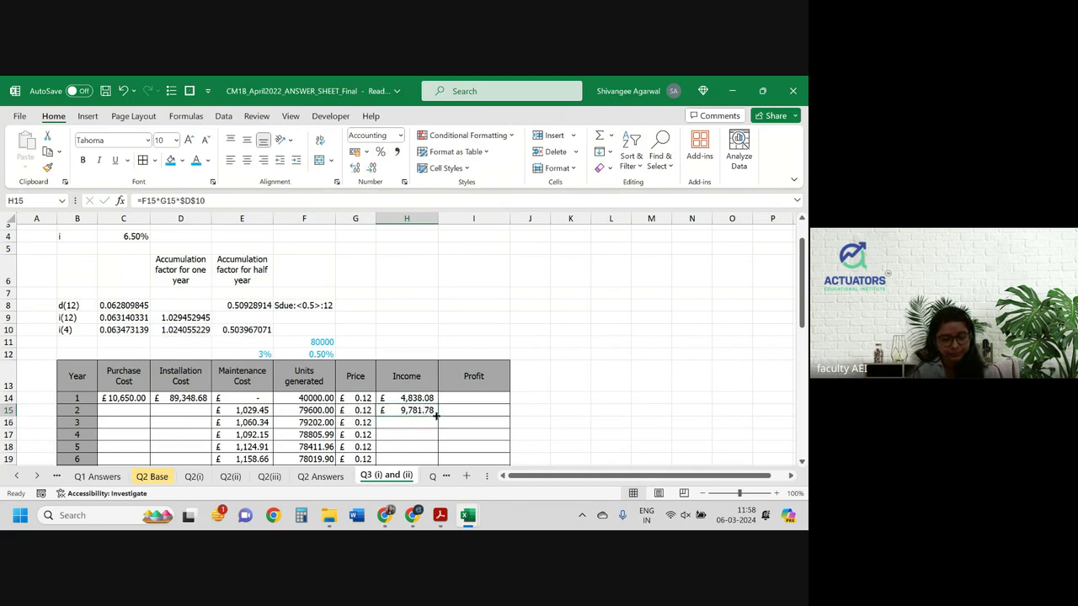
pyautogui.doubleClick(439, 416)
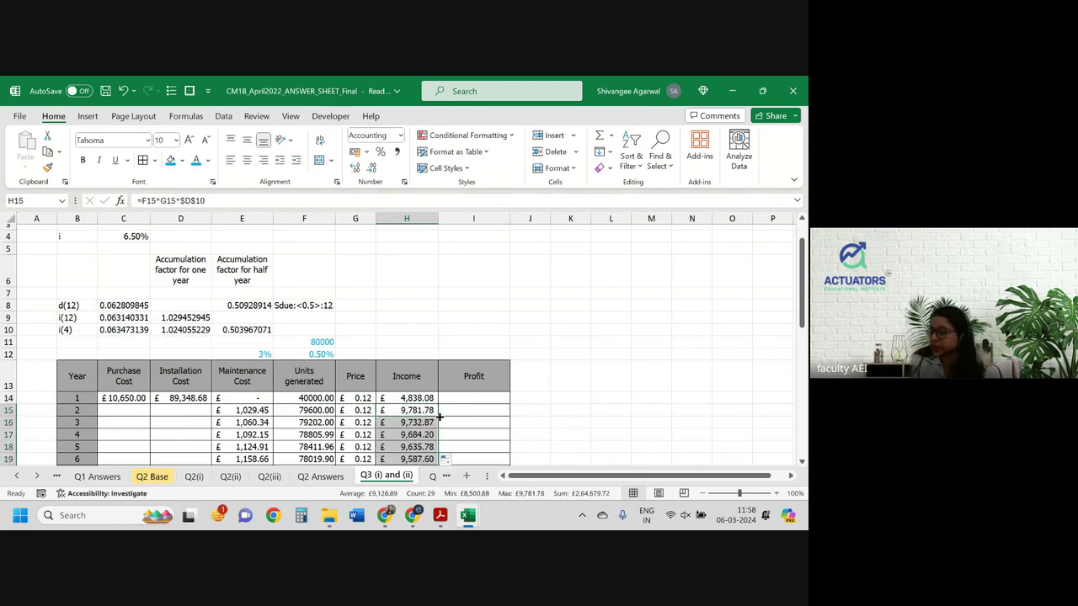
# Rename the I13 header to 'Accumulated Profit'.
pyautogui.click(476, 399)
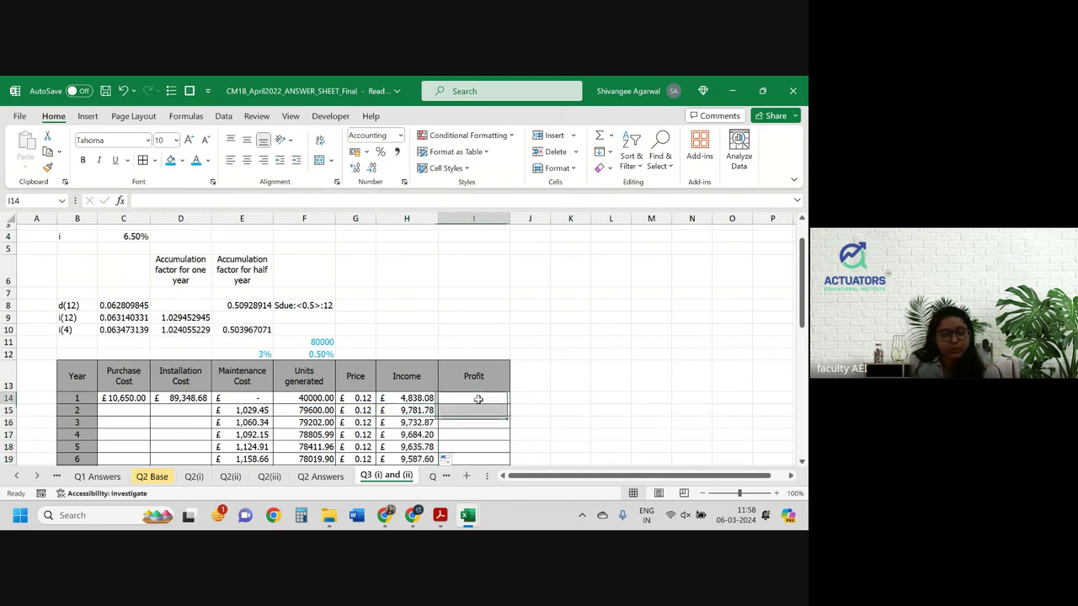
pyautogui.click(484, 365)
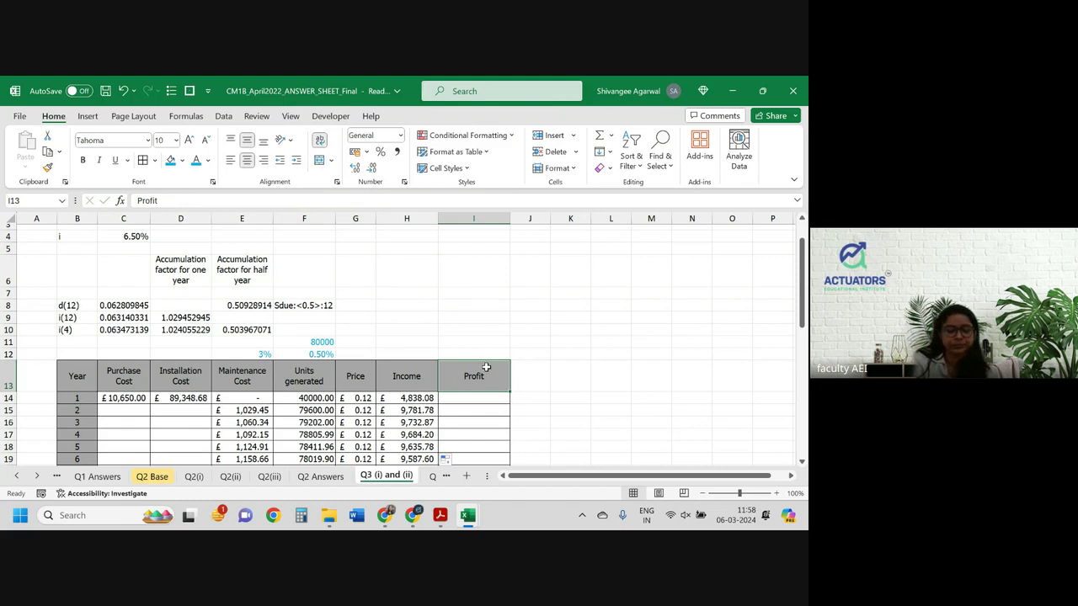
pyautogui.write('=')
pyautogui.press('Escape')
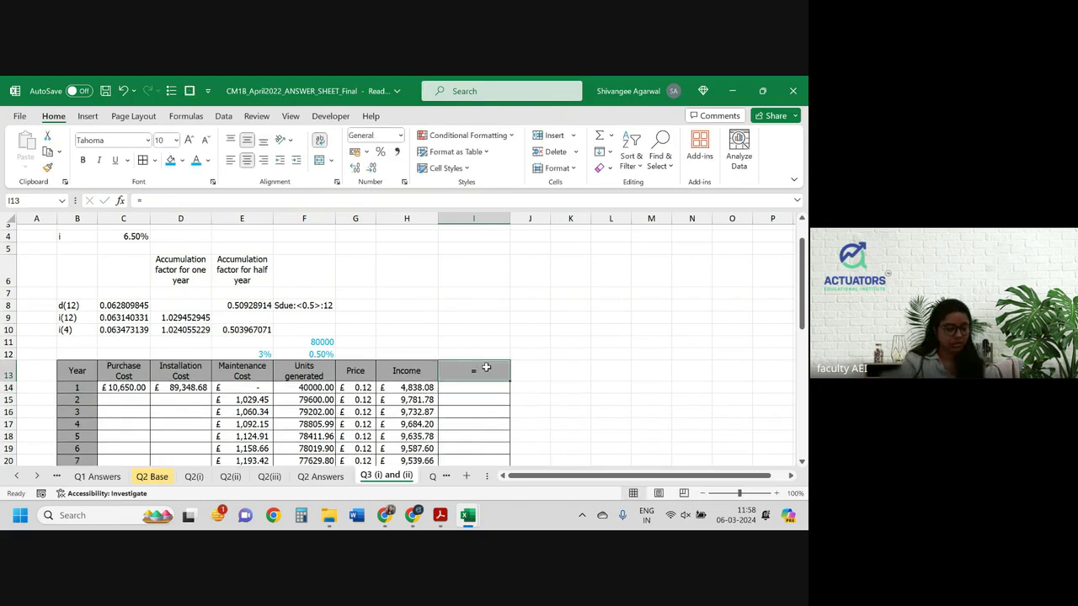
pyautogui.click(139, 200)
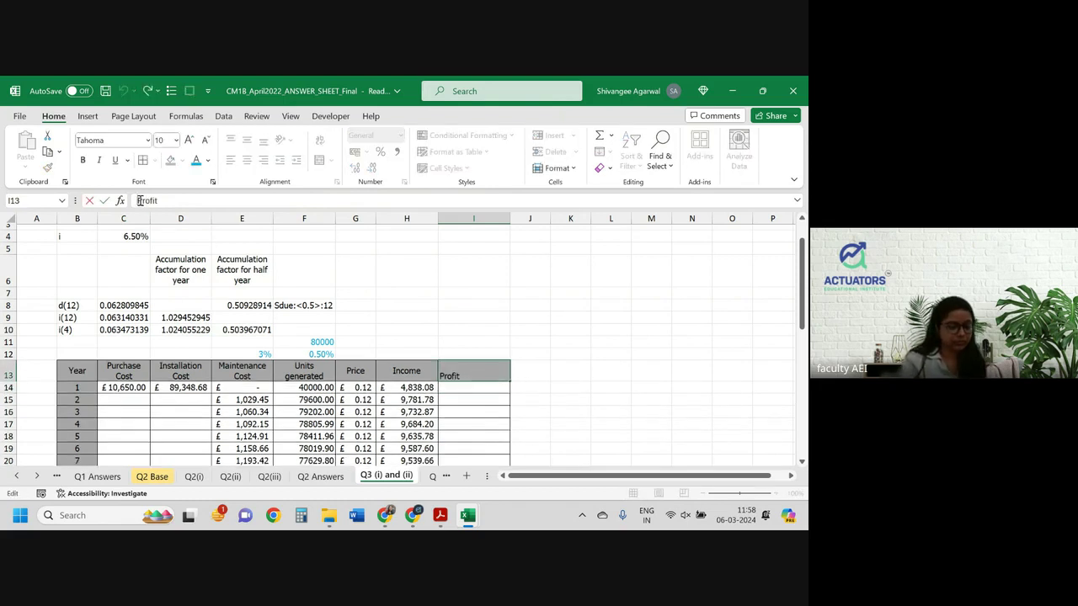
pyautogui.write('Accumulate')
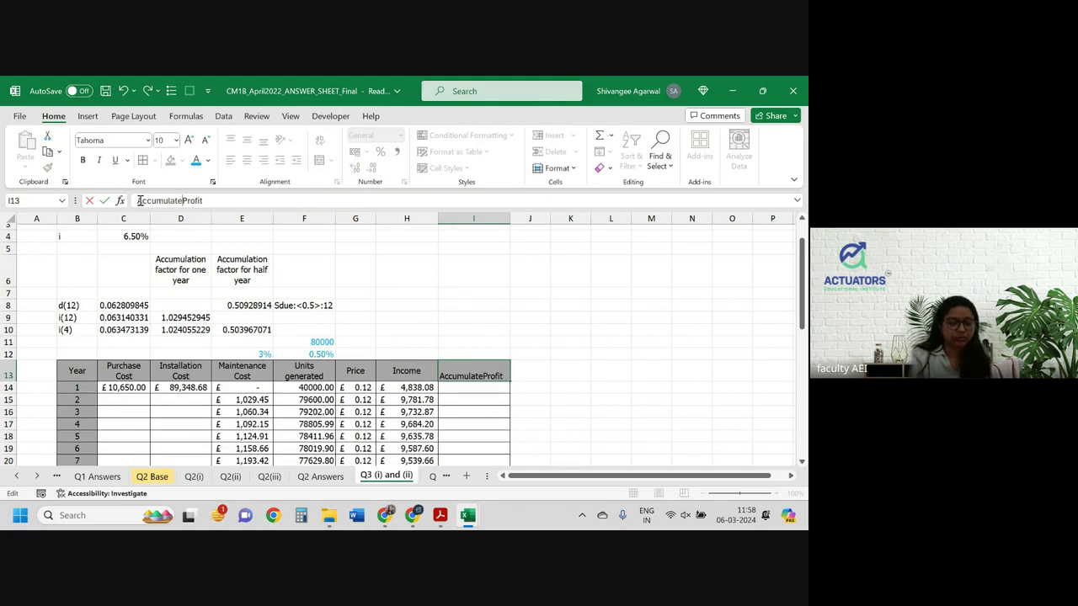
pyautogui.write('d')
pyautogui.press('Return')
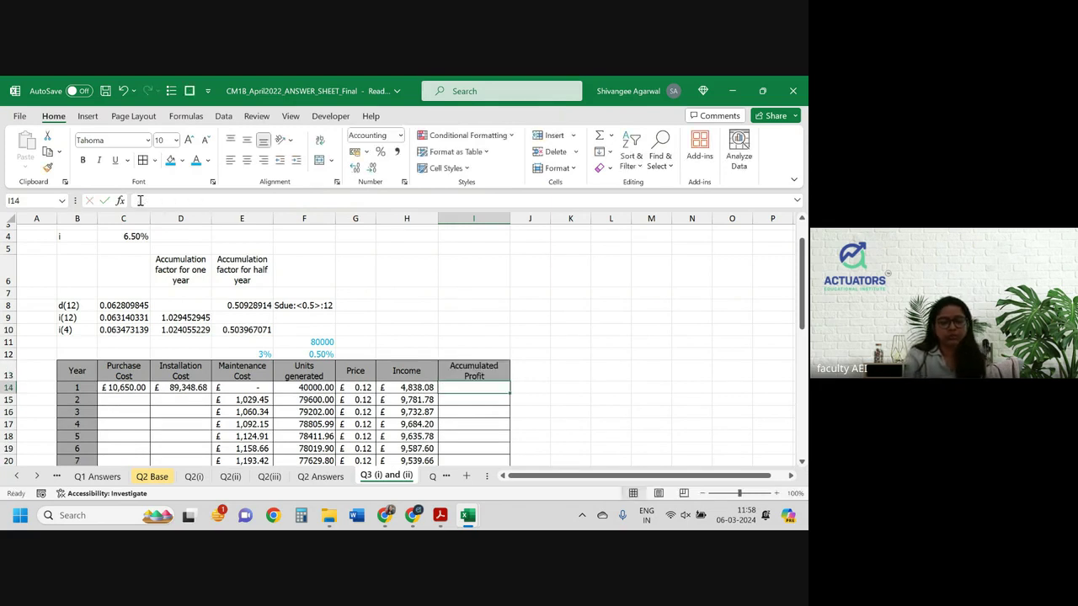
# Enter =H14-C14-D14-E14 in I14 and fill it down, giving -£95,160.60 for year 1.
pyautogui.write('=')
pyautogui.press('Left')
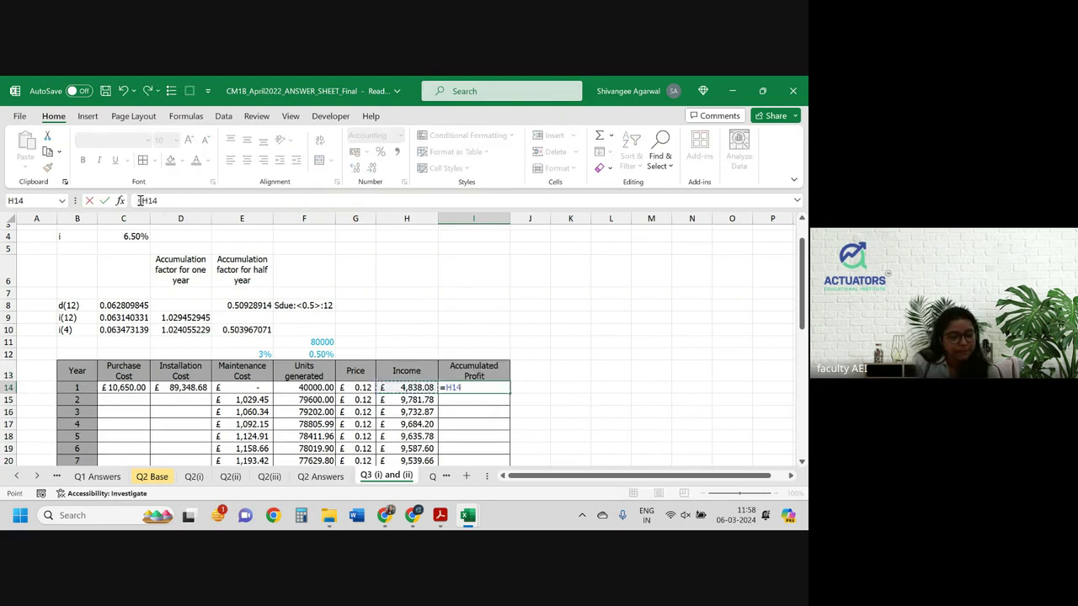
pyautogui.press('Left')
pyautogui.press('Left')
pyautogui.press('Right')
pyautogui.press('Right')
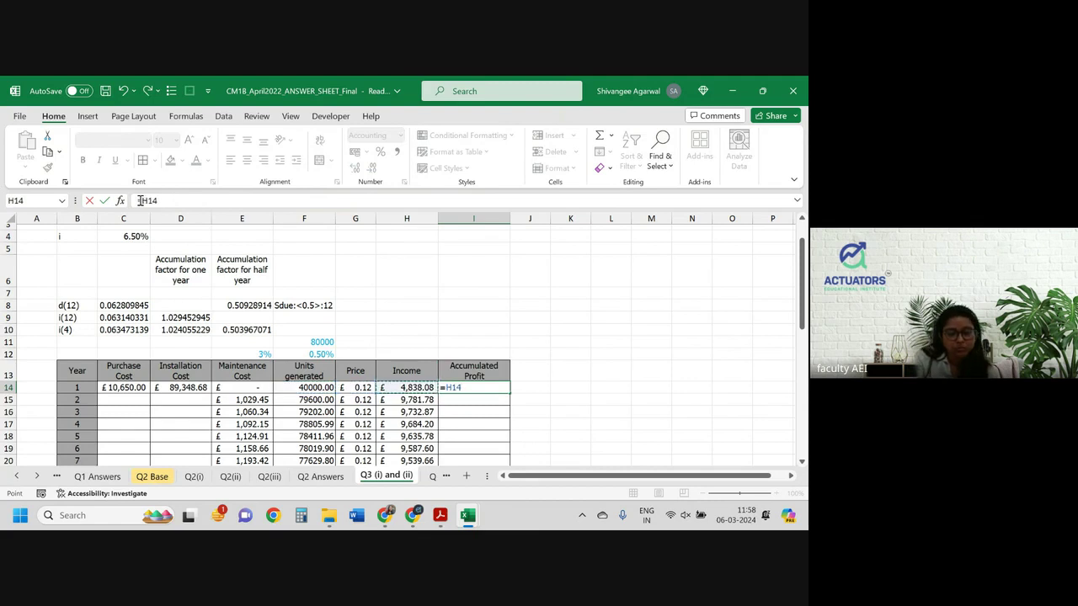
pyautogui.write('-')
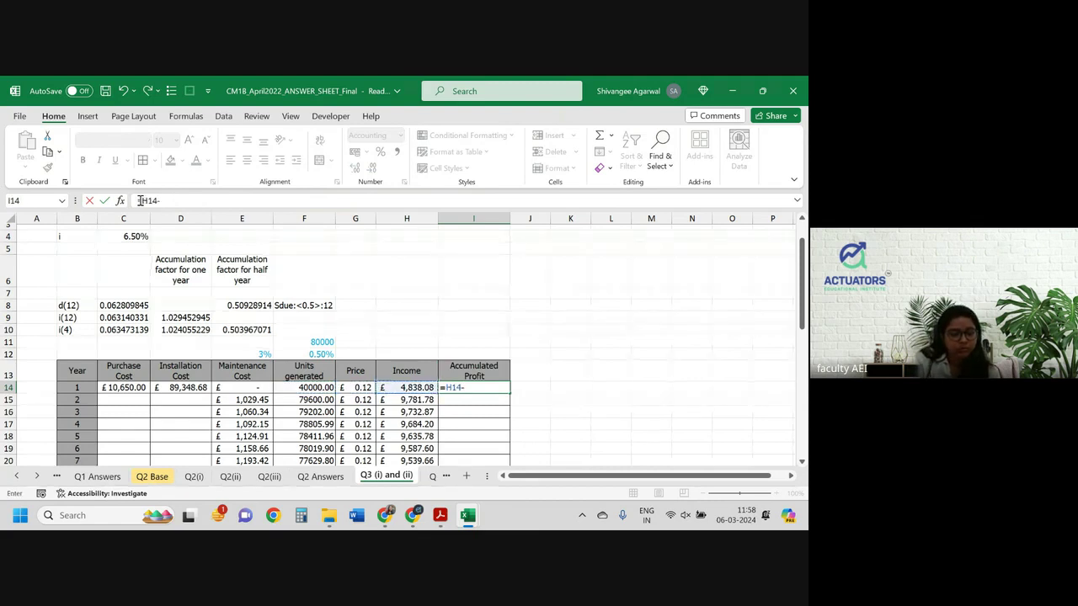
pyautogui.press('Left')
pyautogui.press('Left')
pyautogui.press('Left')
pyautogui.press('Left')
pyautogui.press('Left')
pyautogui.press('Left')
pyautogui.write('-')
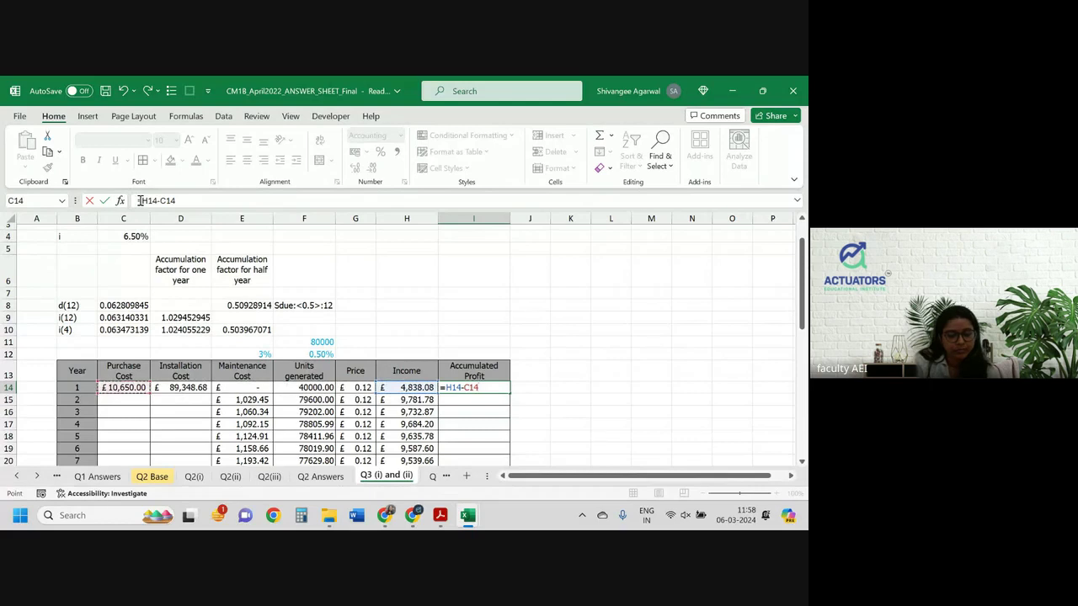
pyautogui.press('Left')
pyautogui.press('Left')
pyautogui.press('Left')
pyautogui.press('Left')
pyautogui.press('Left')
pyautogui.write('-')
pyautogui.press('Left')
pyautogui.press('Left')
pyautogui.press('Left')
pyautogui.press('Left')
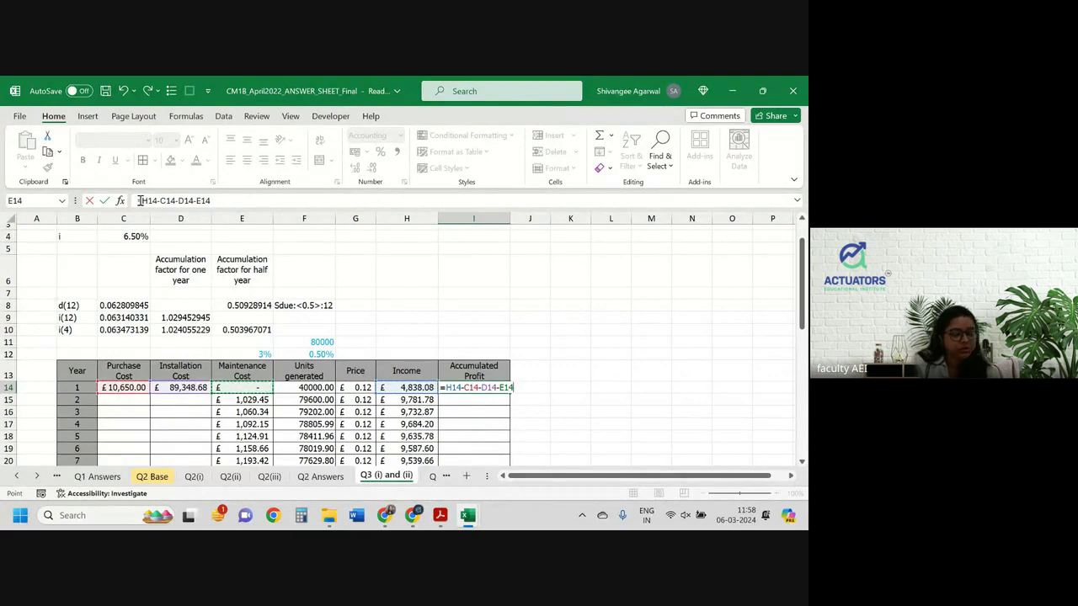
pyautogui.press('Return')
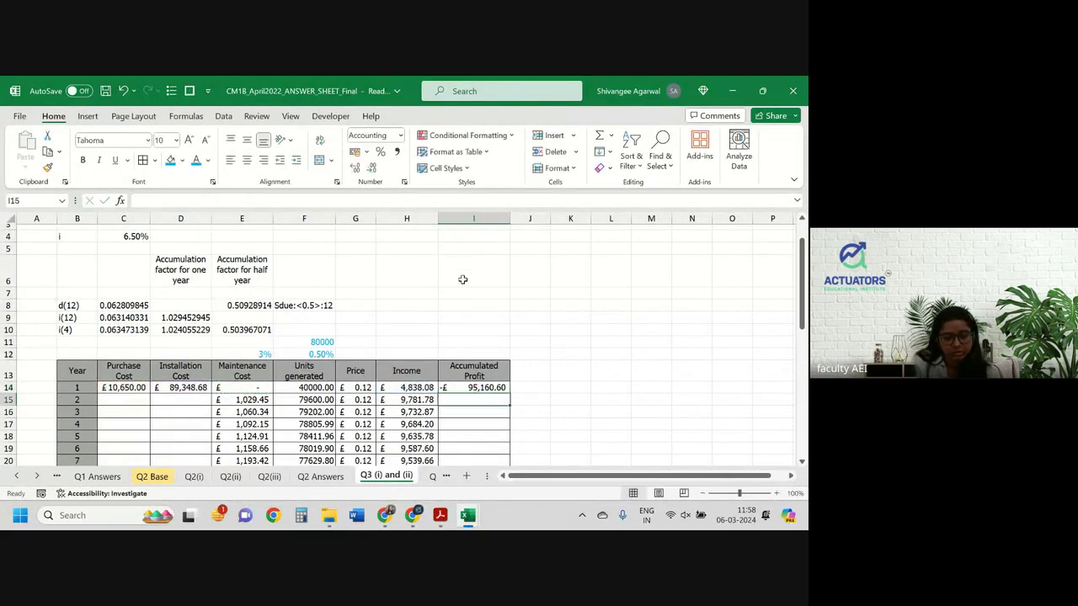
pyautogui.click(478, 388)
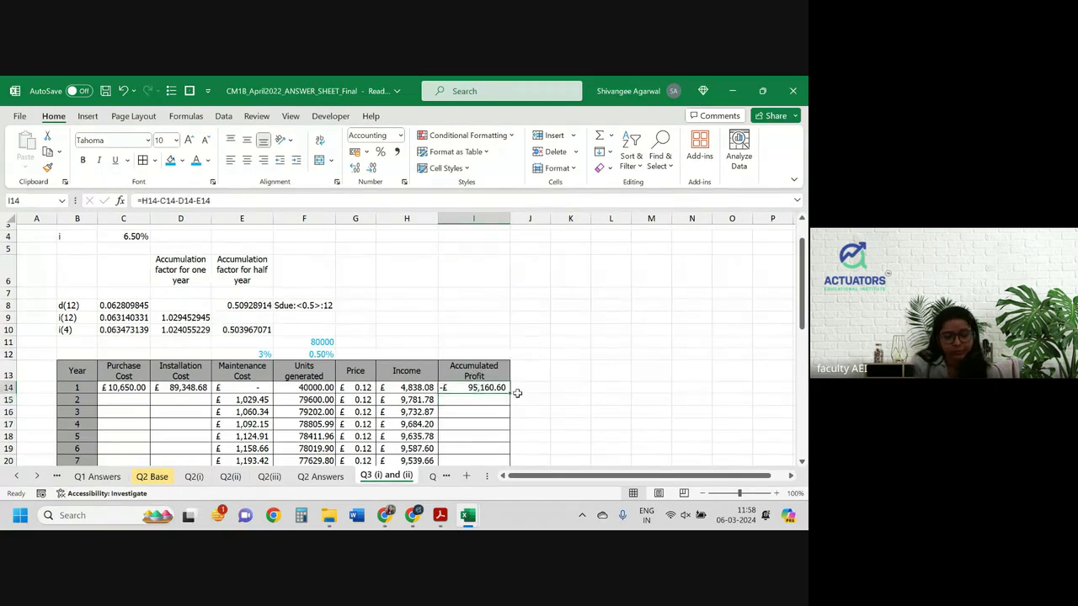
pyautogui.doubleClick(510, 393)
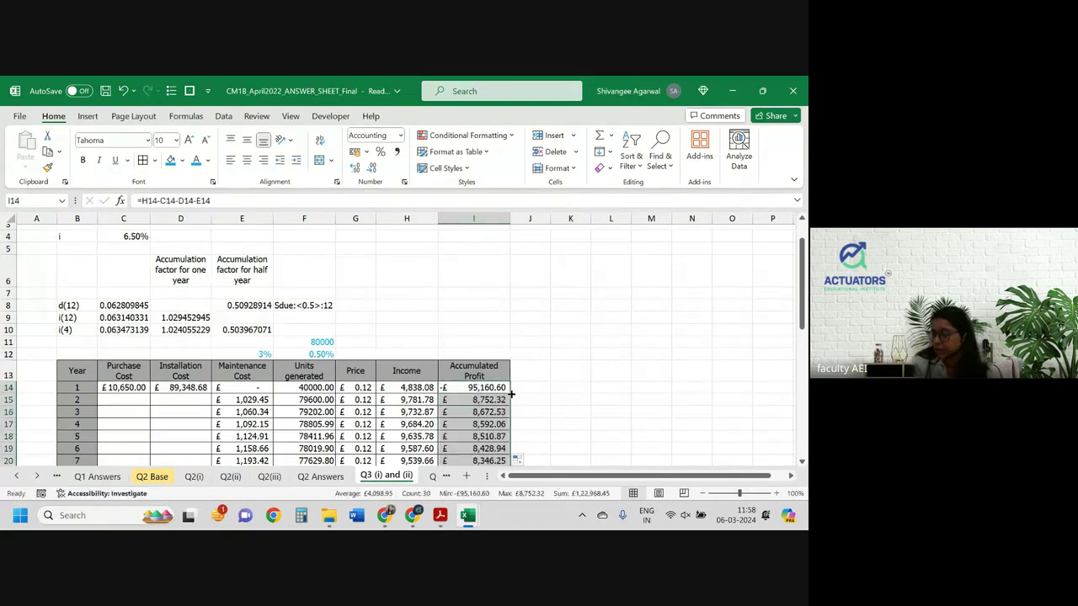
pyautogui.click(480, 386)
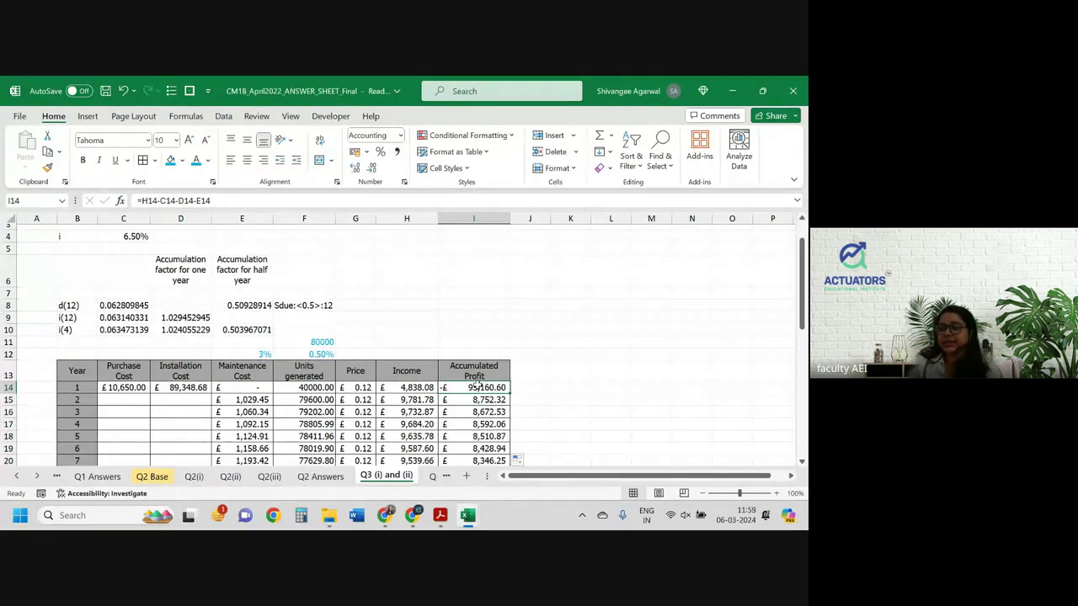
# Rewrite I15 as =(H15-C15-D15-E15)+I14*(1+$C$4) to accumulate profit with interest.
pyautogui.press('Down')
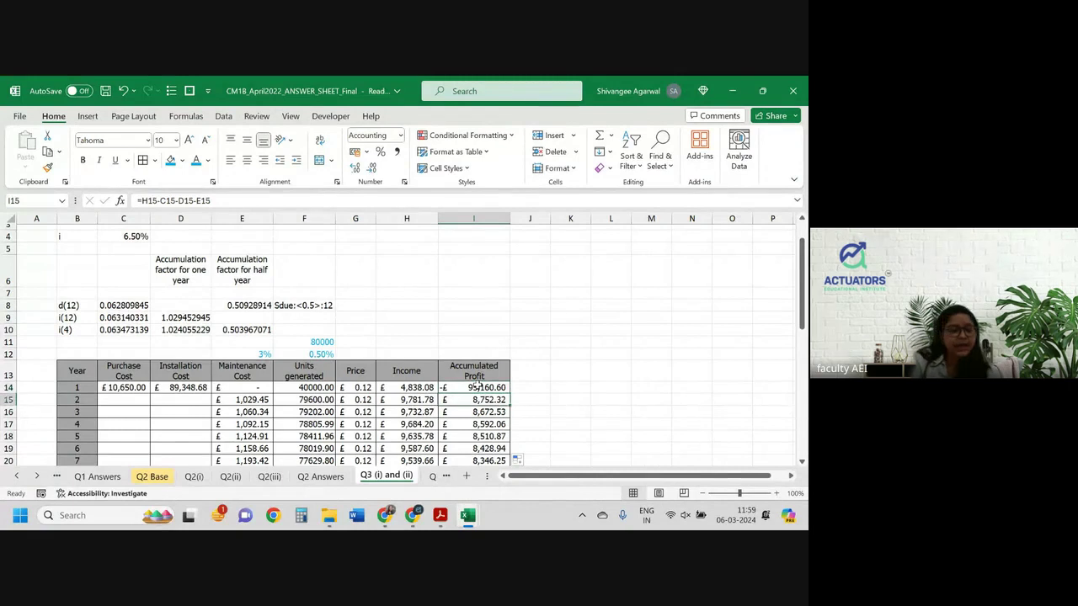
pyautogui.click(227, 202)
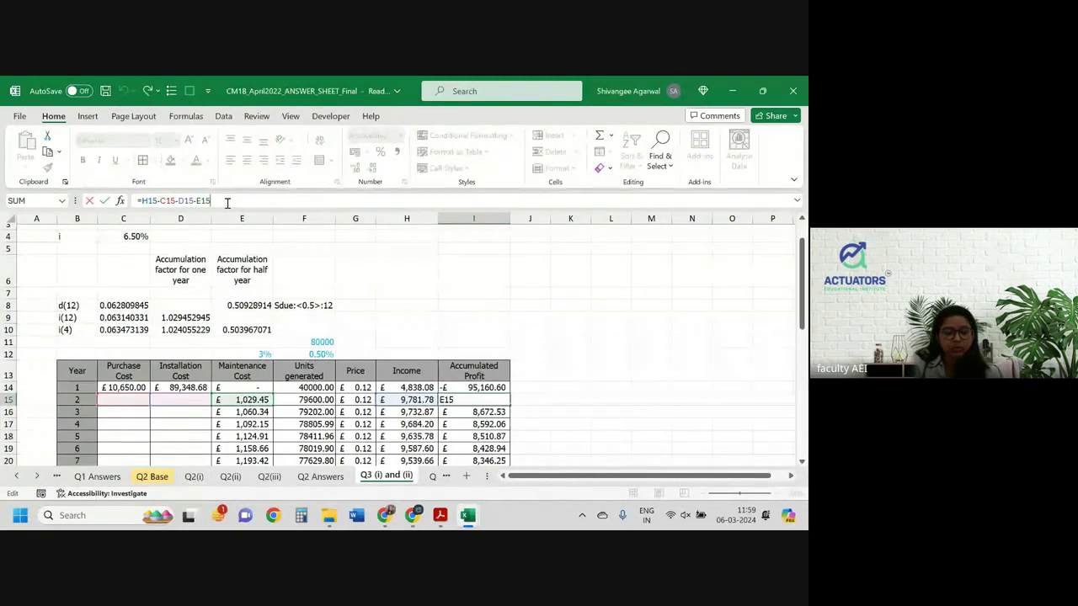
pyautogui.click(141, 200)
pyautogui.write('(')
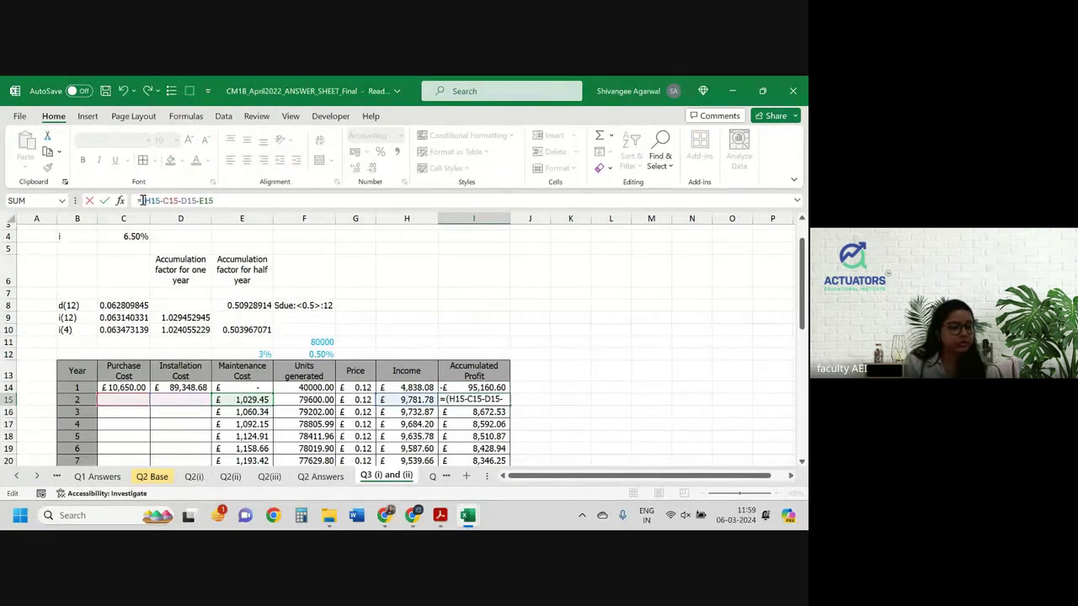
pyautogui.click(219, 200)
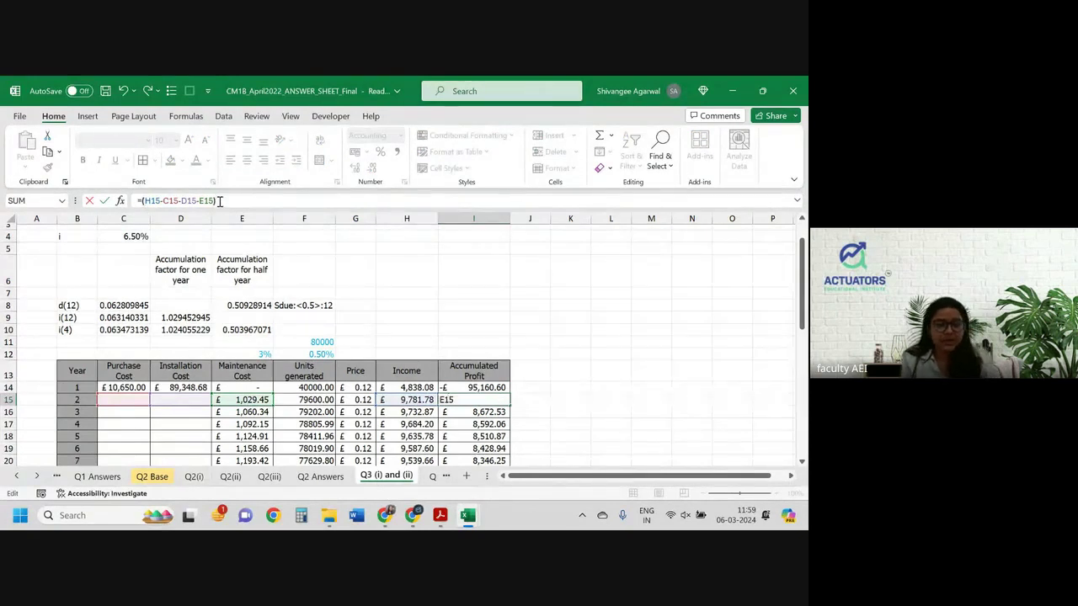
pyautogui.write(')+')
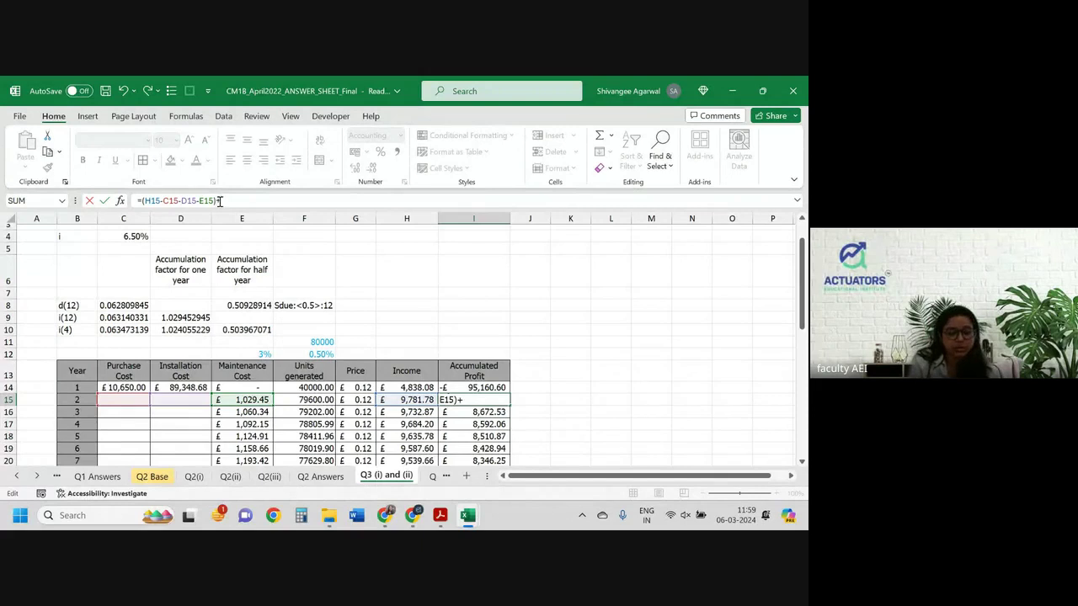
pyautogui.press('Home')
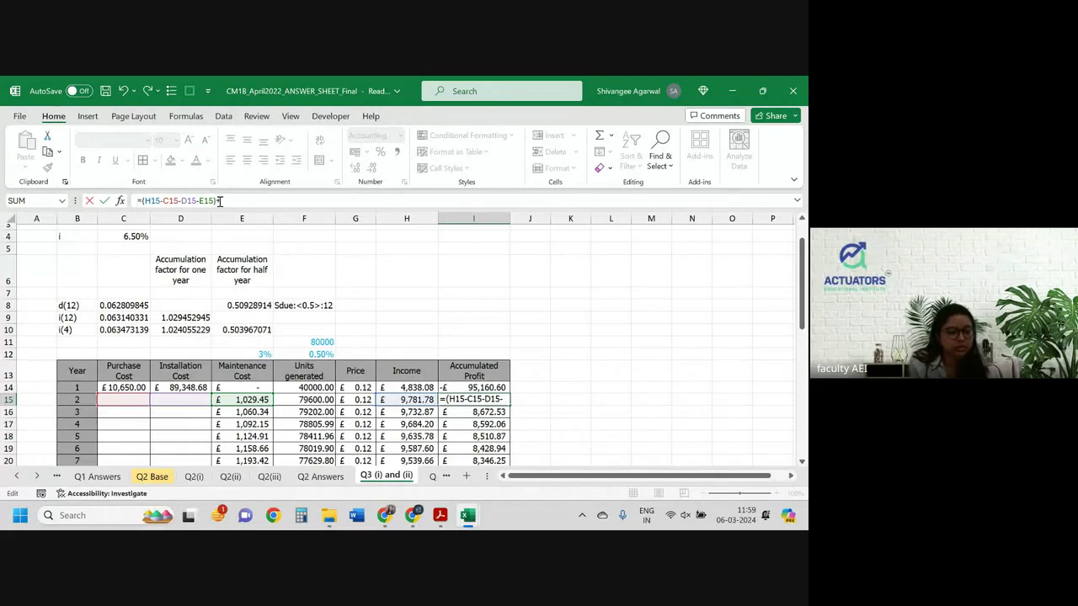
pyautogui.rightClick(219, 200)
pyautogui.press('Escape')
pyautogui.write('+')
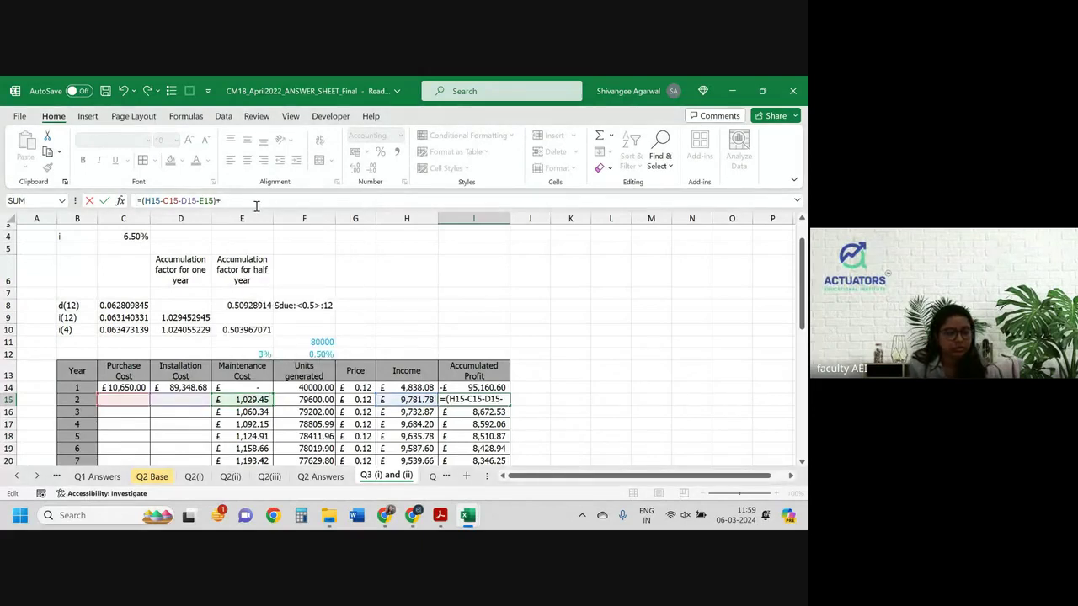
pyautogui.click(484, 386)
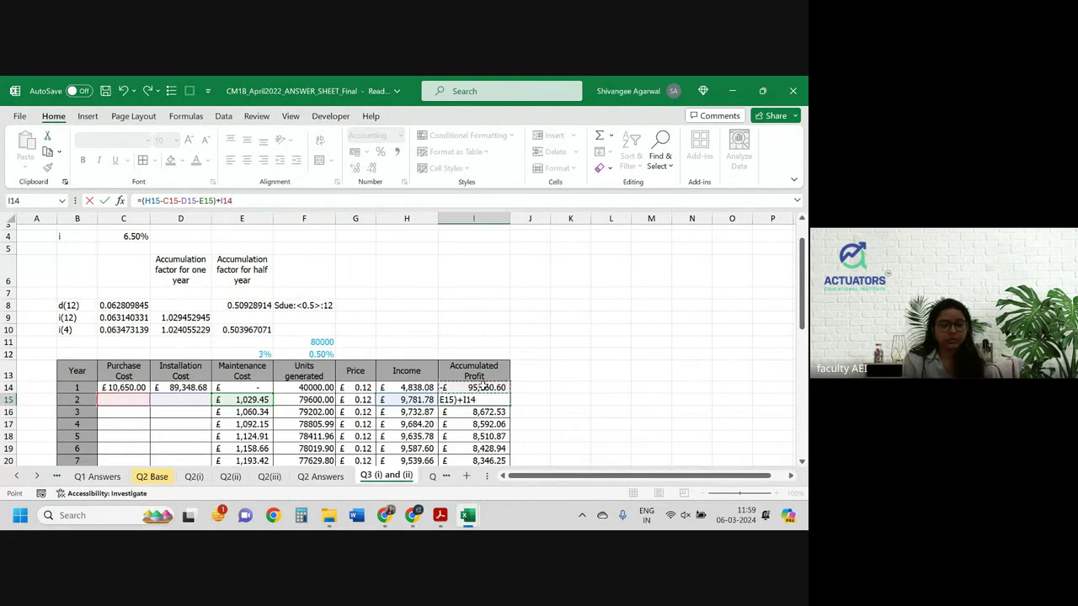
pyautogui.write('*(1+')
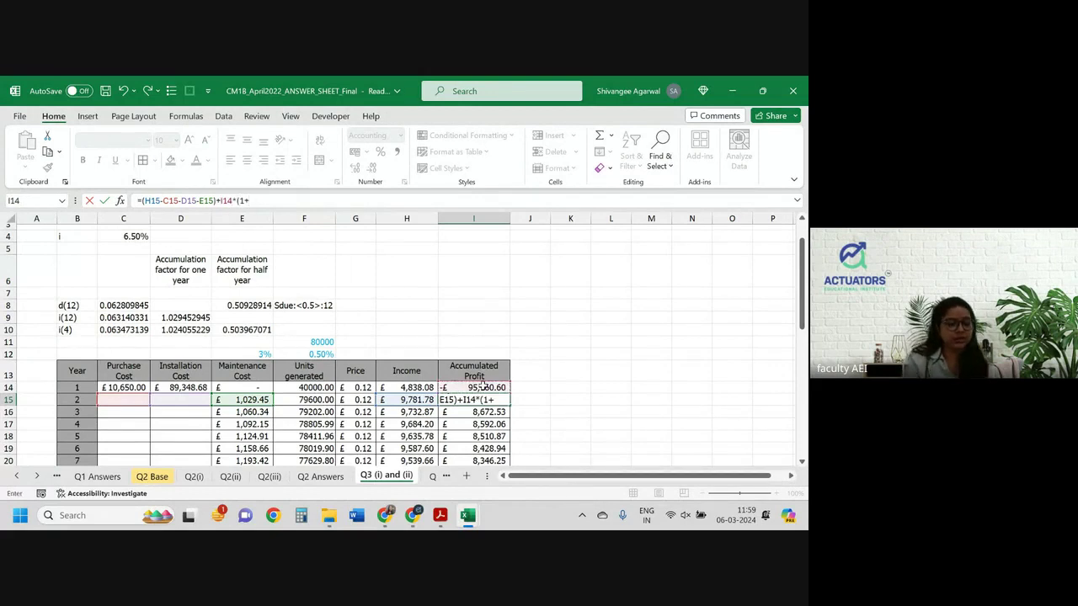
pyautogui.click(136, 236)
pyautogui.press('F4')
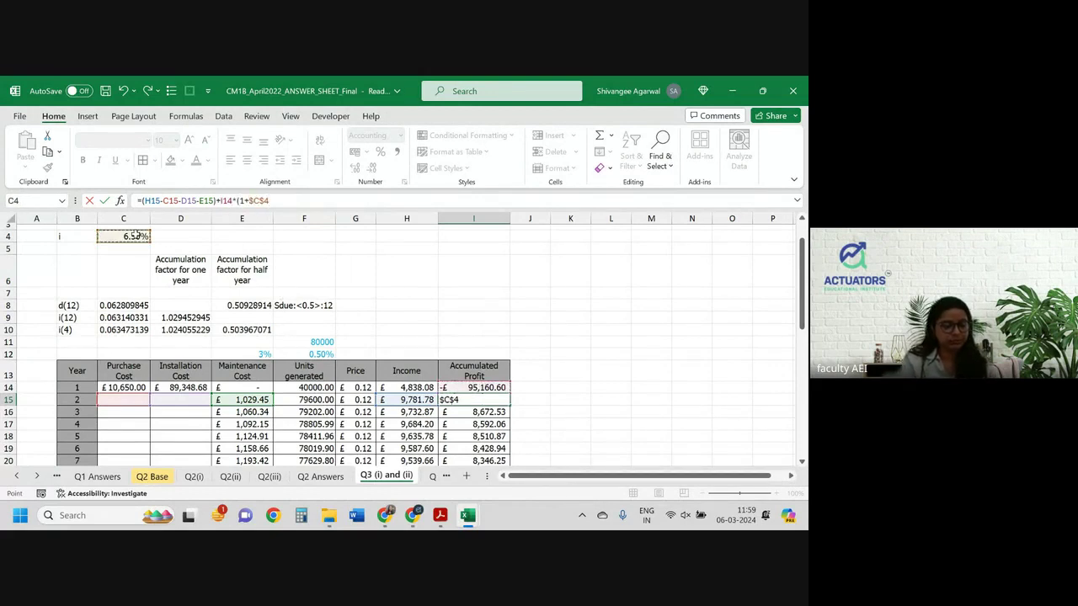
pyautogui.press('Return')
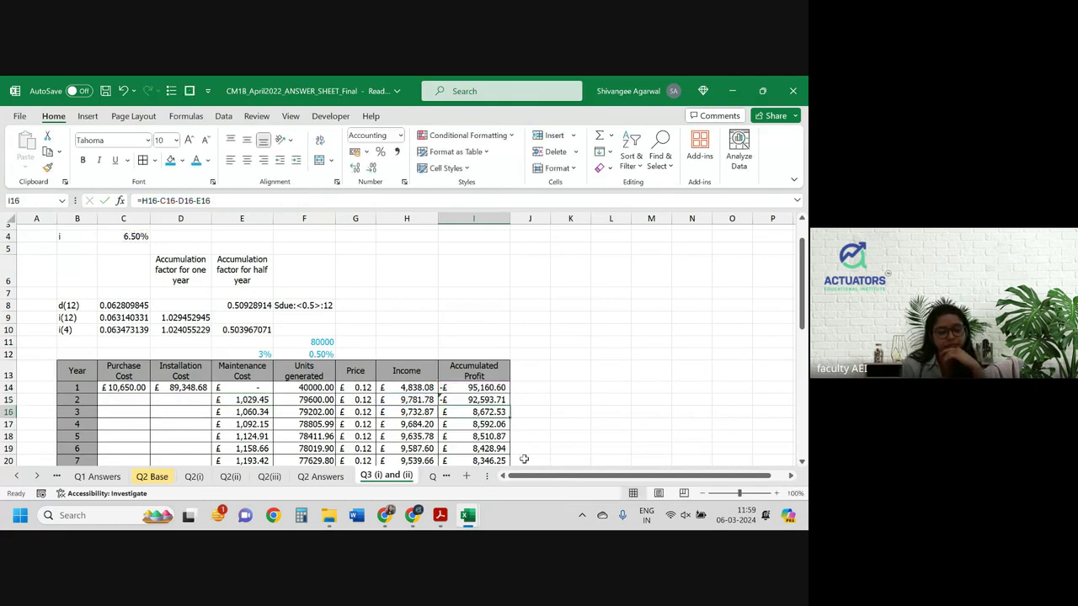
# Fill the accumulating formula down column I and check year 25, first positive at £4,638.56.
pyautogui.click(484, 401)
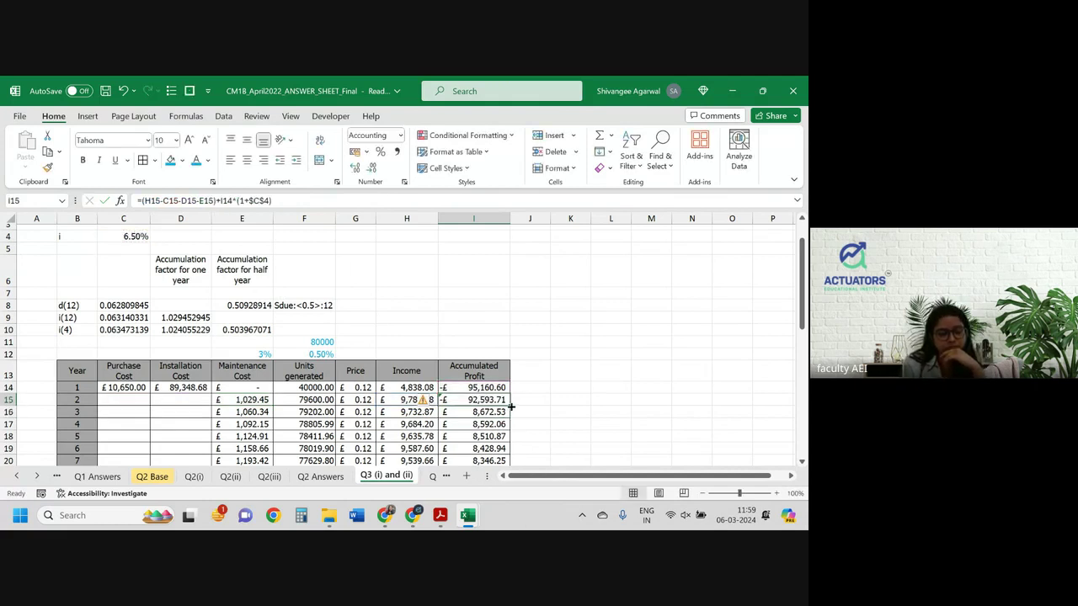
pyautogui.doubleClick(510, 405)
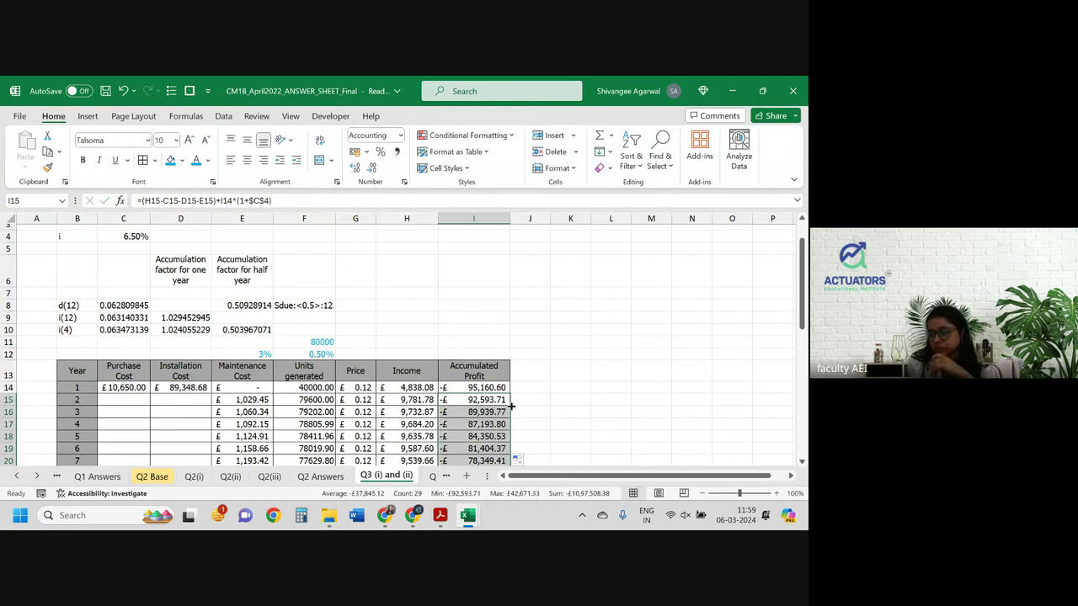
pyautogui.scroll(-9, 511, 404)
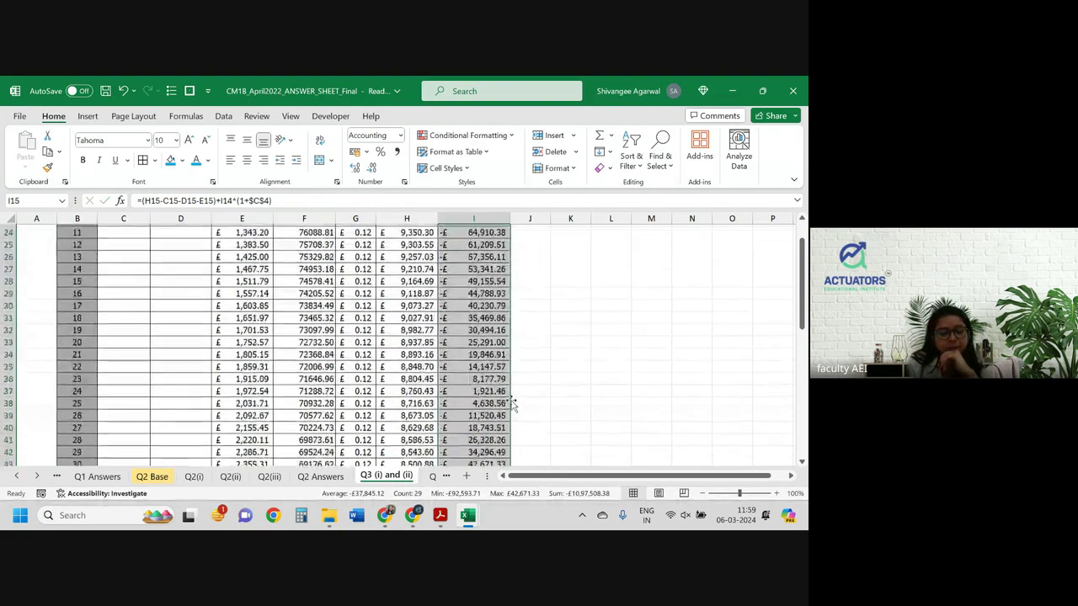
pyautogui.click(491, 318)
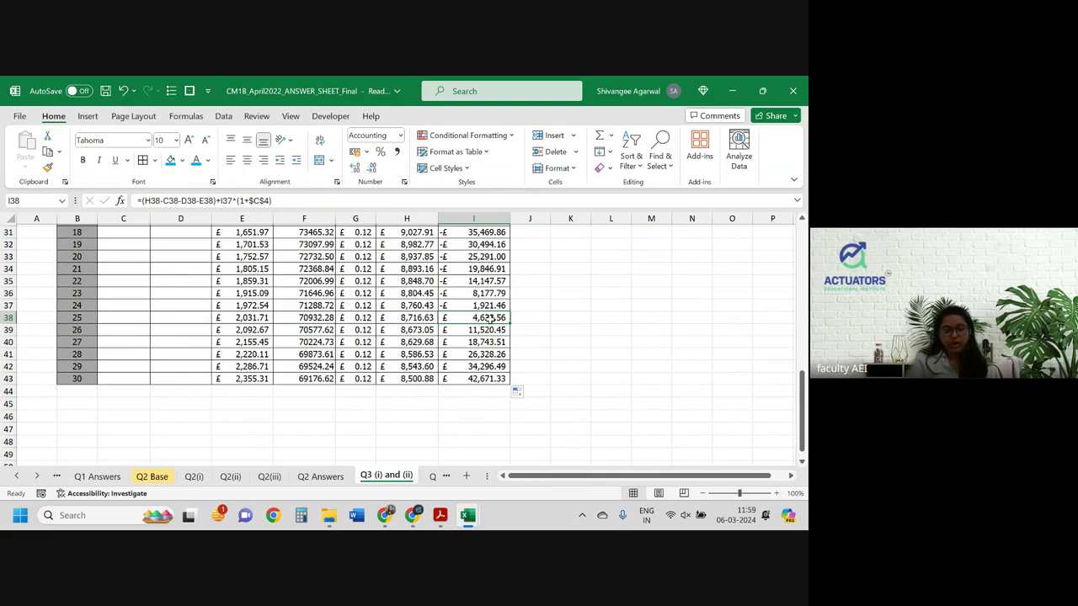
# Head J13 'DPP' and enter =IF(AND(I14>0,I13<0),B14,"") in J14.
pyautogui.hotkey('ctrl', 'Up')
pyautogui.press('Right')
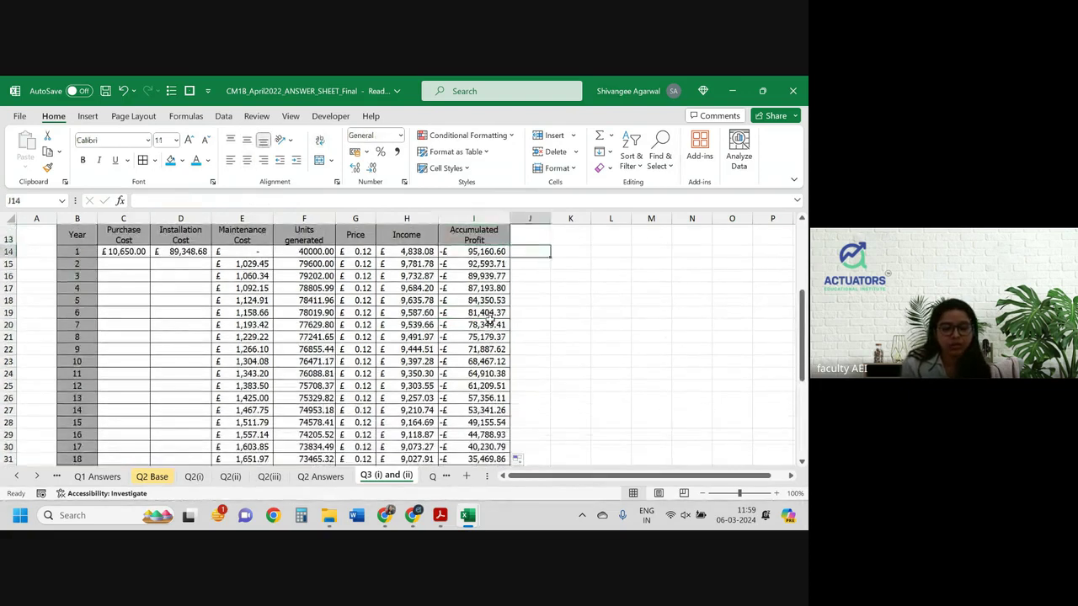
pyautogui.press('Up')
pyautogui.press('Up')
pyautogui.press('Down')
pyautogui.press('Down')
pyautogui.write('DPP')
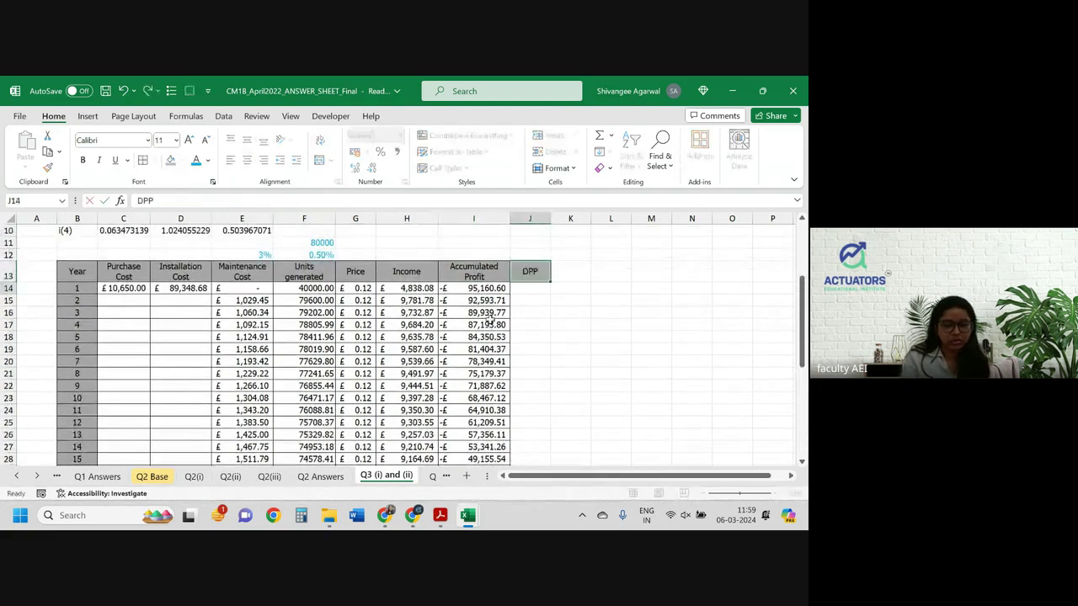
pyautogui.press('Return')
pyautogui.write('=')
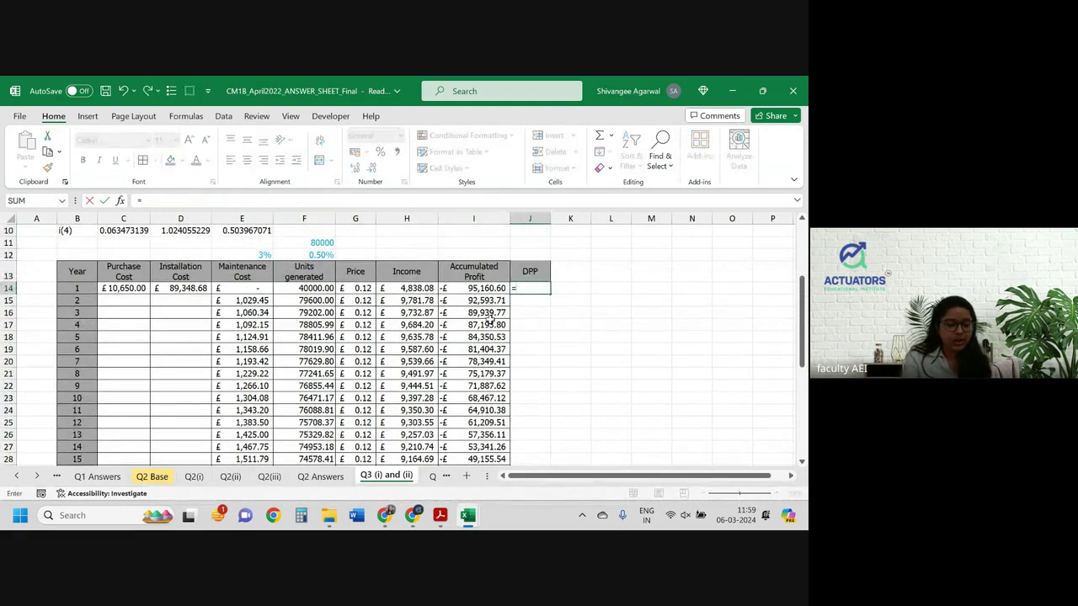
pyautogui.write('if(and(')
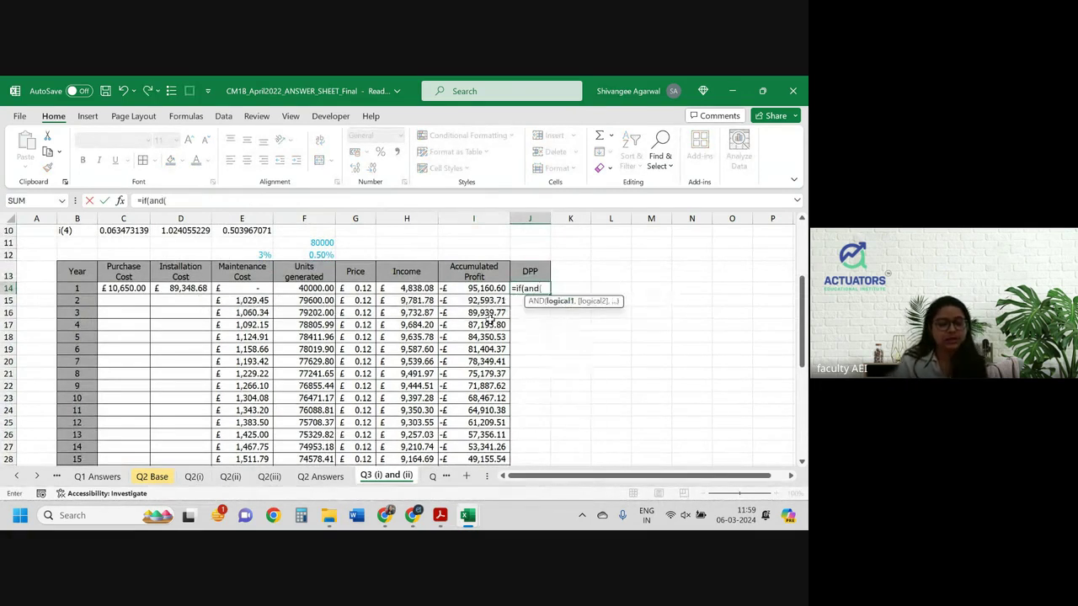
pyautogui.press('Left')
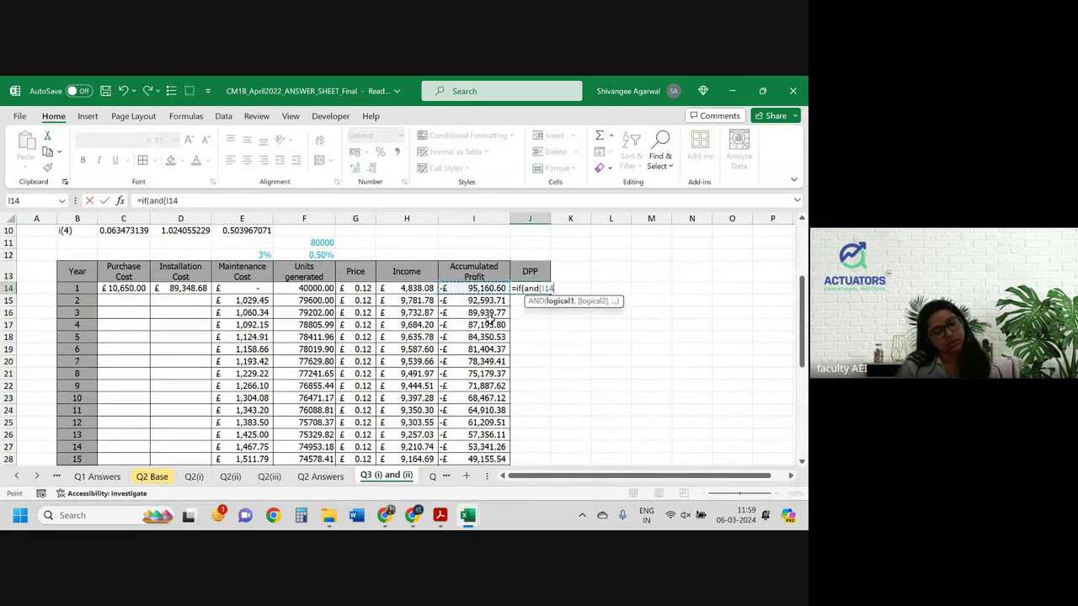
pyautogui.write('>')
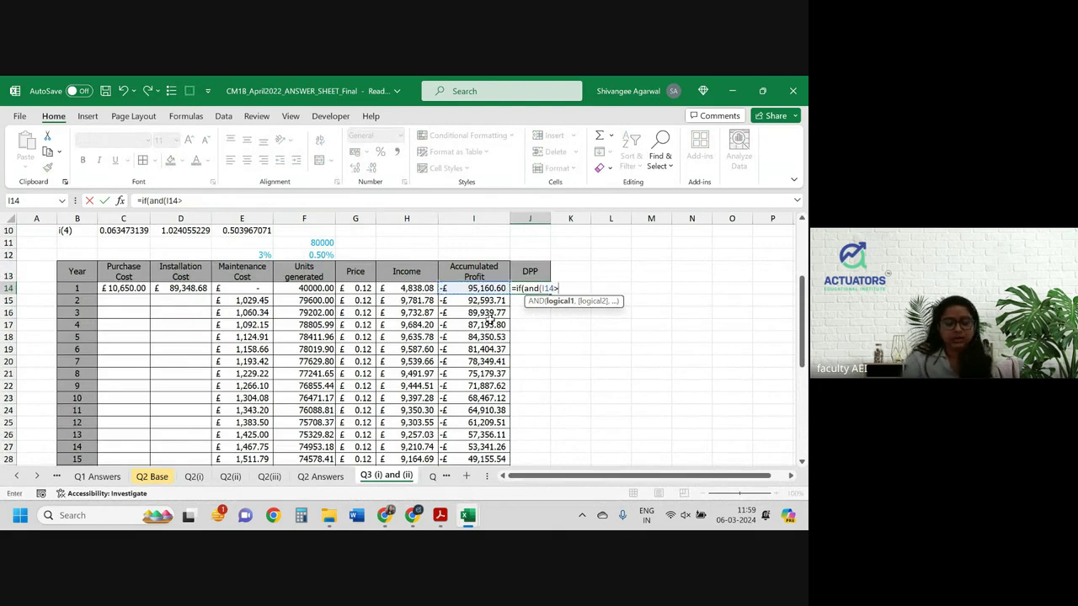
pyautogui.write('0,')
pyautogui.press('Left')
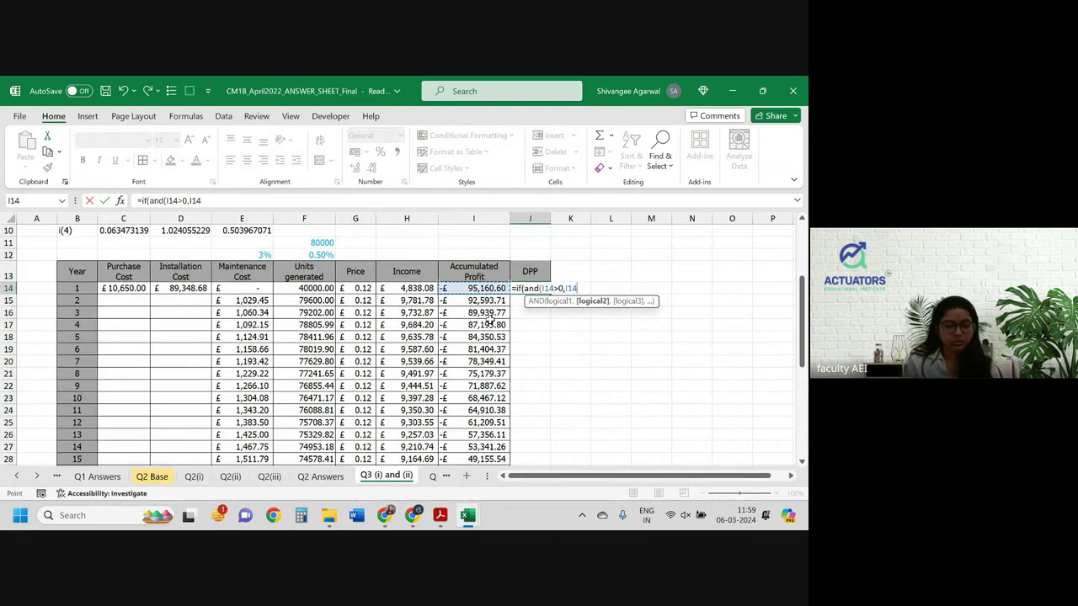
pyautogui.press('Up')
pyautogui.write('<0')
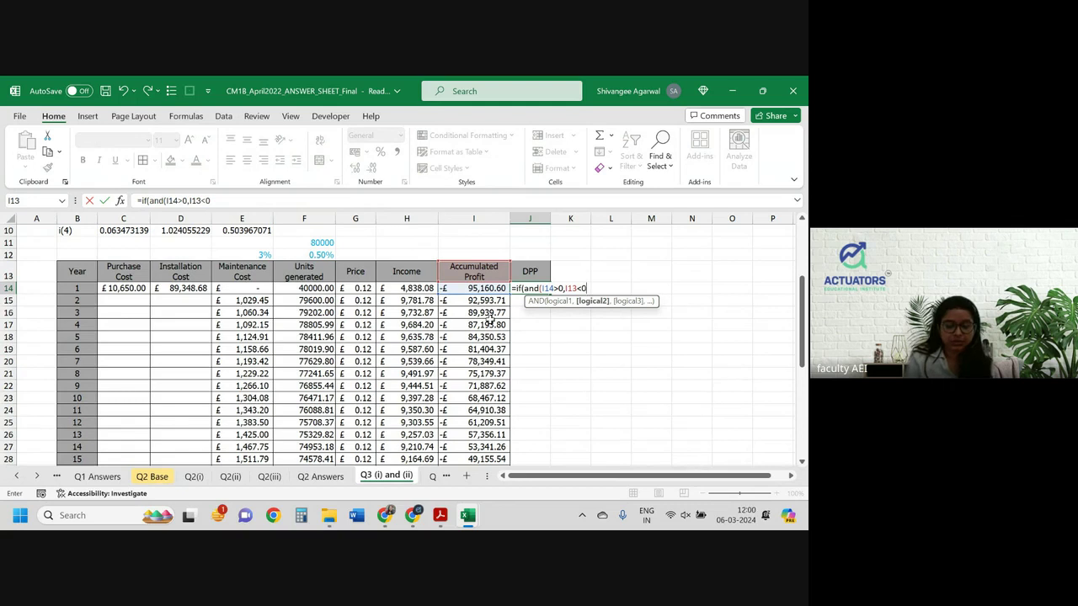
pyautogui.write(')')
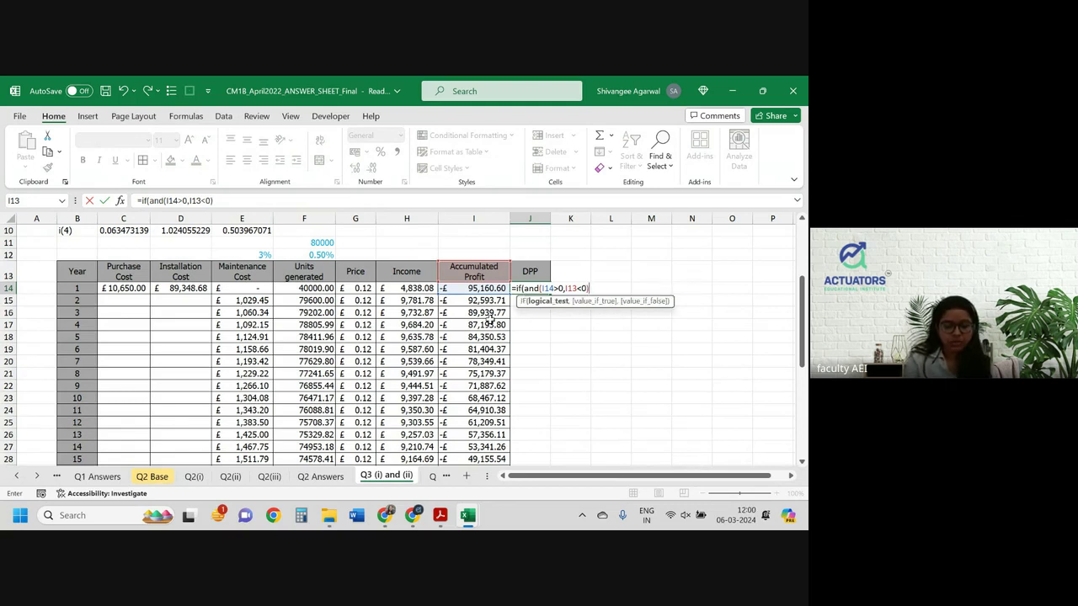
pyautogui.write(',')
pyautogui.press('Left')
pyautogui.press('Left')
pyautogui.press('Left')
pyautogui.press('Left')
pyautogui.press('Left')
pyautogui.press('Left')
pyautogui.press('Left')
pyautogui.press('Left')
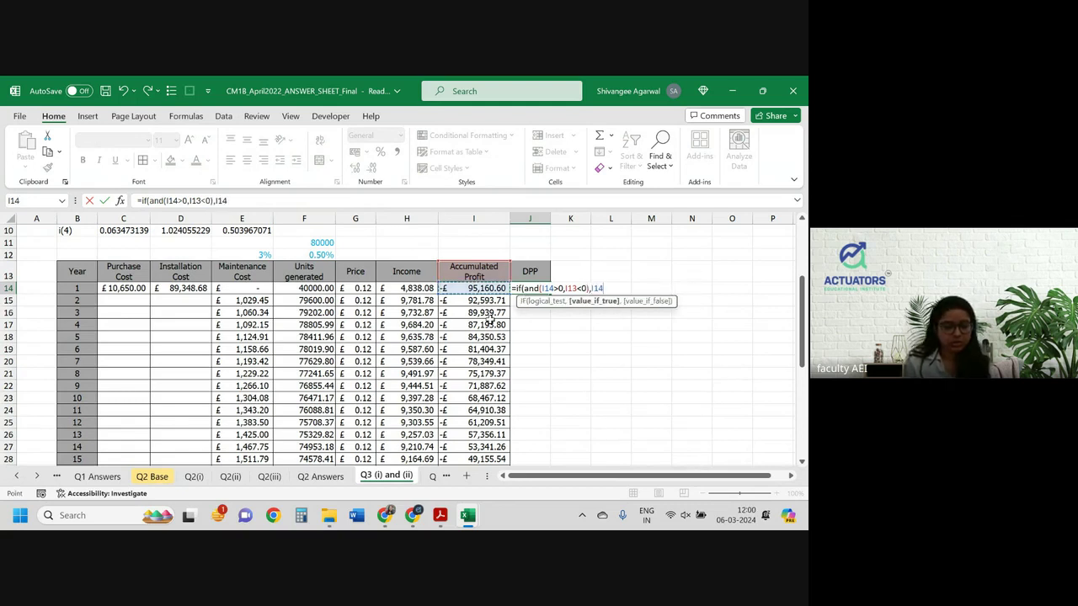
pyautogui.write(',"")')
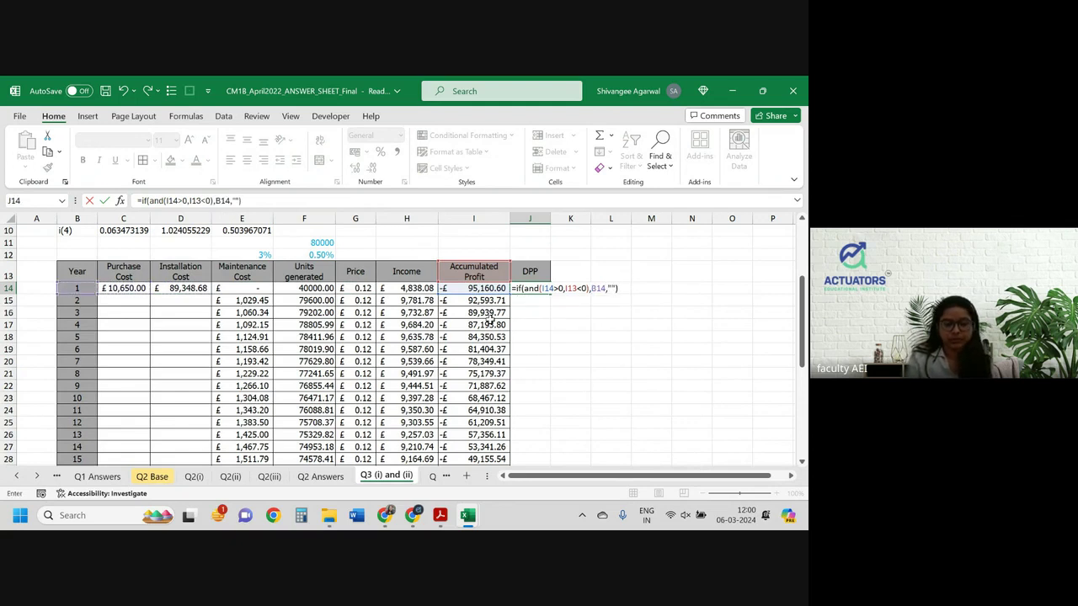
pyautogui.press('Return')
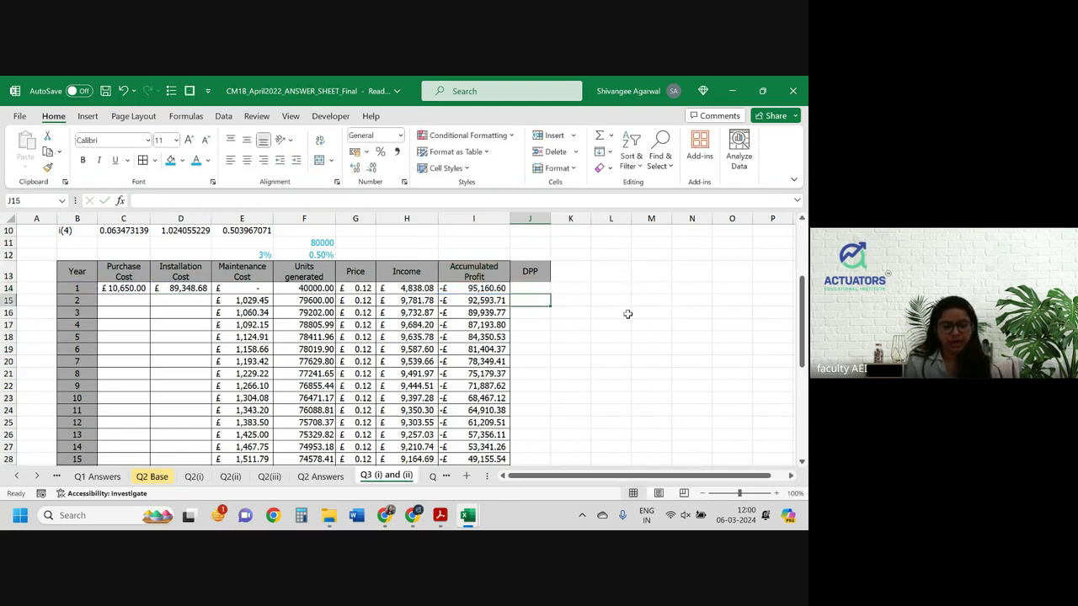
# Fill the DPP formula down to year 30, flagging year 25 as payback.
pyautogui.click(540, 290)
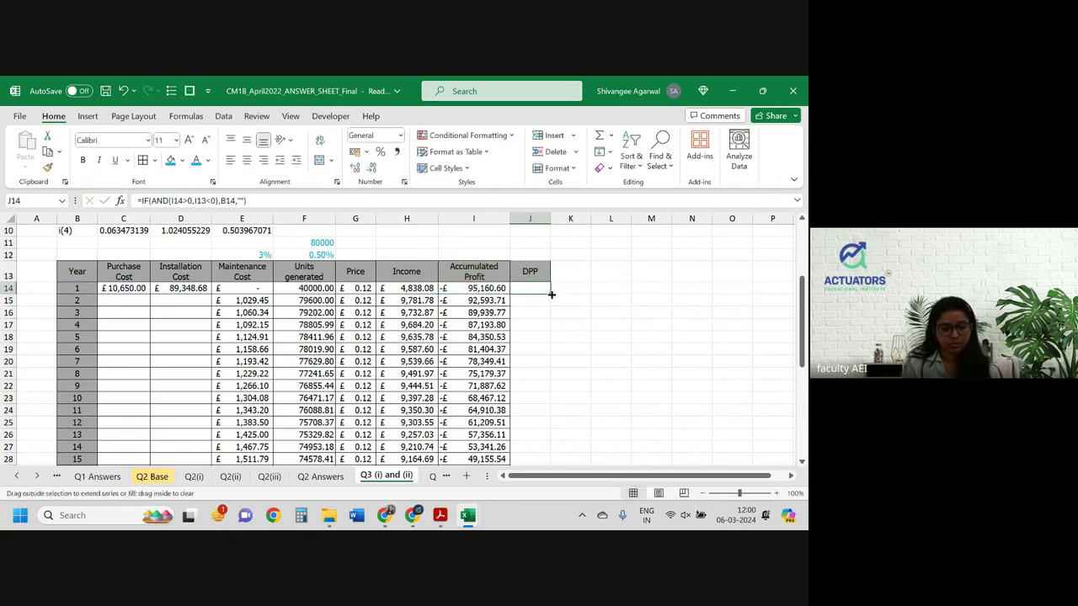
pyautogui.doubleClick(553, 292)
pyautogui.click(534, 272)
pyautogui.hotkey('ctrl', 'shift', 'Down')
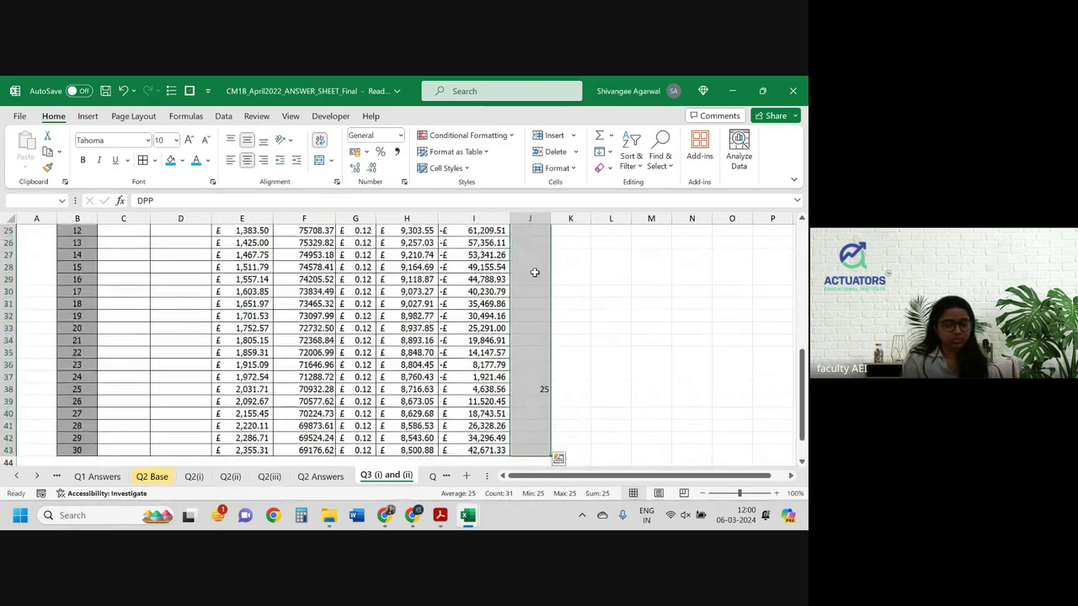
pyautogui.scroll(4, 546, 353)
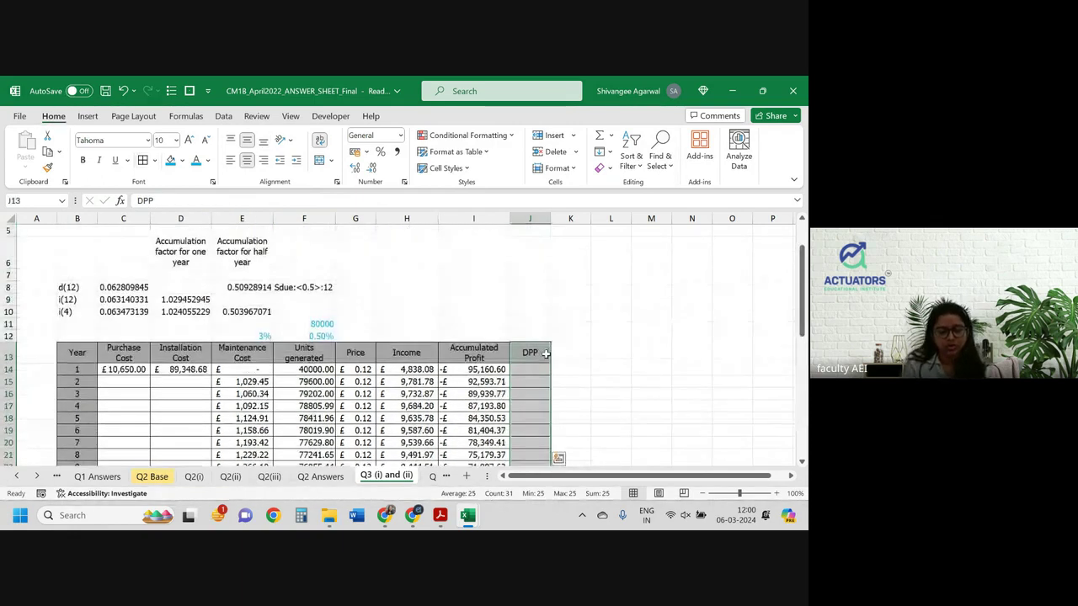
pyautogui.scroll(-7, 545, 354)
# Shade the year-25 payback cell J38 green.
pyautogui.click(543, 357)
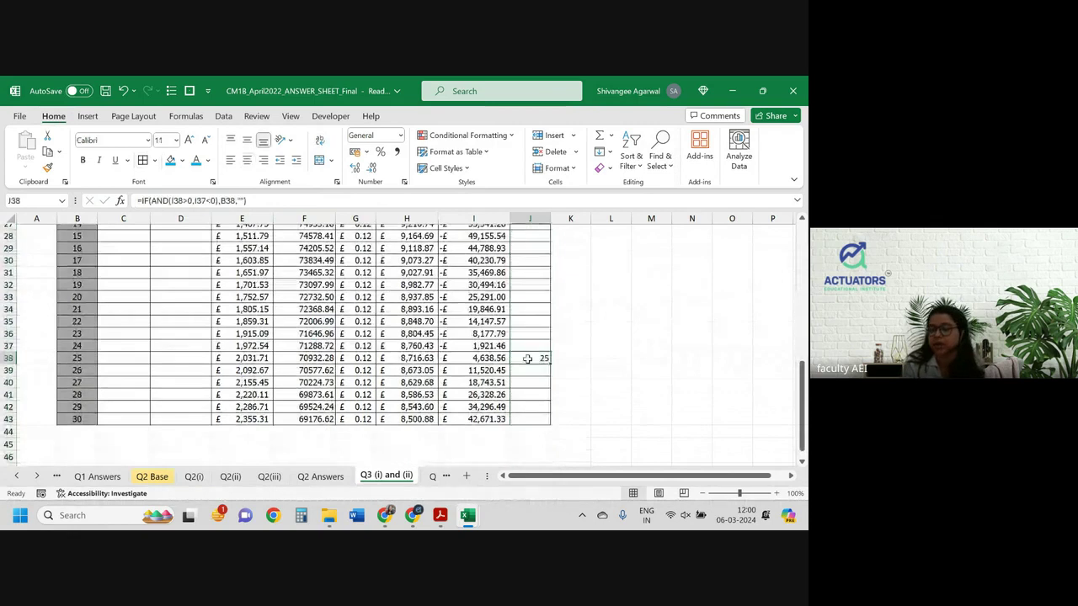
pyautogui.click(182, 160)
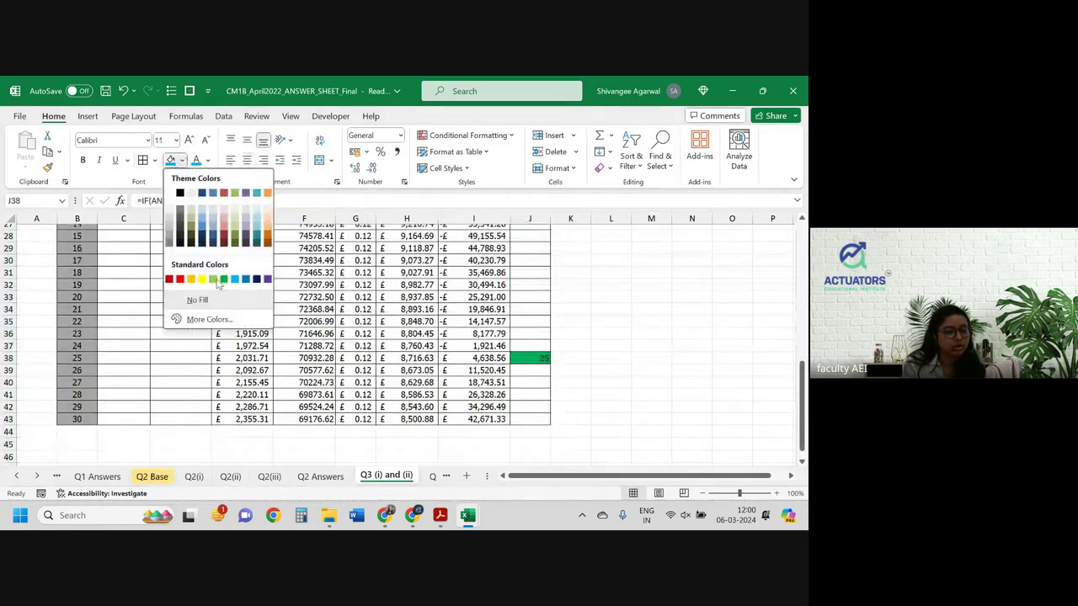
pyautogui.click(212, 279)
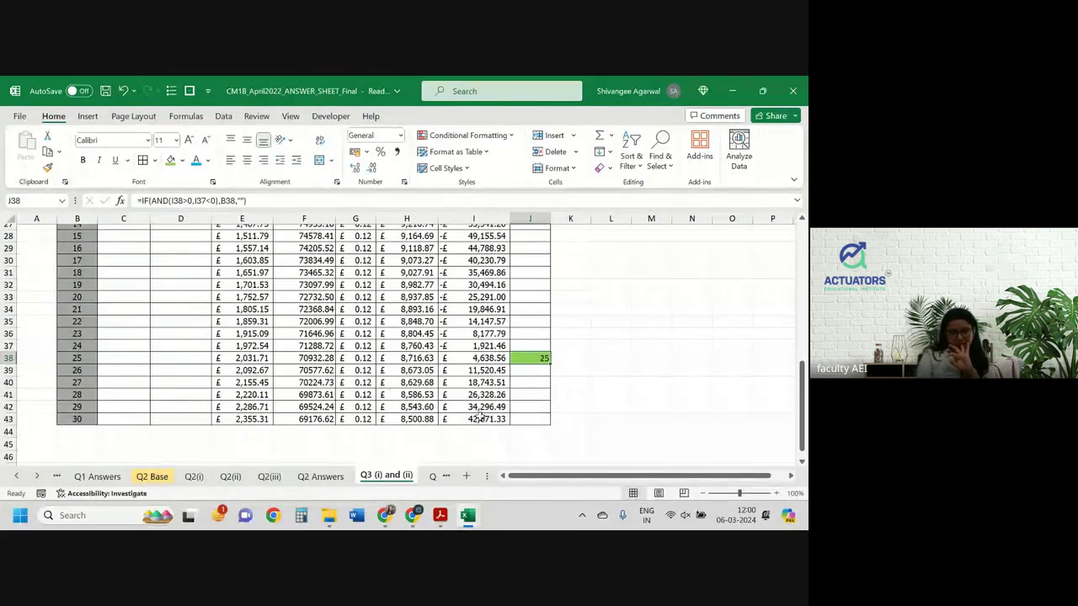
pyautogui.click(479, 443)
# Add an AV total in row 45 linked to year 30's profit (£42,671.33), shaded green.
pyautogui.write('A')
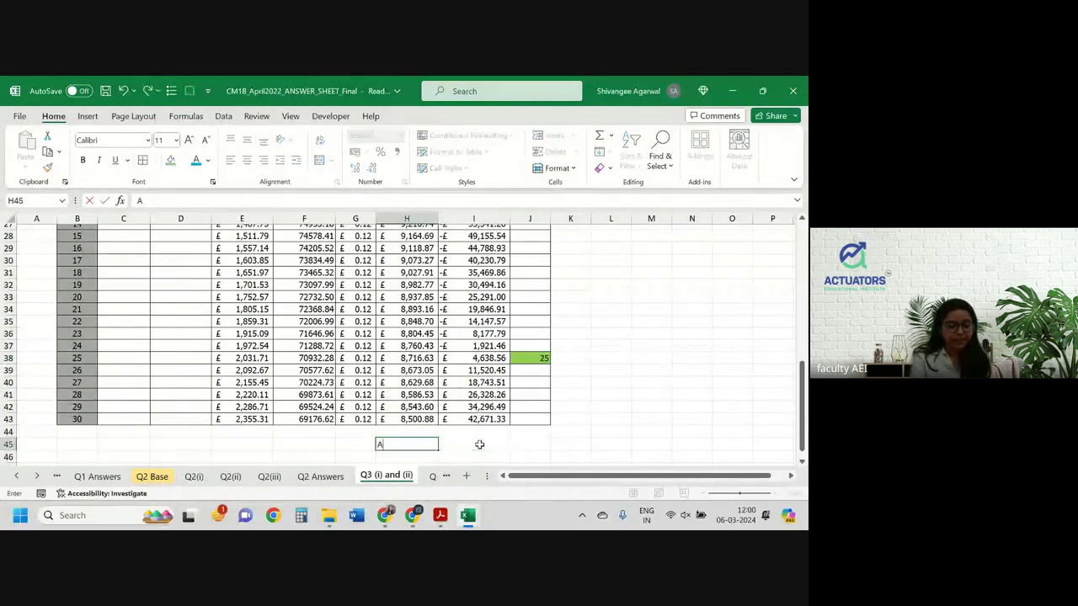
pyautogui.write('V=')
pyautogui.press('Up')
pyautogui.press('Up')
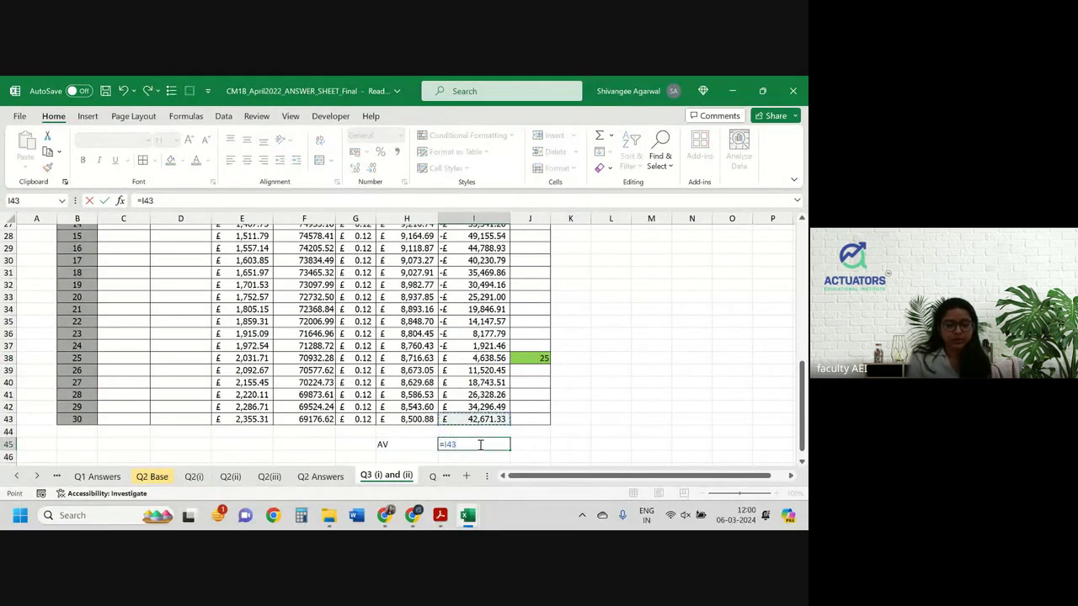
pyautogui.hotkey('ctrl', 'Return')
pyautogui.click(170, 160)
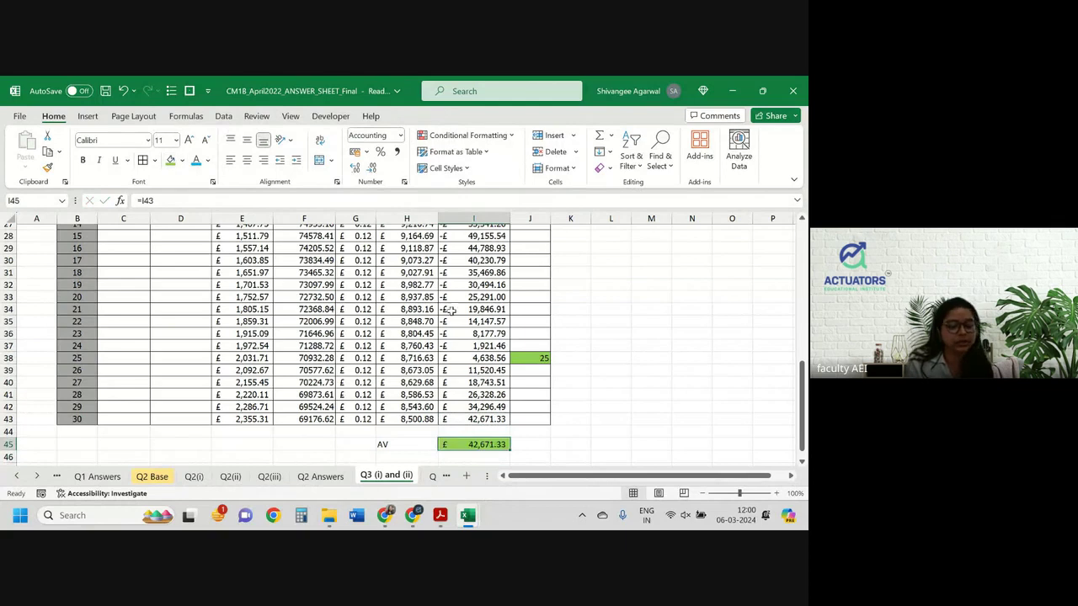
# Review the year 1 accumulated profit and income formulas in I14 and H14.
pyautogui.scroll(5, 457, 312)
pyautogui.scroll(3, 457, 313)
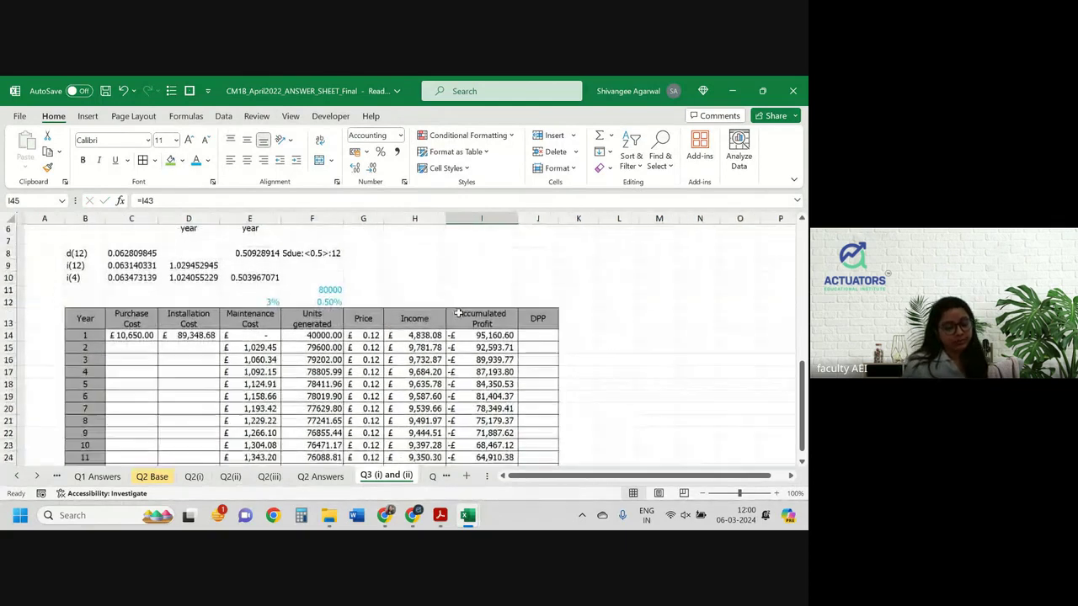
pyautogui.click(477, 357)
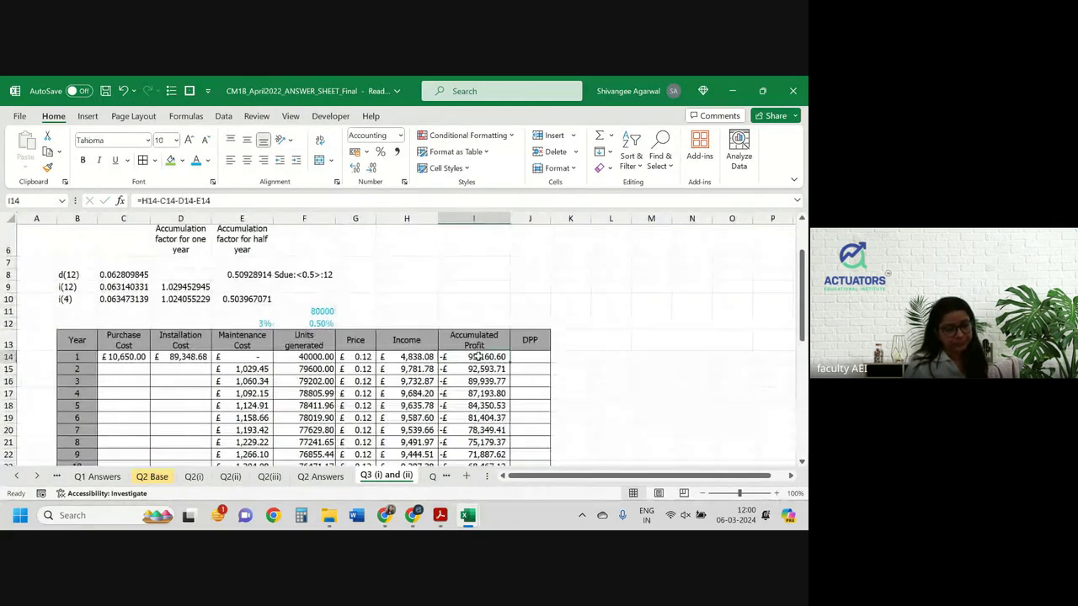
pyautogui.doubleClick(421, 360)
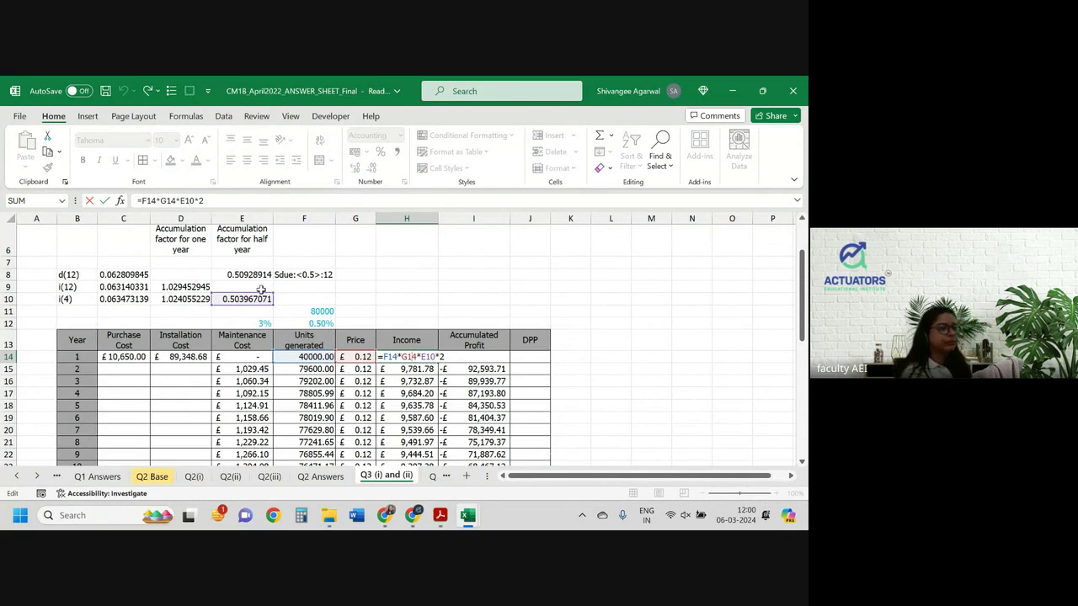
# Recheck the income and half-year factor formulas, then inspect J15's DPP formula.
pyautogui.press('Return')
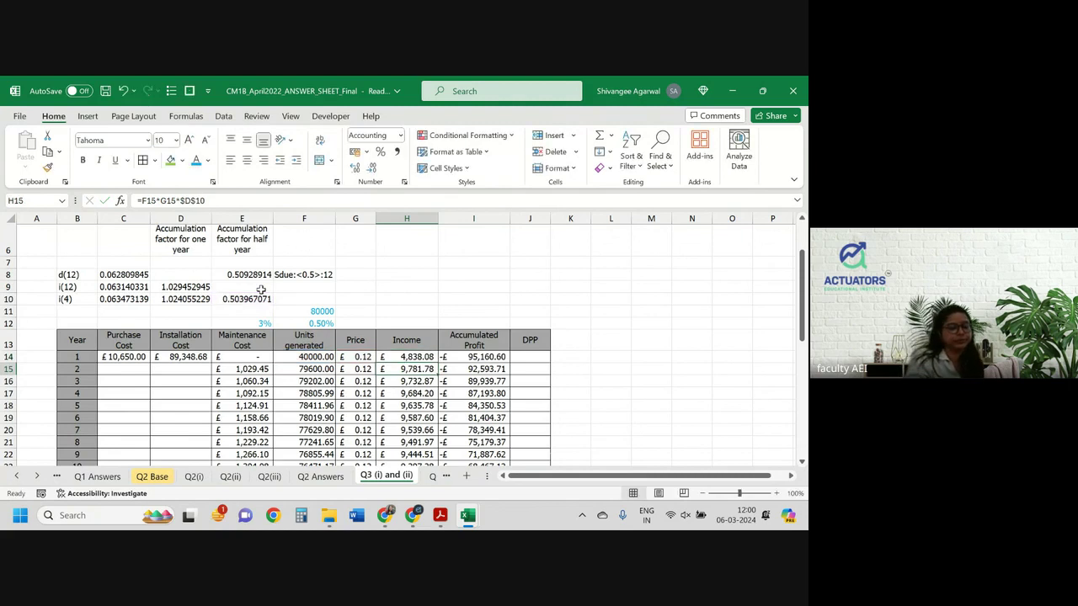
pyautogui.doubleClick(252, 299)
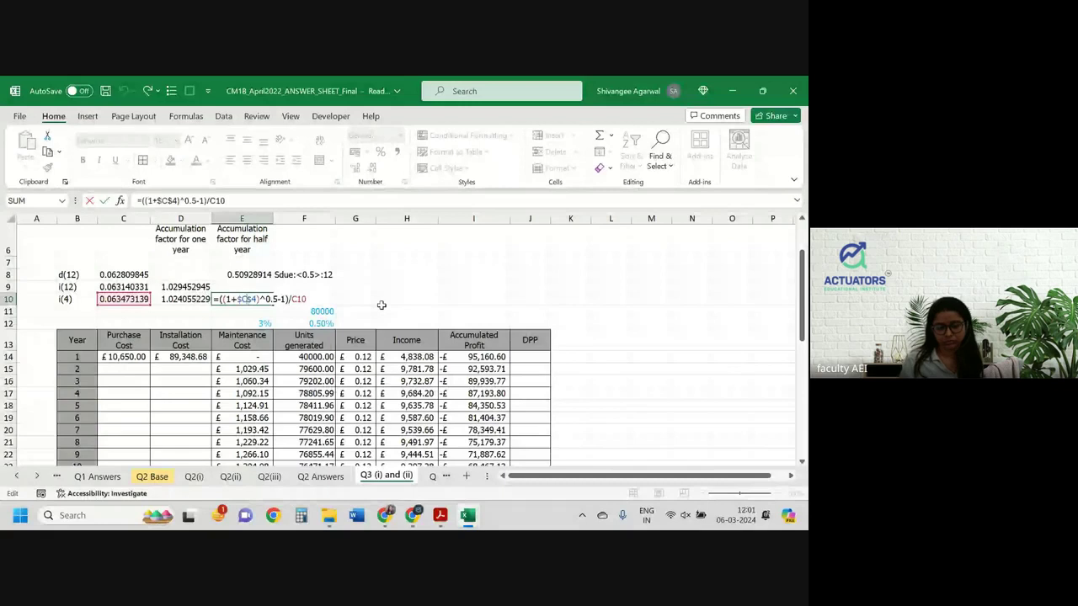
pyautogui.press('Return')
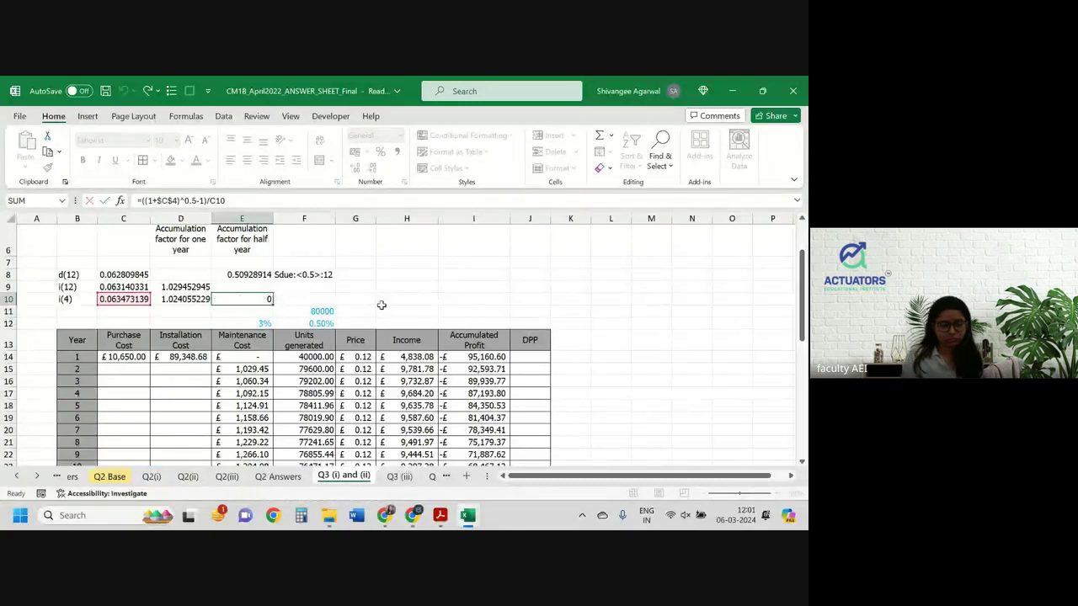
pyautogui.hotkey('ctrl', 'pagedown')
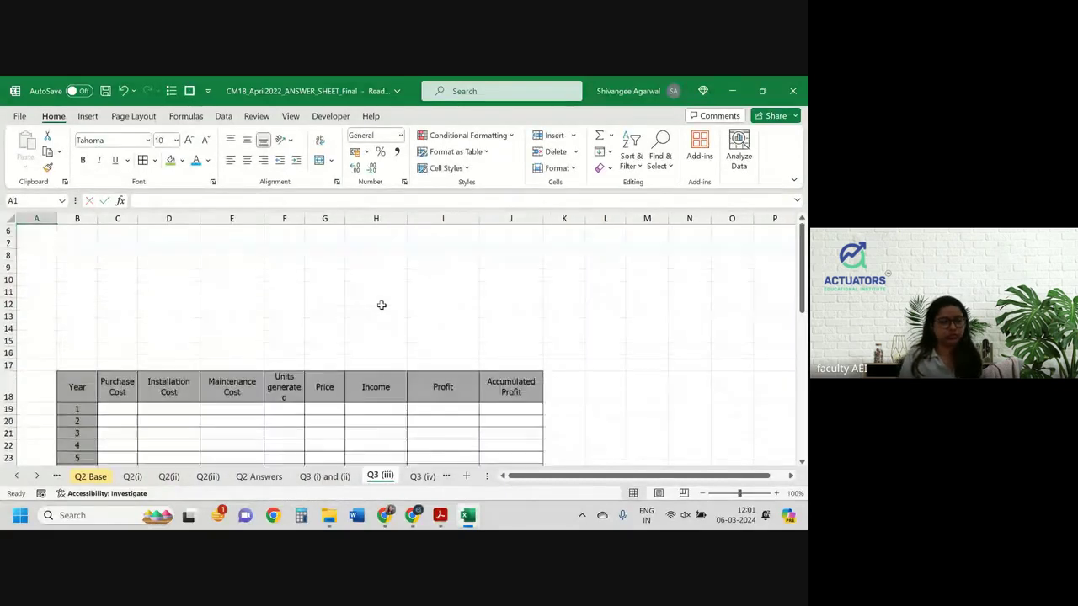
pyautogui.hotkey('ctrl', 'pageup')
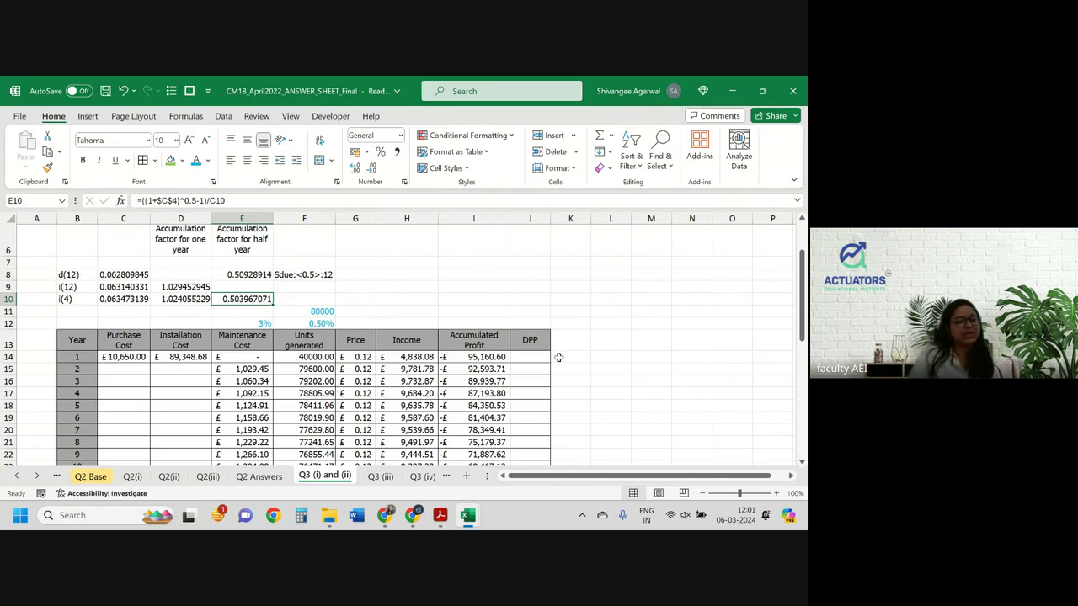
pyautogui.click(532, 368)
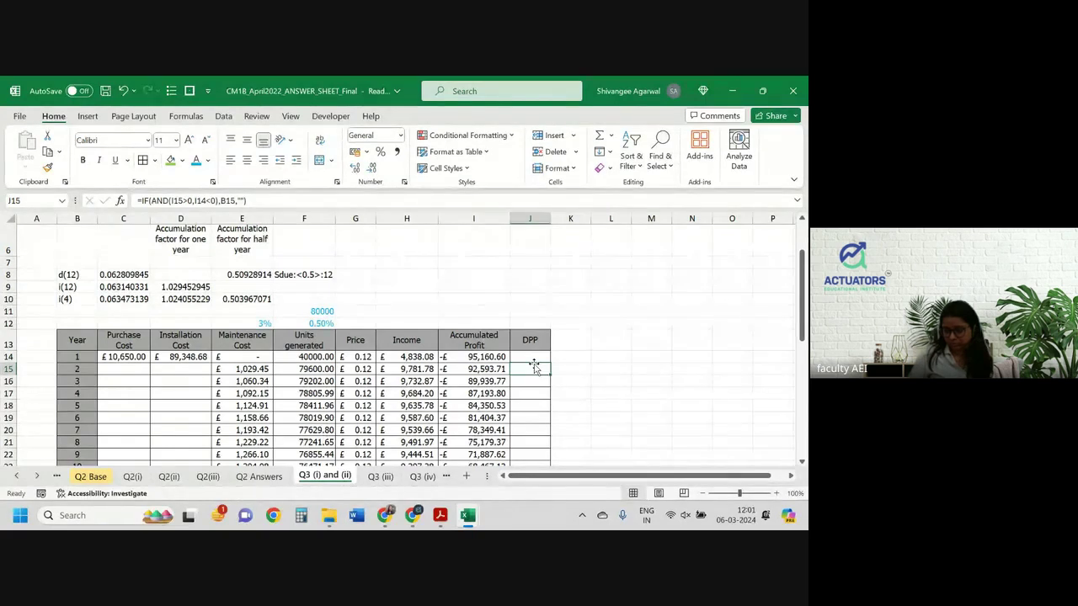
# Reread exam parts (i) and (ii) in Acrobat, then return to the Excel answer sheet.
pyautogui.hotkey('alt', 'Tab')
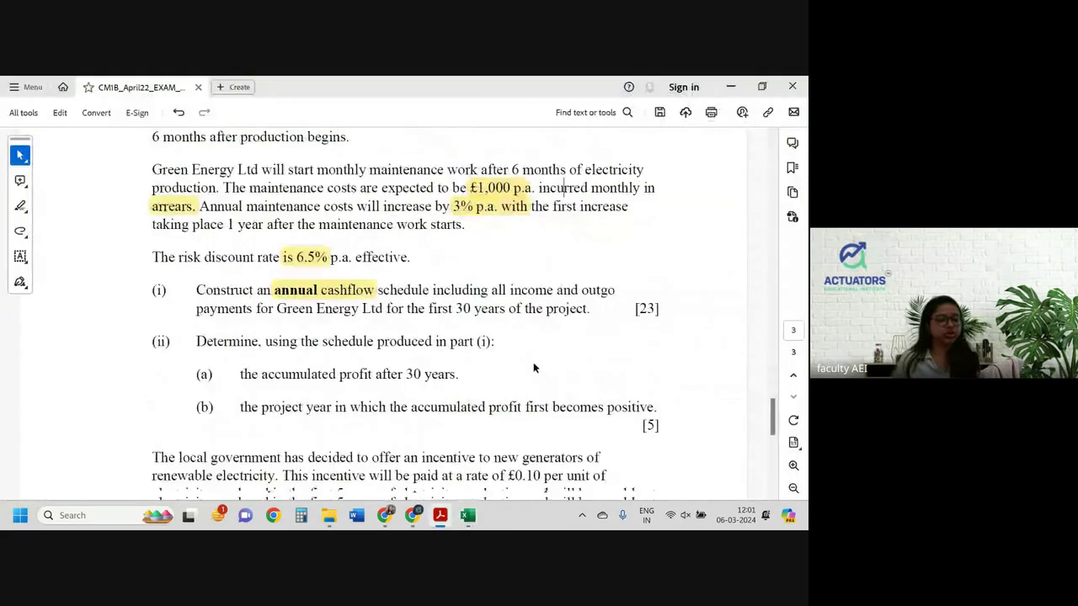
pyautogui.scroll(-3, 533, 368)
pyautogui.scroll(2, 533, 363)
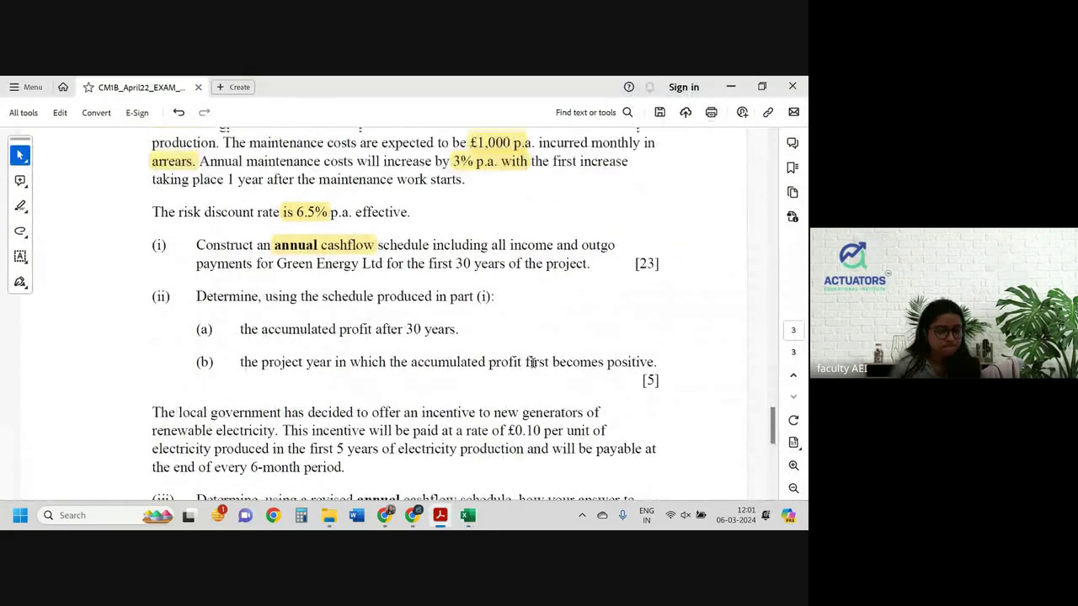
pyautogui.hotkey('alt', 'Tab')
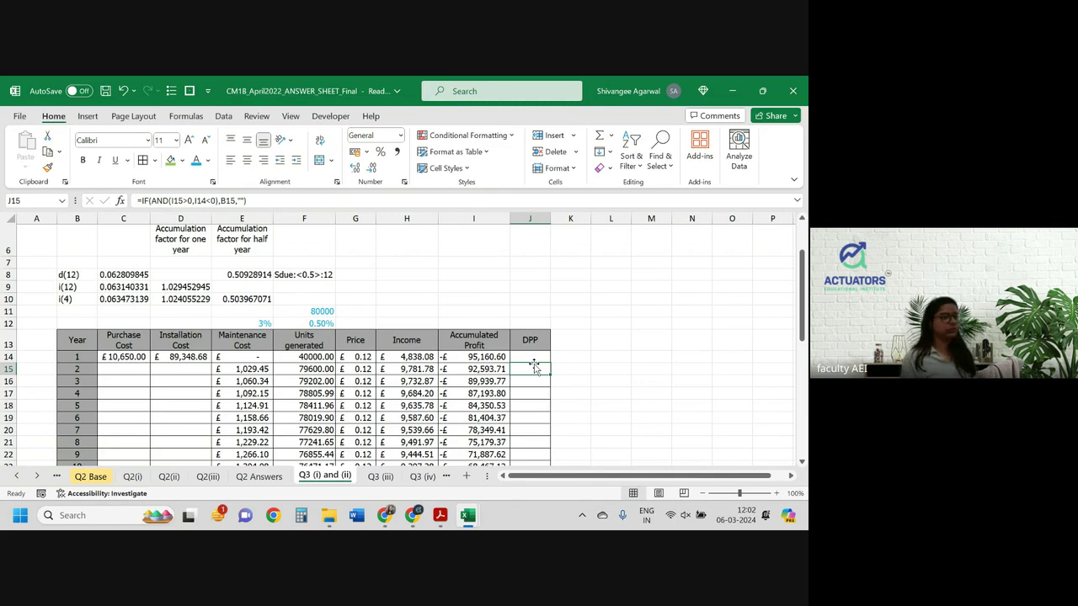
# Bring rows 30–48 into view, showing DPP year 25 (£4,638.56) and the £42,671.33 AV total.
pyautogui.scroll(2, 512, 313)
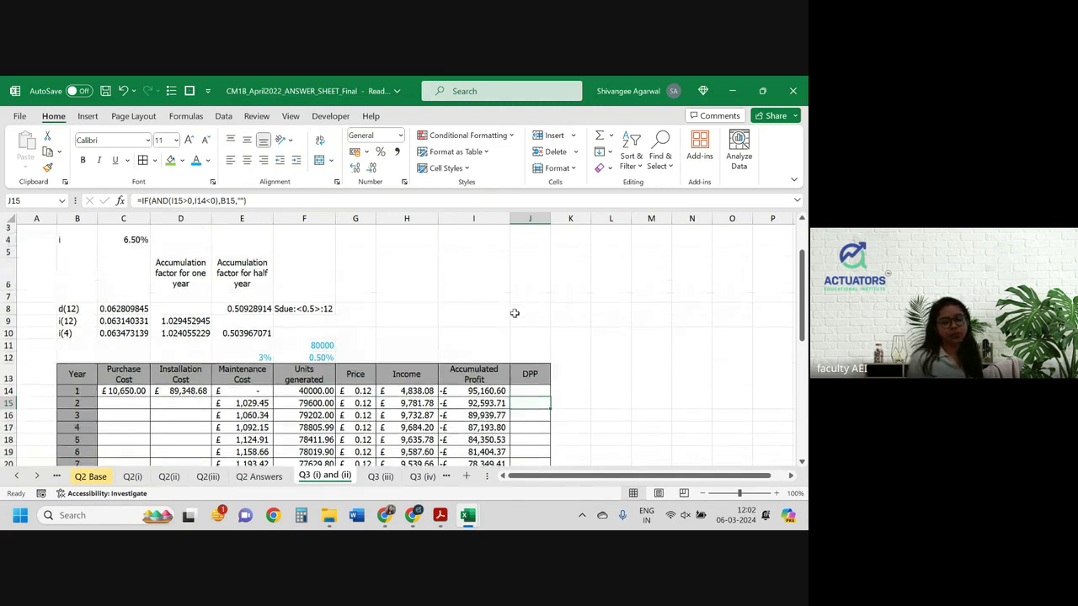
pyautogui.scroll(-2, 493, 343)
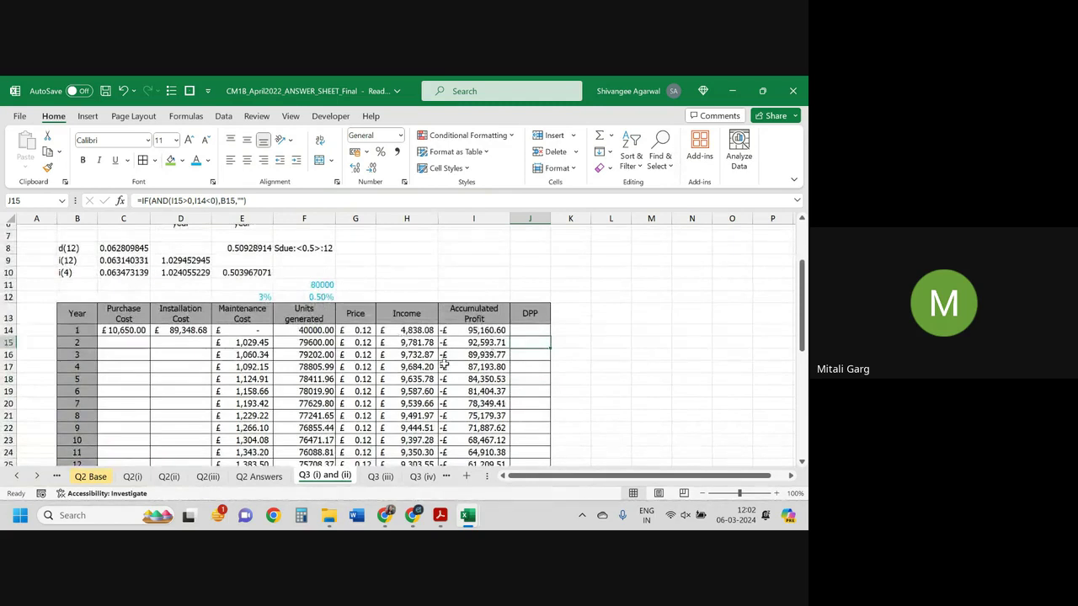
pyautogui.scroll(-7, 444, 362)
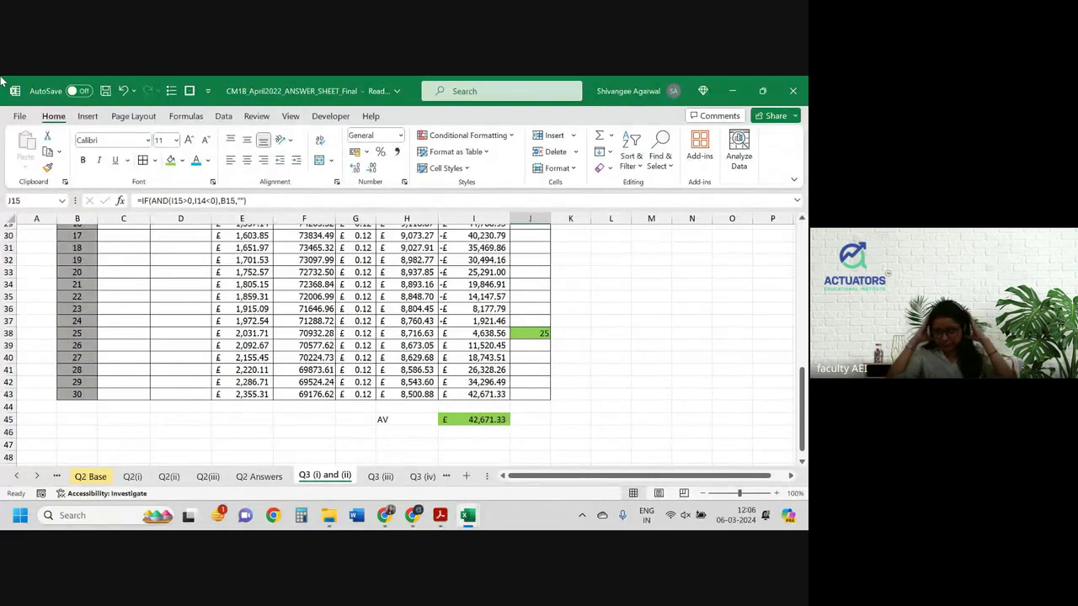
# In the exam paper, select the £0.10-per-unit incentive and six-monthly payment timing wording.
pyautogui.hotkey('alt', 'Tab')
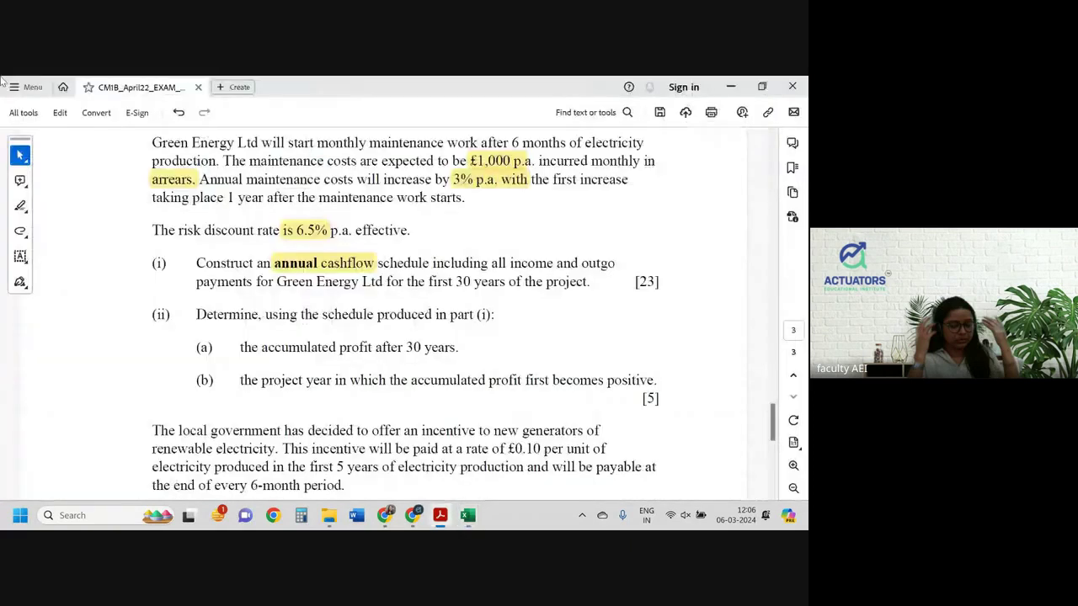
pyautogui.scroll(-5, 2, 148)
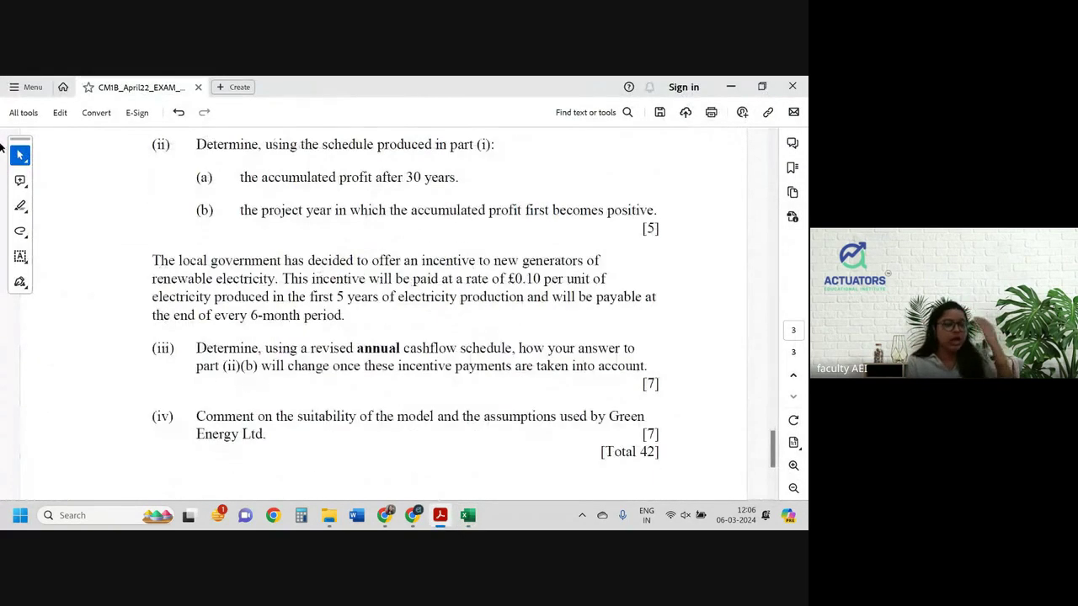
pyautogui.scroll(-2, 2, 148)
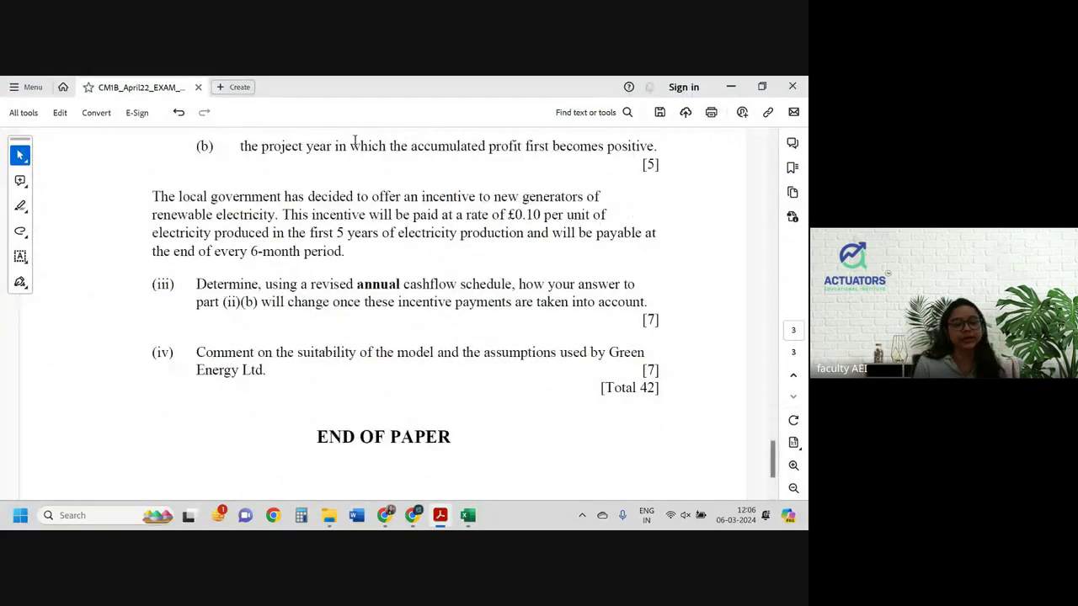
pyautogui.moveTo(307, 196); pyautogui.dragTo(536, 197)
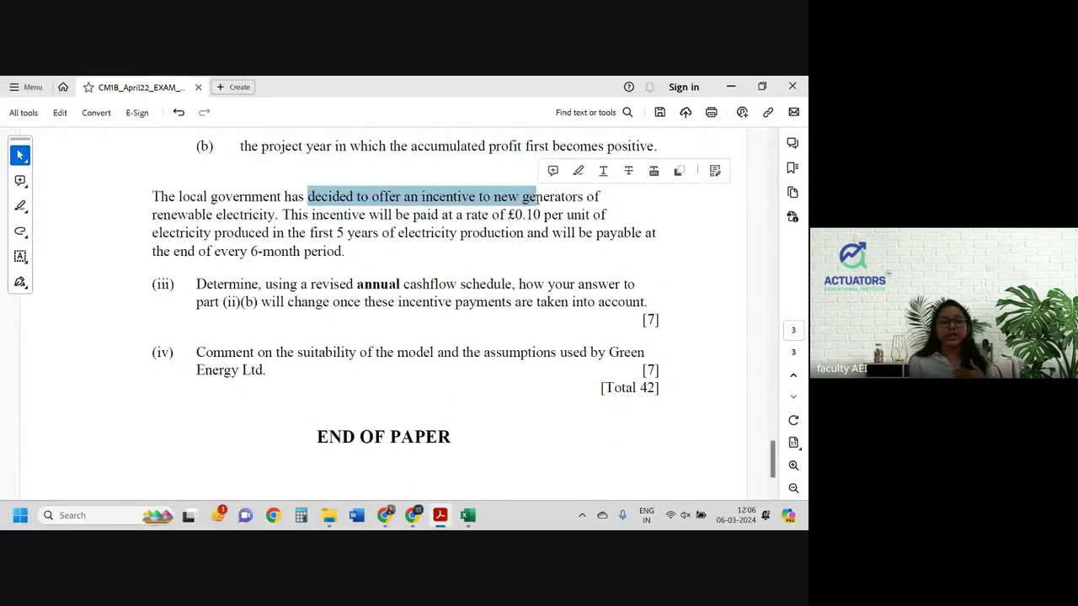
pyautogui.click(229, 215)
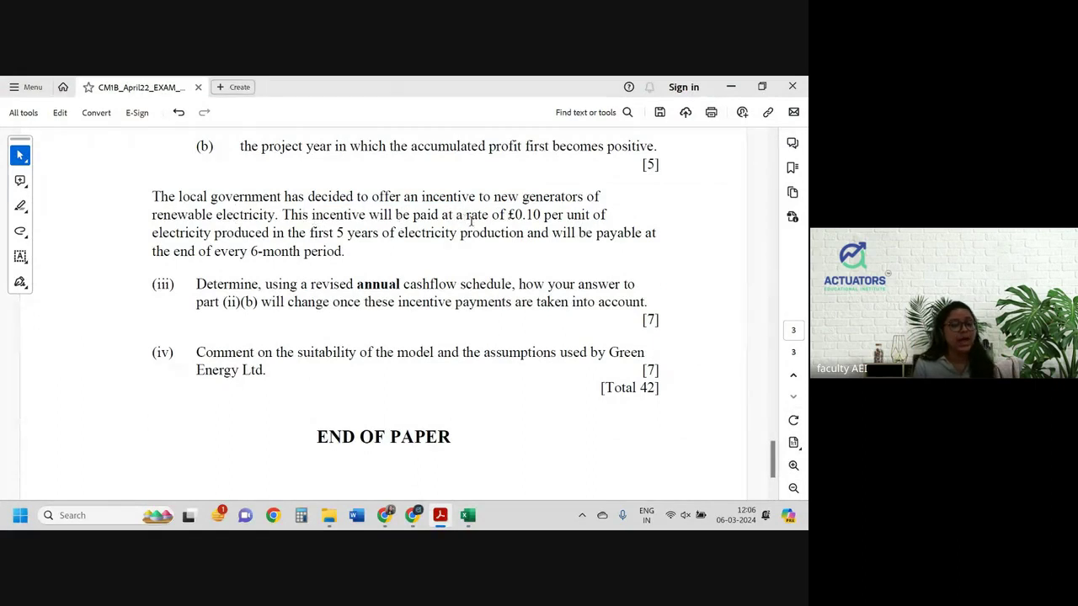
pyautogui.moveTo(508, 215); pyautogui.dragTo(573, 217)
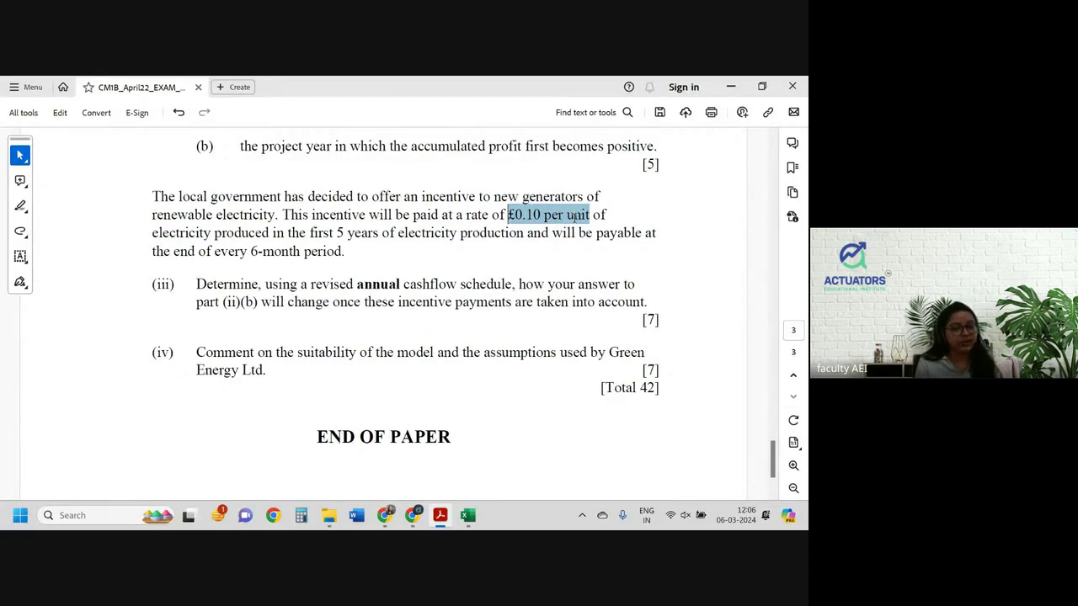
pyautogui.moveTo(576, 216); pyautogui.dragTo(577, 218)
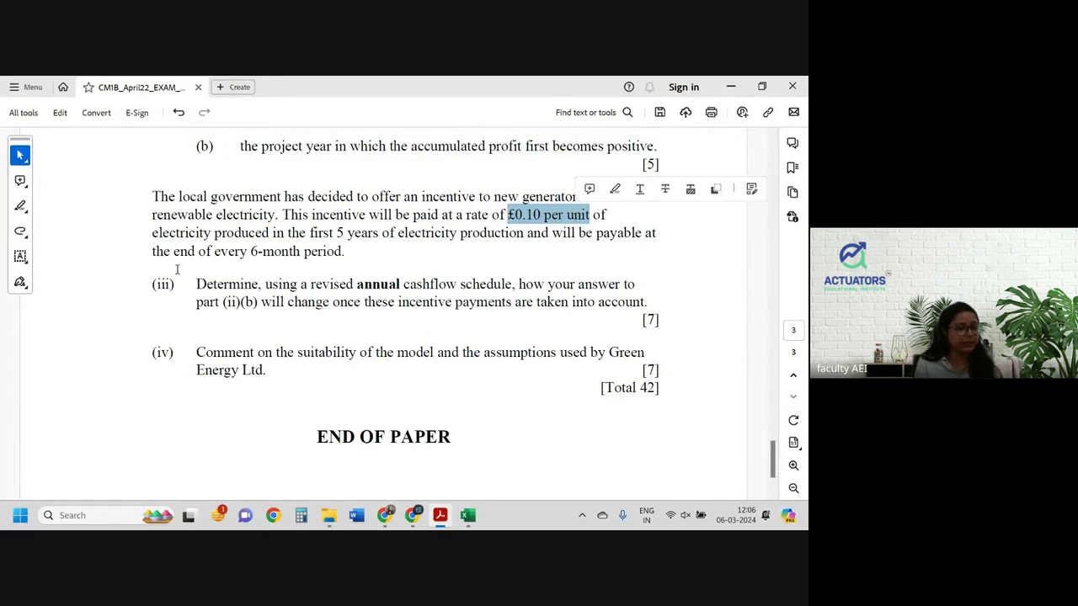
pyautogui.moveTo(173, 252); pyautogui.dragTo(341, 254)
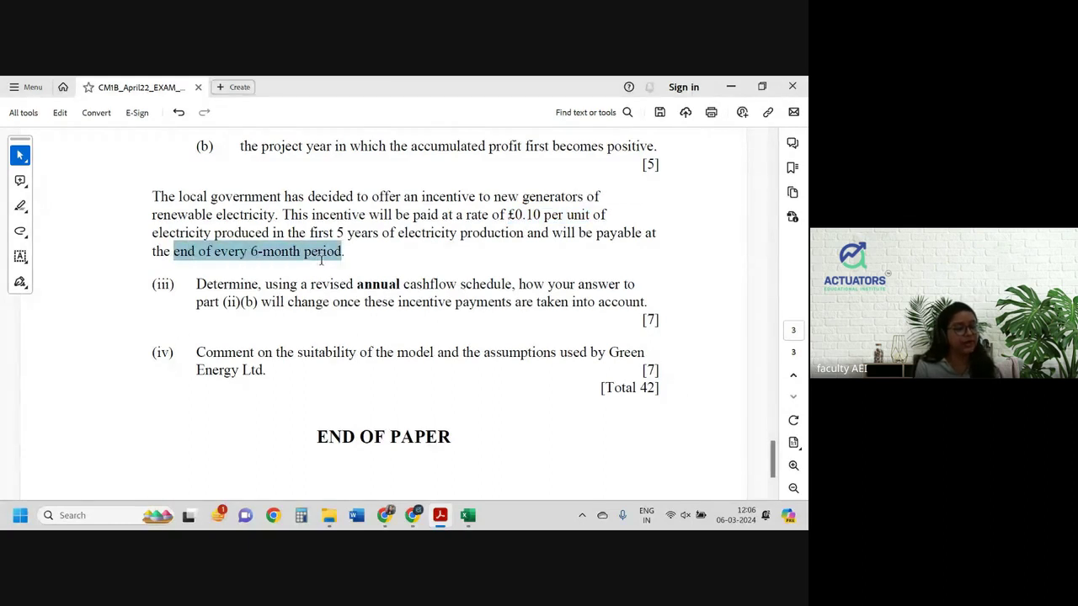
# Select the incentive payment rate wording and the revised annual cashflow schedule requirement.
pyautogui.scroll(8, 321, 261)
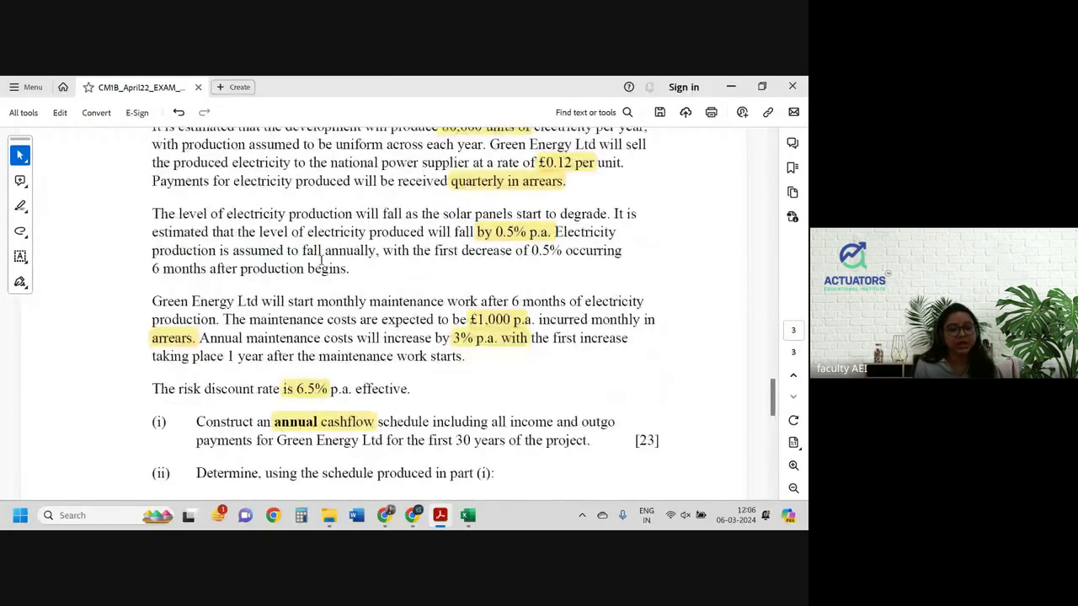
pyautogui.scroll(-8, 534, 221)
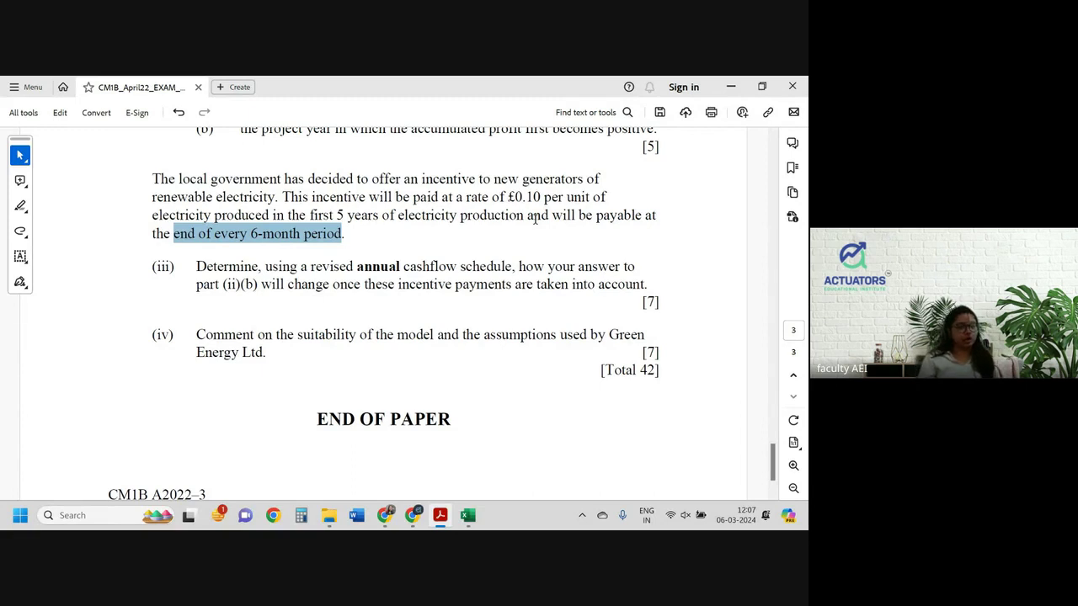
pyautogui.moveTo(395, 197); pyautogui.dragTo(537, 197)
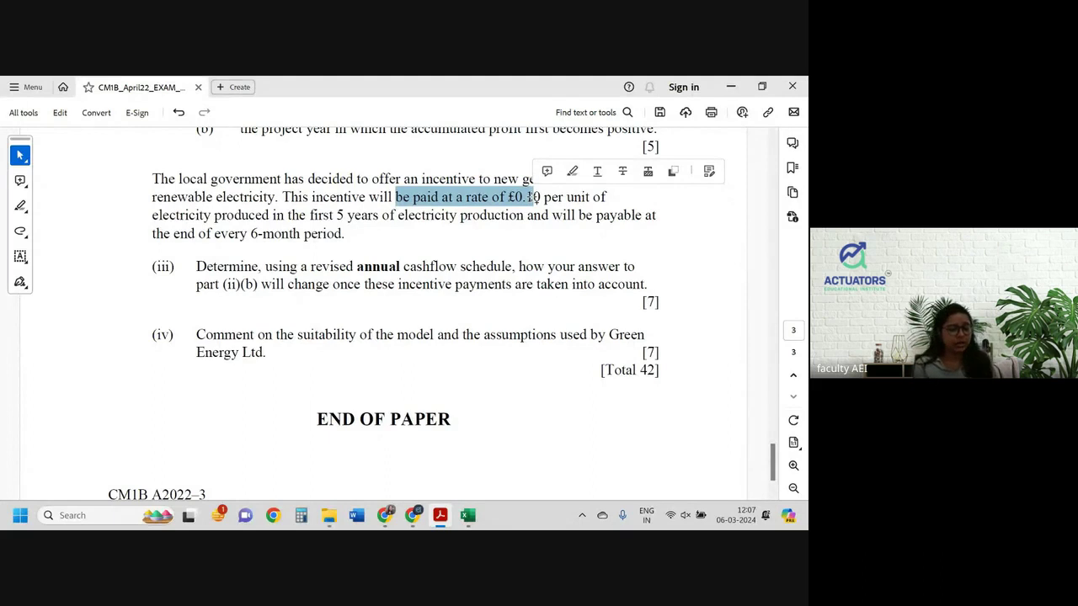
pyautogui.moveTo(300, 266); pyautogui.dragTo(620, 266)
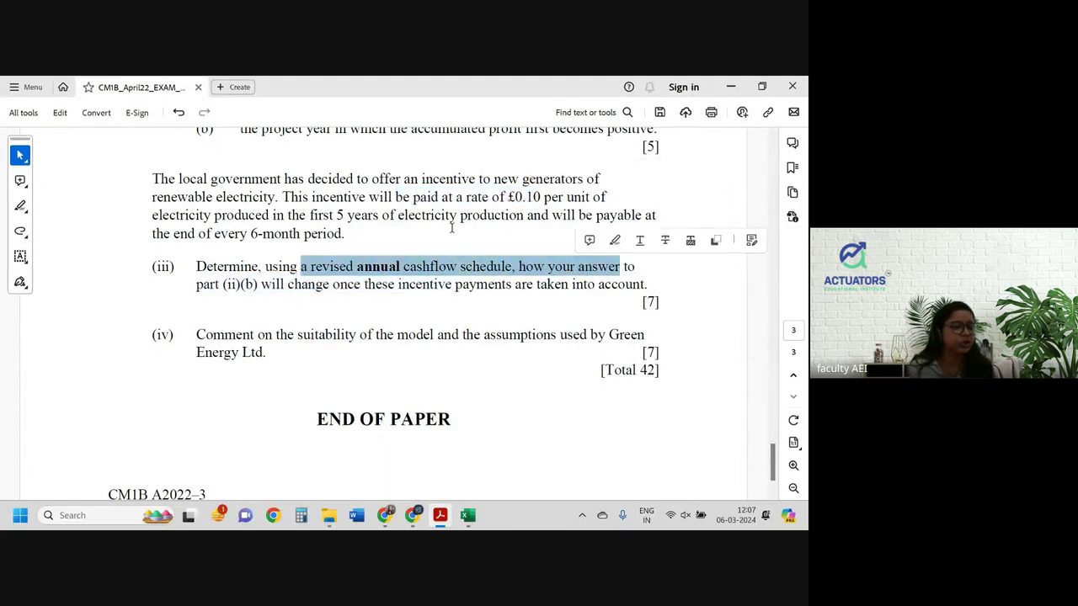
pyautogui.scroll(5, 451, 228)
pyautogui.scroll(-5, 301, 296)
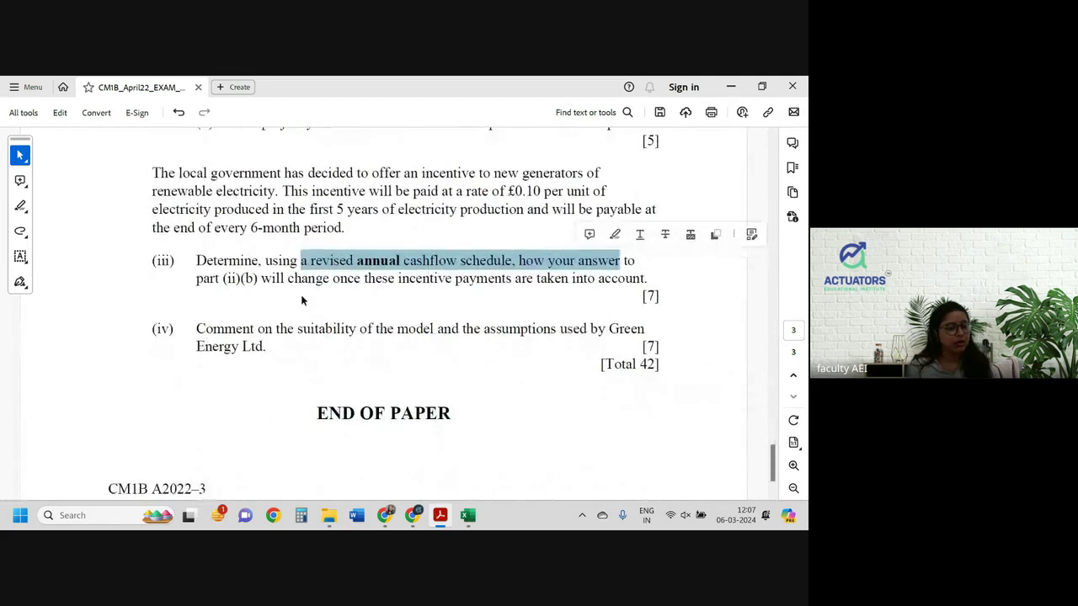
# Move the Q3 (i) and (ii) sheet before Q3 (iii) without making a copy.
pyautogui.hotkey('alt', 'Tab')
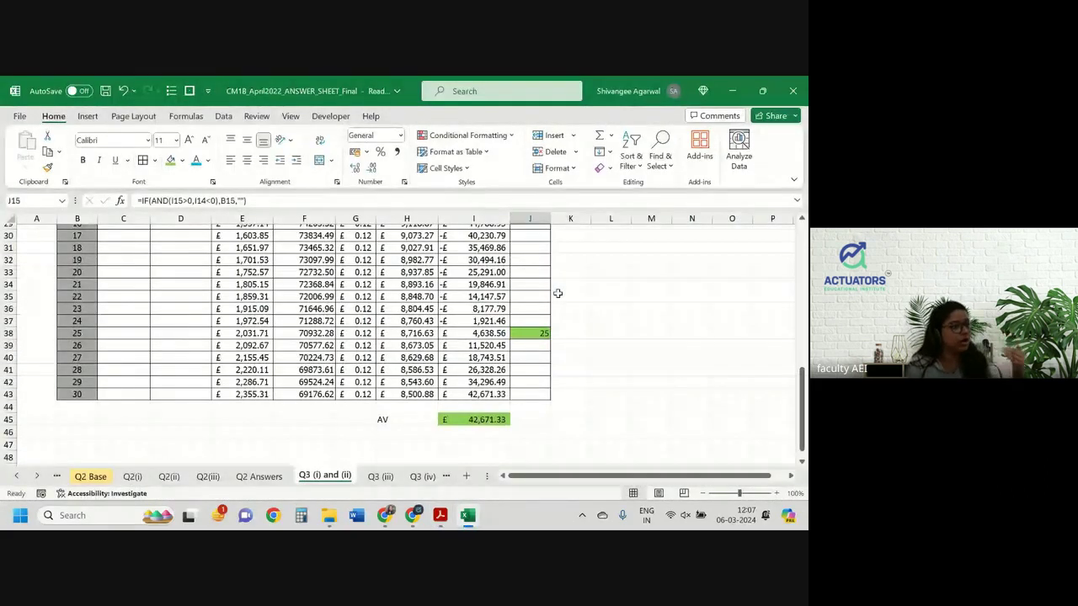
pyautogui.scroll(4, 384, 381)
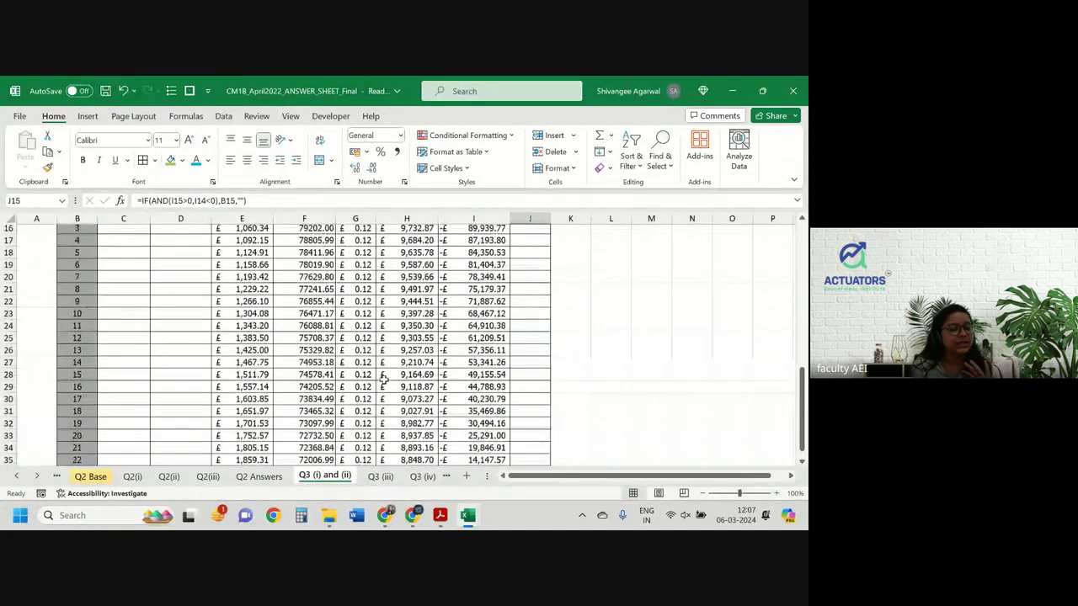
pyautogui.scroll(5, 384, 381)
pyautogui.scroll(-2, 464, 370)
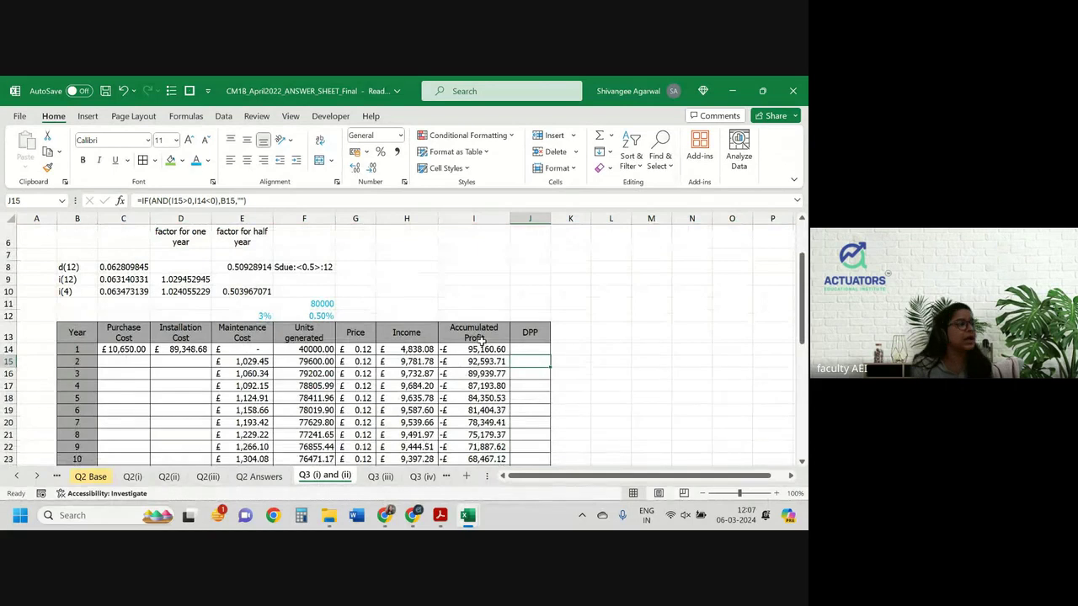
pyautogui.scroll(2, 481, 340)
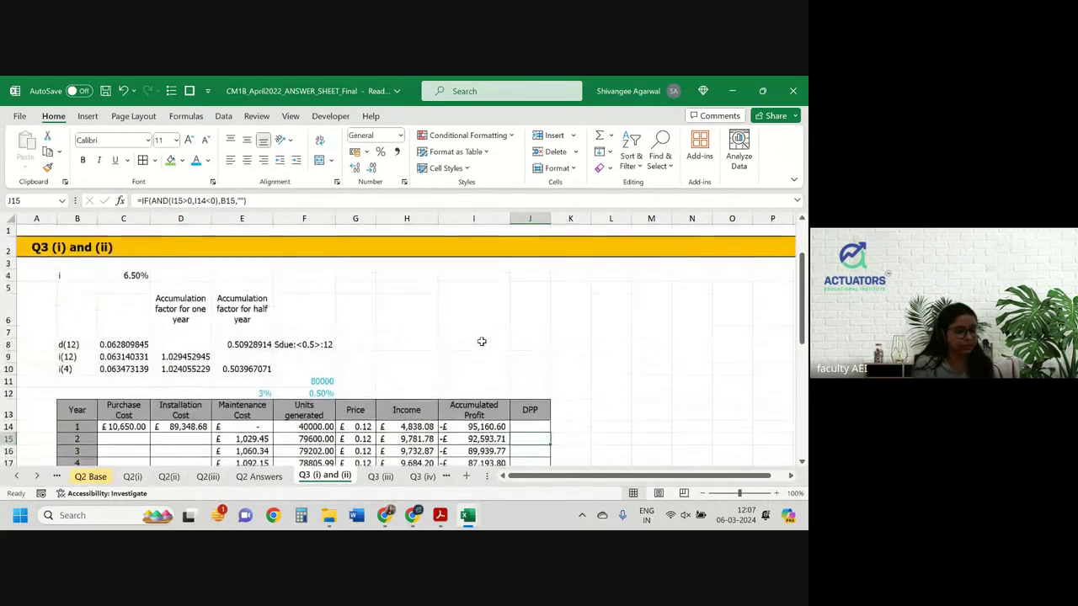
pyautogui.press('alt')
pyautogui.press('h')
pyautogui.press('o')
pyautogui.press('m')
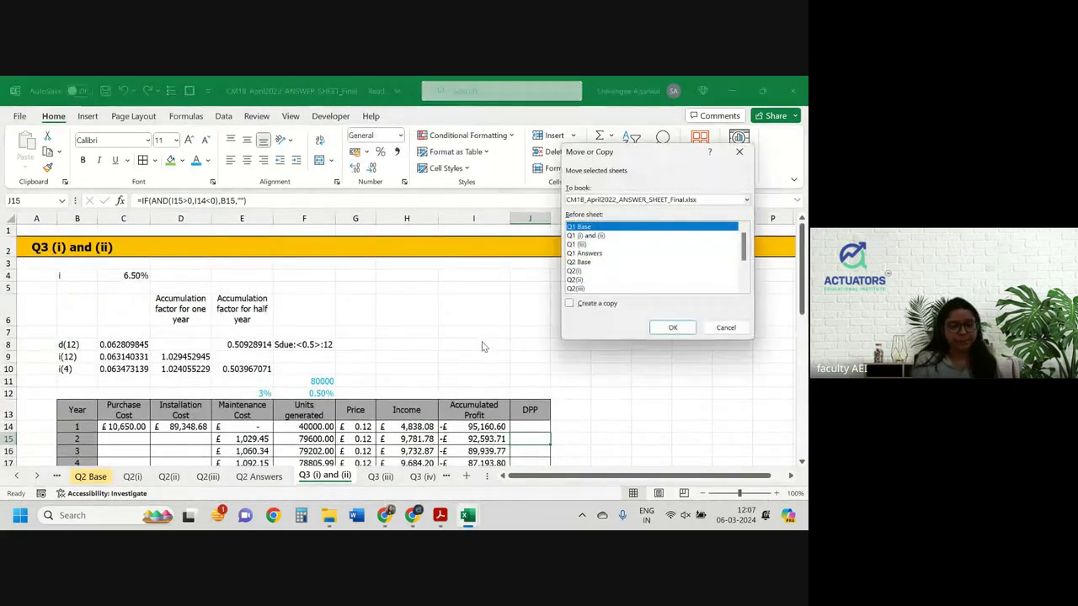
pyautogui.scroll(-3, 594, 269)
pyautogui.click(583, 263)
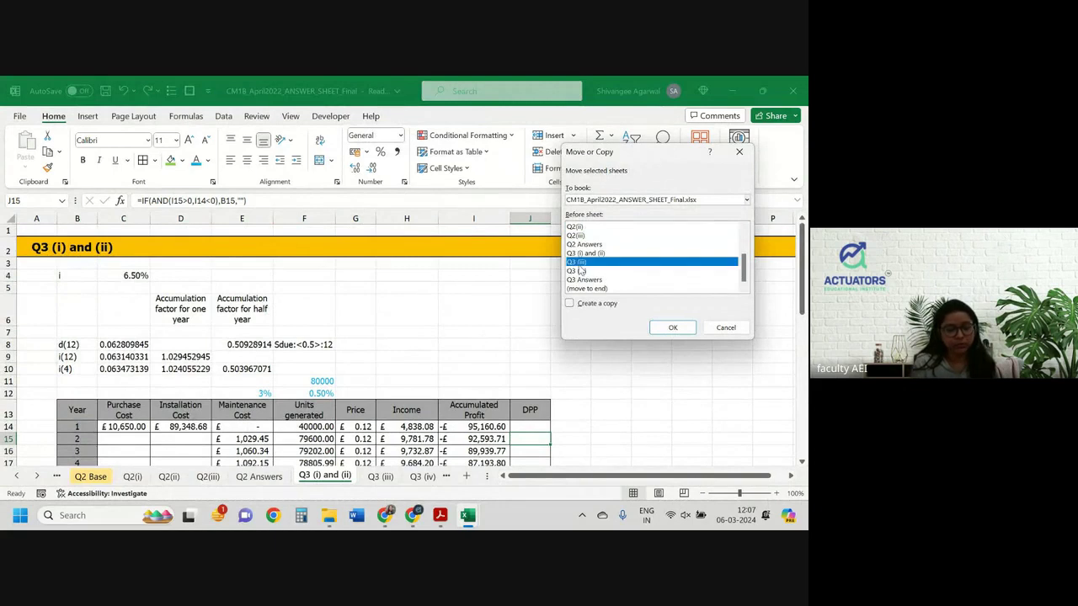
pyautogui.click(672, 326)
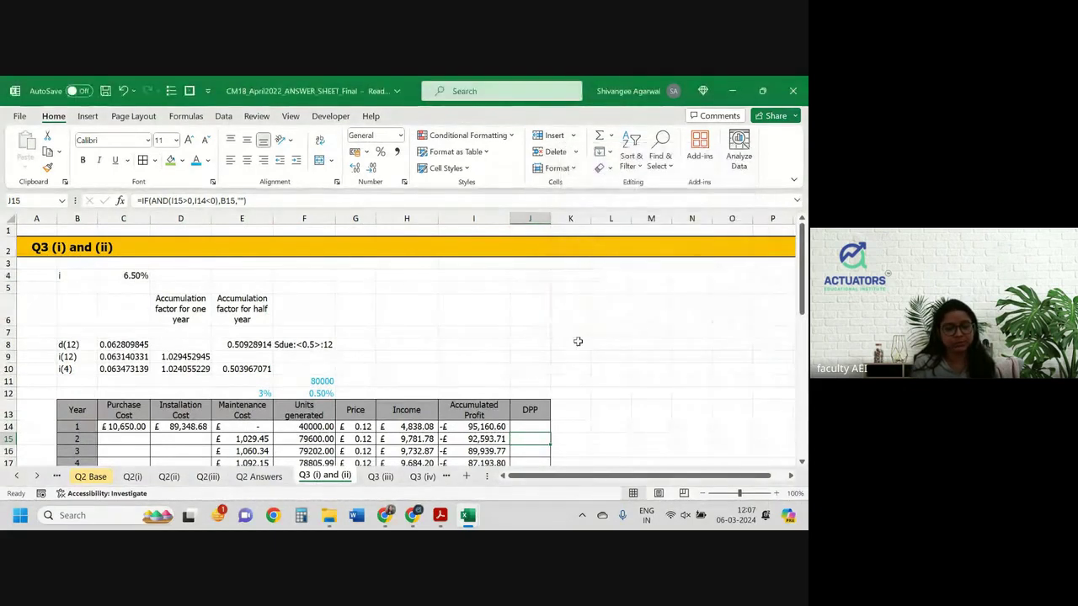
# Create a copy of the Q3 (i) and (ii) sheet placed before Q3 (iii).
pyautogui.hotkey('alt', 'h')
pyautogui.press('o')
pyautogui.press('m')
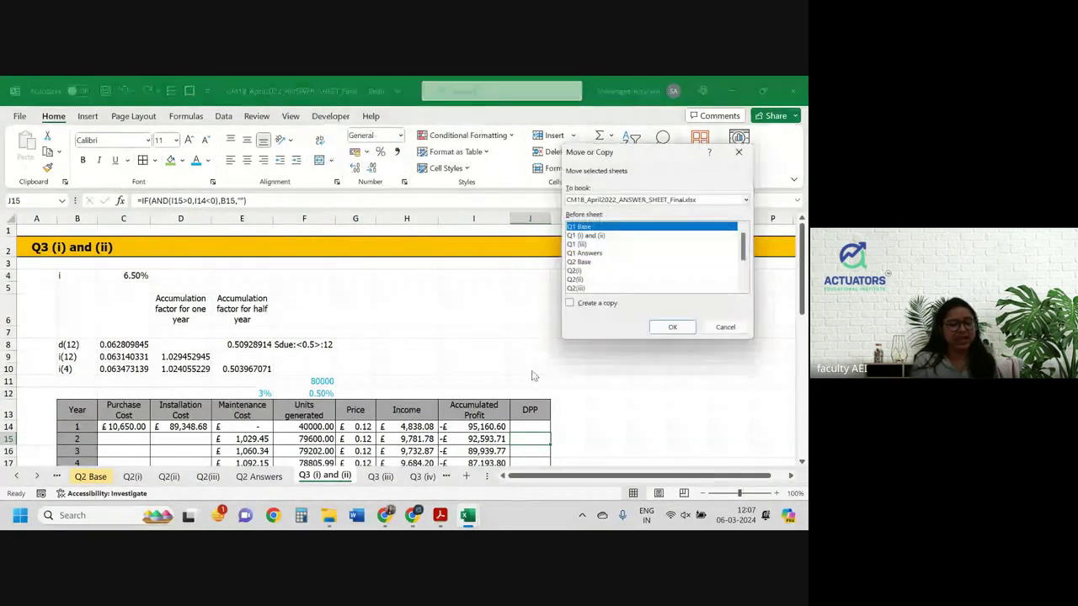
pyautogui.click(597, 303)
pyautogui.scroll(-2, 598, 286)
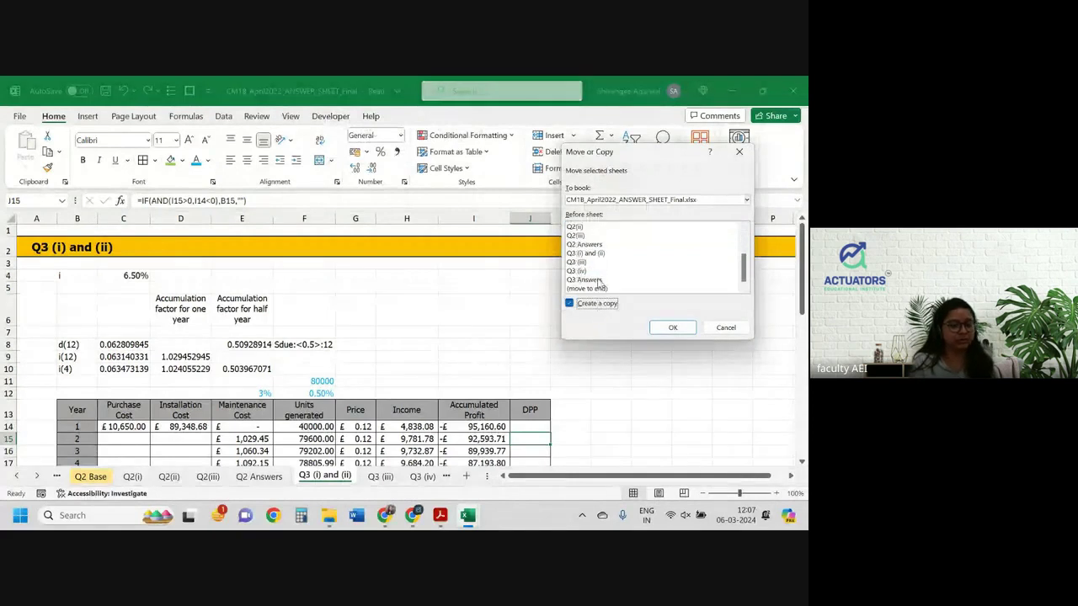
pyautogui.click(582, 262)
pyautogui.click(672, 327)
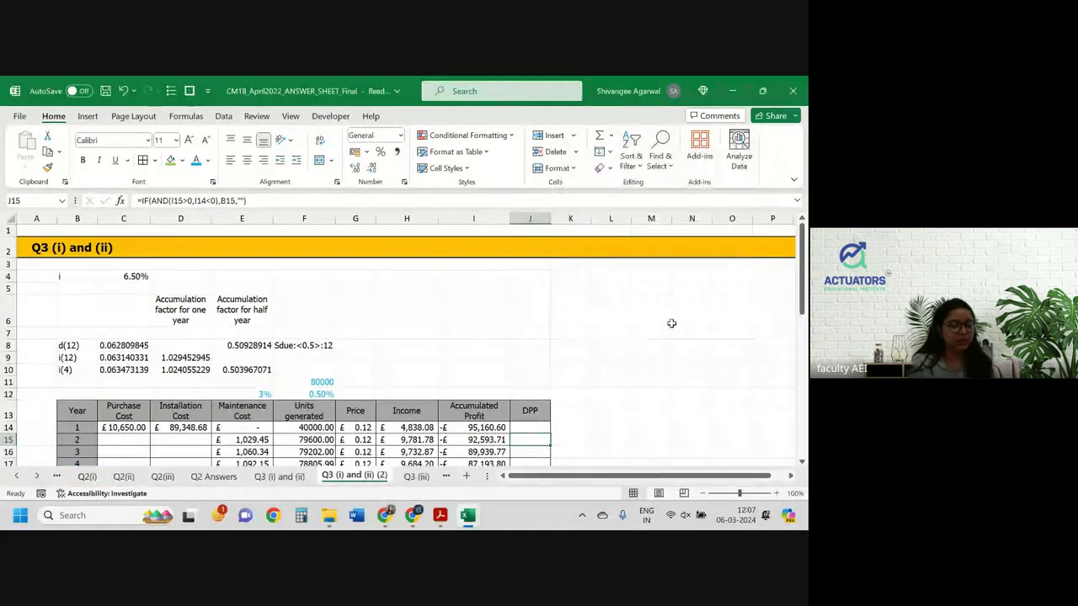
# Permanently delete the old Q3 (iii) sheet.
pyautogui.click(413, 476)
pyautogui.rightClick(414, 476)
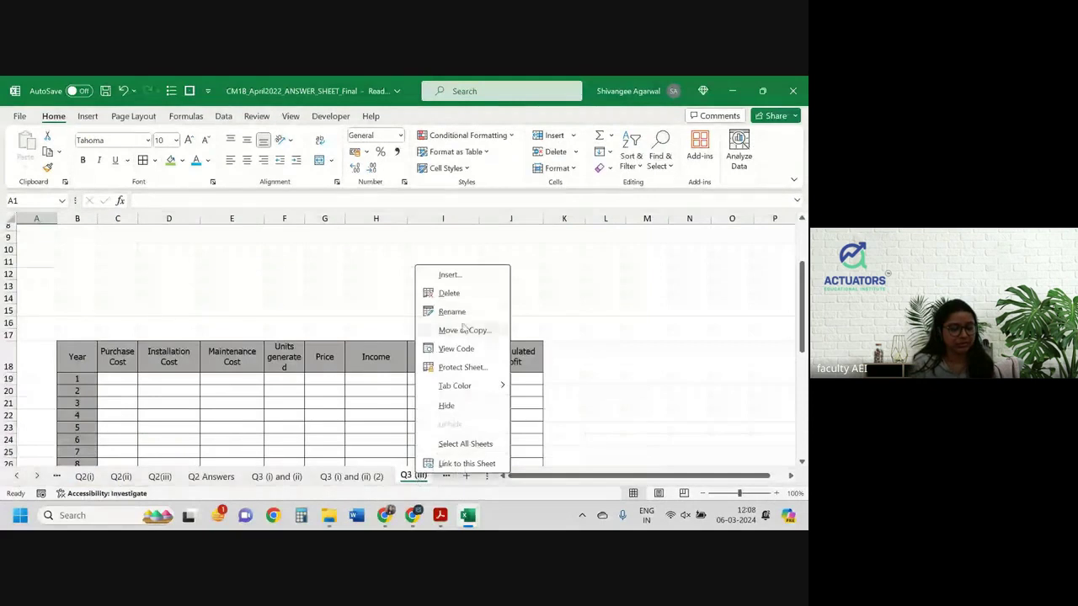
pyautogui.click(452, 295)
pyautogui.click(389, 328)
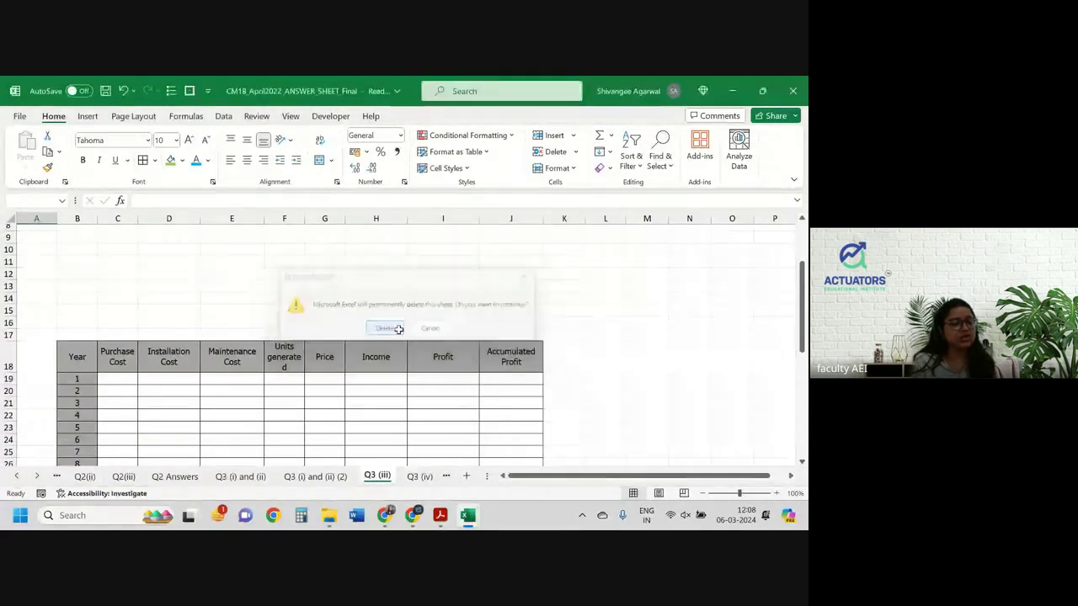
# Rename the copied sheet 'Q3 (i) and (ii) (2)' to 'Q3 (iii)'.
pyautogui.click(287, 478)
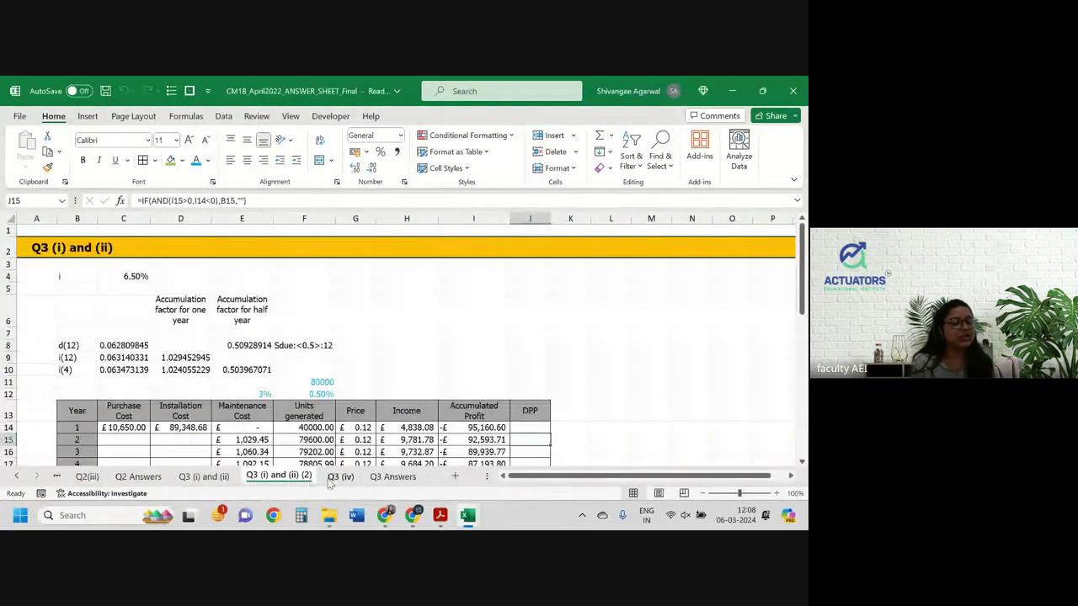
pyautogui.doubleClick(278, 476)
pyautogui.press('Right')
pyautogui.press('BackSpace')
pyautogui.press('BackSpace')
pyautogui.press('BackSpace')
pyautogui.press('BackSpace')
pyautogui.press('BackSpace')
pyautogui.press('BackSpace')
pyautogui.press('BackSpace')
pyautogui.press('BackSpace')
pyautogui.press('BackSpace')
pyautogui.press('BackSpace')
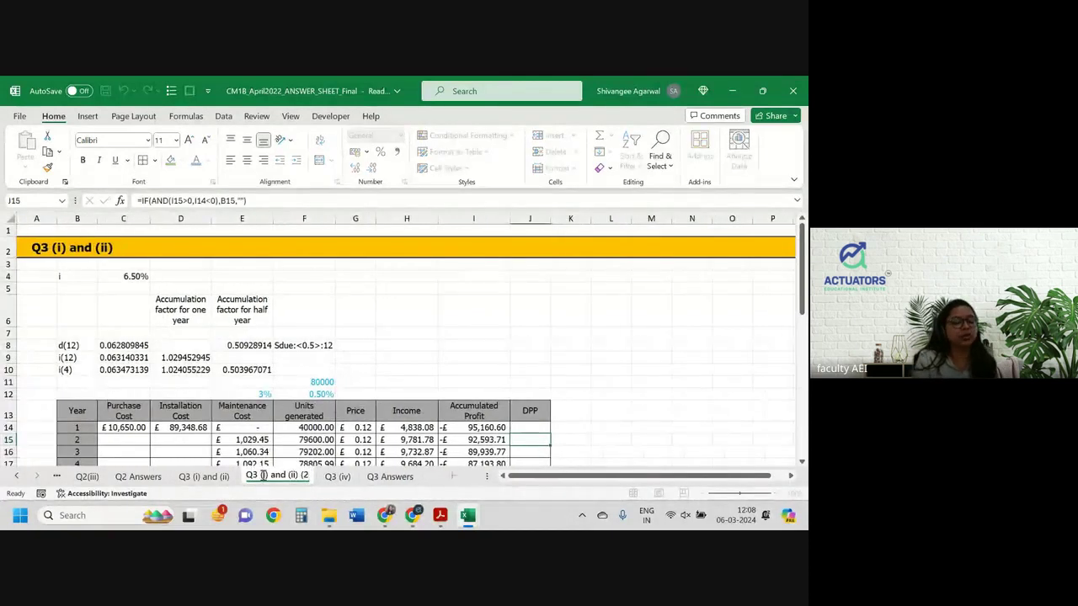
pyautogui.press('BackSpace')
pyautogui.press('BackSpace')
pyautogui.press('BackSpace')
pyautogui.press('BackSpace')
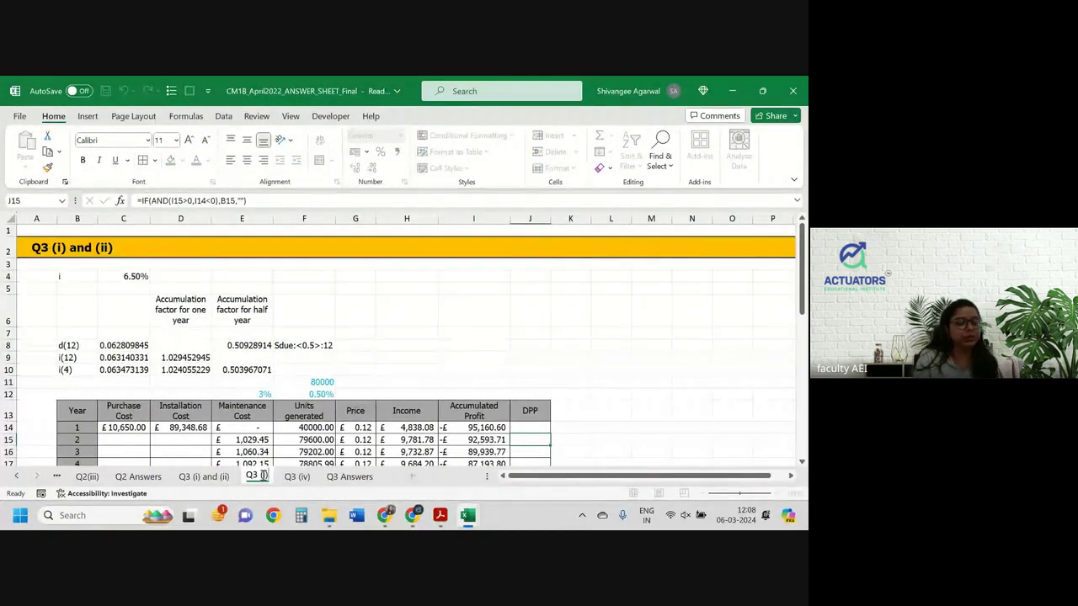
pyautogui.write('ii)')
pyautogui.press('Return')
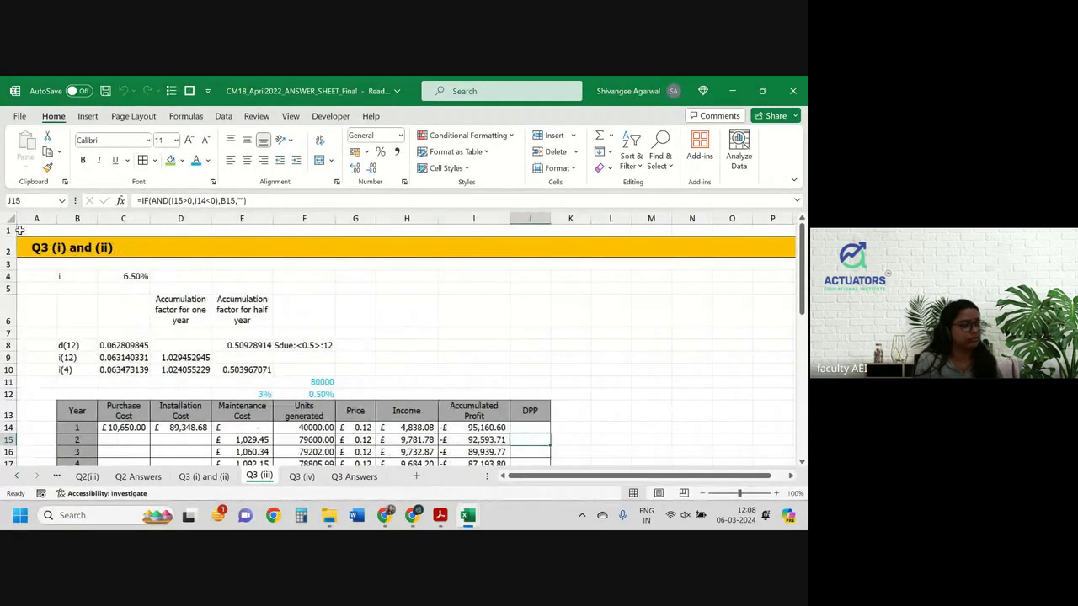
# Change the A2 sheet title to read 'Q3 (iii)'.
pyautogui.click(34, 254)
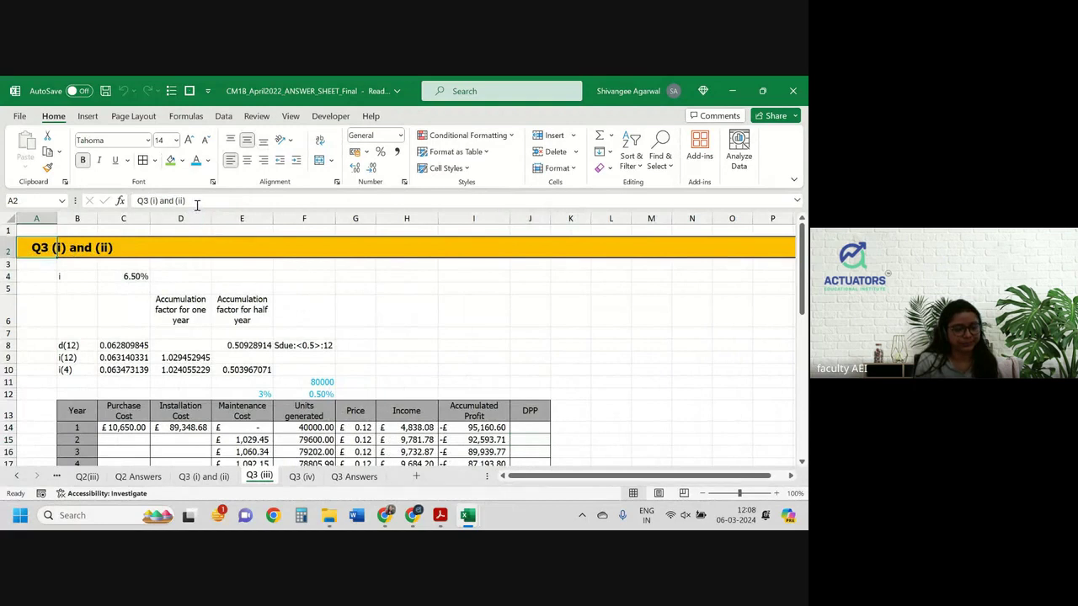
pyautogui.click(196, 202)
pyautogui.press('BackSpace')
pyautogui.press('BackSpace')
pyautogui.press('BackSpace')
pyautogui.press('BackSpace')
pyautogui.press('BackSpace')
pyautogui.press('BackSpace')
pyautogui.press('BackSpace')
pyautogui.press('BackSpace')
pyautogui.press('BackSpace')
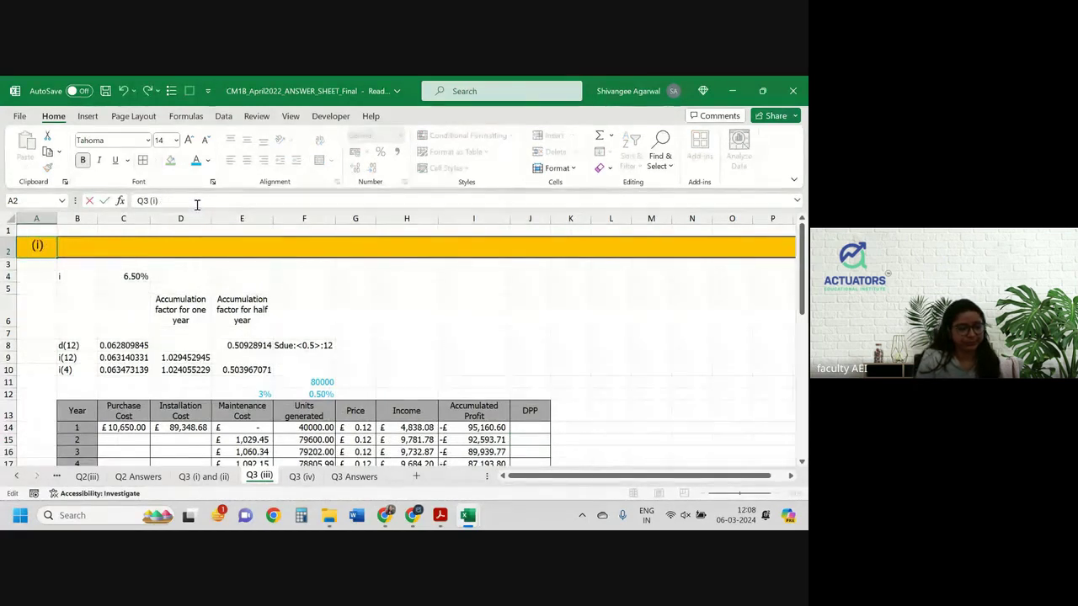
pyautogui.press('BackSpace')
pyautogui.write('ii)')
pyautogui.press('Return')
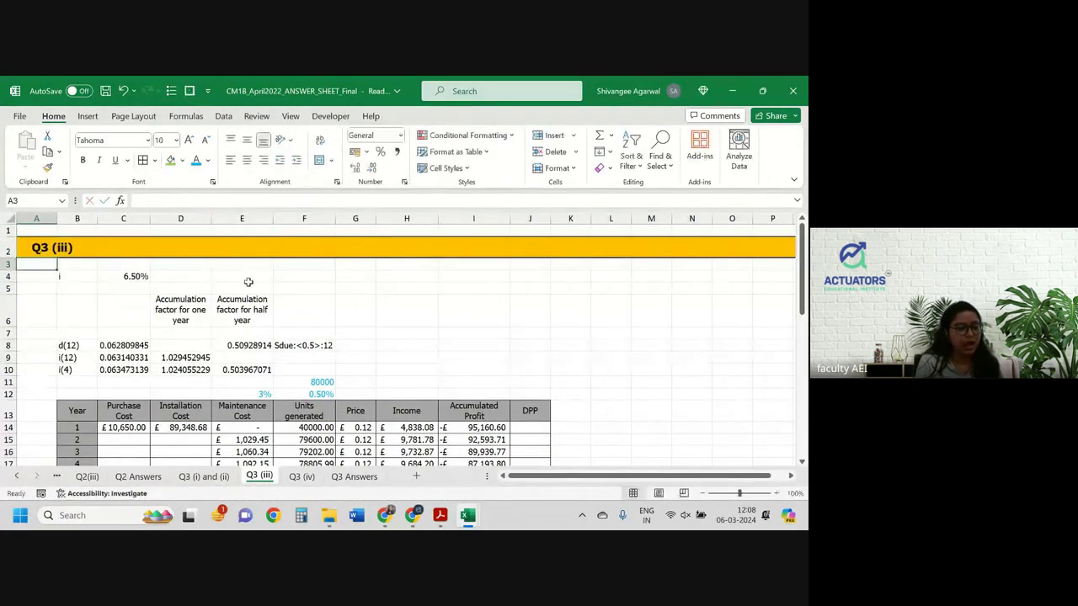
pyautogui.scroll(-2, 249, 283)
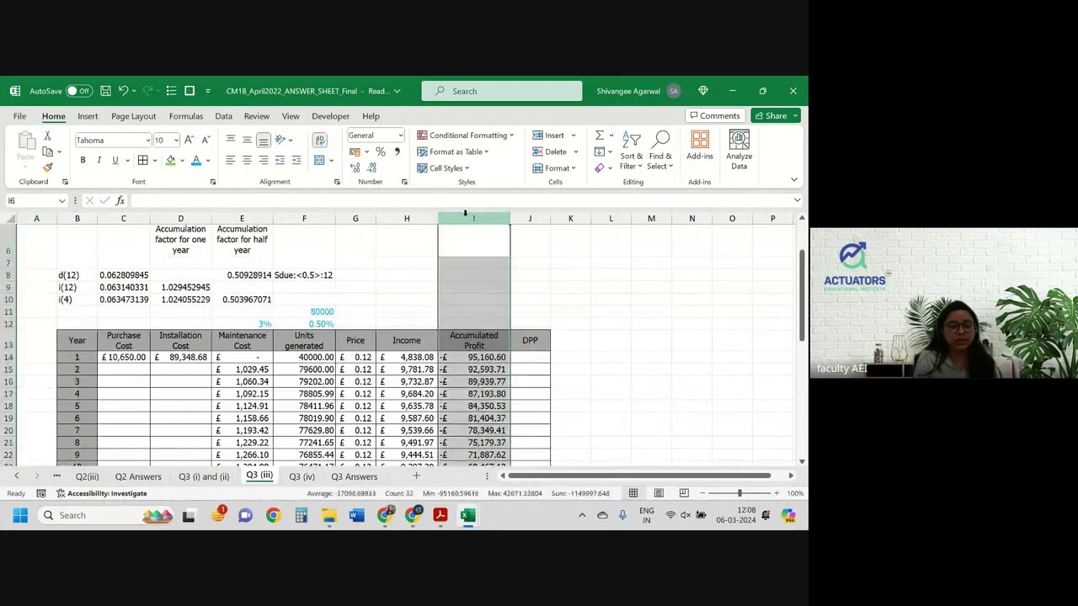
# Insert a new column before Accumulated Profit and head it 'Subsidy' in I13.
pyautogui.hotkey('ctrl', 'shift', '+')
pyautogui.click(464, 347)
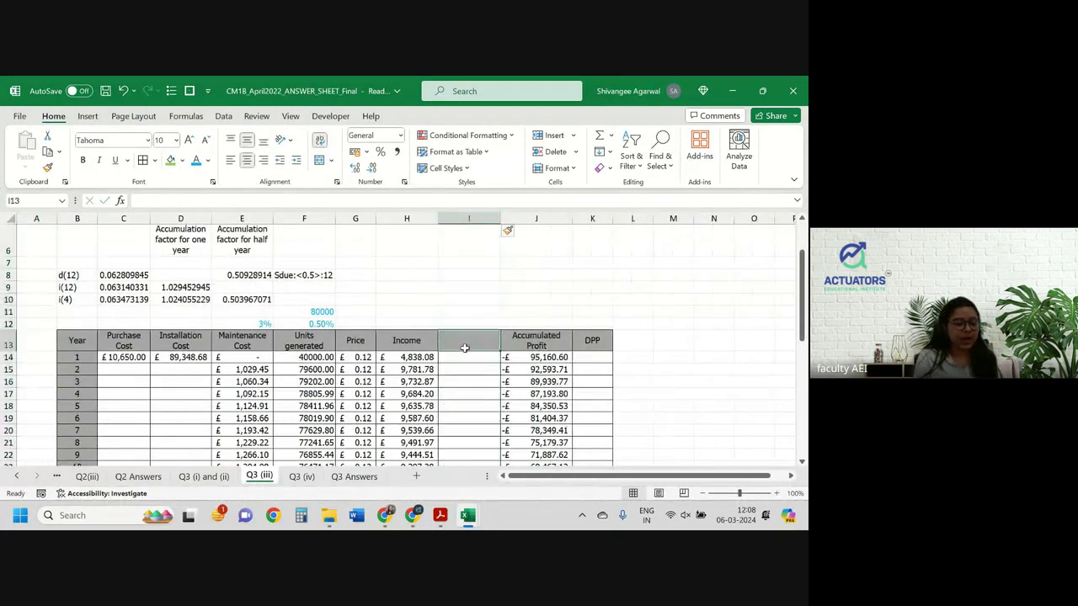
pyautogui.write('Subsidy')
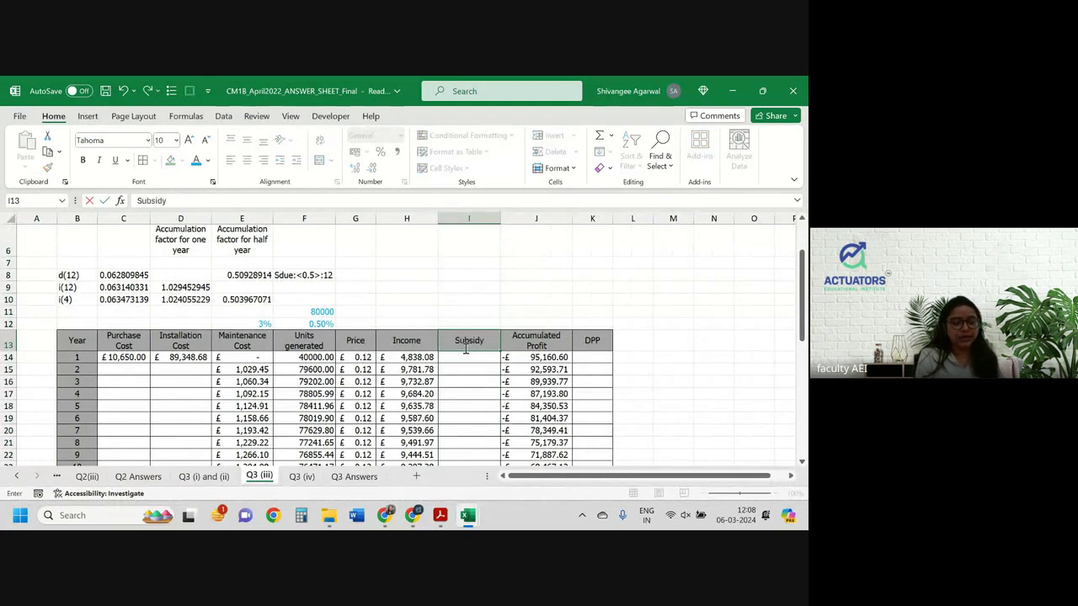
pyautogui.press('Return')
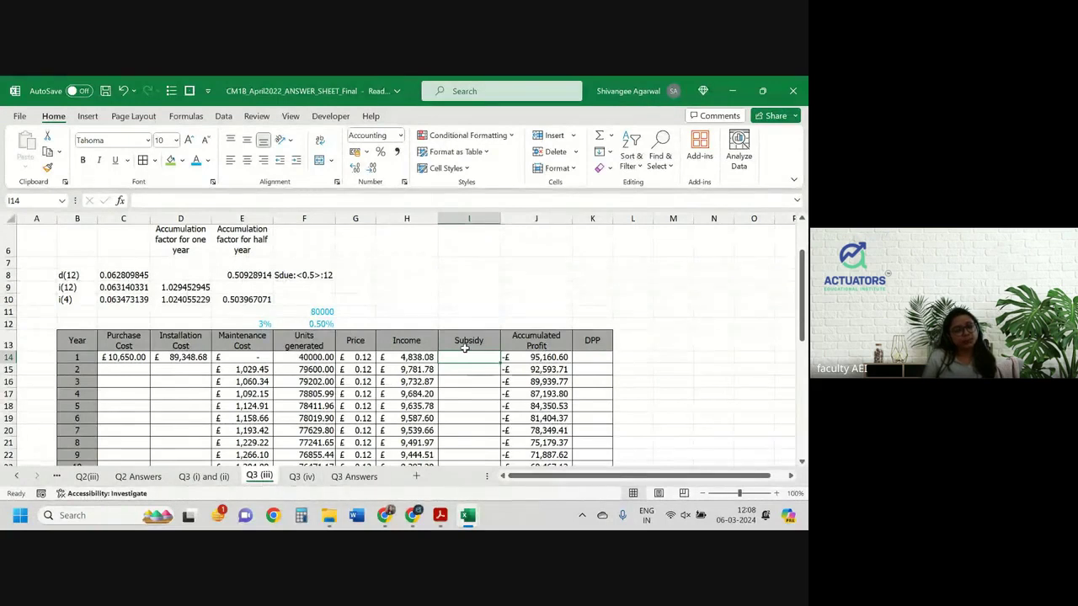
pyautogui.hotkey('alt', 'Tab')
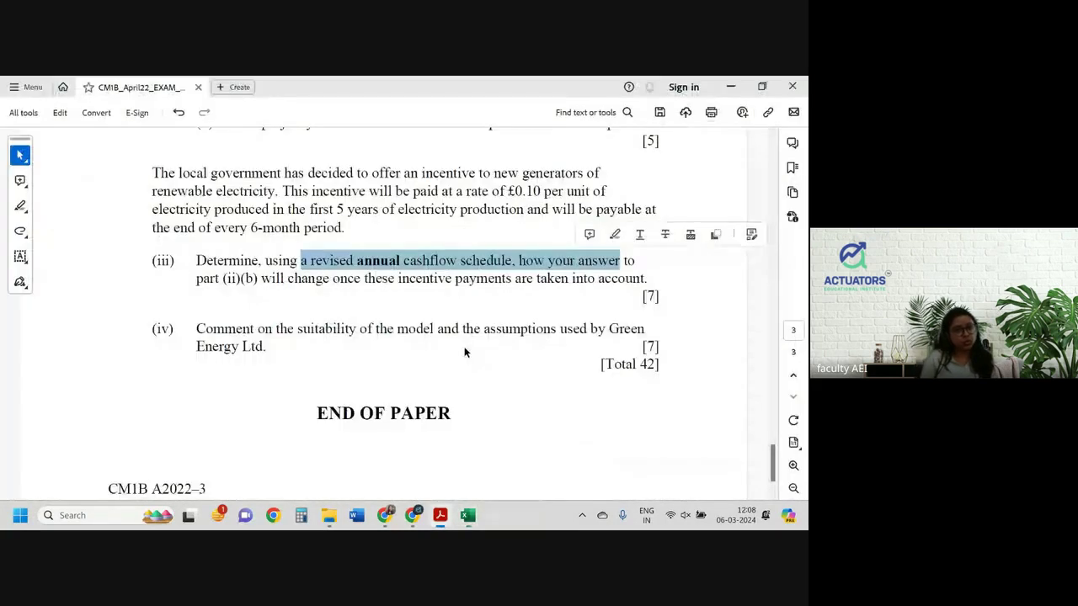
# Highlight 'end of every' in yellow in the exam's incentive paragraph.
pyautogui.moveTo(187, 237); pyautogui.dragTo(215, 239)
pyautogui.click(248, 206)
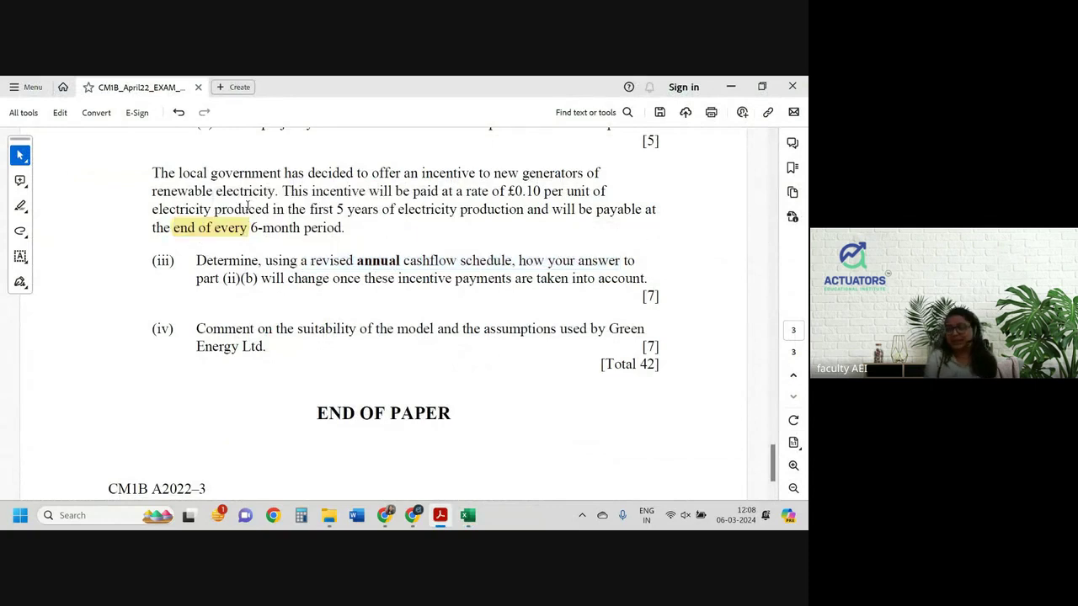
pyautogui.hotkey('alt', 'Tab')
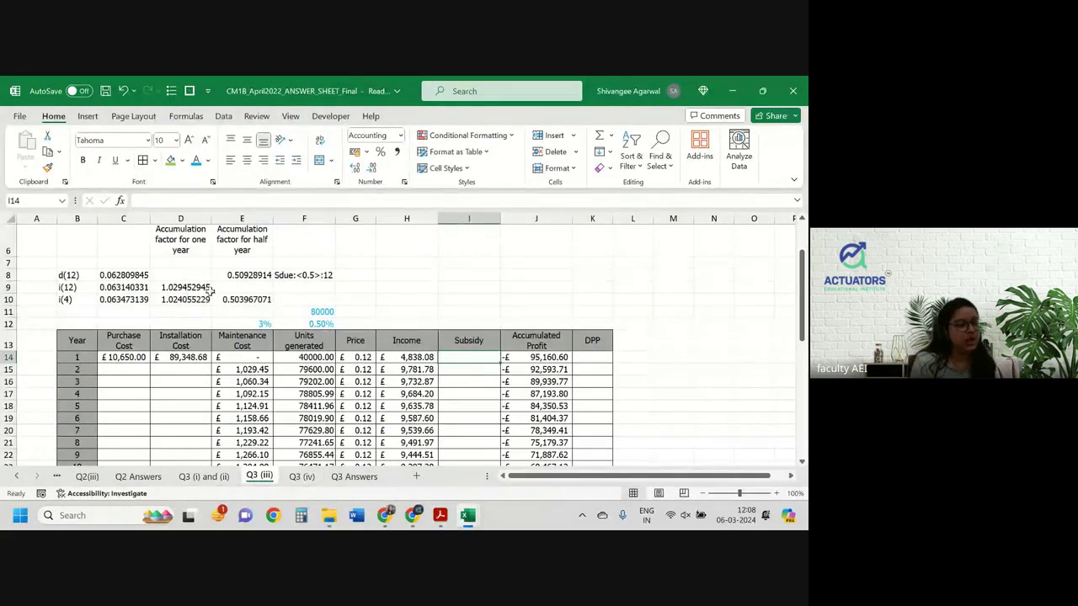
# Insert a blank row 11 and label it 'i(2)' in B11.
pyautogui.click(9, 311)
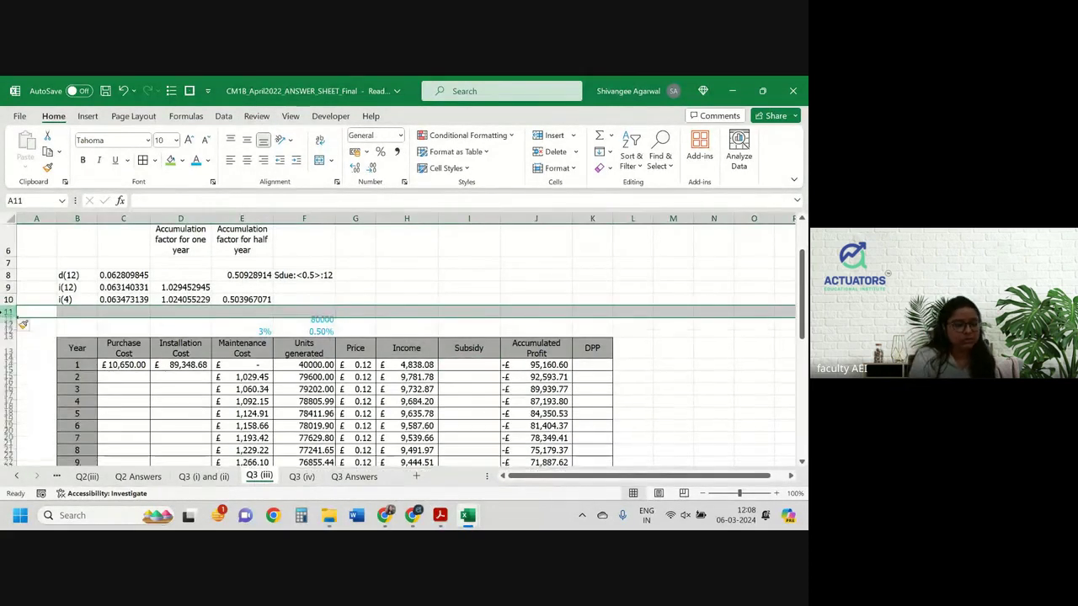
pyautogui.hotkey('ctrl', 'shift', '+')
pyautogui.click(83, 313)
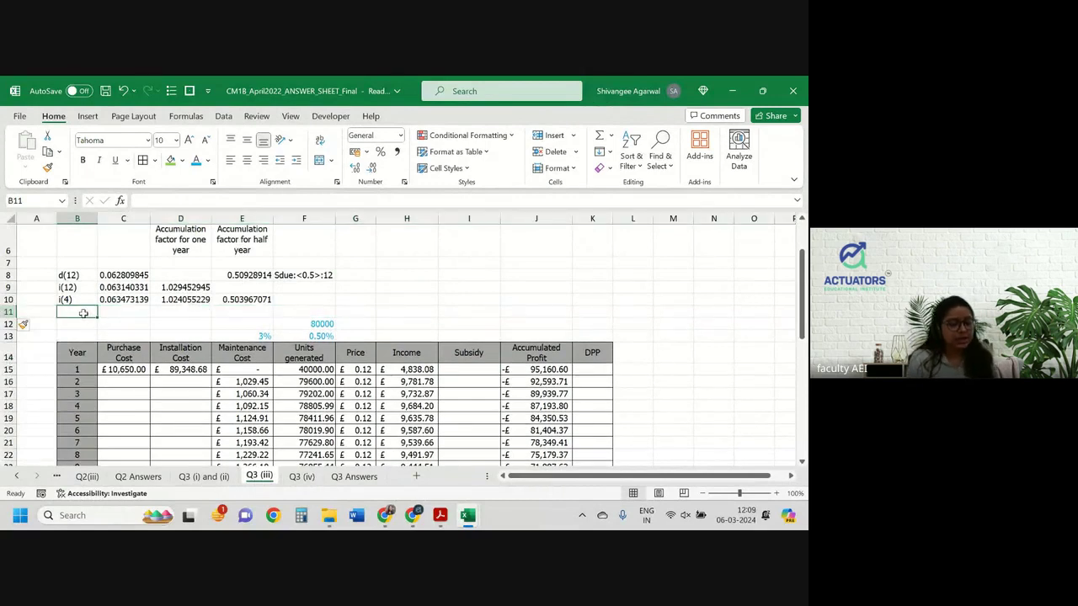
pyautogui.write('i(')
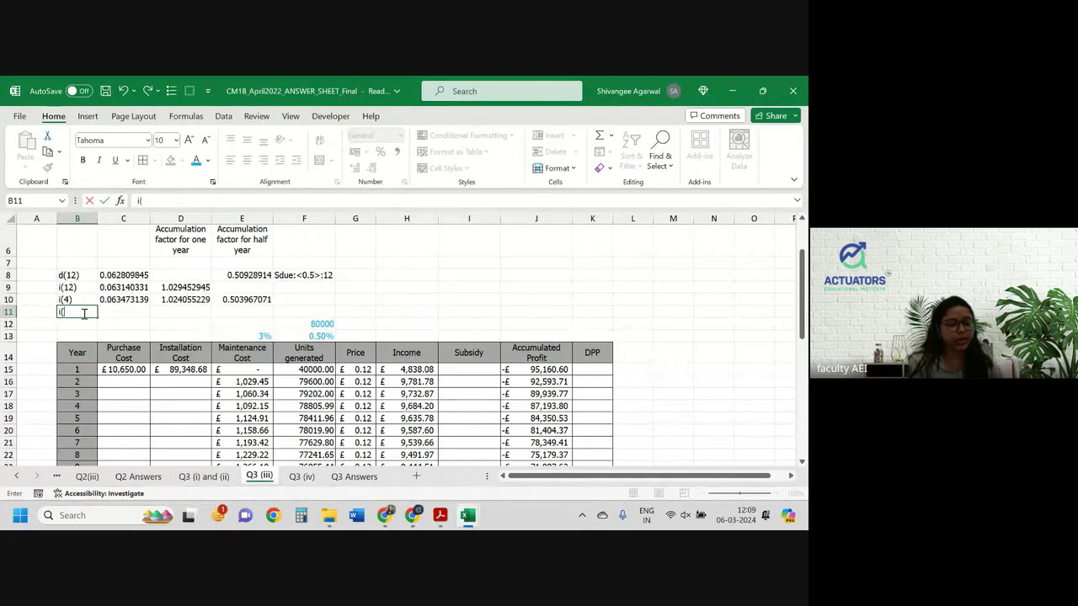
pyautogui.write('2)')
pyautogui.press('Tab')
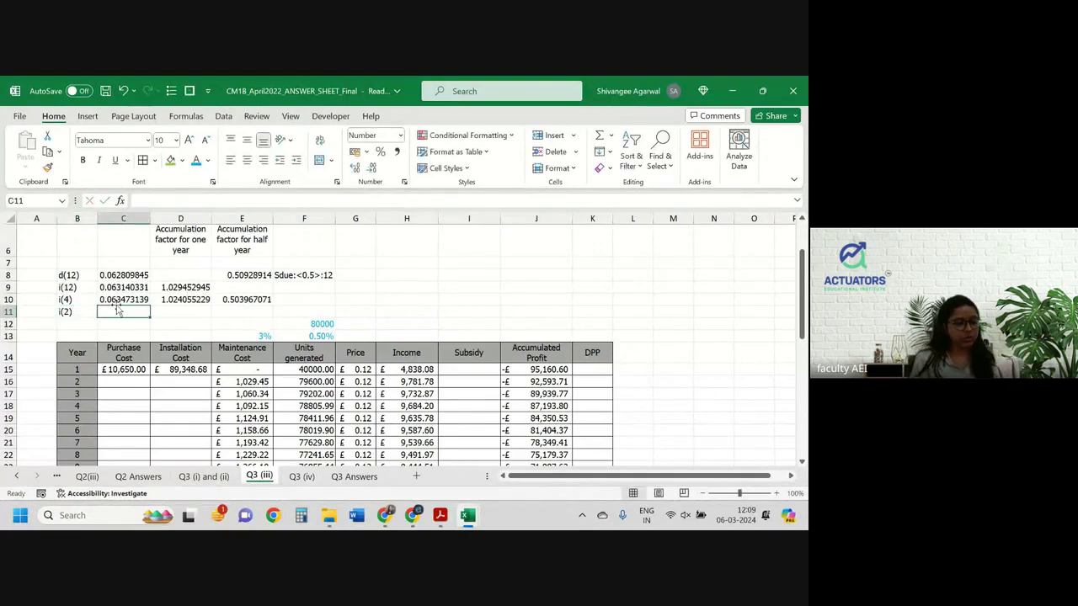
# Copy the i(4) formula into C11 and adapt it to the half-yearly rate 0.063976744.
pyautogui.click(122, 300)
pyautogui.hotkey('ctrl', 'c')
pyautogui.click(118, 311)
pyautogui.hotkey('ctrl', 'v')
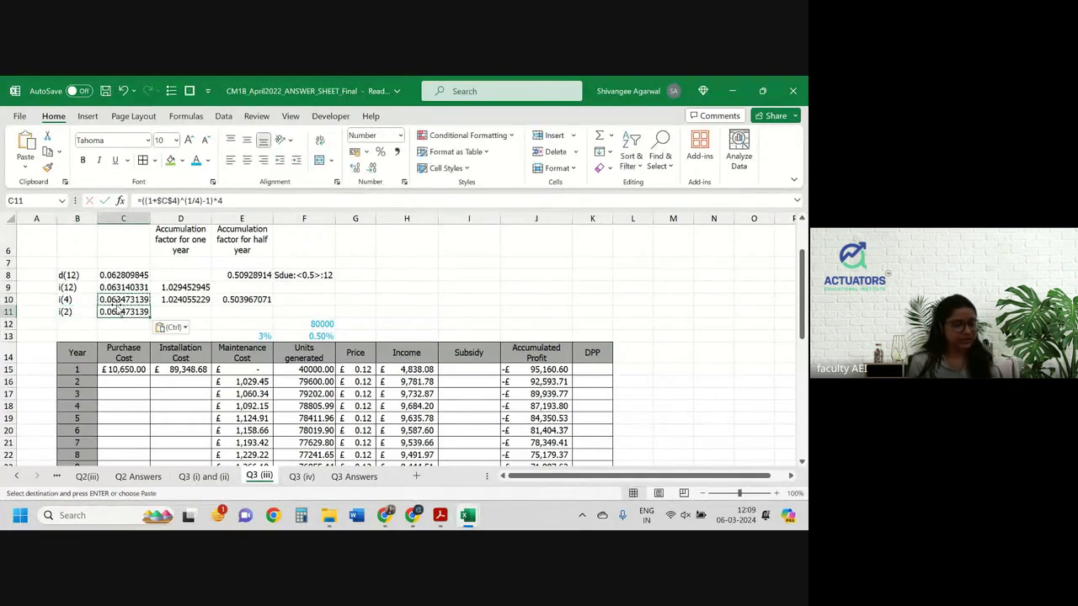
pyautogui.doubleClick(122, 312)
pyautogui.click(165, 312)
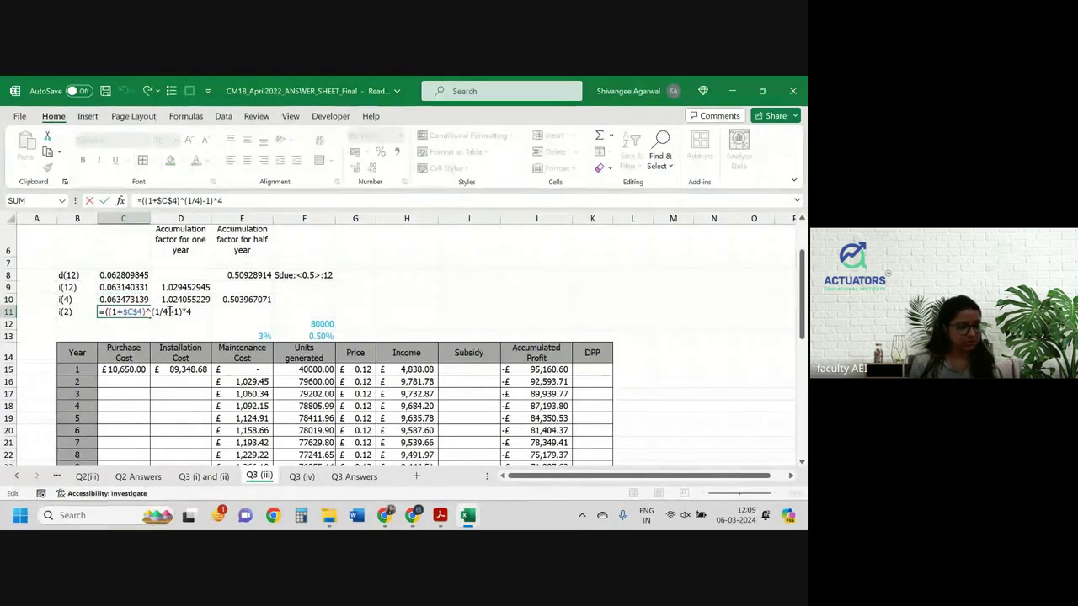
pyautogui.press('BackSpace')
pyautogui.write('2')
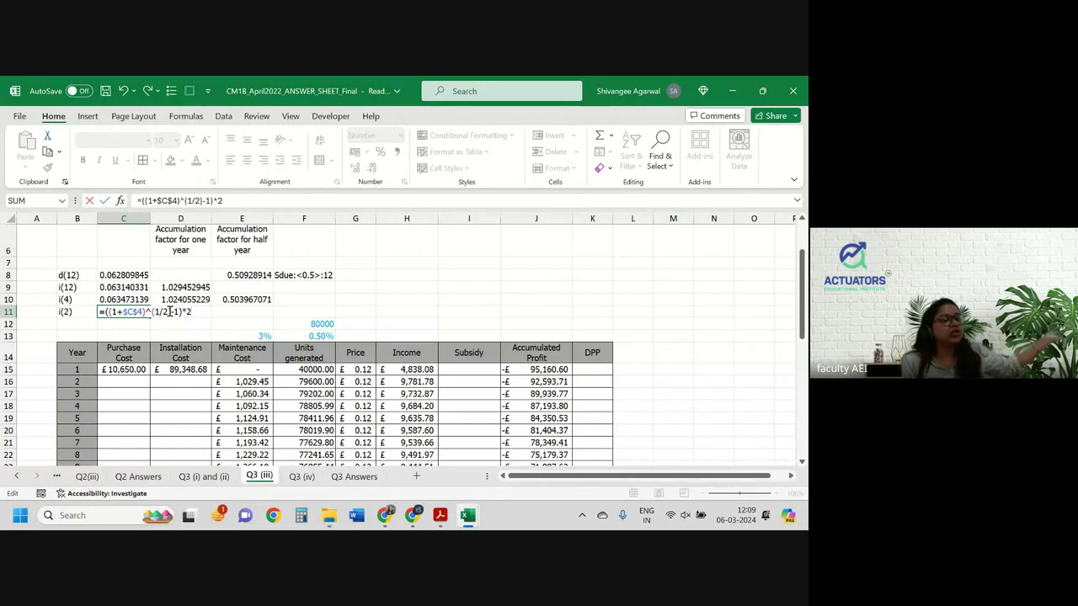
pyautogui.press('Return')
pyautogui.scroll(2, 168, 311)
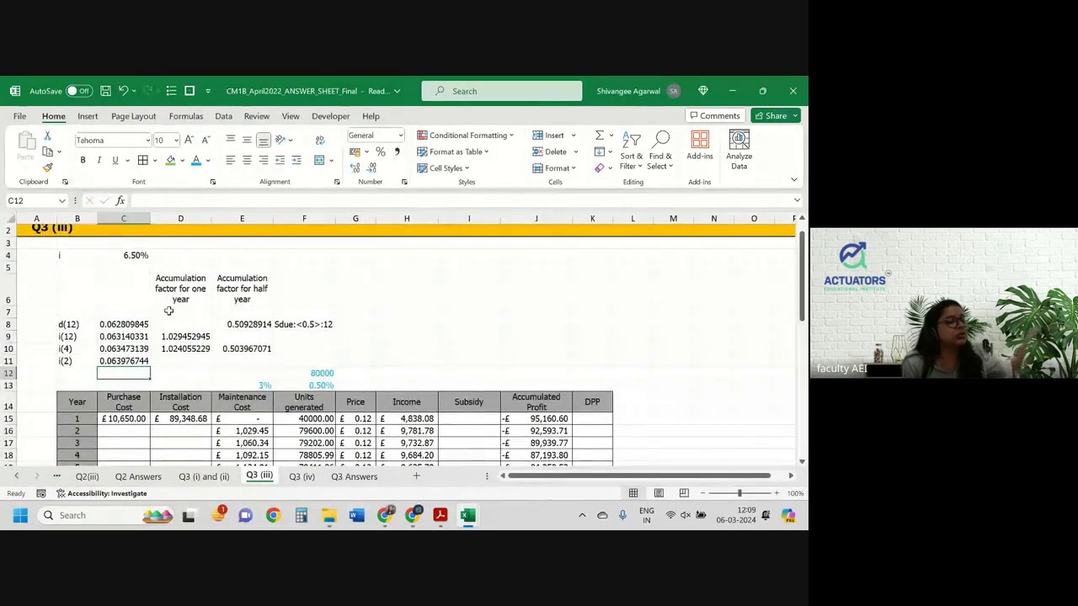
pyautogui.scroll(1, 169, 311)
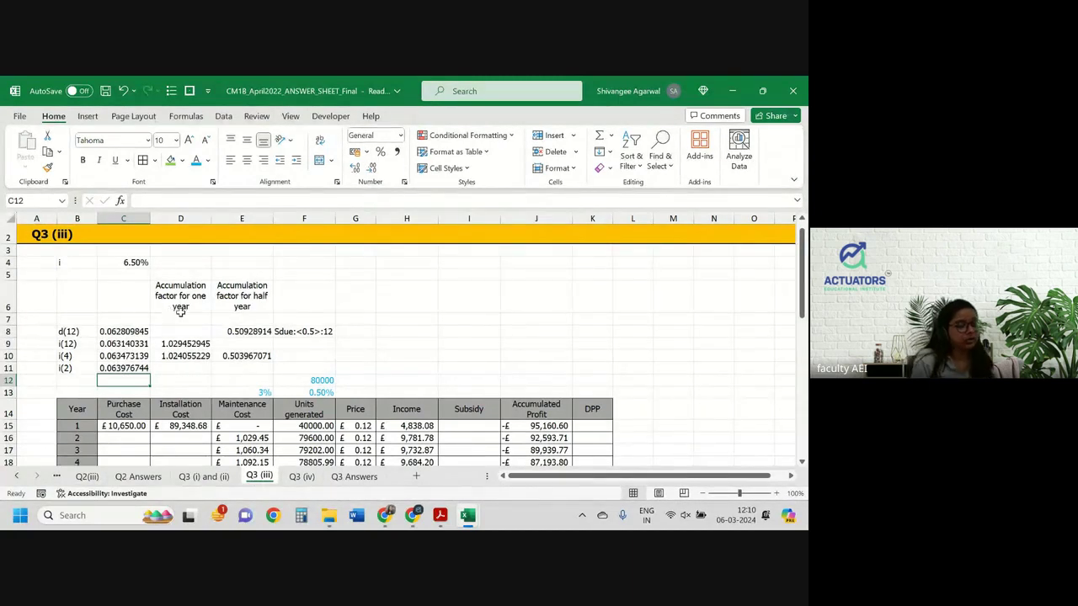
# Set D11's one-year accumulation factor to 1.015994186 using the 6.50% rate in C4.
pyautogui.click(187, 369)
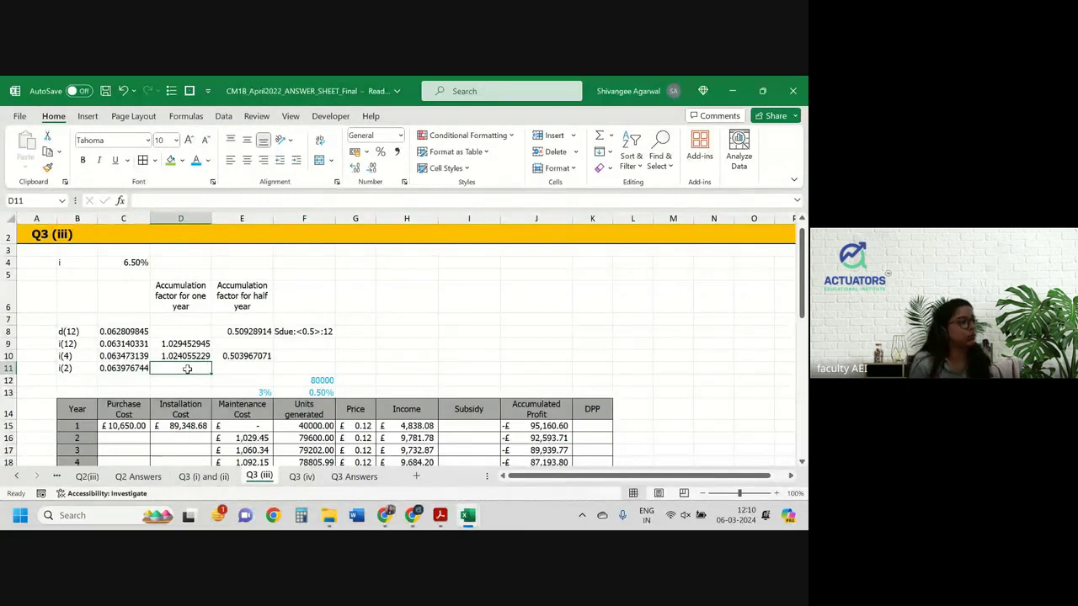
pyautogui.moveTo(190, 356); pyautogui.dragTo(195, 378)
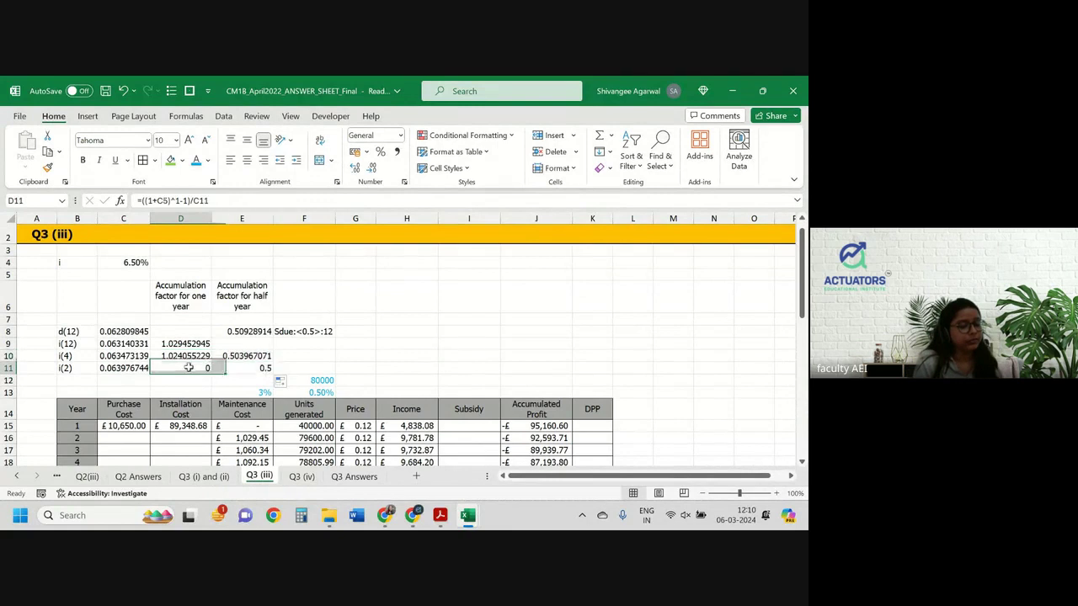
pyautogui.doubleClick(190, 370)
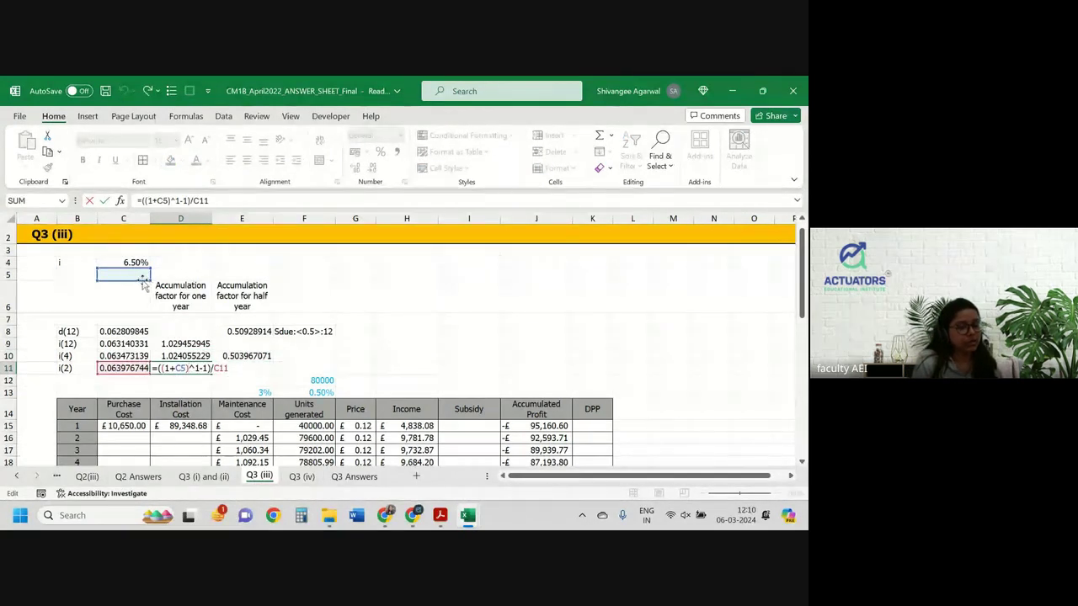
pyautogui.moveTo(148, 281); pyautogui.dragTo(147, 267)
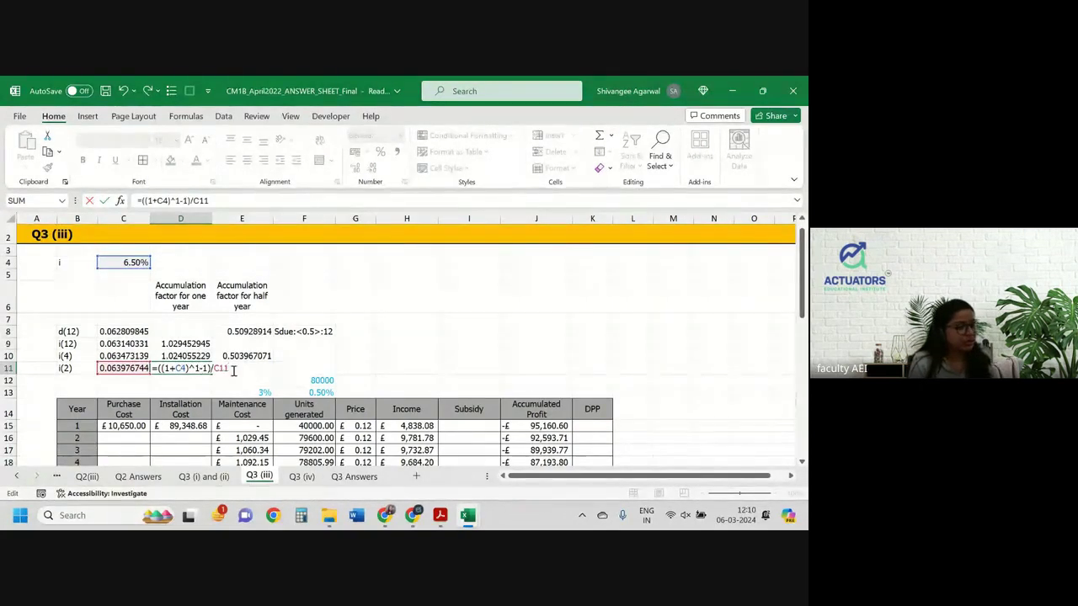
pyautogui.click(270, 366)
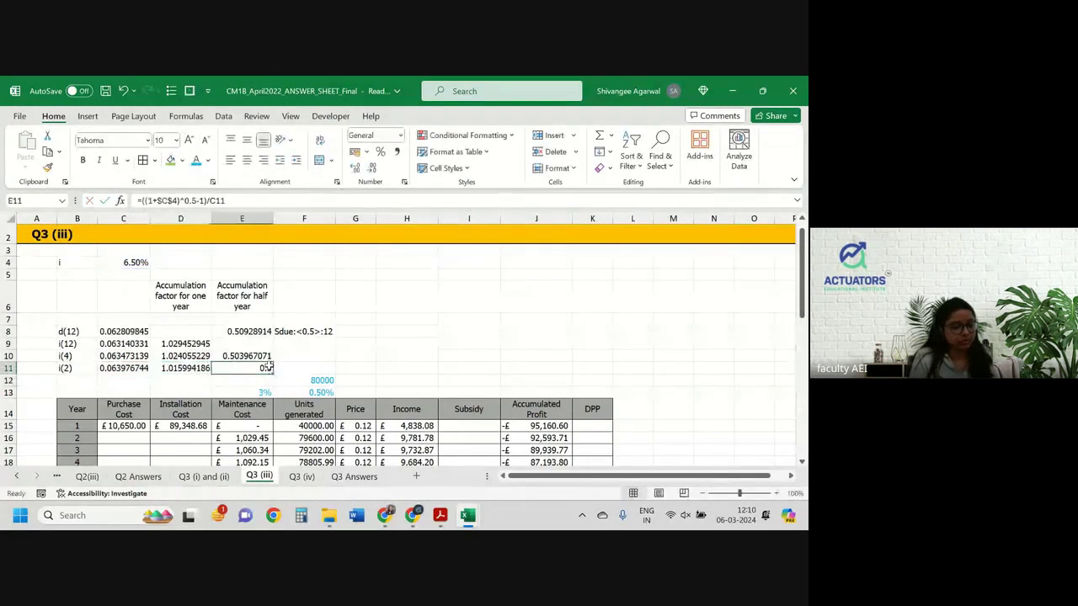
# Review E11's half-year factor formula and show it to six decimals as 0.500000.
pyautogui.doubleClick(266, 367)
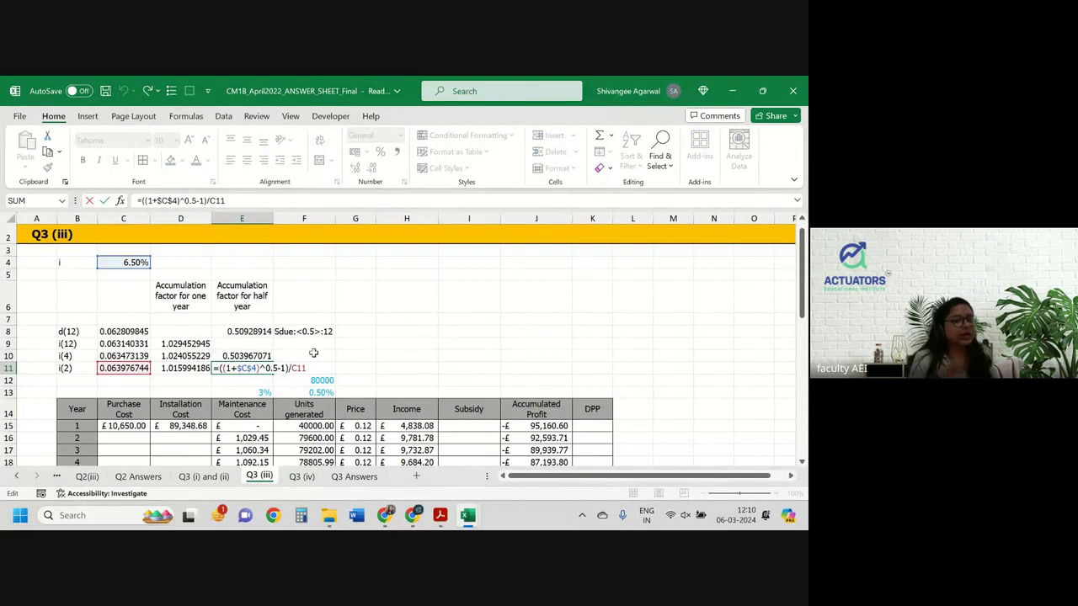
pyautogui.press('Escape')
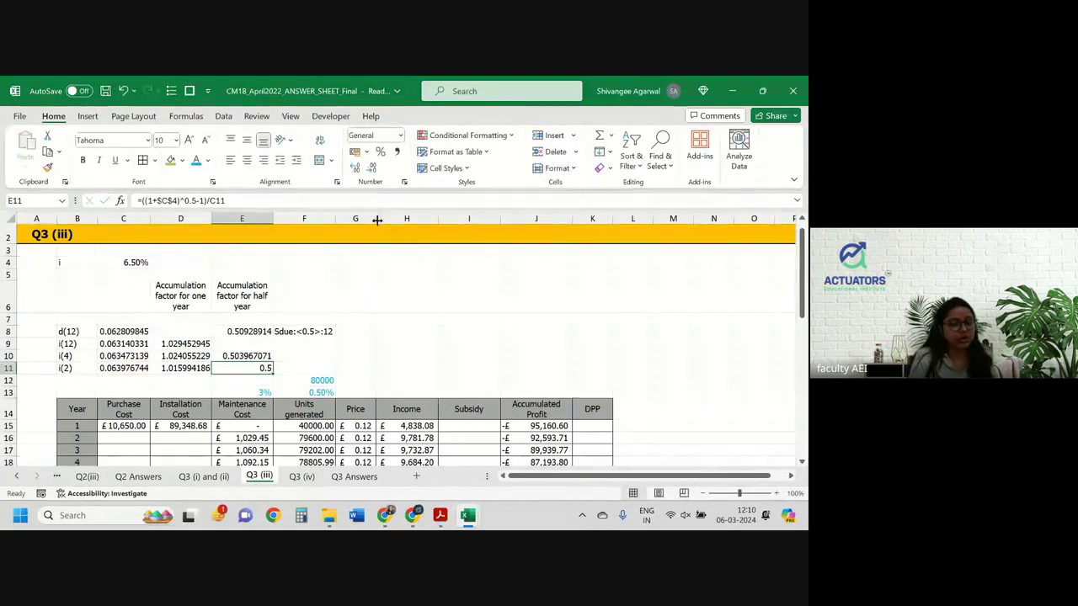
pyautogui.click(354, 167)
pyautogui.click(355, 168)
pyautogui.click(355, 167)
pyautogui.click(355, 168)
pyautogui.click(355, 168)
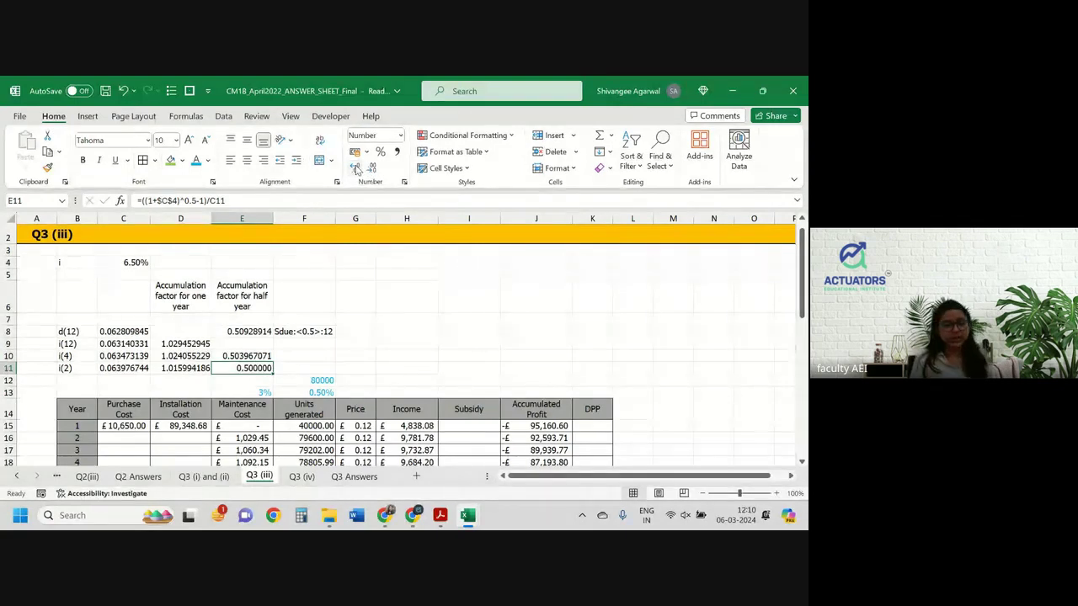
# Enter the 0.10 subsidy rate in I13.
pyautogui.scroll(-1, 459, 374)
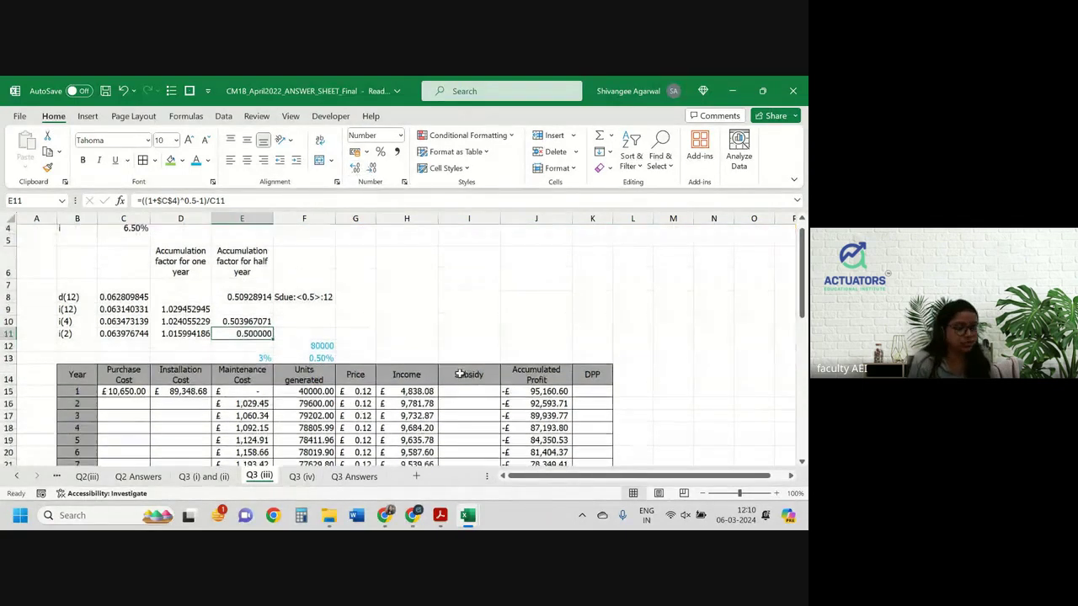
pyautogui.click(473, 391)
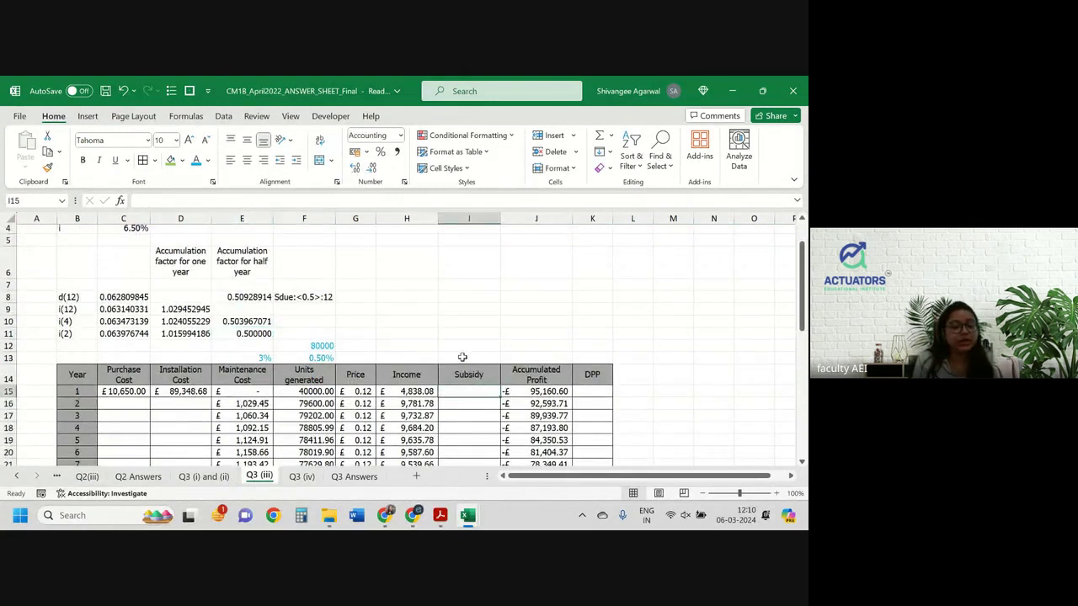
pyautogui.click(462, 357)
pyautogui.write('-')
pyautogui.press('BackSpace')
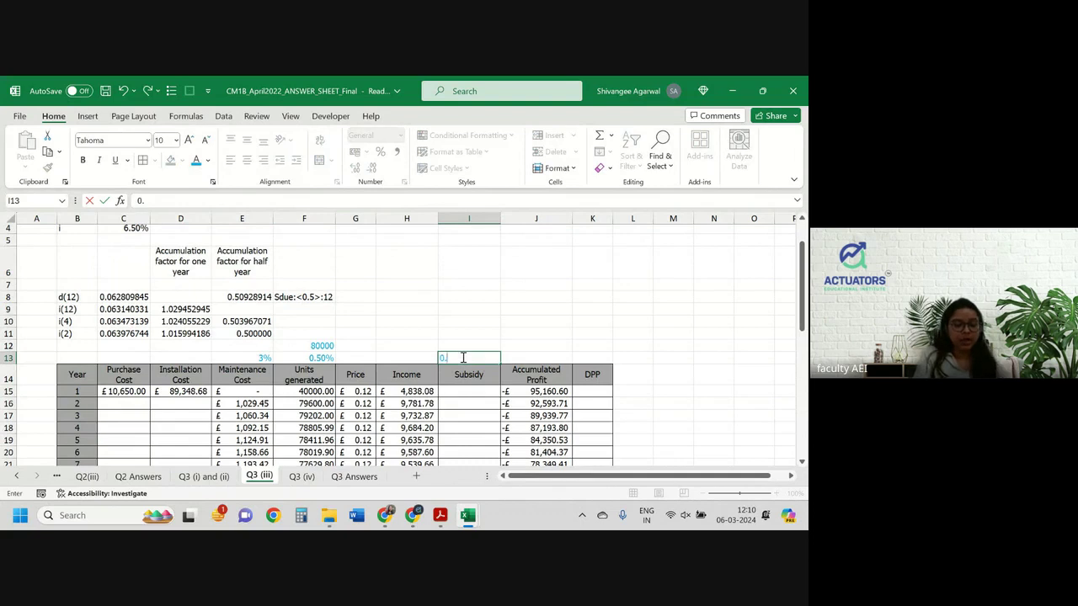
pyautogui.write('0.10')
pyautogui.press('Return')
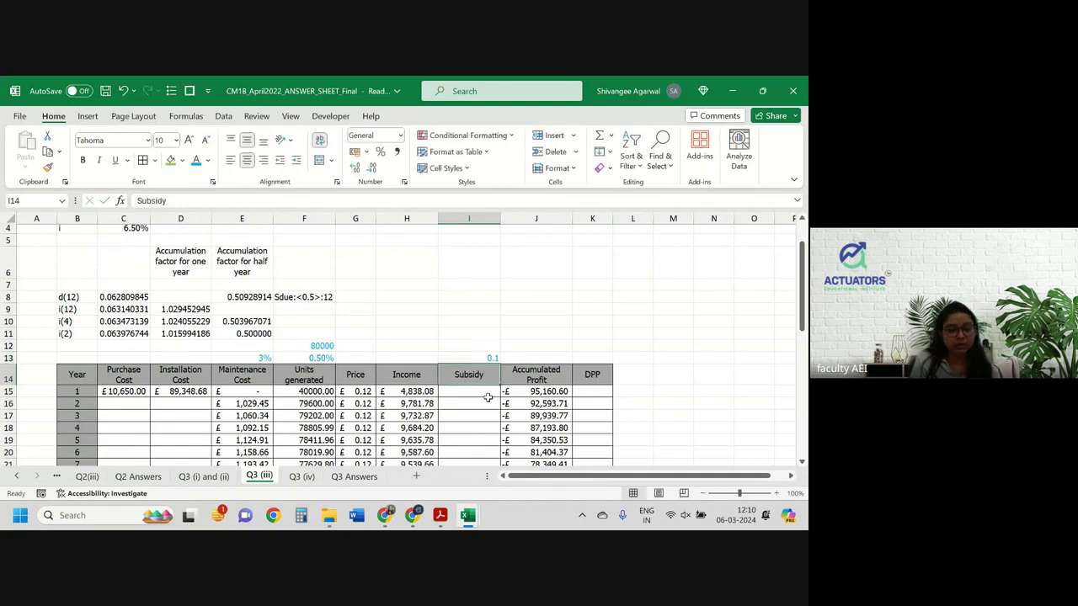
# Enter year 1's subsidy in I15 as =F15*I13*E11*2, giving £4,000.00.
pyautogui.click(481, 392)
pyautogui.write('=')
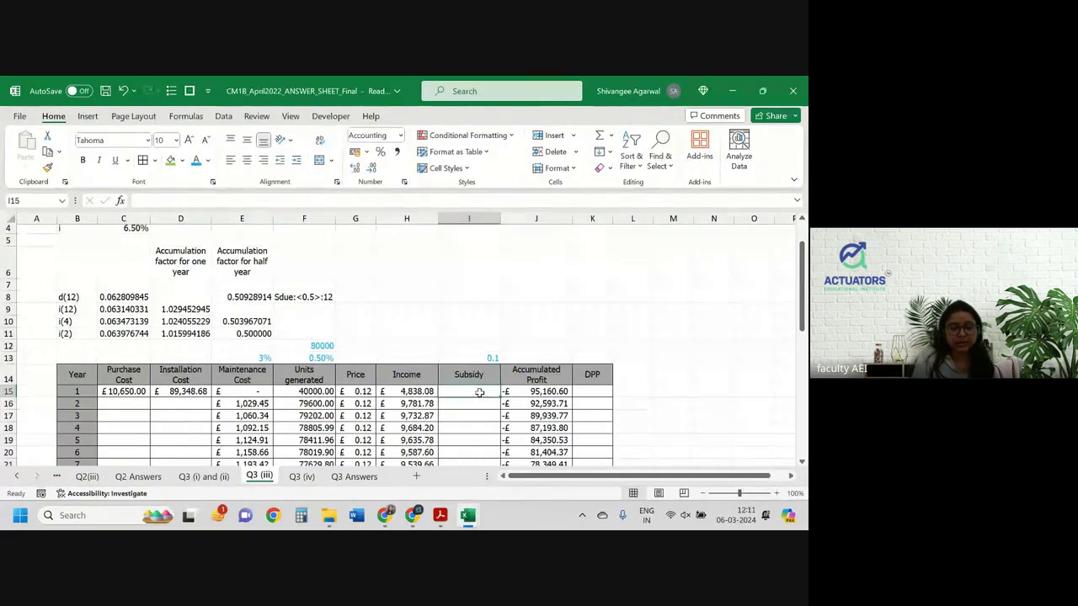
pyautogui.press('Left')
pyautogui.press('Left')
pyautogui.press('Left')
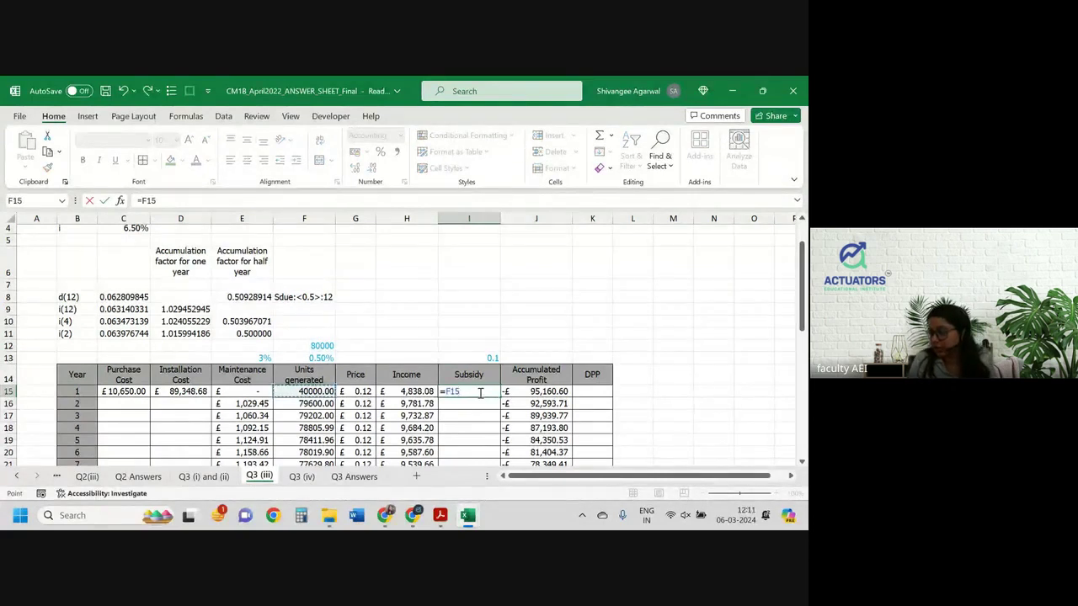
pyautogui.write('*')
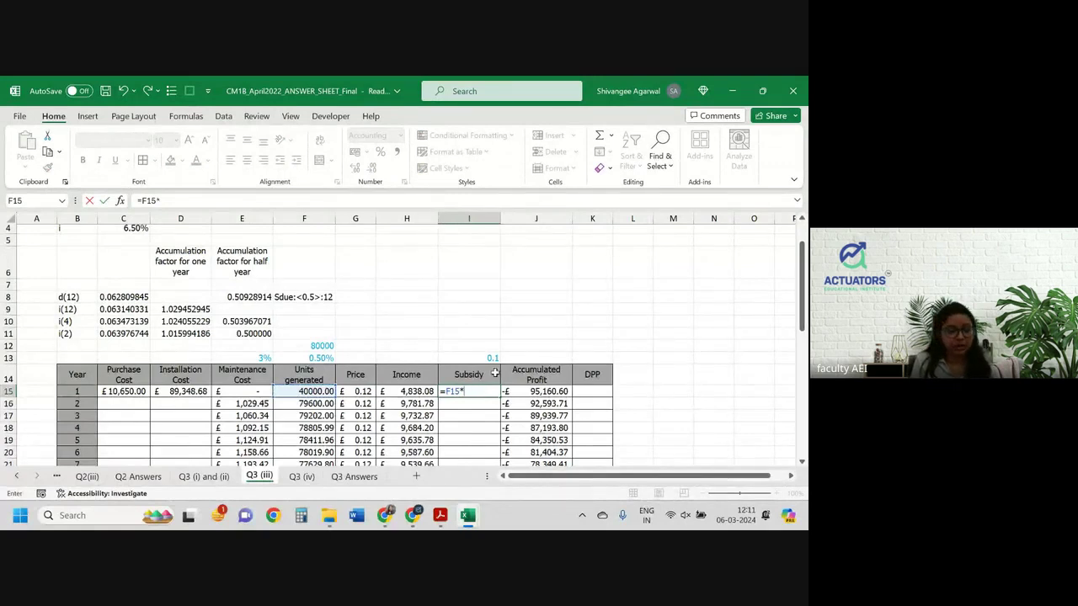
pyautogui.click(481, 358)
pyautogui.write('*')
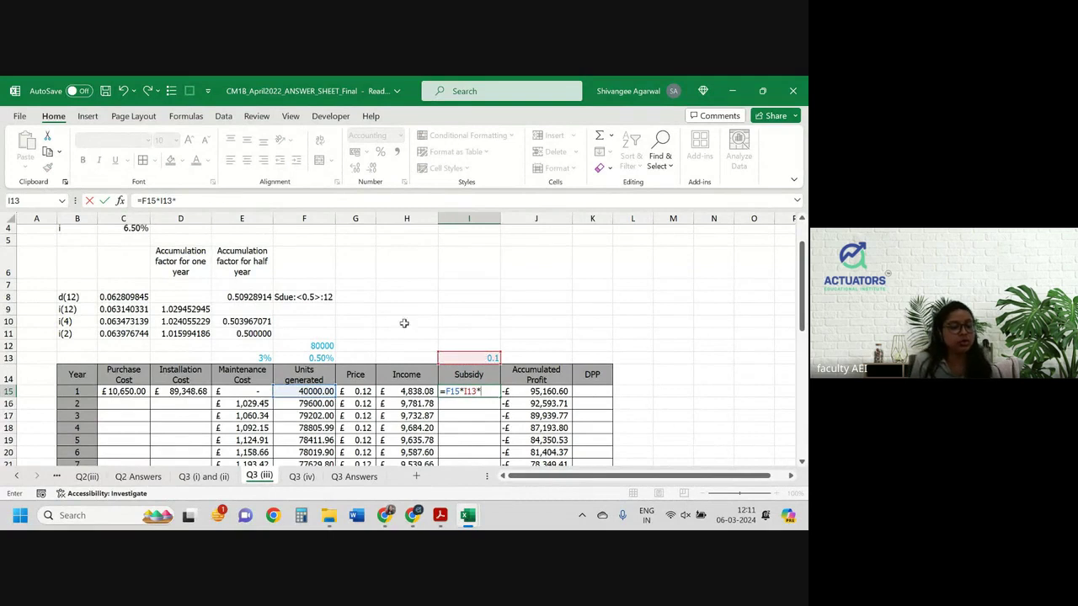
pyautogui.click(250, 334)
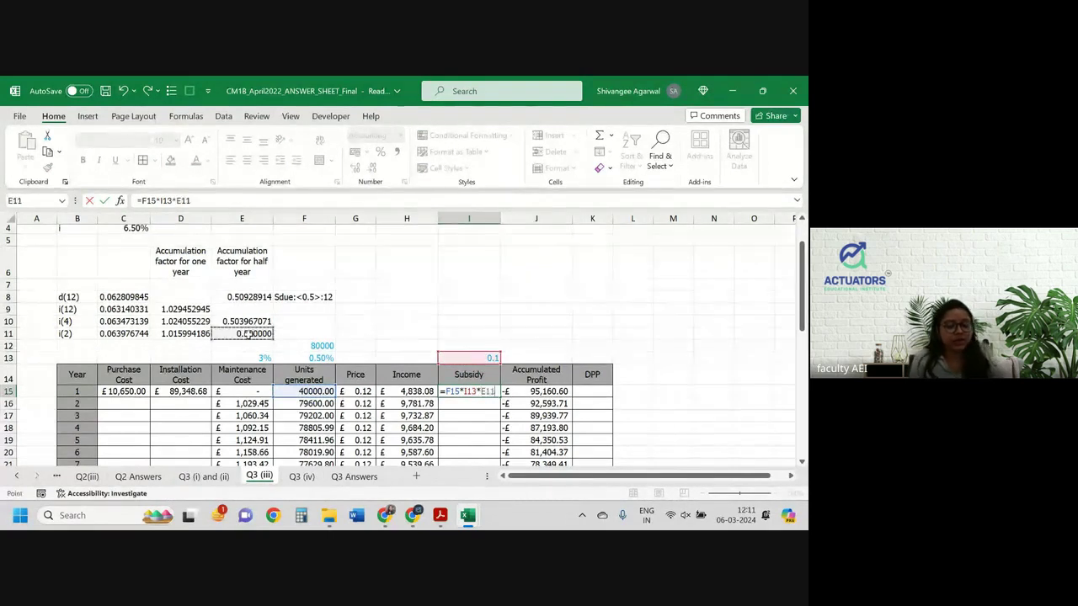
pyautogui.write('*2')
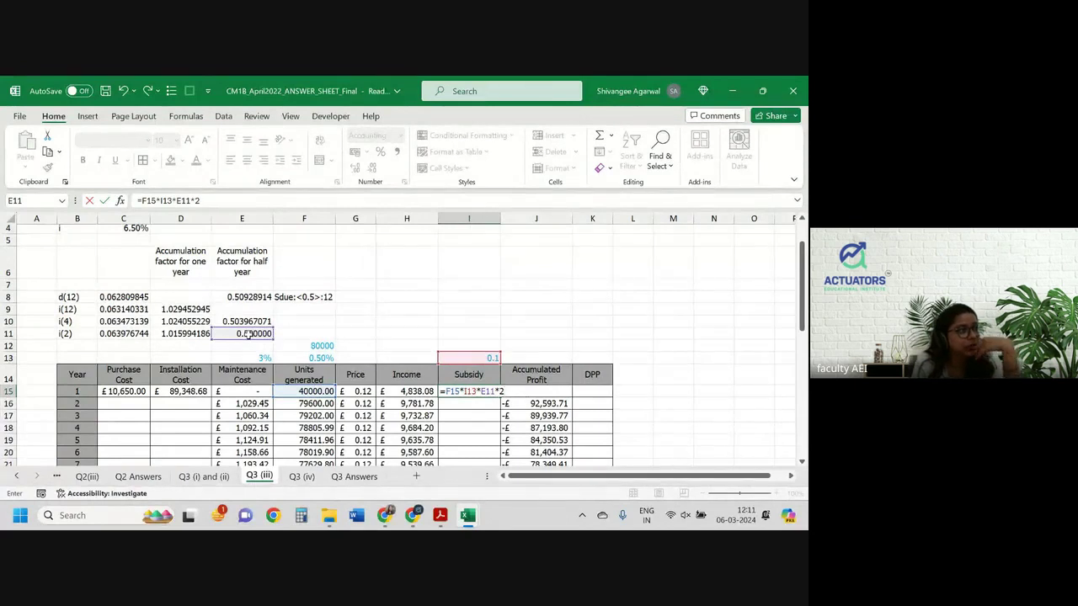
pyautogui.press('Return')
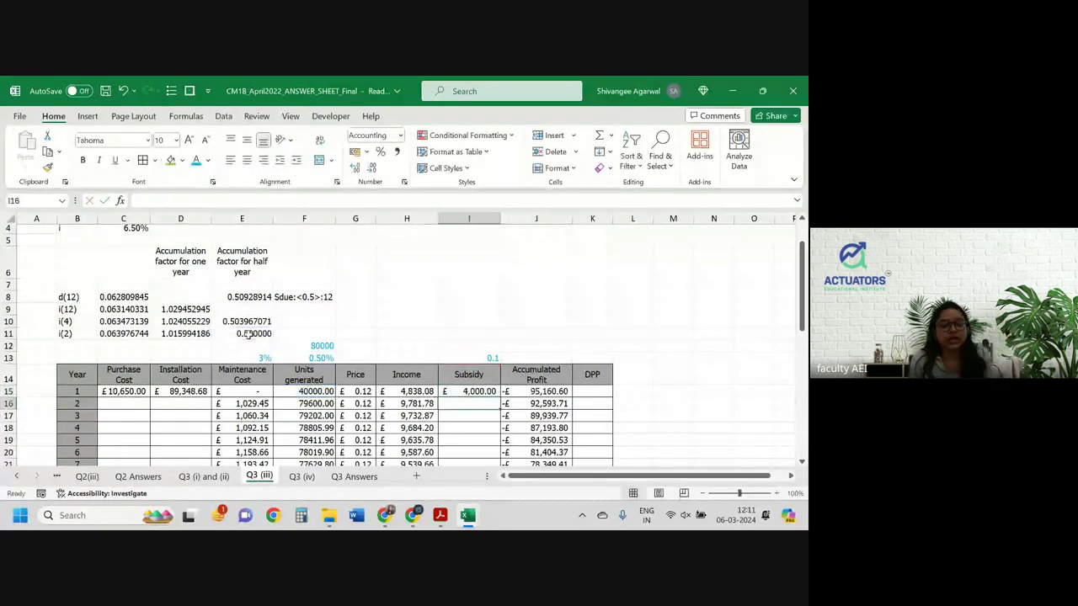
# Enter year 2's subsidy in I16 as =F16*$I$13*$D$11.
pyautogui.write('=')
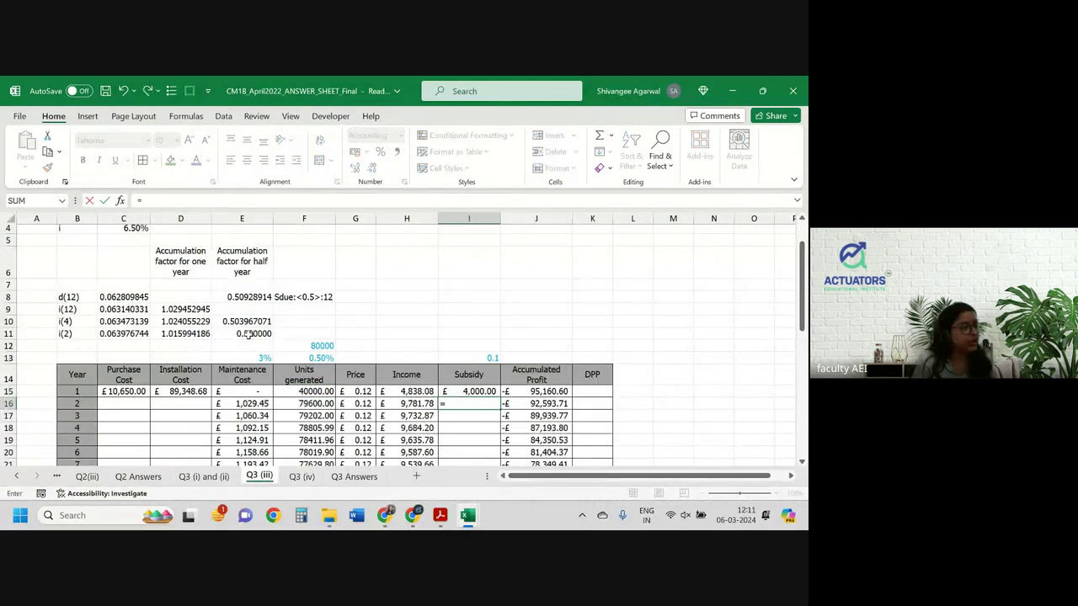
pyautogui.press('Left')
pyautogui.press('Left')
pyautogui.press('Left')
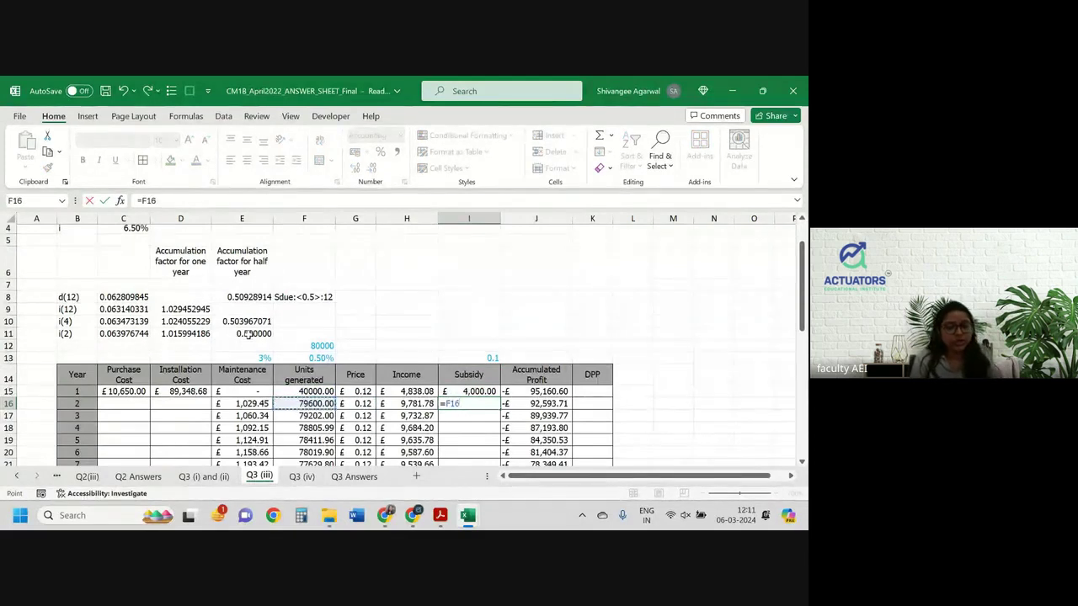
pyautogui.write('*')
pyautogui.press('Up')
pyautogui.press('Up')
pyautogui.press('Up')
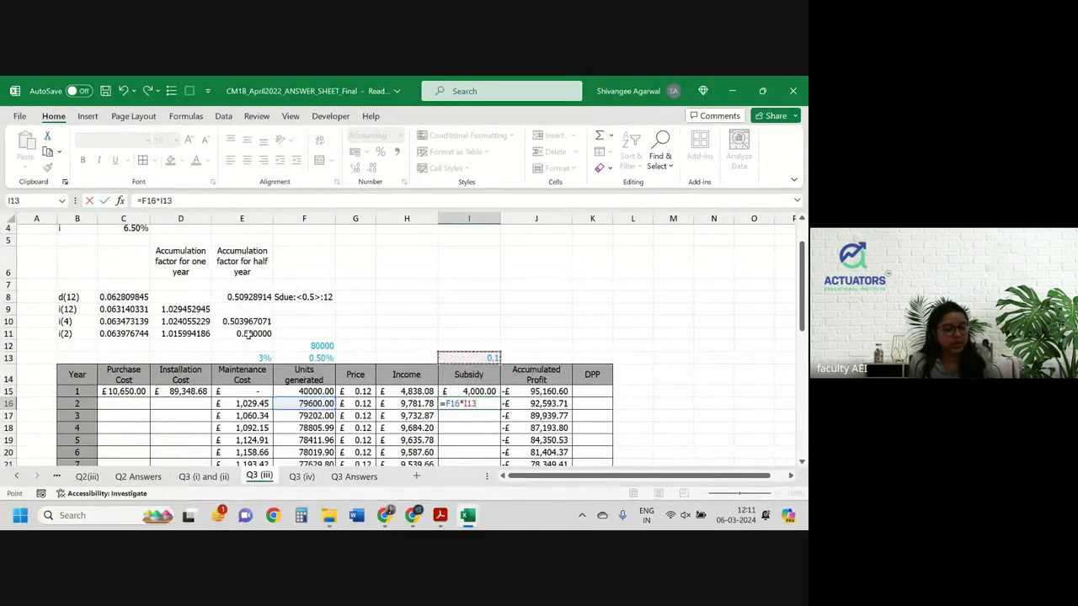
pyautogui.press('F4')
pyautogui.write('*')
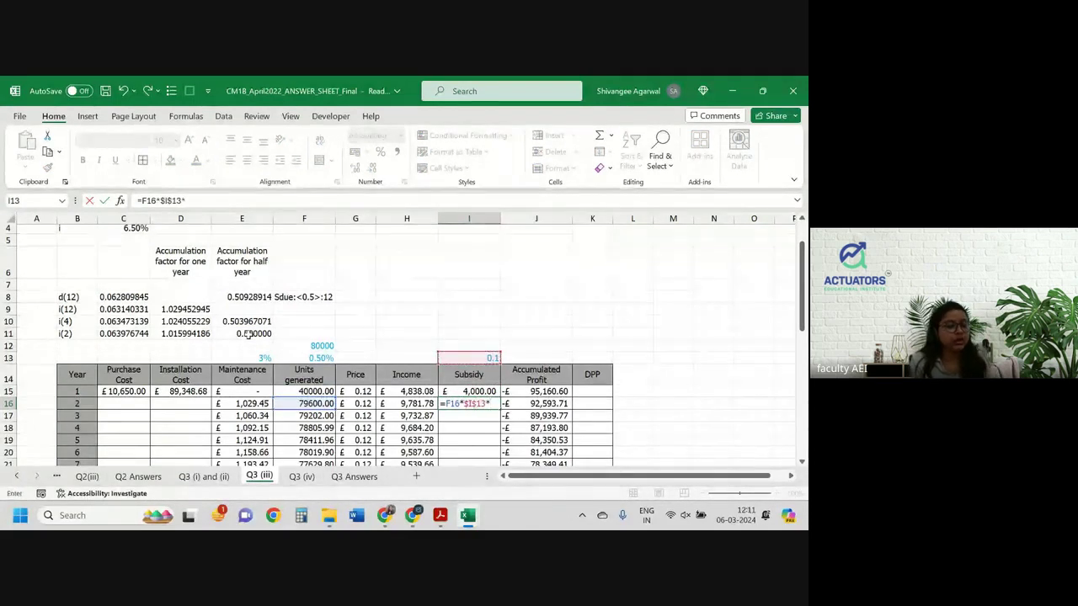
pyautogui.click(187, 334)
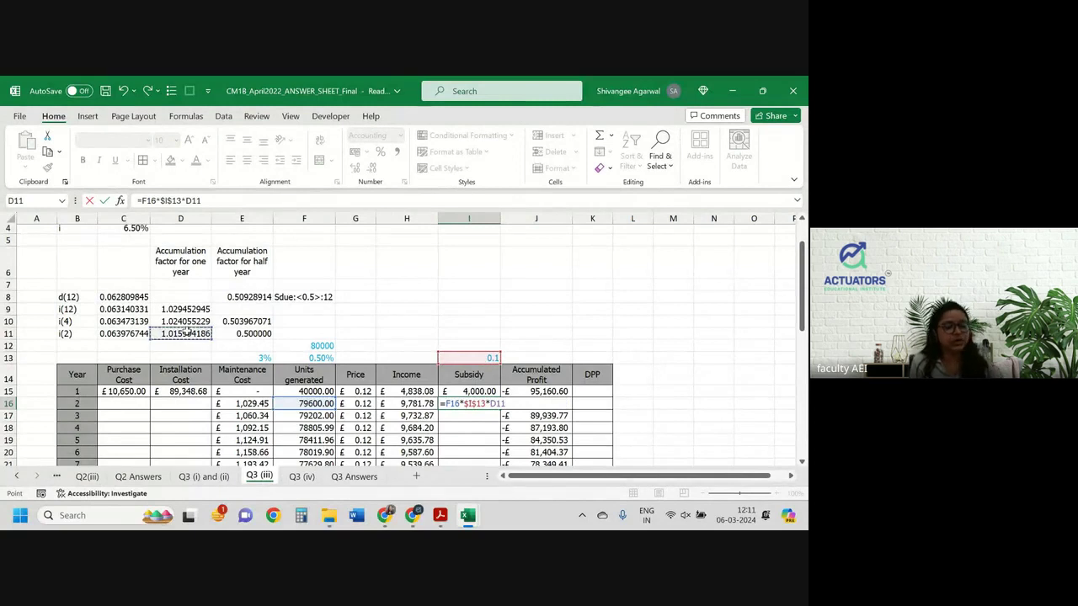
pyautogui.press('F4')
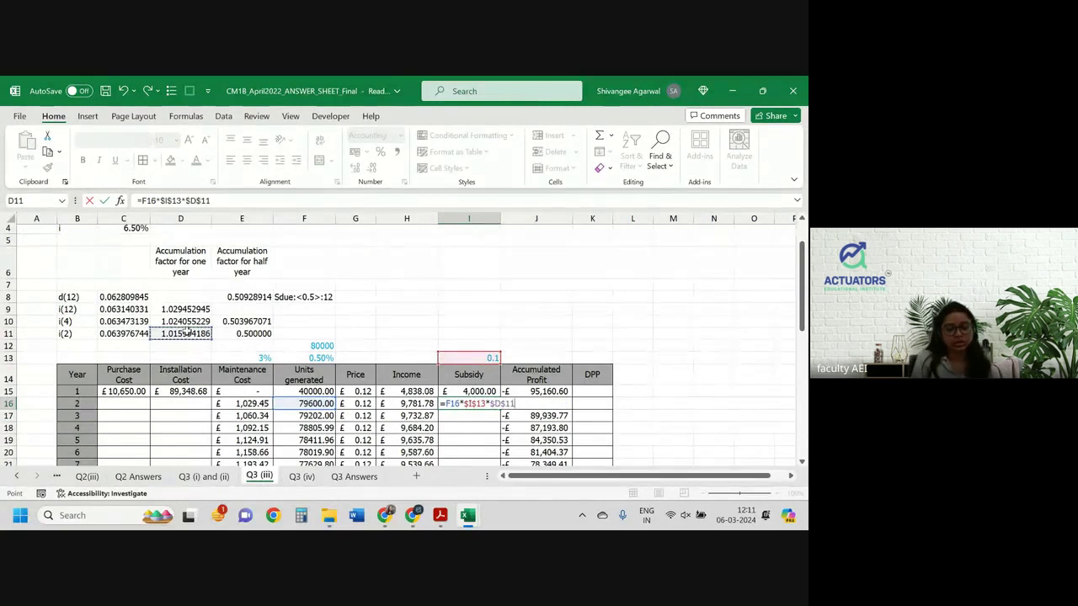
pyautogui.press('Return')
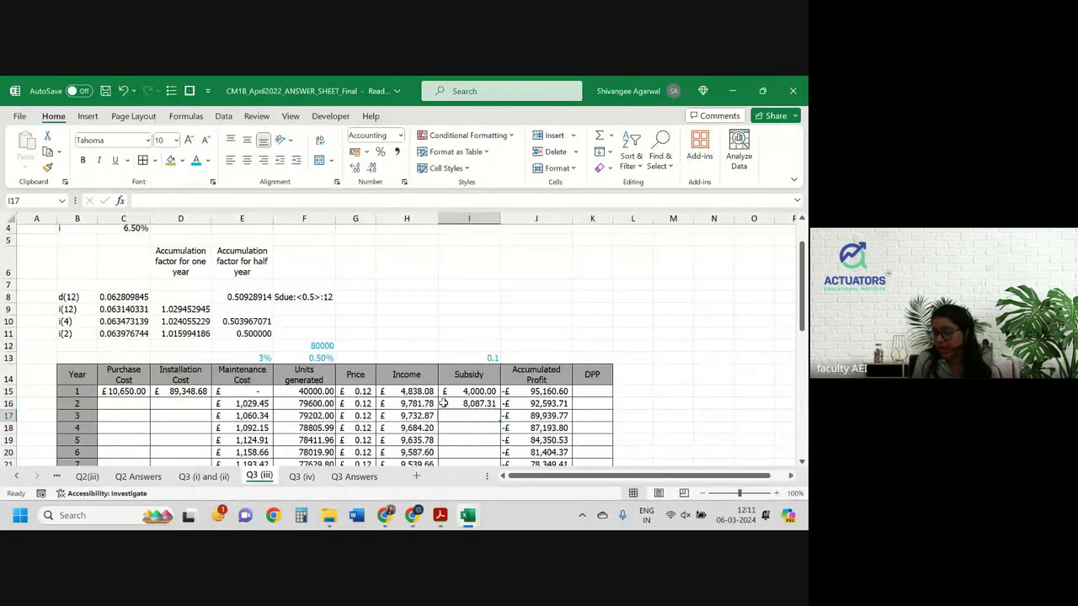
# Fill the subsidy formula down to I20, giving £8,087.31 down to £7,926.78.
pyautogui.scroll(-1, 443, 403)
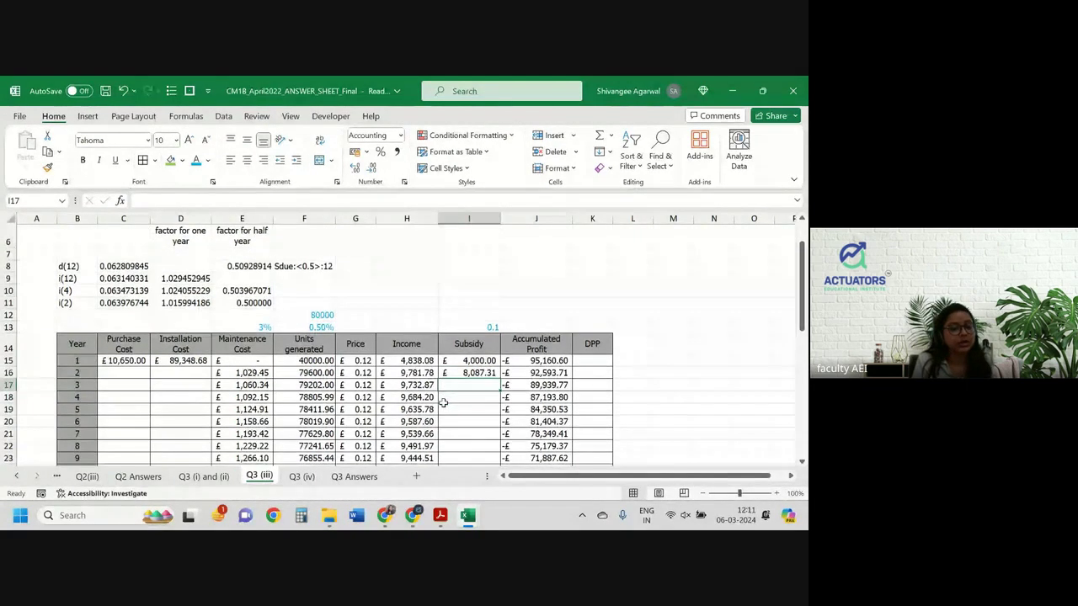
pyautogui.click(475, 371)
pyautogui.moveTo(500, 378); pyautogui.dragTo(494, 420)
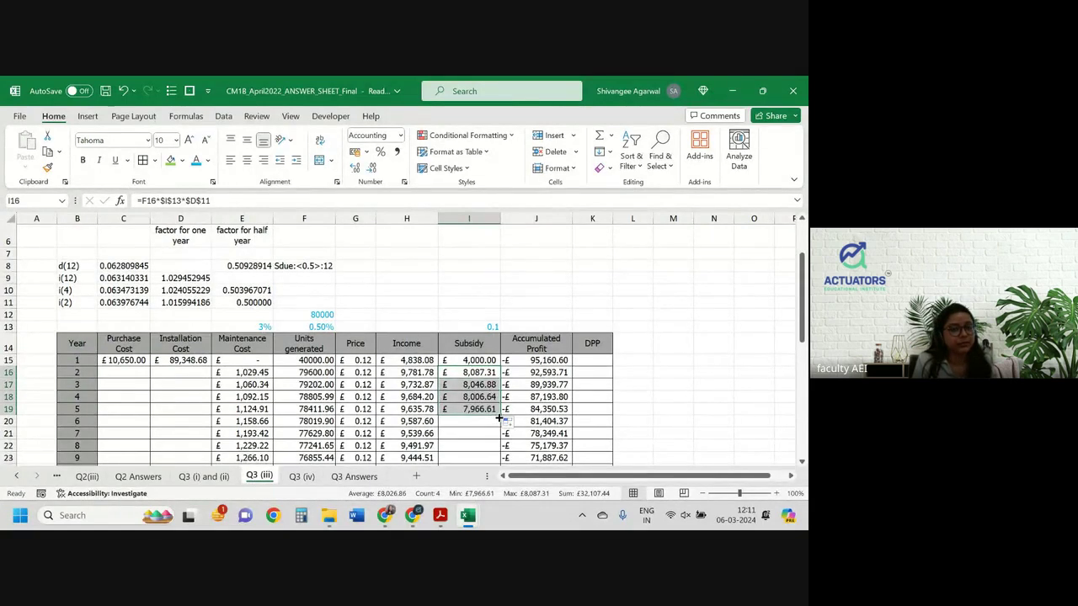
pyautogui.moveTo(499, 416); pyautogui.dragTo(498, 421)
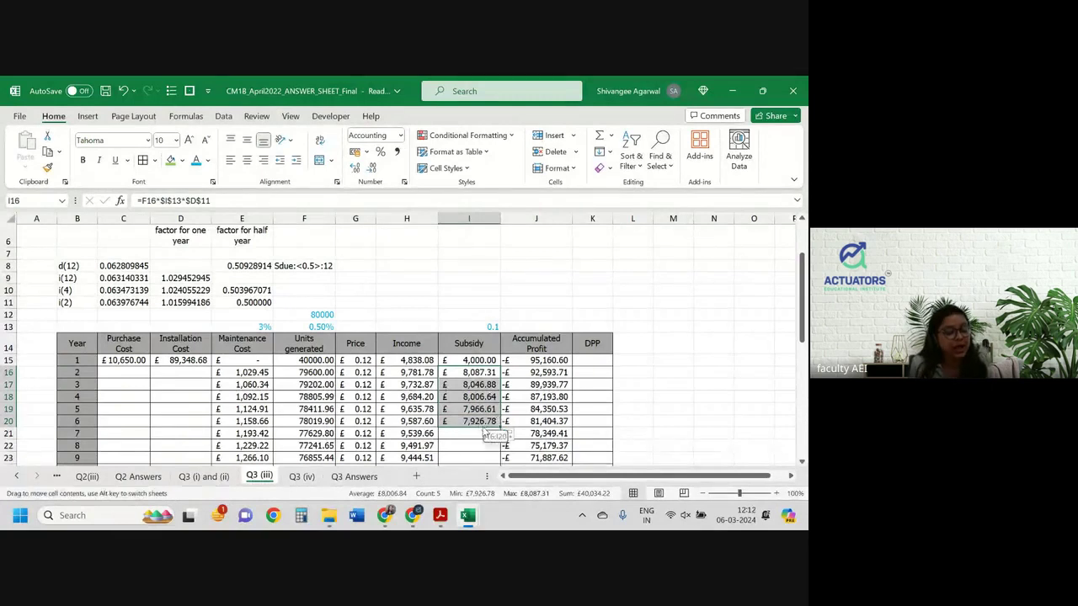
pyautogui.click(474, 421)
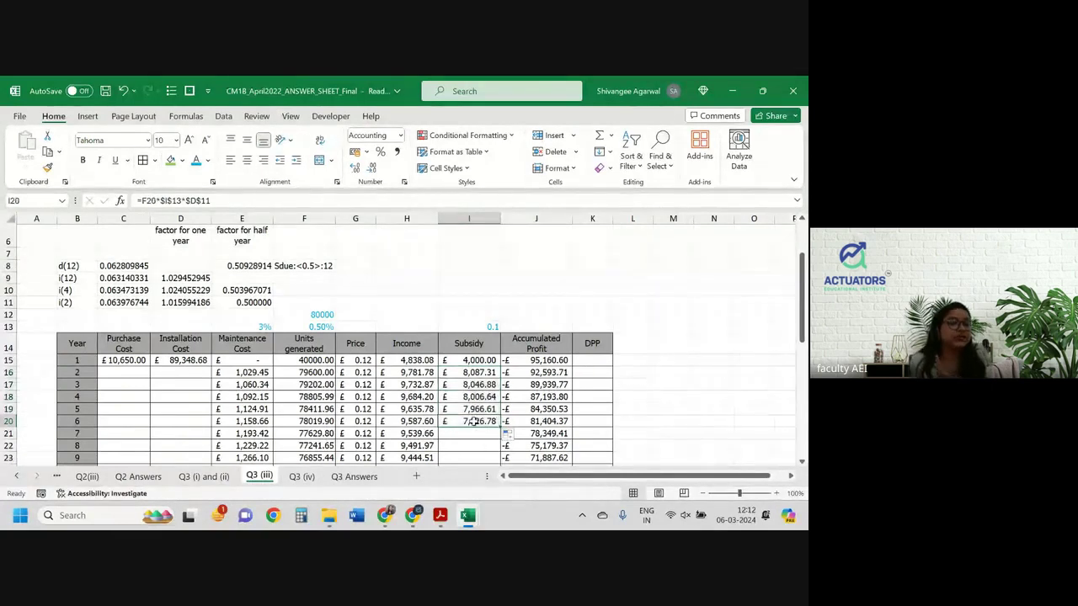
pyautogui.hotkey('alt', 'Tab')
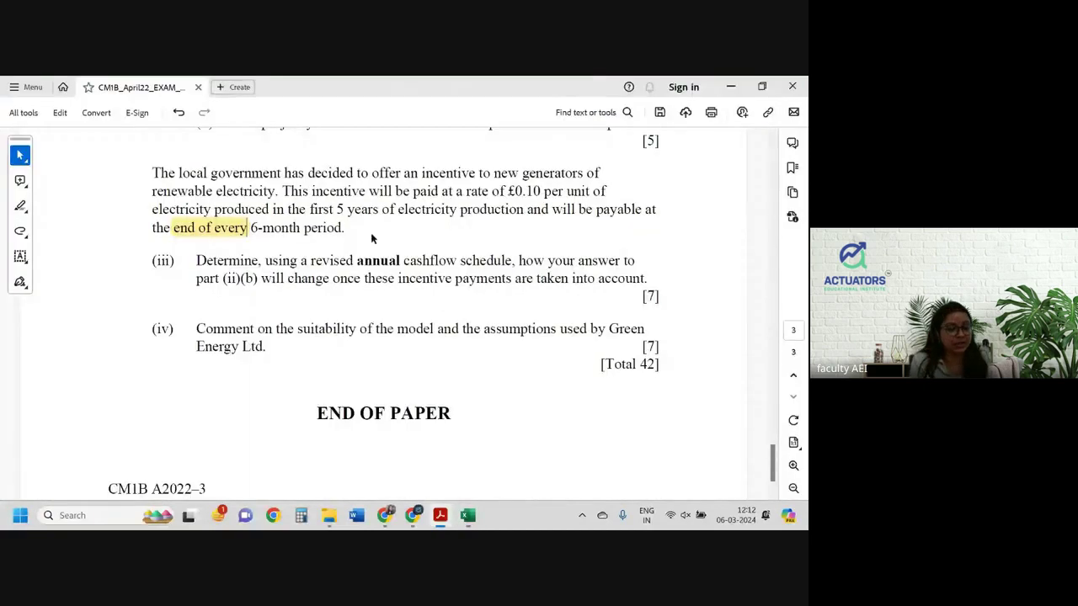
# Highlight 'years of electricity production' in yellow in question (iii).
pyautogui.moveTo(347, 209); pyautogui.dragTo(522, 211)
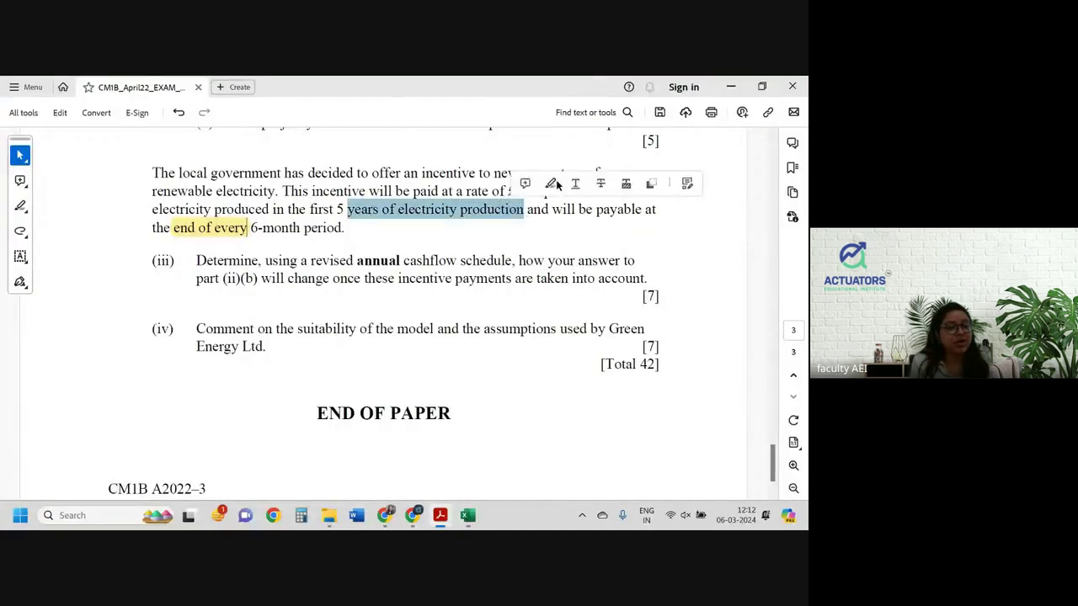
pyautogui.click(552, 183)
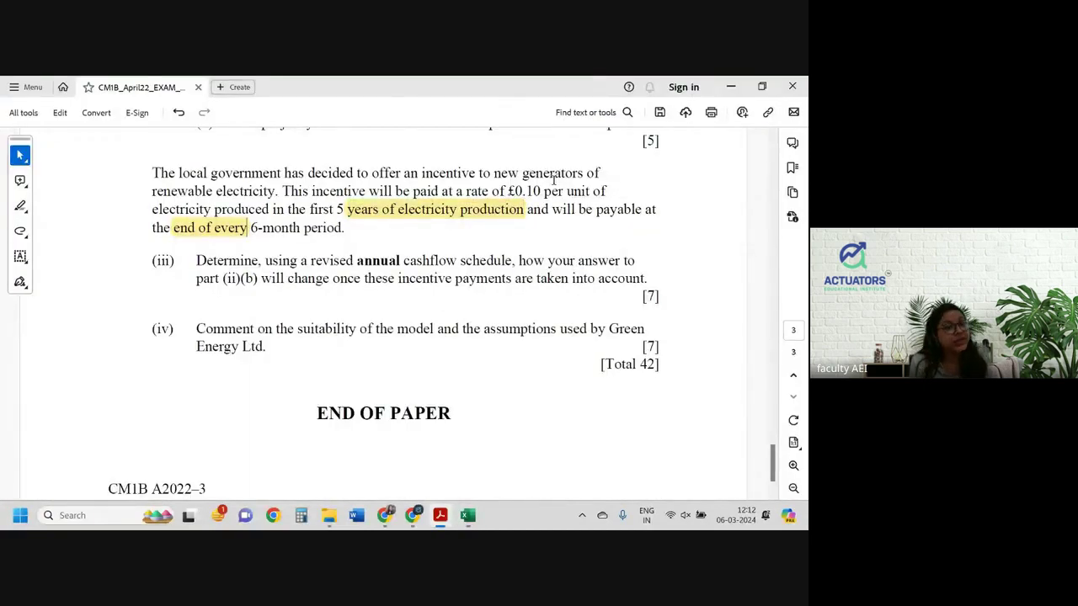
pyautogui.hotkey('alt', 'Tab')
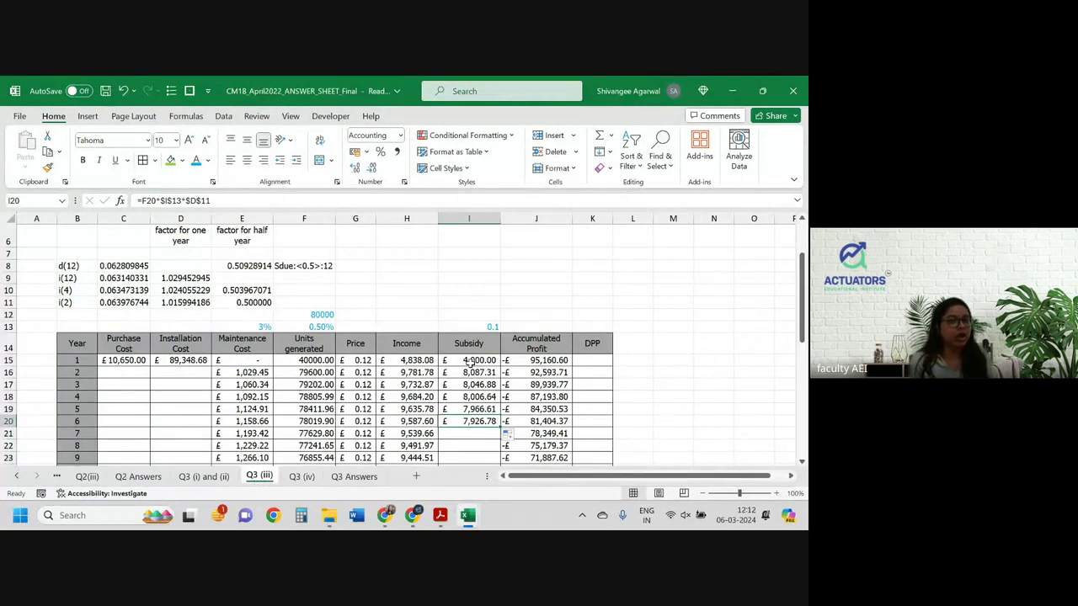
pyautogui.hotkey('alt', 'Tab')
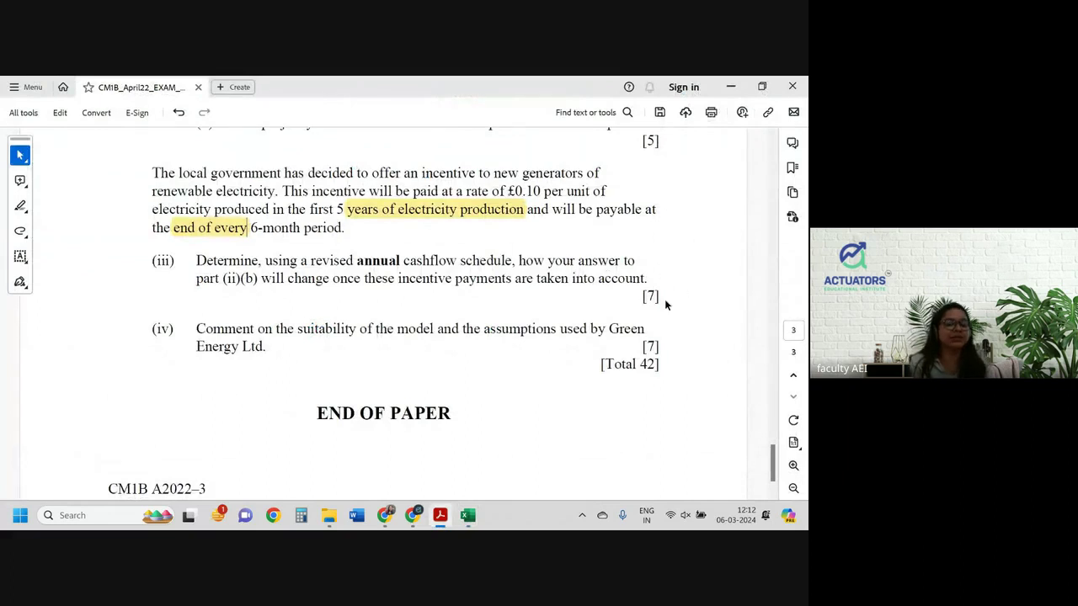
pyautogui.hotkey('alt', 'Tab')
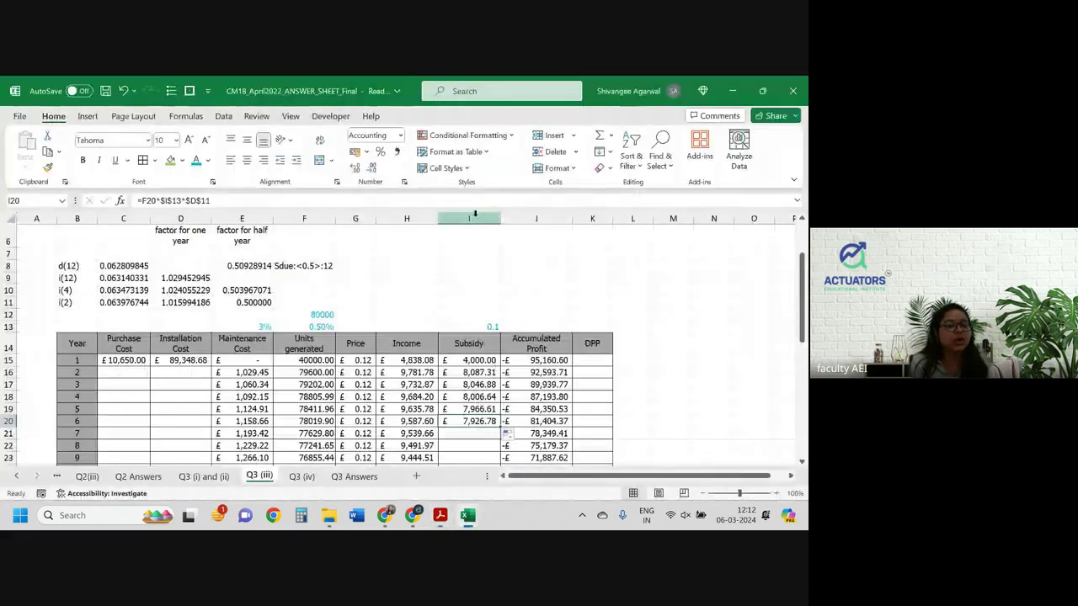
# Check the Subsidy formulas in I19 and I20, then edit I20's =F20*$I$13*$D$11.
pyautogui.click(471, 217)
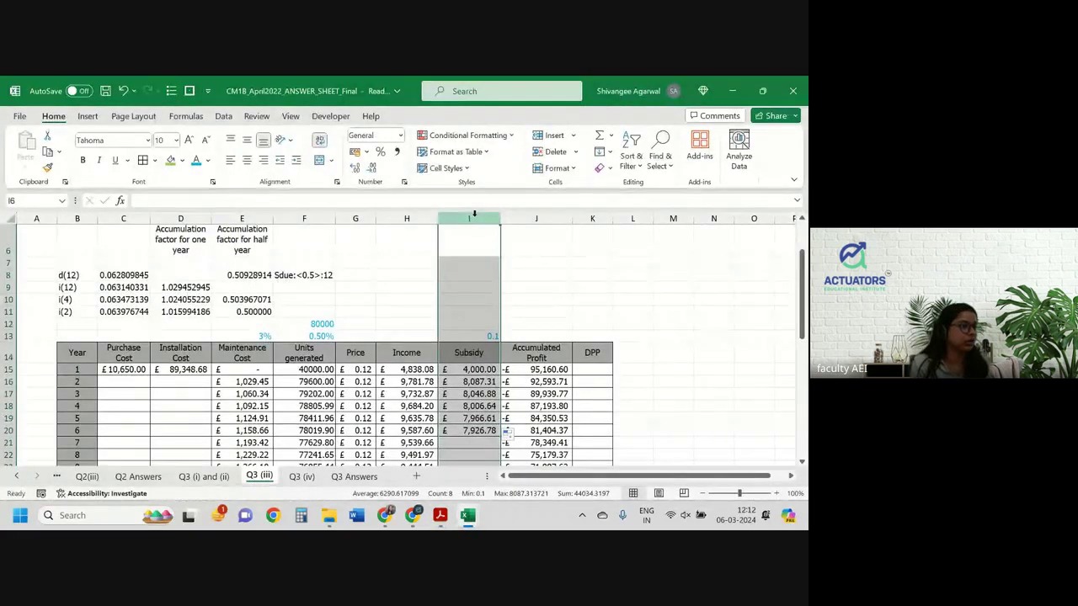
pyautogui.scroll(-1, 474, 214)
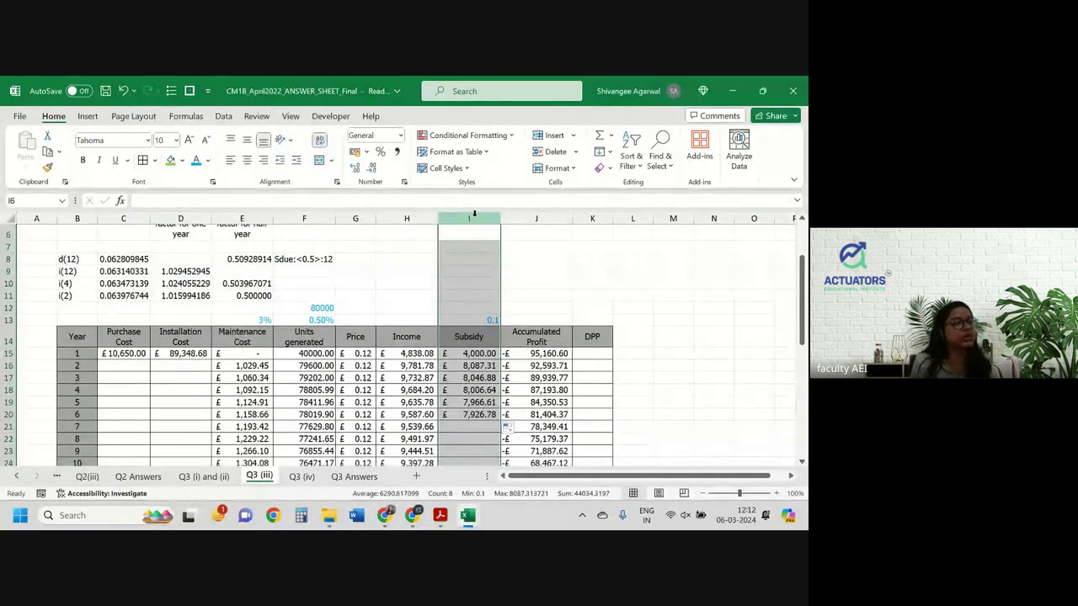
pyautogui.click(479, 401)
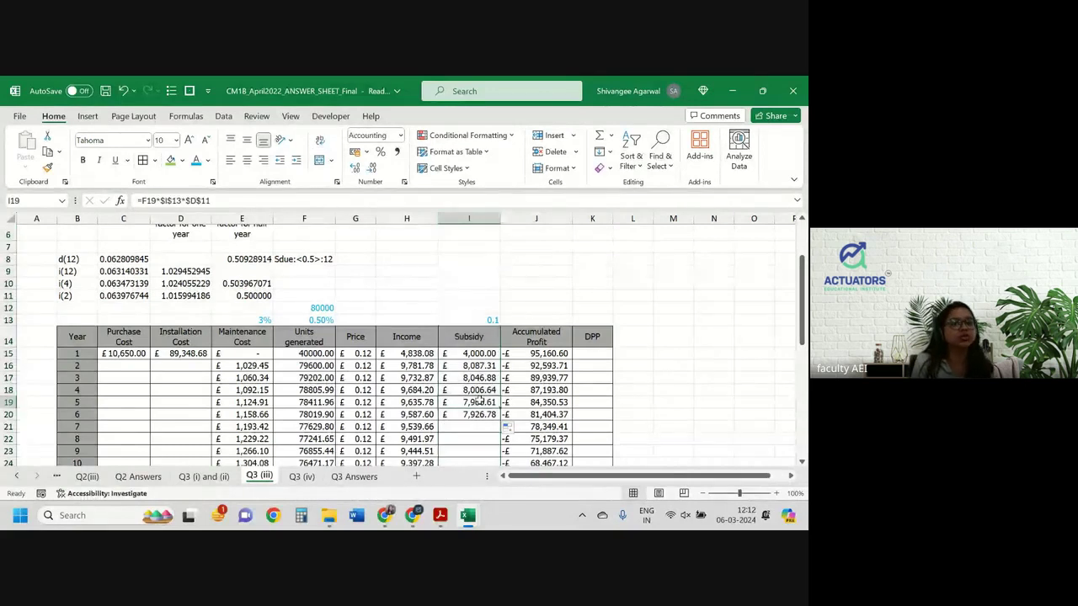
pyautogui.click(466, 415)
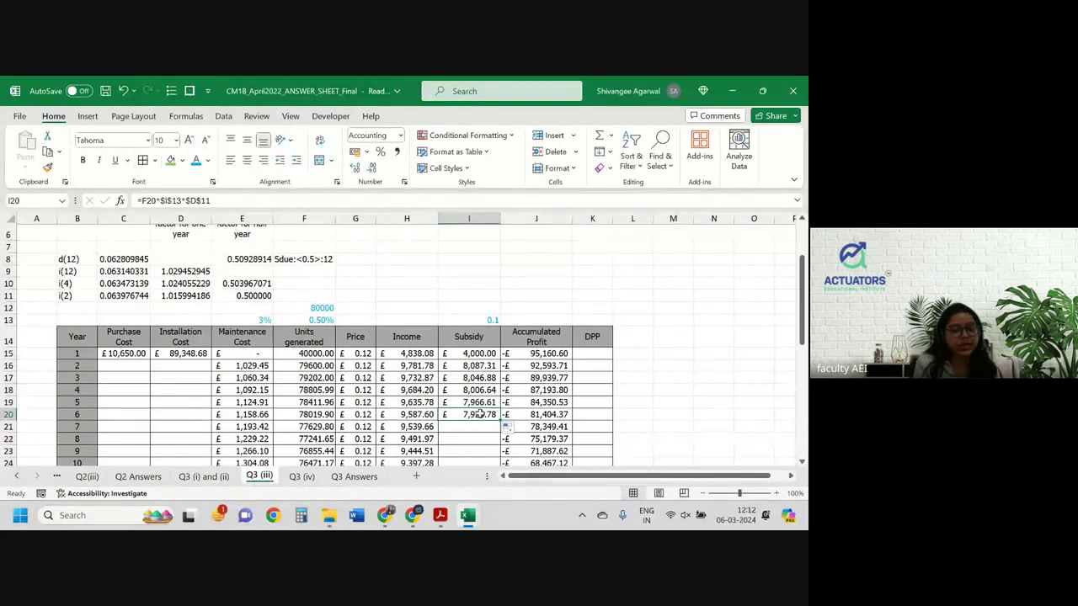
pyautogui.doubleClick(478, 415)
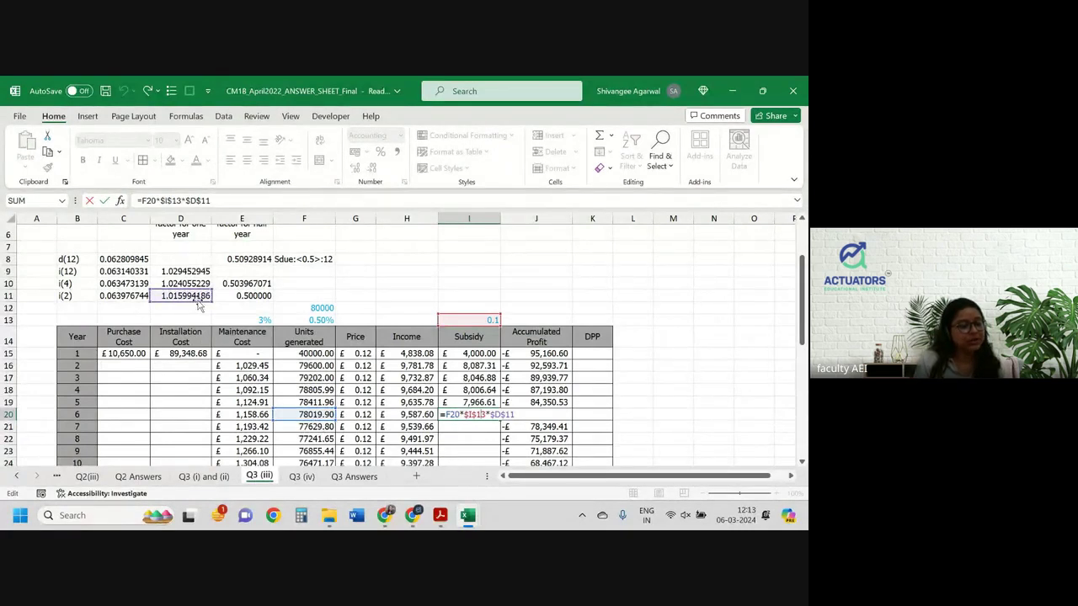
# Change I20 to =F20*$I$13*$E$11*(1+C4)^0.5 to use the half-year factor, then reopen it.
pyautogui.moveTo(200, 305); pyautogui.dragTo(234, 307)
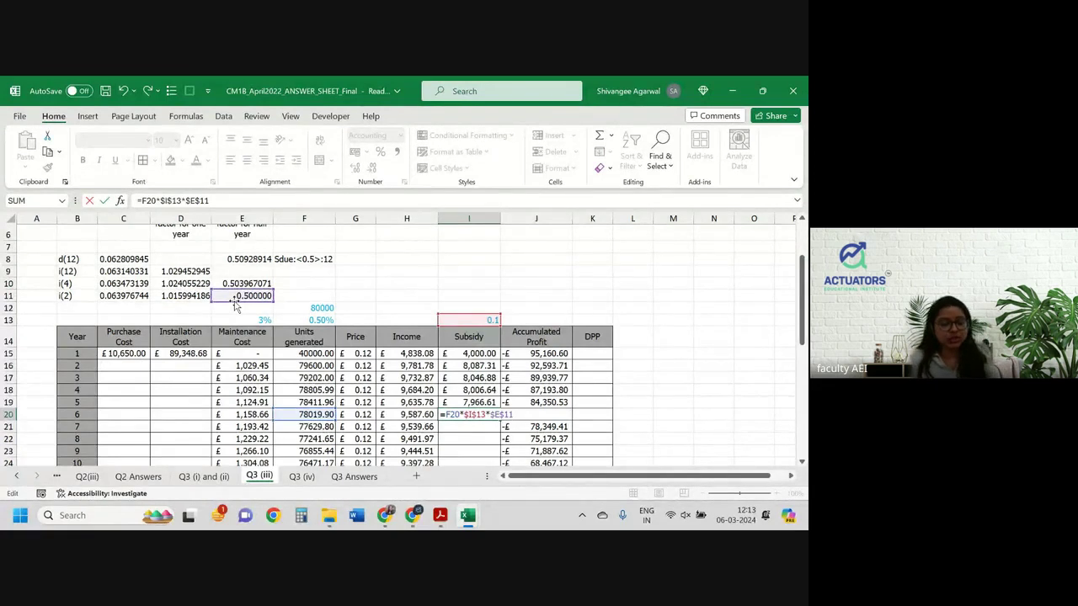
pyautogui.write('(1+')
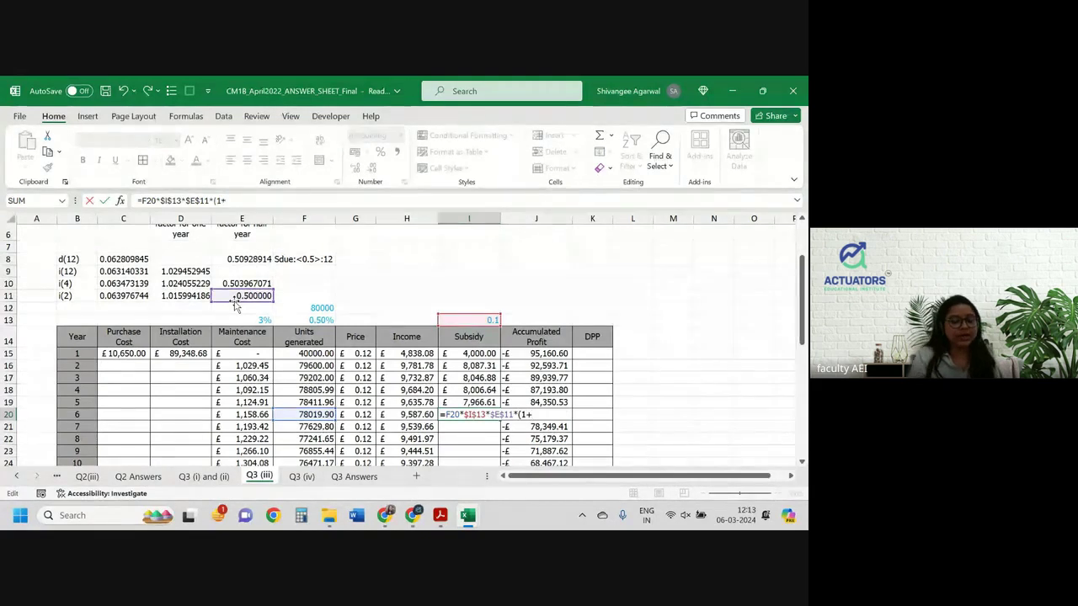
pyautogui.scroll(1, 201, 240)
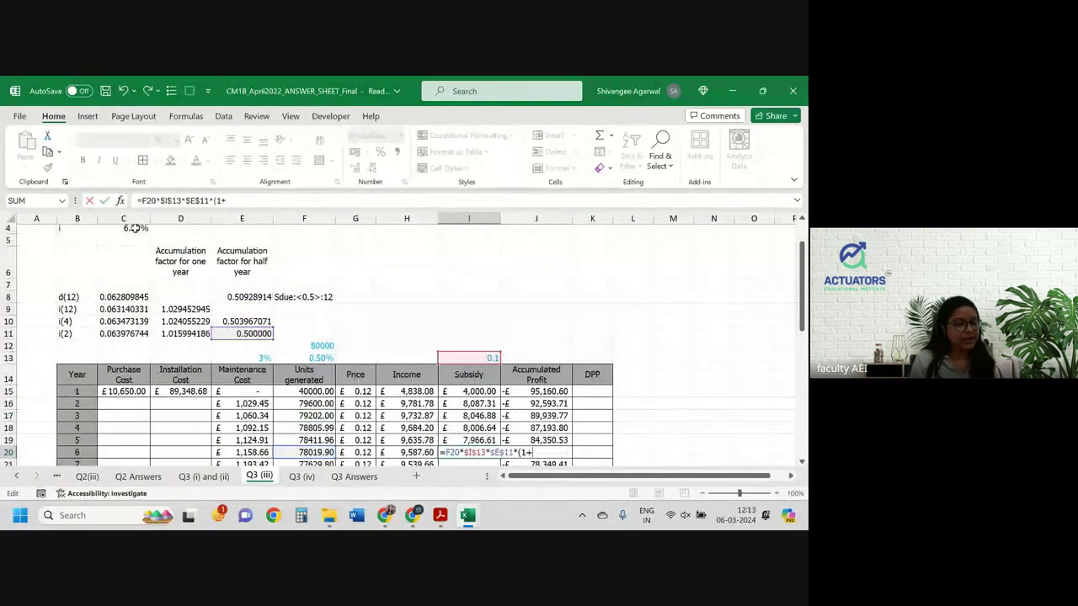
pyautogui.click(135, 228)
pyautogui.scroll(-2, 381, 383)
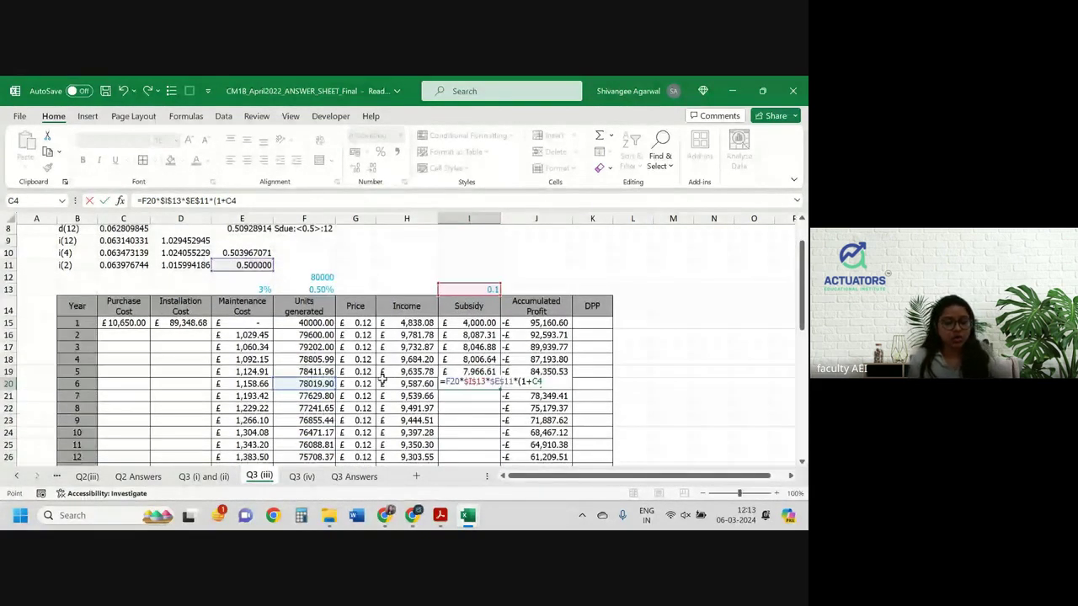
pyautogui.scroll(1, 381, 383)
pyautogui.write(')^0.')
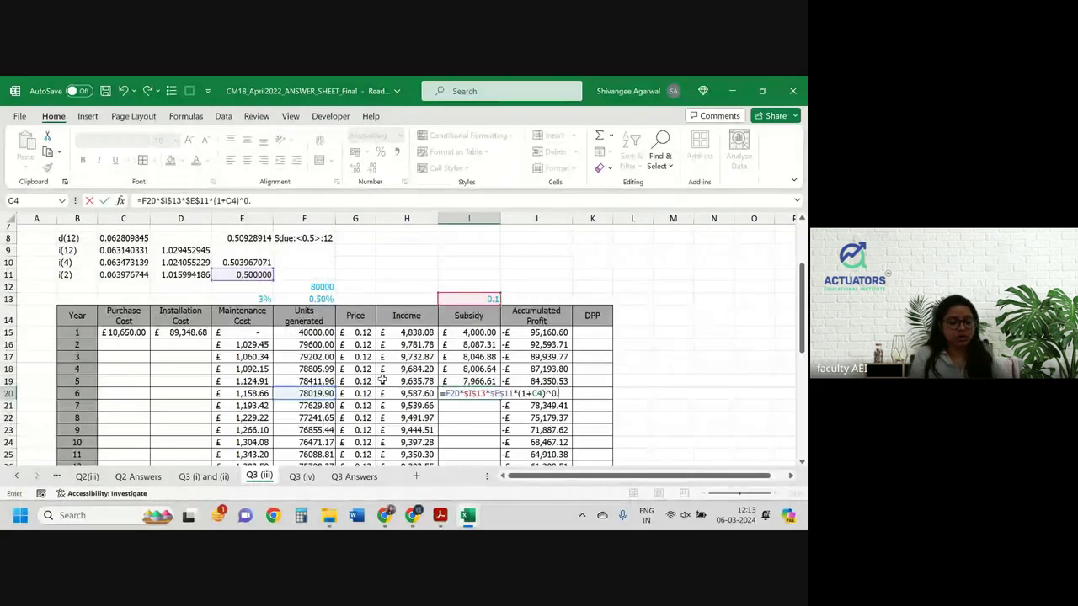
pyautogui.write('5')
pyautogui.press('Return')
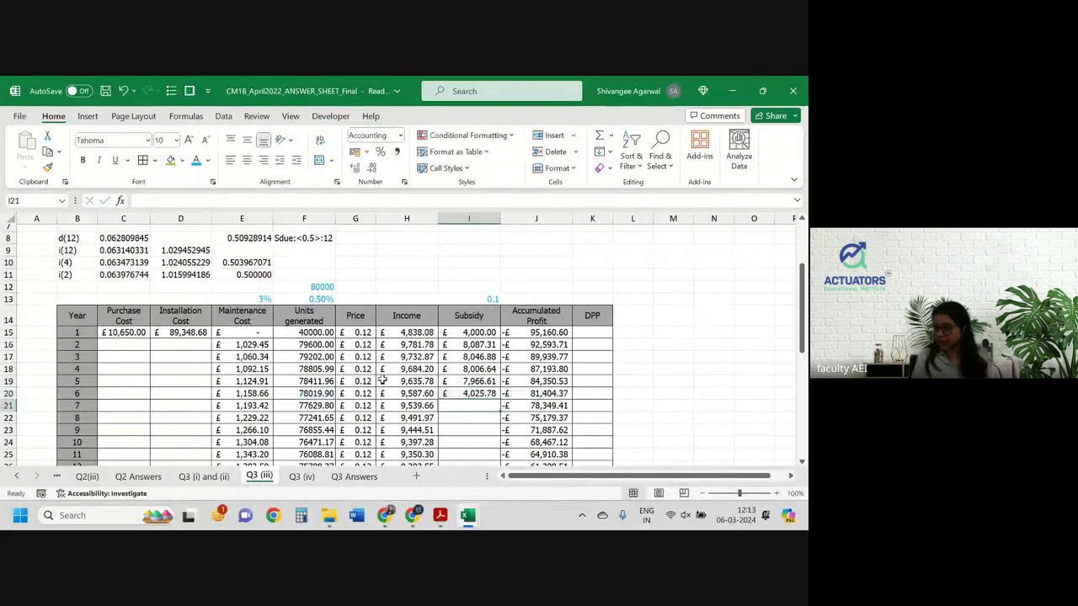
pyautogui.press('Up')
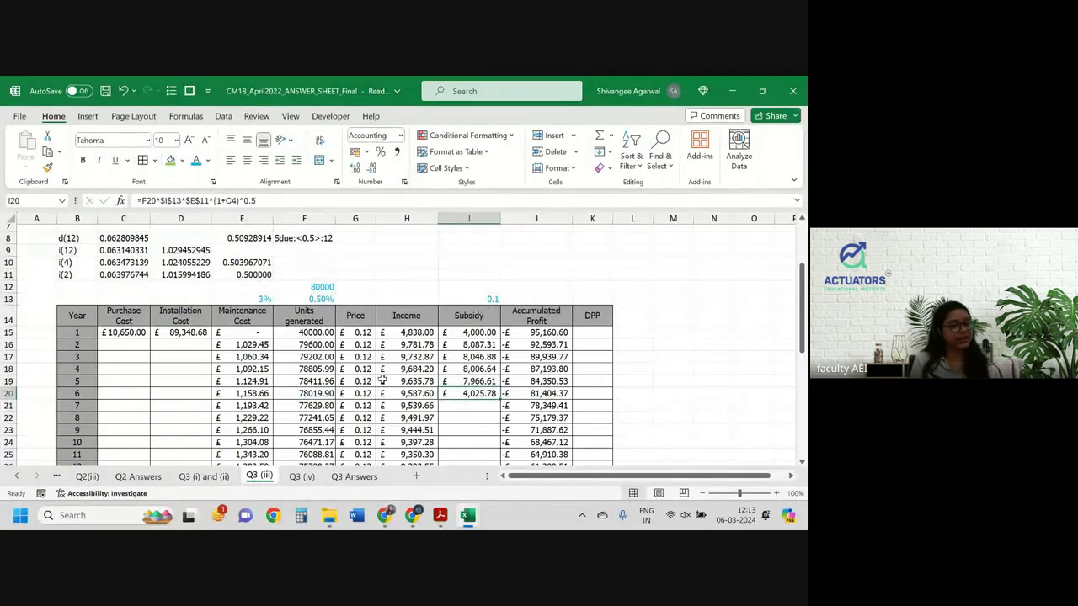
pyautogui.doubleClick(480, 393)
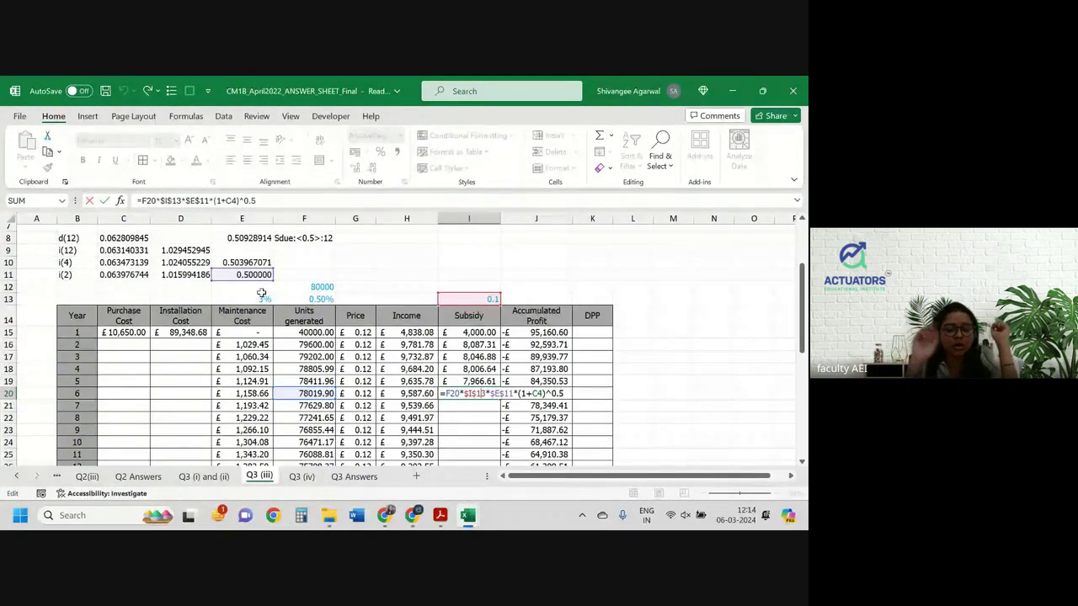
# Confirm I20, then add subsidy +I15 to accumulated profit J15 and +I16 to J16.
pyautogui.press('Return')
pyautogui.doubleClick(546, 332)
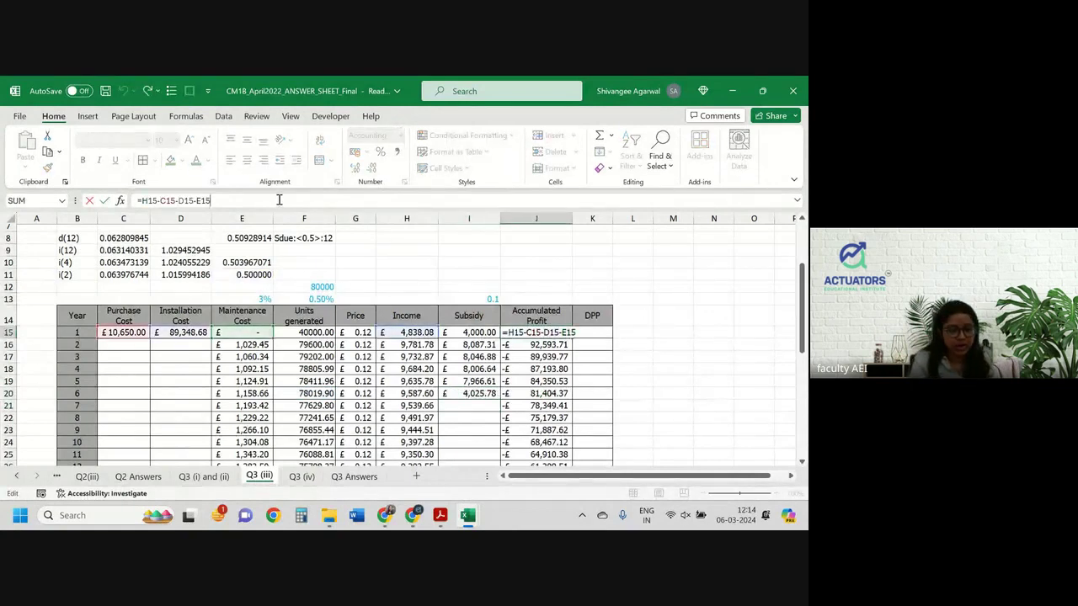
pyautogui.write('+')
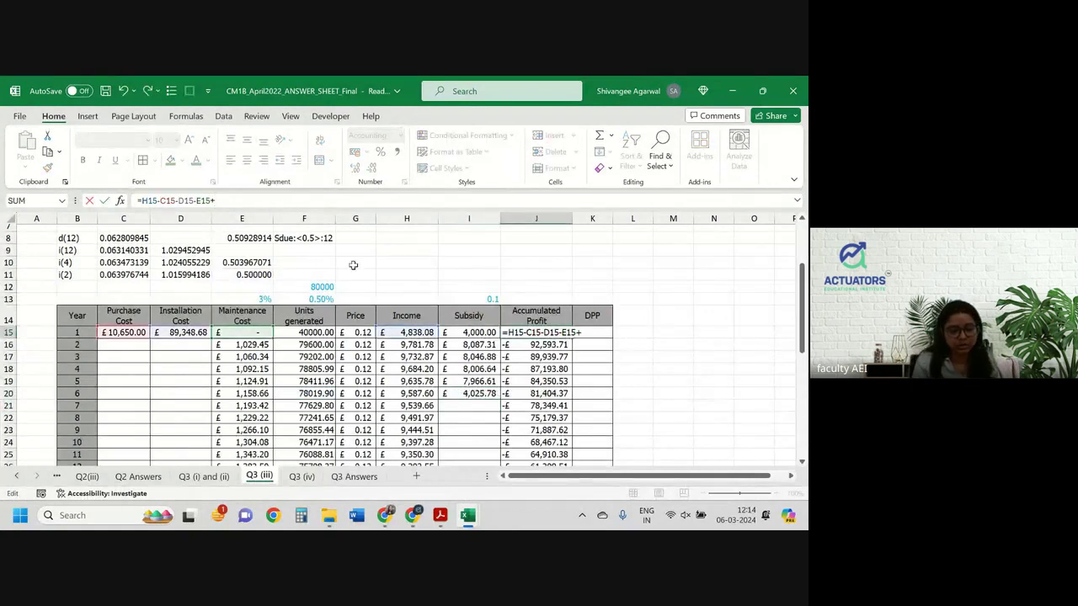
pyautogui.click(477, 330)
pyautogui.press('Return')
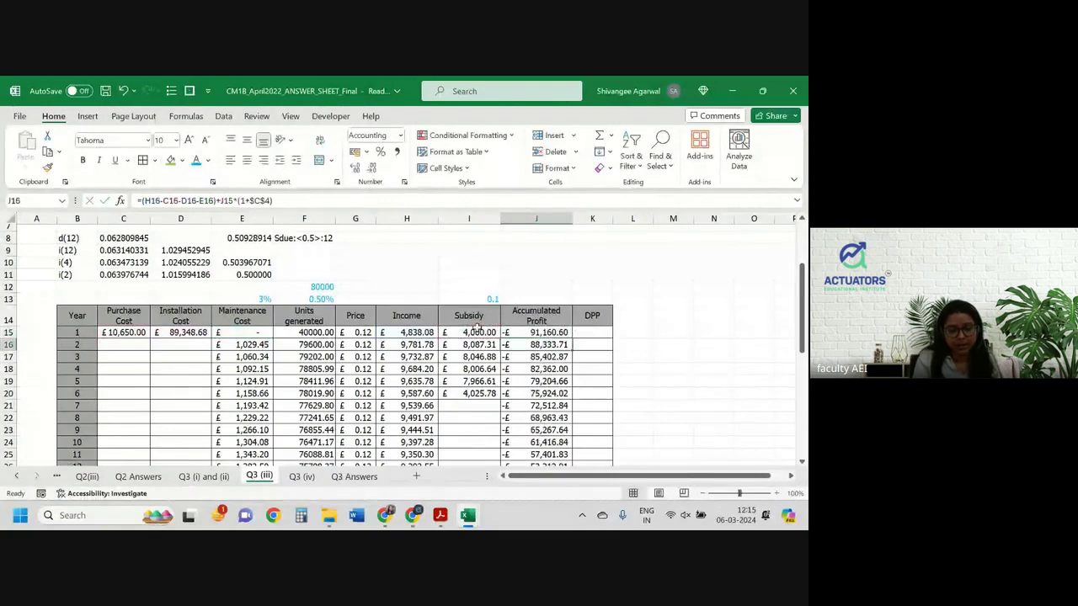
pyautogui.doubleClick(556, 345)
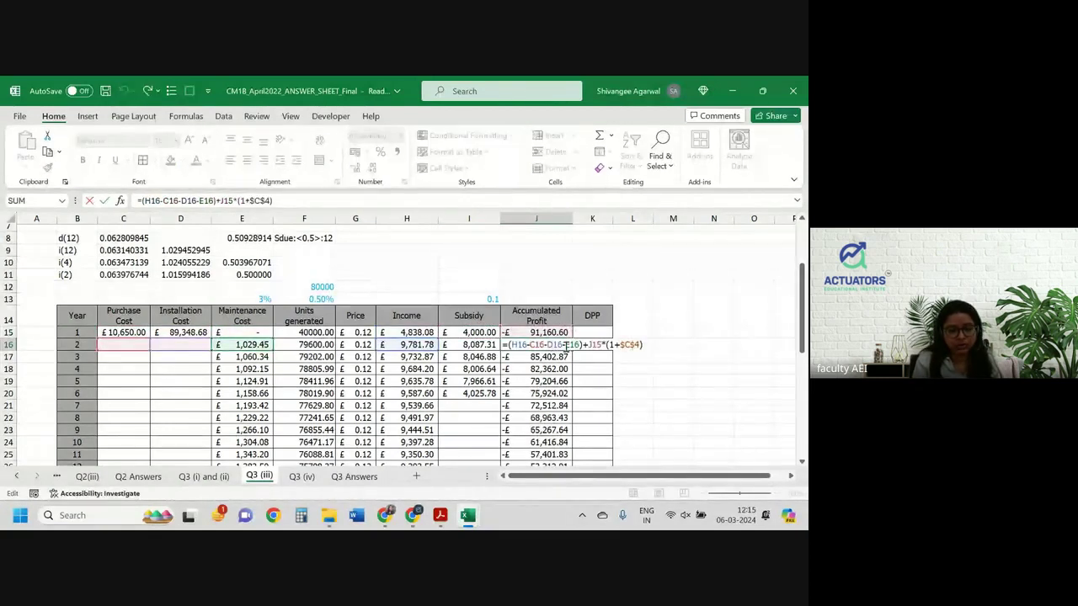
pyautogui.write('+')
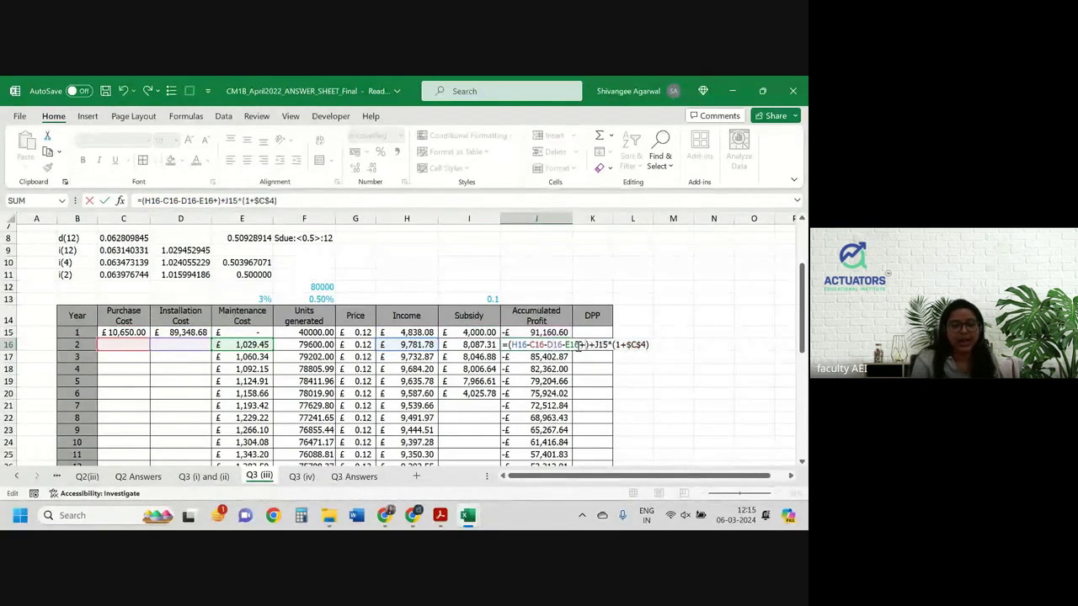
pyautogui.click(468, 344)
pyautogui.press('Return')
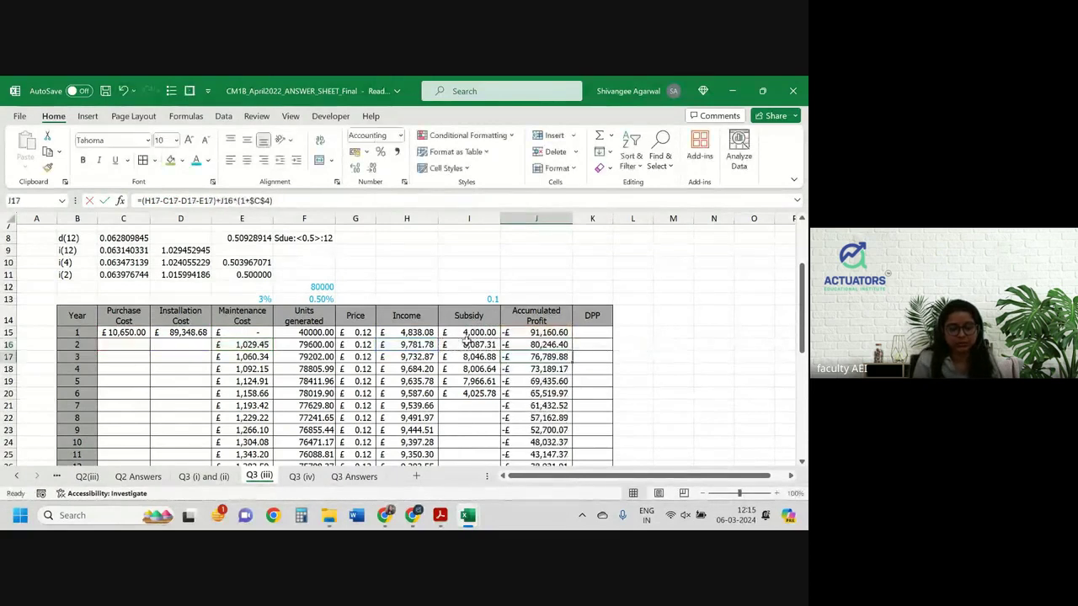
# Fill the year 2 accumulated profit formula down the column and check the DPP result of 12.
pyautogui.click(569, 347)
pyautogui.doubleClick(569, 348)
pyautogui.scroll(-2, 669, 359)
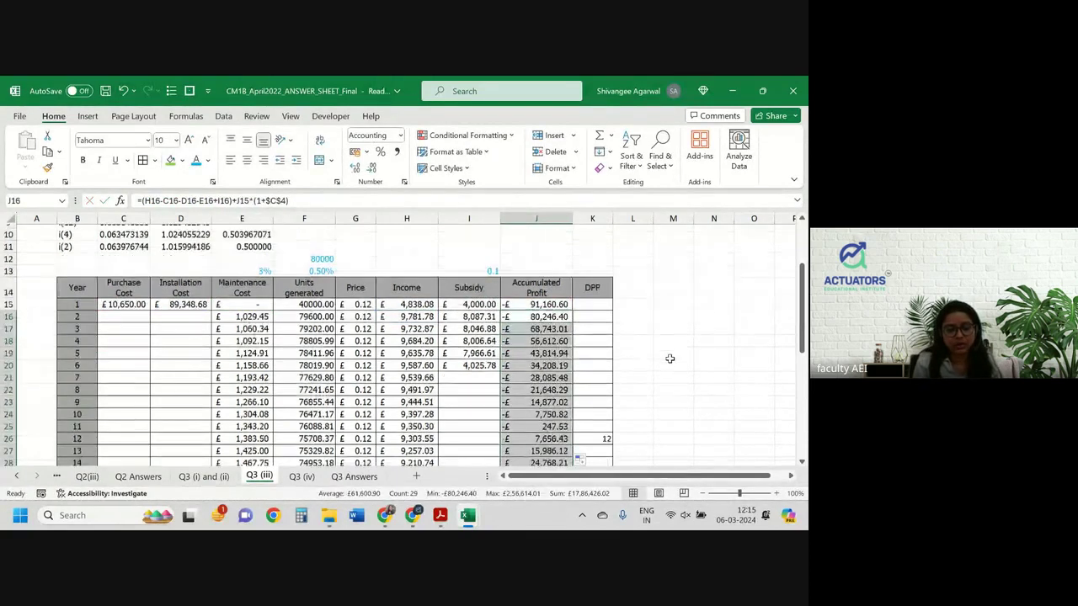
pyautogui.click(596, 386)
# Remove the fill colour from the DPP cell in row 39.
pyautogui.scroll(-6, 612, 331)
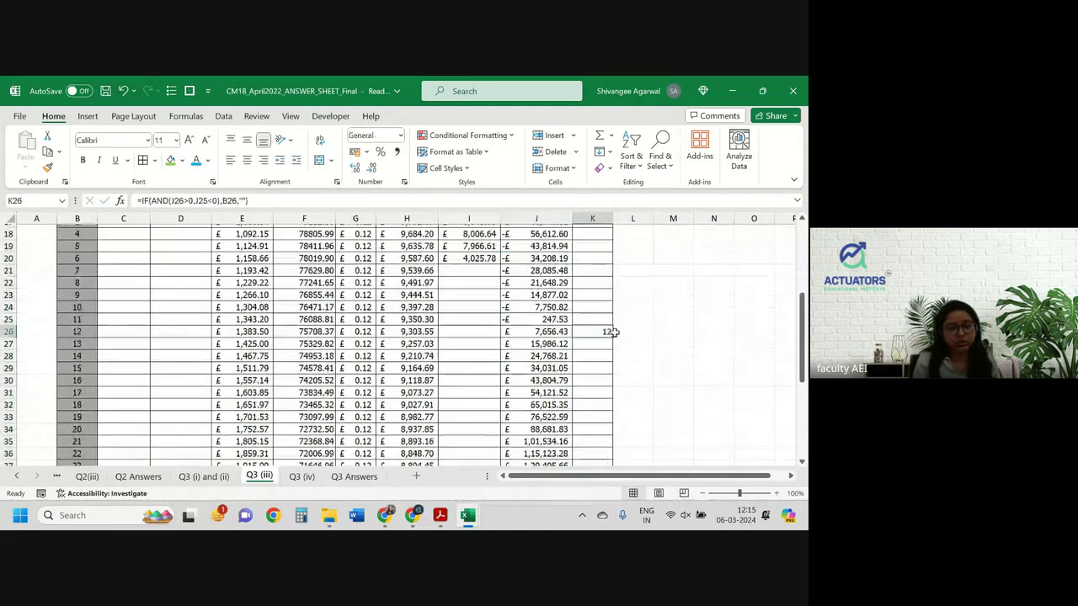
pyautogui.click(590, 316)
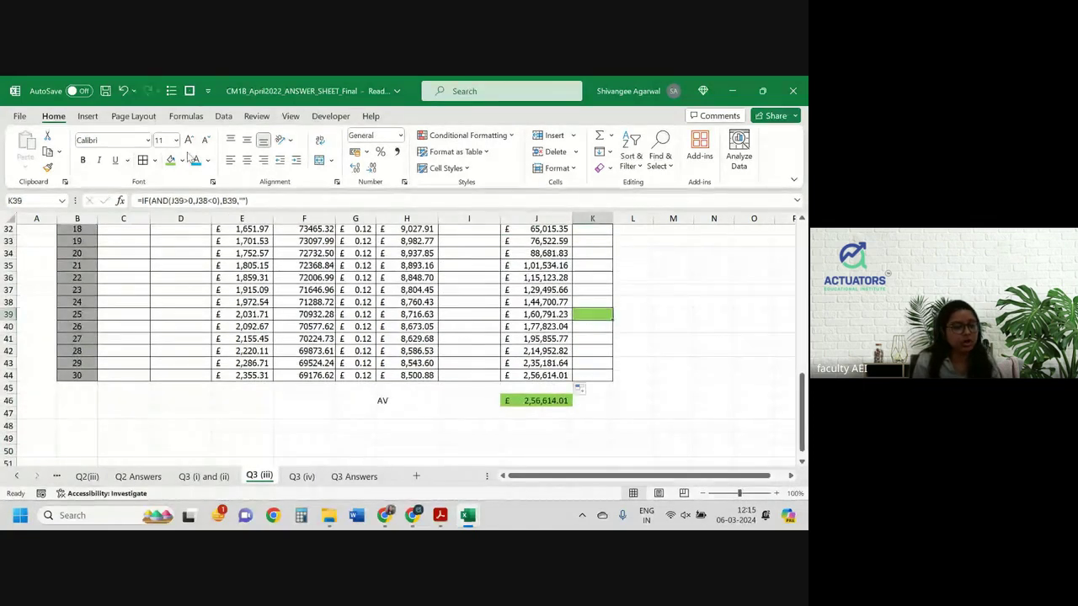
pyautogui.click(181, 160)
pyautogui.click(200, 300)
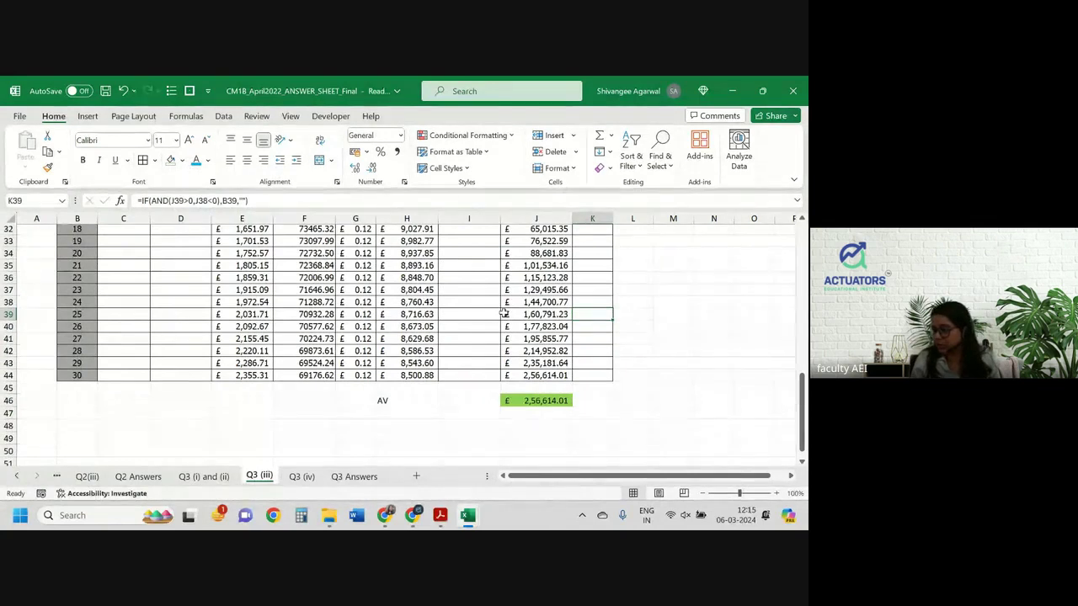
# Shade the DPP result of 12 in K26 light green.
pyautogui.scroll(4, 522, 312)
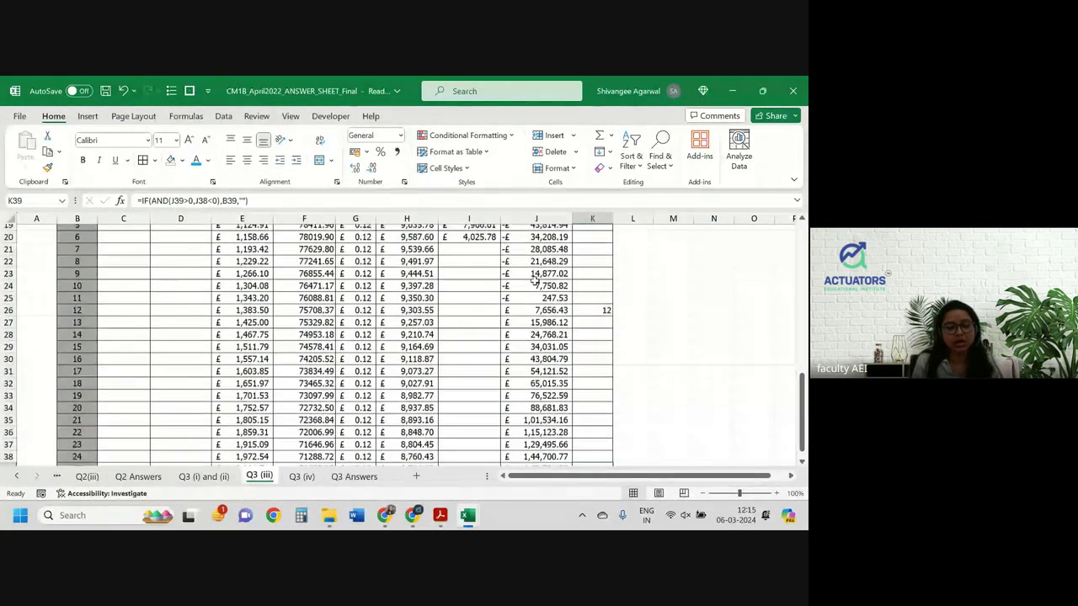
pyautogui.click(591, 312)
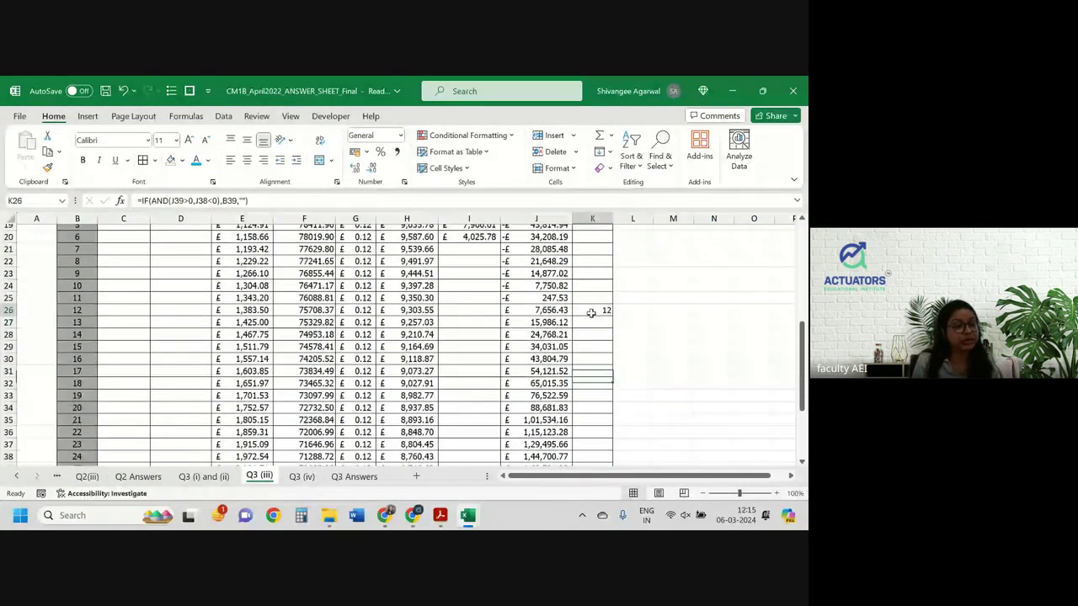
pyautogui.click(181, 160)
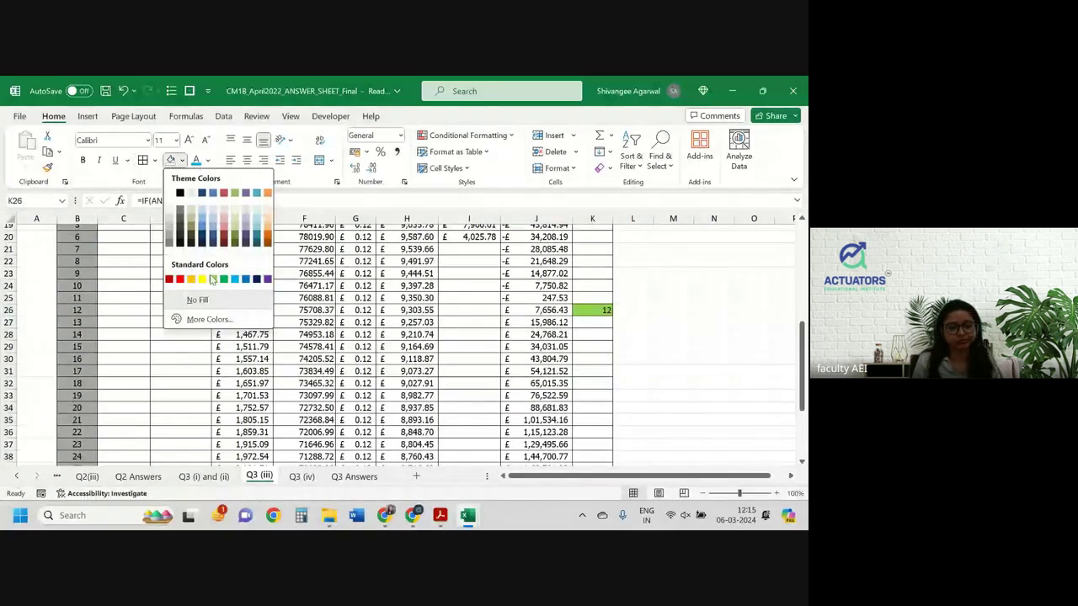
pyautogui.click(223, 279)
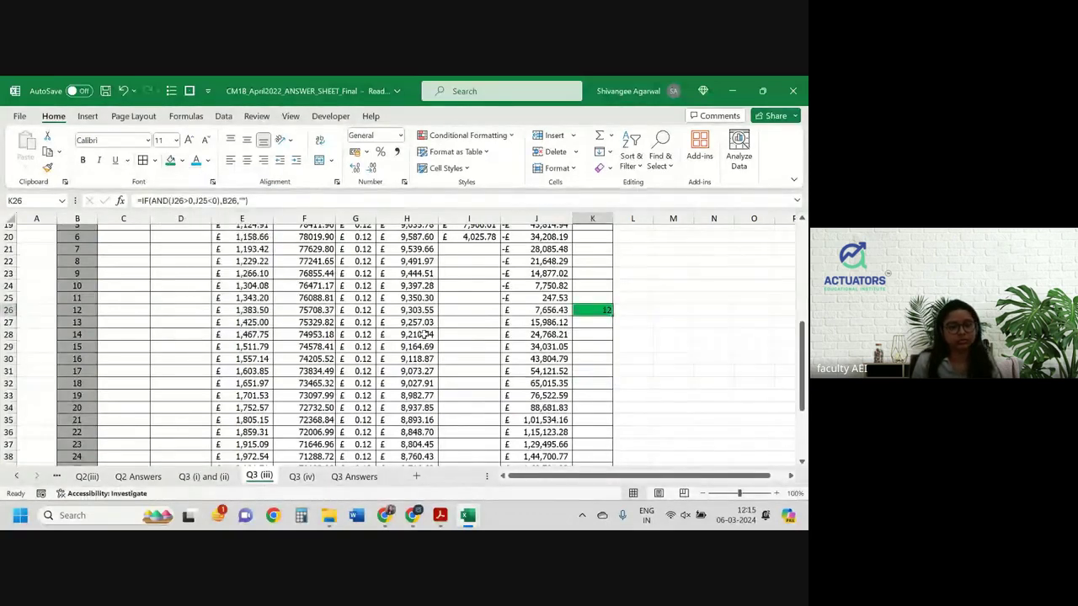
pyautogui.scroll(1, 424, 334)
pyautogui.scroll(1, 424, 334)
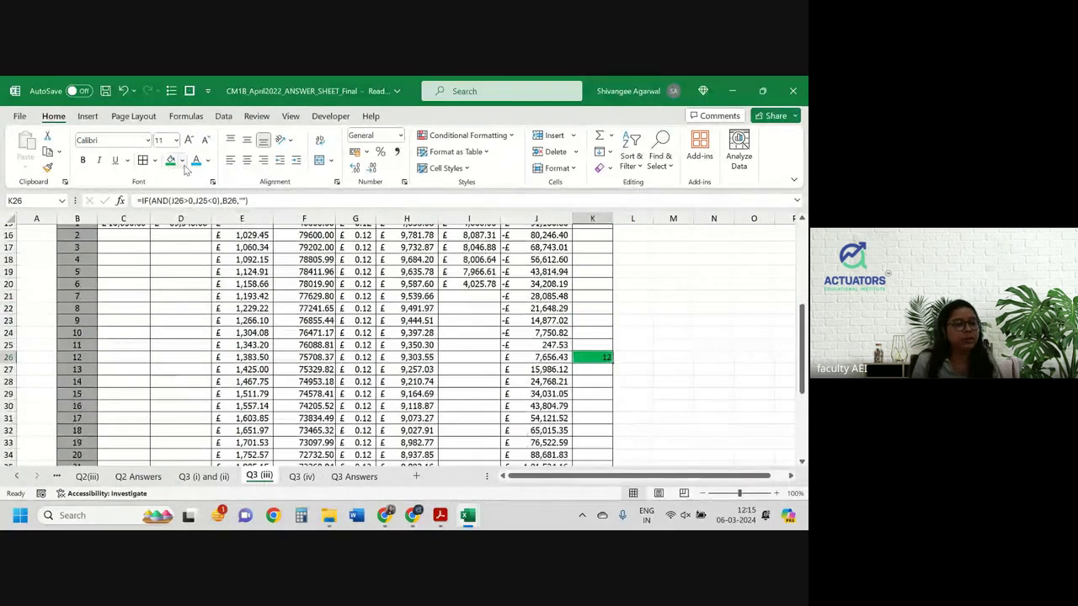
pyautogui.click(181, 160)
pyautogui.click(212, 278)
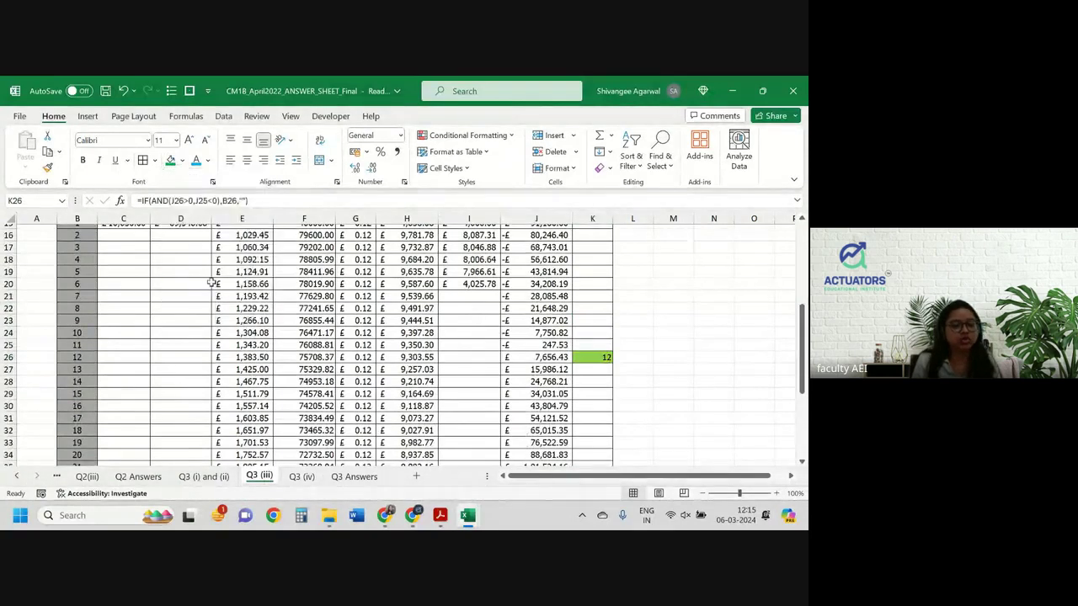
pyautogui.scroll(4, 529, 247)
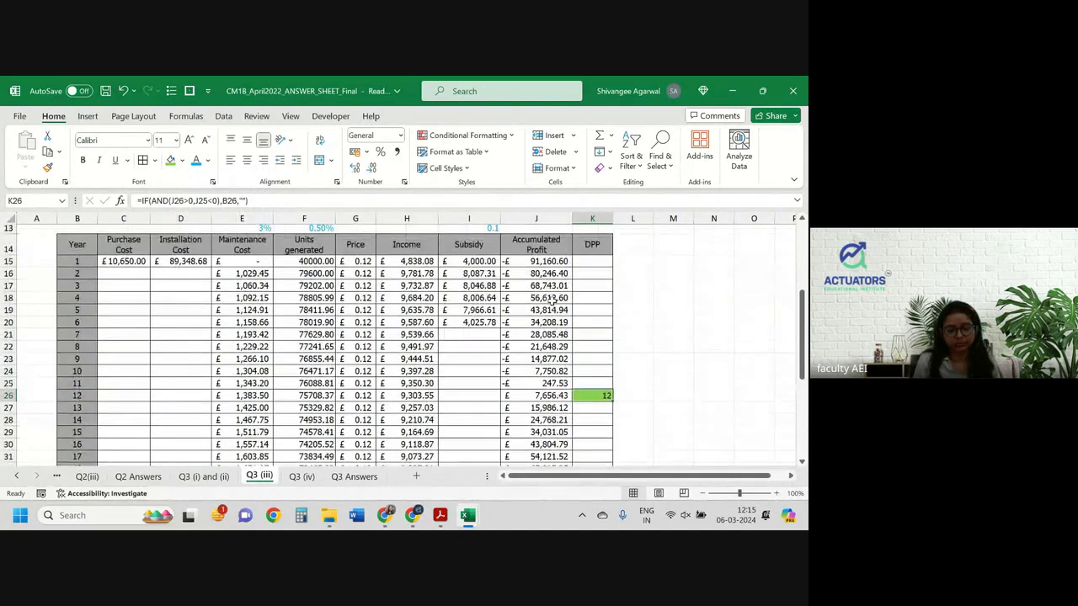
pyautogui.scroll(-7, 551, 300)
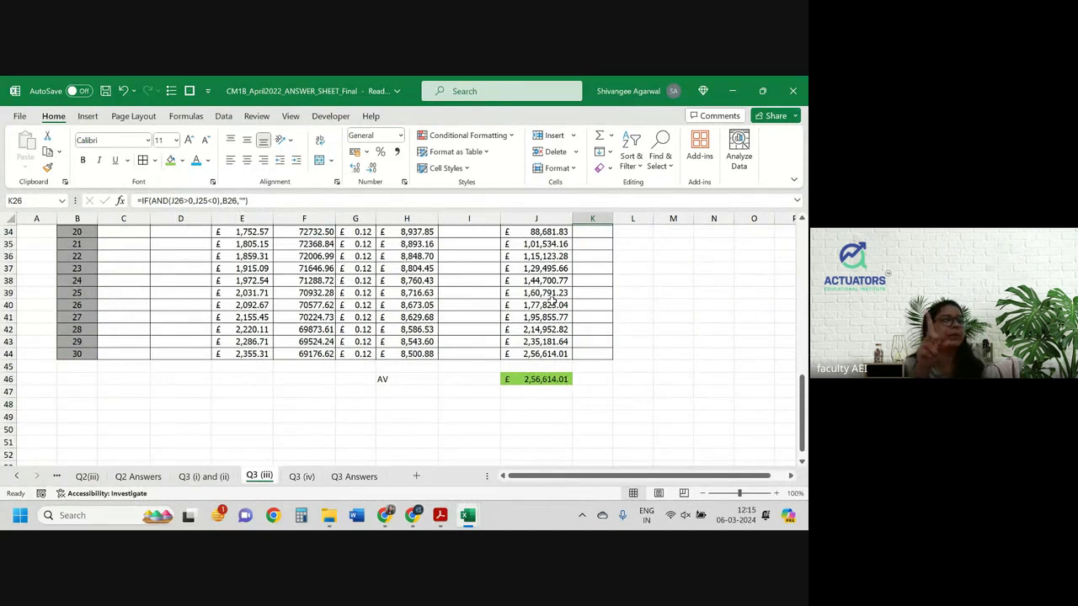
pyautogui.hotkey('alt', 'Tab')
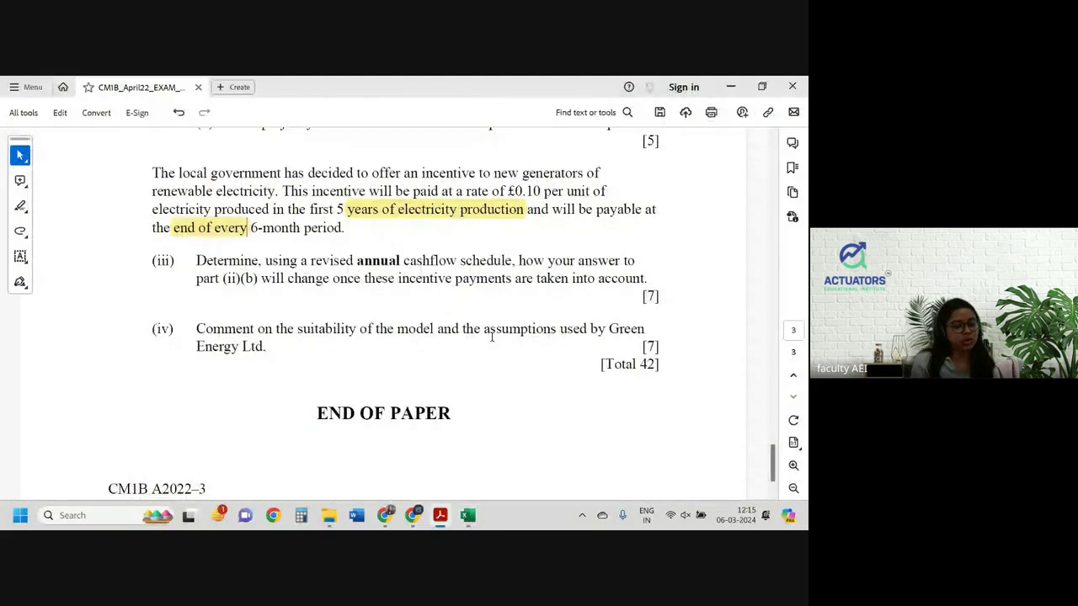
pyautogui.moveTo(197, 330); pyautogui.dragTo(505, 337)
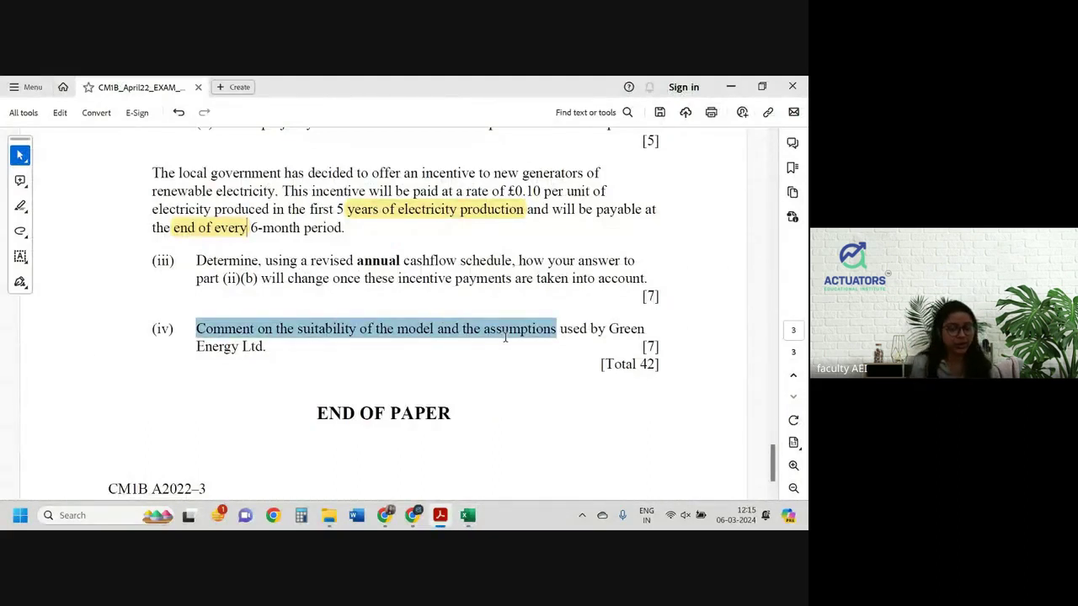
pyautogui.click(331, 340)
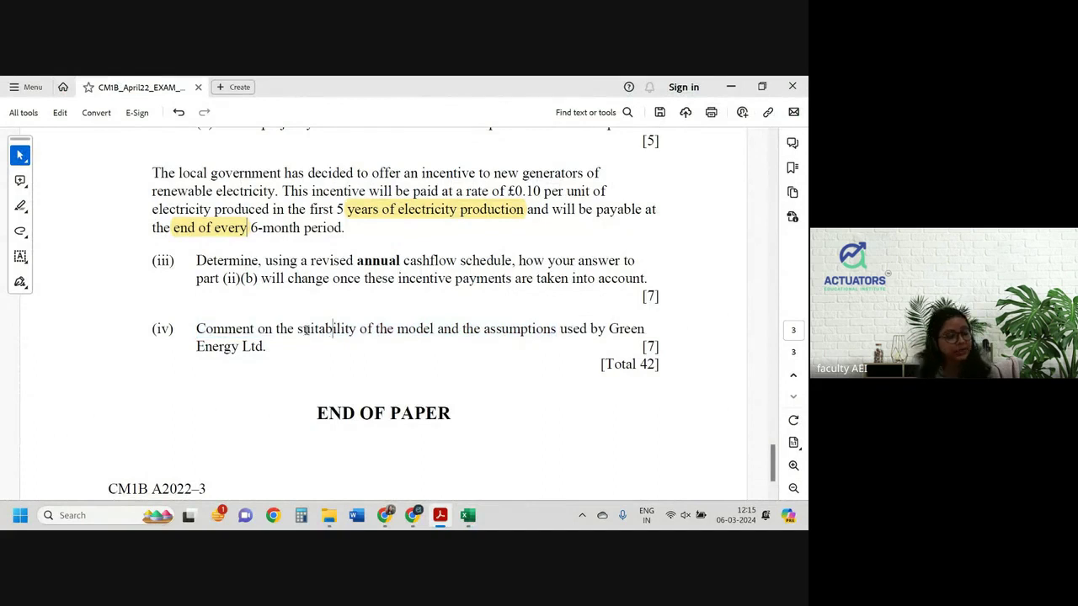
pyautogui.moveTo(297, 329)
pyautogui.mouseDown()
pyautogui.moveTo(645, 330)
pyautogui.moveTo(624, 339)
pyautogui.mouseUp()
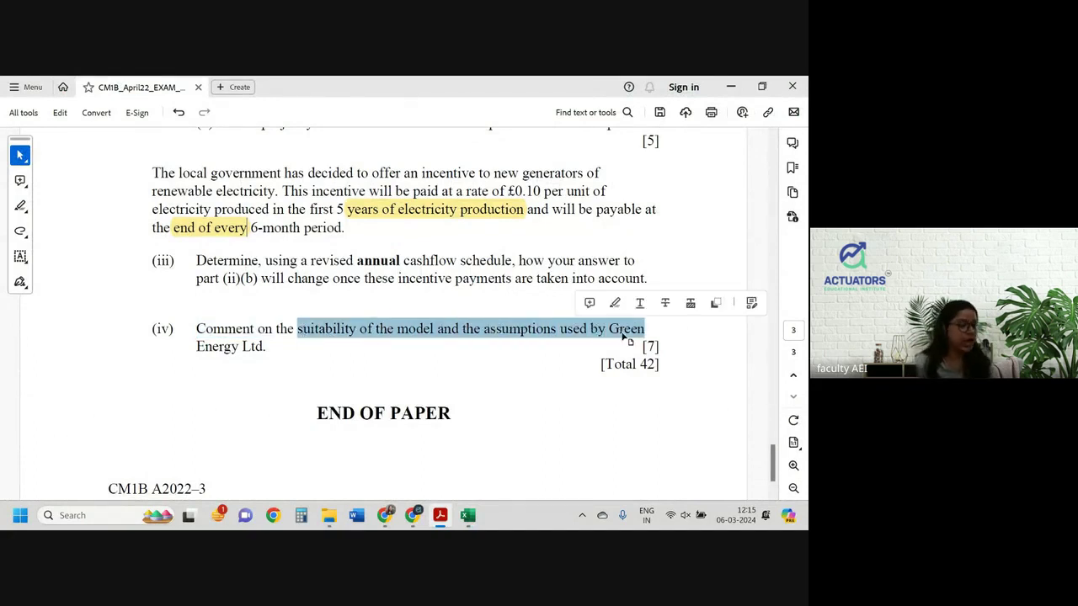
pyautogui.hotkey('alt', 'Tab')
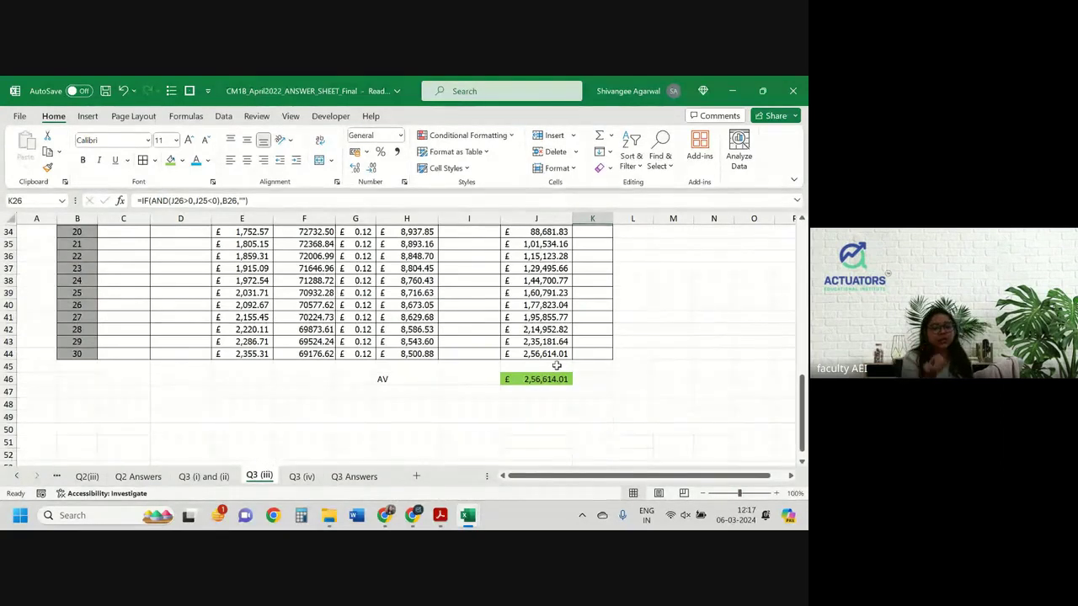
pyautogui.hotkey('alt', 'Tab')
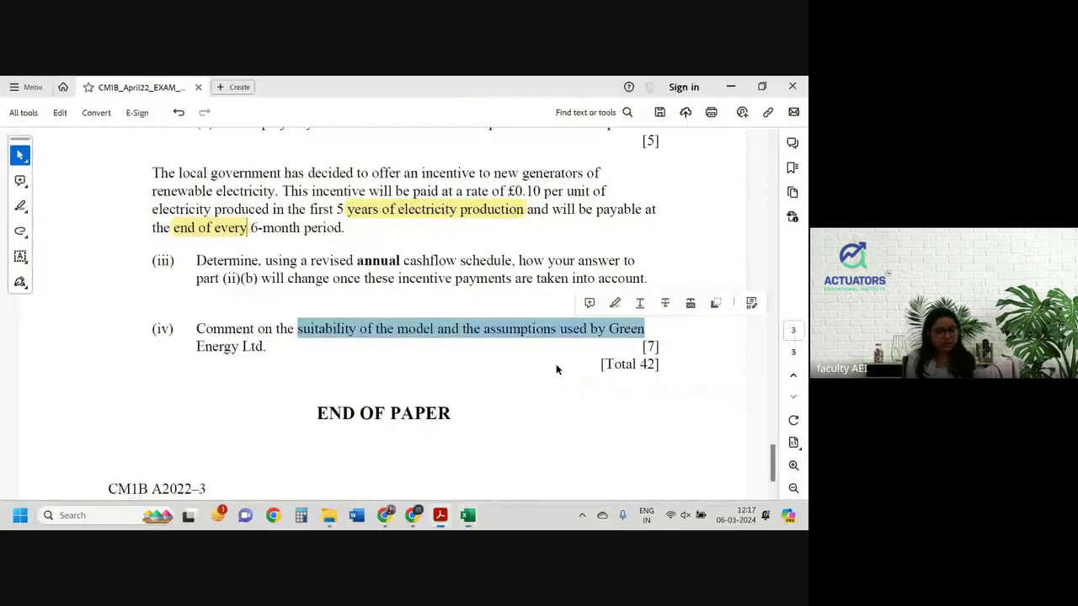
pyautogui.scroll(8, 556, 364)
pyautogui.scroll(3, 555, 364)
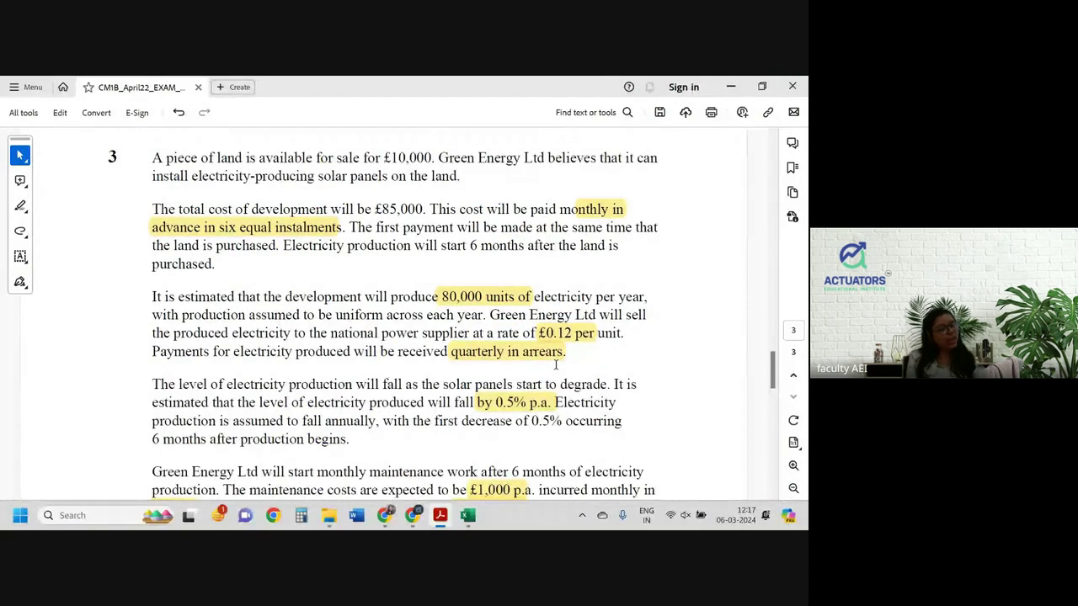
pyautogui.hotkey('alt', 'Tab')
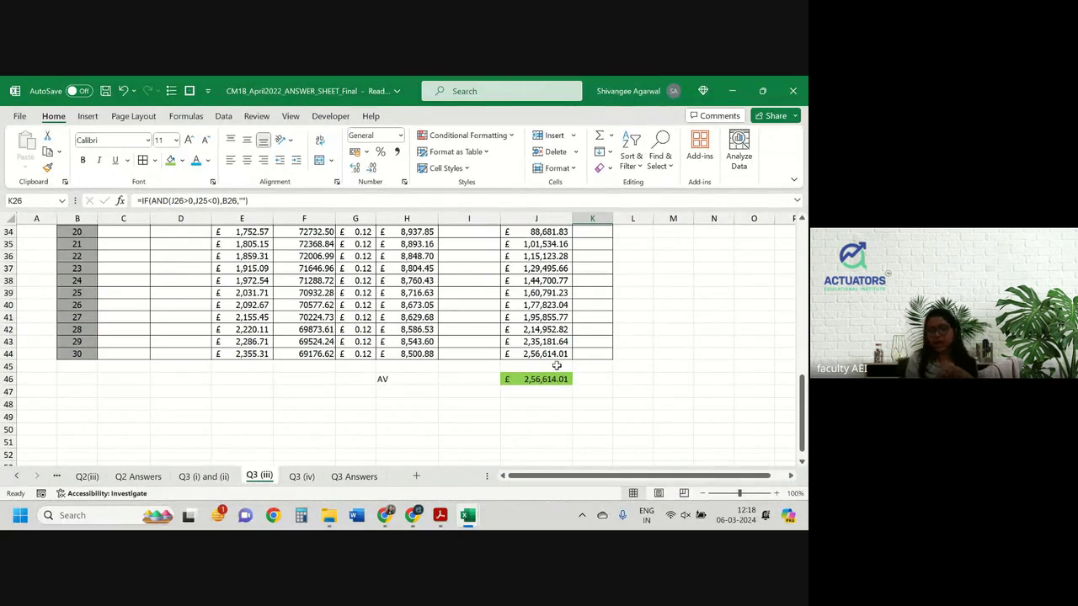
pyautogui.scroll(7, 556, 365)
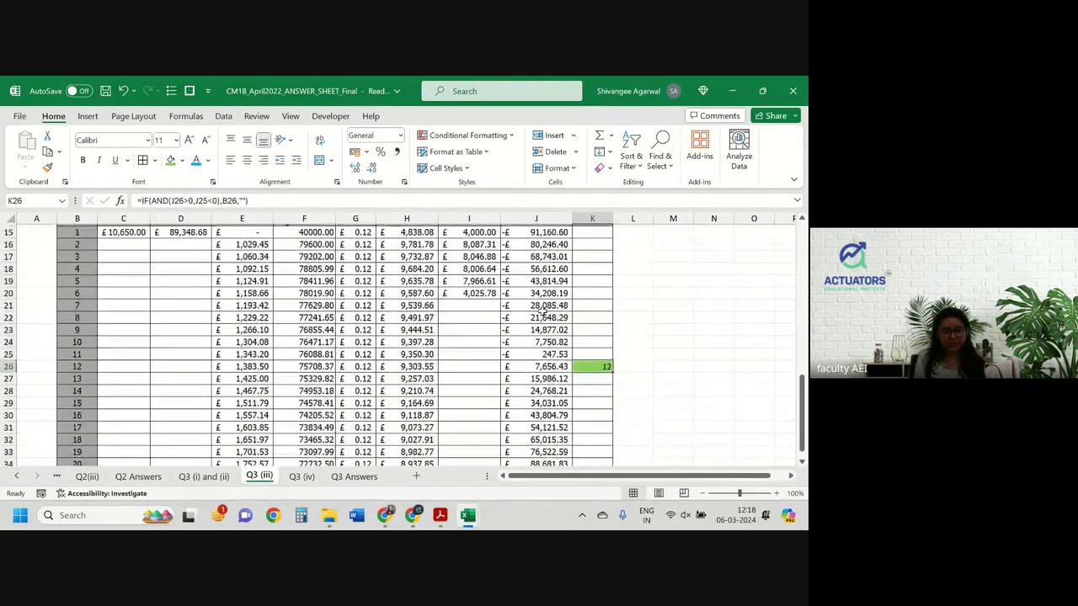
pyautogui.doubleClick(473, 275)
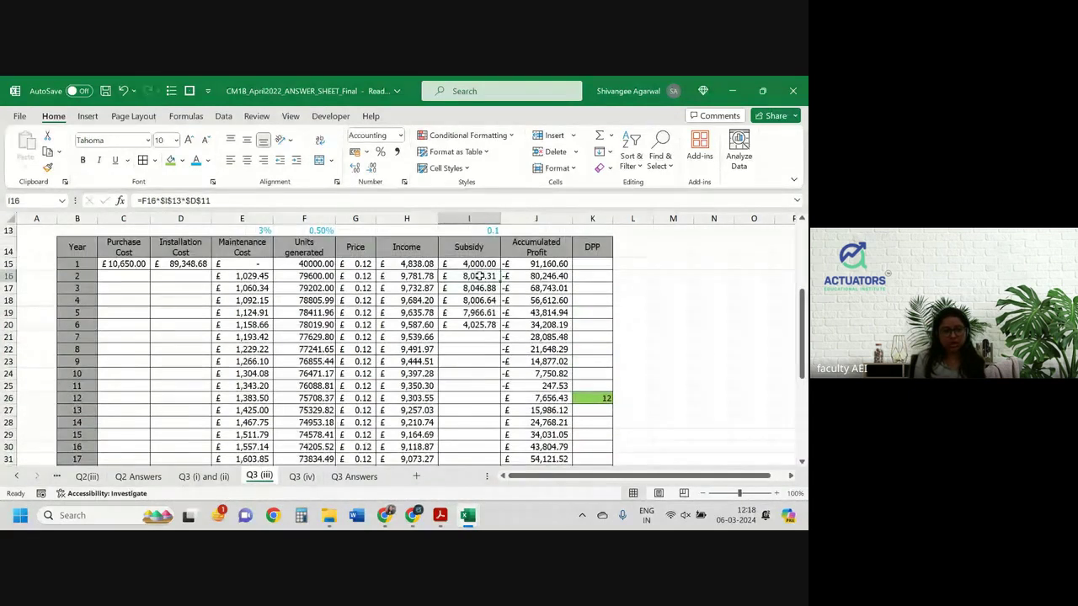
pyautogui.scroll(3, 479, 277)
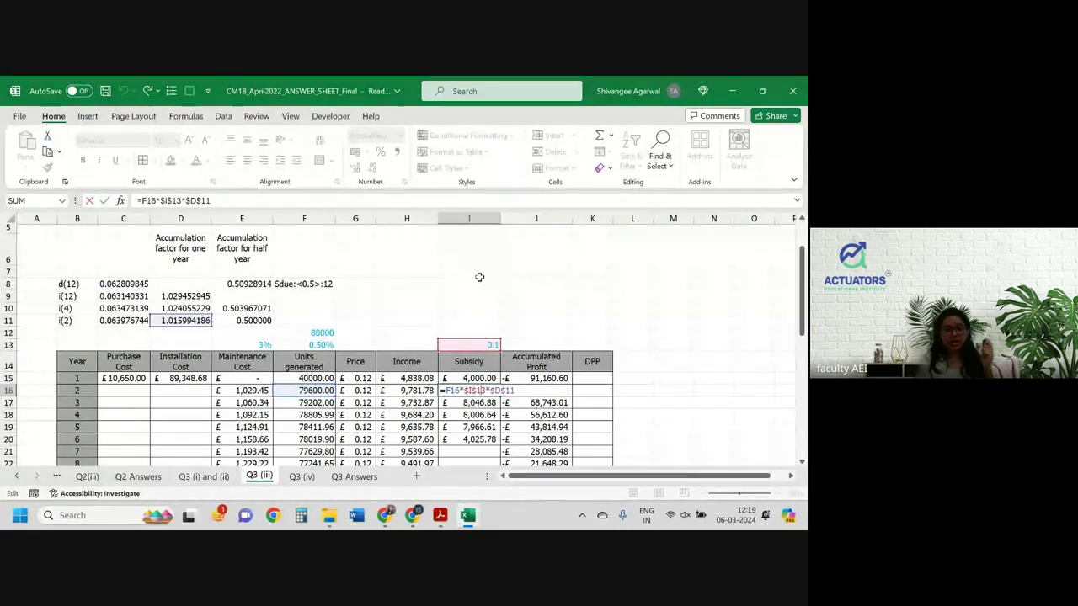
pyautogui.press('Return')
pyautogui.doubleClick(480, 440)
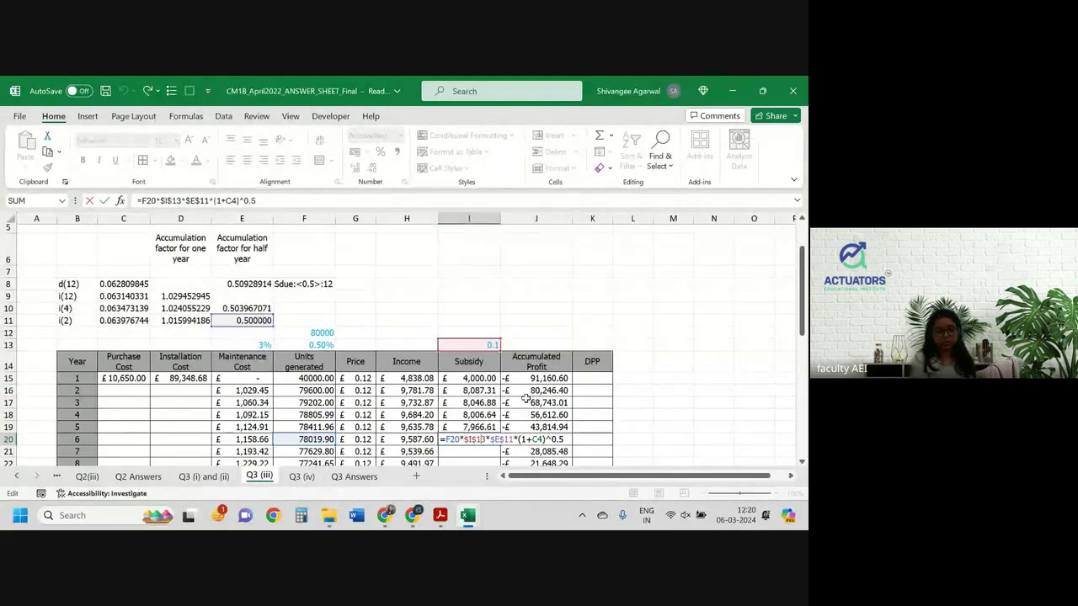
pyautogui.press('Return')
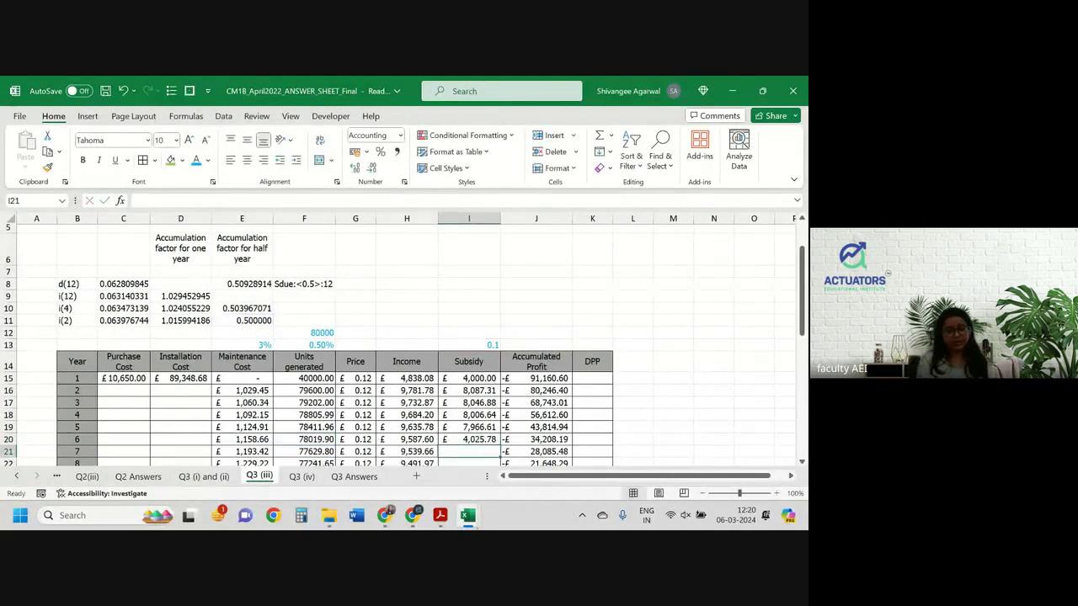
# Switch to the CM1B_April2022_MS_post_MM v4 workbook and open its Q3 (iv) sheet.
pyautogui.moveTo(476, 523)
pyautogui.click(526, 467)
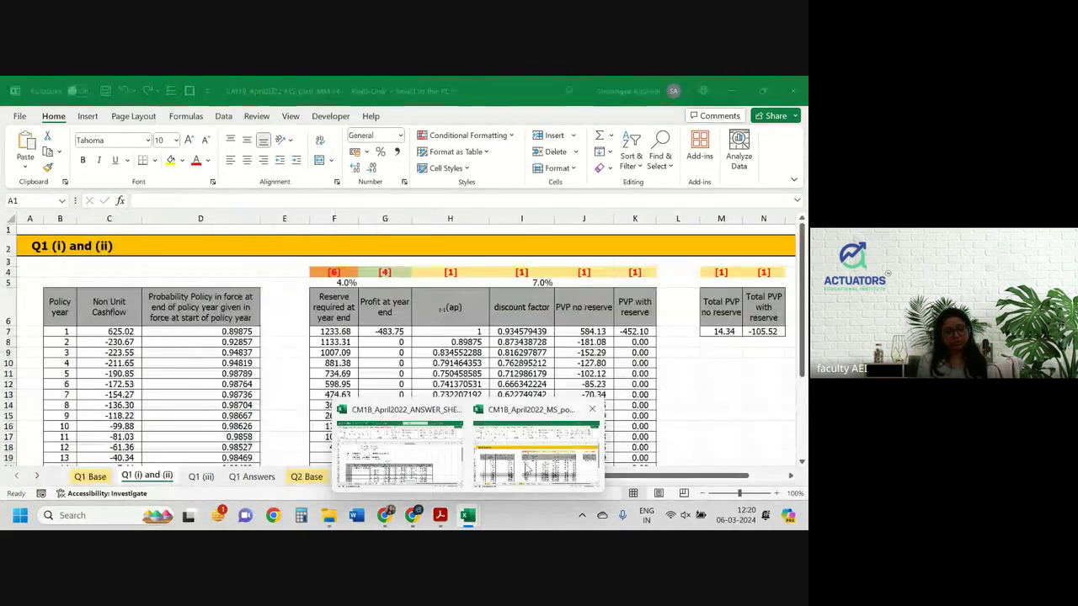
pyautogui.click(36, 476)
pyautogui.click(36, 476)
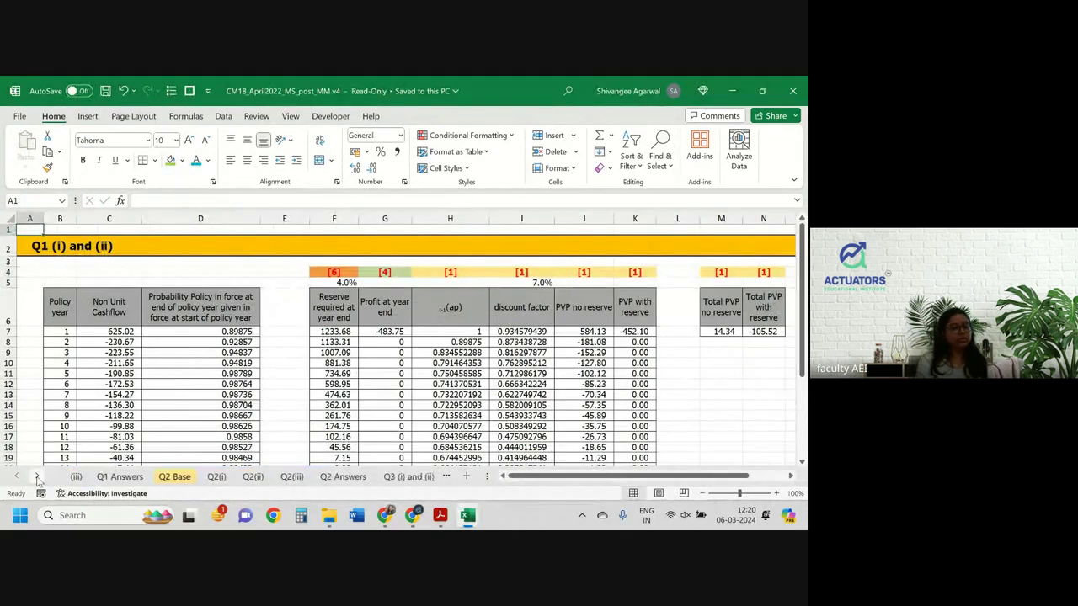
pyautogui.click(36, 476)
pyautogui.click(36, 476)
pyautogui.click(36, 477)
pyautogui.click(36, 476)
pyautogui.click(36, 476)
pyautogui.click(36, 477)
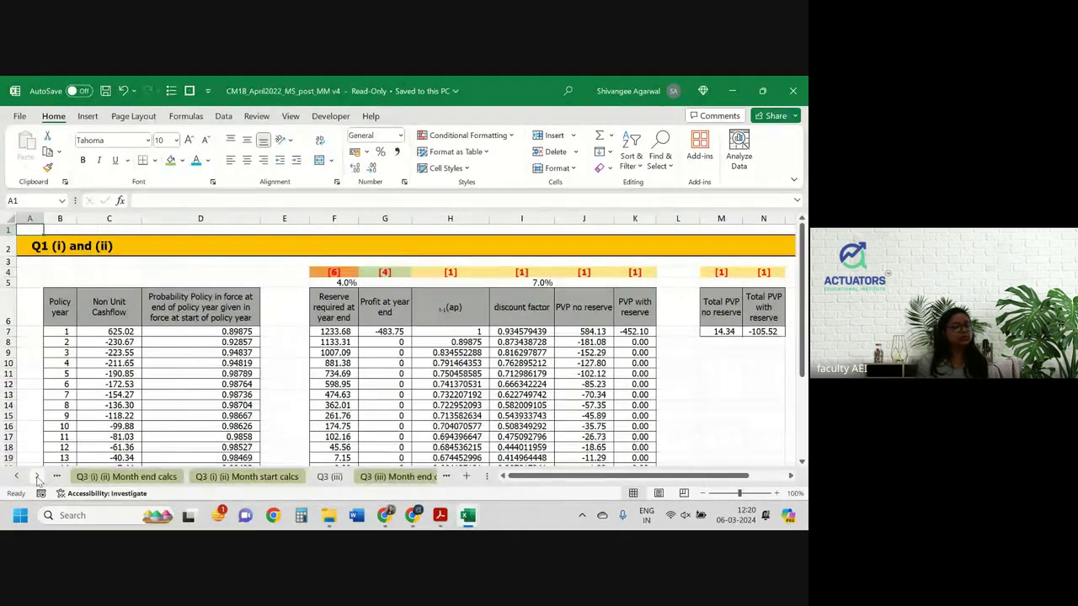
pyautogui.click(37, 476)
pyautogui.click(36, 477)
pyautogui.click(309, 477)
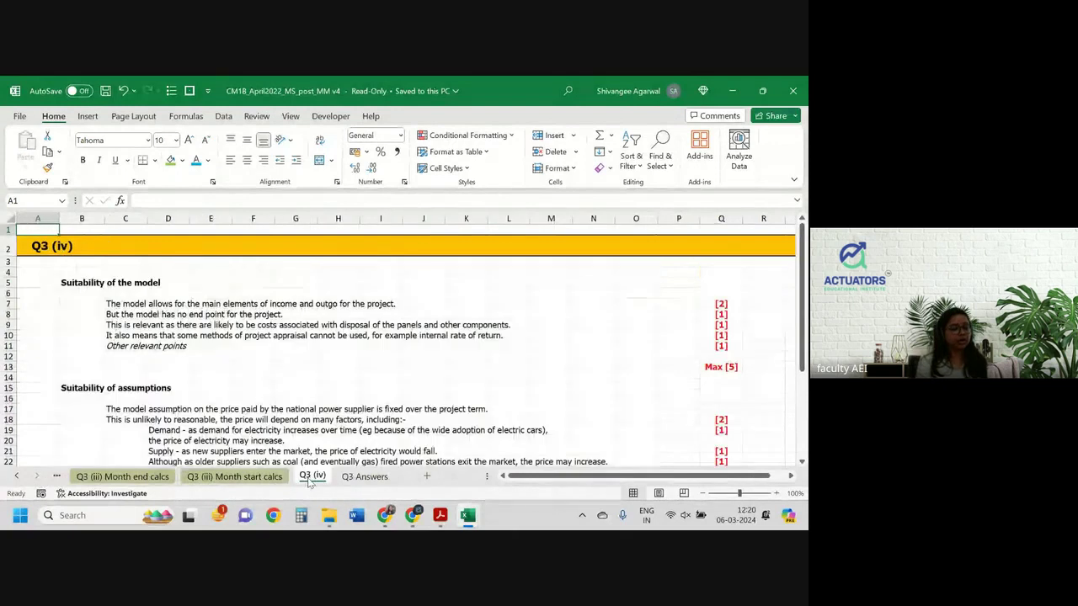
# Read through the Q3 (iv) points on model and assumption suitability.
pyautogui.scroll(-1, 333, 305)
pyautogui.keyDown('ctrl'); pyautogui.scroll(1, 332, 304); pyautogui.keyUp('ctrl')
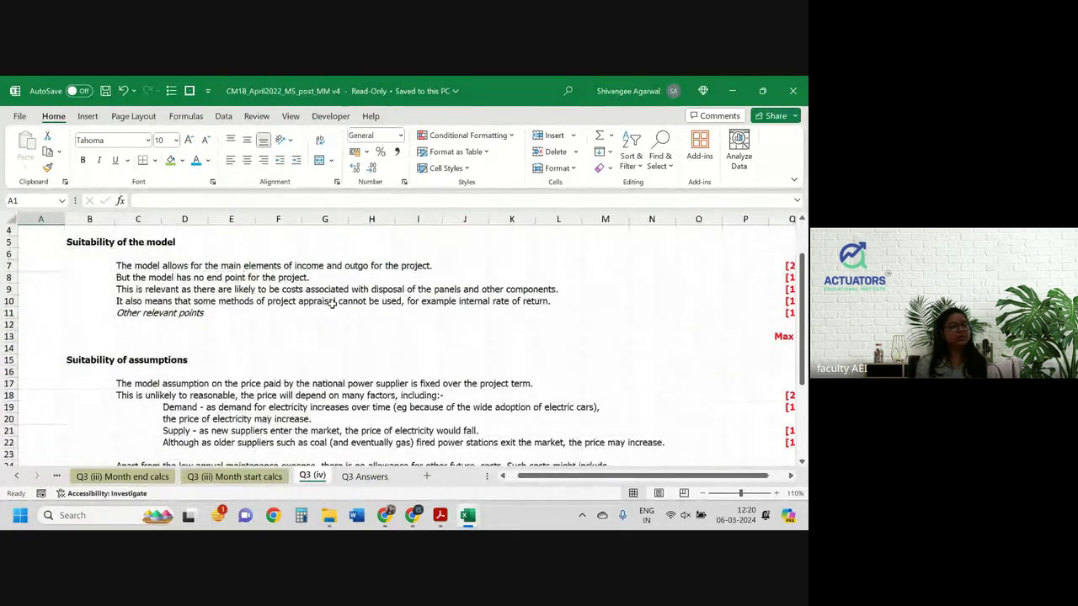
pyautogui.scroll(-2, 333, 303)
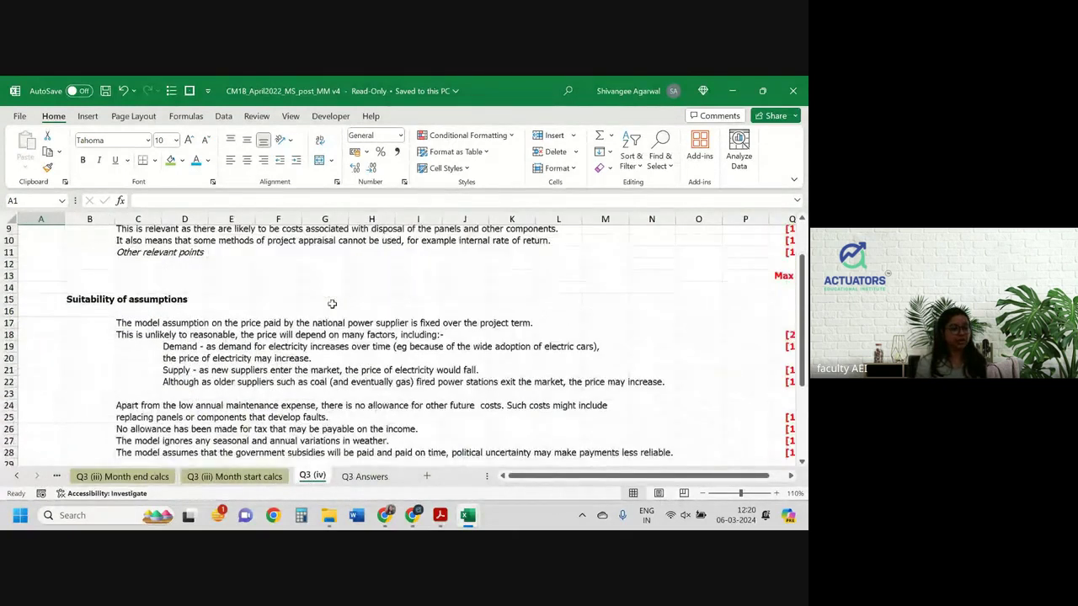
pyautogui.scroll(1, 332, 304)
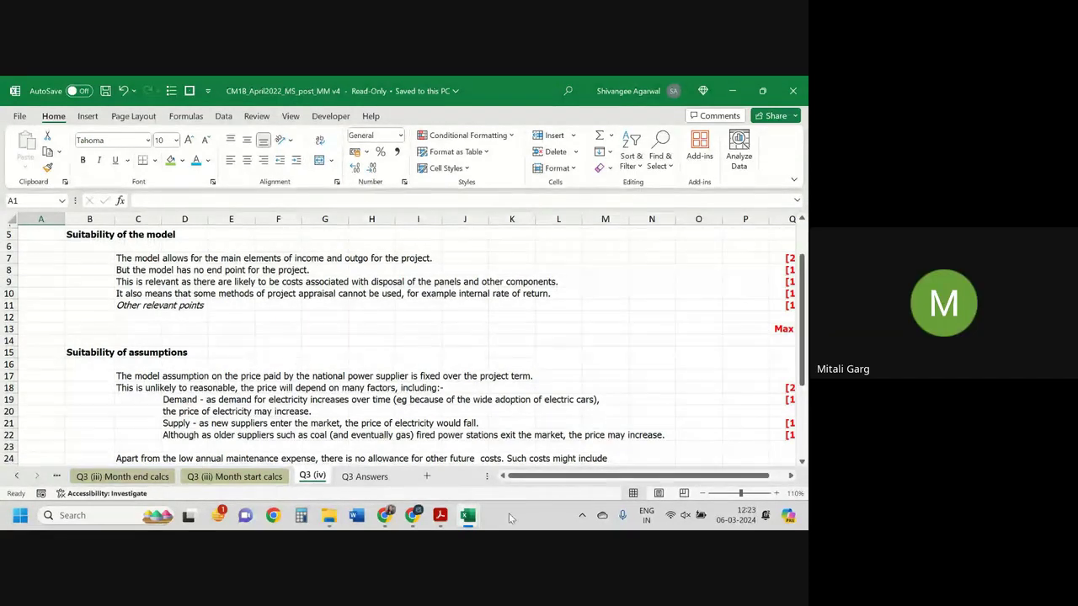
# Return to ANSWER_SHEET_Final and select J47 below the £2,56,614.01 AV total.
pyautogui.moveTo(462, 524)
pyautogui.click(405, 448)
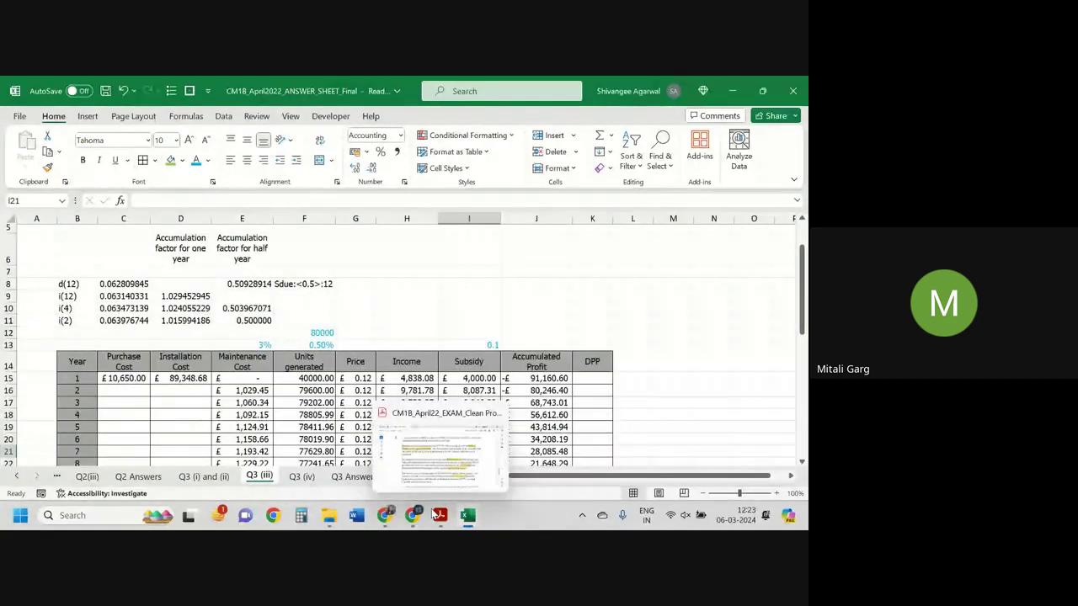
pyautogui.click(535, 361)
pyautogui.scroll(-8, 540, 367)
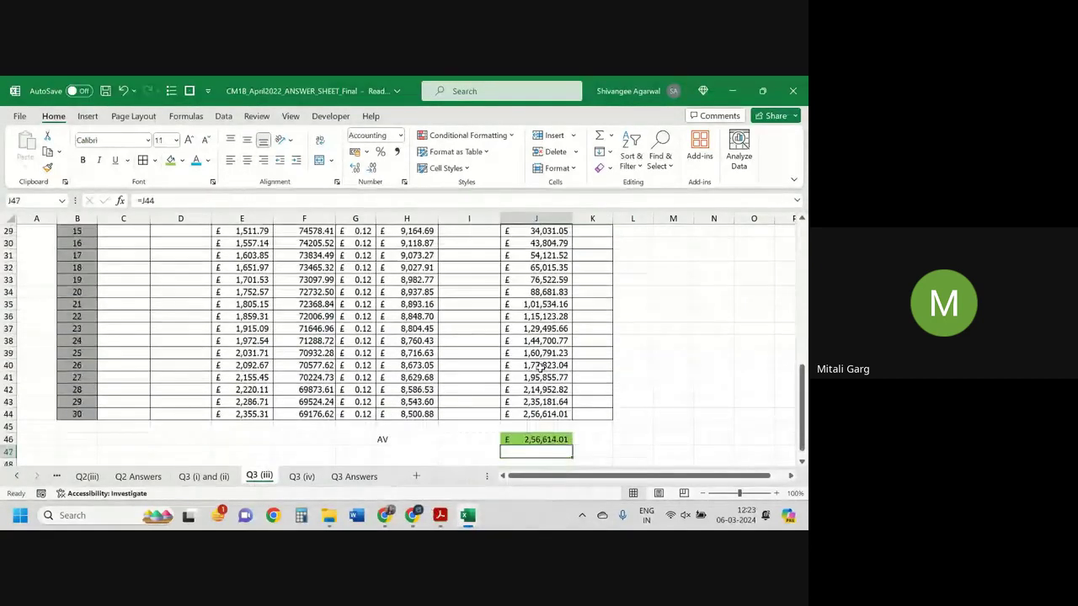